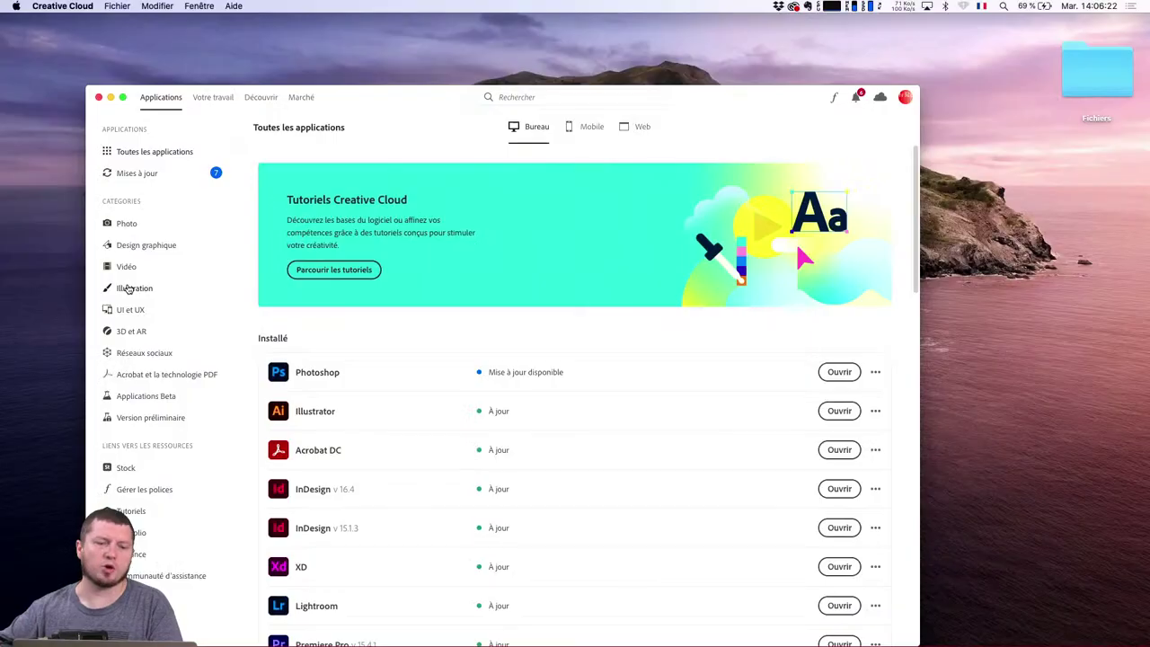
- Open Illustrator's app details page from the Design graphique category in Creative Cloud
click(130, 288)
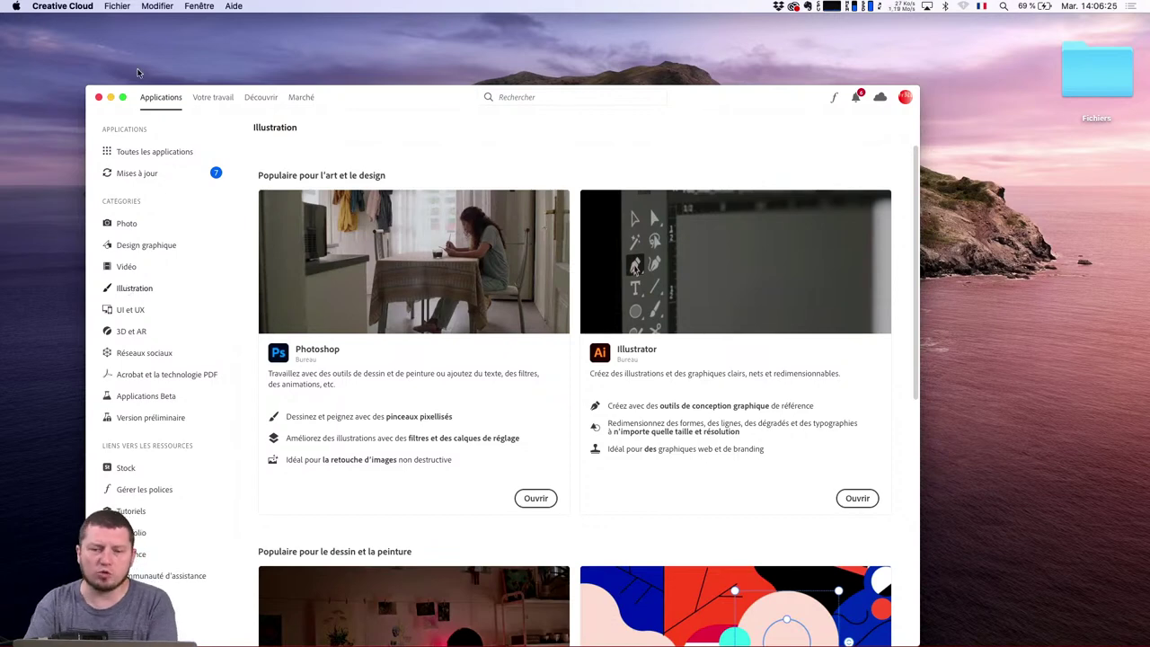
drag(388, 99, 460, 15)
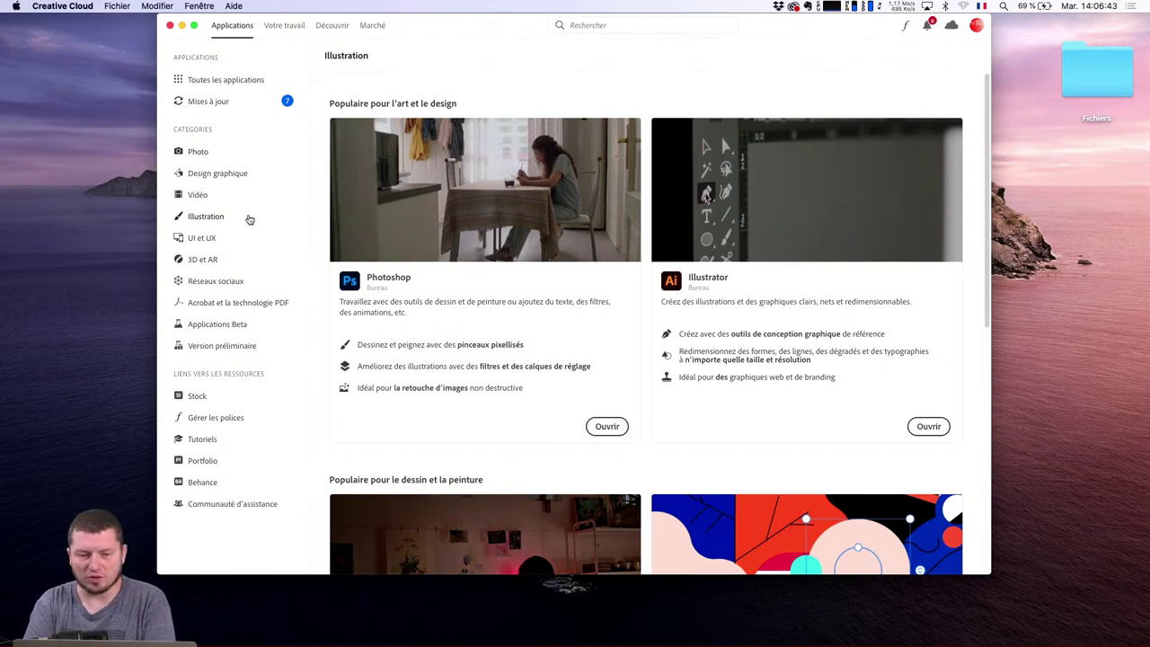
click(226, 172)
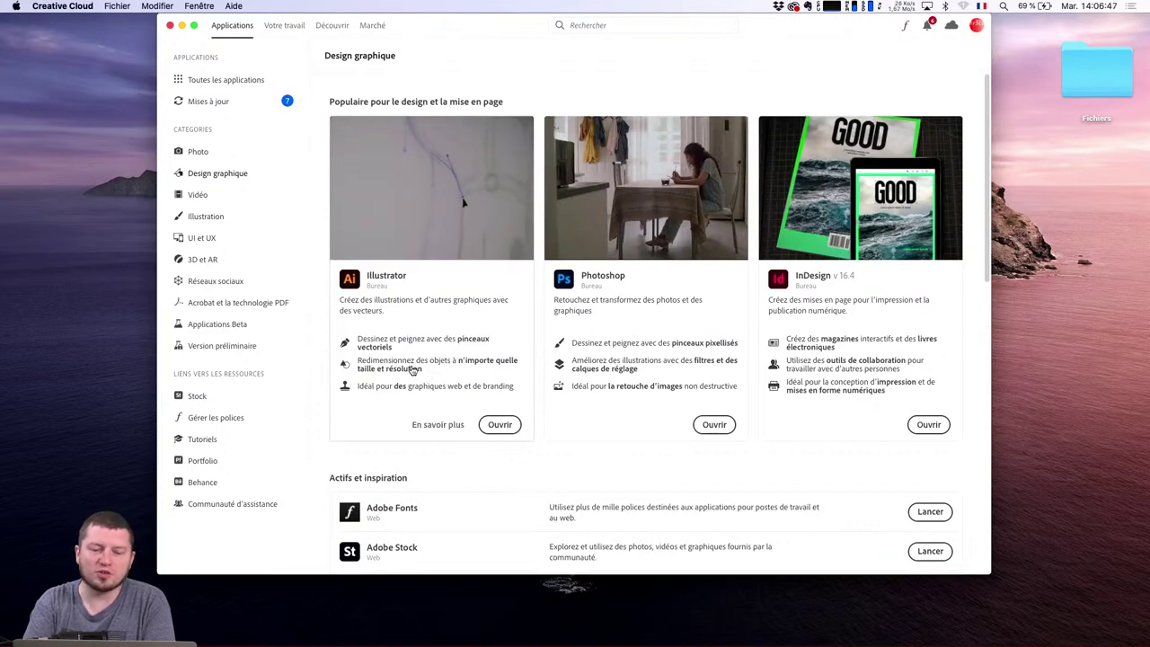
scroll(415, 373, down, 1)
click(430, 385)
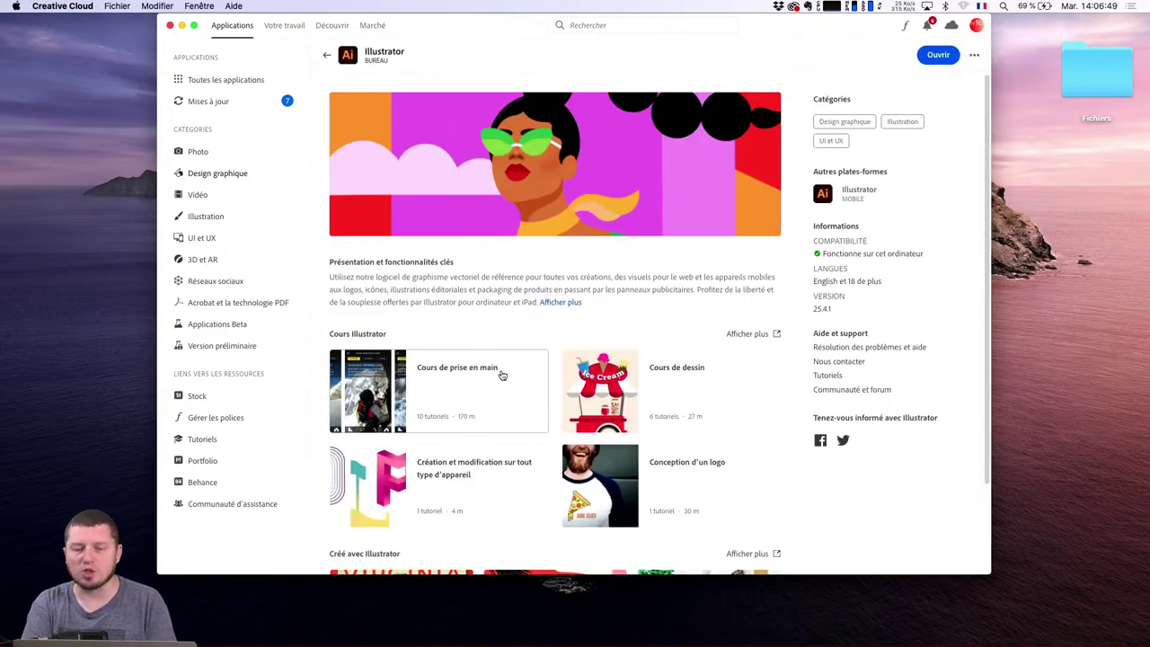
- Choose Afficher plus beside Créé avec Illustrator to open the Behance gallery
scroll(526, 327, down, 1)
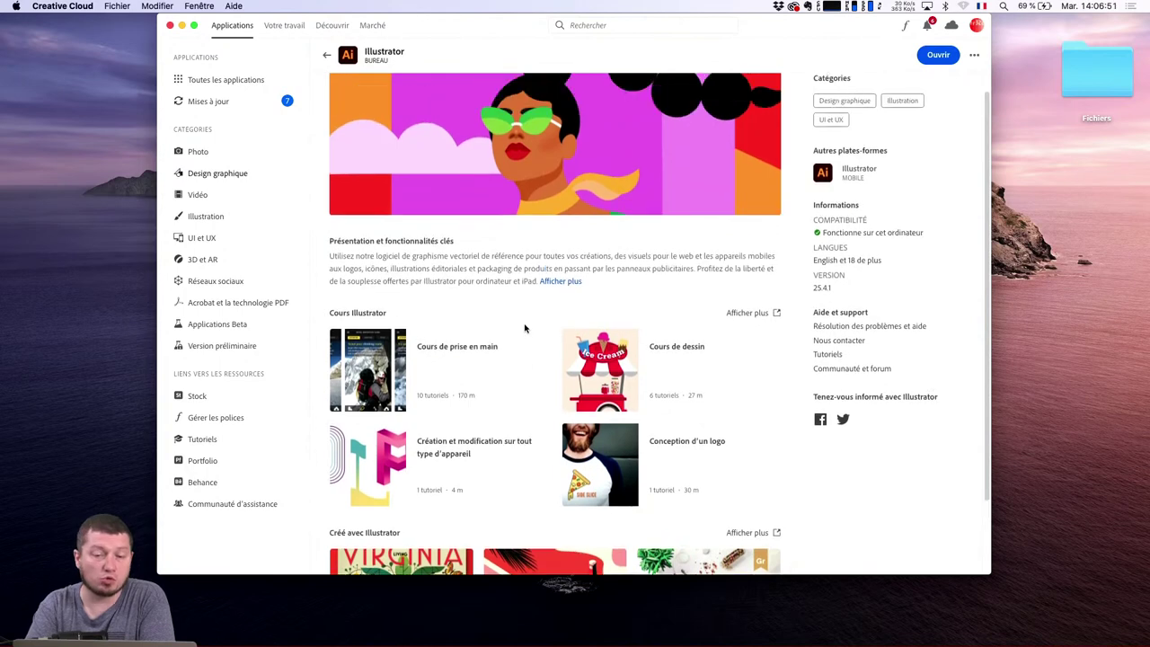
scroll(526, 327, up, 1)
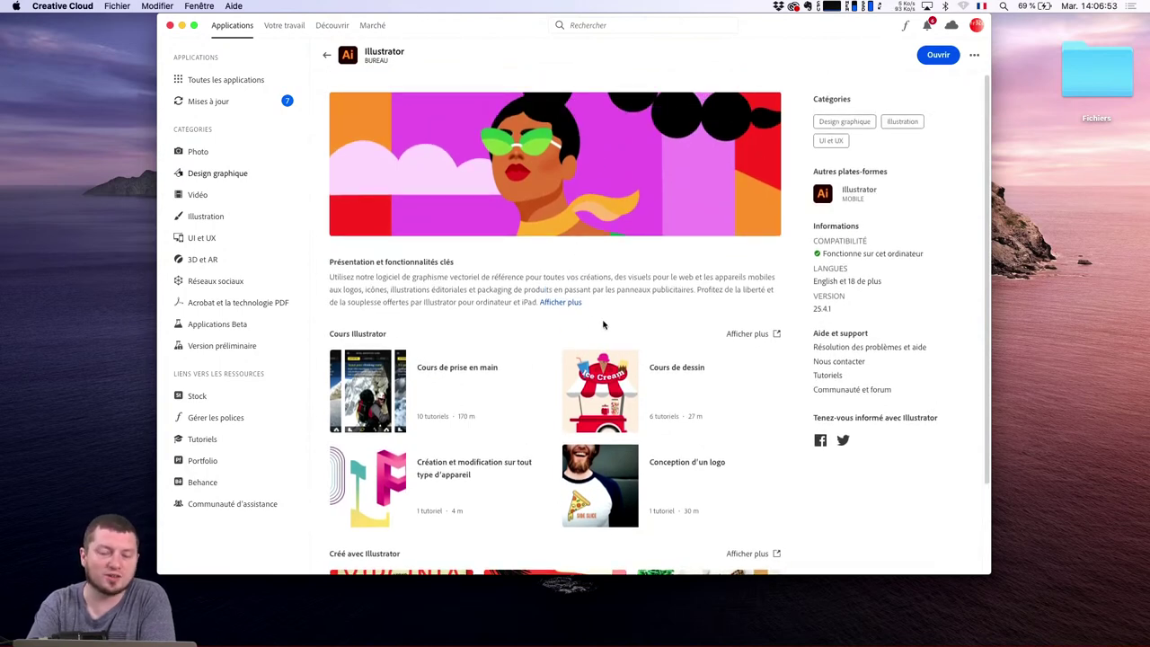
scroll(614, 358, down, 5)
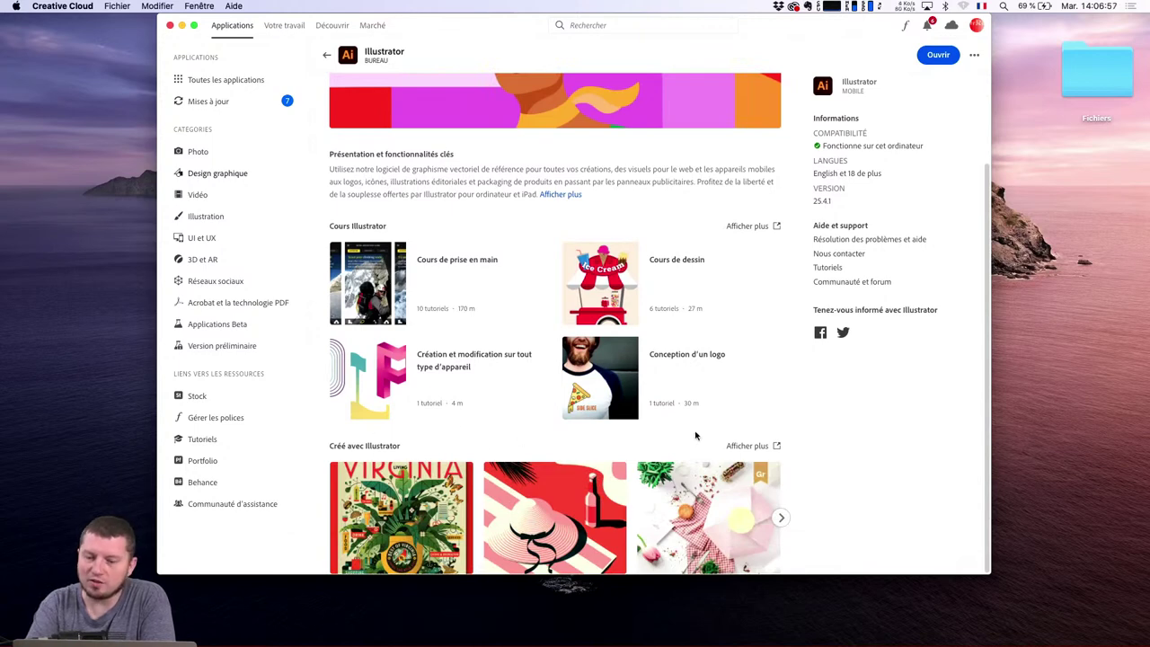
click(742, 447)
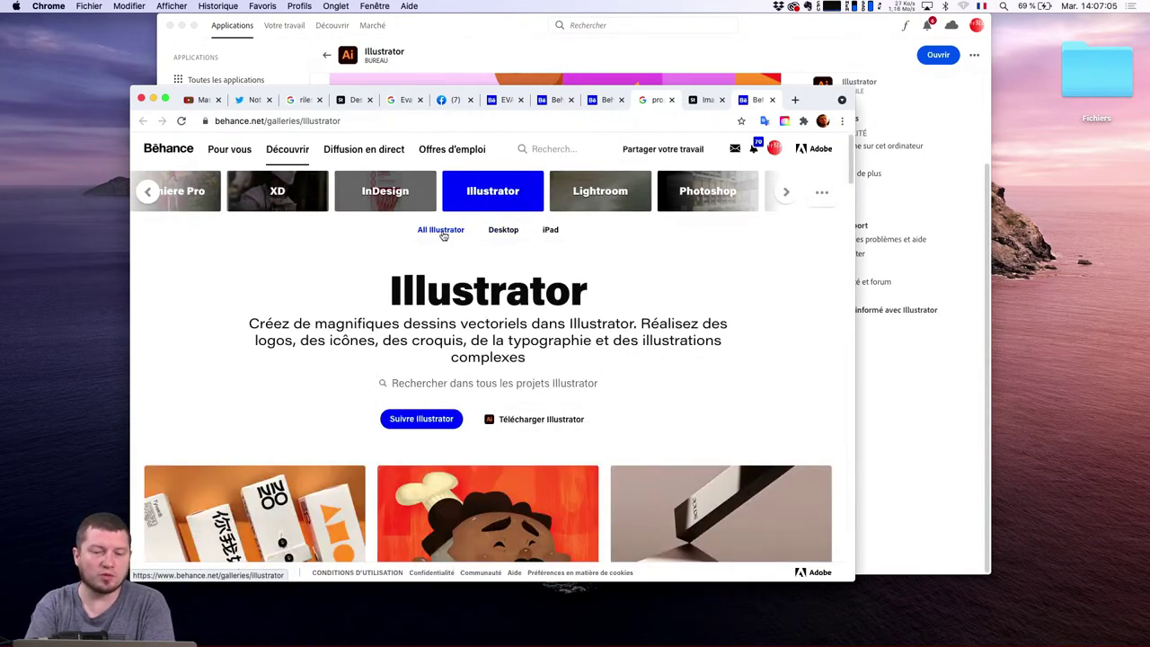
- Filter the Illustrator gallery to Desktop projects and maximise the browser window
click(502, 232)
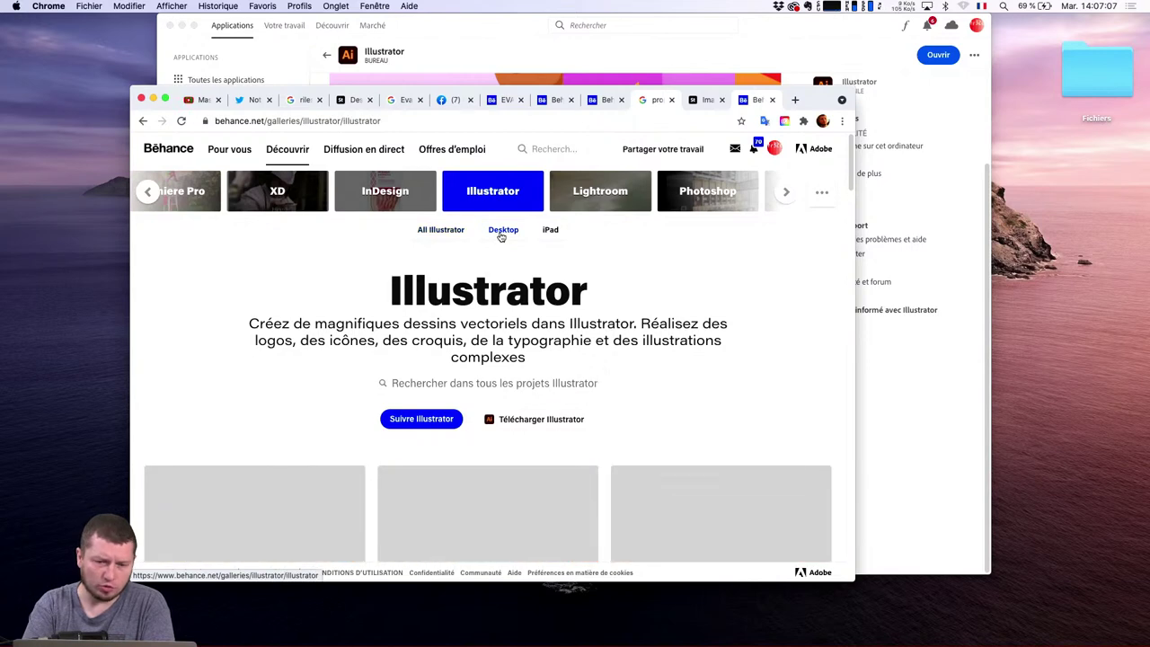
click(550, 230)
click(504, 230)
scroll(593, 278, down, 2)
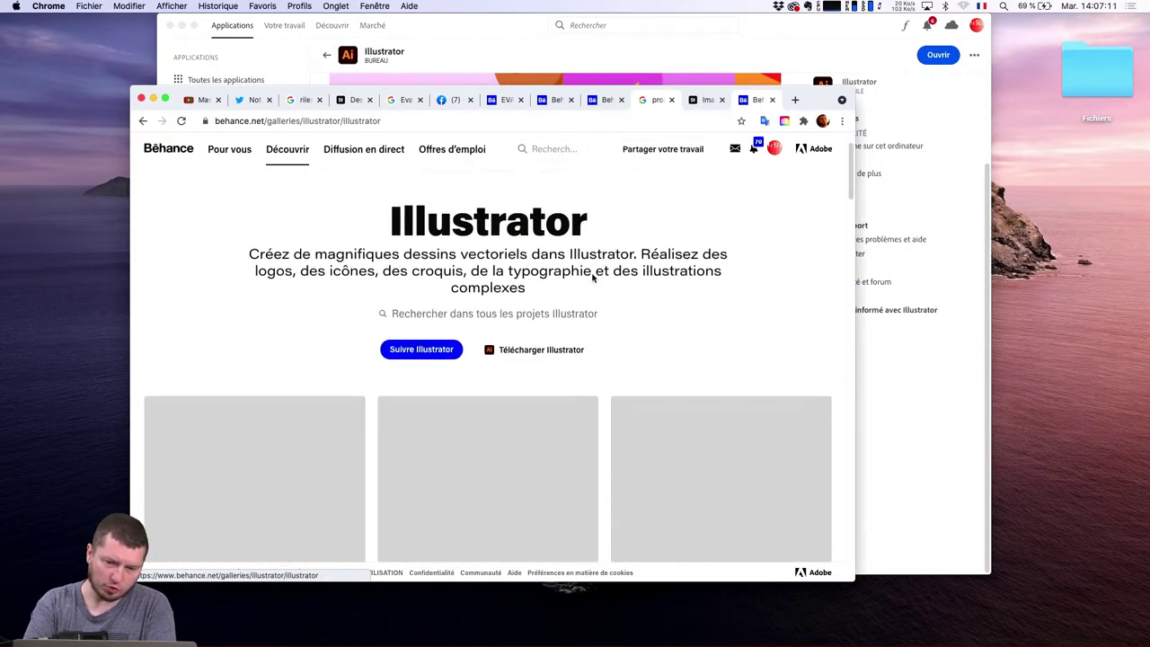
click(166, 100)
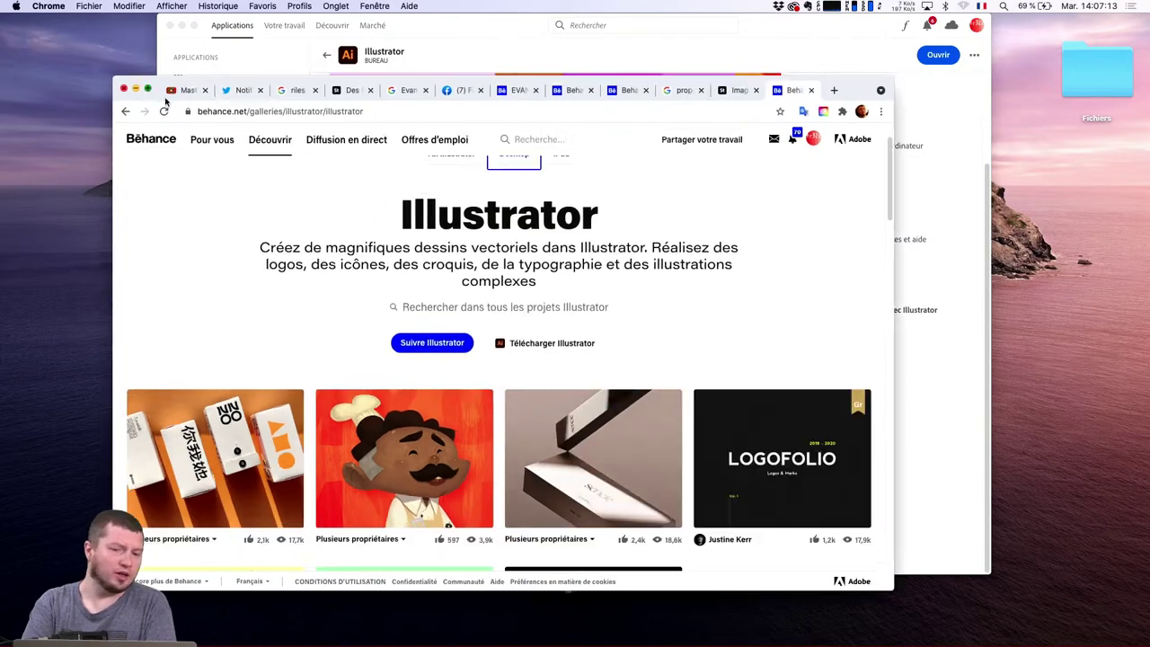
- Scroll through the Desktop project grid, then jump back to the top
scroll(376, 296, down, 3)
scroll(375, 297, down, 2)
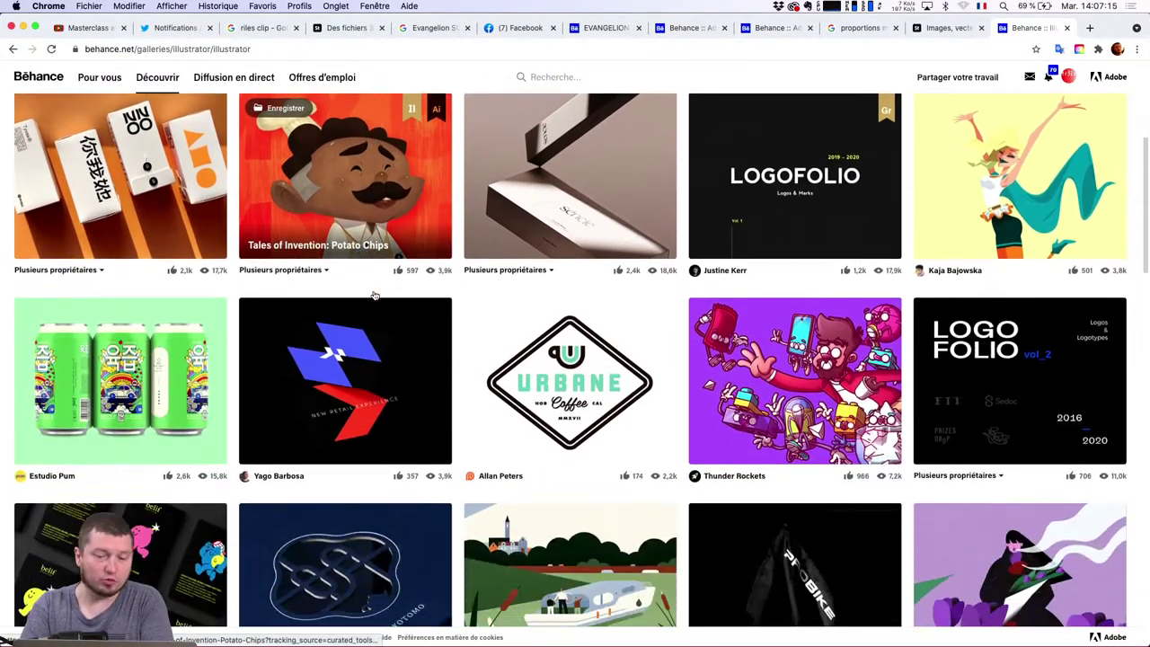
scroll(376, 297, down, 2)
scroll(375, 297, down, 3)
scroll(376, 297, down, 3)
scroll(373, 295, down, 3)
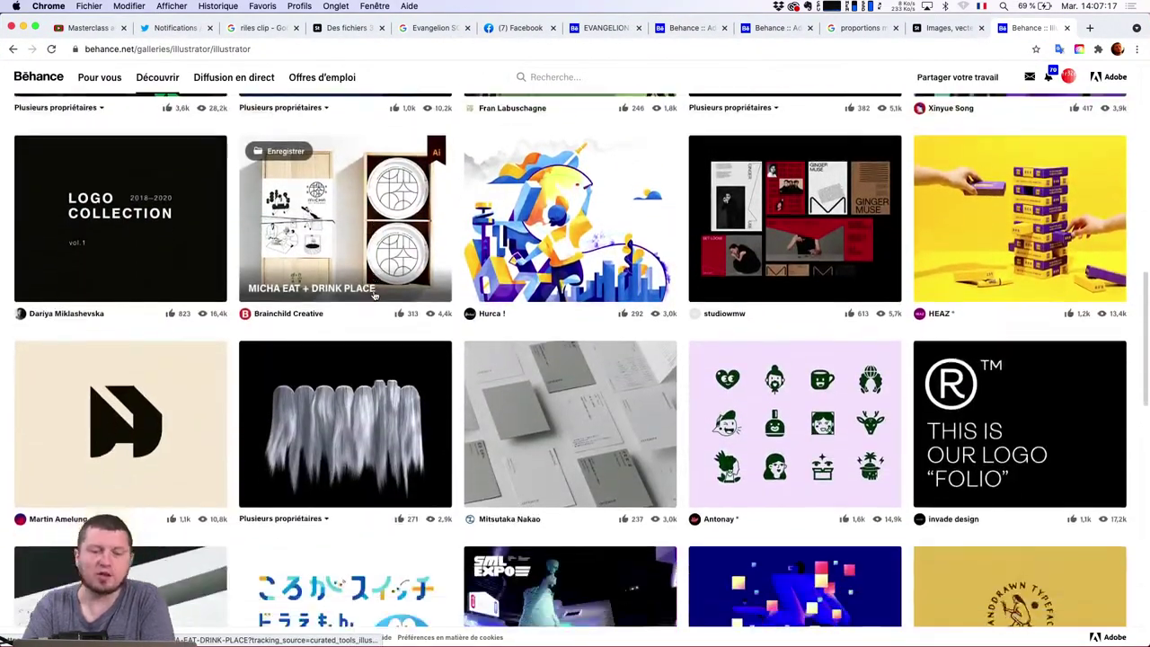
scroll(374, 295, down, 1)
scroll(446, 458, down, 2)
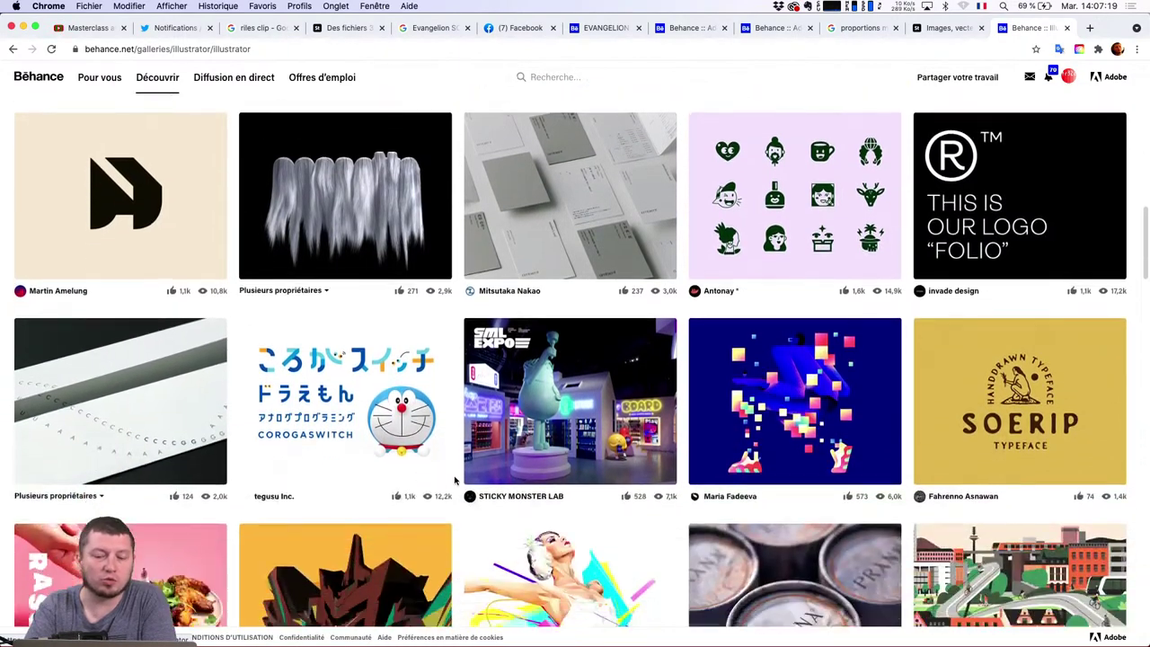
scroll(446, 458, down, 2)
scroll(529, 475, down, 3)
scroll(550, 291, down, 2)
mouse_move(570, 576)
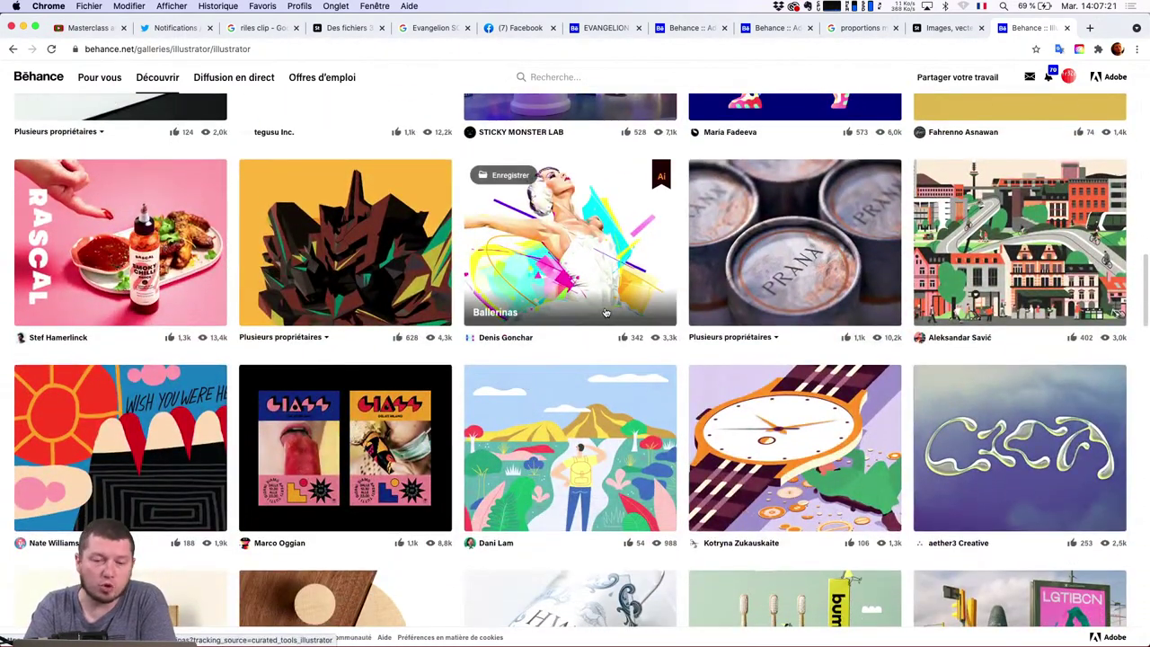
scroll(585, 251, down, 1)
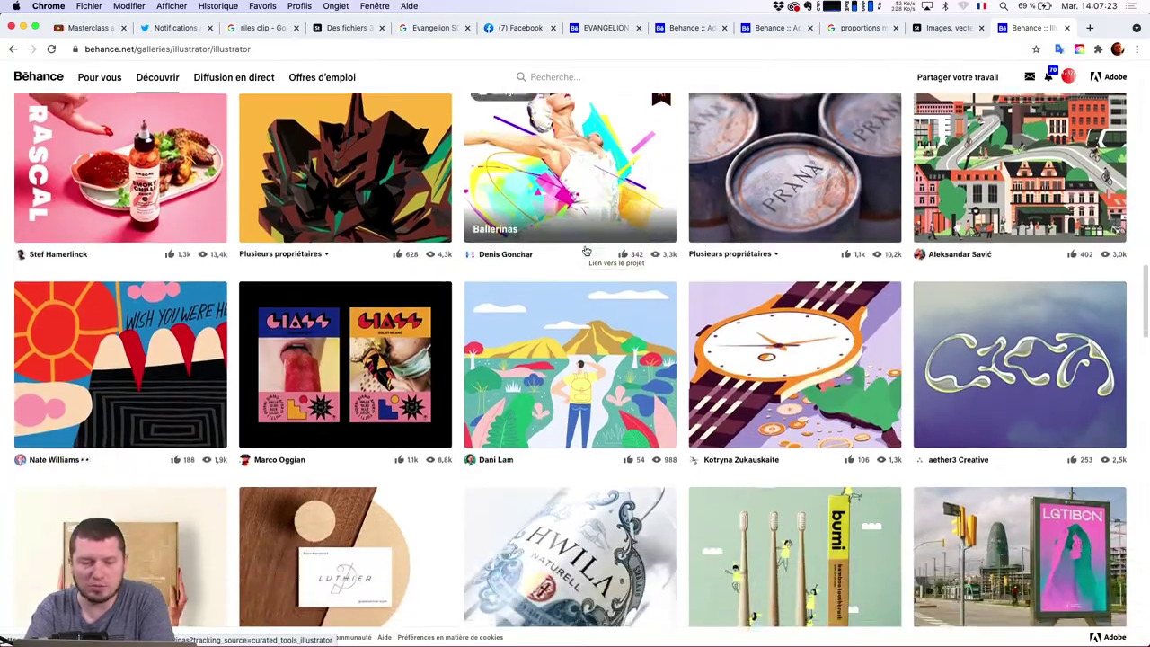
scroll(586, 251, down, 1)
scroll(585, 251, down, 2)
scroll(585, 250, down, 3)
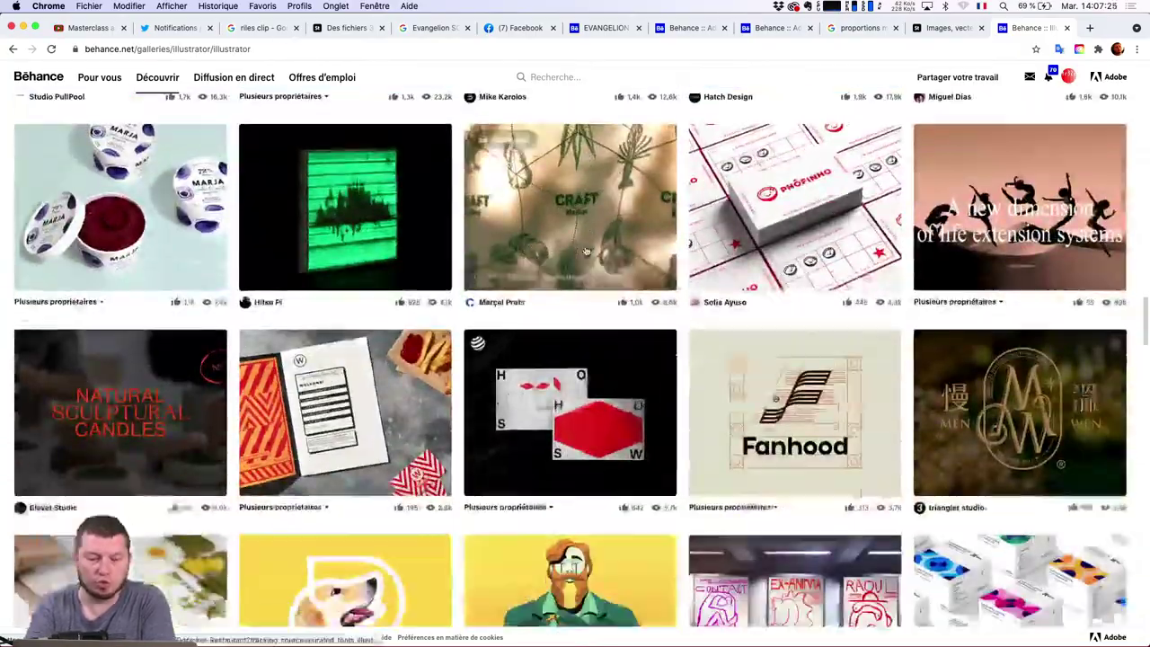
scroll(585, 251, down, 3)
key(Home)
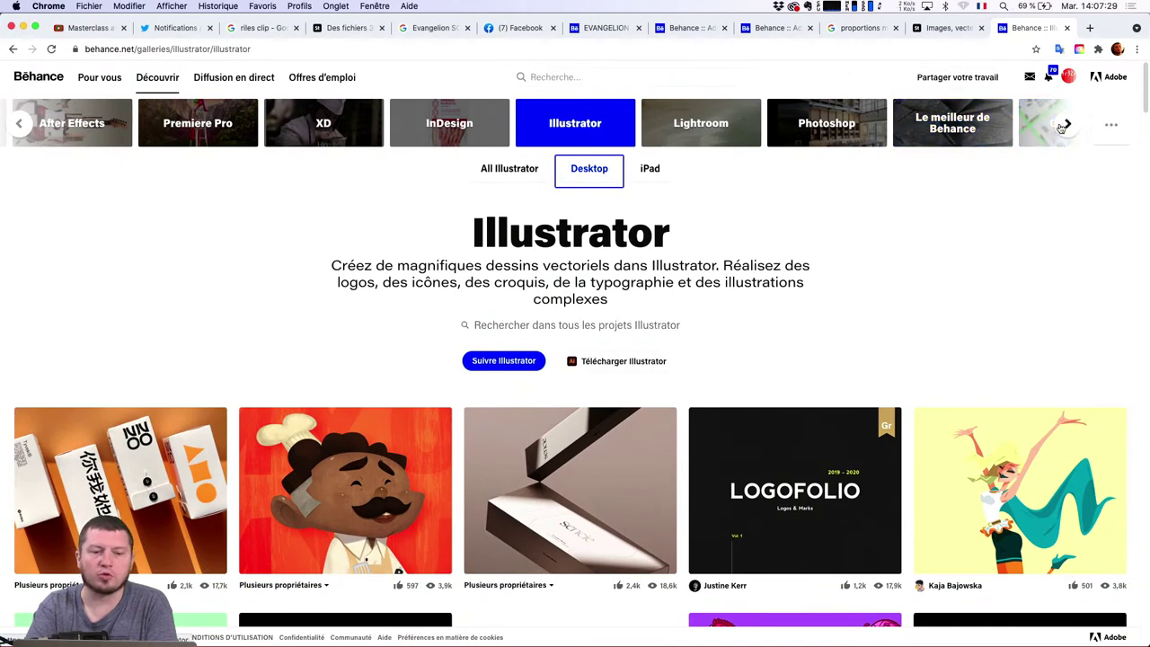
- Advance the category carousel past Lightroom and Photographie, then open the Illustration gallery
click(1069, 126)
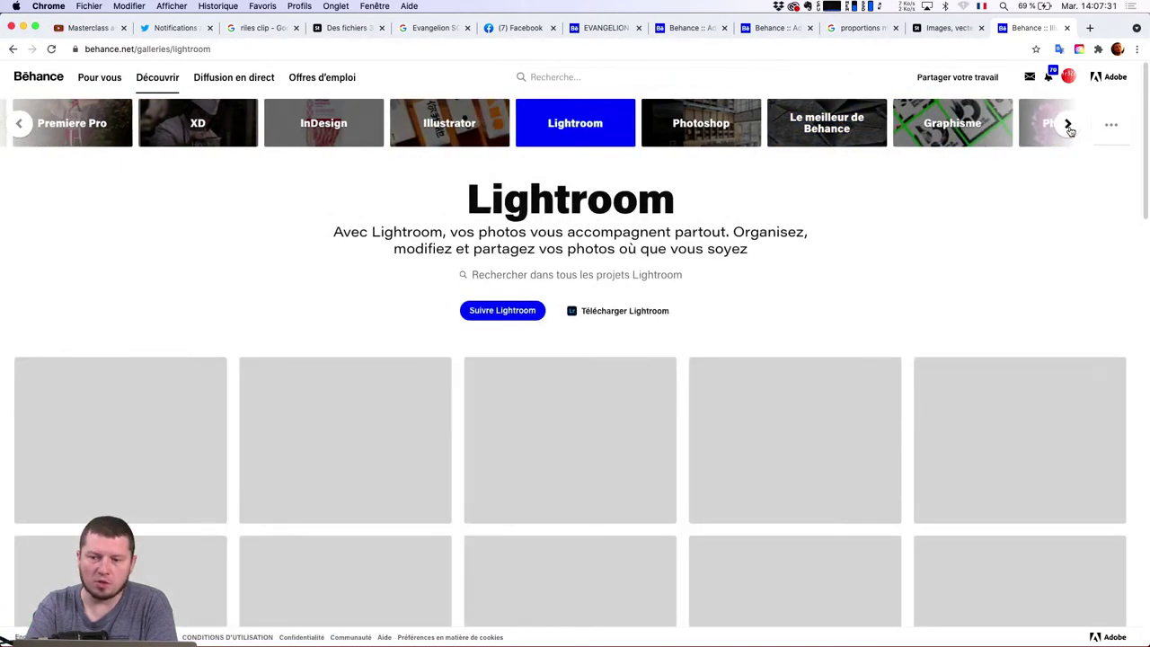
click(1070, 126)
click(1069, 126)
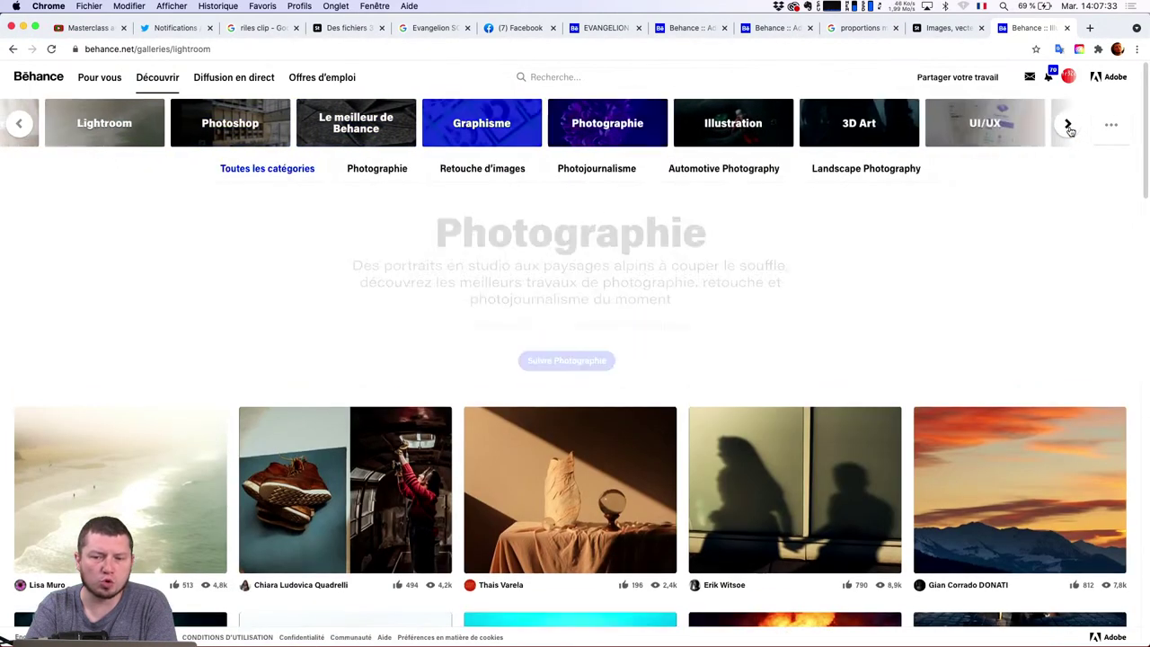
click(715, 128)
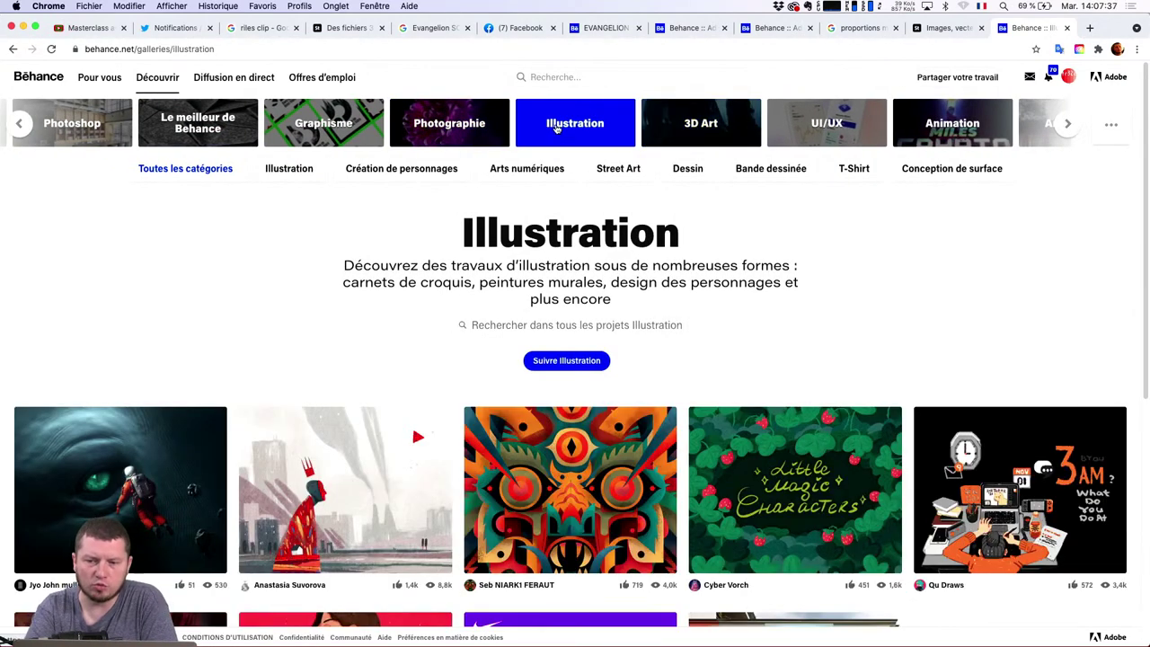
- Narrow Illustration to the Dessin subcategory and scroll through its sketch projects
click(686, 171)
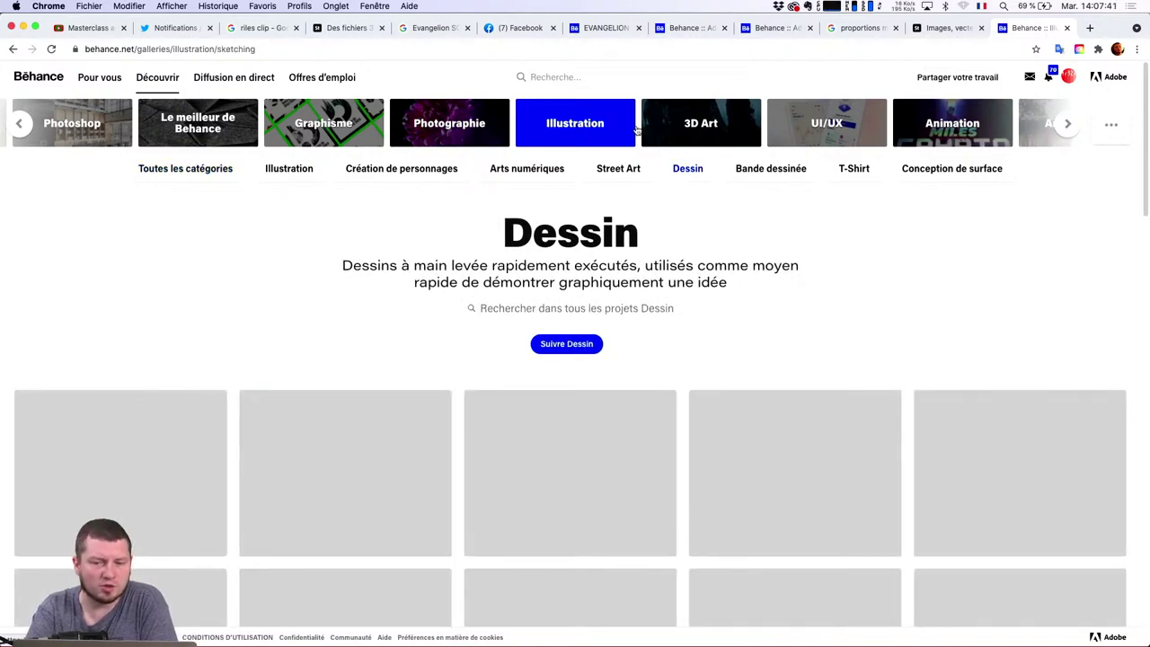
scroll(641, 565, down, 3)
scroll(640, 565, down, 2)
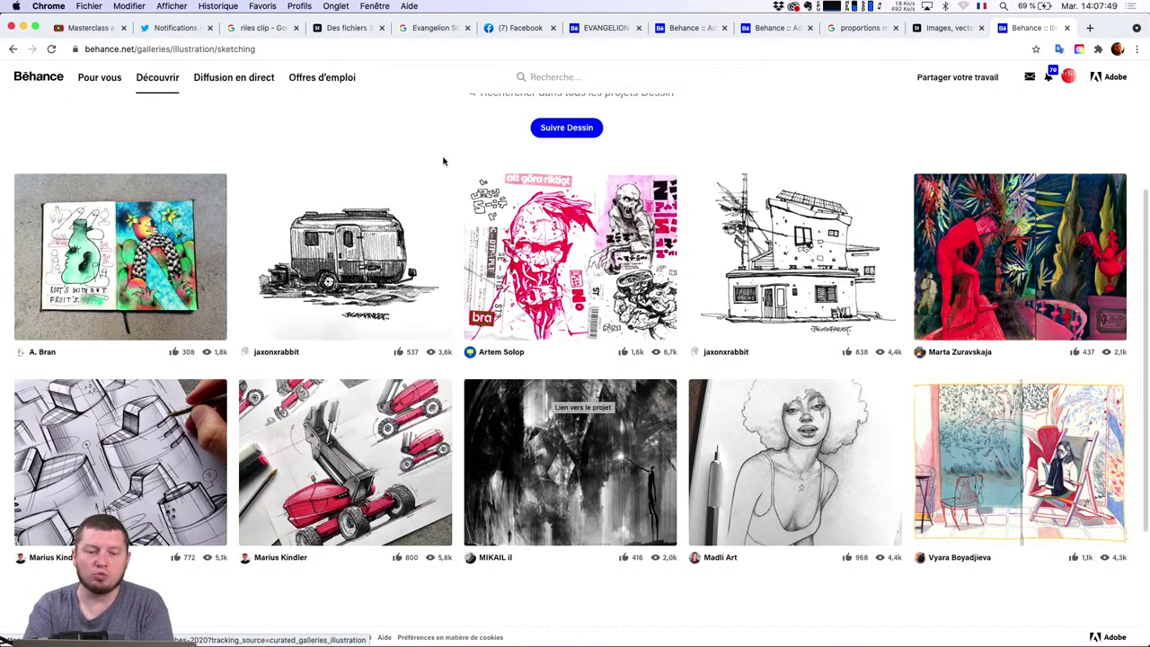
scroll(719, 439, down, 5)
scroll(719, 438, down, 3)
scroll(719, 439, down, 3)
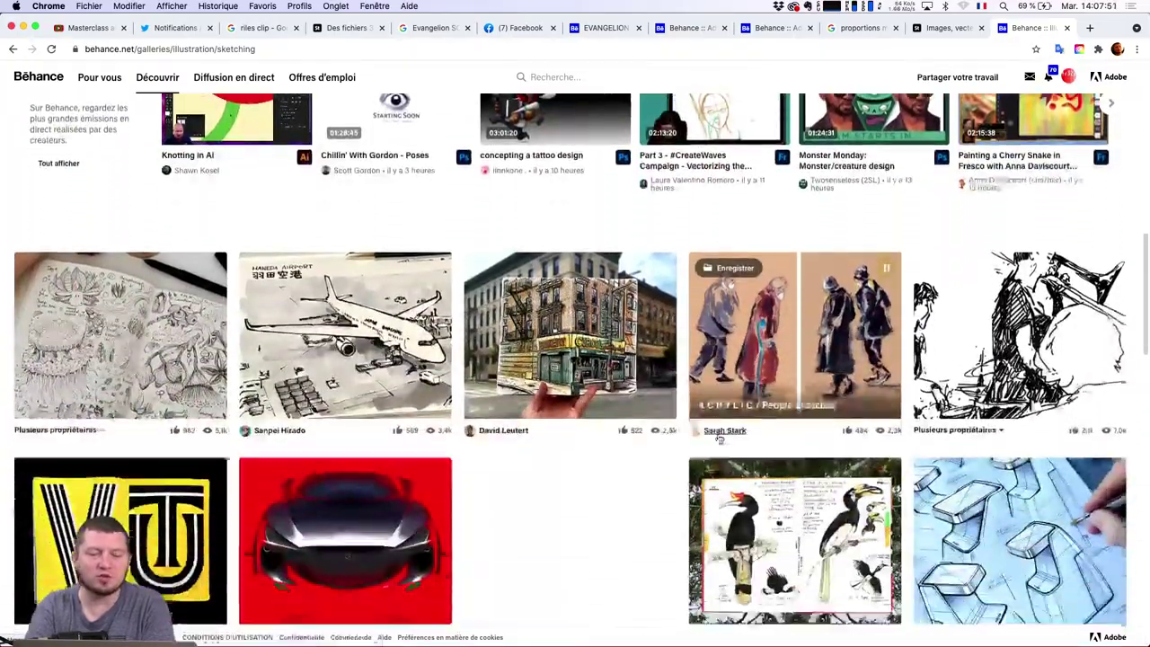
scroll(719, 439, down, 2)
scroll(719, 438, up, 10)
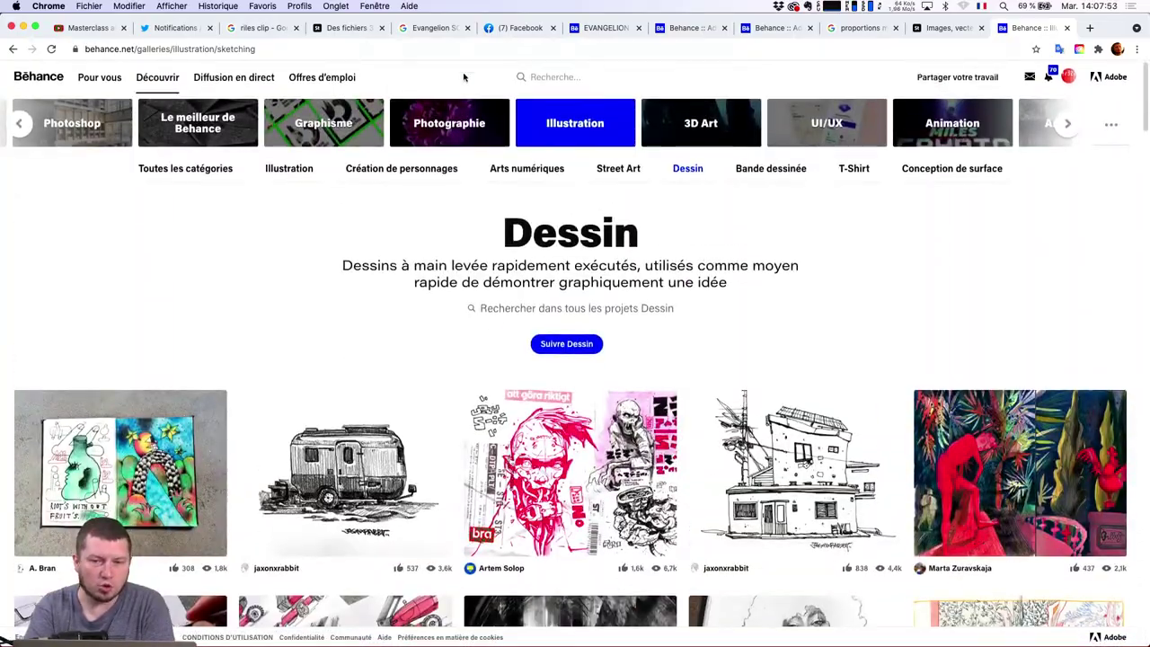
- Search Behance projects for 'mode', refined to 'mode fashion designer'
click(562, 77)
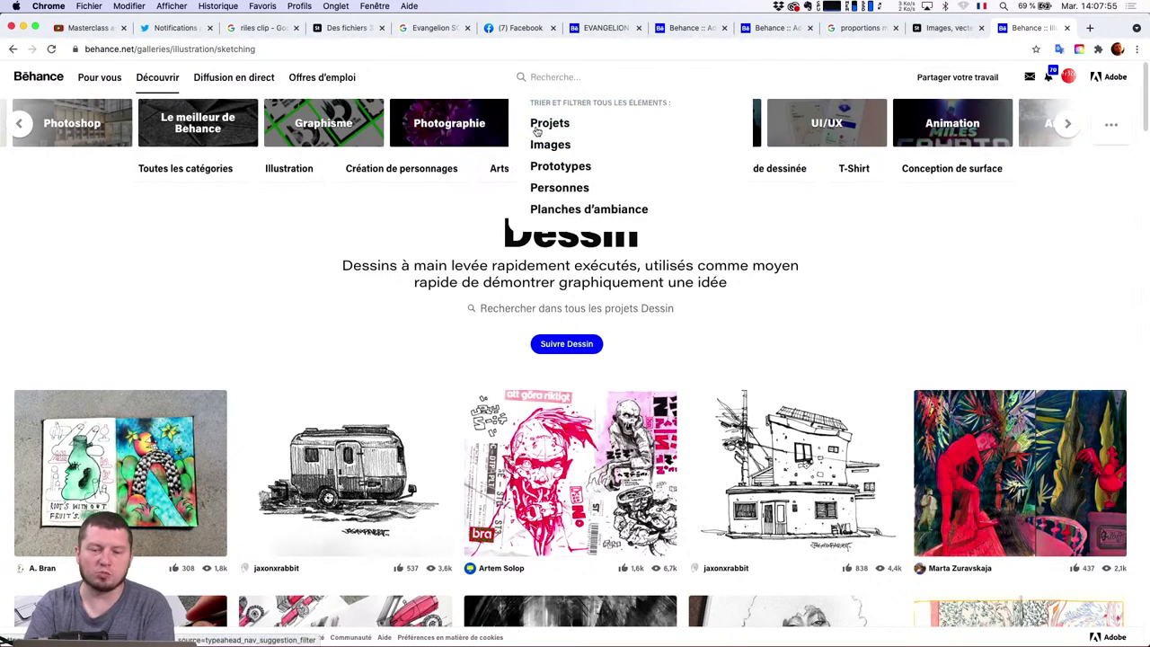
text(mode)
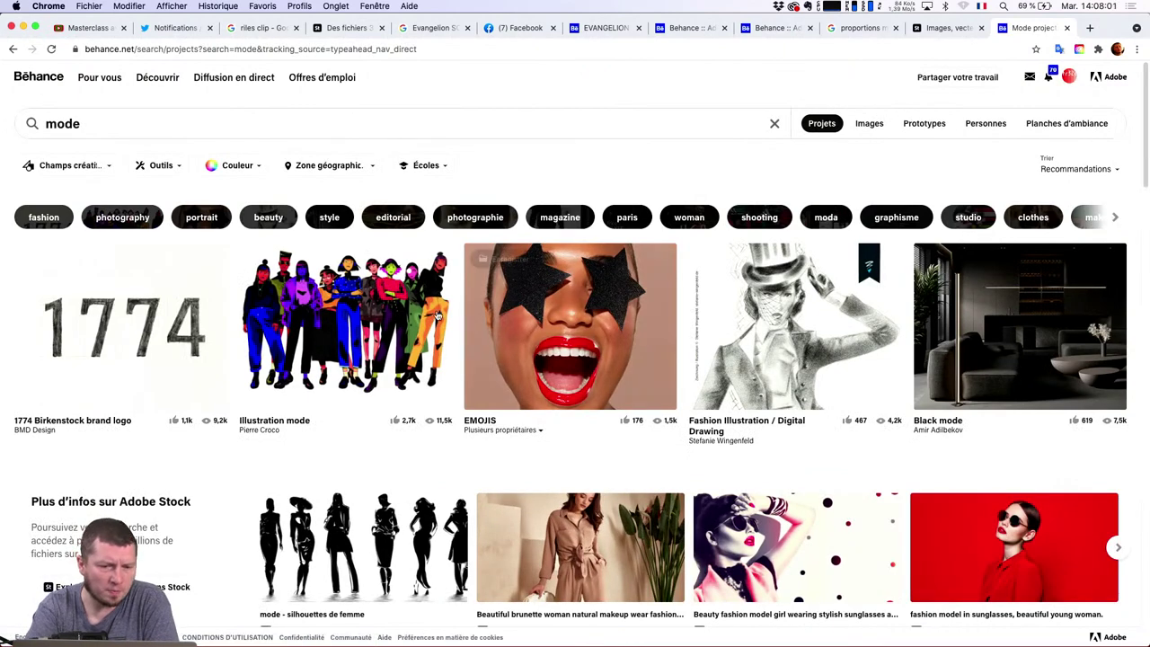
click(45, 217)
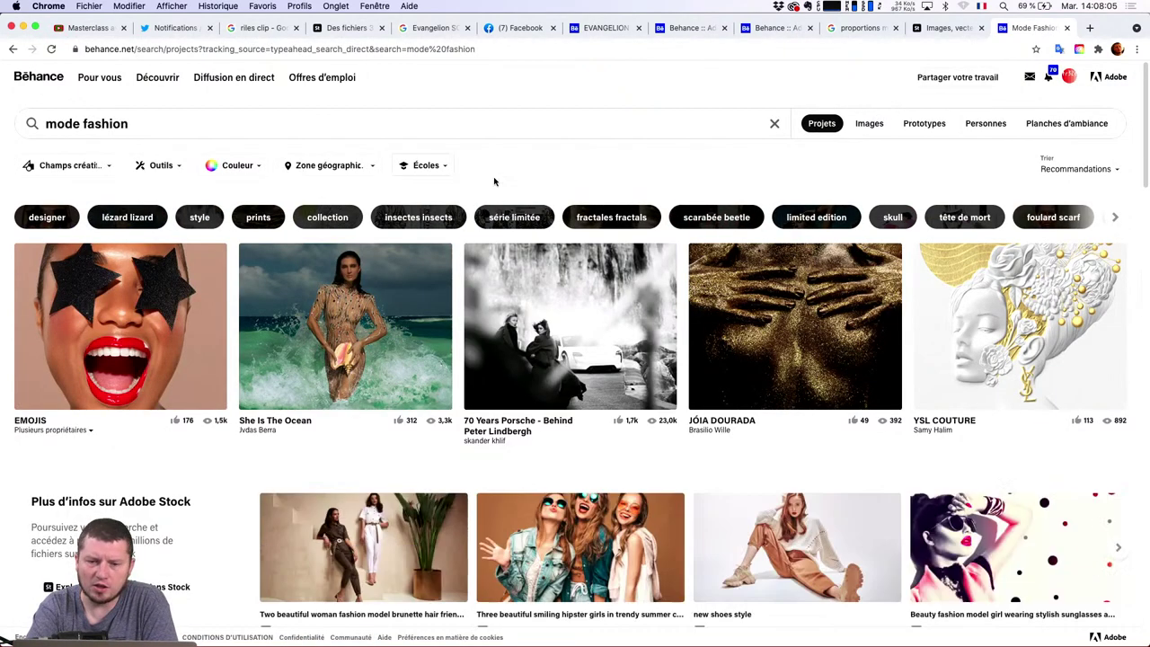
click(228, 130)
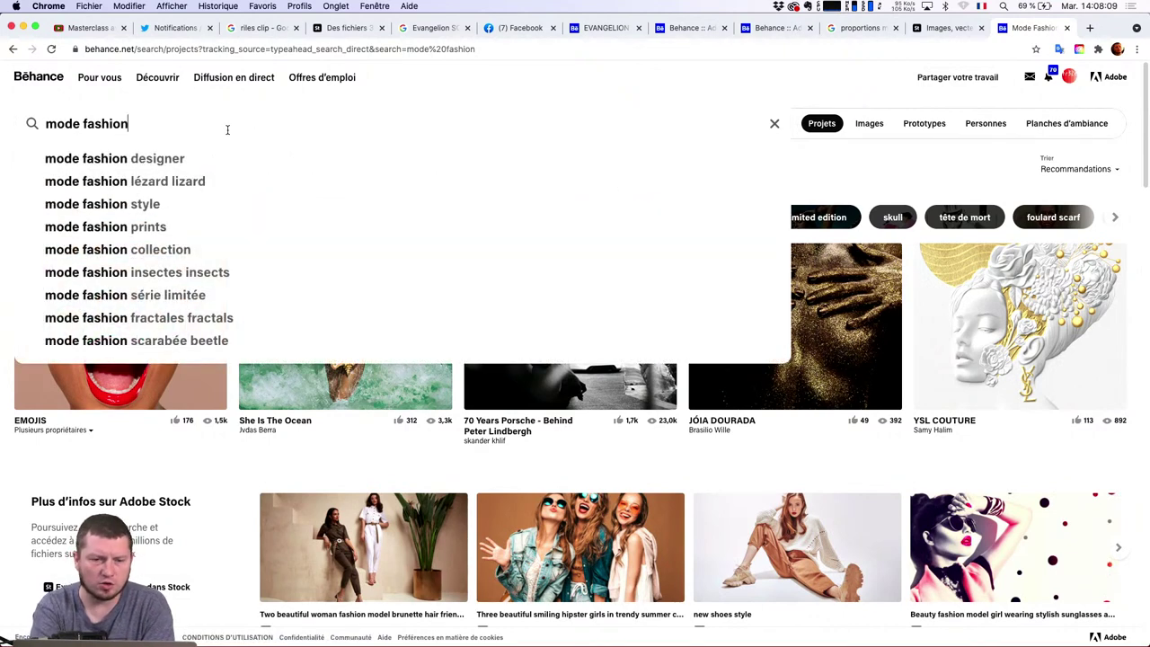
click(114, 158)
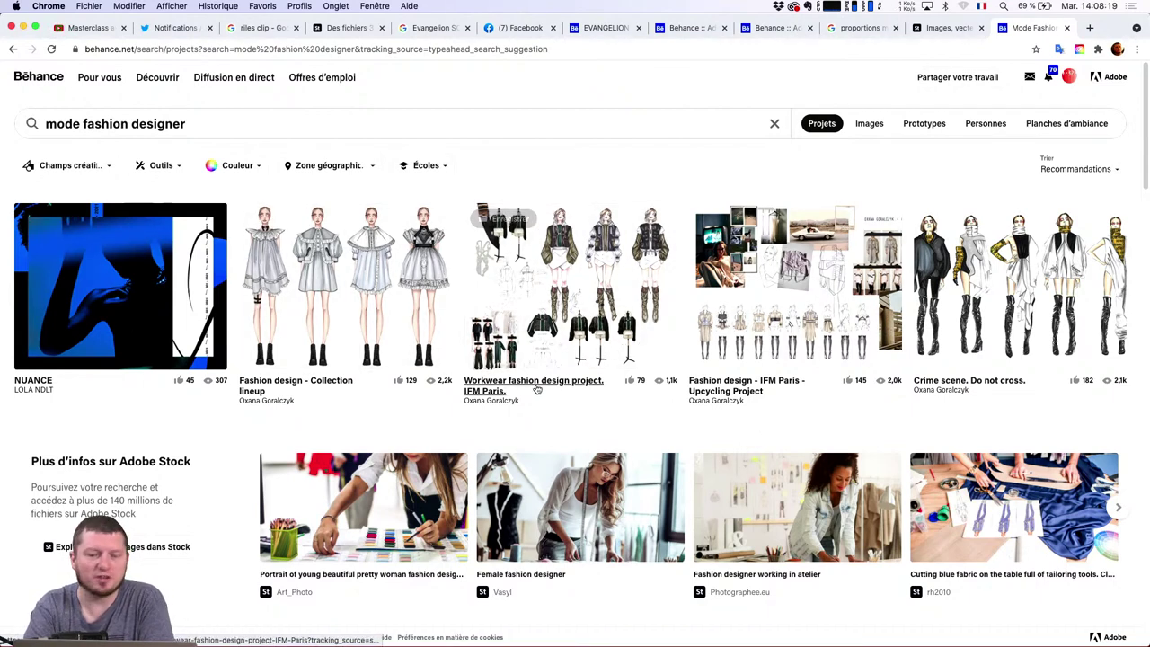
mouse_move(570, 286)
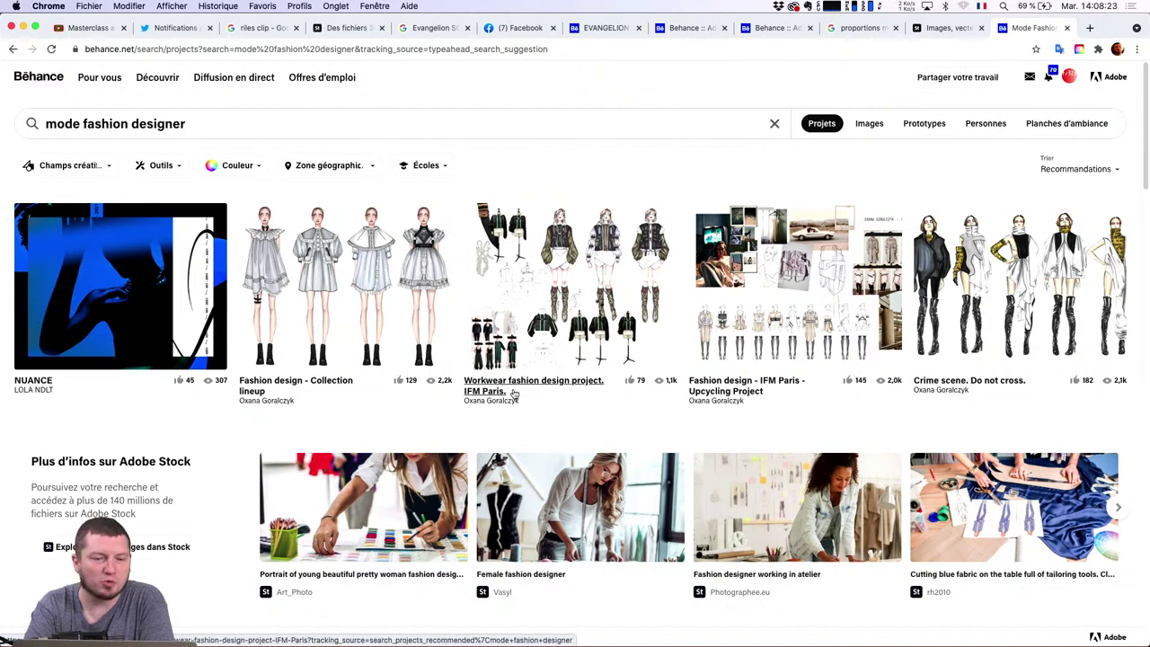
click(329, 166)
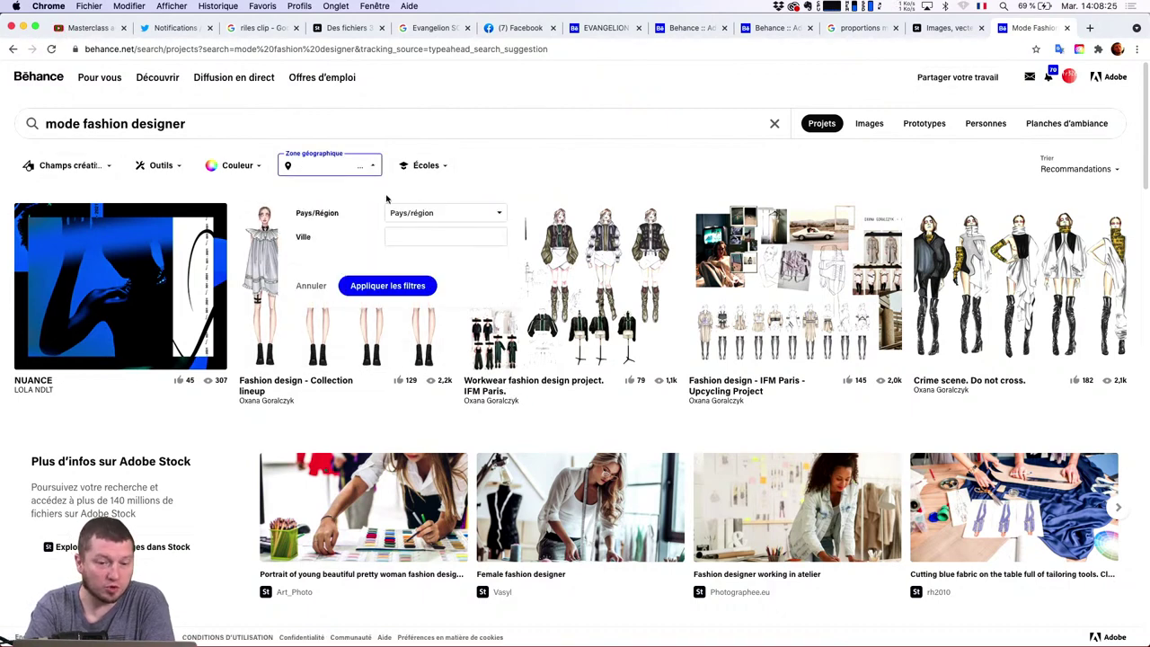
click(443, 213)
scroll(435, 306, down, 3)
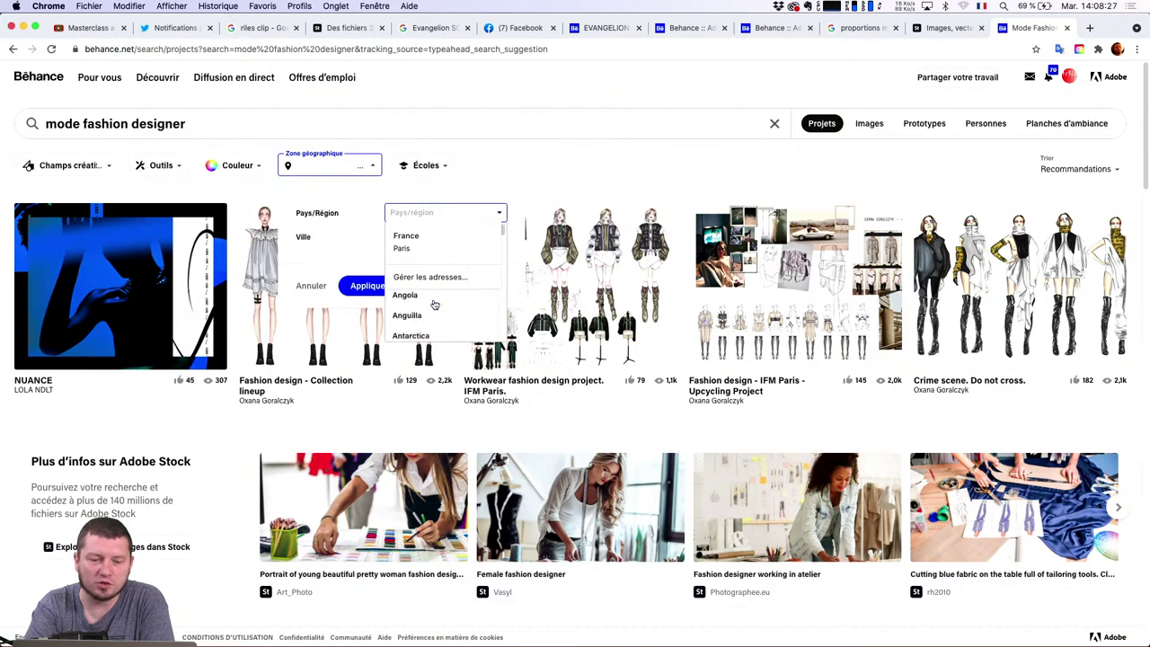
scroll(434, 306, down, 5)
scroll(435, 306, down, 2)
scroll(434, 306, down, 2)
scroll(434, 306, down, 3)
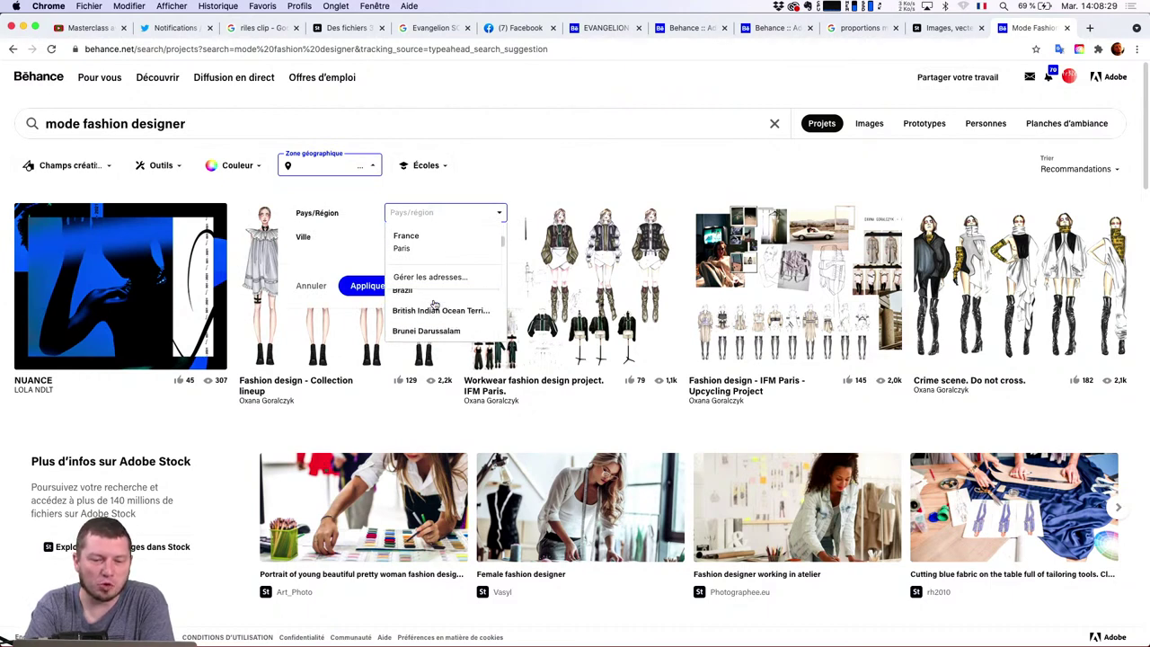
click(422, 239)
click(417, 211)
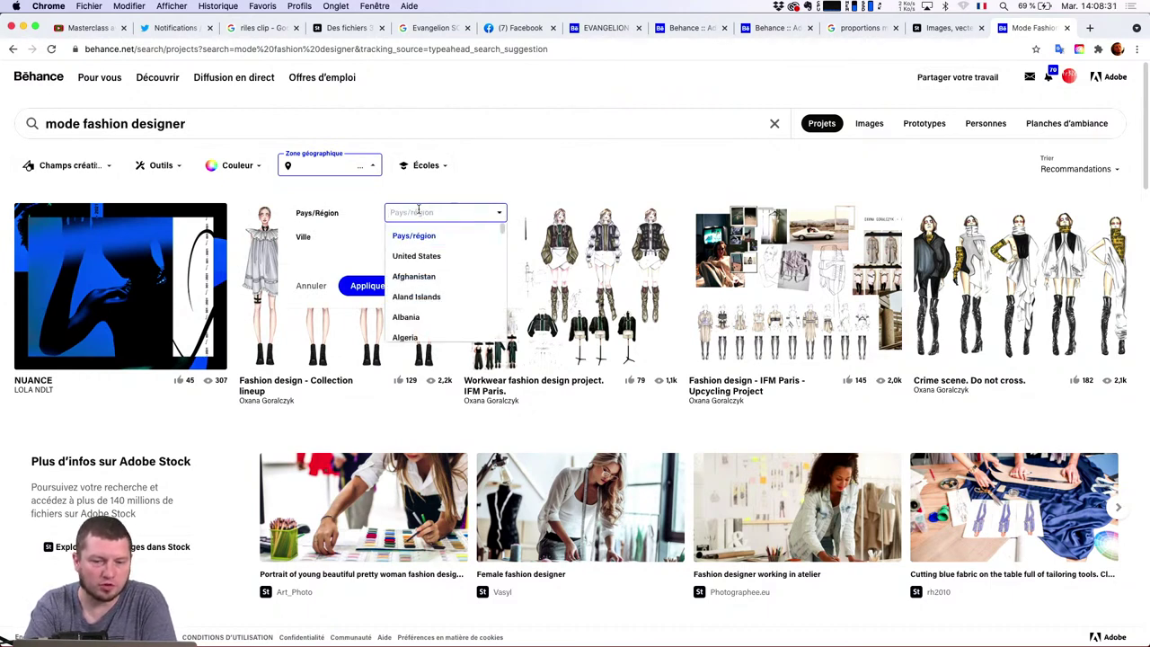
click(373, 222)
click(419, 220)
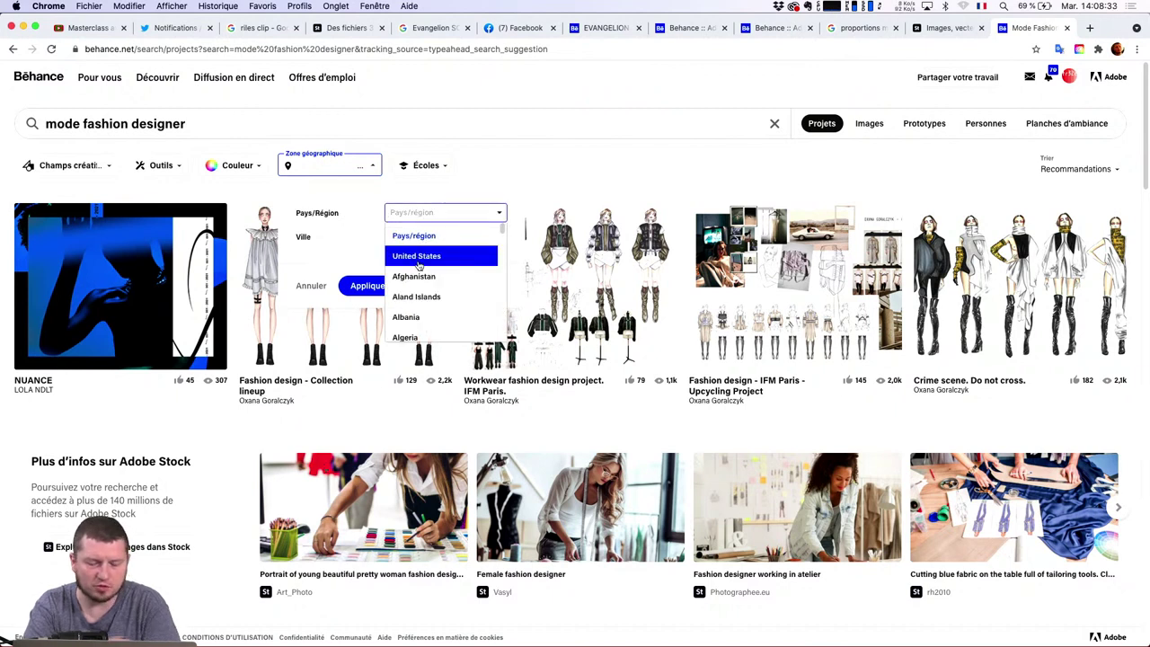
text(f)
click(419, 255)
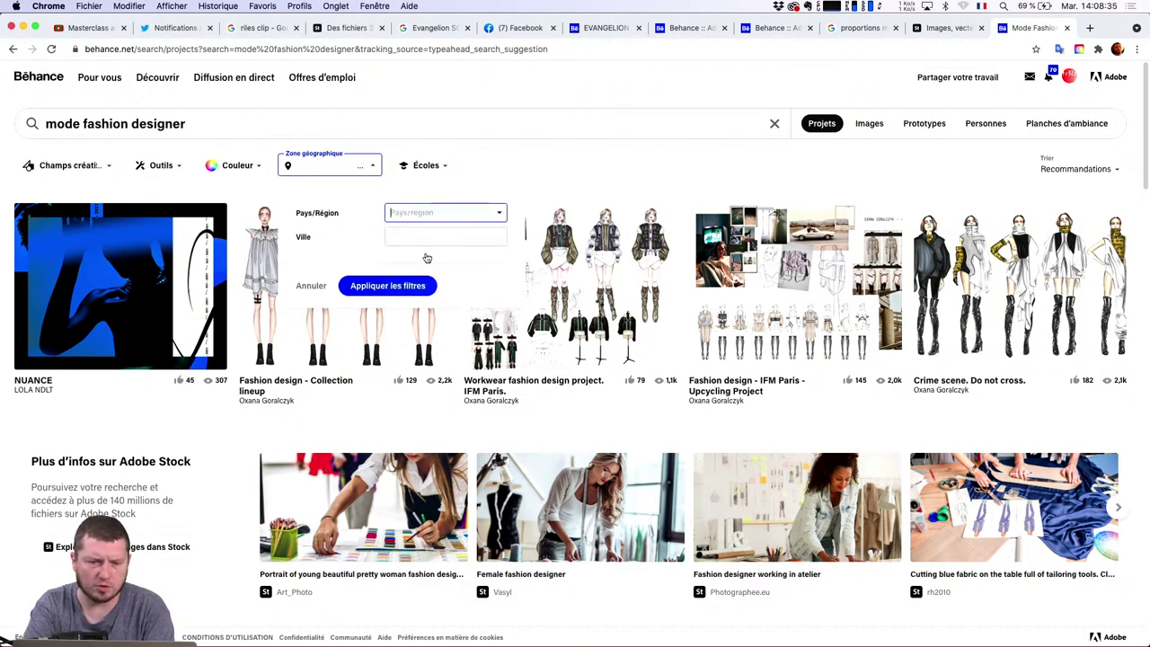
click(368, 256)
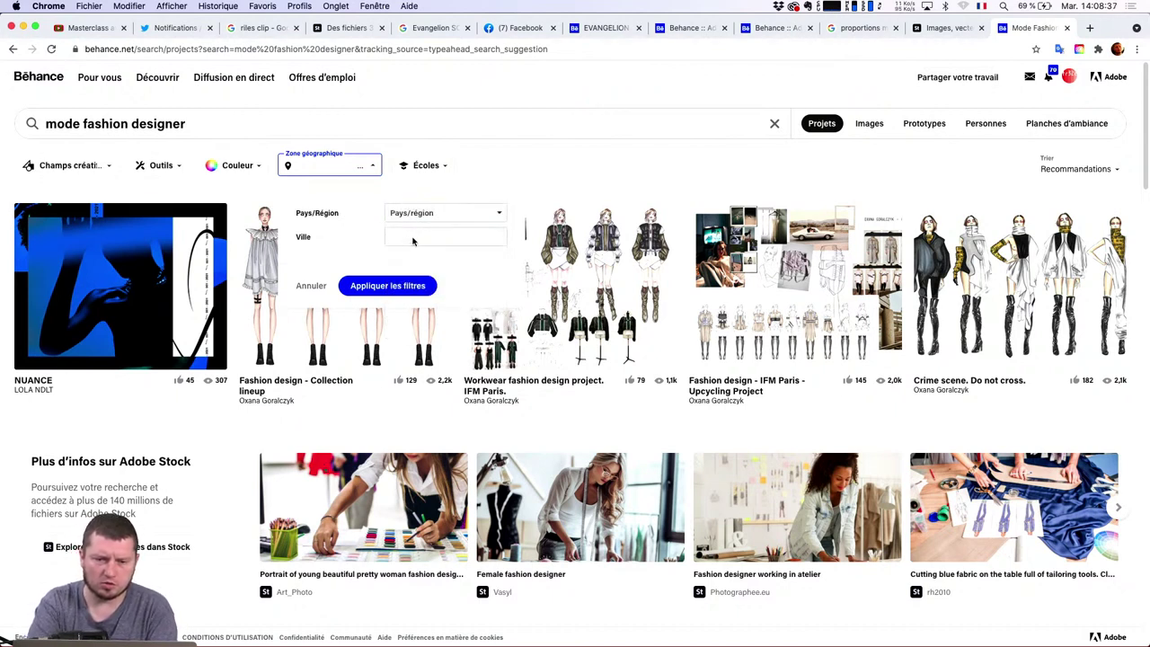
click(430, 219)
click(341, 226)
click(355, 168)
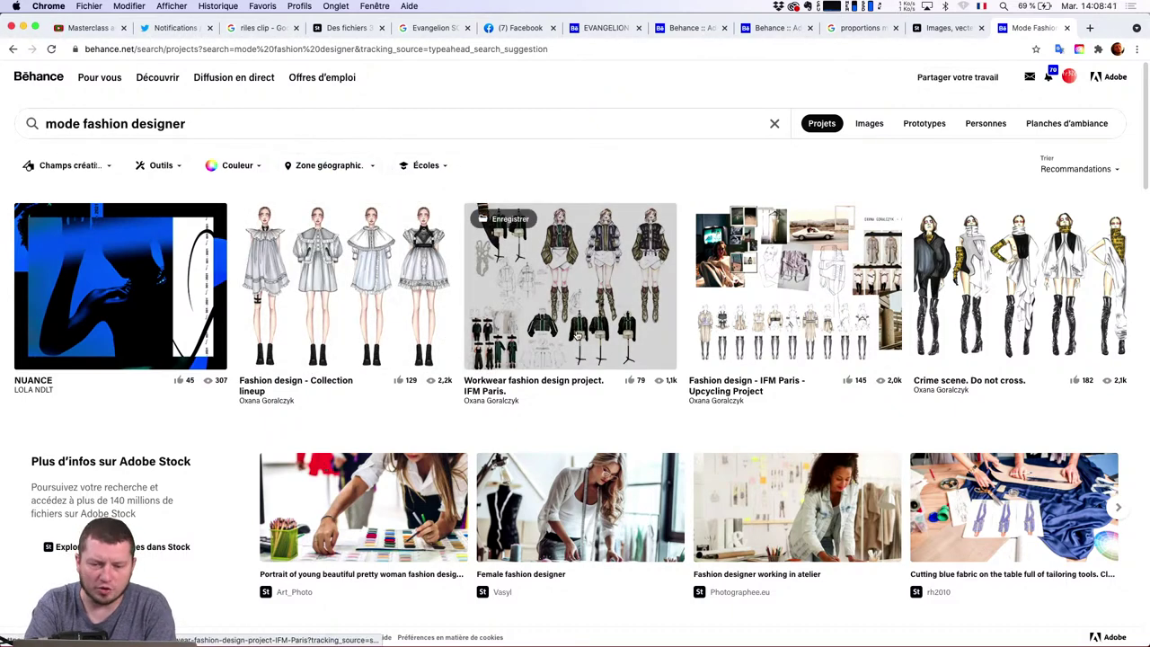
scroll(381, 400, down, 3)
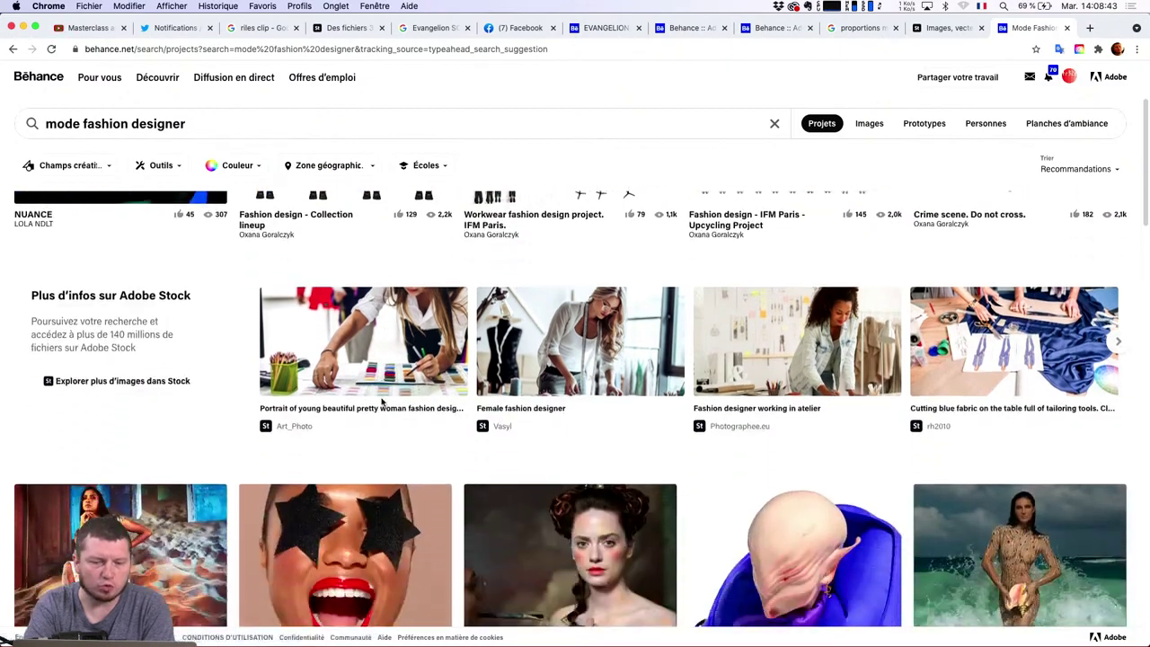
scroll(381, 400, down, 3)
scroll(382, 401, down, 3)
scroll(381, 402, down, 2)
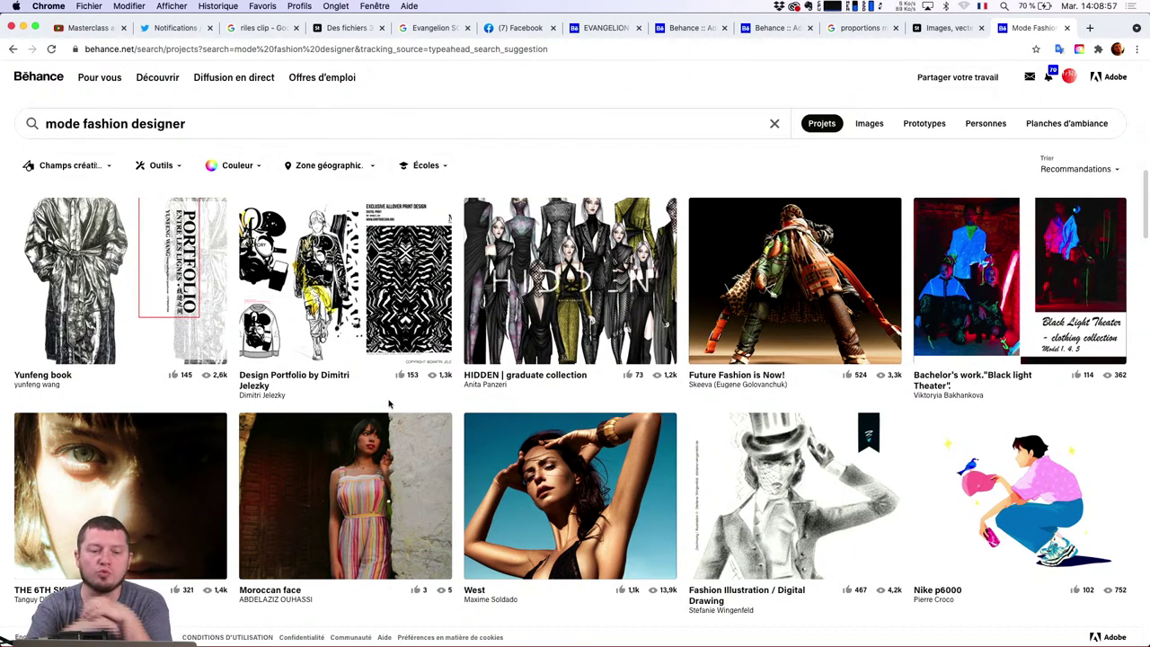
scroll(388, 405, up, 1)
scroll(390, 404, up, 2)
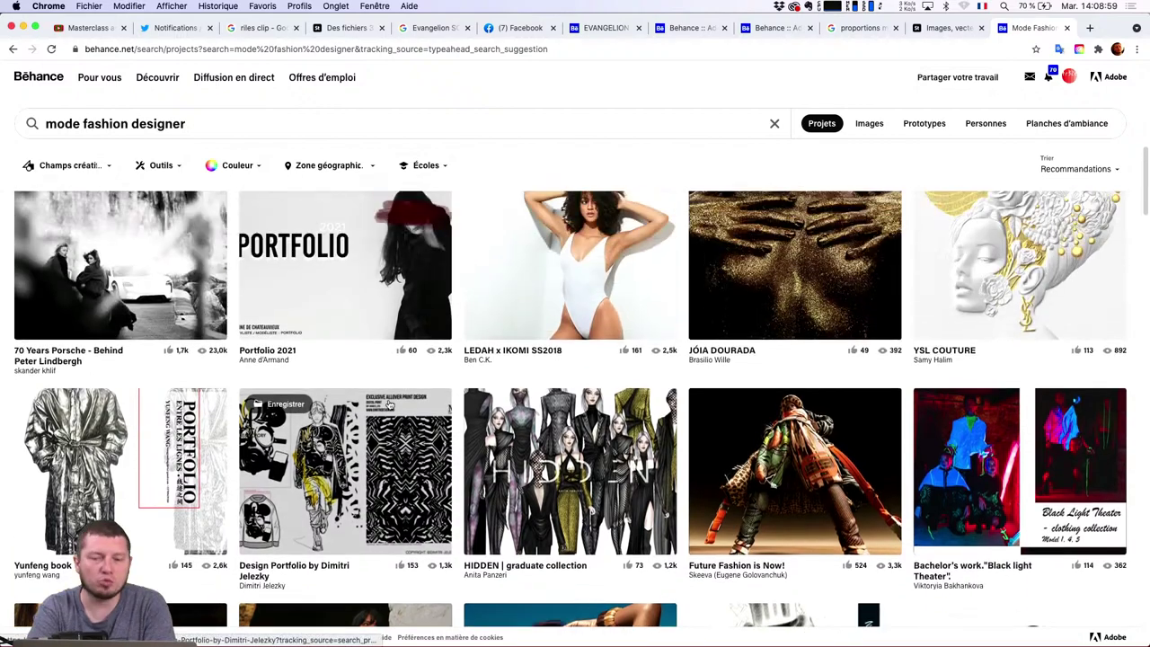
scroll(393, 404, up, 1)
scroll(405, 423, up, 1)
scroll(421, 452, up, 2)
scroll(432, 422, up, 1)
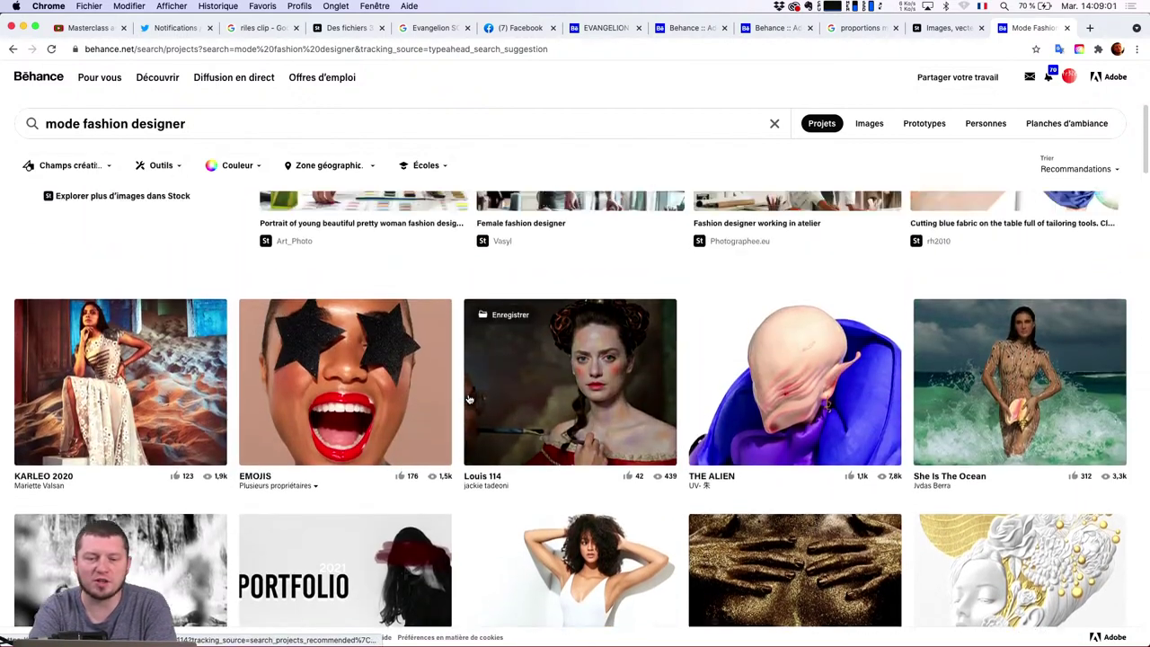
scroll(468, 395, up, 3)
scroll(539, 315, up, 1)
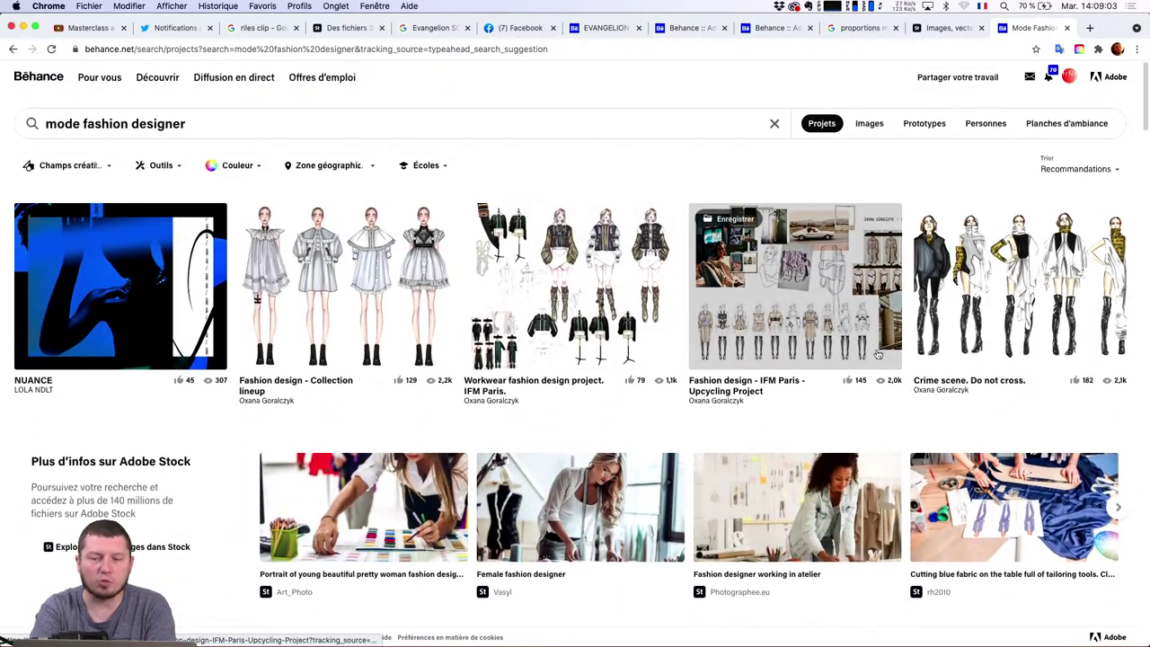
- Open 'Fashion design - Collection lineup' and scroll to its owner details and comments
click(415, 301)
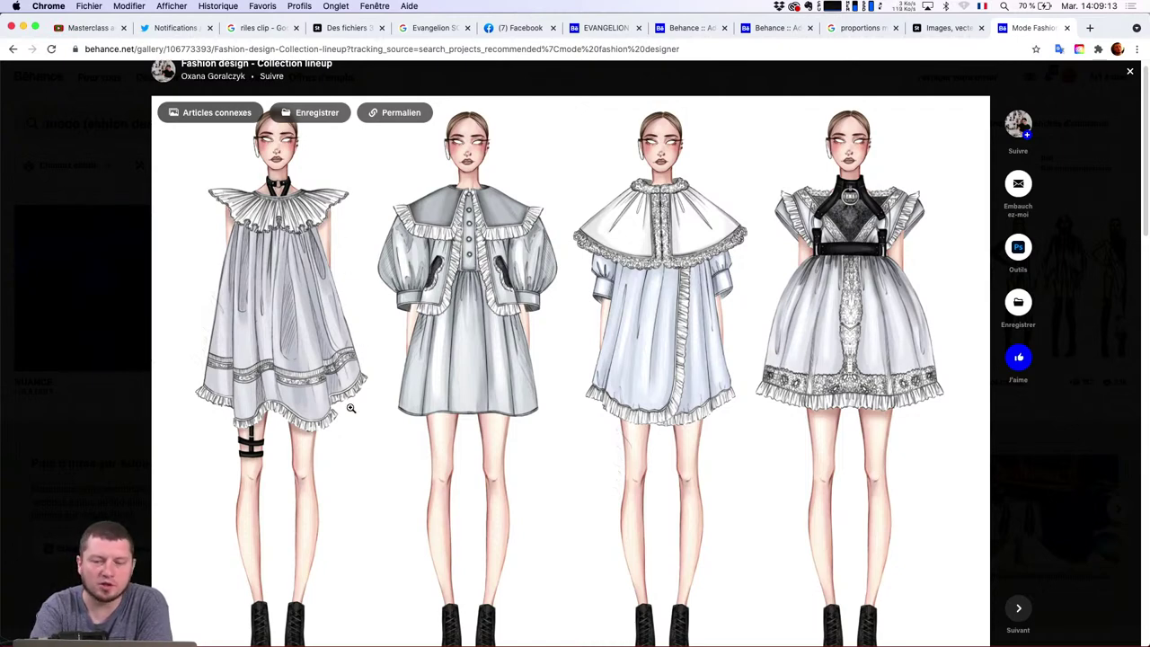
scroll(350, 408, down, 10)
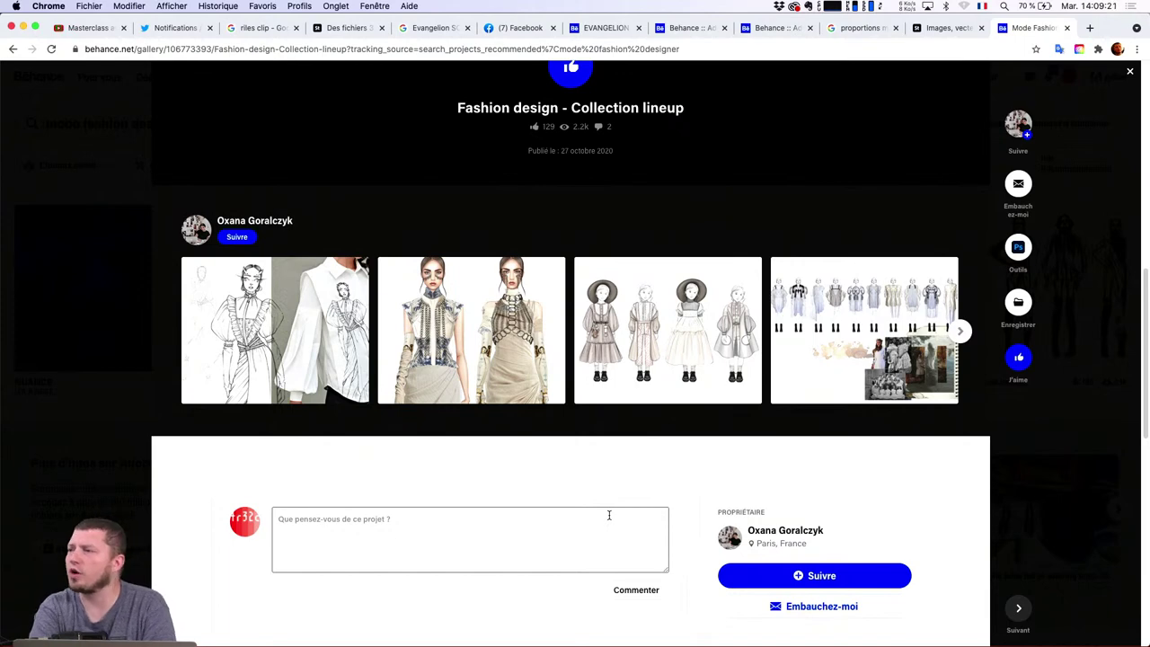
scroll(610, 515, down, 2)
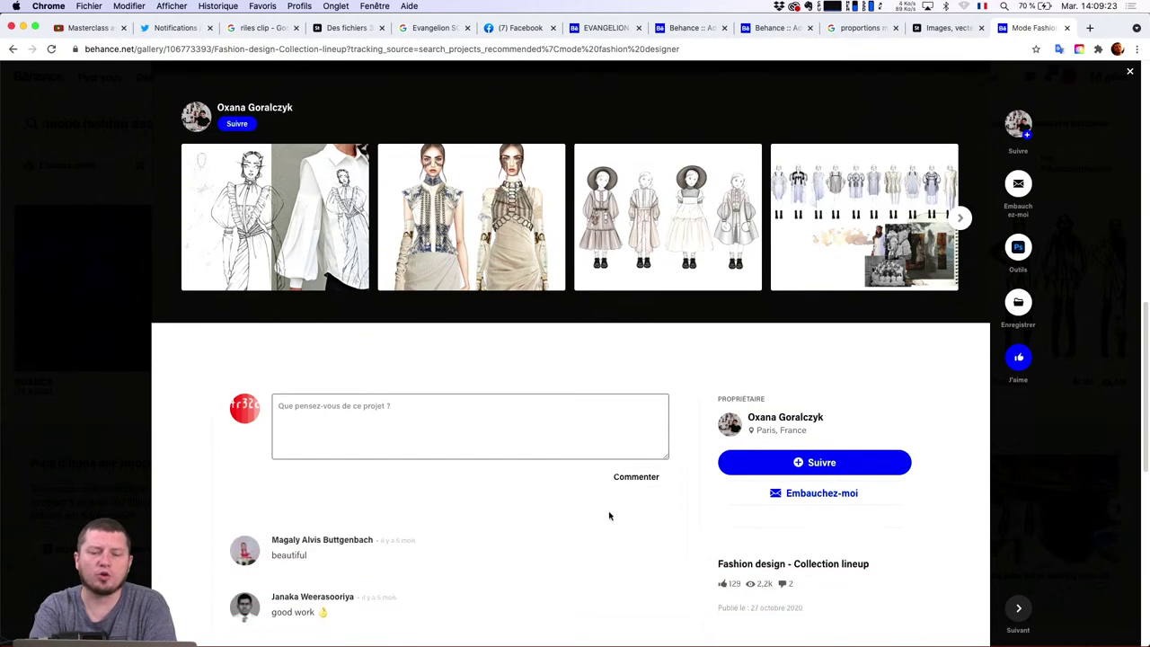
scroll(610, 516, down, 3)
scroll(609, 517, up, 2)
scroll(609, 518, up, 1)
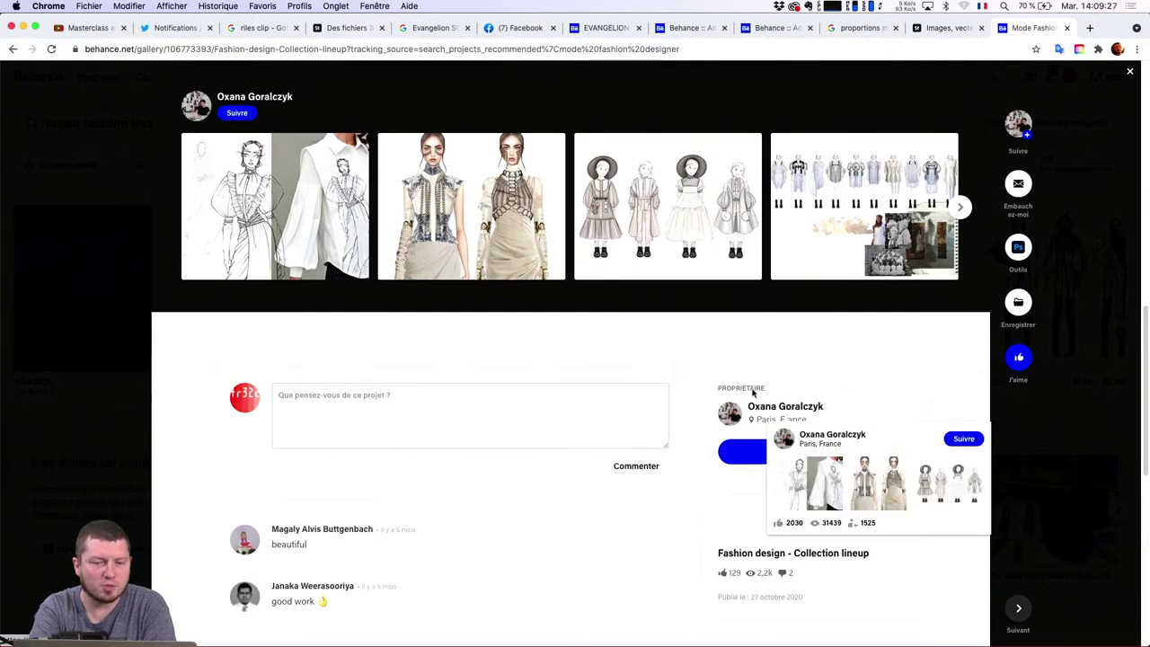
- Open the project owner's profile and scroll through it
click(795, 409)
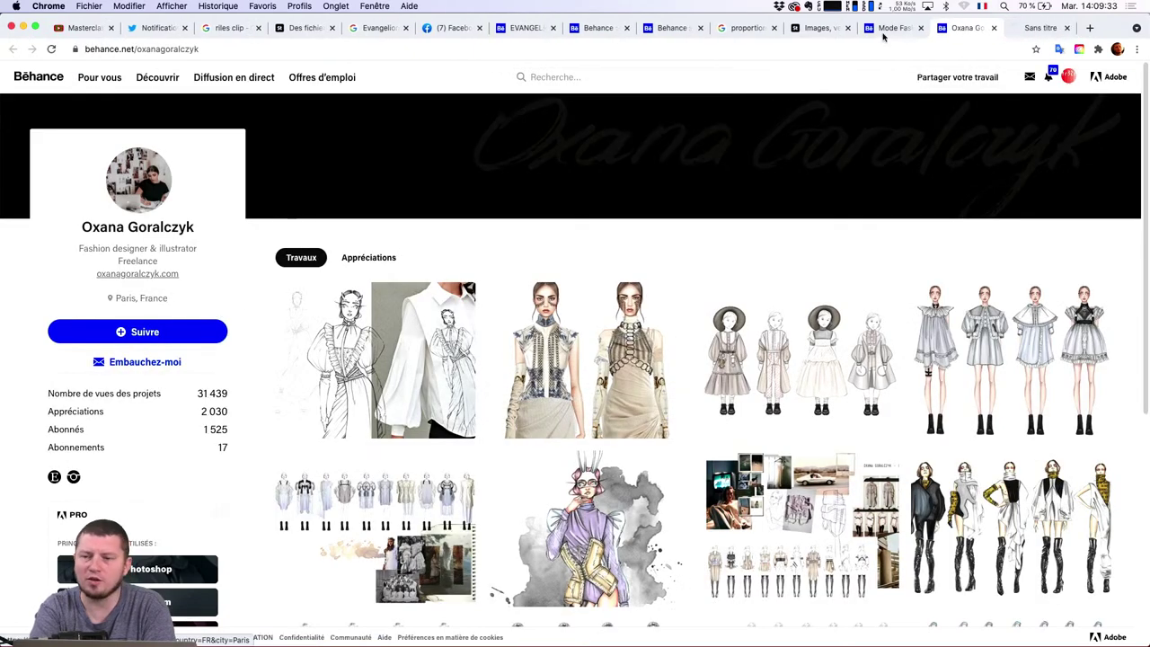
scroll(852, 360, down, 5)
scroll(852, 359, down, 3)
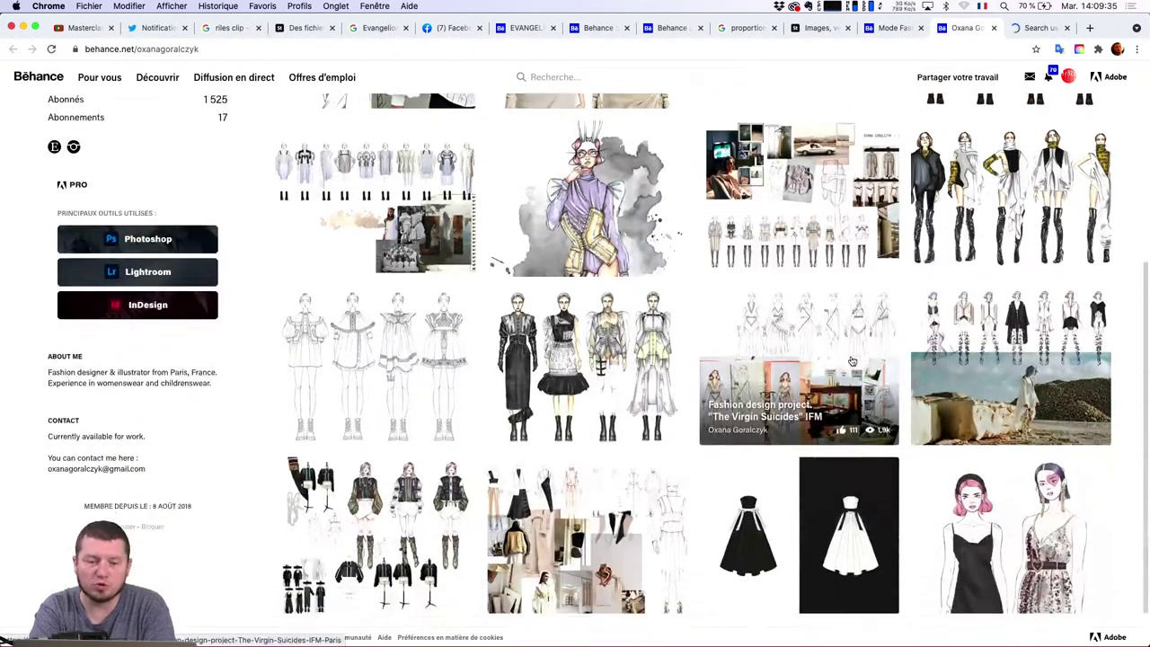
scroll(852, 360, up, 2)
scroll(852, 359, up, 2)
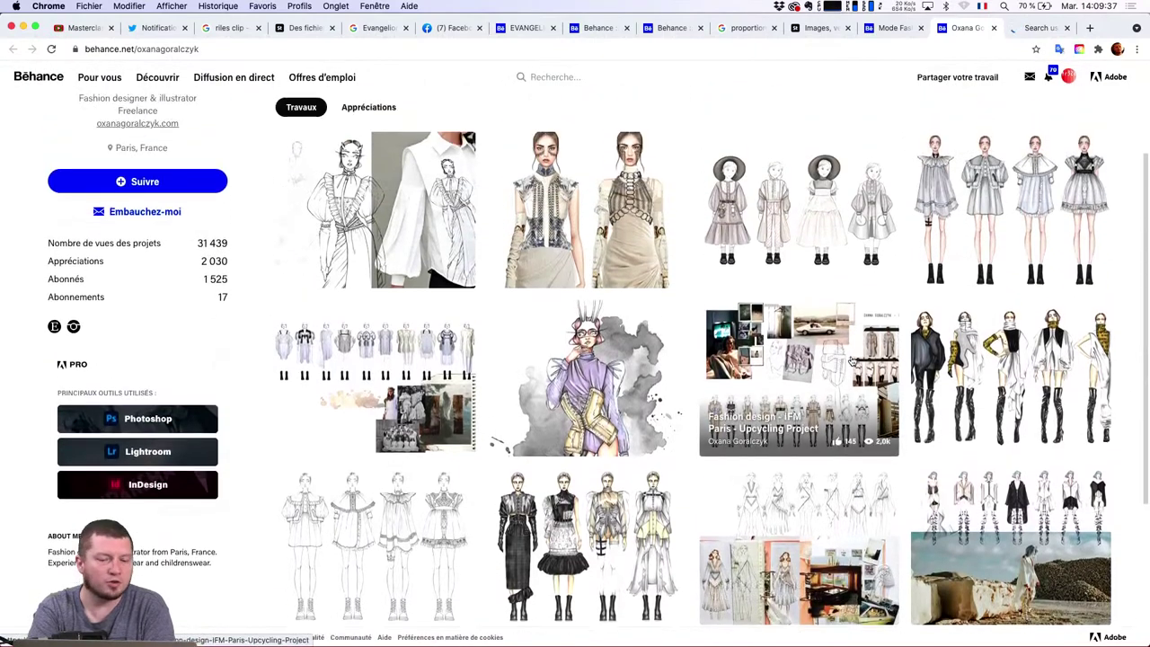
scroll(684, 324, up, 3)
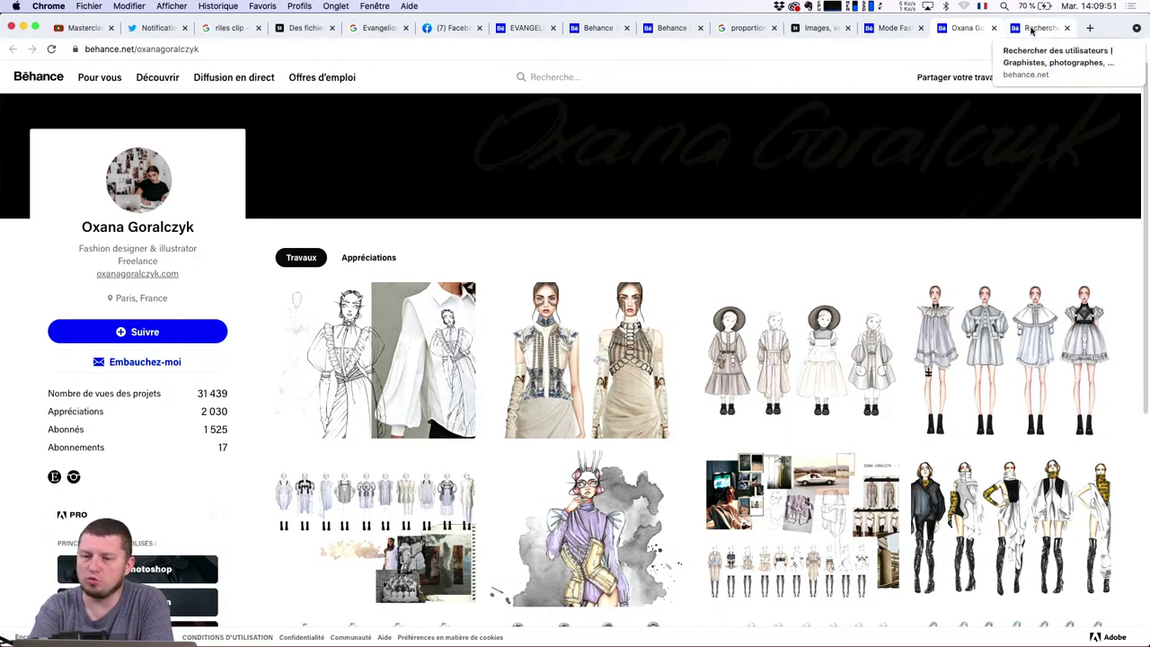
- Close the people search tab and return to the project's tab
click(1032, 30)
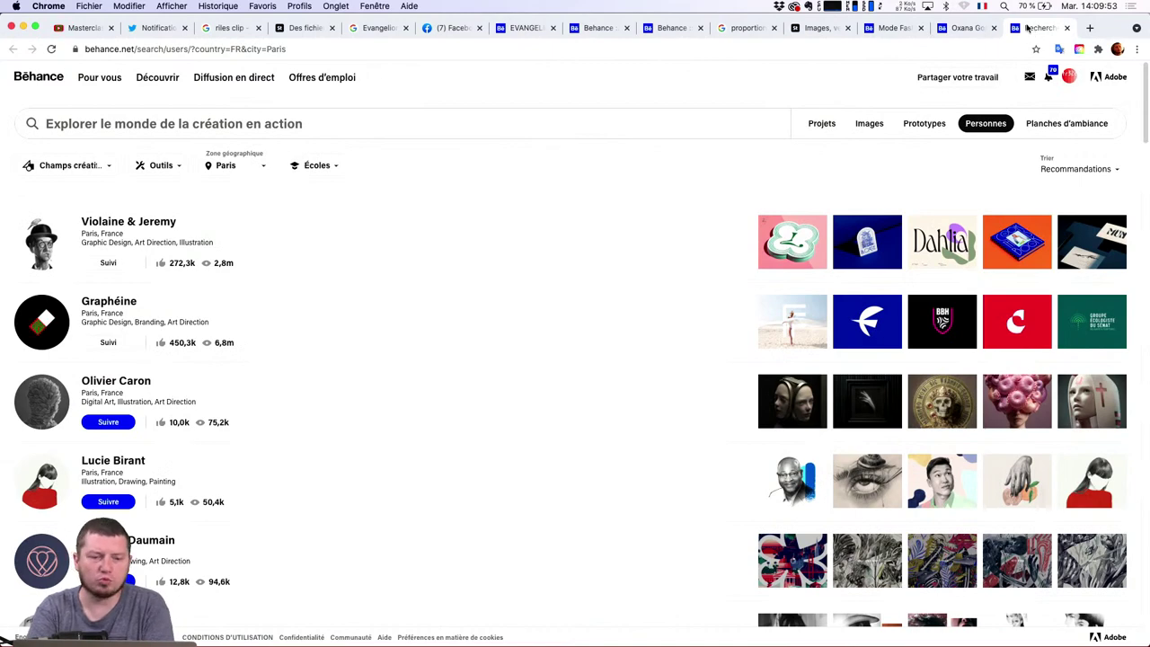
key(super+w)
click(949, 28)
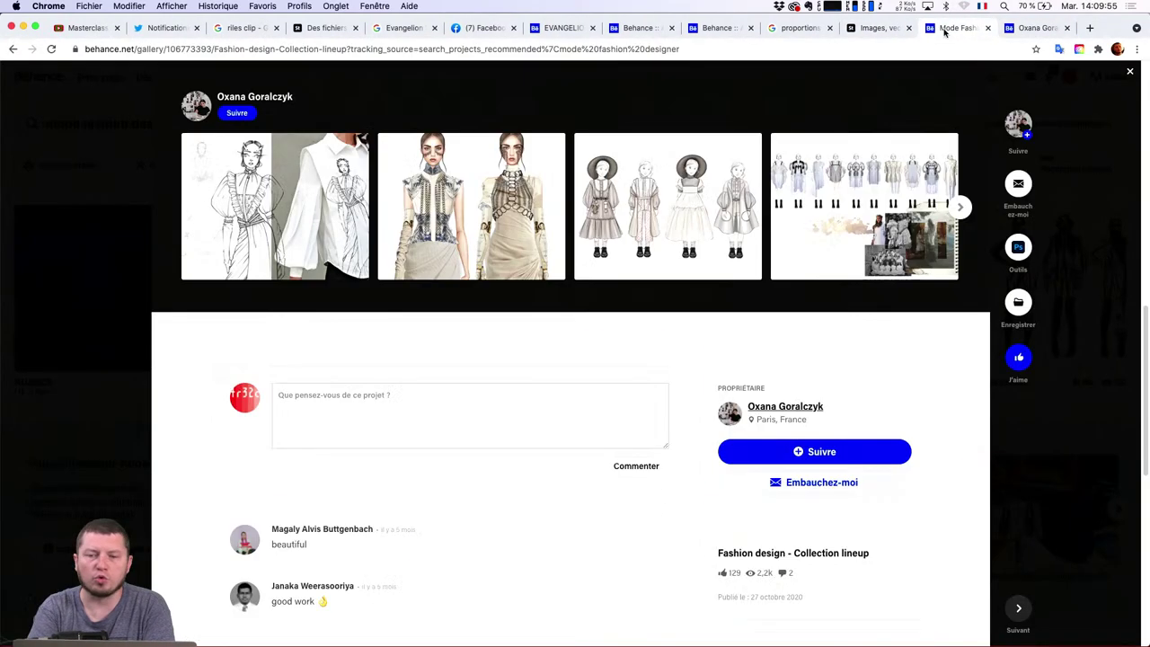
scroll(863, 234, up, 15)
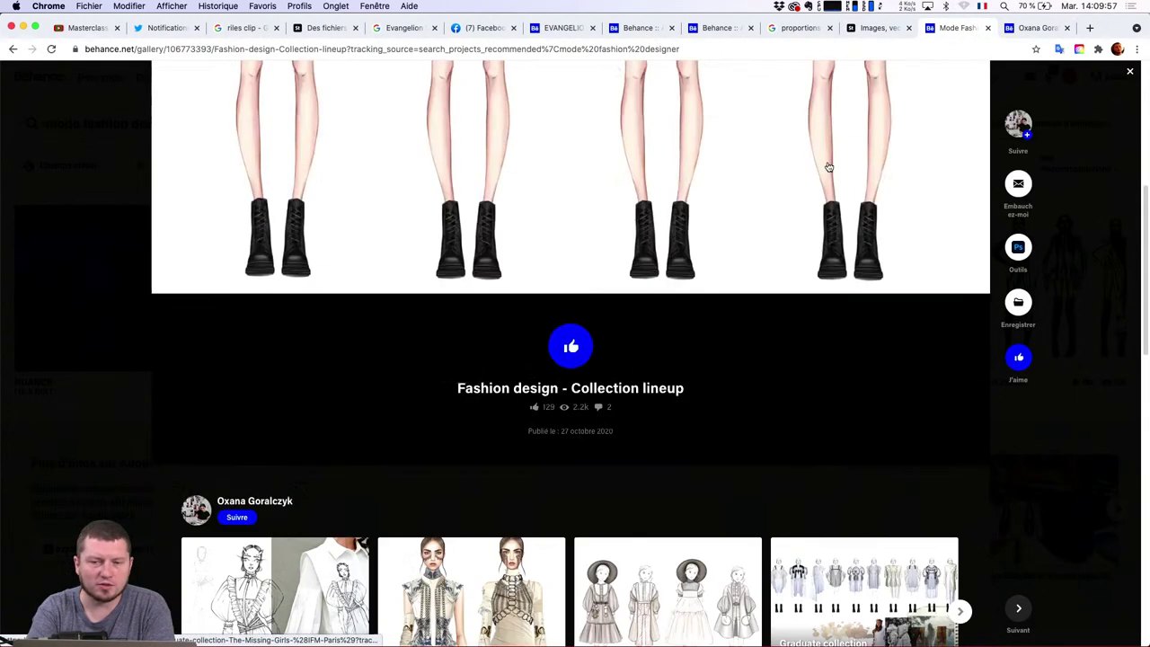
- Close the project and remove 'mode' from the query, leaving 'fashion designer'
click(200, 61)
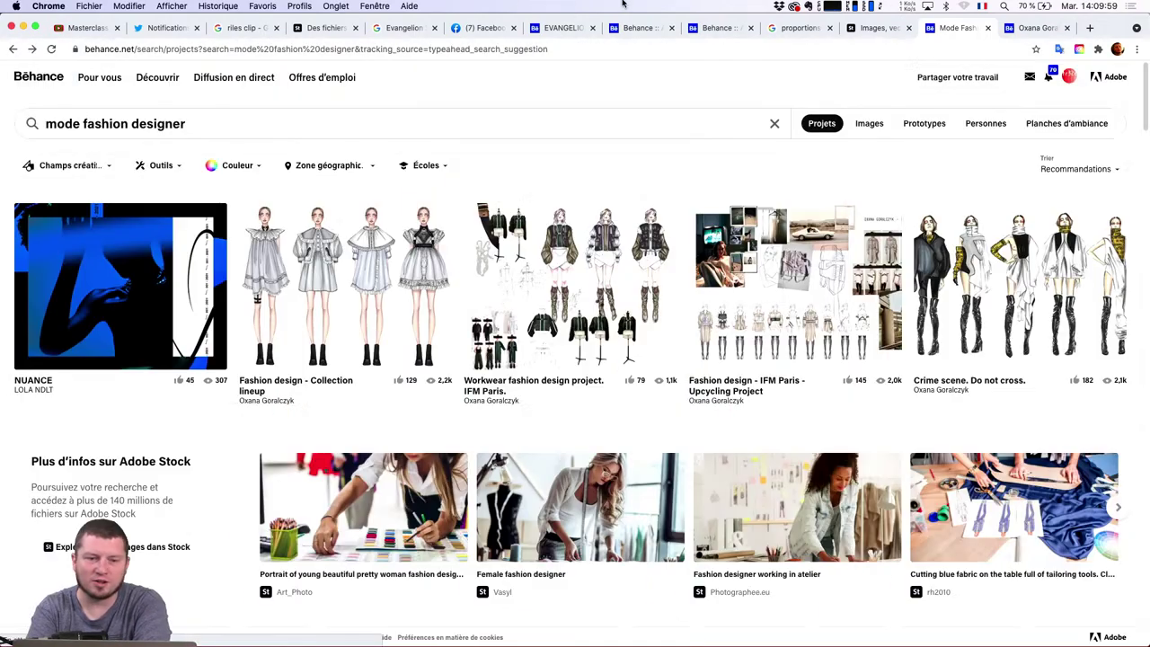
scroll(815, 411, down, 5)
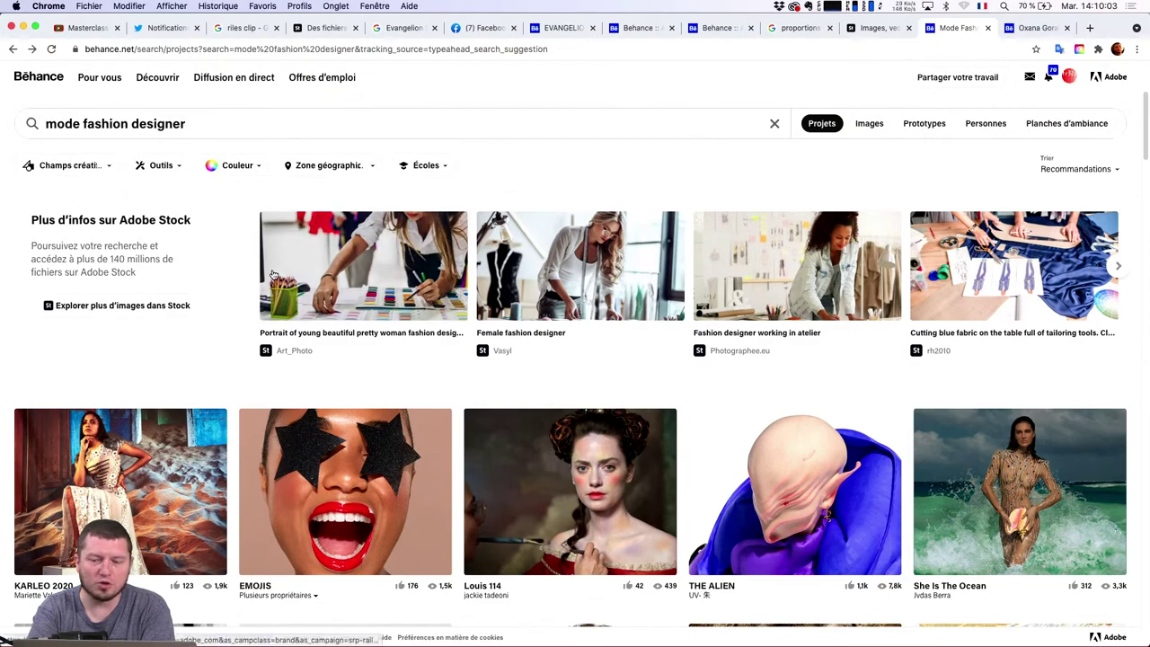
scroll(815, 411, down, 10)
scroll(184, 217, up, 8)
click(51, 123)
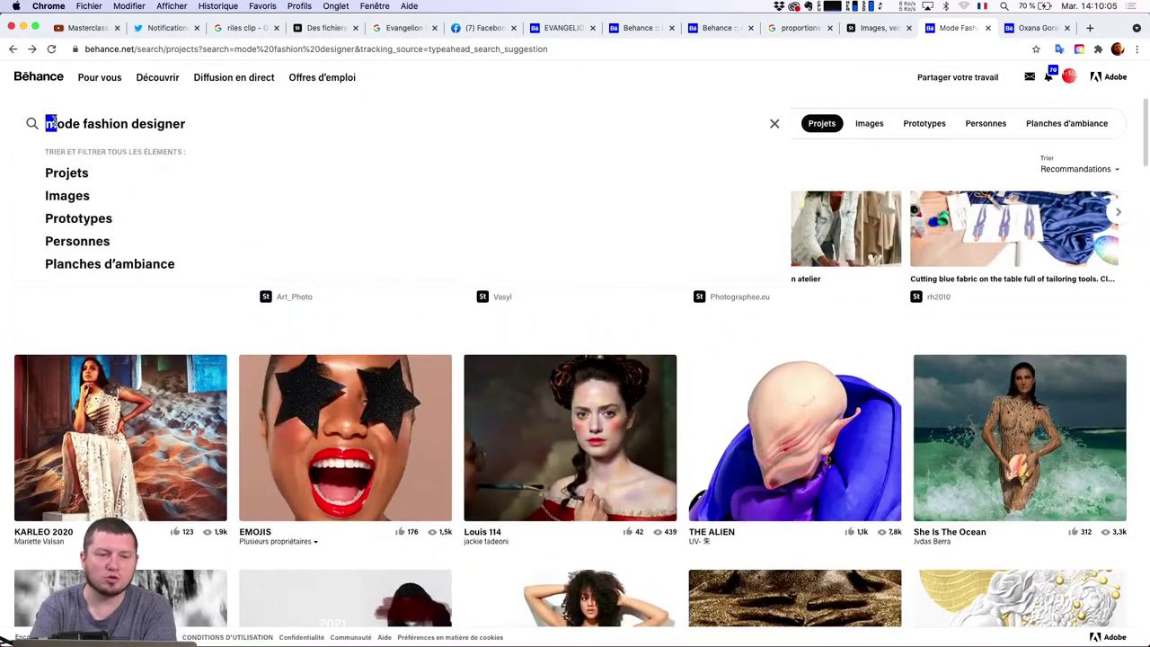
double_click(51, 123)
key(BackSpace)
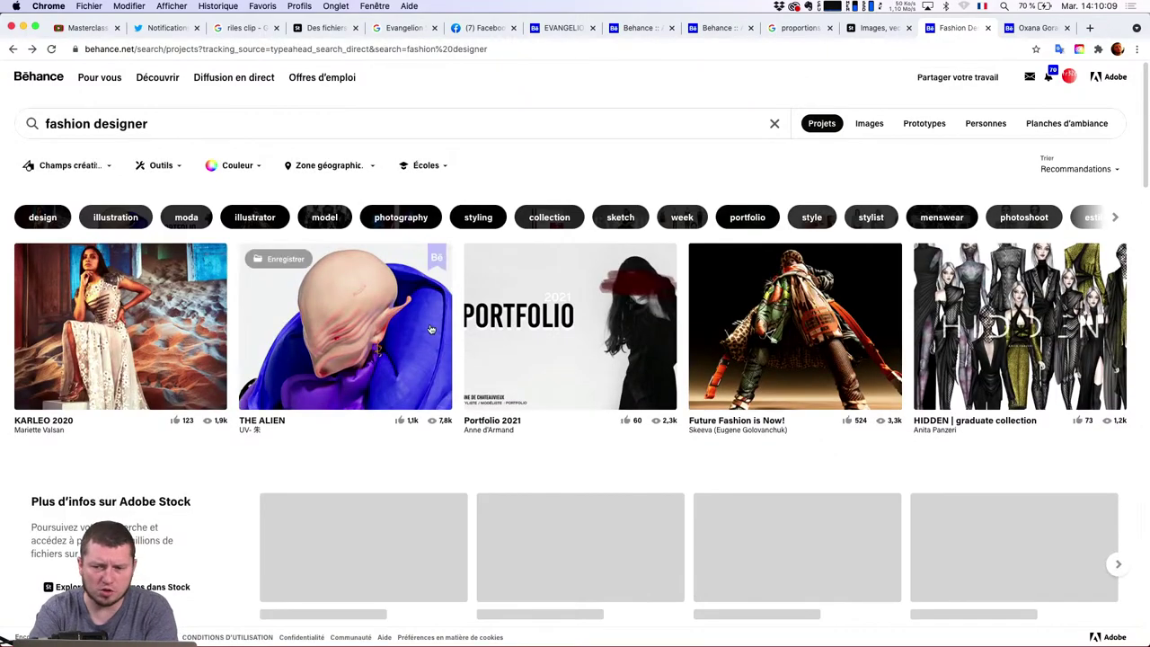
- Filter the fashion designer results by the Adobe Illustrator tool
scroll(669, 321, down, 2)
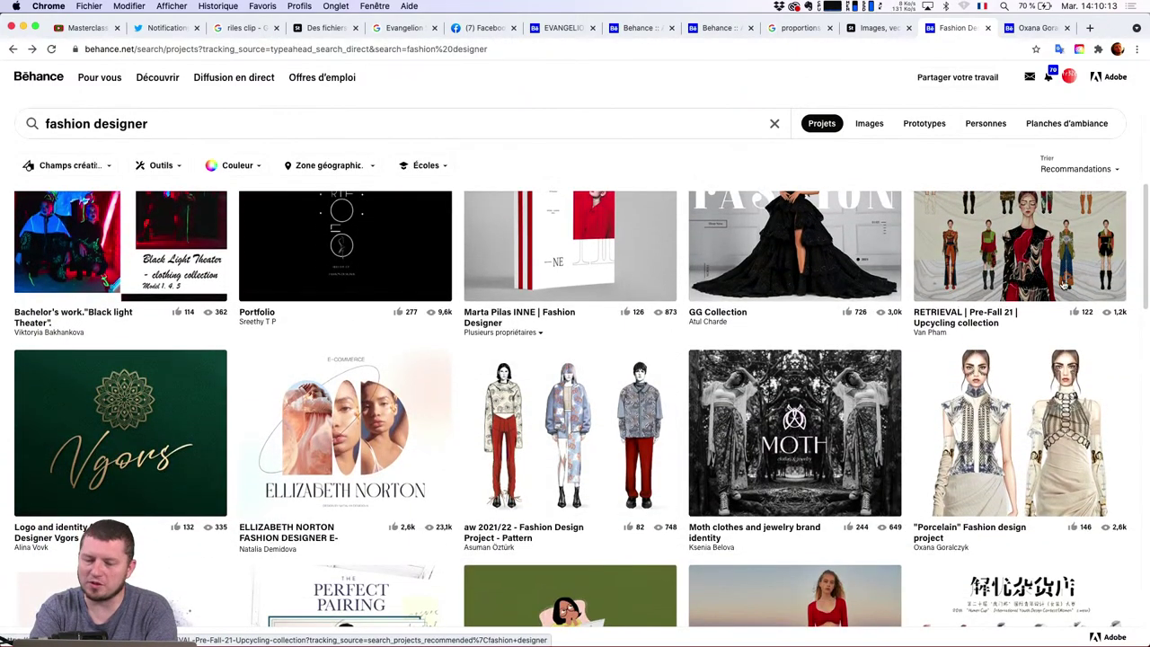
scroll(1025, 385, down, 2)
scroll(1025, 385, down, 4)
scroll(841, 511, down, 6)
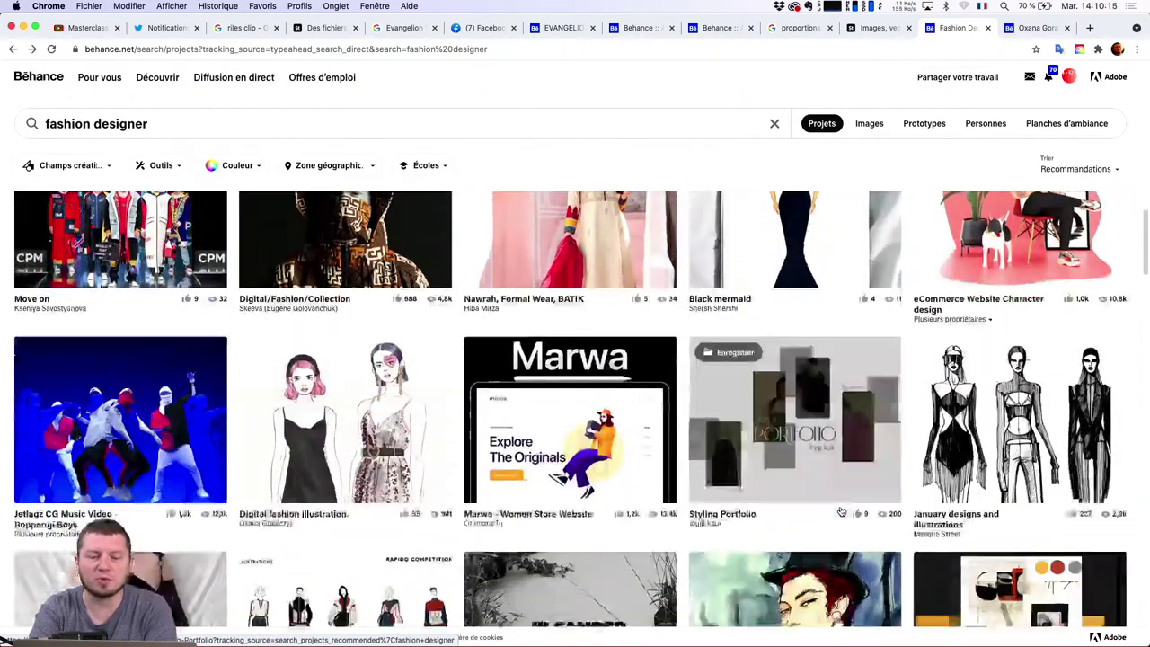
scroll(841, 510, down, 3)
scroll(841, 511, down, 3)
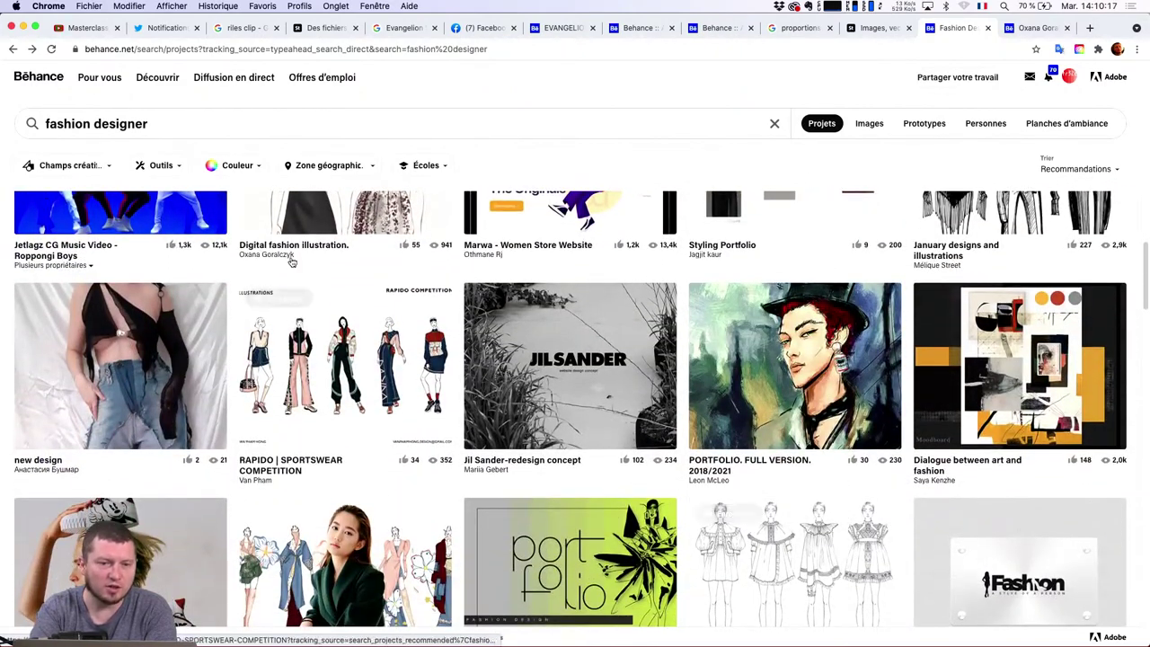
click(165, 167)
click(182, 272)
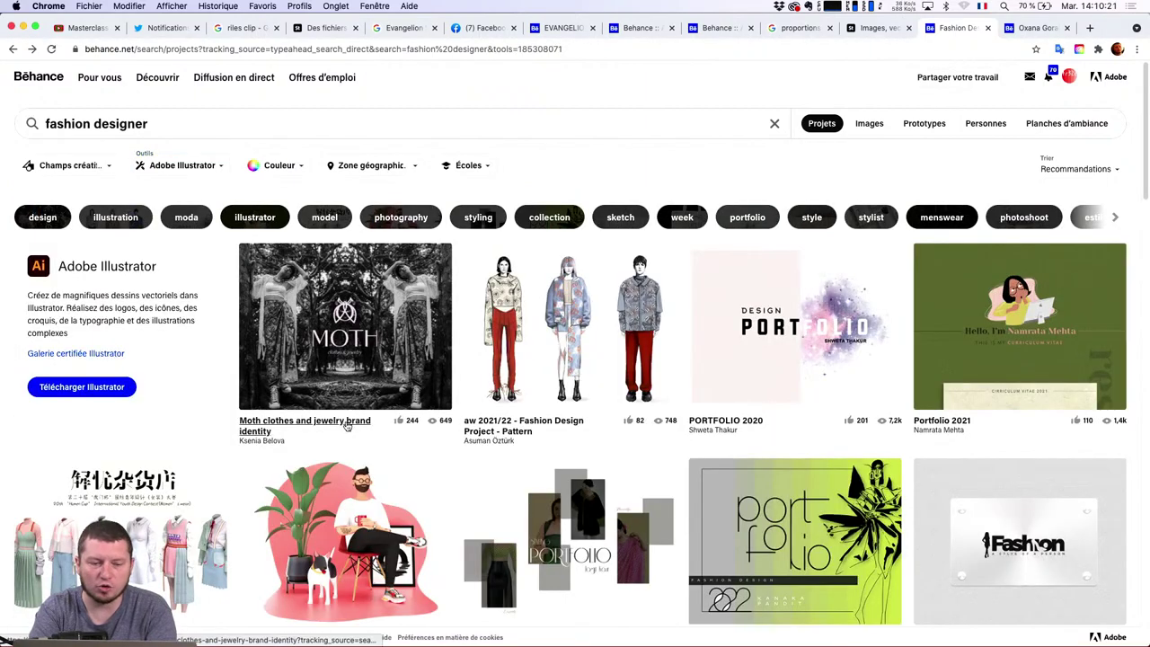
- Scroll the Illustrator results and open 'Fannybag flat sketch' in a new tab
scroll(314, 395, down, 6)
scroll(347, 426, down, 8)
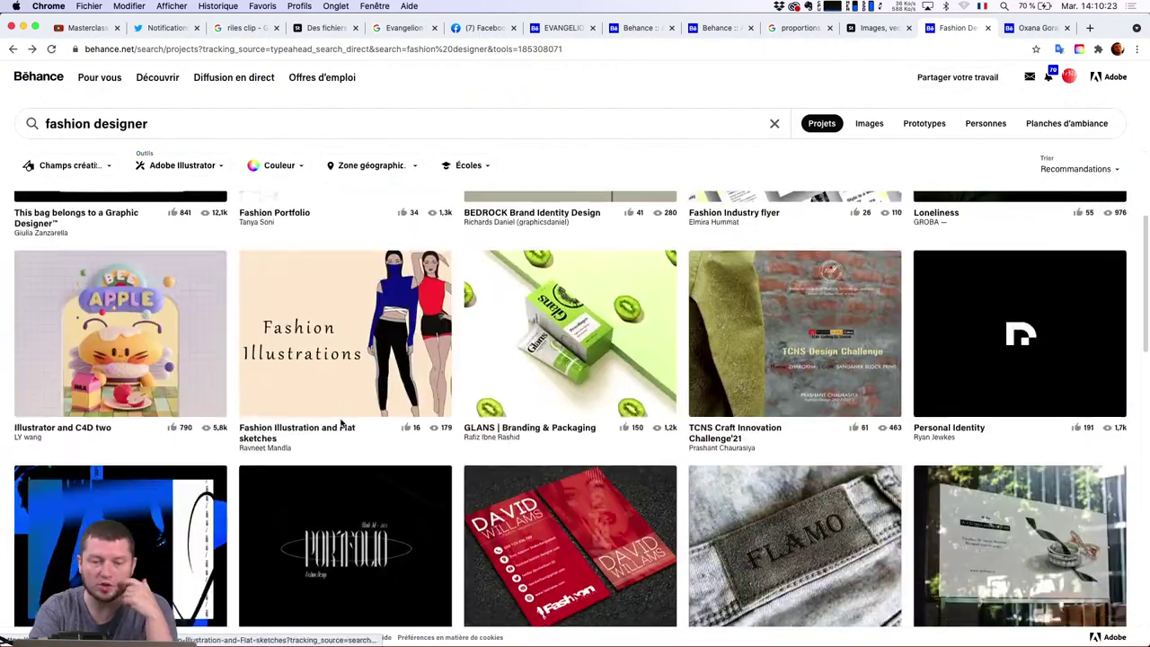
scroll(404, 378, down, 5)
scroll(476, 341, down, 6)
scroll(545, 307, down, 1)
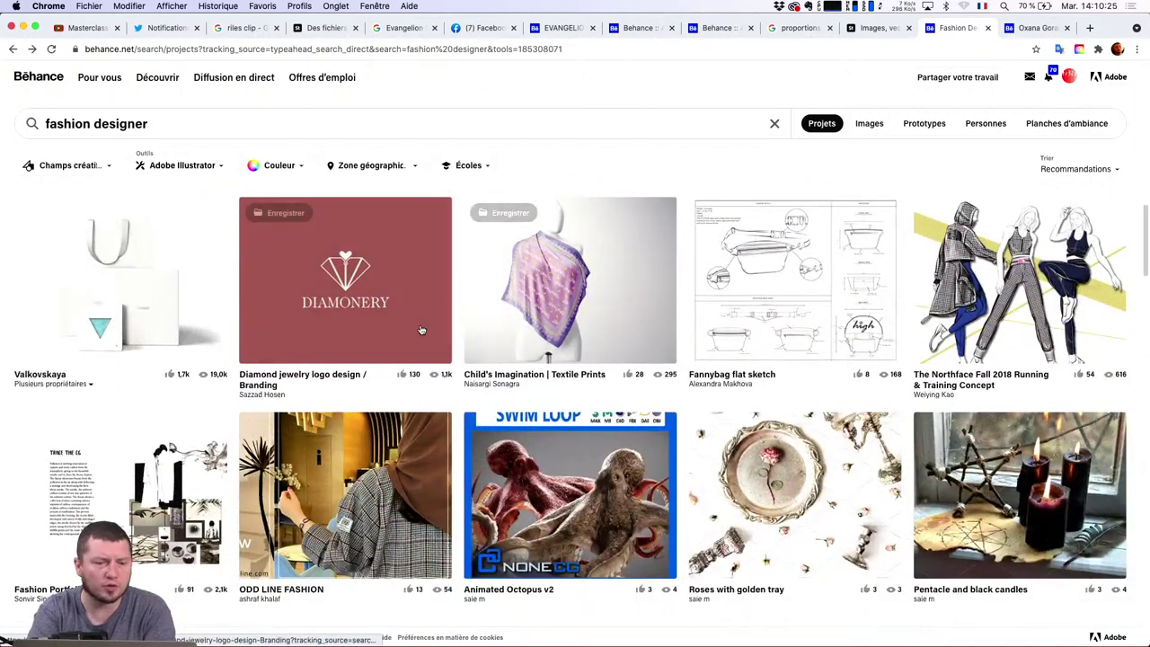
mouse_move(794, 281)
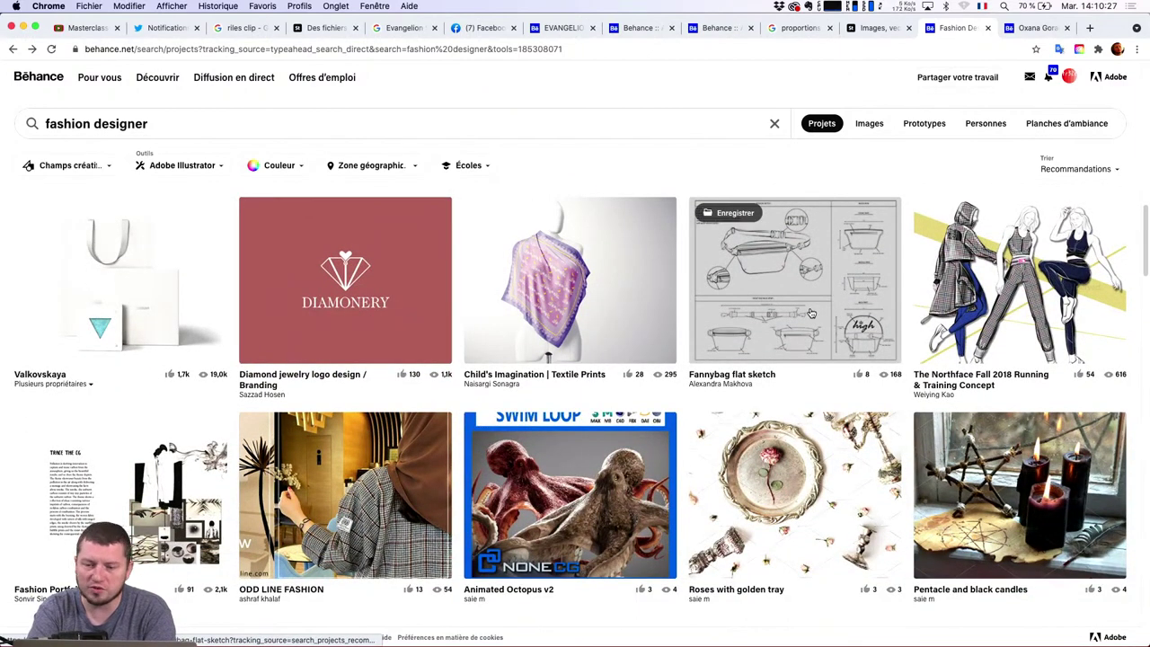
super+click(834, 296)
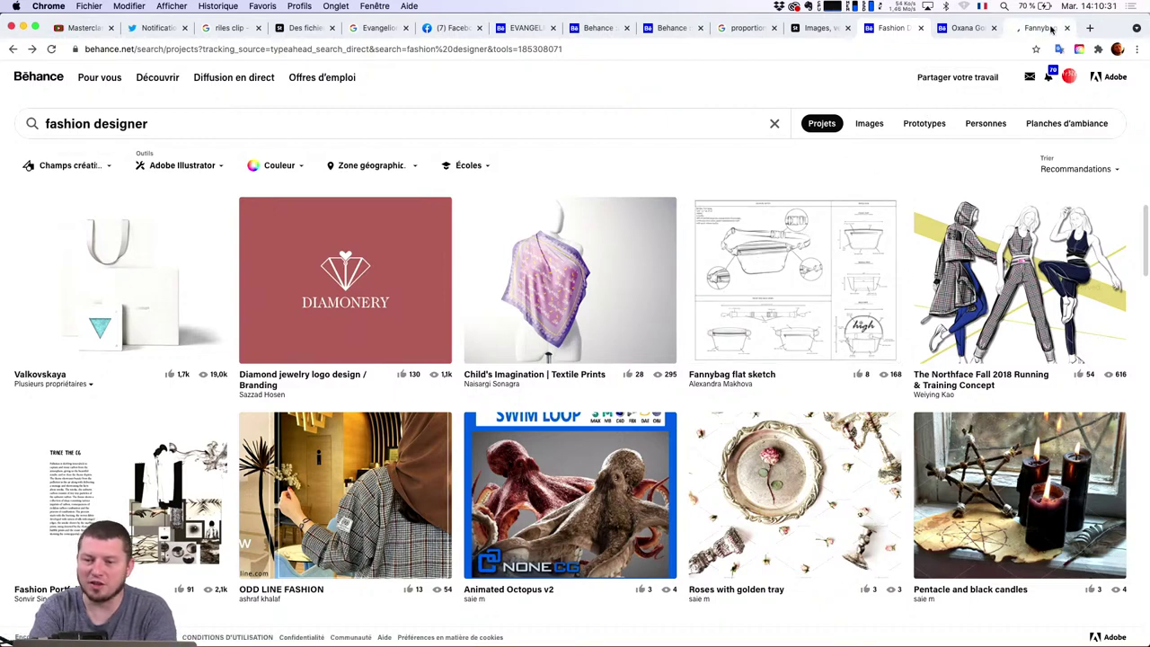
- Scroll through the Fannybag flat sketch, its leather/denim/canvas colourways and 'High' logos
click(1041, 27)
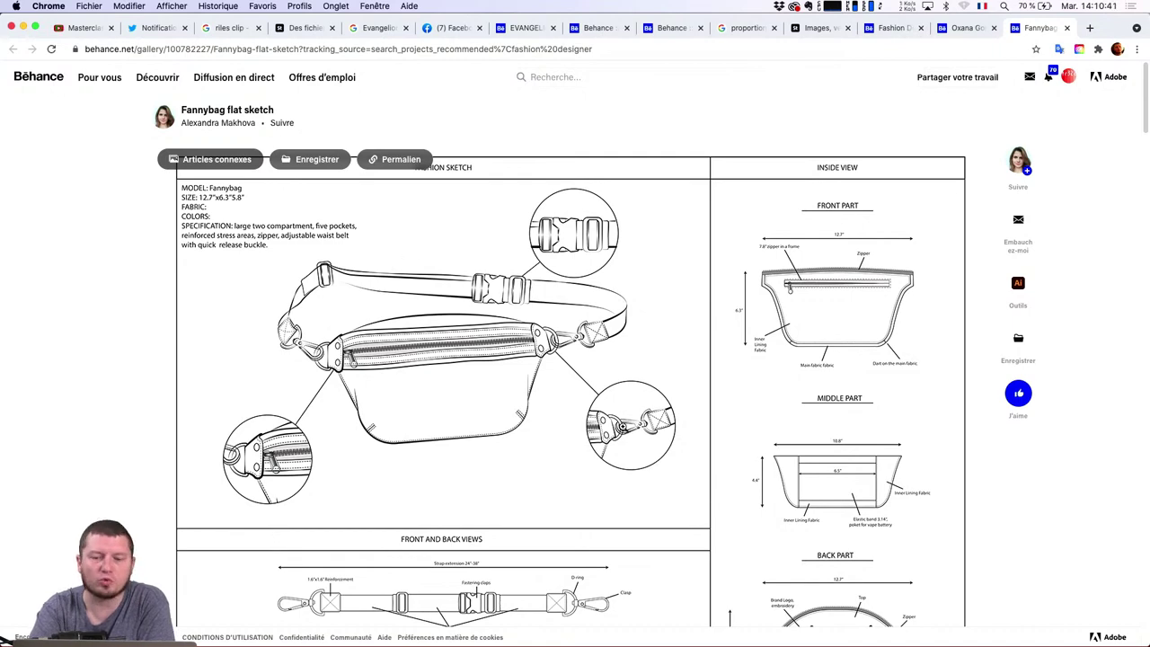
scroll(624, 483, down, 5)
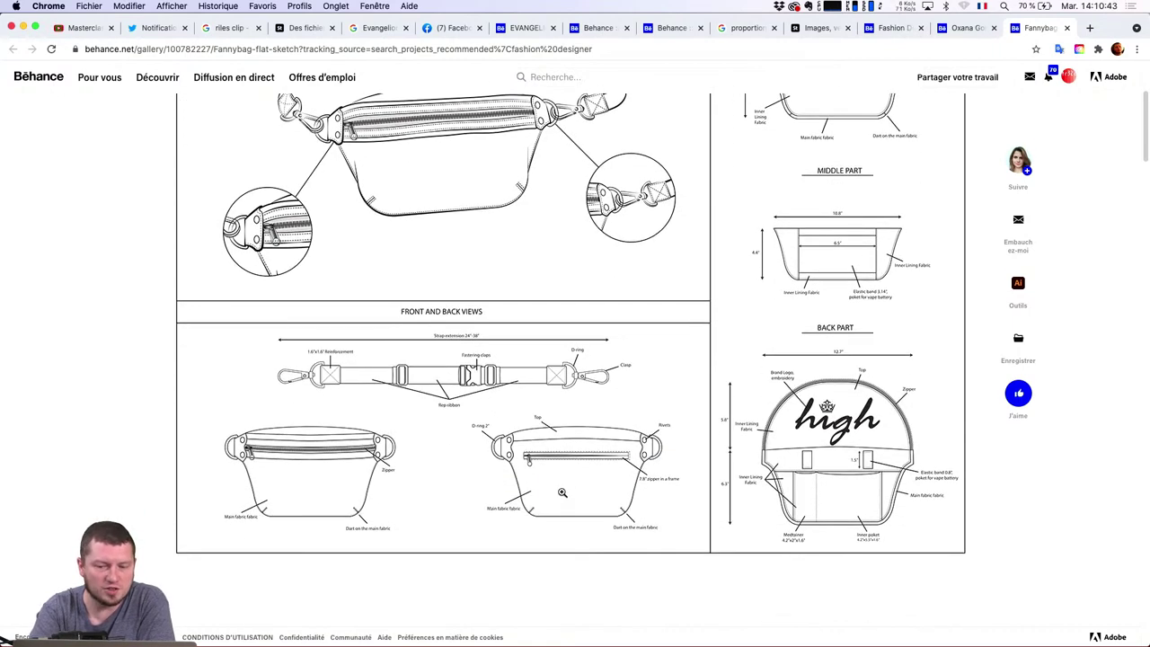
scroll(662, 521, down, 10)
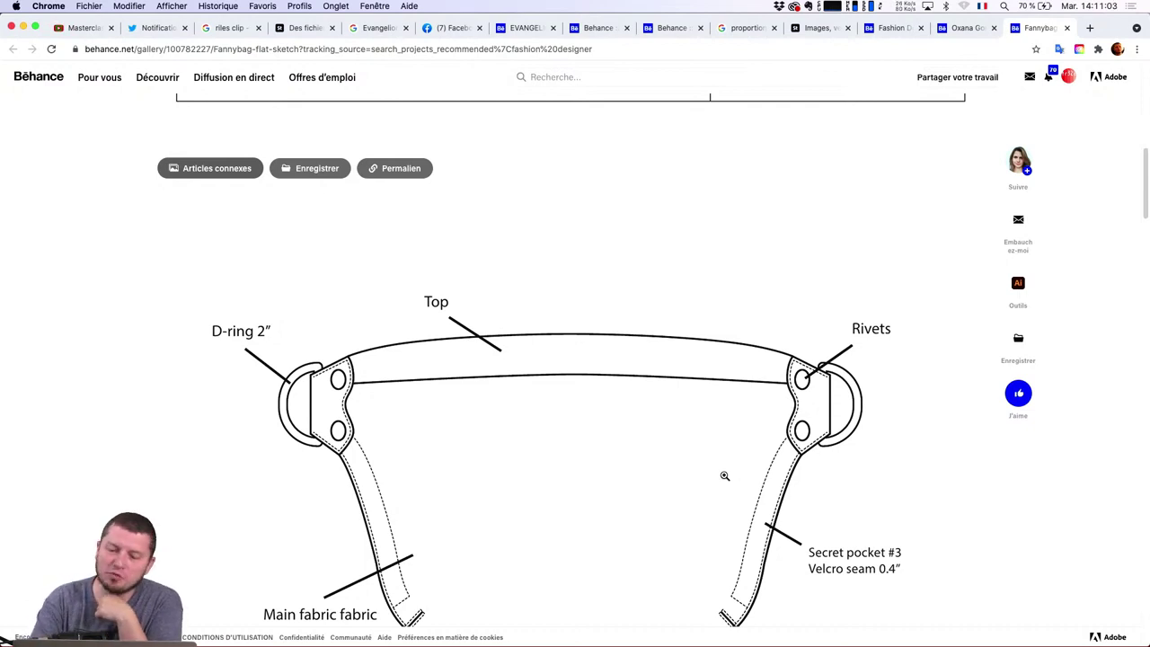
scroll(732, 442, down, 2)
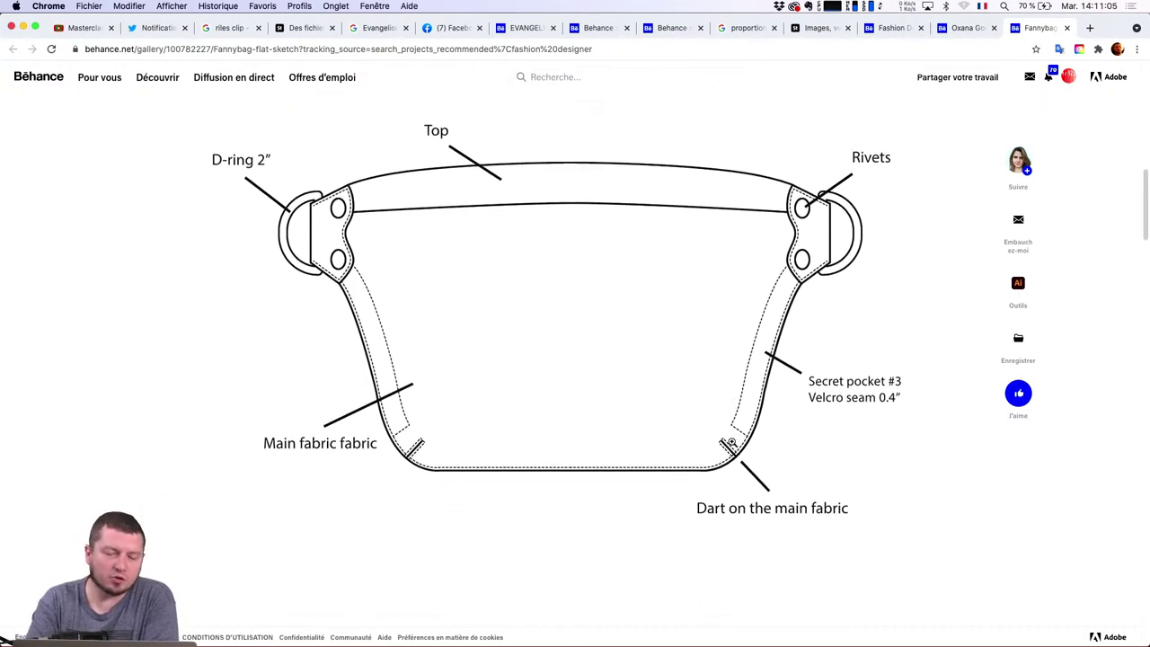
scroll(731, 441, down, 2)
scroll(403, 295, down, 5)
scroll(441, 347, down, 5)
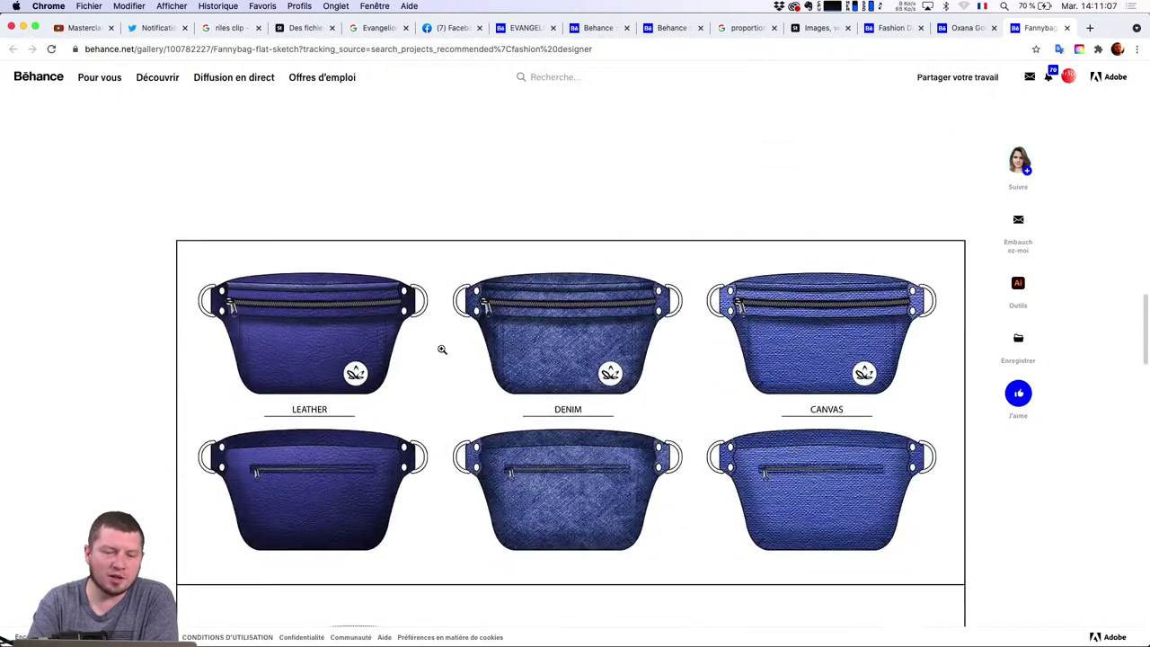
scroll(442, 348, down, 1)
scroll(539, 395, down, 5)
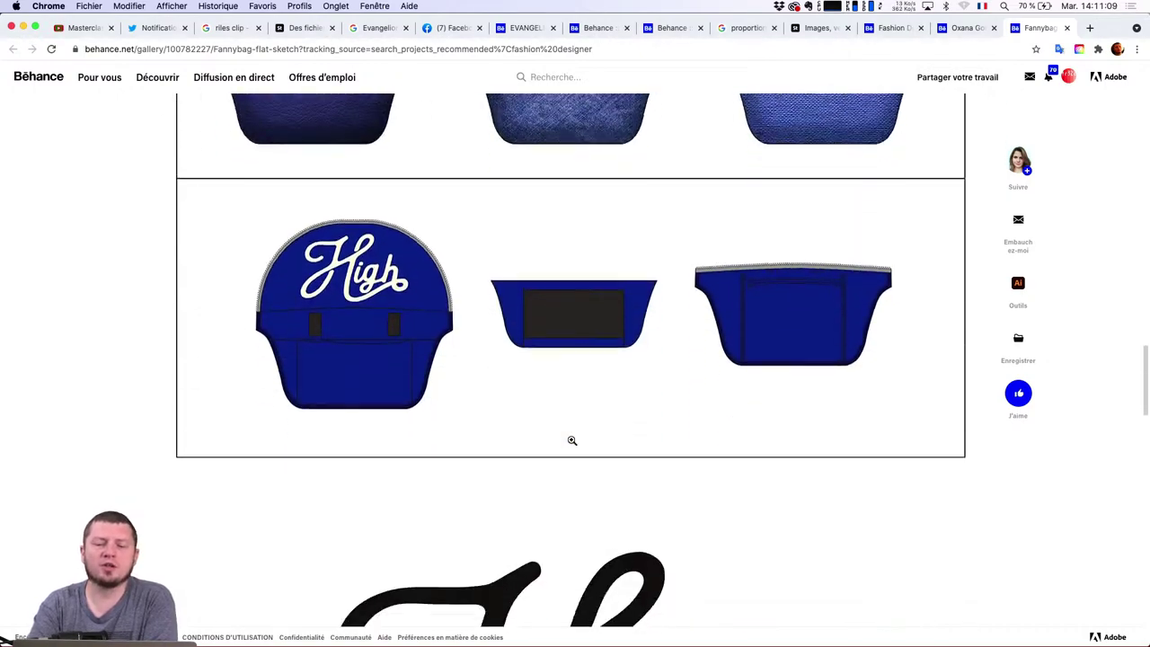
scroll(571, 442, down, 1)
scroll(571, 443, down, 1)
scroll(571, 442, down, 3)
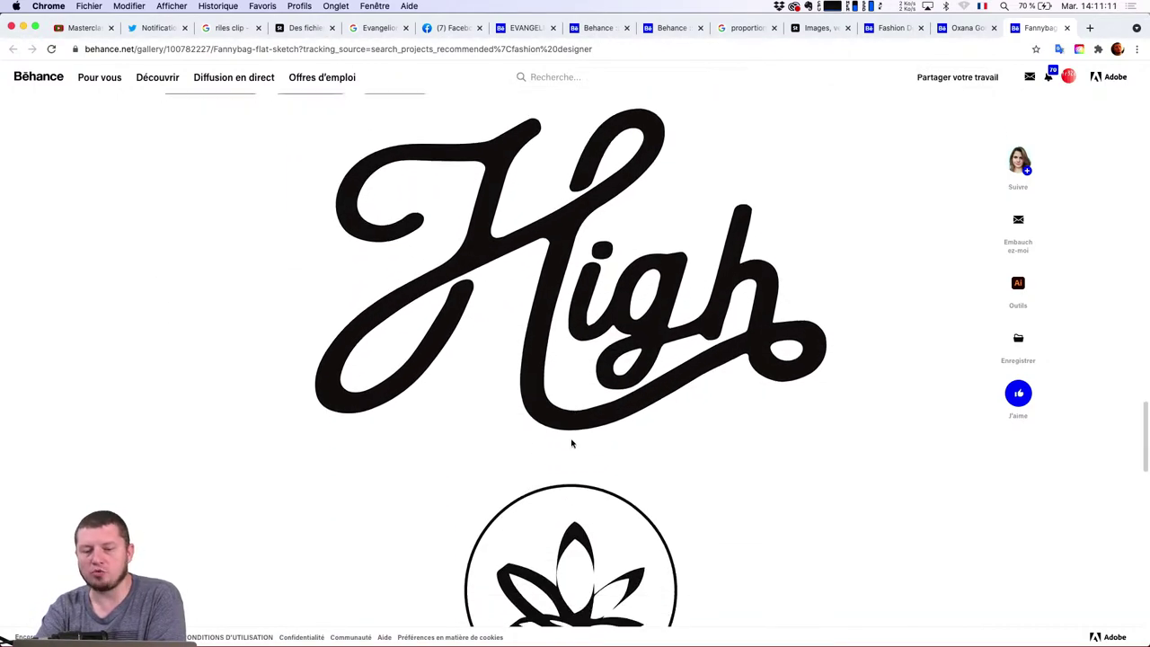
scroll(572, 440, down, 1)
scroll(572, 440, down, 1)
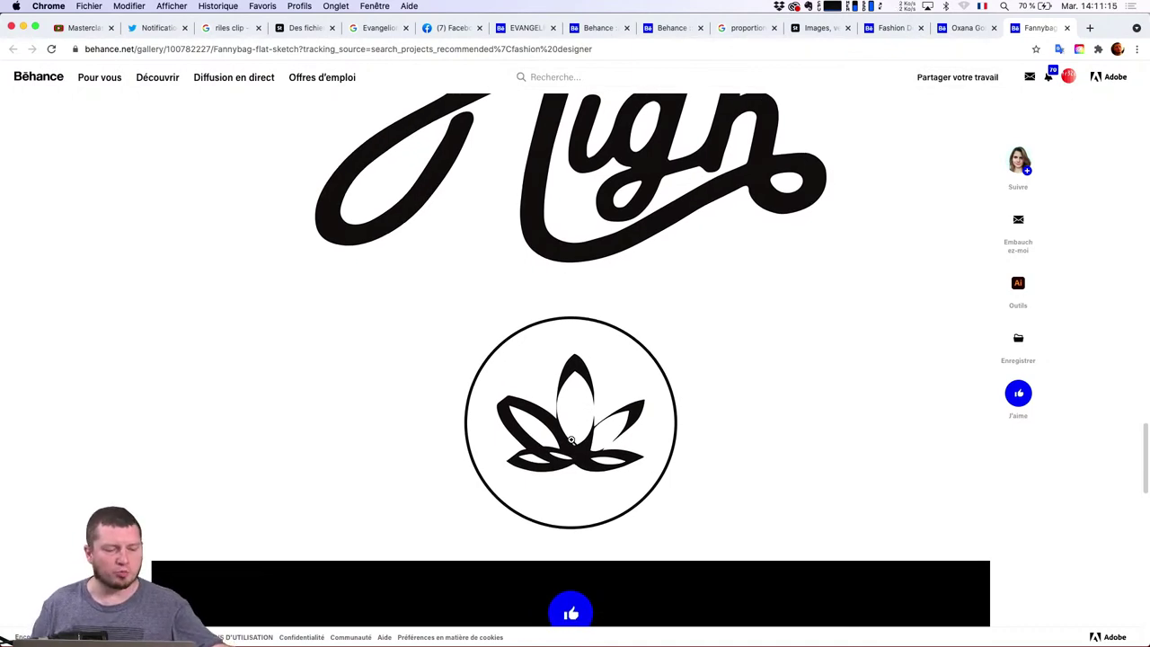
- Launch QuickTime Player via Spotlight and start a new video recording mirroring the iPad
key(super+space)
text(q)
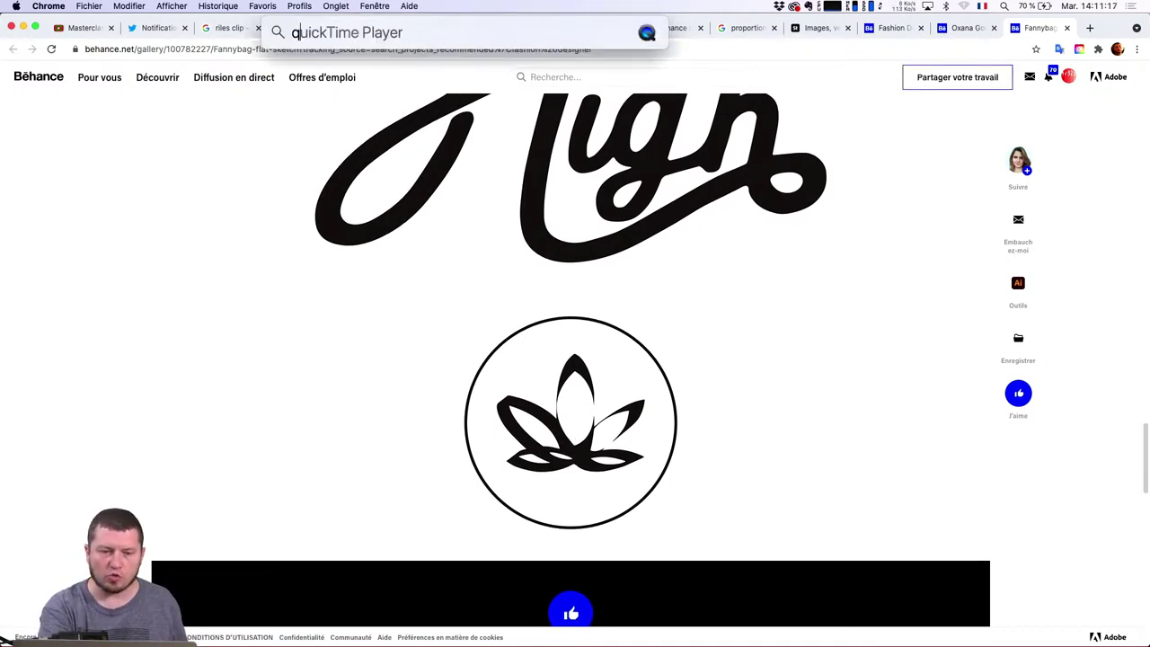
key(Return)
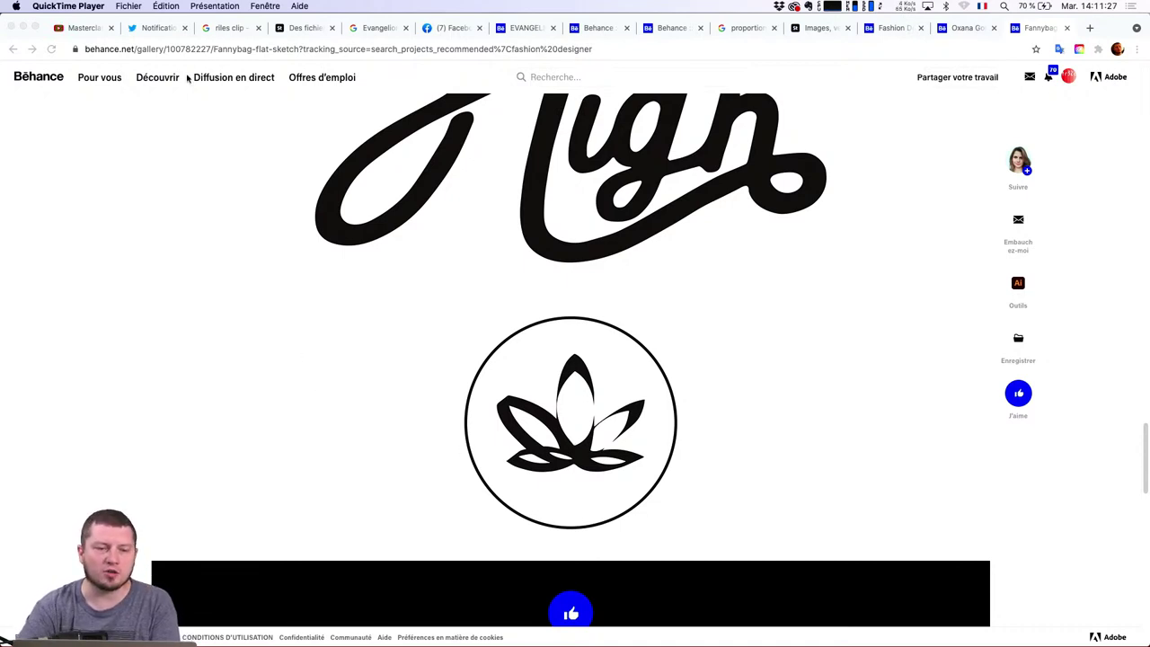
click(142, 3)
click(144, 26)
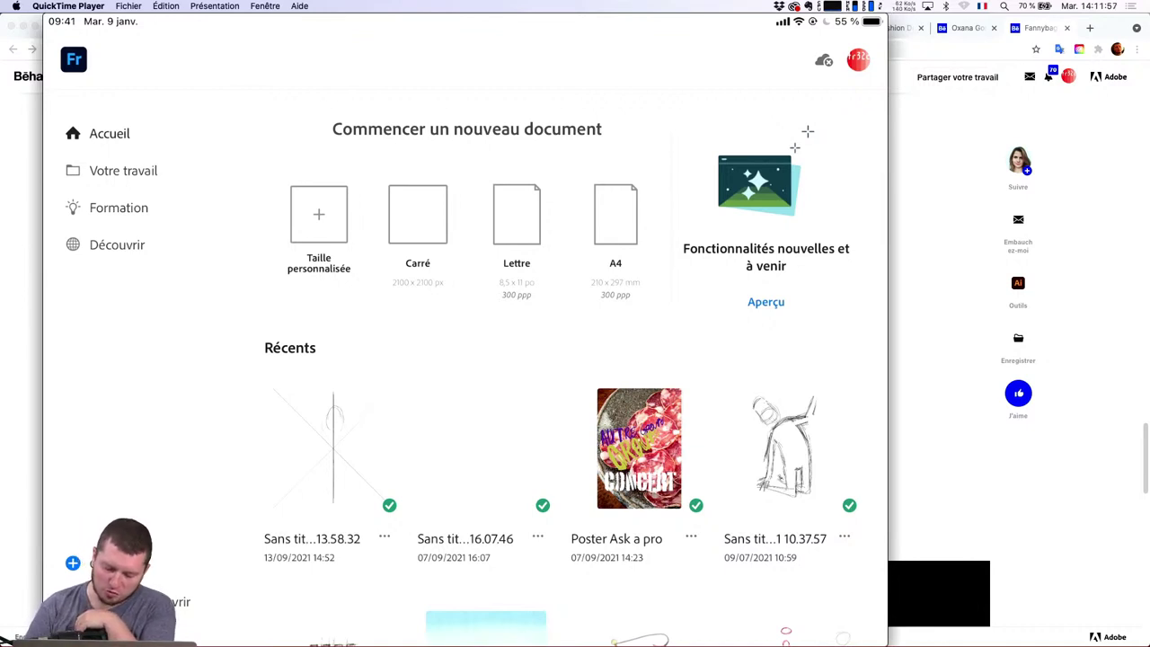
- Create a new Carré (square) document and browse the pixel brush library
click(418, 214)
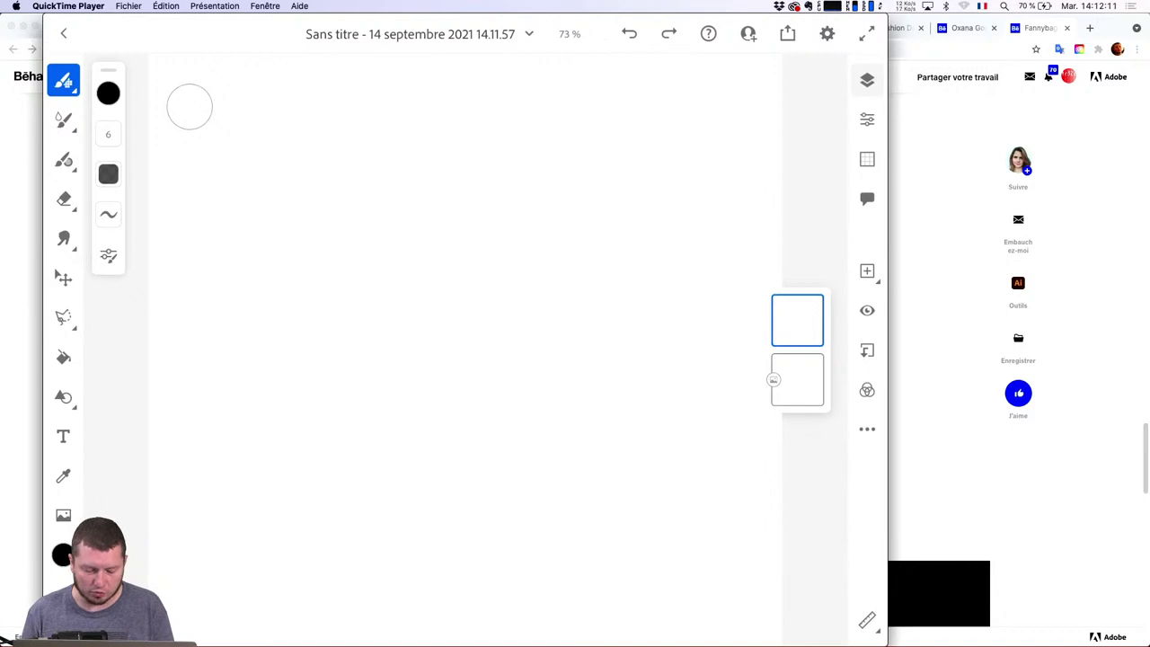
click(63, 80)
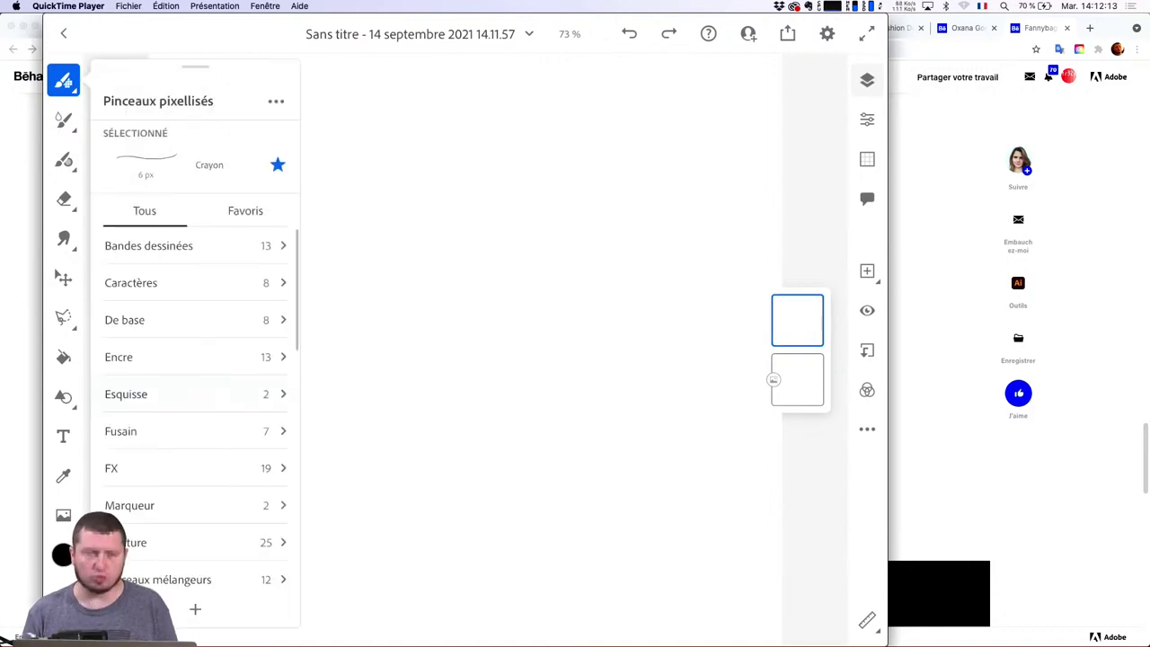
scroll(195, 413, down, 3)
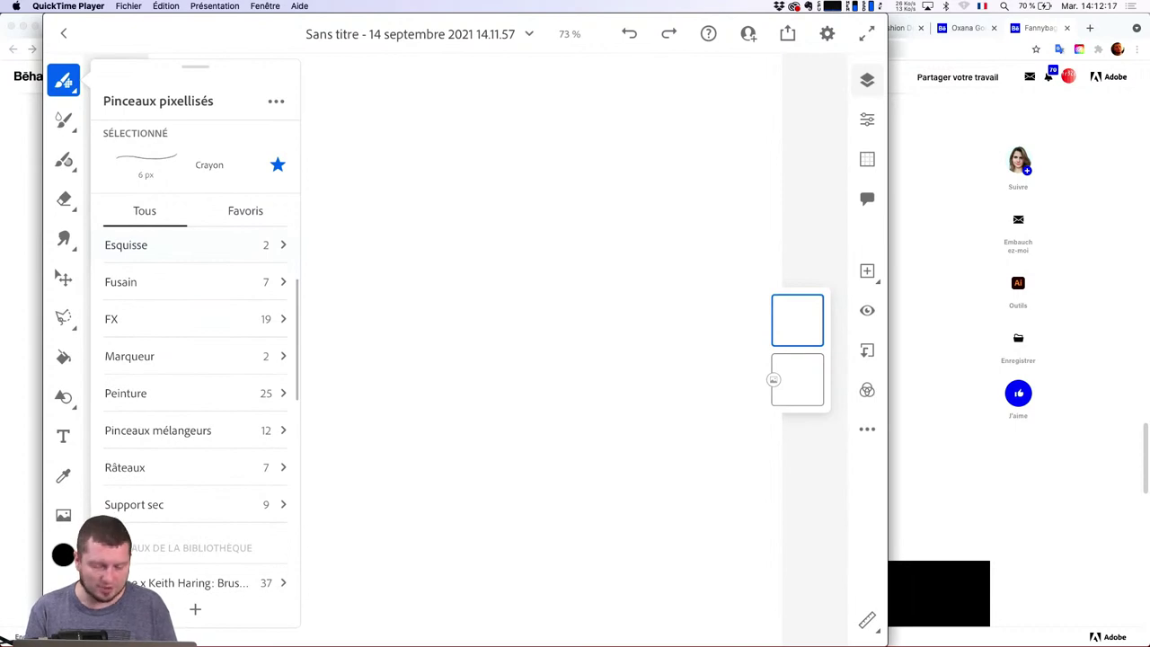
scroll(195, 414, up, 2)
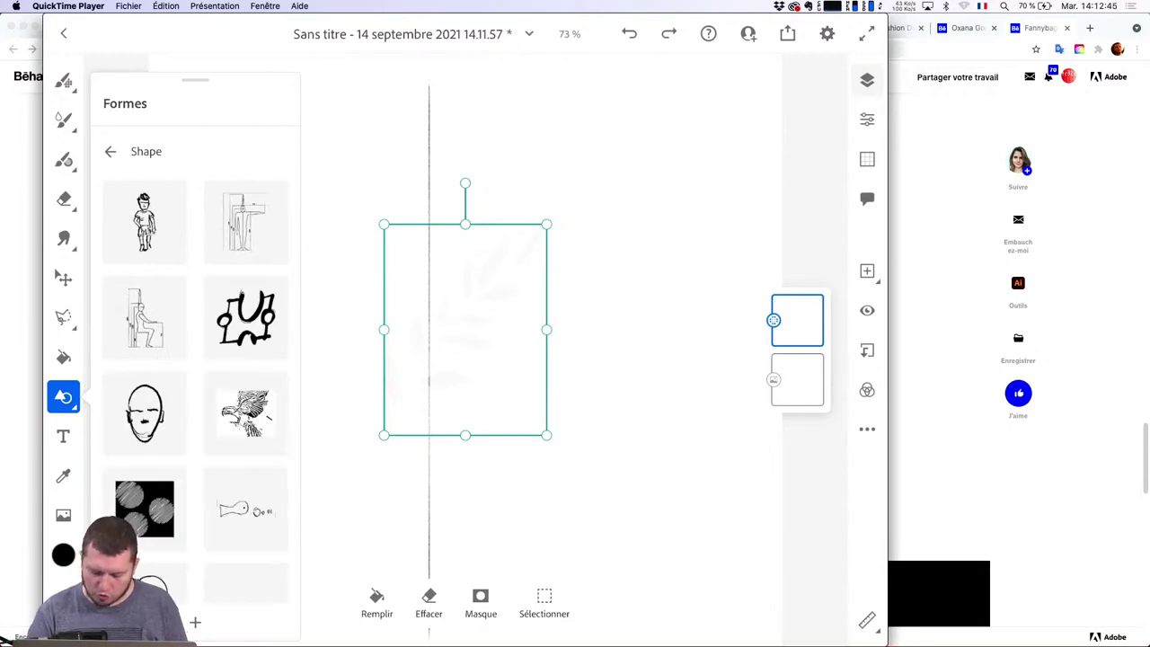
- Enlarge and reposition the 2200/1750/870 proportion figure to fill most of the page, then add an empty layer
click(188, 106)
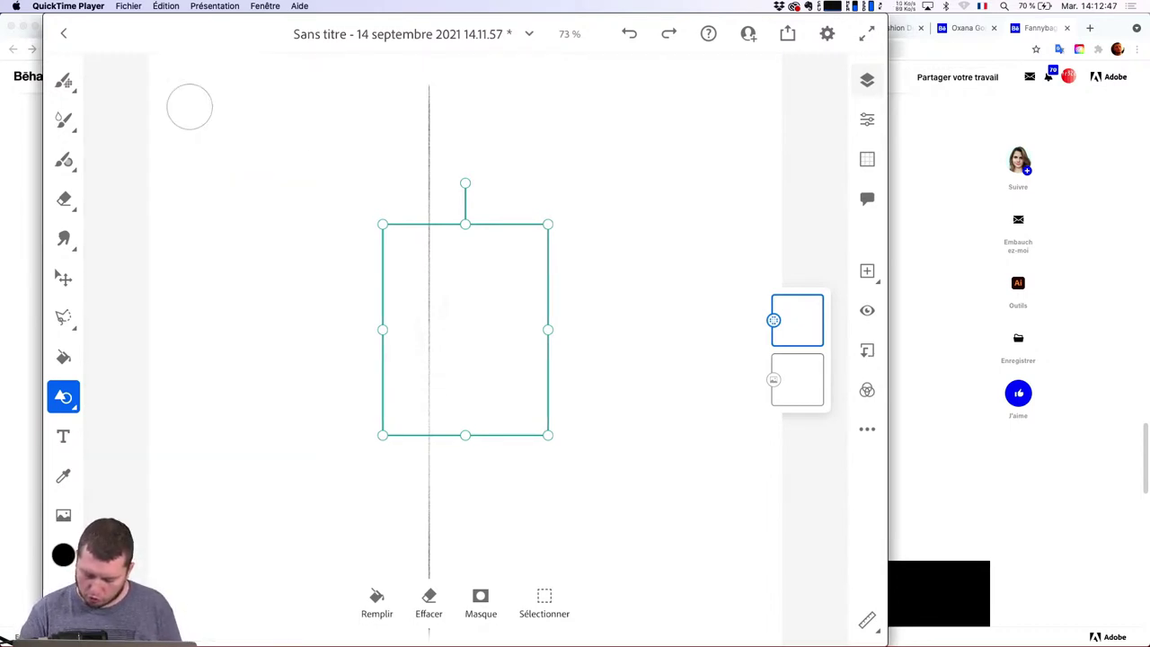
drag(549, 224, 683, 54)
drag(530, 270, 450, 355)
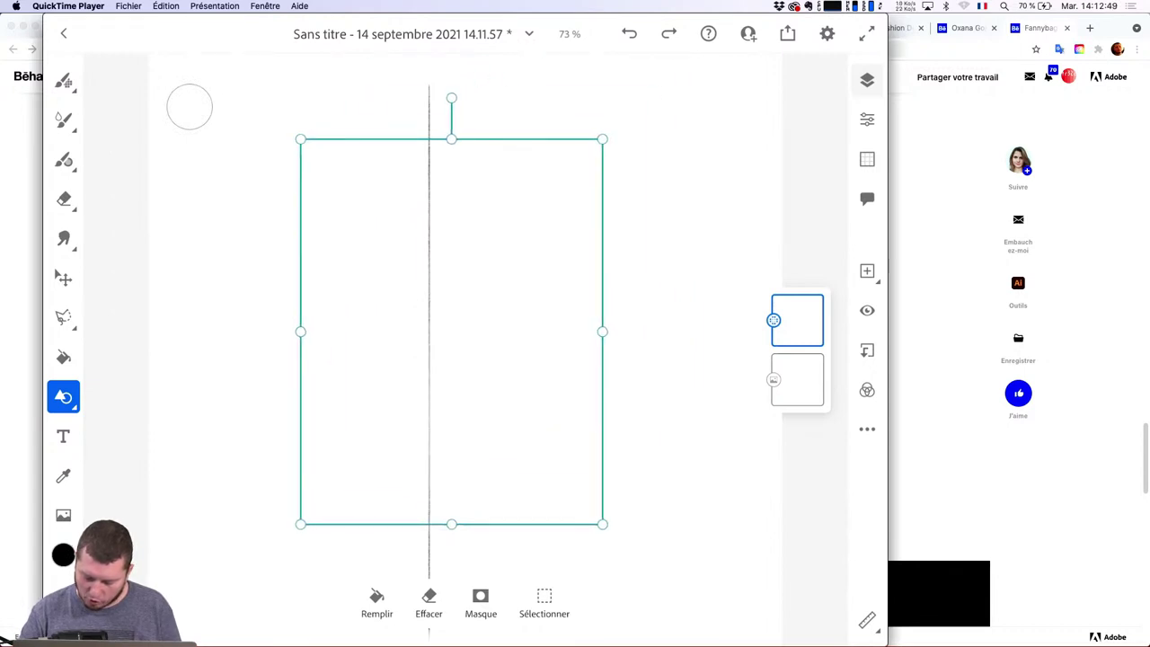
drag(605, 525, 685, 629)
drag(492, 384, 456, 349)
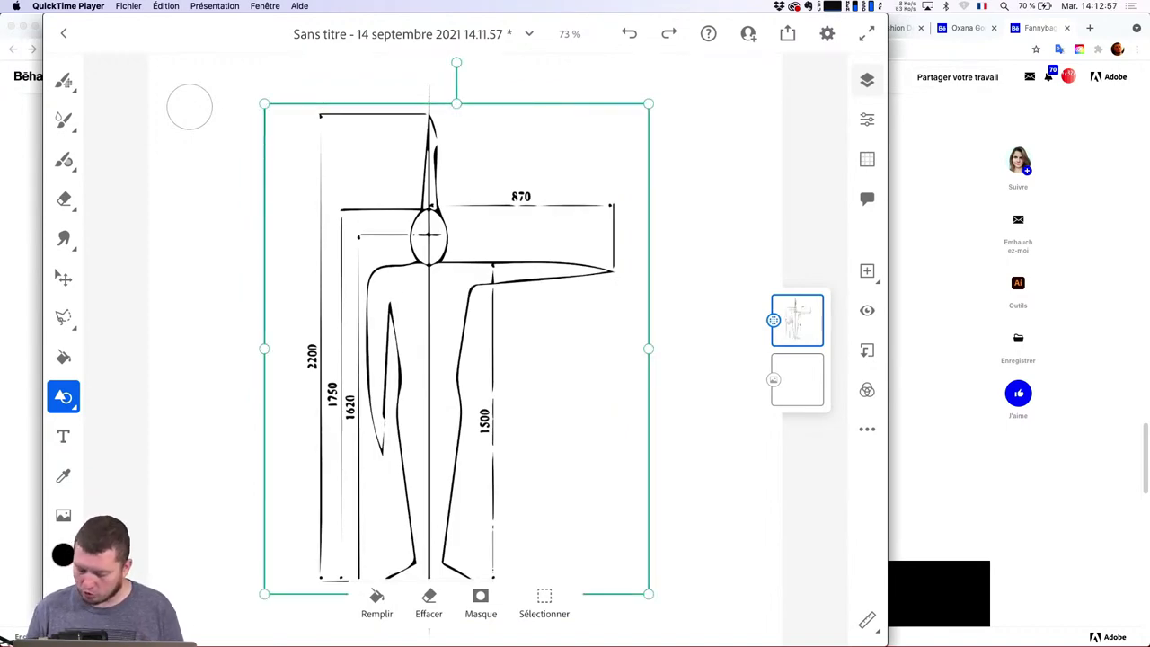
click(867, 270)
- Fade the proportion figure layer to 9% opacity in Layer Properties
click(797, 349)
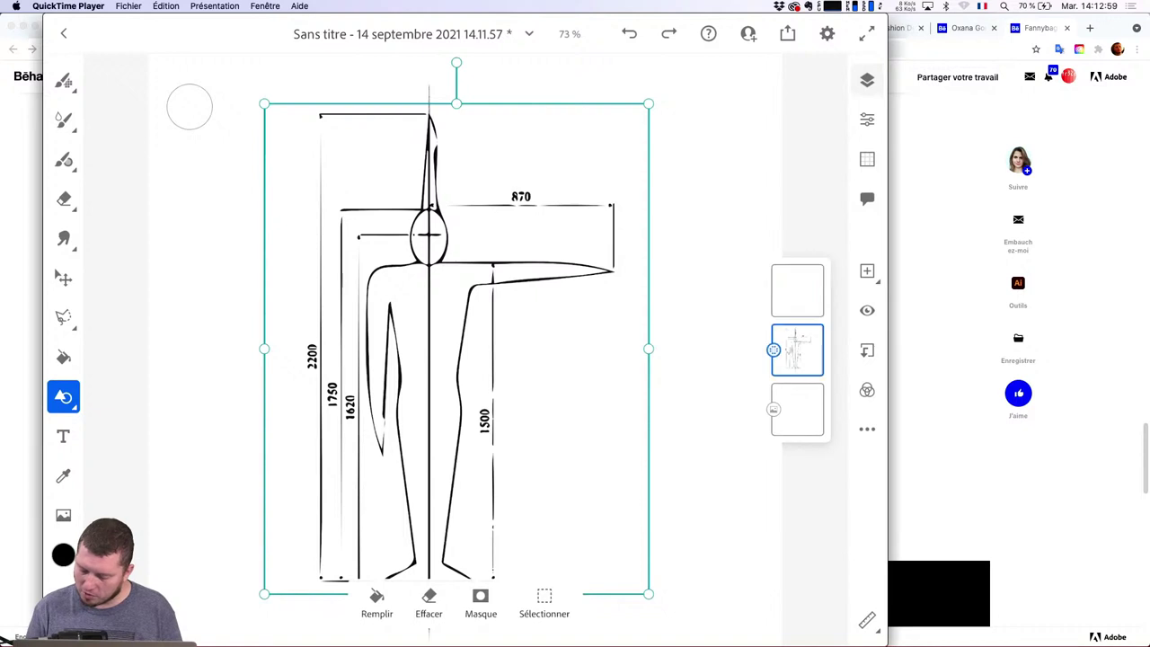
click(867, 159)
click(868, 119)
drag(826, 257, 672, 257)
- Sketch a pencil head oval near the page top on the blank top layer
click(586, 290)
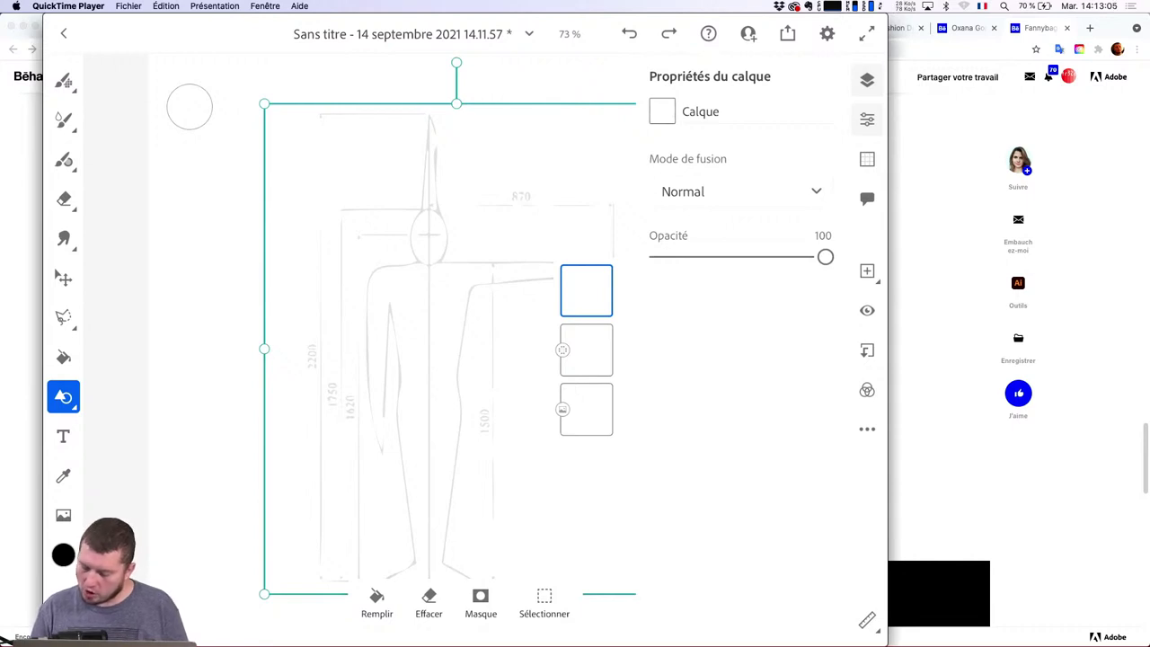
click(868, 119)
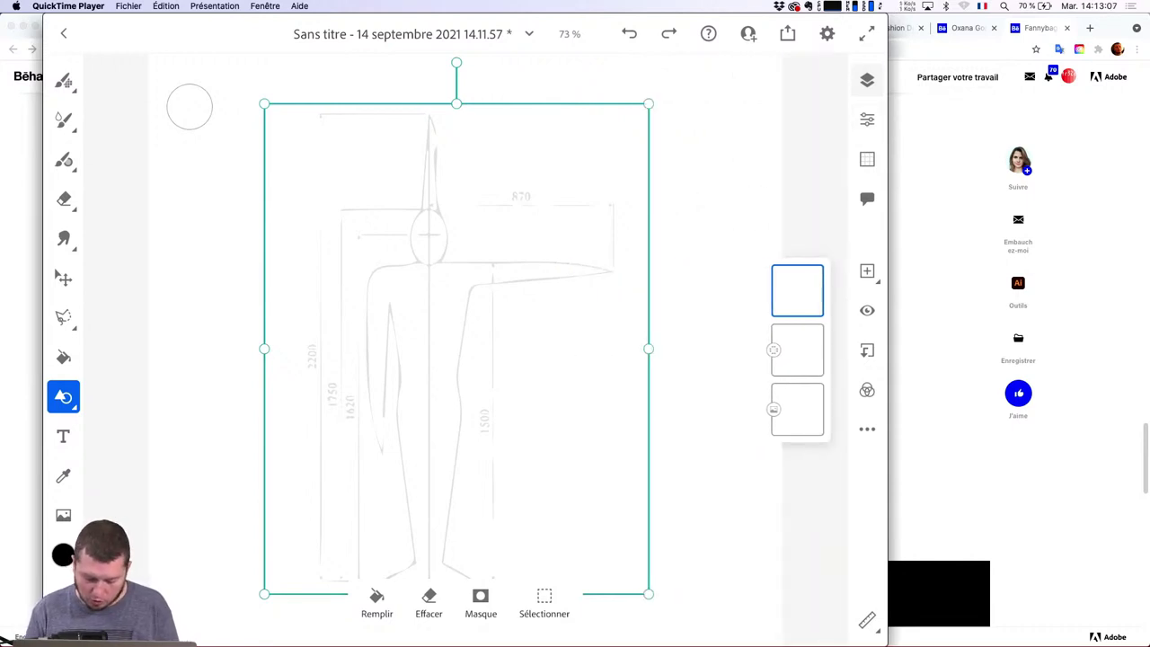
key(b)
mouse_move(435, 201)
mouse_down()
mouse_move(409, 238)
mouse_move(439, 266)
mouse_move(413, 252)
mouse_move(376, 273)
mouse_move(365, 358)
mouse_up()
- Sketch the hanging arm, the torso's side and the outstretched right arm with its hand
mouse_move(390, 310)
mouse_down()
mouse_move(363, 365)
mouse_move(370, 422)
mouse_up()
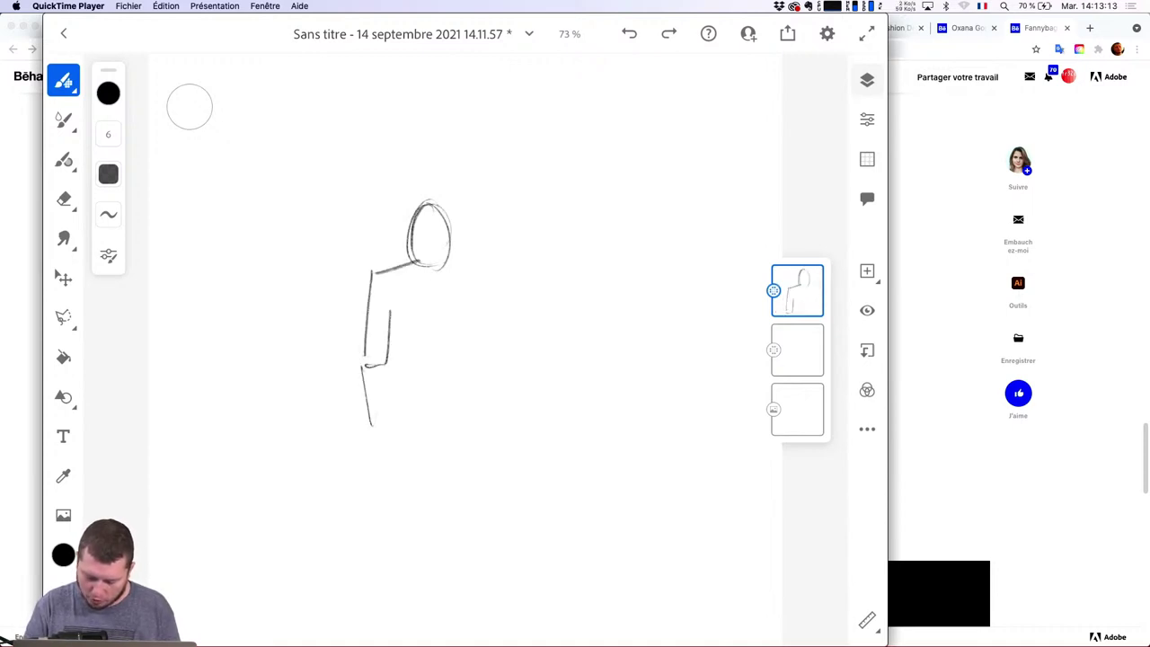
drag(385, 363, 381, 419)
mouse_move(369, 420)
mouse_down()
mouse_move(381, 416)
mouse_move(378, 451)
mouse_up()
drag(384, 412, 381, 449)
mouse_move(390, 302)
mouse_down()
mouse_move(399, 367)
mouse_move(462, 373)
mouse_move(449, 378)
mouse_up()
mouse_move(466, 300)
mouse_down()
mouse_move(460, 374)
mouse_move(480, 286)
mouse_move(512, 282)
mouse_move(530, 261)
mouse_up()
drag(517, 261, 523, 284)
drag(528, 262, 616, 266)
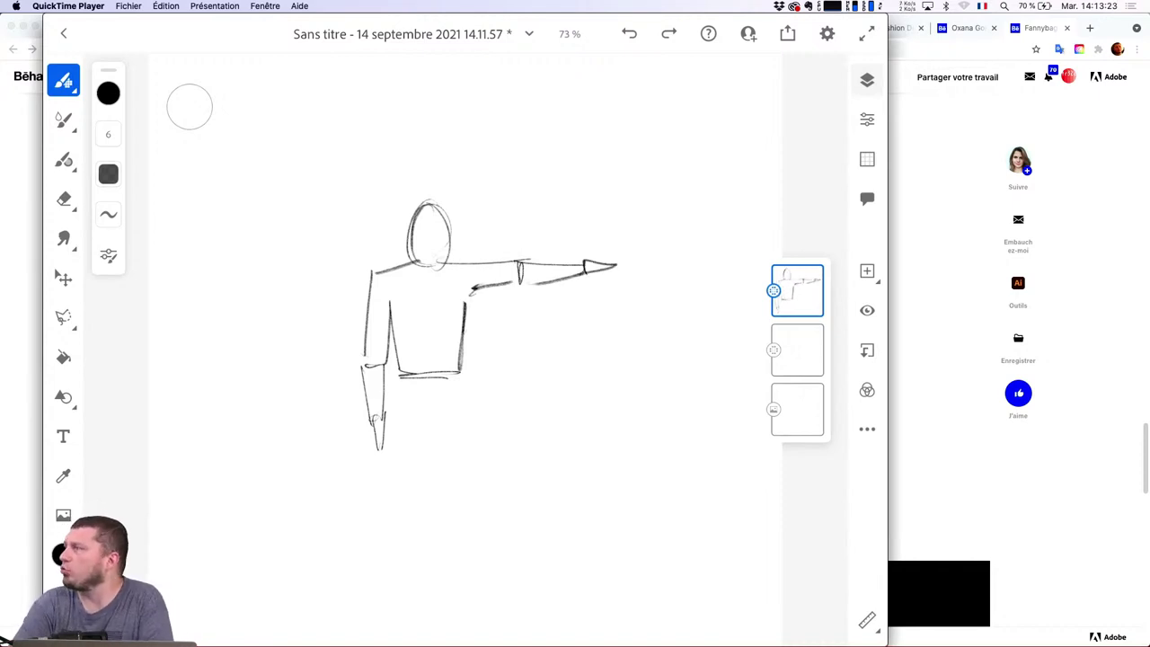
- Draw the legs, right foot and ground line, plus a vertical guide and chin line on the head
drag(397, 378, 402, 488)
drag(427, 401, 432, 485)
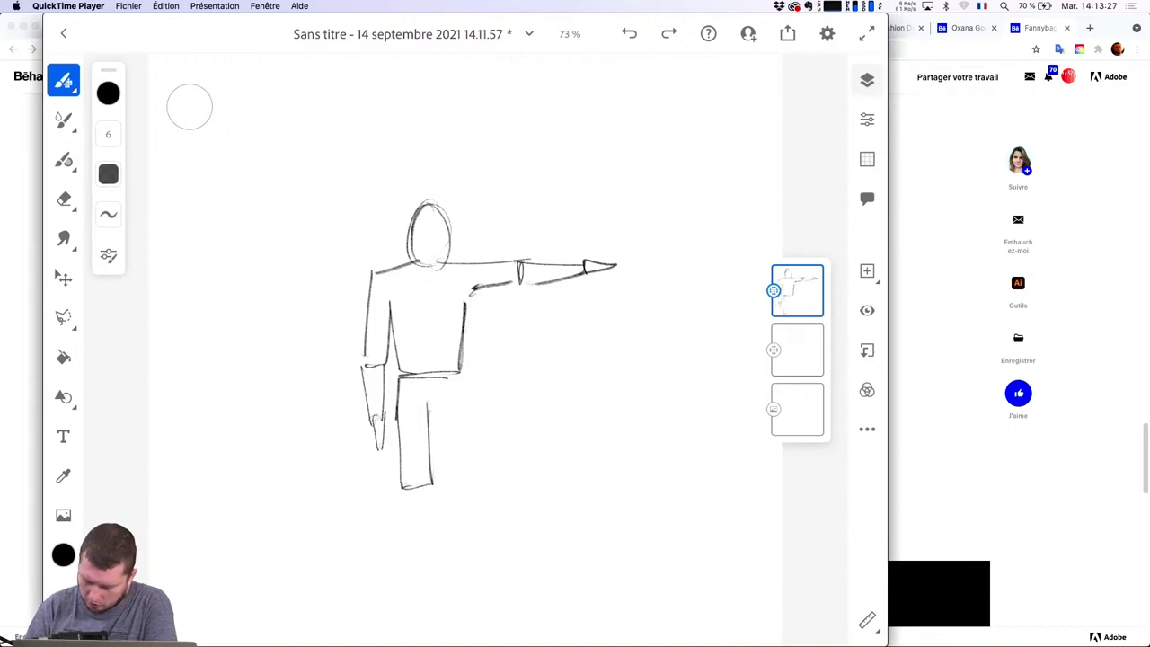
drag(460, 368, 462, 450)
mouse_move(460, 405)
mouse_down()
mouse_move(456, 483)
mouse_move(414, 565)
mouse_move(384, 582)
mouse_up()
mouse_move(432, 476)
mouse_down()
mouse_move(433, 582)
mouse_move(443, 563)
mouse_move(474, 577)
mouse_up()
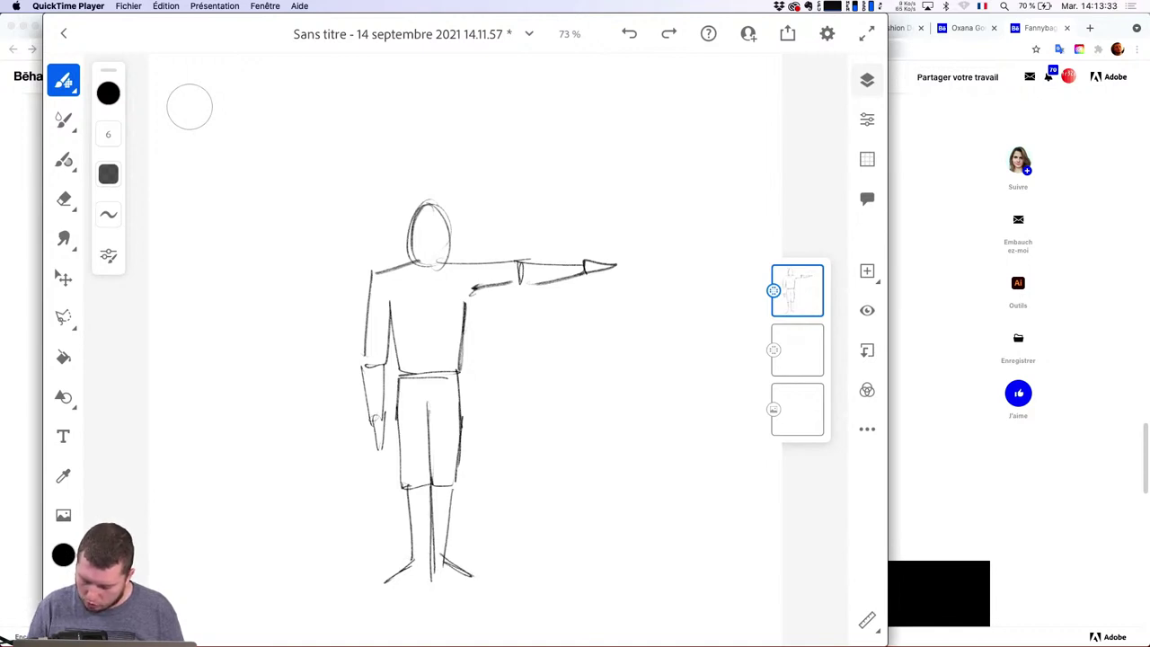
drag(376, 583, 481, 577)
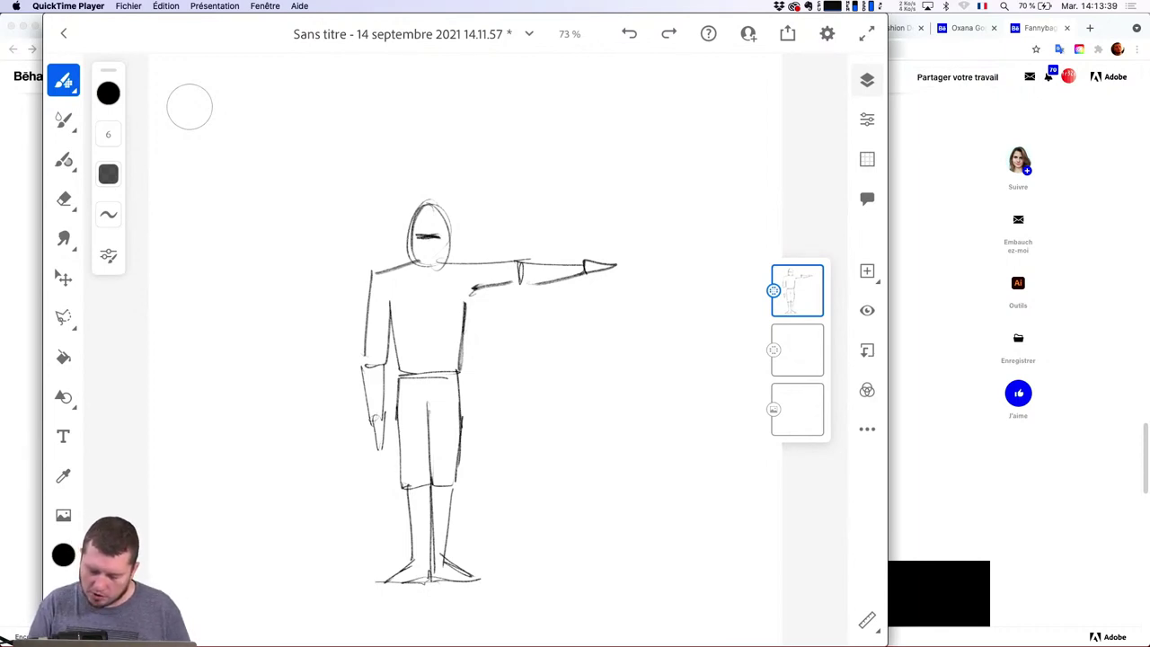
drag(428, 217, 428, 259)
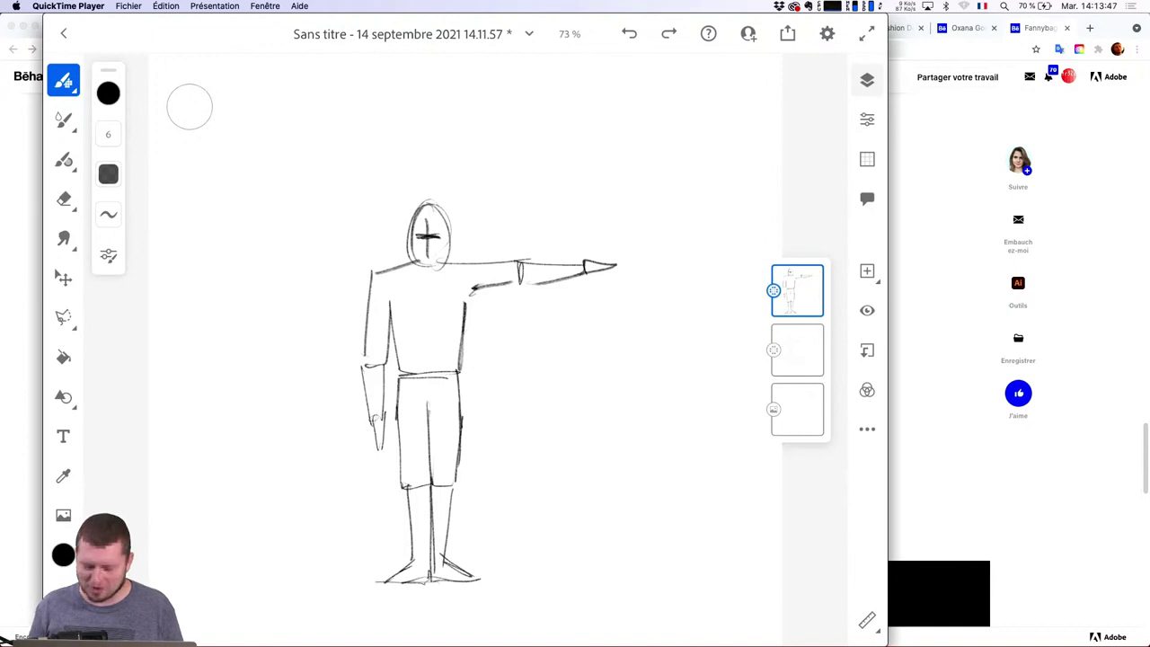
drag(421, 258, 439, 257)
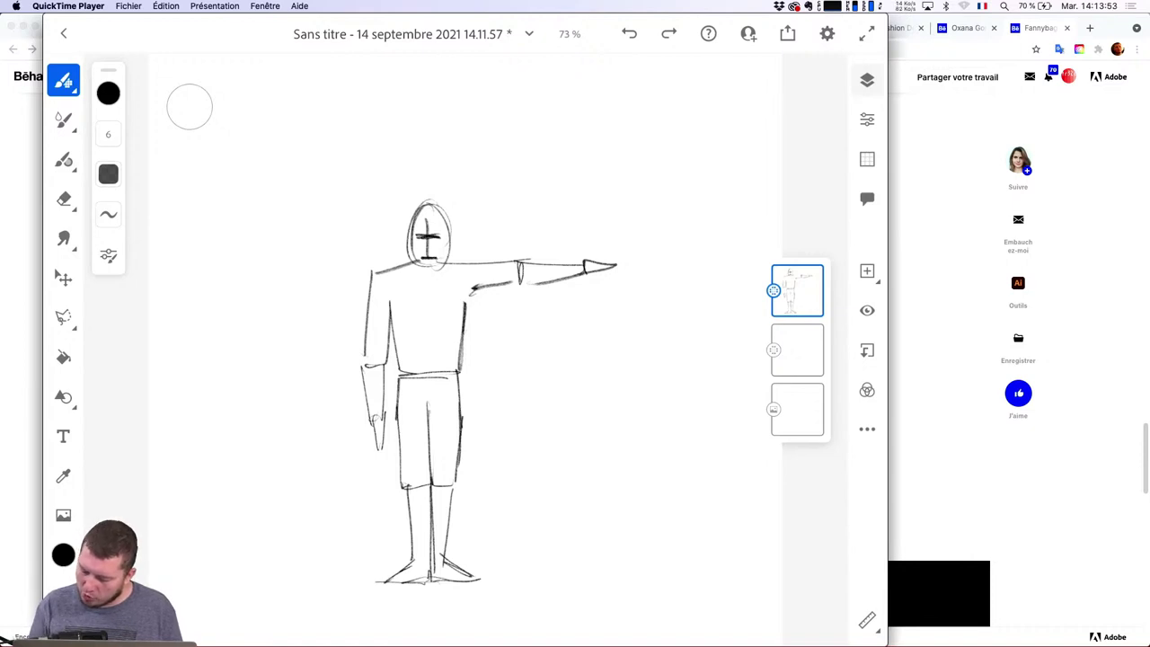
- Add a new layer, hide the empty layer, start an oval head, and fade the rough sketch to opacity 9
click(867, 270)
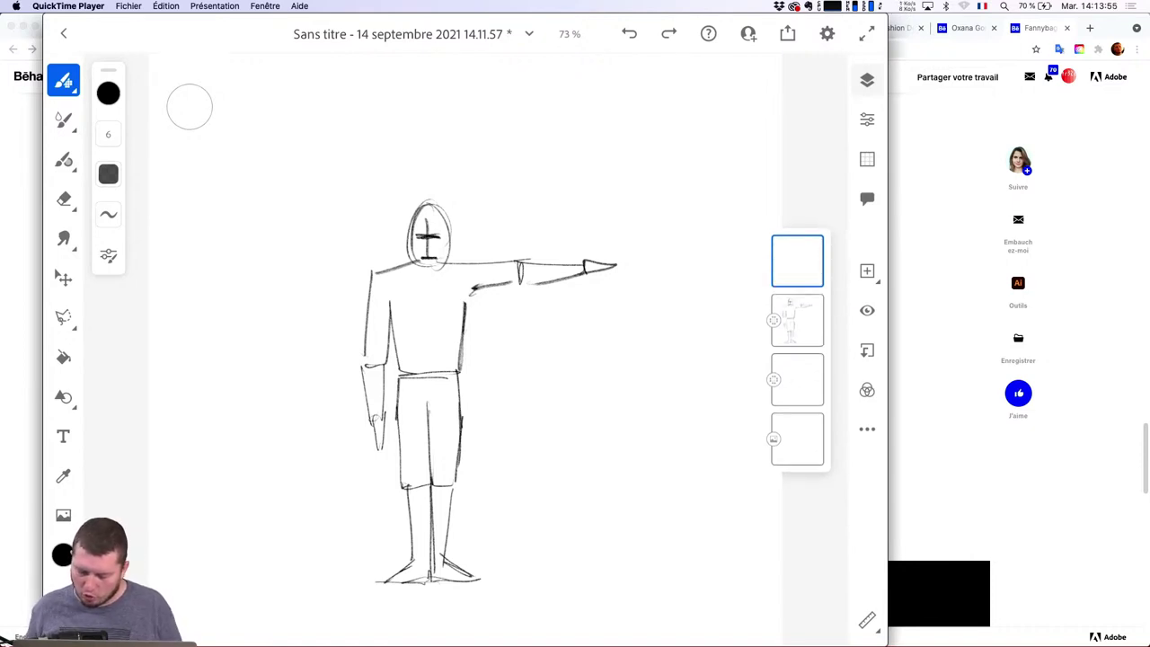
click(797, 379)
mouse_move(430, 203)
mouse_down()
mouse_move(415, 248)
mouse_move(430, 267)
mouse_move(411, 261)
mouse_move(423, 266)
mouse_up()
click(797, 320)
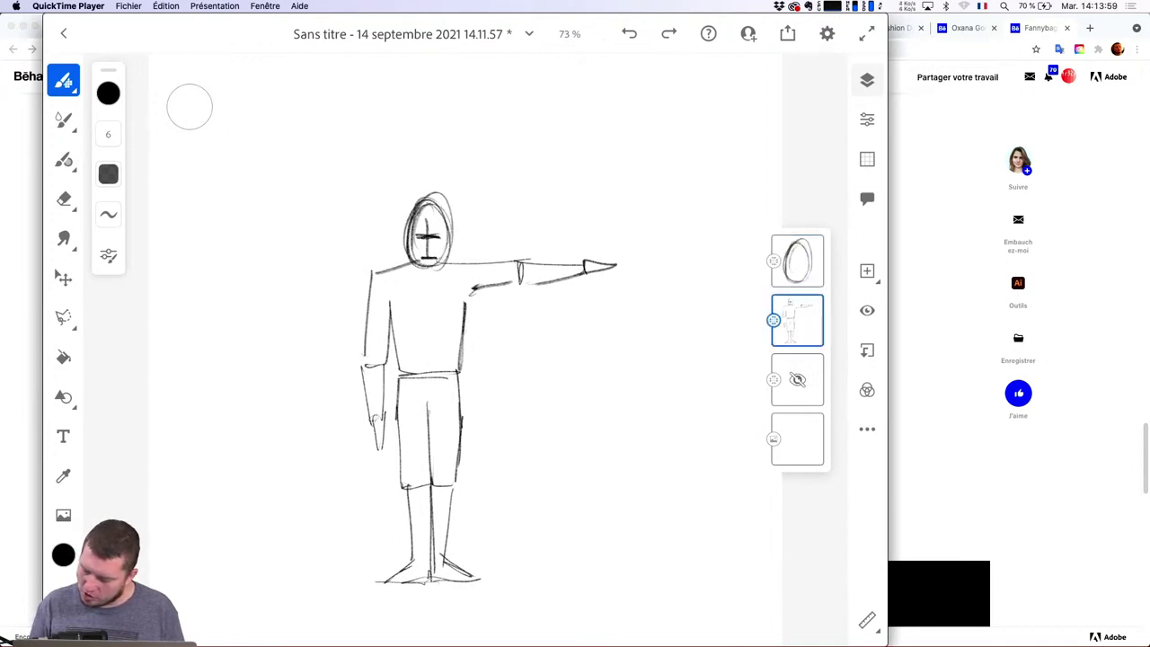
click(868, 118)
drag(824, 257, 673, 257)
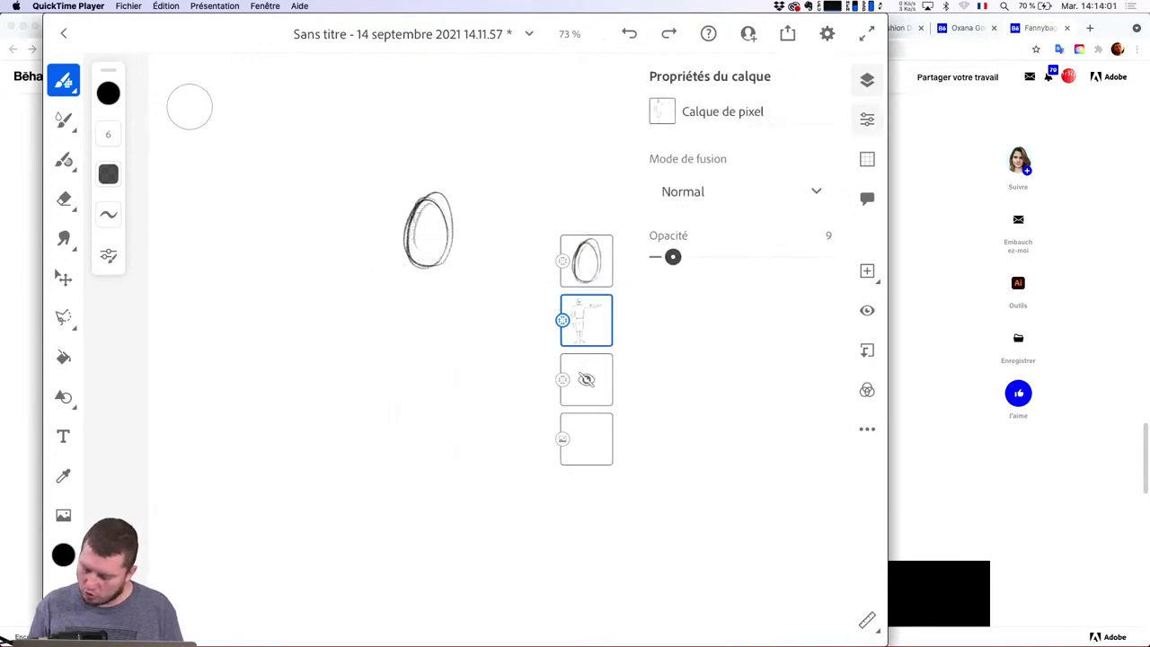
click(868, 119)
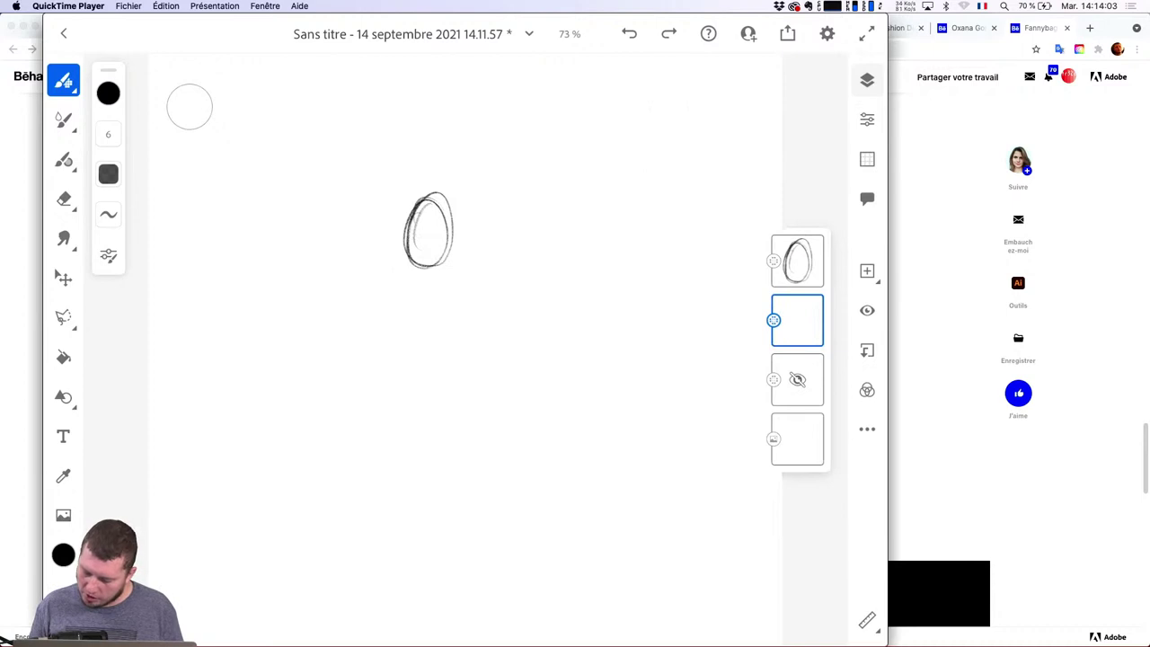
click(798, 260)
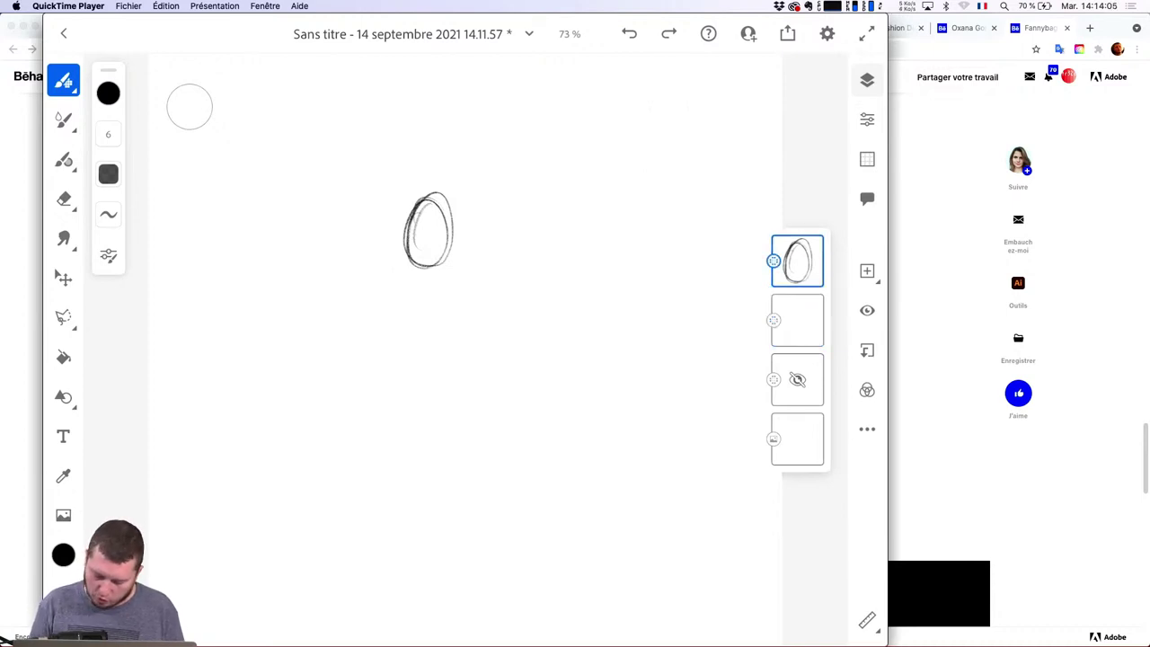
- Redraw the neck, back, inner arm and shaded torso, plus the outstretched right arm
mouse_move(411, 262)
mouse_down()
mouse_move(377, 280)
mouse_move(363, 368)
mouse_up()
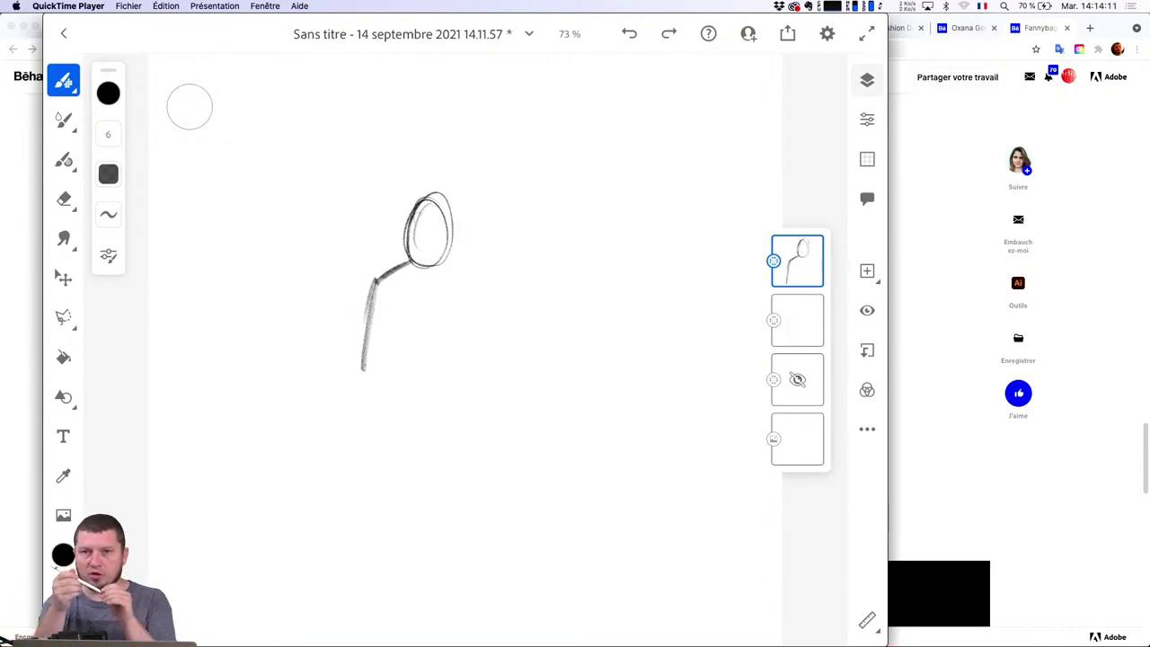
drag(390, 293, 381, 356)
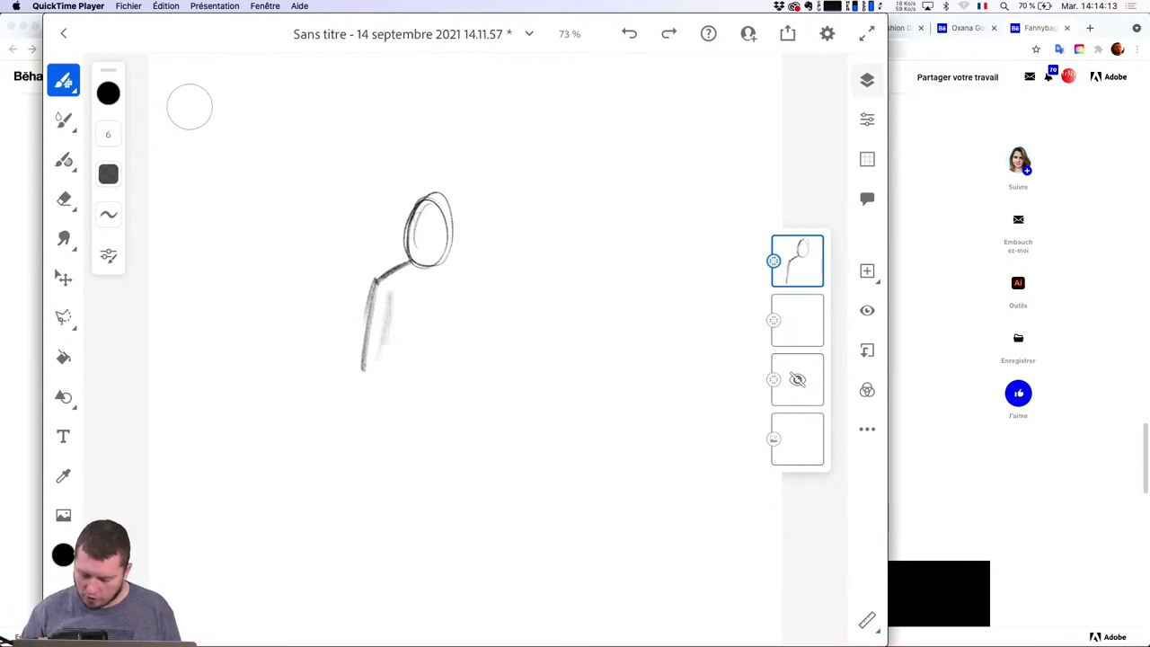
drag(394, 304, 389, 350)
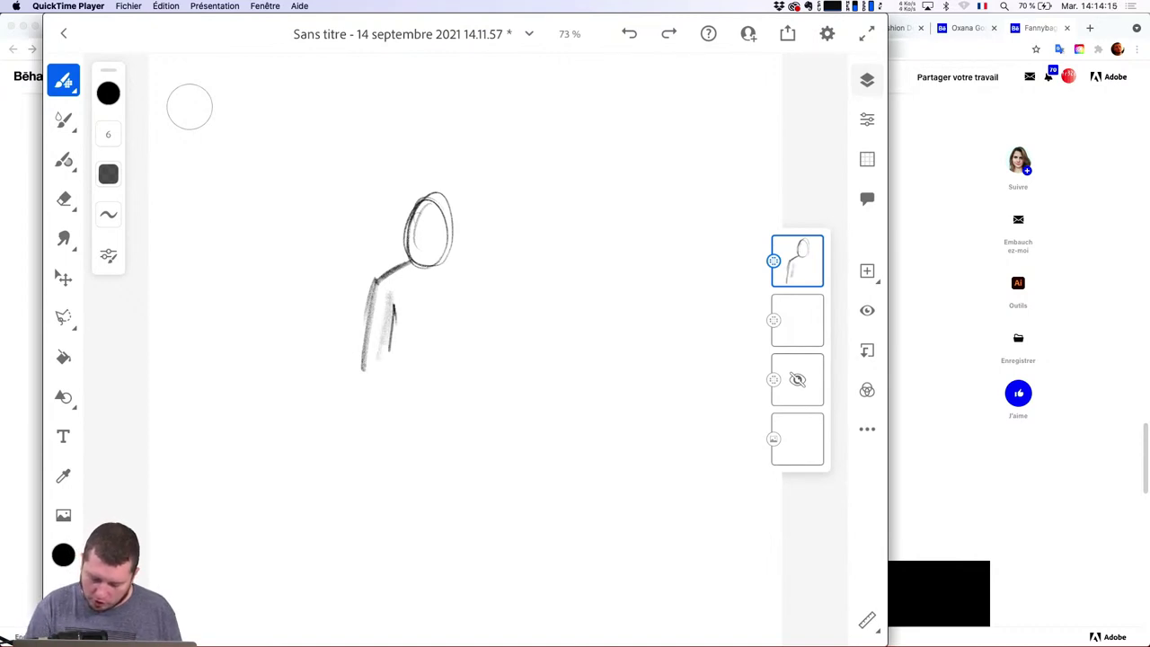
mouse_move(395, 302)
mouse_down()
mouse_move(403, 366)
mouse_move(453, 380)
mouse_move(419, 361)
mouse_up()
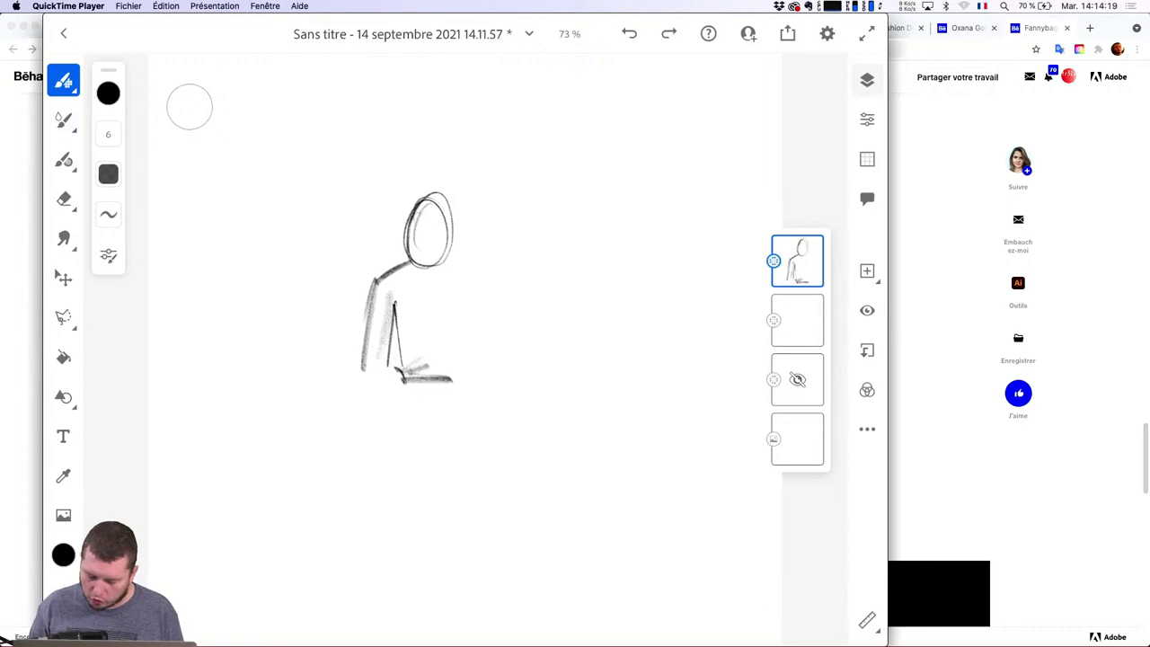
mouse_move(396, 299)
mouse_down()
mouse_move(431, 320)
mouse_move(468, 310)
mouse_move(458, 383)
mouse_up()
drag(466, 305, 521, 283)
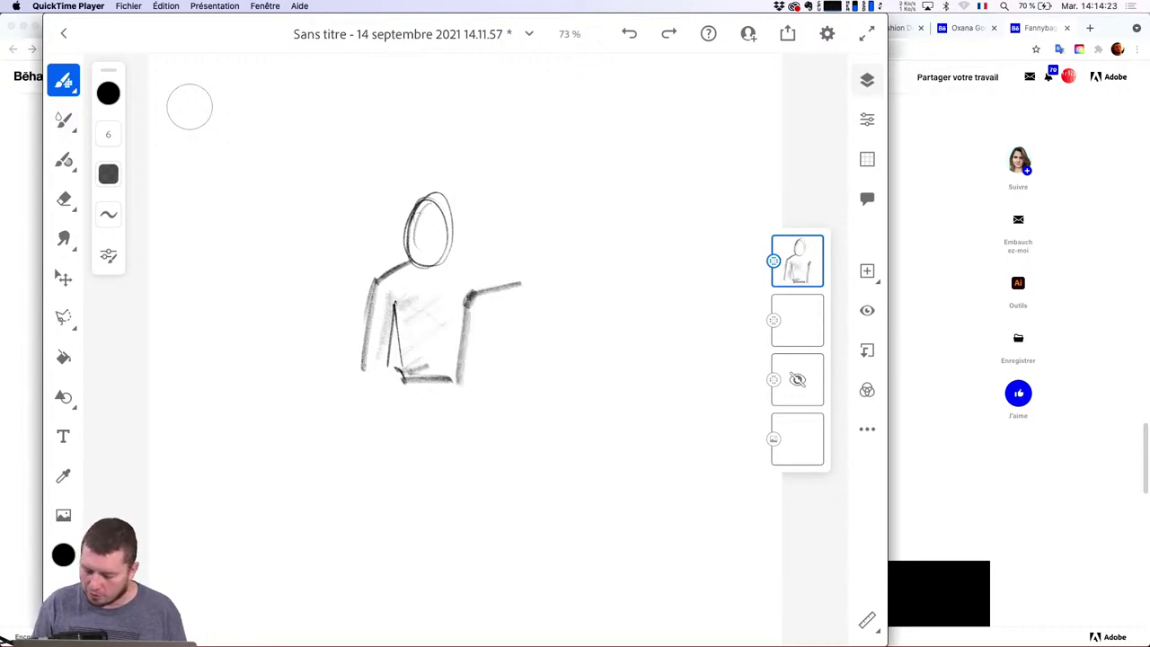
mouse_move(434, 259)
mouse_down()
mouse_move(584, 272)
mouse_move(611, 260)
mouse_up()
- Draw the hand, both trouser legs with feet, and refine the left arm
mouse_move(401, 377)
mouse_down()
mouse_move(412, 546)
mouse_move(430, 552)
mouse_up()
mouse_move(429, 545)
mouse_down()
mouse_move(432, 566)
mouse_move(381, 583)
mouse_move(426, 580)
mouse_move(444, 546)
mouse_move(471, 580)
mouse_move(430, 584)
mouse_up()
drag(457, 372, 450, 547)
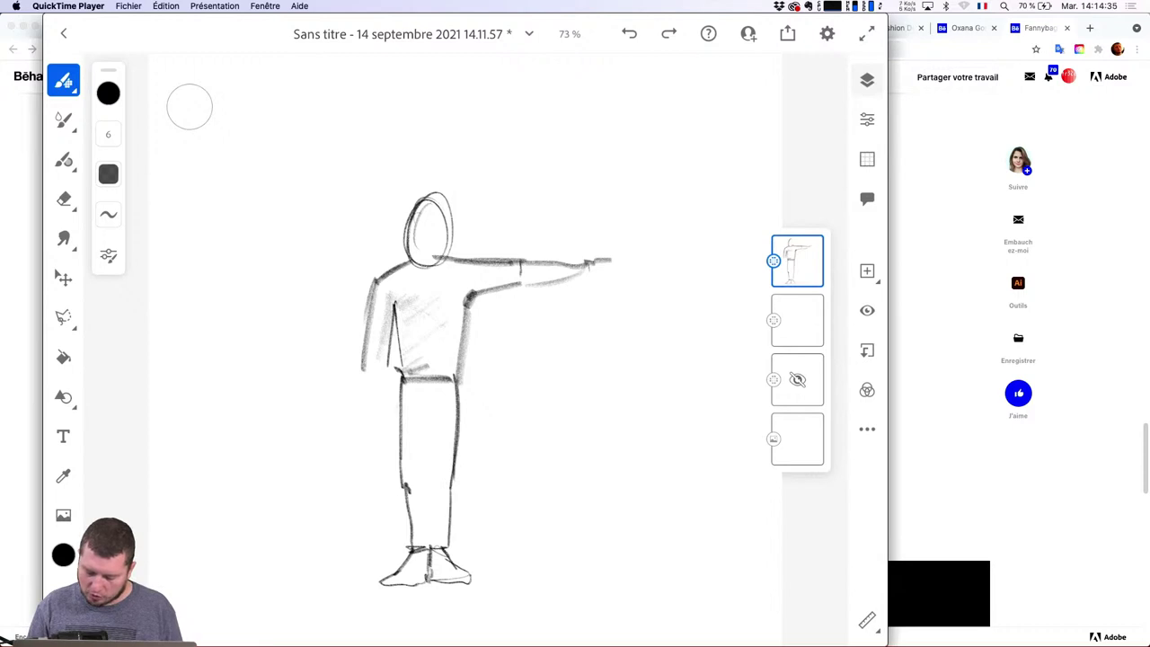
drag(426, 401, 431, 553)
mouse_move(361, 359)
mouse_down()
mouse_move(363, 415)
mouse_move(384, 419)
mouse_move(358, 441)
mouse_up()
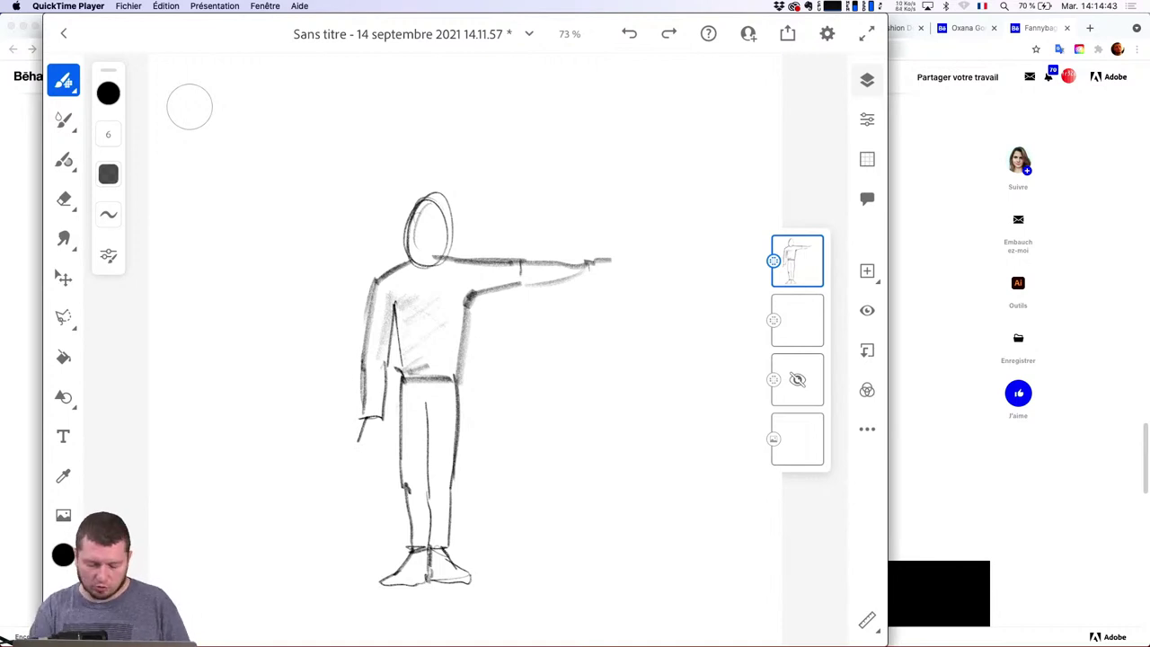
- Load the Fusain anthracite 4 charcoal brush from Tous > Fusain and add a blank top layer
click(63, 80)
click(145, 210)
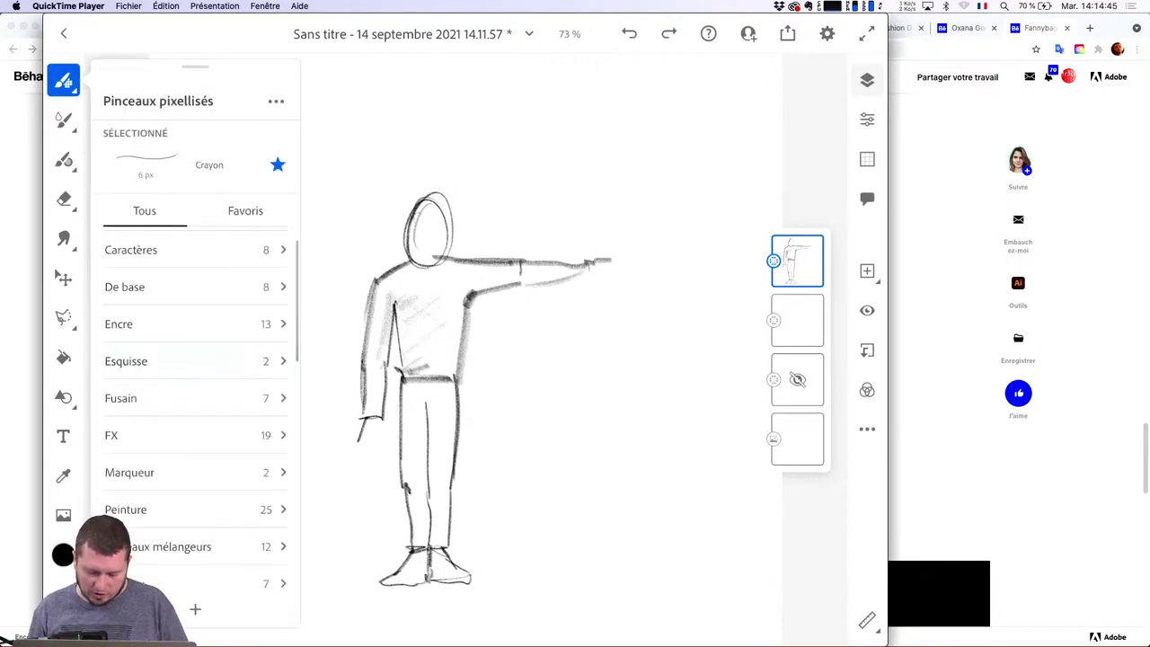
click(119, 323)
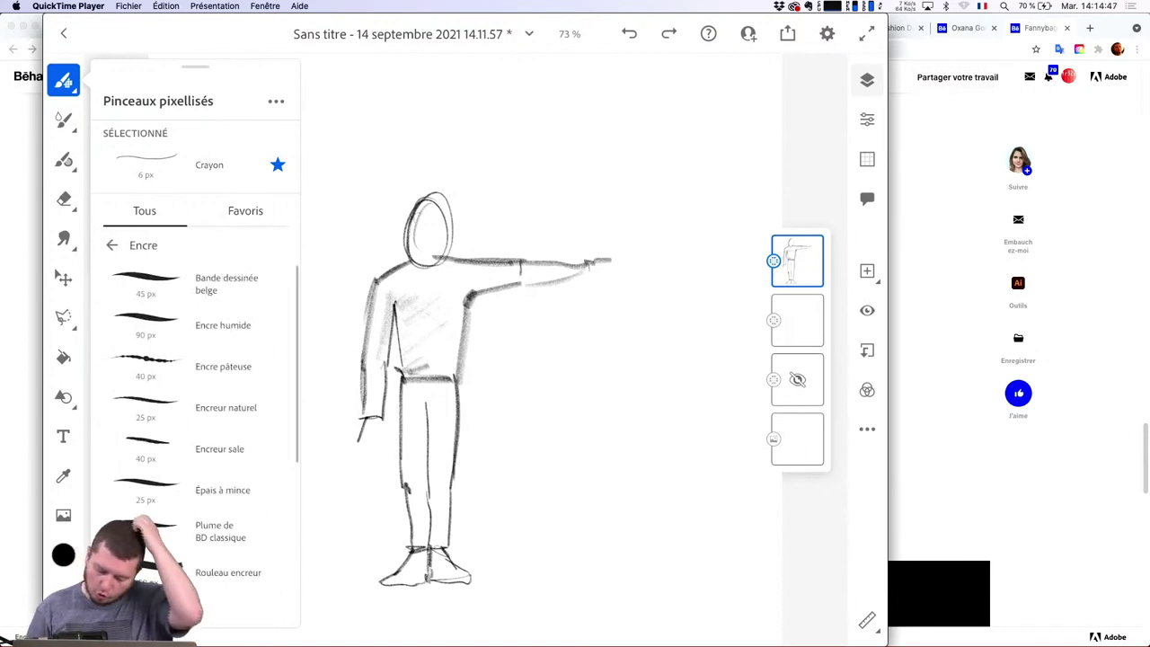
click(125, 244)
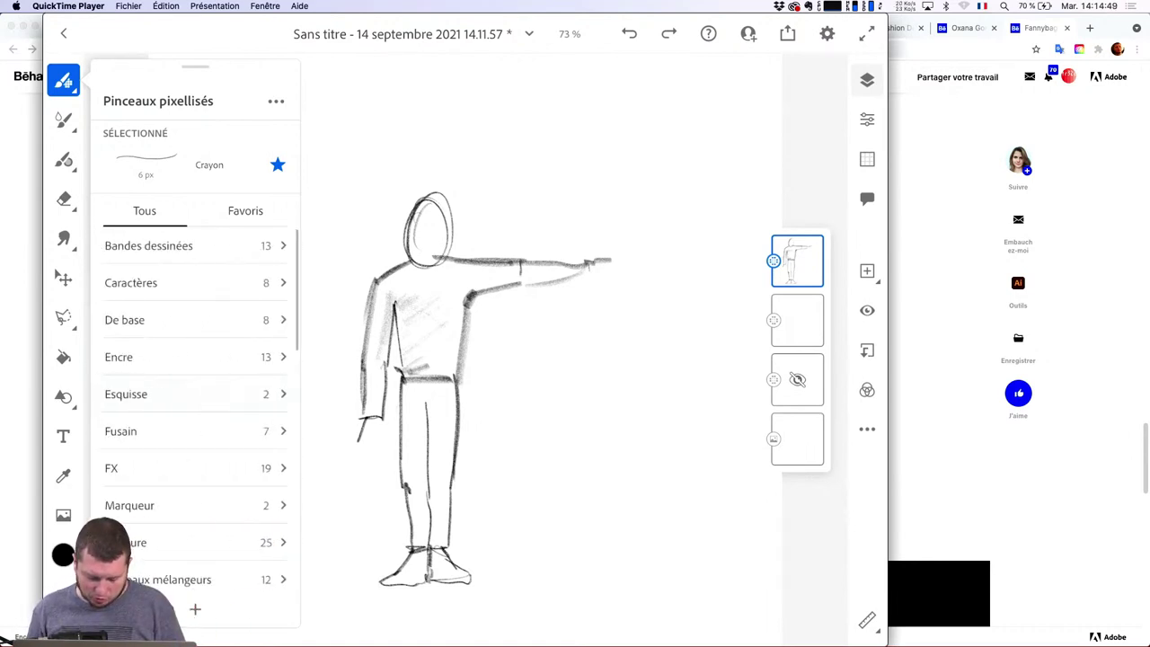
click(120, 432)
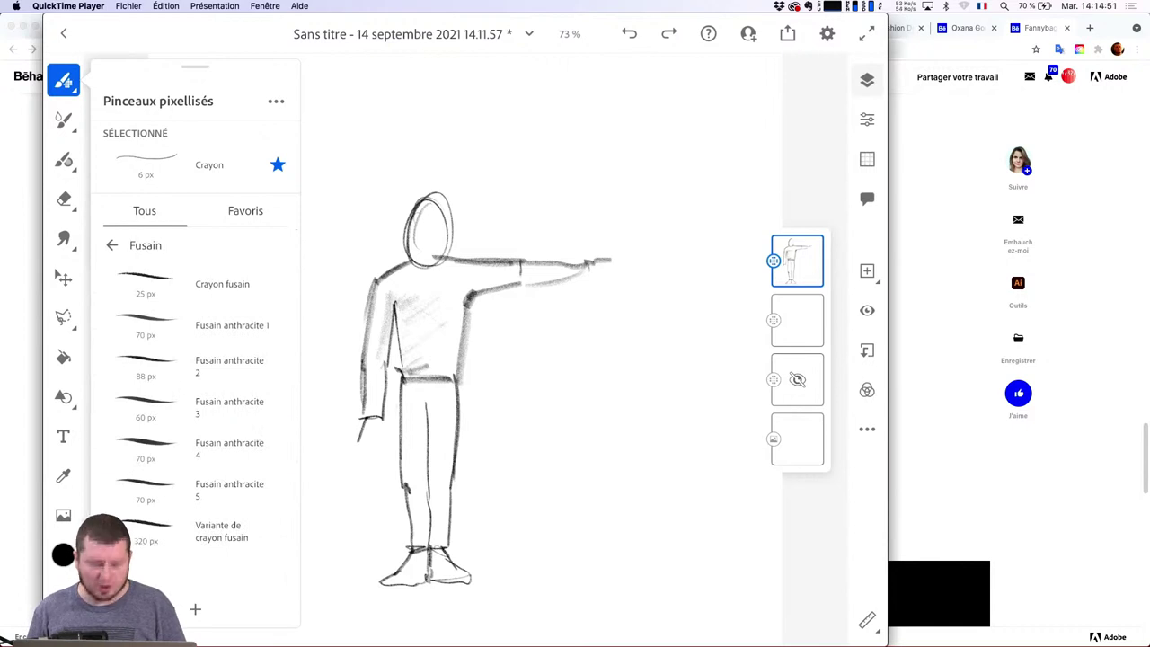
click(194, 448)
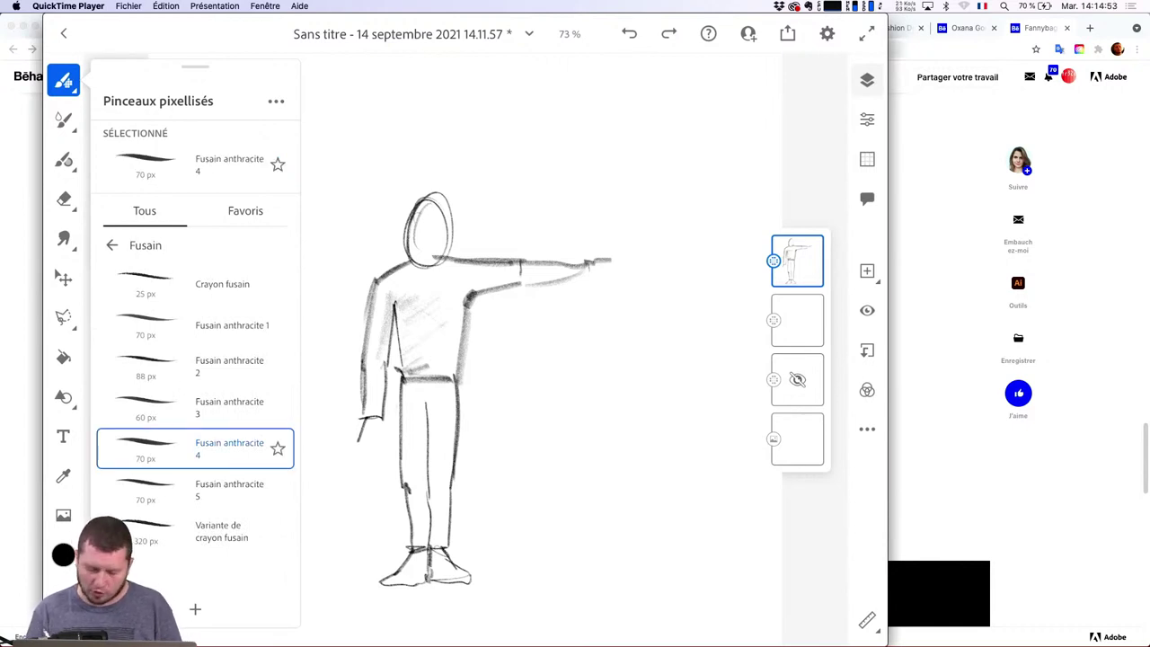
click(63, 81)
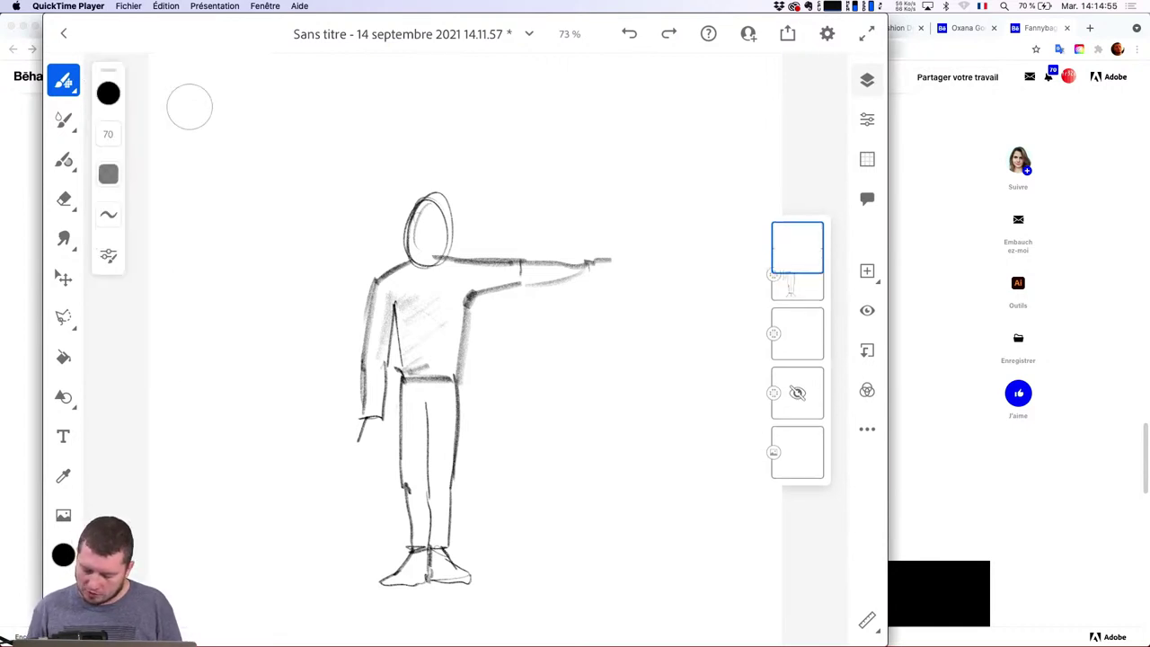
click(867, 271)
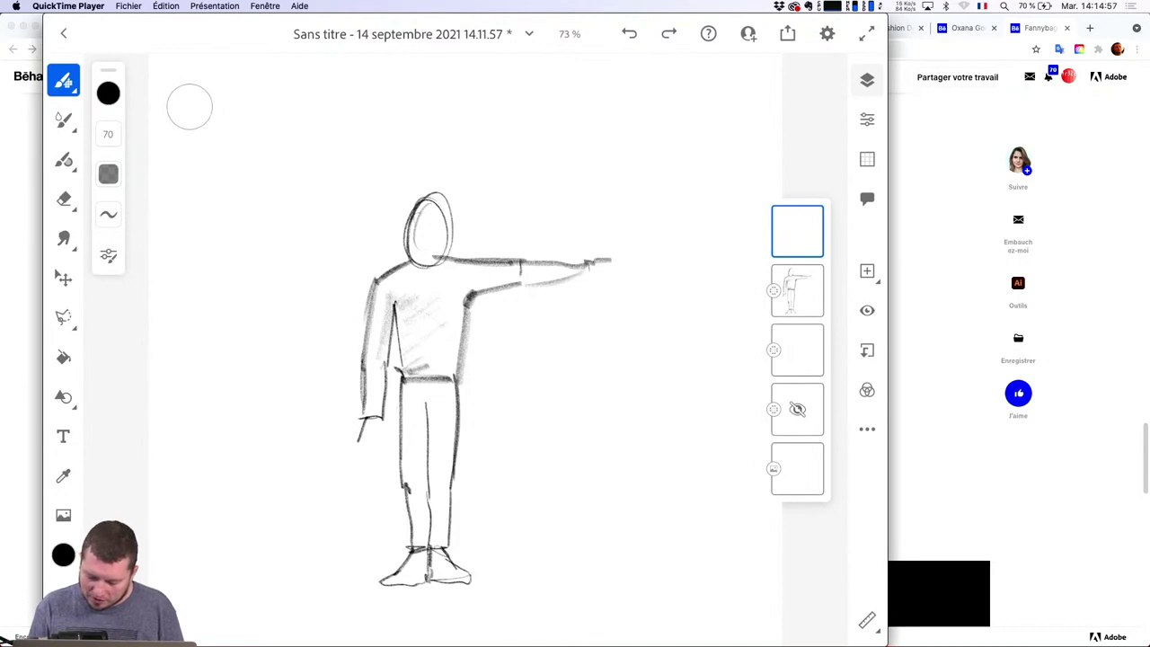
- Shade the left shoulder, arm, side and both legs with dark charcoal strokes
mouse_move(377, 286)
mouse_down()
mouse_move(414, 263)
mouse_move(357, 388)
mouse_up()
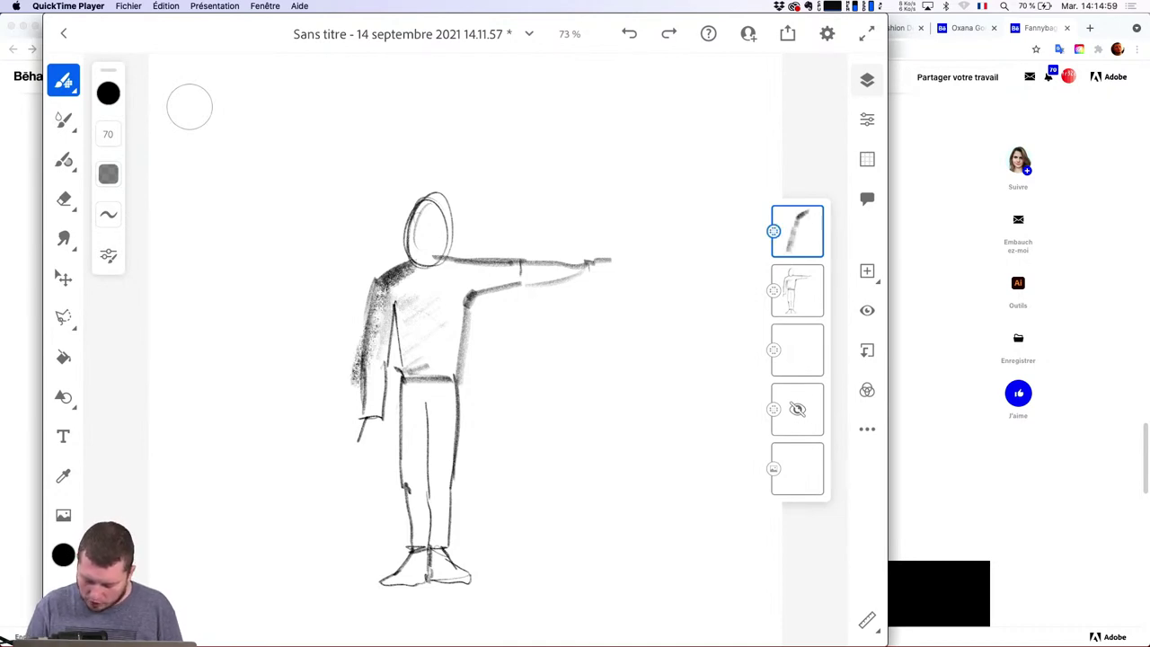
drag(382, 305, 373, 409)
drag(377, 292, 370, 403)
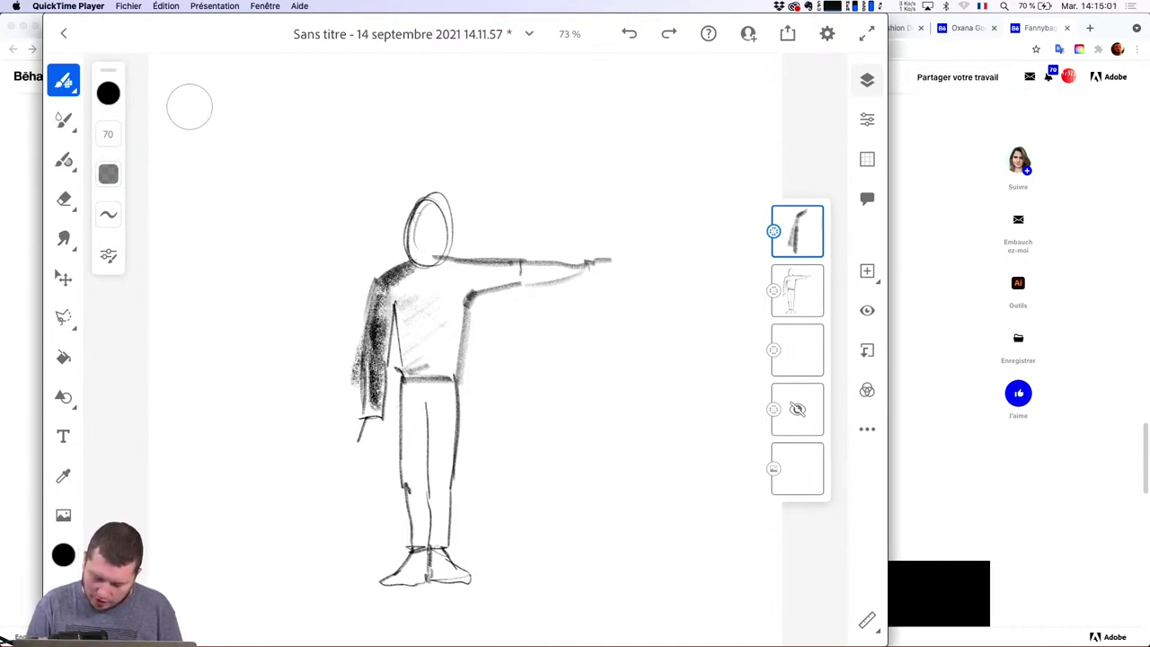
drag(376, 333, 378, 421)
drag(398, 298, 418, 544)
drag(415, 415, 417, 530)
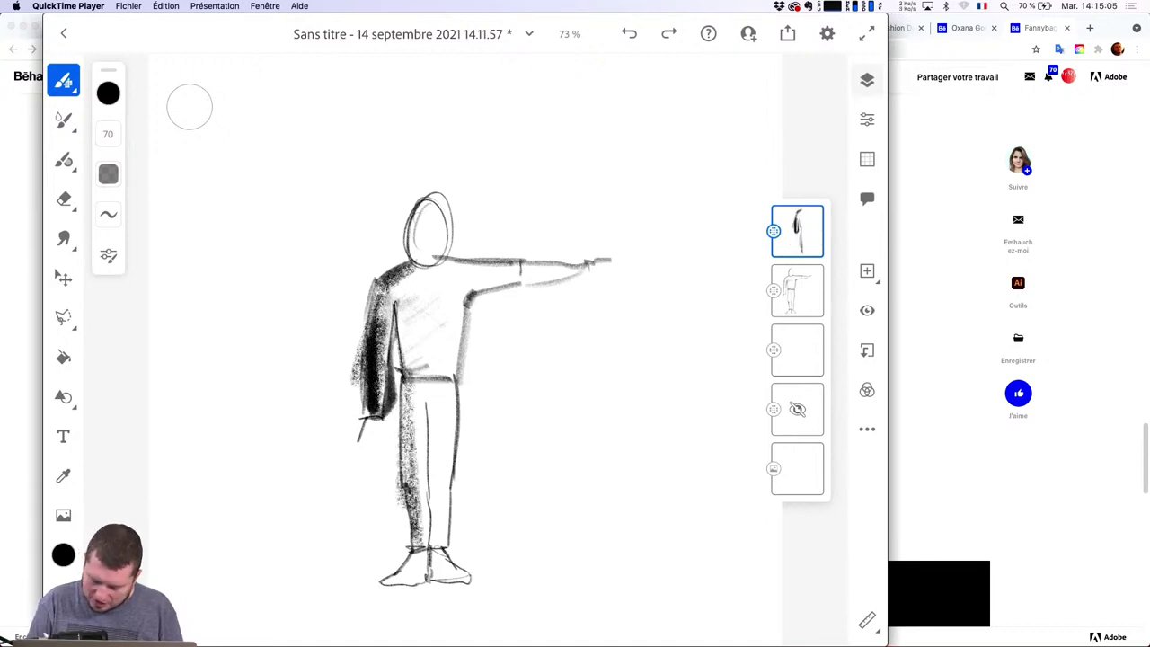
mouse_move(401, 369)
mouse_down()
mouse_move(401, 483)
mouse_move(431, 430)
mouse_move(434, 509)
mouse_up()
drag(435, 440, 441, 555)
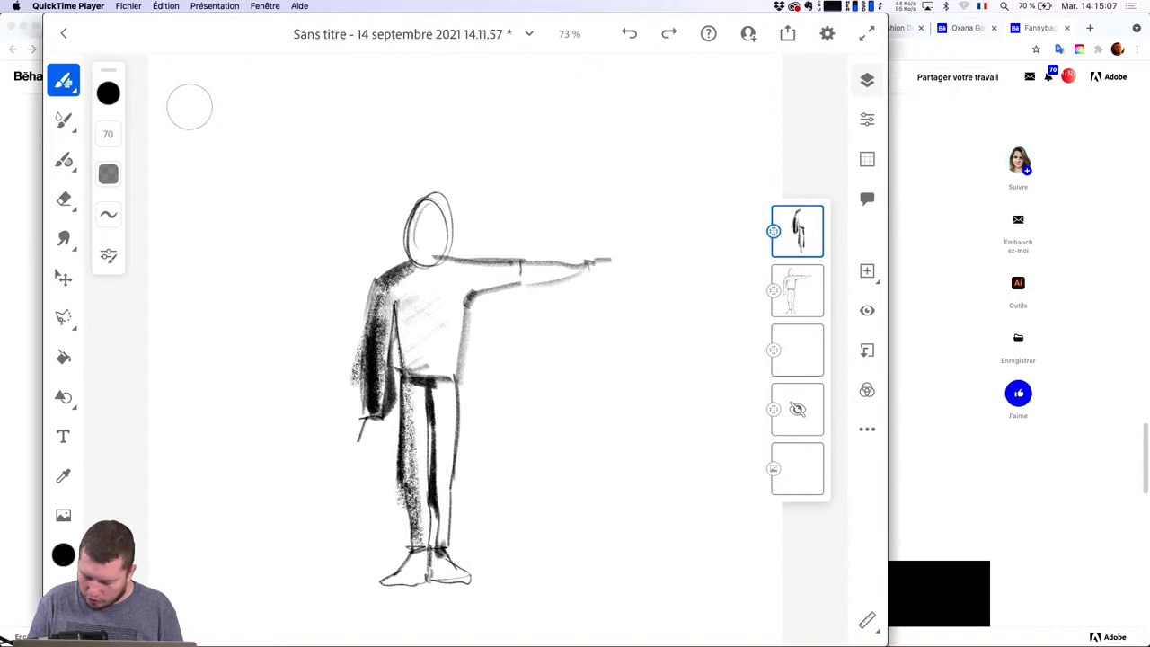
mouse_move(458, 387)
mouse_down()
mouse_move(459, 559)
mouse_move(401, 577)
mouse_move(469, 586)
mouse_up()
- Darken the torso's right edge, add a charcoal hood, and blacken the outstretched arm and hand
mouse_move(466, 308)
mouse_down()
mouse_move(459, 390)
mouse_move(513, 280)
mouse_move(419, 264)
mouse_up()
mouse_move(415, 185)
mouse_down()
mouse_move(408, 260)
mouse_move(453, 257)
mouse_up()
drag(487, 262, 584, 264)
drag(566, 278, 525, 286)
drag(583, 263, 620, 265)
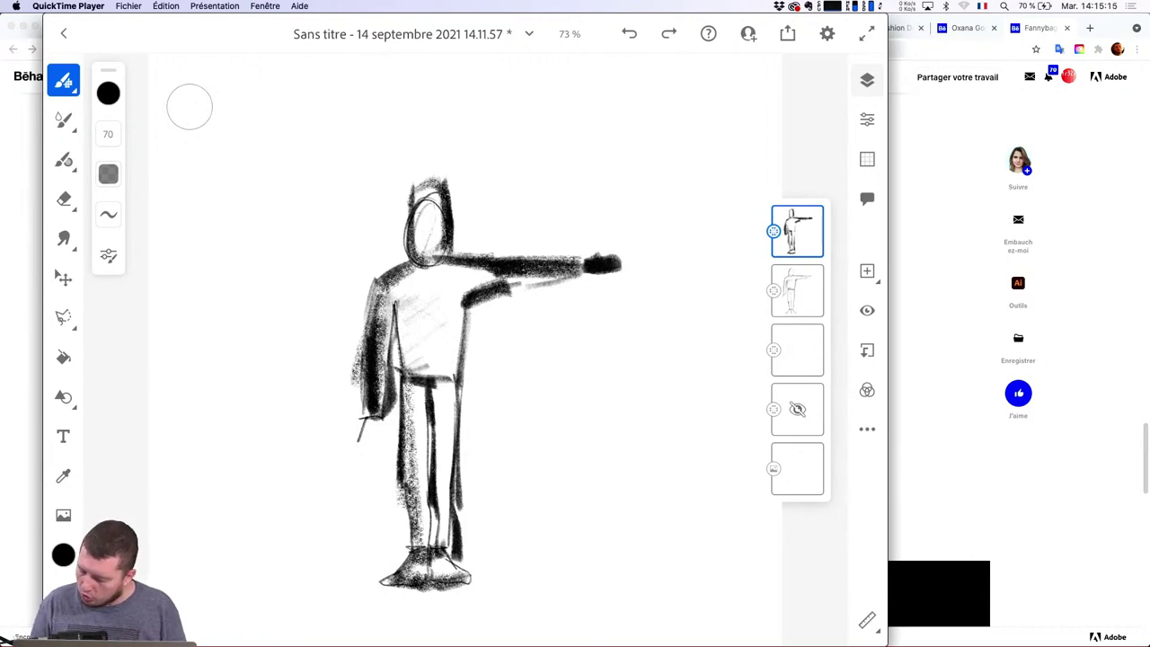
- Hide the charcoal and third layers so only the pencil-sketch layer stays visible
click(797, 289)
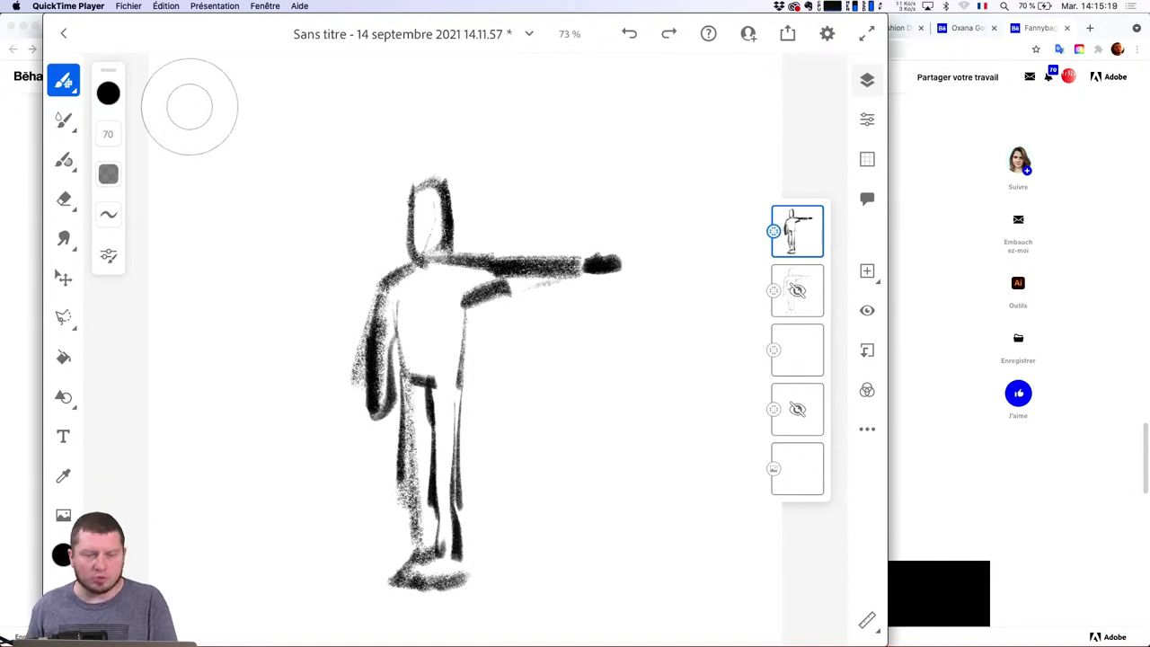
click(798, 290)
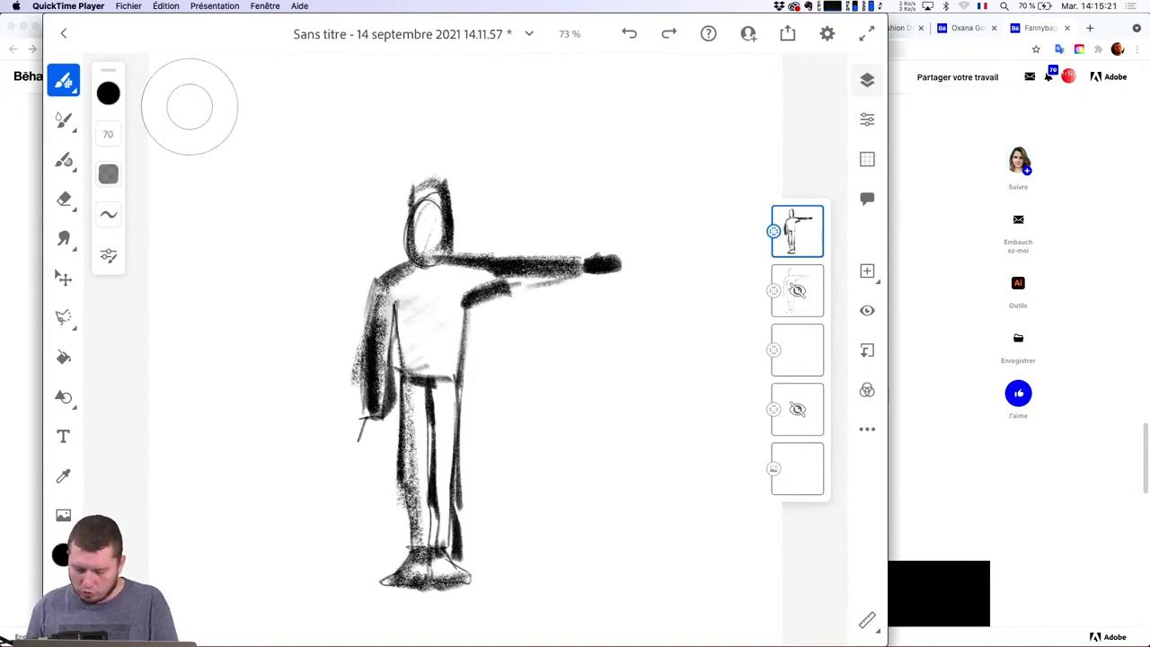
click(797, 289)
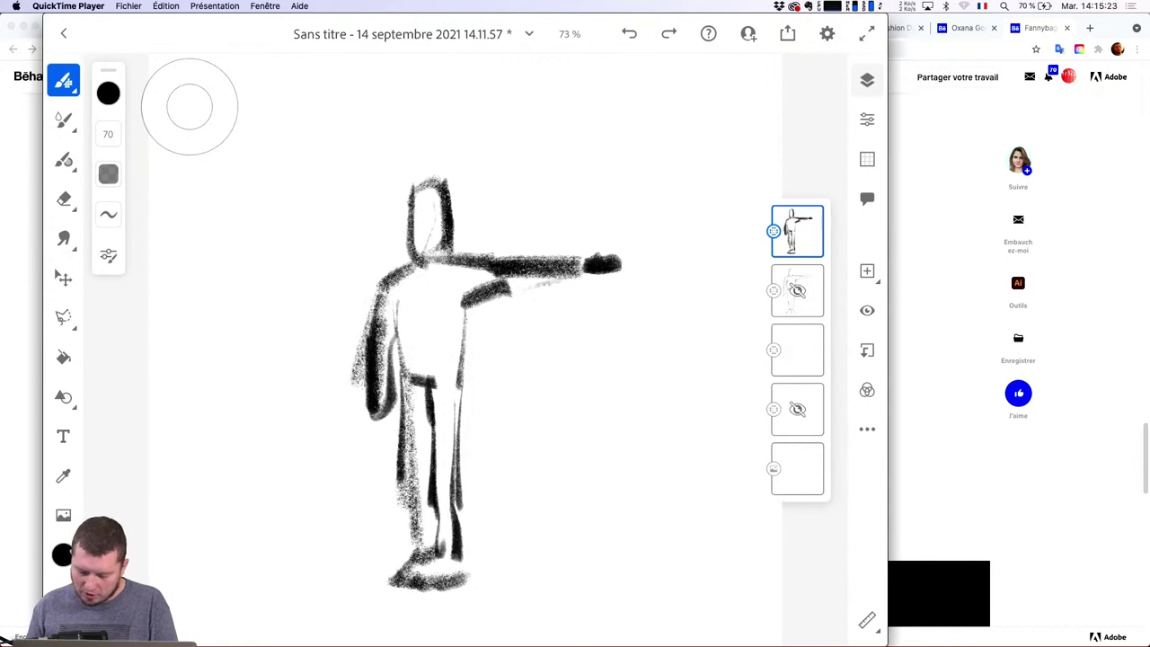
click(797, 350)
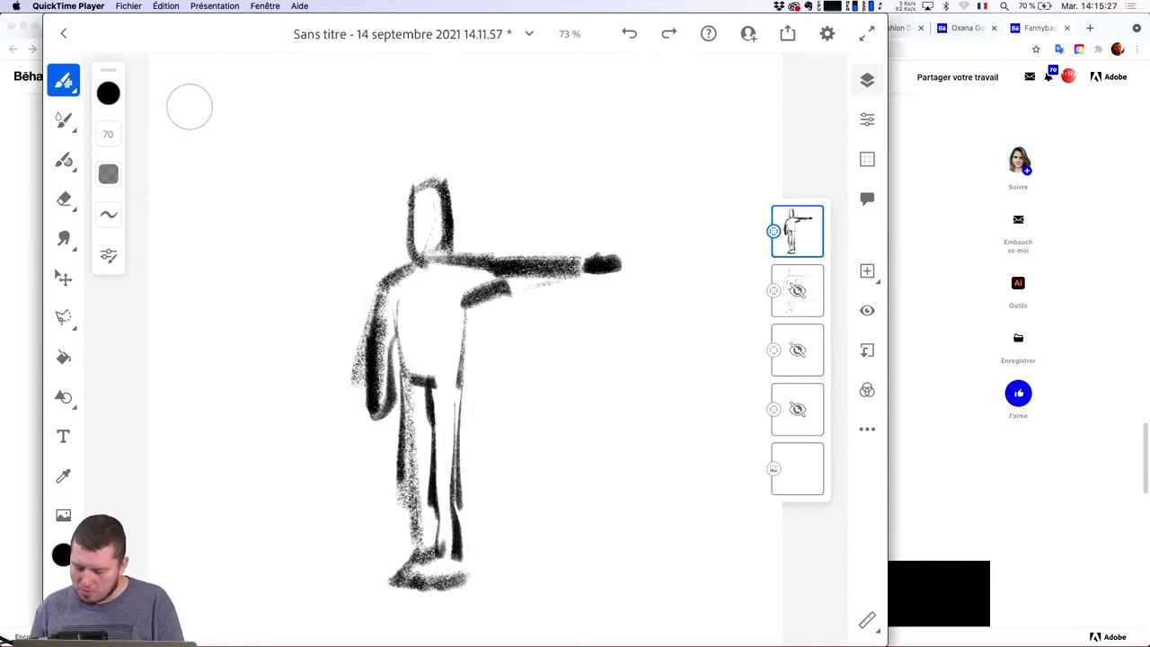
click(798, 231)
click(798, 290)
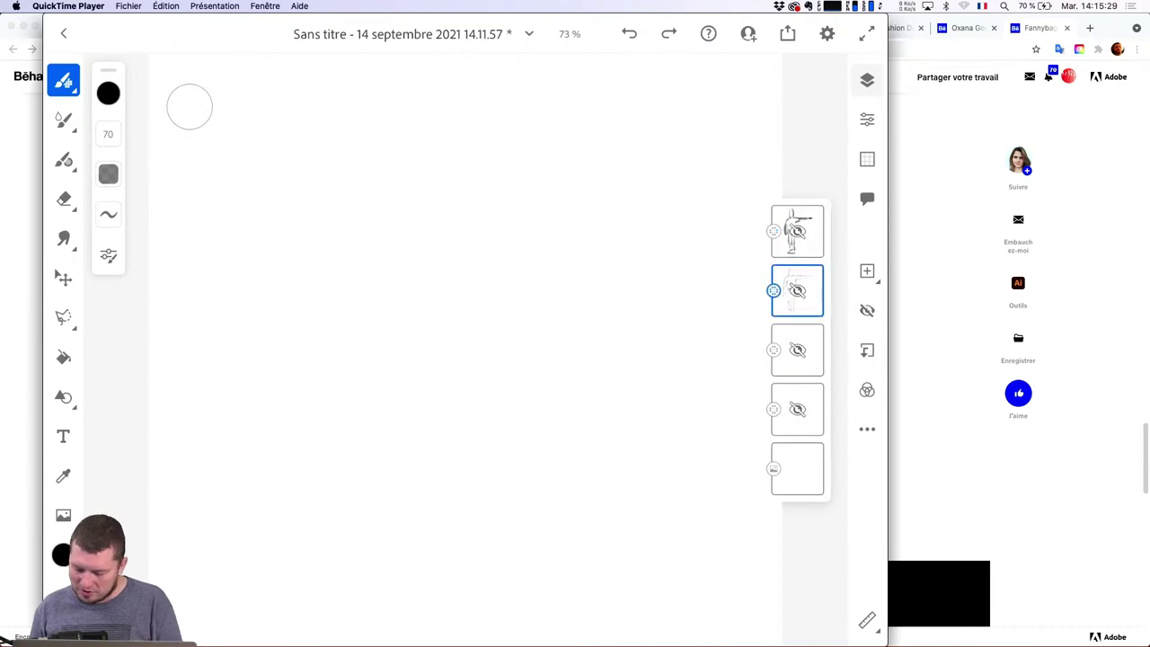
click(797, 289)
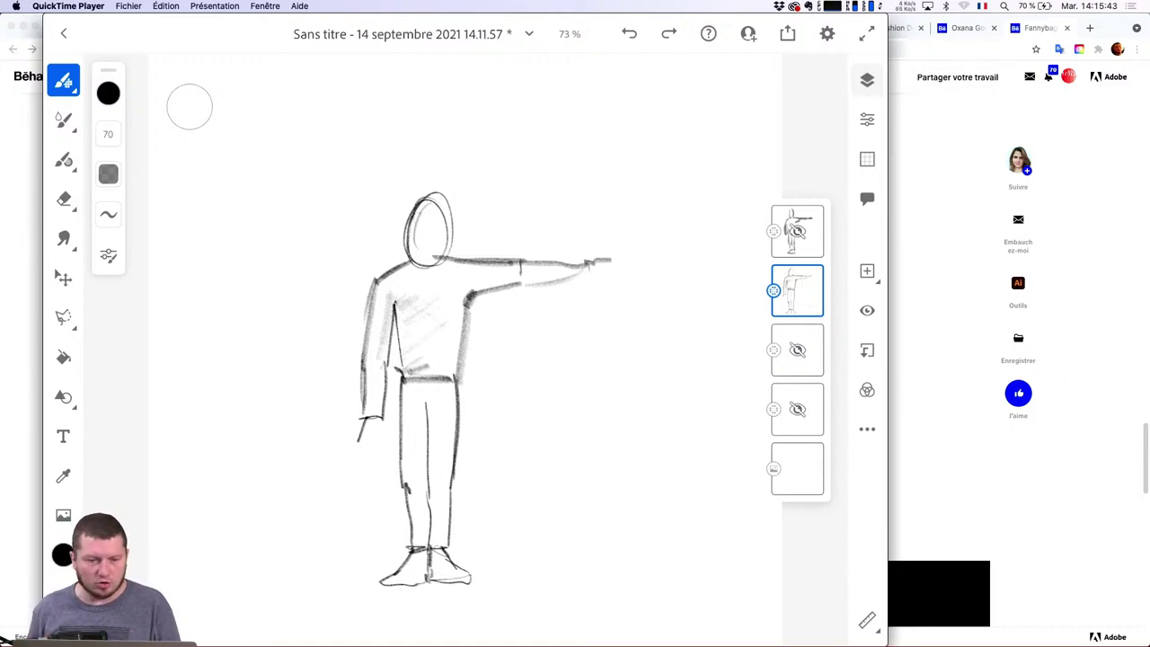
- Choose the Aquarelle Pinceau lavis souple aquarelle live brush
click(63, 120)
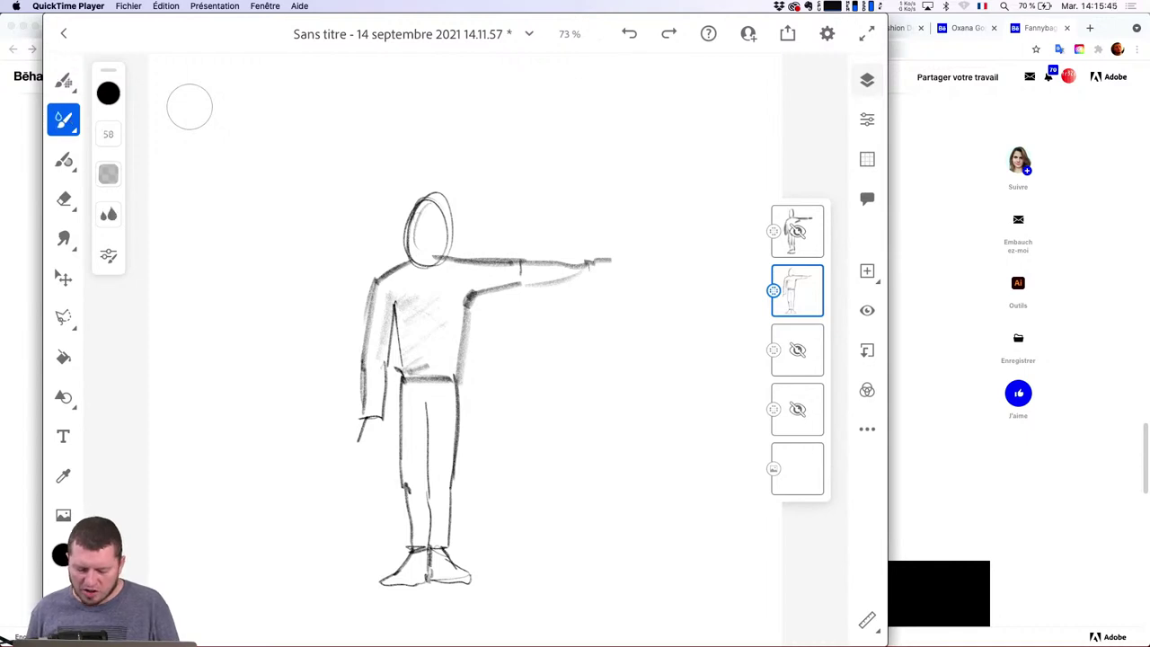
click(63, 120)
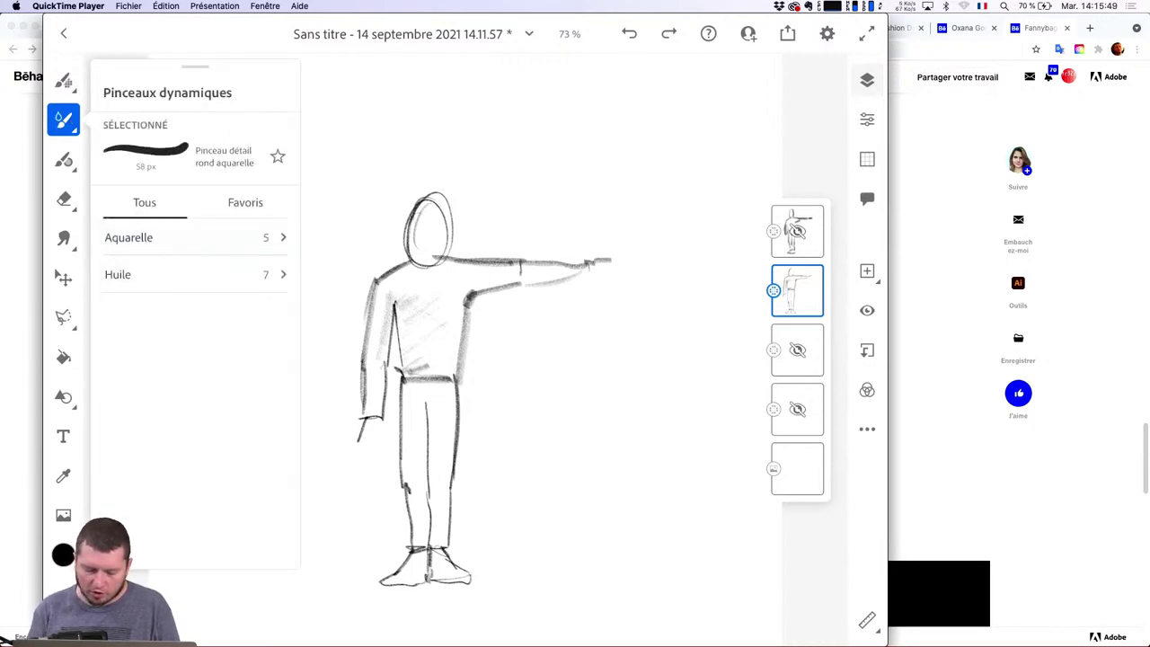
click(129, 237)
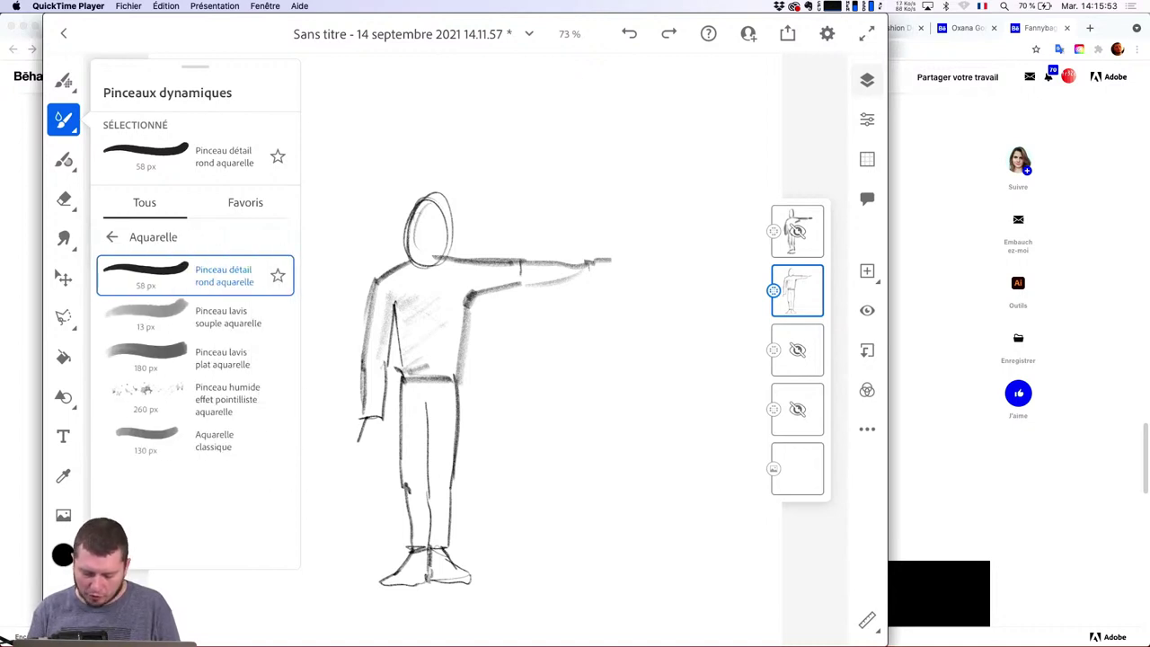
click(180, 316)
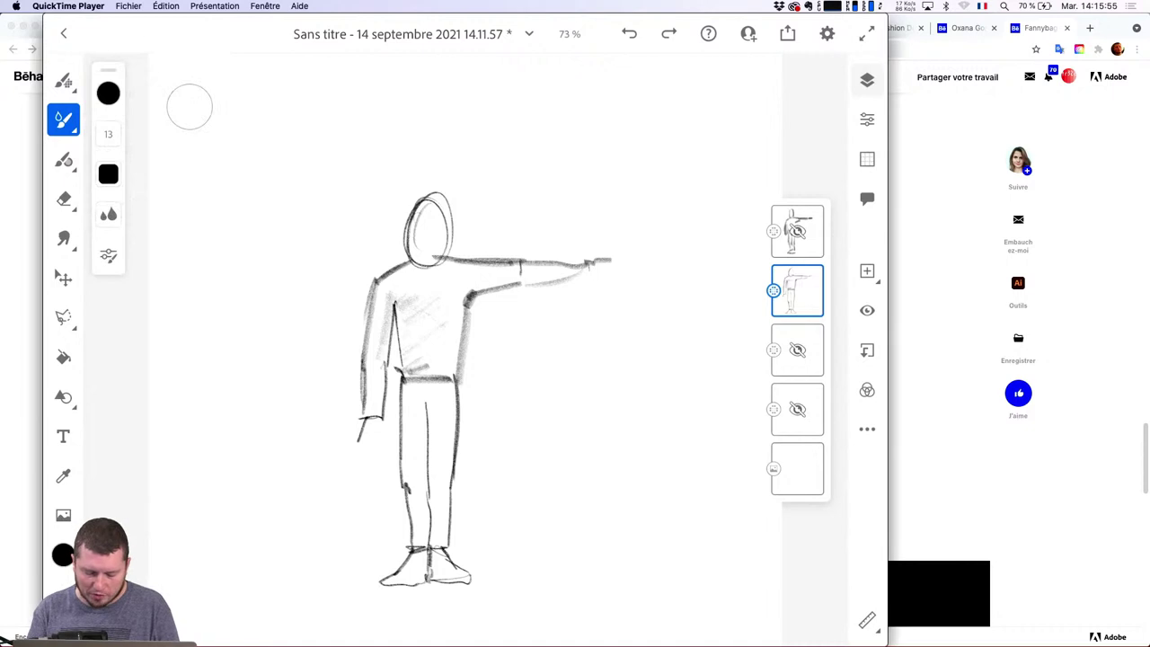
- Set the watercolour brush to size 48 with a light cyan colour
click(107, 256)
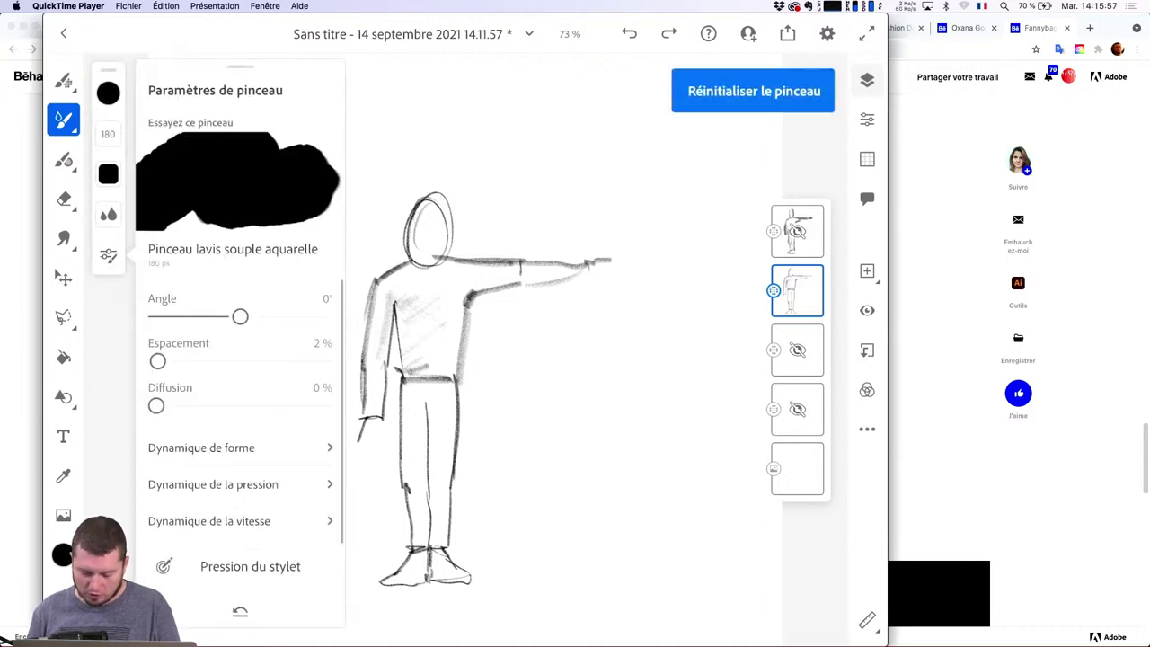
drag(107, 134, 108, 162)
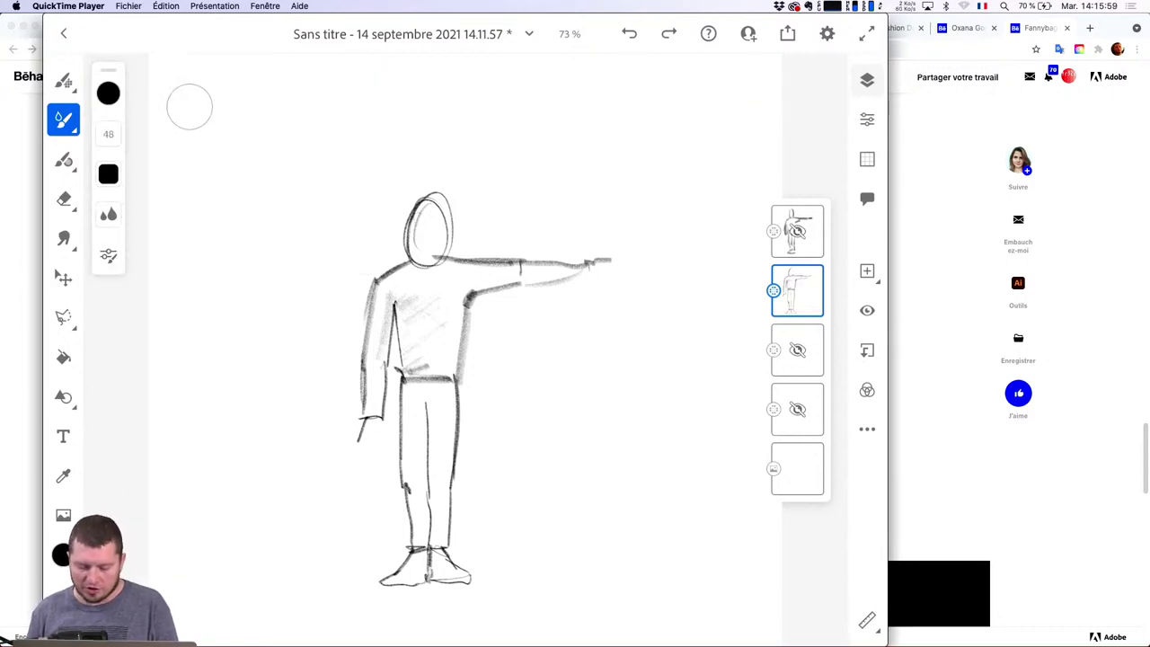
click(108, 93)
click(165, 244)
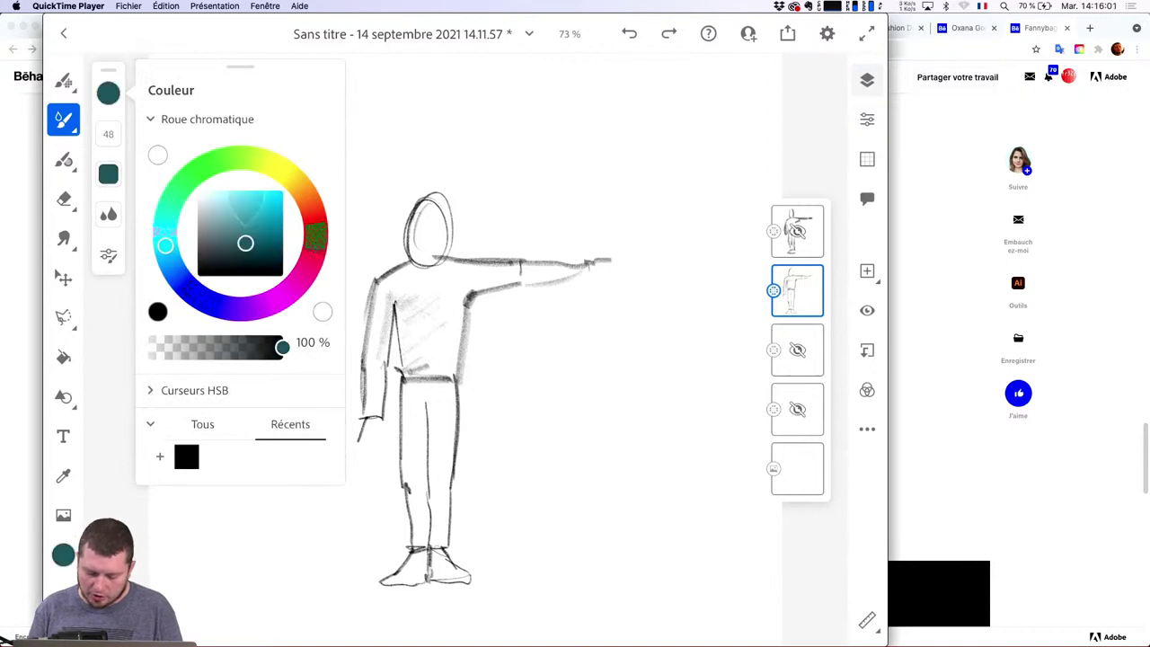
drag(245, 244, 249, 202)
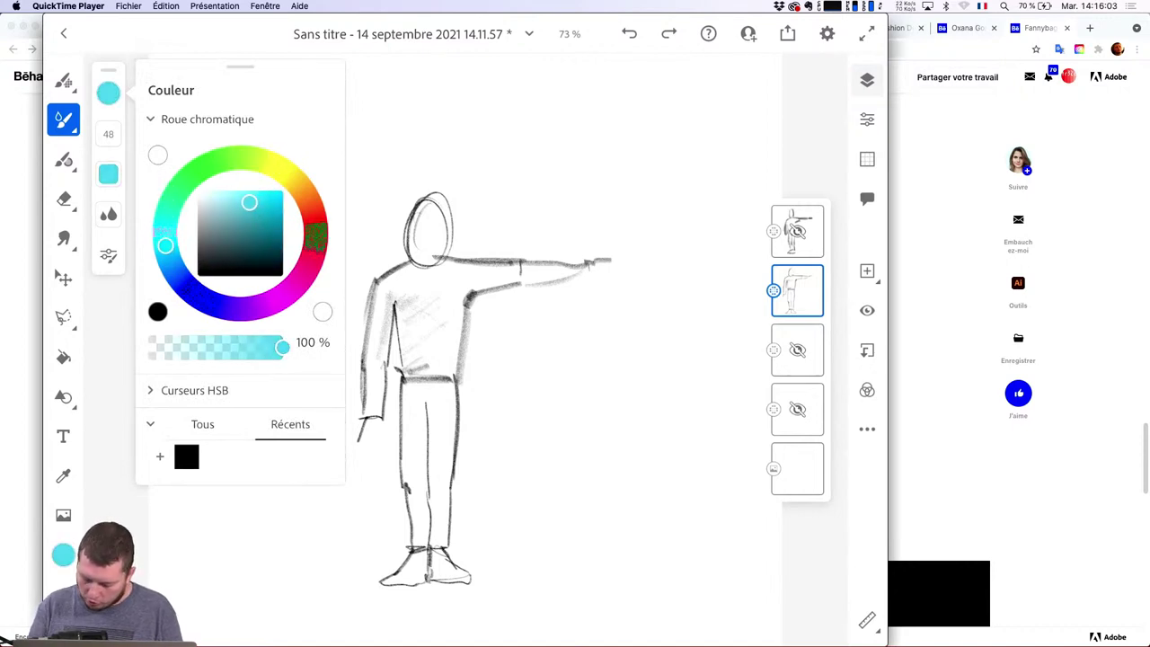
- Test cyan strokes on the left trouser leg, then undo them
drag(413, 382, 409, 526)
drag(418, 485, 418, 530)
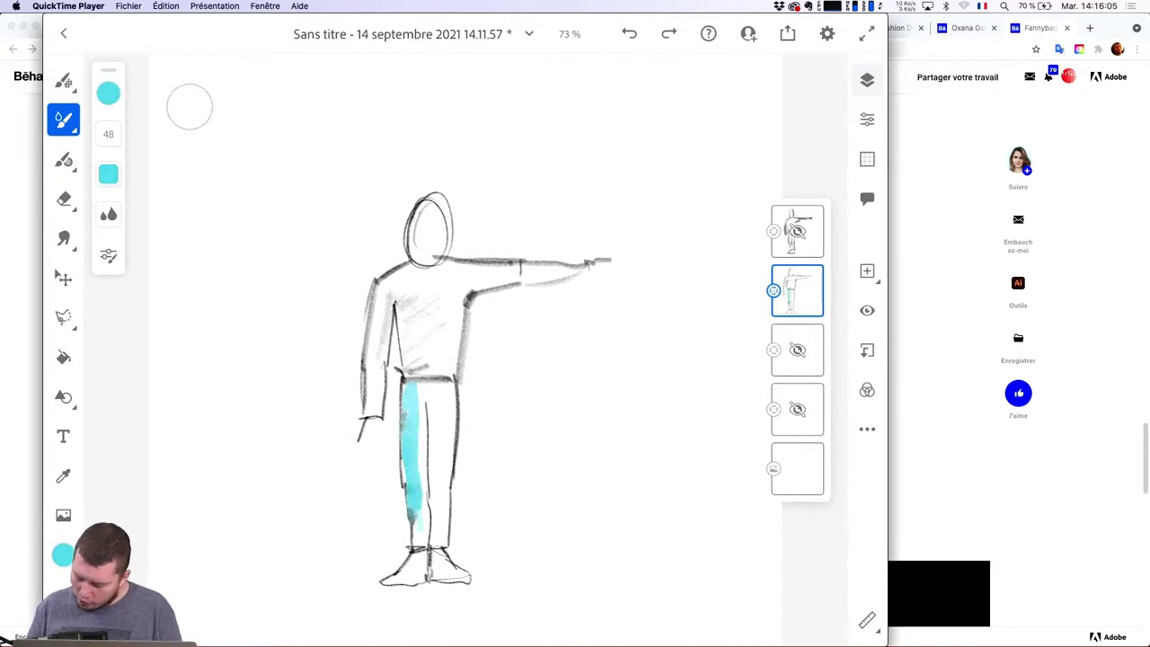
key(ctrl+z)
key(ctrl+z)
key(ctrl+z)
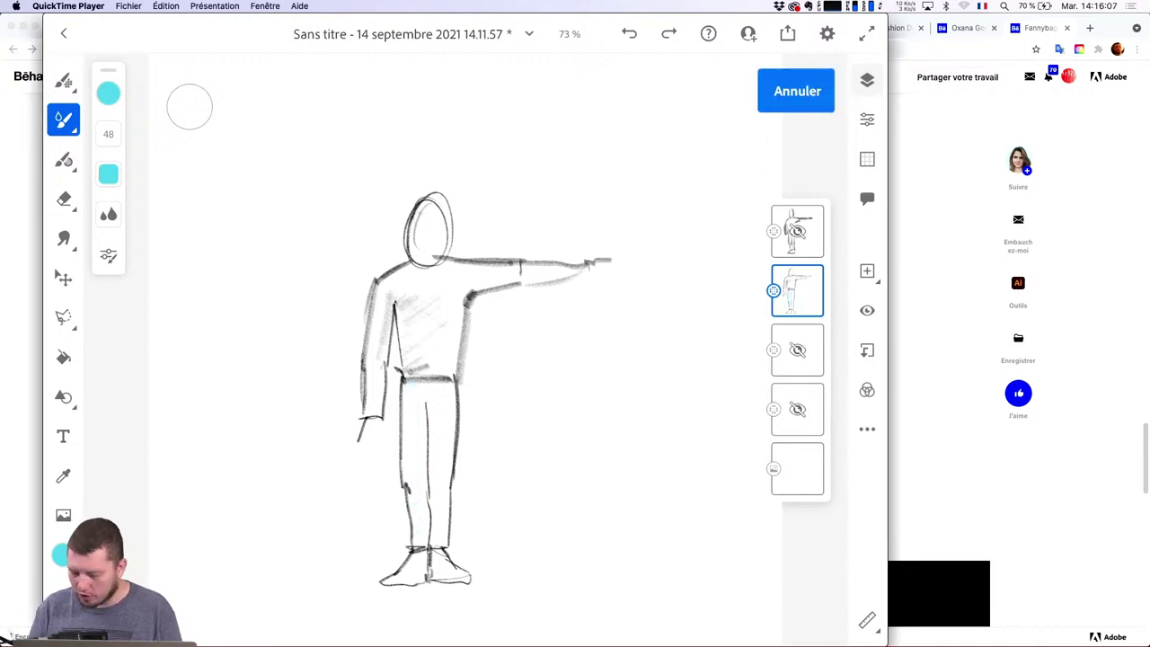
- On a new layer, paint light cyan watercolour down both trouser legs
click(867, 271)
drag(407, 382, 413, 535)
drag(436, 403, 436, 550)
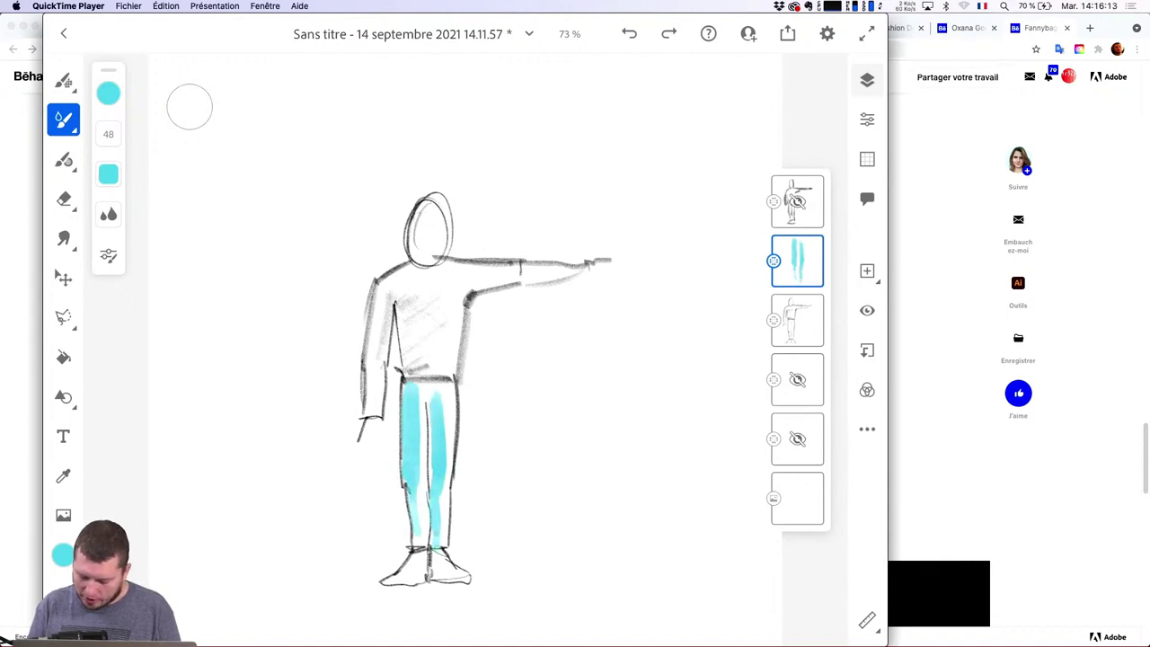
drag(432, 382, 423, 493)
- Blend the cyan trouser strokes into a smooth wash with Eau pure, then open the layer's properties
click(190, 107)
drag(425, 428, 423, 537)
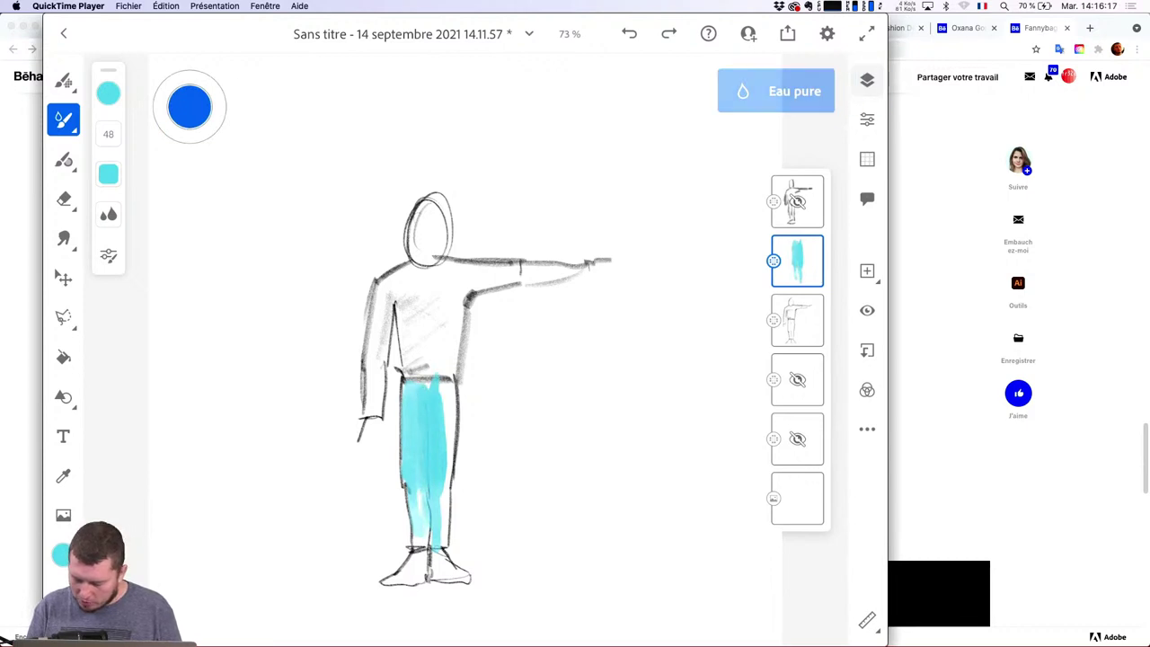
drag(446, 393, 452, 540)
drag(451, 449, 451, 541)
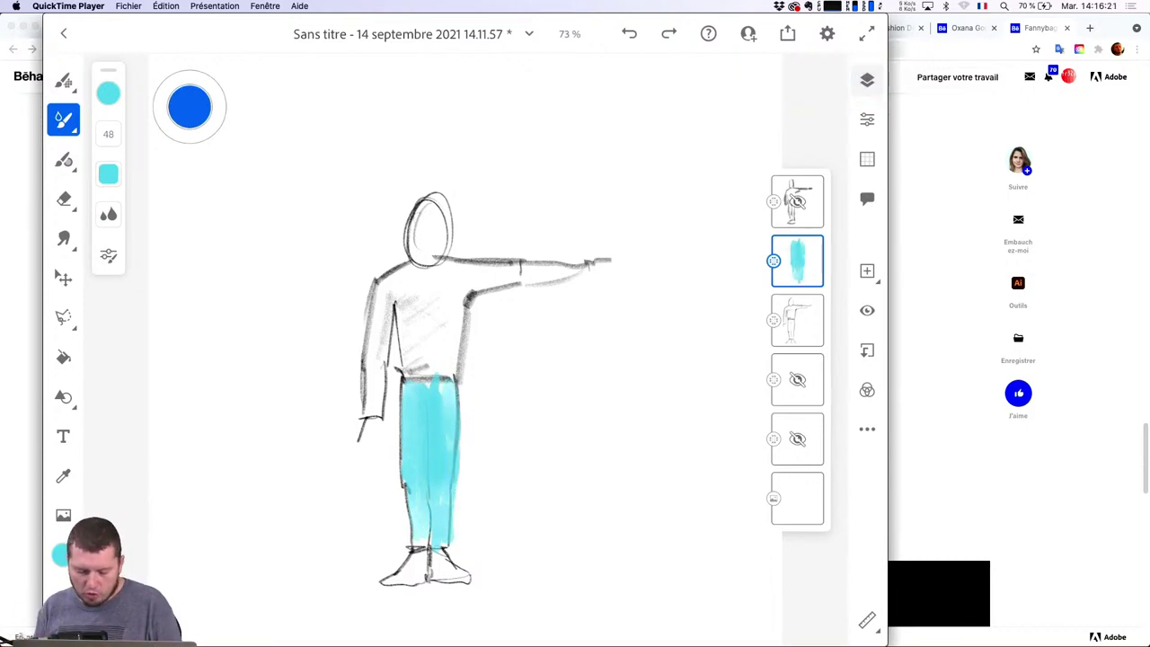
click(108, 214)
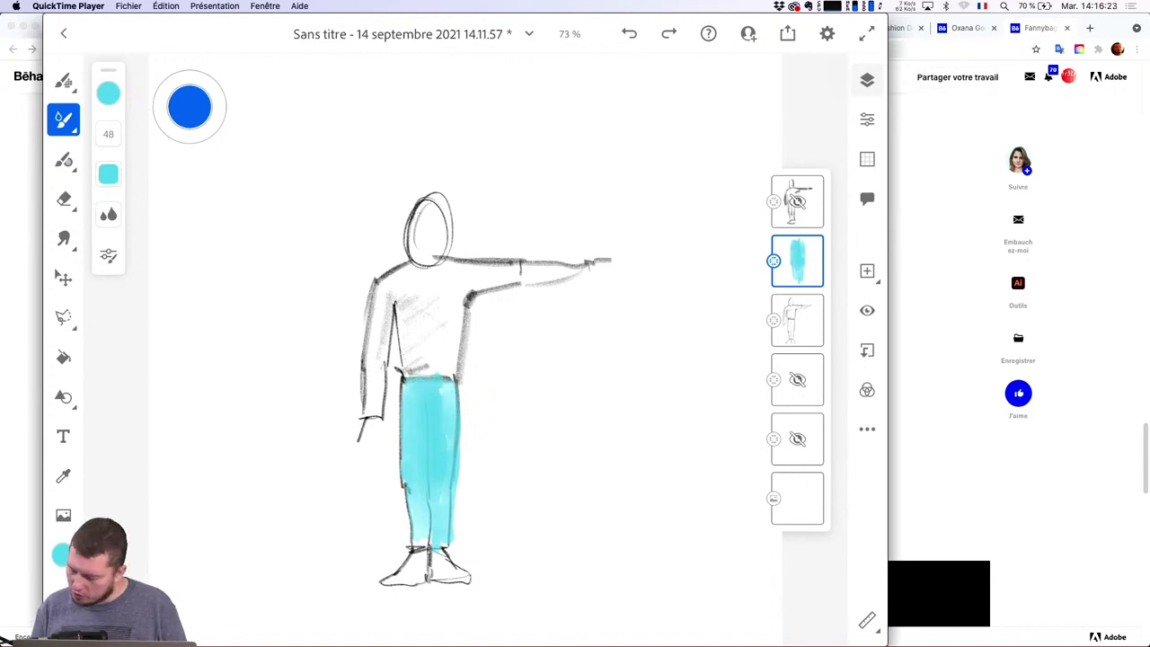
click(797, 261)
- Set the trouser layer's blend mode to Produit and darken the brush colour to teal
click(741, 192)
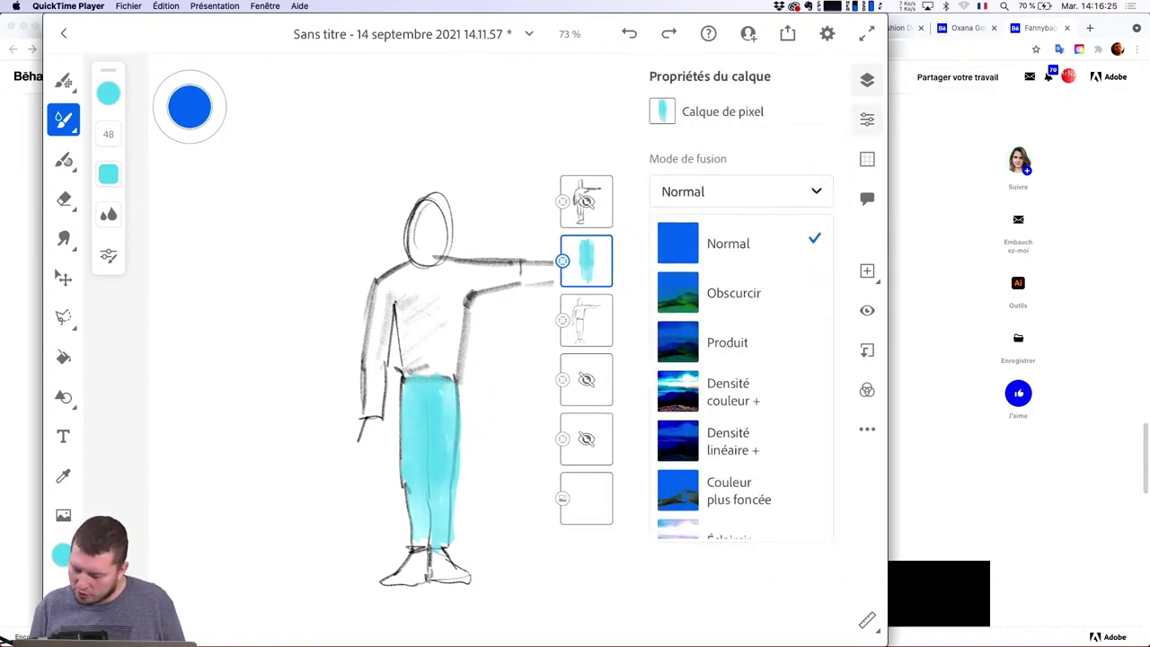
click(727, 342)
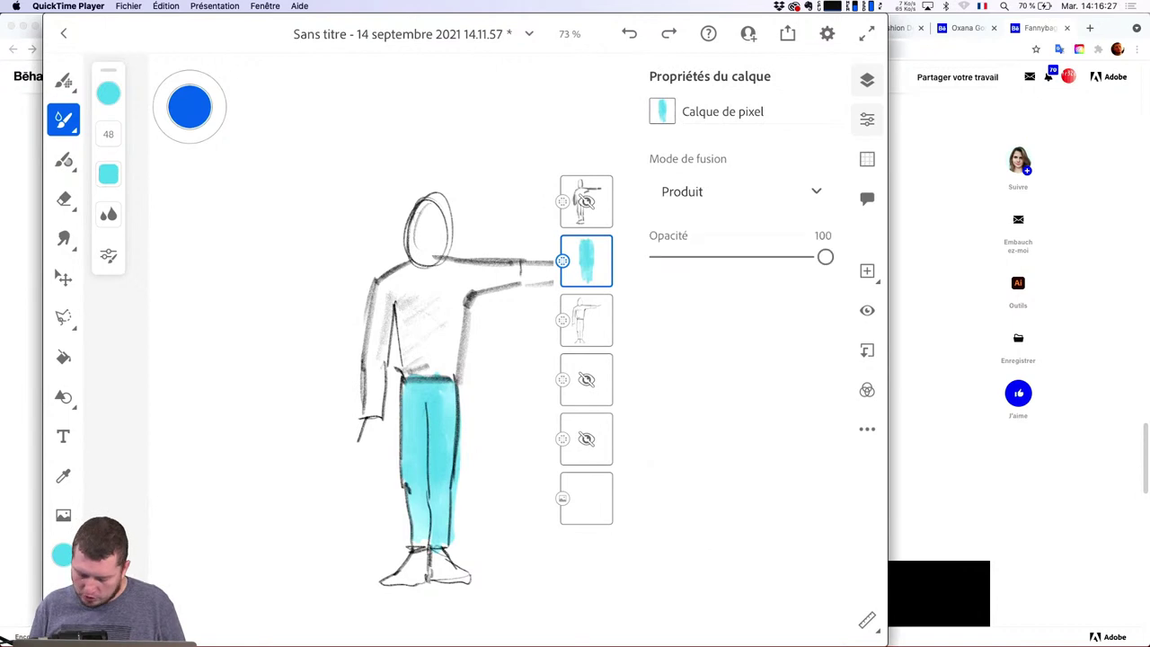
click(108, 174)
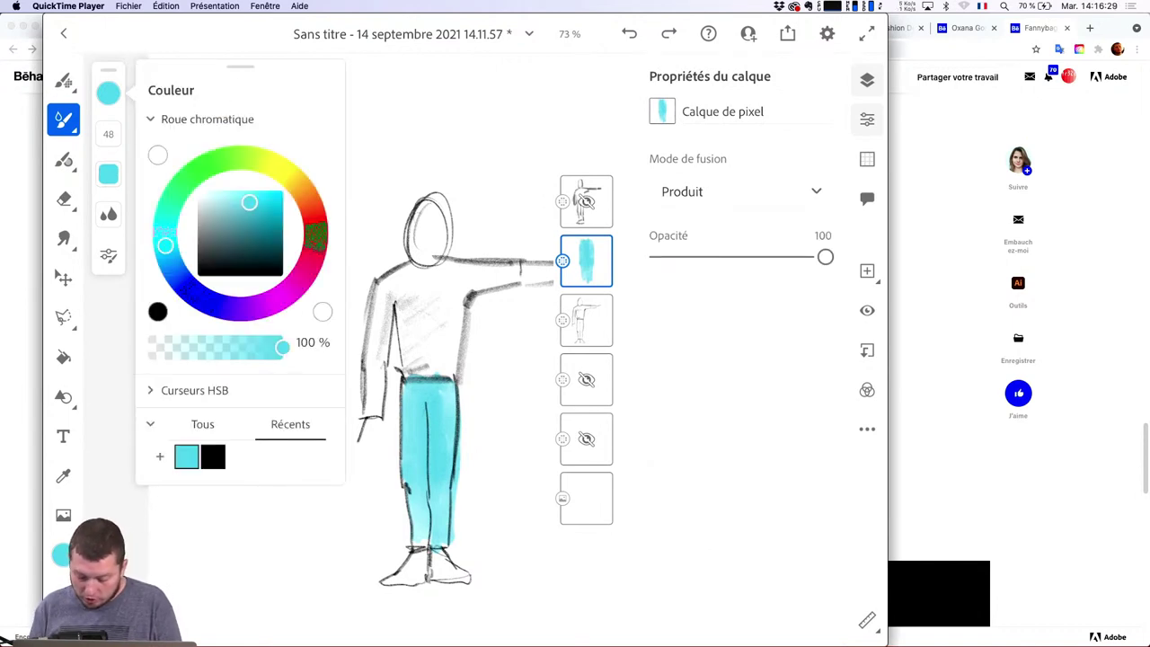
drag(249, 202, 257, 215)
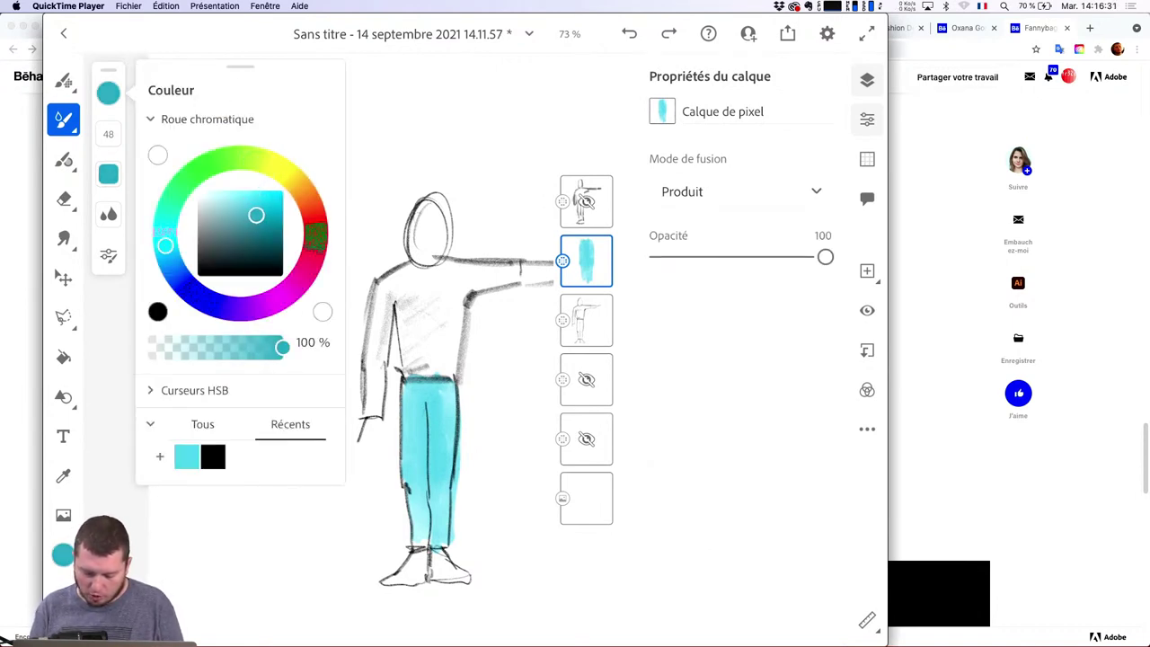
click(190, 106)
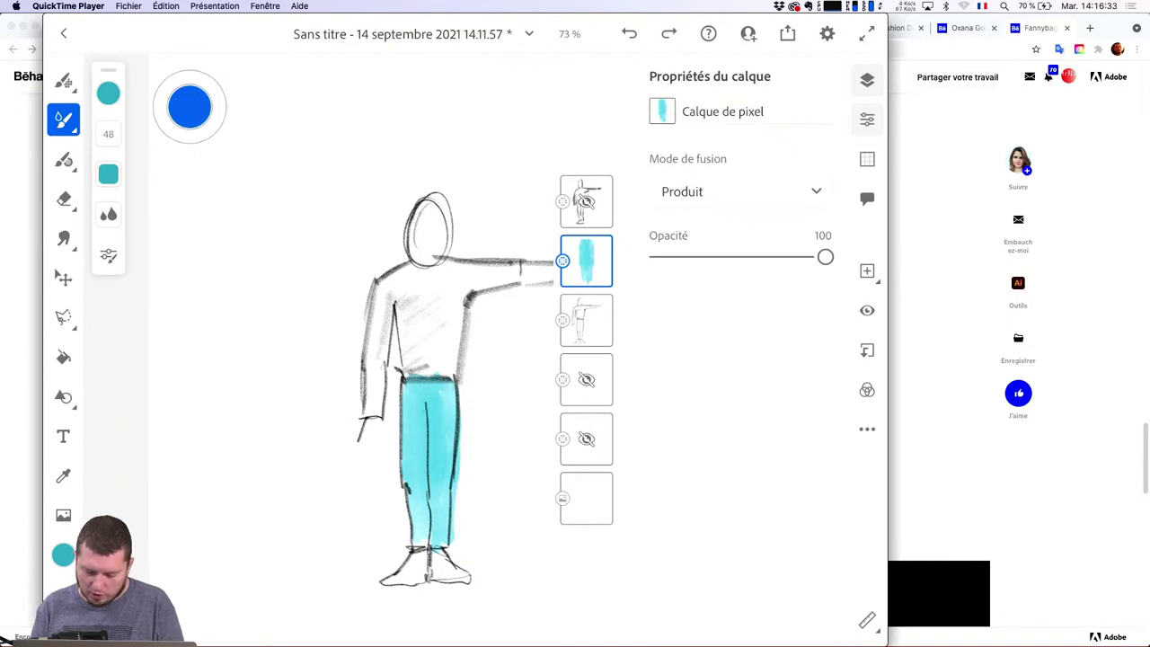
- With a smaller brush, darken the left trouser edge and paint teal stripes across the shirt and sleeve
drag(108, 134, 147, 195)
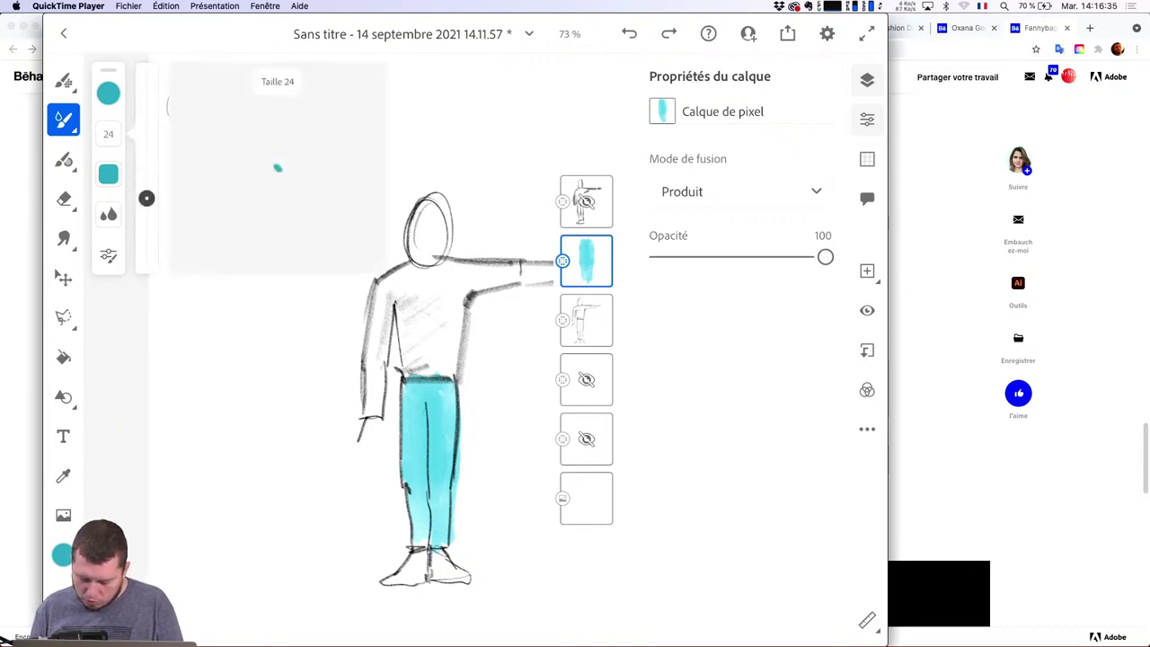
mouse_move(407, 381)
mouse_down()
mouse_move(405, 442)
mouse_move(430, 462)
mouse_up()
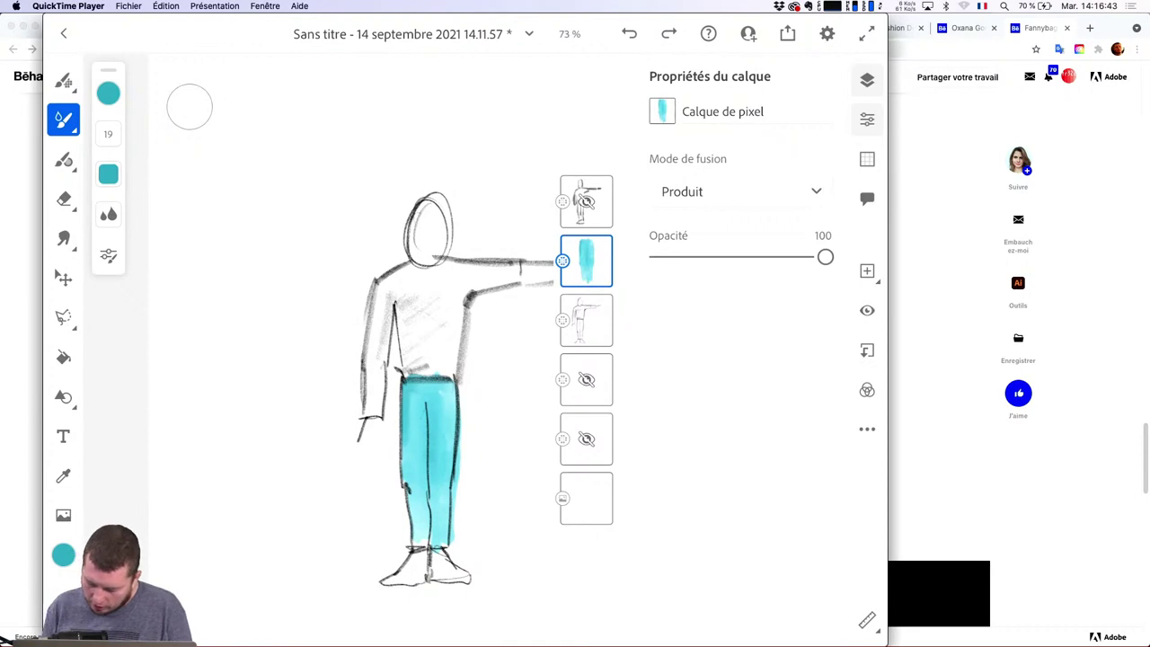
mouse_move(404, 355)
mouse_down()
mouse_move(461, 356)
mouse_move(419, 342)
mouse_move(462, 342)
mouse_up()
key(ctrl+z)
mouse_move(397, 326)
mouse_down()
mouse_move(460, 326)
mouse_move(459, 312)
mouse_up()
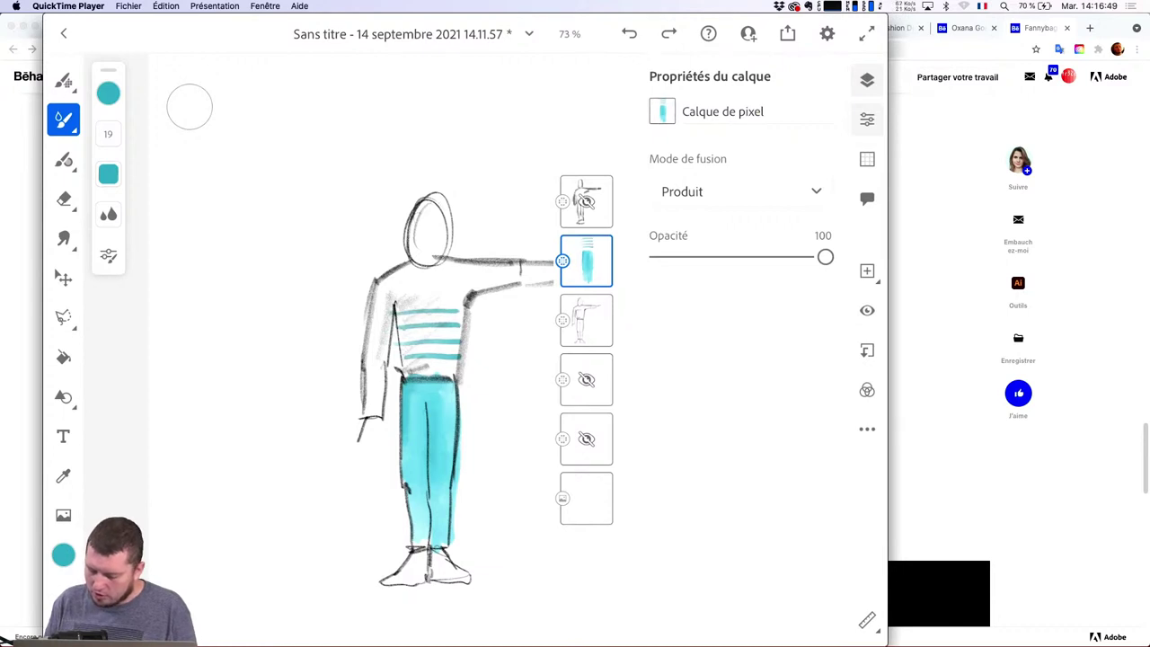
drag(394, 294, 504, 284)
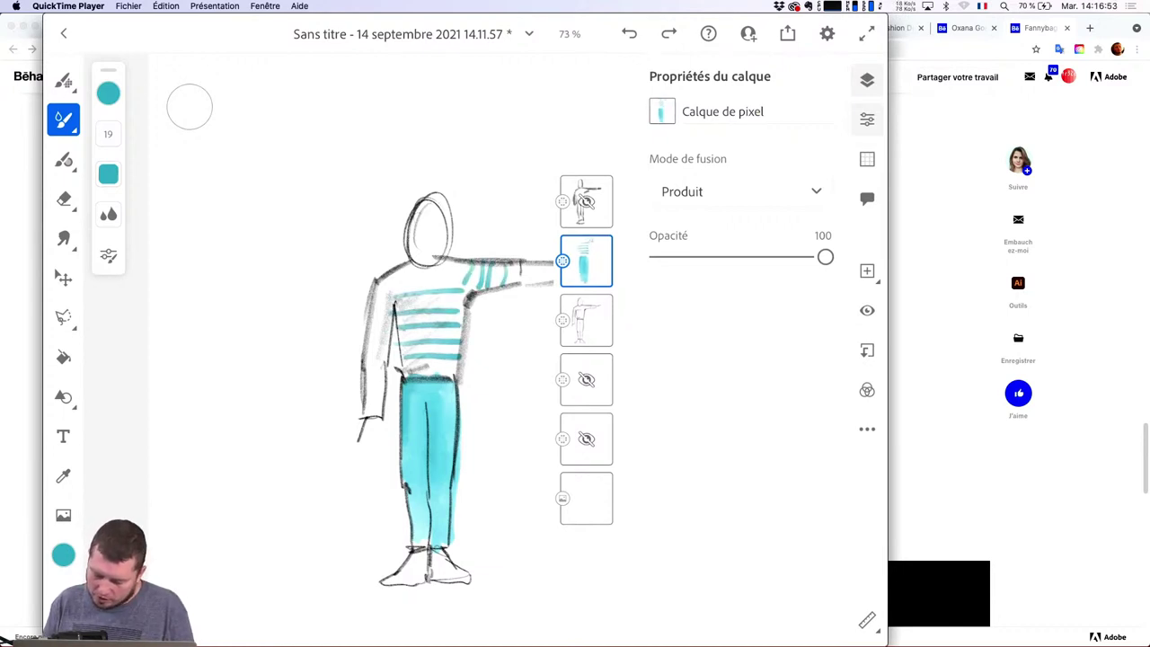
mouse_move(370, 296)
mouse_down()
mouse_move(401, 301)
mouse_move(396, 332)
mouse_up()
drag(365, 340, 394, 346)
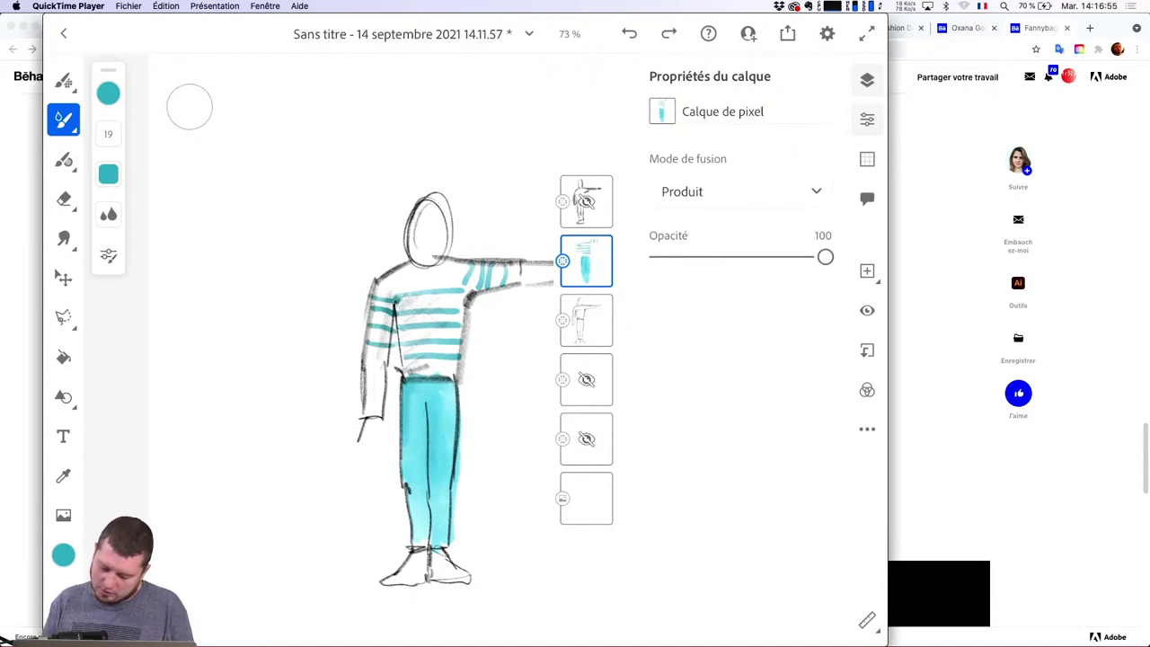
mouse_move(382, 295)
mouse_down()
mouse_move(400, 274)
mouse_move(464, 266)
mouse_move(420, 277)
mouse_up()
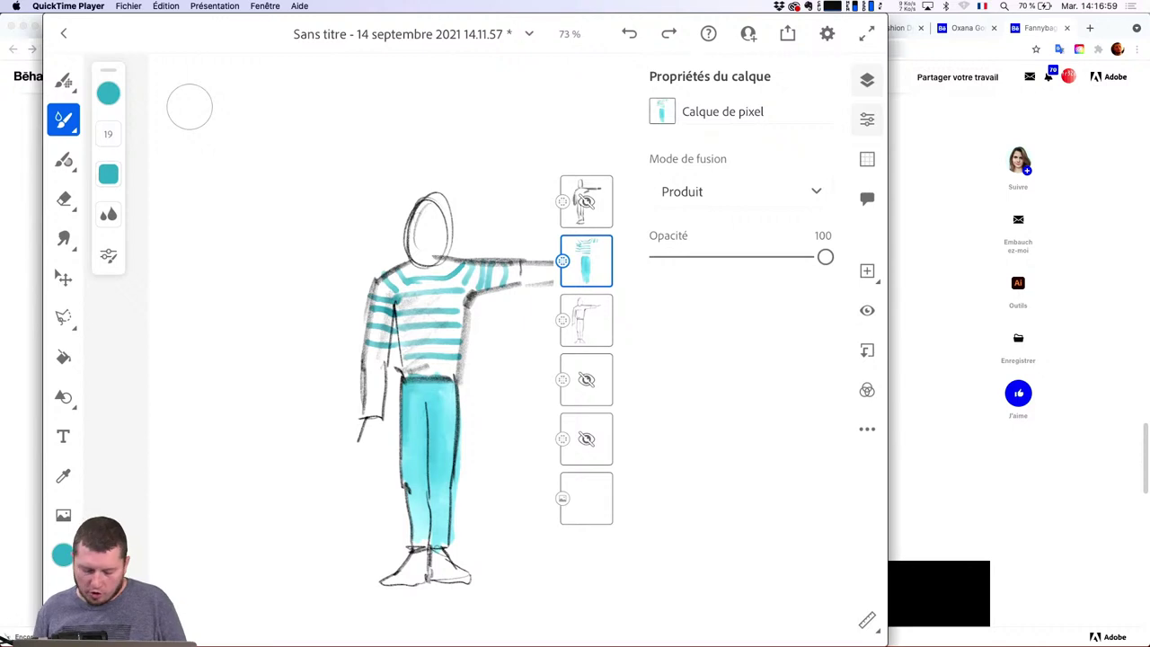
- Check the colour picker and dynamic brushes, then bring the Behance project page forward
click(108, 92)
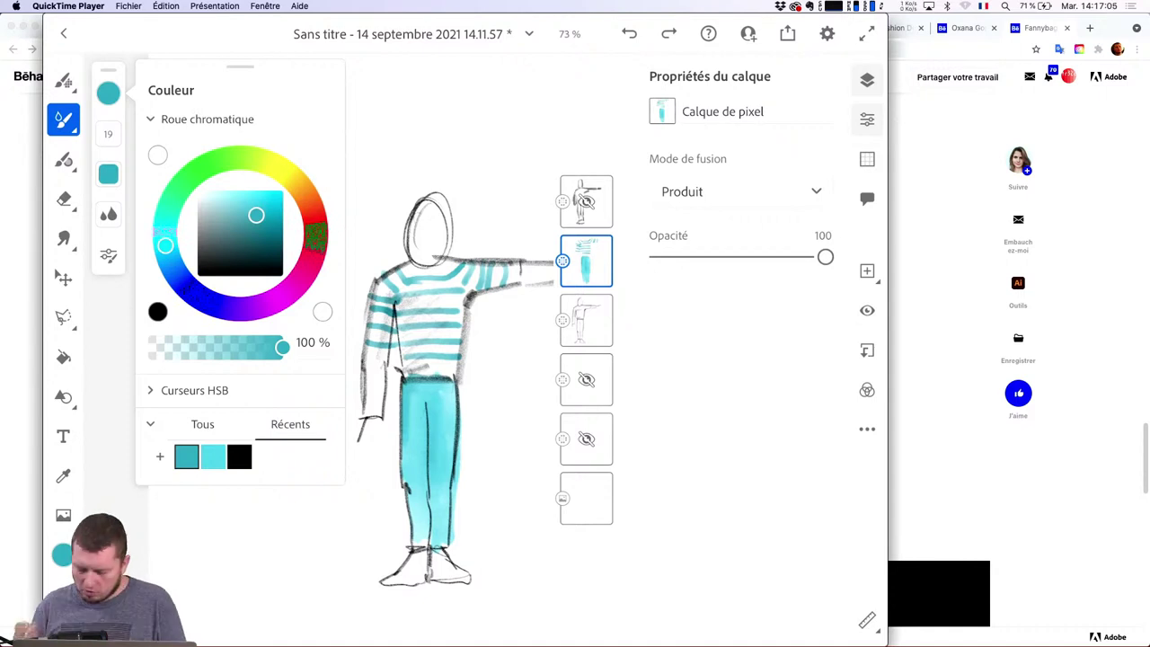
click(63, 119)
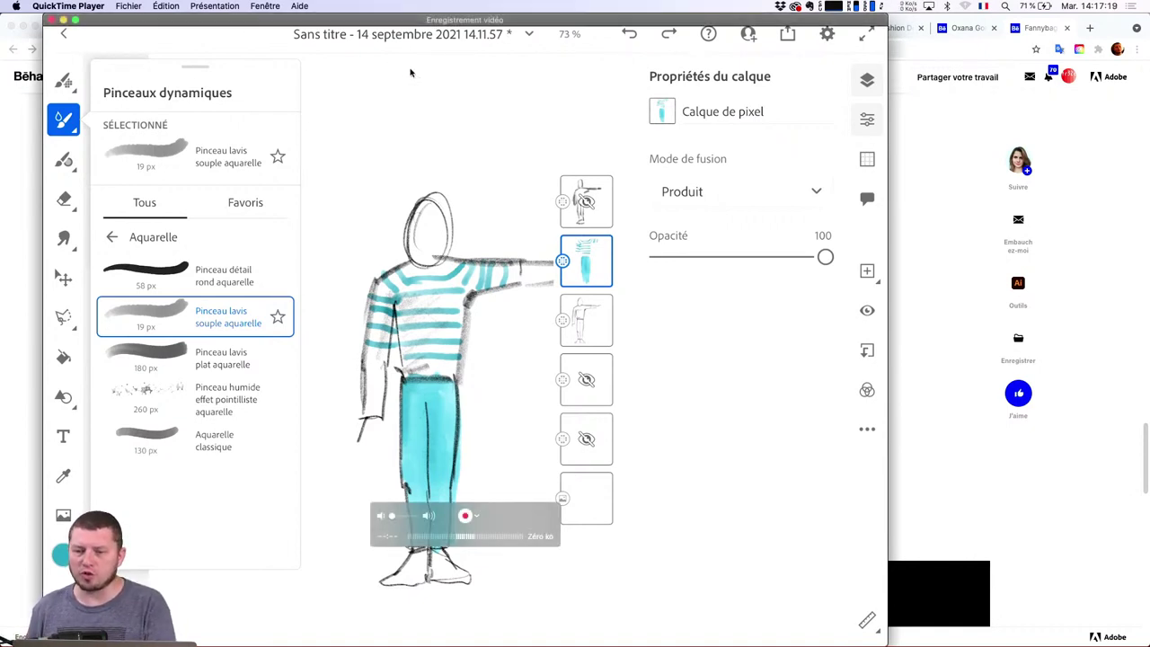
click(949, 213)
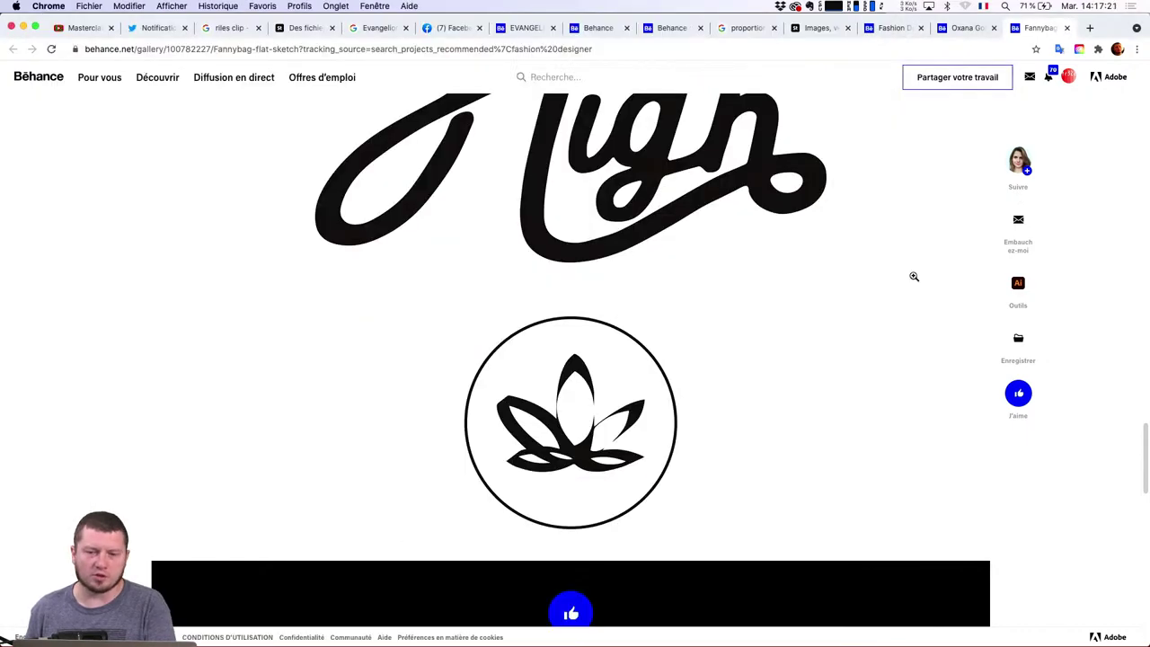
- Scroll the Behance page to the fanny-bag flat sketch, then return to Fresco with Chrome hidden
scroll(914, 276, down, 10)
scroll(914, 276, down, 5)
scroll(914, 276, down, 1)
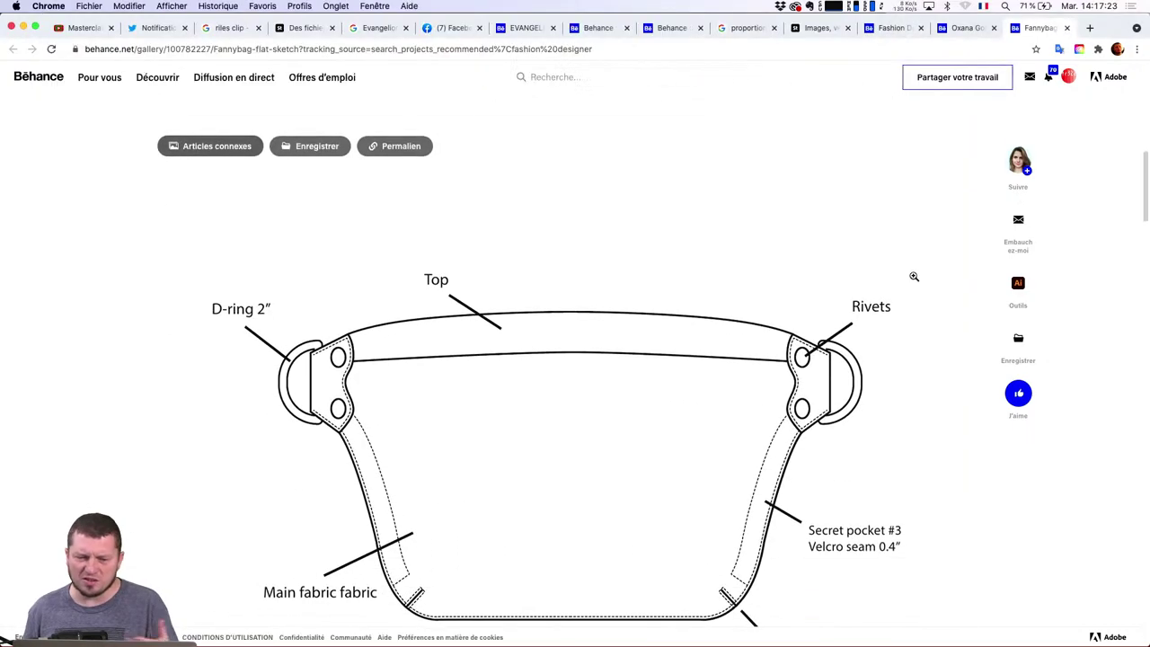
key(super+Tab)
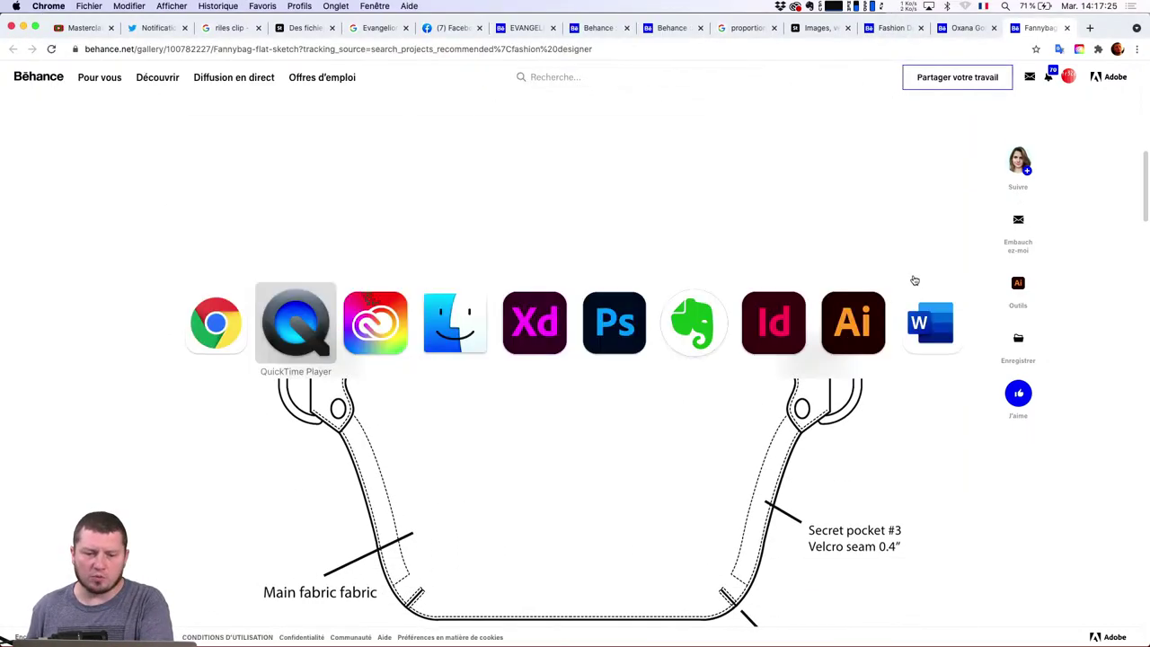
key(super+alt+h)
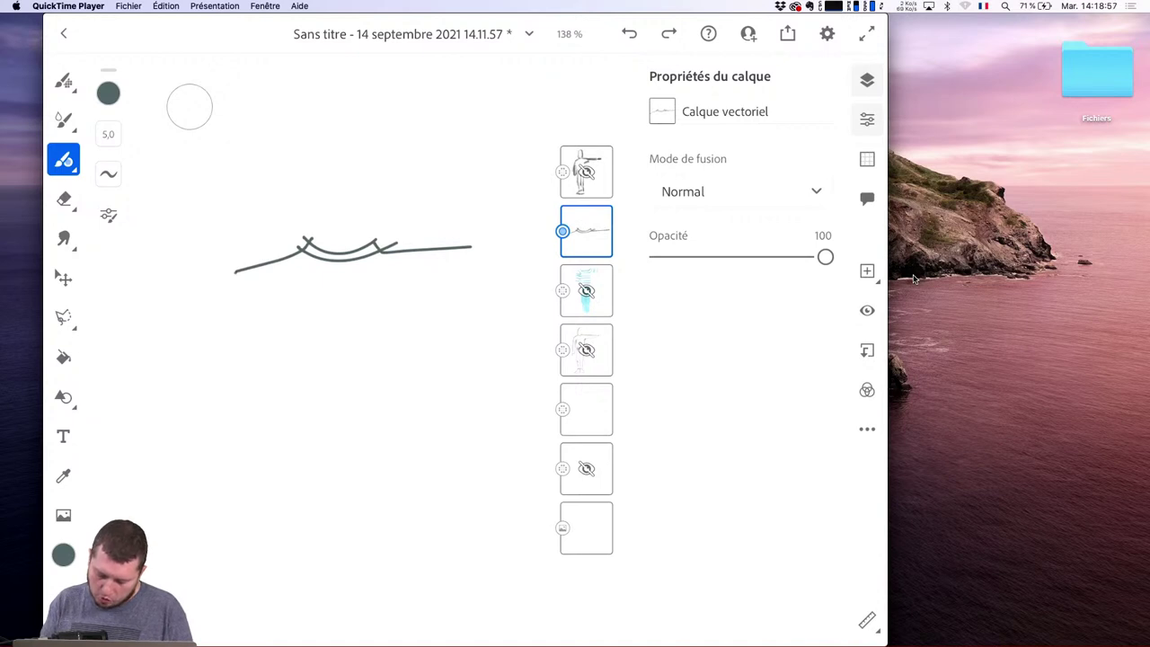
- Extend the vector outline stroke down the t-shirt's left sleeve and side
mouse_move(228, 356)
mouse_down()
mouse_move(275, 370)
mouse_move(281, 325)
mouse_move(291, 450)
mouse_up()
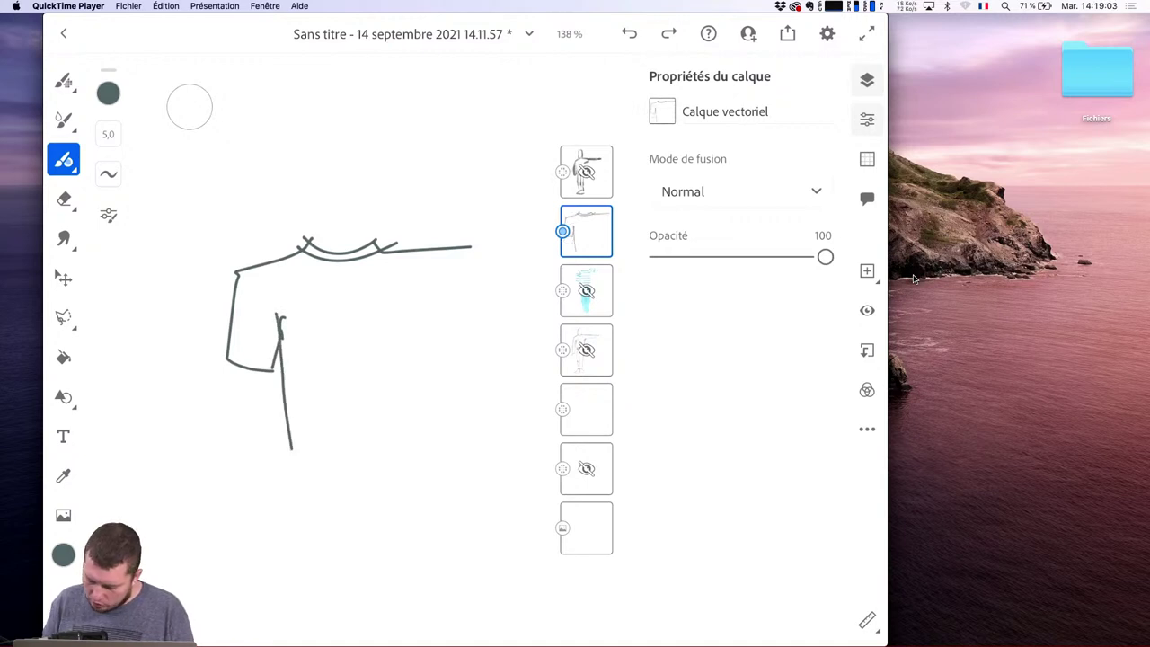
scroll(288, 364, up, 5)
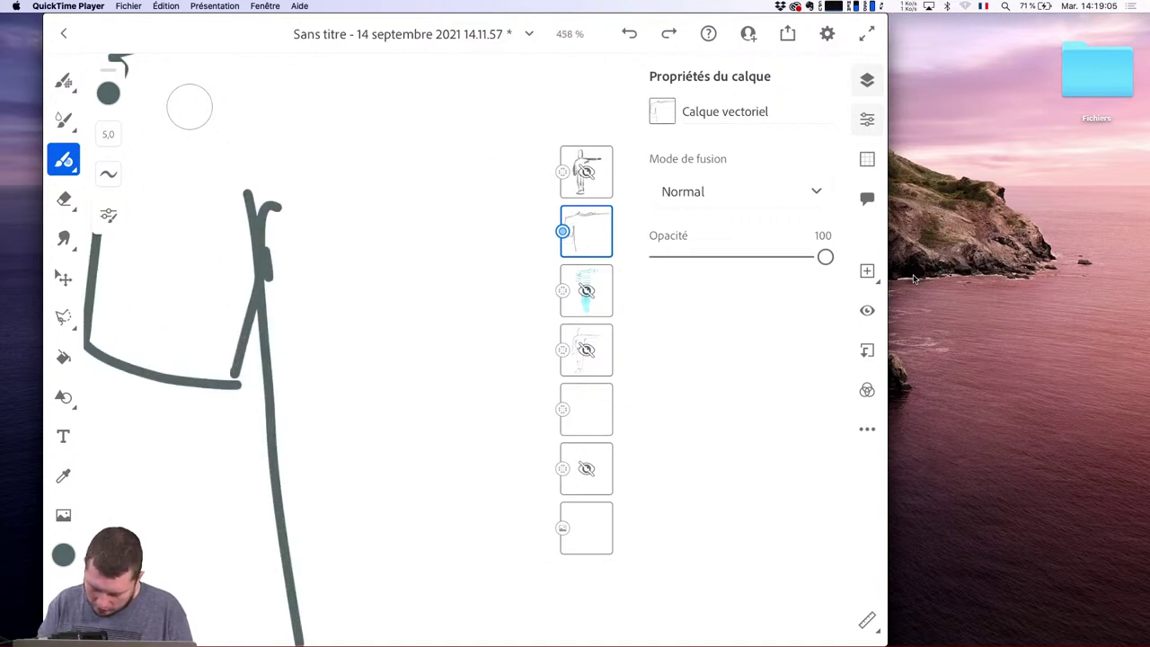
scroll(207, 359, down, 3)
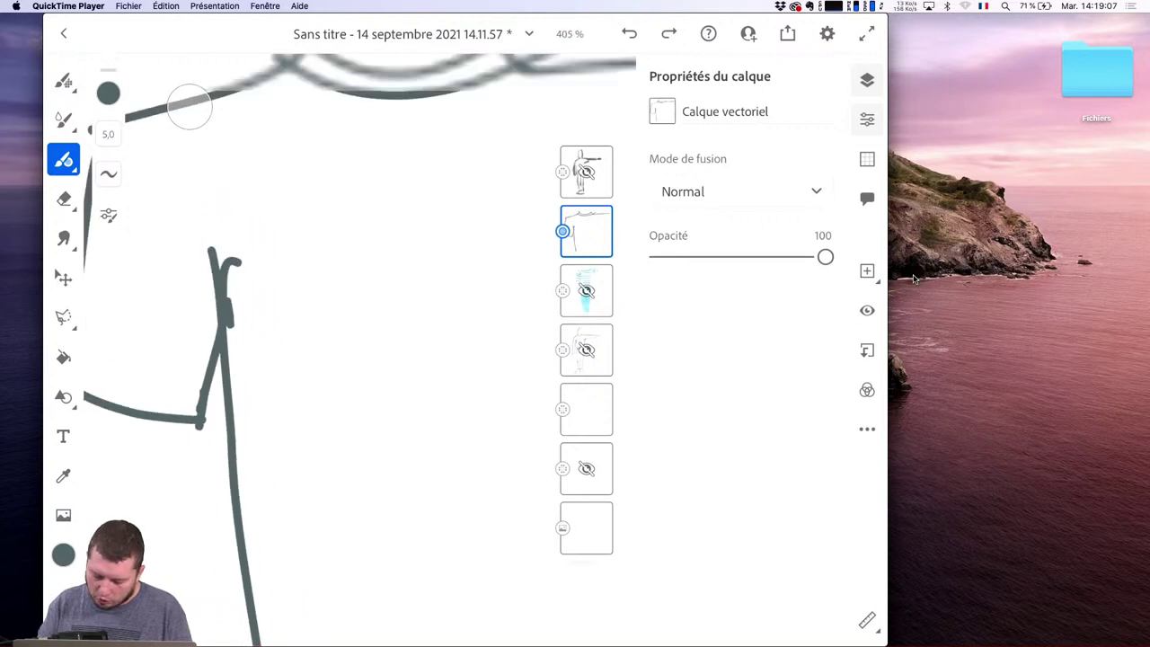
scroll(207, 359, down, 2)
- Draw the short drop at the right shoulder, undoing a stray line under the left sleeve
drag(333, 245, 335, 284)
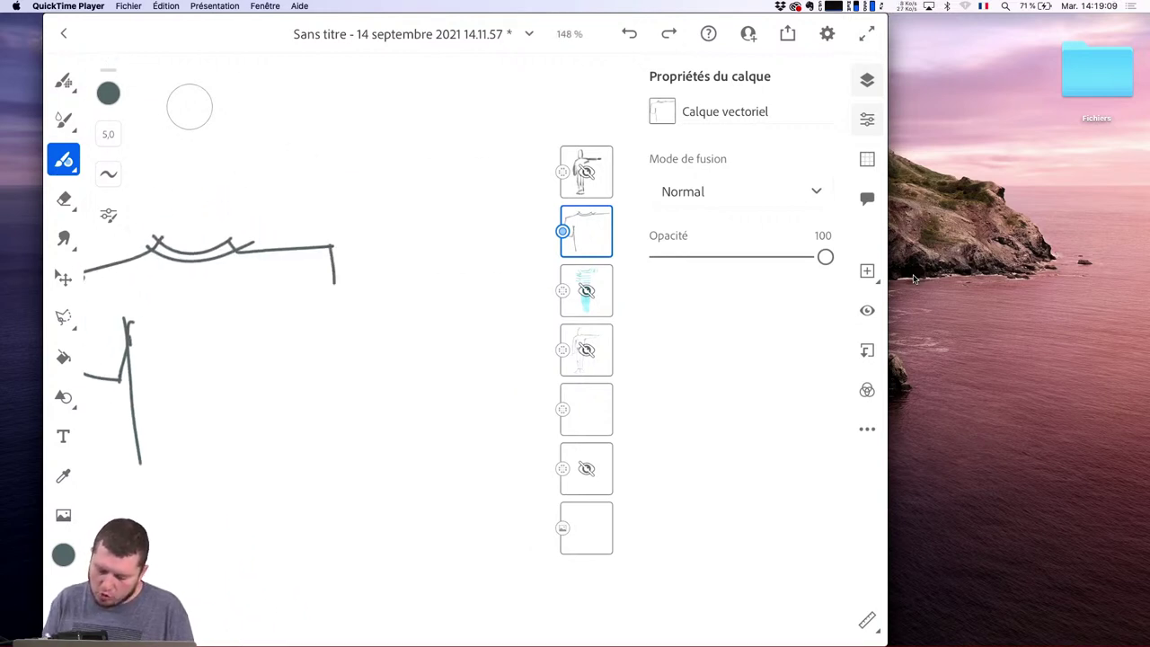
scroll(287, 347, left, 4)
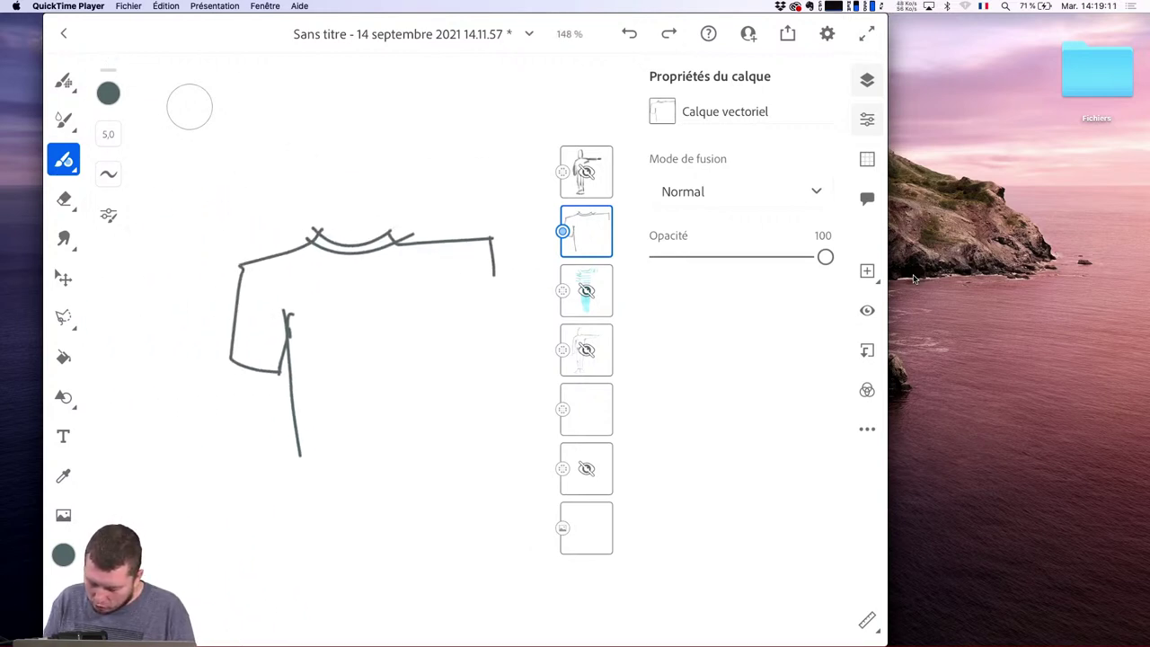
mouse_move(228, 347)
mouse_down()
mouse_move(288, 367)
mouse_move(238, 351)
mouse_up()
key(ctrl+z)
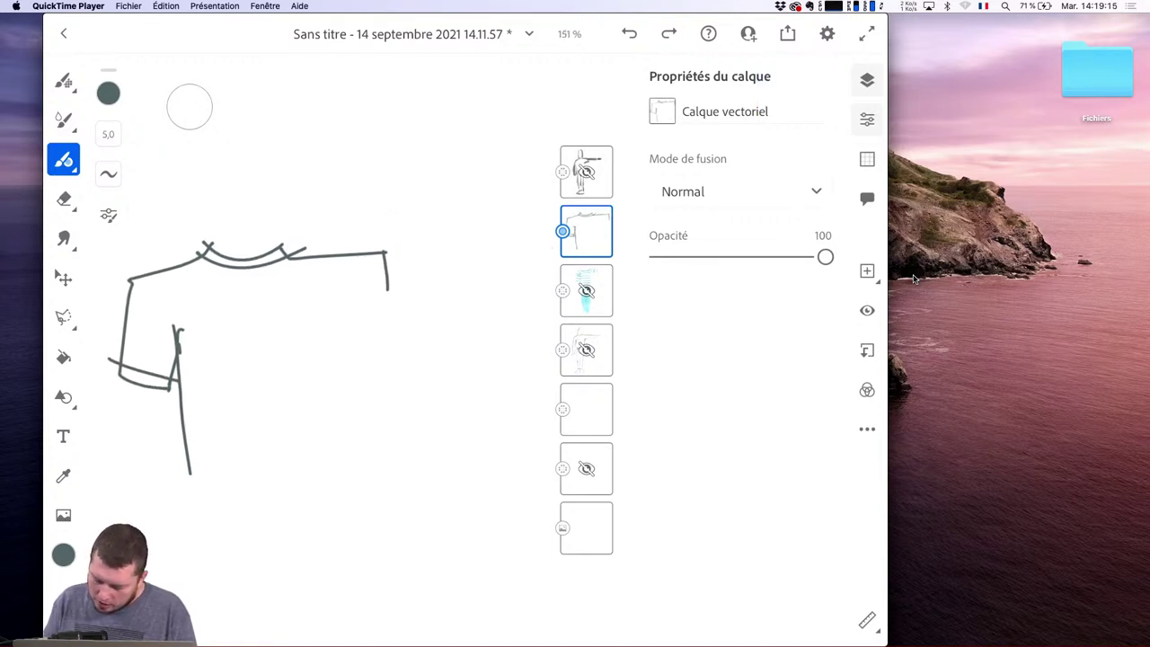
scroll(302, 351, right, 3)
- Draw the t-shirt's right side, the right sleeve's lower edge and a second cuff line
mouse_move(340, 307)
mouse_down()
mouse_move(326, 322)
mouse_move(303, 468)
mouse_up()
drag(340, 307, 388, 295)
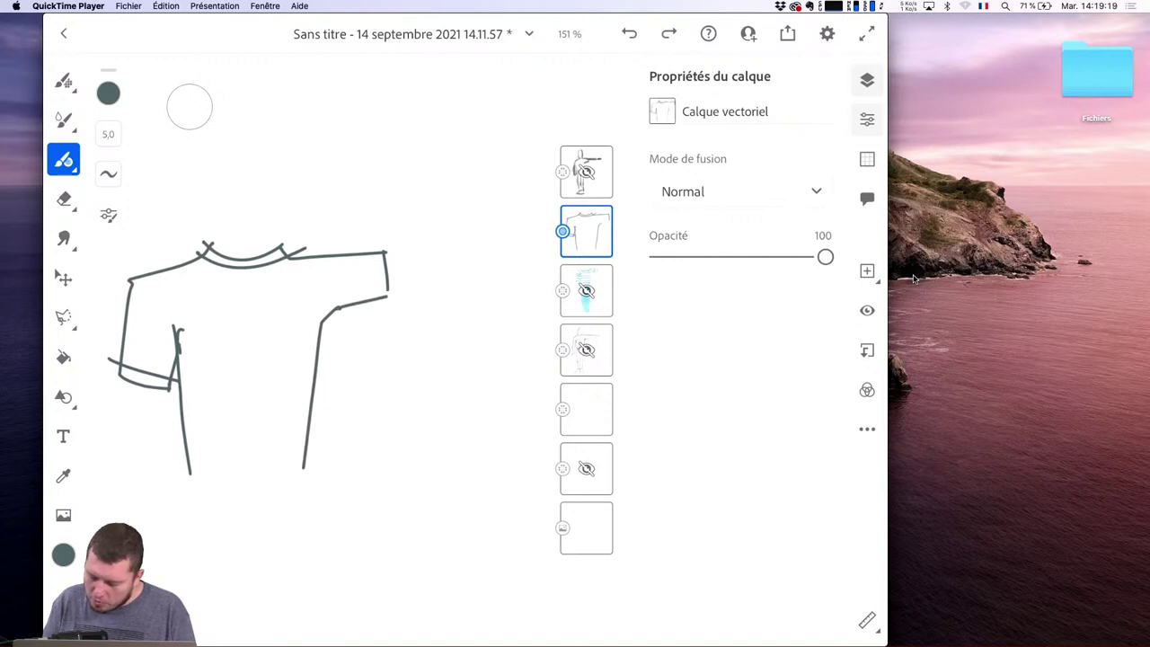
drag(375, 249, 383, 296)
scroll(412, 260, up, 3)
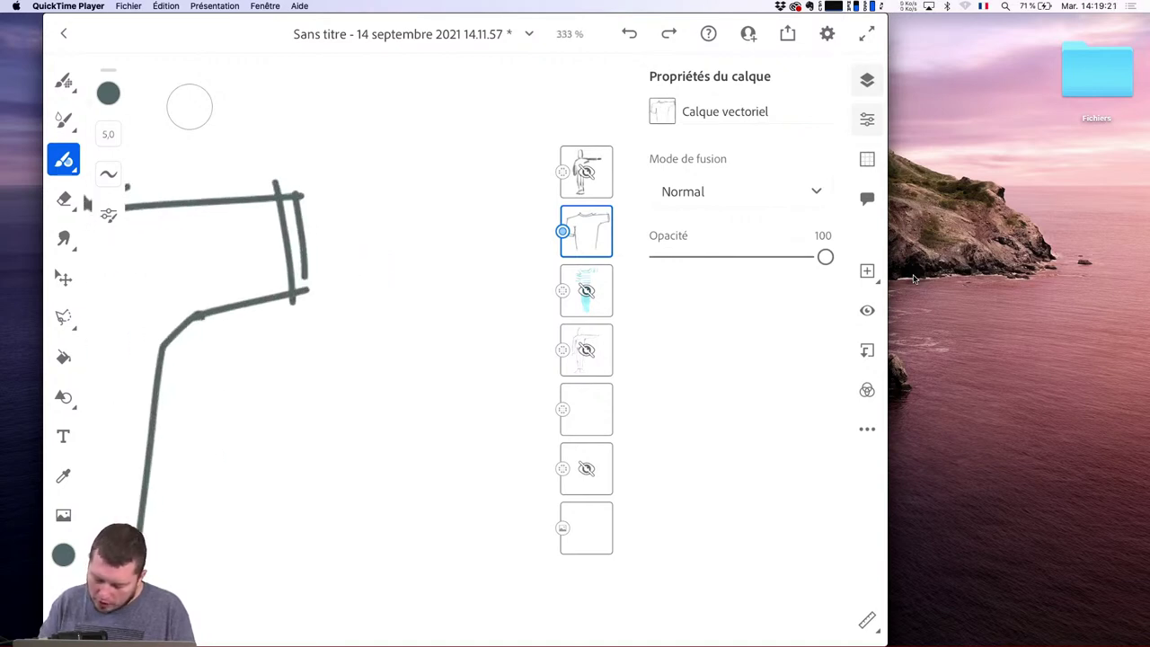
scroll(413, 260, up, 2)
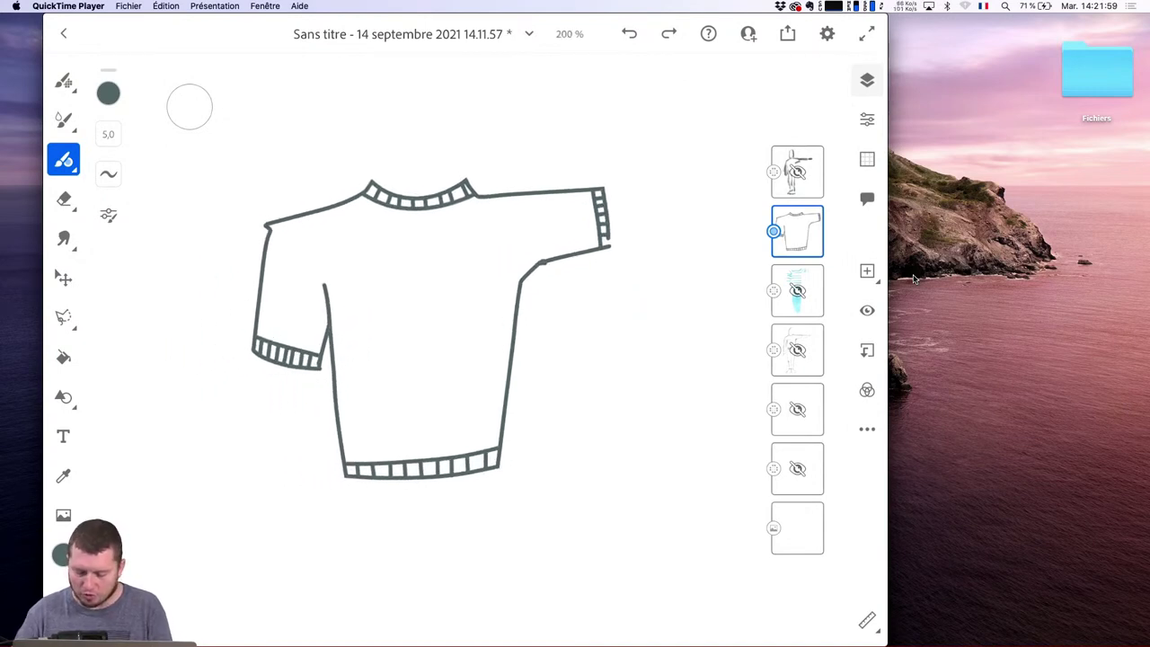
- Take a screenshot of the finished t-shirt drawing for Adobe Capture
key(cmd+shift+3)
key(super+shift+3)
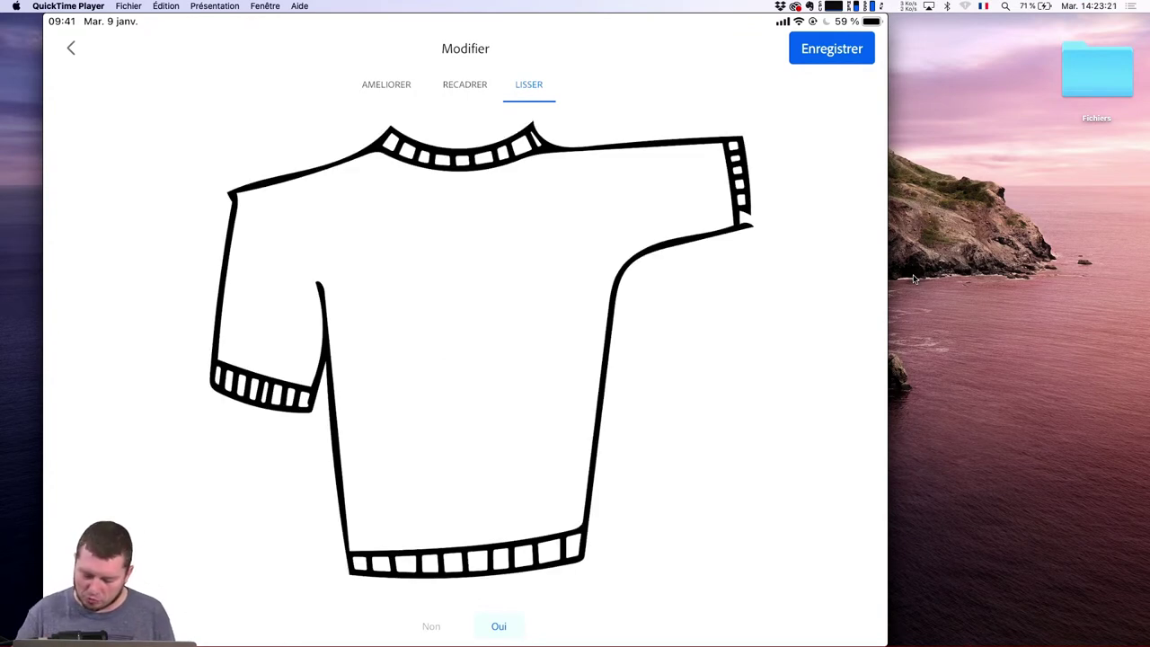
- Rename the shape from Forme 67 to 'Tee Shirt' and save it to the Shape library
click(832, 49)
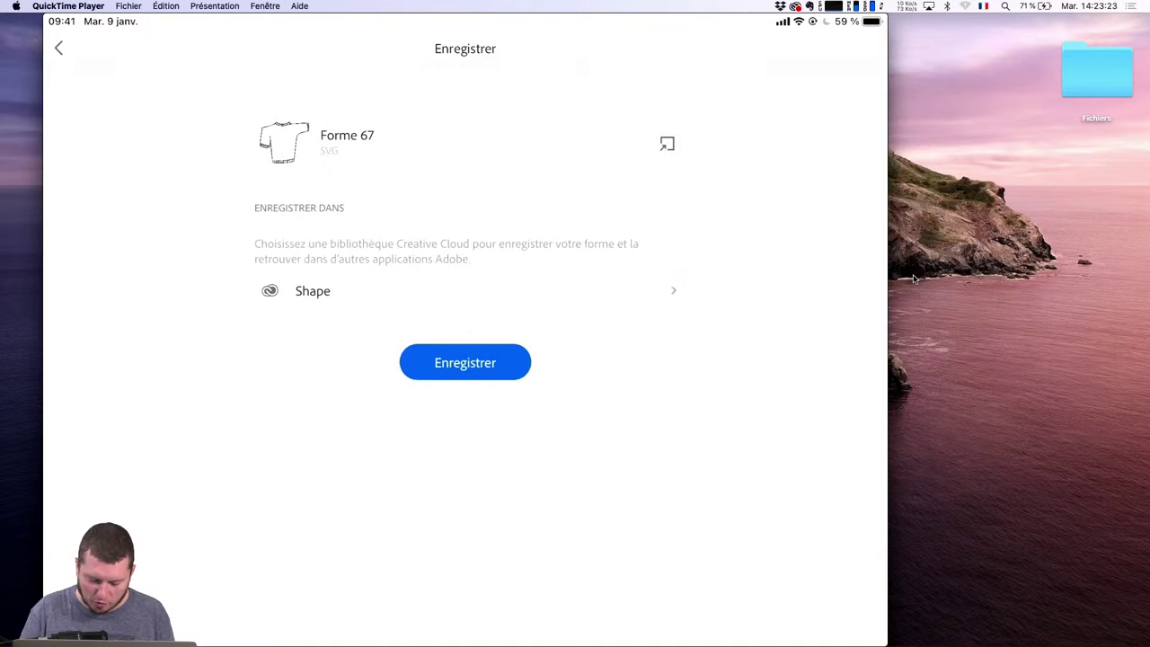
click(347, 135)
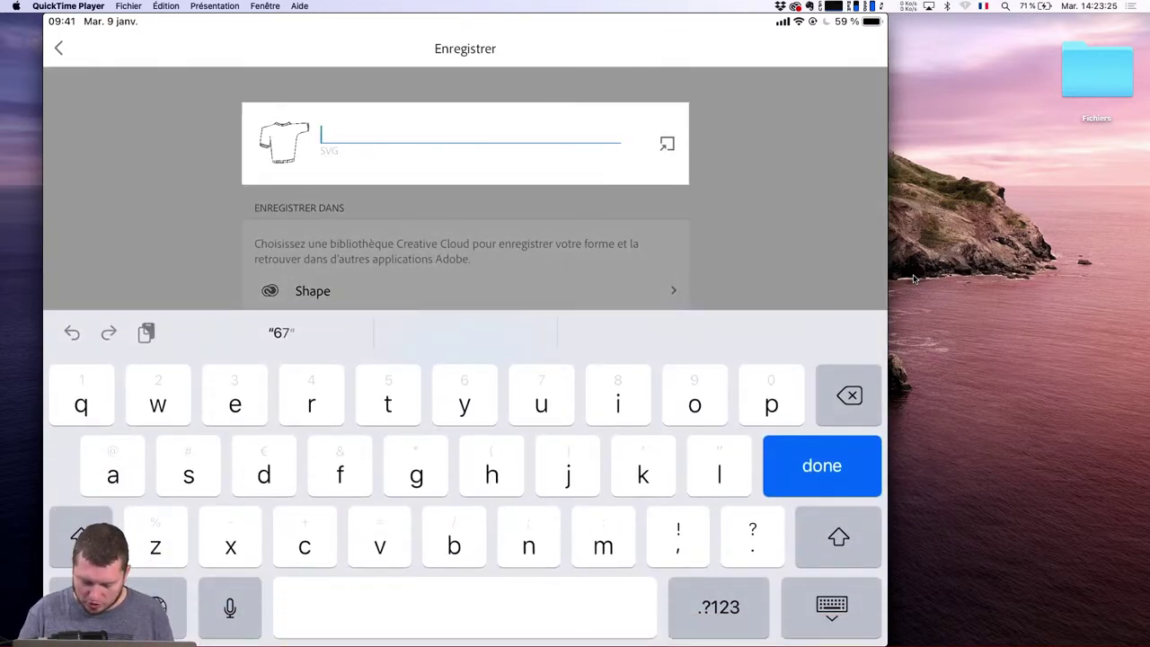
text(Tee Shir)
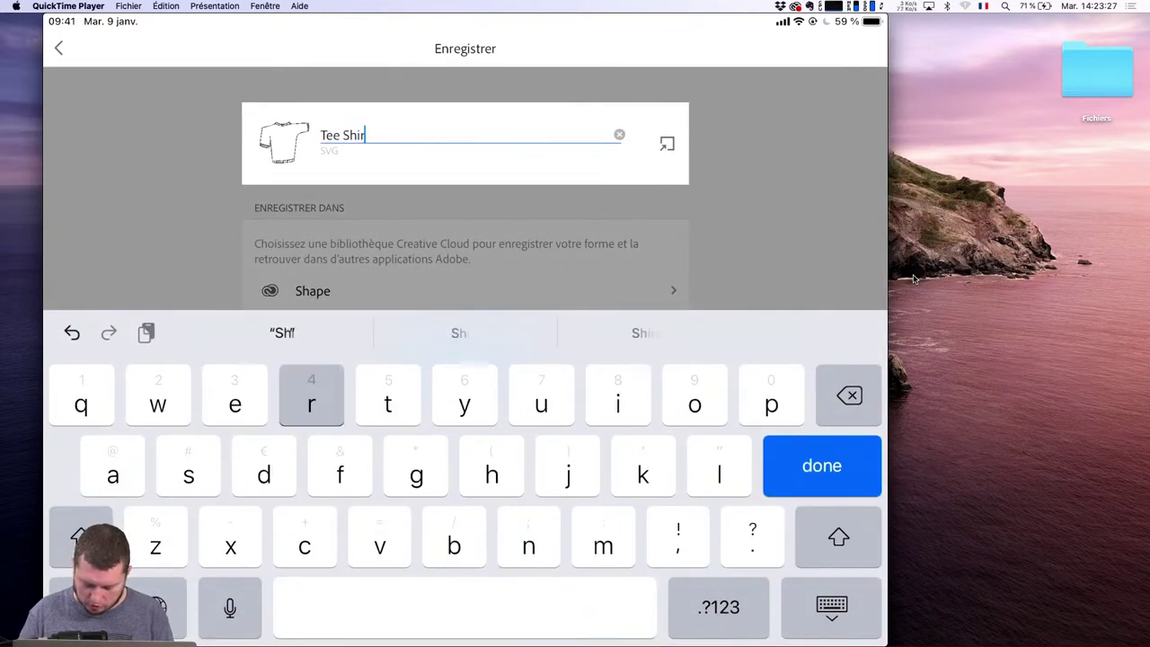
text(t)
key(Return)
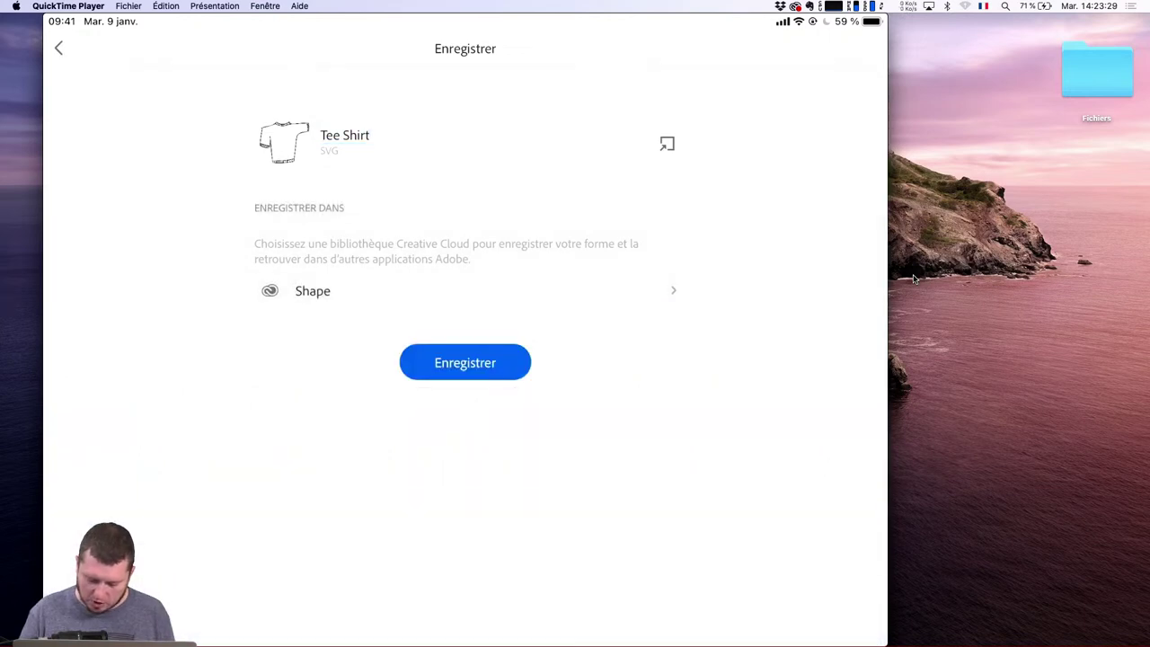
click(464, 362)
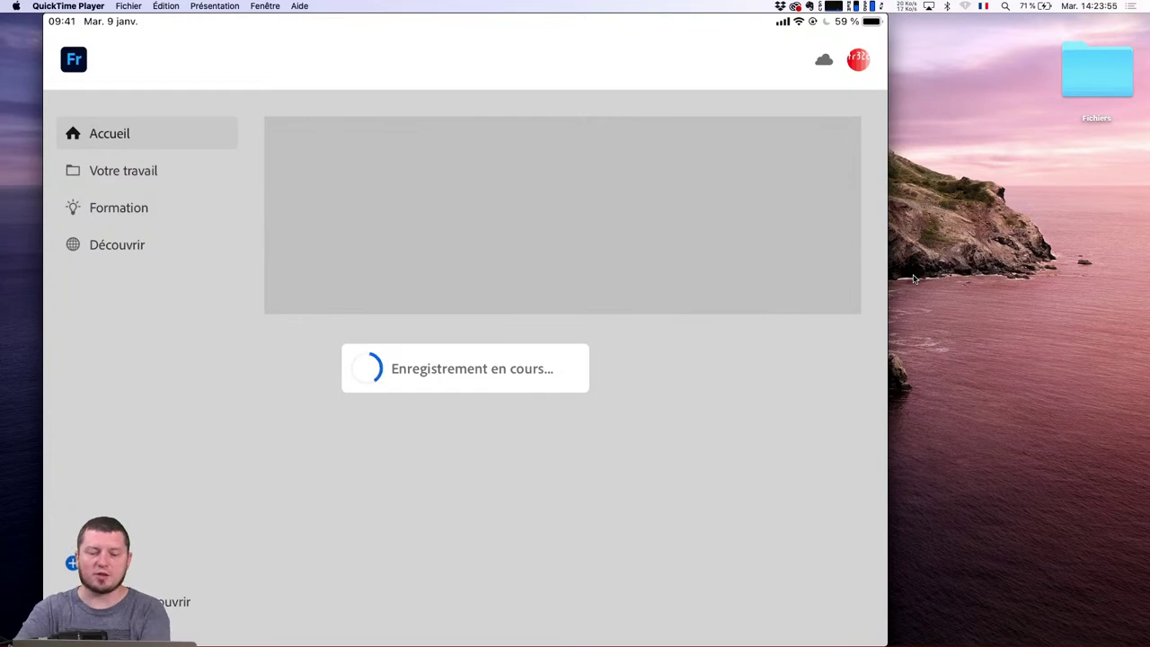
key(super+Tab)
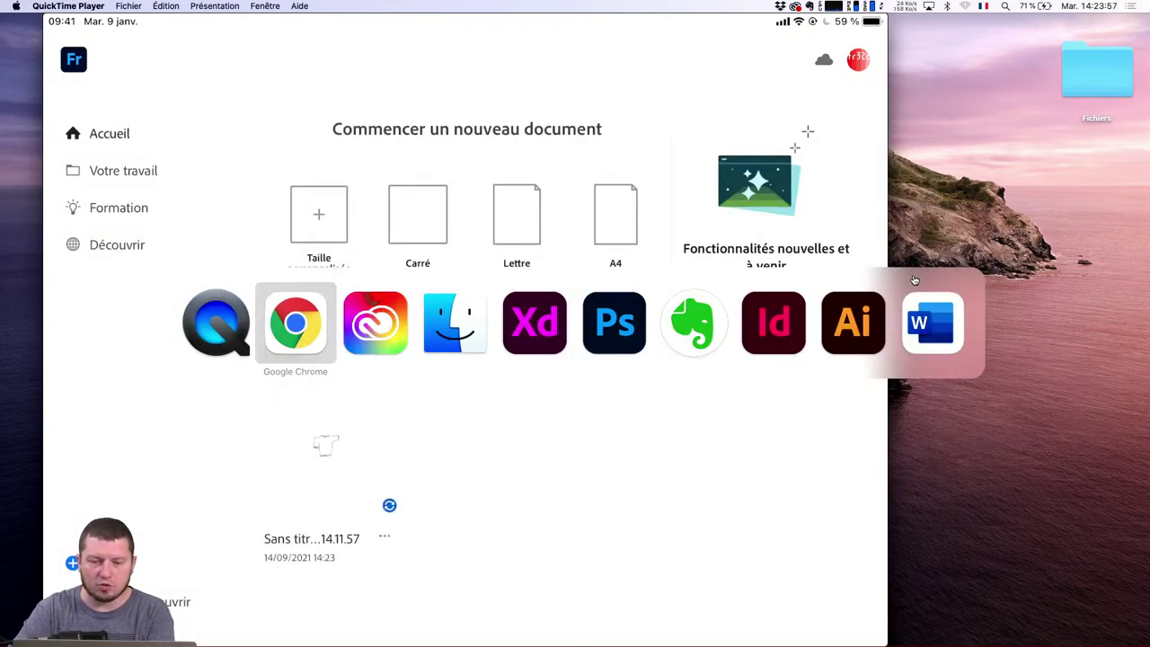
- In Creative Cloud Desktop, browse your libraries down to the Shape library
key(super+Tab)
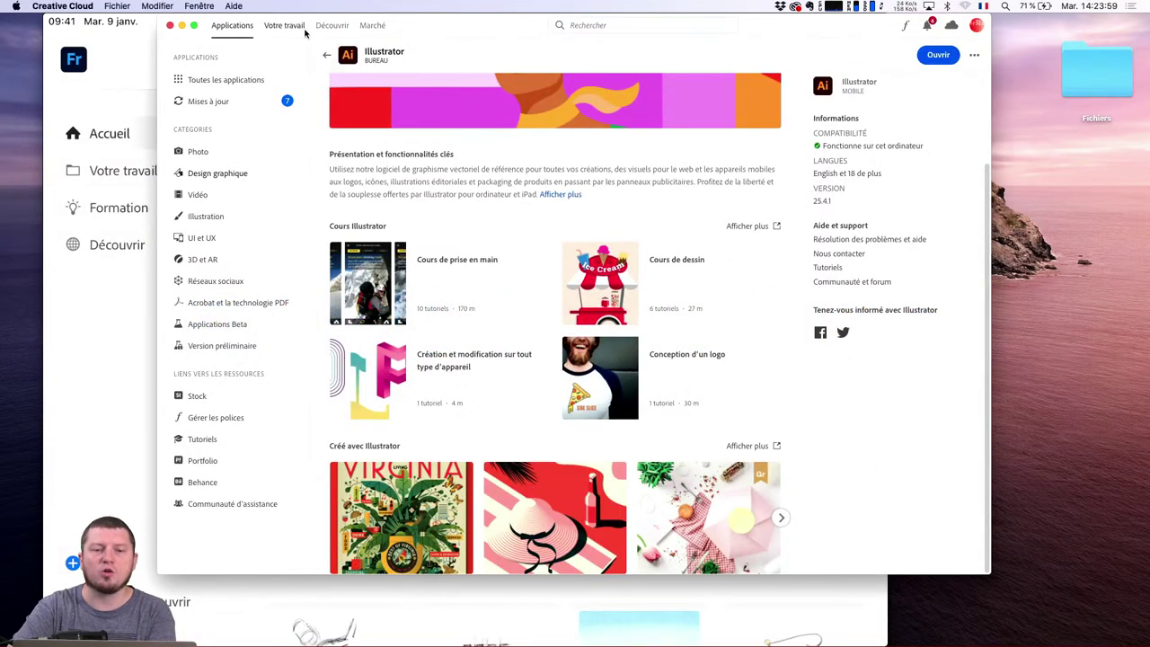
click(286, 27)
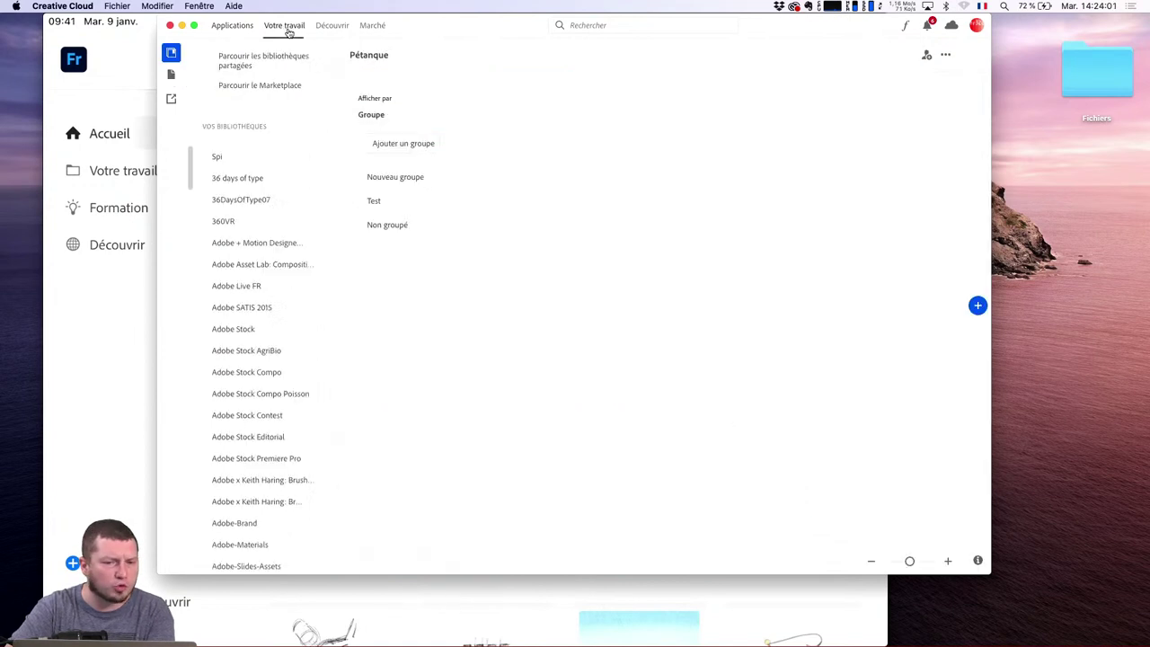
click(176, 57)
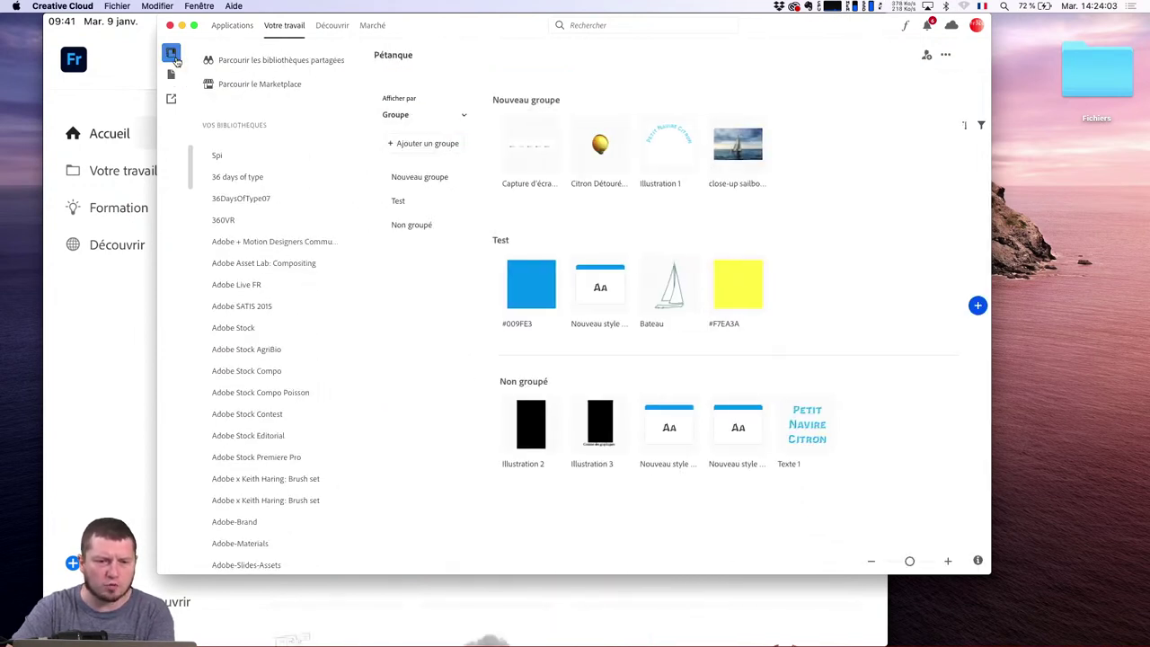
click(177, 57)
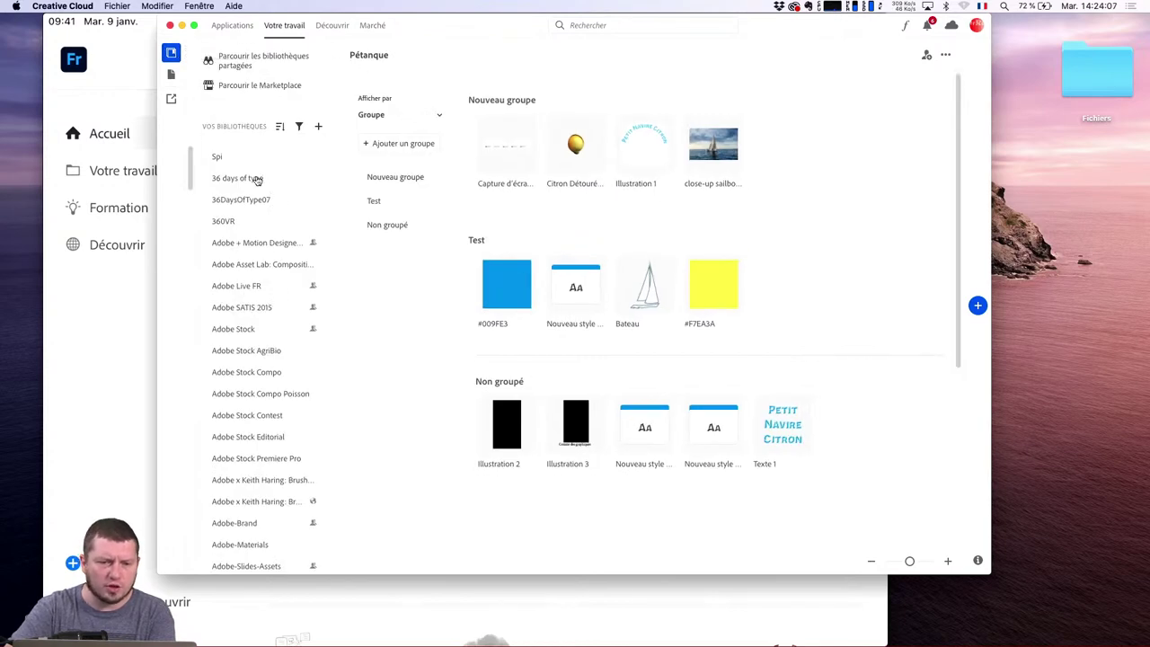
scroll(257, 366, down, 5)
scroll(255, 363, down, 10)
scroll(256, 362, down, 1)
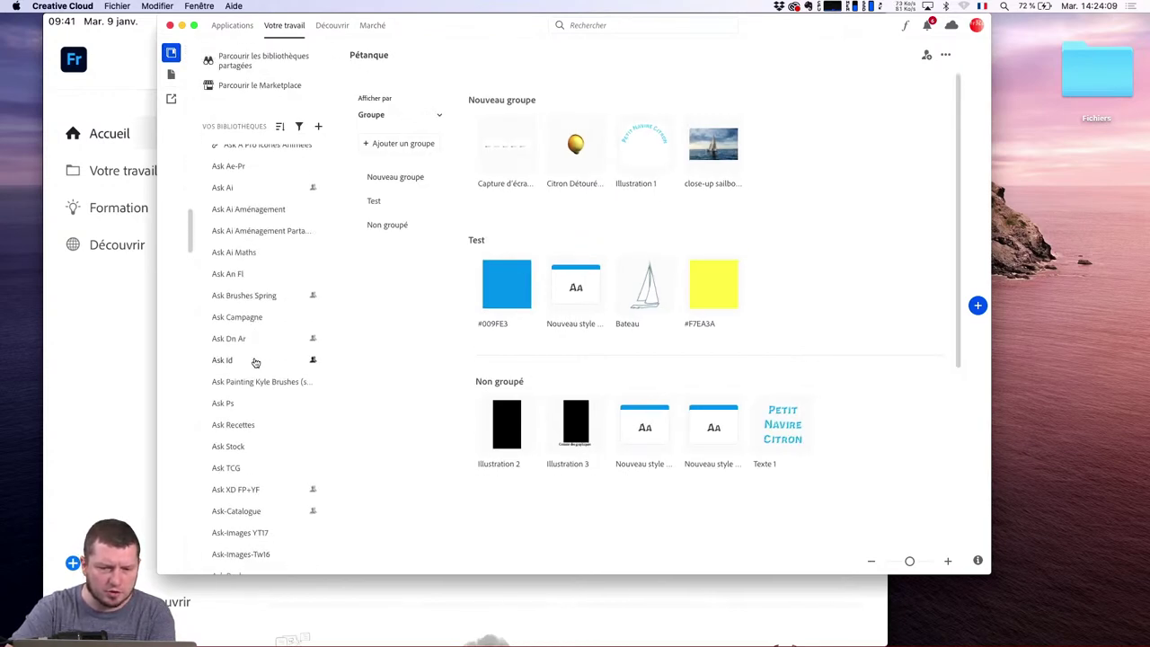
scroll(256, 362, down, 4)
scroll(255, 362, down, 5)
scroll(255, 363, down, 5)
scroll(255, 362, down, 5)
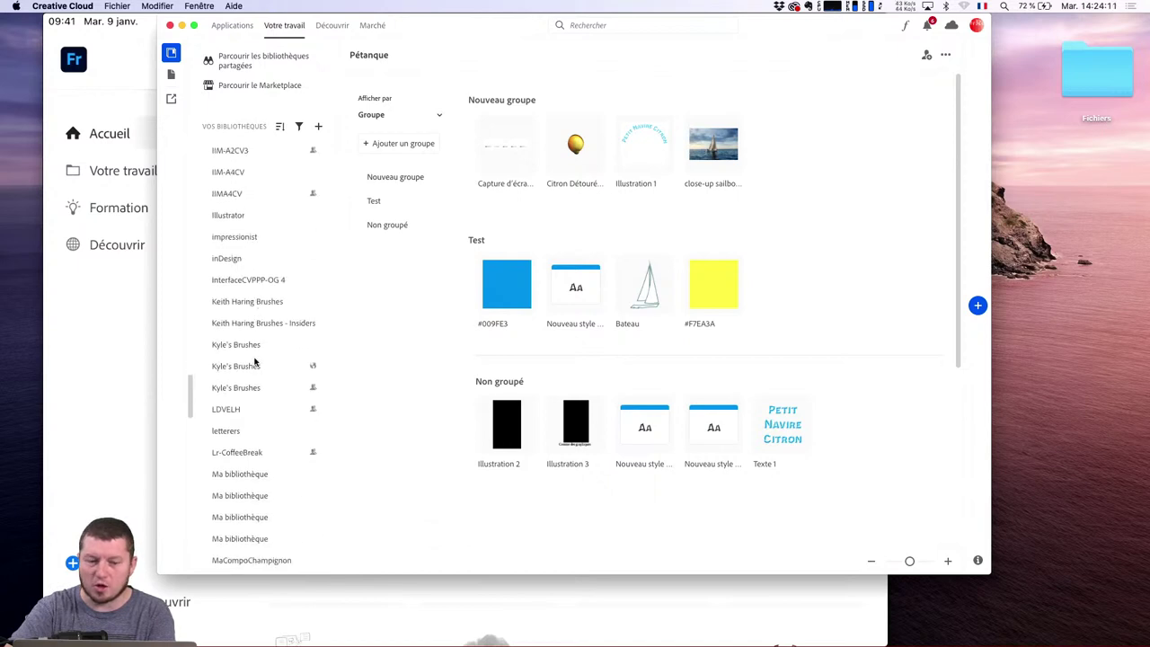
scroll(255, 363, down, 5)
scroll(255, 363, down, 3)
scroll(255, 362, down, 3)
scroll(251, 413, down, 2)
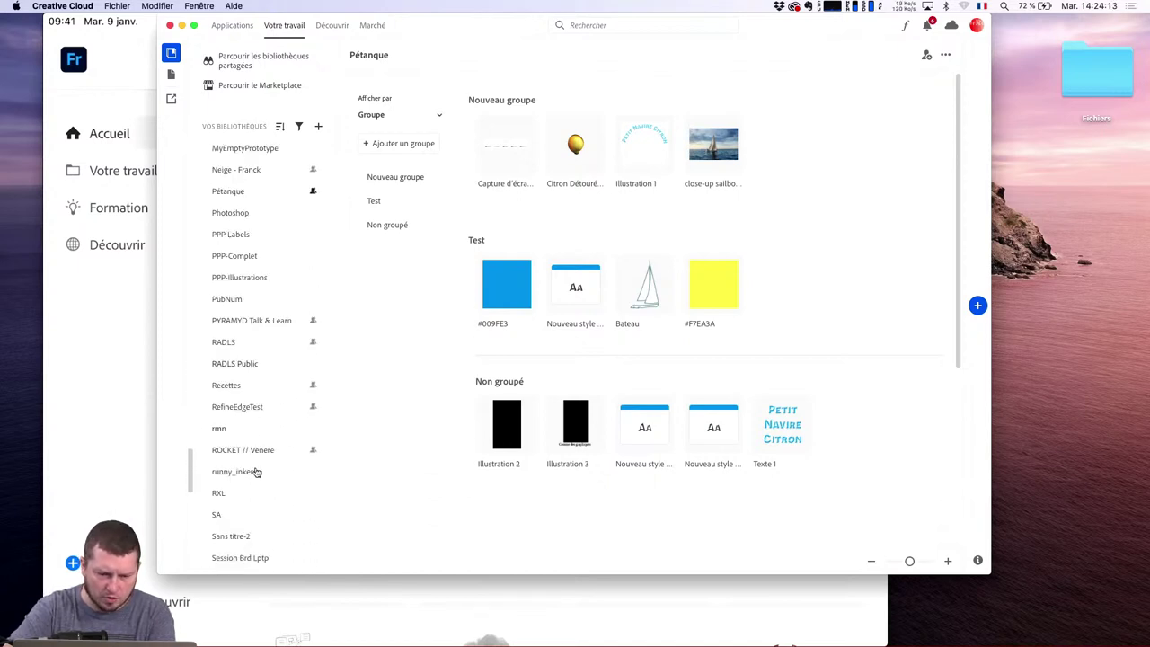
scroll(260, 480, down, 5)
scroll(260, 483, down, 3)
scroll(243, 458, down, 1)
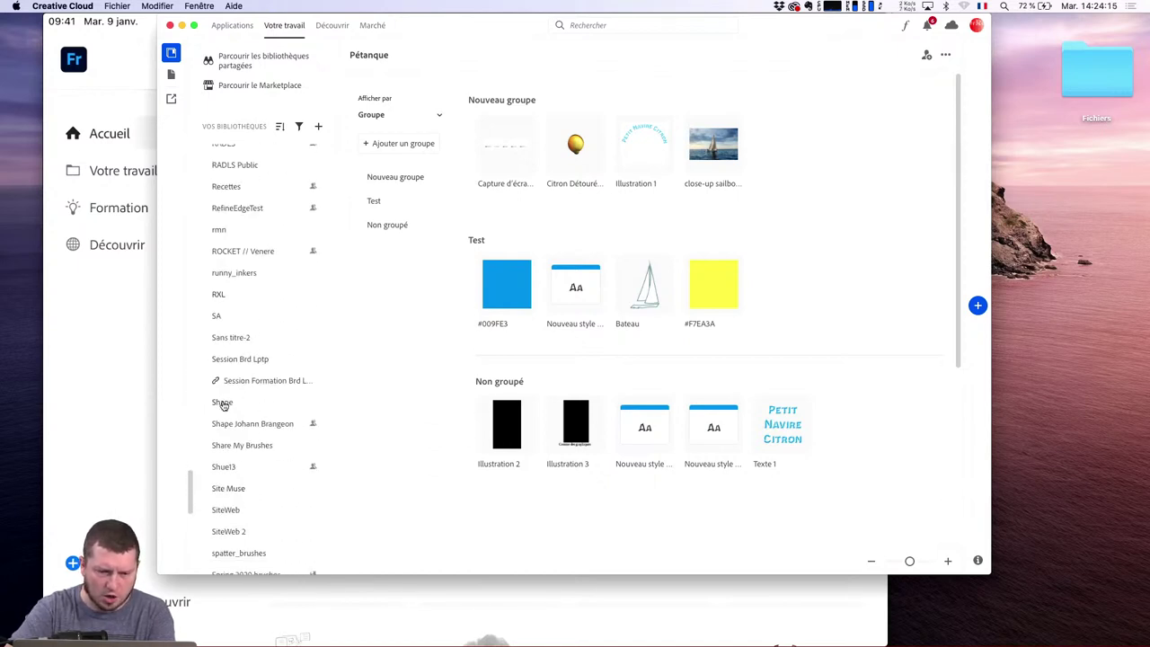
- Open the Shape library, group its items by Type, and select the Tee Shirt image
click(222, 403)
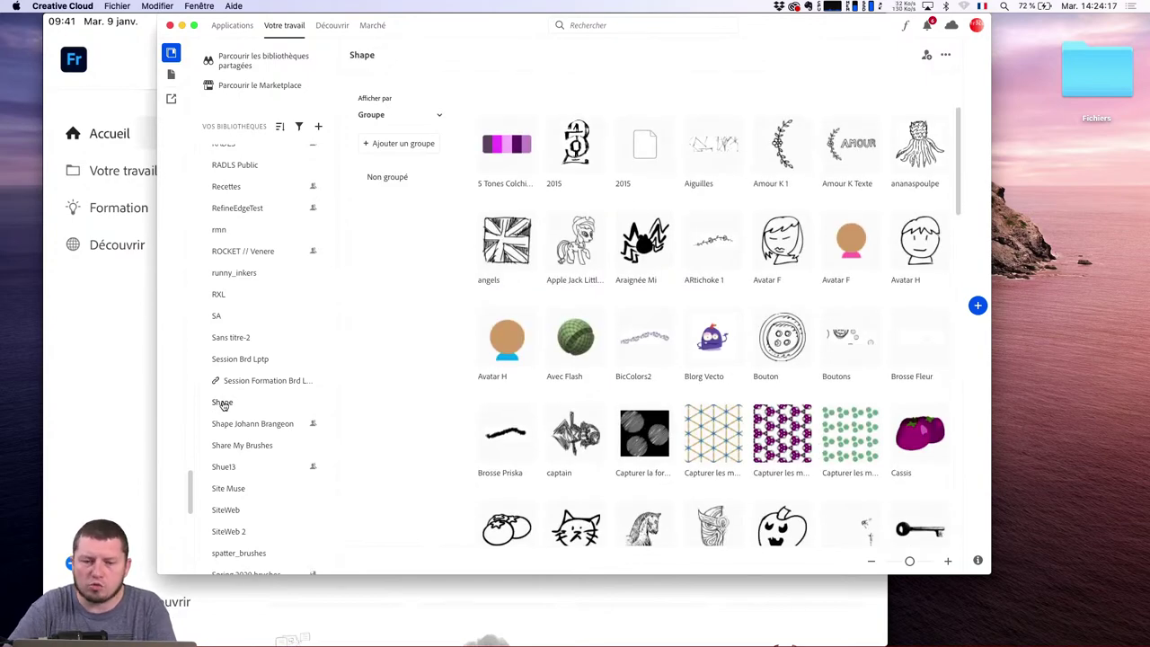
click(400, 115)
click(397, 139)
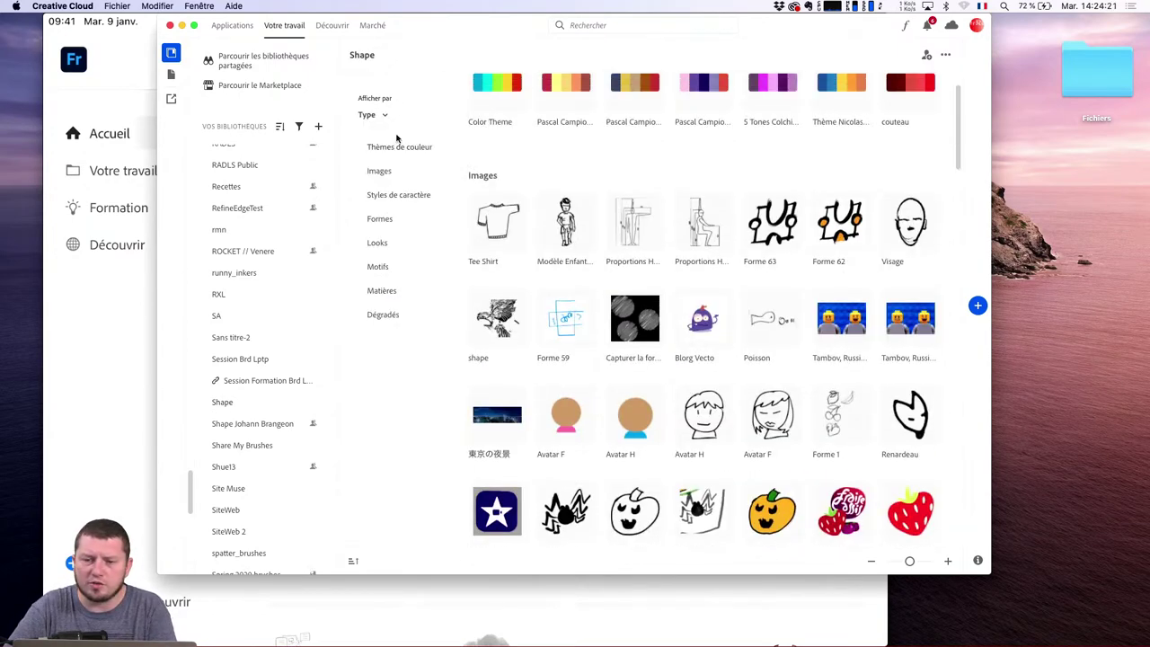
click(496, 289)
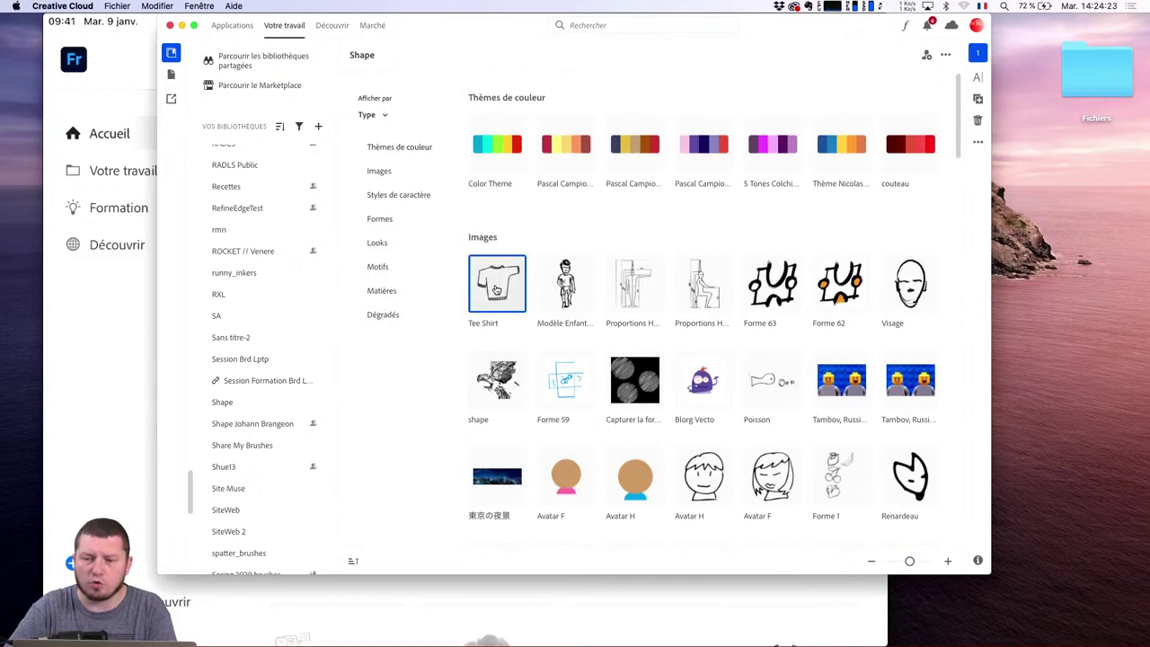
scroll(496, 289, down, 10)
scroll(495, 288, up, 10)
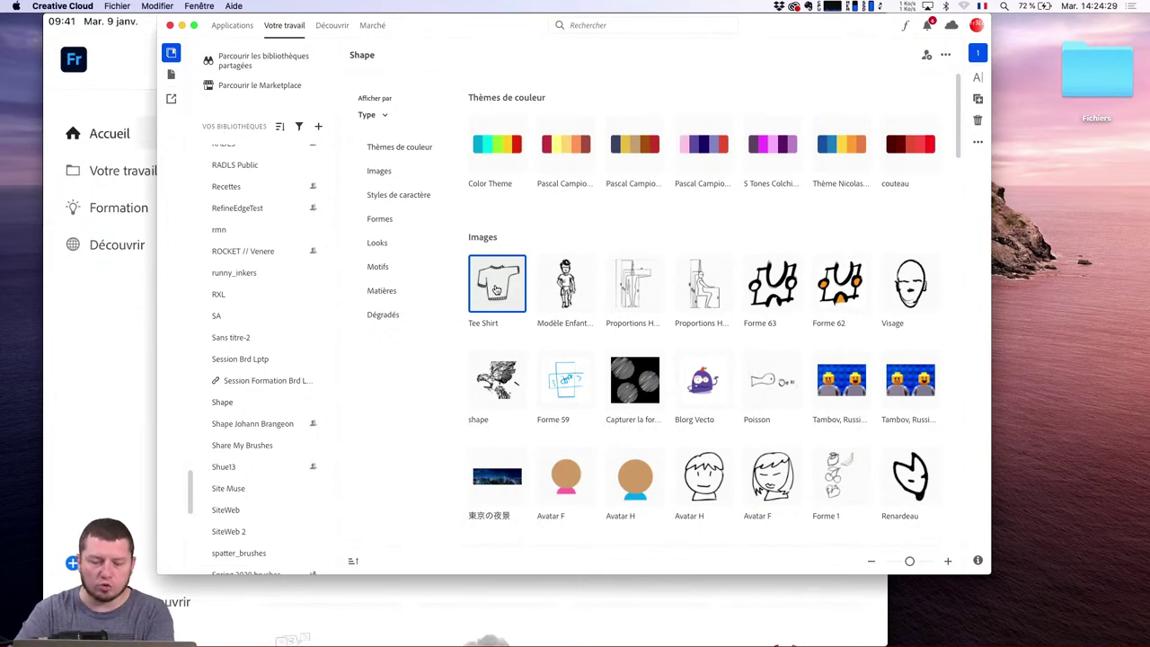
key(super+Tab)
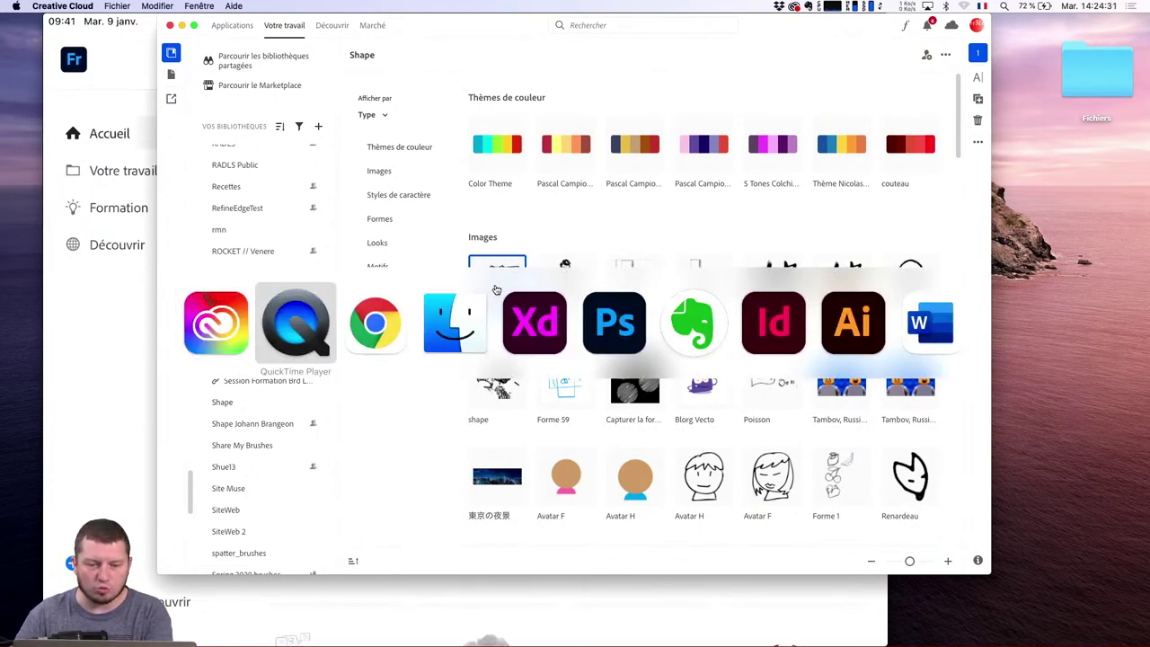
- Hide the original T-shirt layer and choose the Tee Shirt shape from Formes
key(super+Tab)
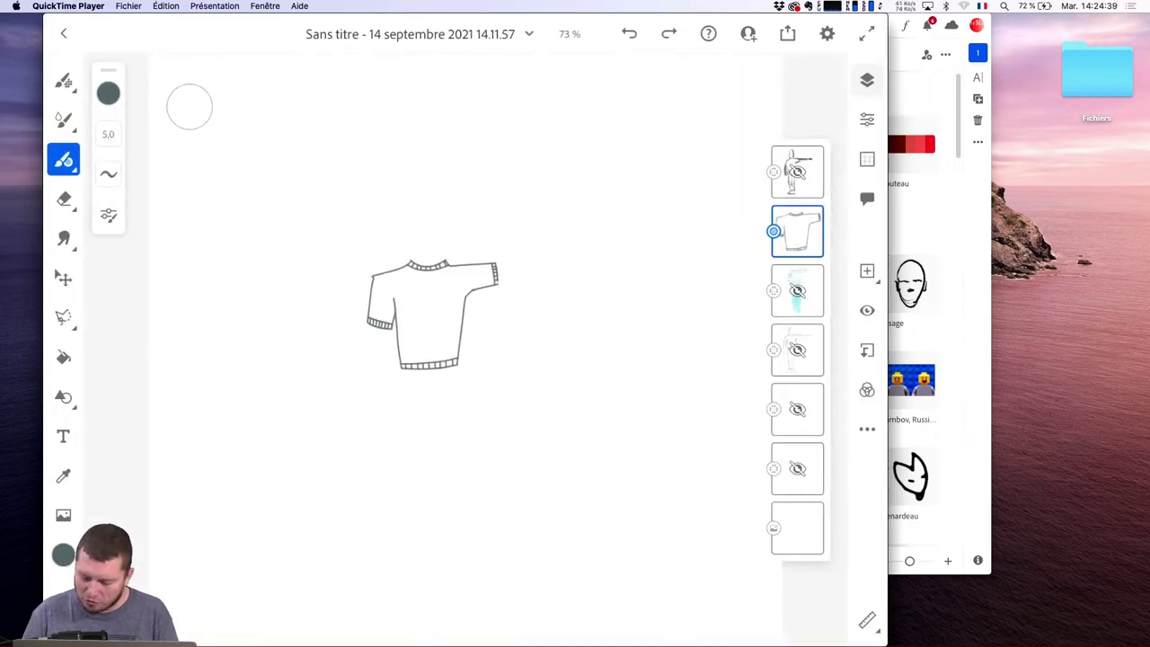
click(867, 310)
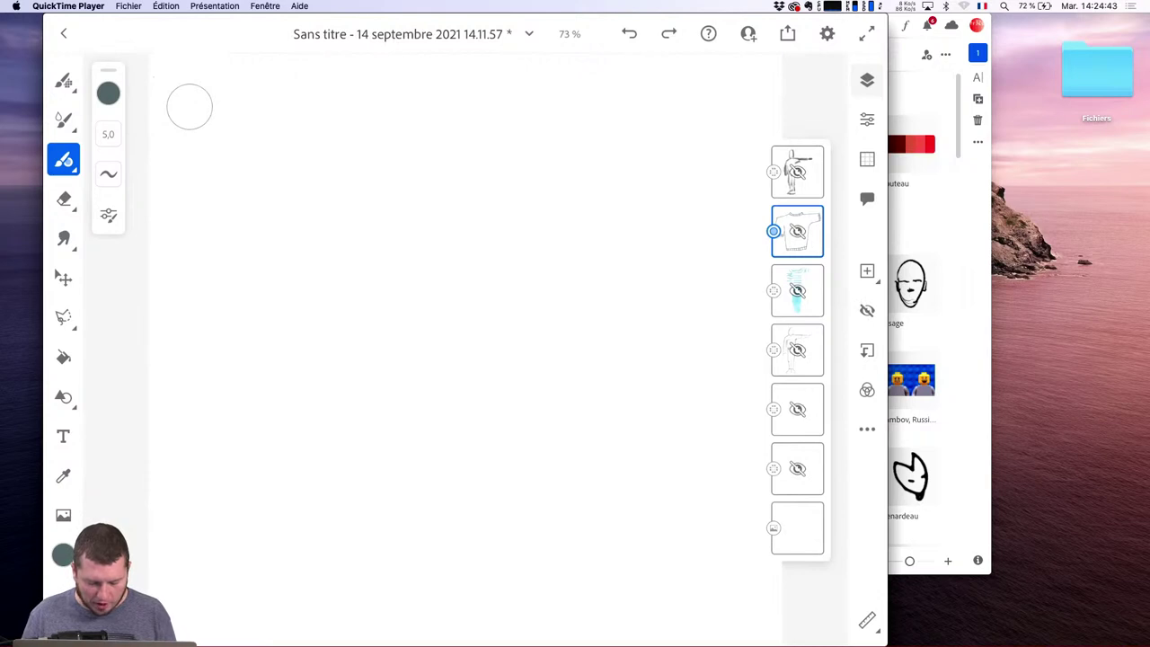
click(63, 396)
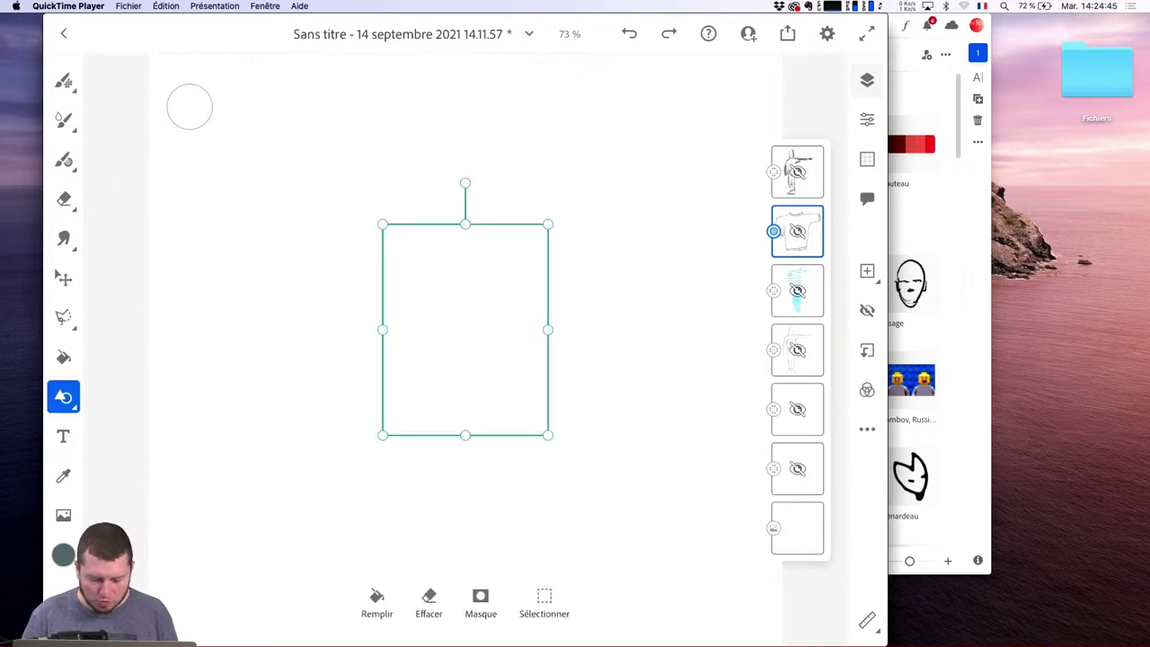
click(63, 397)
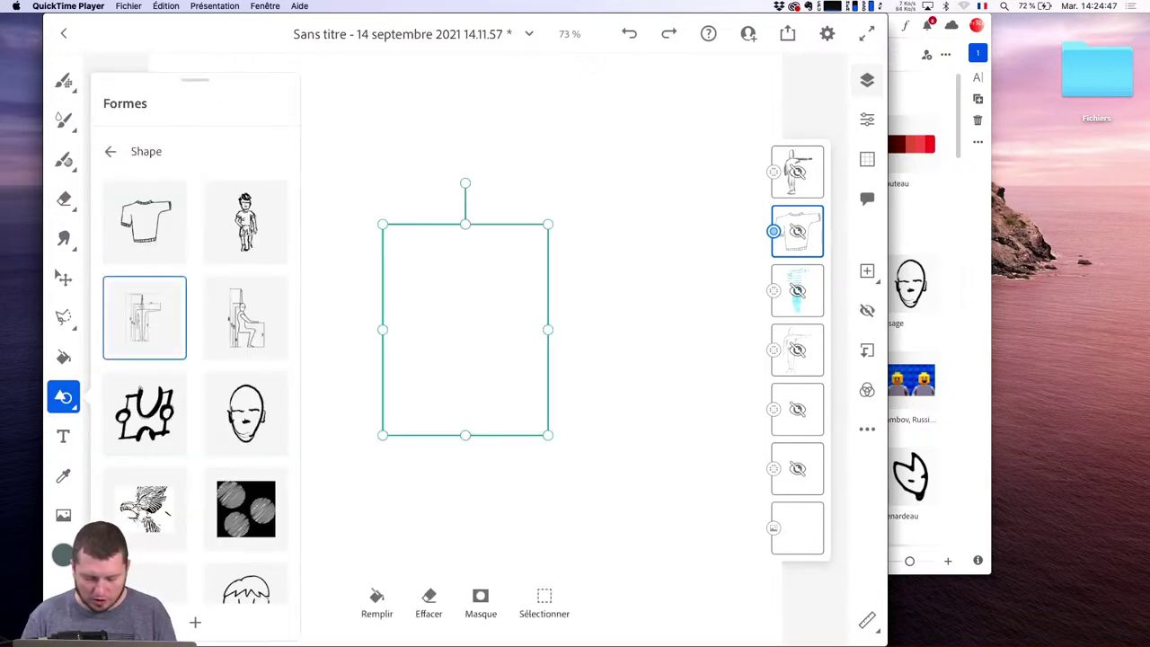
click(145, 222)
click(189, 107)
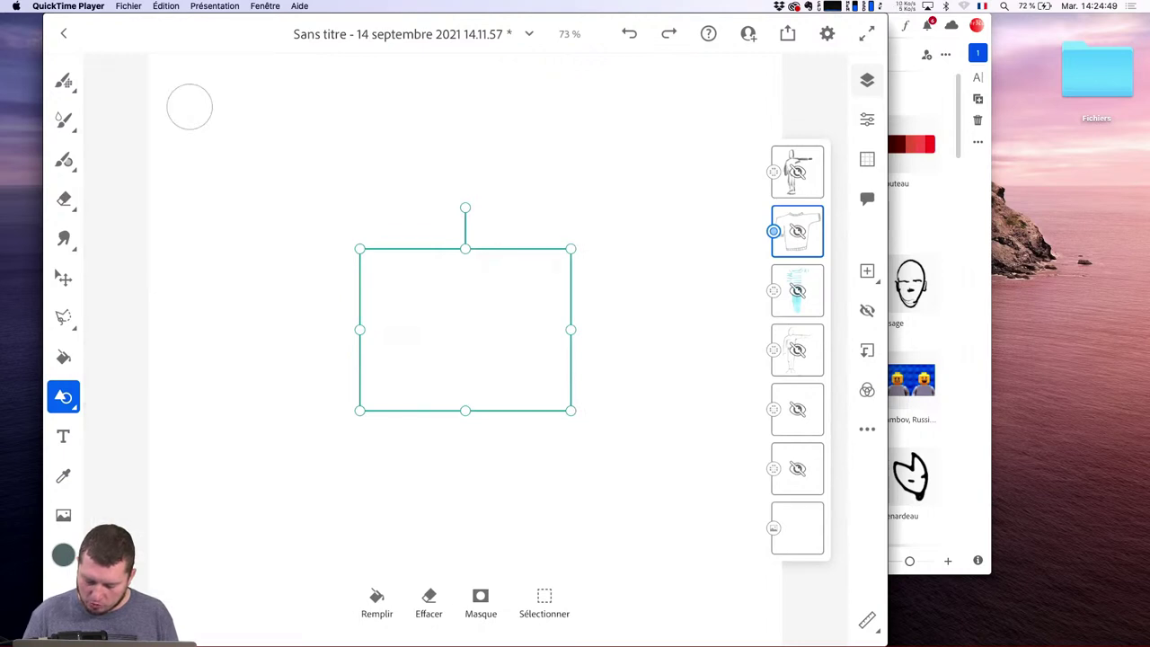
- Position the shape frame at the upper left on a new blank layer and fill it
drag(465, 329, 331, 219)
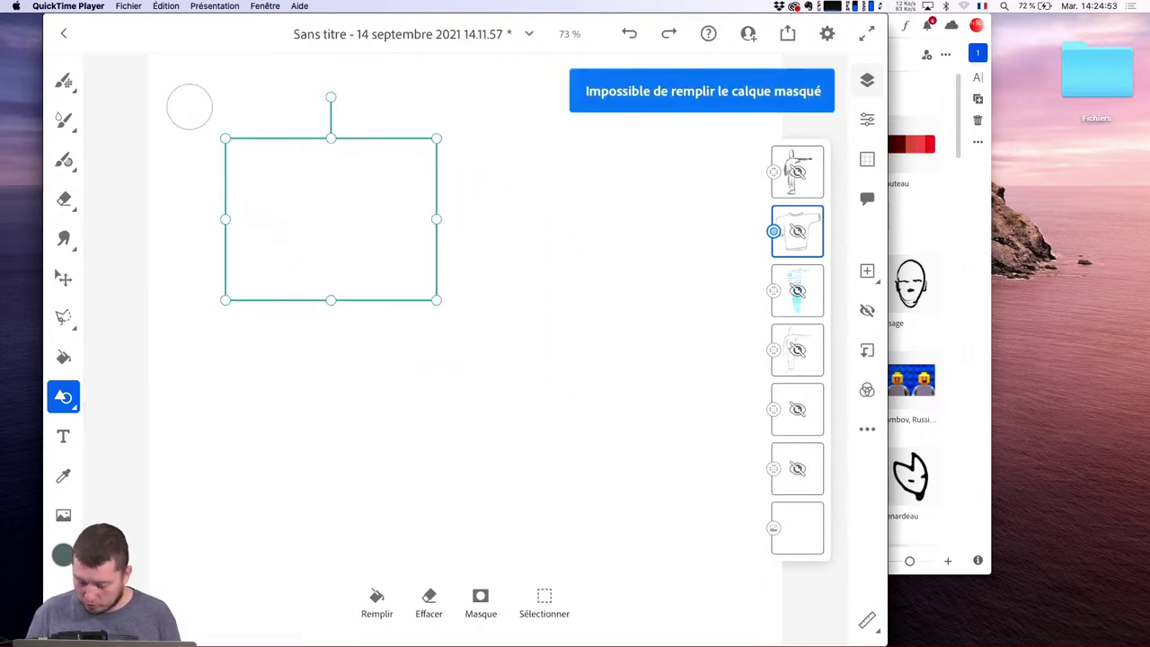
click(867, 271)
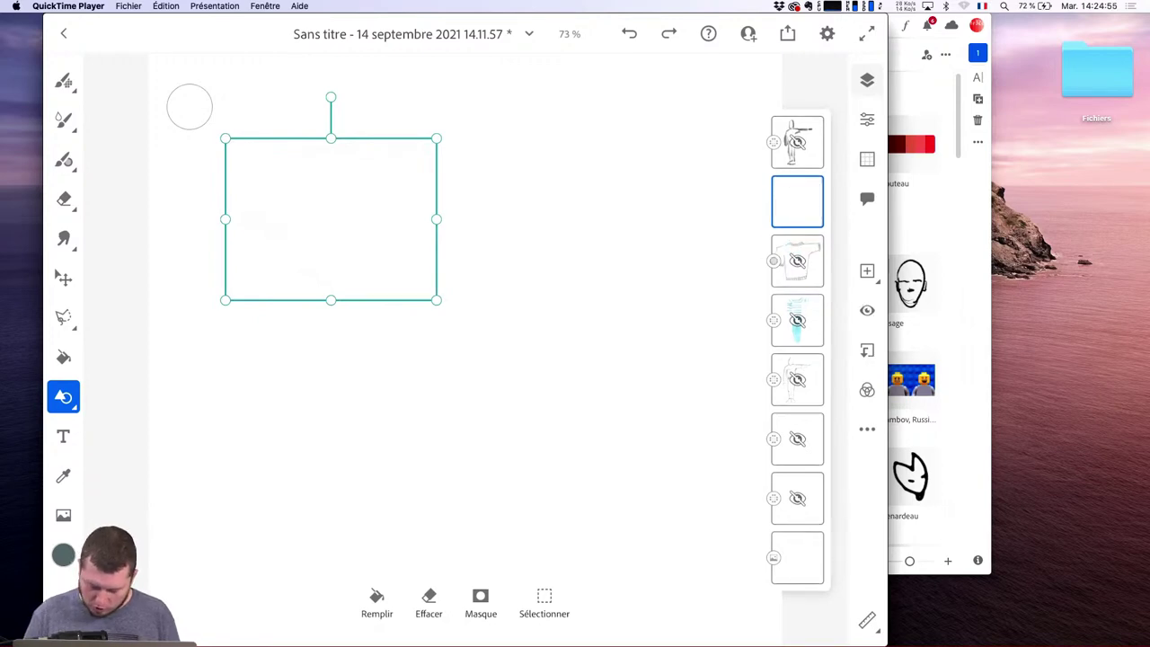
click(376, 603)
- Stamp pixel-filled Tee Shirt copies into a two-by-two grid of four shirts
click(573, 375)
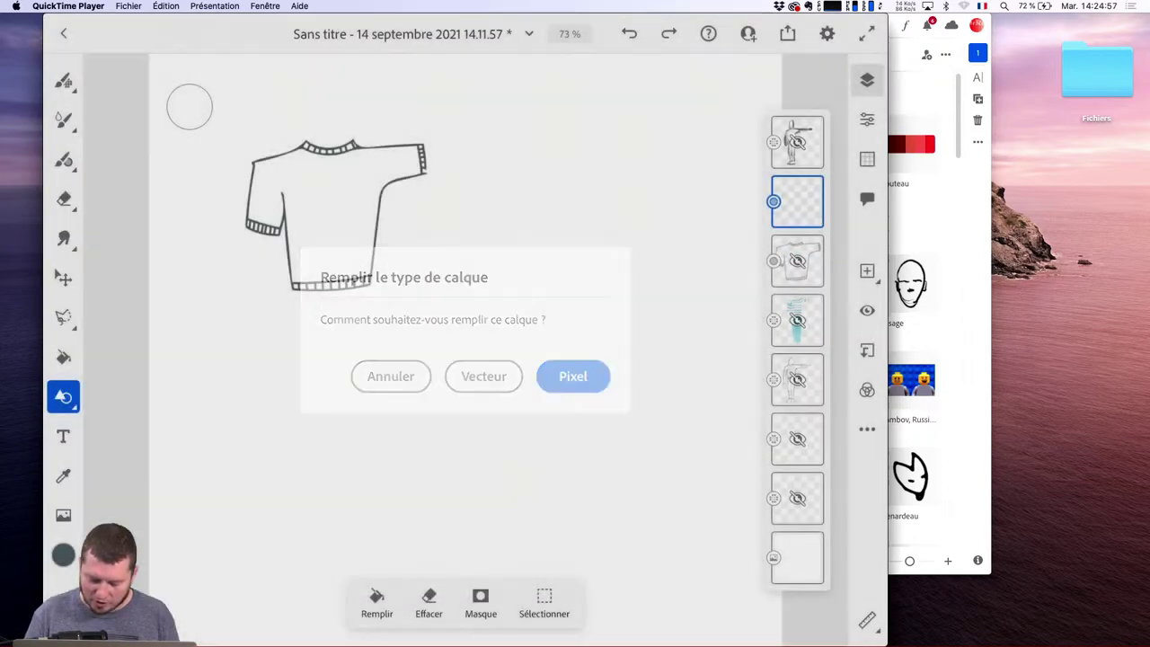
drag(331, 219, 536, 223)
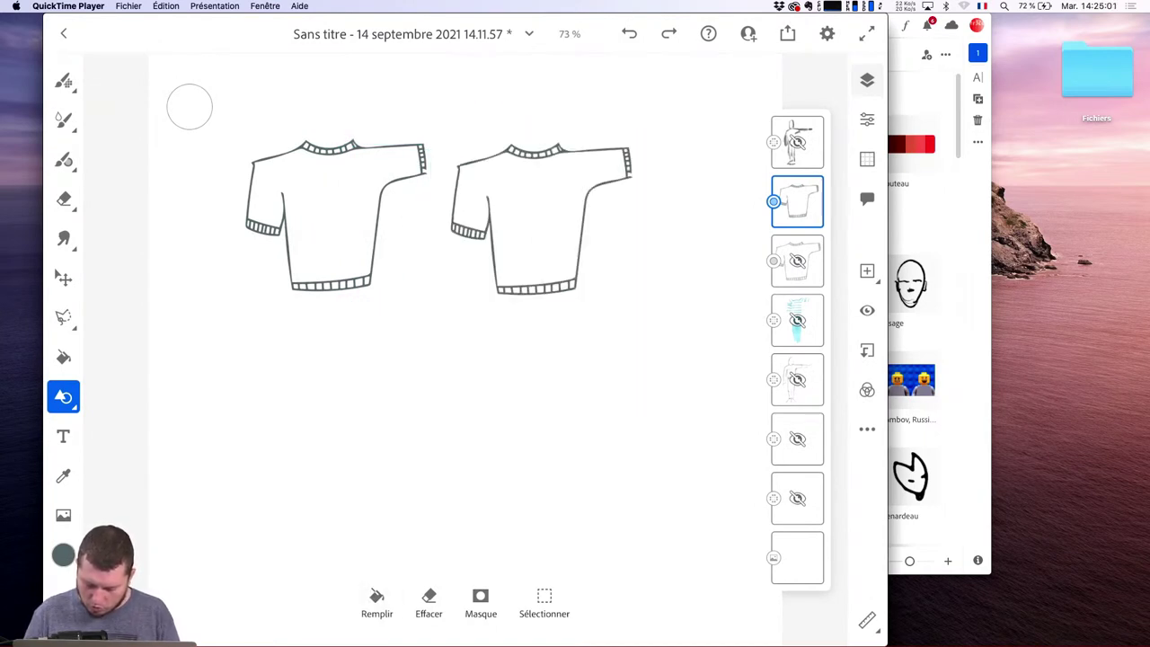
mouse_move(536, 223)
mouse_down()
mouse_move(328, 403)
mouse_move(532, 408)
mouse_up()
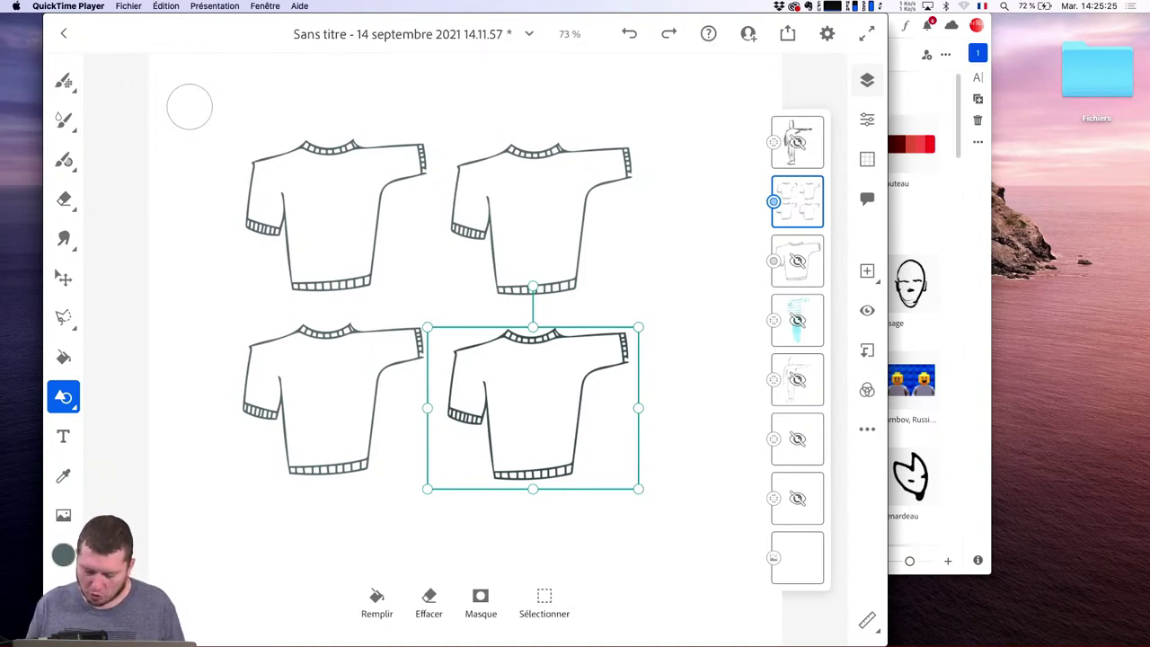
mouse_move(533, 408)
mouse_down()
mouse_move(648, 448)
mouse_move(644, 473)
mouse_up()
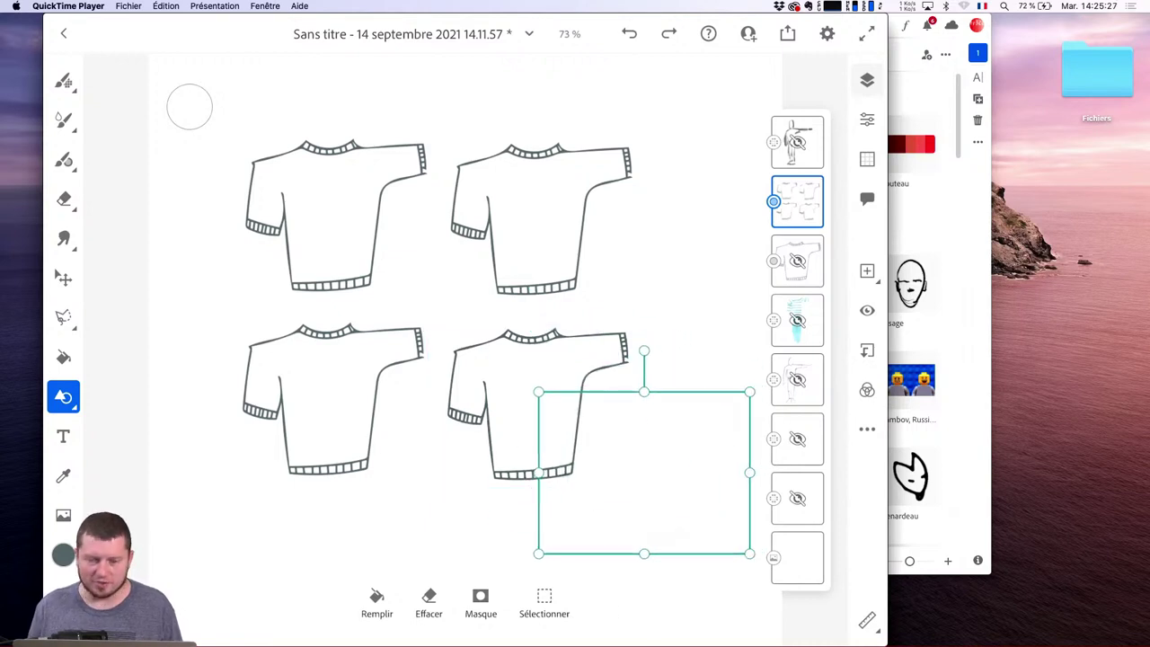
drag(644, 472, 536, 504)
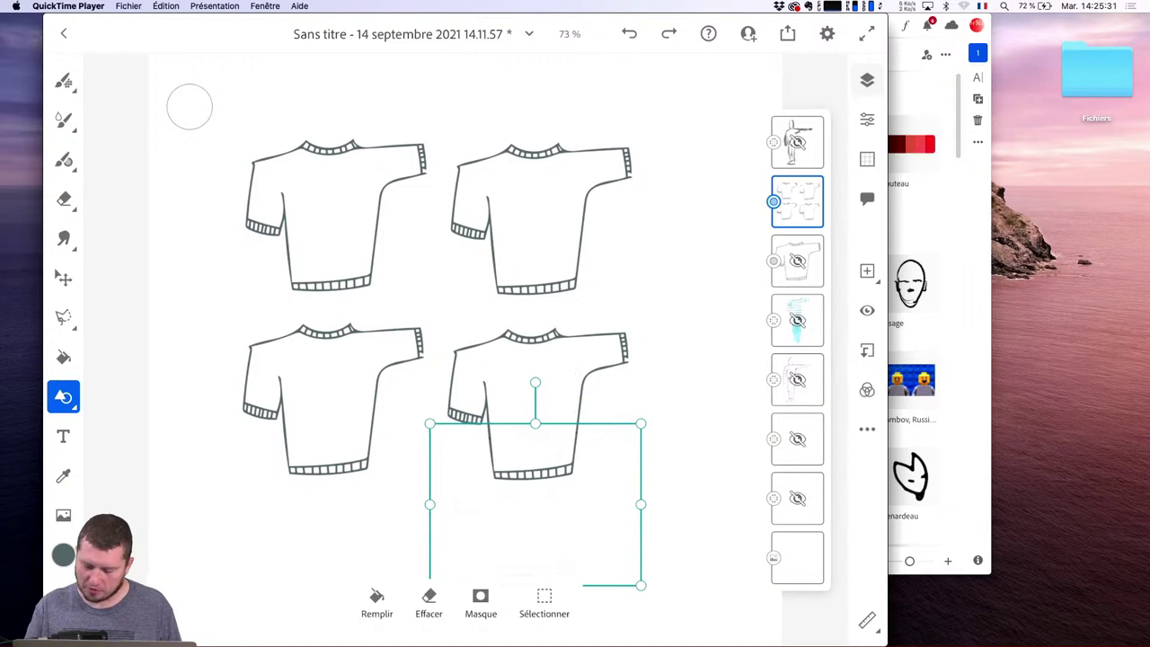
click(787, 33)
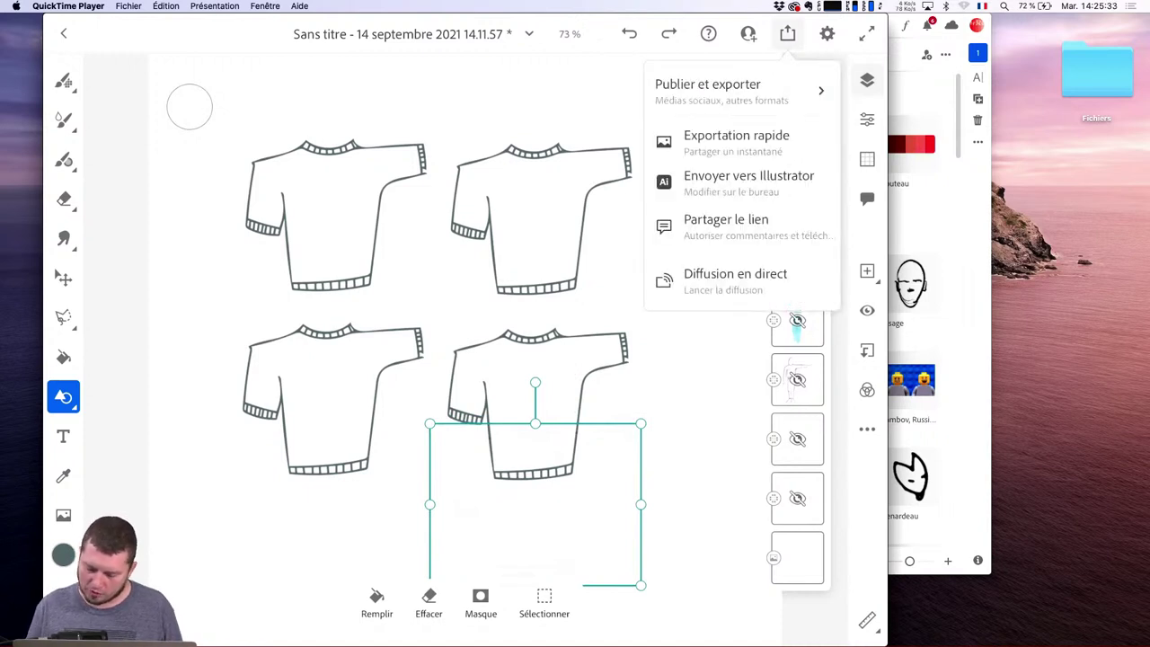
- Send the drawing to Illustrator and import it with layers converted to objects
click(736, 142)
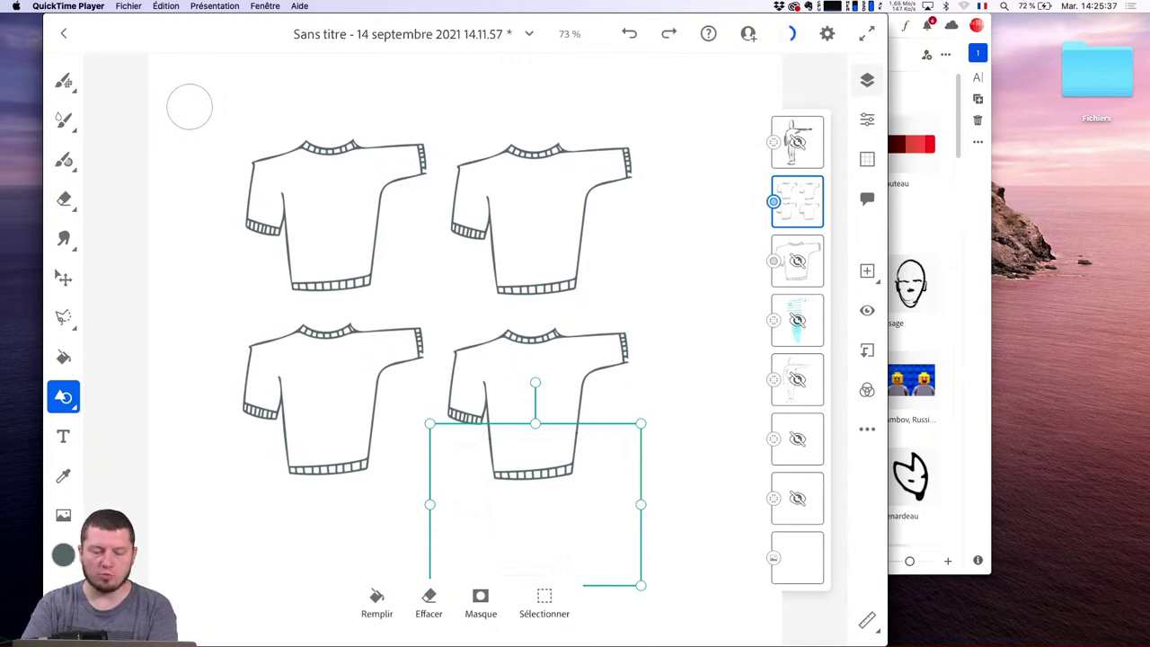
key(super+Tab)
key(super+shift+Tab)
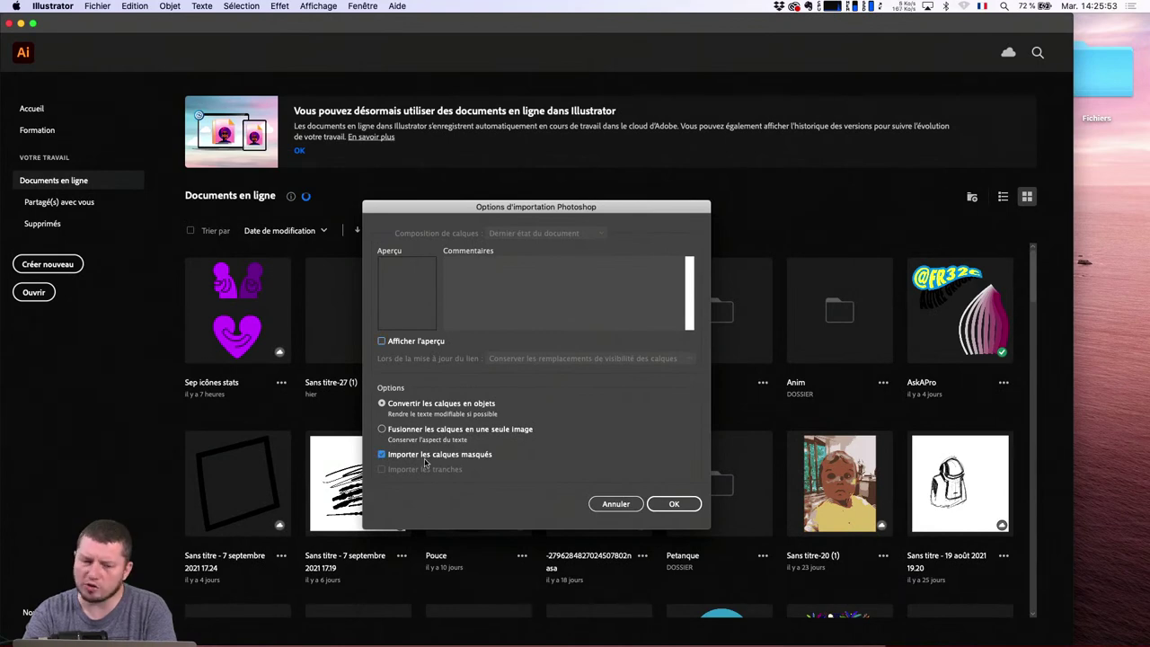
click(673, 504)
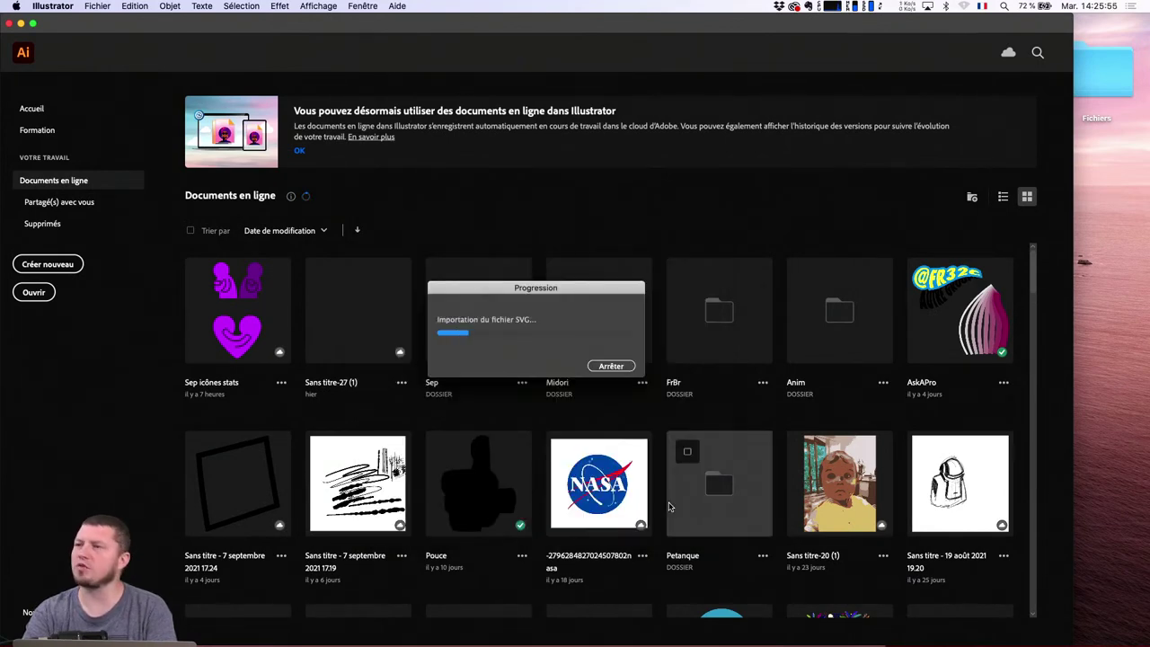
- Select and zoom on the top-right T-shirt to verify its vector paths, then return to Fresco
scroll(670, 509, down, 3)
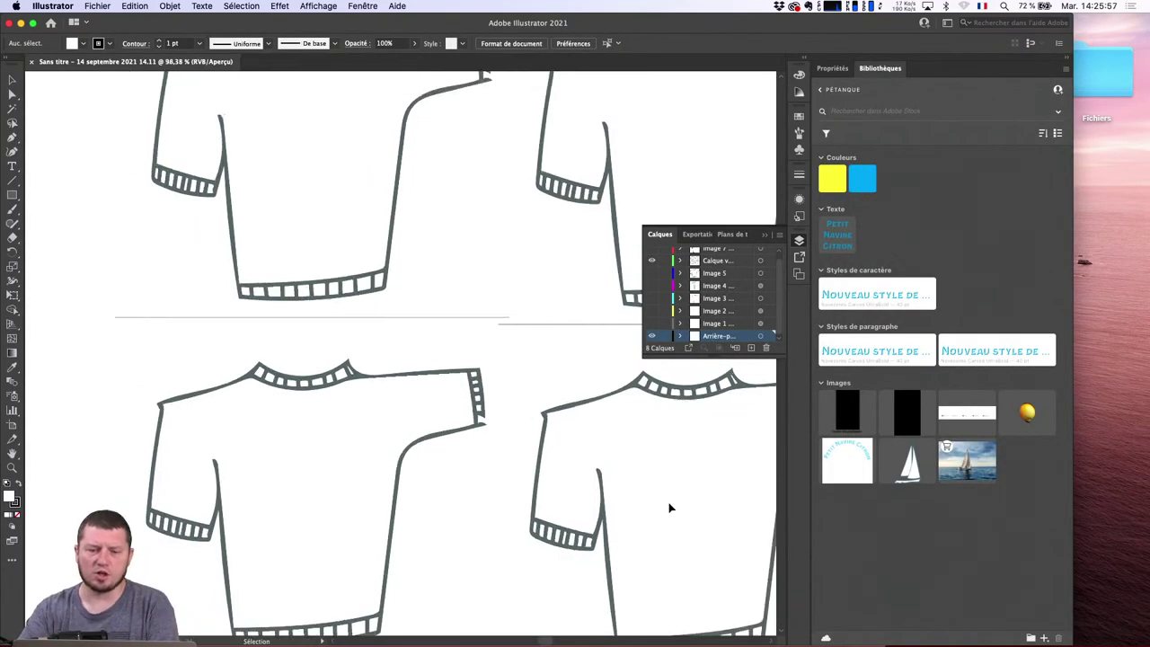
scroll(558, 489, right, 5)
scroll(558, 489, down, 2)
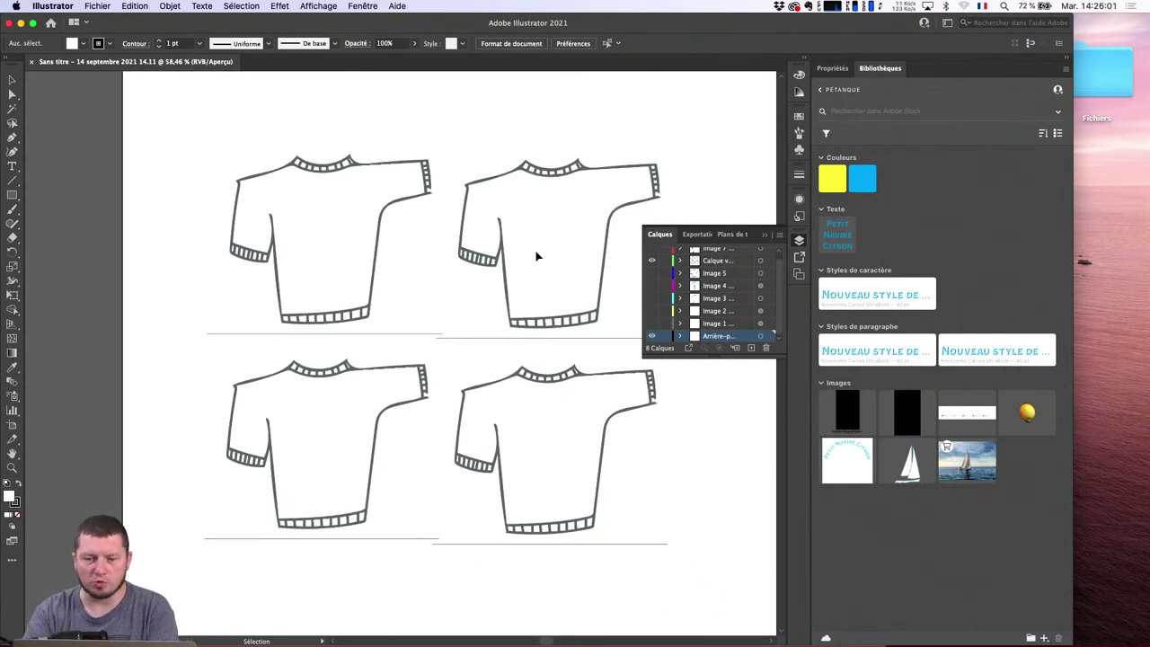
click(608, 217)
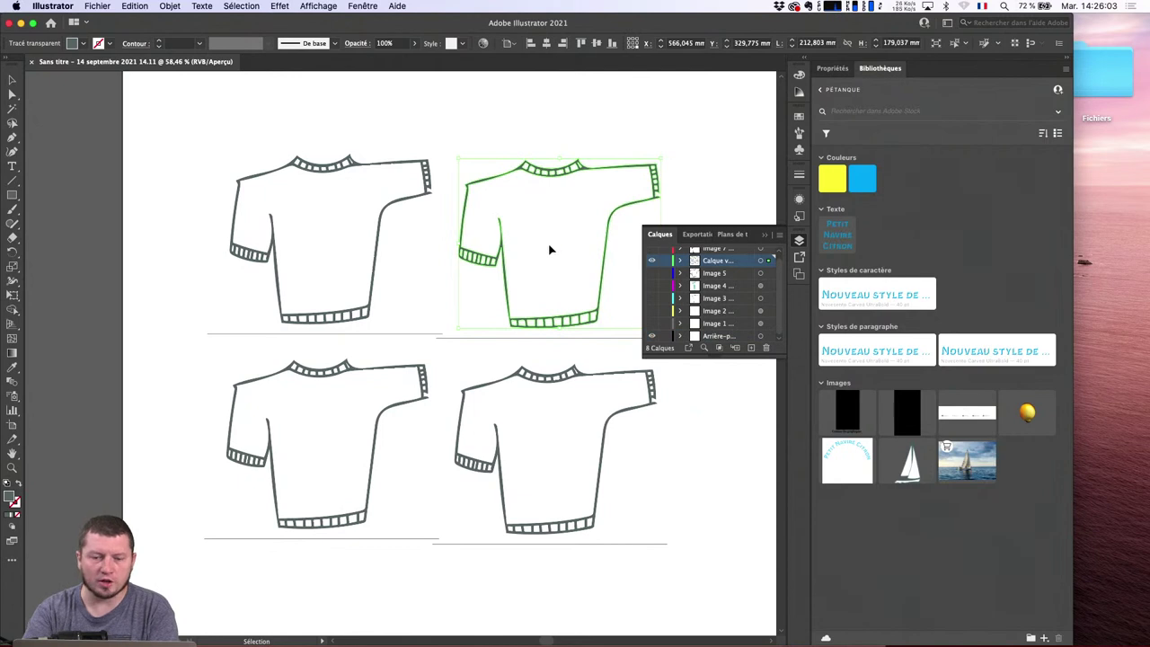
scroll(551, 249, up, 4)
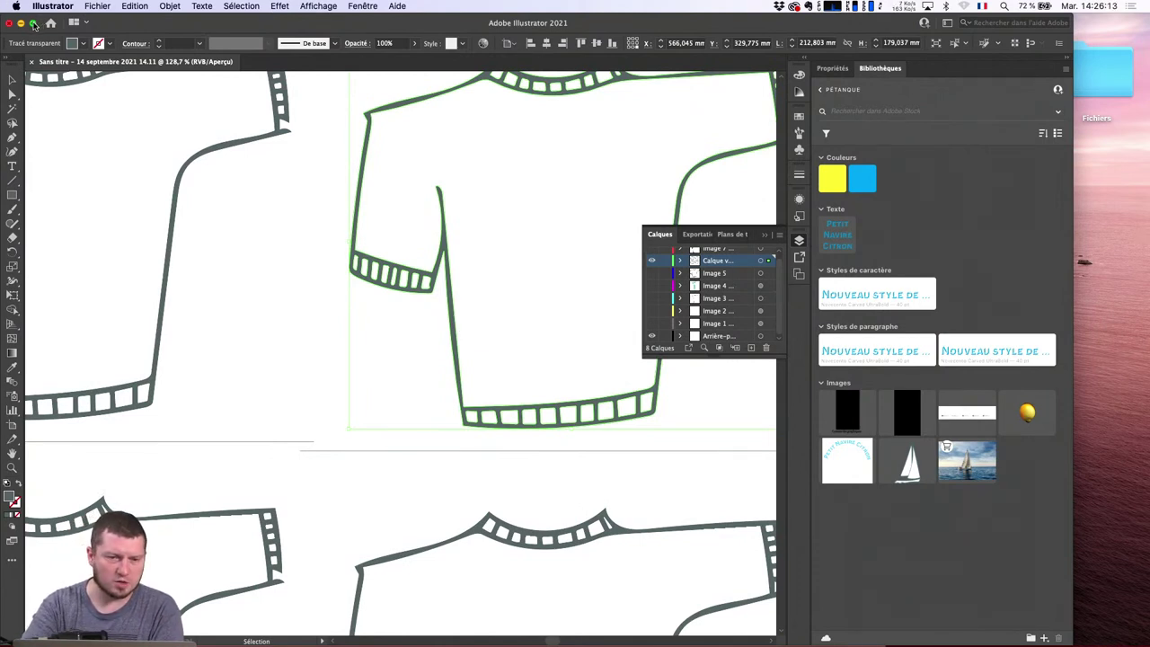
click(34, 24)
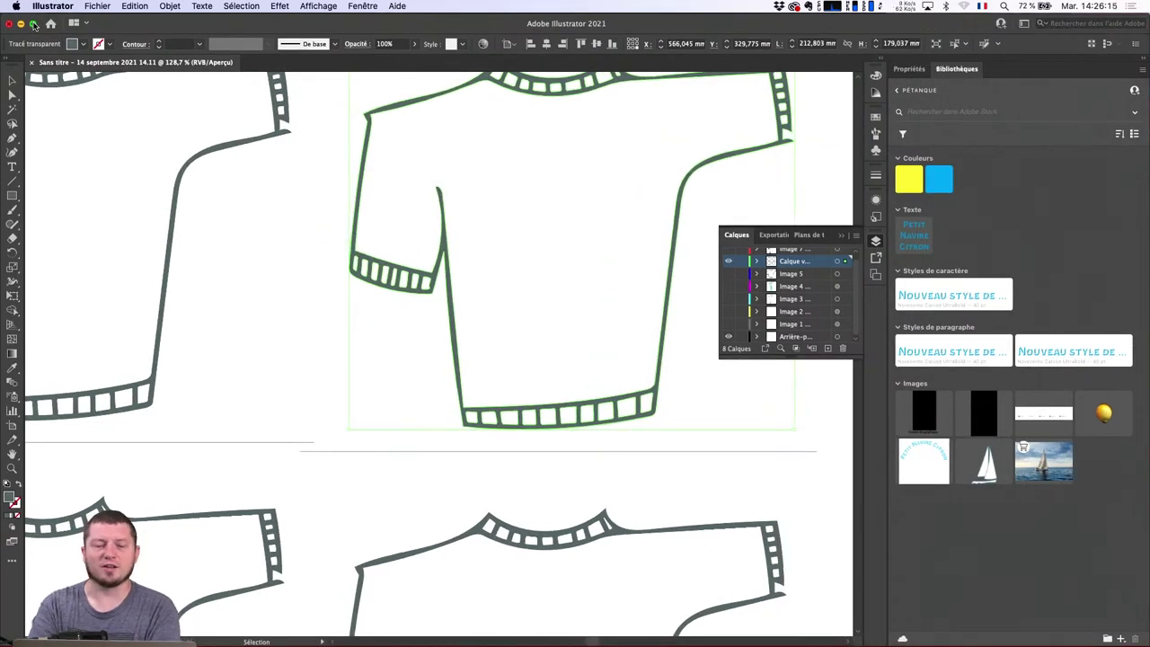
key(super+Tab)
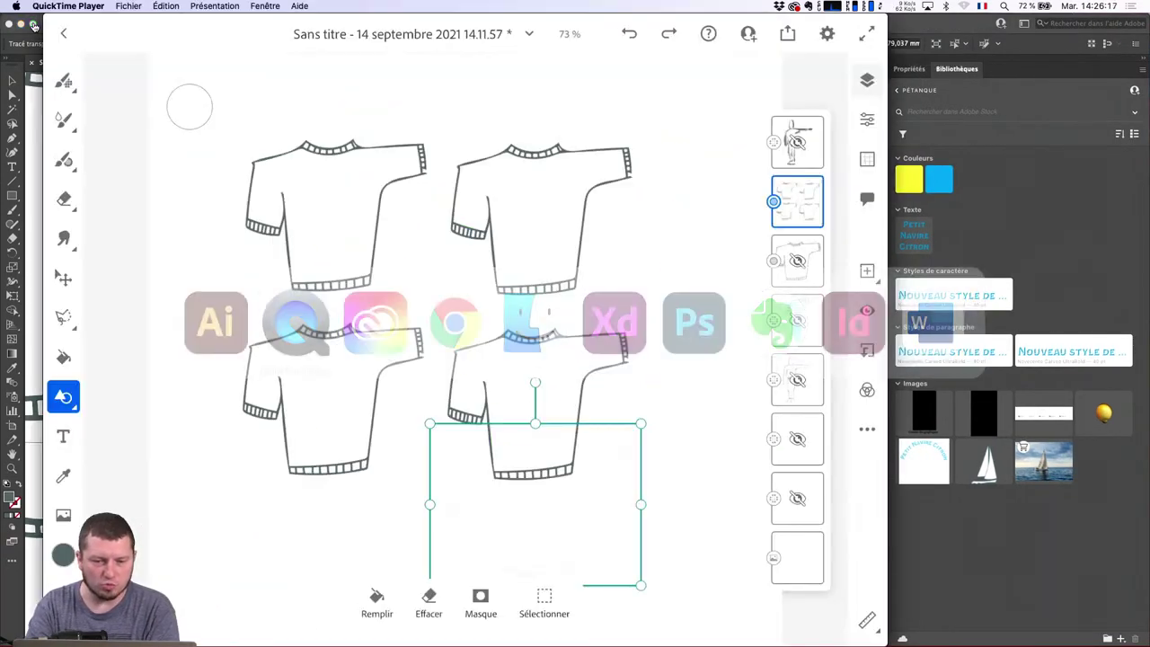
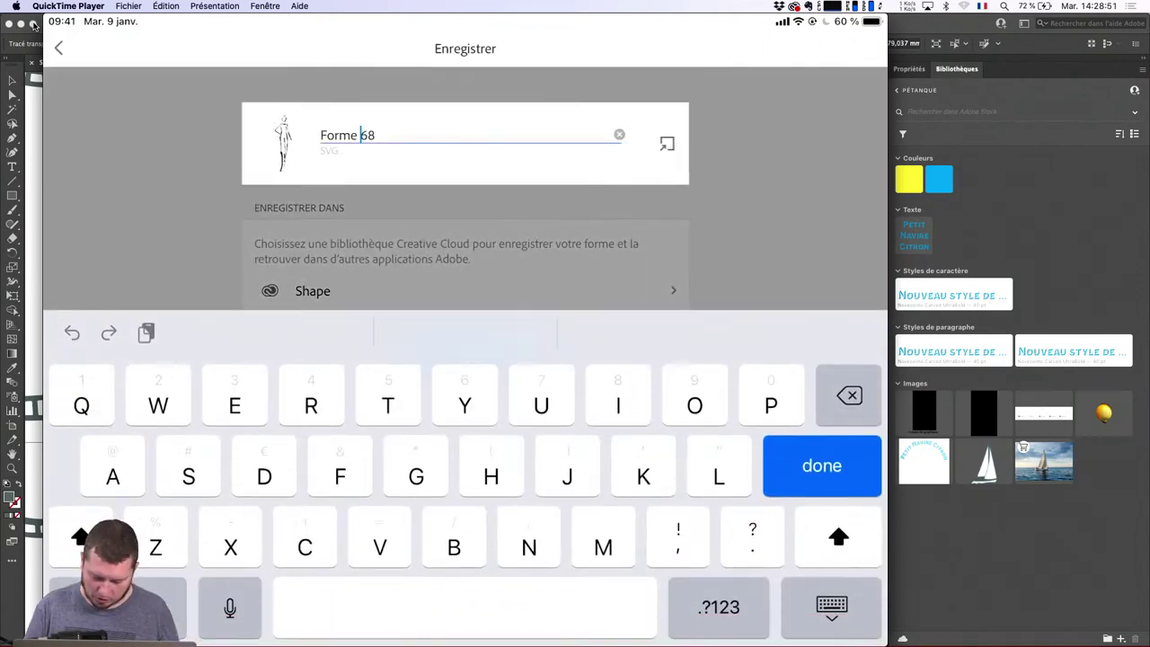
- Name the captured shape 'Perso Feminin' in the save screen, fixing the typo
text(Pers)
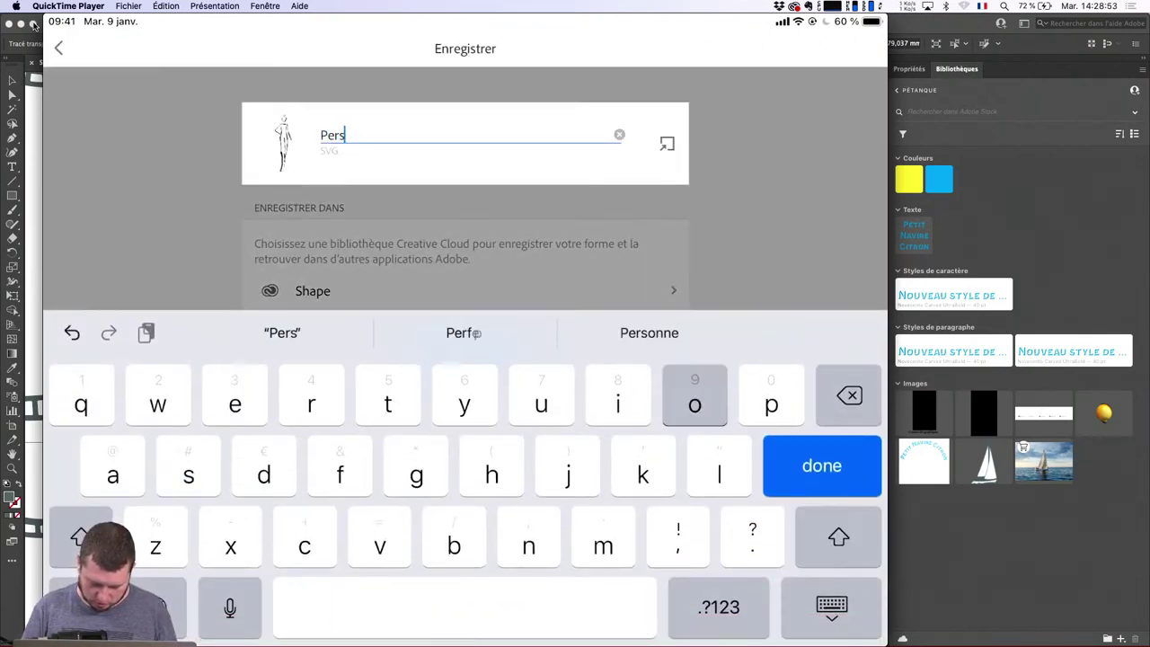
text(o Fem8nin)
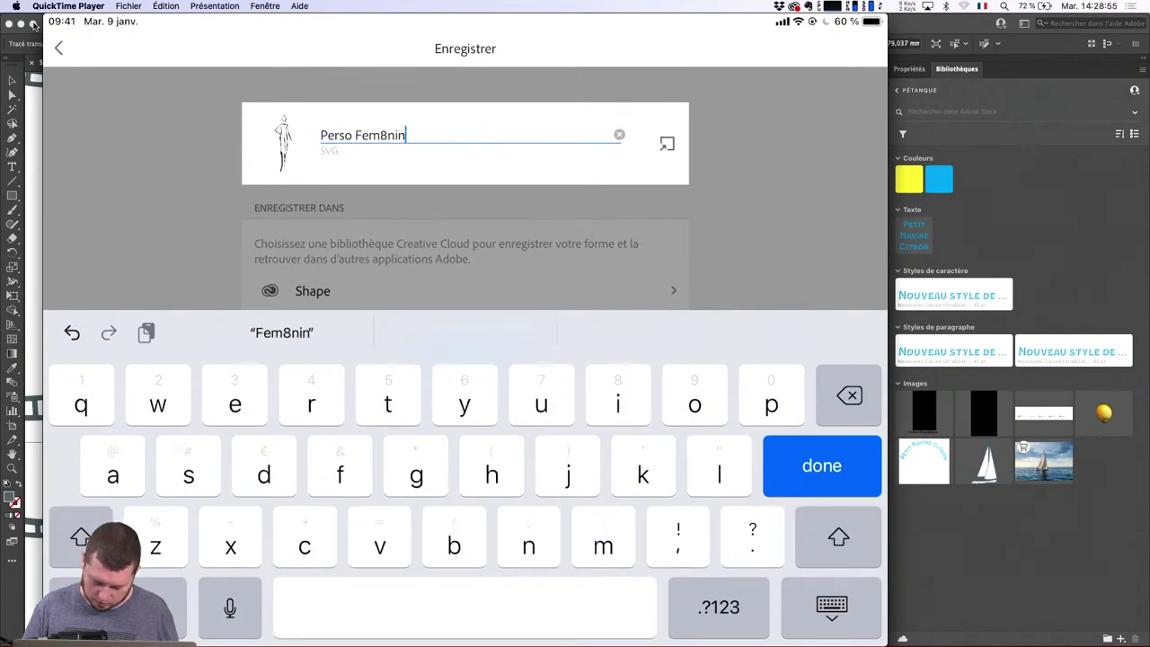
key(BackSpace)
key(BackSpace)
key(BackSpace)
key(BackSpace)
text(ini)
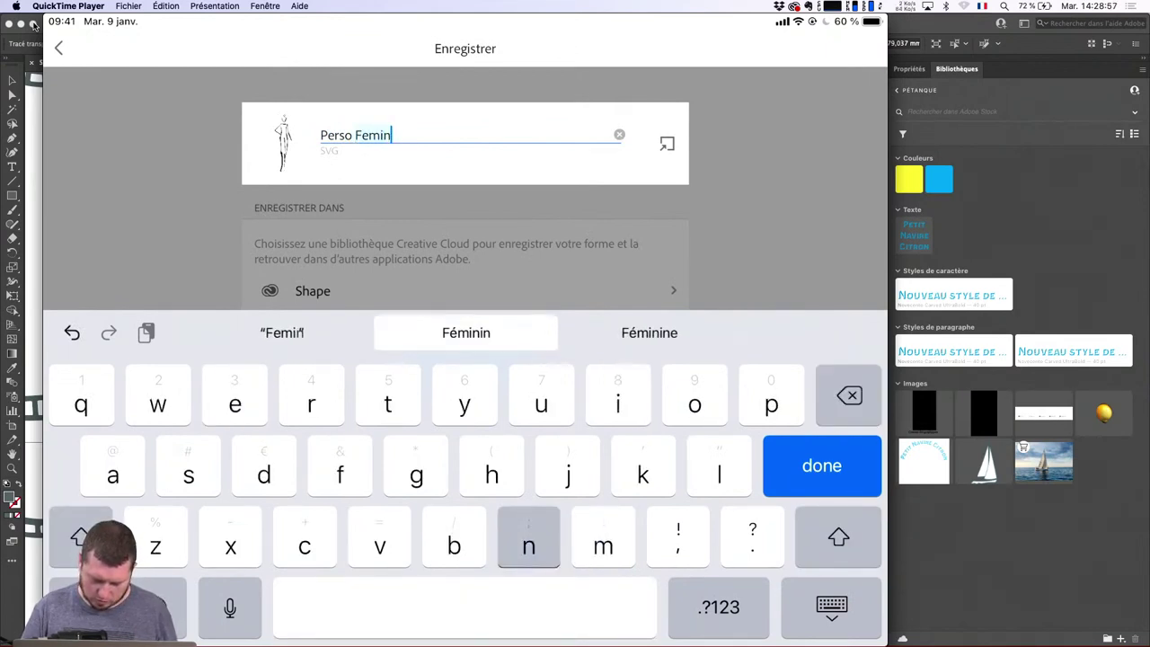
text(n)
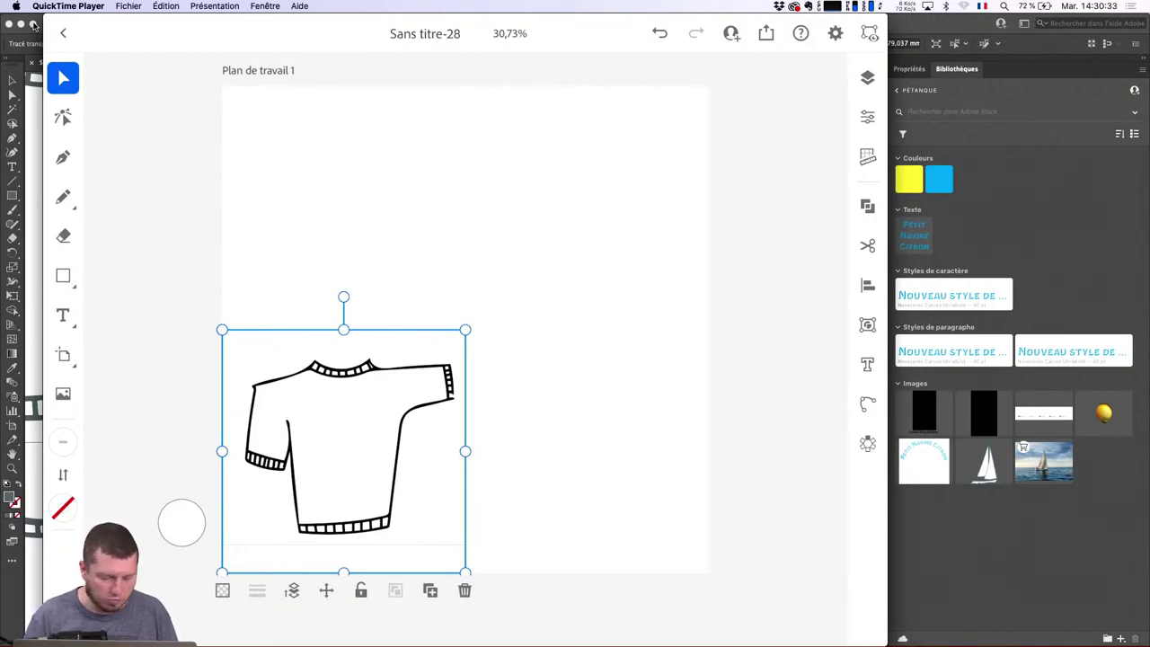
- Move the sweater drawing to the artboard centre and shrink it proportionally
drag(343, 451, 437, 284)
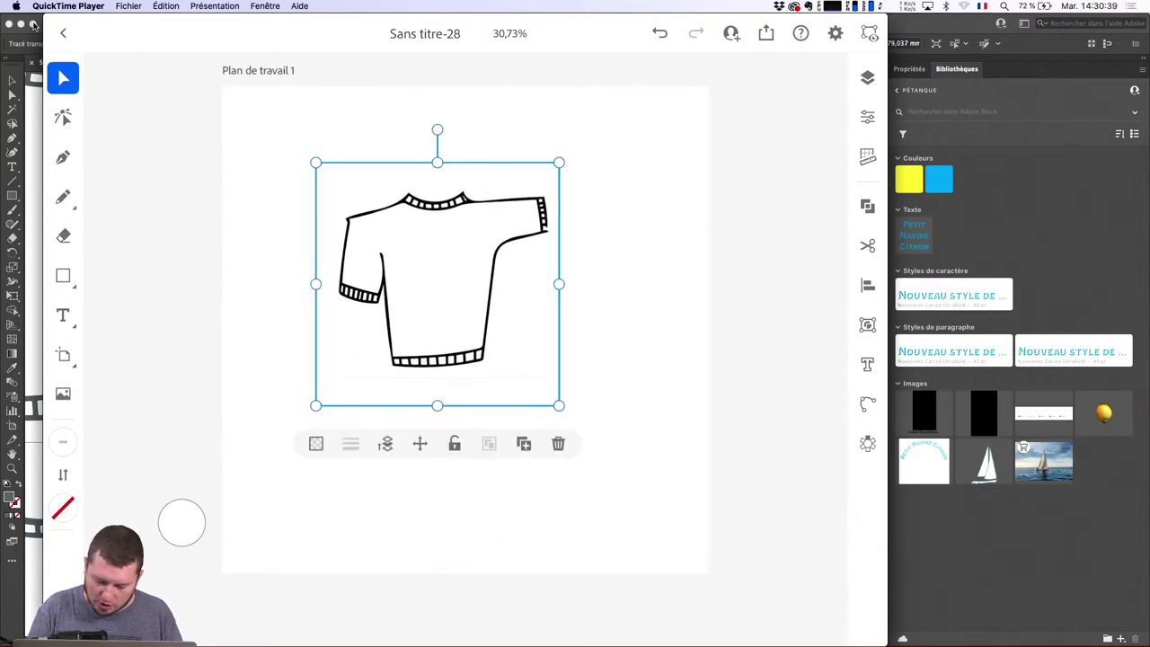
click(181, 522)
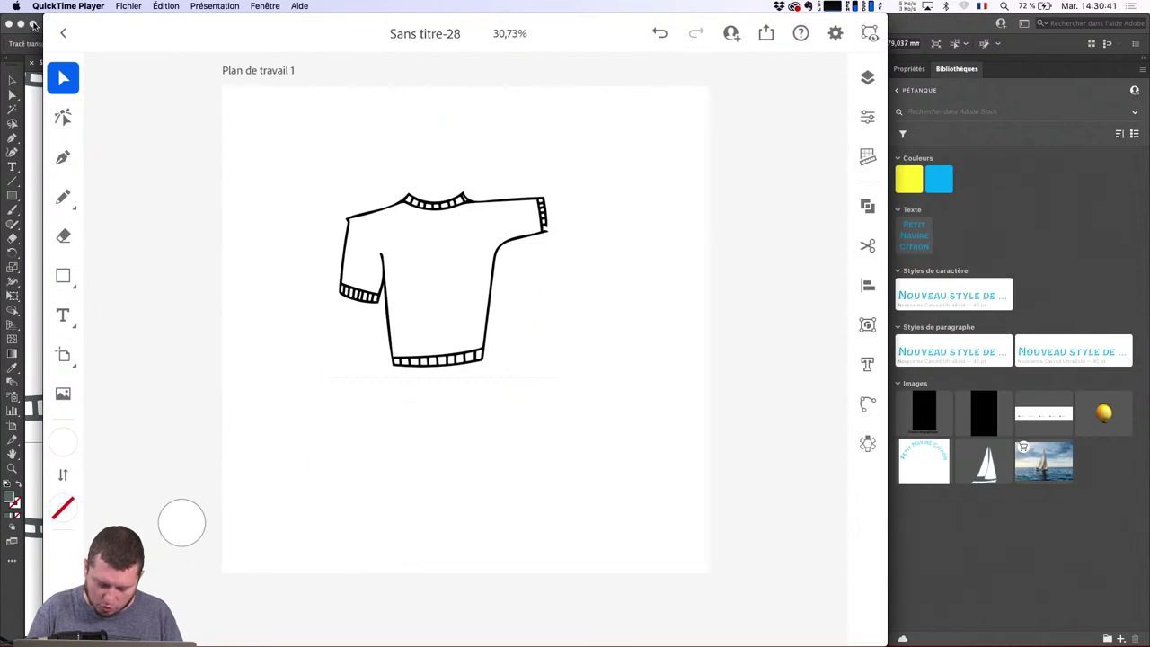
click(441, 278)
drag(559, 405, 538, 385)
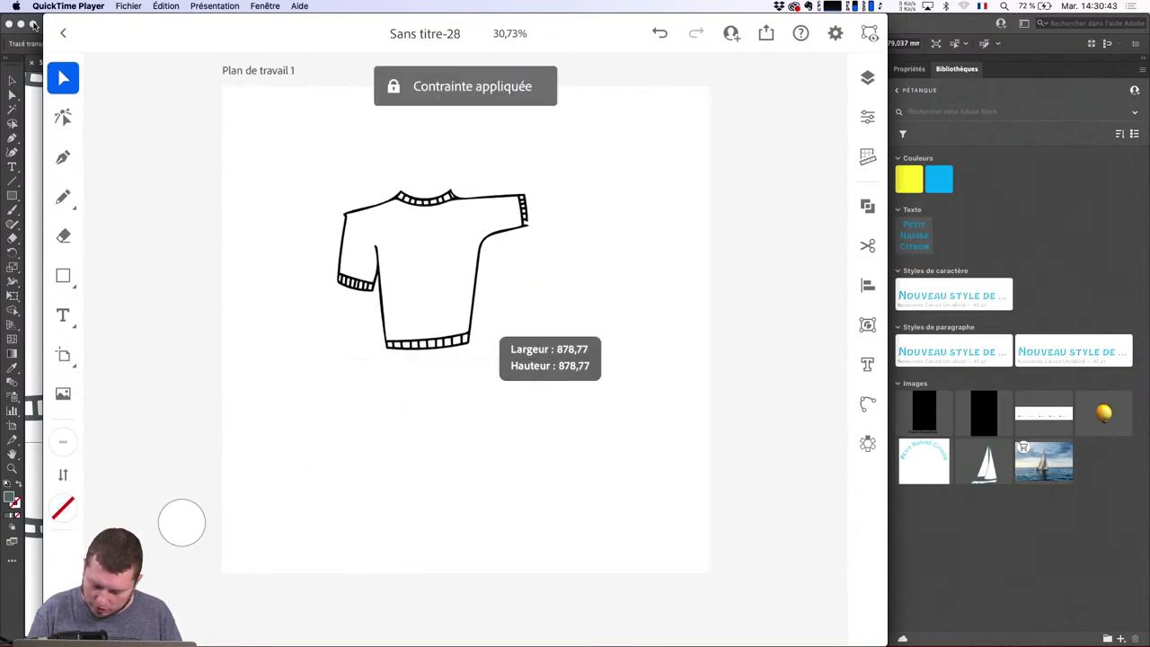
- Select the <Image> layer and lower its opacity to fade it as a tracing reference
click(867, 77)
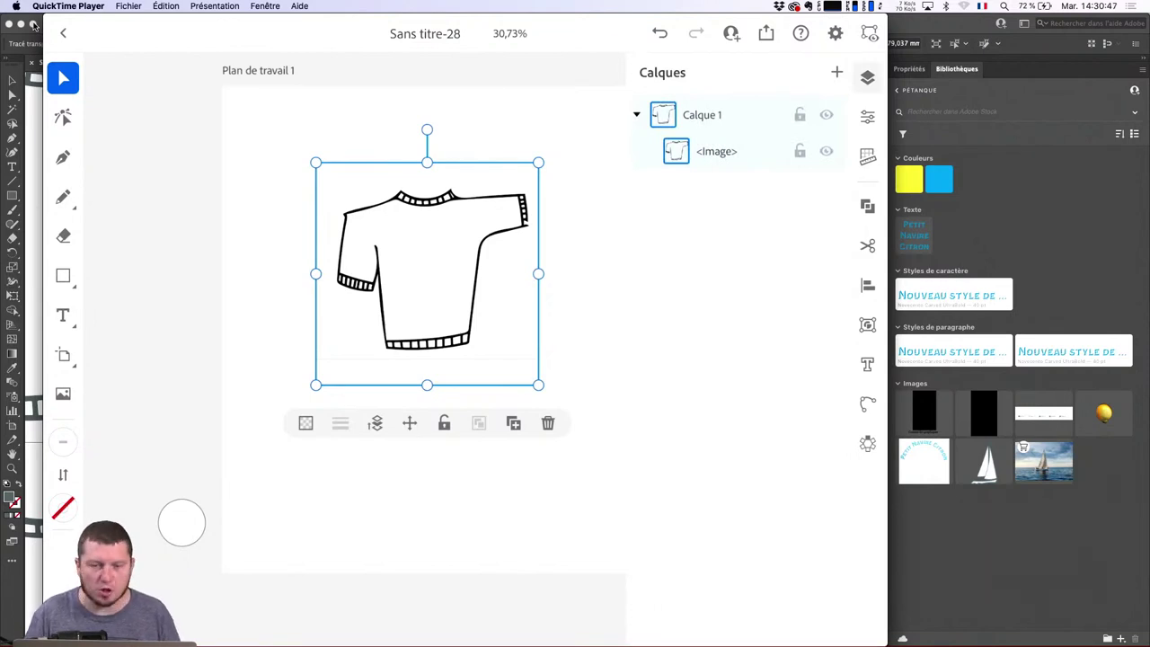
key(Escape)
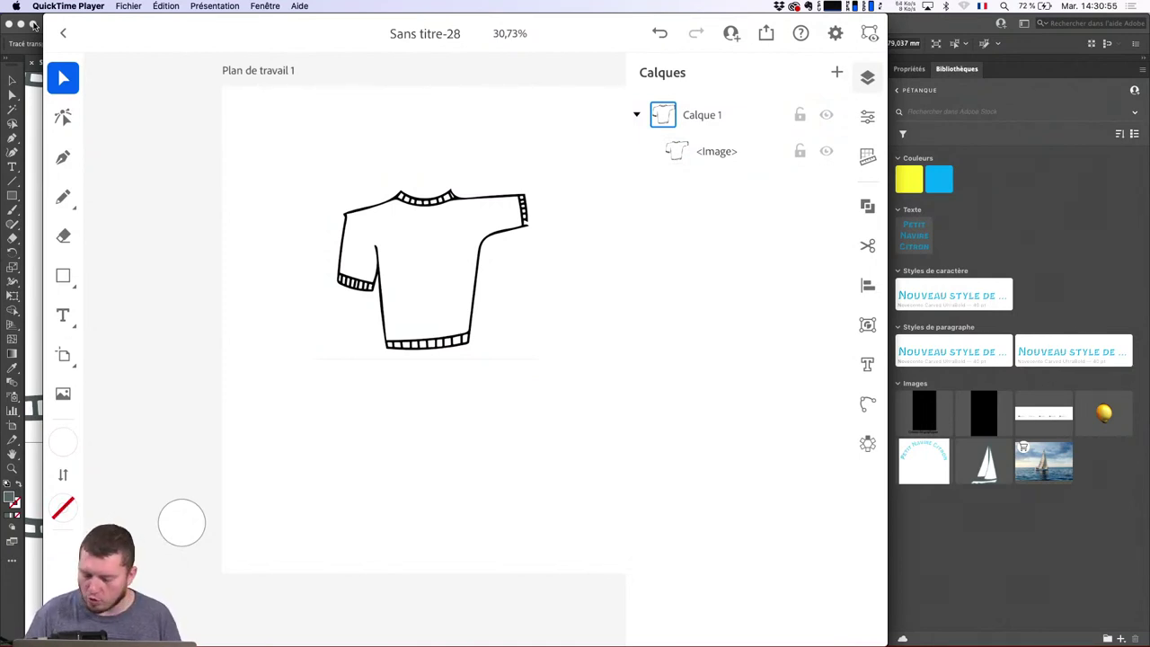
click(716, 151)
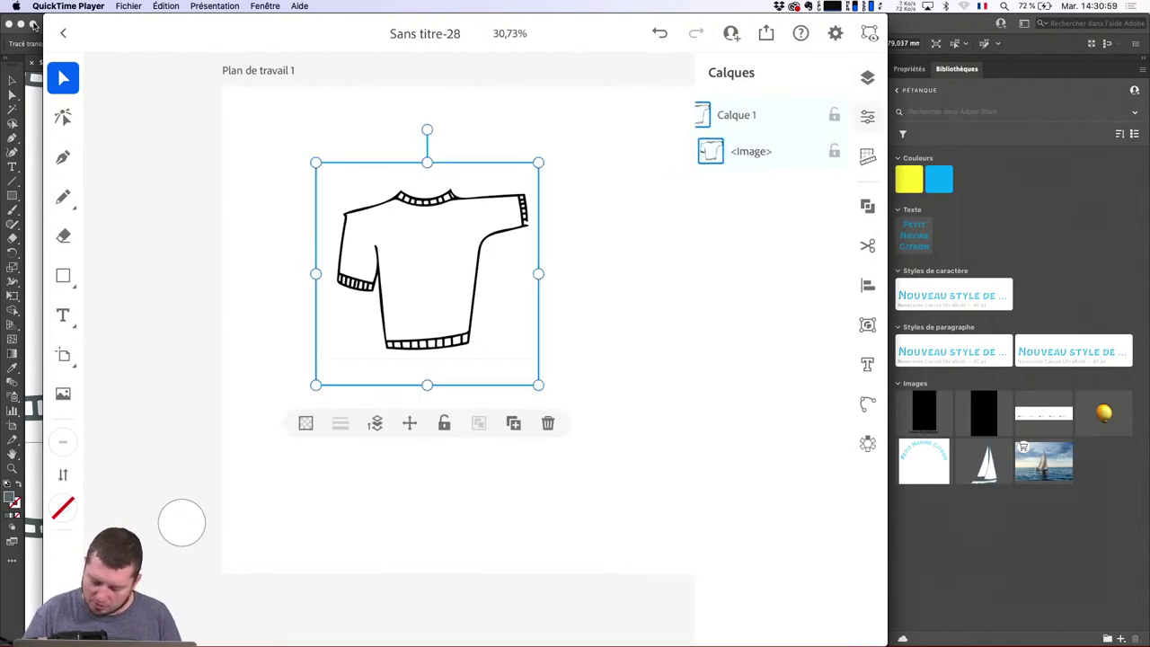
click(868, 117)
drag(827, 469, 671, 469)
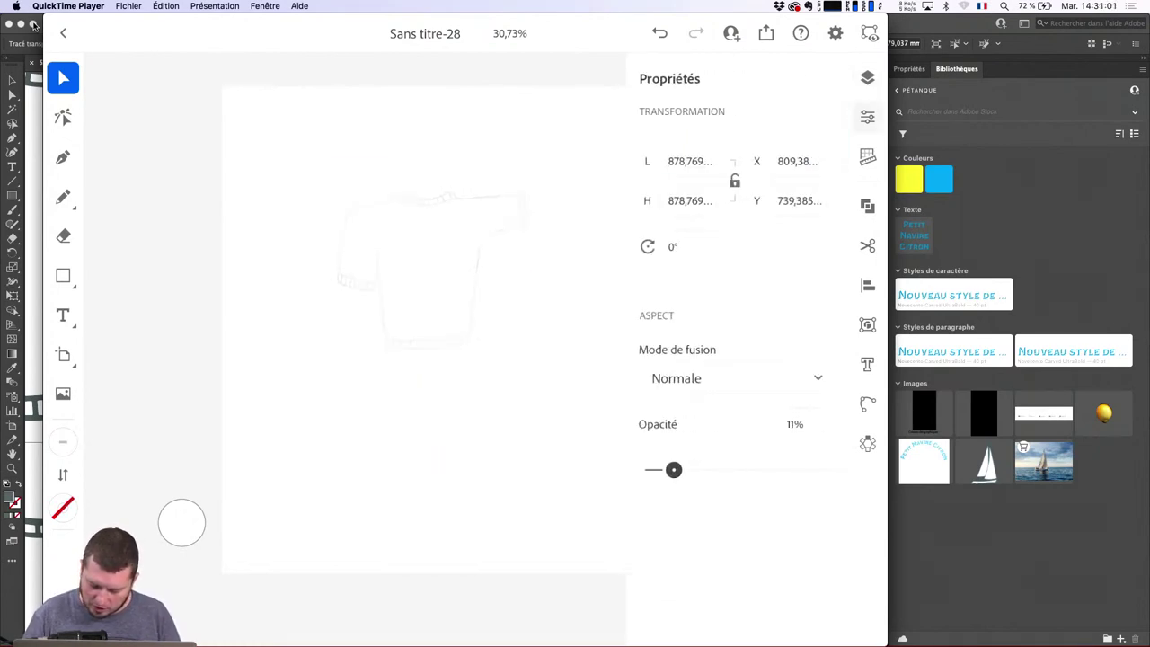
click(868, 117)
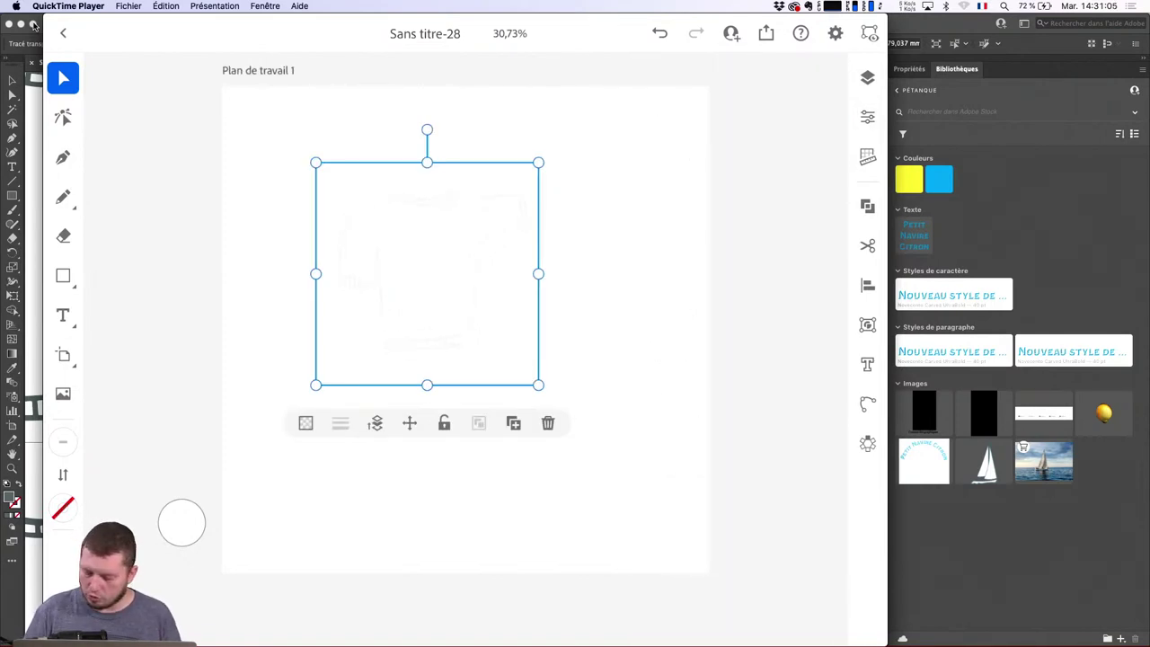
- Start a new QuickTime movie recording of the iPad and move its window right
click(33, 24)
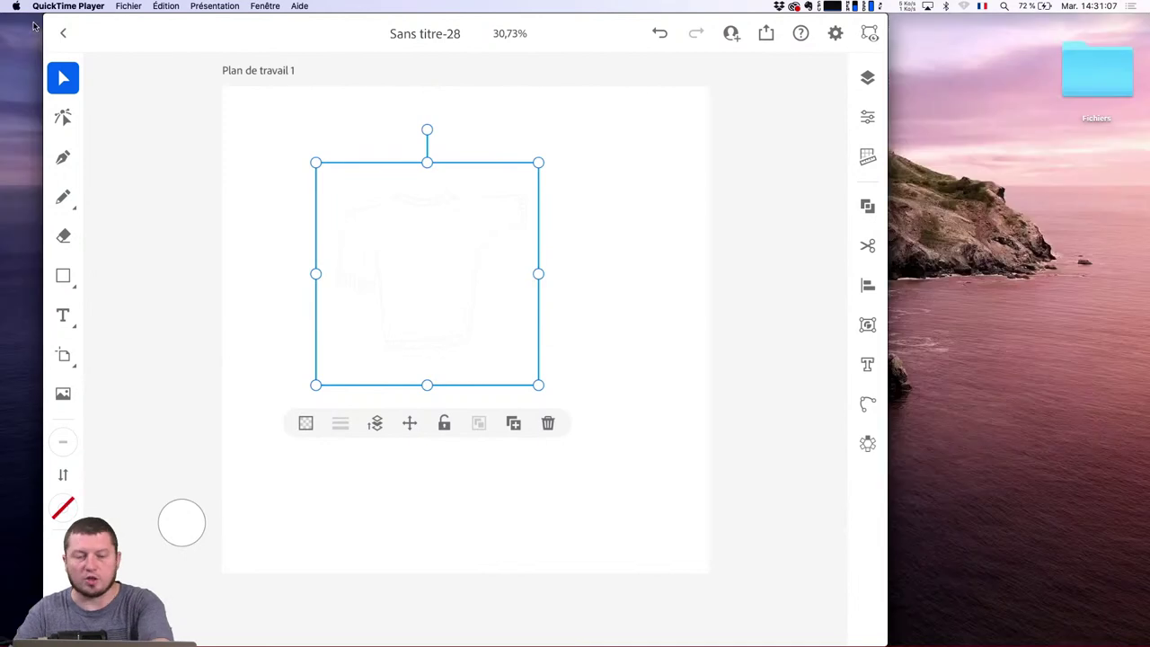
key(super+alt+n)
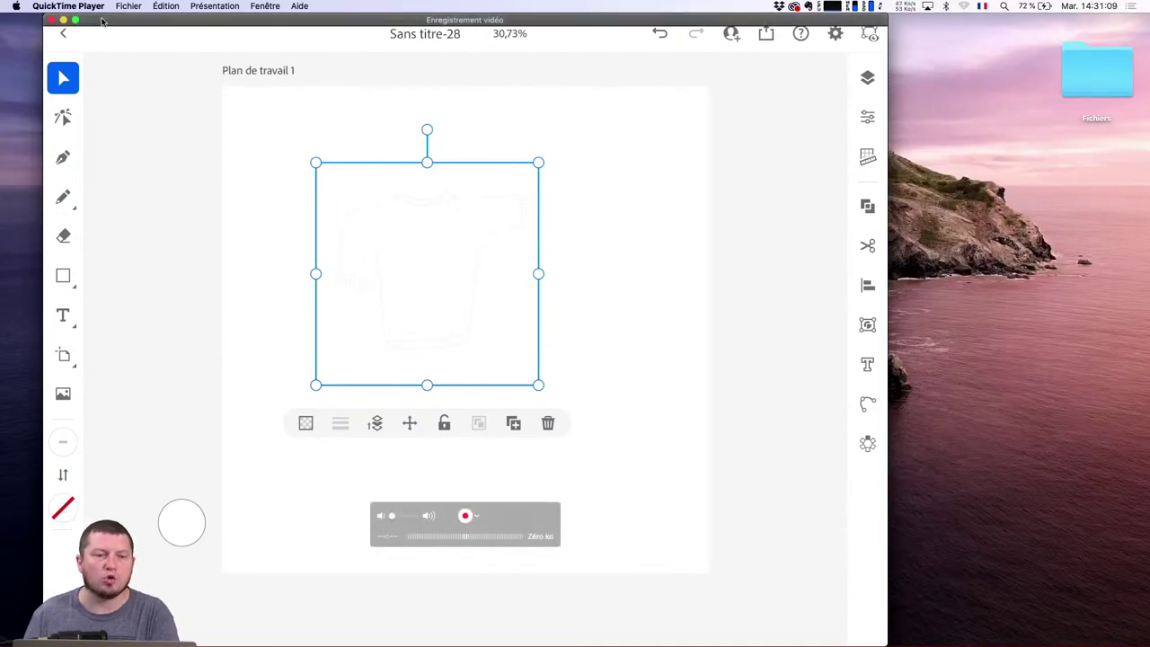
drag(117, 27, 232, 24)
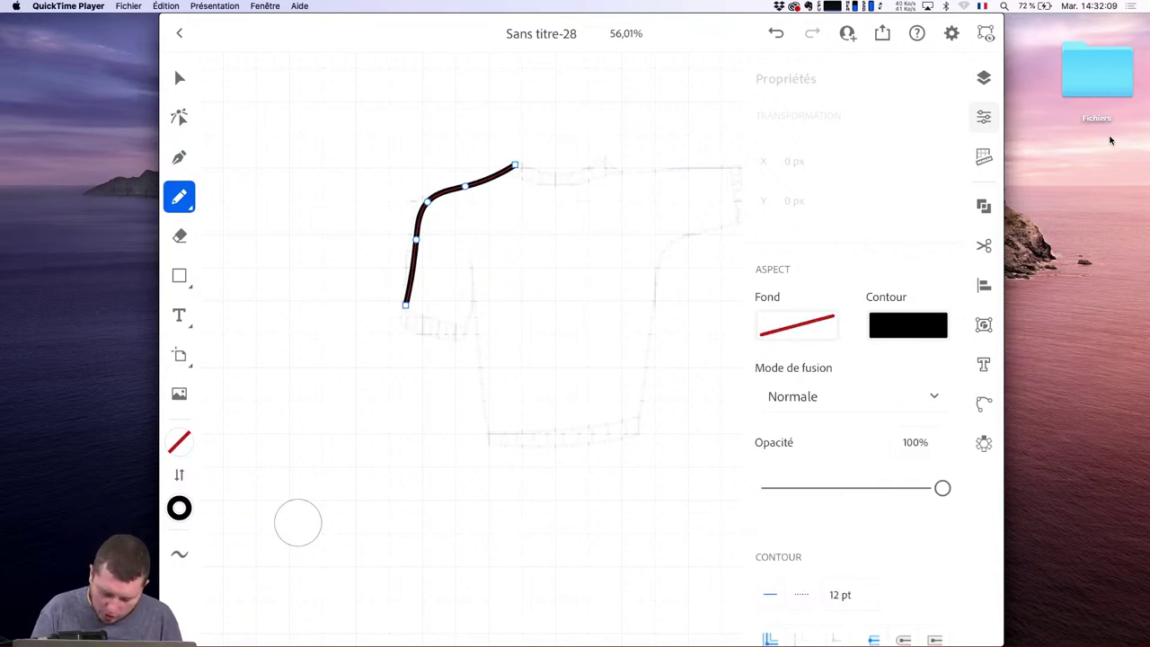
- Trace the sleeve cuff and the shirt's left side with thick pencil strokes, redoing a bad stroke
drag(405, 306, 464, 321)
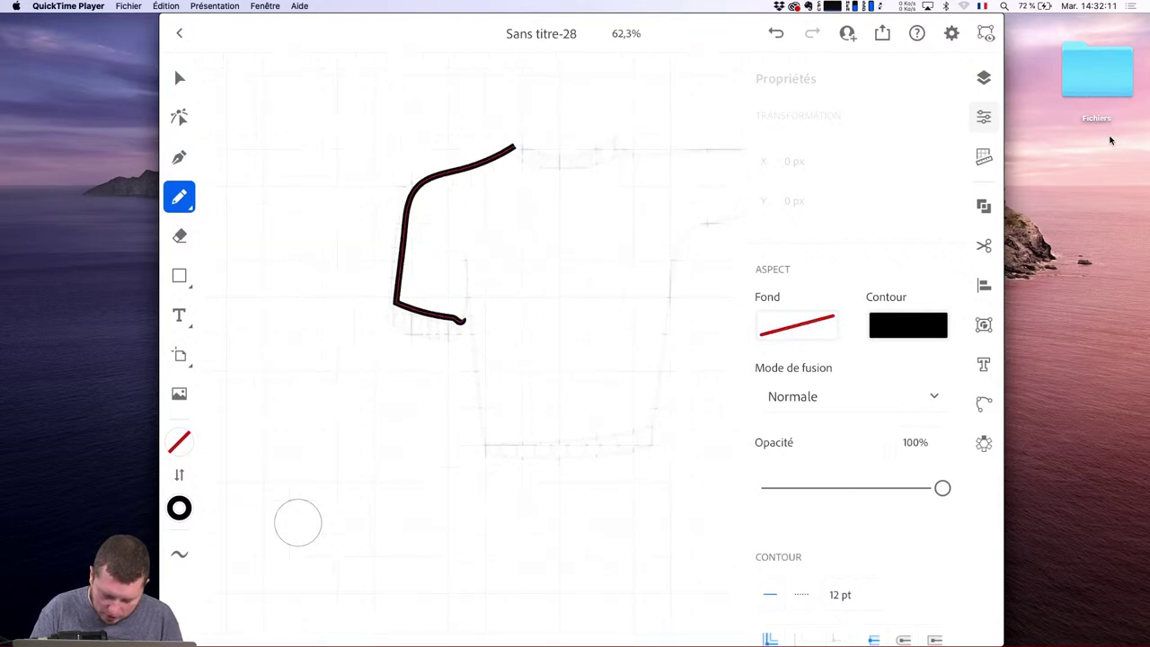
key(ctrl+z)
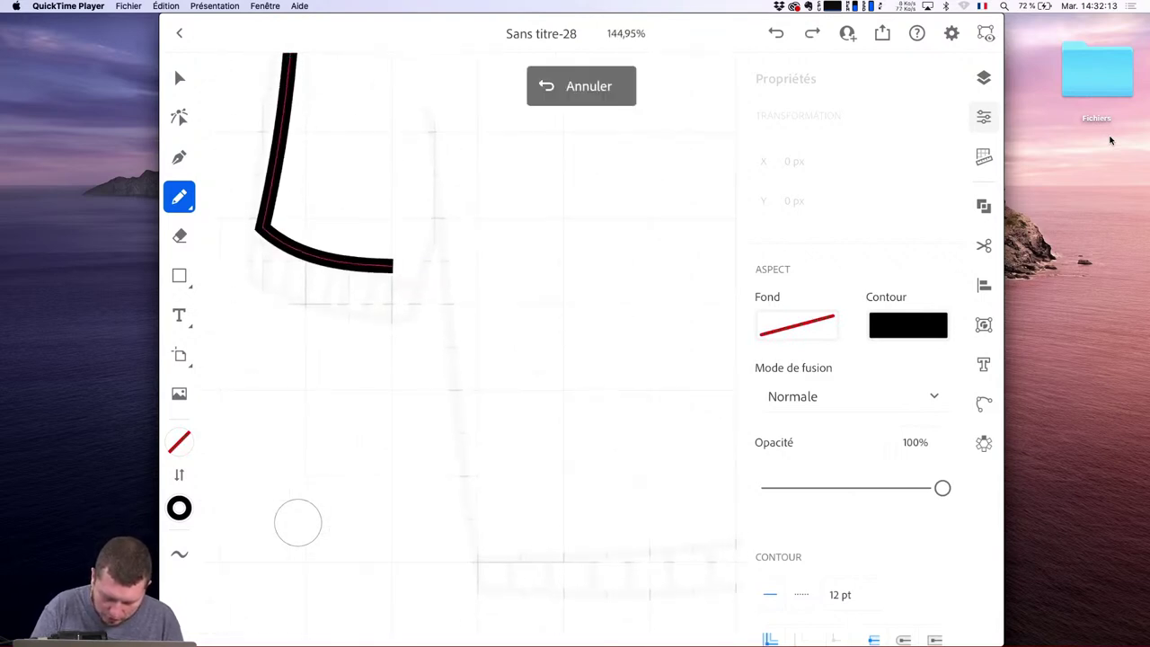
drag(423, 263, 446, 164)
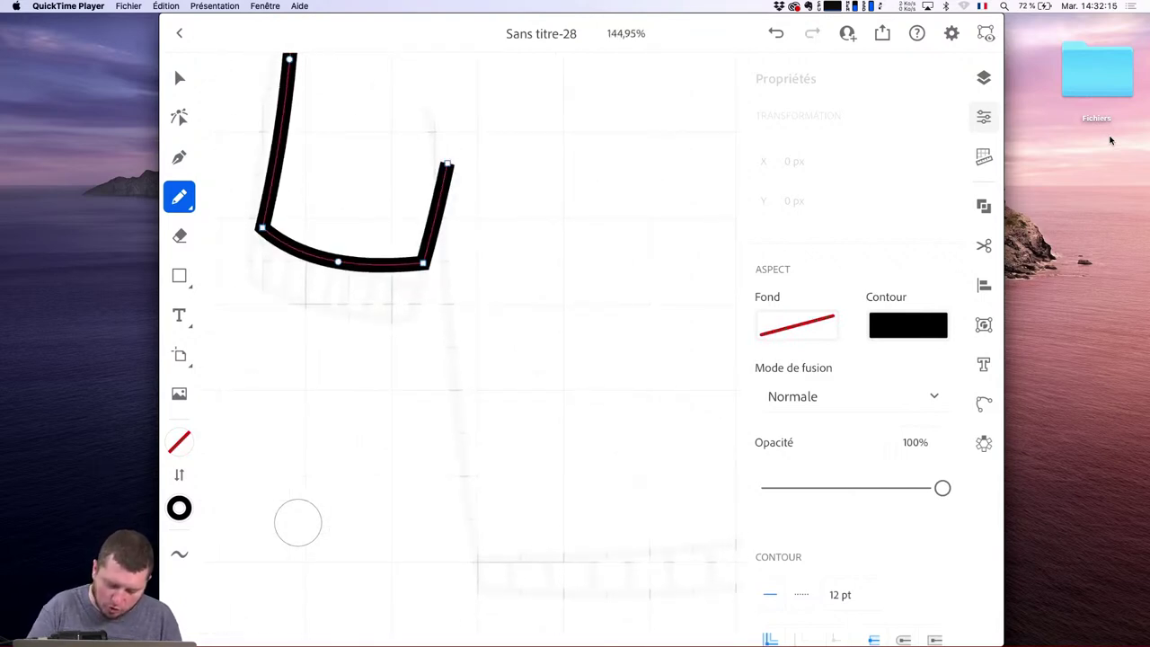
scroll(449, 315, down, 3)
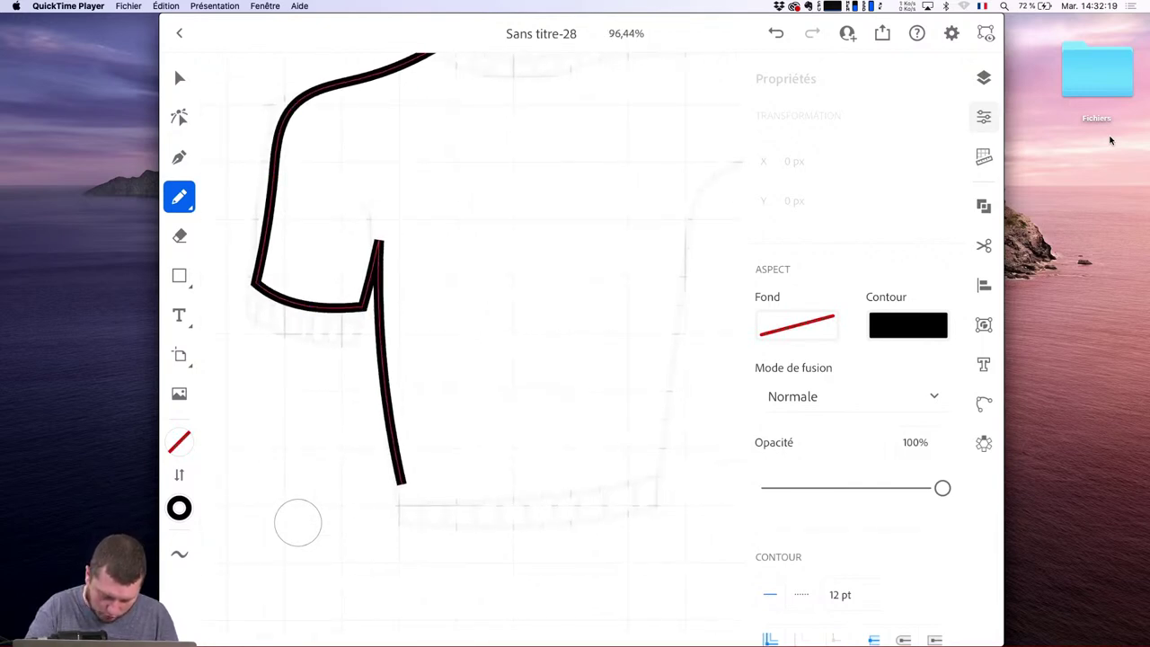
drag(382, 351, 407, 514)
scroll(450, 314, down, 2)
scroll(449, 315, down, 2)
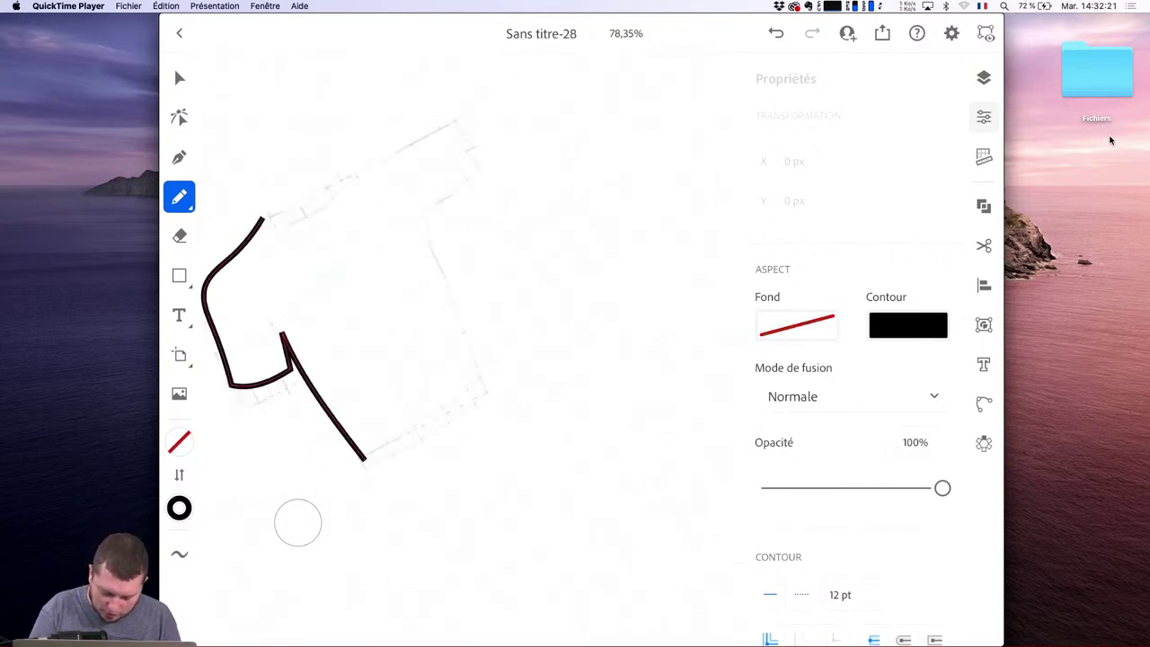
scroll(315, 449, down, 1)
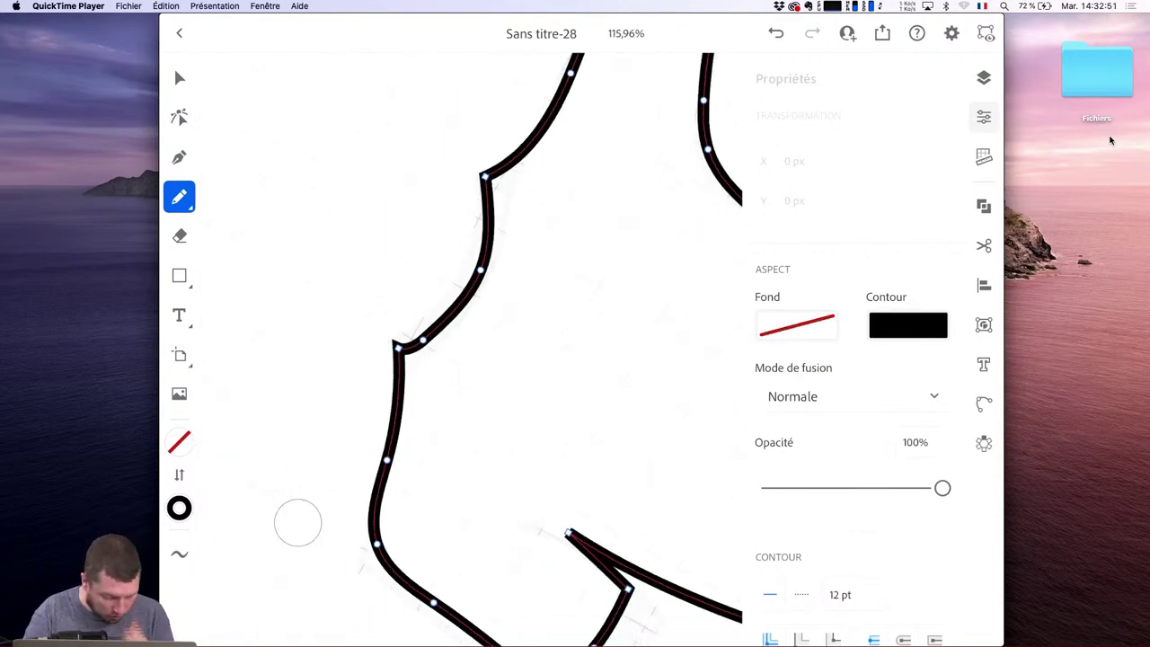
- Switch to the Direct Selection tool to adjust the outline's anchor points
key(a)
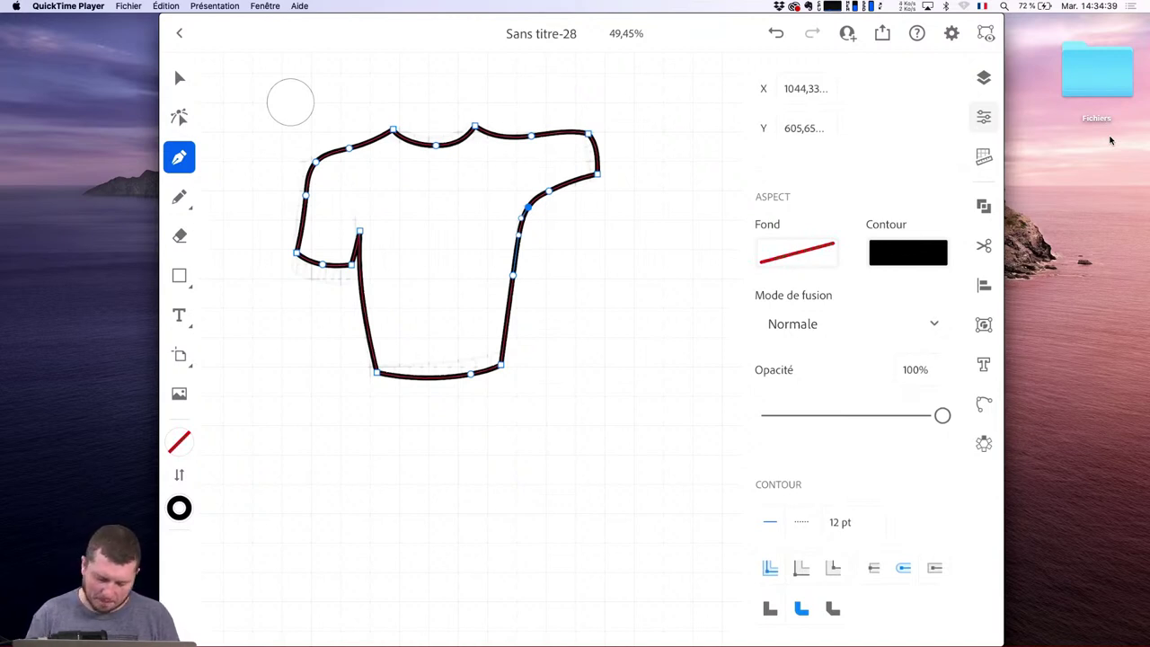
- Remove a stray point added to the finished shirt outline
click(405, 478)
key(ctrl+z)
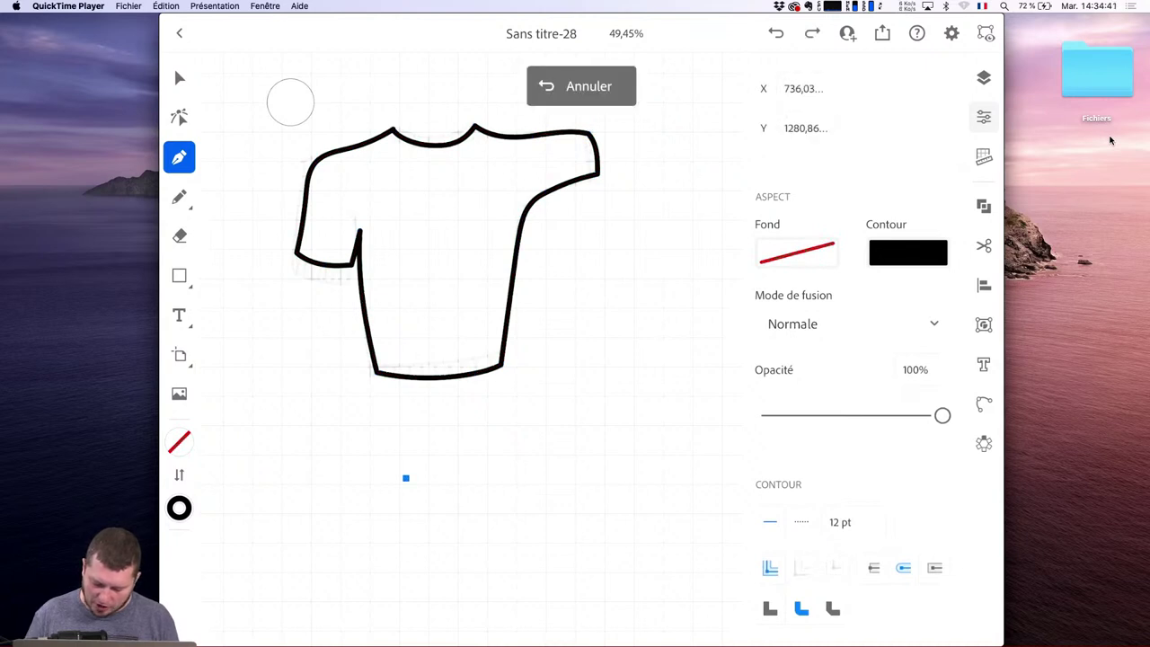
key(ctrl+z)
key(ctrl+z)
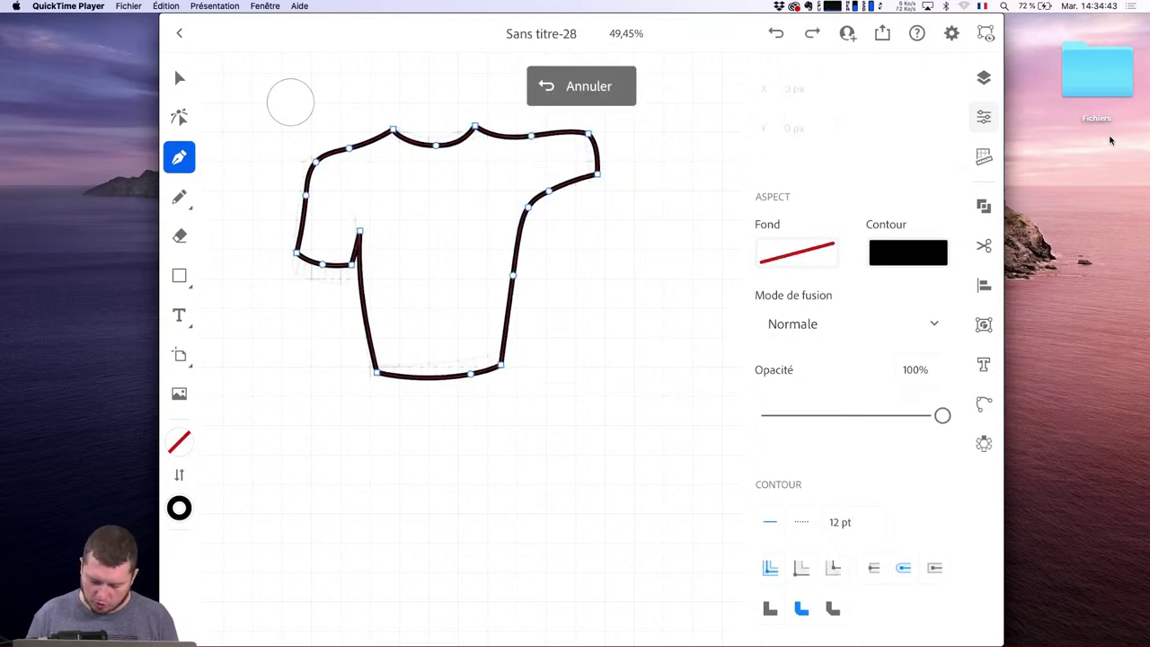
key(v)
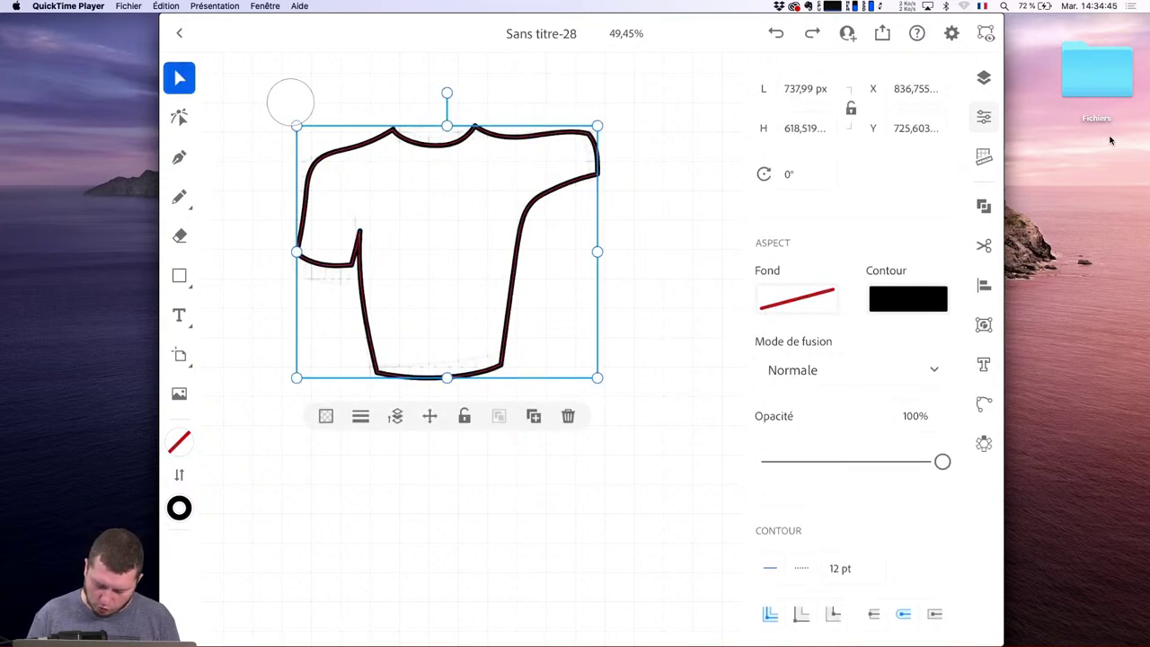
key(Escape)
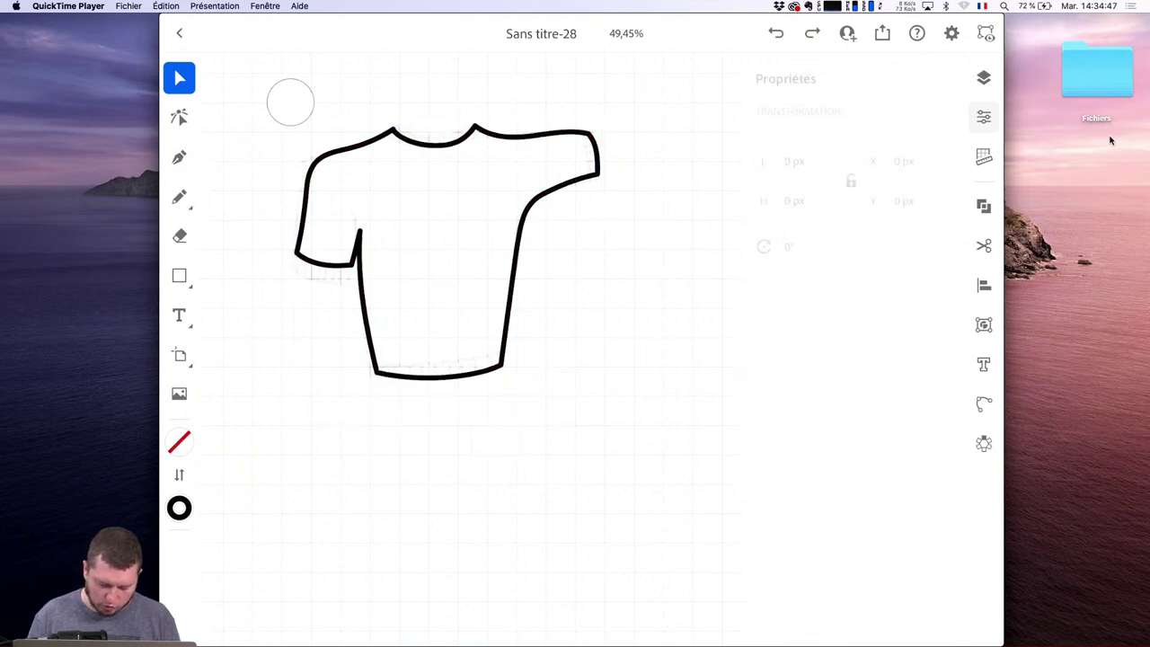
- Draw a curved pencil line along the shirt's hem and select it
key(n)
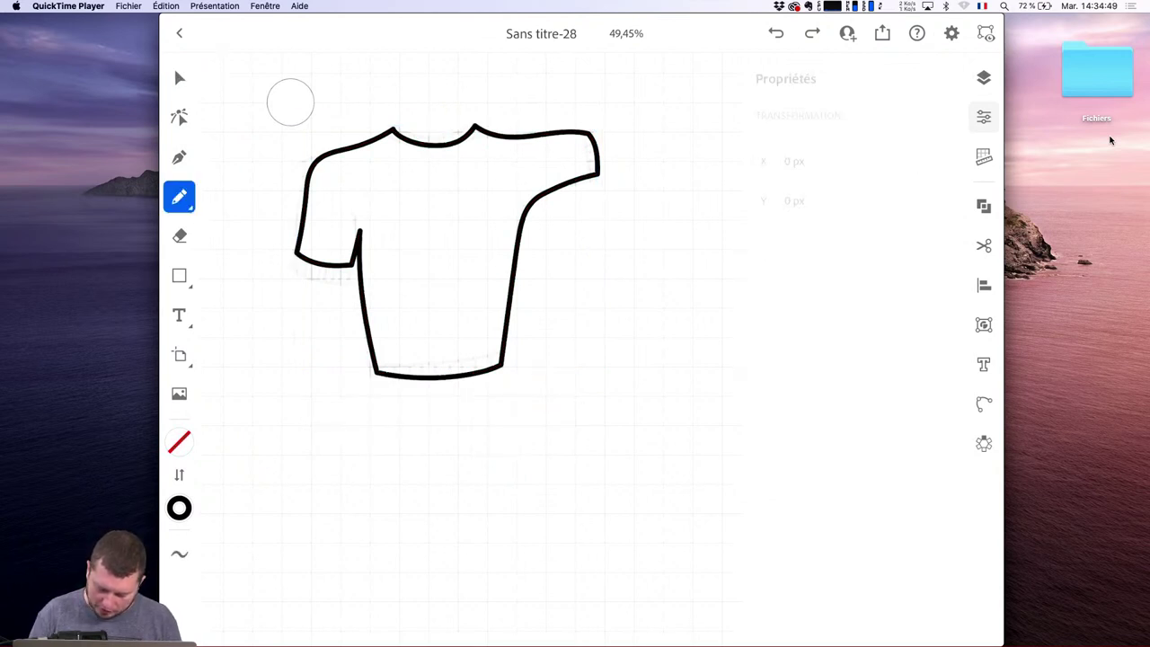
mouse_move(344, 347)
mouse_down()
mouse_move(377, 368)
mouse_move(509, 353)
mouse_up()
scroll(449, 270, up, 2)
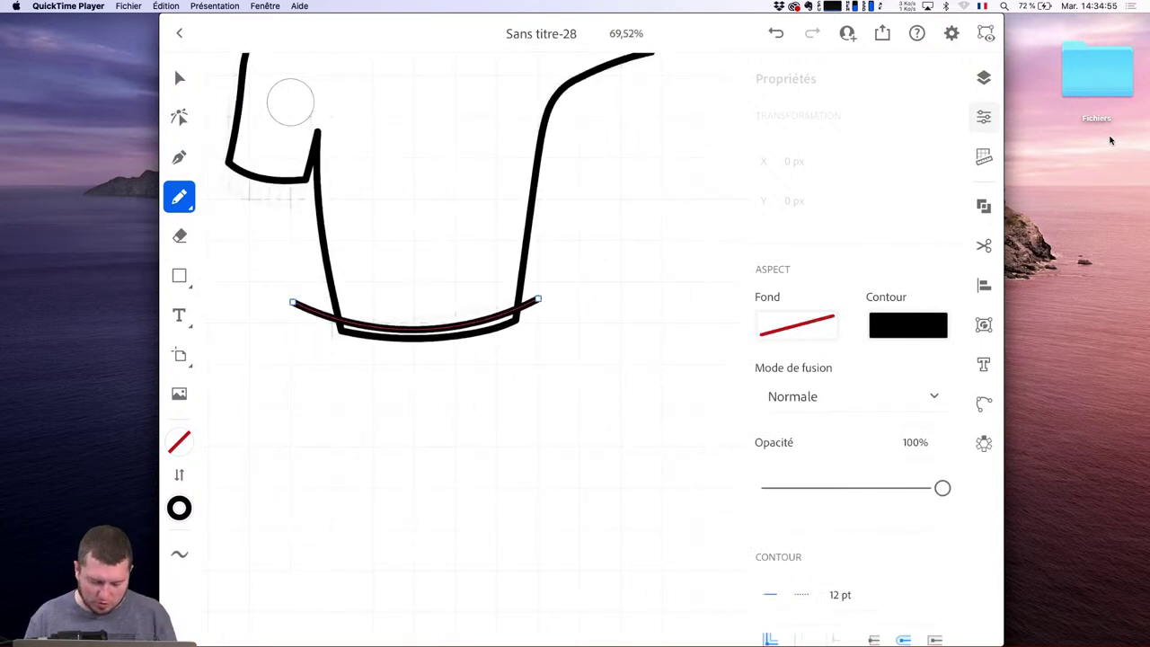
key(v)
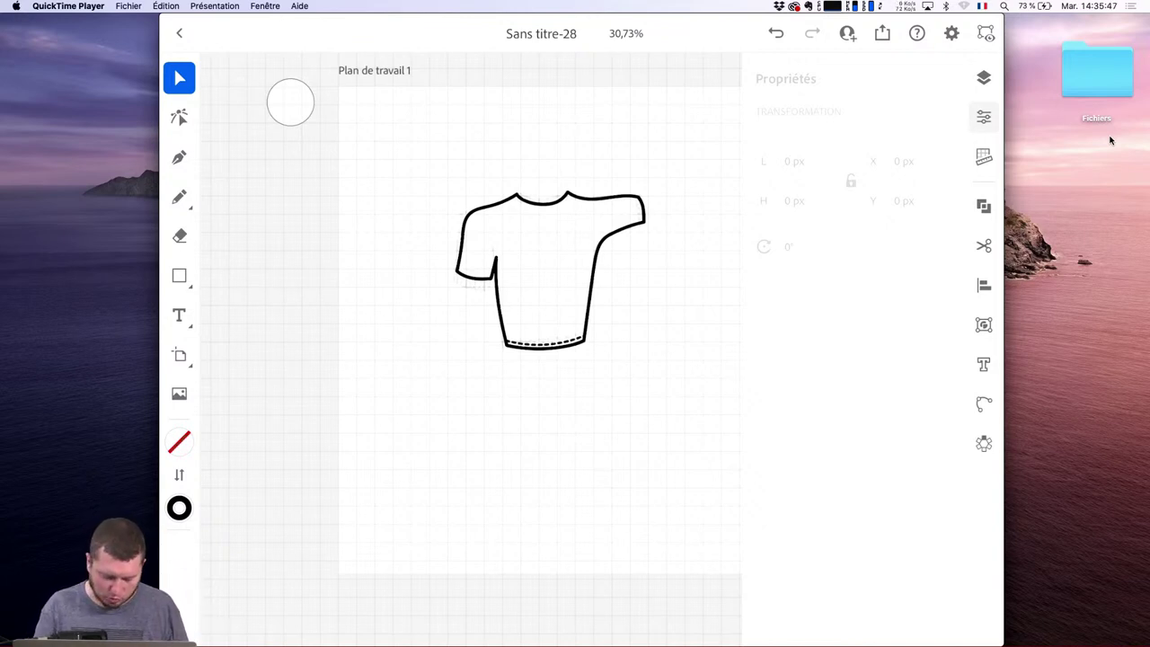
- Remove a stray rectangle drawn on the canvas
key(m)
drag(412, 416, 441, 447)
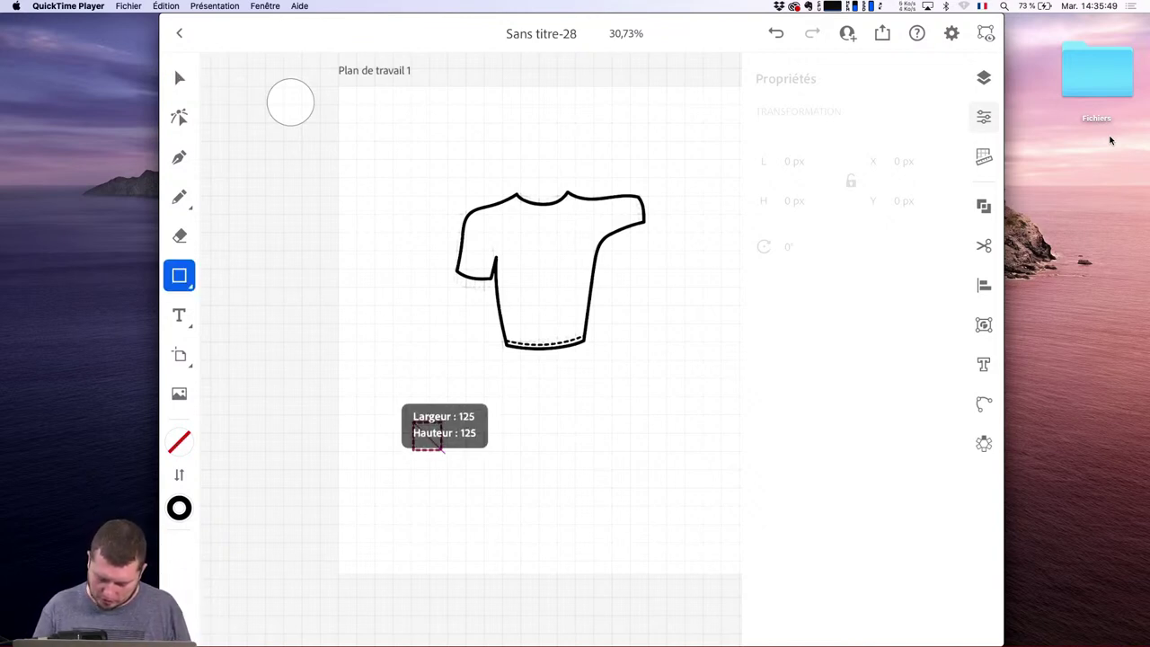
key(ctrl+z)
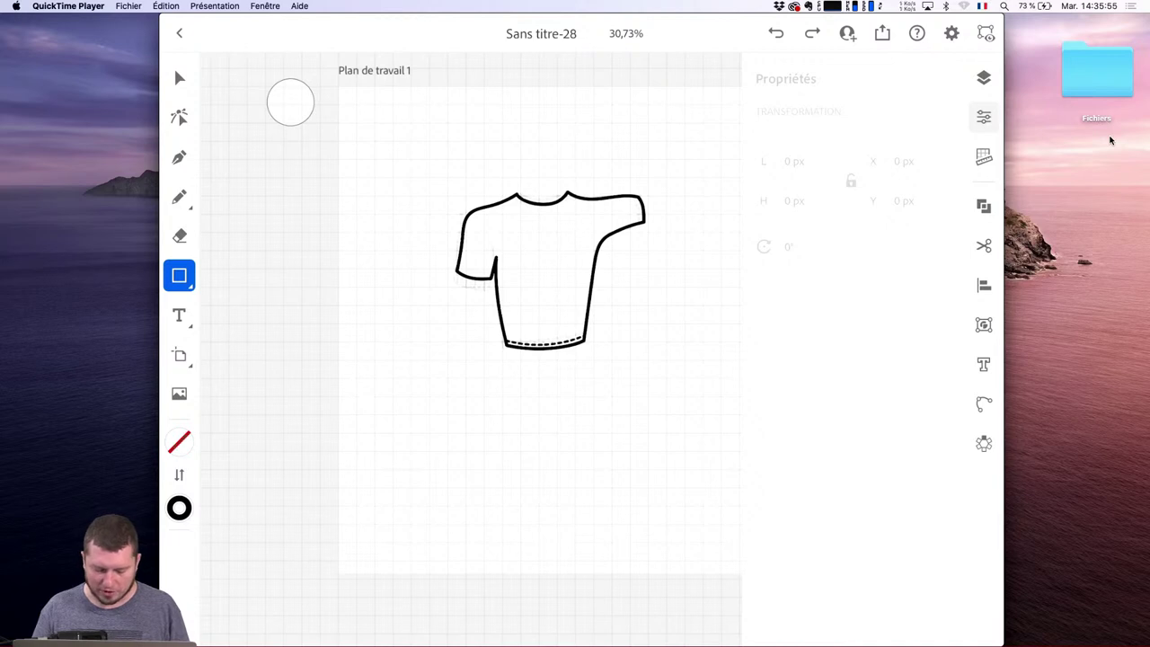
- Turn off the Grille and draw a small yellow-filled star below the T-shirt
click(179, 275)
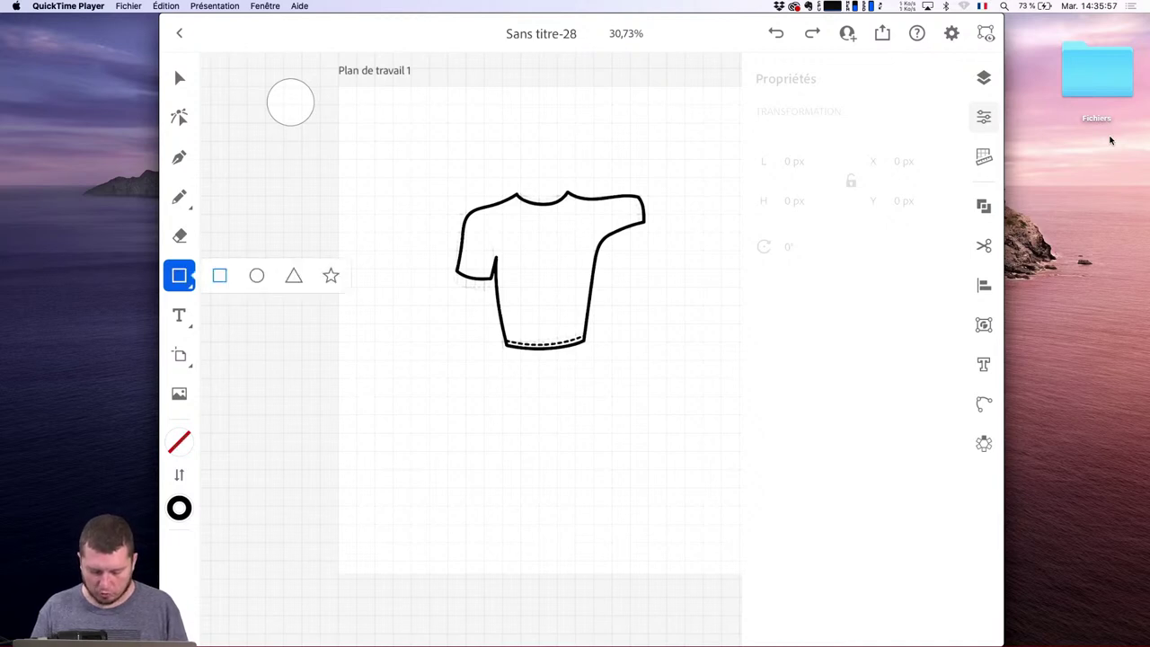
click(331, 275)
click(984, 156)
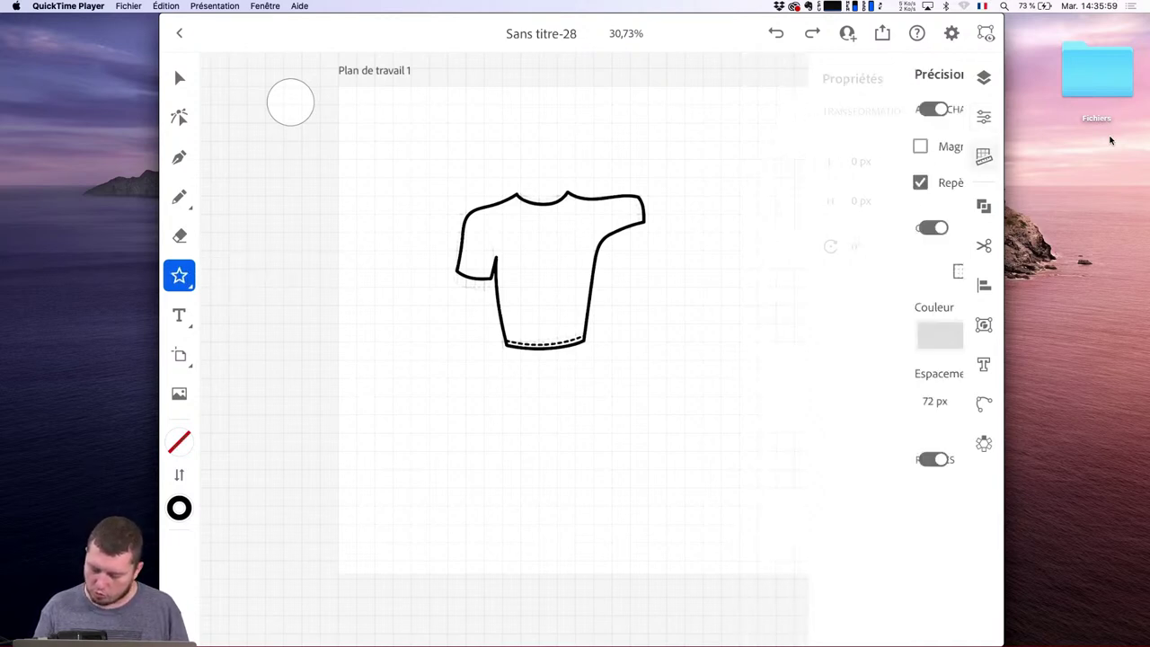
click(932, 228)
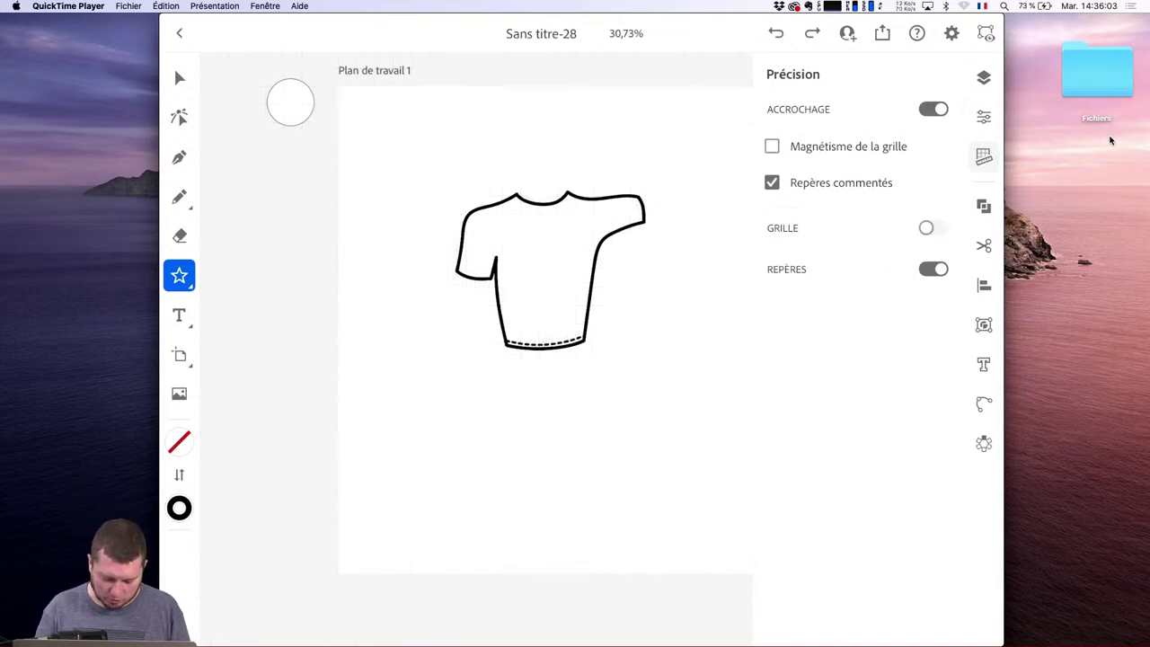
click(179, 475)
click(179, 441)
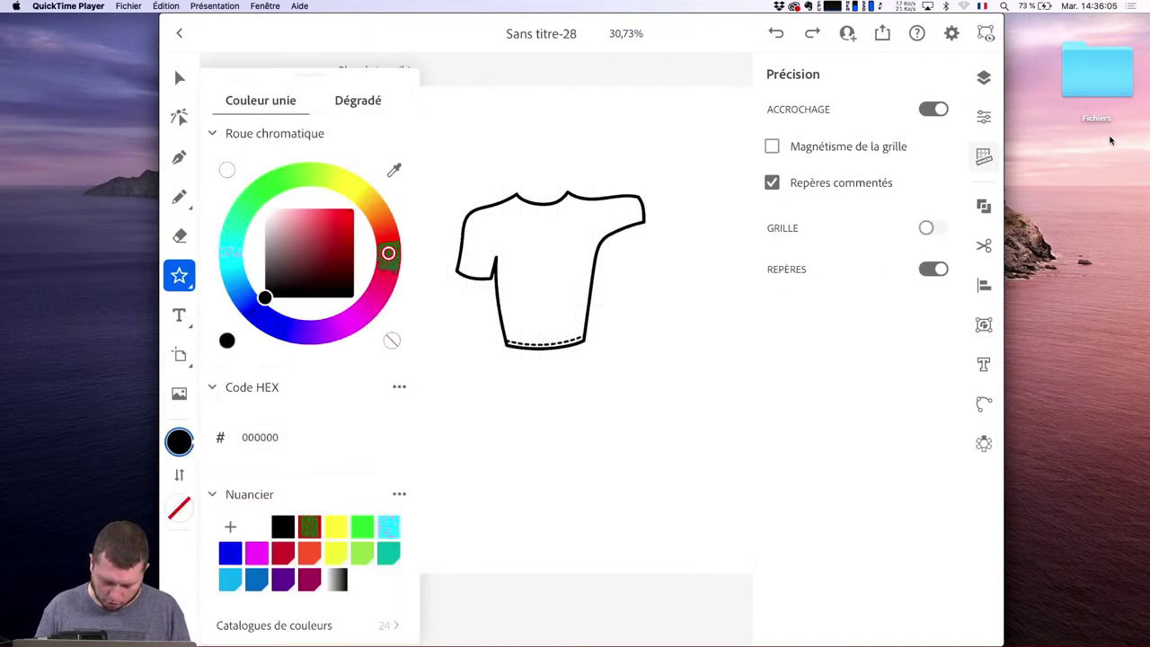
click(335, 526)
click(179, 442)
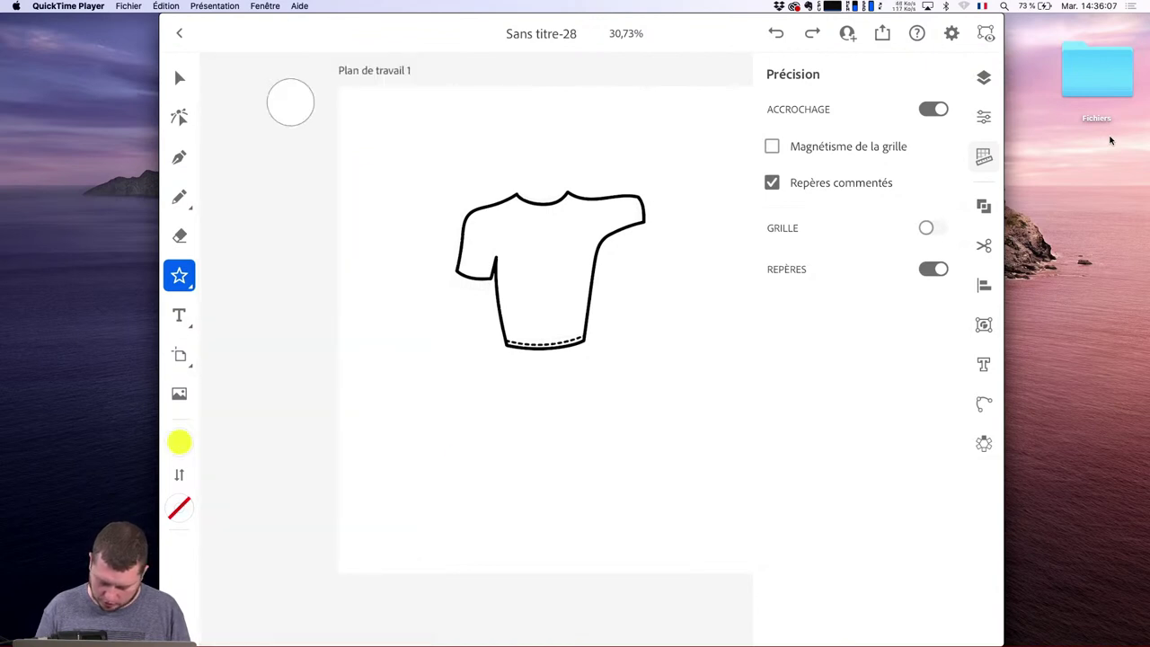
drag(450, 451, 473, 474)
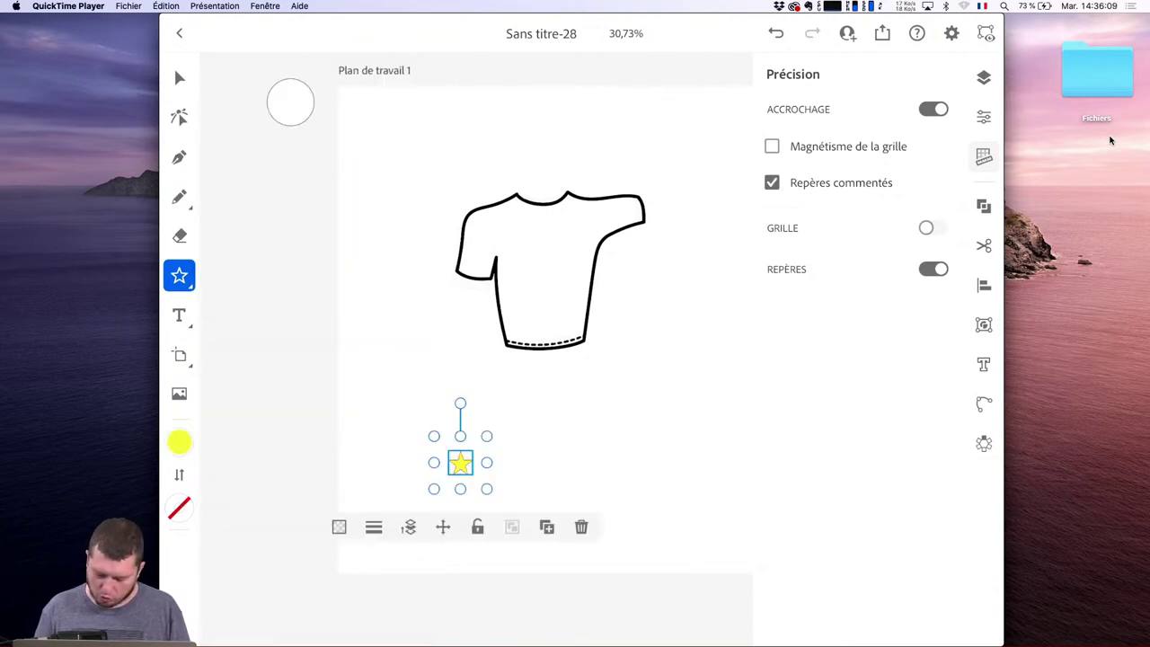
- Apply a Grille repeat to the yellow star
click(985, 444)
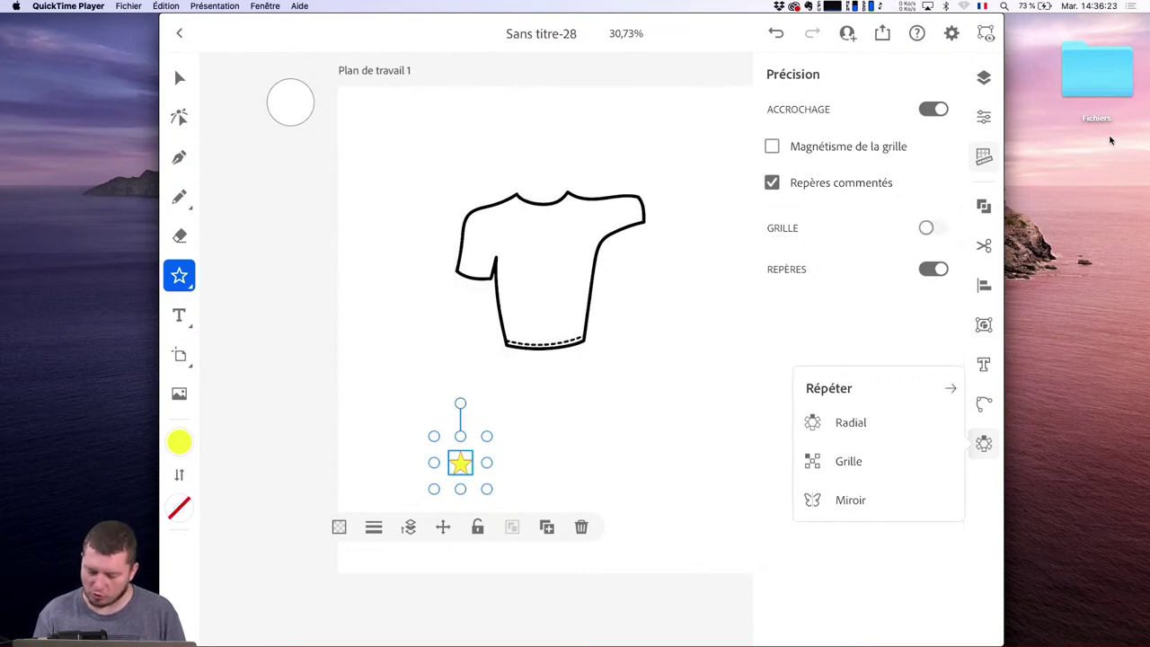
click(848, 461)
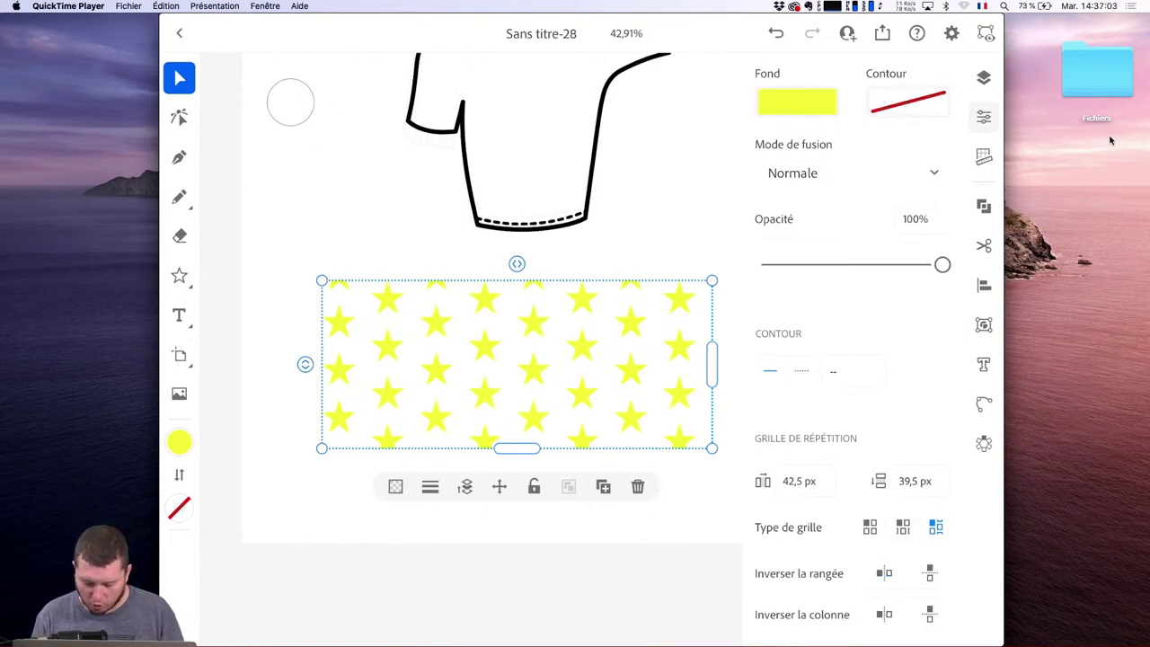
- Enable Inverser la rangée on the star grid, then select one star inside it
click(931, 573)
click(930, 574)
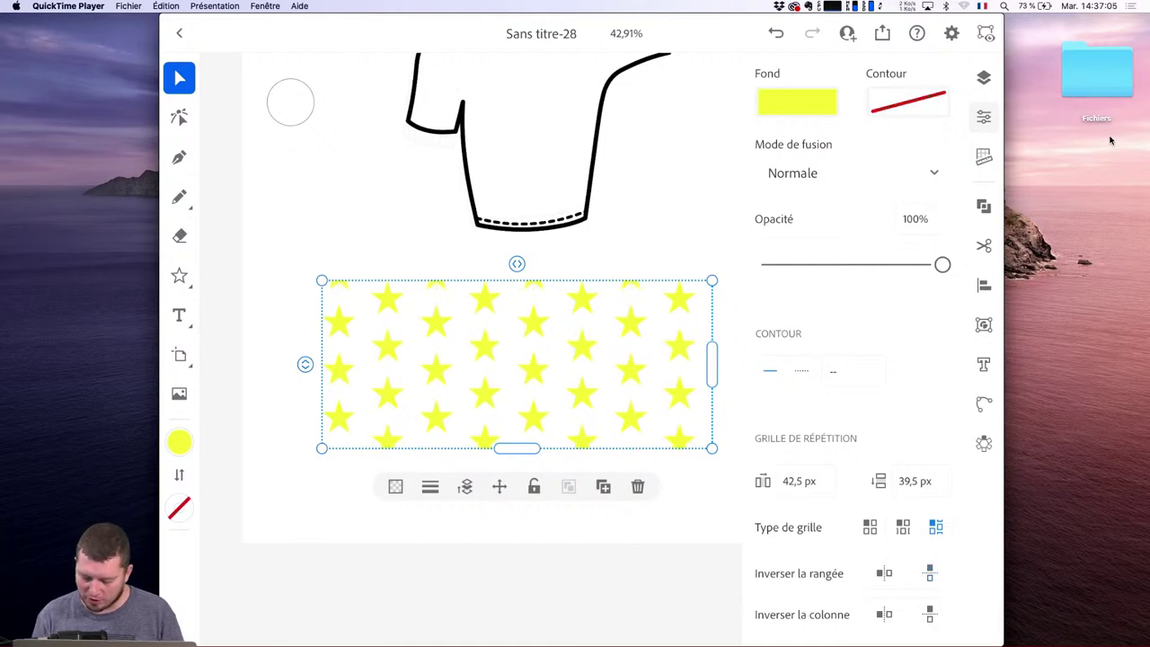
click(930, 573)
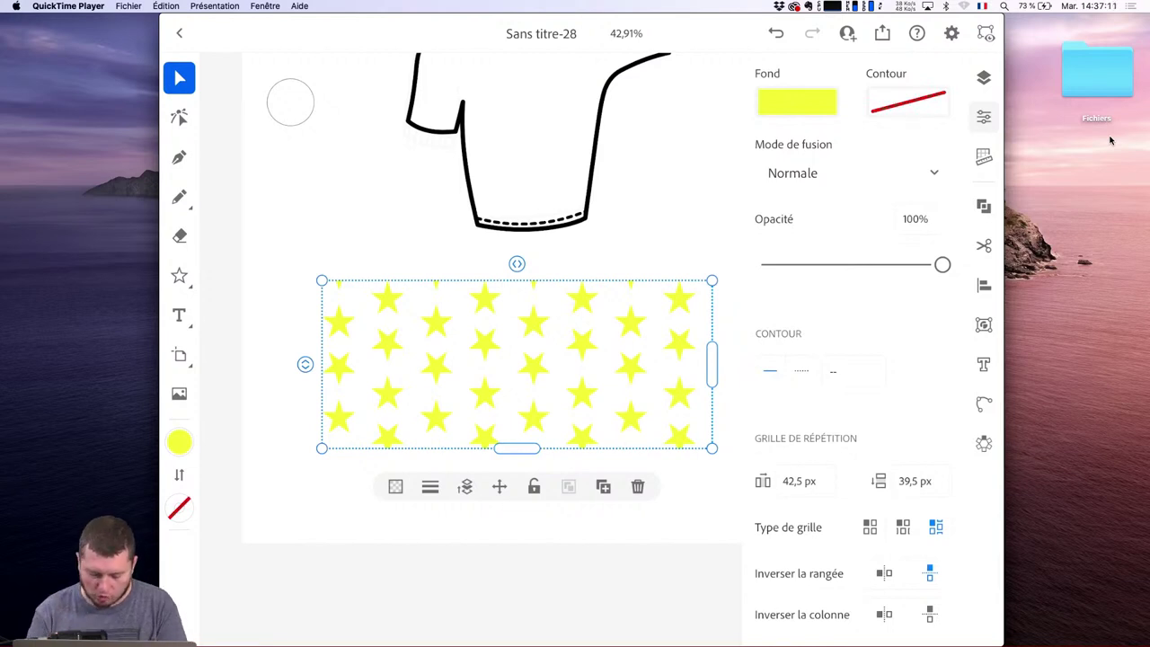
scroll(517, 364, up, 5)
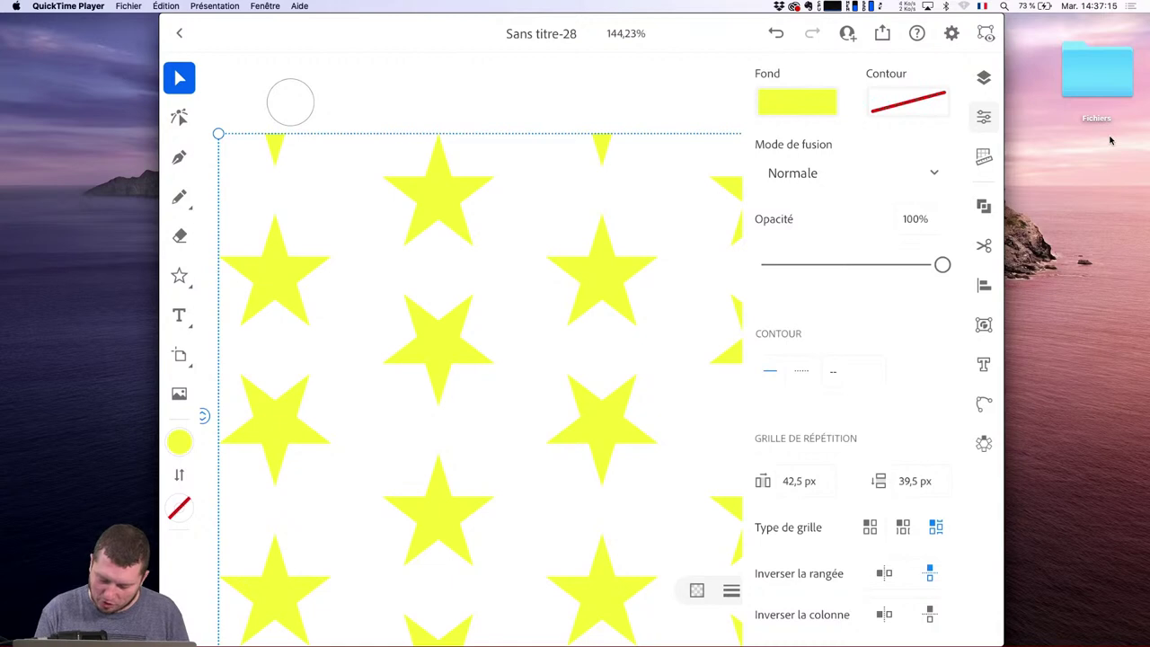
click(602, 270)
- Draw an orange-filled circle on the selected star
key(m)
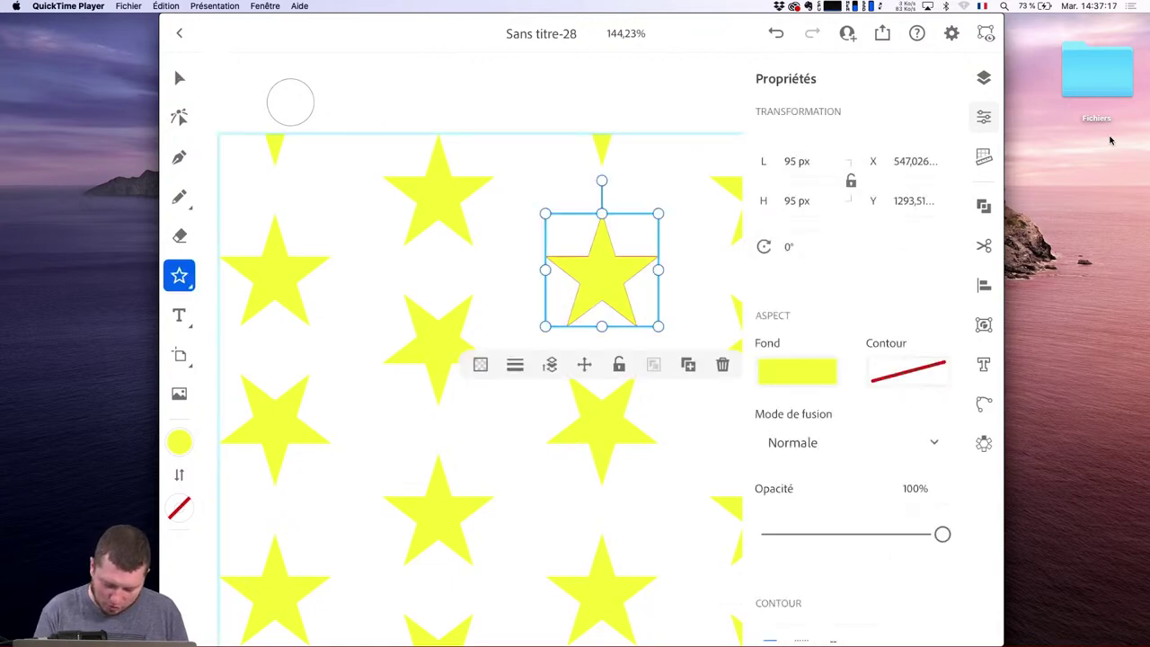
click(179, 276)
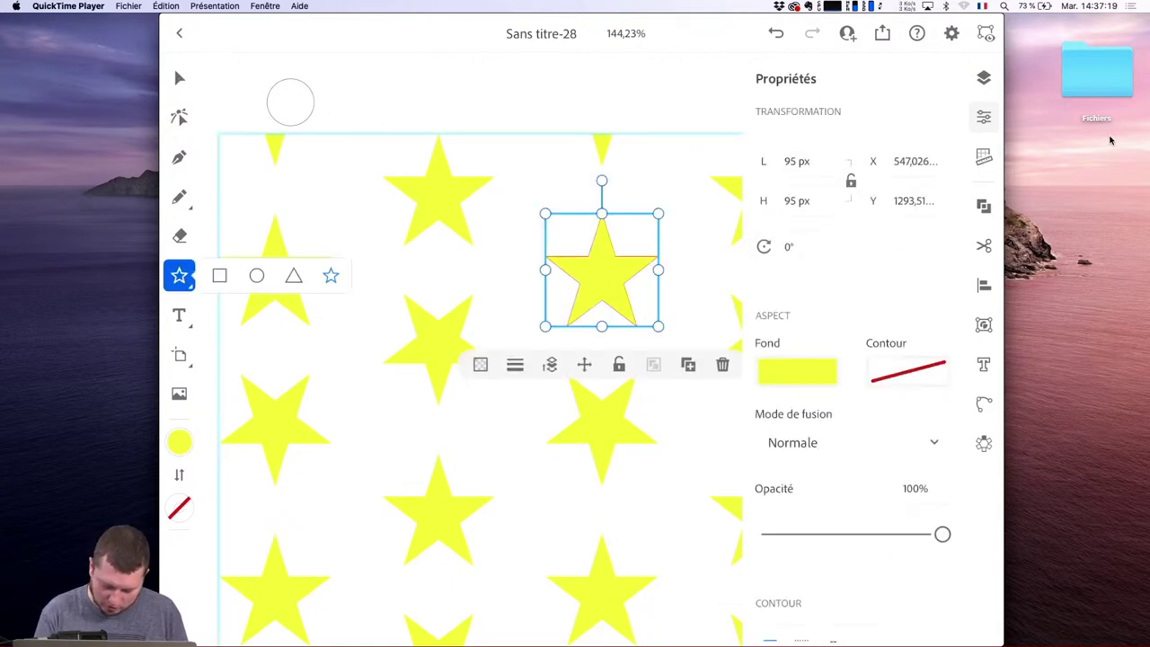
click(257, 275)
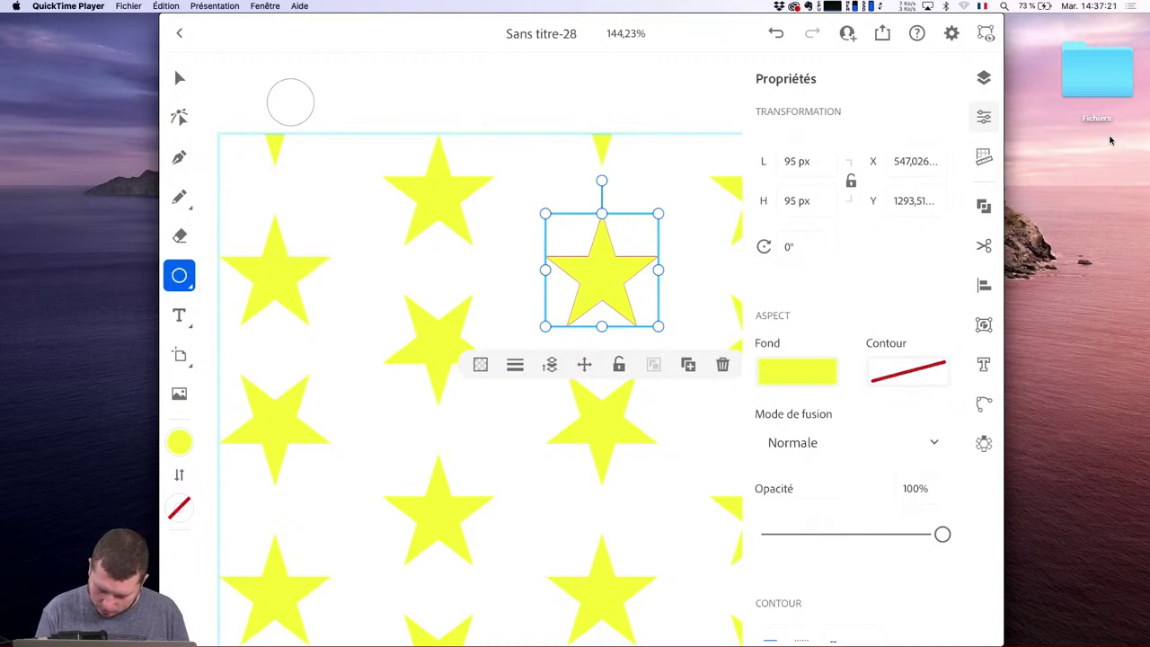
drag(557, 265, 593, 301)
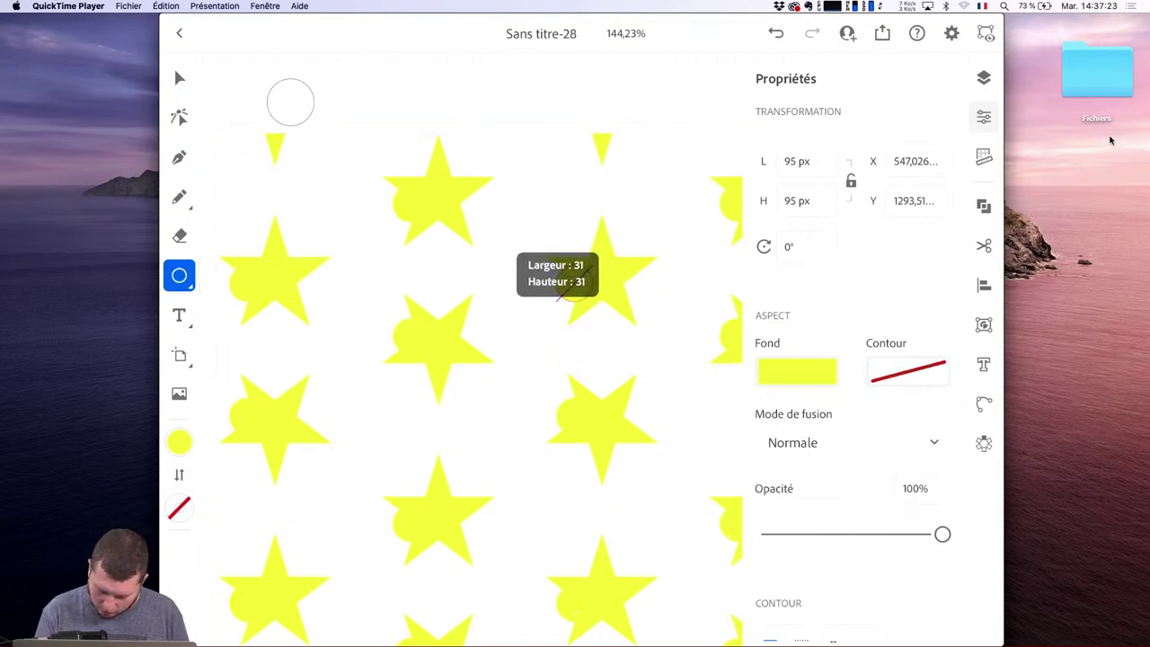
click(179, 442)
click(309, 527)
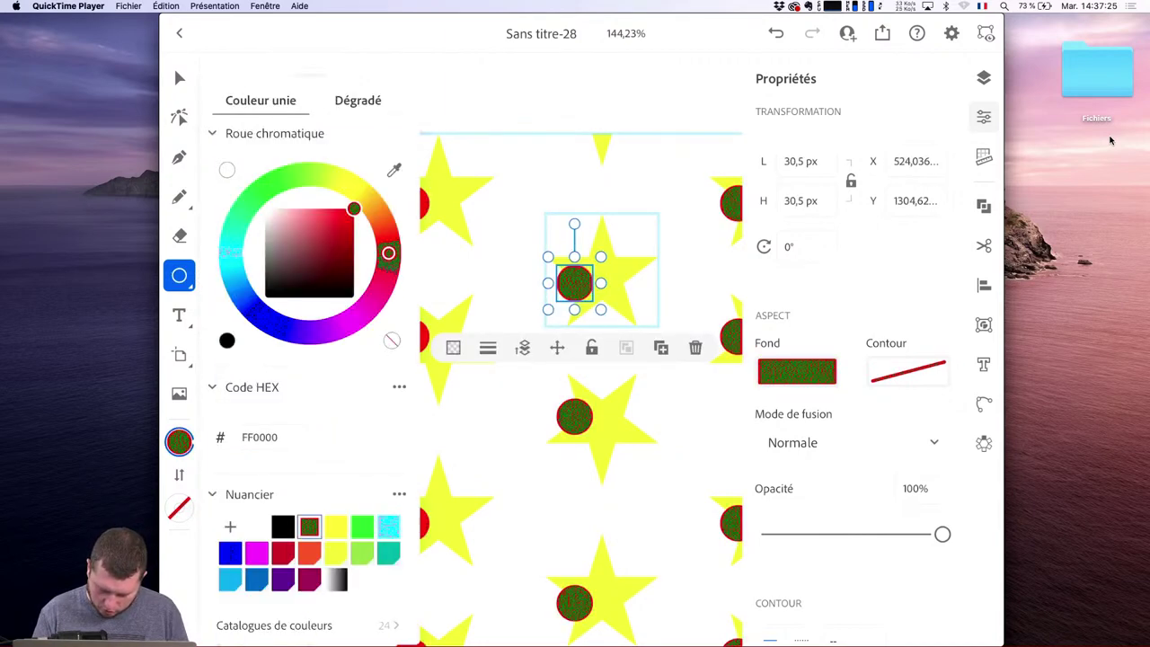
click(309, 553)
click(290, 102)
- Undo a stray ellipse and shrink the orange circle to a small dot
drag(572, 275, 576, 290)
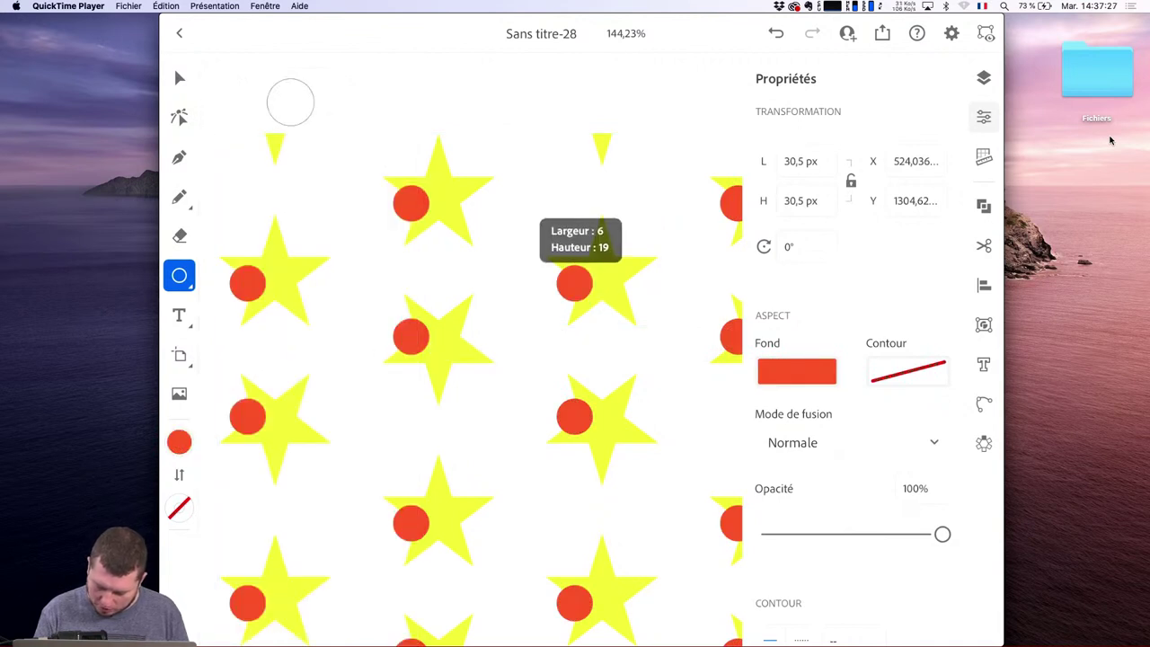
key(ctrl+z)
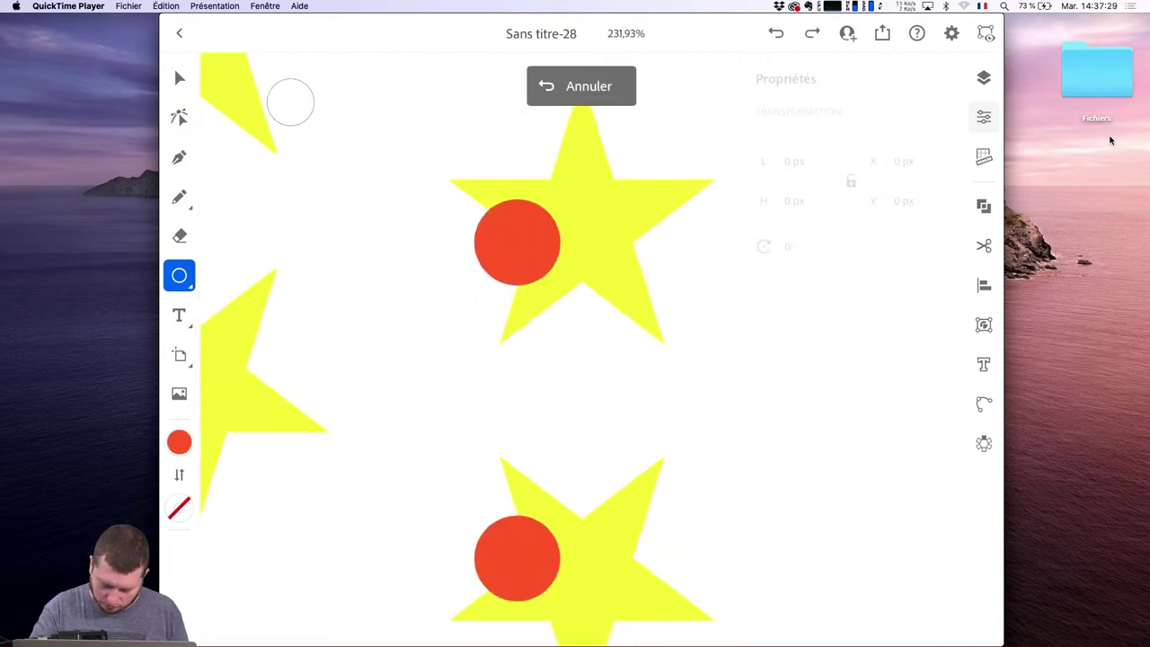
scroll(481, 360, up, 5)
key(a)
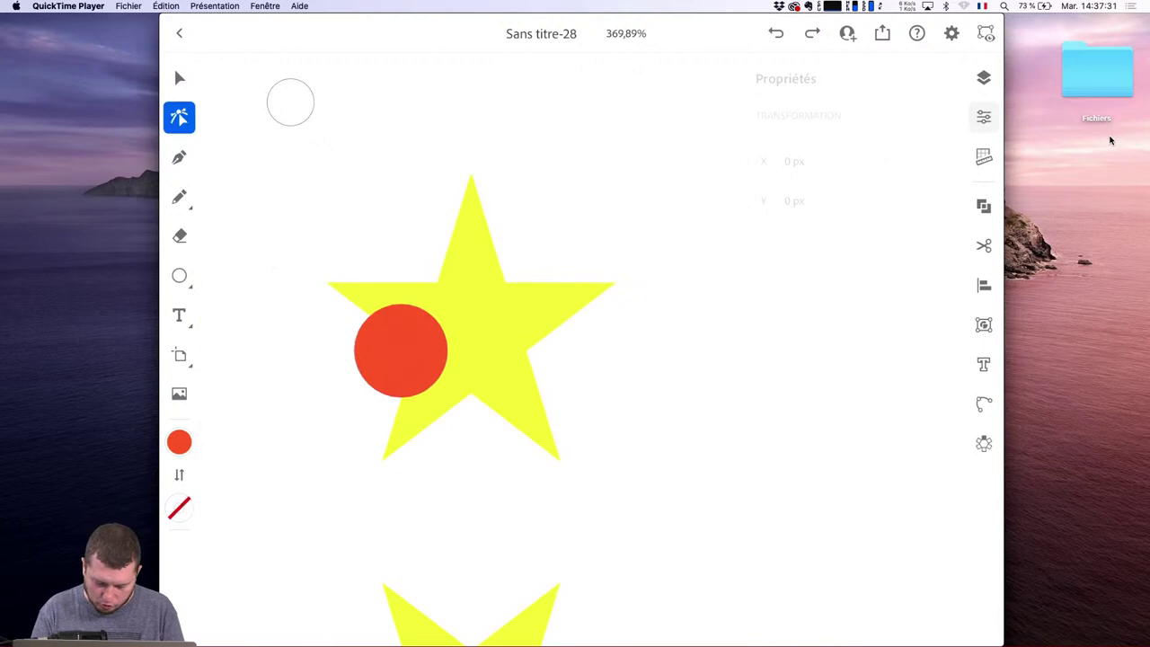
key(v)
key(ctrl+a)
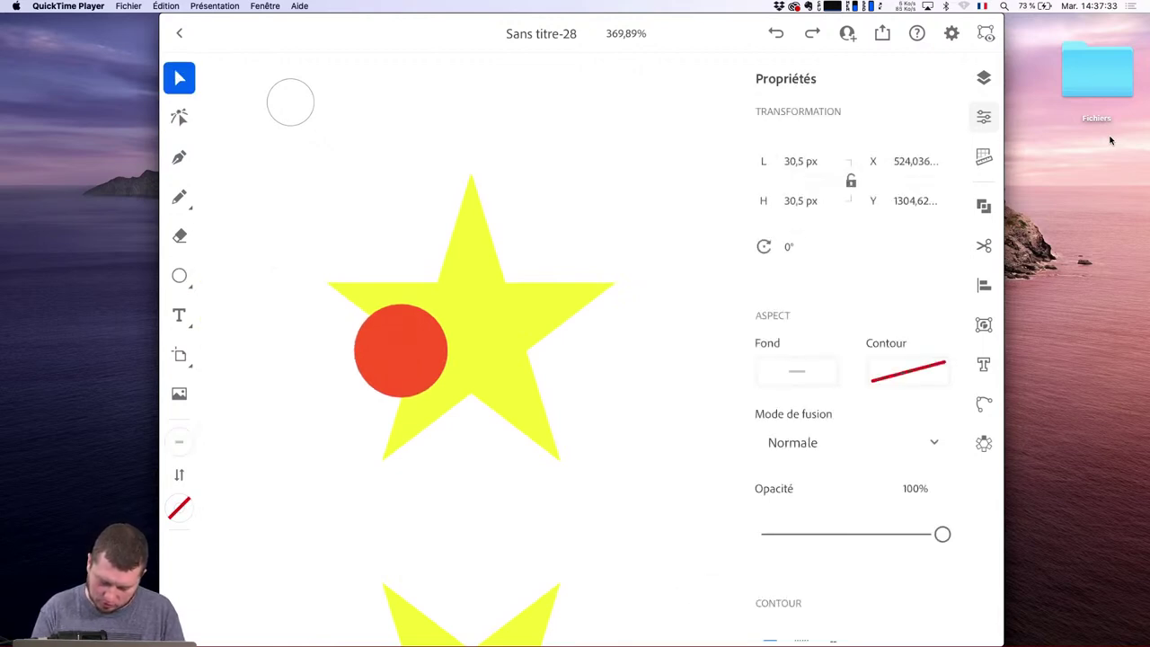
key(a)
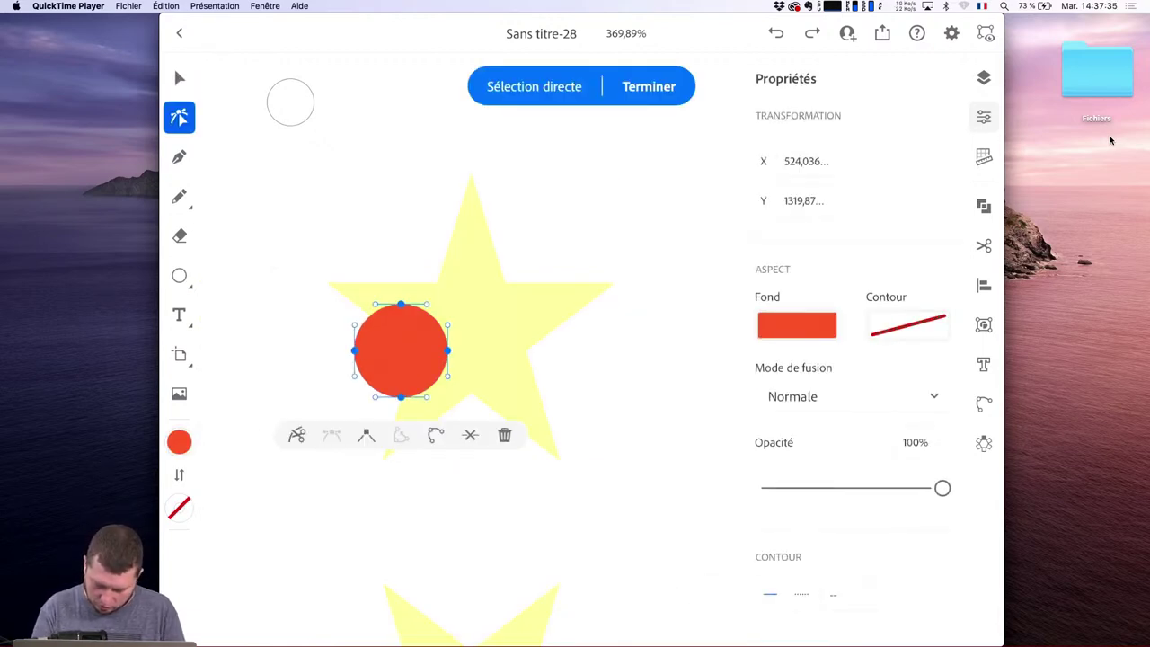
key(v)
mouse_move(448, 304)
mouse_down()
mouse_move(412, 343)
mouse_move(405, 396)
mouse_move(411, 312)
mouse_up()
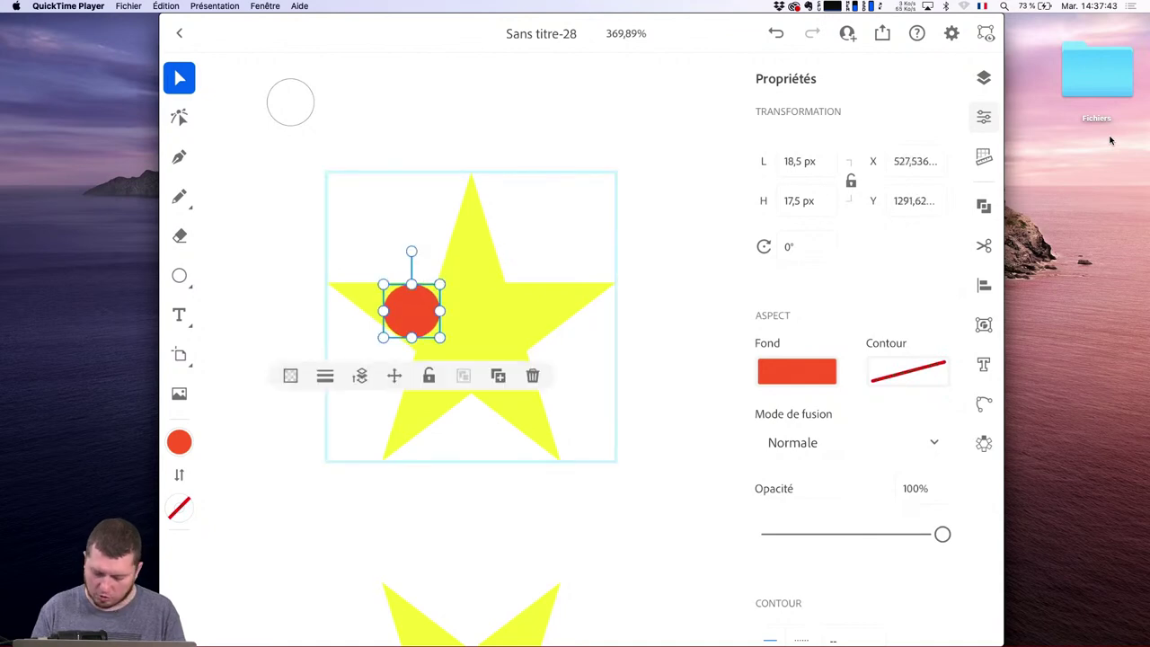
scroll(503, 341, down, 1)
scroll(299, 373, down, 5)
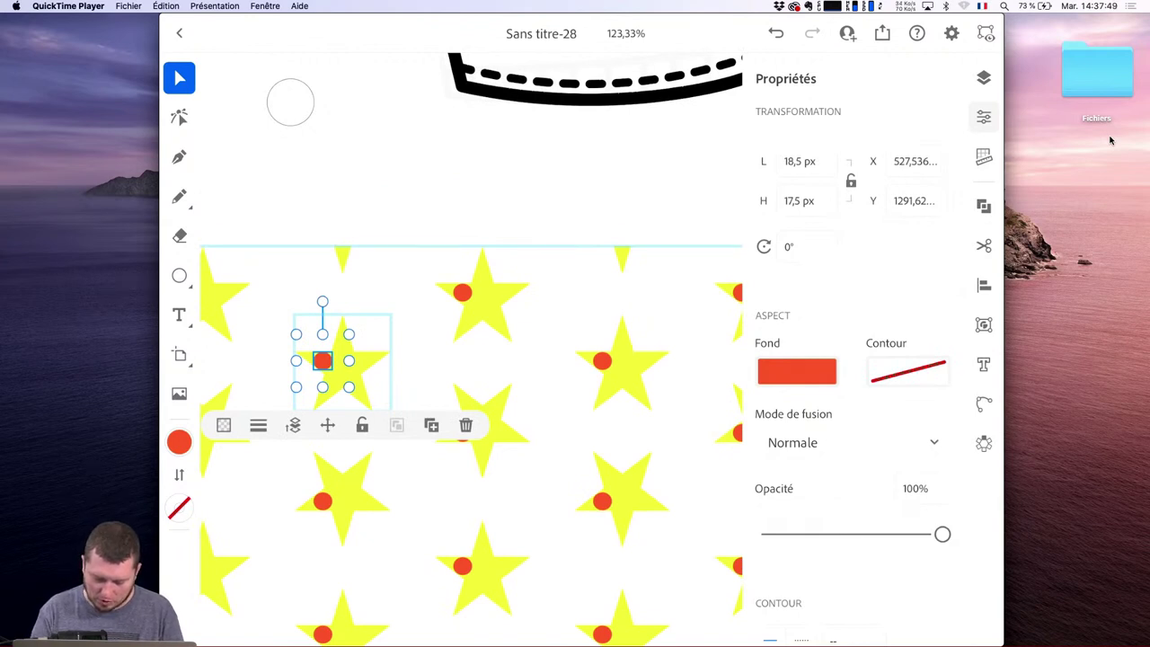
scroll(624, 462, down, 3)
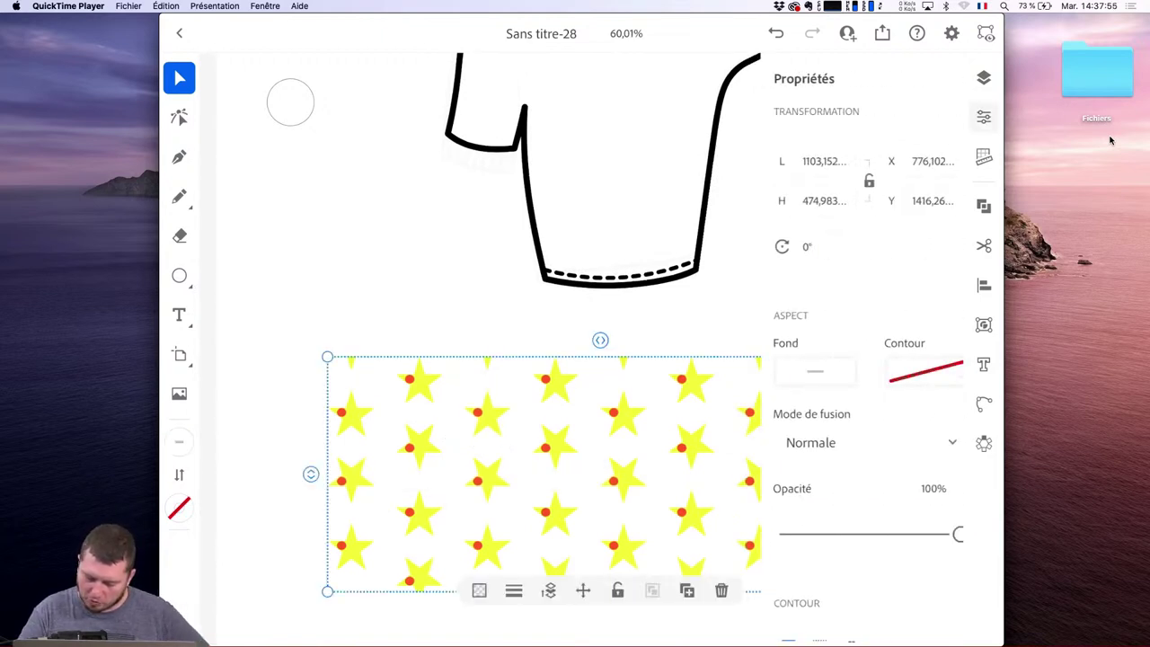
- Enable Inverser la rangée and Inverser la colonne to offset alternate star rows and columns
scroll(859, 359, down, 5)
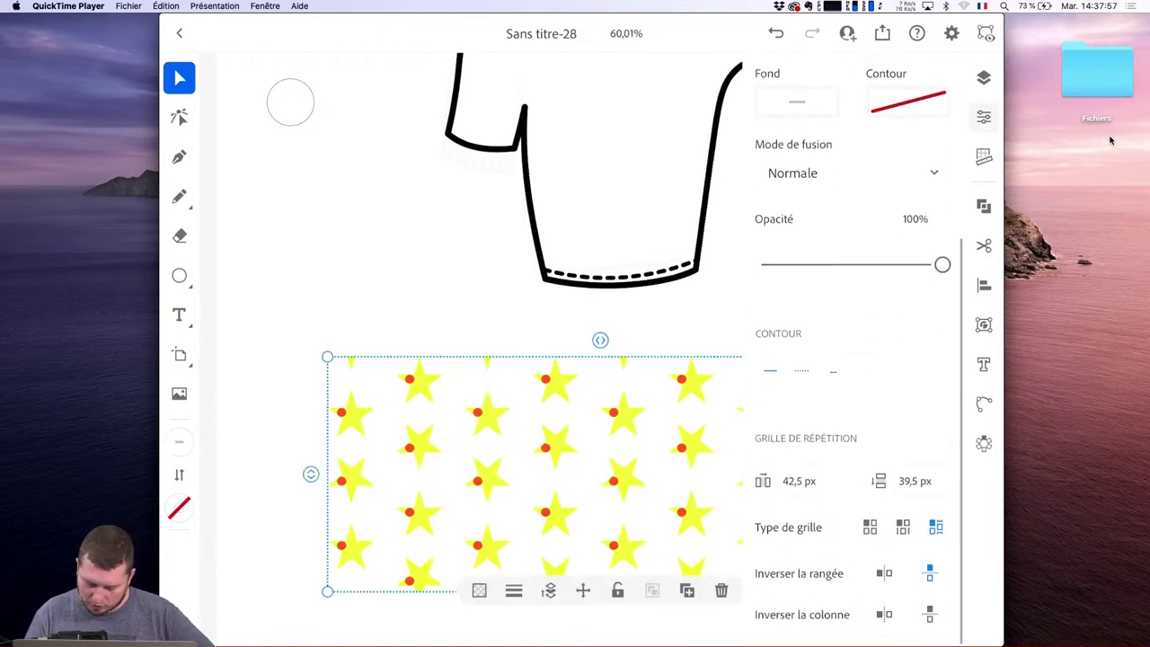
click(884, 573)
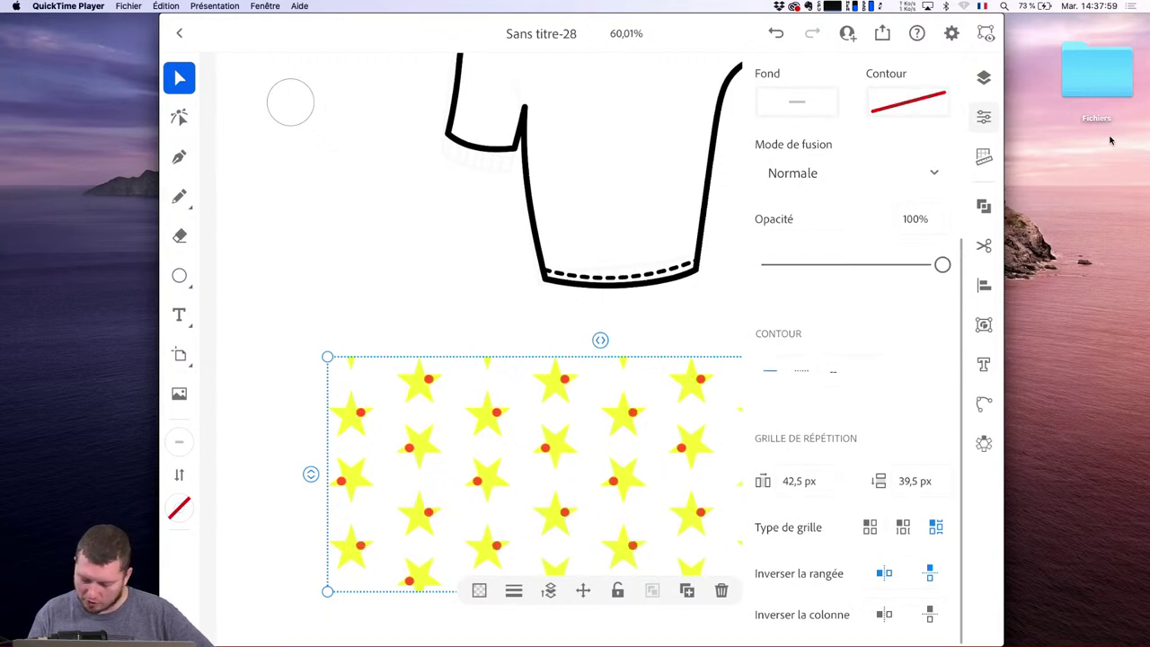
click(884, 615)
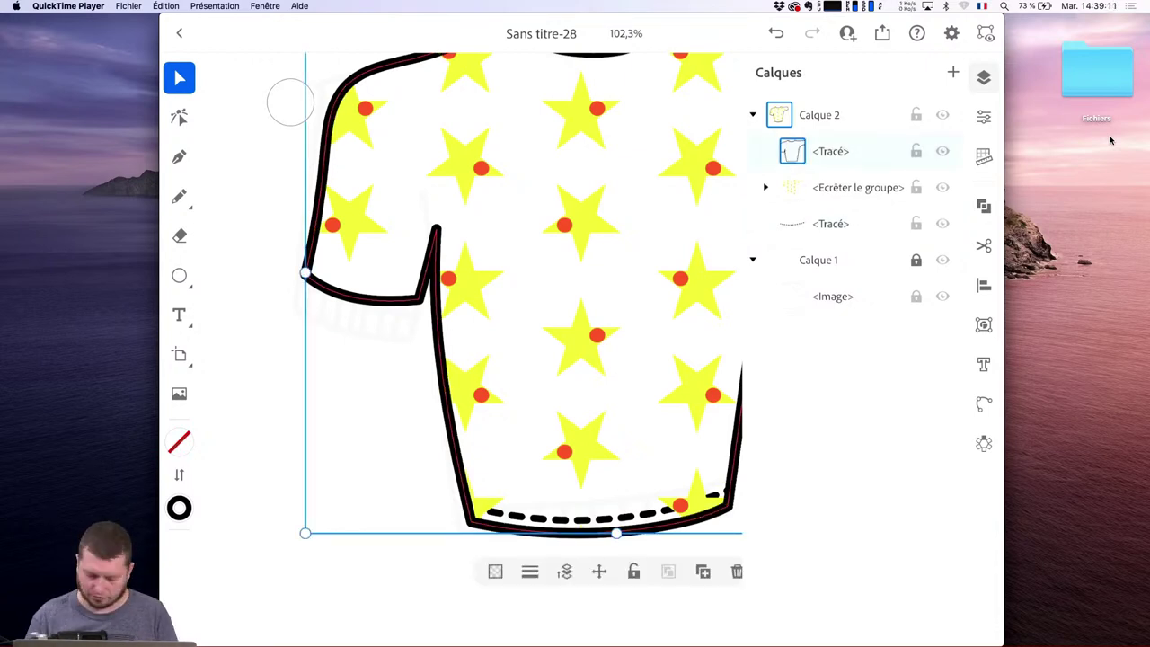
- Name the document 'Tee Shirt ask a pro mode', then save and close it
key(ctrl+0)
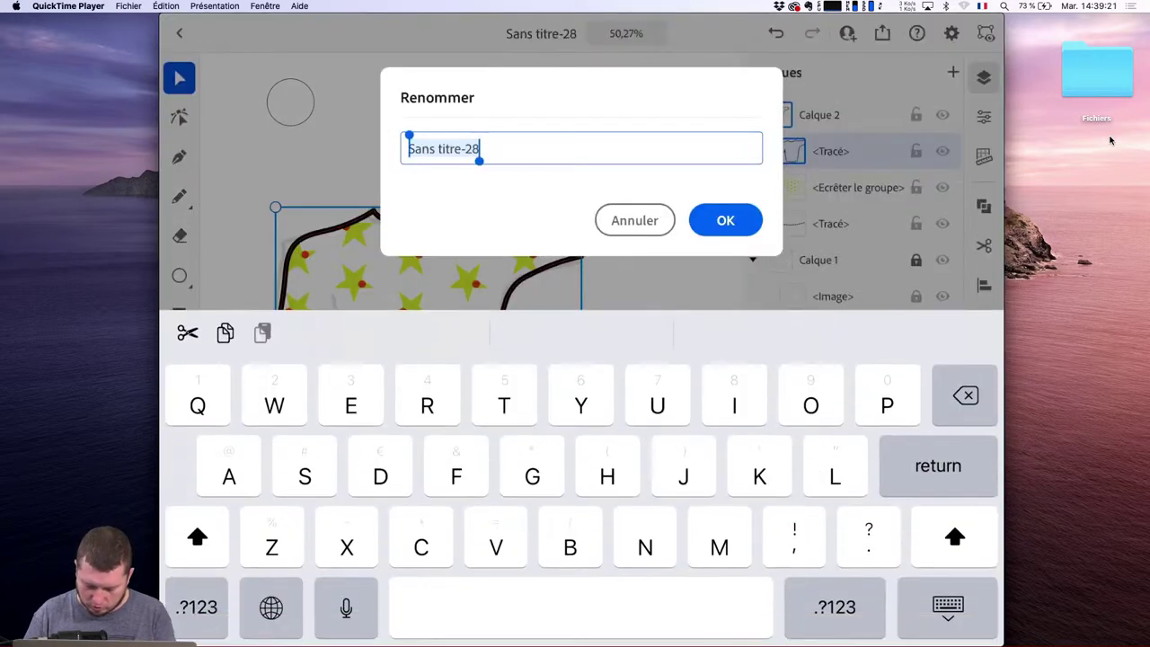
text(Tee Shi)
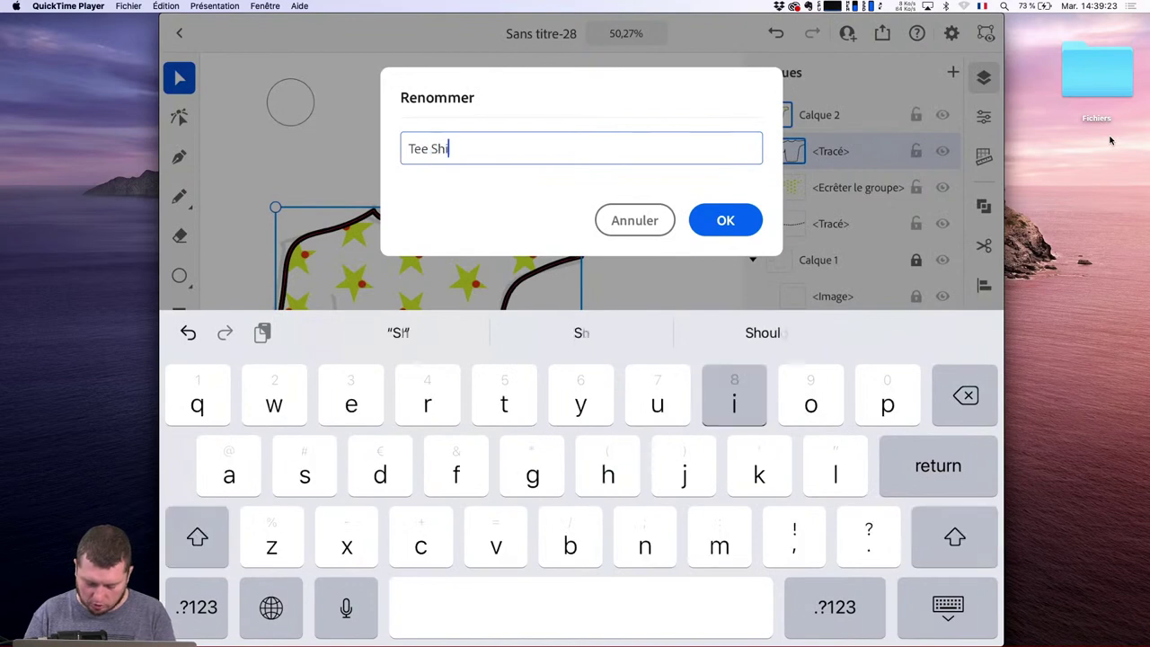
text(rt a)
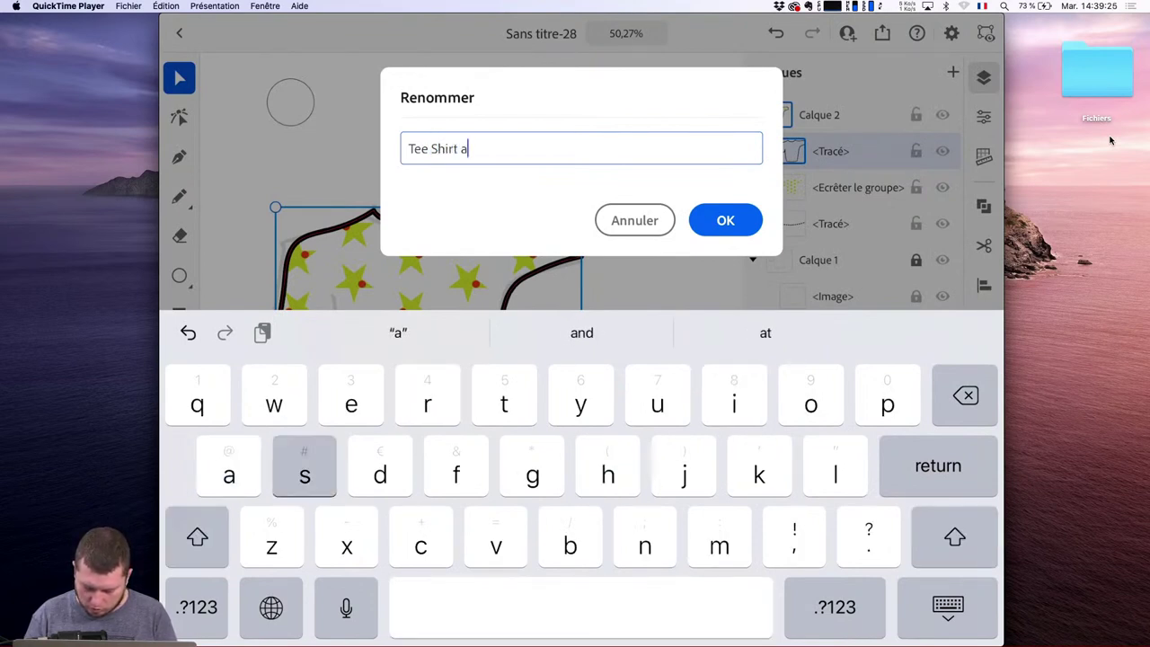
text(sk a pro mo)
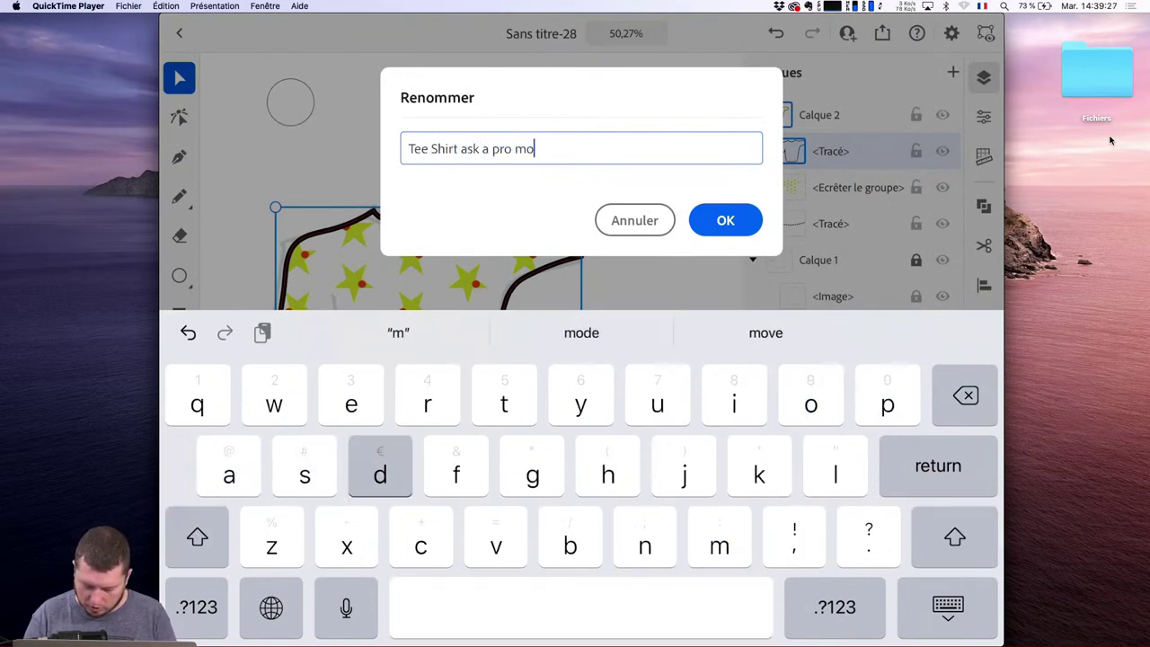
text(de)
key(Return)
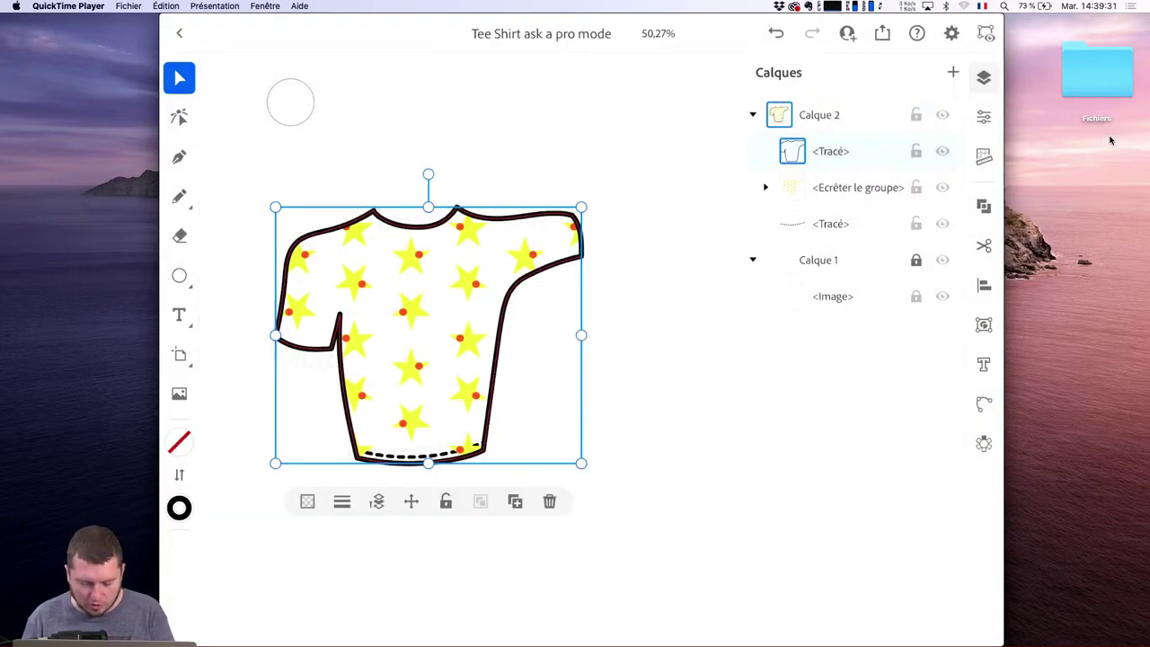
click(179, 32)
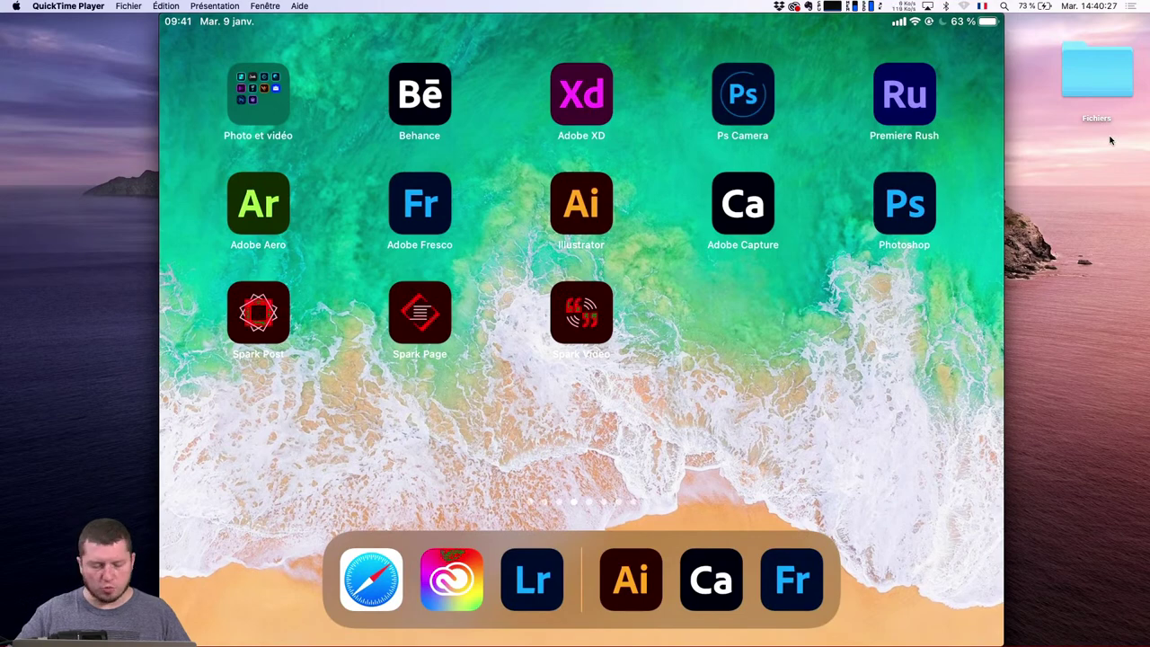
- Hide the mirrored iPad window and bring desktop Illustrator to its Home screen
click(129, 362)
key(super+Tab)
key(super+Tab)
key(super+Tab)
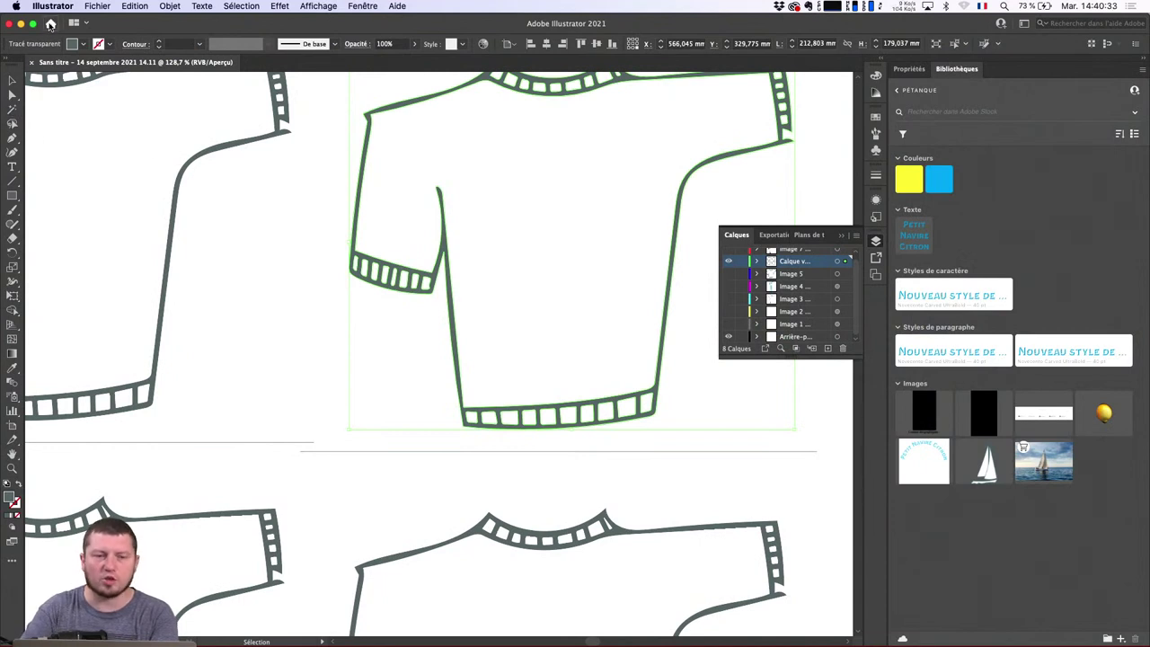
click(51, 22)
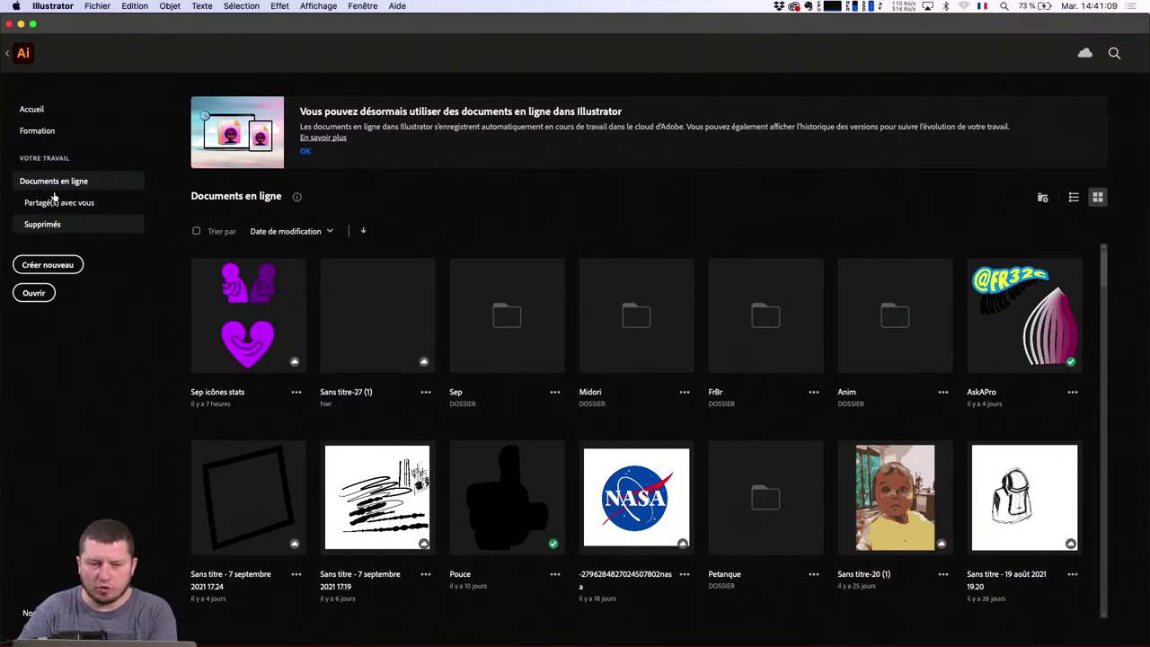
- Start a new A4 print document in landscape orientation
click(41, 110)
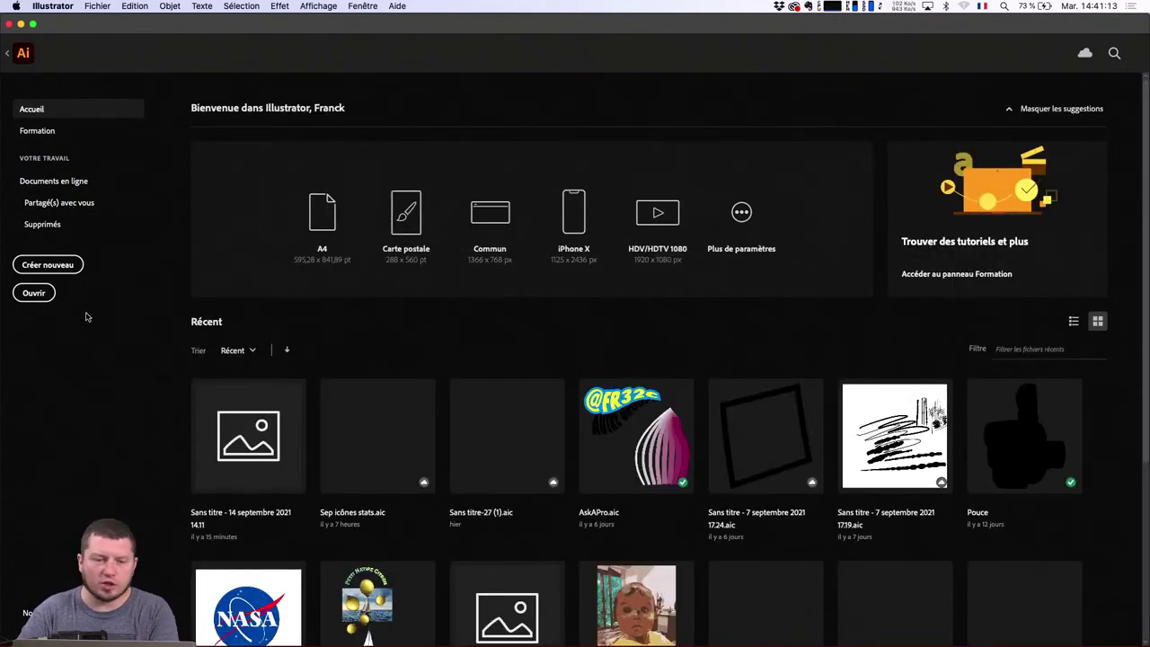
click(71, 262)
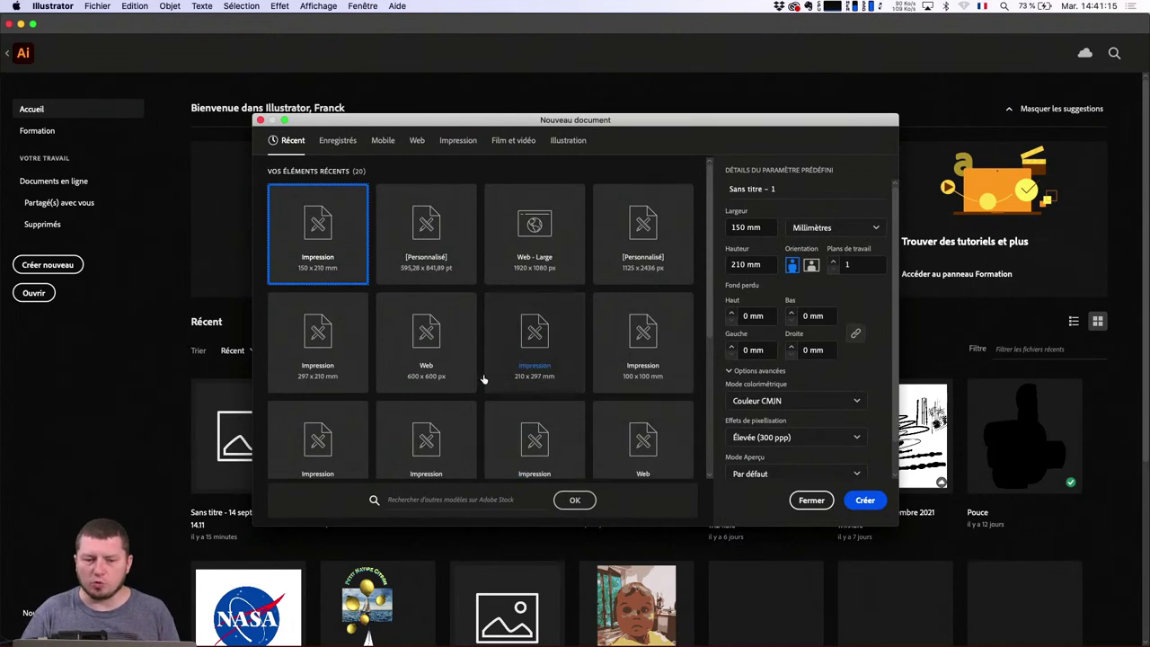
click(454, 141)
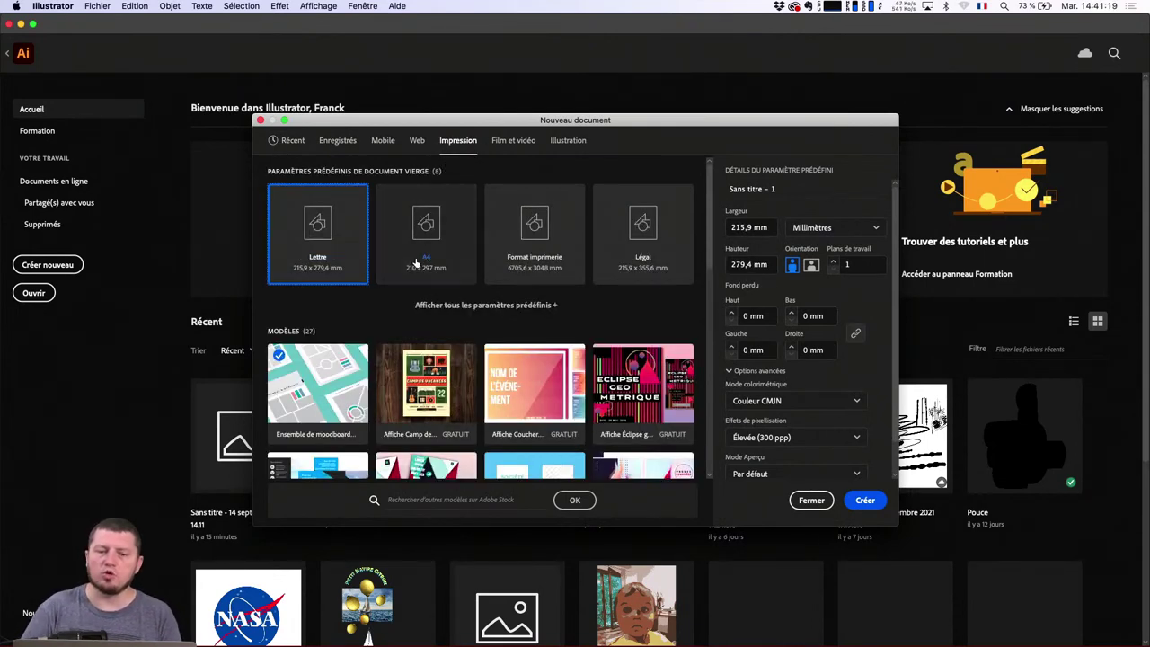
click(419, 226)
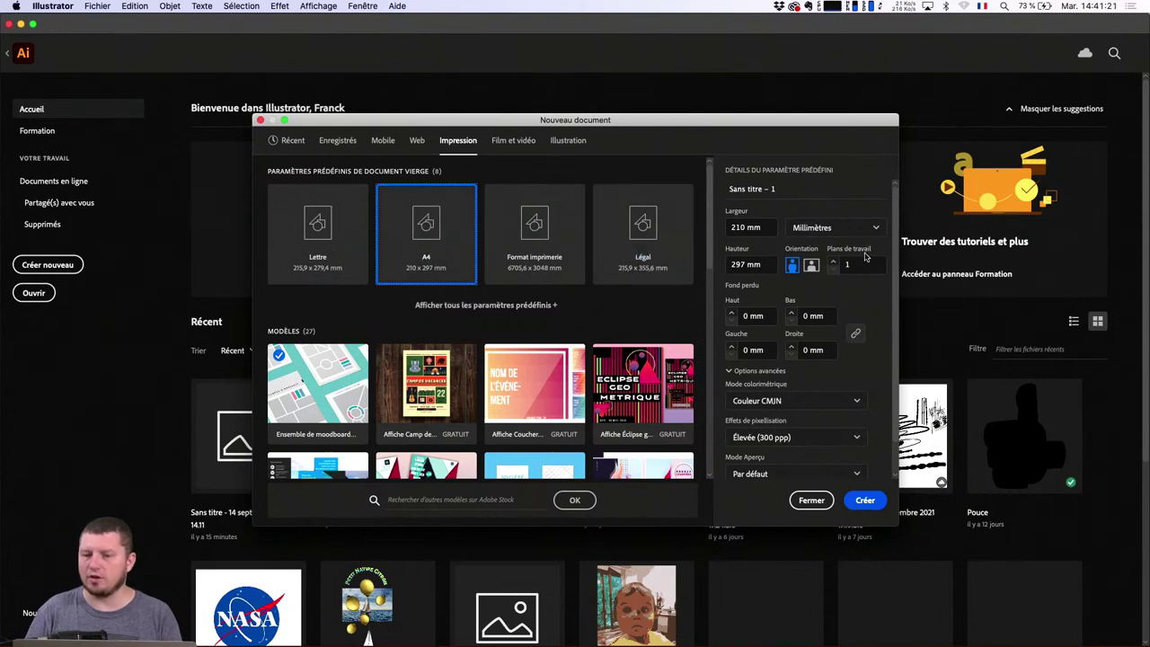
click(811, 265)
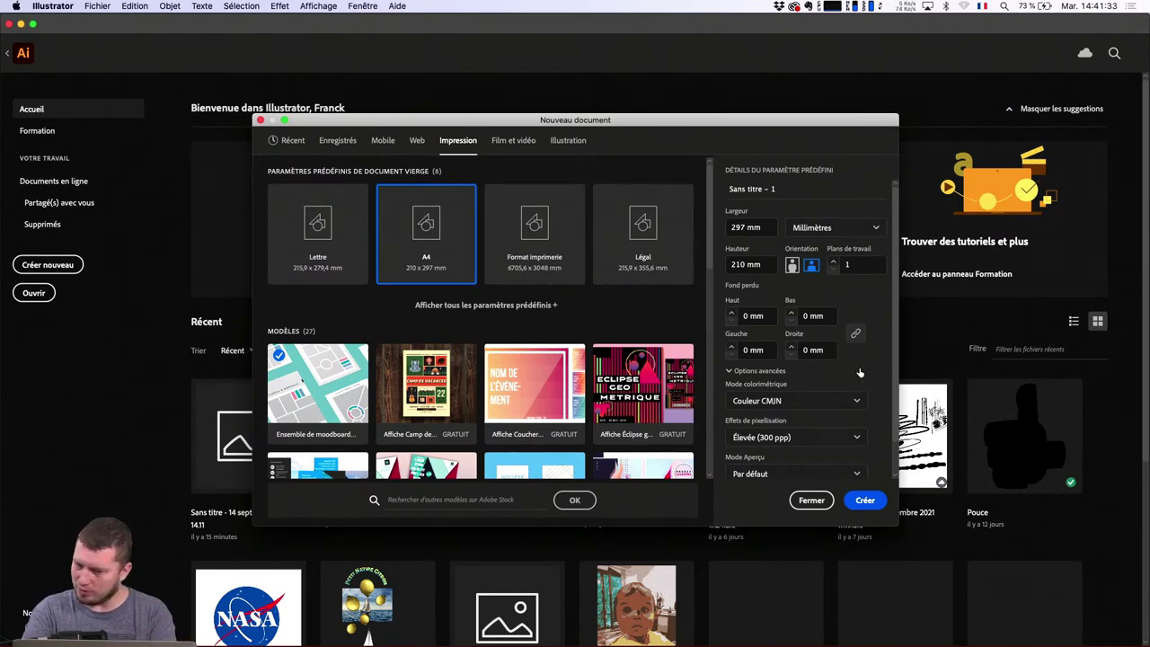
- Set raster effects to Moyenne (150 ppp), keep the default preview mode, and create the document
scroll(860, 371, down, 2)
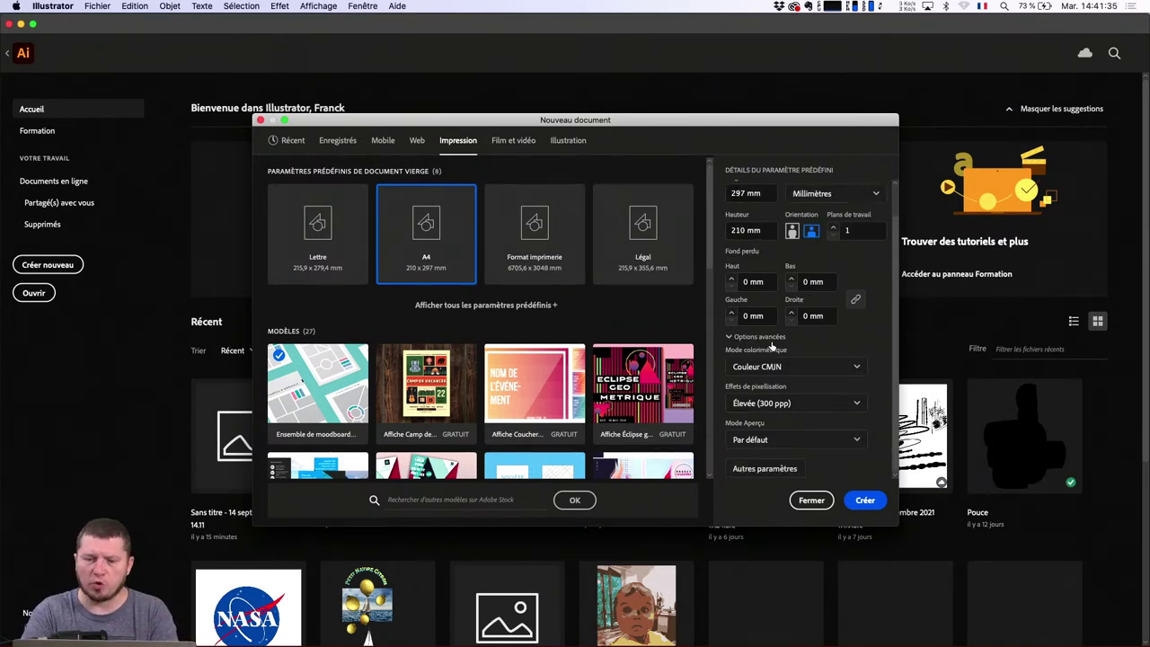
click(784, 371)
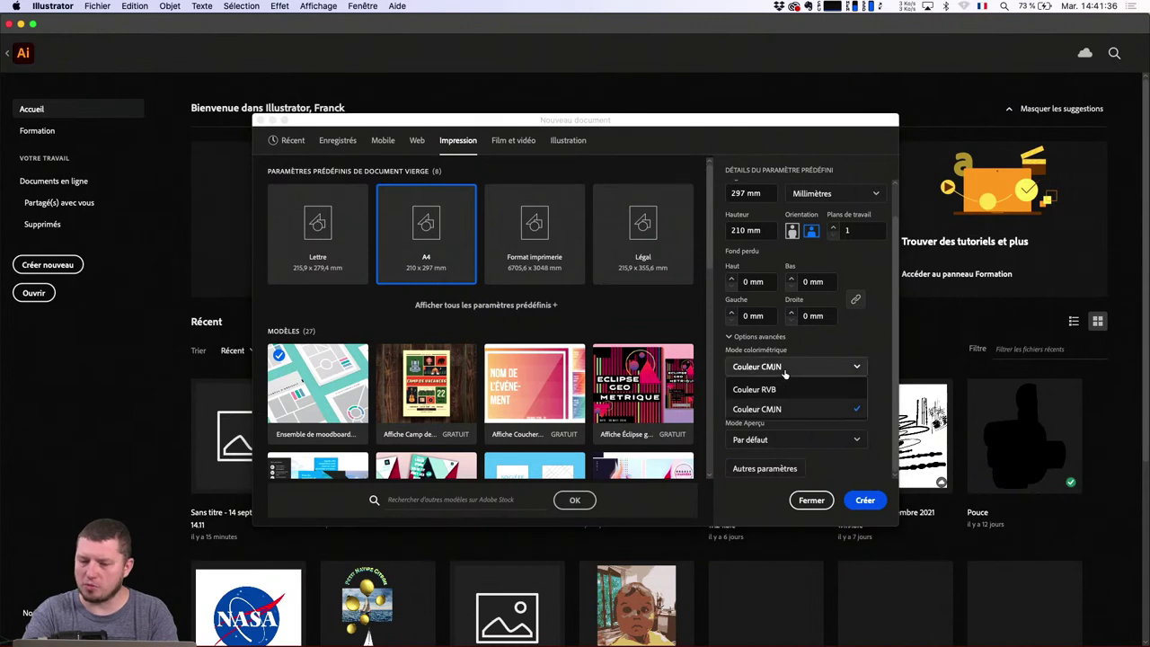
click(838, 355)
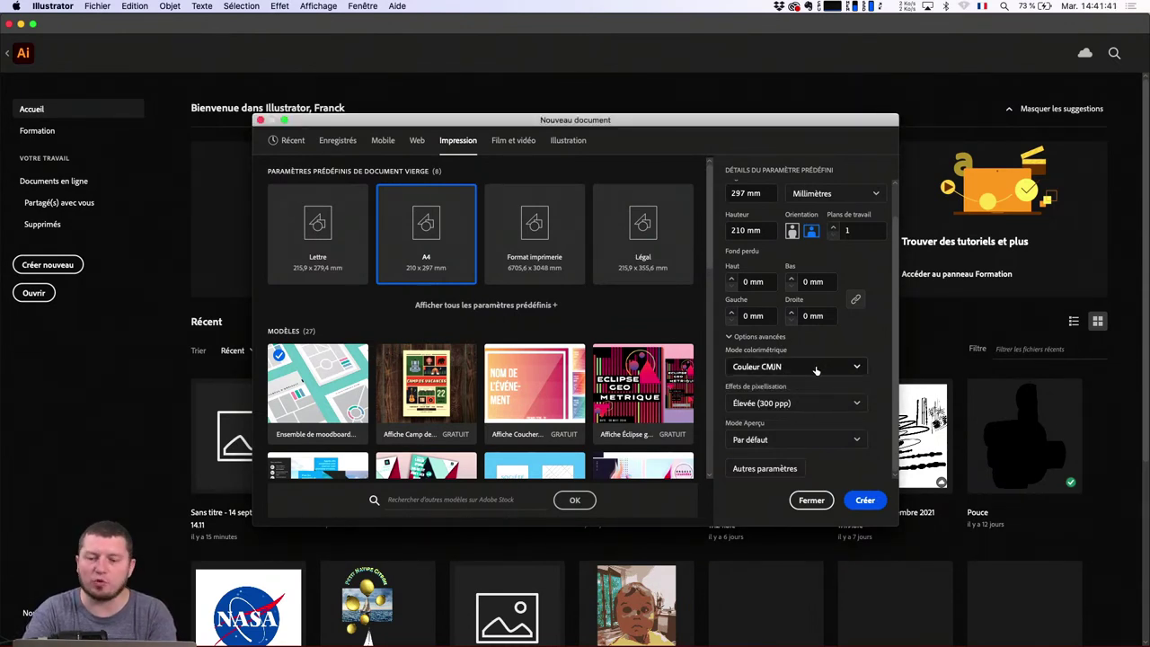
click(827, 405)
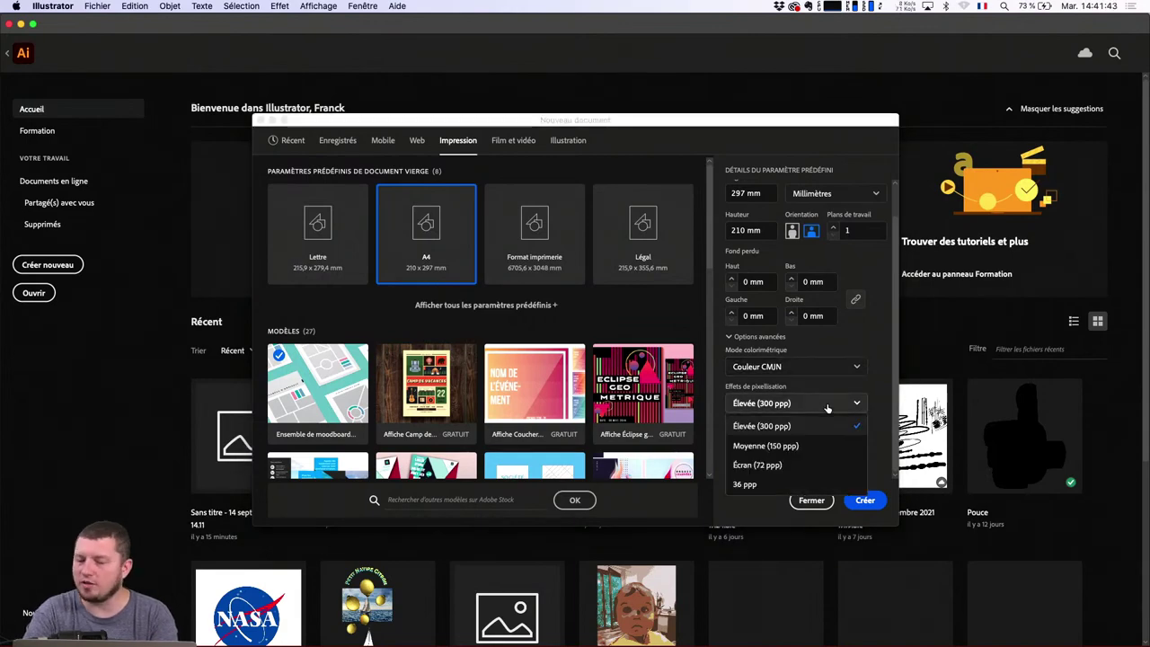
click(809, 447)
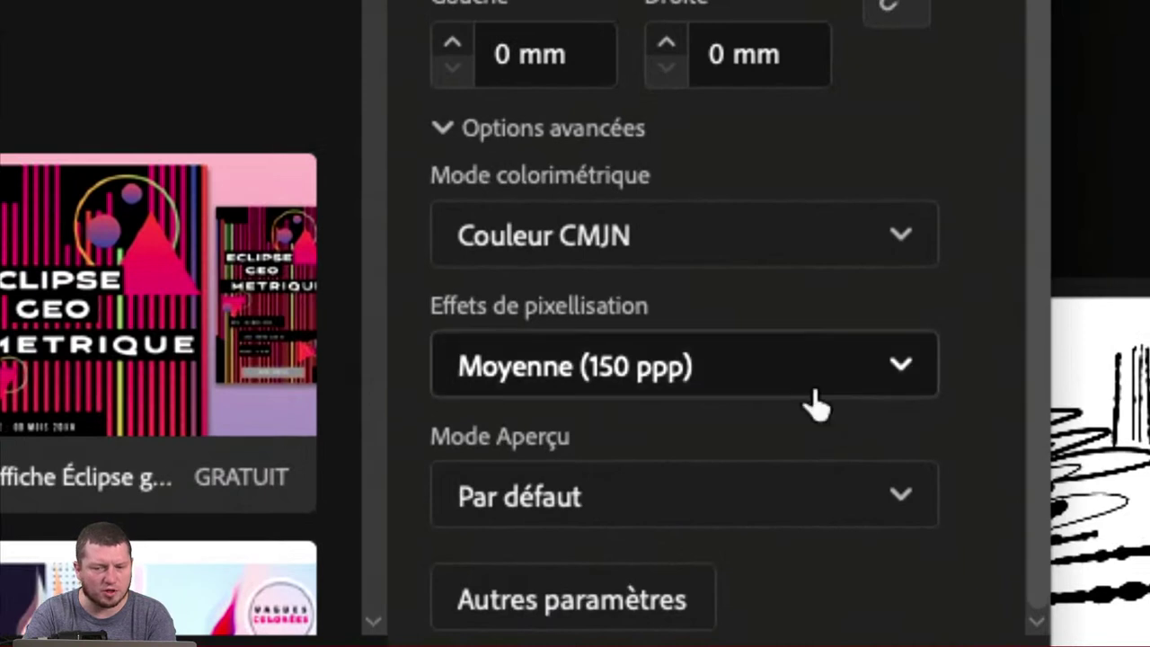
click(728, 380)
click(766, 507)
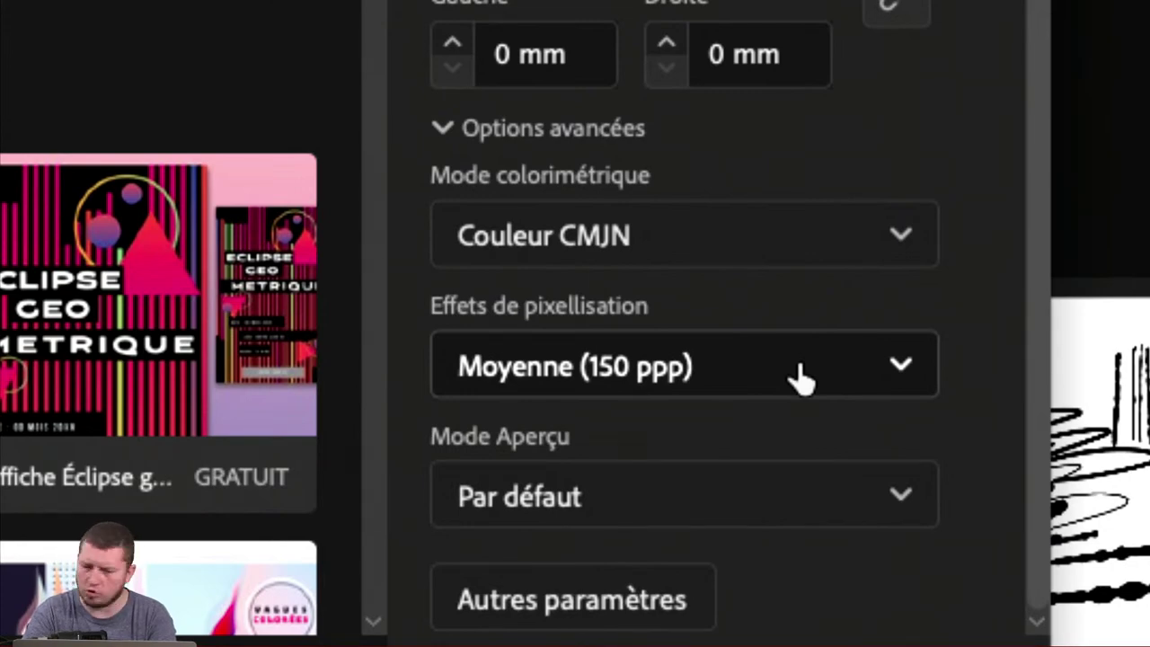
click(775, 490)
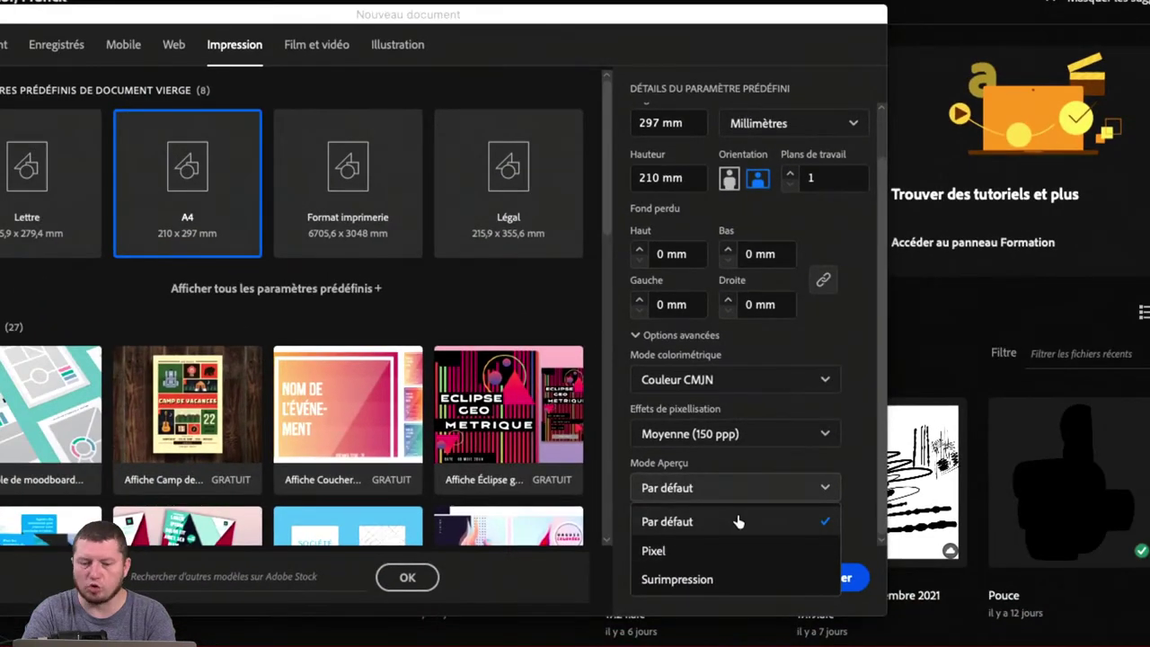
click(825, 481)
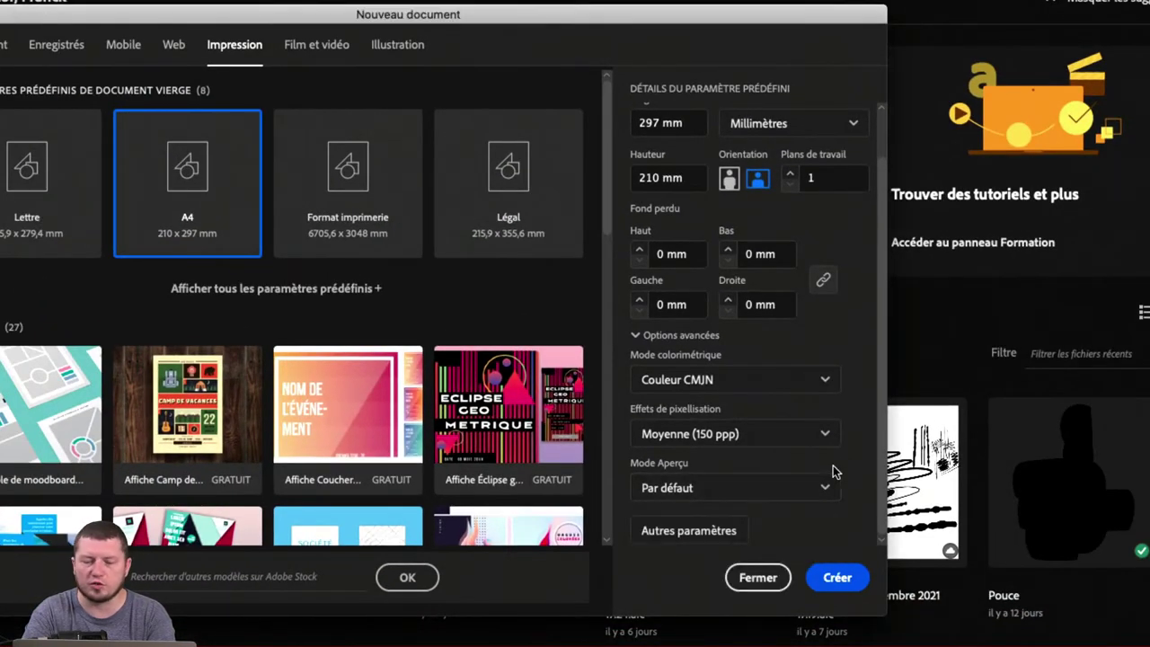
click(829, 577)
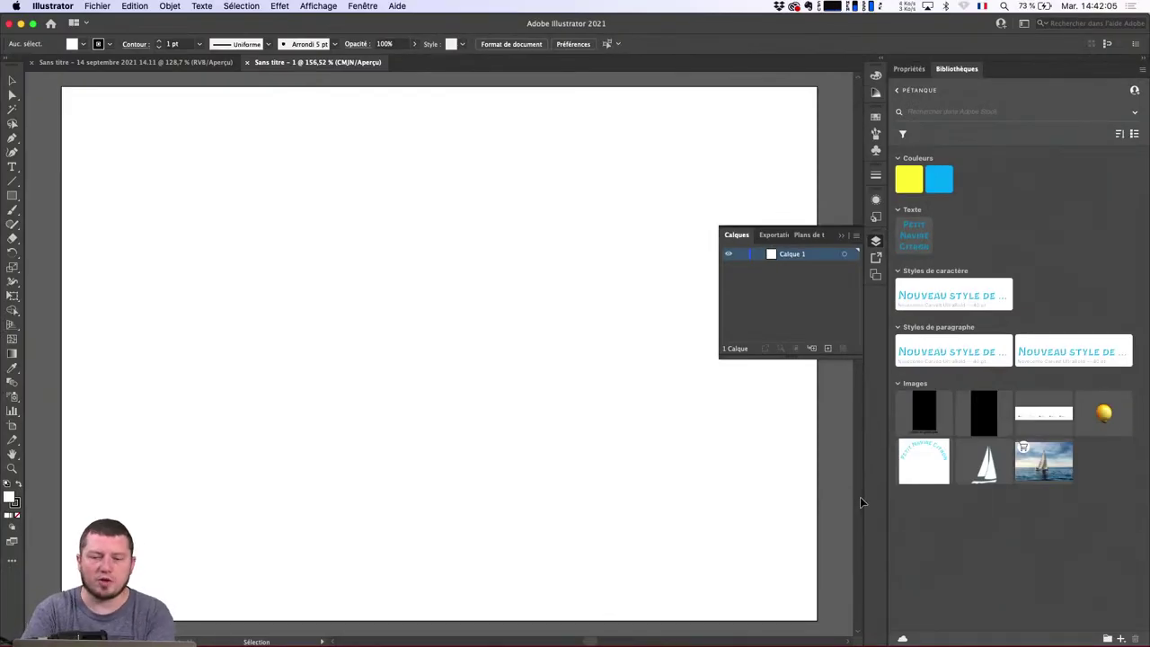
- Place the Tee Shirt image from the Shape library large on the artboard
click(897, 91)
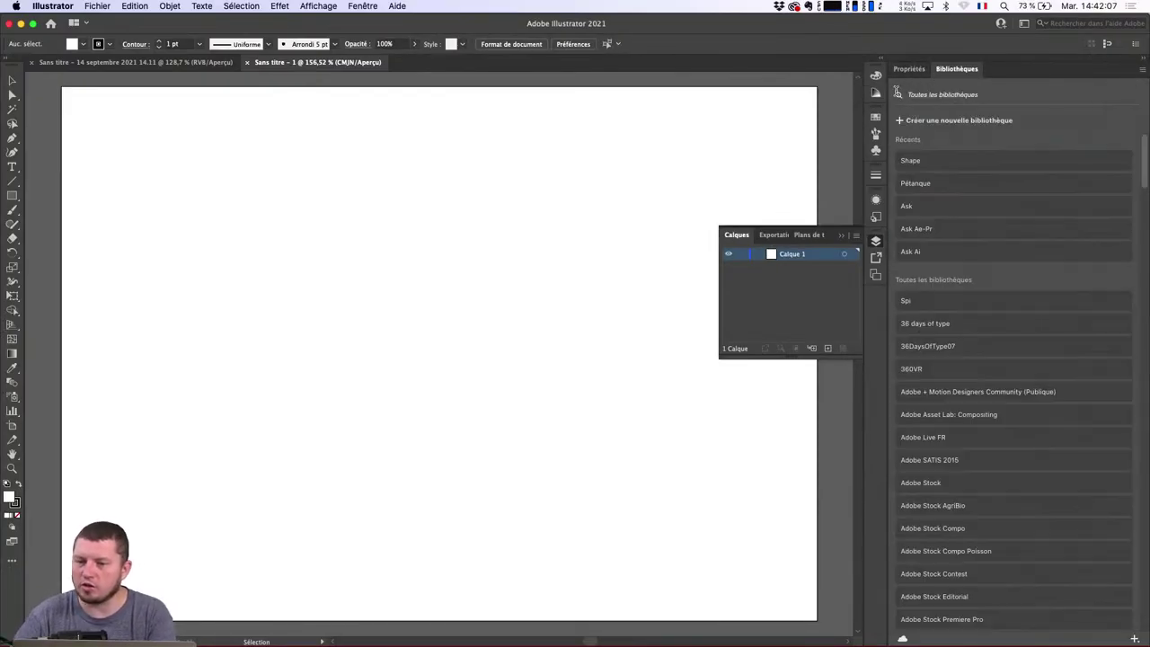
click(935, 163)
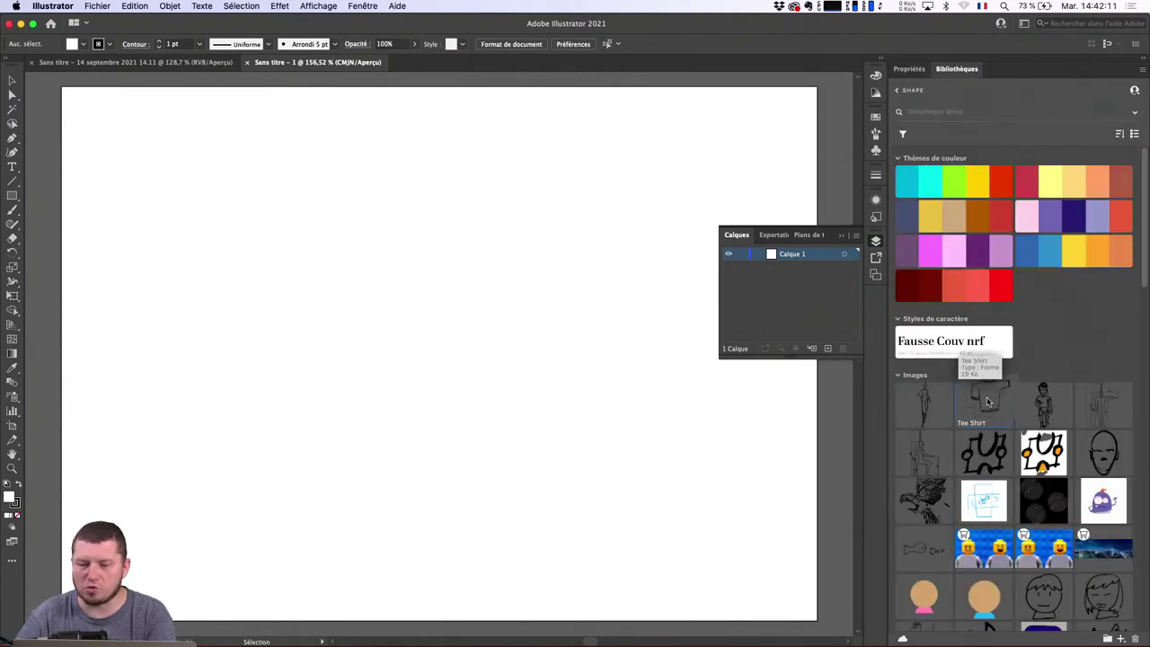
mouse_move(987, 400)
mouse_down()
mouse_move(307, 317)
mouse_move(300, 243)
mouse_up()
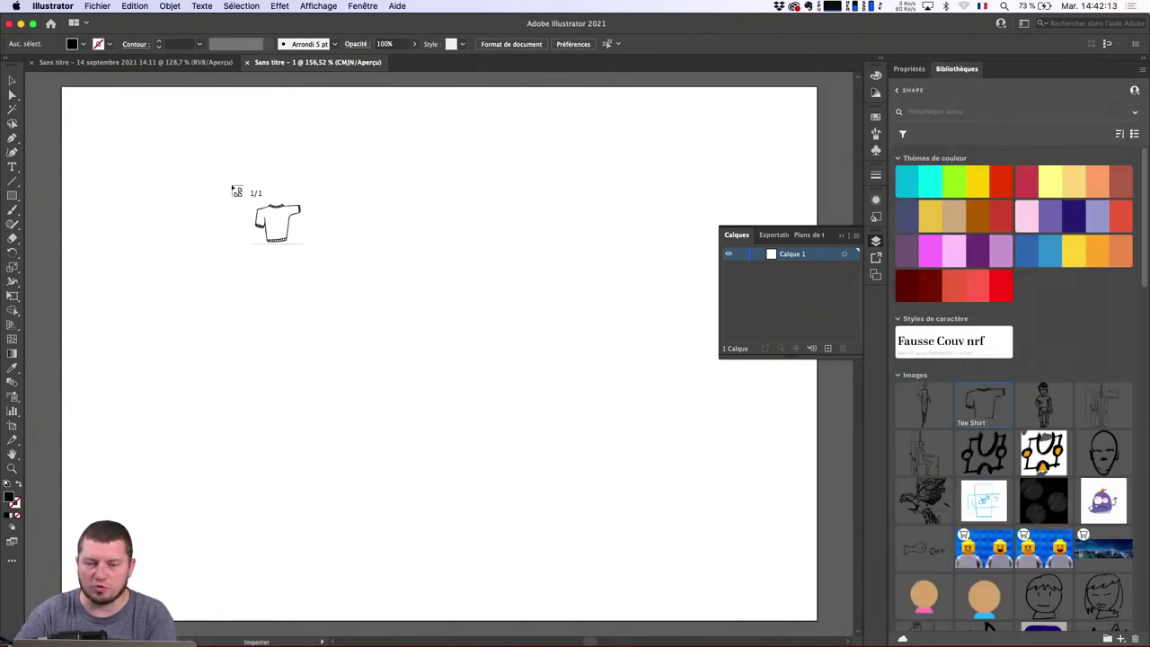
drag(260, 168, 544, 387)
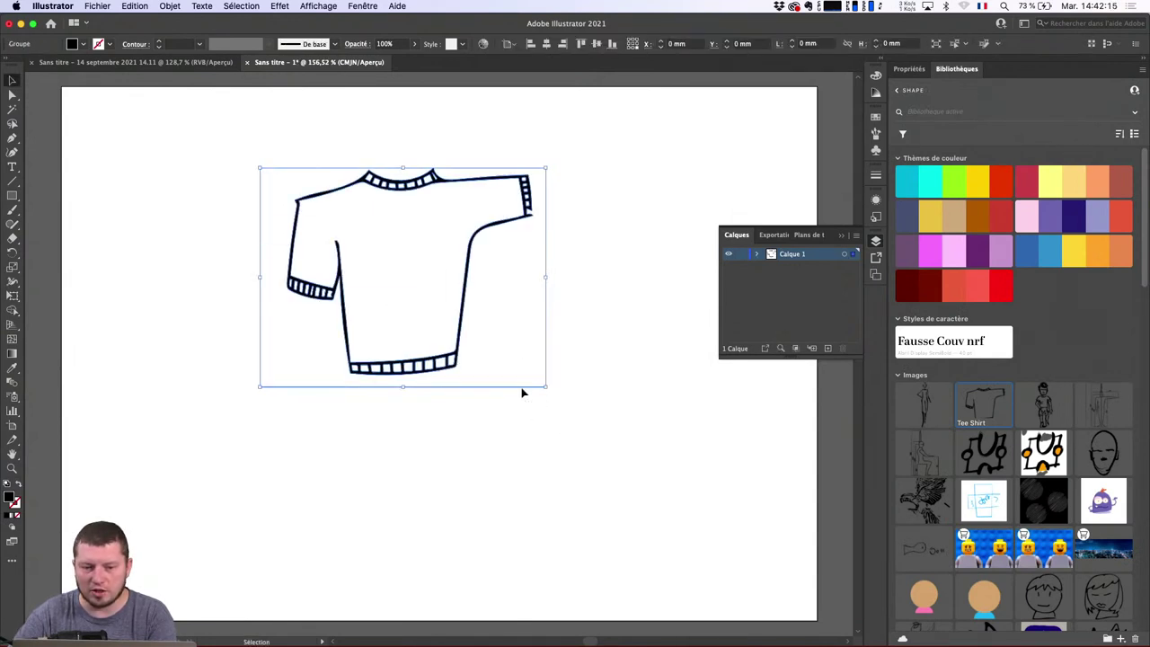
drag(381, 193, 374, 167)
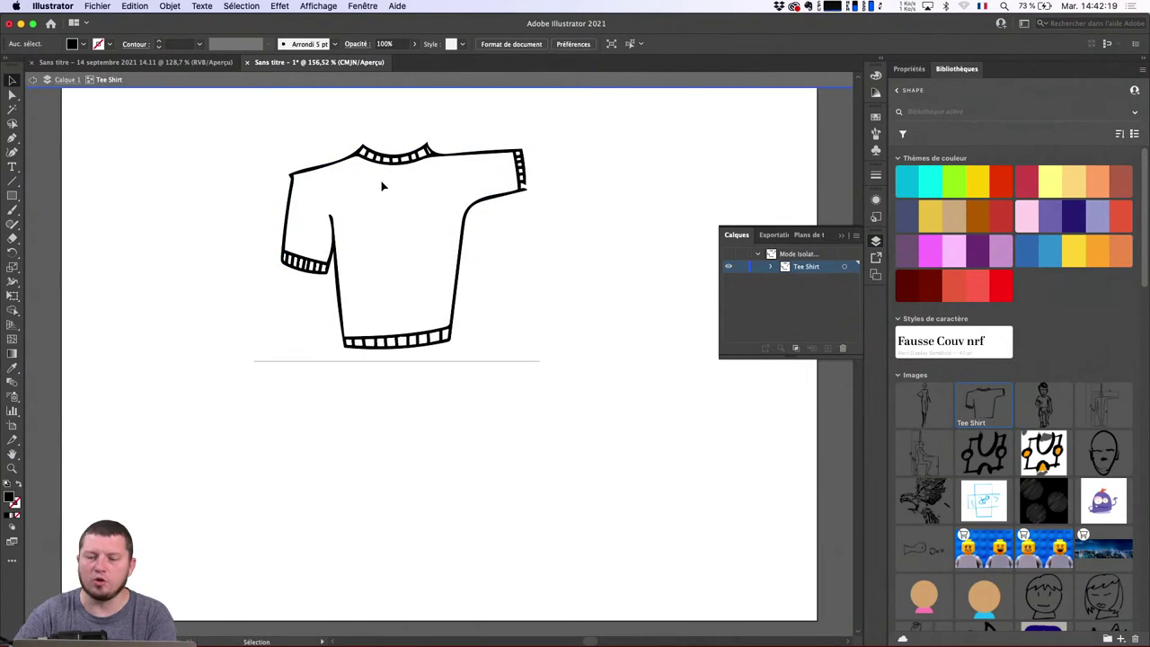
- Place a second Tee Shirt copy, then delete it again
double_click(696, 437)
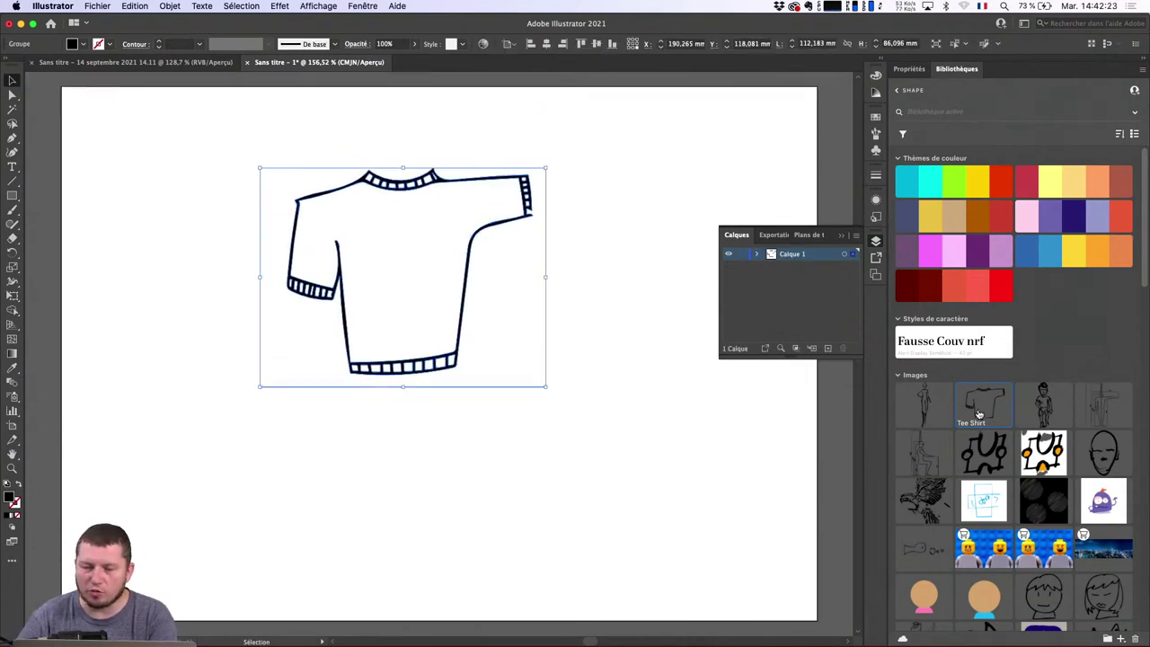
drag(980, 414, 612, 321)
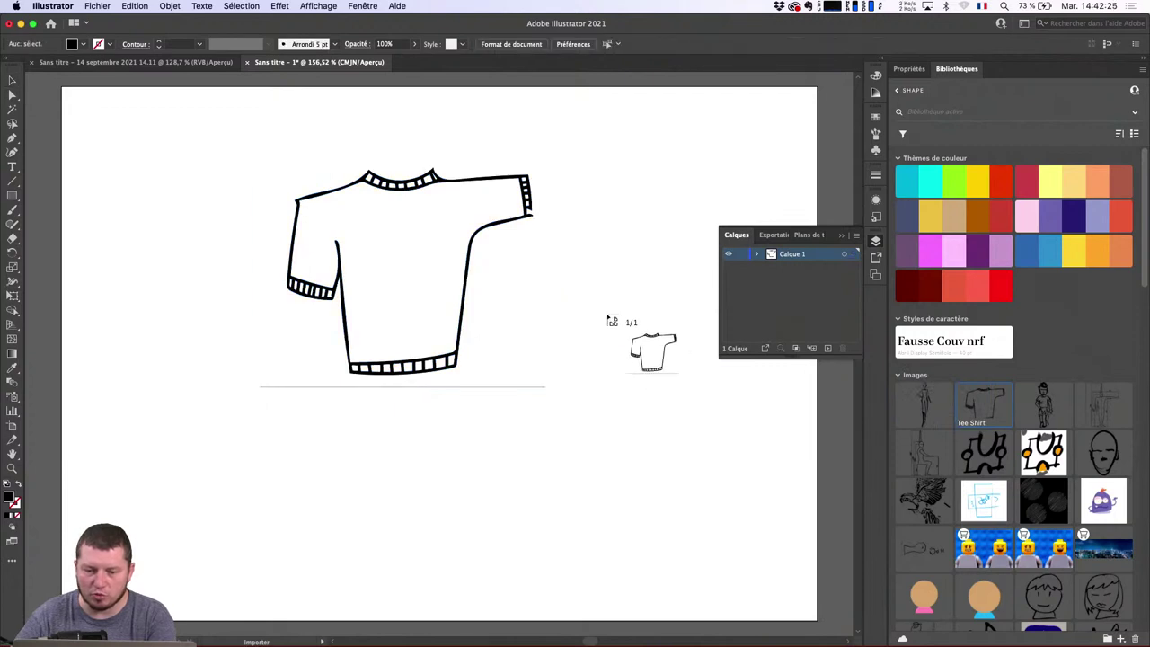
click(607, 314)
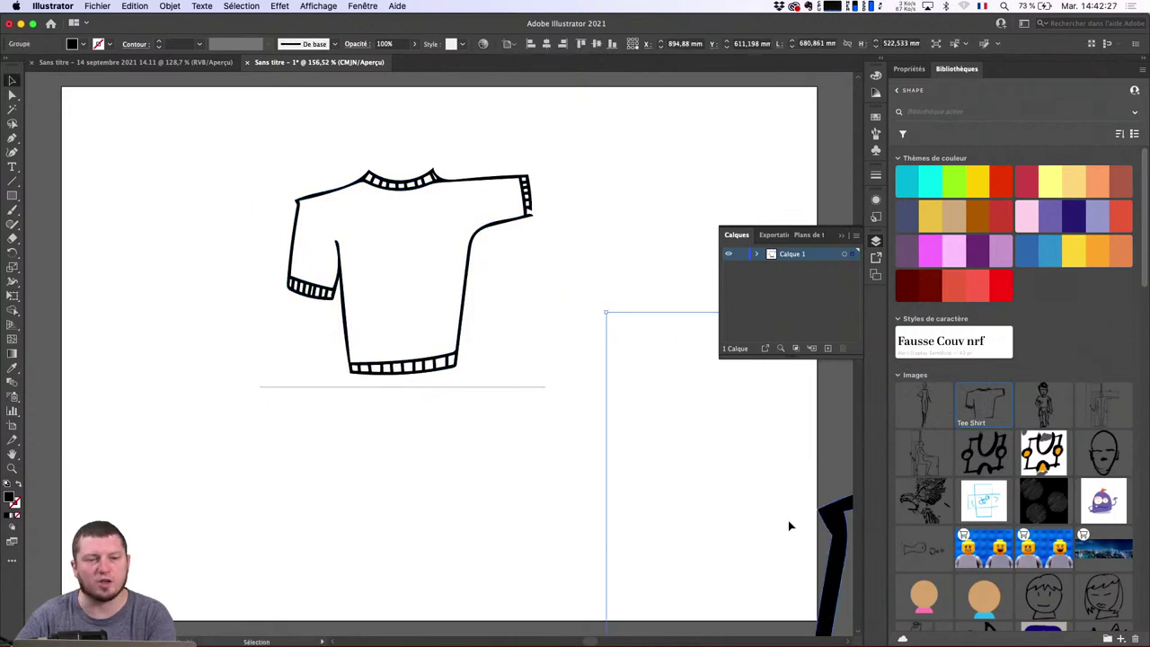
key(Delete)
drag(570, 135, 315, 418)
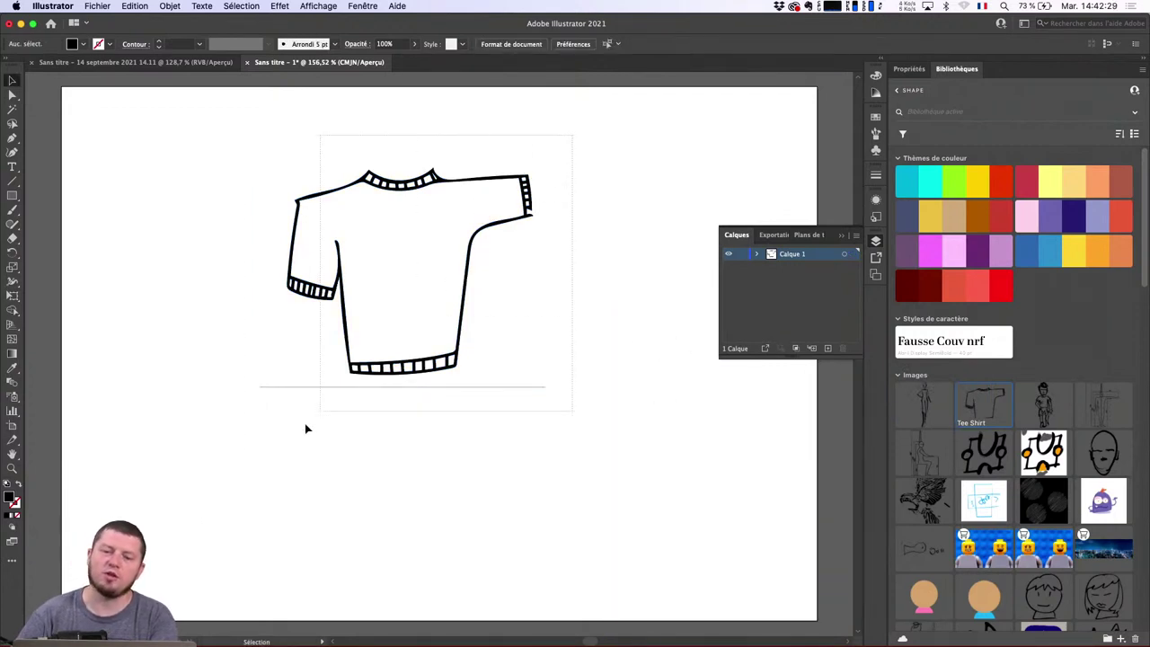
click(402, 445)
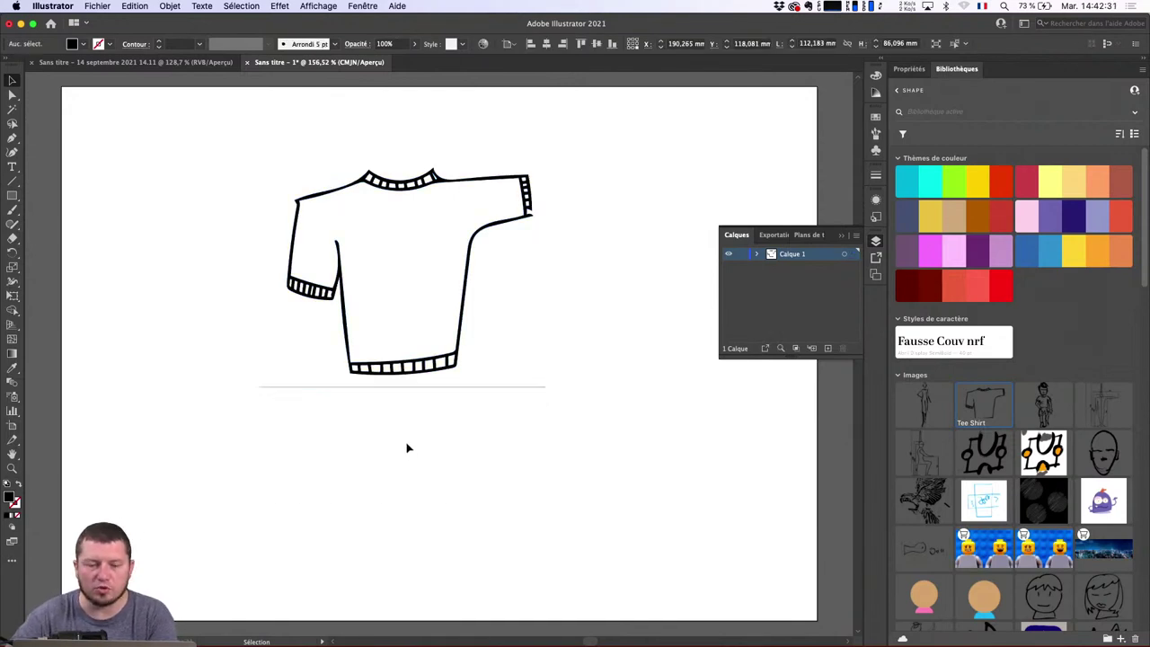
- Delete the thin line under the T-shirt in isolation mode, then select the whole shirt
double_click(443, 388)
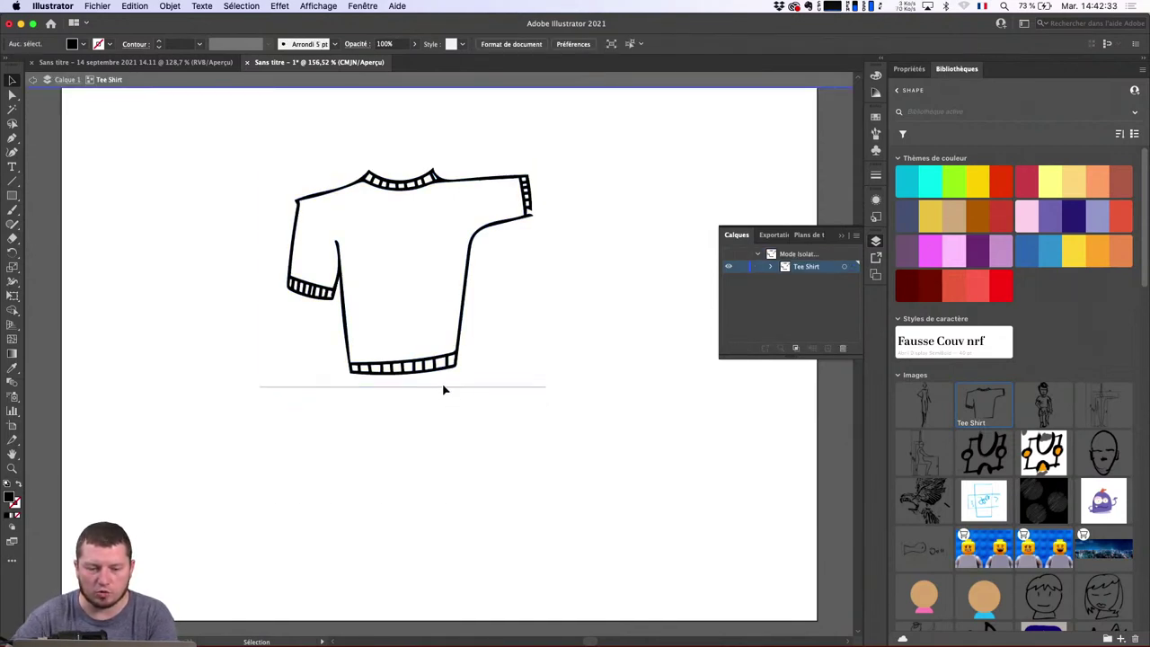
click(455, 388)
key(Delete)
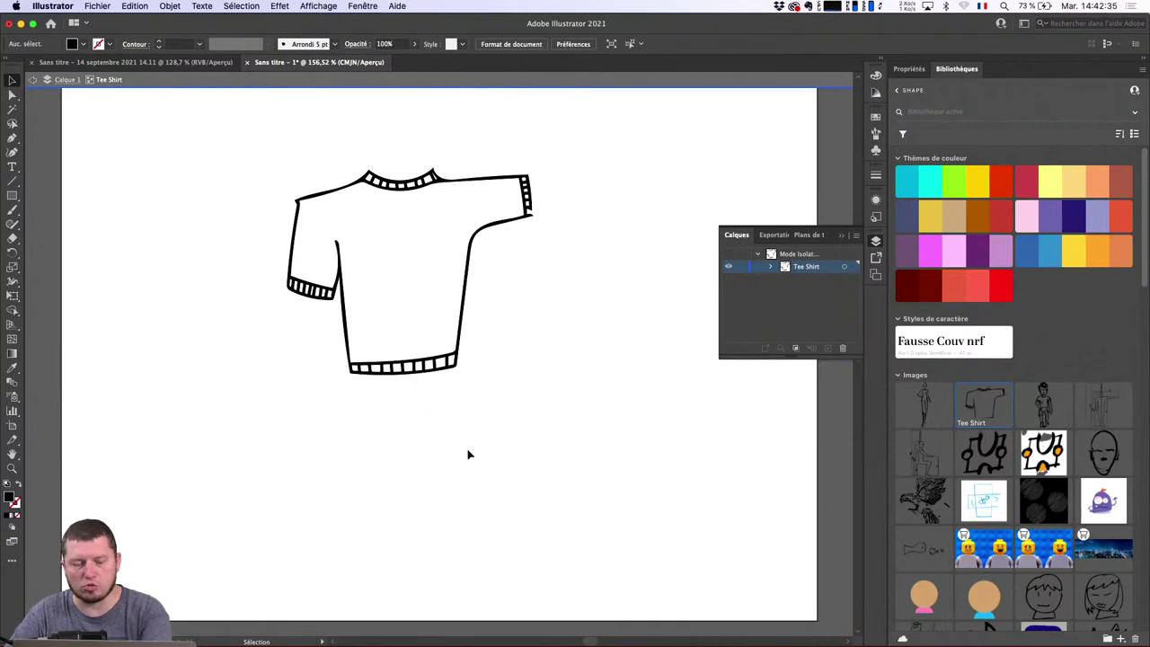
double_click(426, 404)
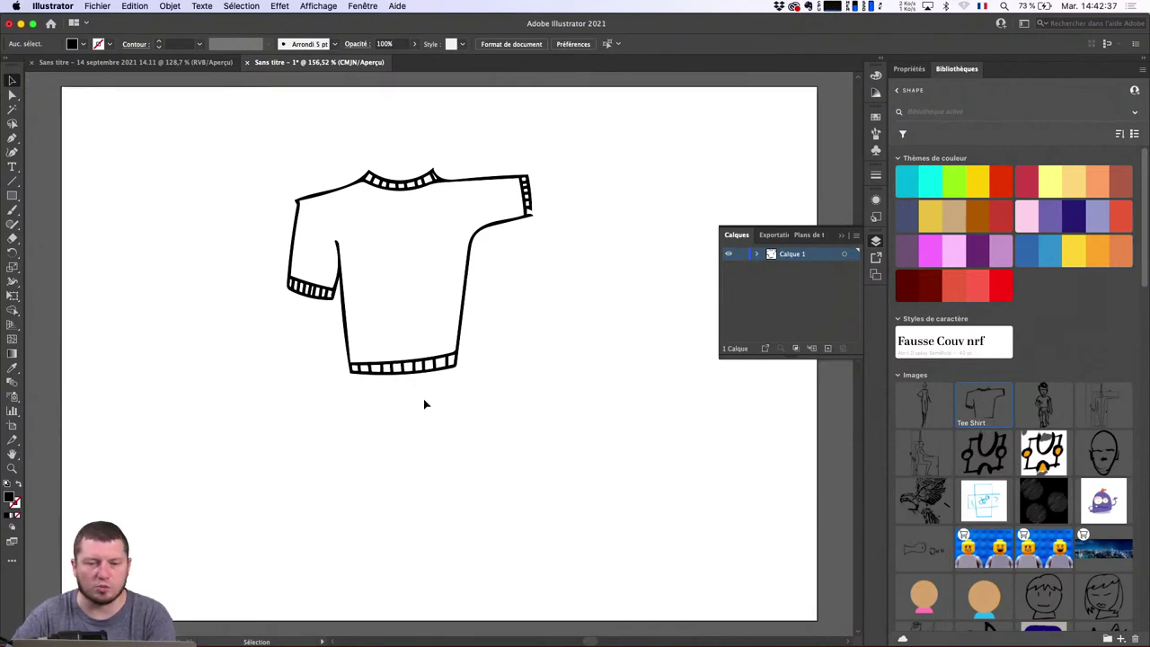
drag(242, 152, 575, 497)
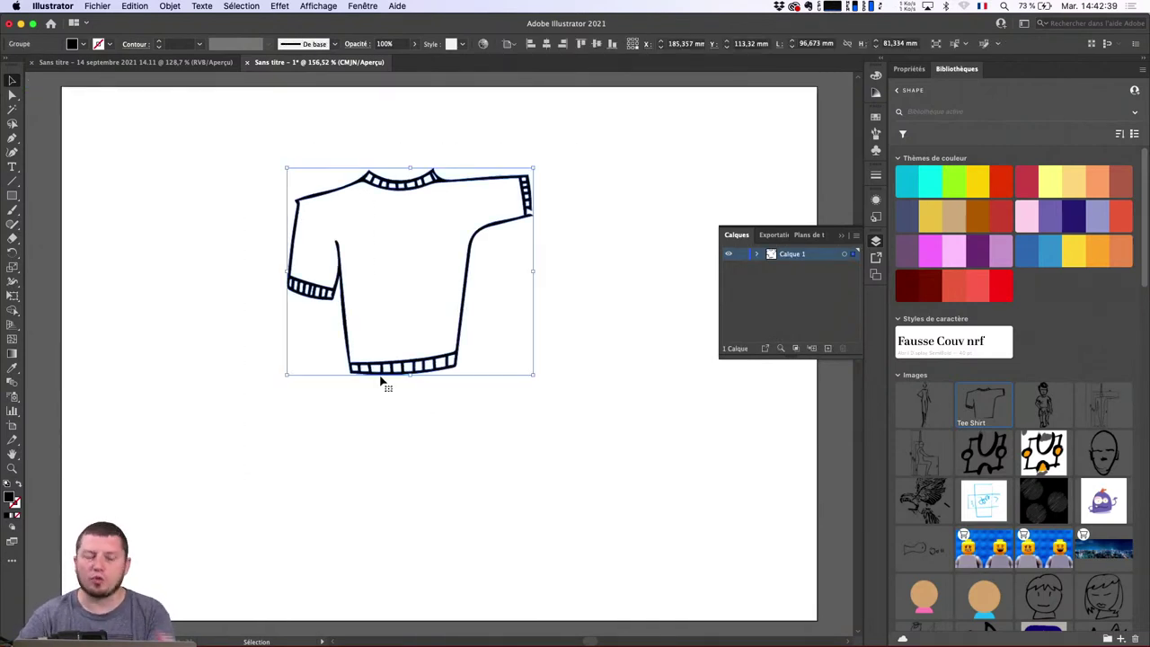
- Draw a small yellow star on the T-shirt's upper left chest
click(12, 195)
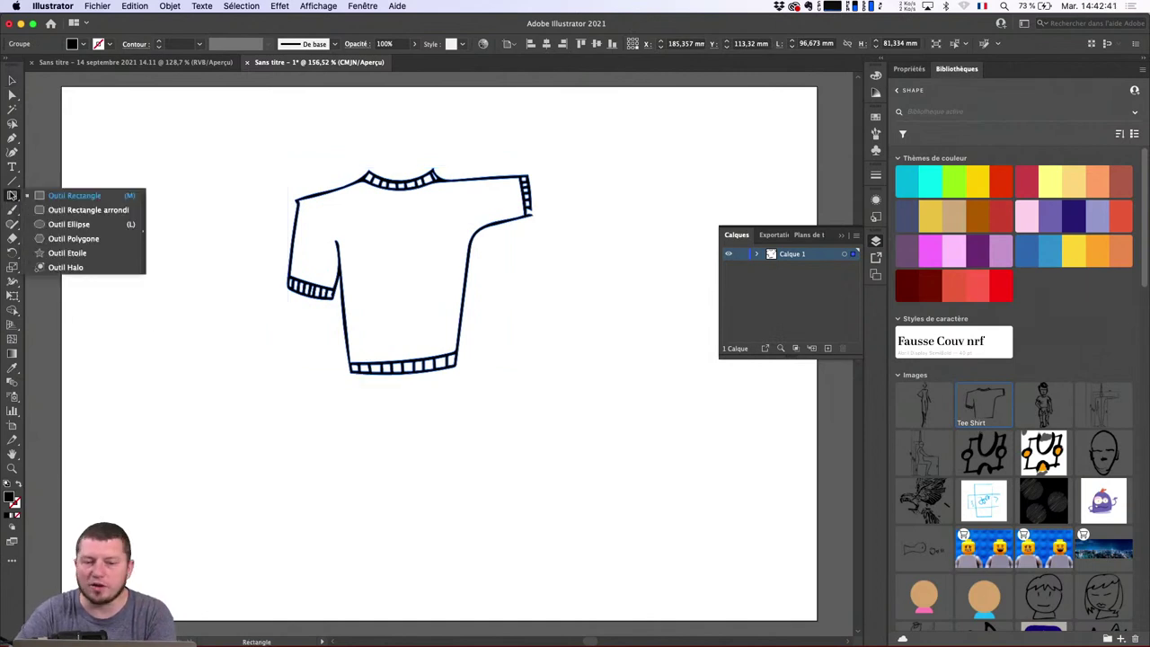
click(89, 251)
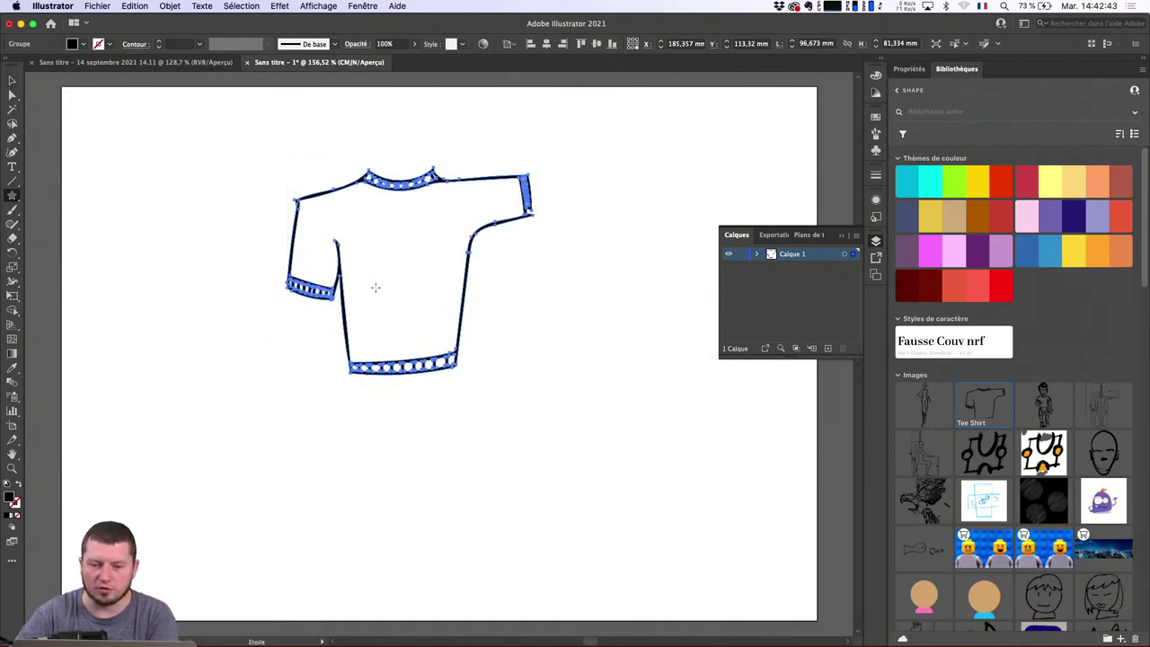
drag(370, 211, 370, 189)
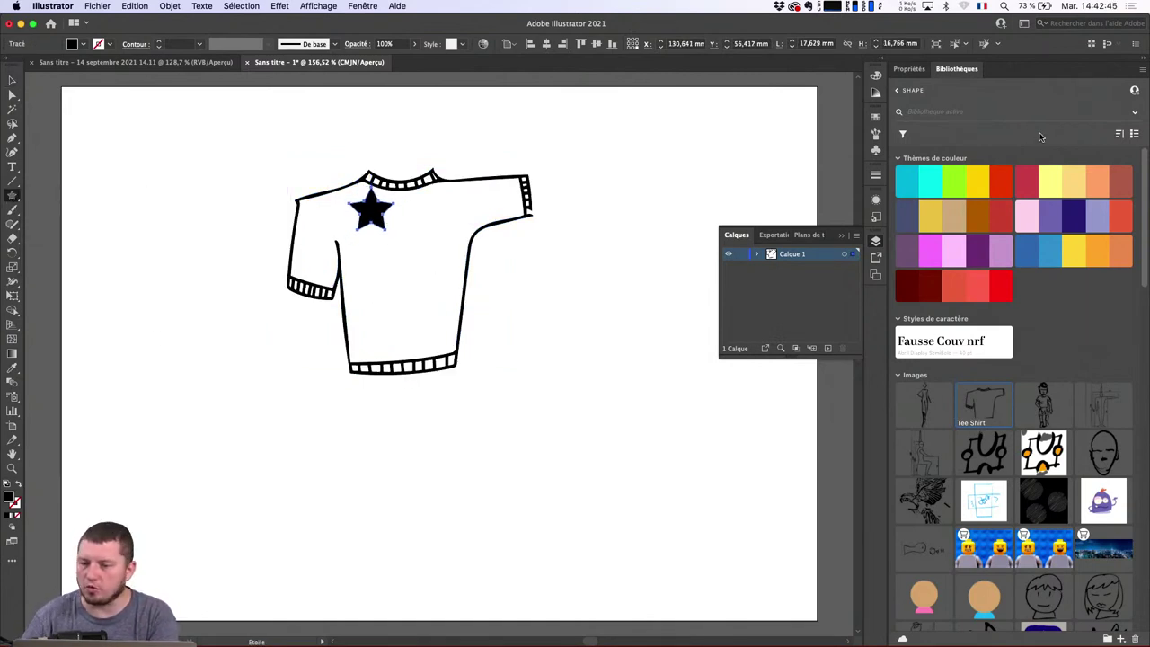
click(1075, 259)
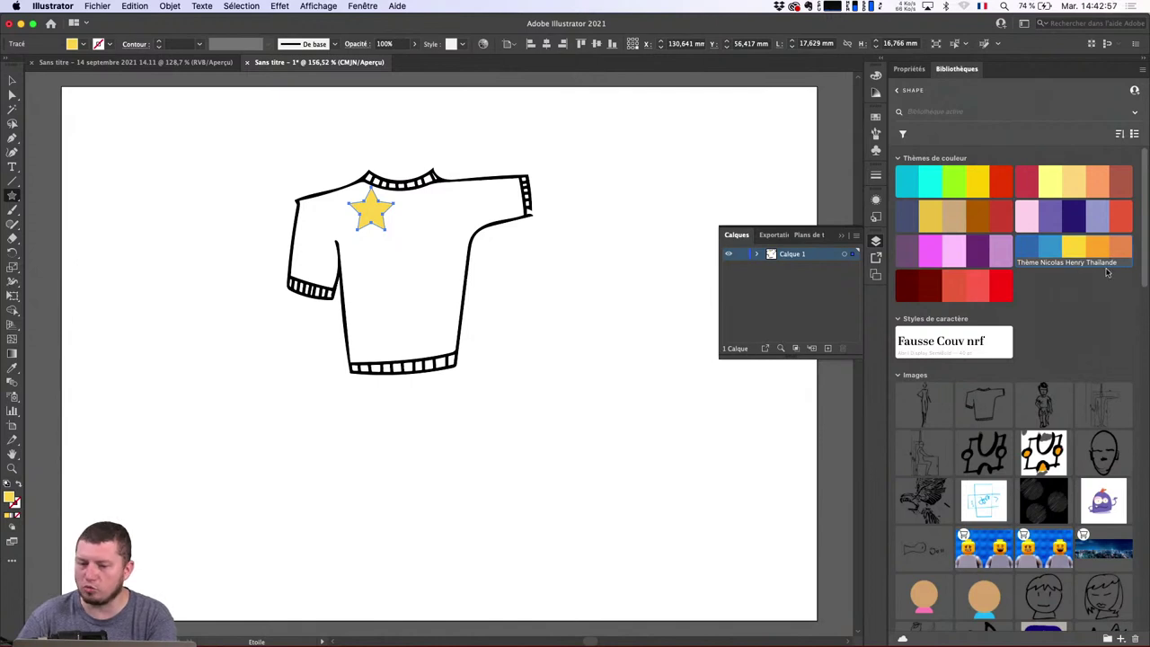
click(909, 69)
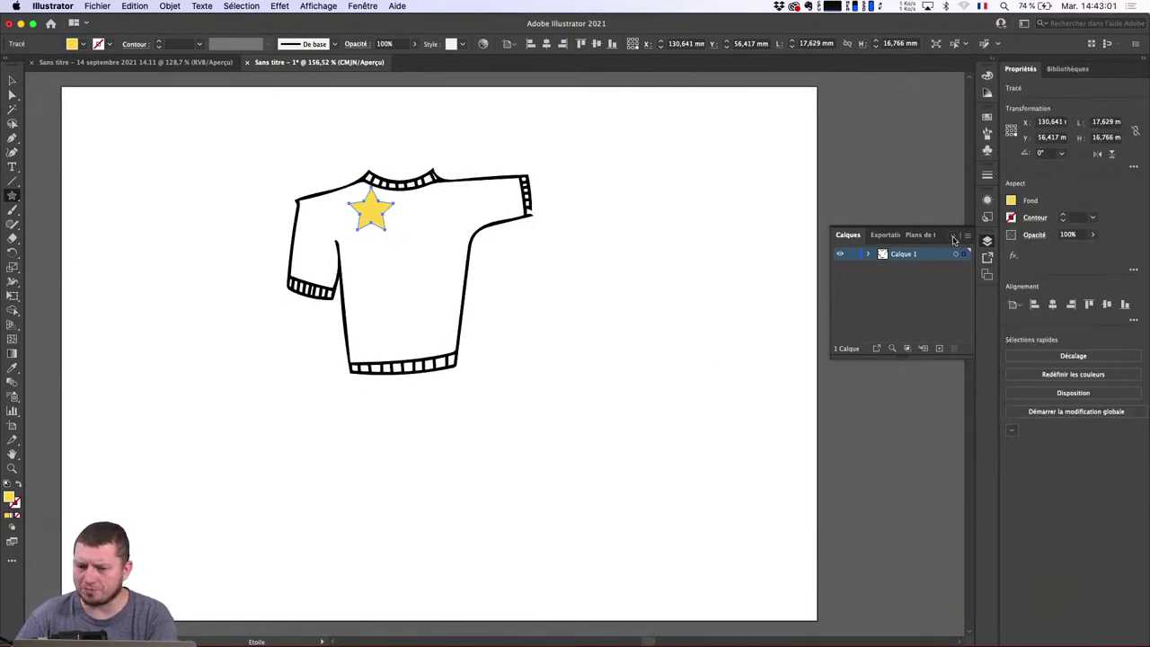
click(954, 237)
click(170, 6)
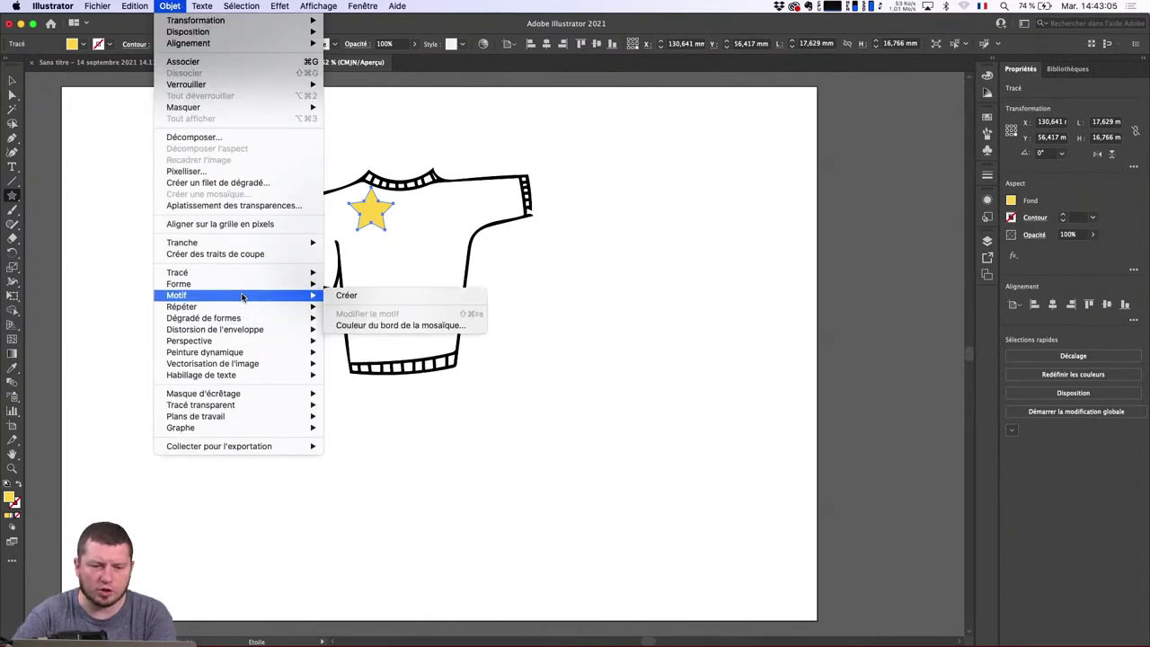
mouse_move(181, 306)
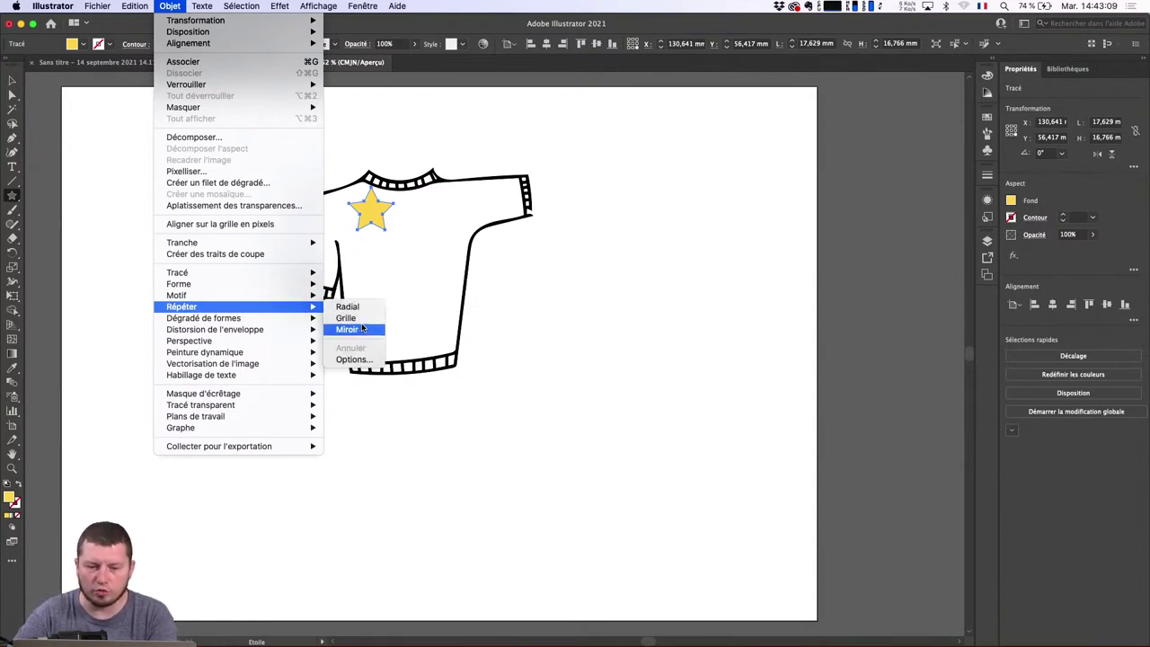
- Turn the star into a repeat grid and enlarge it to more columns and rows
click(358, 319)
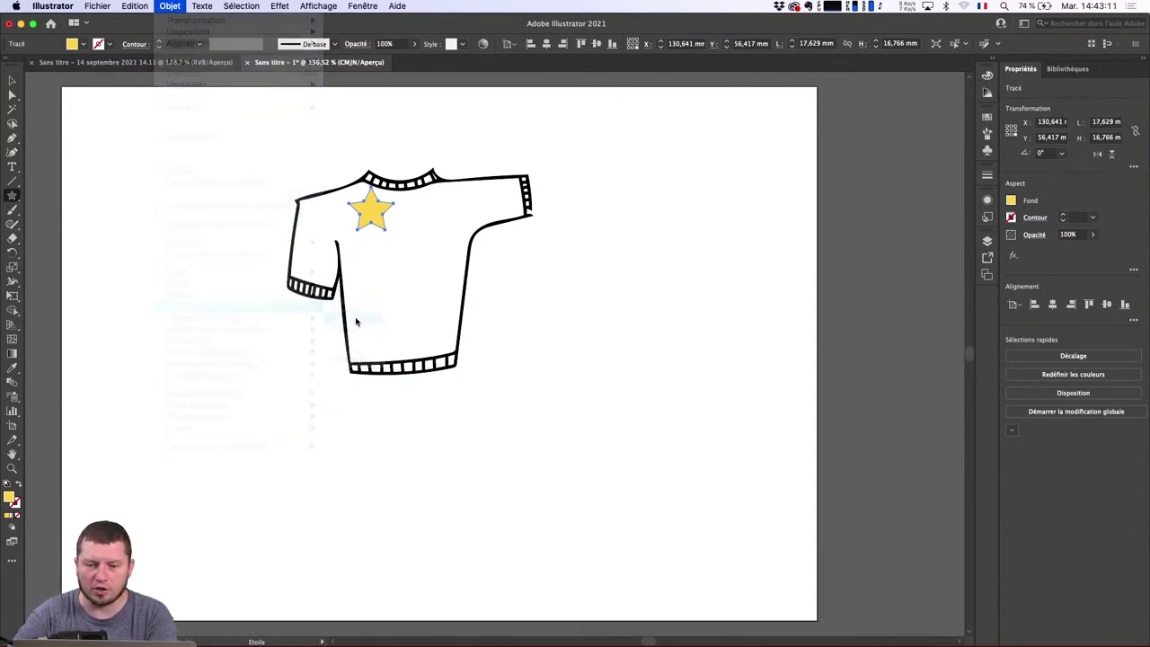
drag(557, 234, 657, 235)
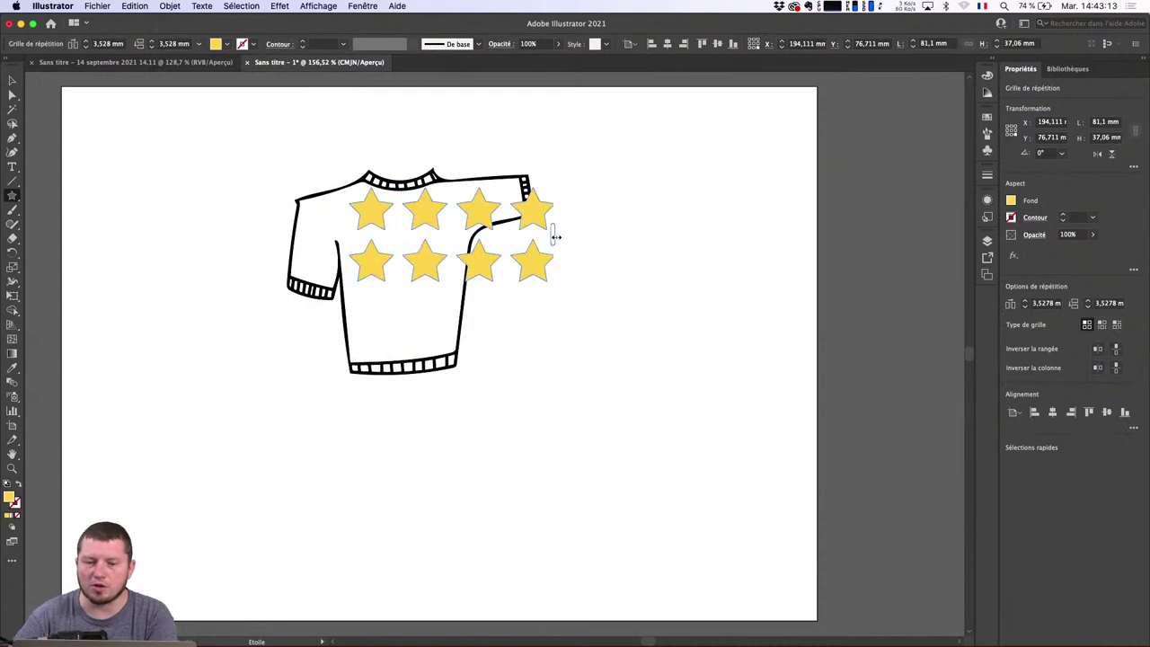
drag(504, 301, 503, 409)
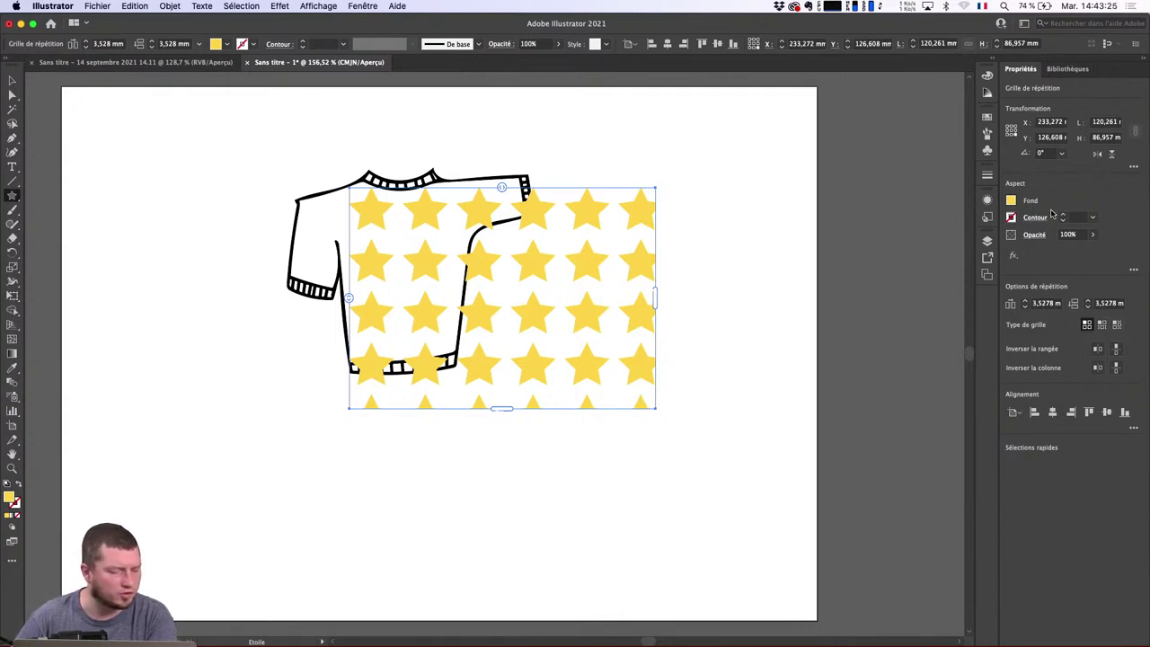
- Offset and flip alternate star rows and columns, then move the grid over the shirt
click(1103, 324)
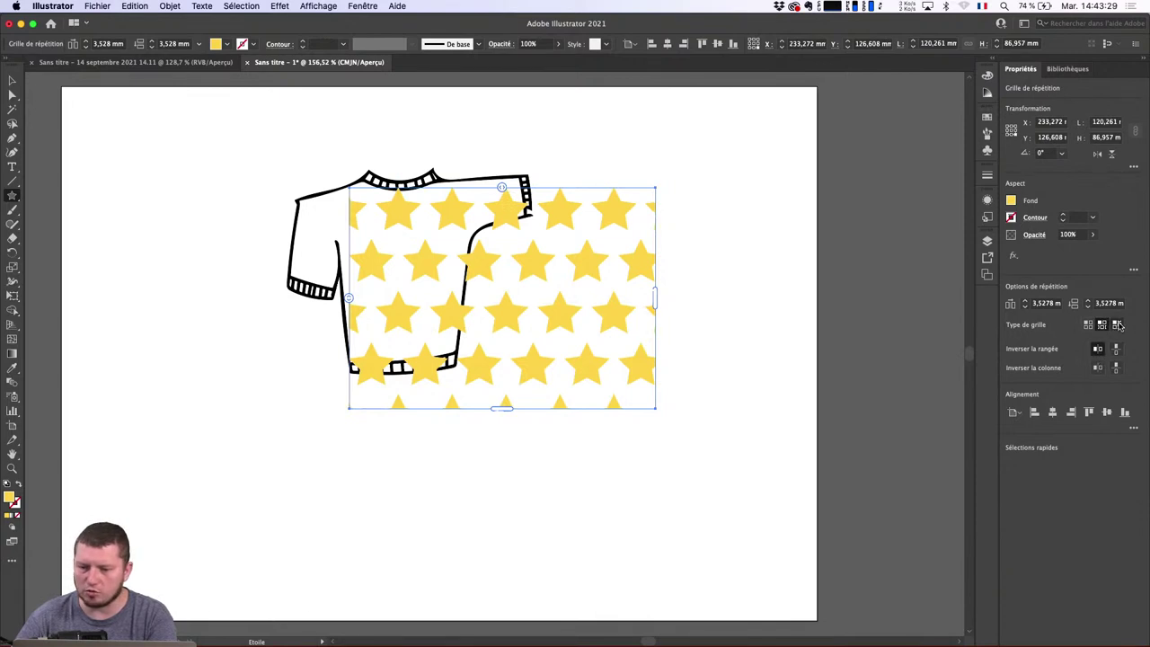
click(1118, 324)
click(1116, 368)
click(1118, 348)
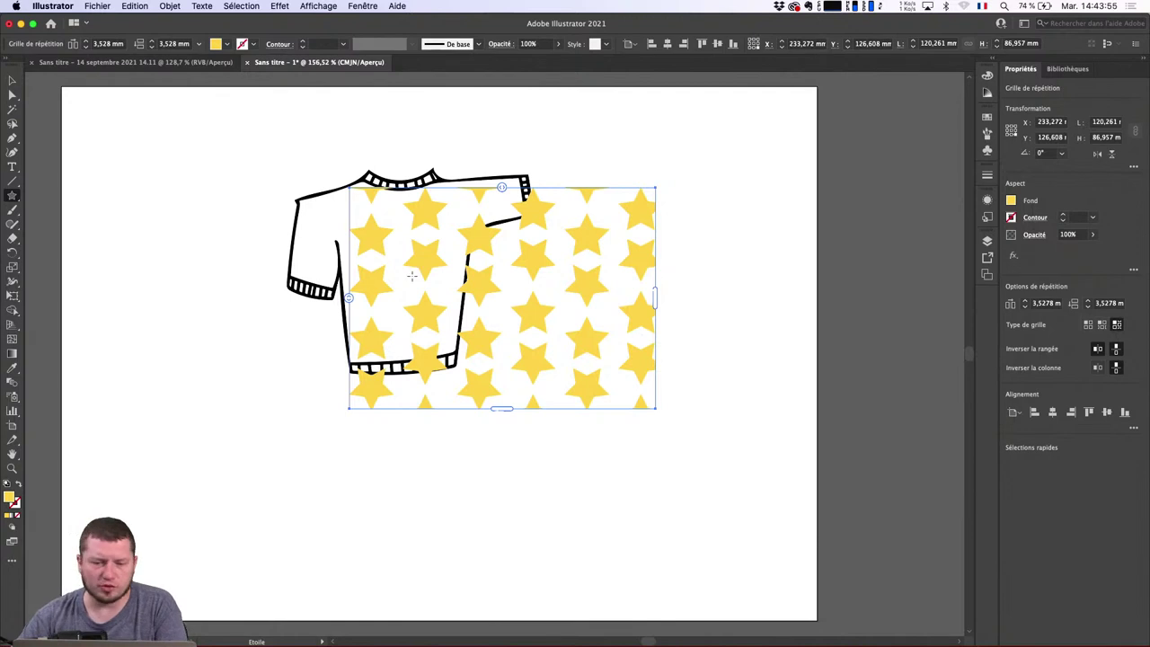
key(v)
drag(495, 241, 395, 215)
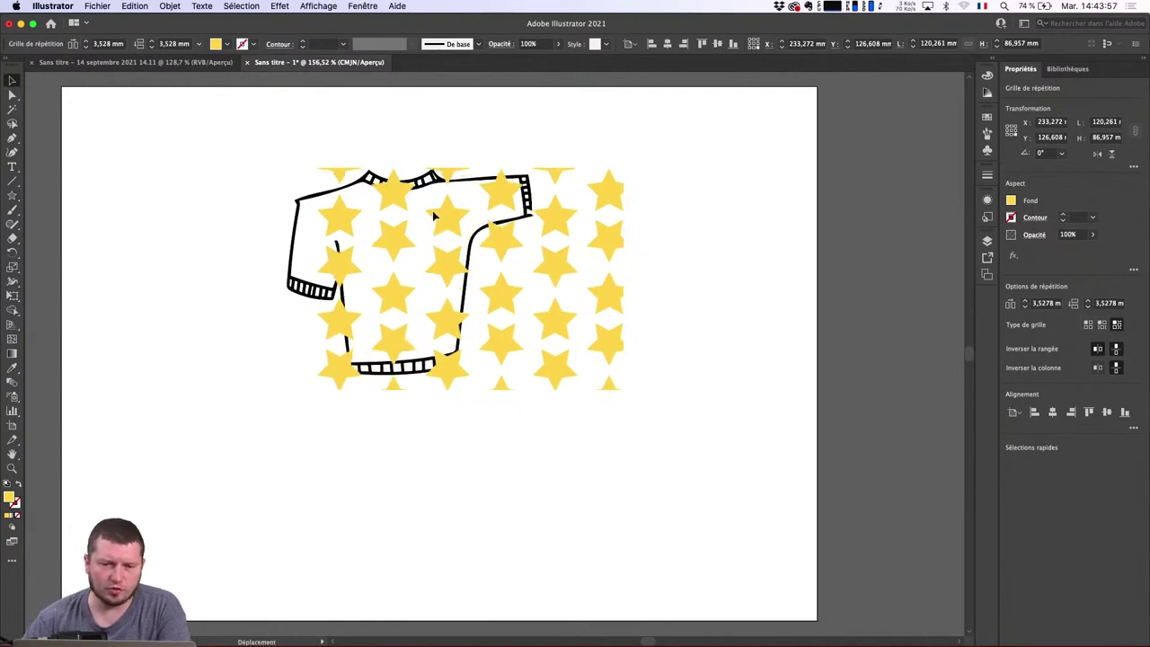
- Reposition the star pattern grid down and right of the shirt
click(693, 218)
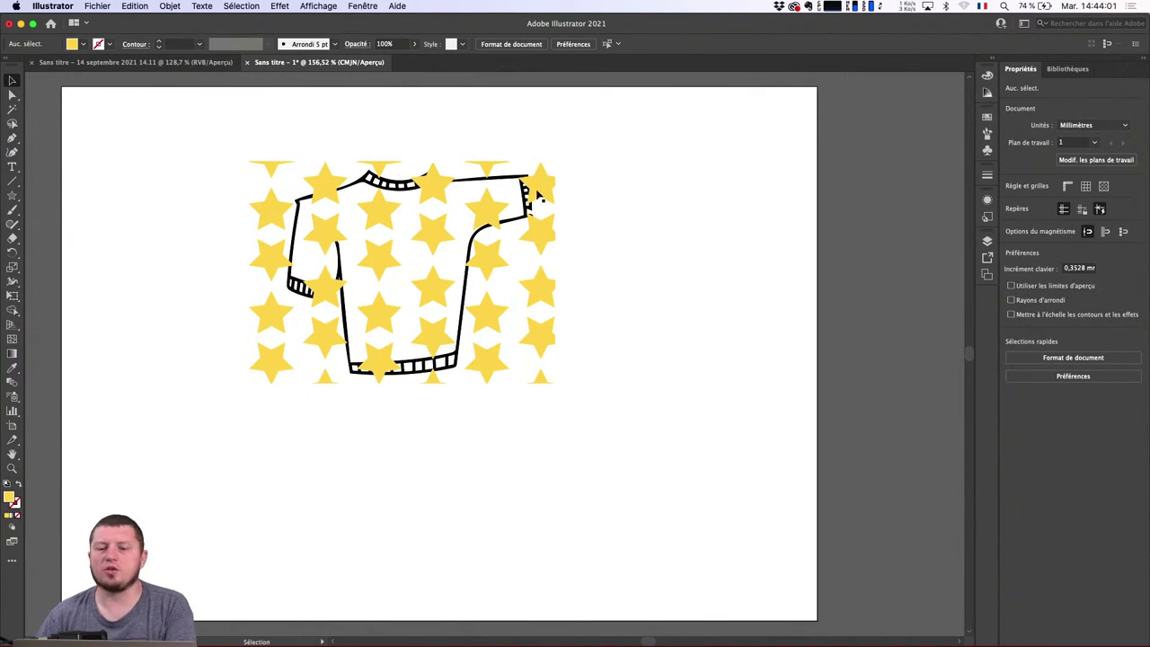
drag(538, 193, 557, 193)
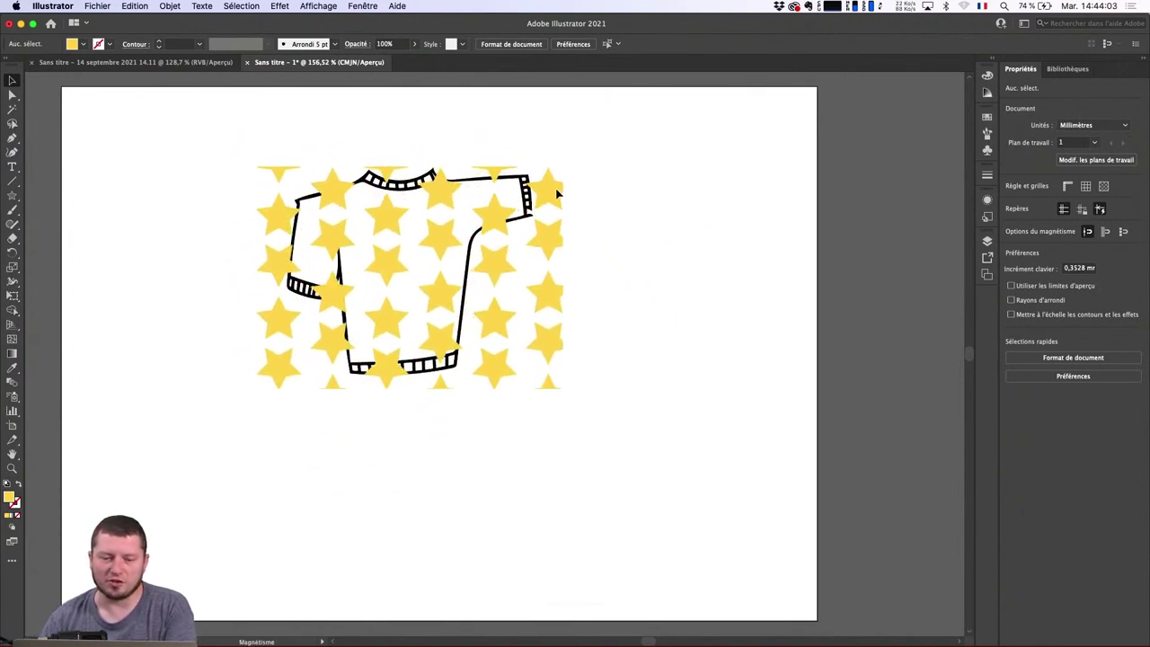
click(557, 193)
scroll(405, 369, down, 4)
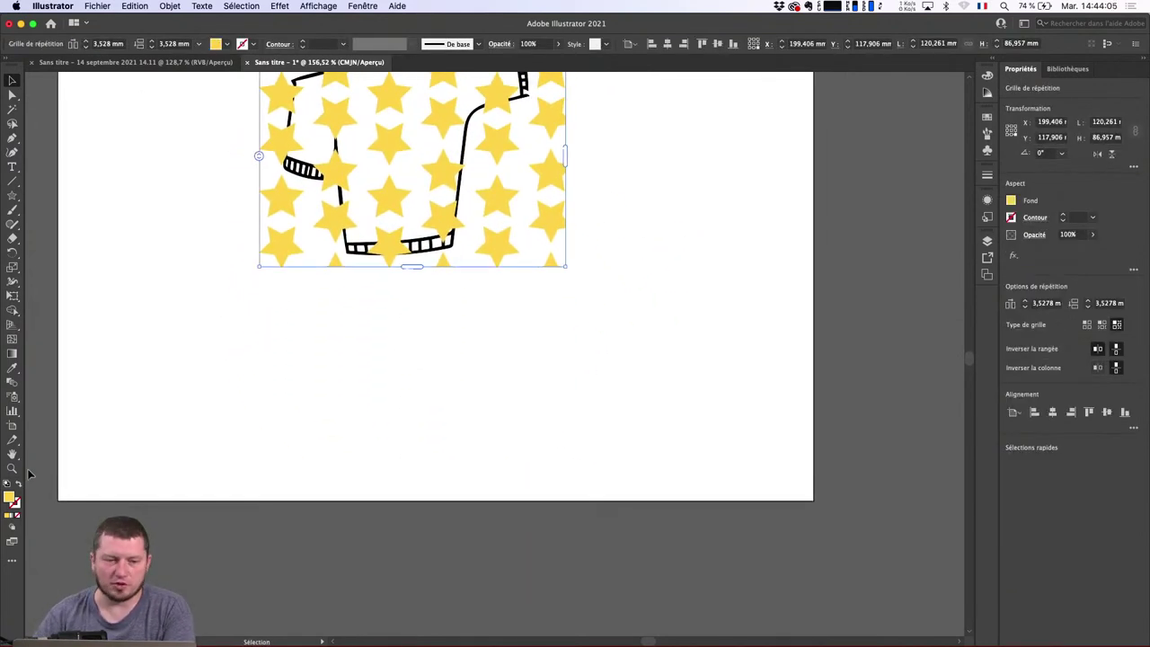
scroll(405, 315, up, 5)
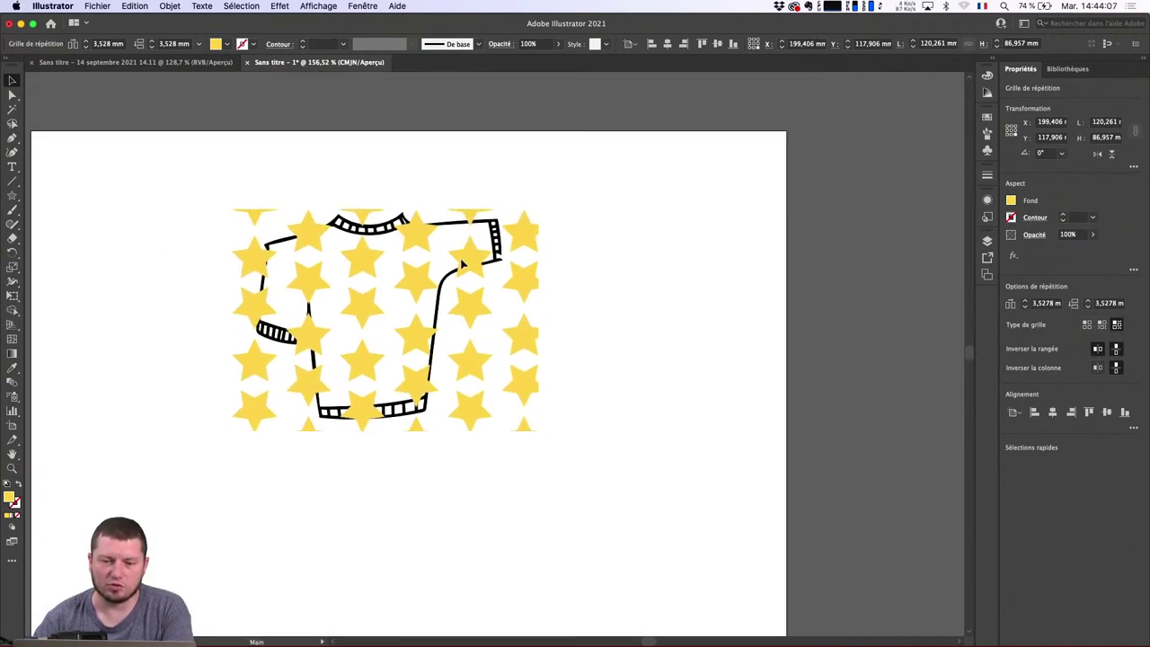
mouse_move(494, 258)
mouse_down()
mouse_move(573, 366)
mouse_move(598, 439)
mouse_up()
- Pull the black shirt silhouette out to the right of the outline and zoom to 200%
key(a)
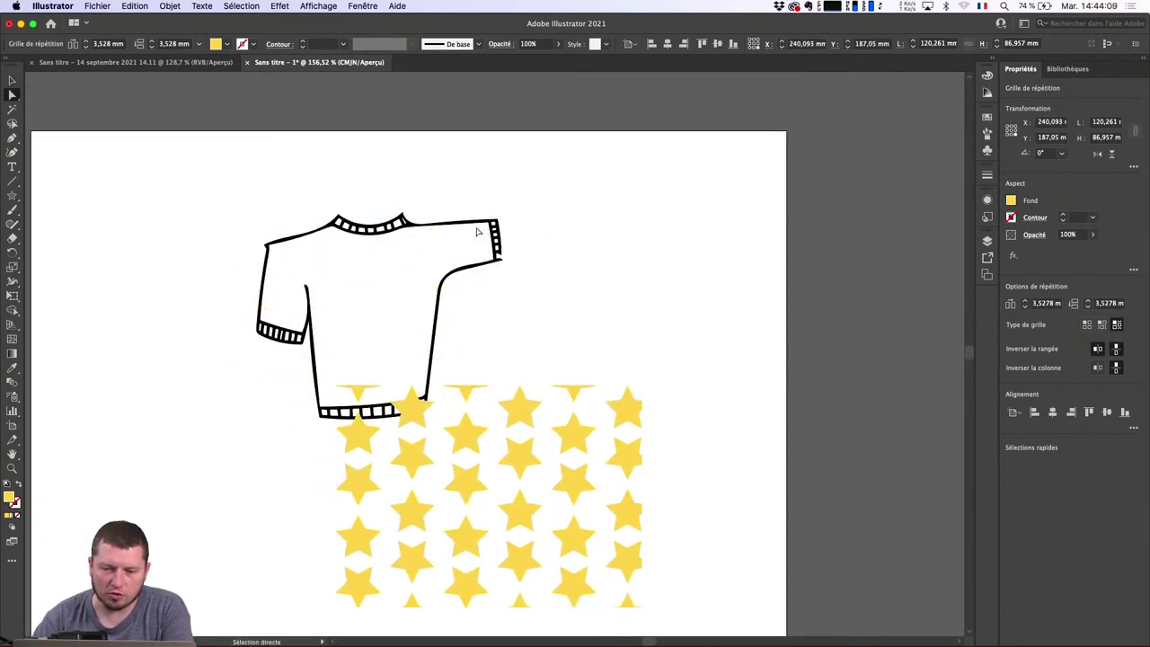
click(481, 224)
key(v)
click(578, 254)
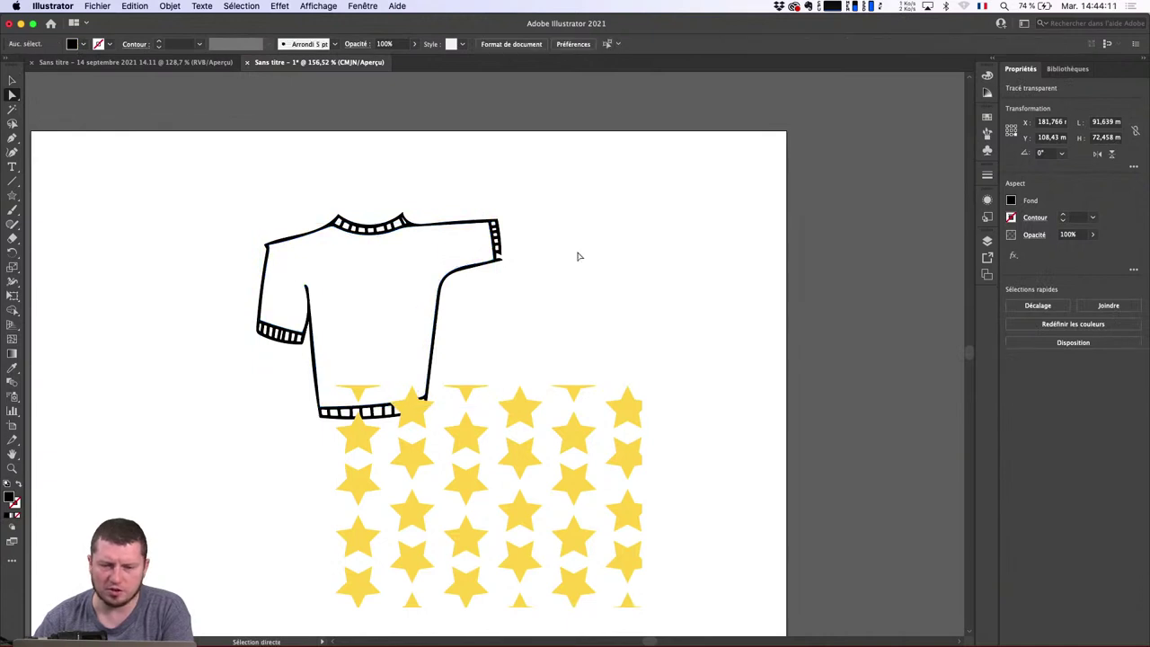
mouse_move(454, 298)
mouse_down()
mouse_move(614, 334)
mouse_move(691, 267)
mouse_up()
key(a)
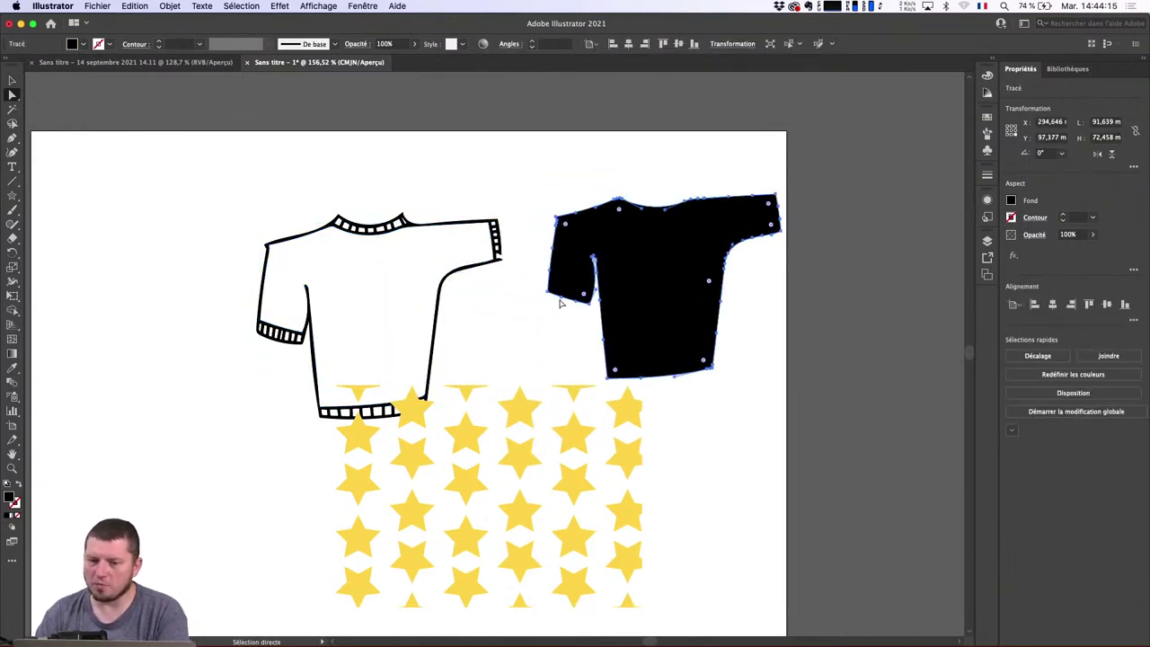
key(ctrl+plus)
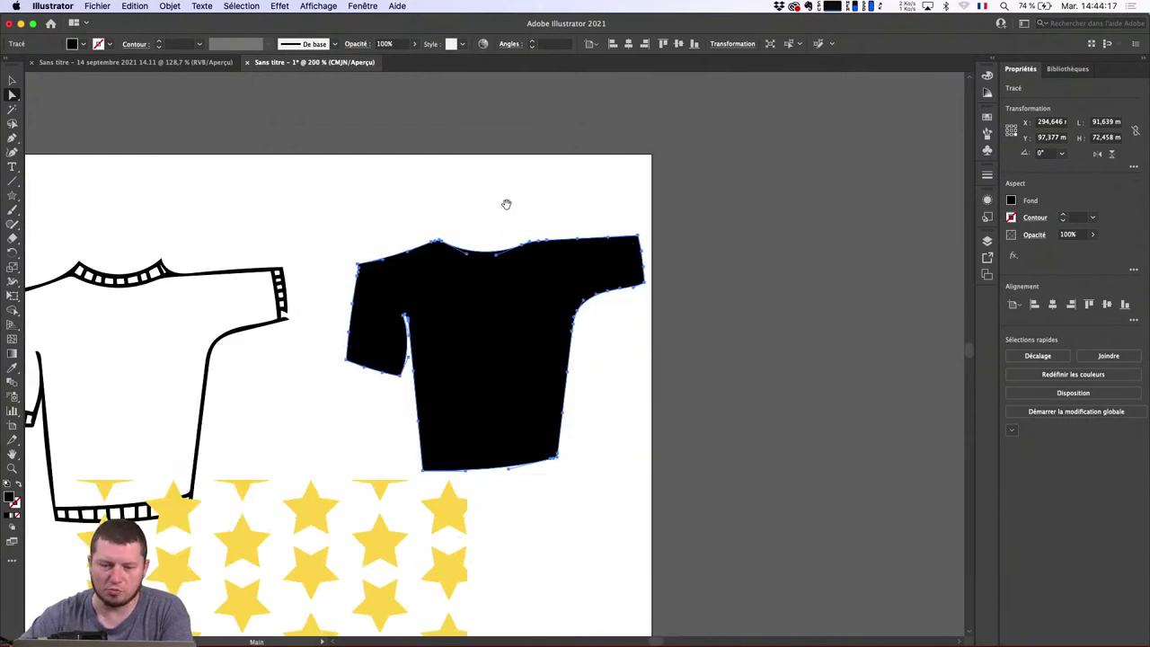
scroll(288, 267, down, 2)
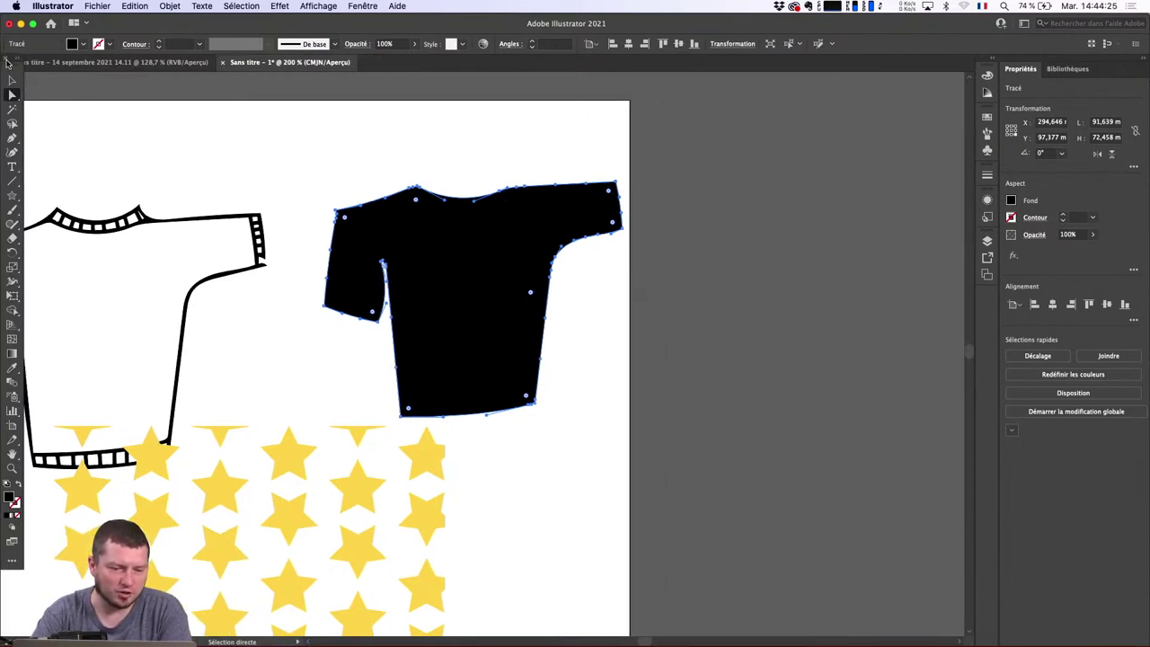
click(7, 61)
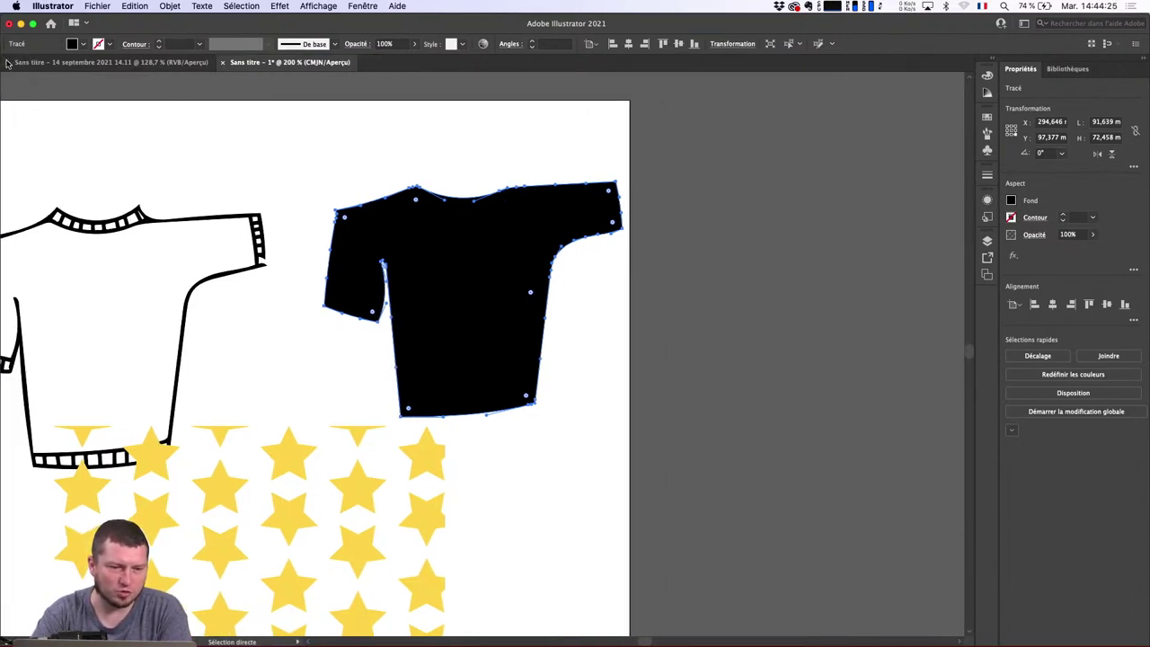
- Switch to the Advanced toolbar and dock it in two columns along the left edge
click(367, 5)
mouse_move(376, 38)
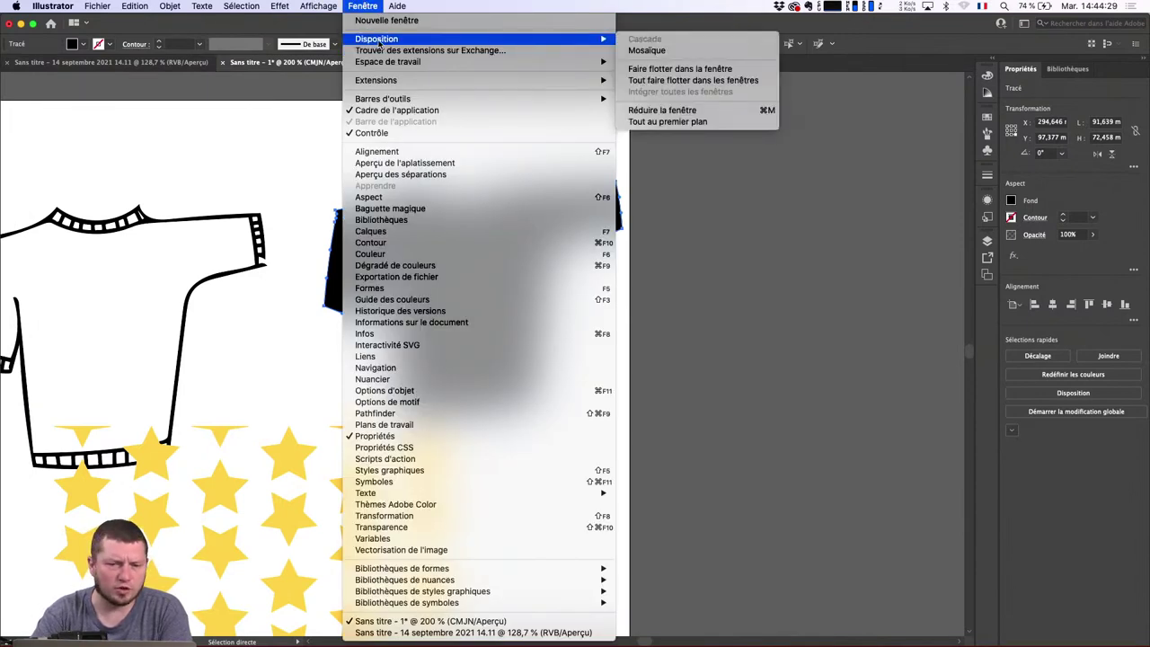
key(Escape)
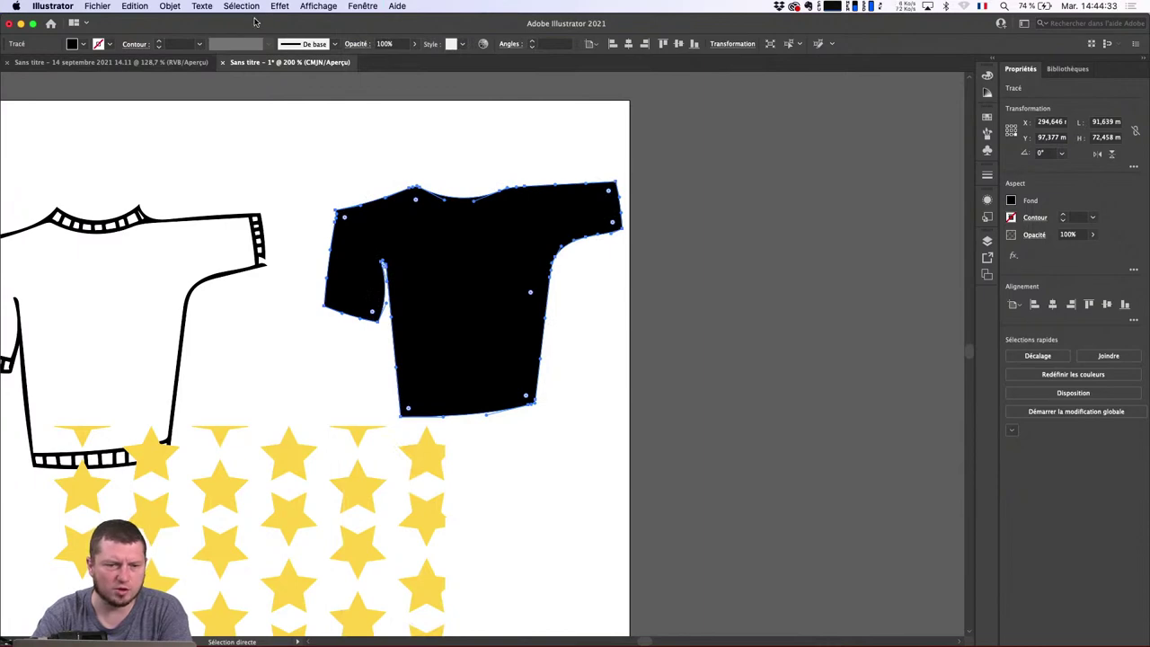
click(396, 5)
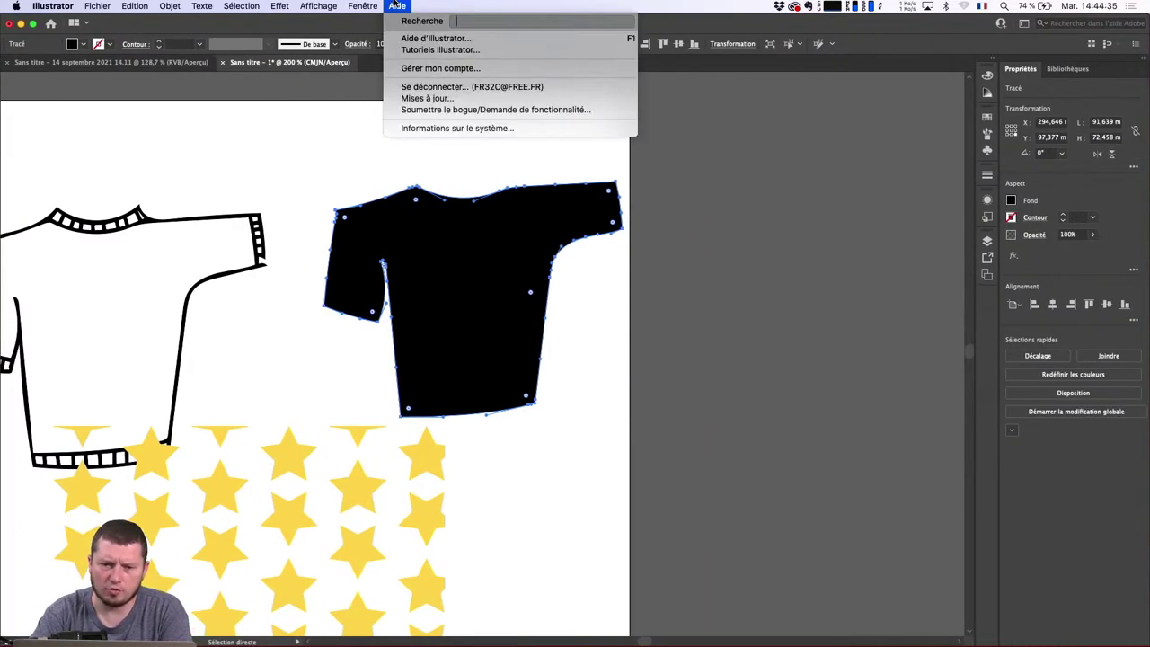
mouse_move(383, 99)
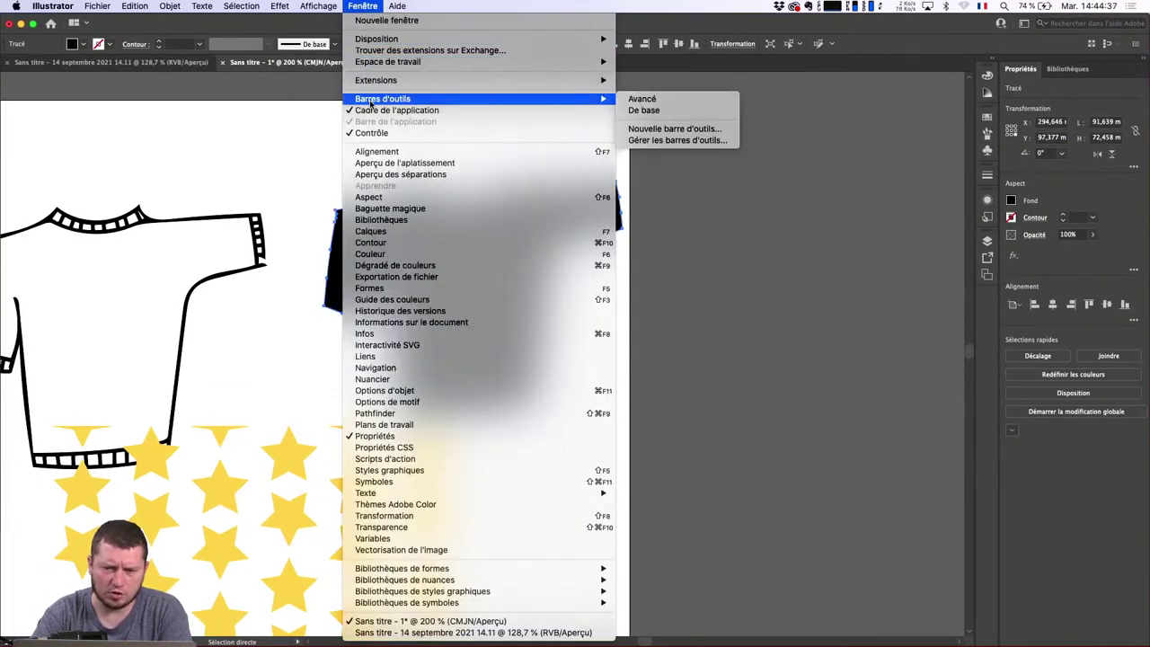
click(644, 111)
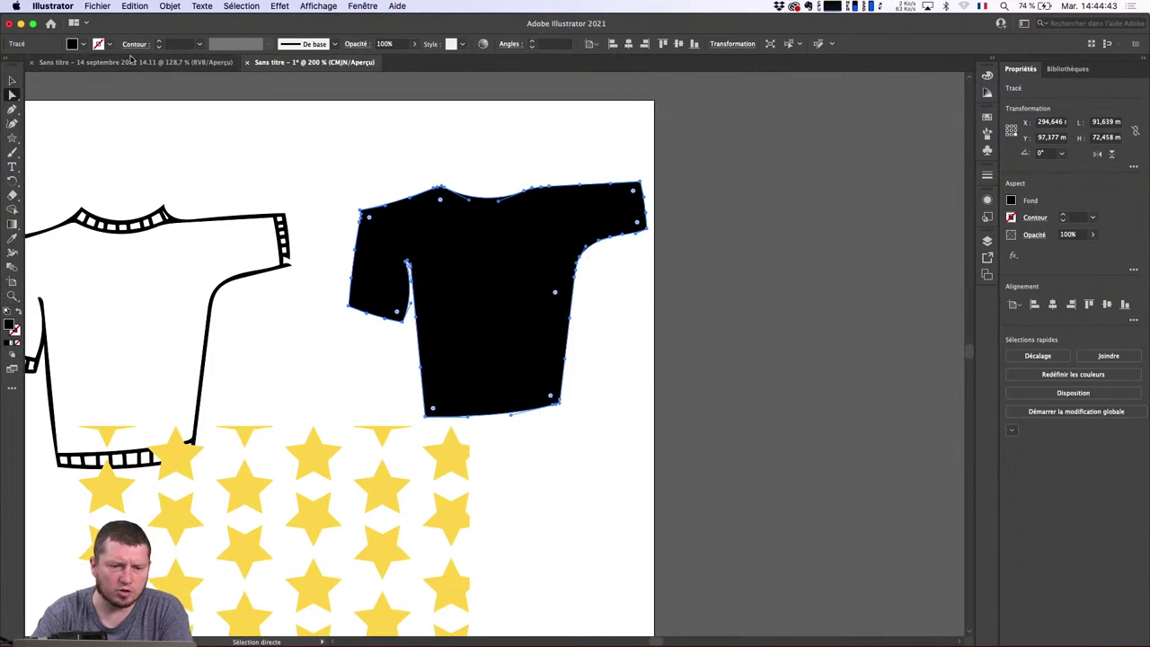
click(397, 6)
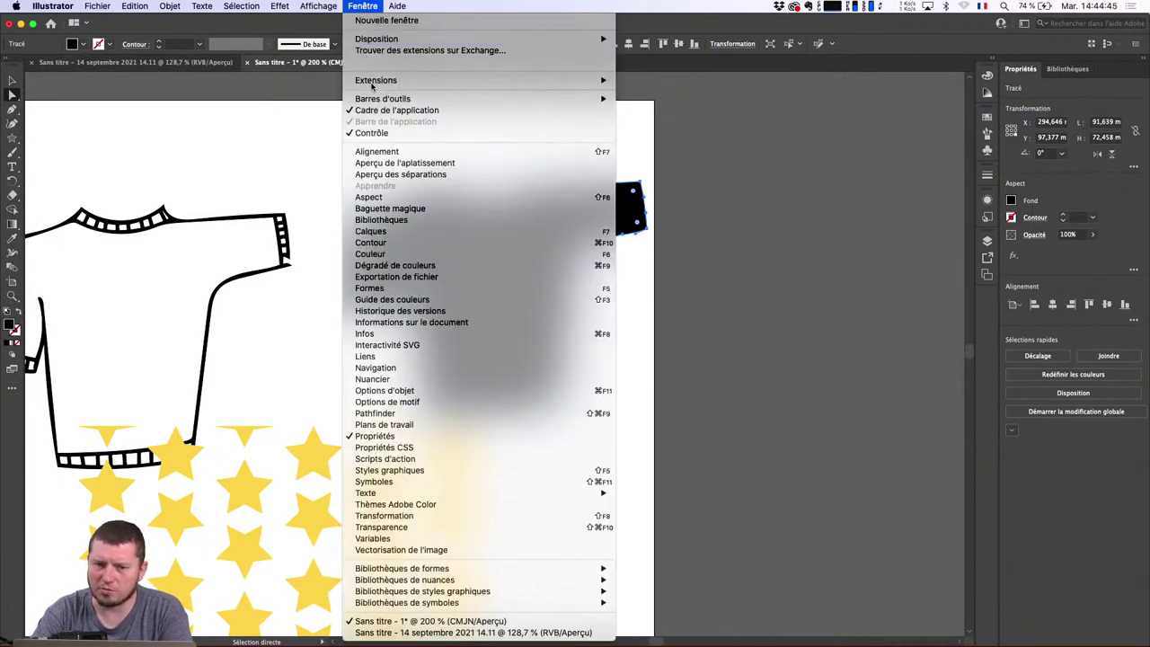
mouse_move(383, 99)
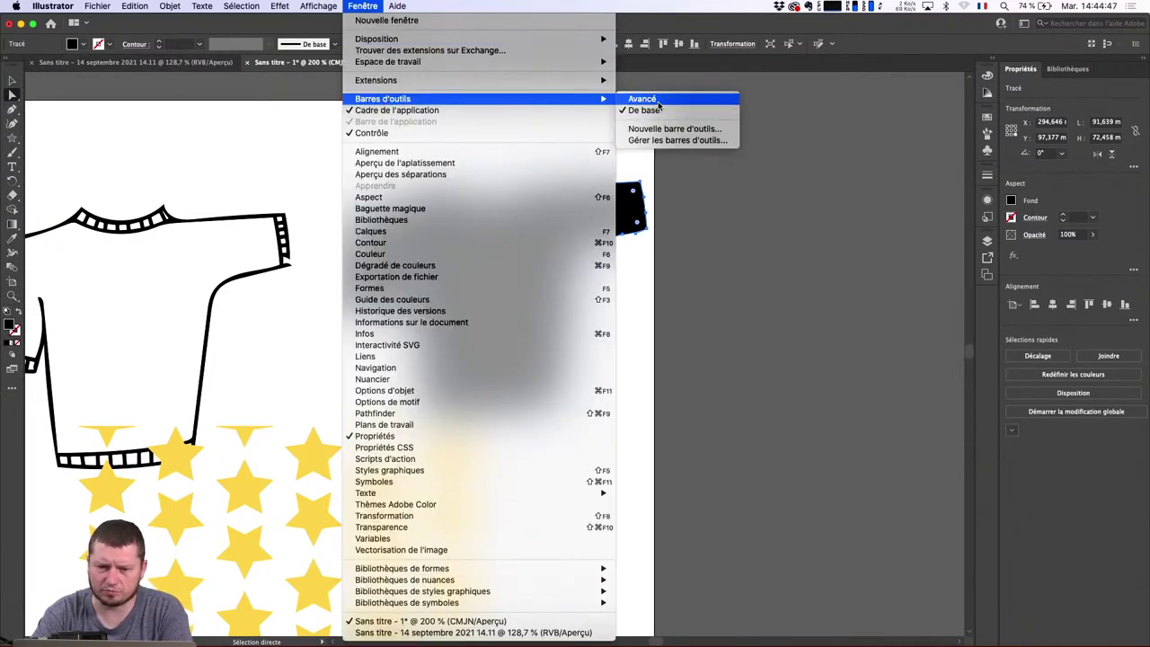
click(658, 101)
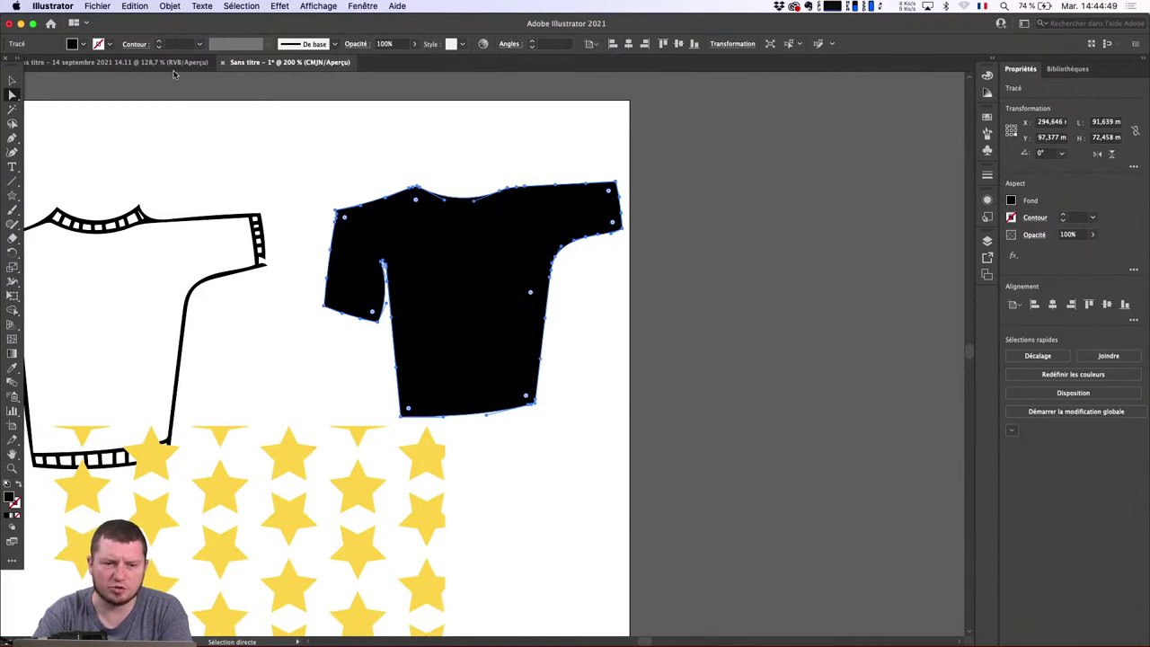
click(17, 61)
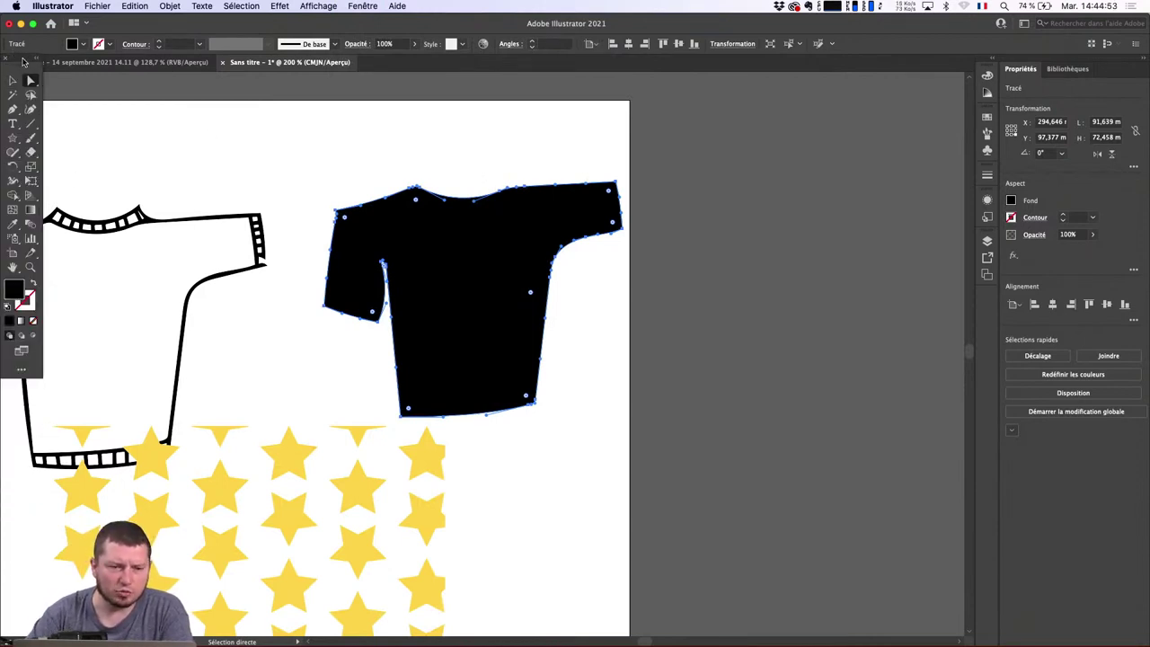
drag(24, 61, 6, 72)
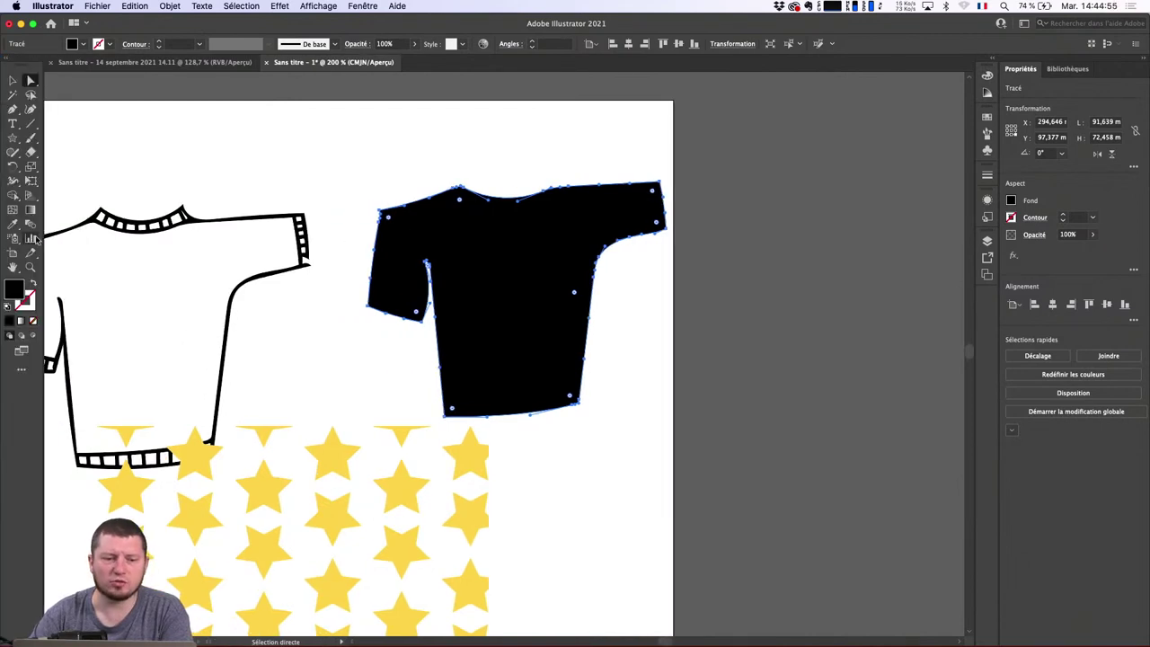
scroll(305, 277, down, 2)
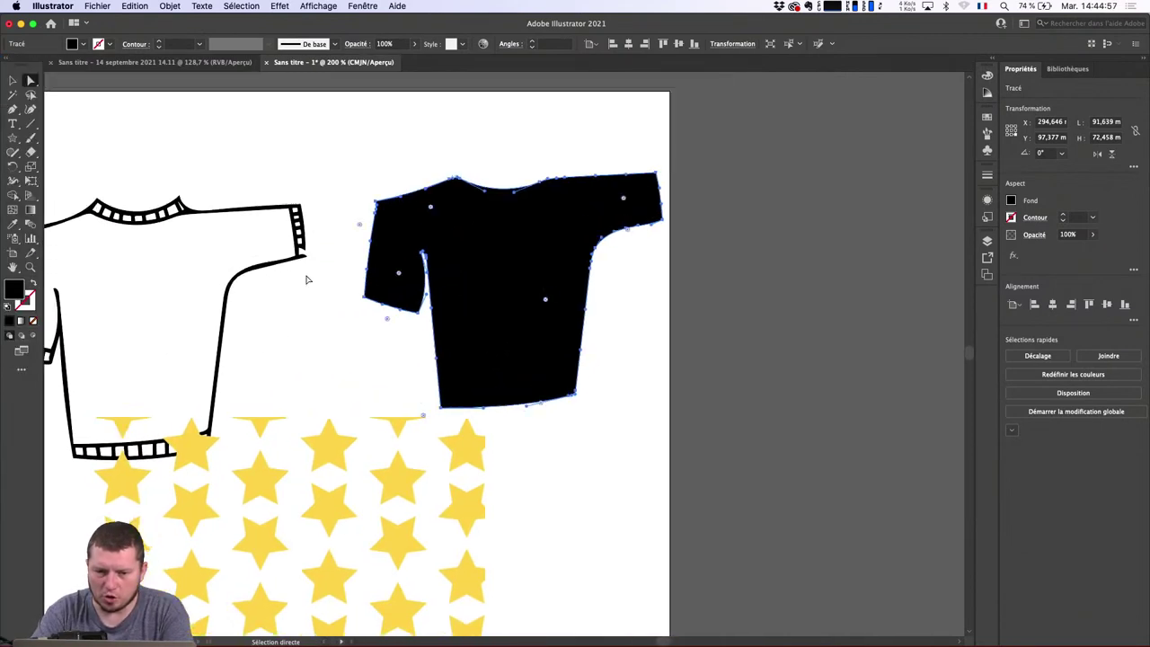
scroll(306, 278, up, 3)
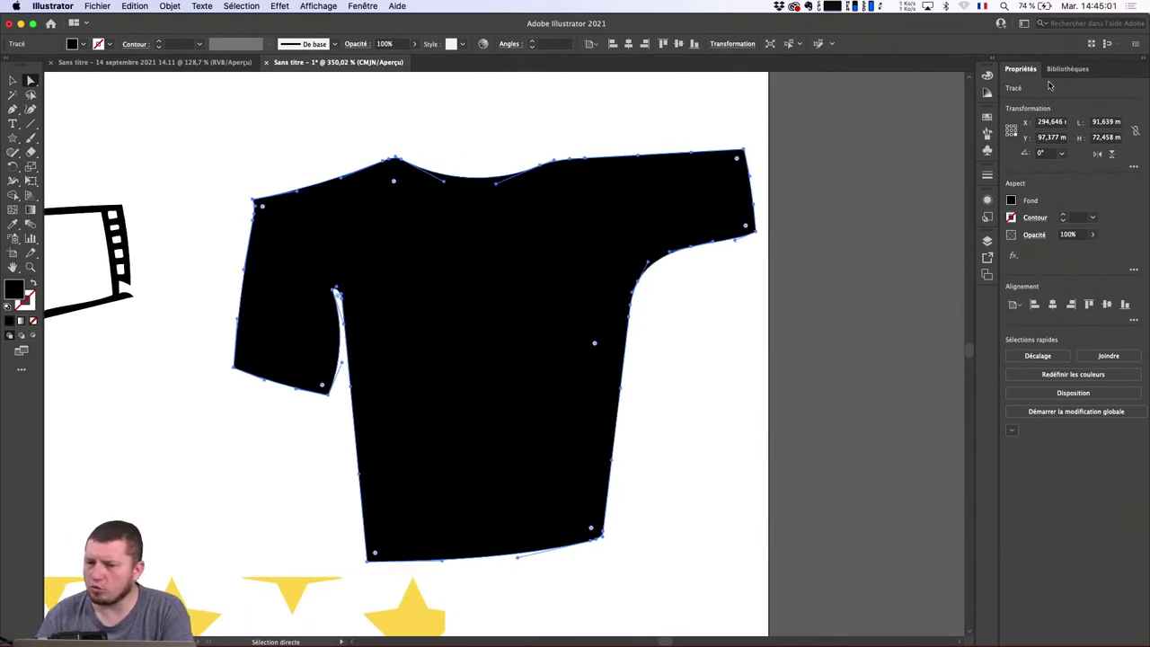
- Fill the separated T-shirt silhouette with magenta from the Nuancier swatches
click(988, 116)
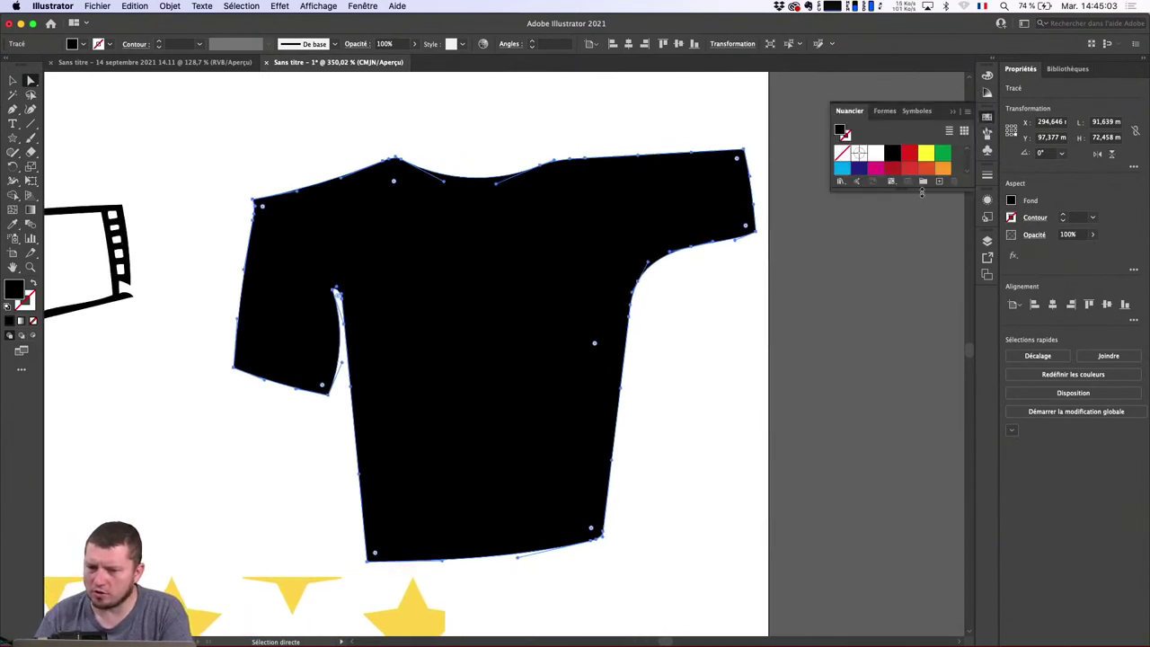
drag(921, 191, 922, 401)
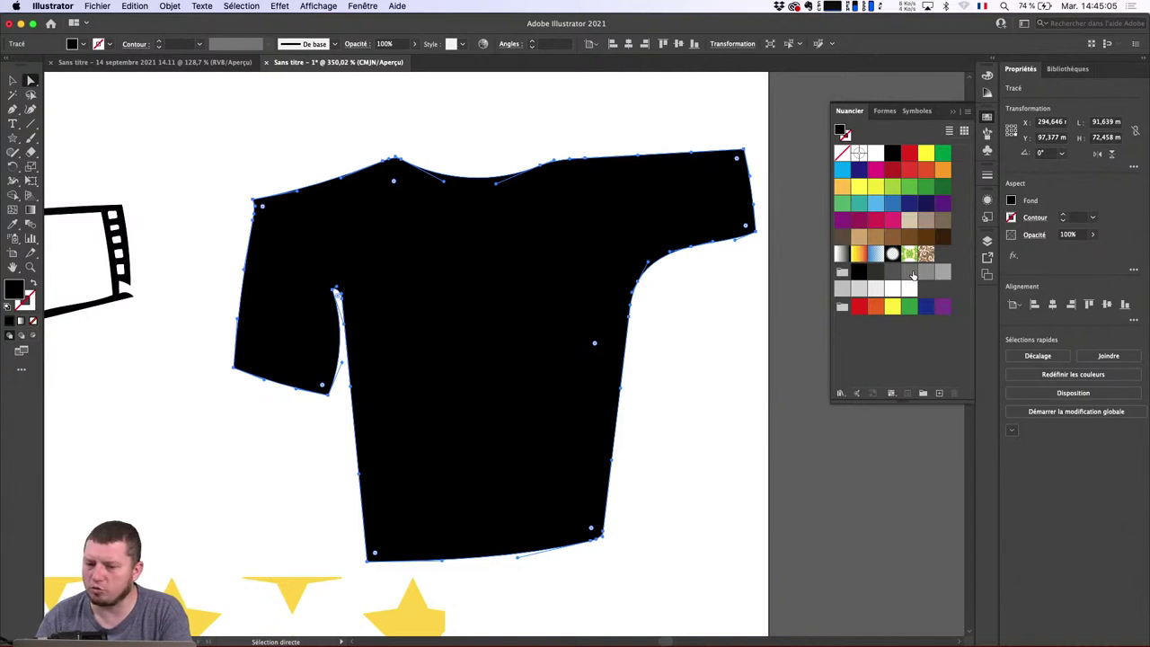
click(926, 272)
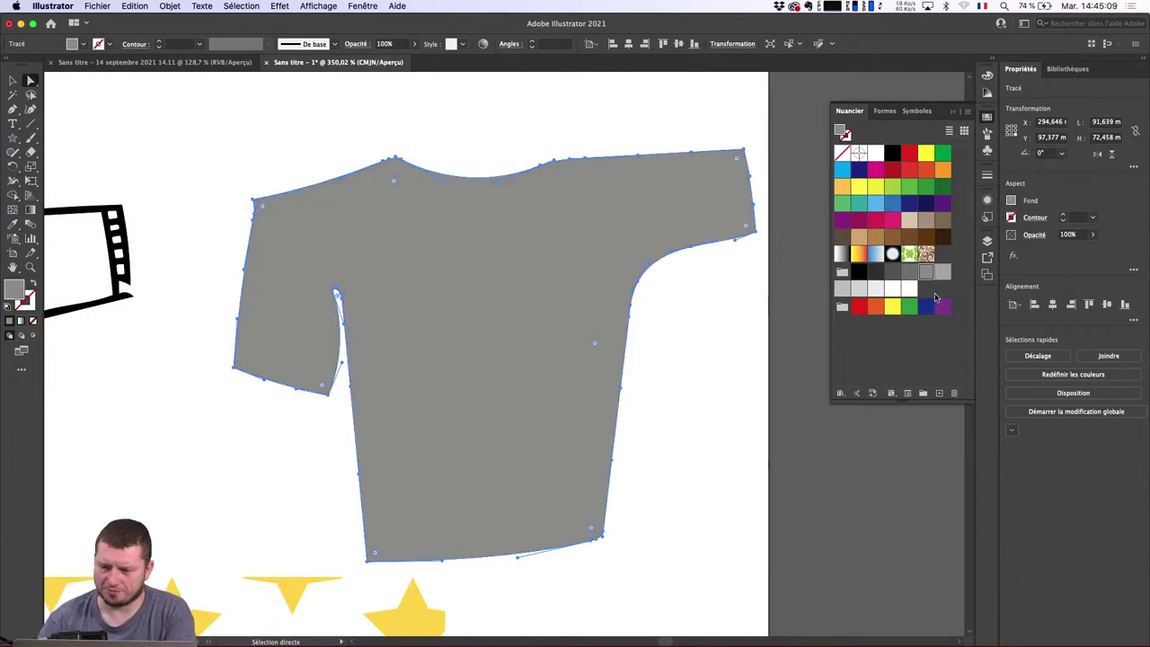
click(894, 221)
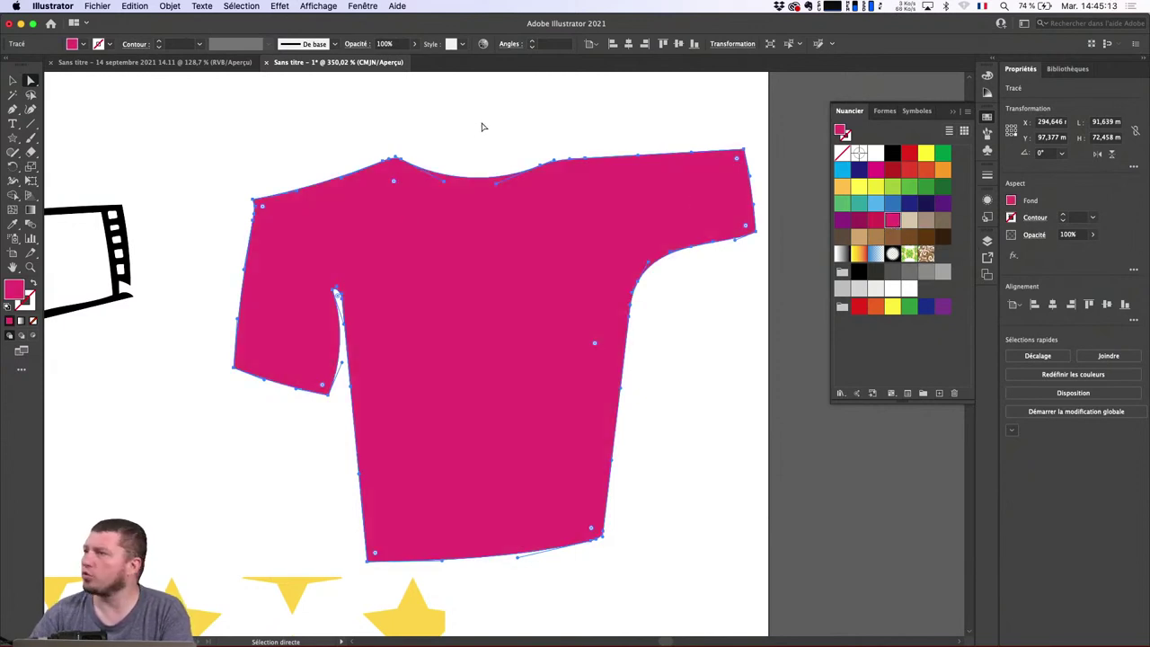
click(486, 134)
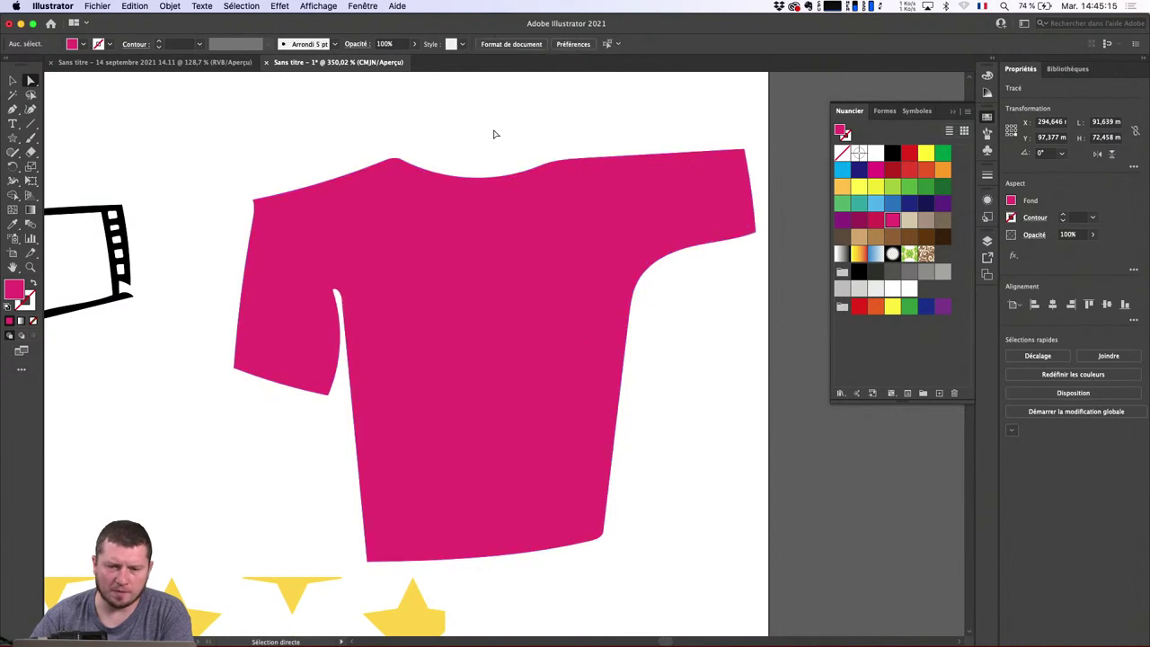
- Paint yellow Paintbrush curves on the left shoulder and sleeve, undoing the last one
click(29, 139)
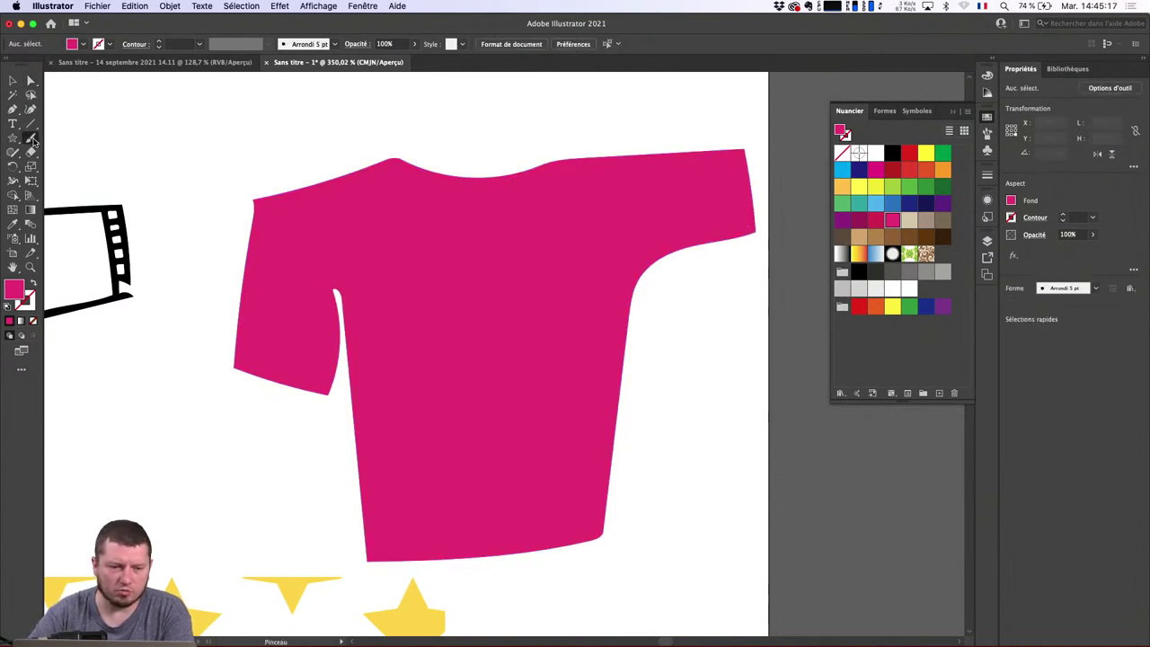
click(33, 141)
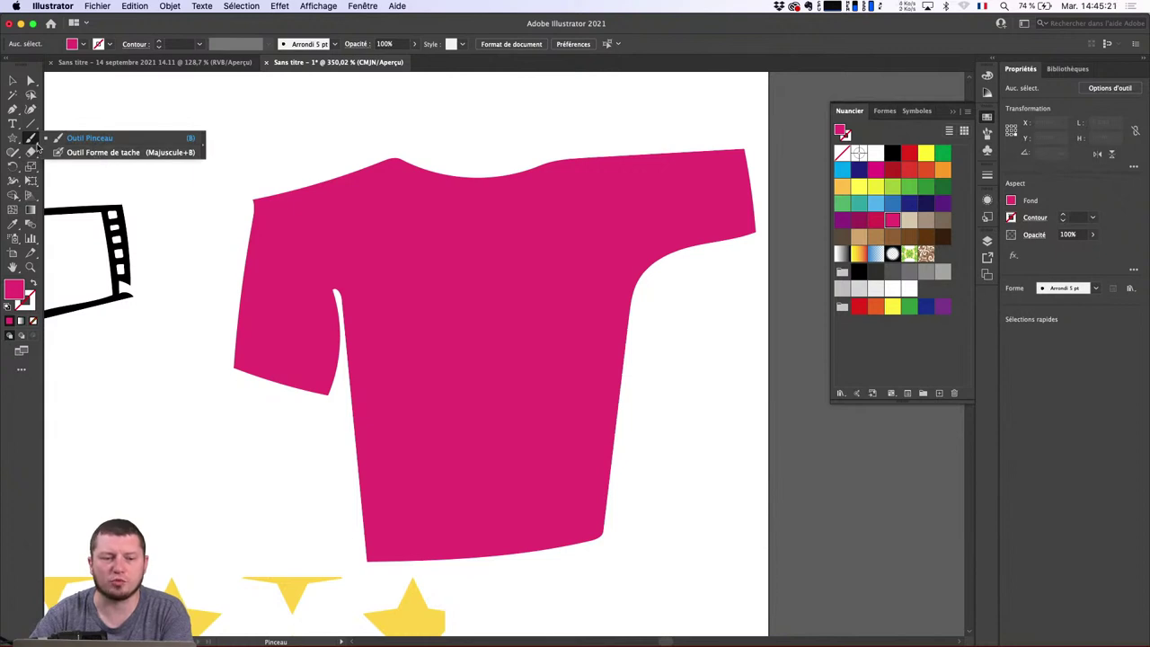
click(32, 141)
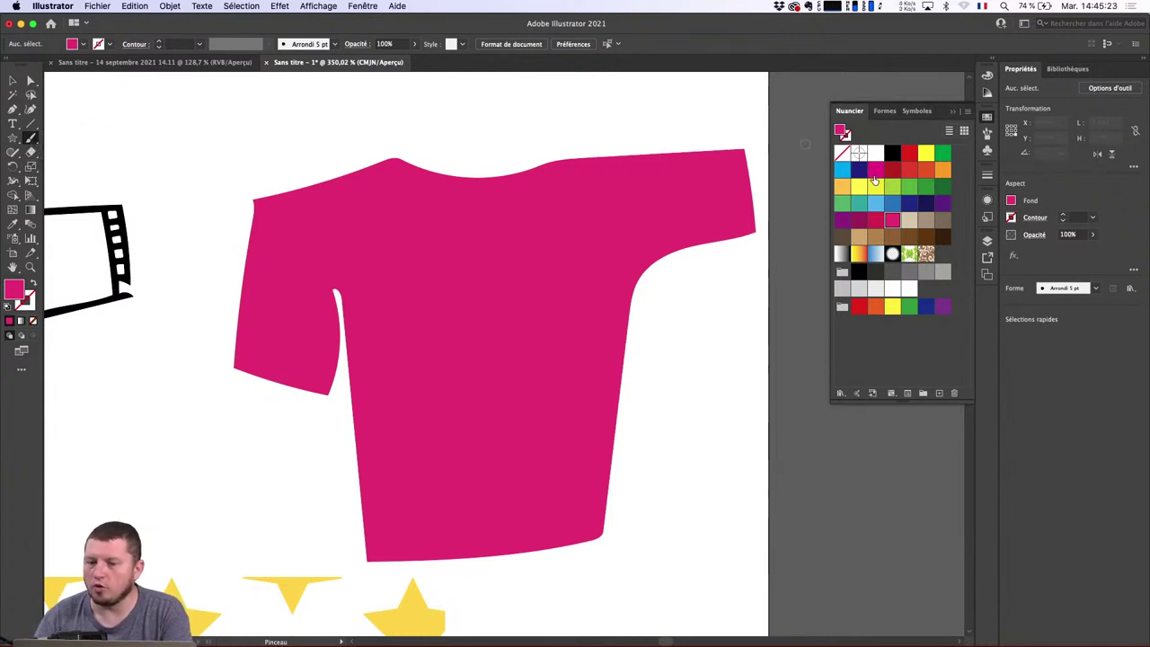
click(945, 170)
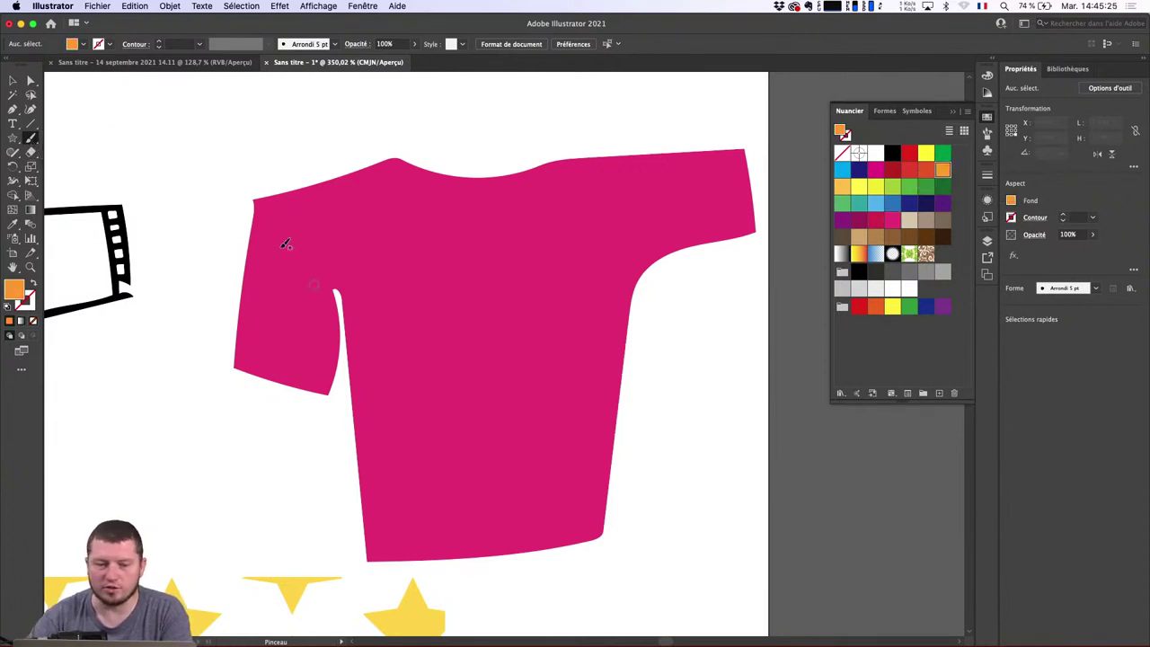
click(927, 155)
click(858, 189)
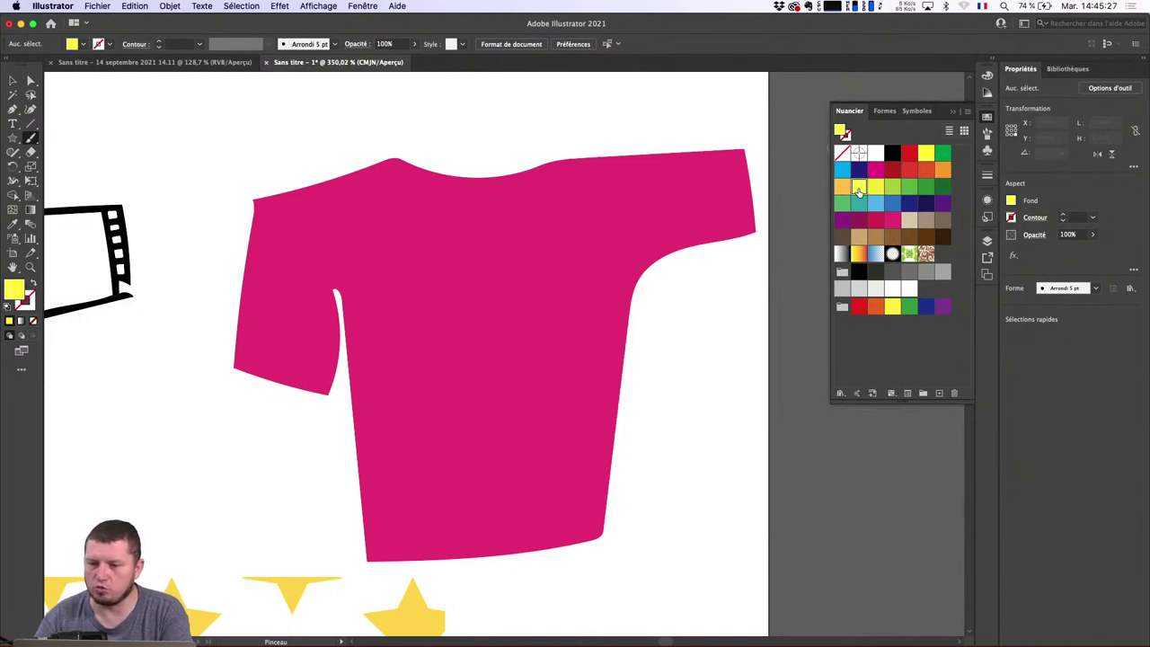
drag(292, 187, 206, 266)
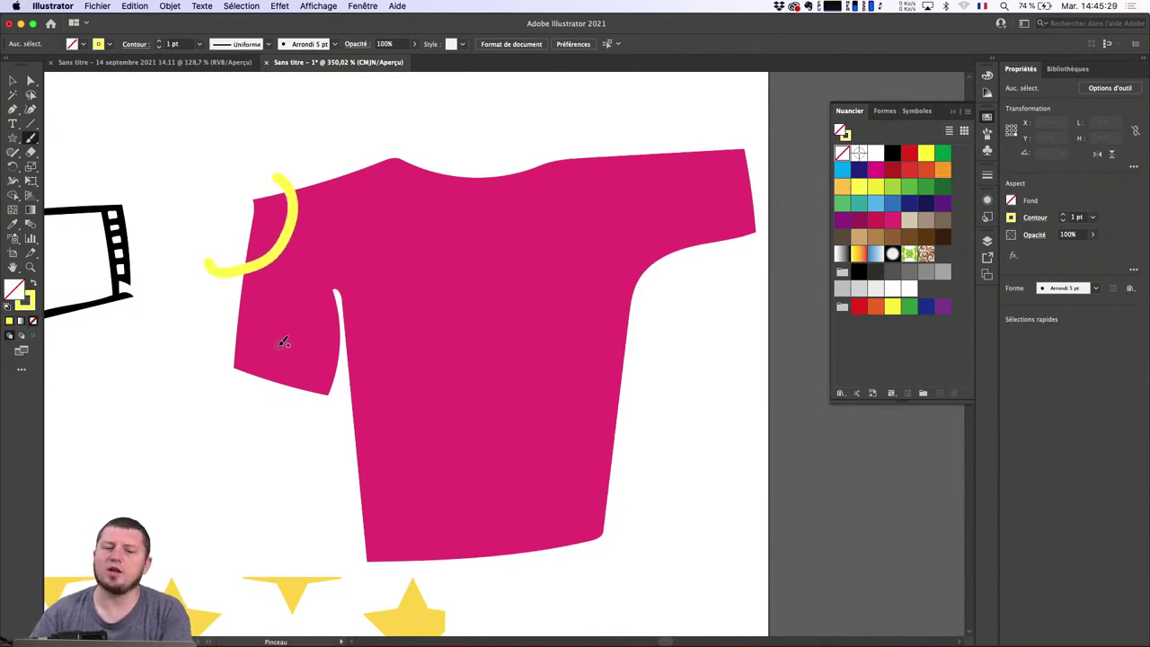
drag(236, 329, 240, 413)
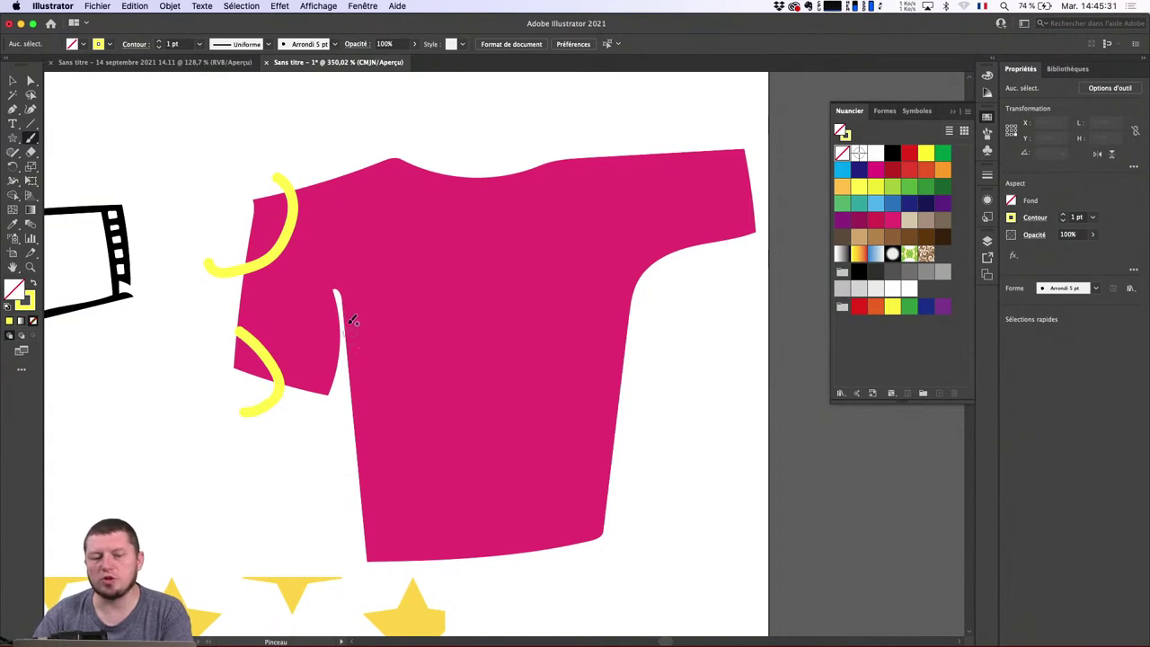
mouse_move(350, 325)
mouse_down()
mouse_move(372, 404)
mouse_move(341, 354)
mouse_up()
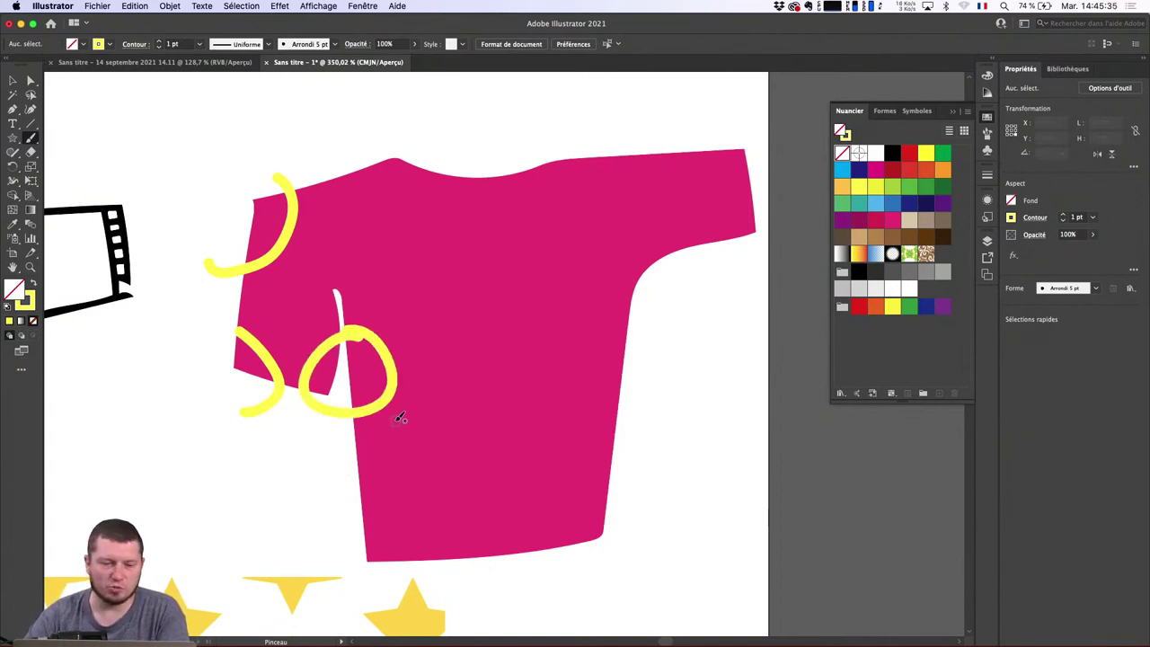
key(ctrl+z)
key(ctrl+z)
key(ctrl+z)
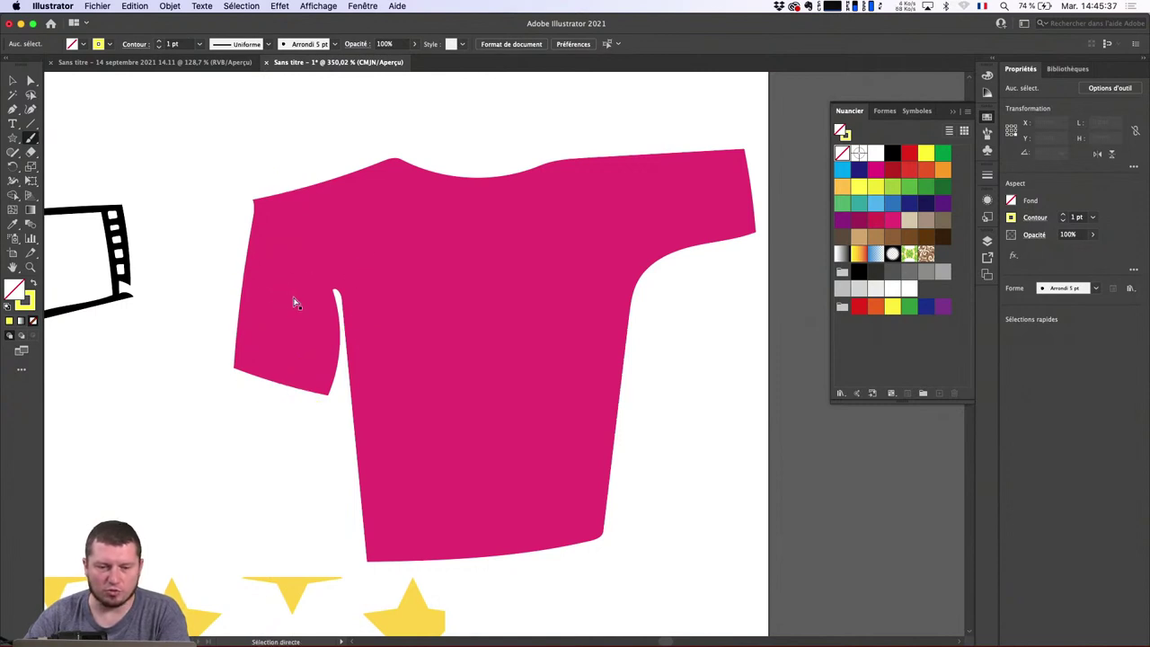
key(shift+x)
- Paint three yellow loops along the shoulder after undoing a pink attempt
key(a)
click(416, 255)
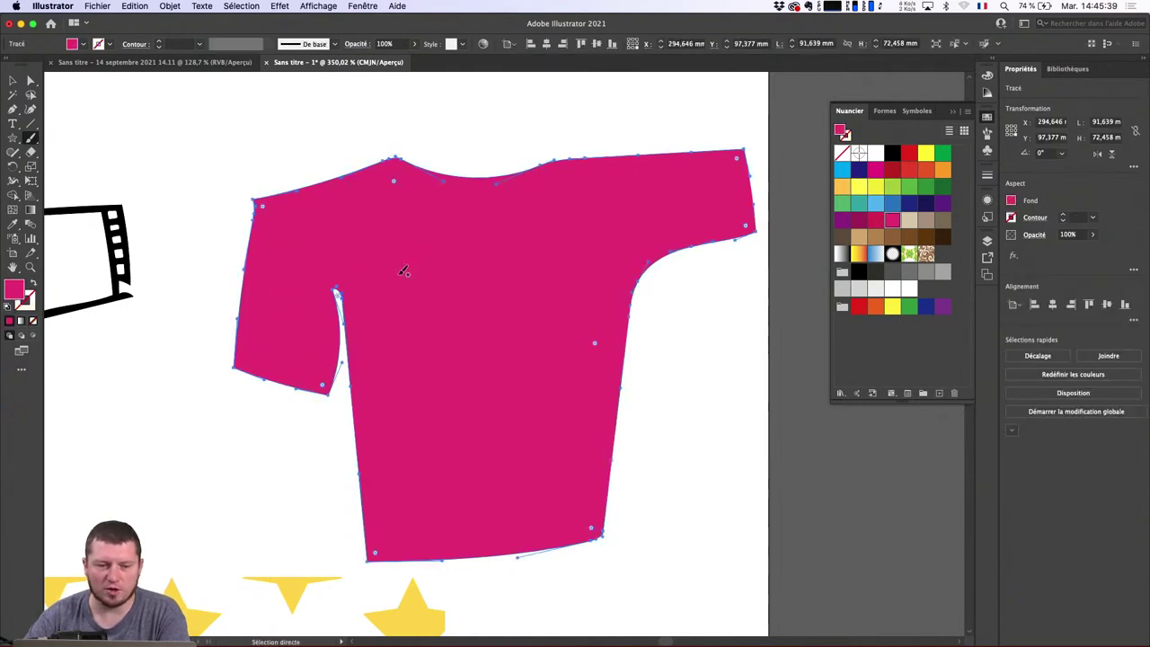
key(b)
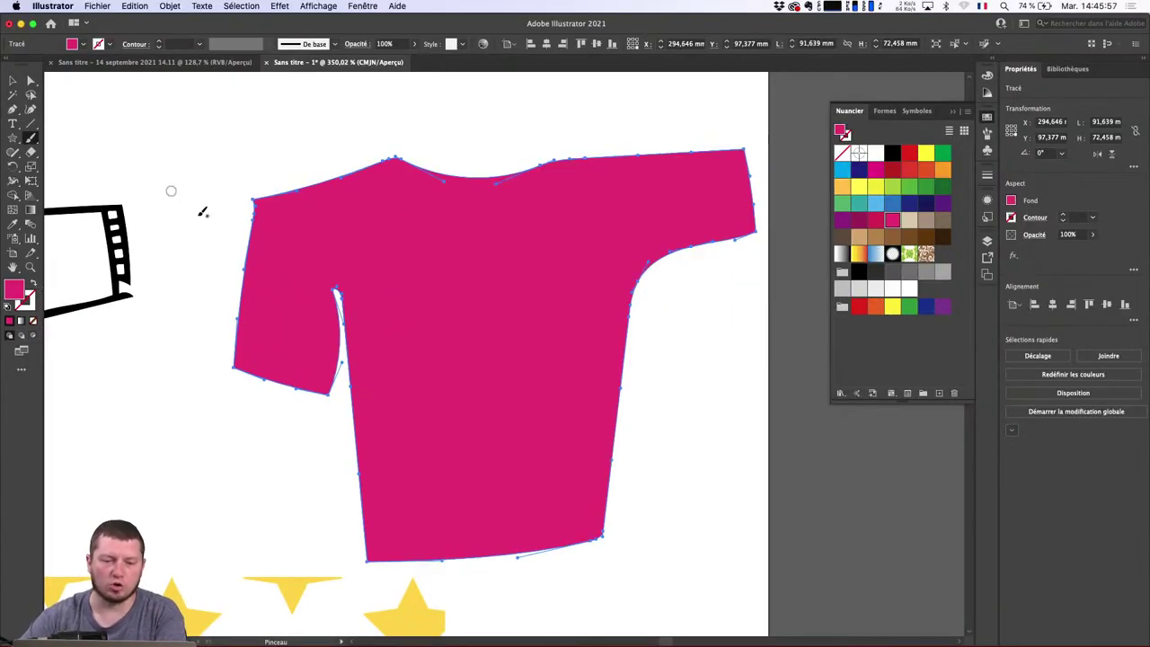
drag(249, 162, 250, 205)
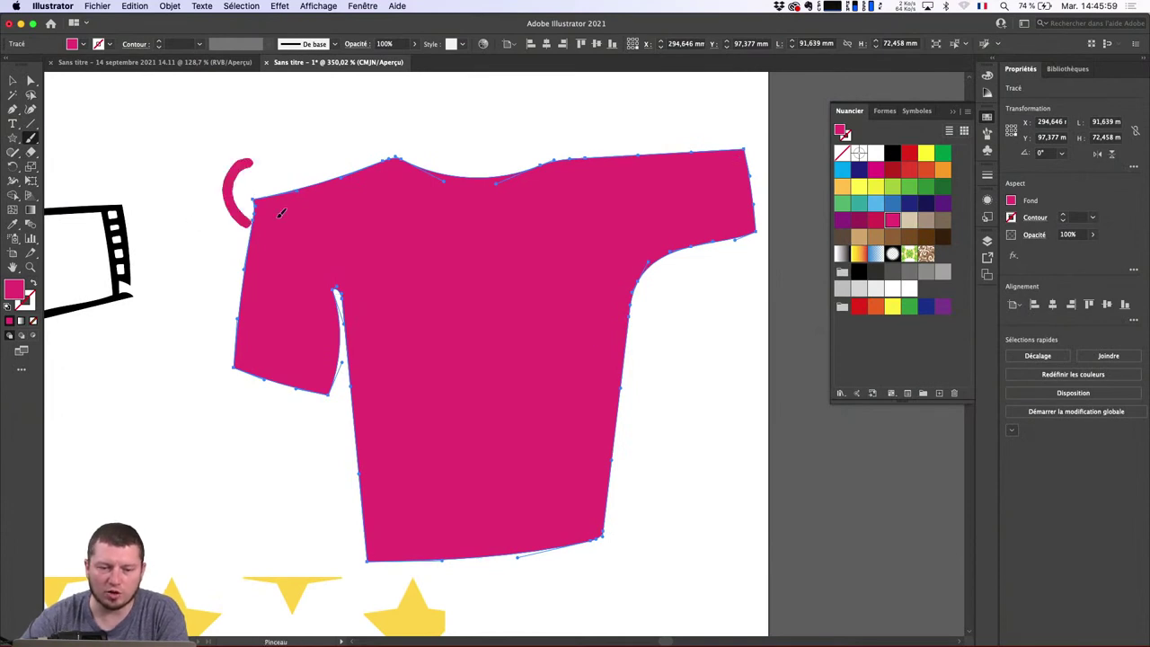
key(super+z)
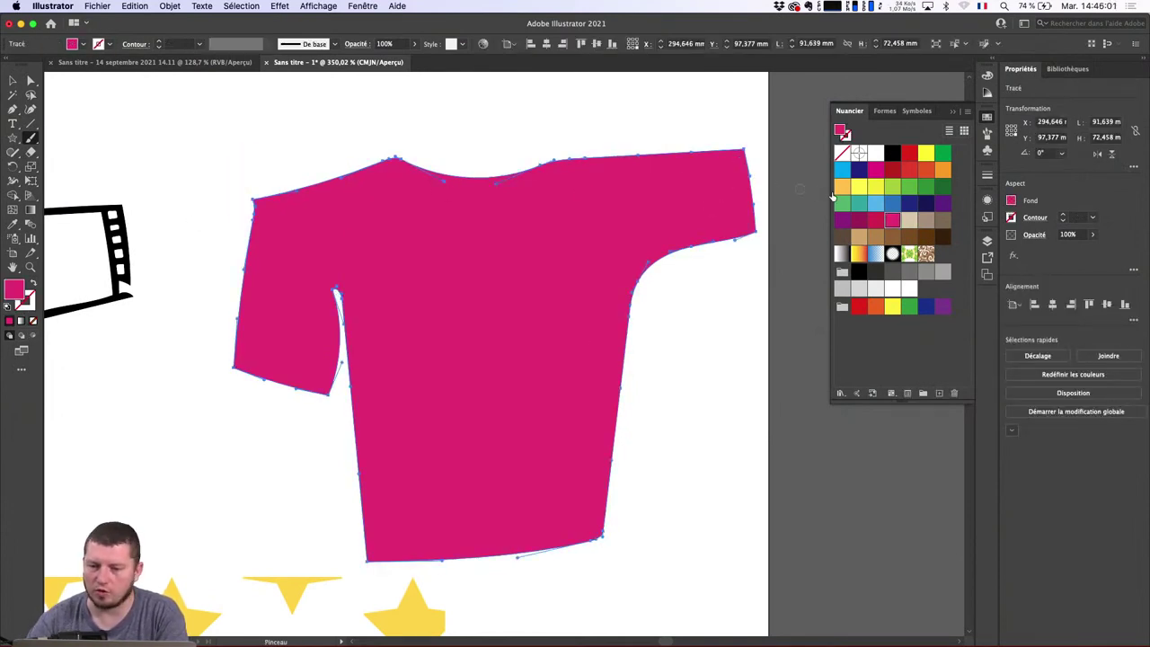
key(super+shift+a)
click(859, 186)
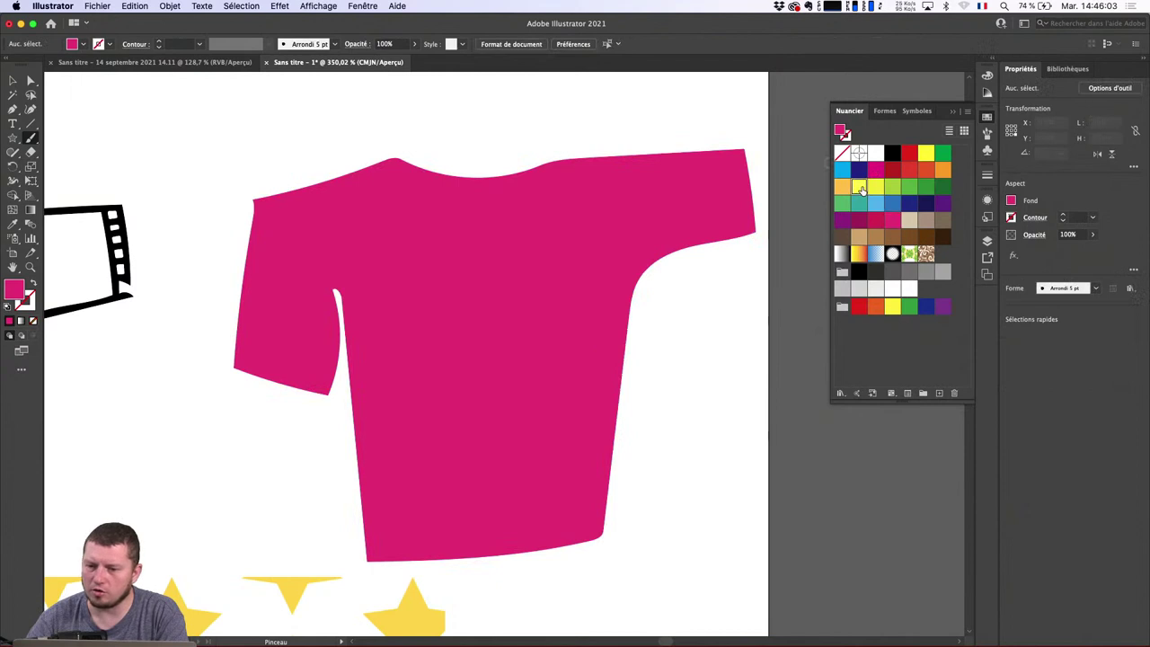
drag(251, 180, 325, 158)
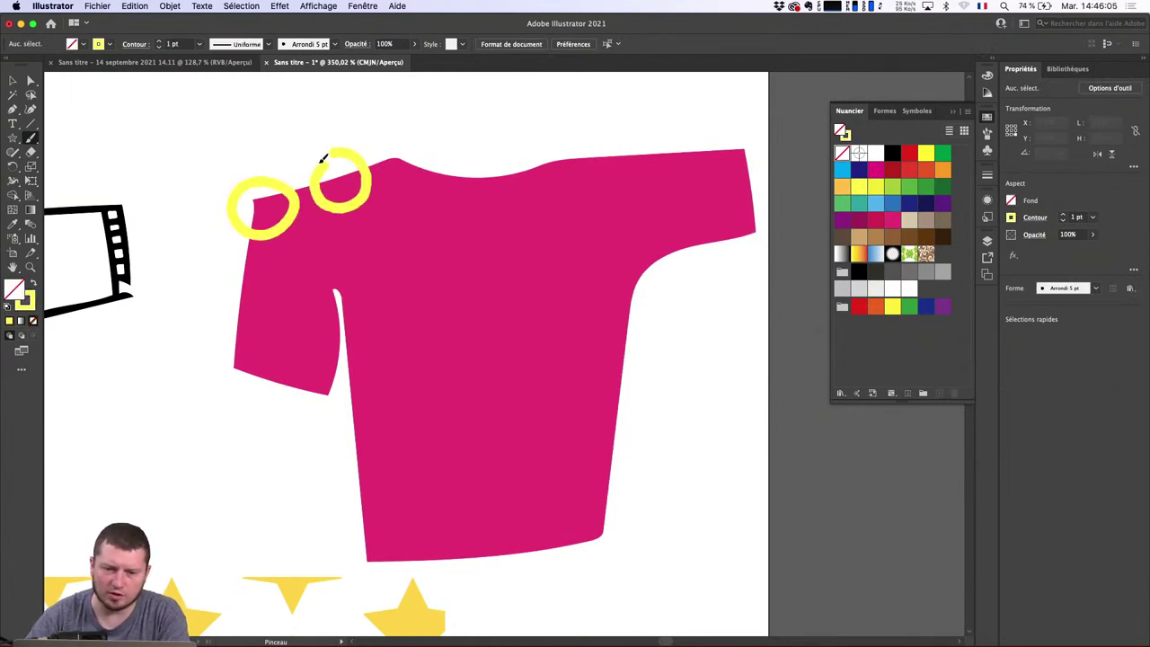
drag(399, 164, 415, 140)
drag(429, 194, 425, 191)
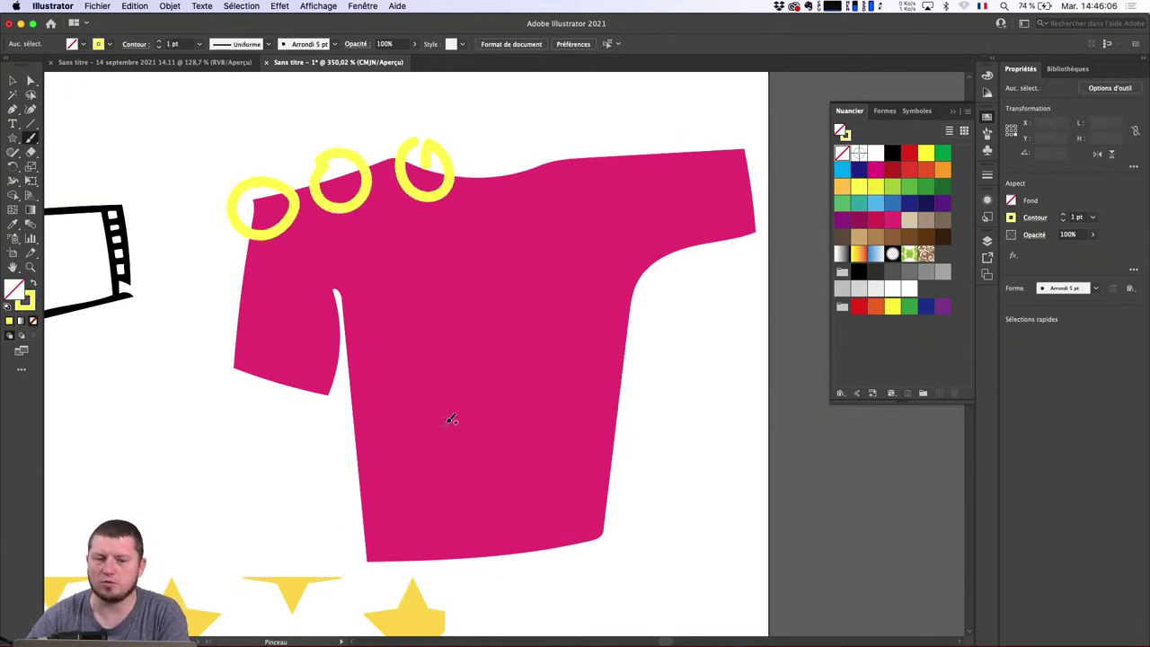
- Switch to Draw Behind mode and paint yellow rings behind the left sleeve and shoulder
super+click(321, 303)
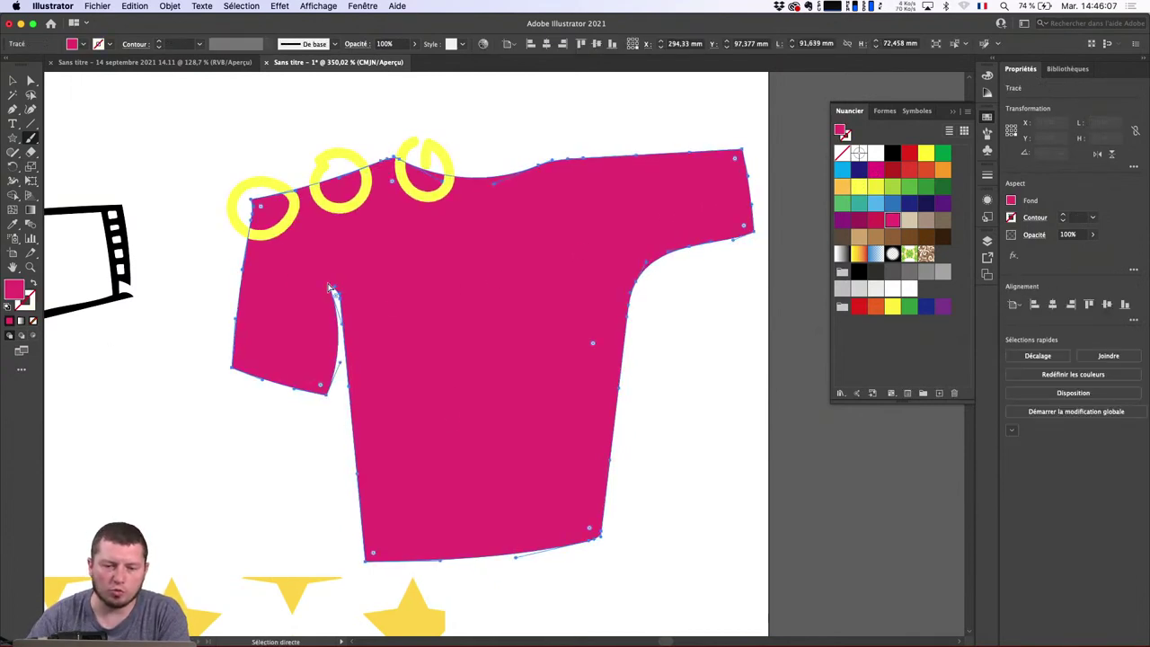
click(22, 335)
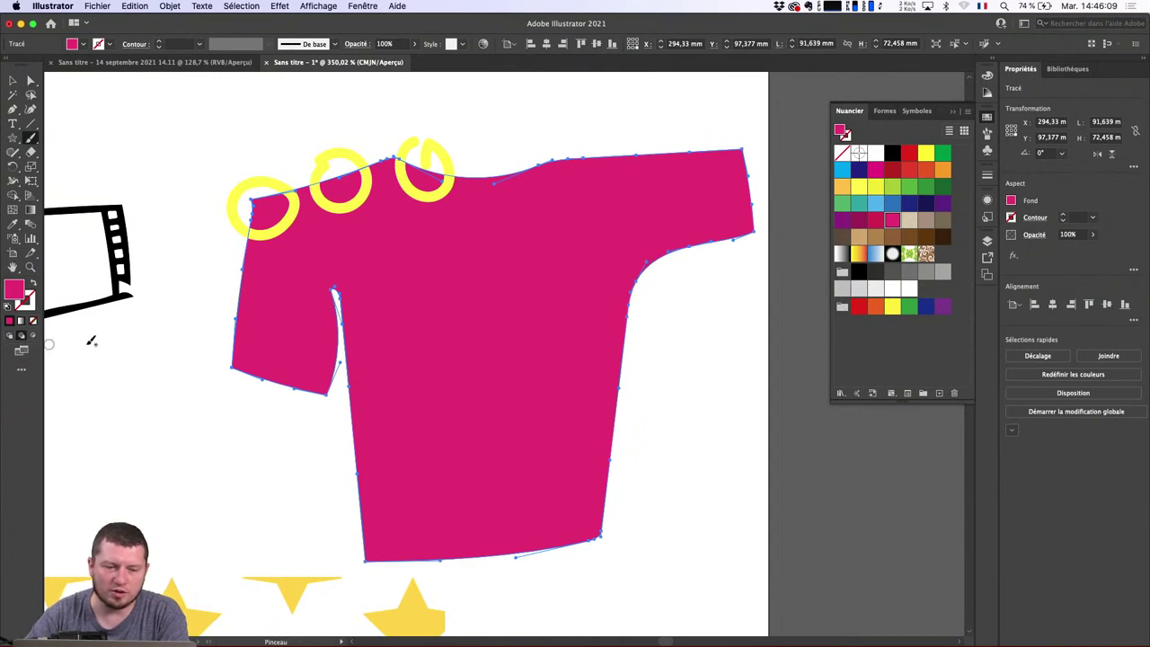
click(860, 193)
key(super+z)
click(593, 122)
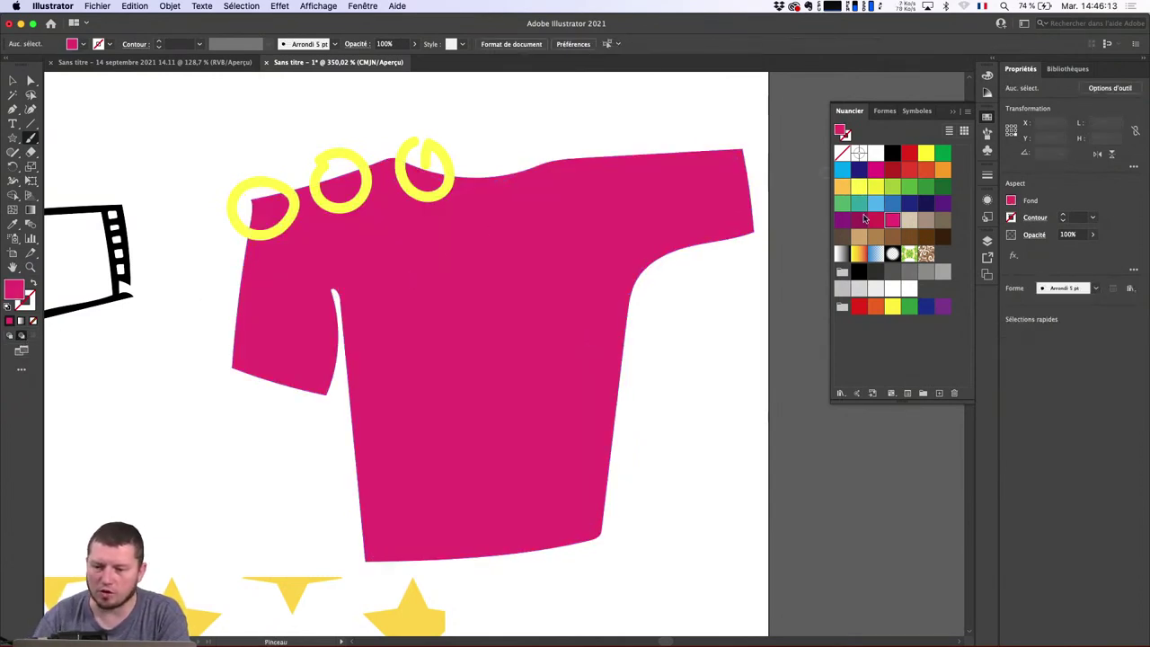
click(861, 187)
drag(253, 282, 256, 307)
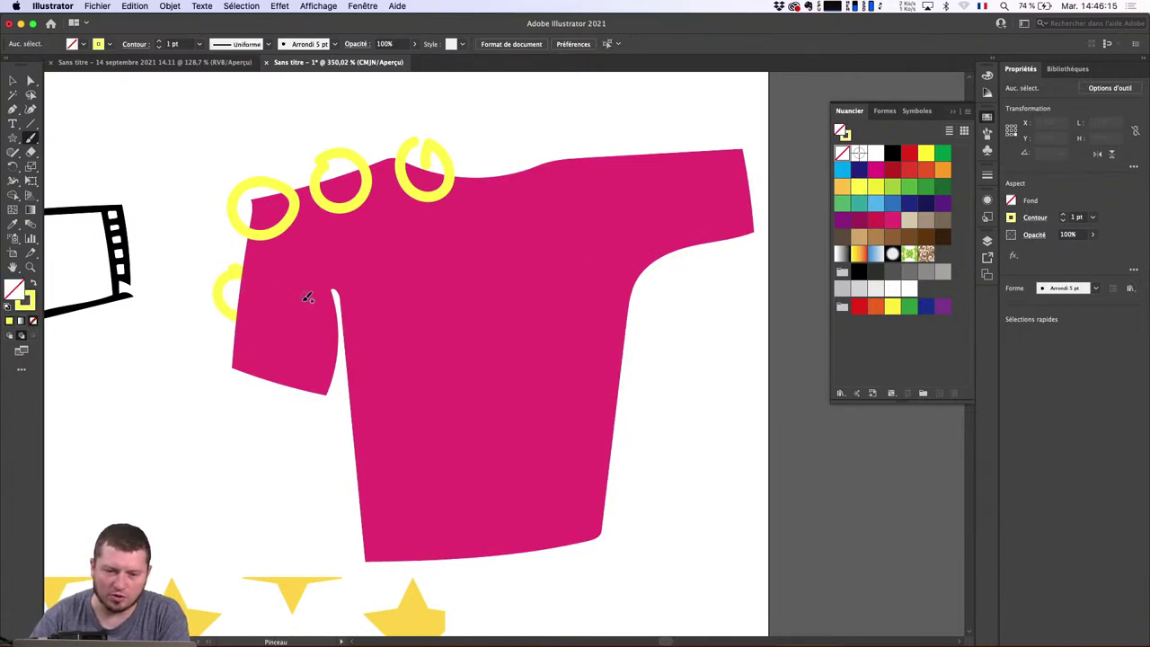
drag(329, 369, 333, 380)
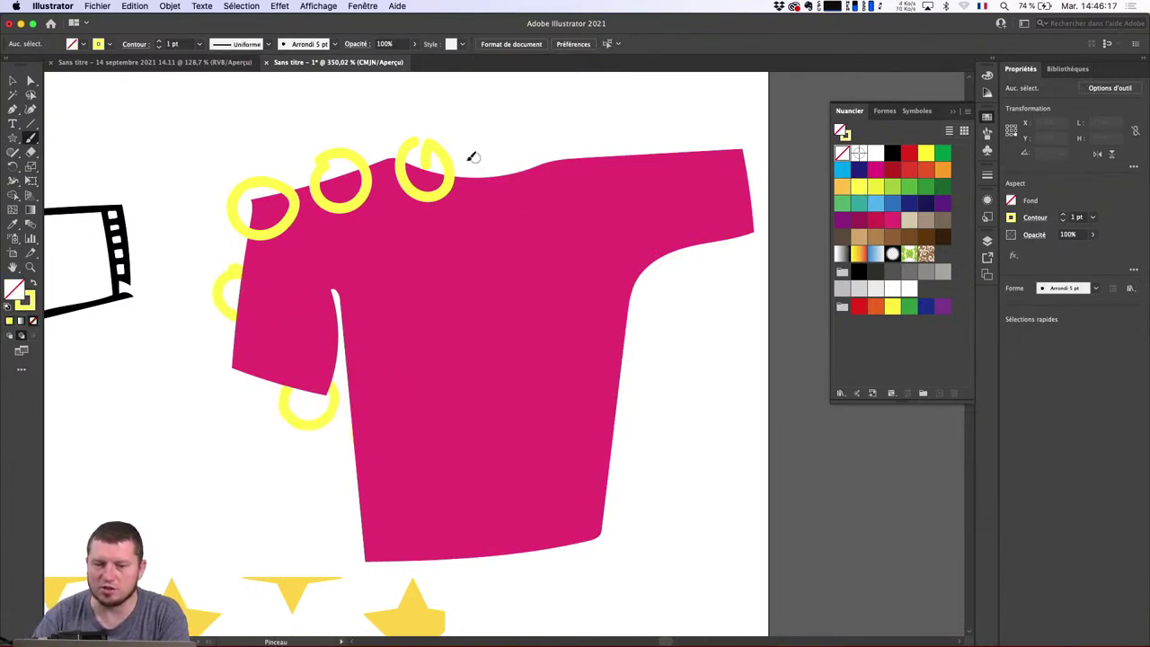
drag(472, 158, 508, 178)
- Set up the Paintbrush with a yellow stroke by swapping fill and stroke
key(v)
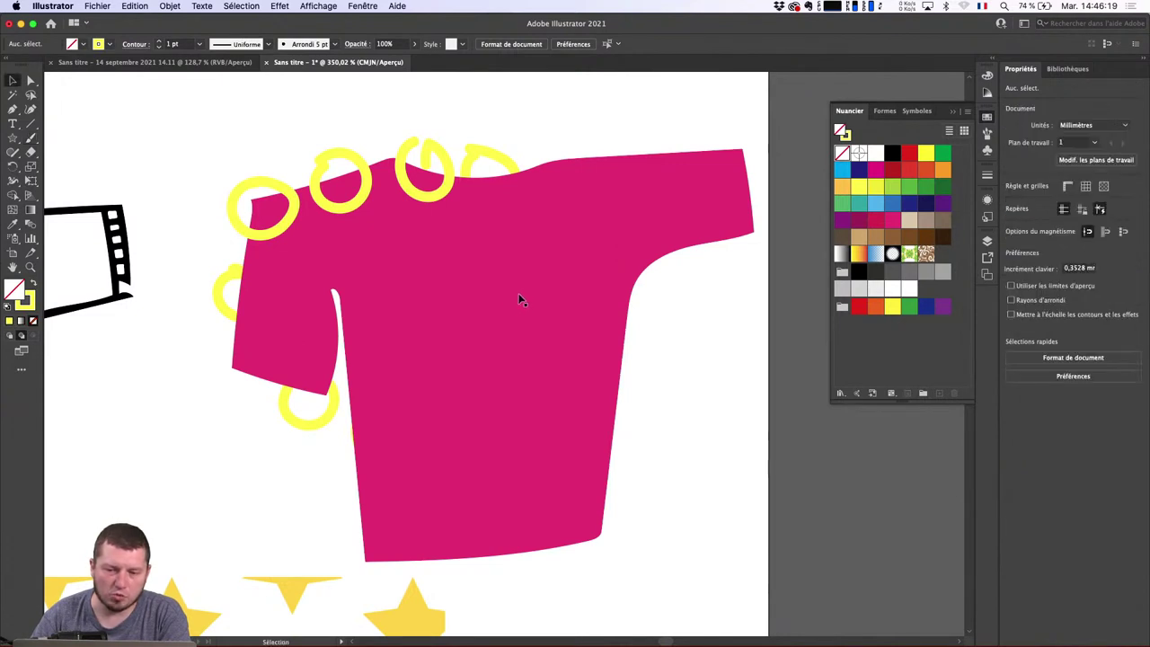
click(518, 305)
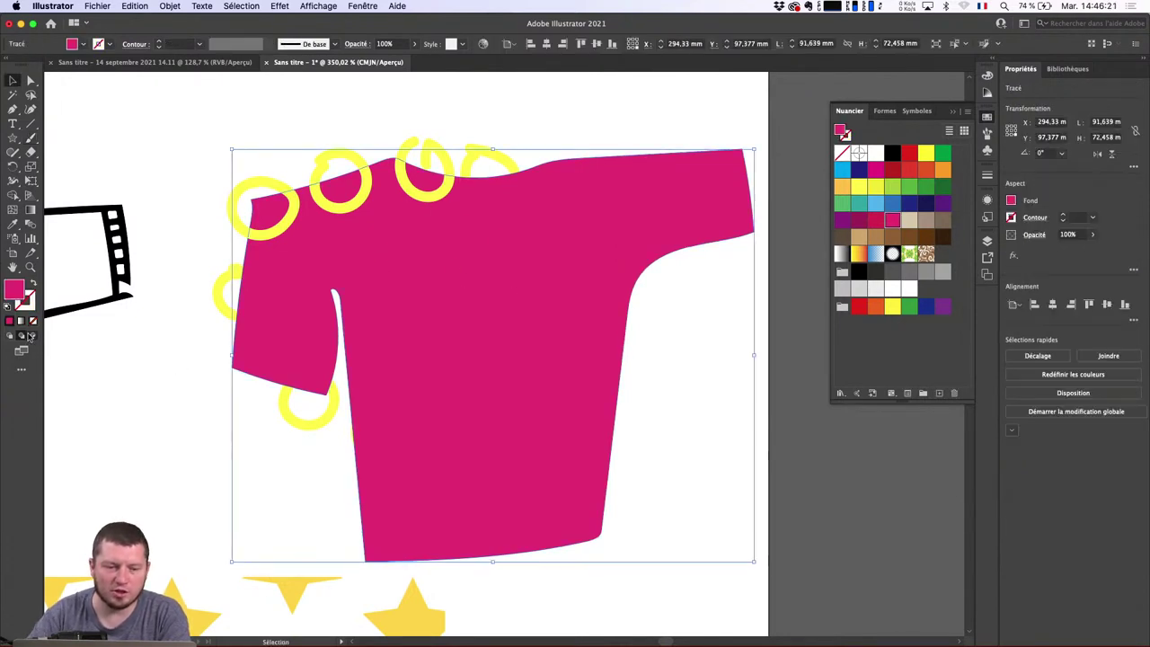
key(ctrl+shift+a)
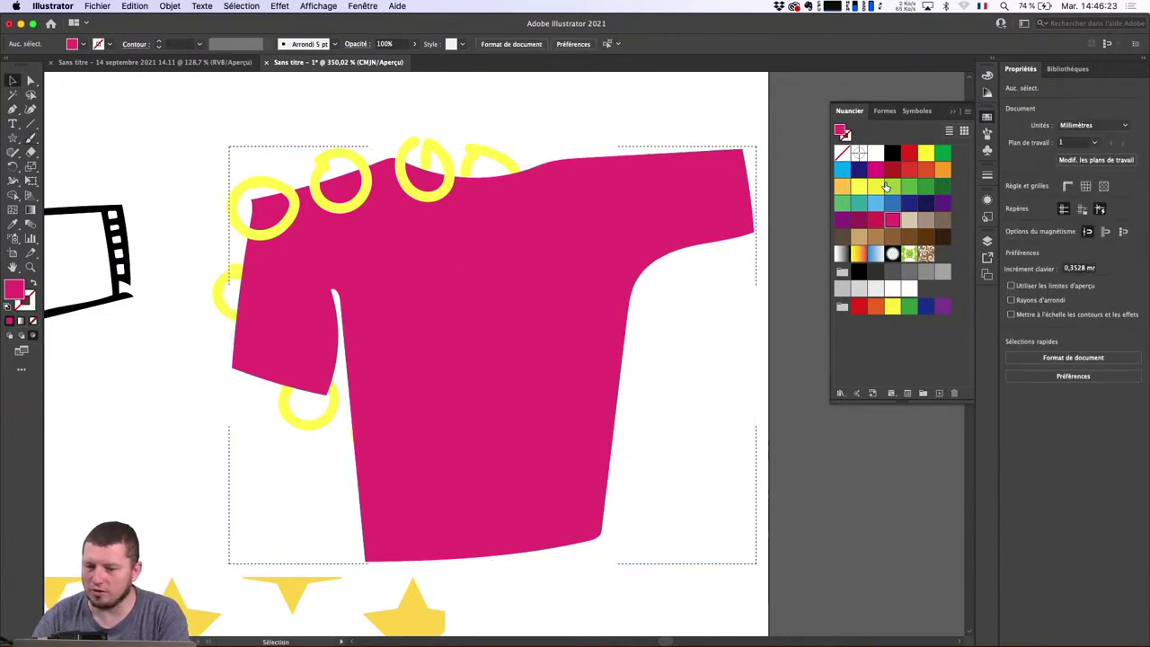
click(860, 186)
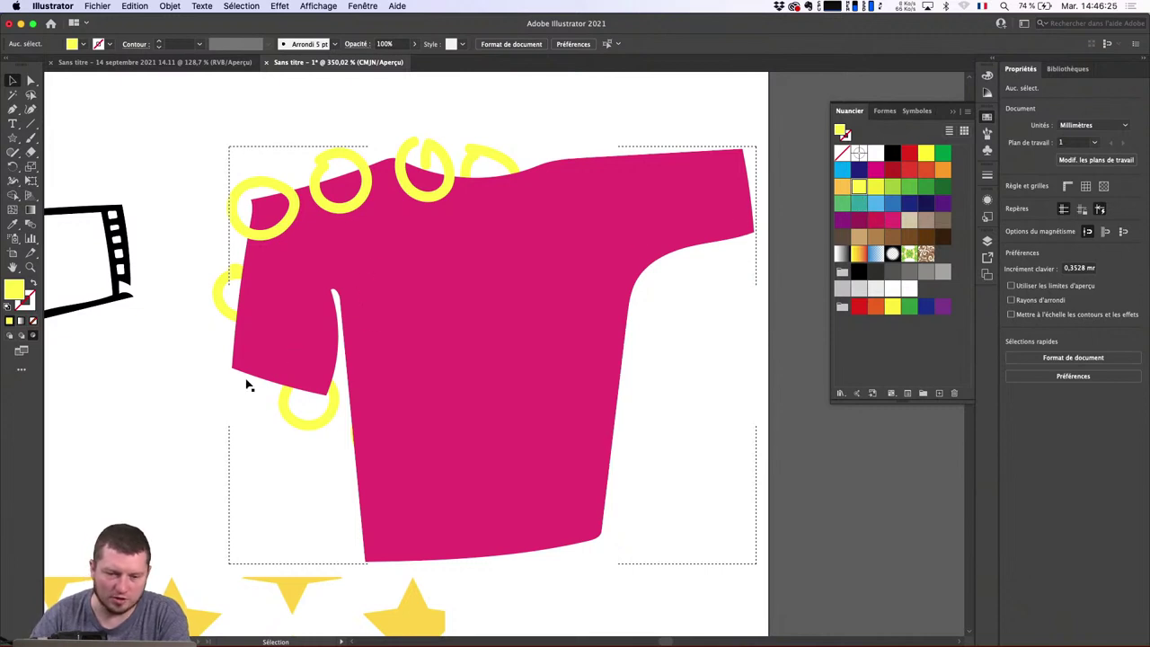
key(b)
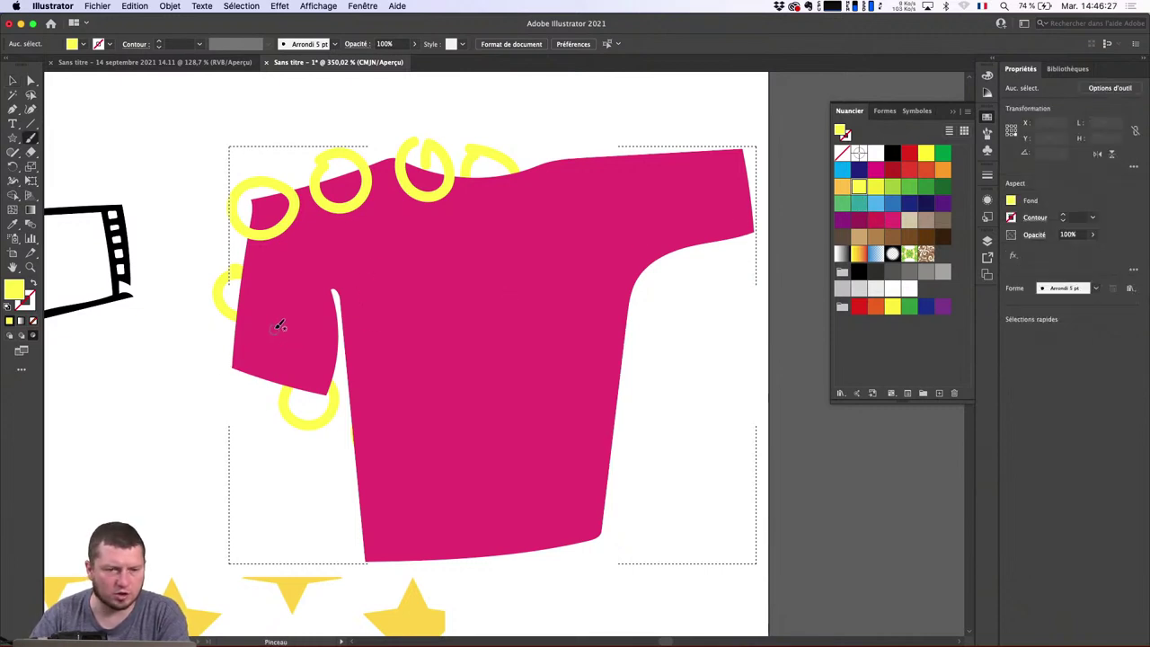
key(shift+x)
- Paint diagonal yellow stripes across the left sleeve and bottom, plus curls on the right shoulder
mouse_move(278, 325)
mouse_down()
mouse_move(237, 370)
mouse_move(268, 377)
mouse_up()
mouse_move(308, 343)
mouse_down()
mouse_move(286, 384)
mouse_move(308, 393)
mouse_up()
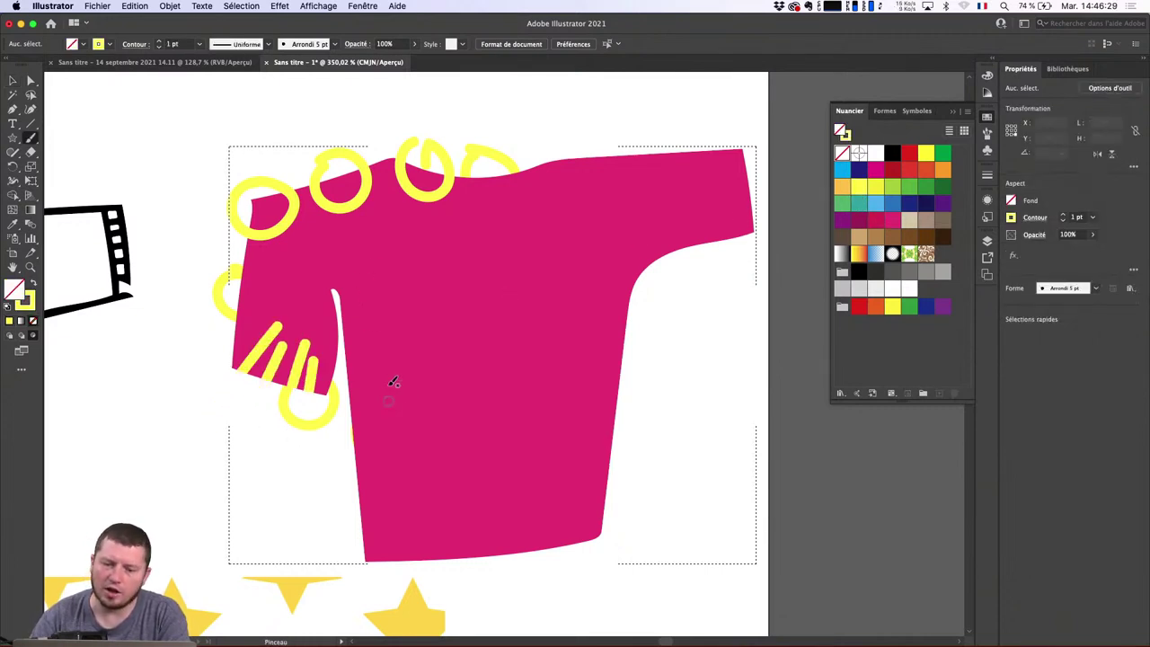
drag(367, 319, 344, 358)
drag(392, 334, 349, 397)
drag(395, 363, 353, 431)
drag(400, 388, 354, 460)
drag(403, 415, 357, 487)
drag(405, 441, 362, 514)
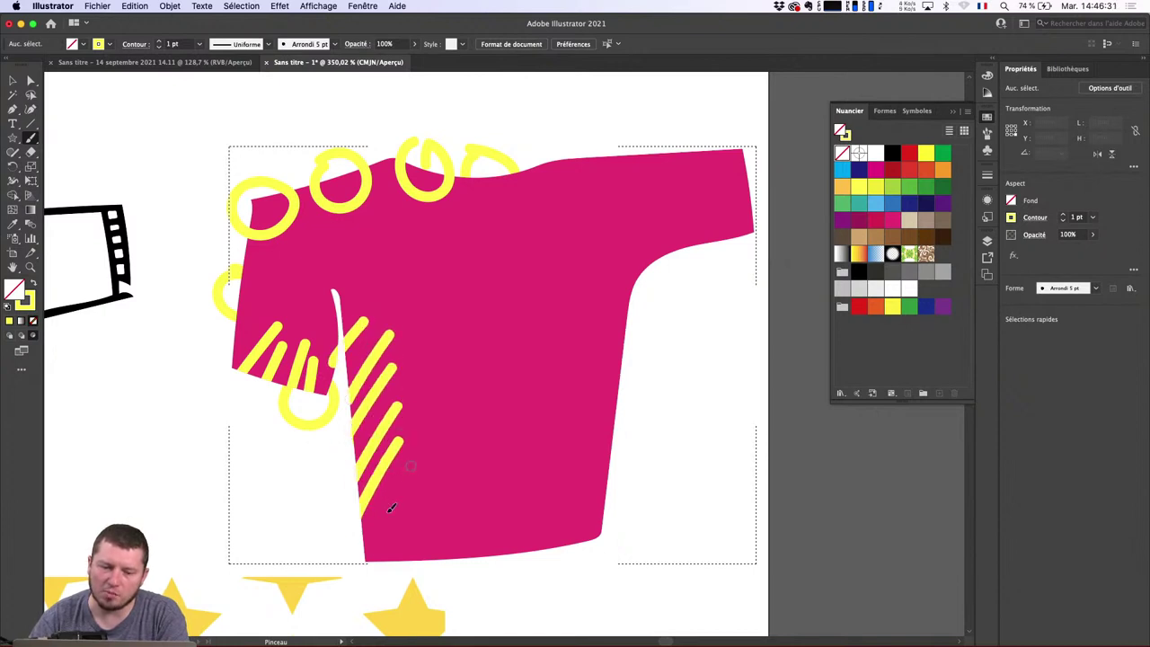
drag(414, 464, 368, 559)
drag(626, 318, 621, 373)
mouse_move(656, 224)
mouse_down()
mouse_move(680, 277)
mouse_move(719, 219)
mouse_move(746, 235)
mouse_up()
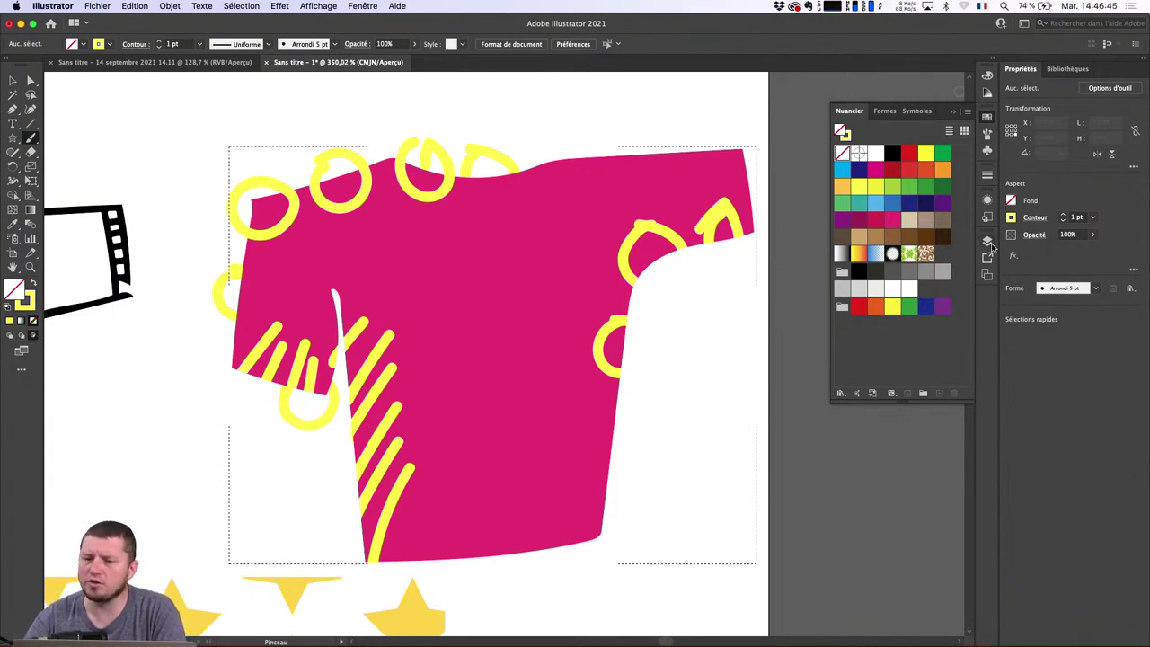
- Expand Calque 1 and the pink shirt's group, toggle the pink path's visibility, and direct-select the yellow ring
click(988, 241)
click(869, 255)
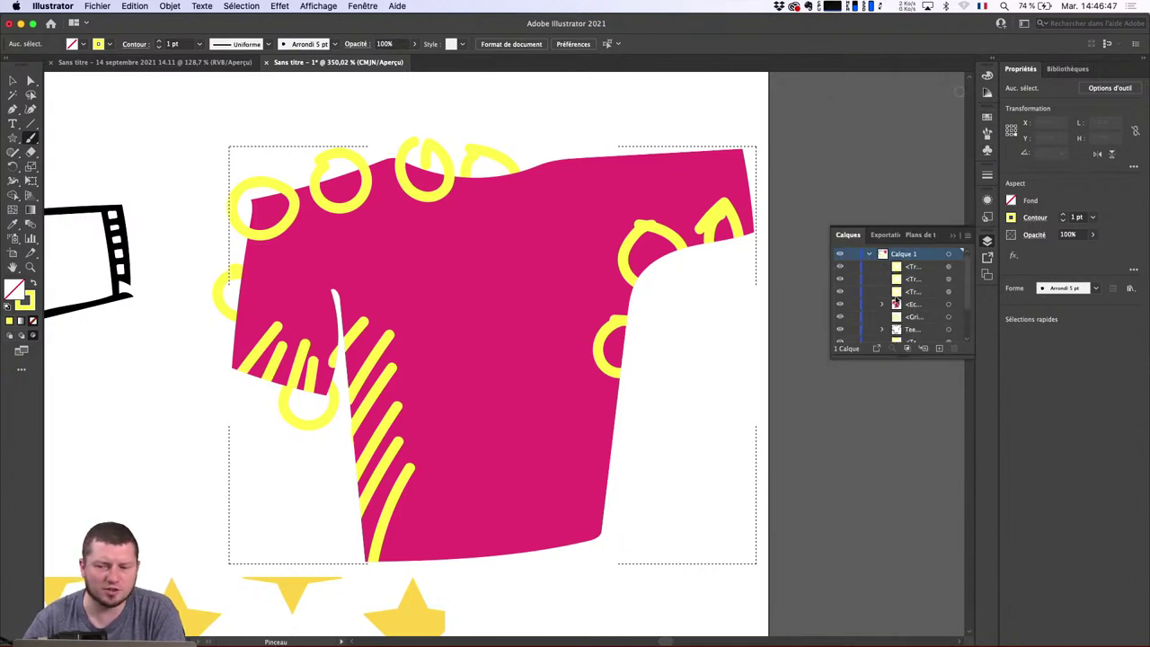
drag(929, 363, 929, 505)
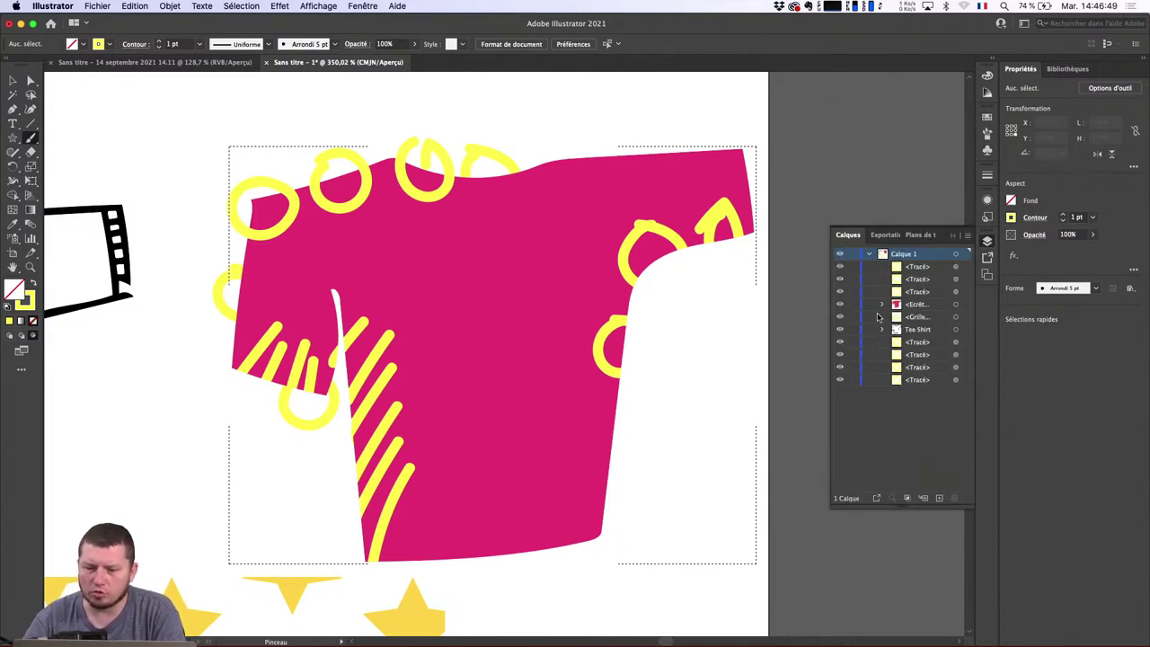
click(884, 306)
click(924, 319)
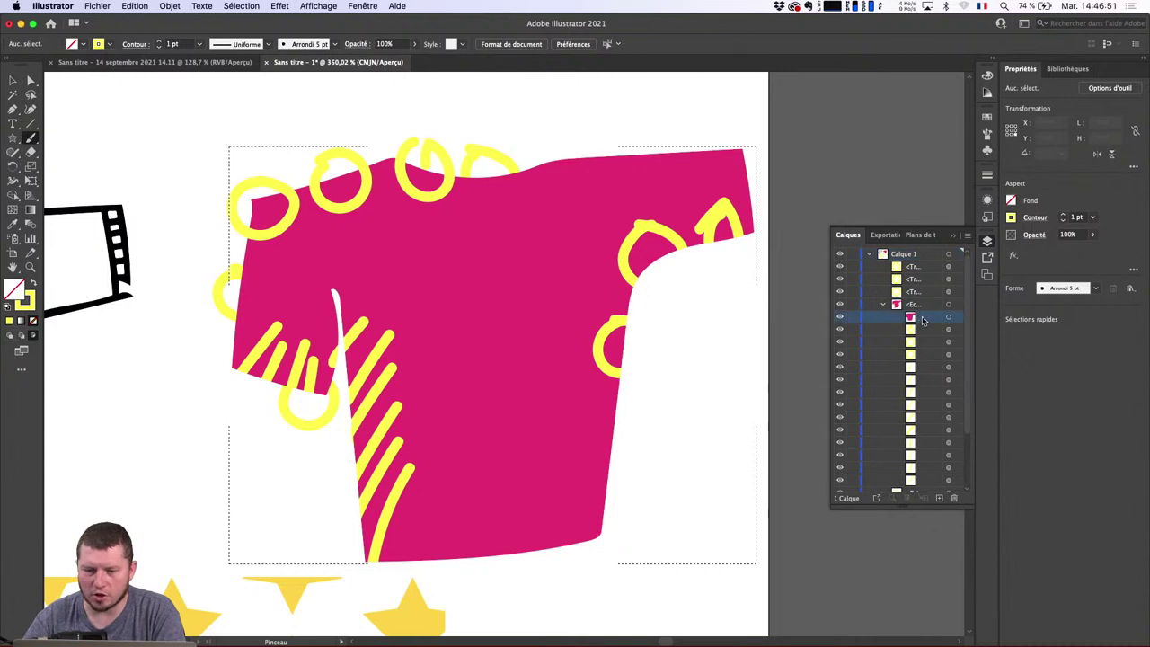
click(839, 316)
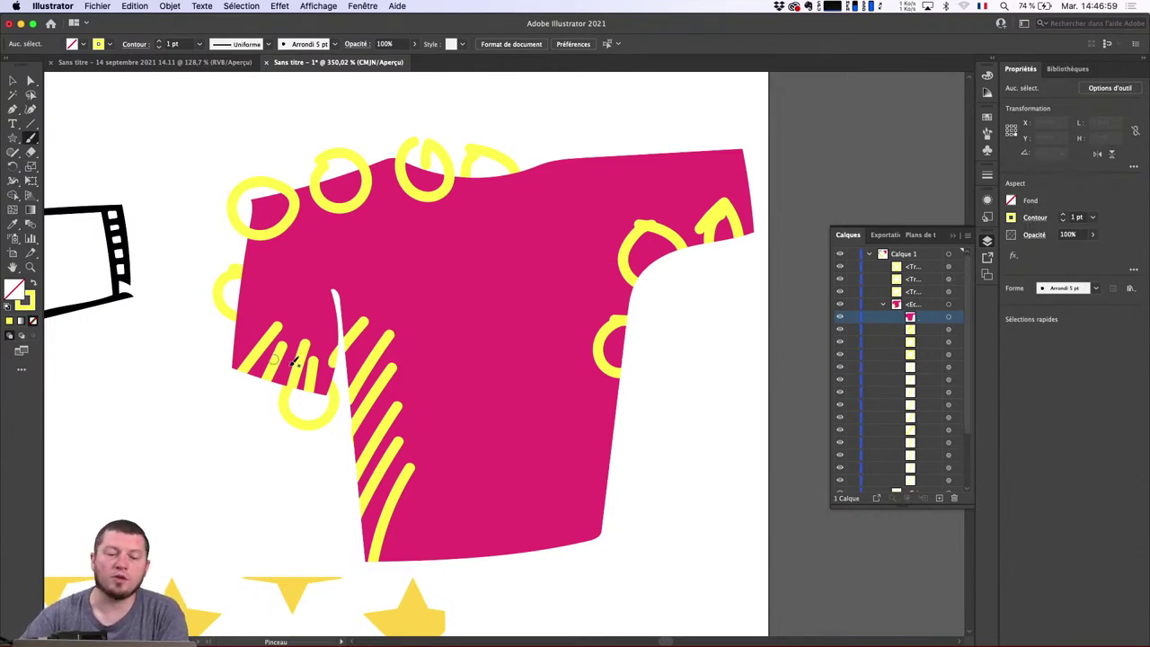
key(a)
click(331, 412)
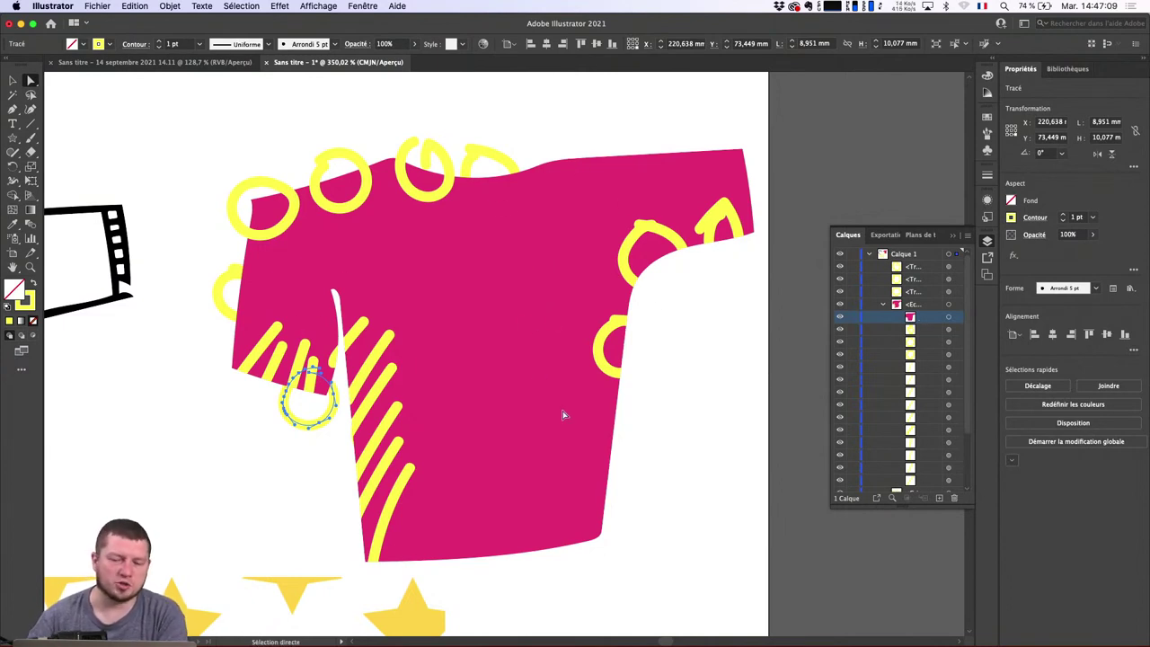
- Zoom out to 66.67% to show the whole artboard, then marquee-select and deselect the artwork
key(v)
key(ctrl+minus)
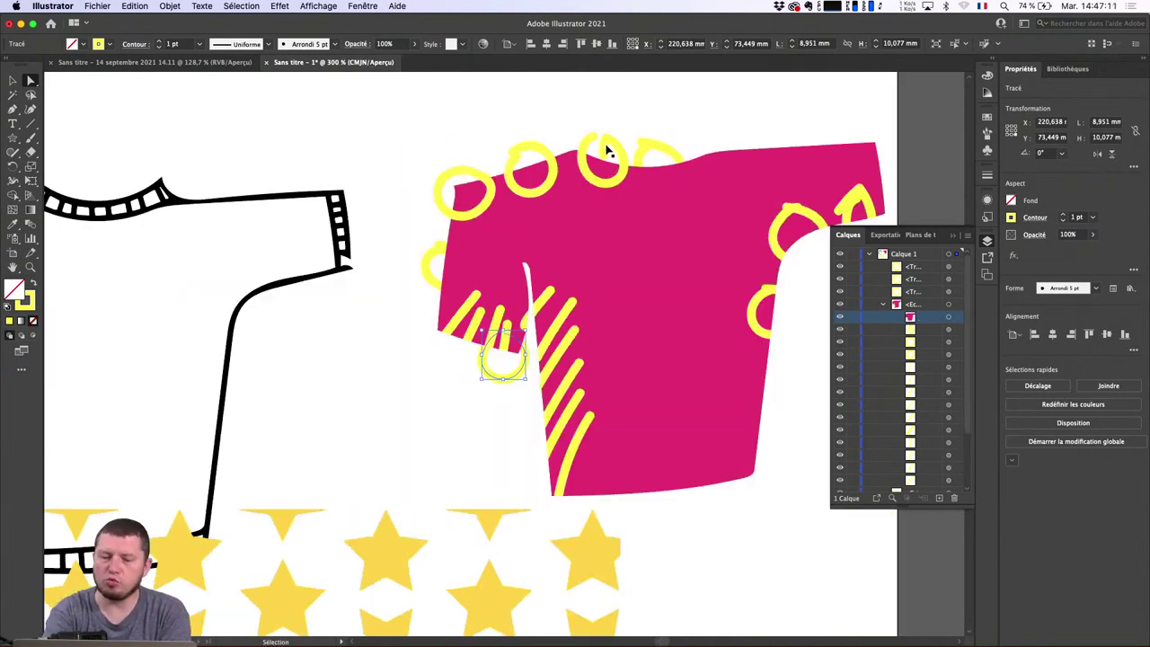
key(ctrl+minus)
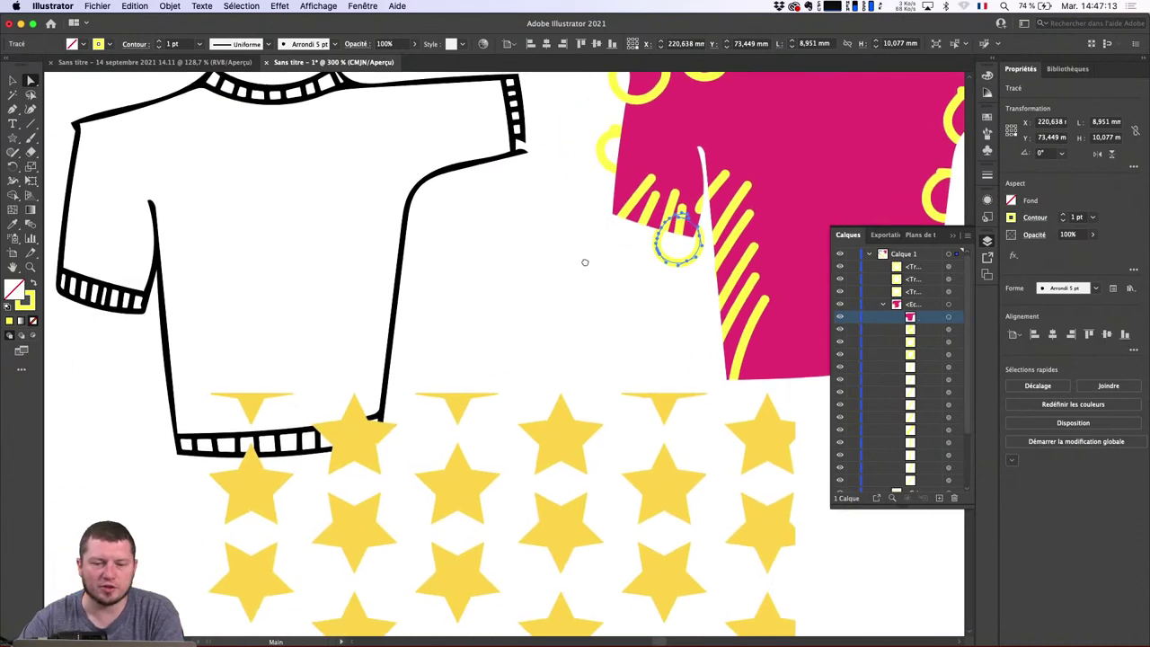
key(ctrl+minus)
key(a)
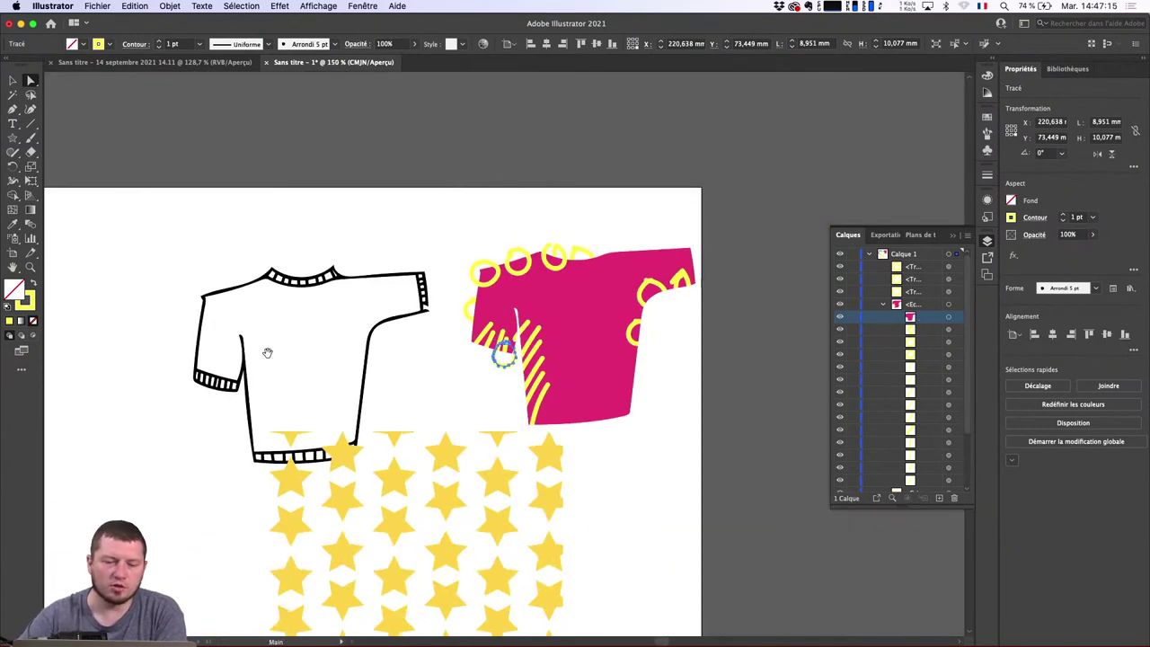
scroll(270, 347, down, 5)
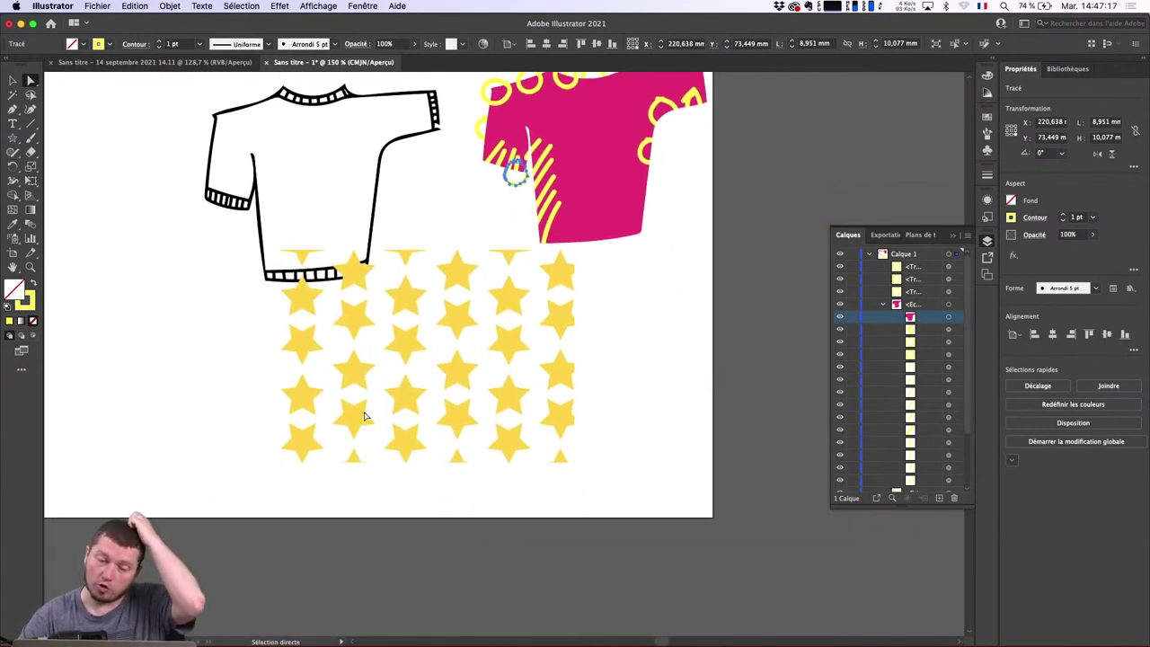
key(v)
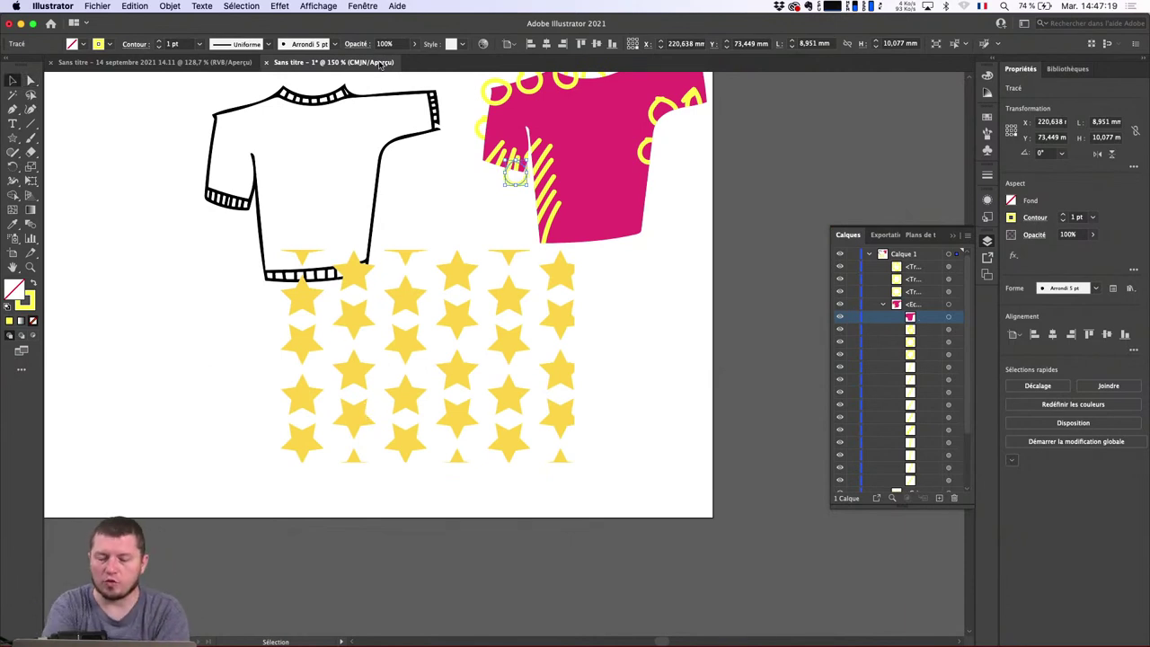
key(ctrl+minus)
key(ctrl+minus)
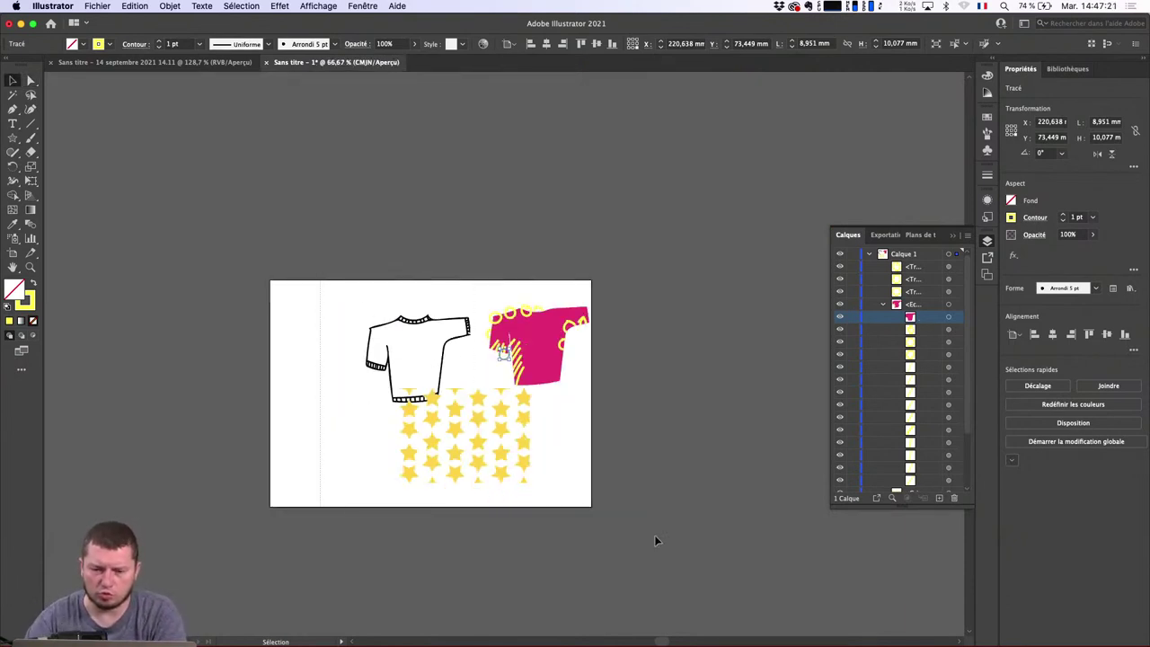
drag(321, 279, 657, 540)
click(562, 418)
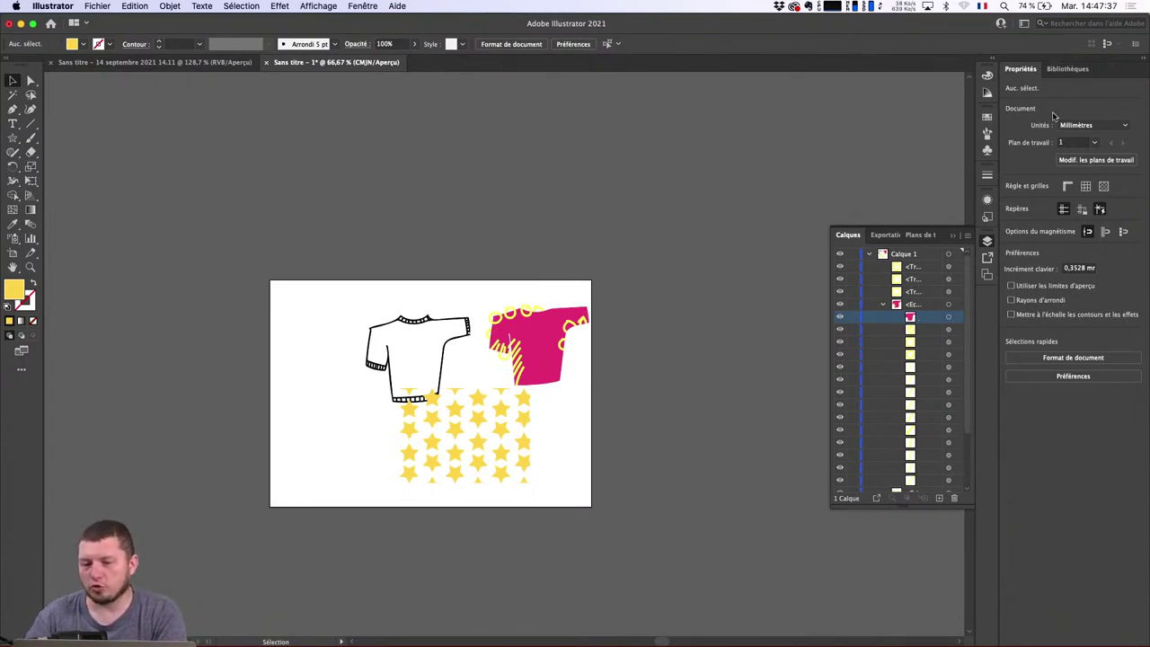
- Rename the first artboard to 'Essais Motifs' in the Artboards panel and add a second artboard
click(987, 242)
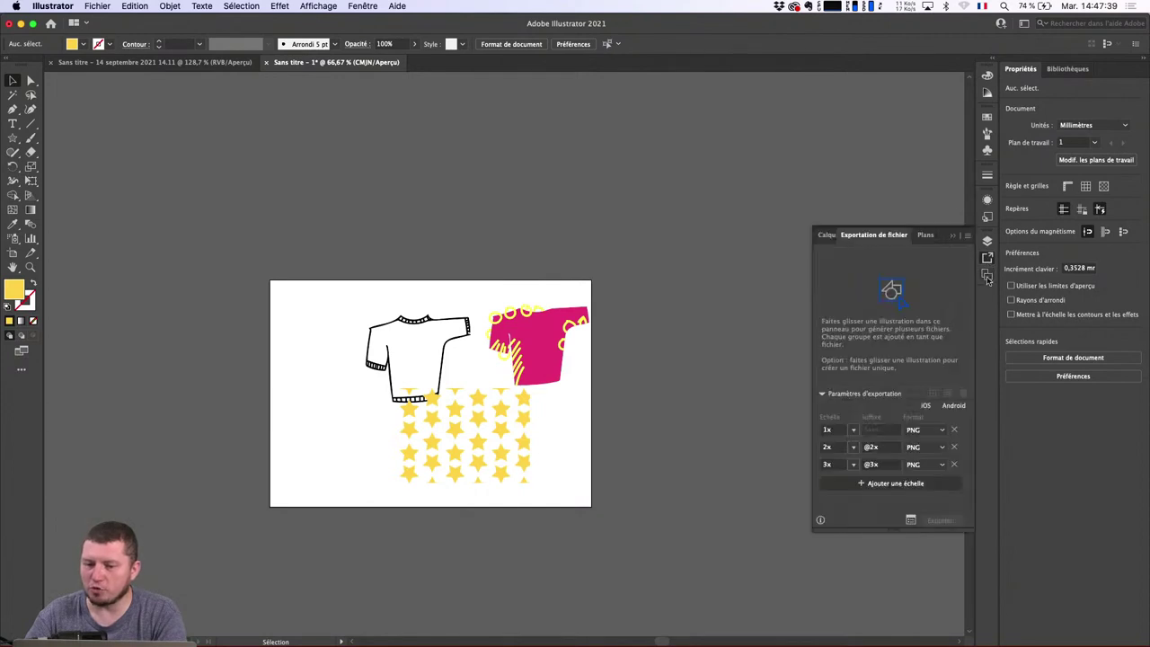
click(988, 274)
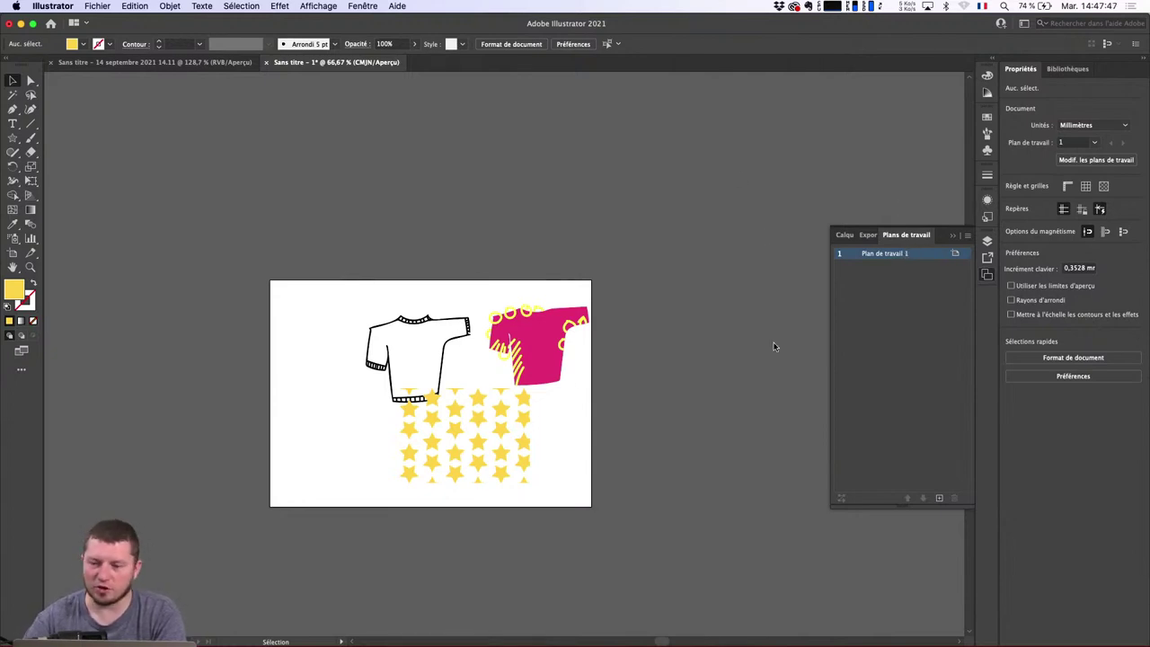
double_click(884, 253)
text(E)
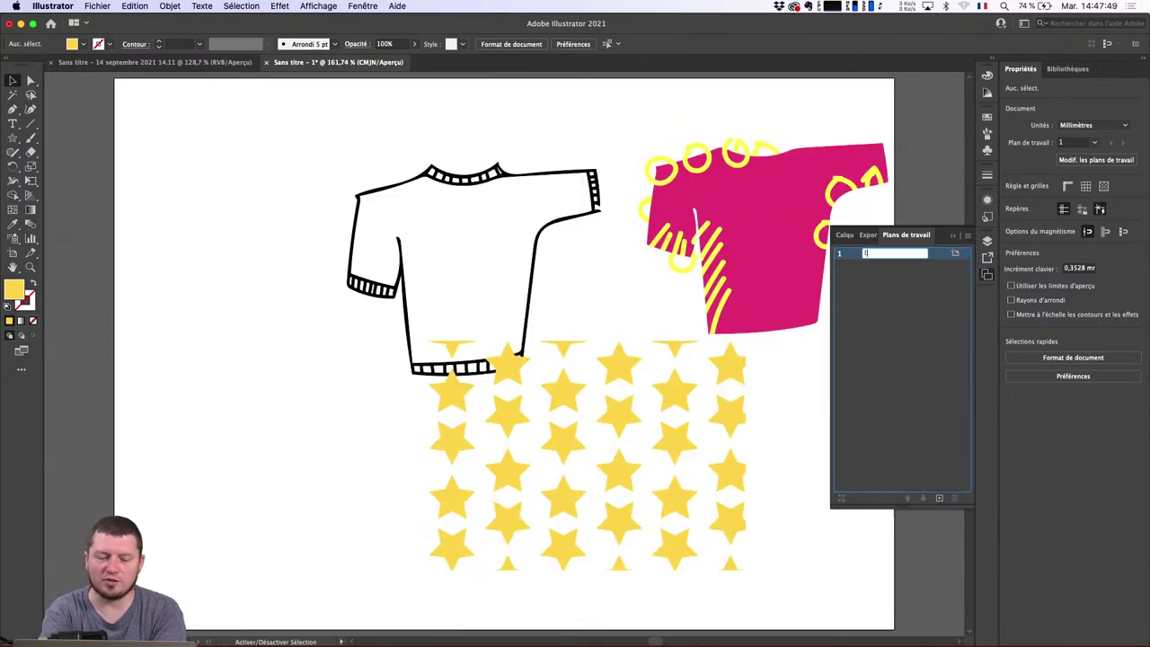
text(ssais Motifs)
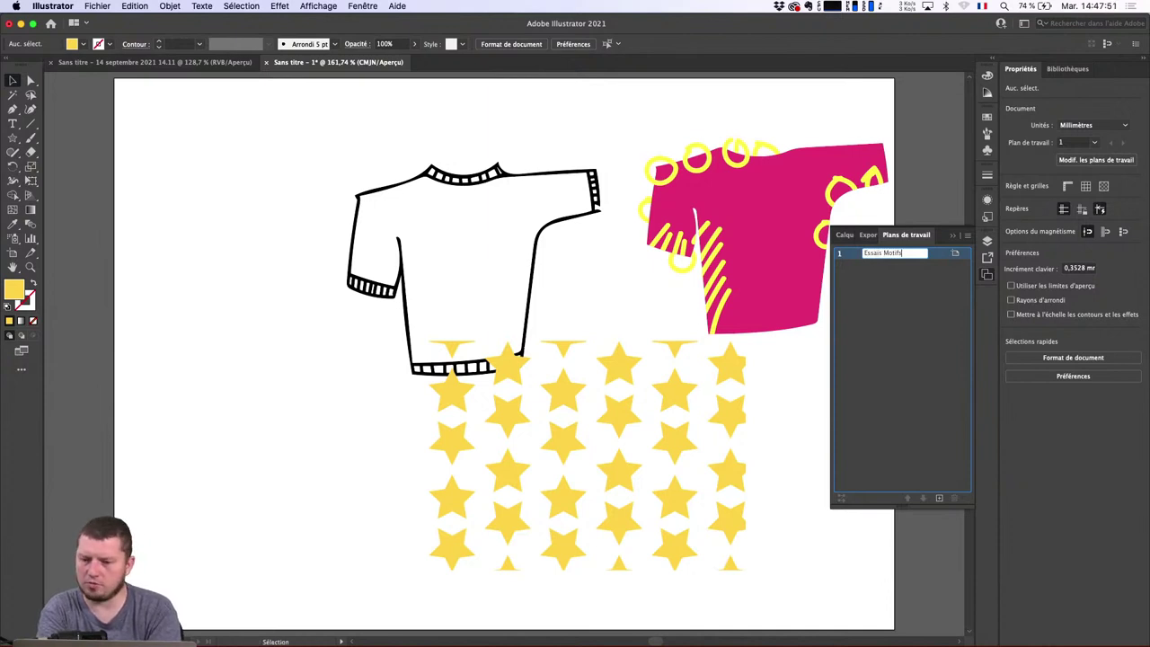
key(Return)
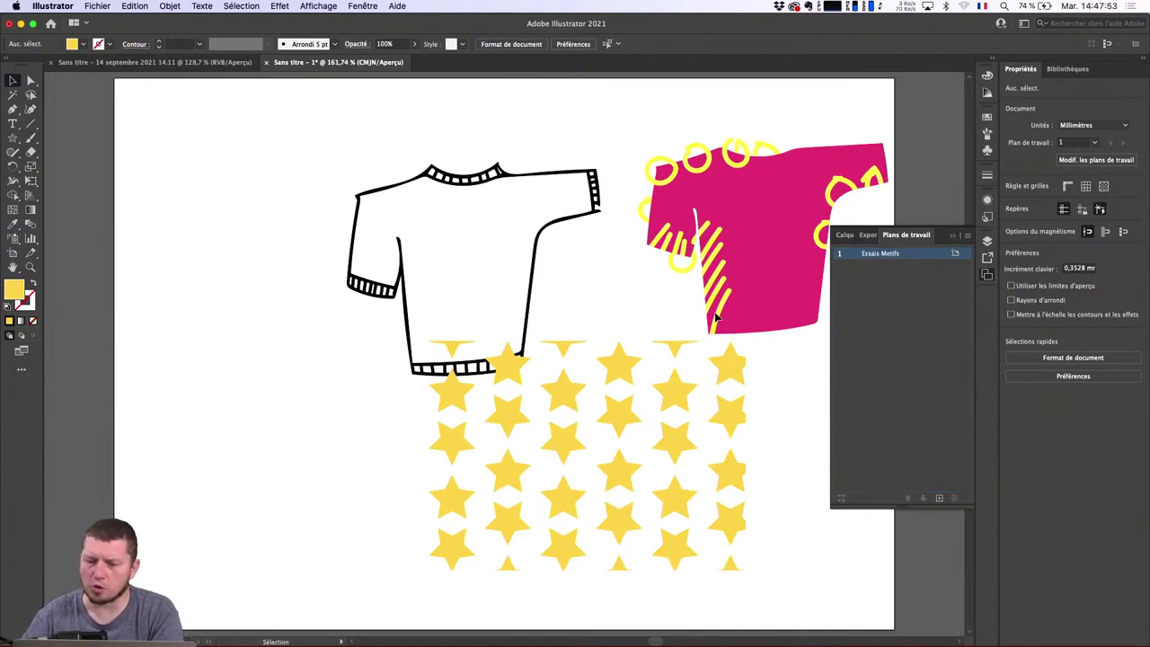
click(941, 499)
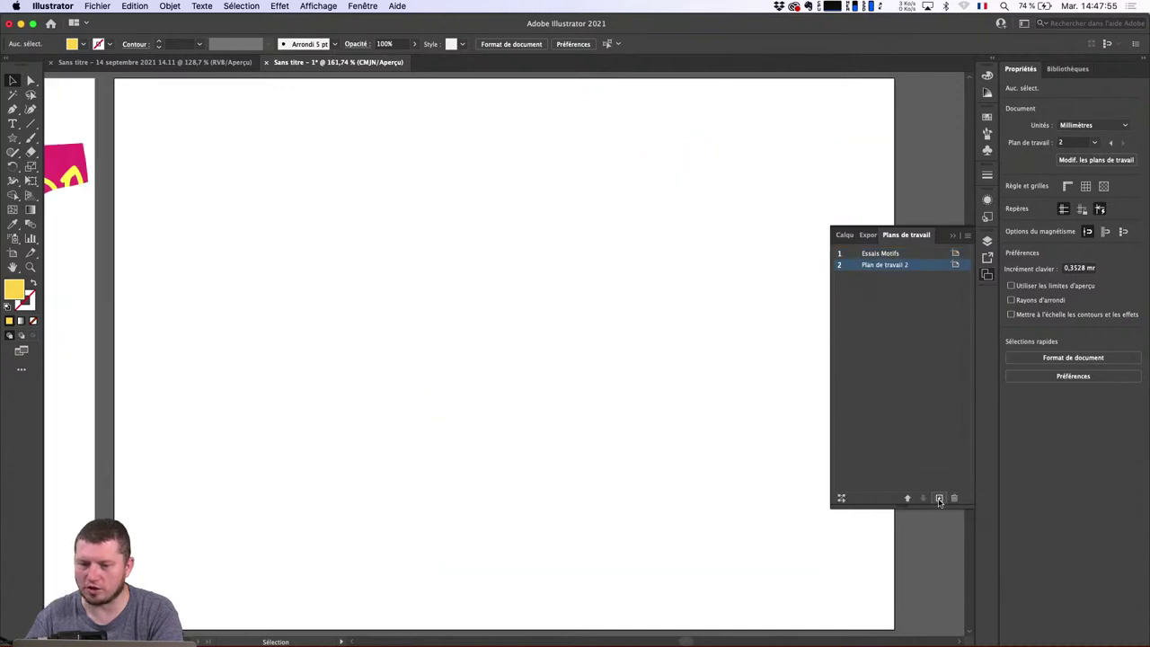
- Rename the second artboard to 'Dessin Symétrie'
double_click(899, 266)
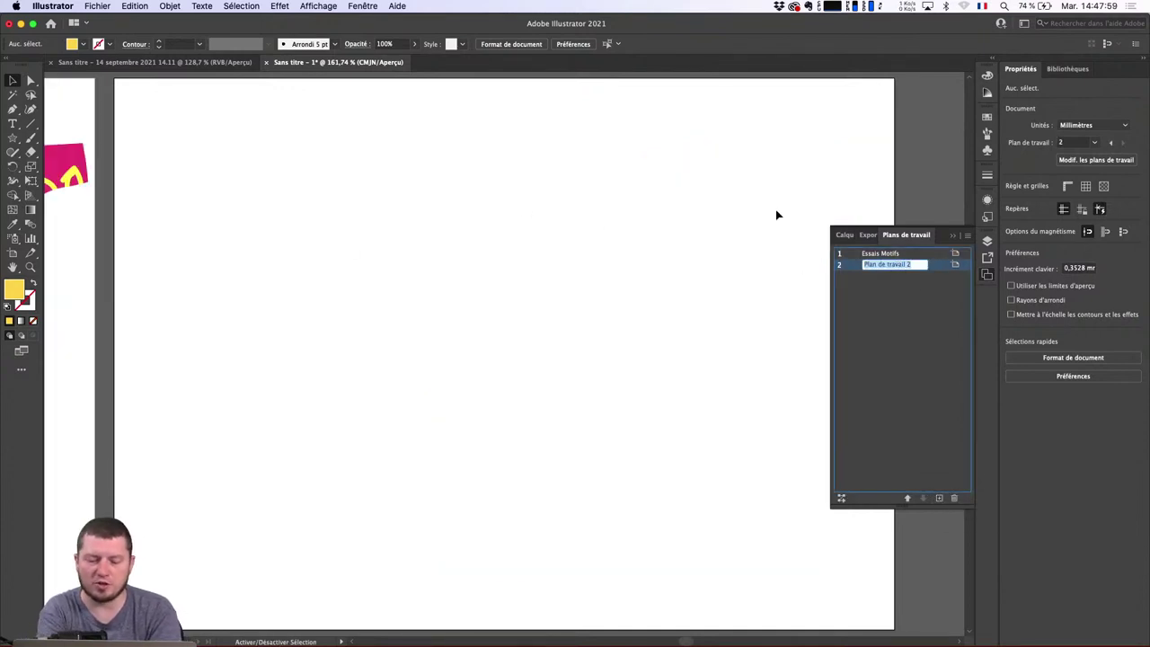
text(Dessin Dy)
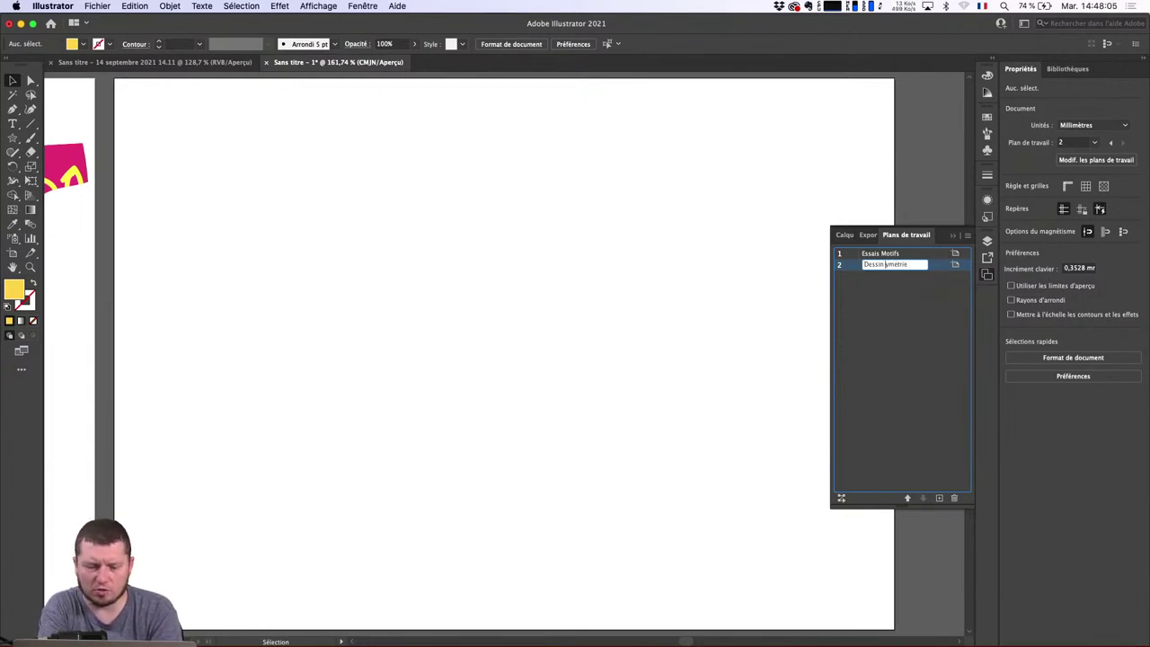
key(Return)
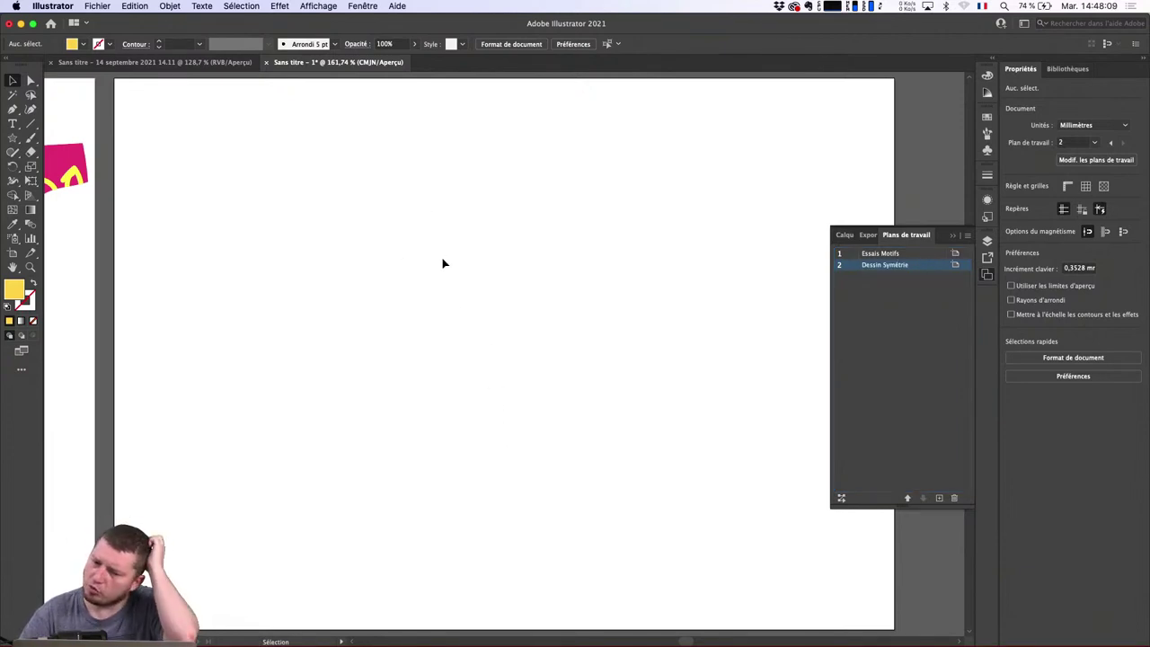
- Collapse Calque 1 in the Layers panel and add a new layer, Calque 2, above it
click(848, 236)
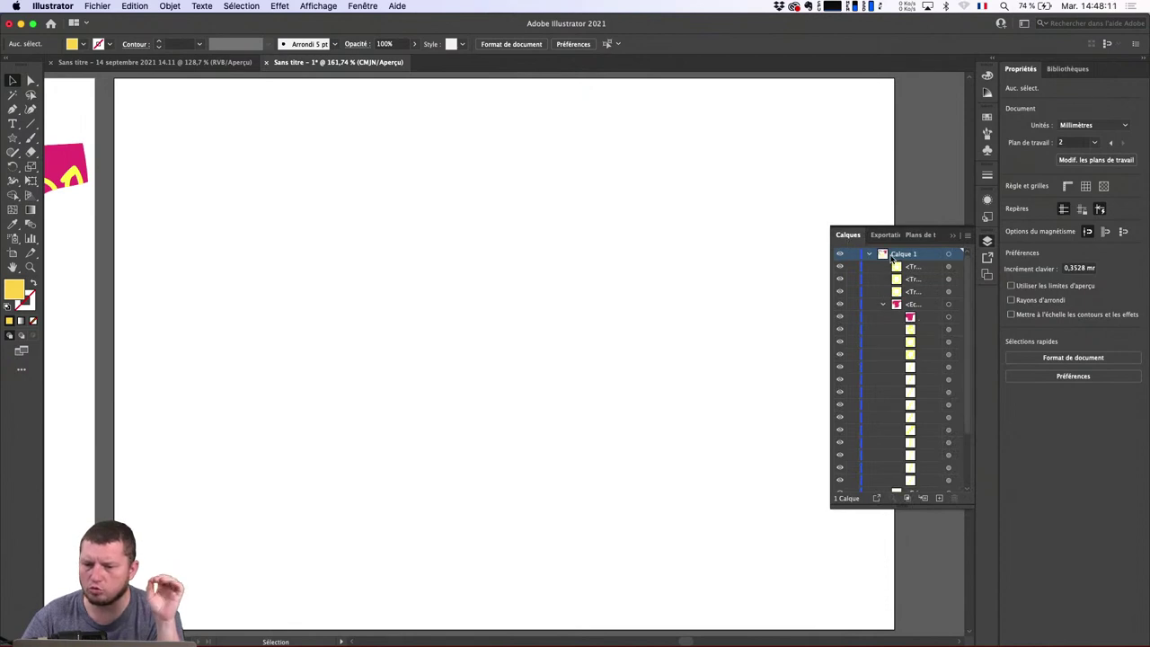
click(877, 261)
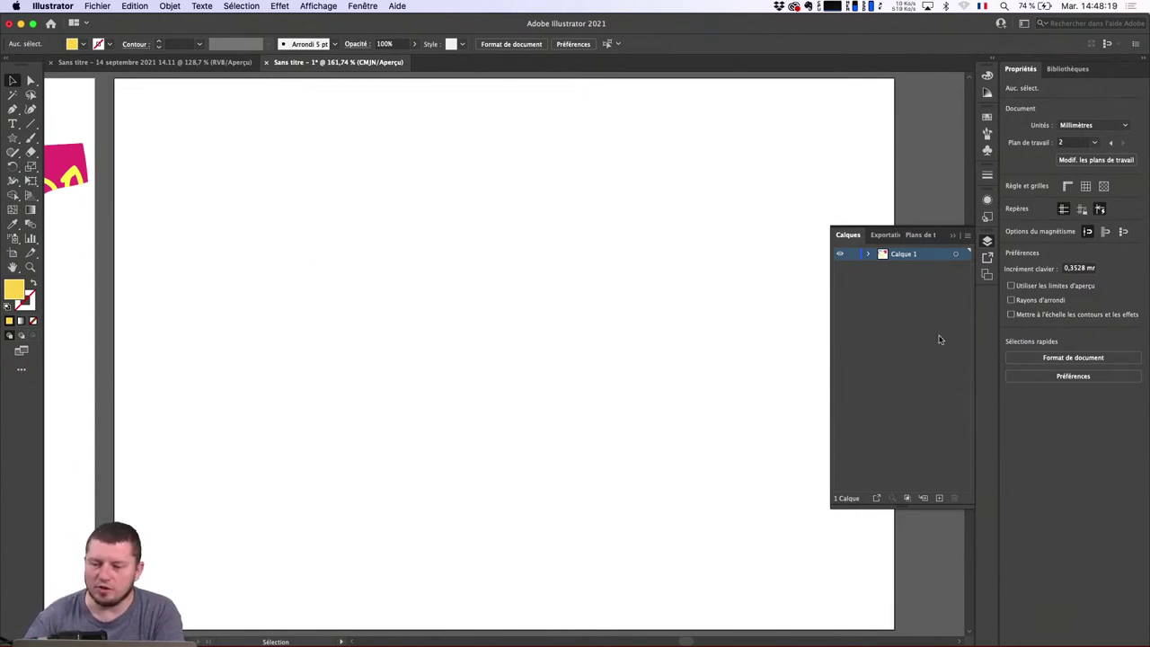
click(939, 498)
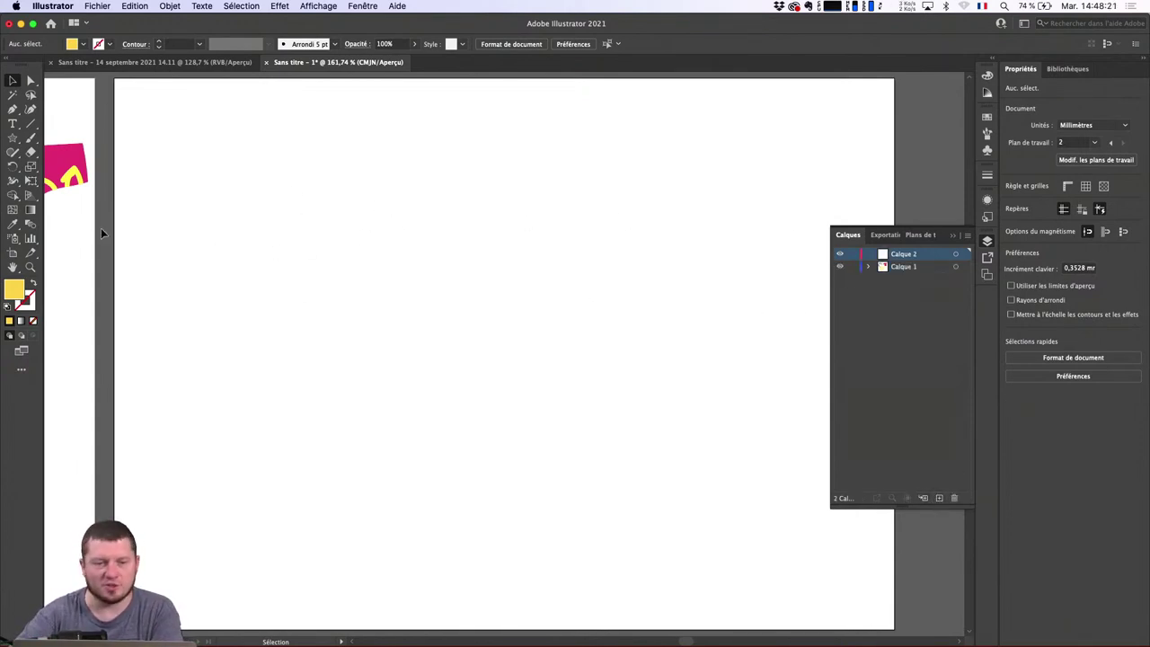
- Paint the yellow shoulder, sleeve and side strokes of the half T-shirt
click(32, 139)
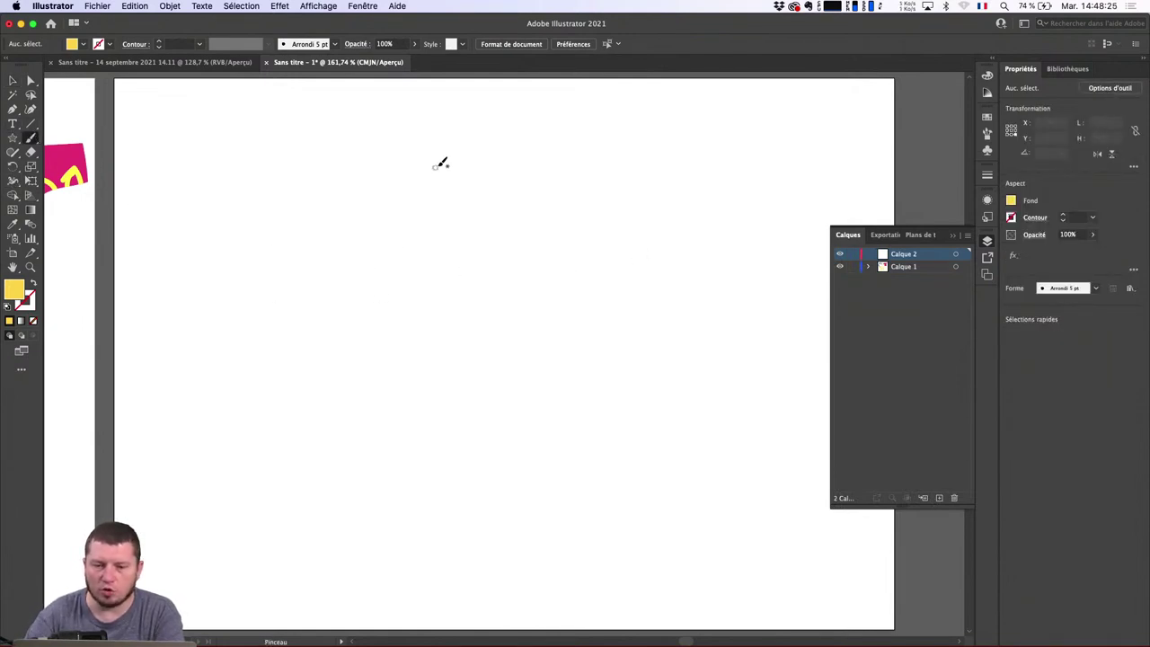
mouse_move(483, 178)
mouse_down()
mouse_move(414, 160)
mouse_move(369, 259)
mouse_up()
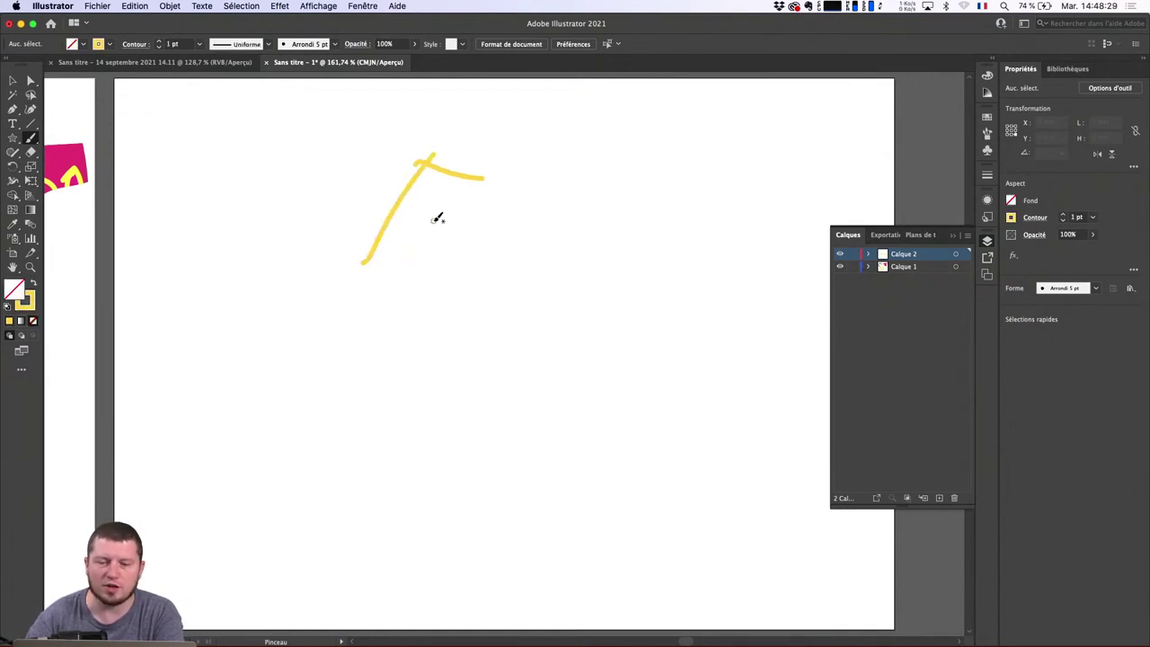
key(ctrl+z)
key(shift+x)
mouse_move(488, 179)
mouse_down()
mouse_move(433, 155)
mouse_move(377, 246)
mouse_move(416, 267)
mouse_move(435, 238)
mouse_move(424, 364)
mouse_move(499, 347)
mouse_up()
key(shift+x)
- Redraw the hem as a longer diagonal stroke and marquee-select all yellow strokes
key(cmd+z)
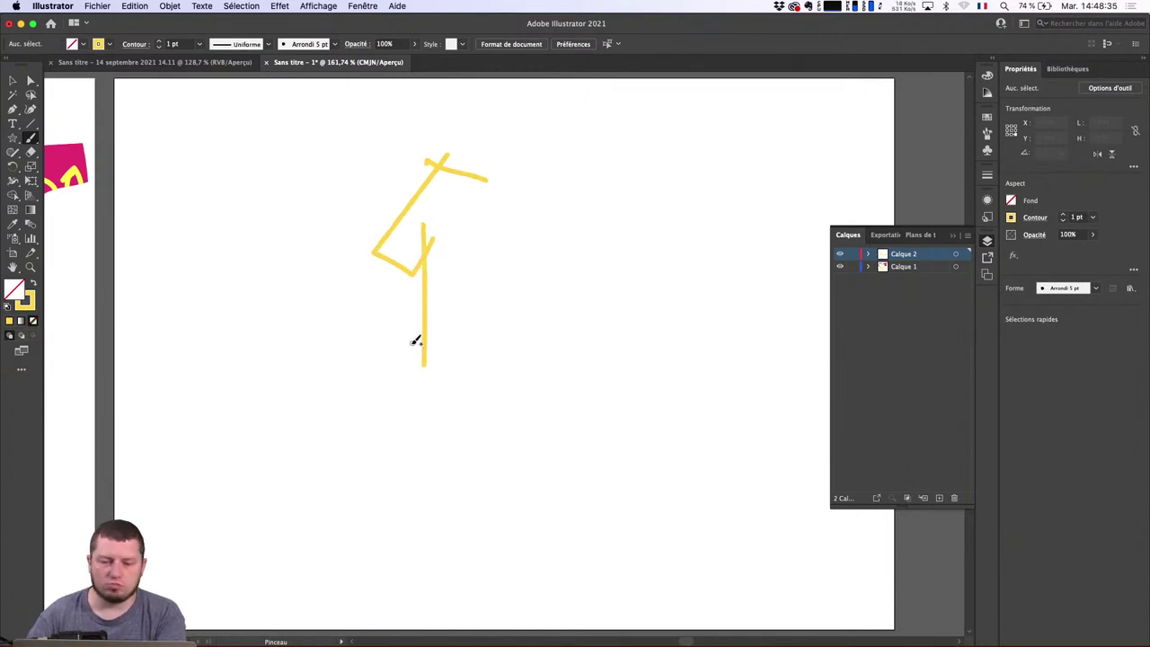
drag(413, 343, 495, 364)
key(cmd+z)
drag(409, 342, 508, 381)
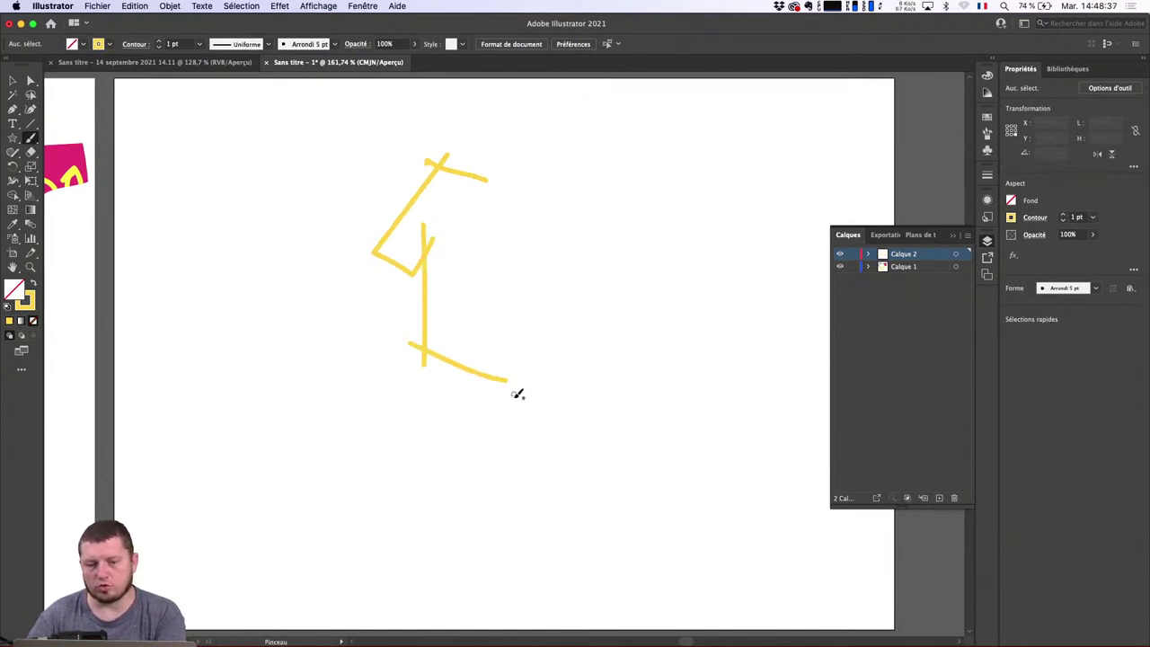
key(v)
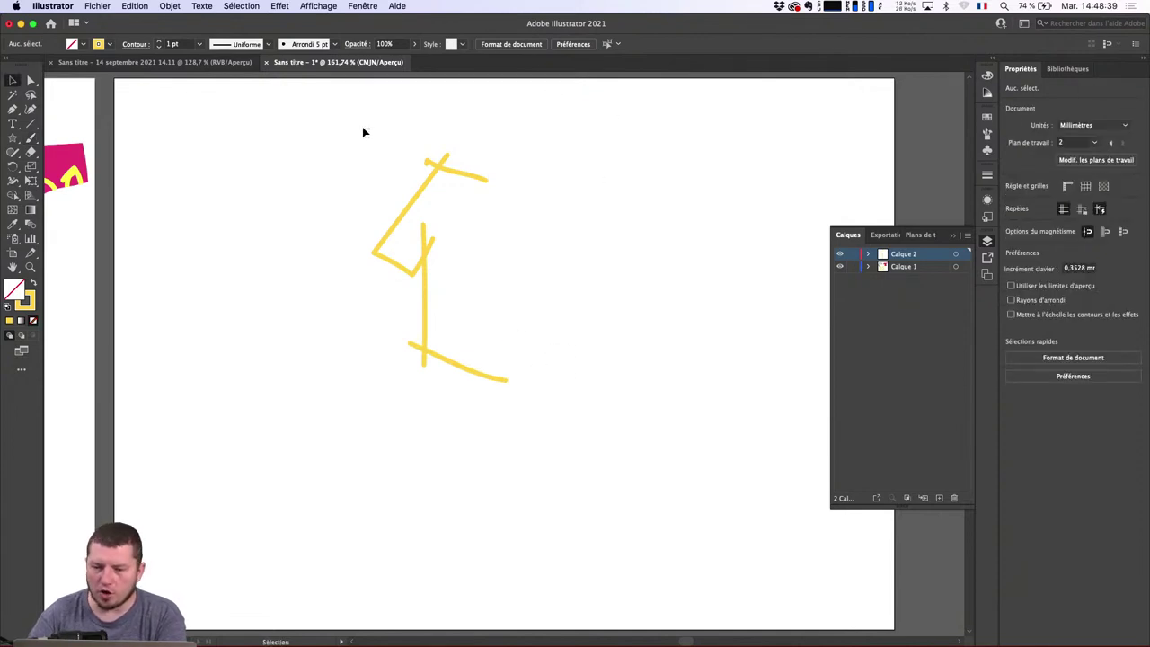
drag(364, 131, 563, 433)
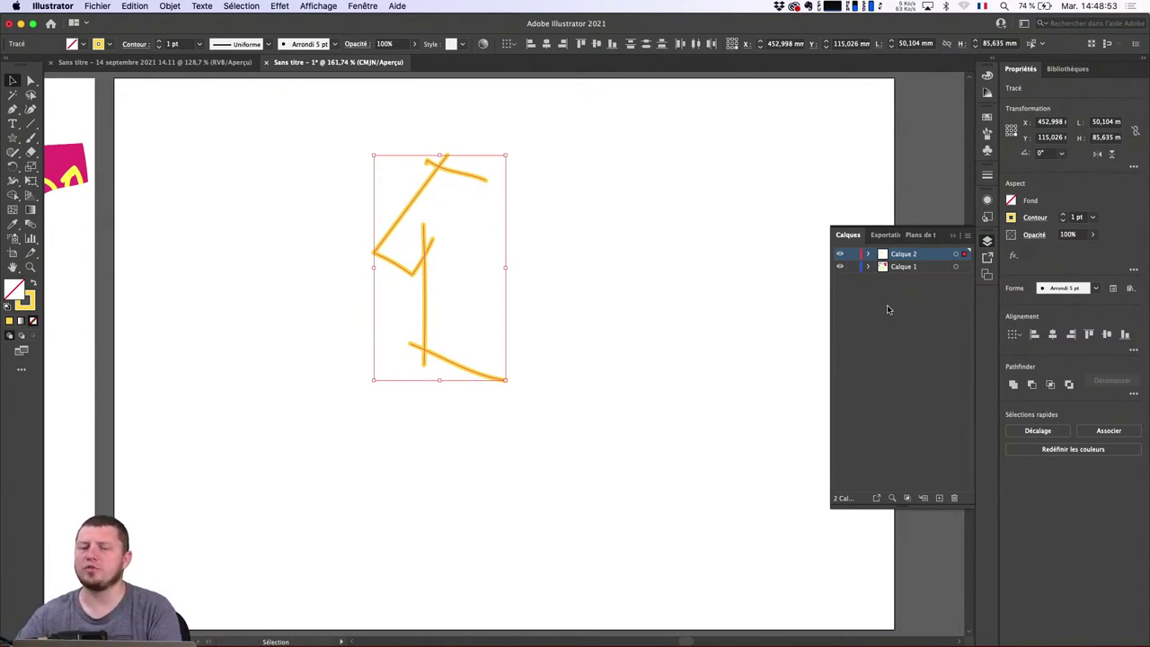
- Show the Appearance (Aspect) panel for the strokes and browse the Effect menu
click(362, 6)
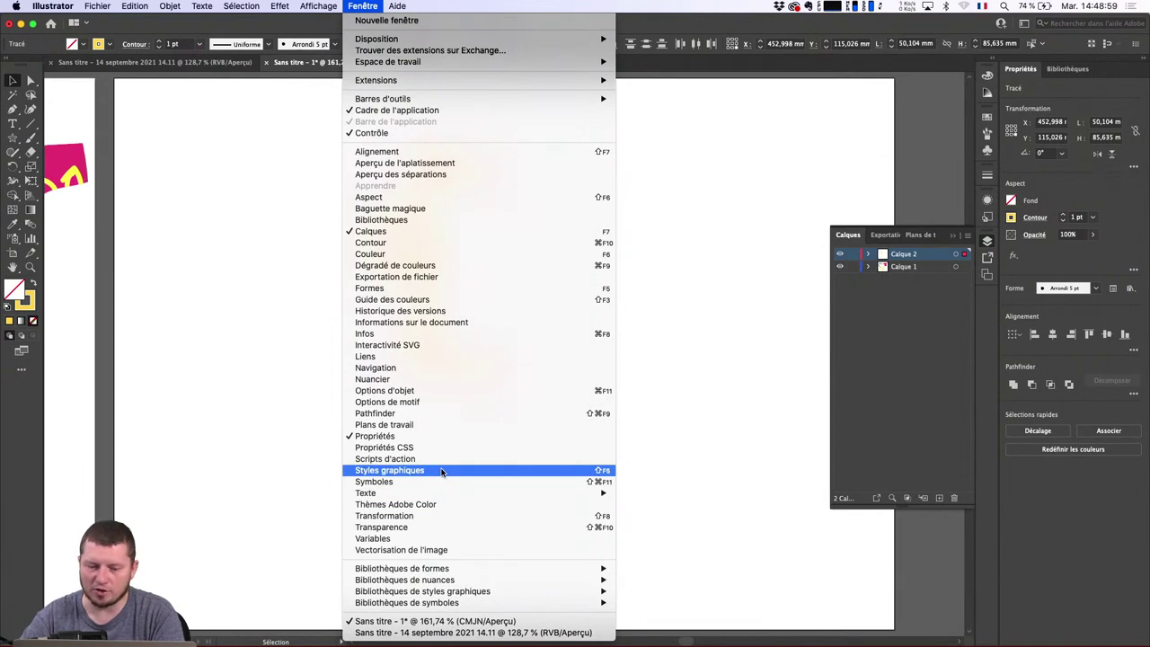
click(426, 198)
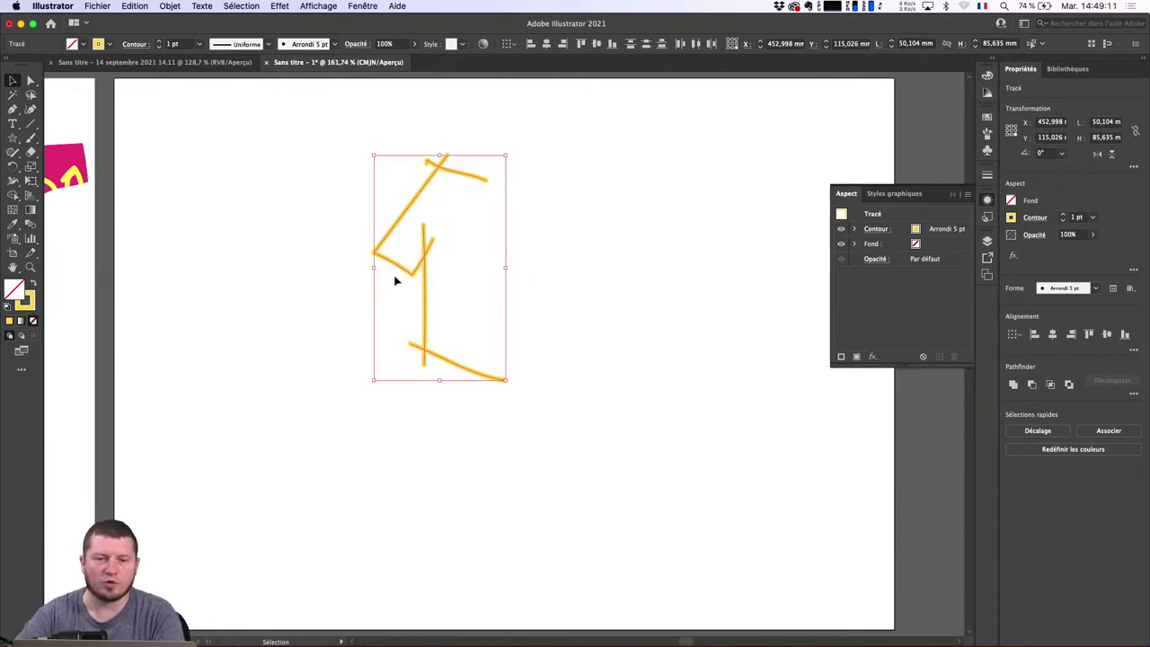
click(279, 6)
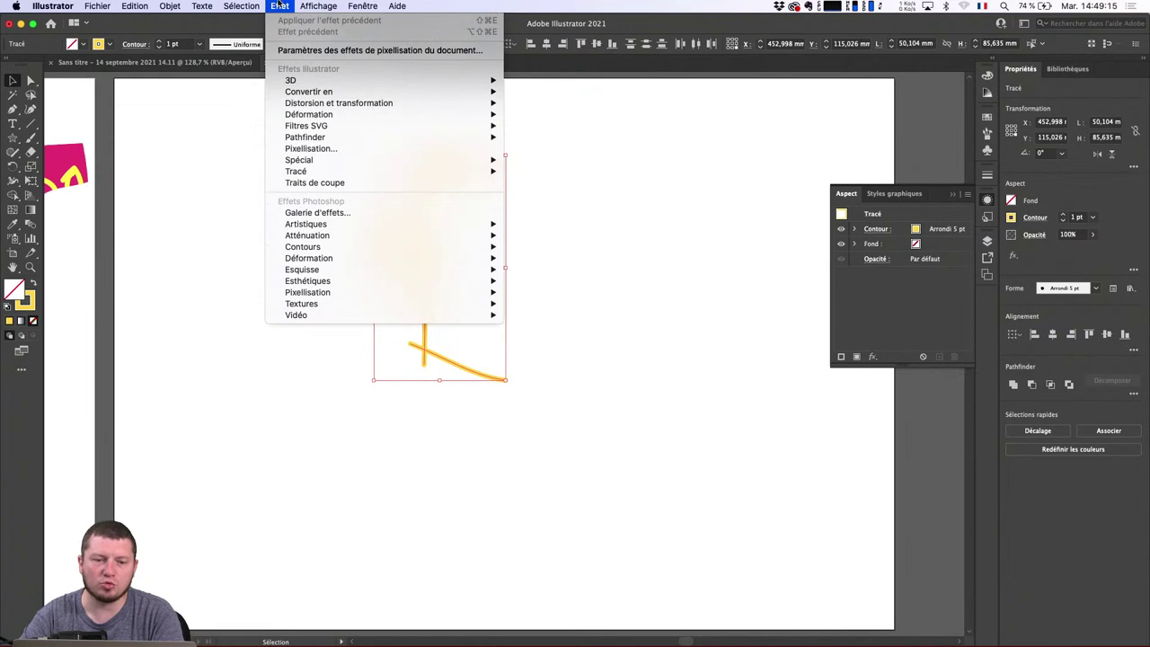
mouse_move(339, 103)
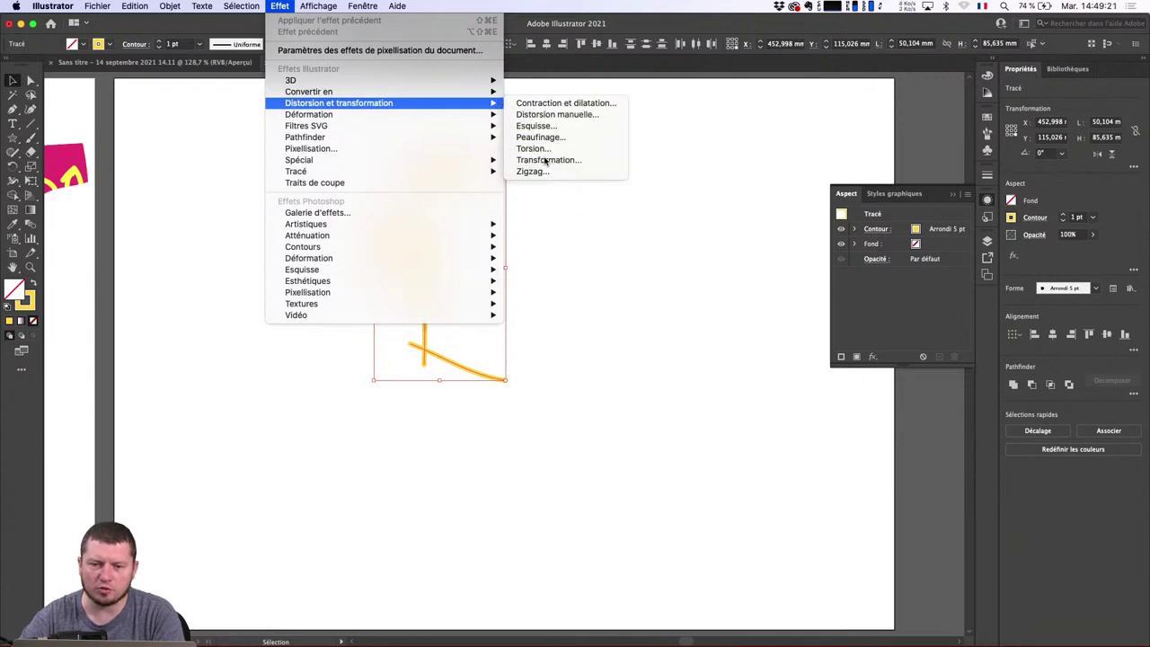
click(547, 159)
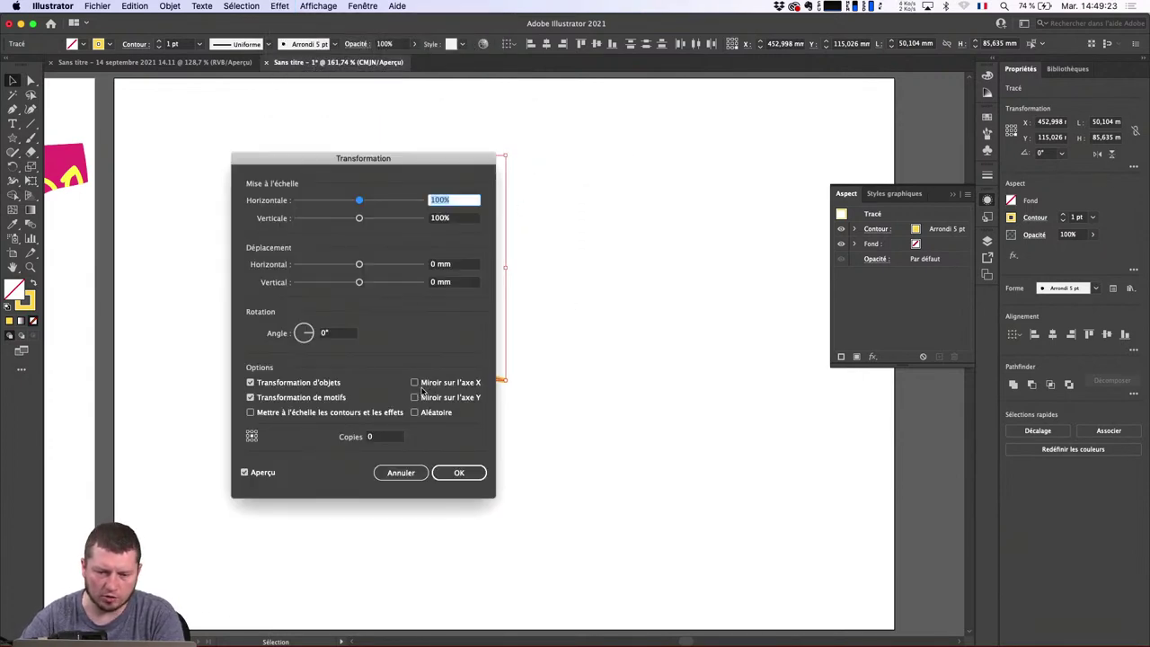
click(415, 382)
drag(434, 165, 847, 148)
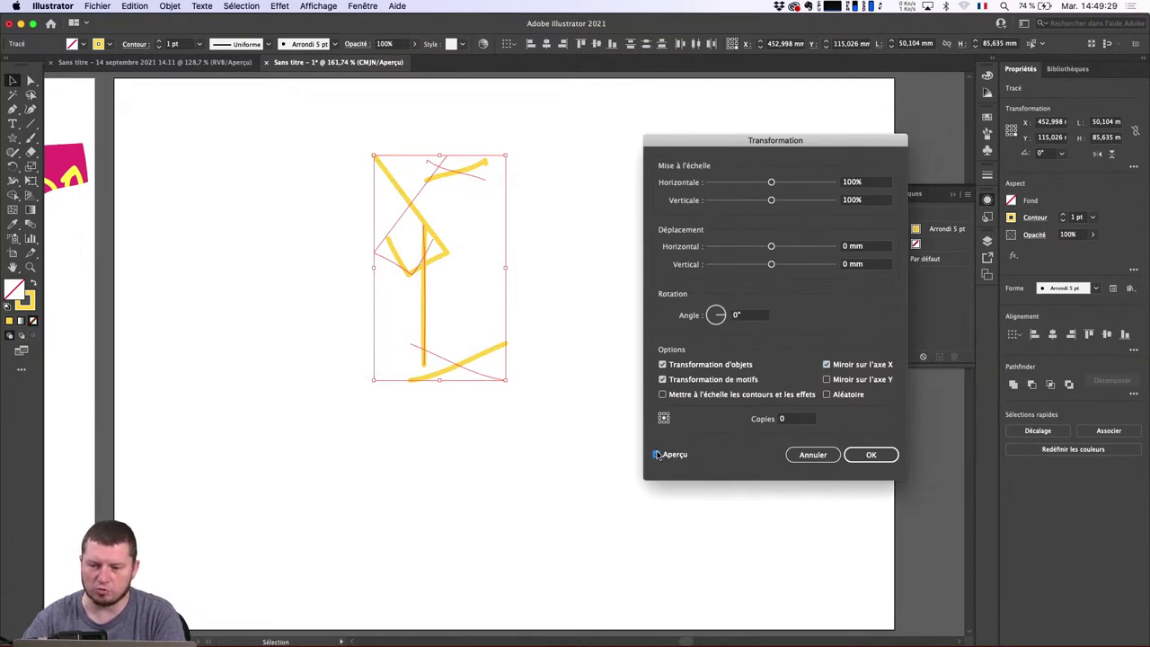
click(666, 419)
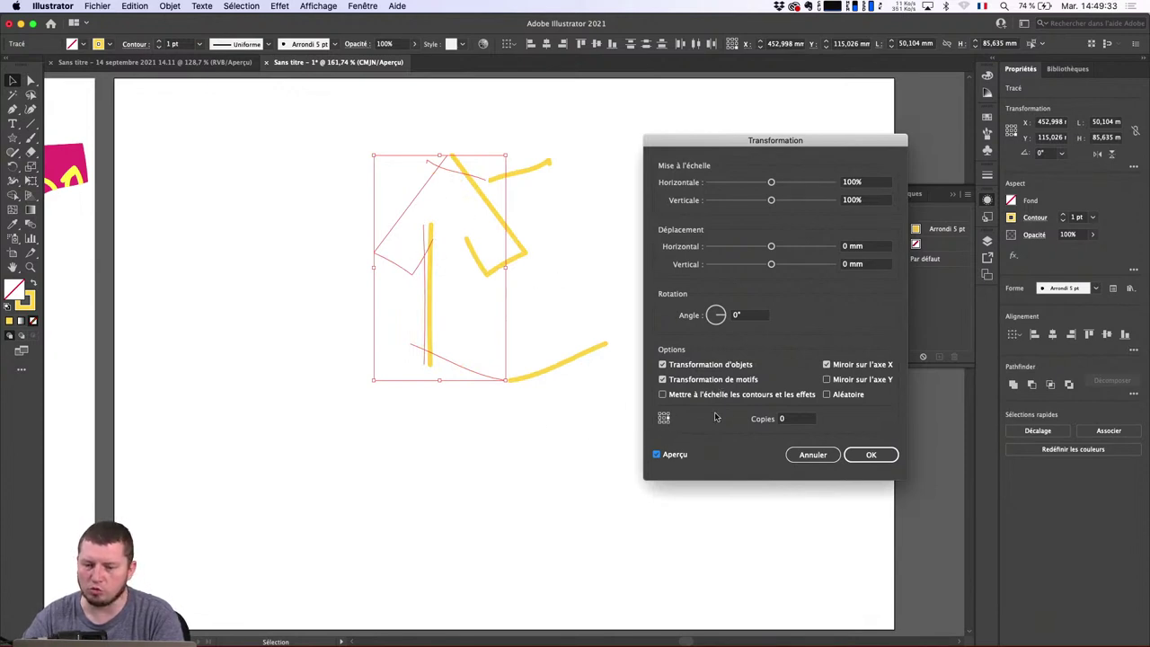
double_click(787, 422)
text(1)
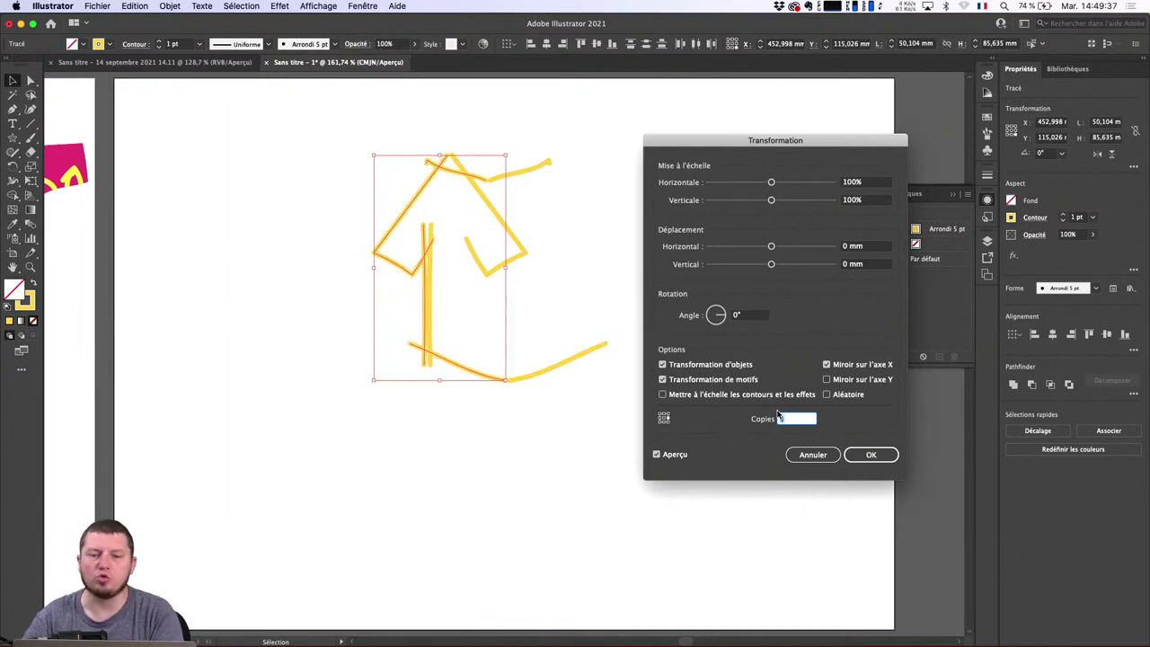
click(814, 455)
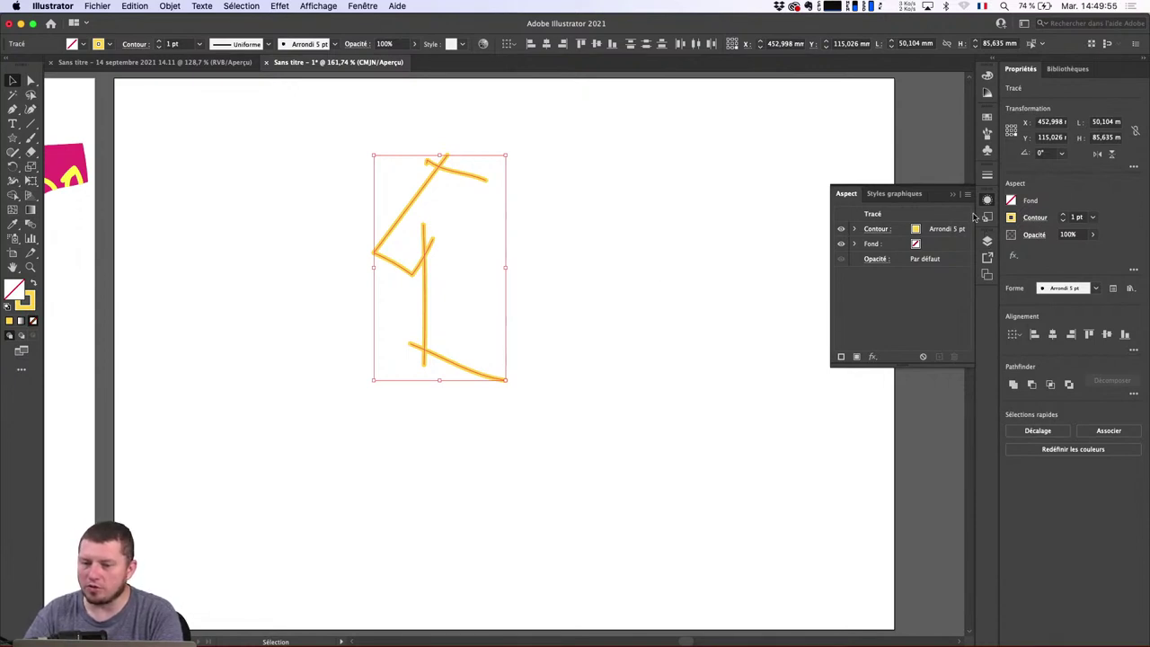
- Expand the panel dock and collapse the Color and Swatches panels
click(986, 68)
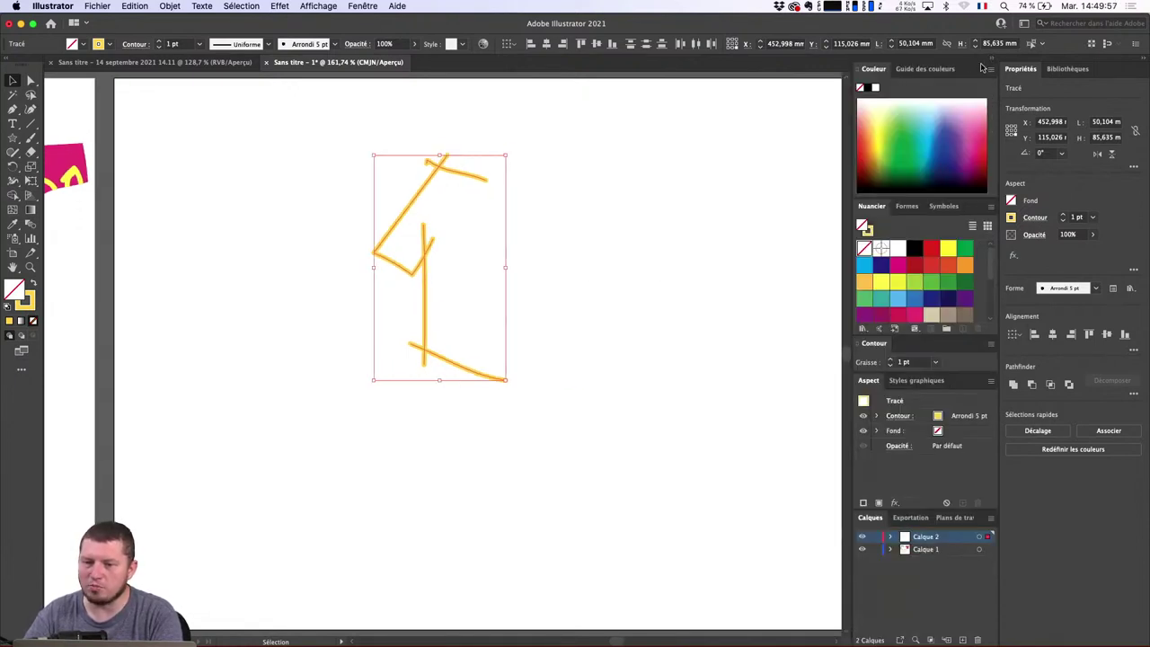
click(869, 73)
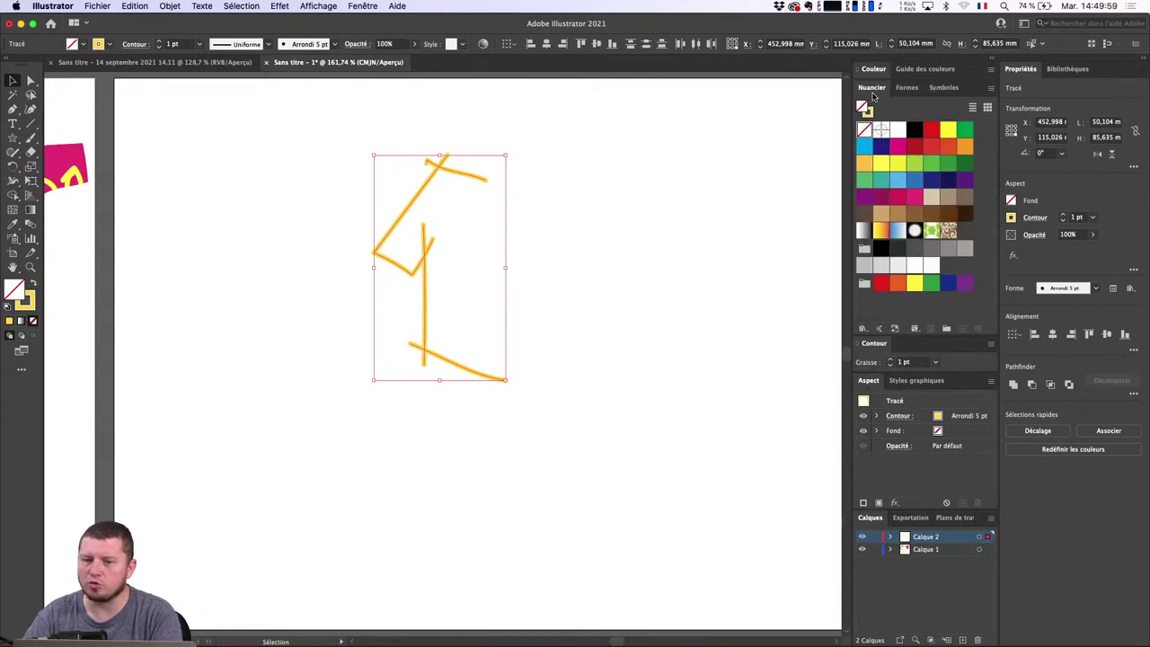
click(874, 90)
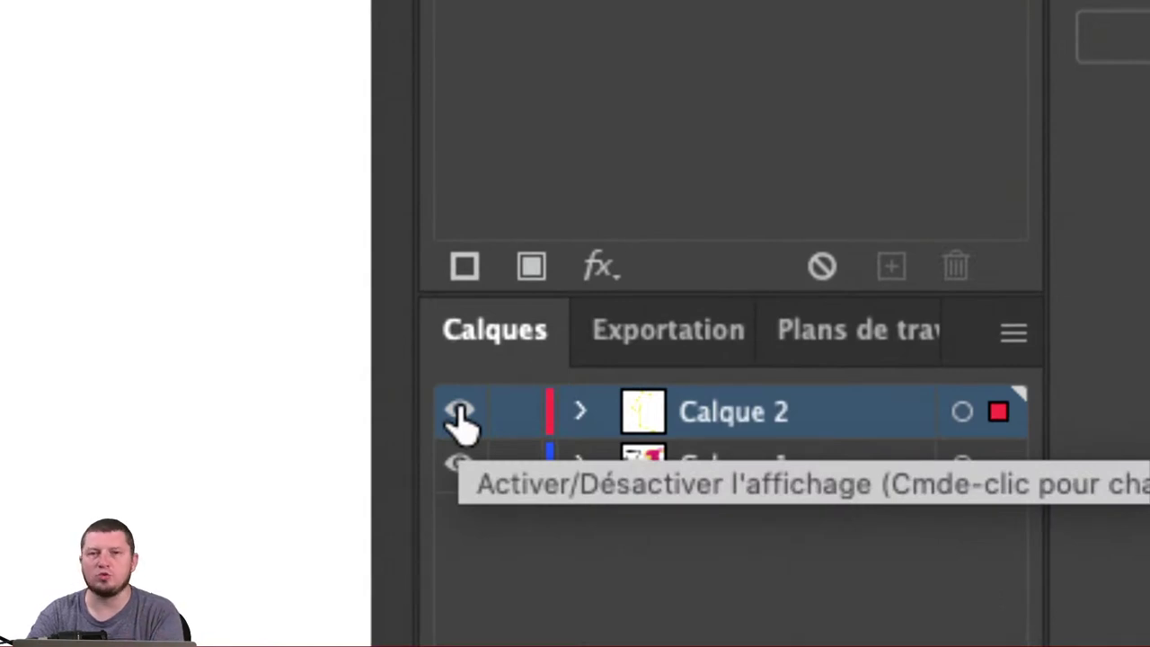
- Toggle Calque 2's lock off and target the whole layer in the Layers panel
click(509, 415)
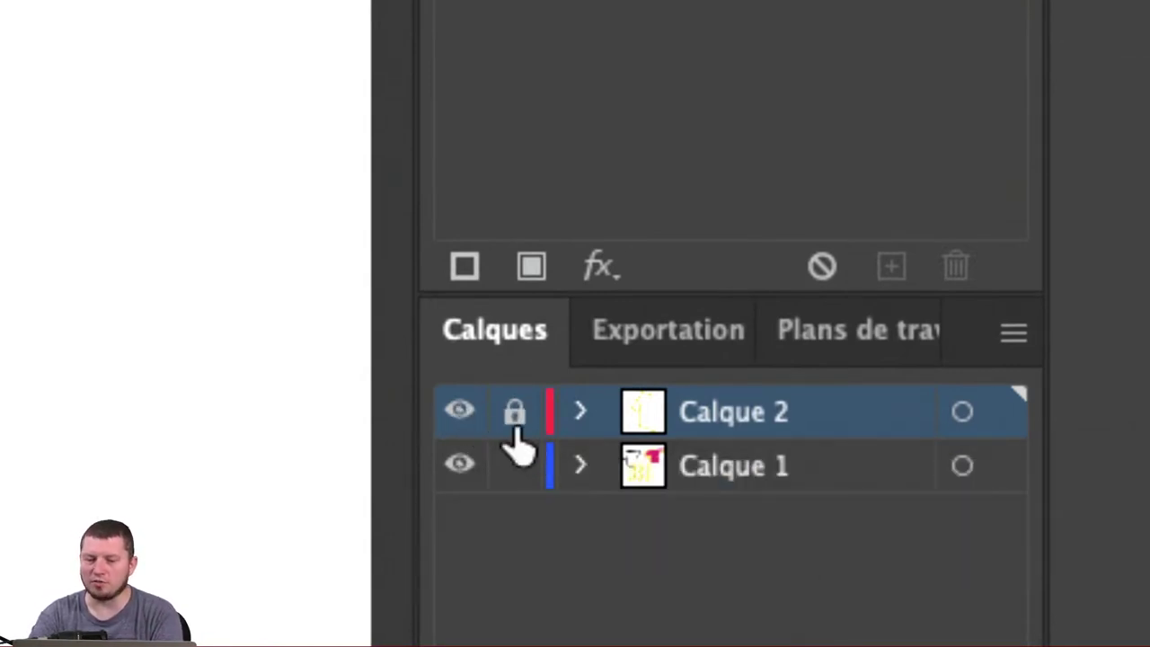
click(517, 426)
click(518, 423)
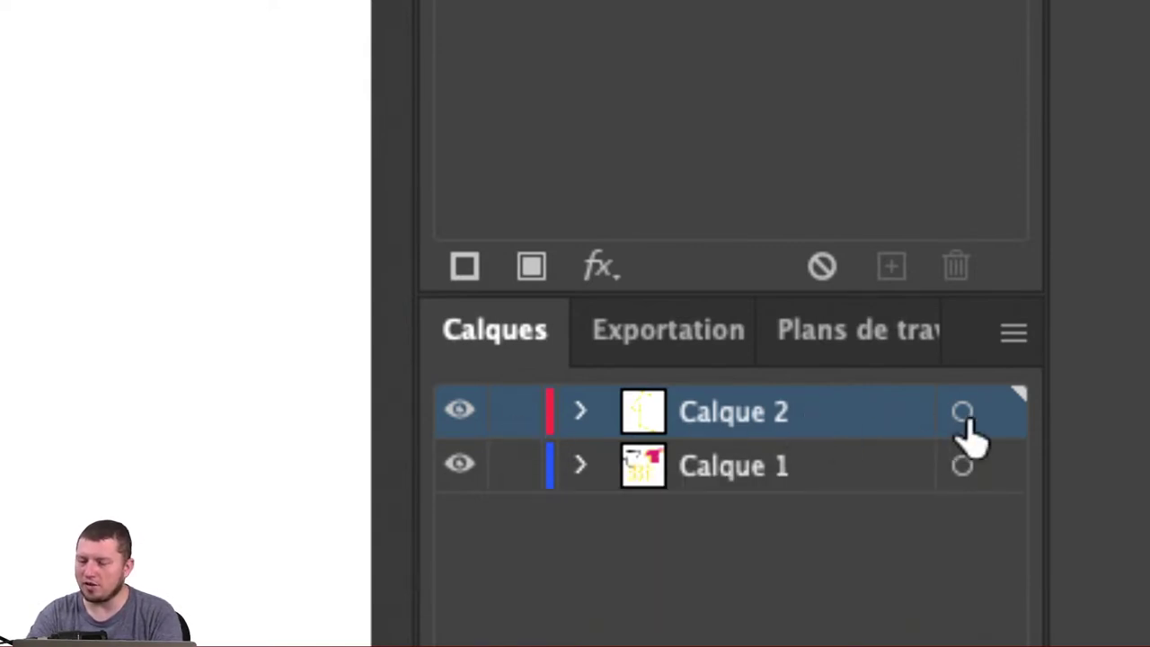
click(999, 414)
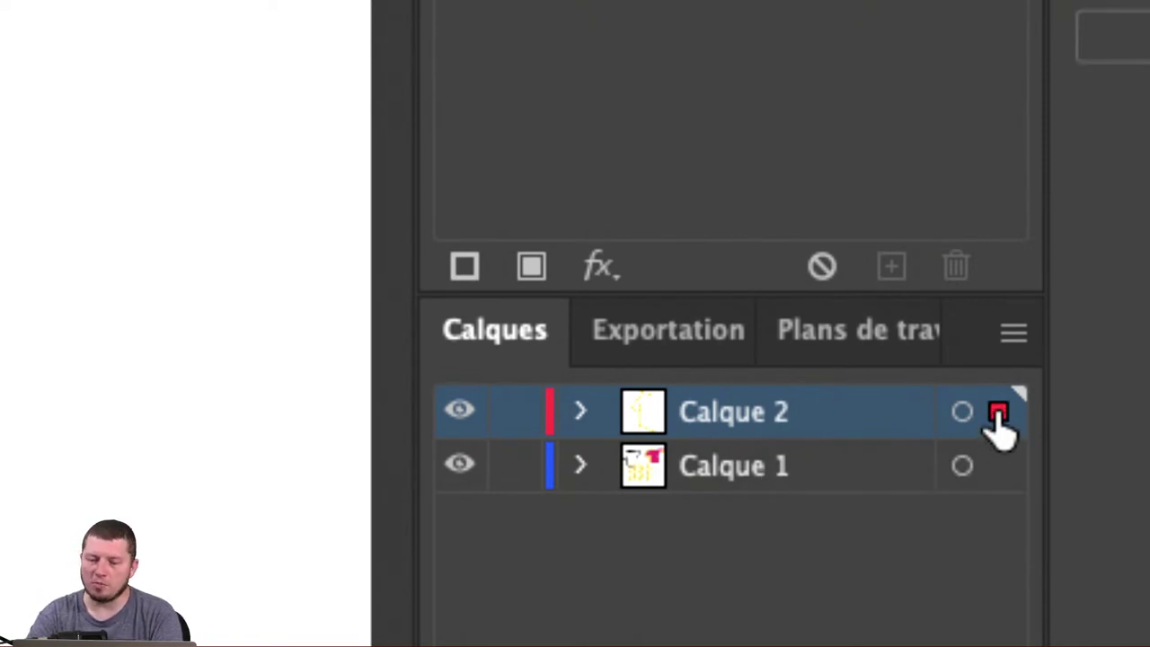
click(962, 413)
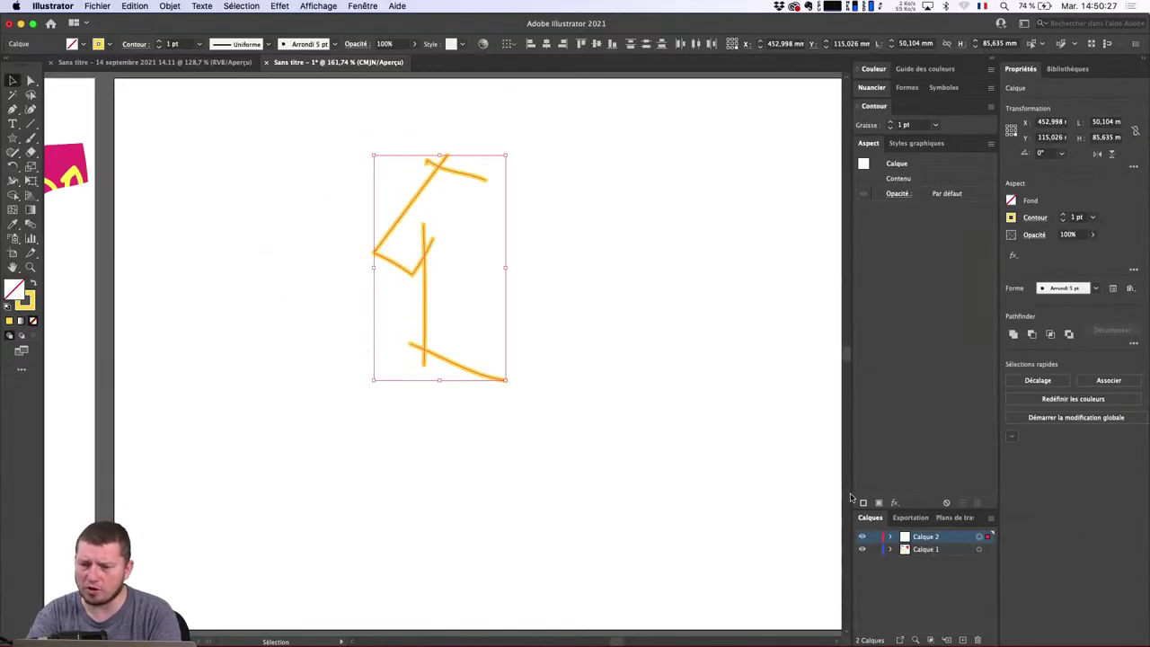
- Select the side and hem strokes, pan toward the sleeve, and make the Layers panel taller
scroll(844, 496, down, 5)
scroll(710, 369, up, 3)
click(621, 328)
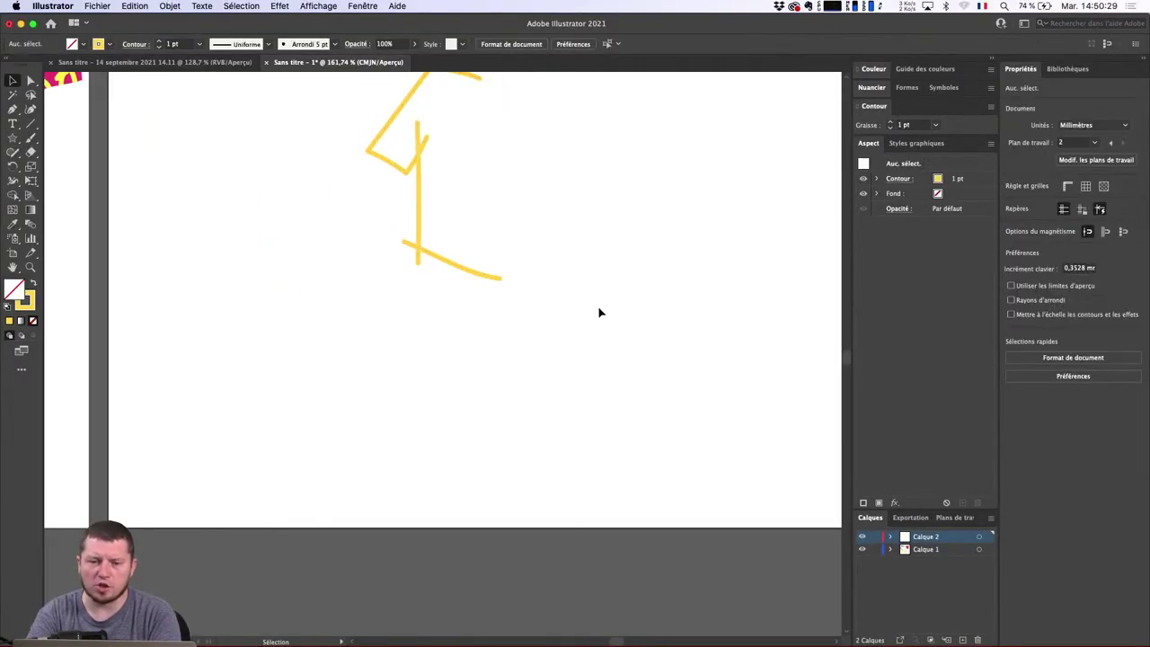
drag(557, 209, 423, 277)
scroll(637, 249, up, 1)
scroll(636, 252, up, 2)
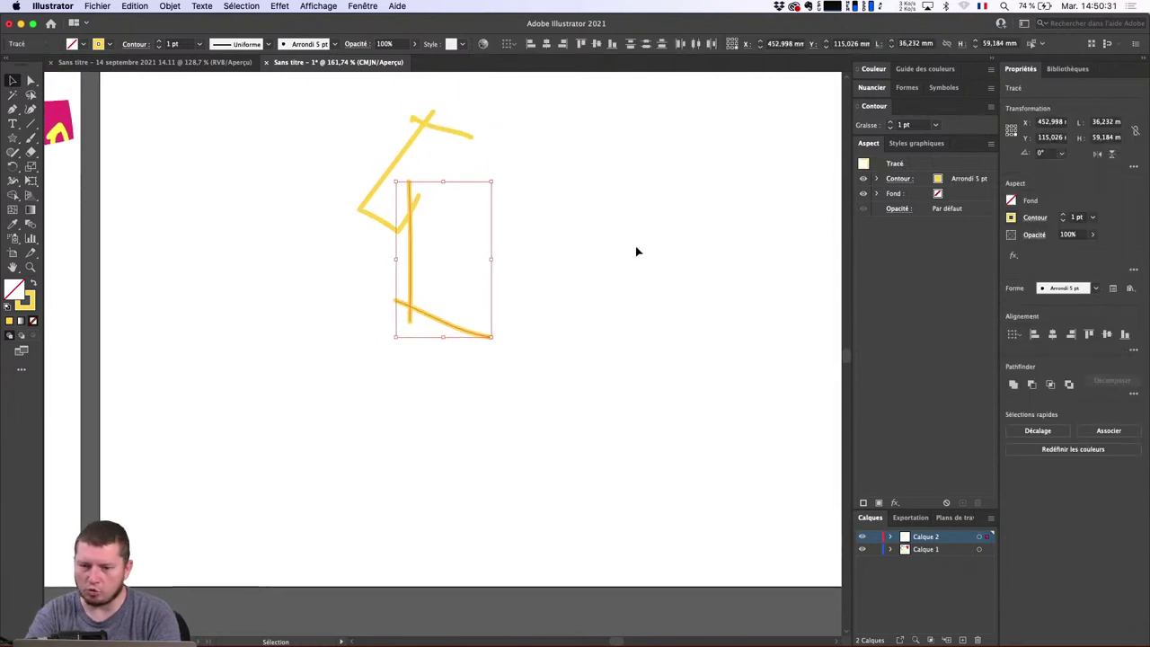
scroll(637, 251, up, 1)
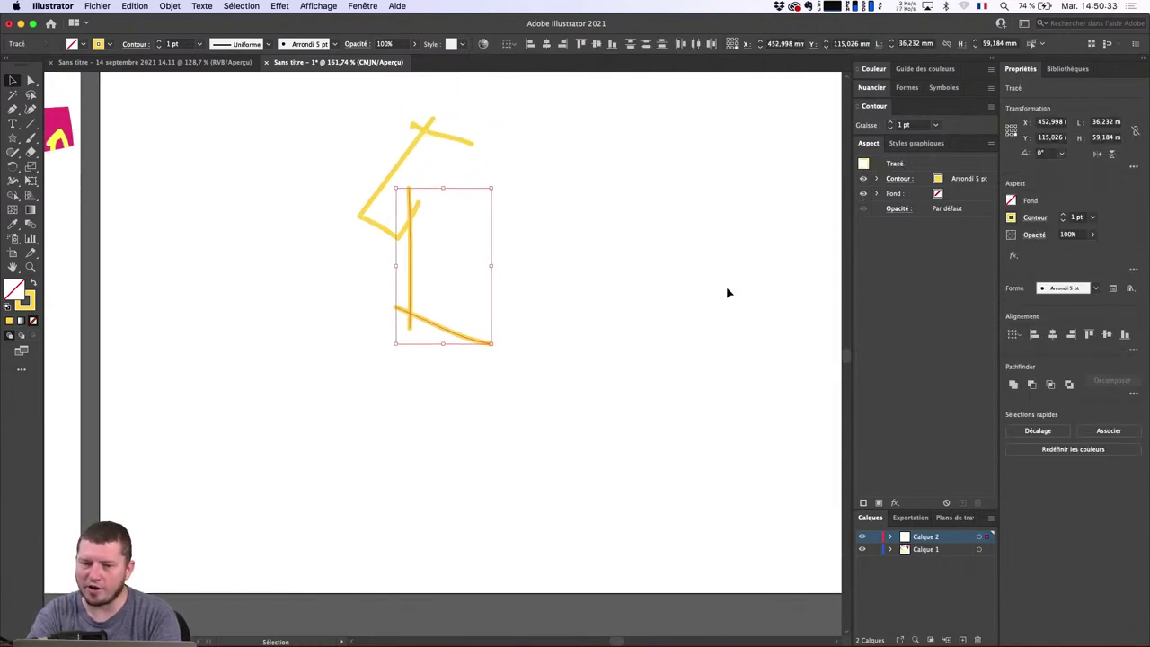
scroll(728, 292, left, 2)
scroll(728, 292, up, 1)
scroll(728, 292, left, 4)
scroll(728, 292, up, 1)
scroll(728, 292, left, 1)
scroll(728, 292, up, 1)
scroll(730, 278, left, 2)
scroll(732, 266, up, 3)
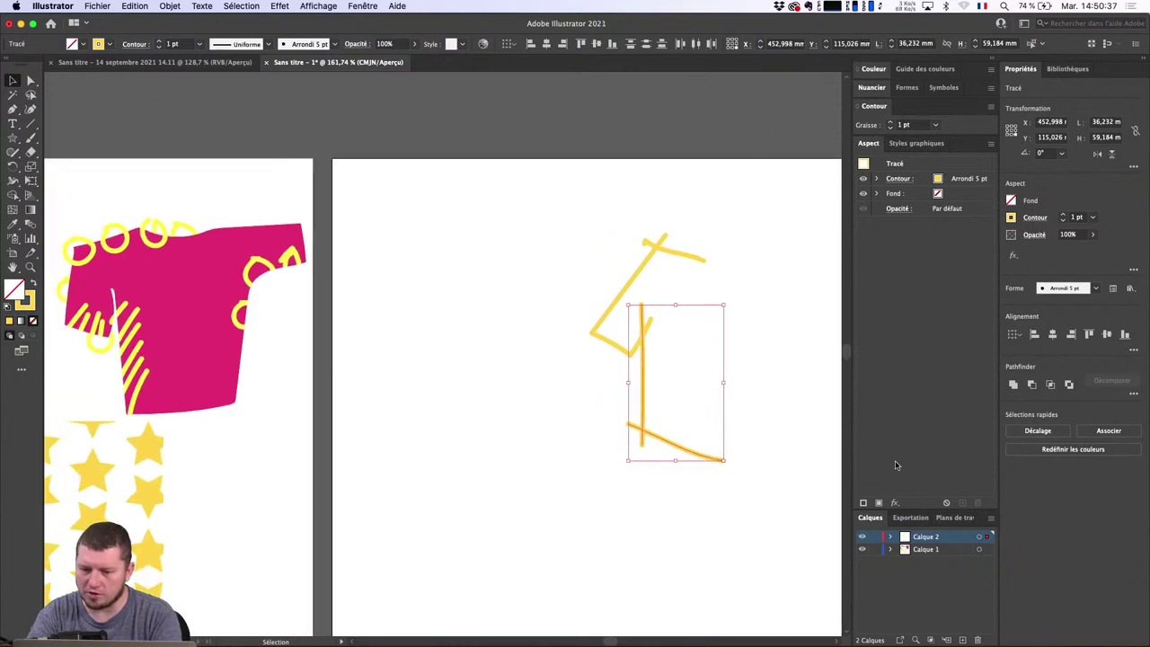
drag(894, 510, 894, 293)
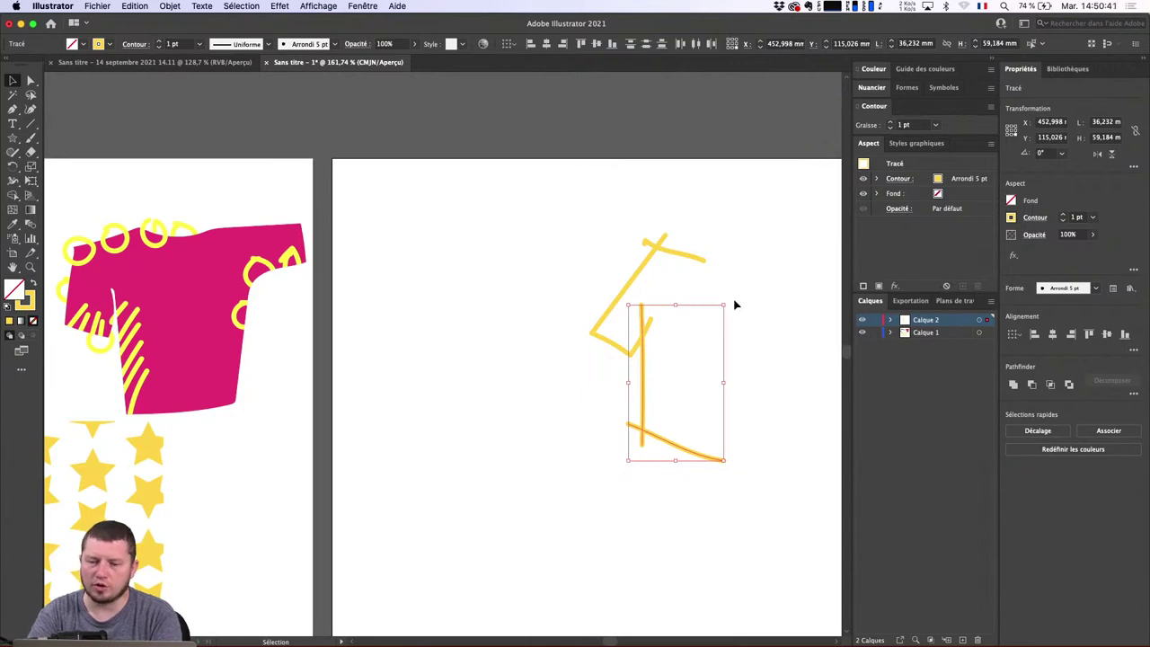
scroll(735, 303, down, 2)
scroll(734, 303, left, 2)
scroll(734, 305, down, 2)
scroll(734, 305, left, 2)
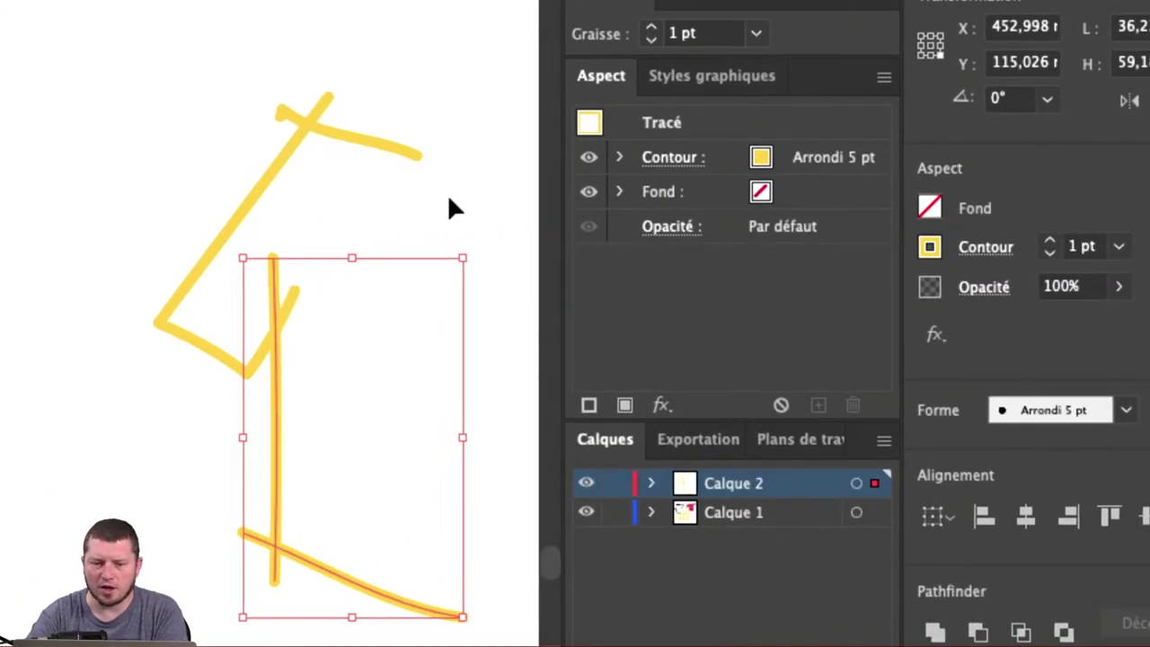
- Select only the left sleeve's zigzag stroke and open its effects list from the Appearance panel
drag(449, 99, 311, 172)
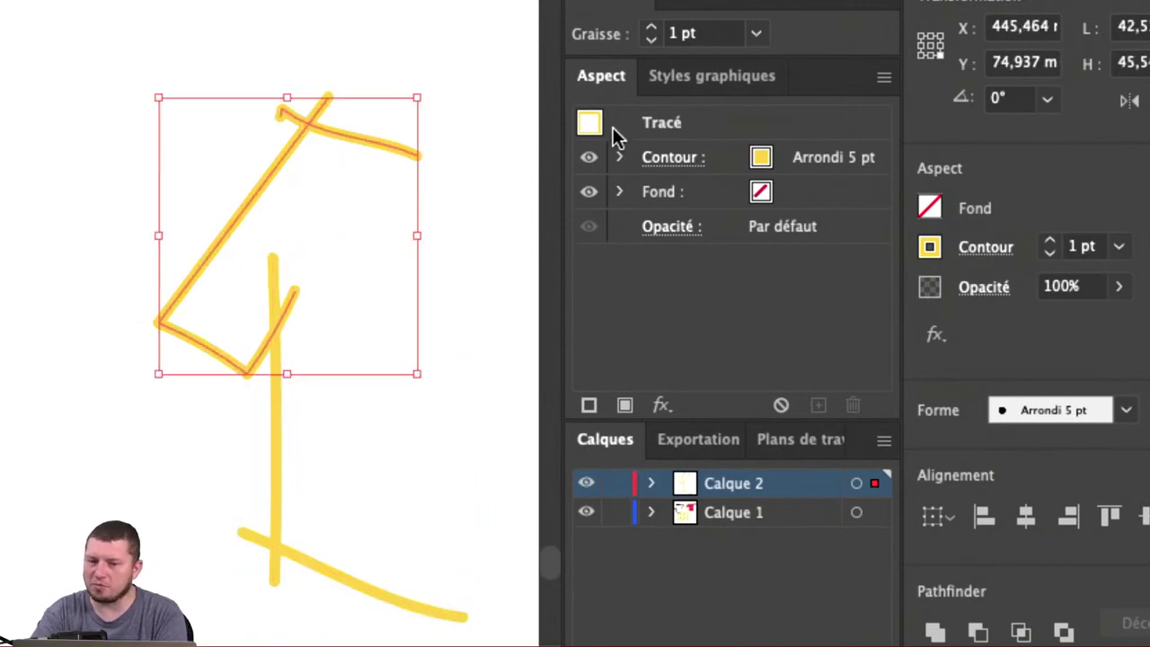
click(487, 157)
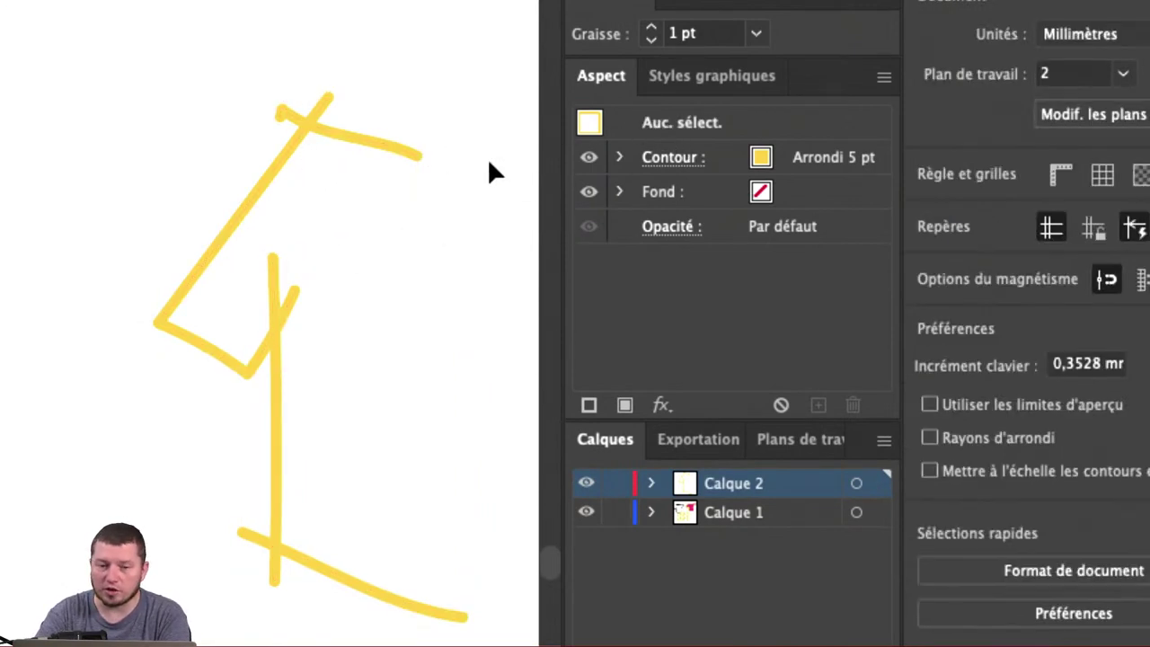
click(296, 141)
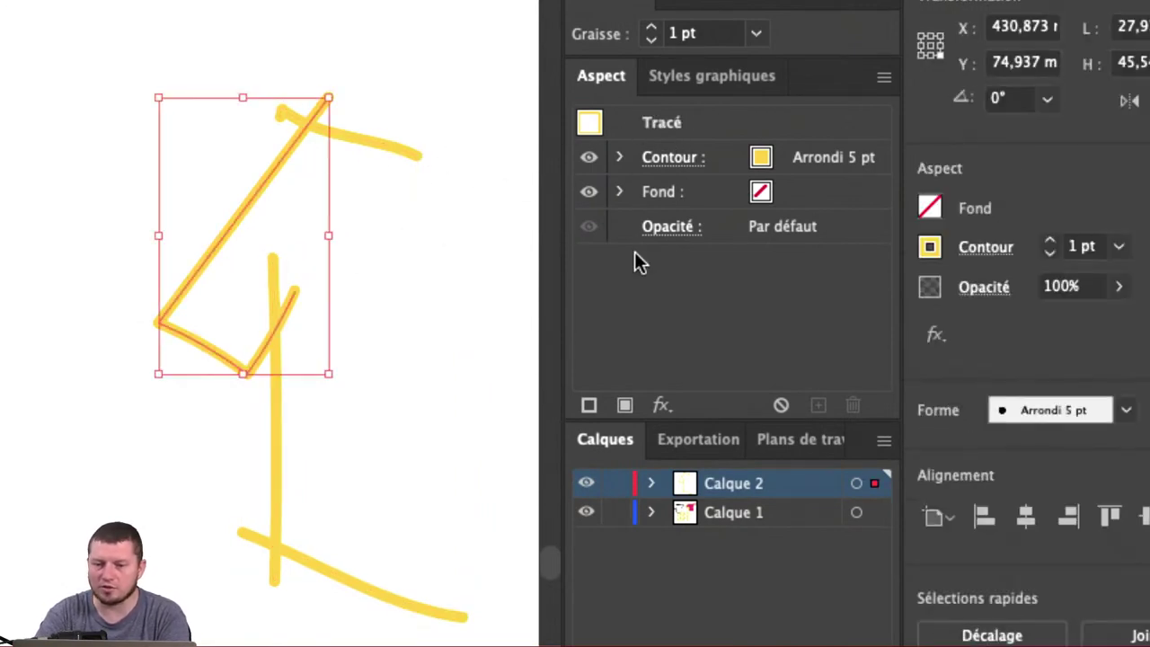
click(663, 404)
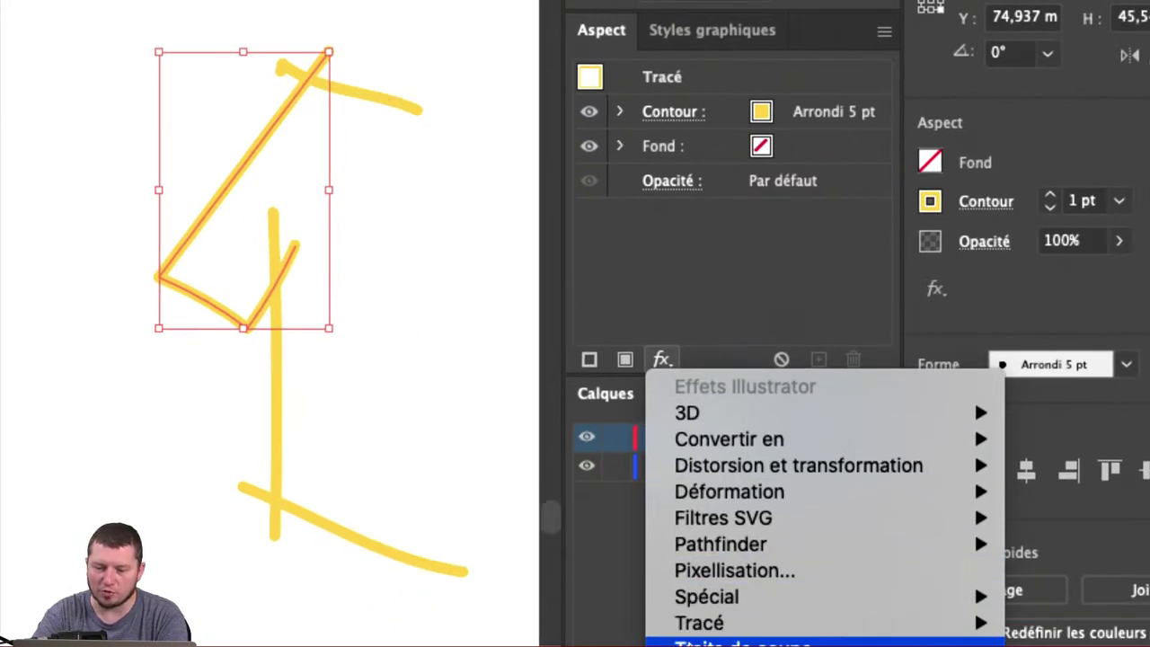
mouse_move(799, 466)
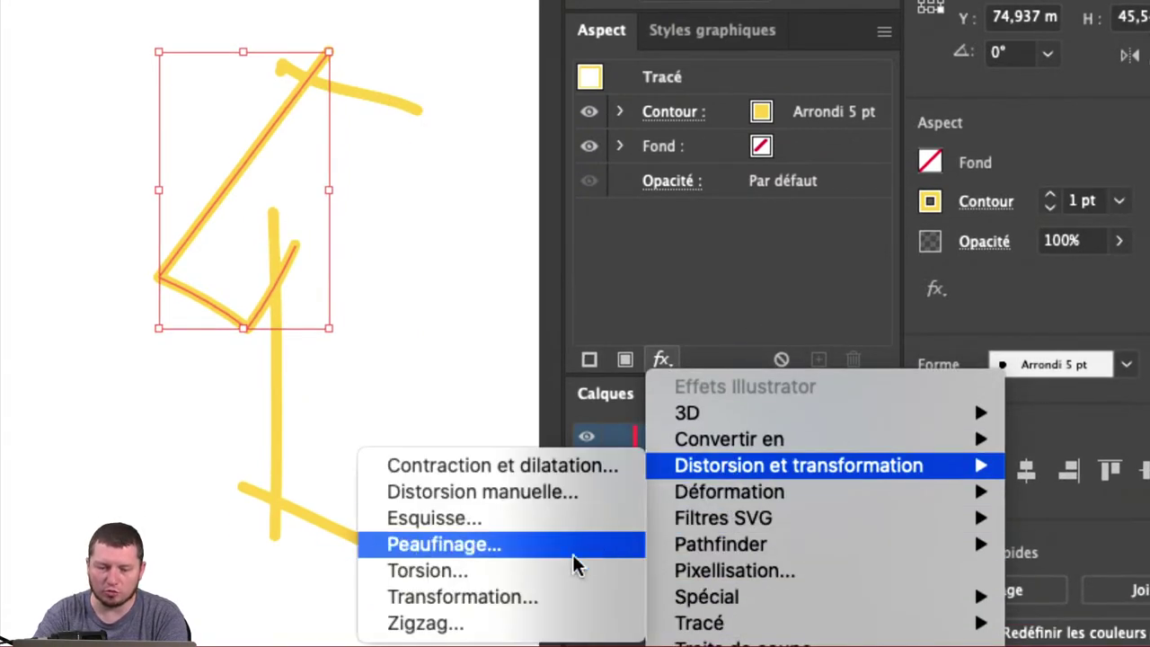
- Apply a Transformation effect with Miroir sur l'axe X, 1 copy and the right reference point
click(548, 595)
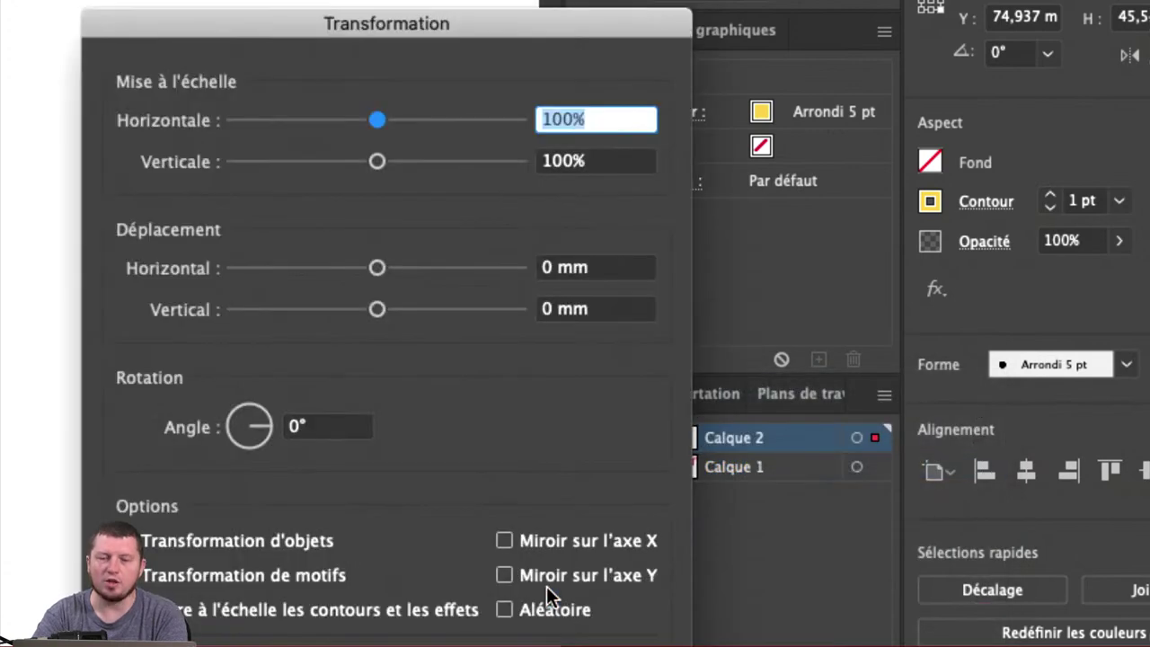
drag(496, 27, 504, 26)
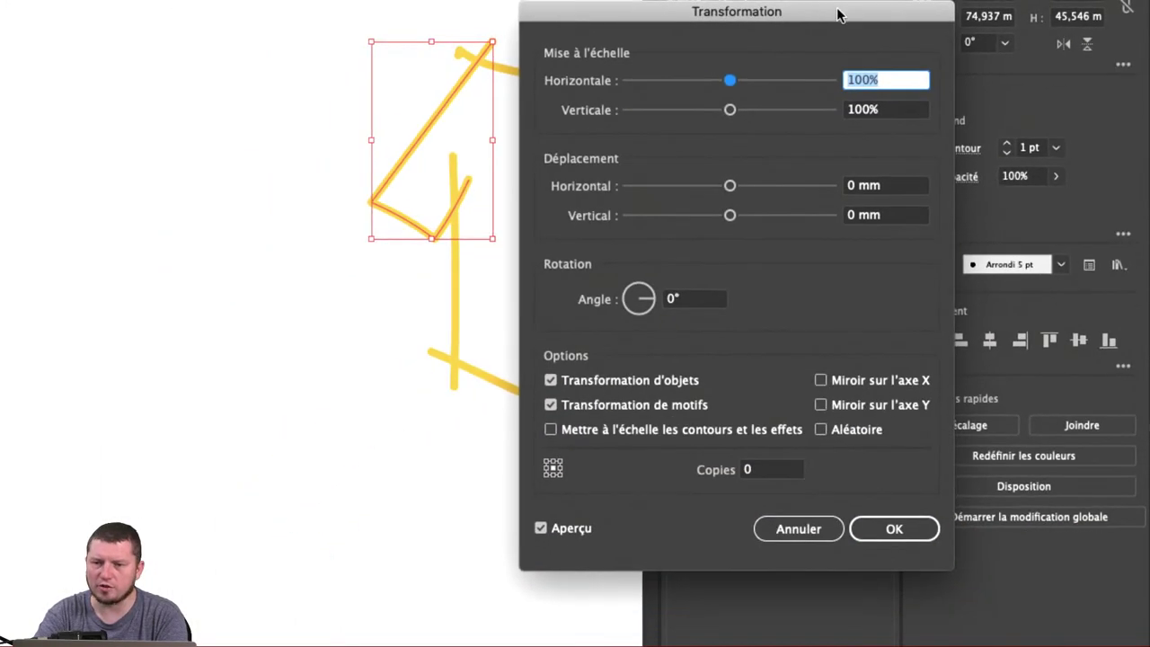
drag(837, 12, 314, 41)
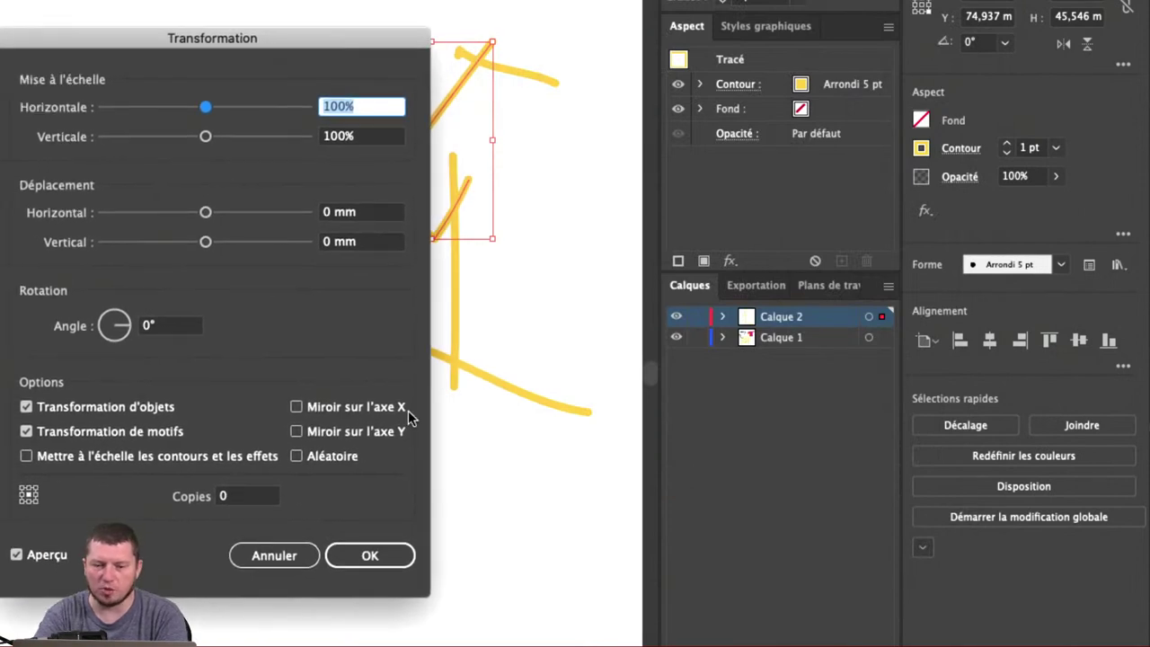
click(358, 407)
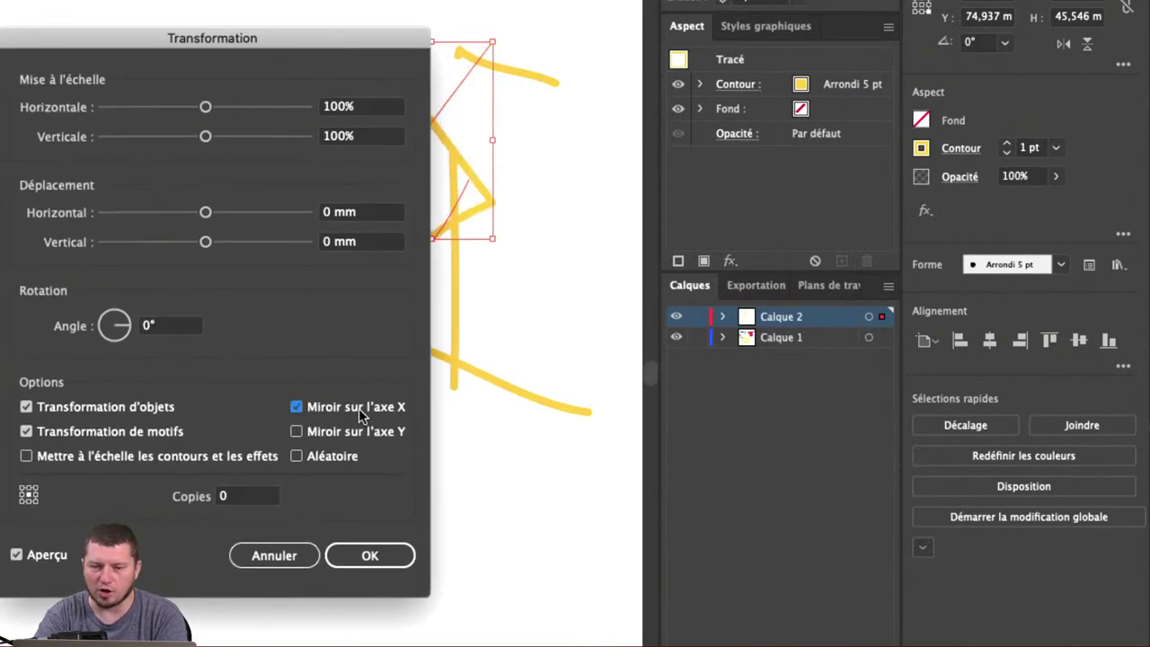
click(226, 496)
key(Up)
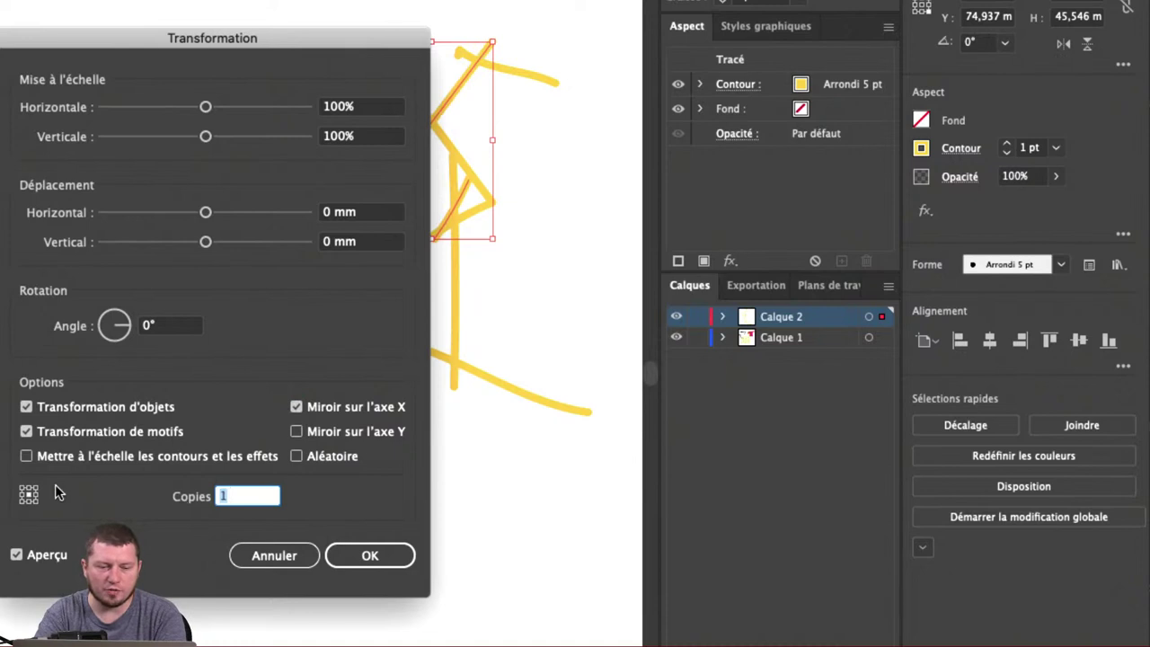
click(35, 493)
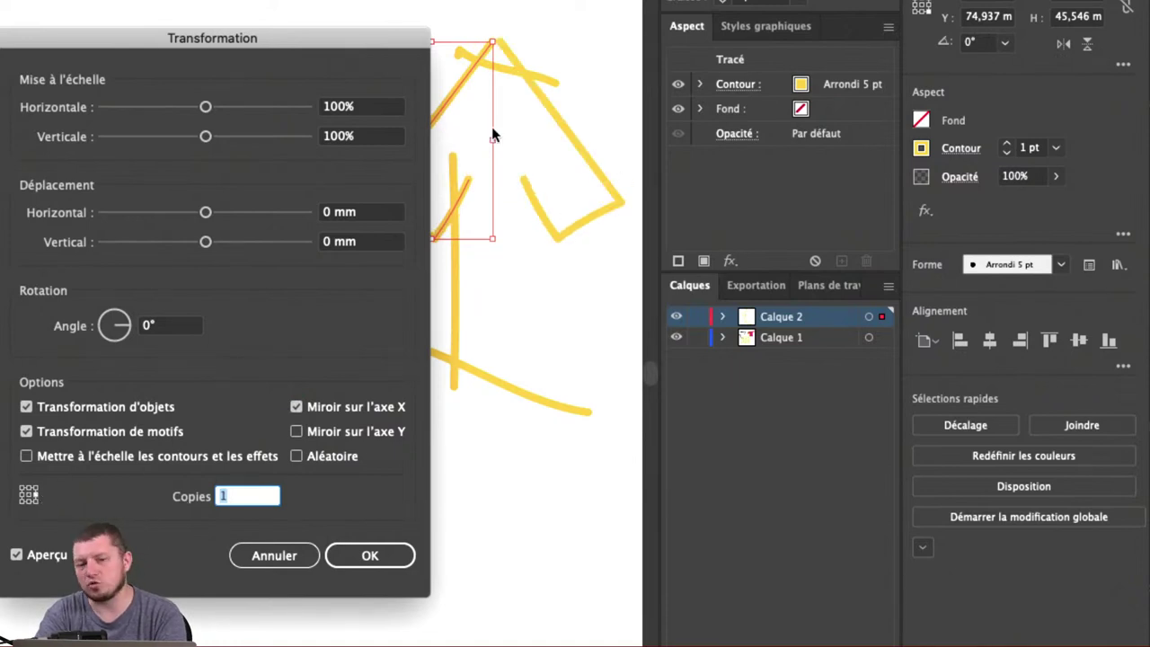
click(383, 555)
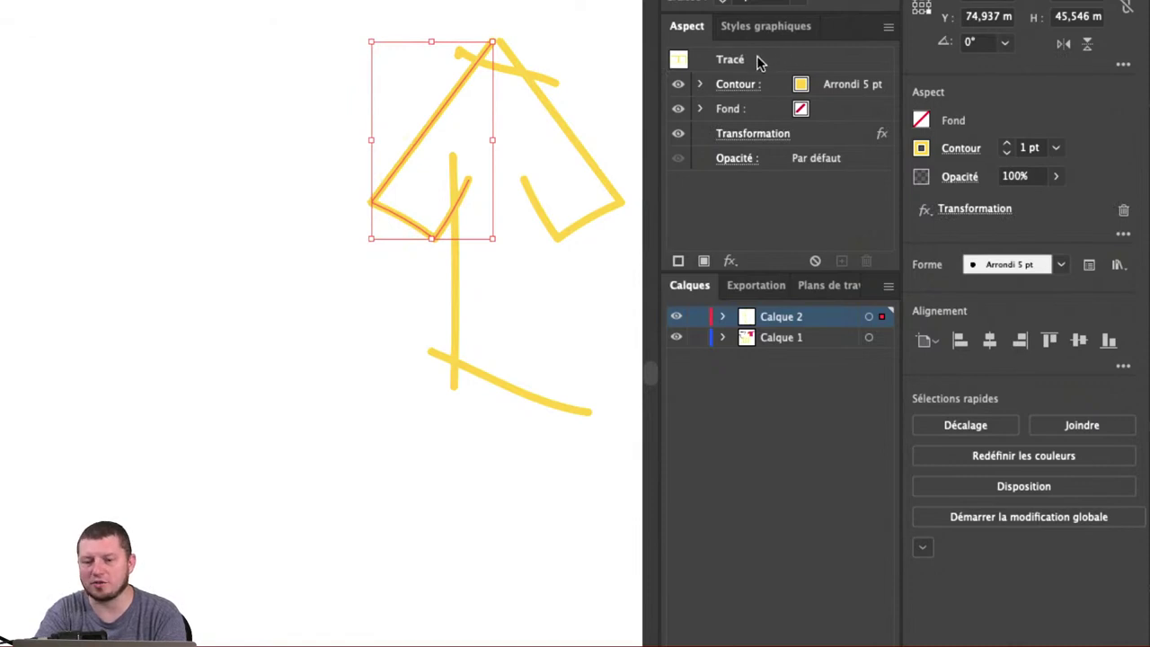
- Drag the zigzag path's Transformation appearance onto Calque 2 so the whole layer carries it
click(724, 319)
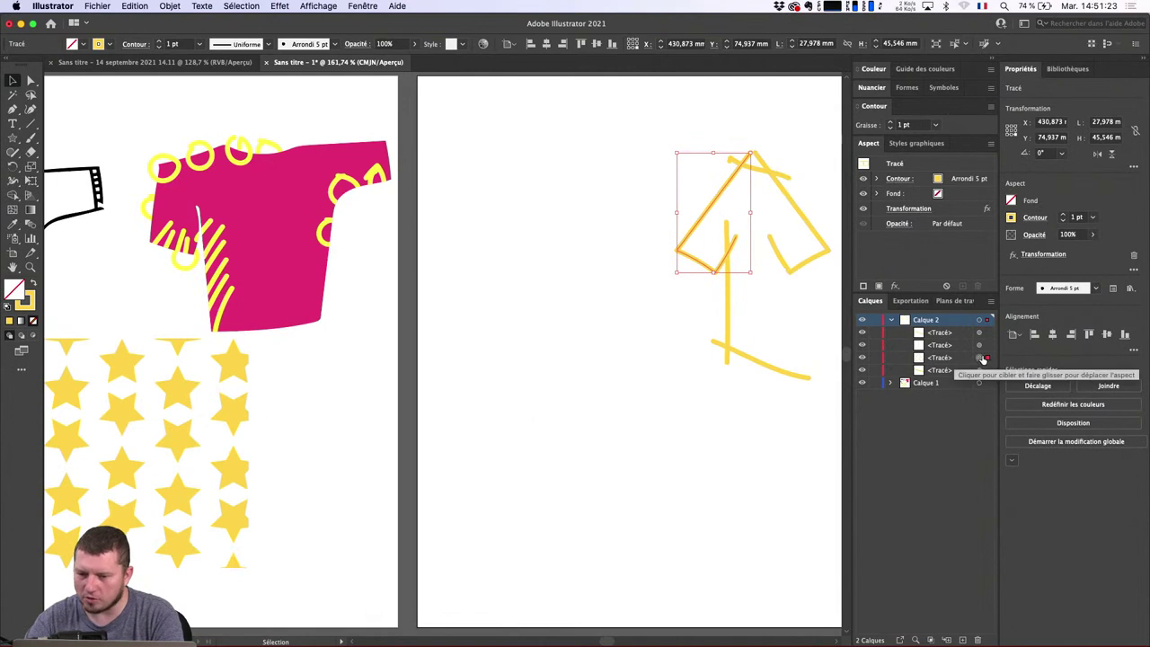
drag(981, 323, 979, 335)
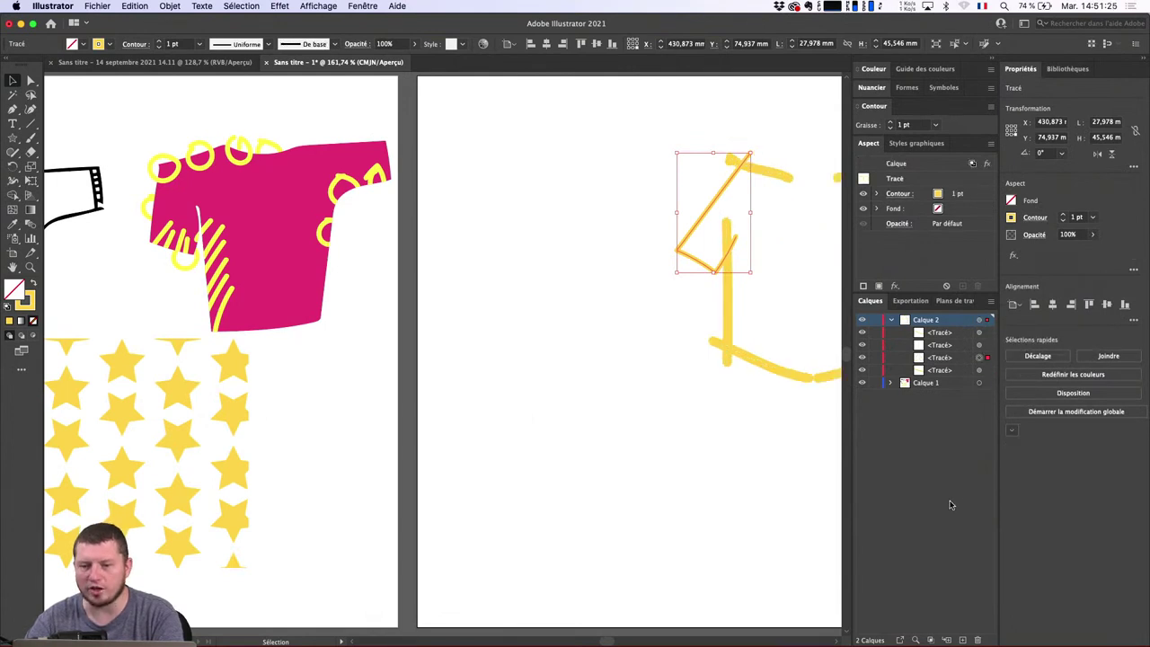
drag(775, 326, 544, 344)
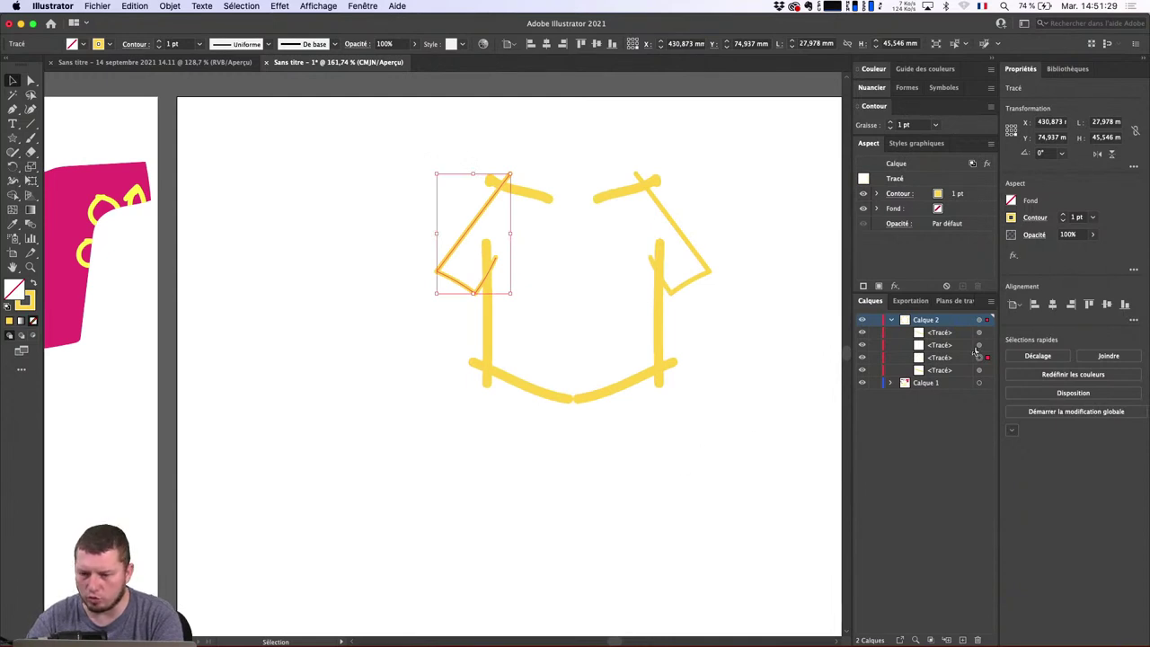
click(980, 322)
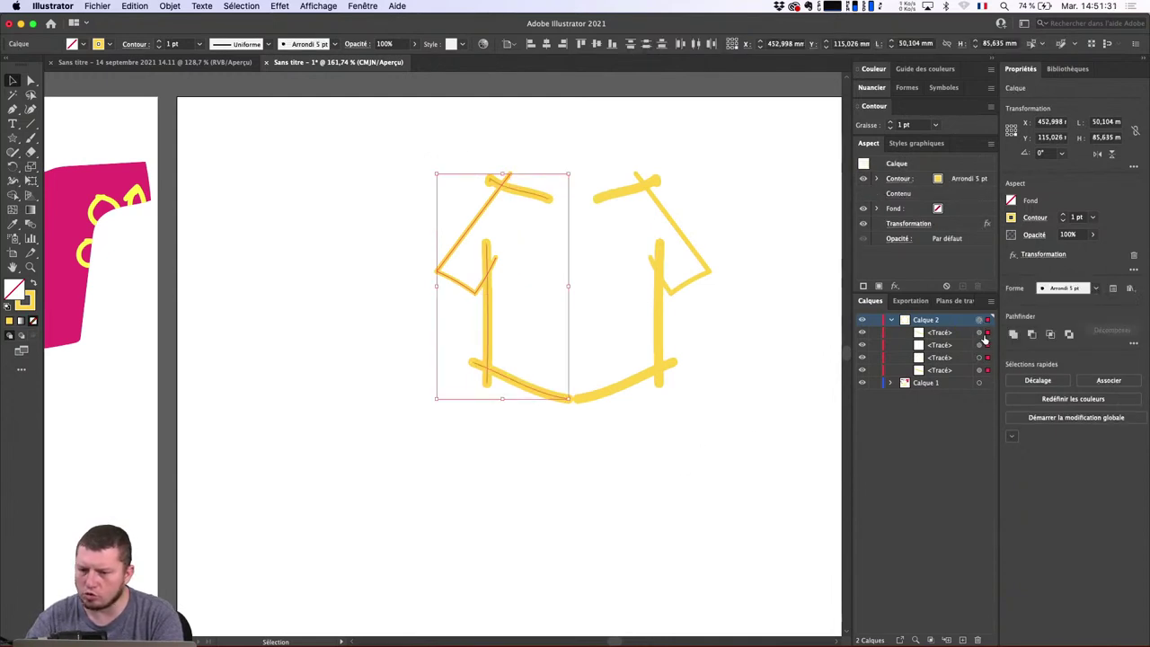
- Clear the individual paths' own appearance, check the layer's stroke, then deselect the artwork
click(981, 334)
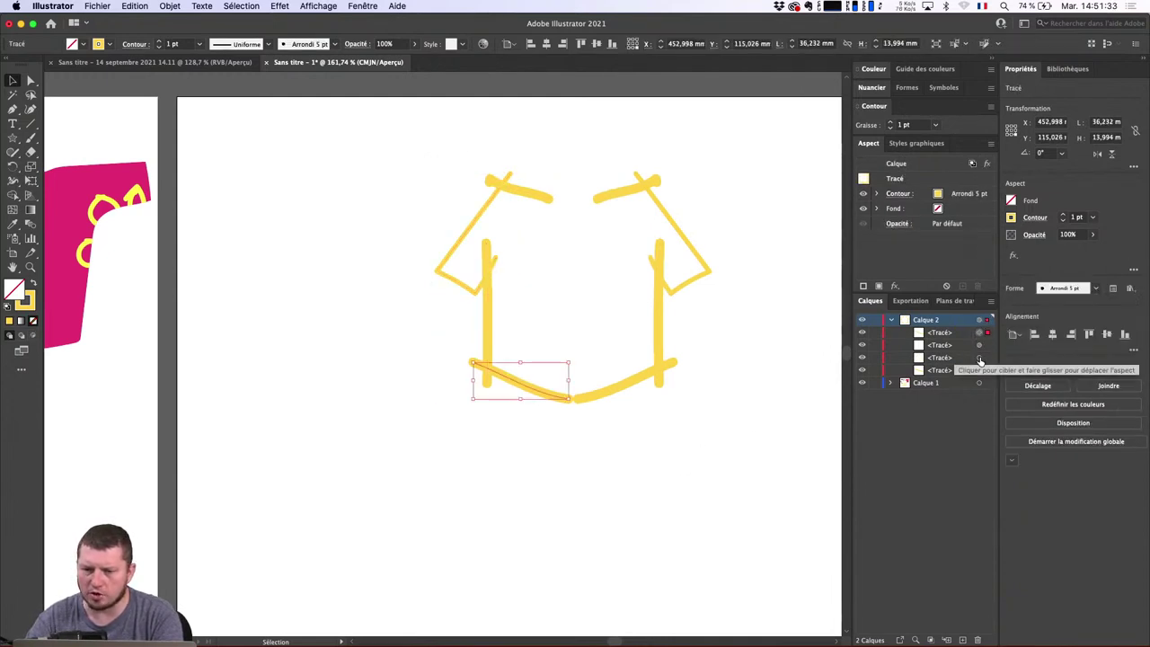
shift+click(980, 345)
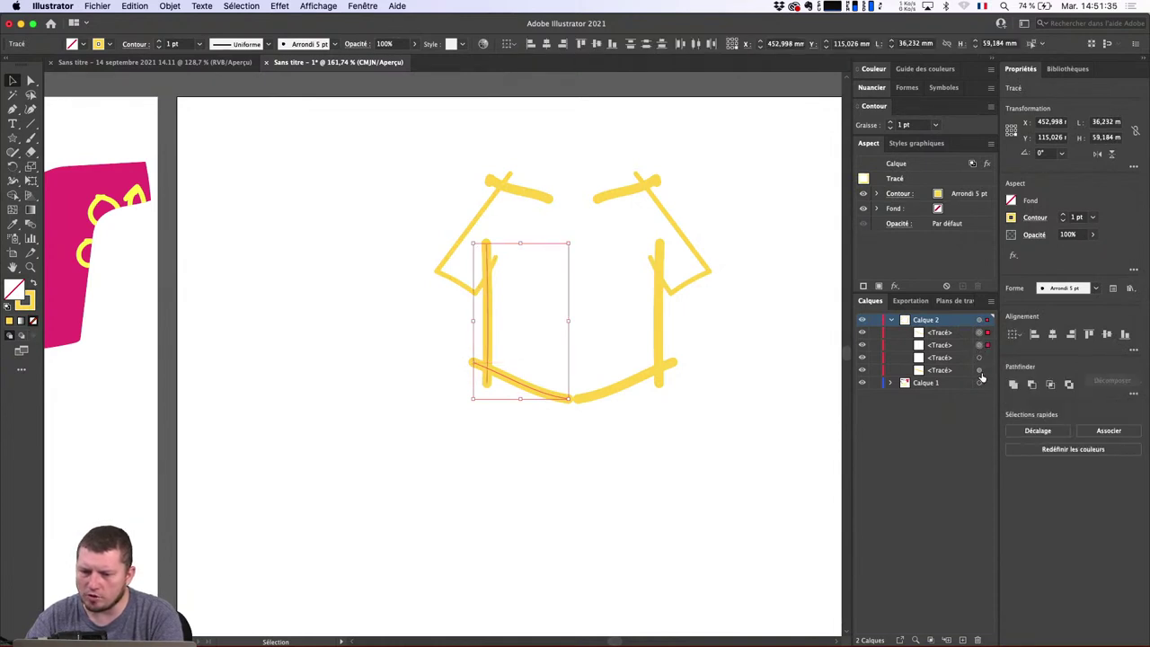
shift+click(980, 371)
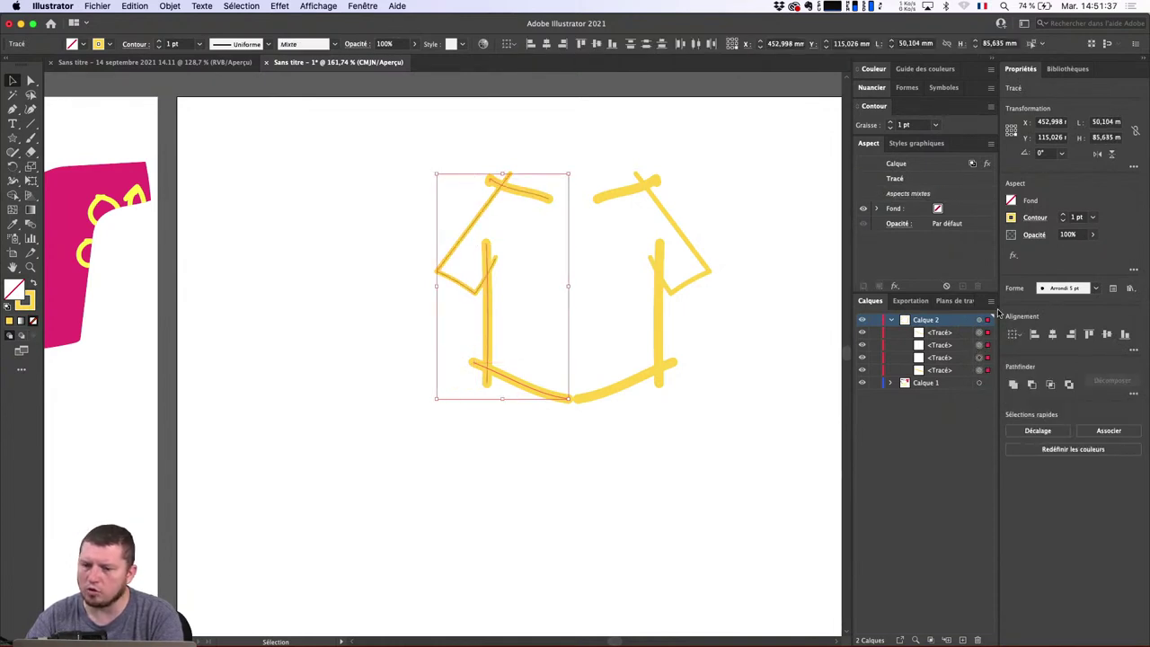
click(946, 285)
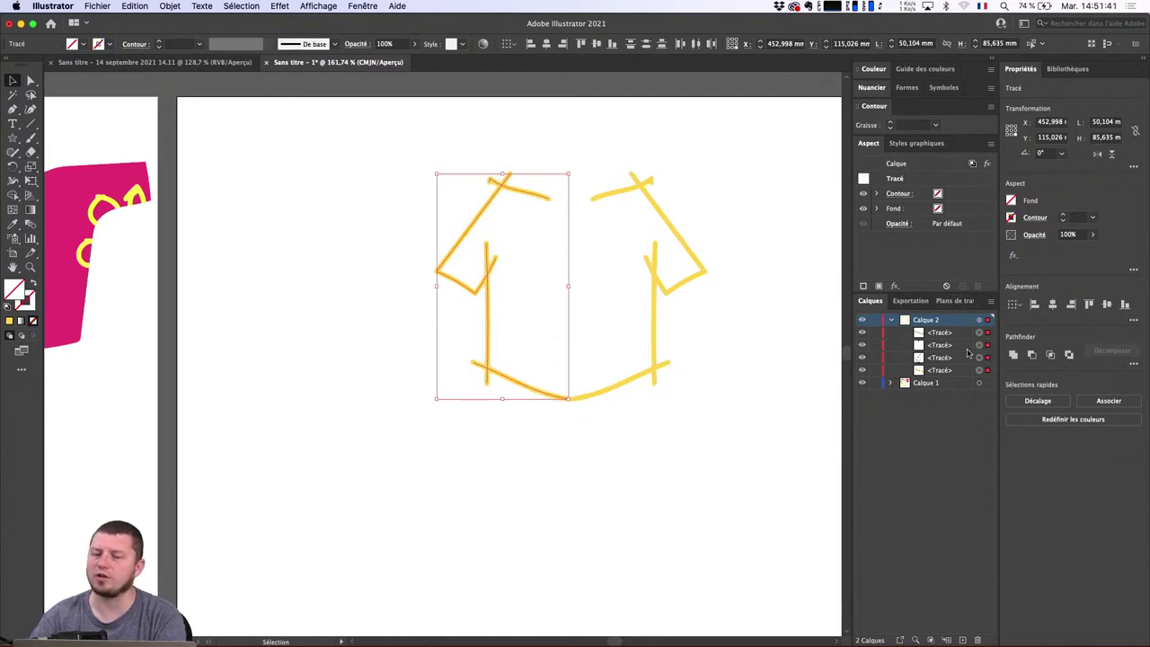
click(980, 320)
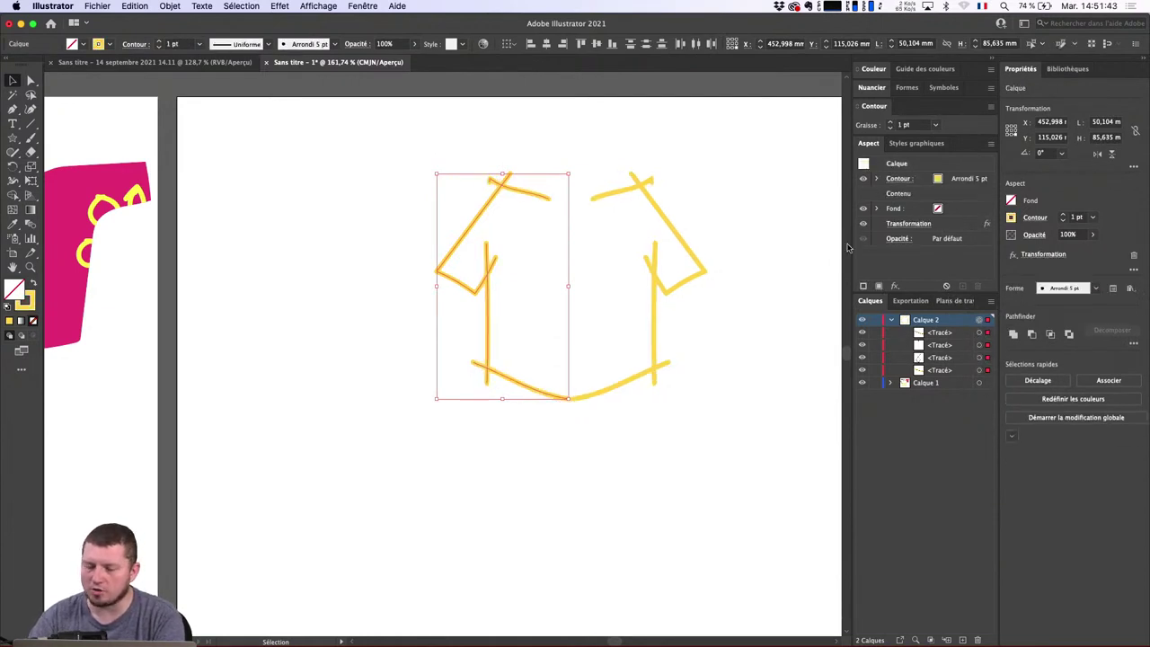
scroll(639, 258, left, 5)
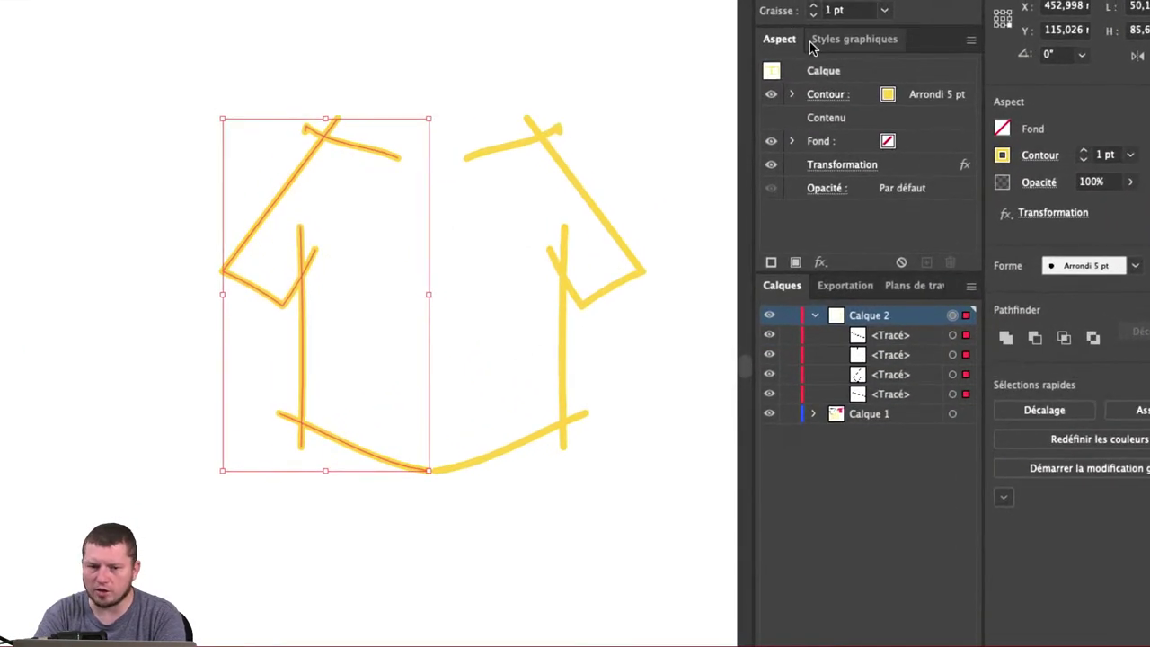
click(771, 95)
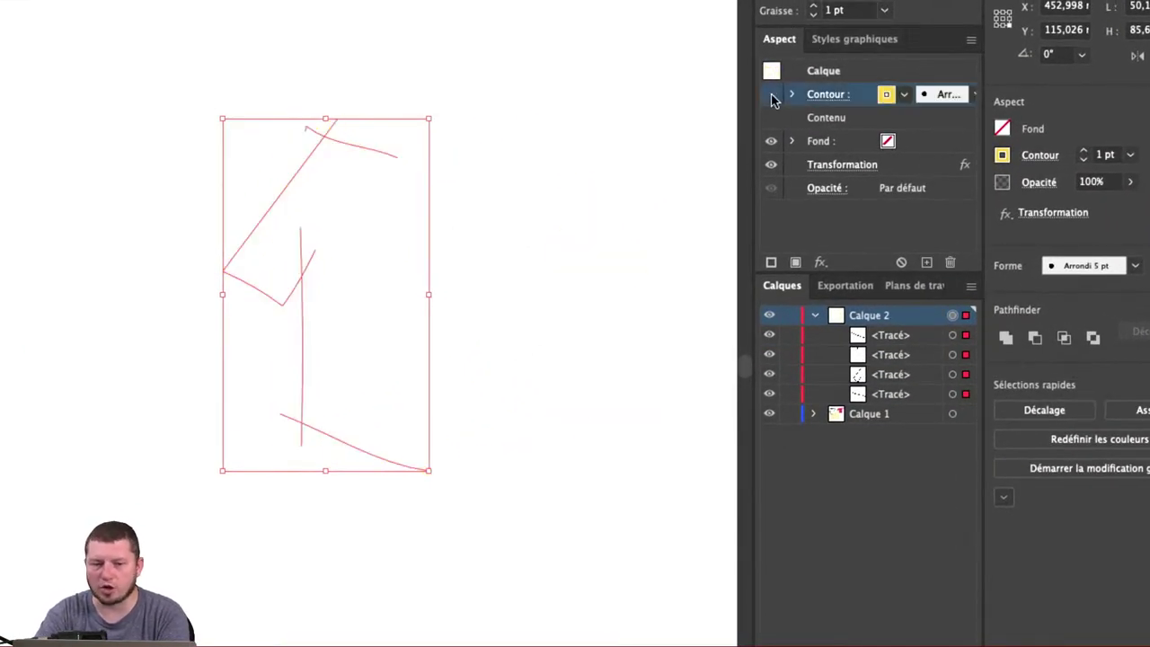
click(771, 95)
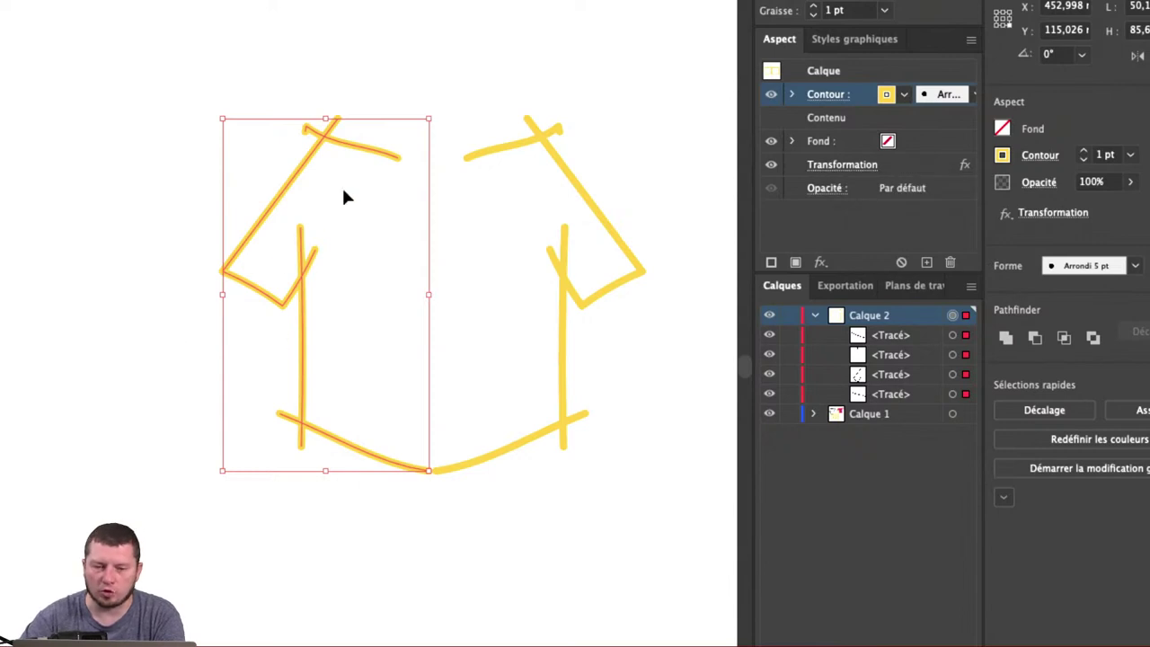
click(407, 168)
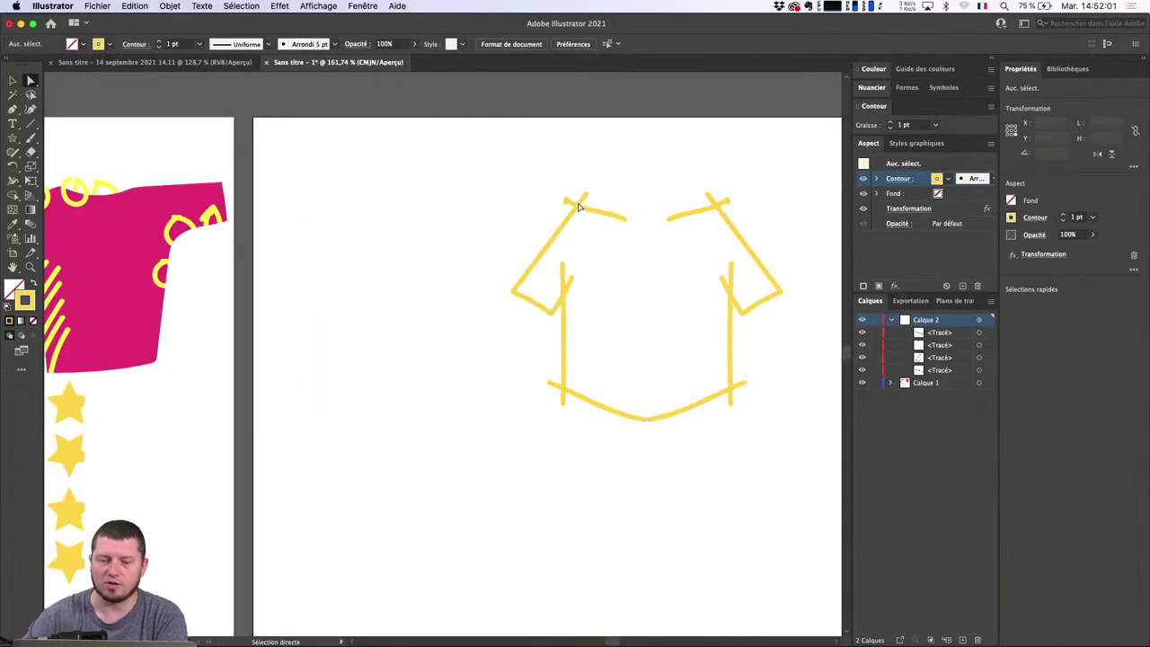
- Pencil-draw auto-mirrored strokes on the left cuff, the hem and down the centre, then target Calque 2
key(n)
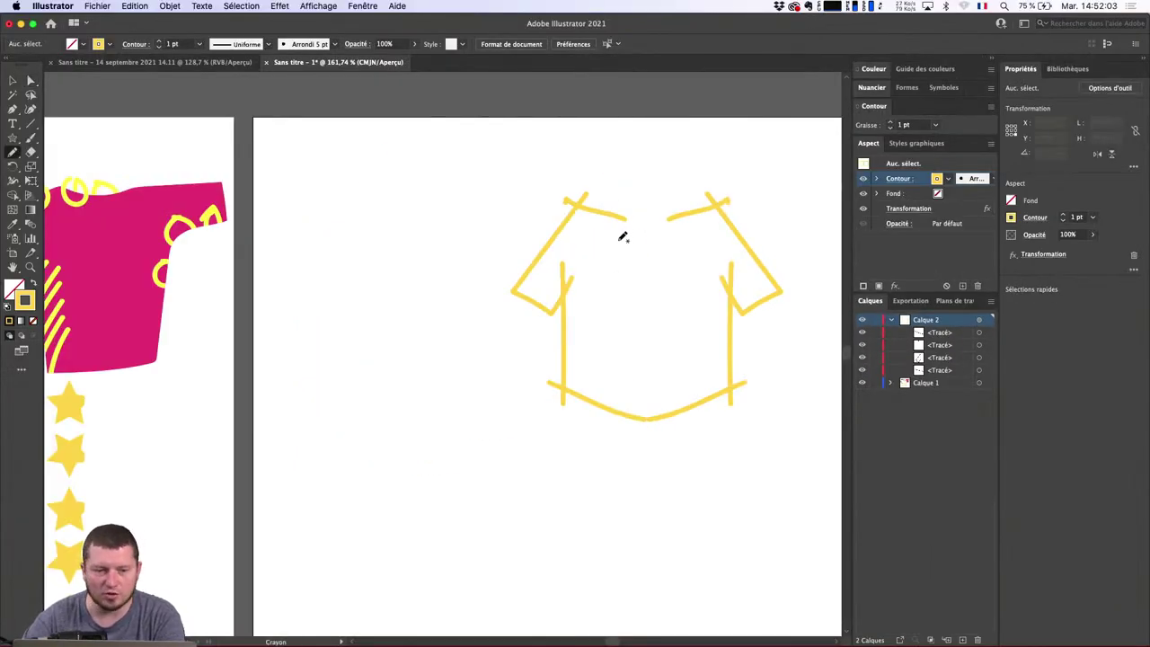
mouse_move(512, 274)
mouse_down()
mouse_move(576, 301)
mouse_move(564, 304)
mouse_up()
drag(560, 366, 647, 390)
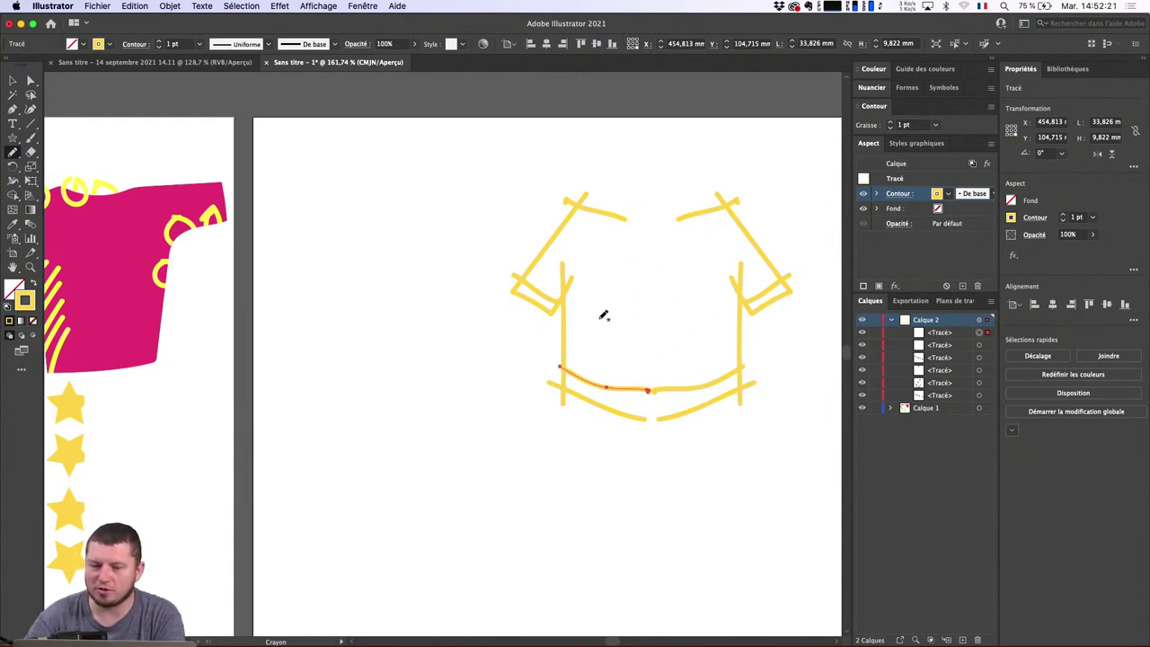
drag(630, 438, 628, 470)
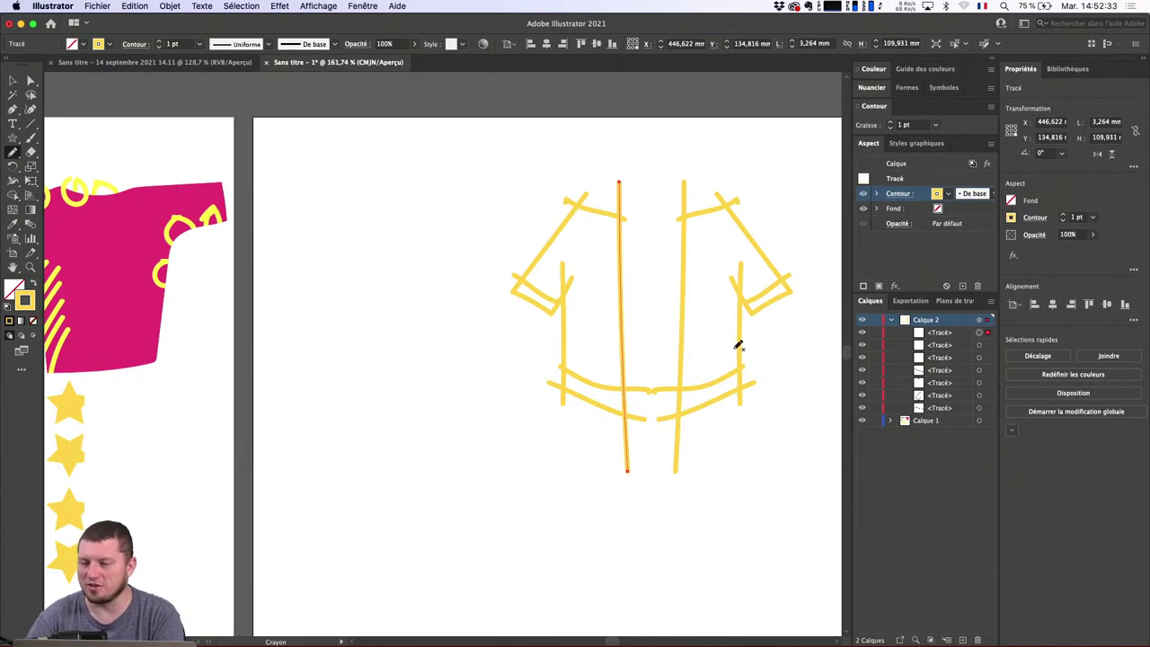
click(978, 320)
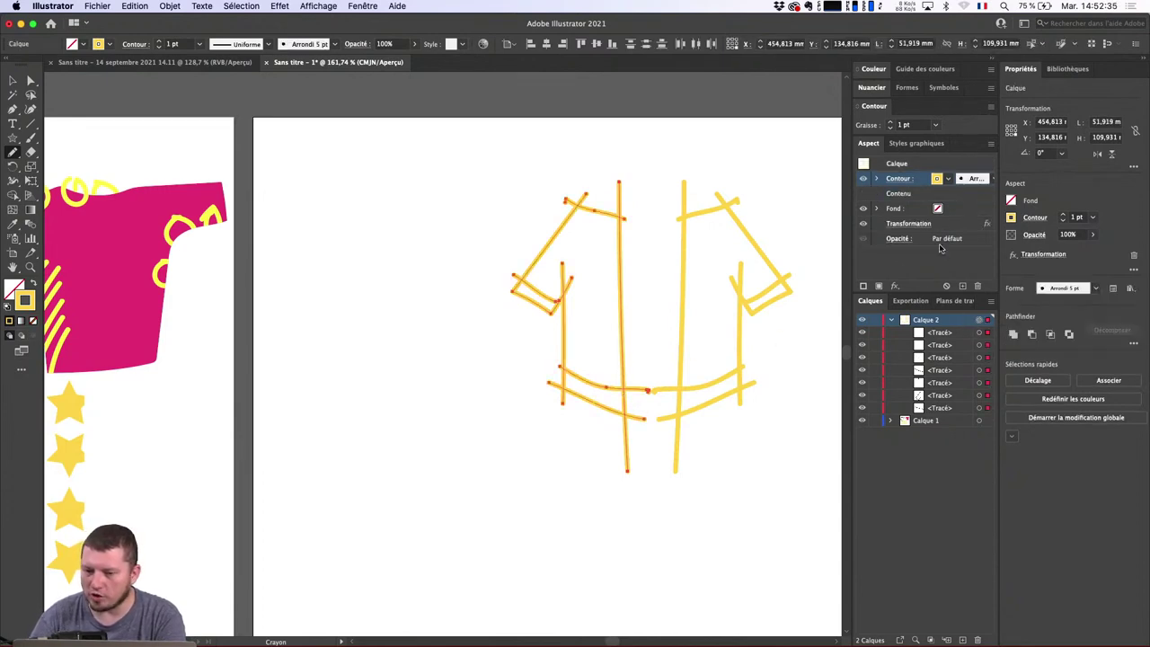
- Set the mirror Transformation effect's horizontal offset to about -21.5 mm so both halves overlap
click(919, 224)
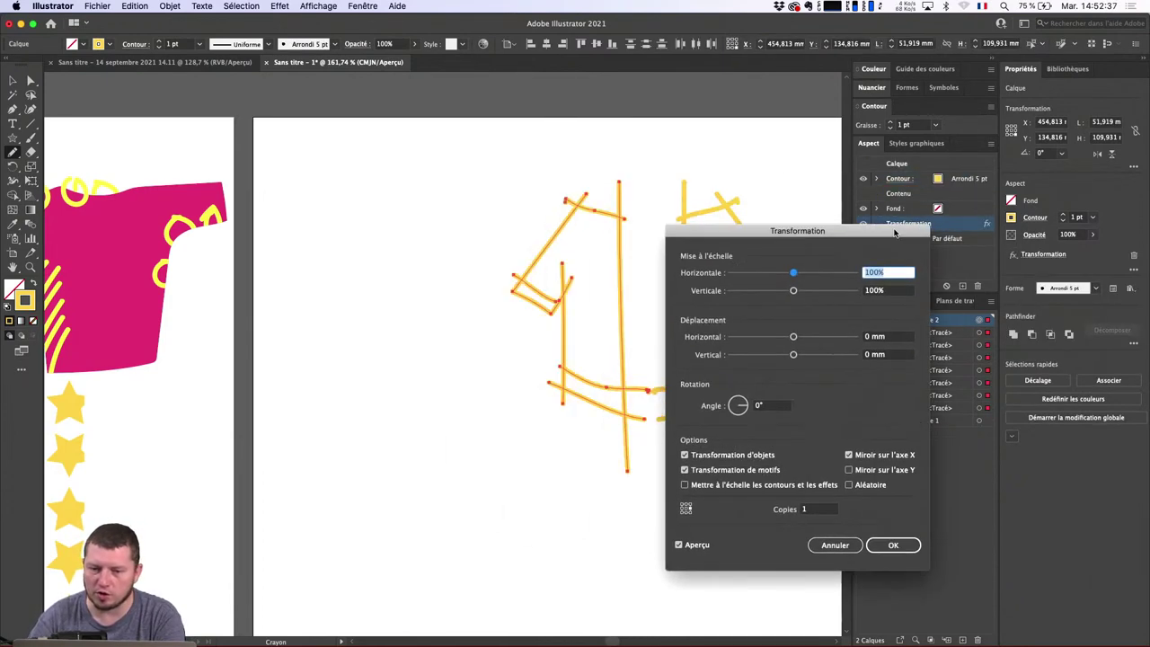
drag(651, 151, 991, 253)
mouse_move(918, 359)
mouse_down()
mouse_move(859, 362)
mouse_move(880, 363)
mouse_up()
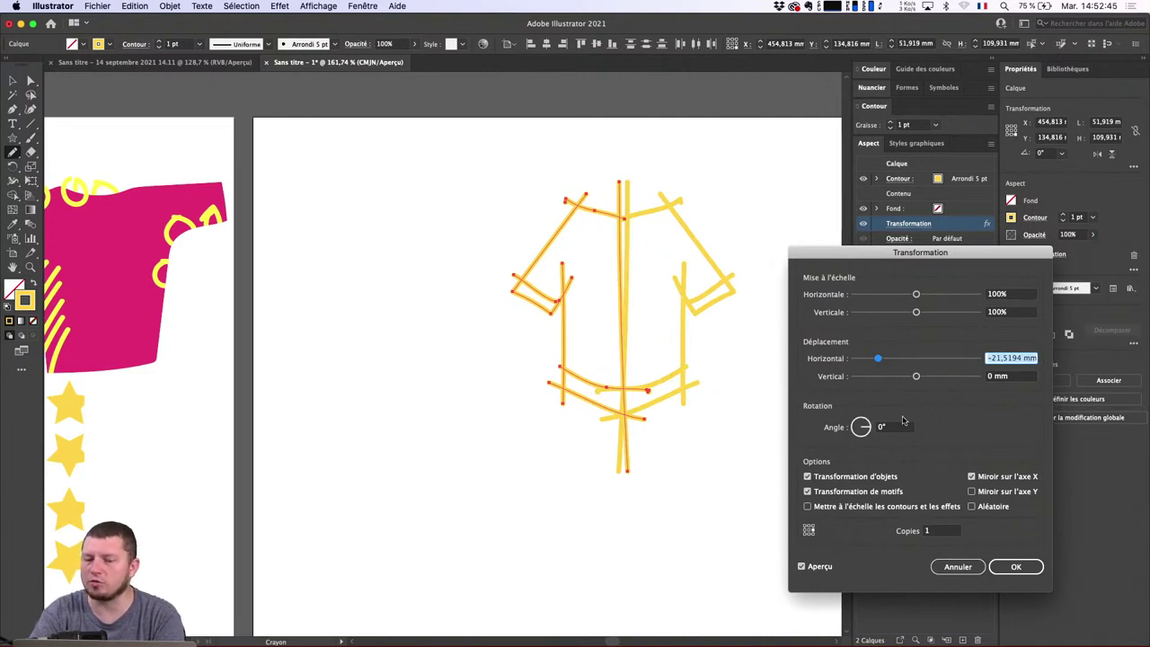
click(1016, 567)
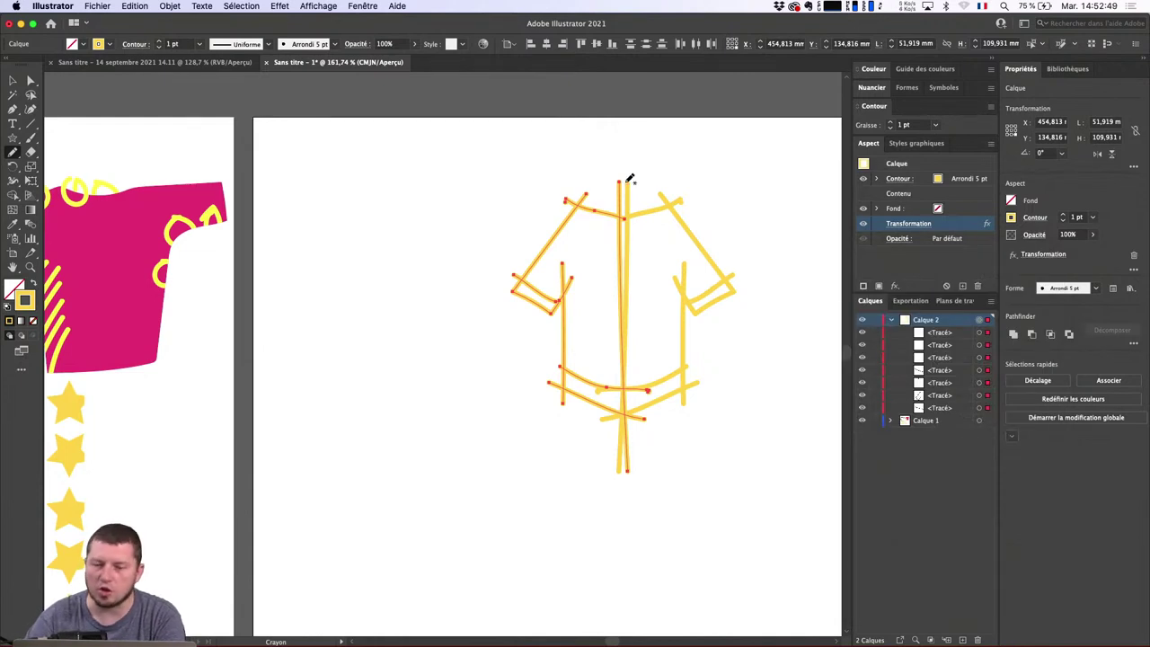
- Select the central vertical line with Direct Selection and delete it
key(a)
drag(609, 151, 640, 184)
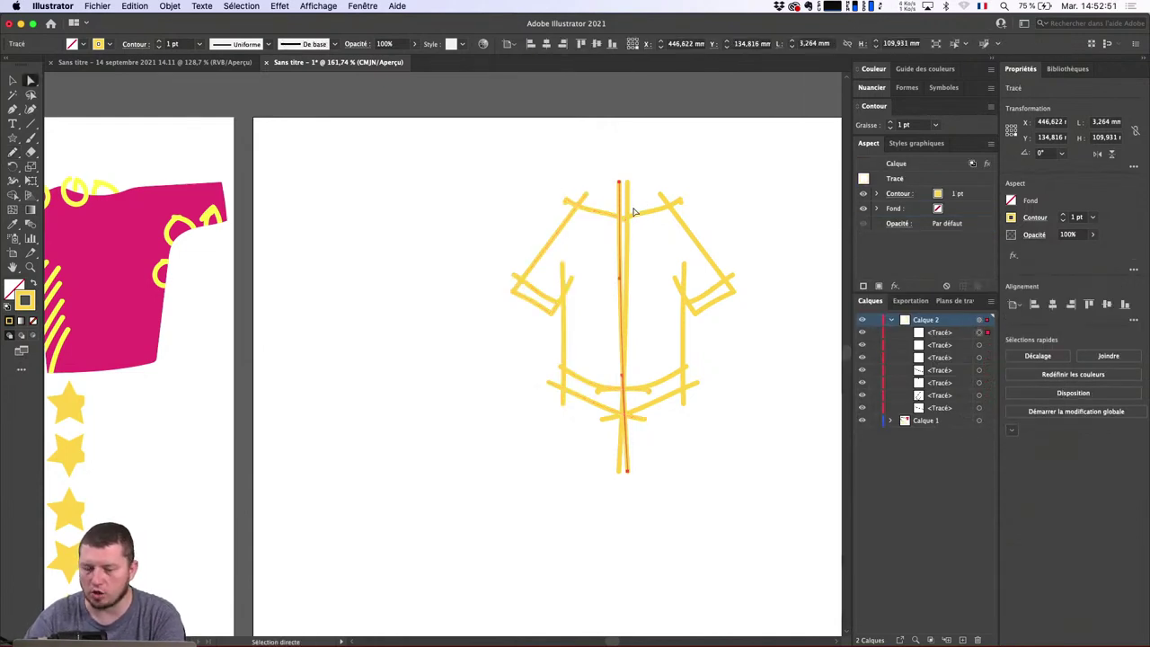
key(Delete)
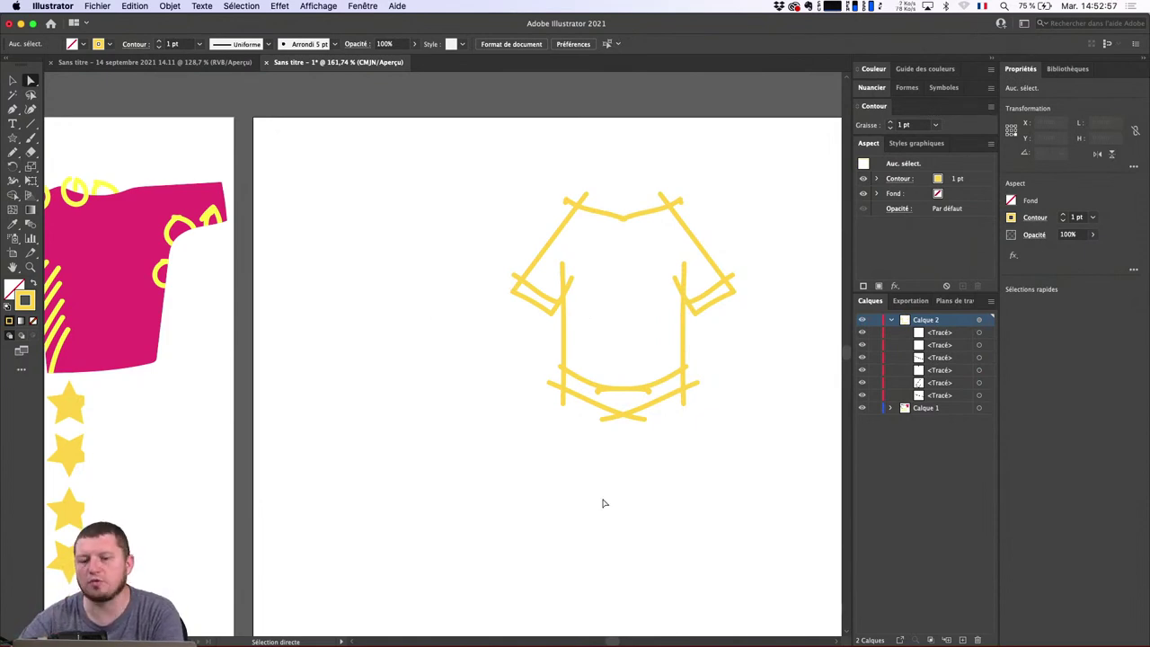
- Pencil-draw a zigzag collar placket and short chest dashes, then marquee-select the whole drawing
scroll(604, 504, down, 2)
scroll(530, 341, right, 3)
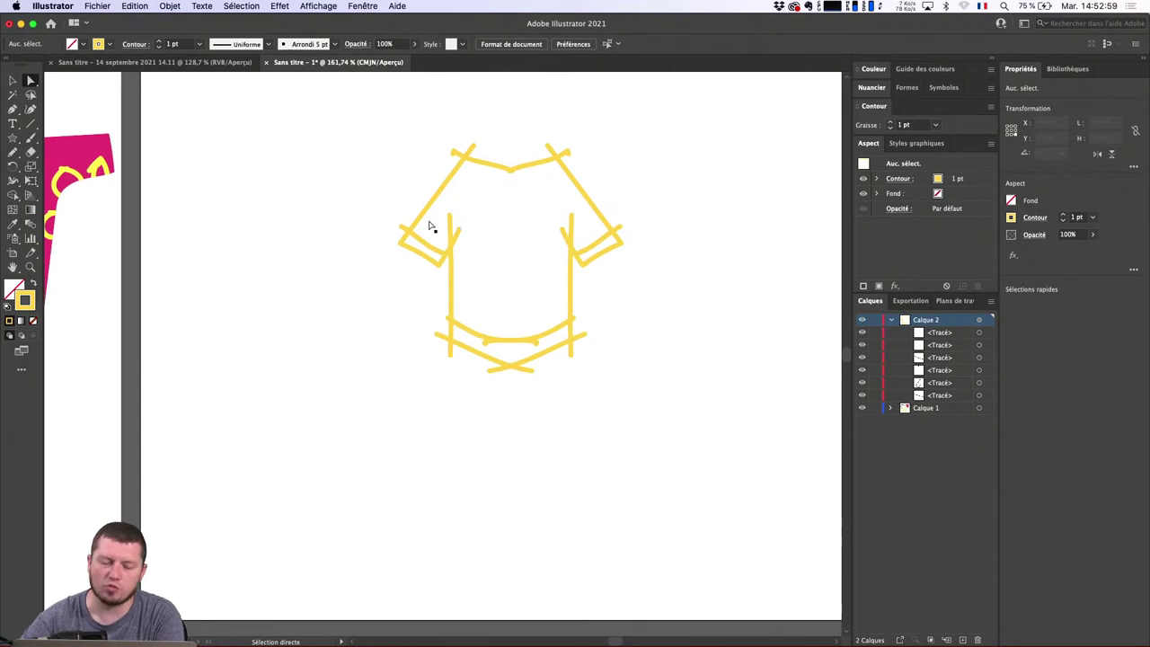
key(n)
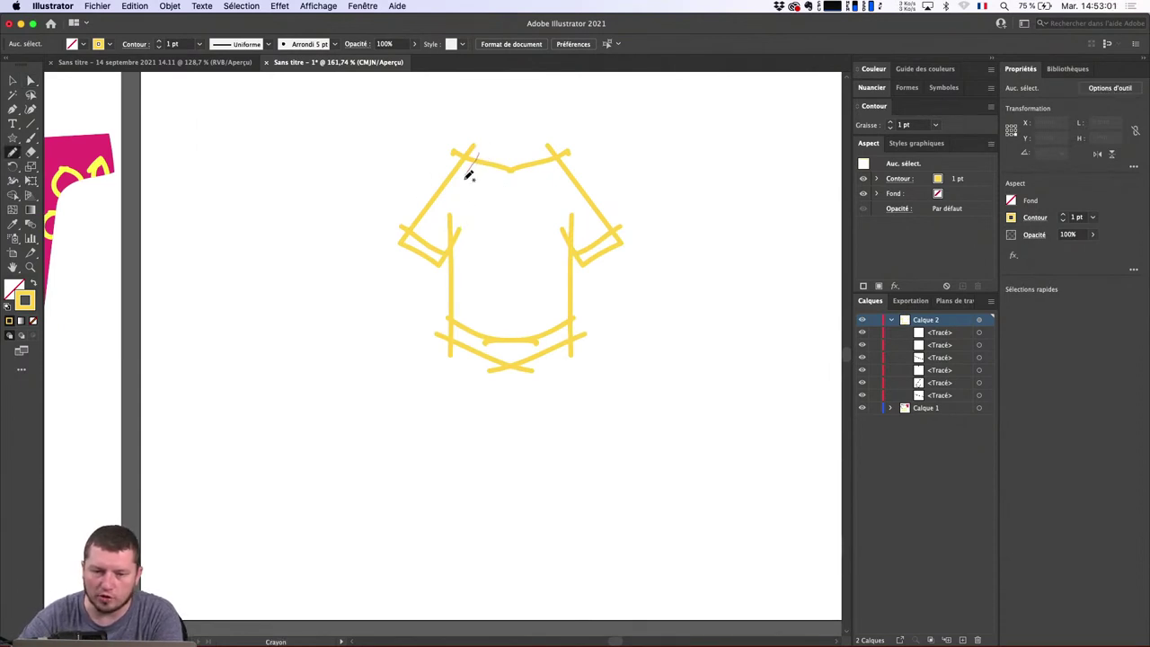
drag(492, 202, 500, 279)
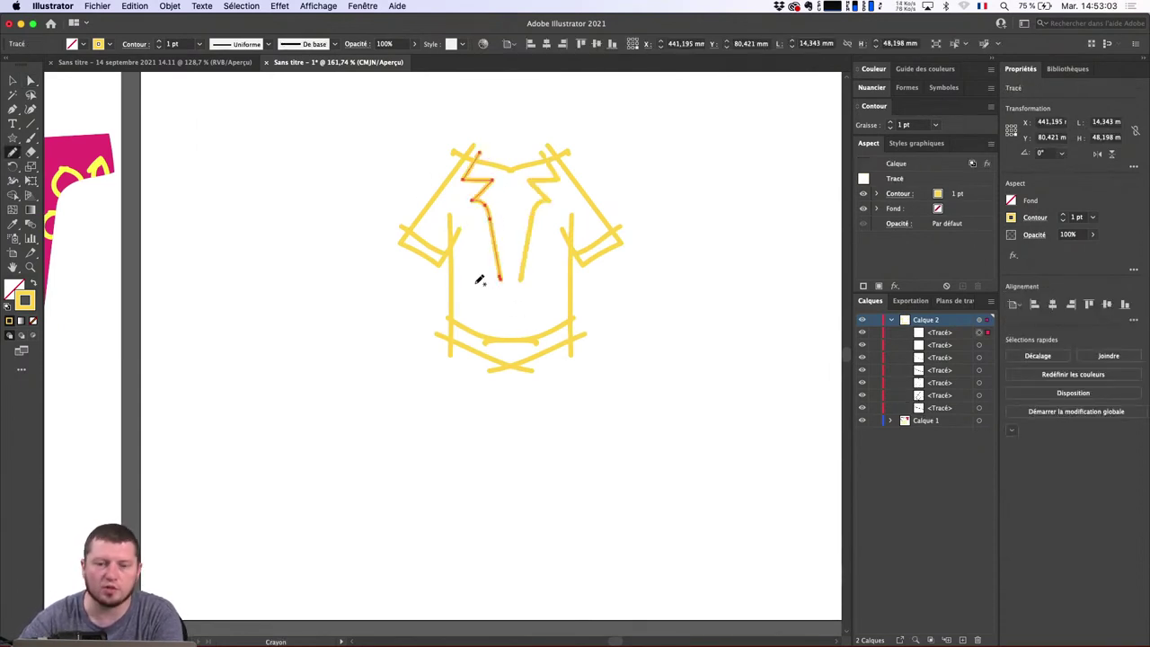
mouse_move(504, 208)
mouse_down()
mouse_move(518, 207)
mouse_move(518, 239)
mouse_up()
drag(506, 310, 514, 310)
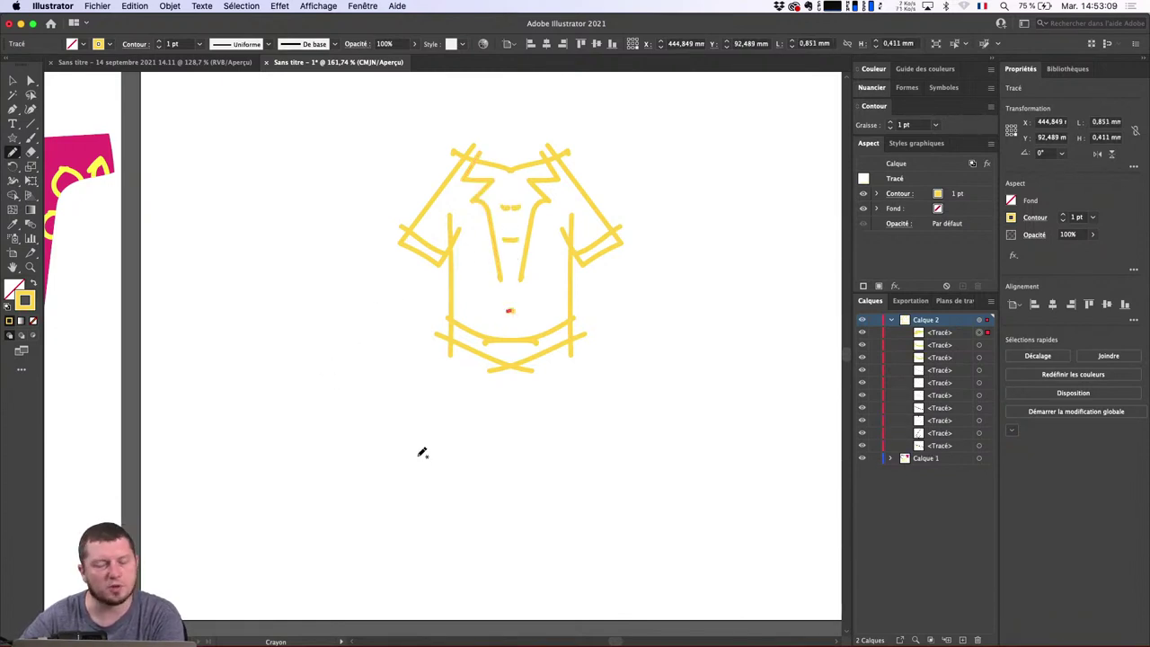
scroll(486, 409, left, 3)
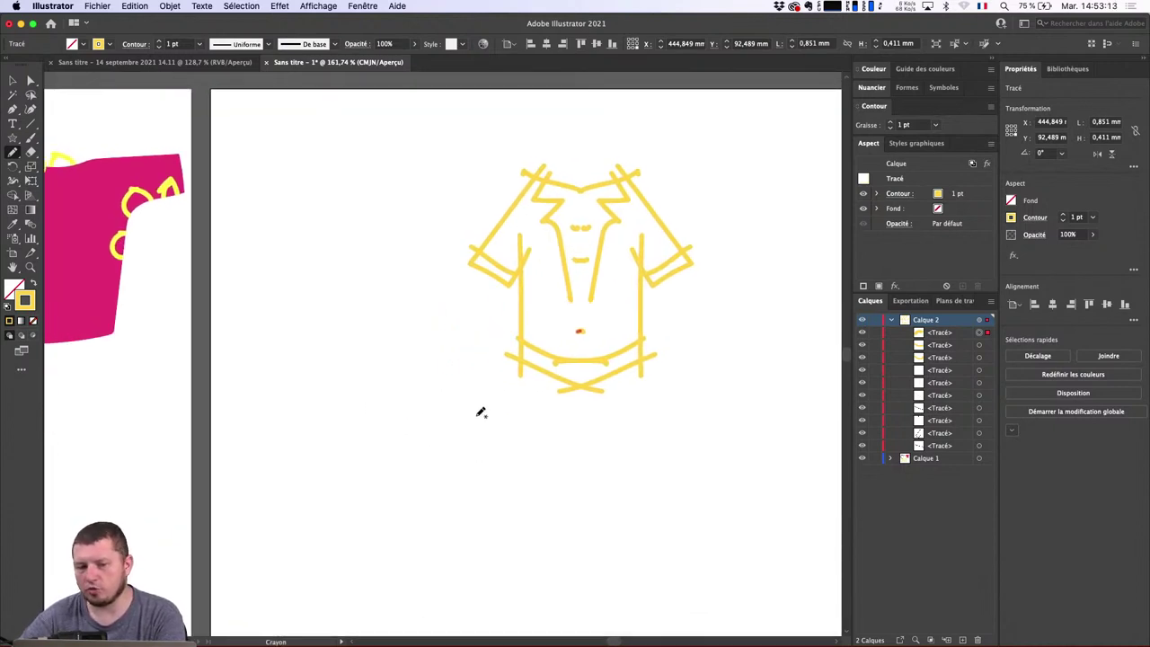
drag(424, 142, 735, 452)
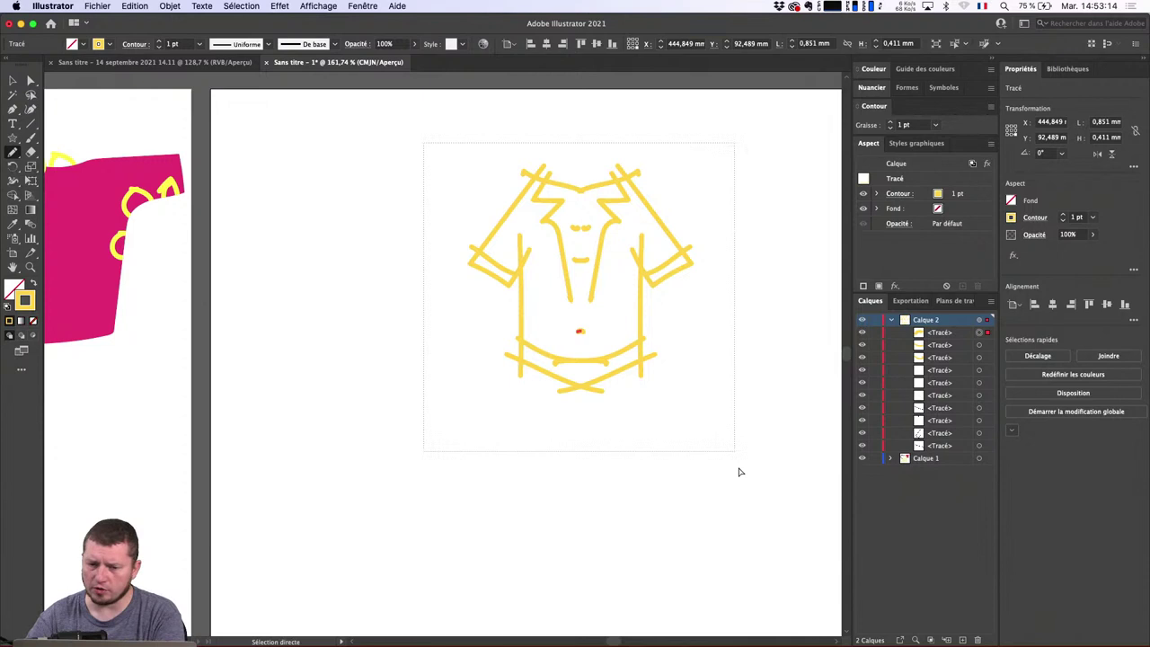
- Expand Calque 2's appearance so the mirrored strokes become outlined shapes
click(980, 321)
click(170, 5)
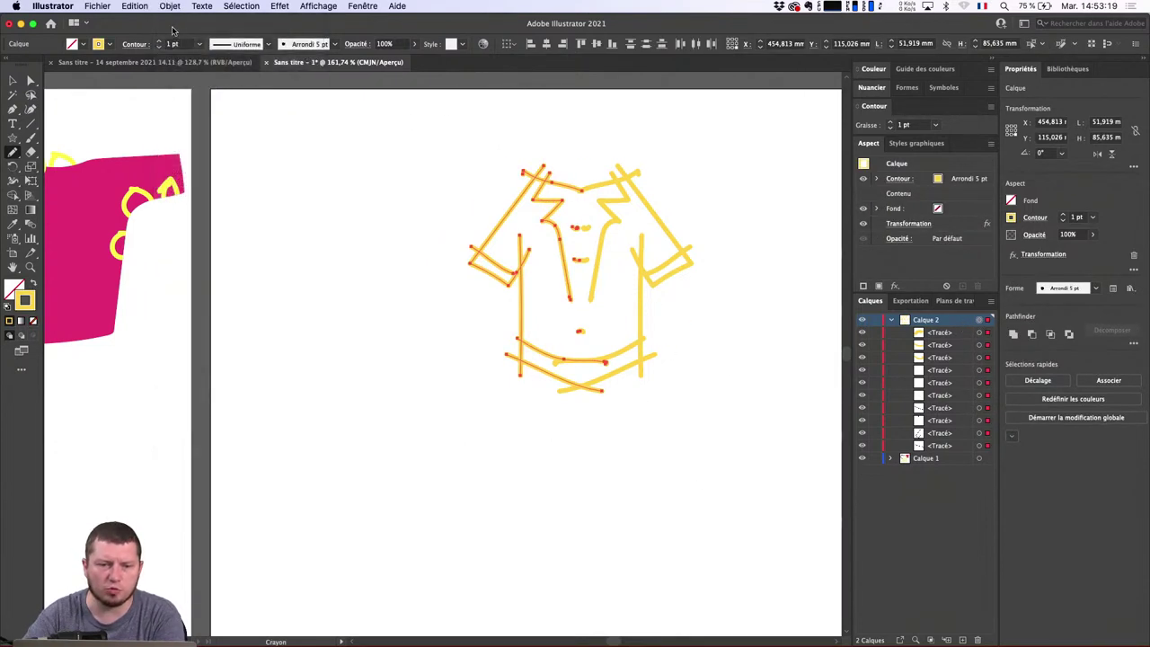
click(170, 6)
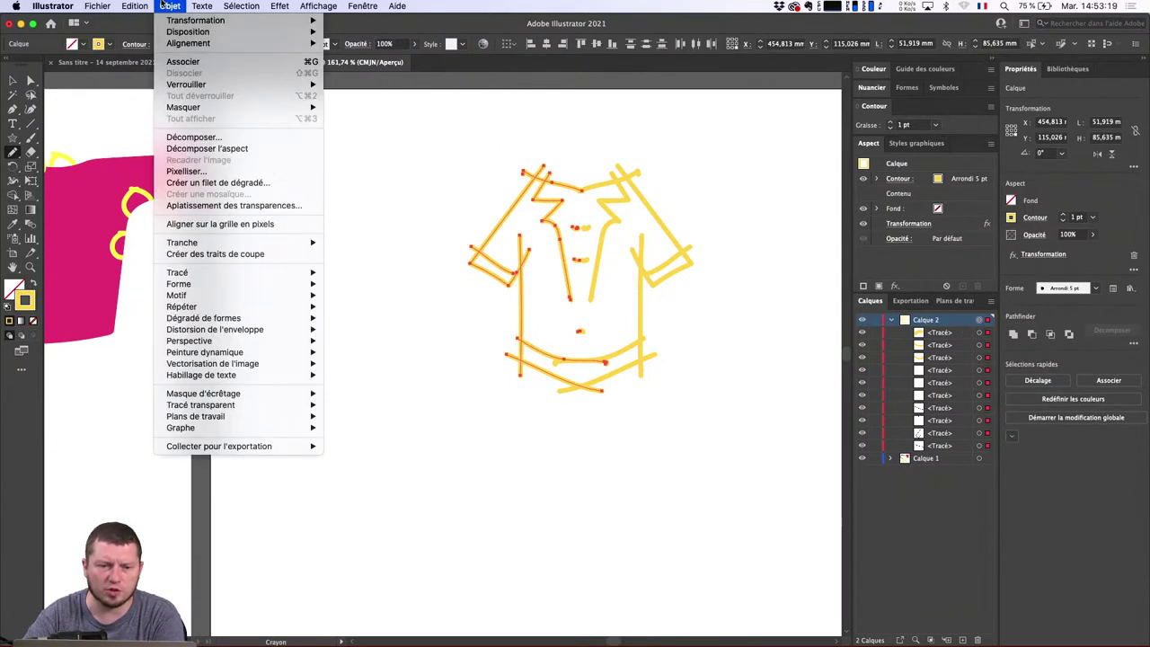
click(214, 150)
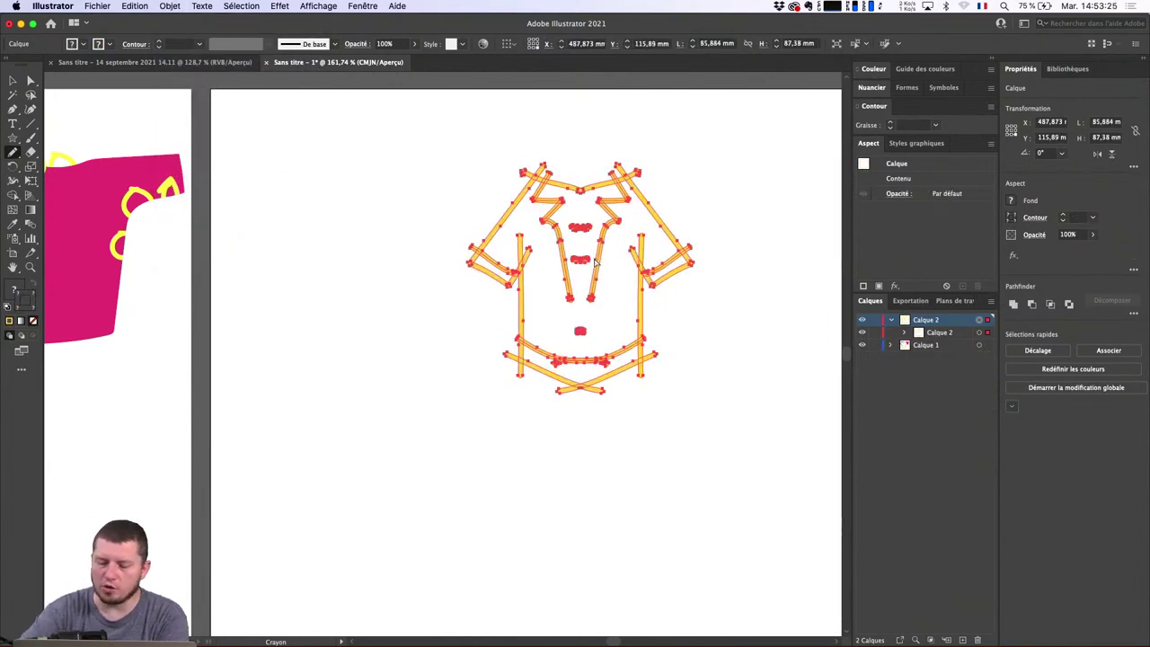
- With Shape Builder, trim off the left collar overhang
key(super+plus)
key(super+plus)
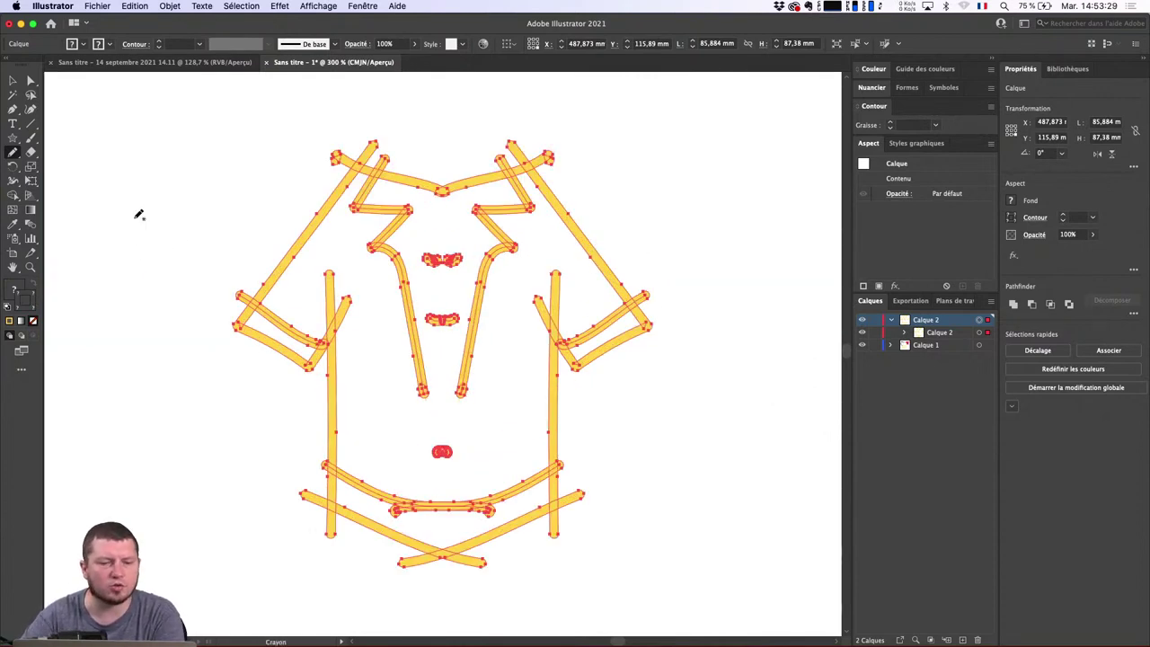
click(13, 194)
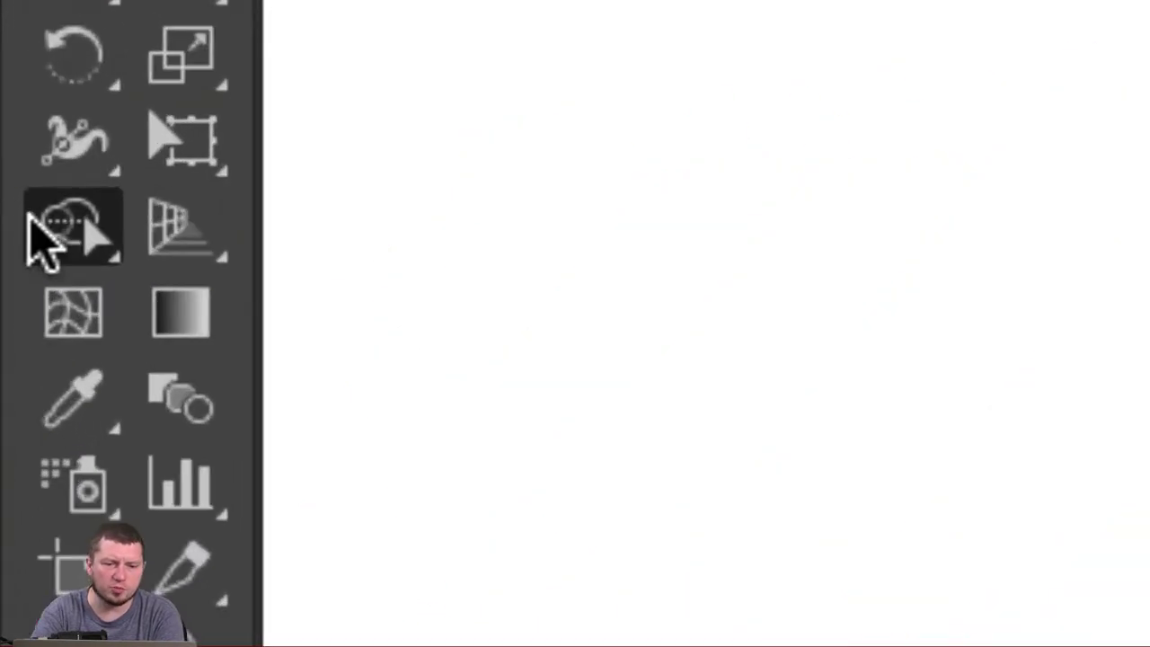
click(74, 256)
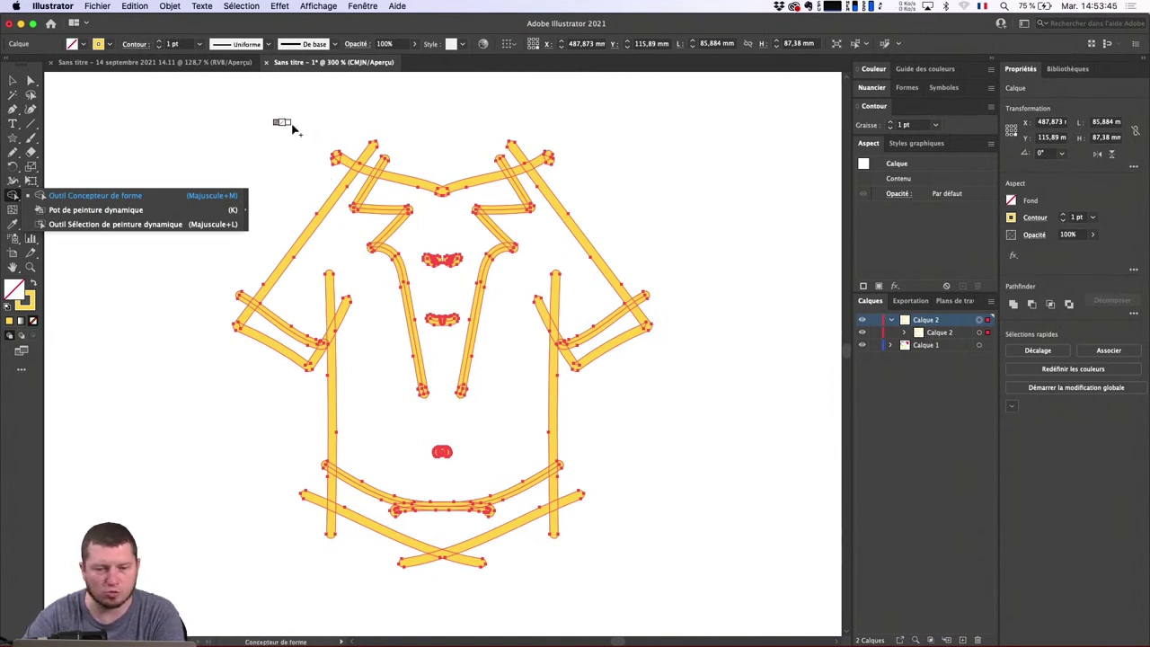
key(super+equal)
key(super+equal)
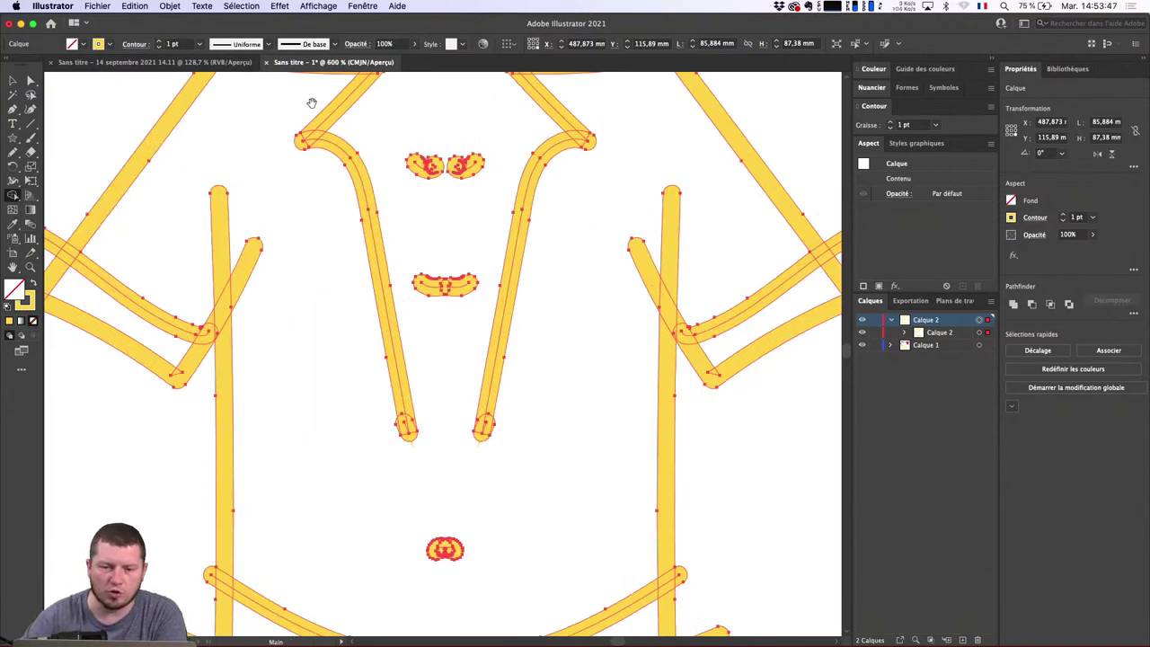
scroll(374, 287, up, 5)
scroll(374, 287, up, 2)
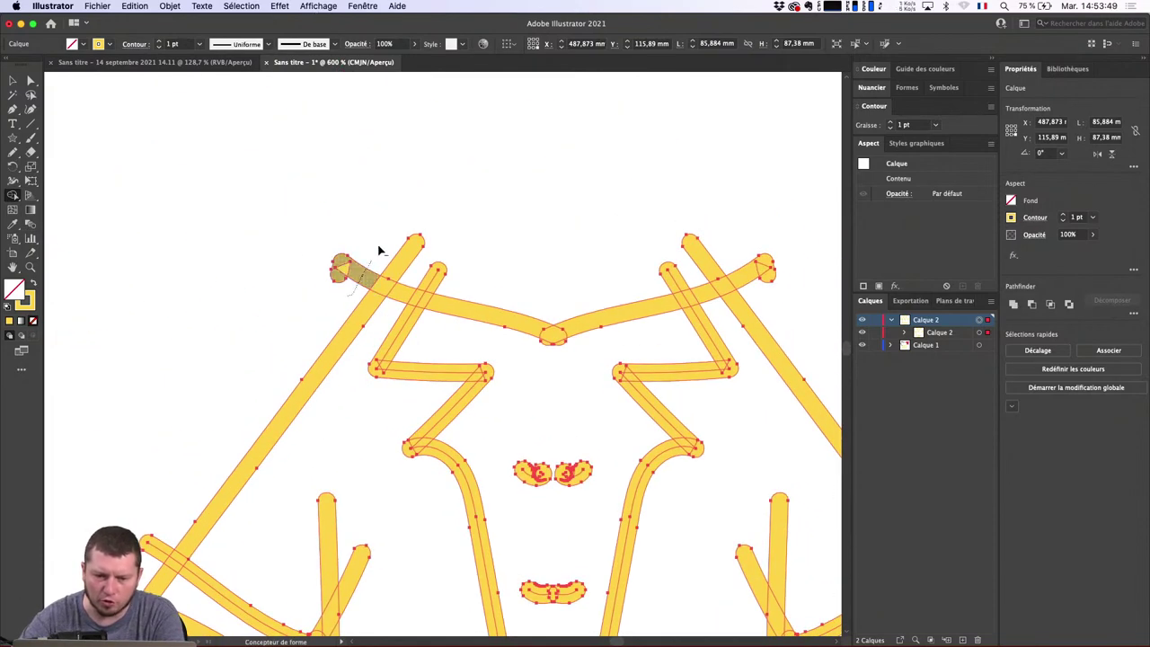
mouse_move(380, 250)
mouse_down()
mouse_move(349, 262)
mouse_move(438, 266)
mouse_up()
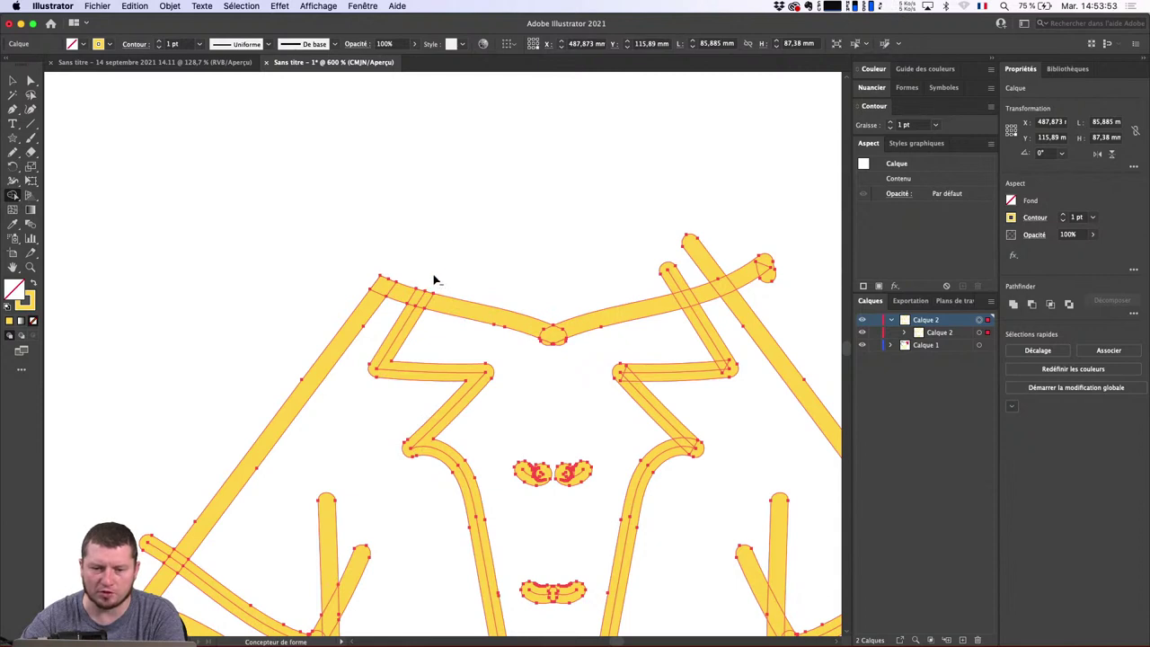
- Remove the extra shoulder strap pieces and the stray sleeve band end
scroll(190, 404, down, 5)
scroll(211, 288, down, 1)
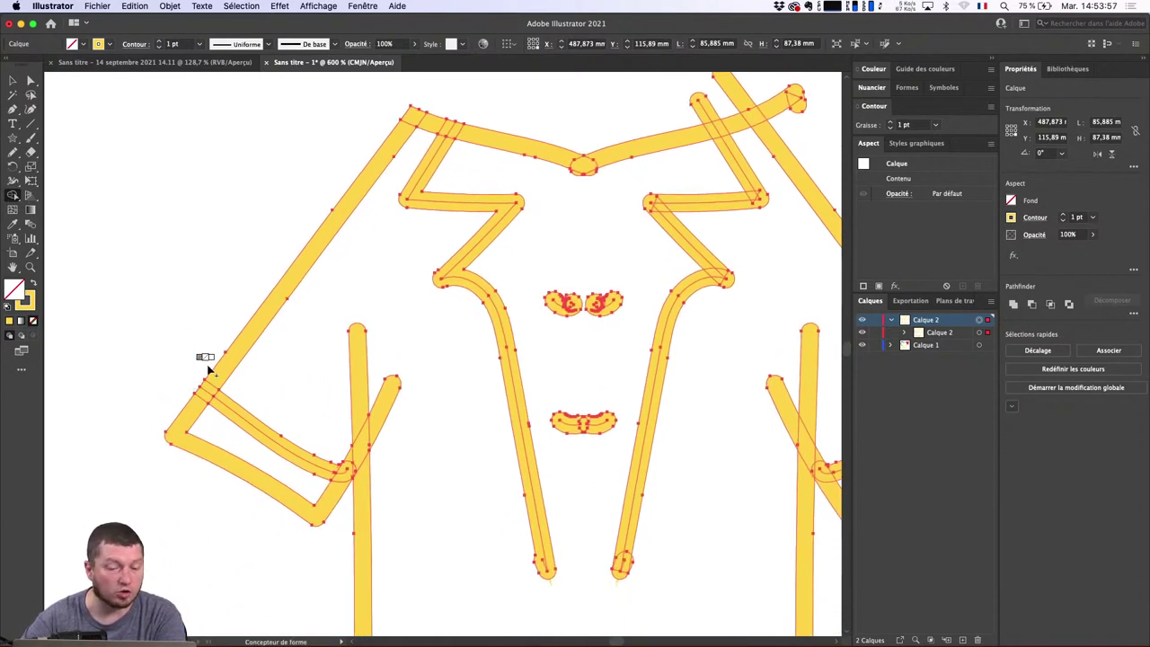
scroll(431, 180, right, 5)
scroll(467, 130, up, 2)
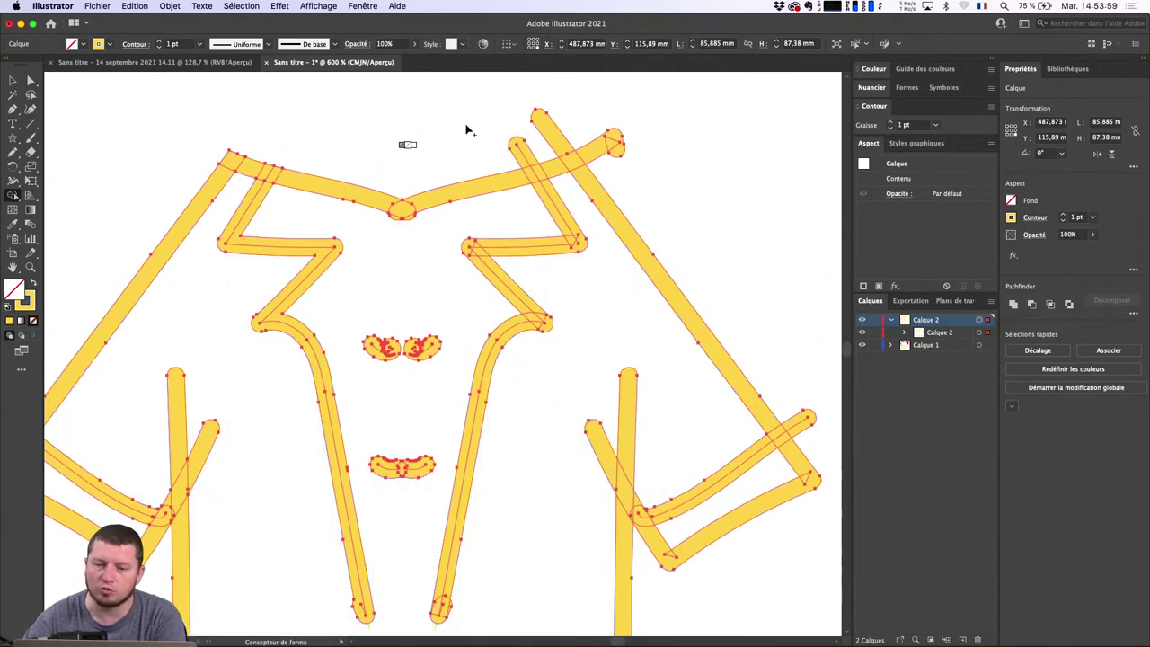
drag(514, 141, 570, 120)
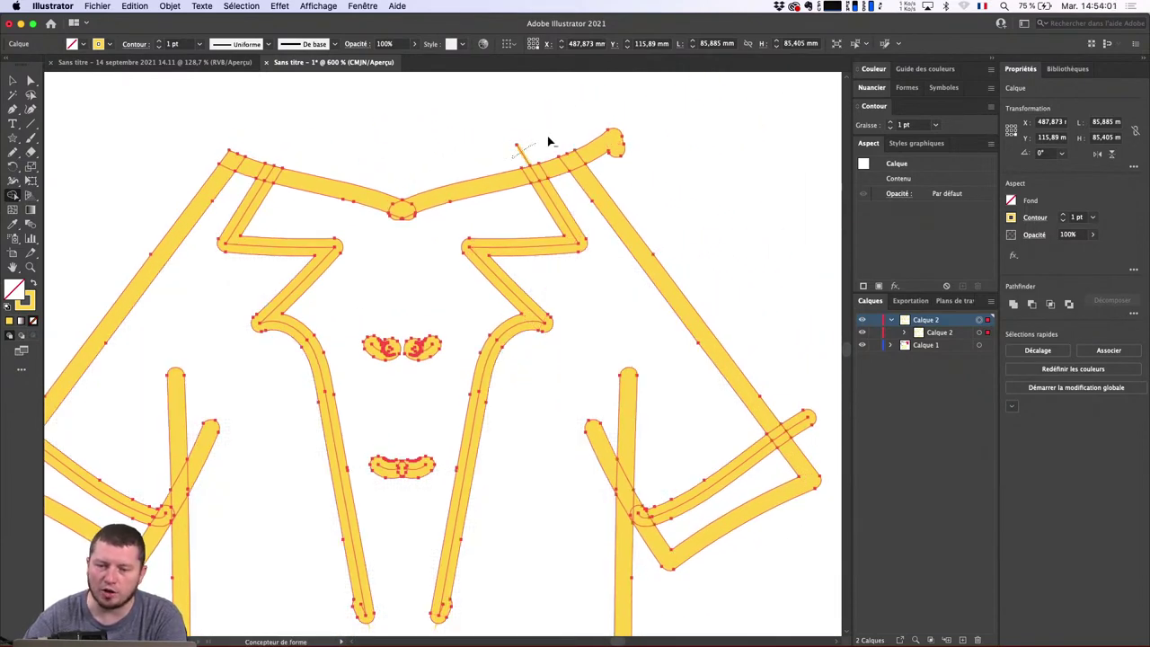
alt+click(802, 417)
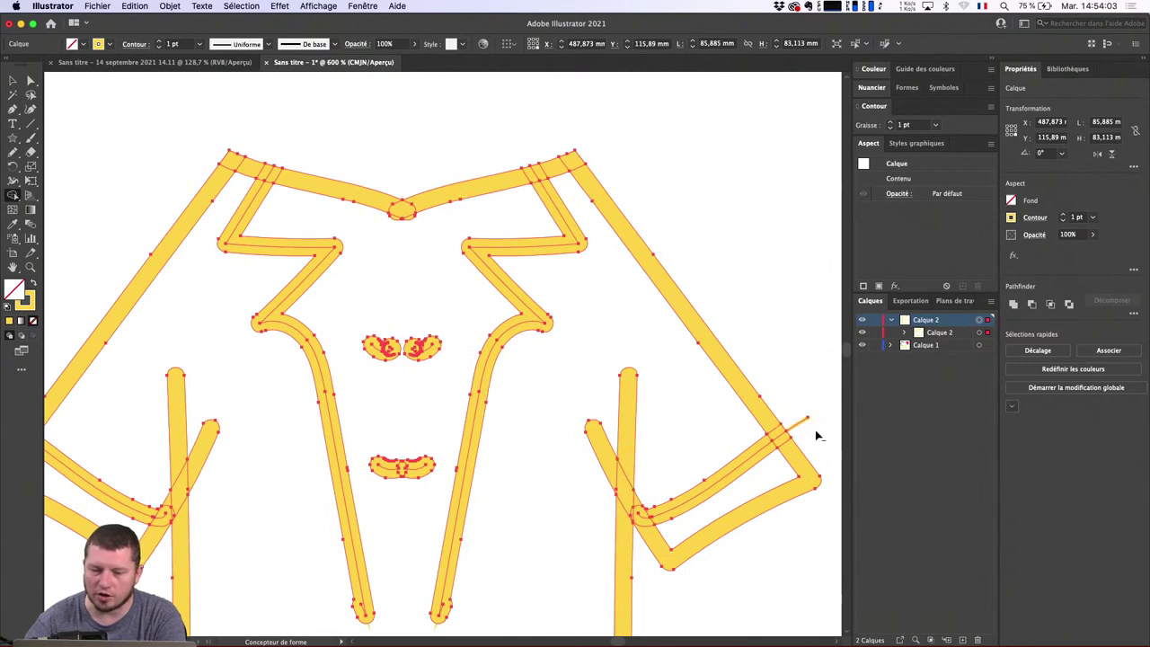
- Trim the lower band tips into corners and a V, and remove leftover hem band pieces
scroll(575, 269, down, 5)
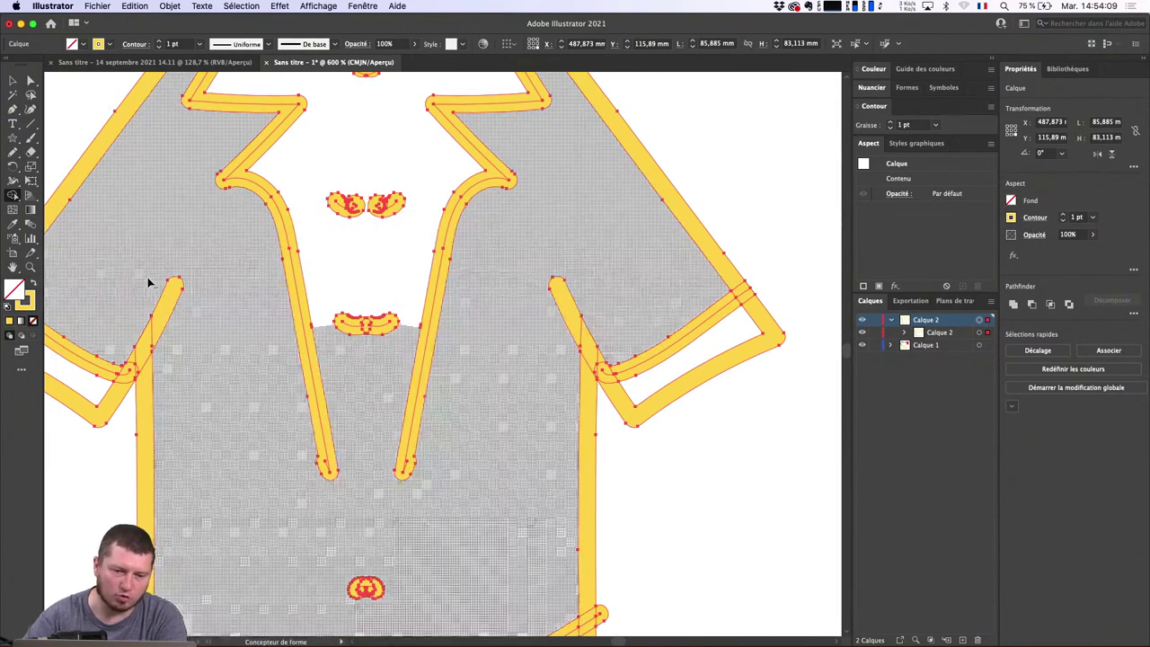
scroll(377, 422, down, 5)
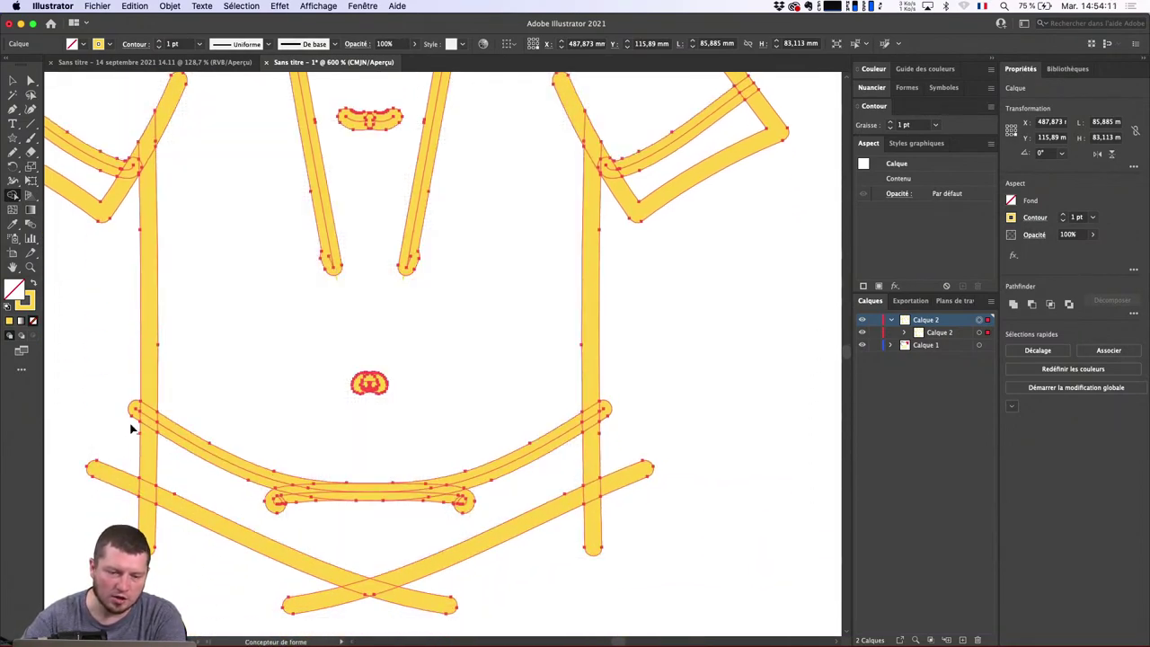
alt+click(112, 472)
alt+click(147, 523)
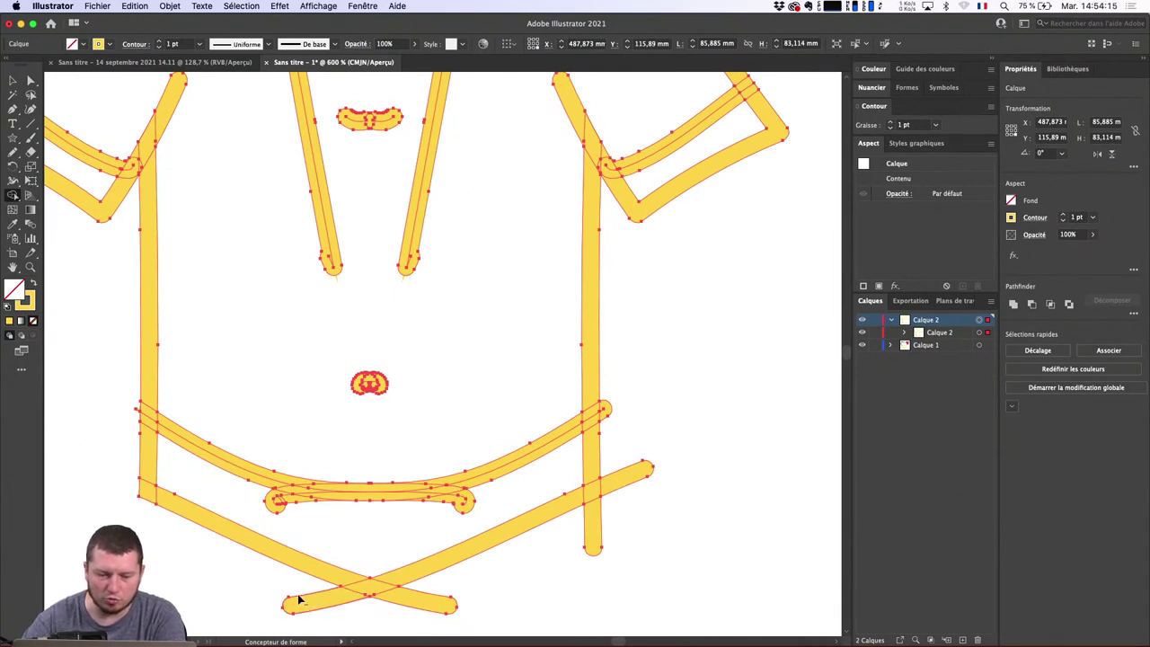
alt+click(328, 600)
alt+click(418, 600)
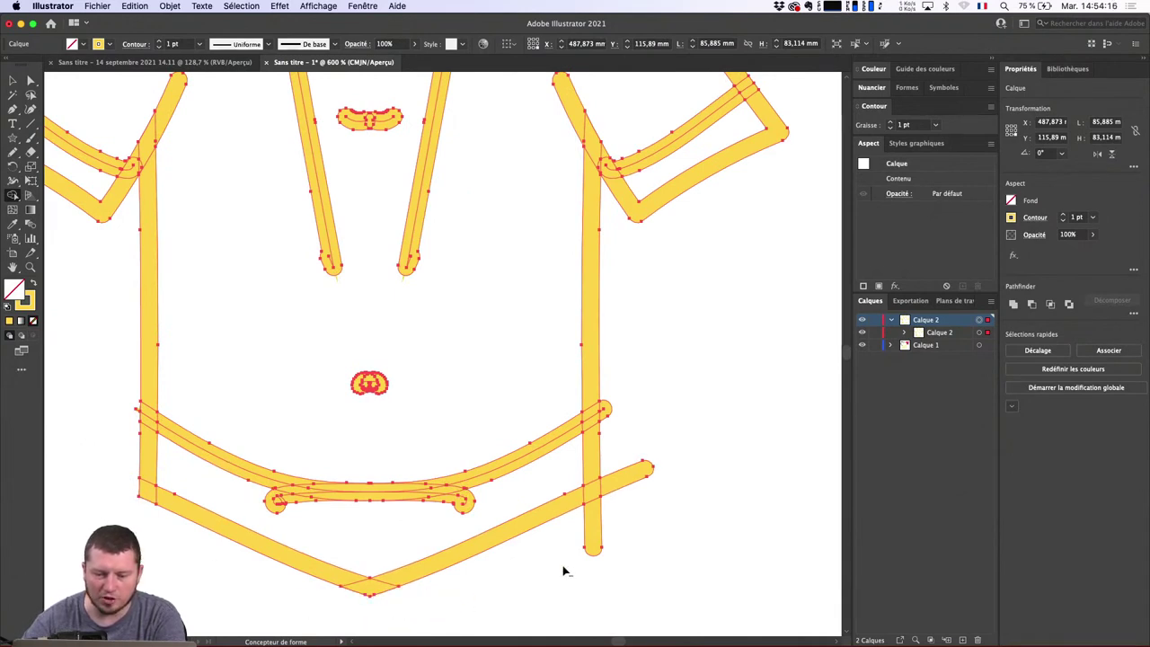
alt+click(467, 506)
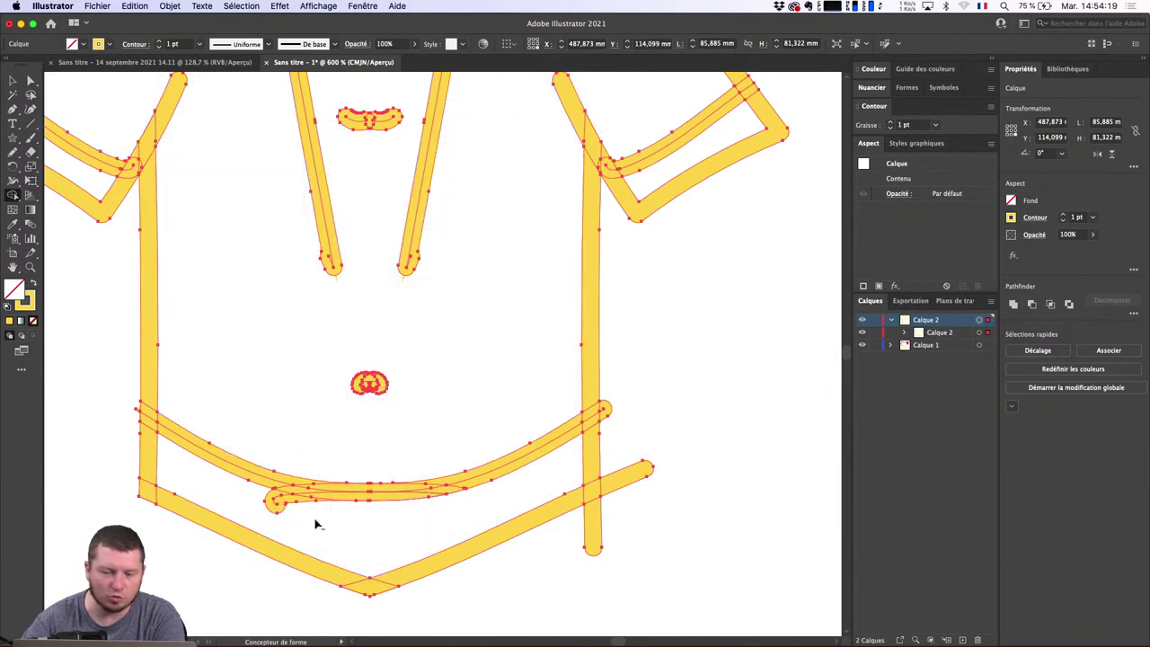
alt+click(278, 510)
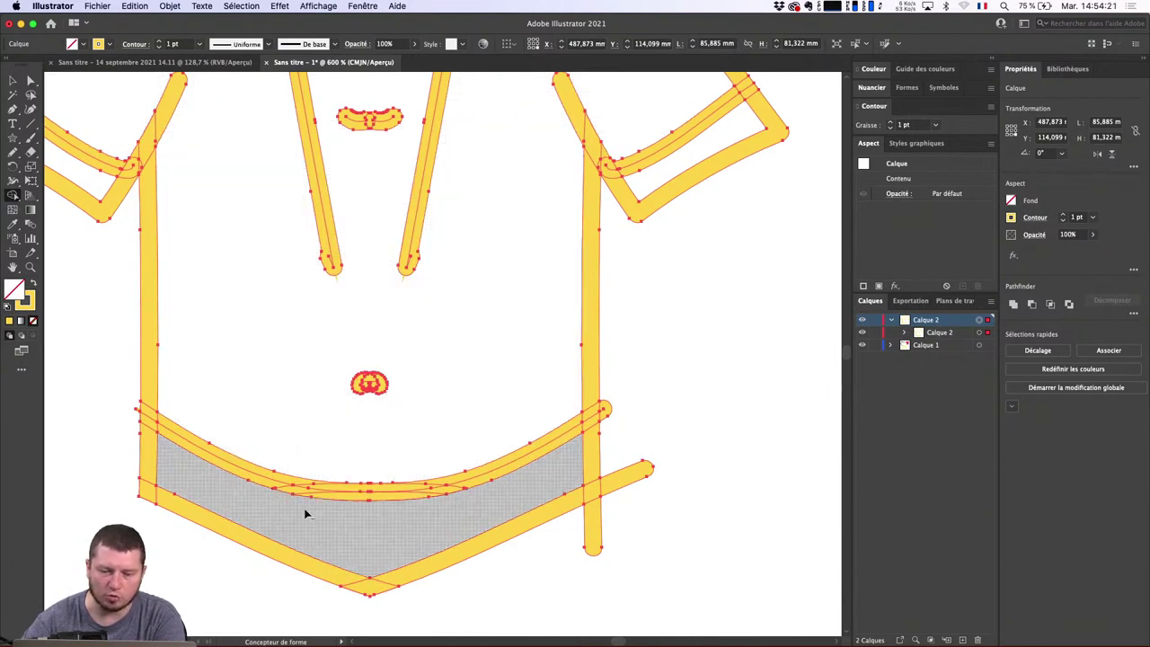
drag(595, 528, 629, 472)
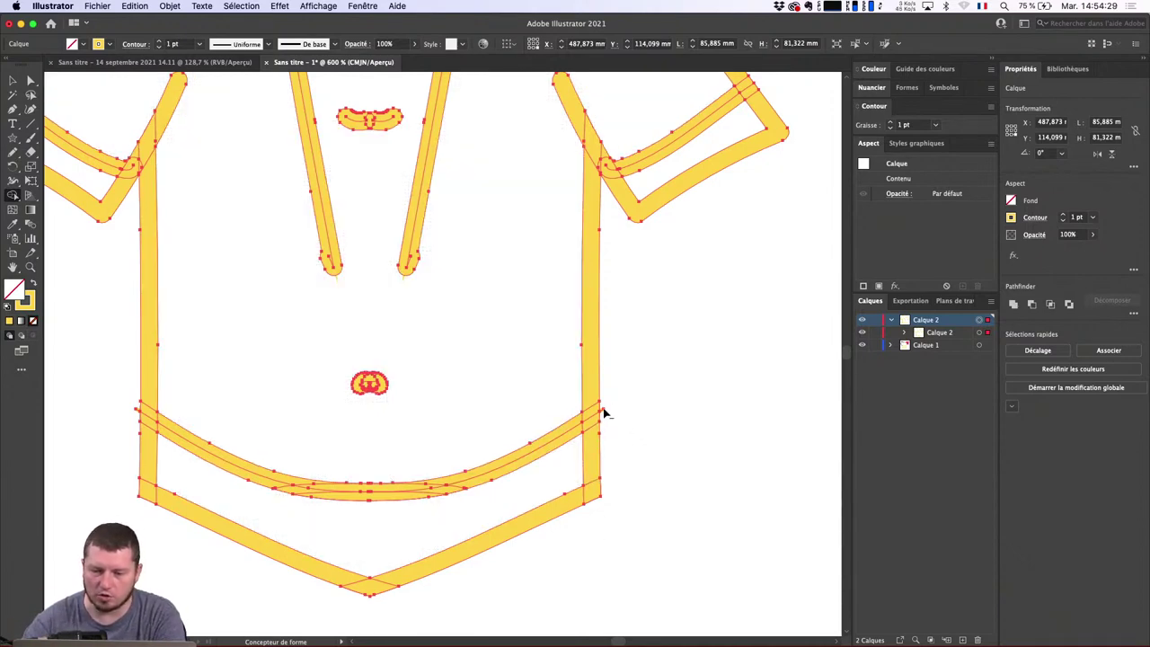
key(ctrl+minus)
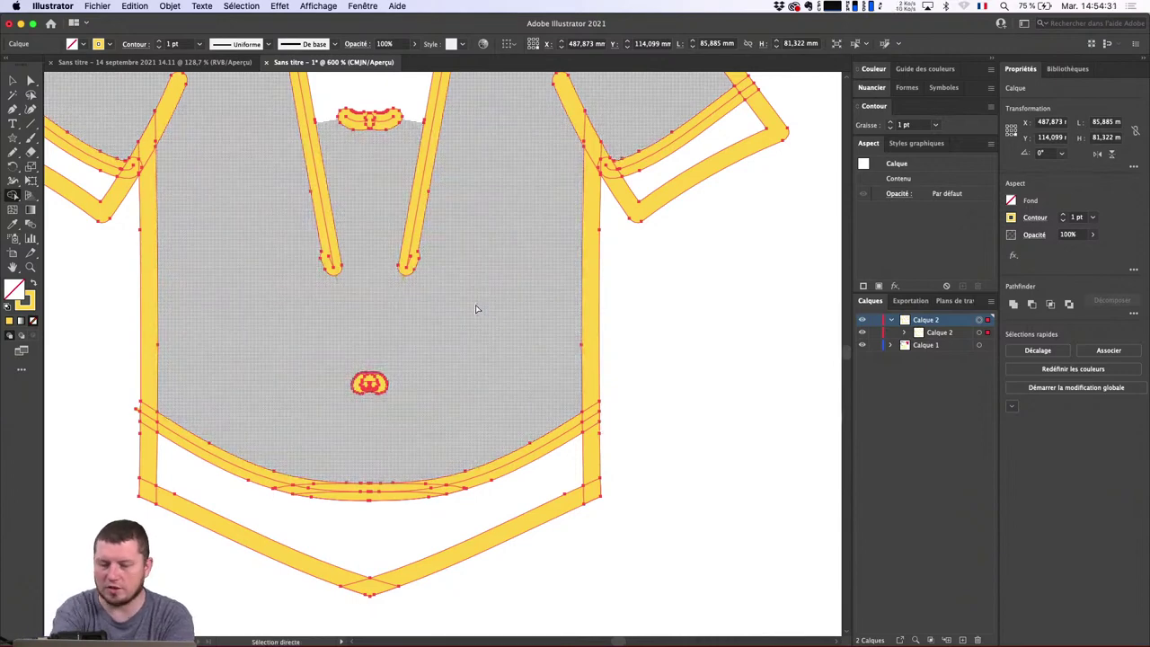
key(ctrl+minus)
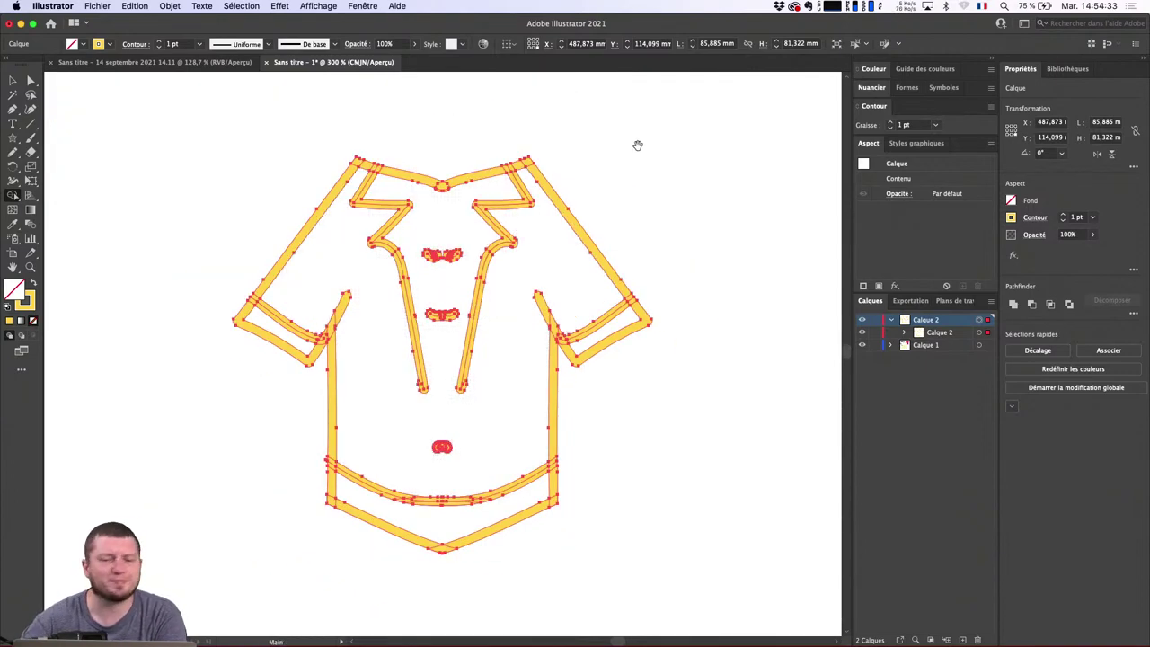
- Step the fill colour through the swatches to teal and zoom out to the whole shirt
drag(639, 142, 641, 169)
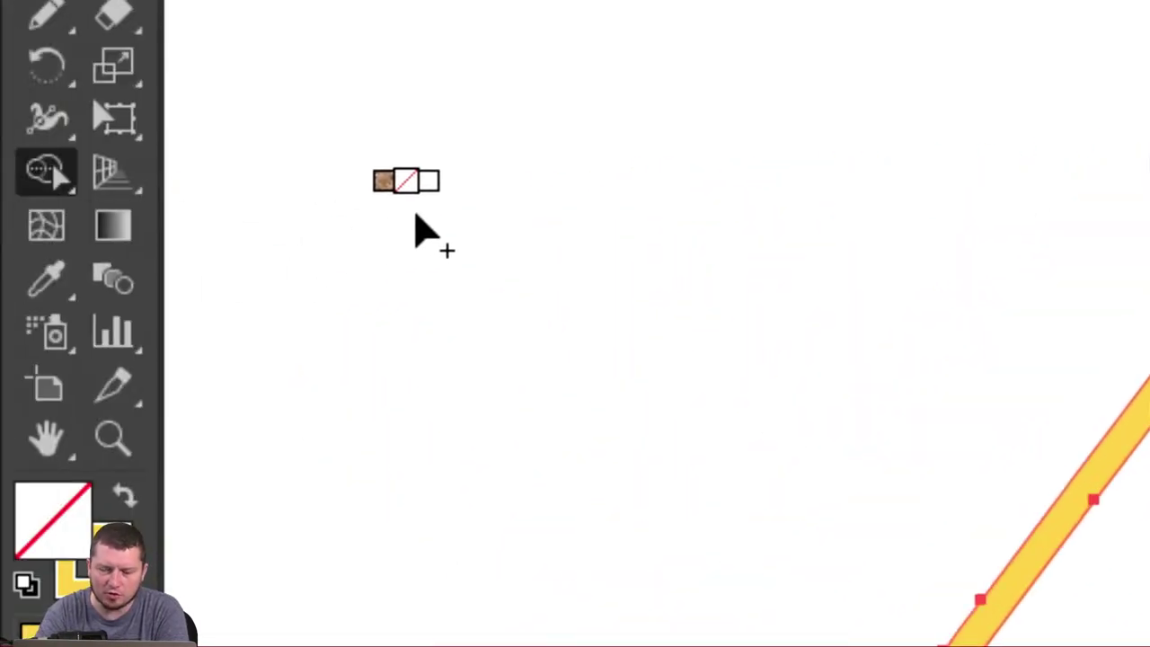
key(Right)
key(Right)
key(Right)
key(Right)
key(Right)
key(Right)
key(Right)
key(Right)
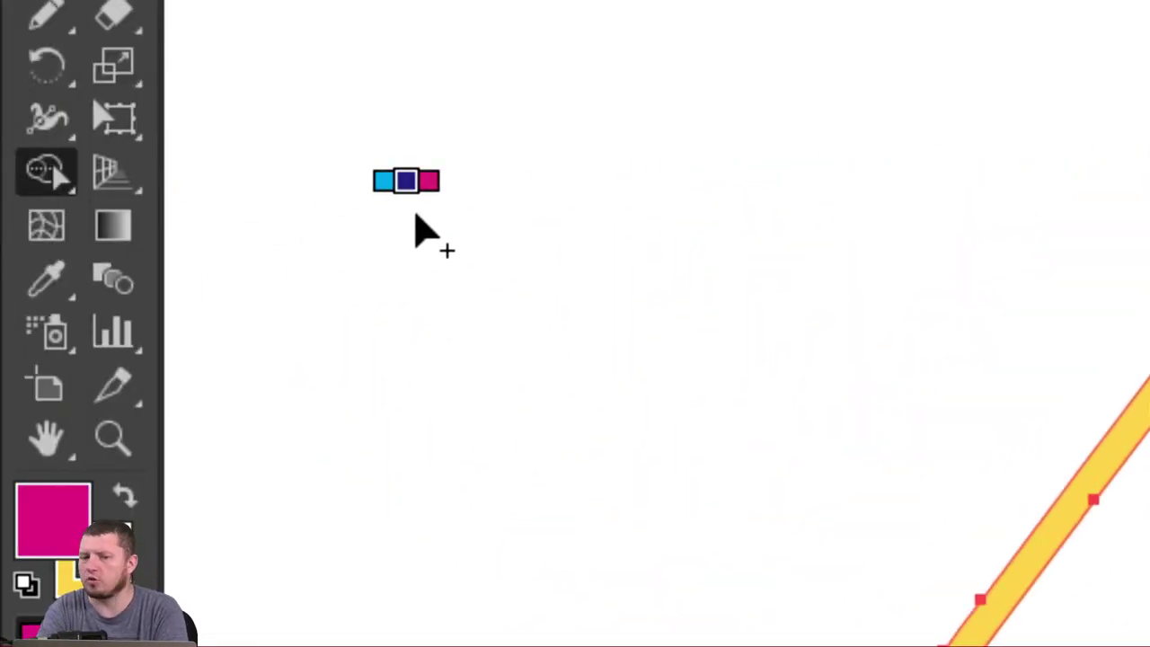
key(Left)
key(Left)
key(Left)
key(Left)
key(Left)
key(Right)
key(Right)
key(Right)
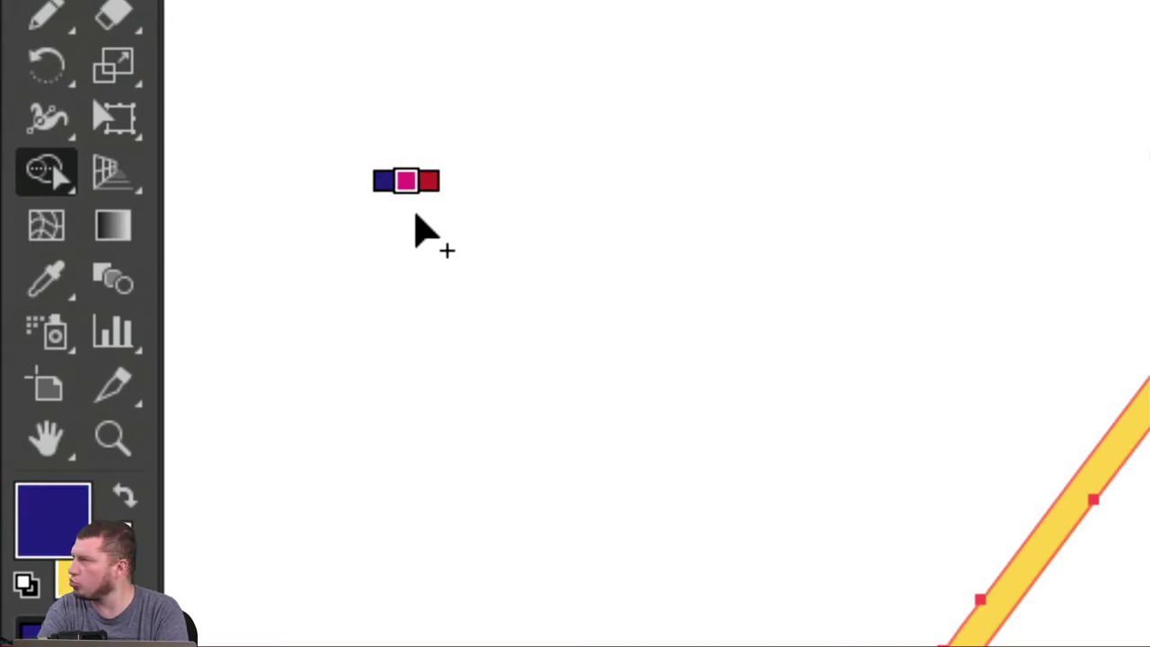
key(Right)
key(Right)
key(Right)
key(Right)
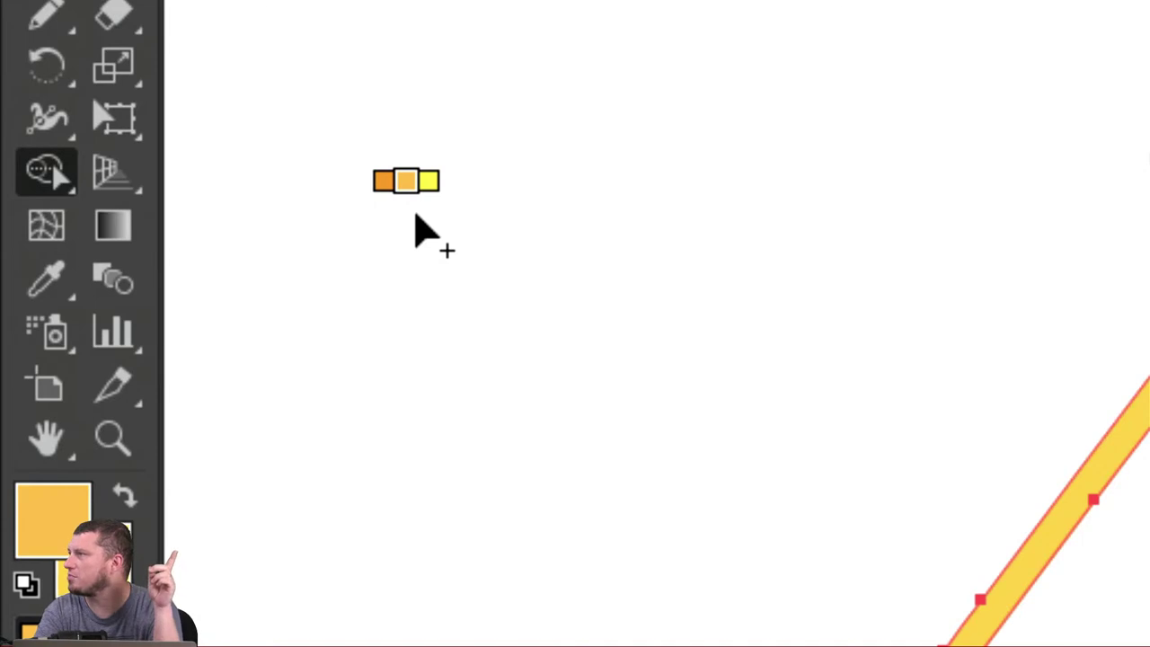
key(Right)
key(Right)
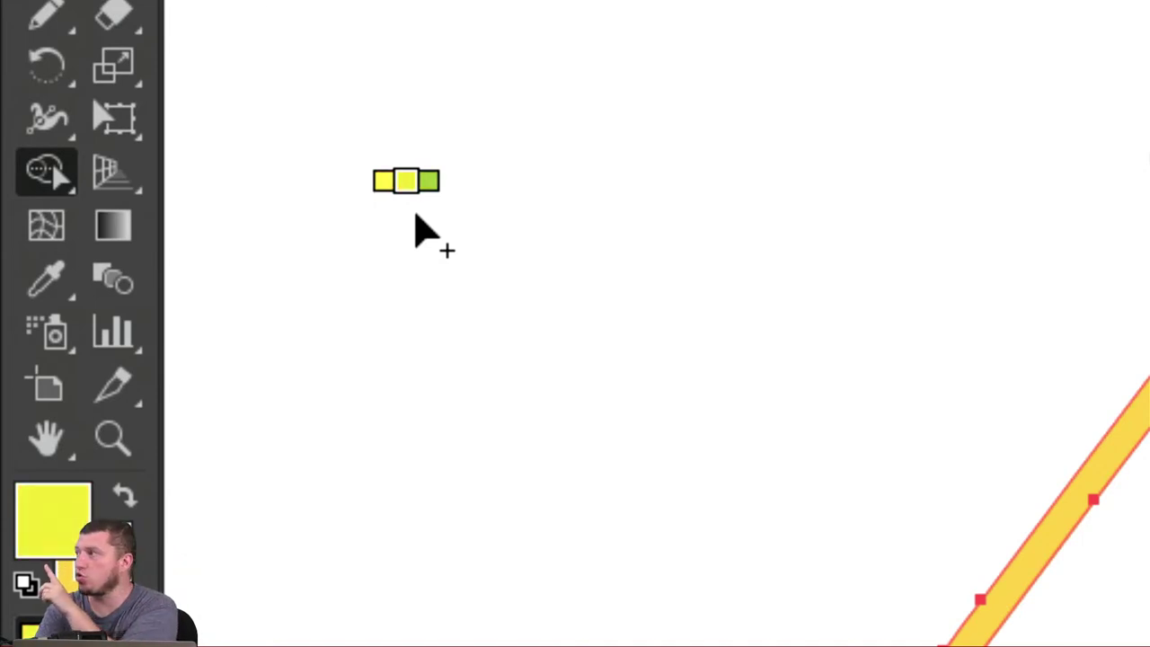
key(Right)
key(Right)
key(Right)
key(Right)
key(alt)
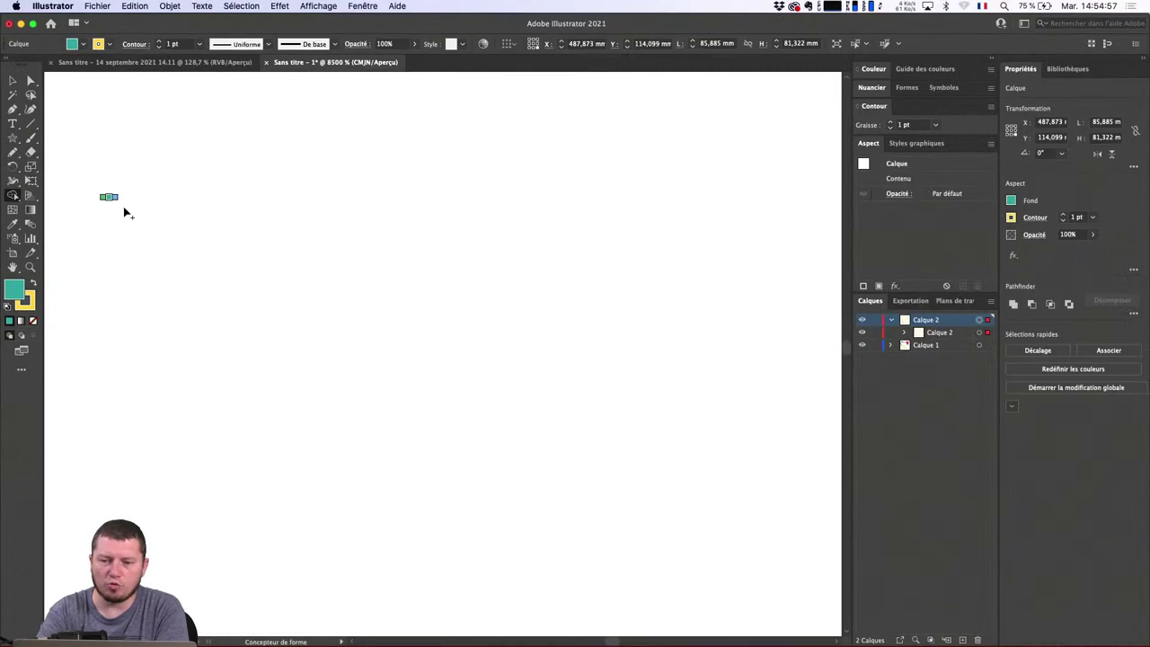
key(ctrl+0)
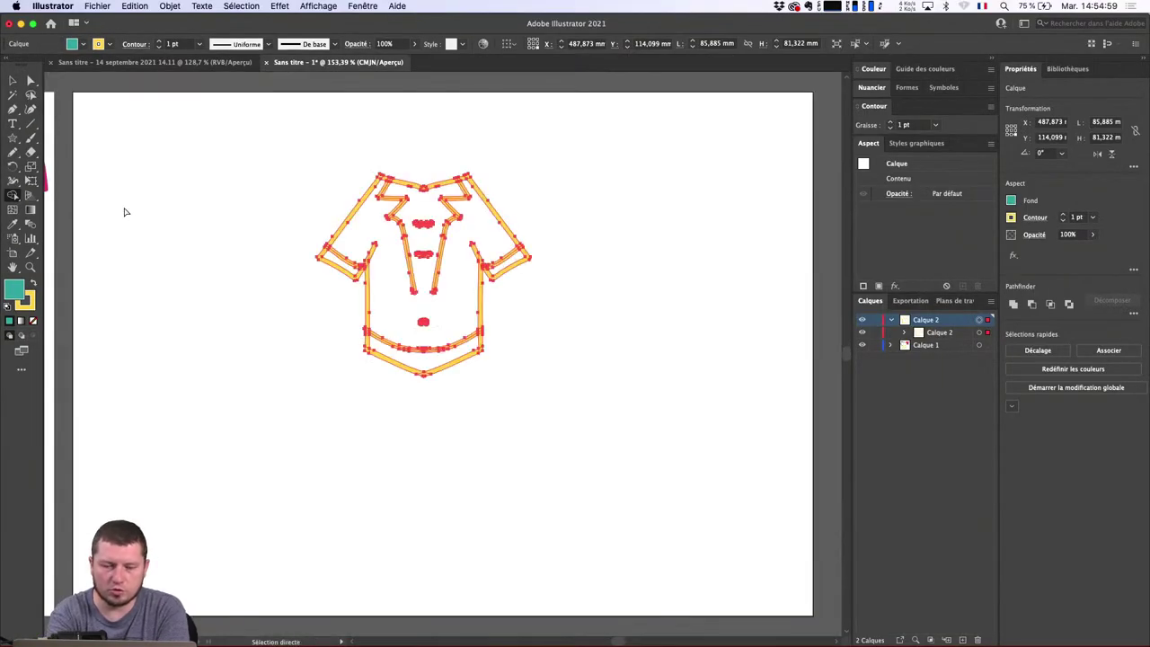
key(ctrl+minus)
key(ctrl+plus)
key(ctrl+plus)
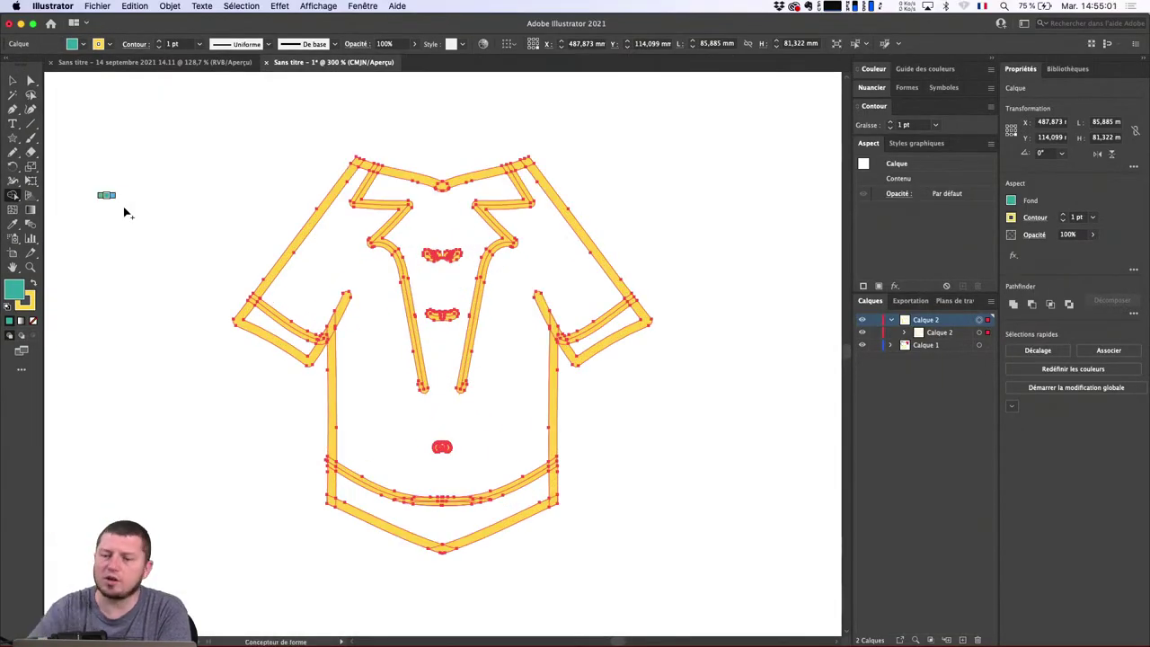
- Open the Swatches panel and drag it out as a floating panel beside the artwork
click(872, 88)
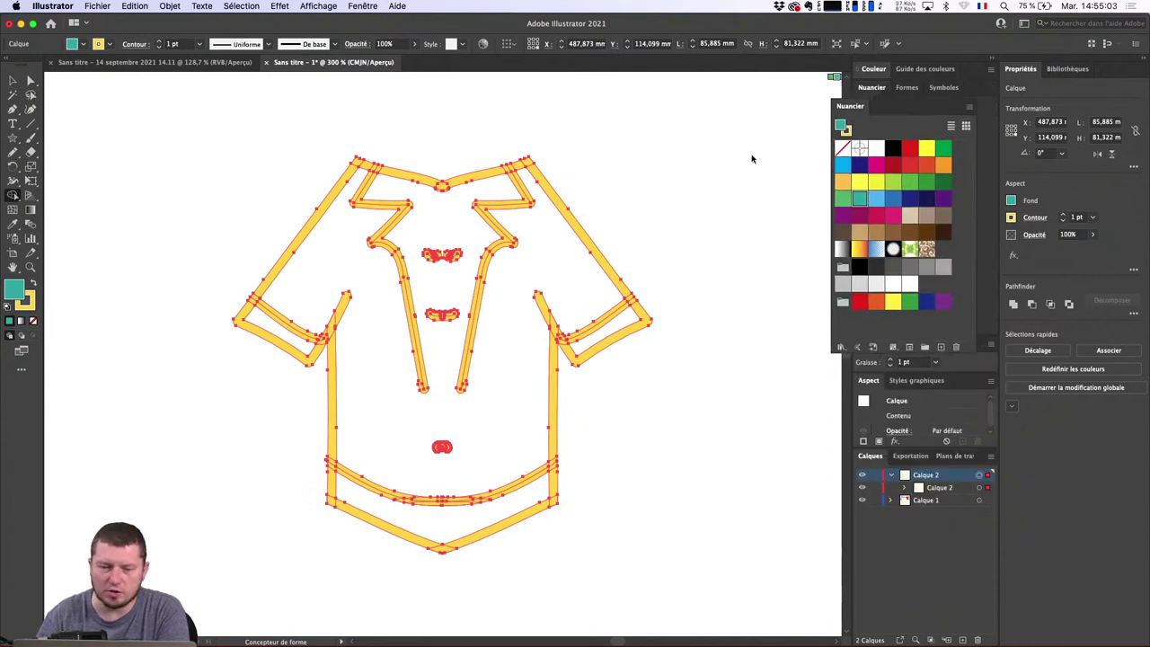
drag(850, 106, 49, 112)
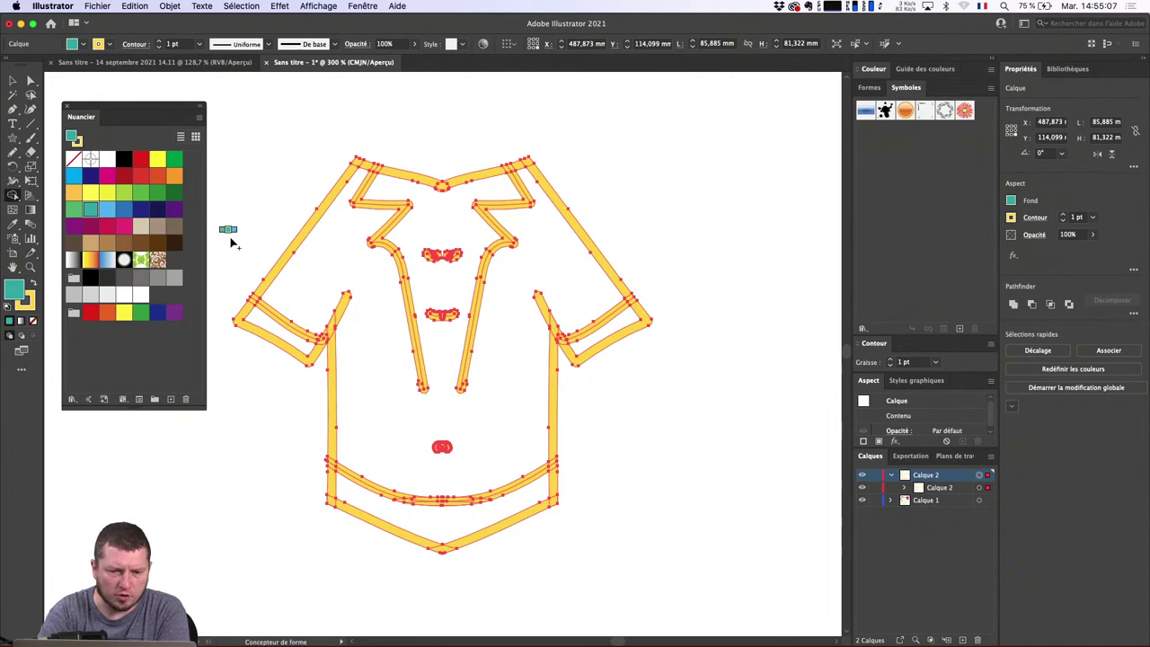
mouse_move(265, 201)
mouse_down()
mouse_move(231, 238)
mouse_move(636, 241)
mouse_up()
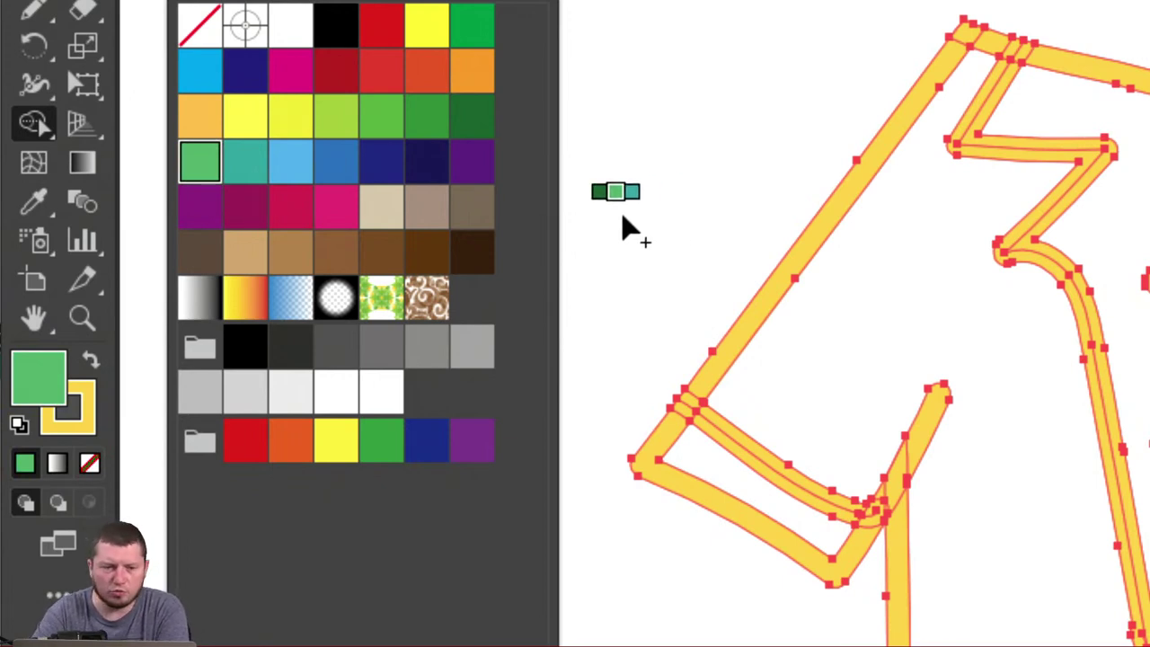
drag(637, 241, 166, 167)
- Turn off Shape Builder's Swatch Cursor Preview, test a teal fill on the shirt, then undo it
double_click(34, 122)
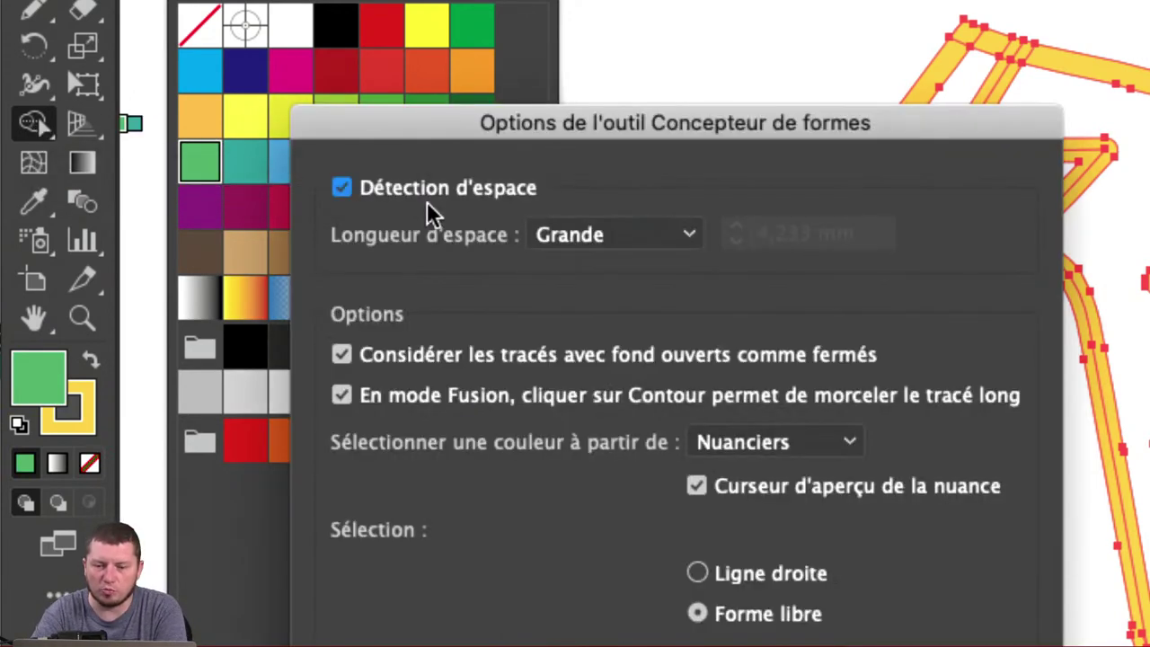
click(699, 487)
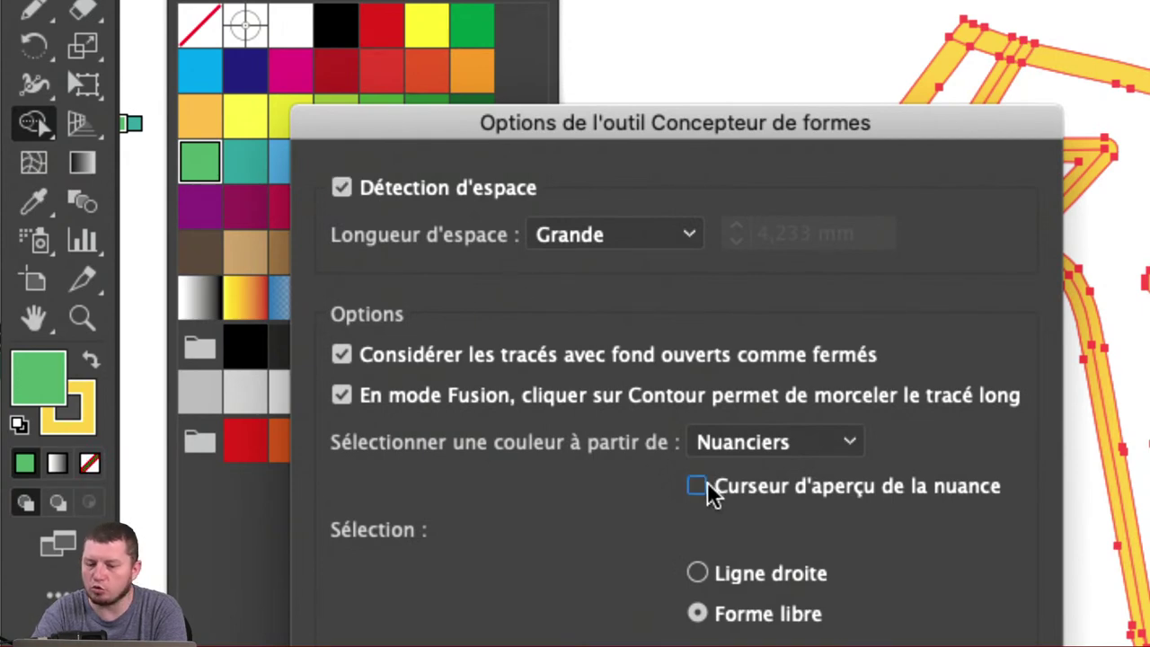
key(Return)
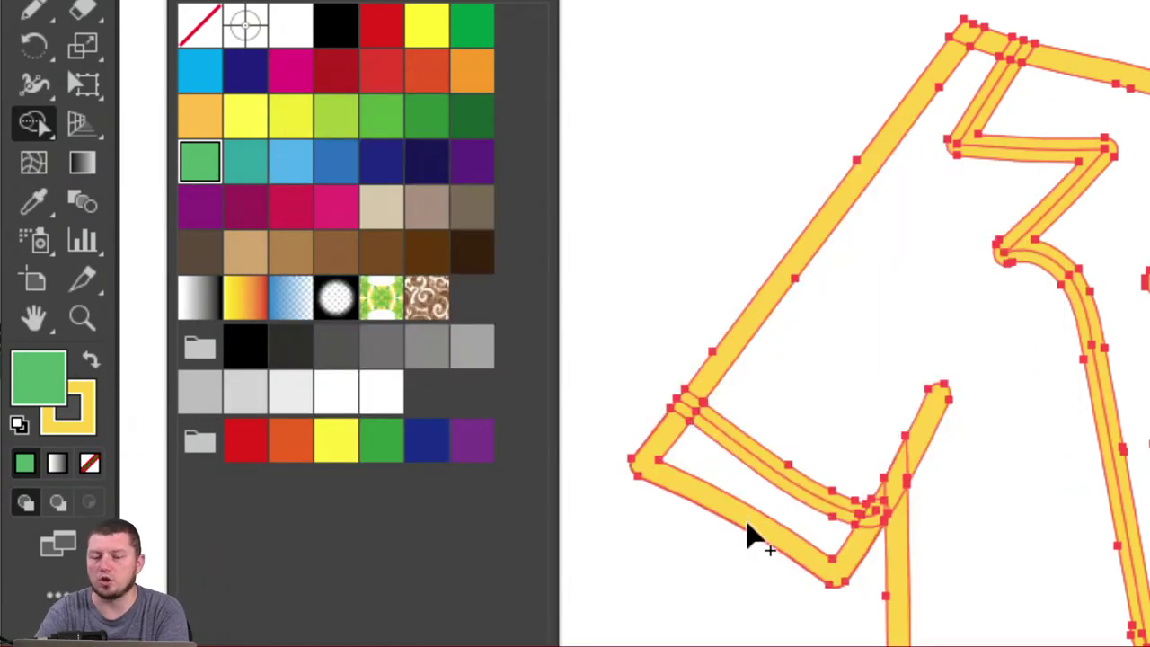
key(Right)
key(Right)
key(Right)
key(Left)
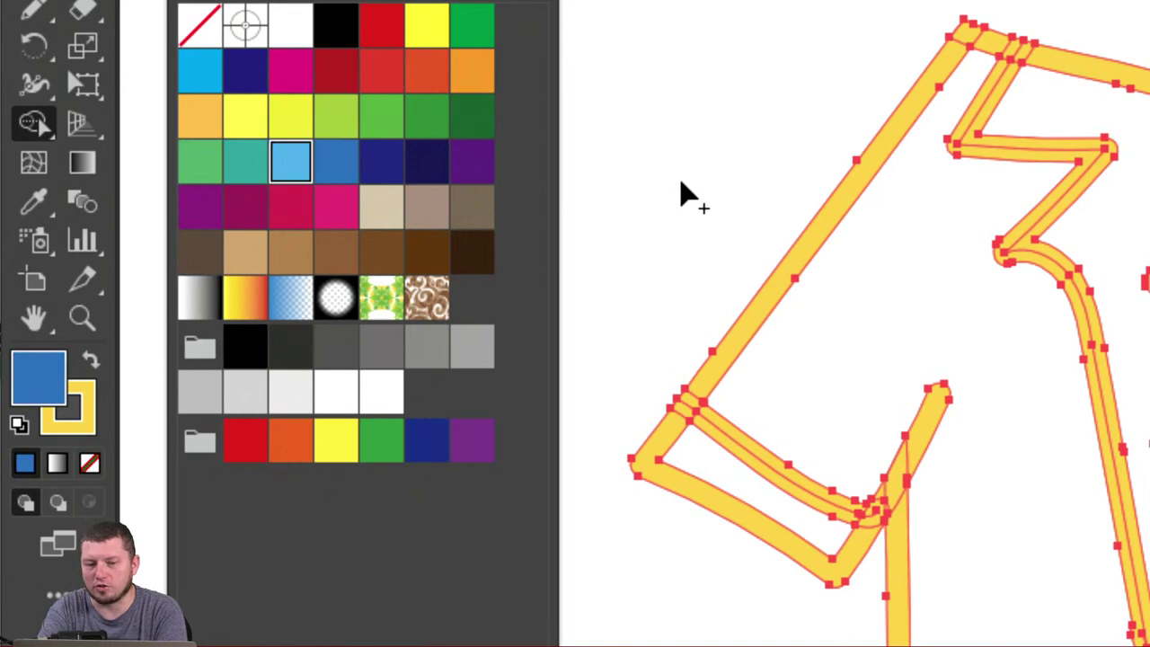
key(Left)
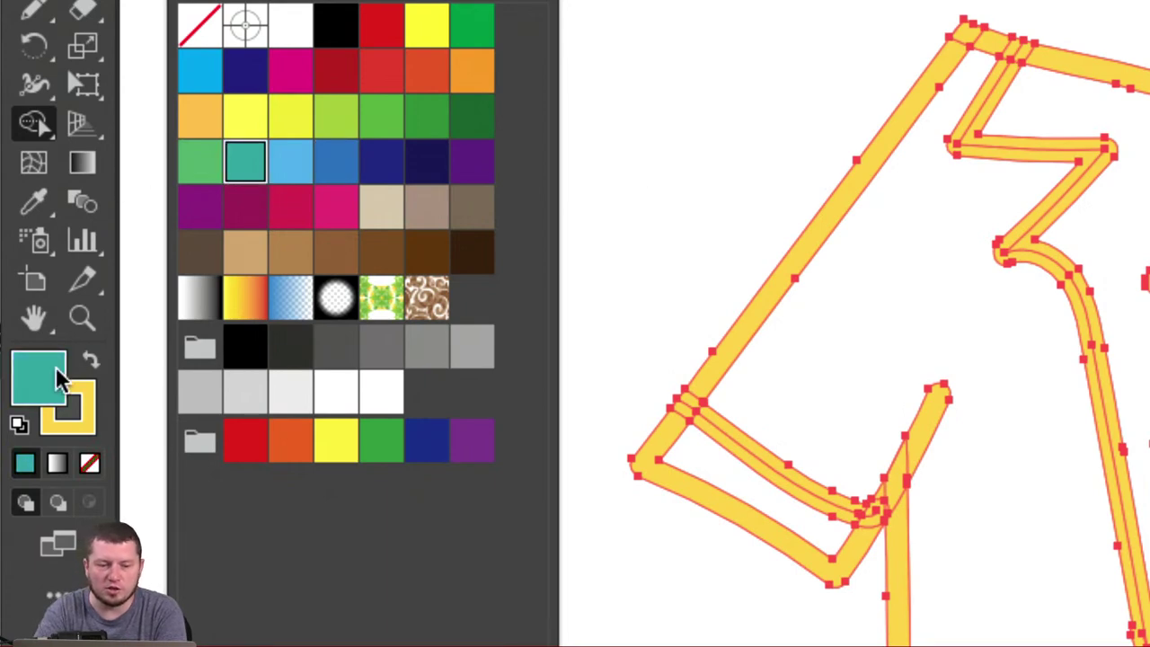
click(36, 124)
click(827, 329)
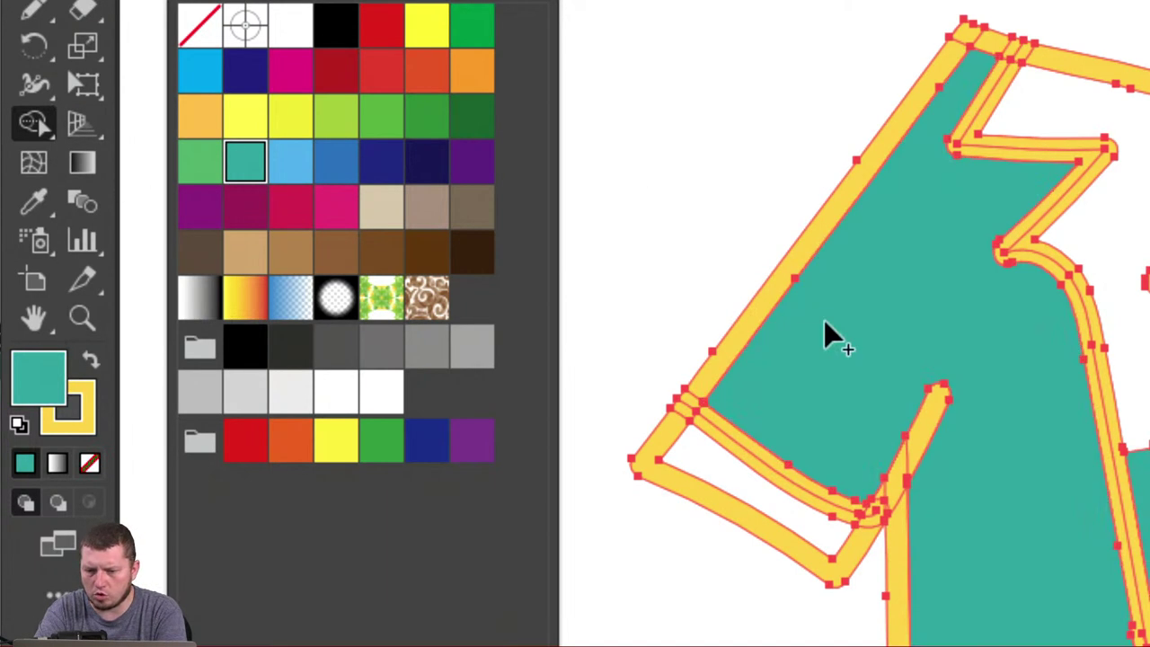
key(ctrl+z)
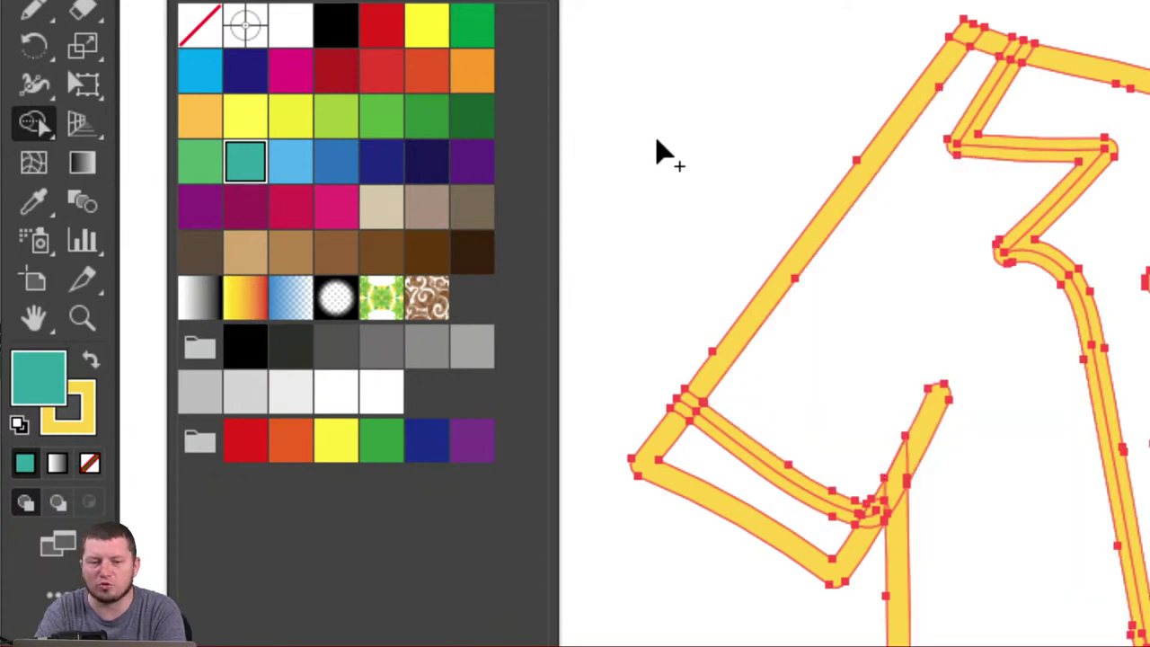
- Re-enable Swatch Cursor Preview in the Shape Builder options
double_click(44, 122)
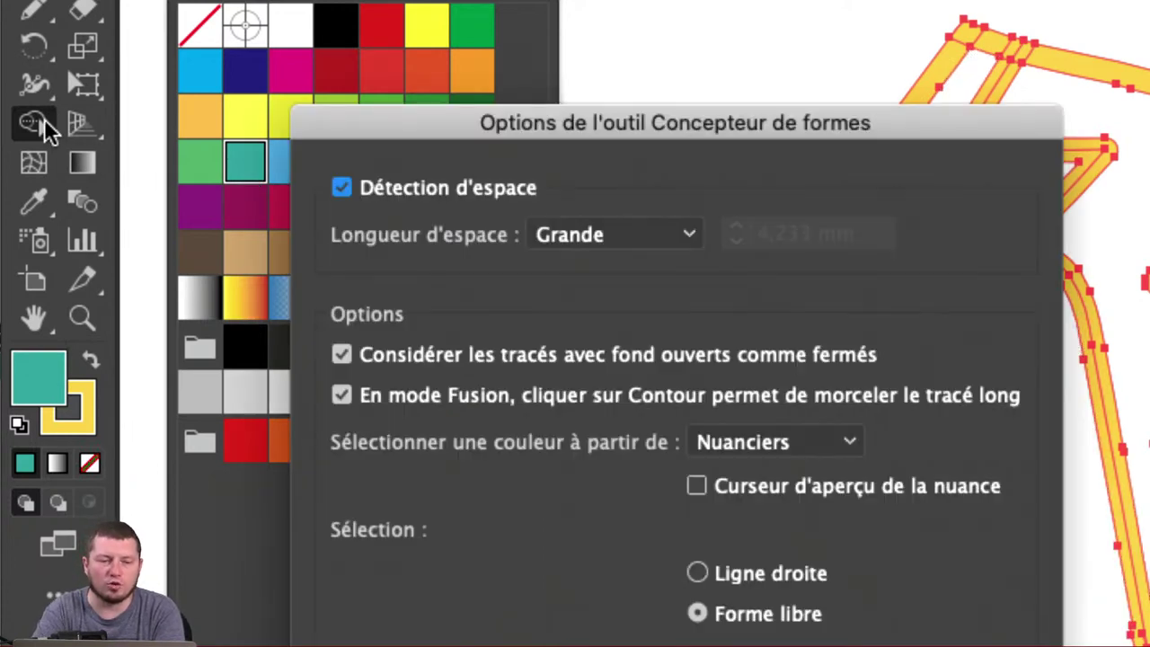
click(697, 486)
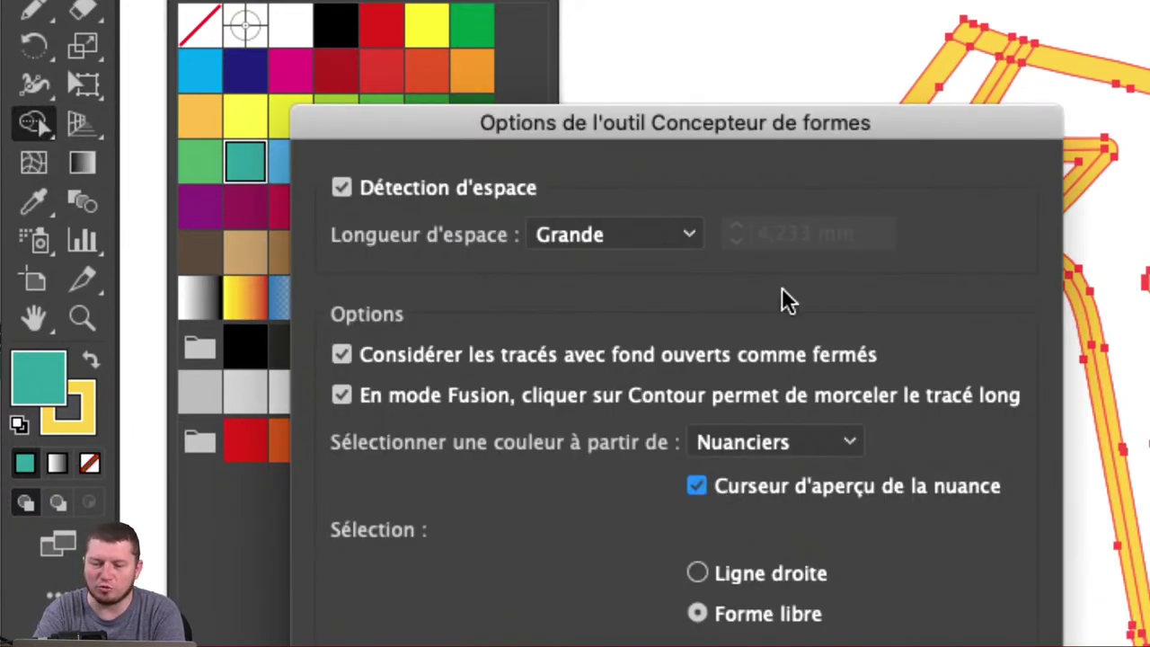
key(Return)
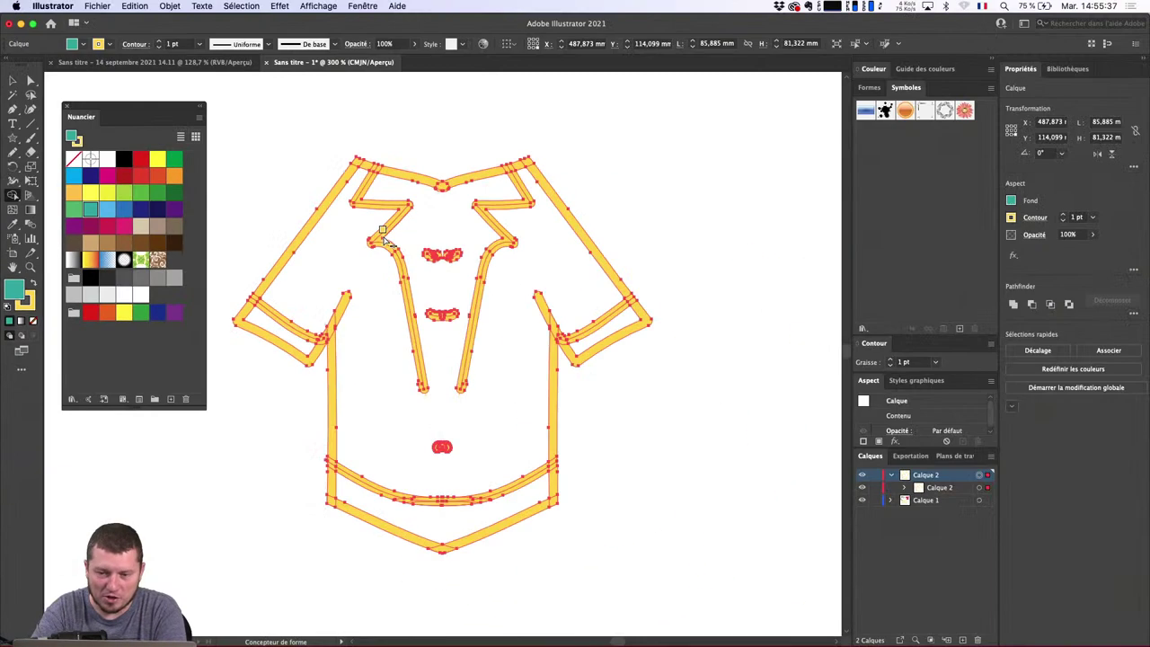
- Shape Builder-fill the body, sleeves, bottom hem and back neck with the green leaf pattern swatch
click(141, 260)
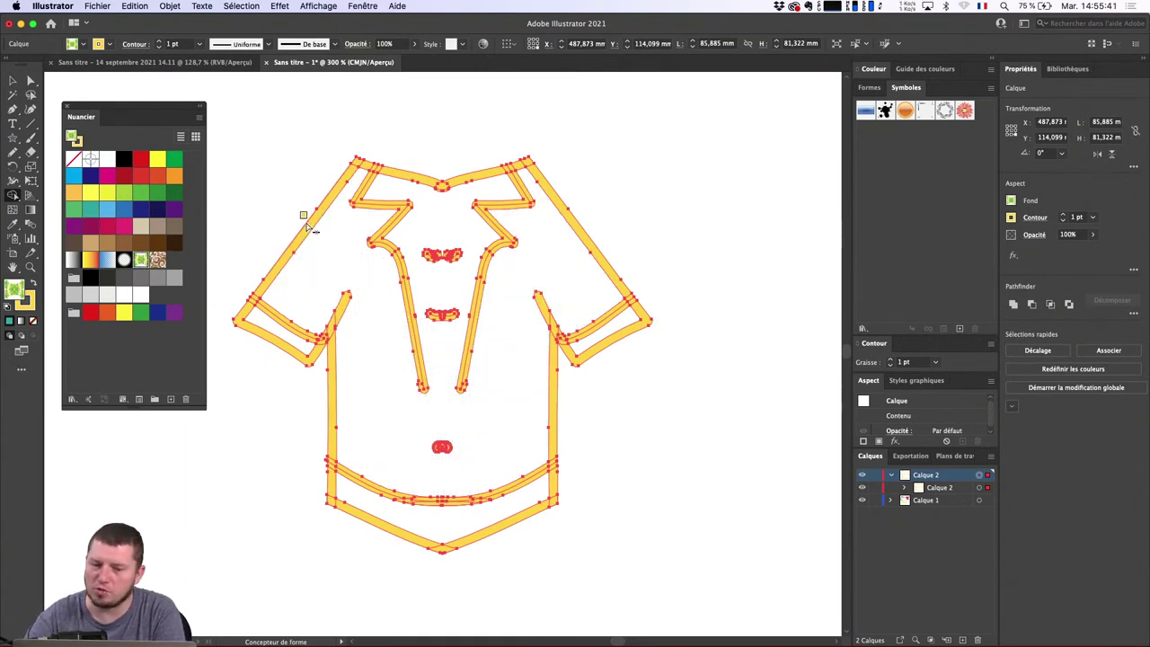
drag(308, 220, 342, 238)
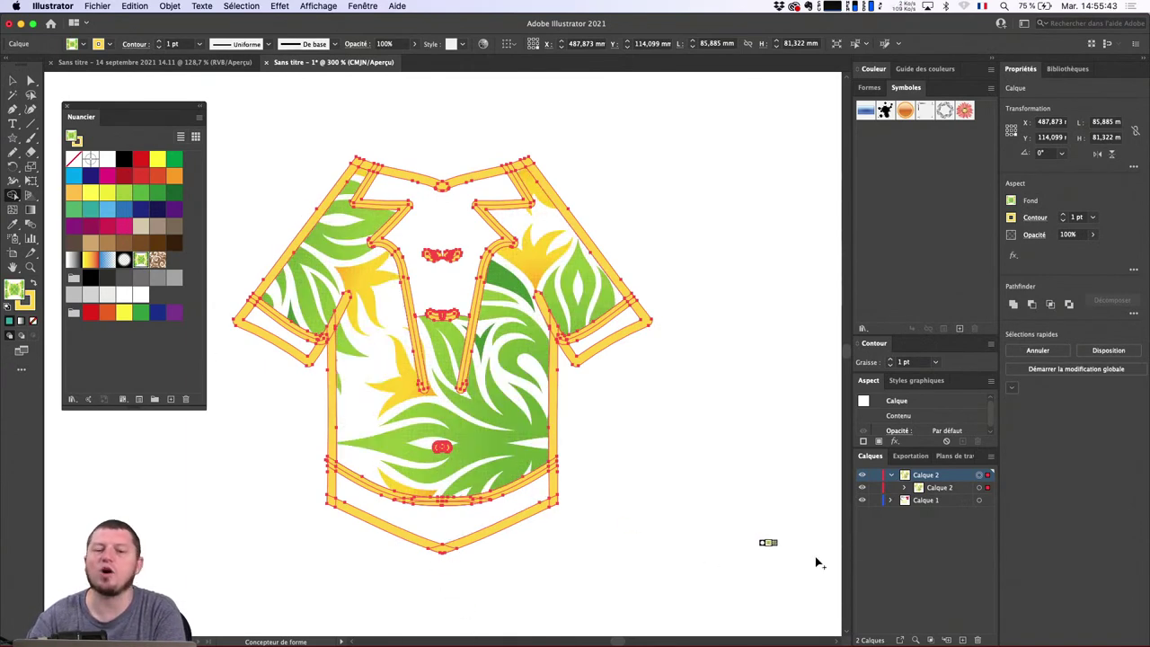
click(463, 521)
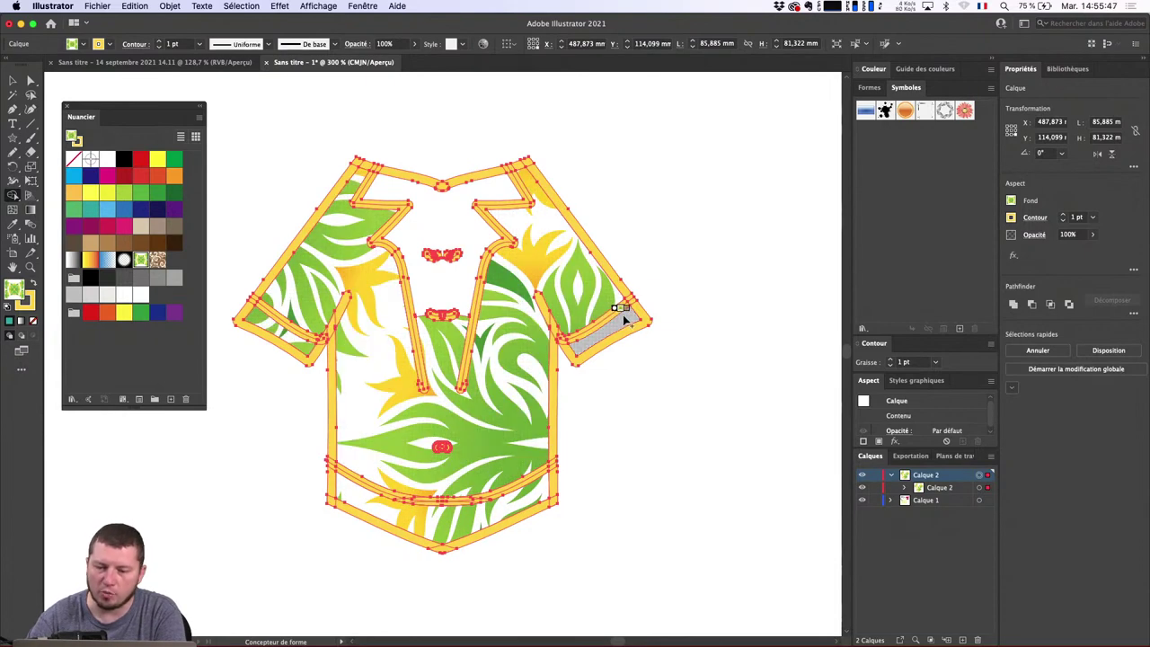
click(451, 236)
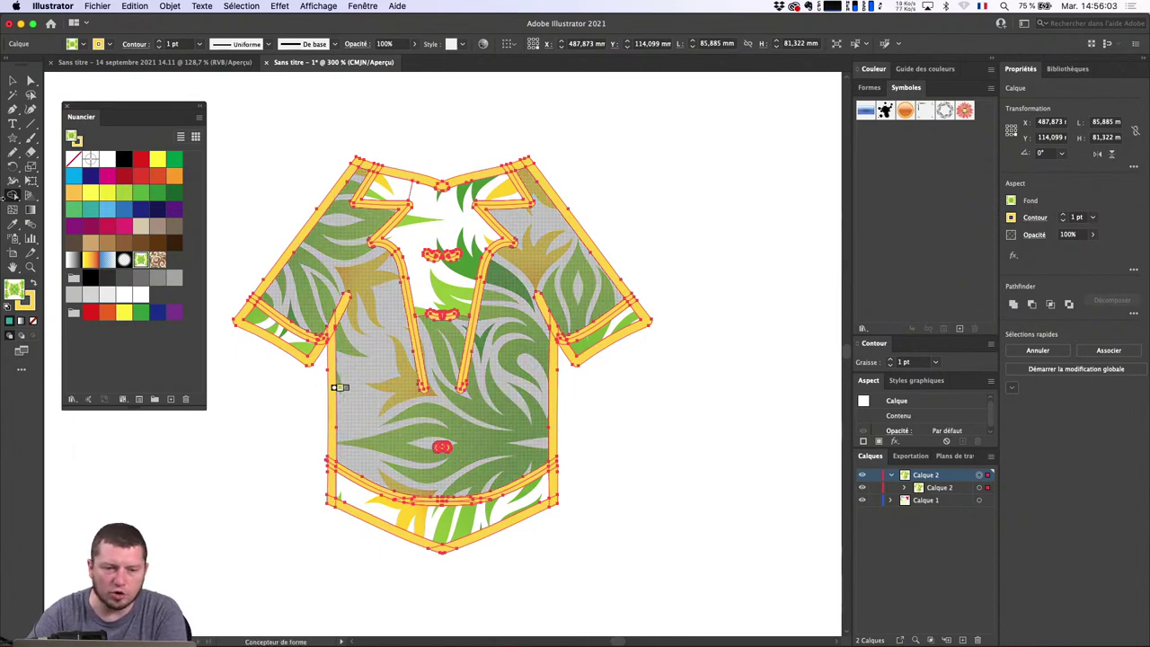
double_click(15, 196)
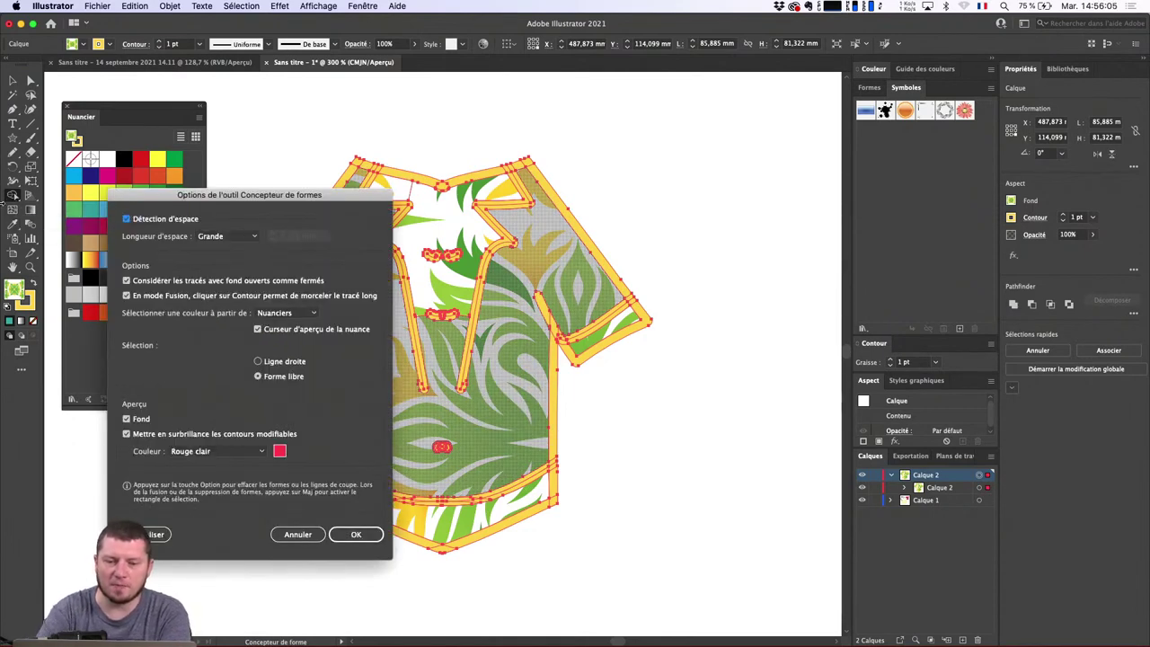
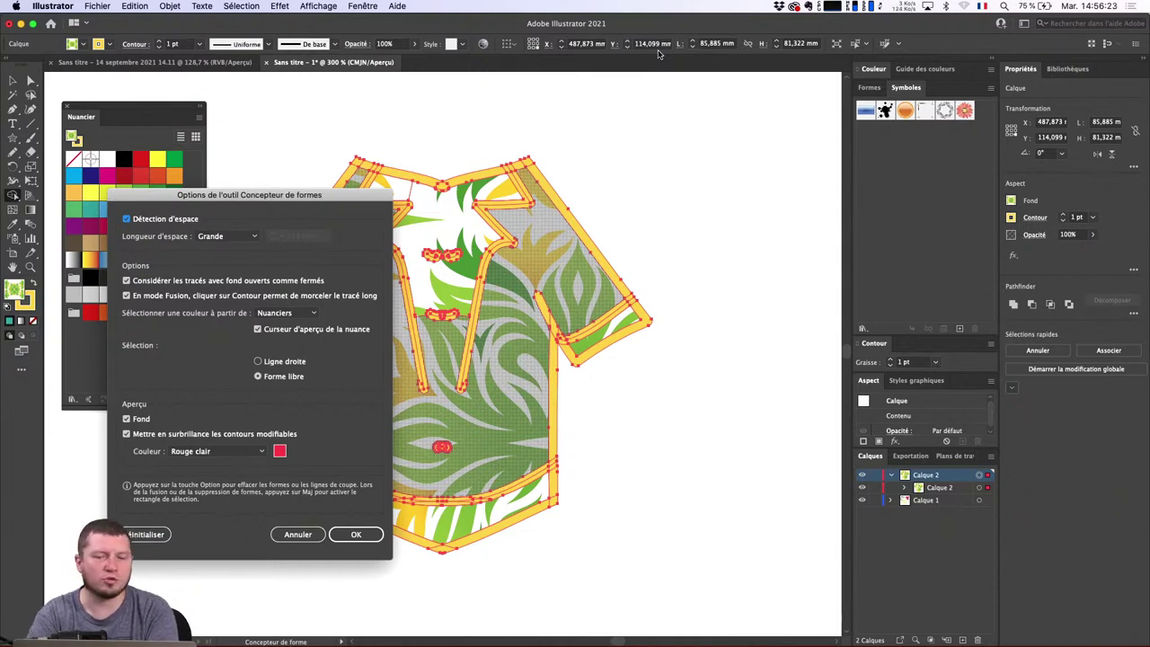
- Merge the collar and chest into one beige swirl-patterned piece, undoing the accidental body merge
key(Return)
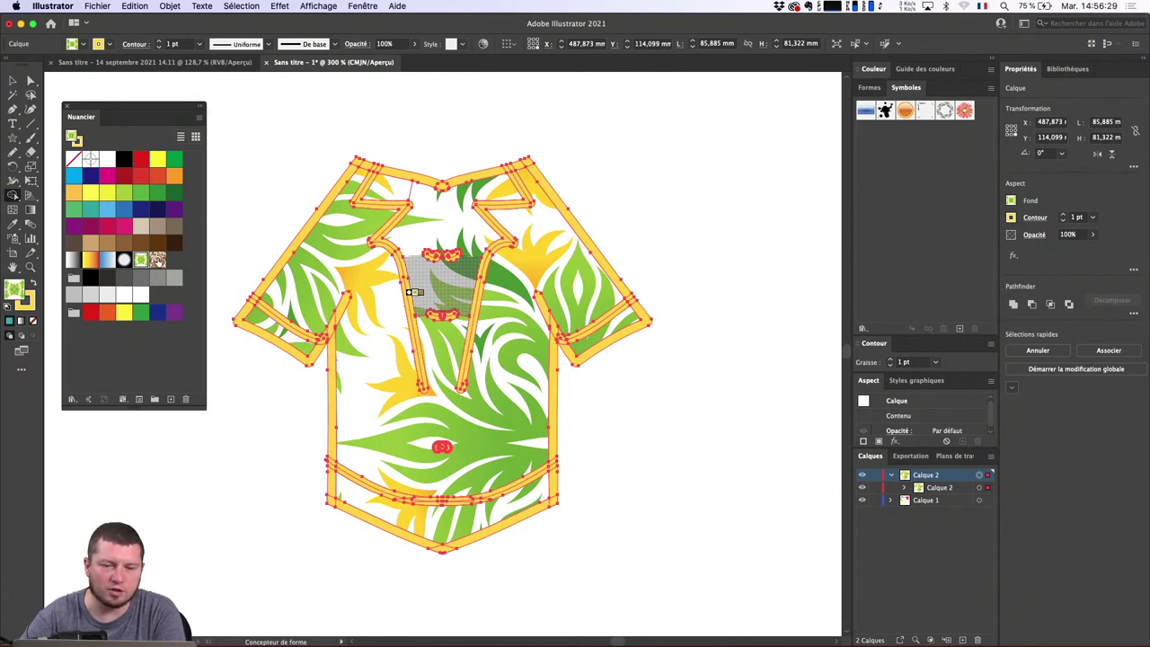
click(158, 260)
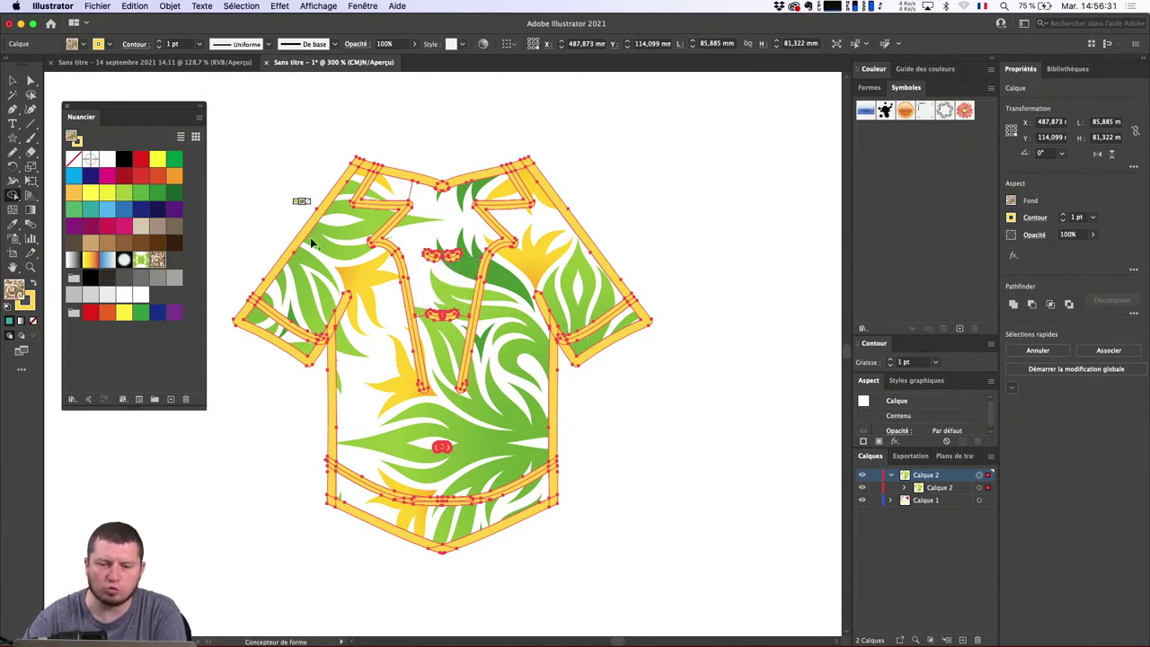
drag(407, 196, 419, 296)
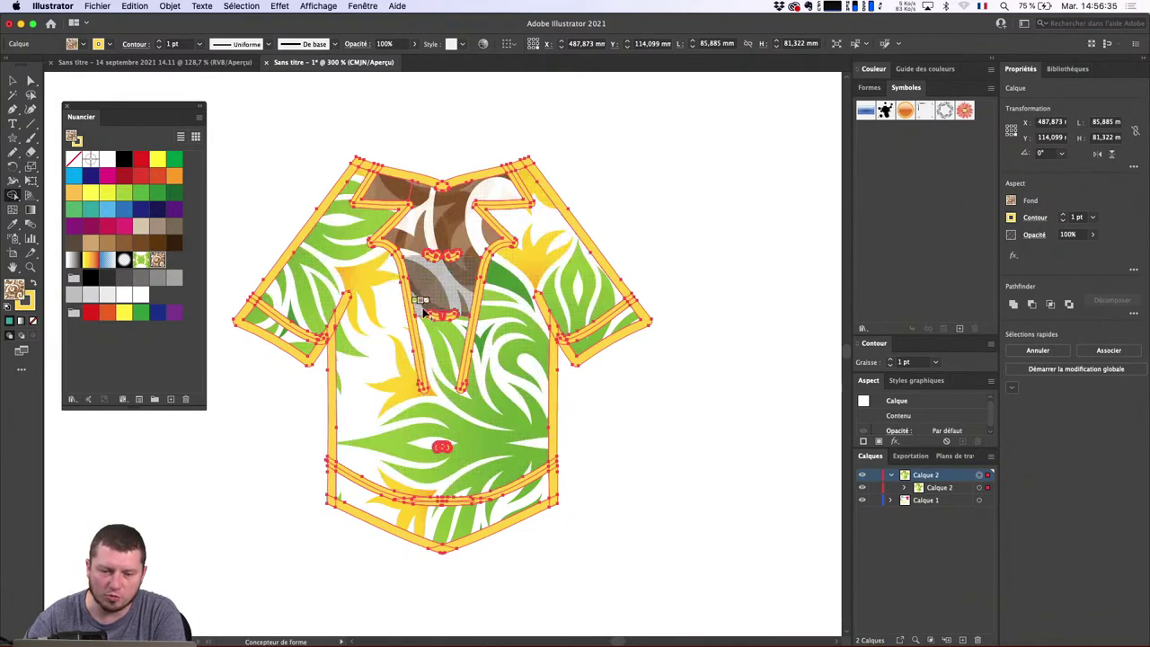
drag(426, 339, 341, 236)
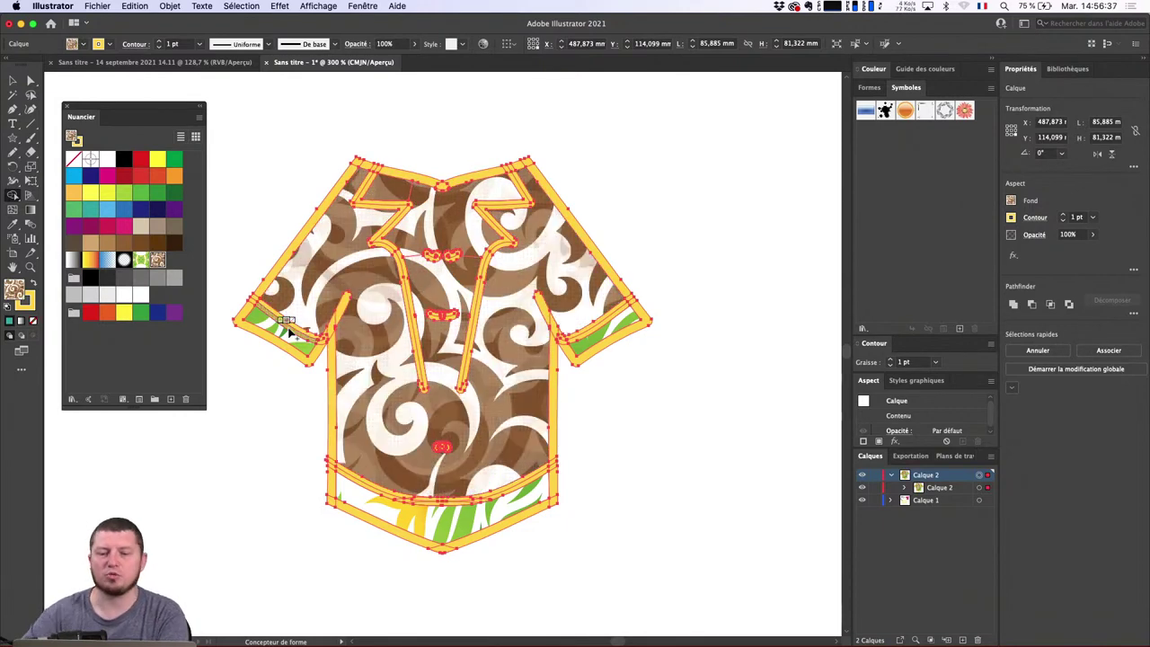
key(ctrl+z)
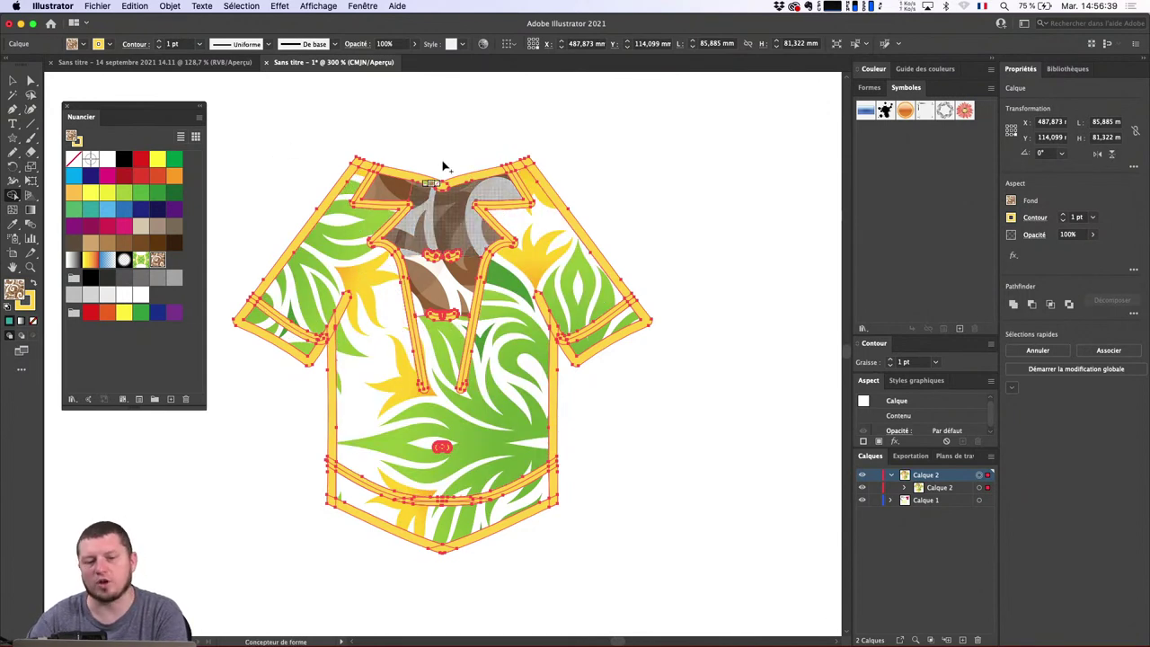
- Deselect the shirt and pan to empty canvas beside it with the Pencil tool
key(v)
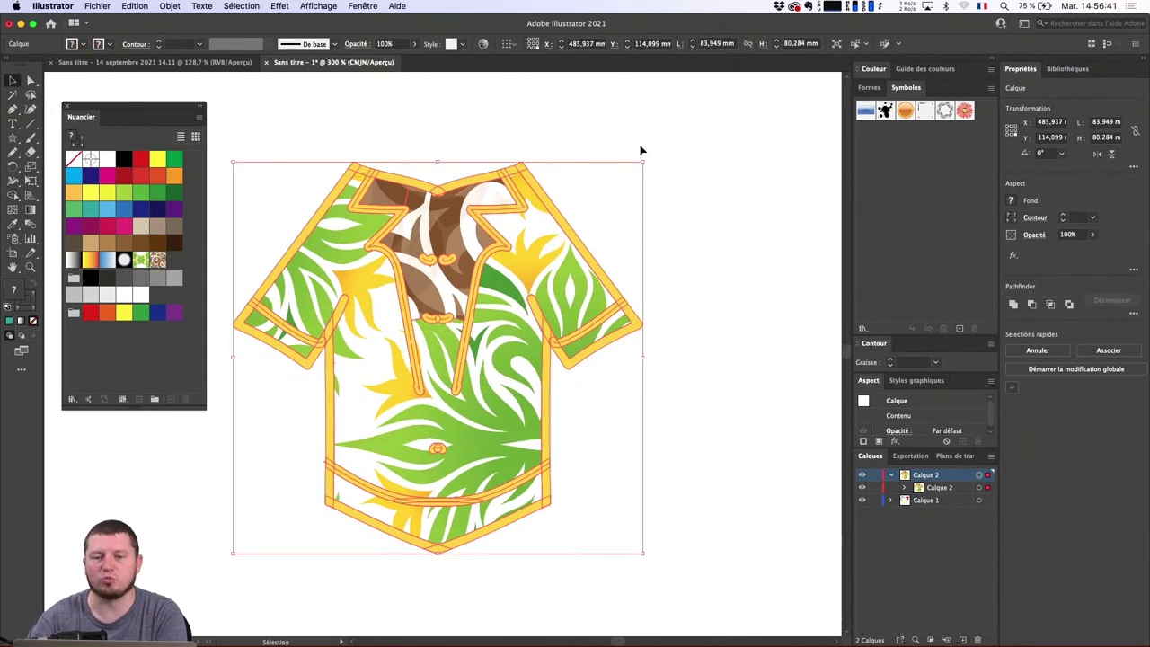
click(632, 141)
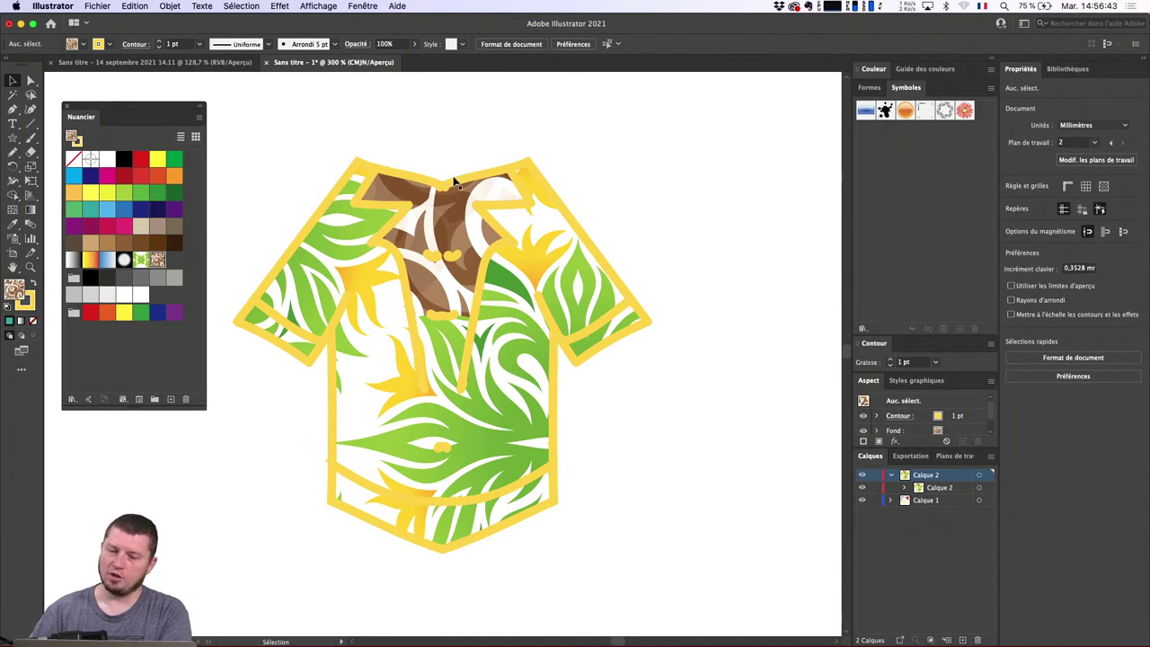
drag(640, 303, 693, 257)
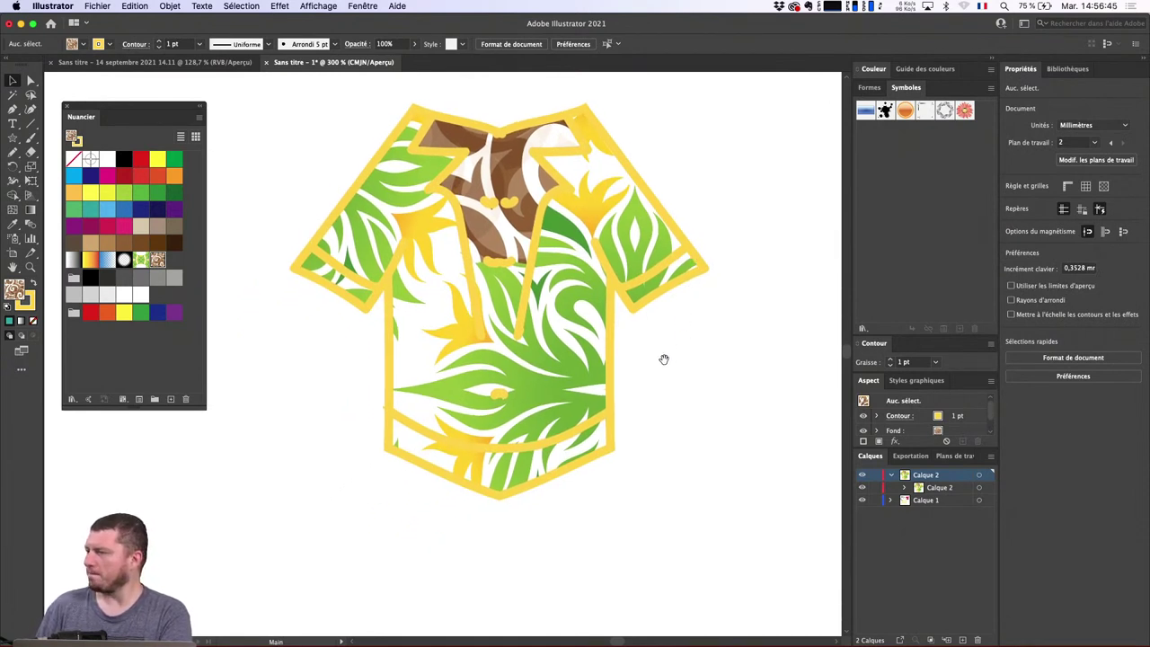
mouse_move(701, 368)
mouse_down()
mouse_move(524, 300)
mouse_move(600, 388)
mouse_move(583, 334)
mouse_up()
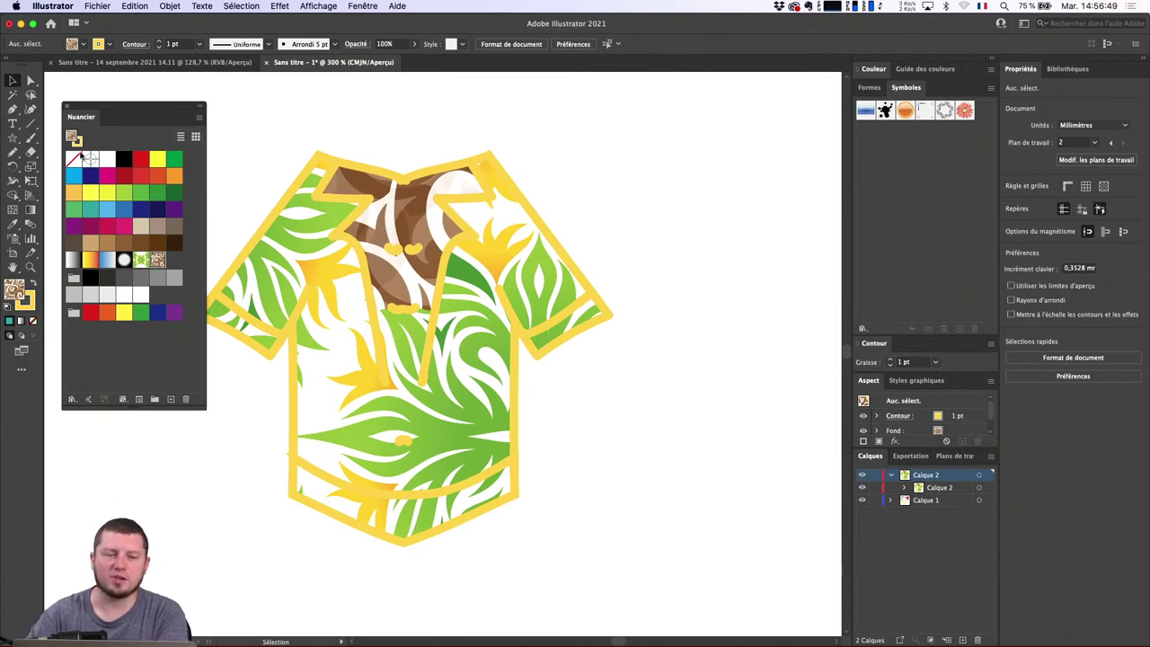
click(14, 153)
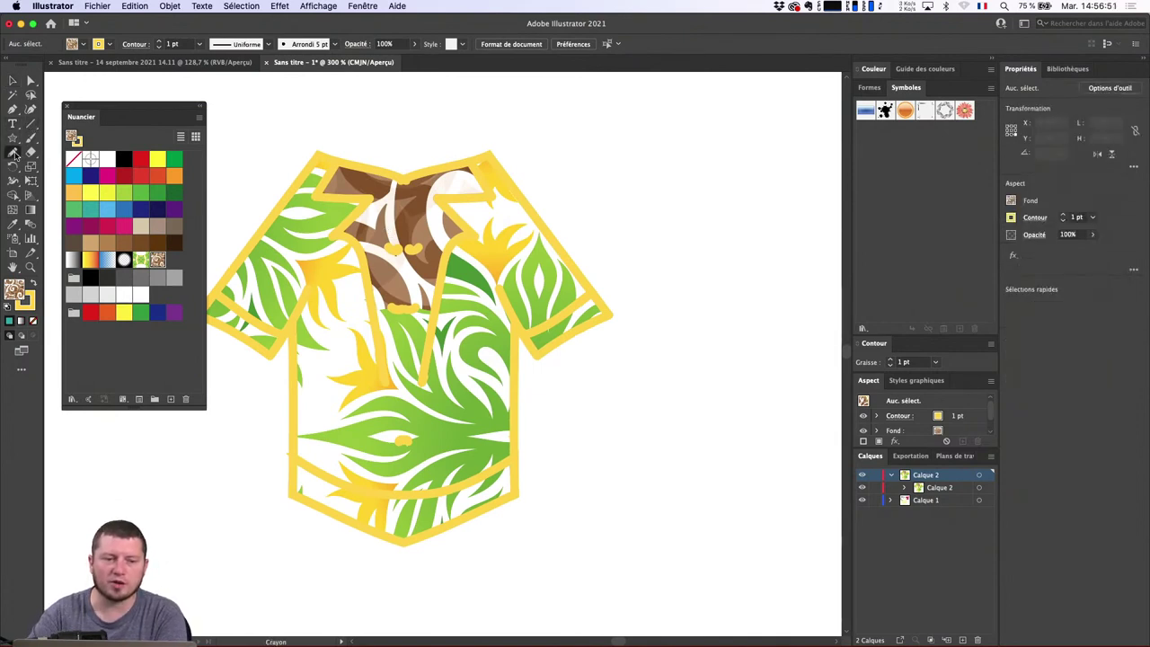
drag(12, 154, 78, 175)
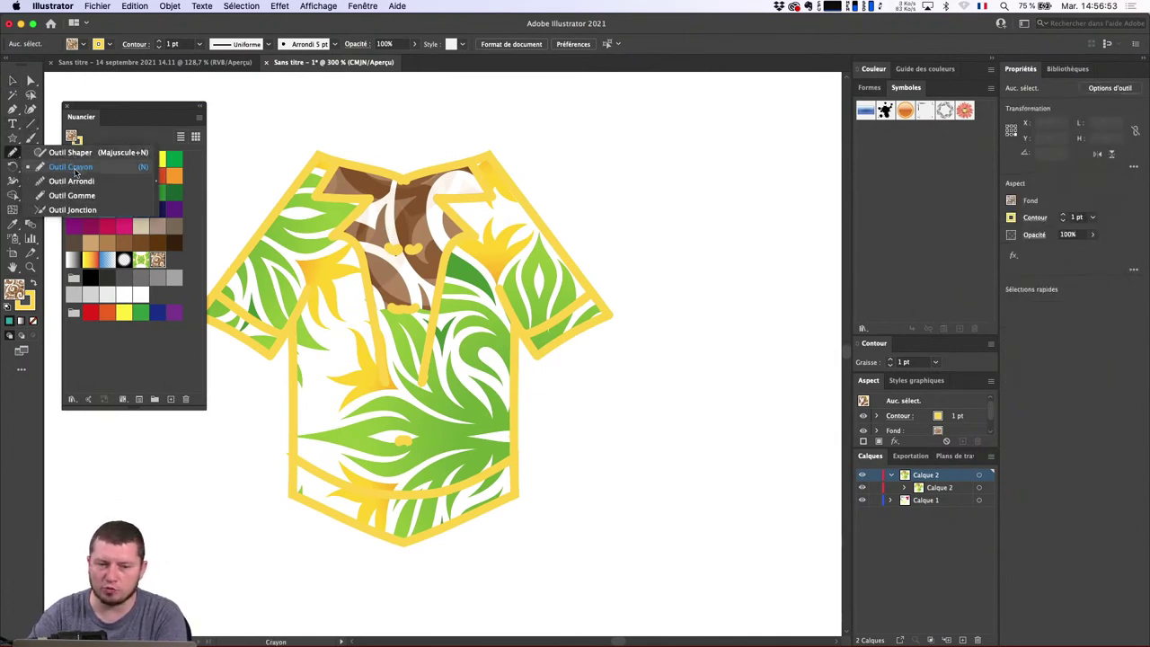
mouse_move(736, 209)
mouse_down()
mouse_move(448, 250)
mouse_move(462, 500)
mouse_up()
key(ctrl+z)
- Sketch the crossing grid lines and a U-shaped neckline with the Pencil
drag(468, 222, 489, 501)
drag(412, 274, 699, 261)
drag(620, 203, 647, 437)
drag(434, 416, 685, 392)
click(536, 226)
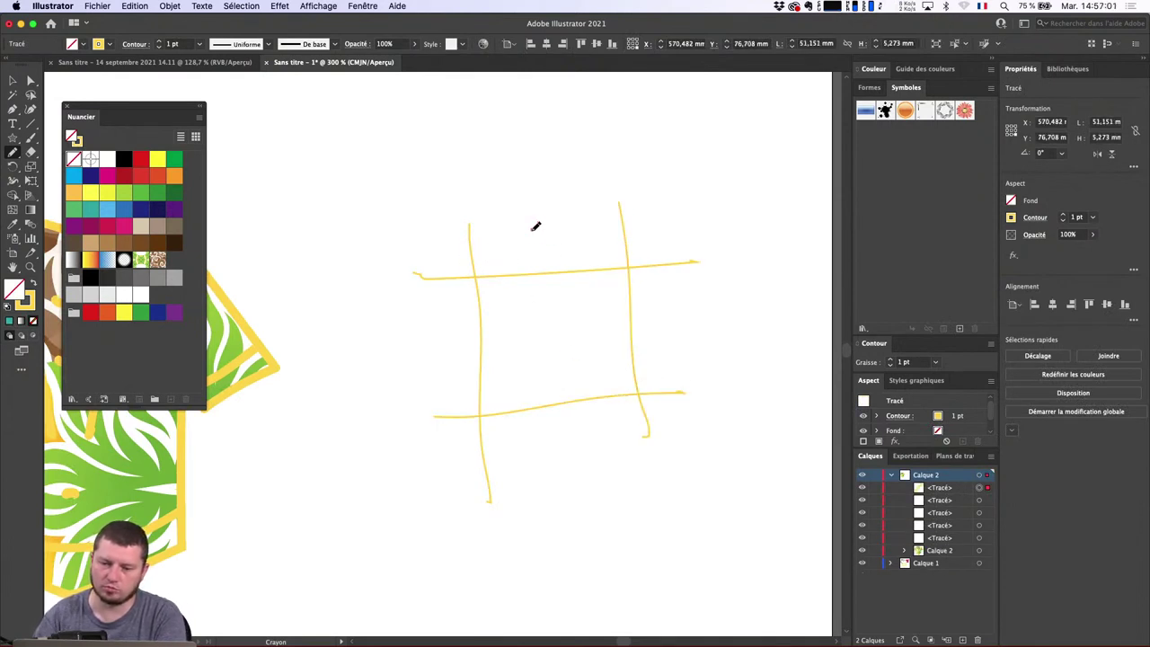
drag(592, 251, 582, 232)
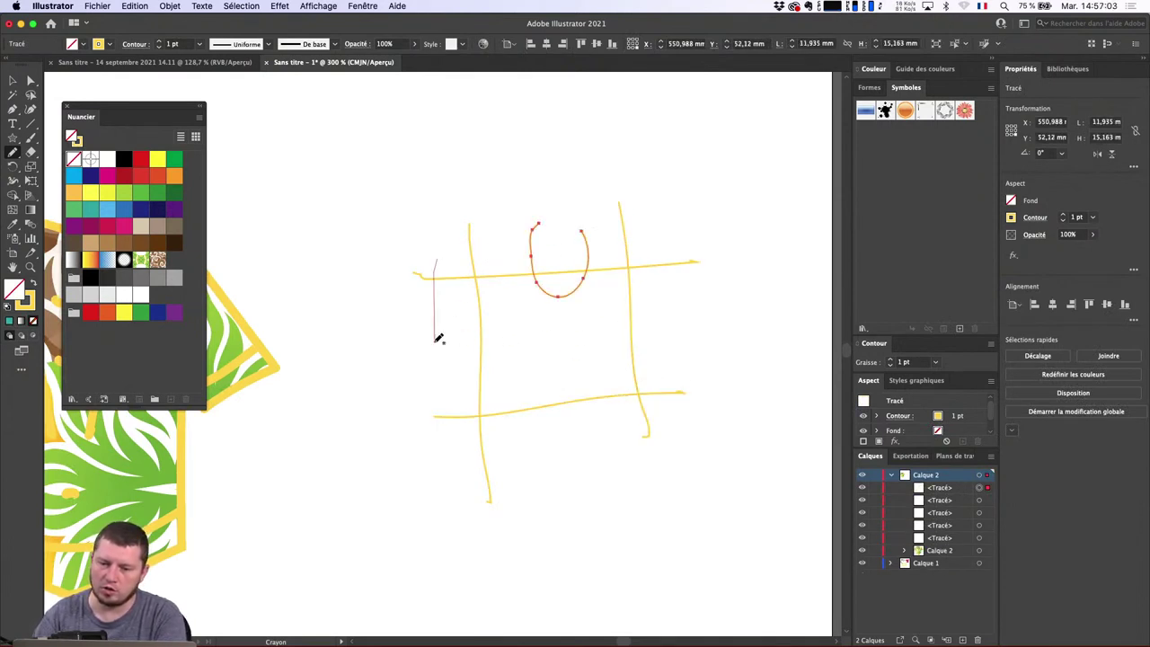
- Add the sleeve lines on both sides and marquee-select all sketched strokes
drag(439, 338, 435, 342)
drag(514, 340, 513, 339)
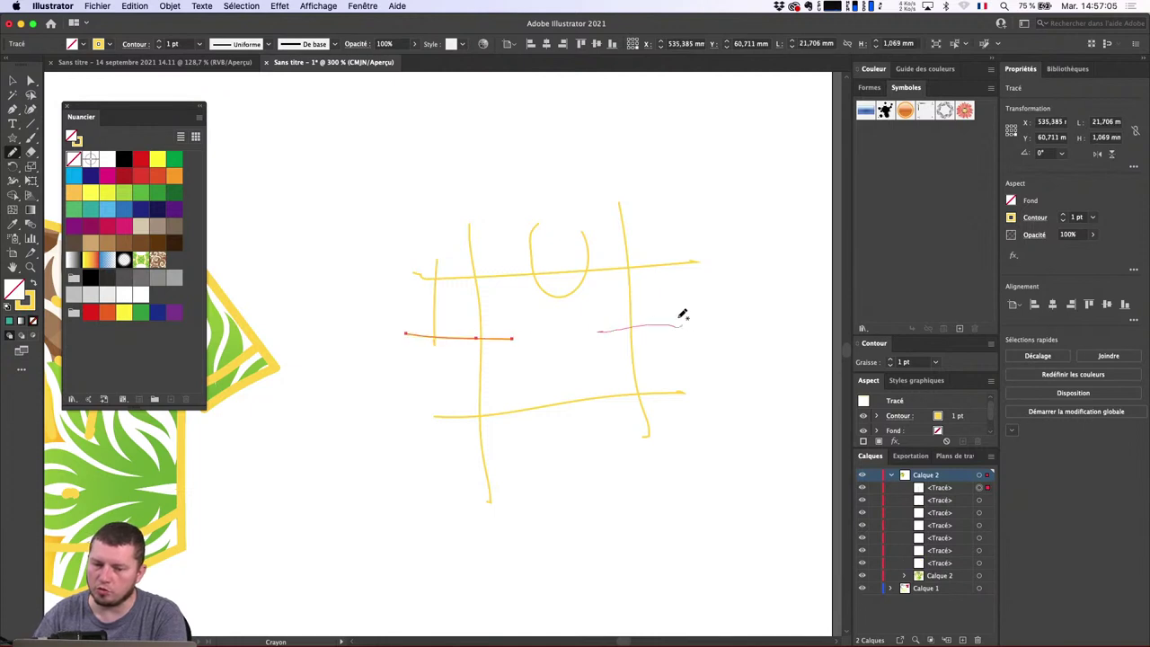
drag(680, 320, 681, 322)
drag(663, 241, 669, 362)
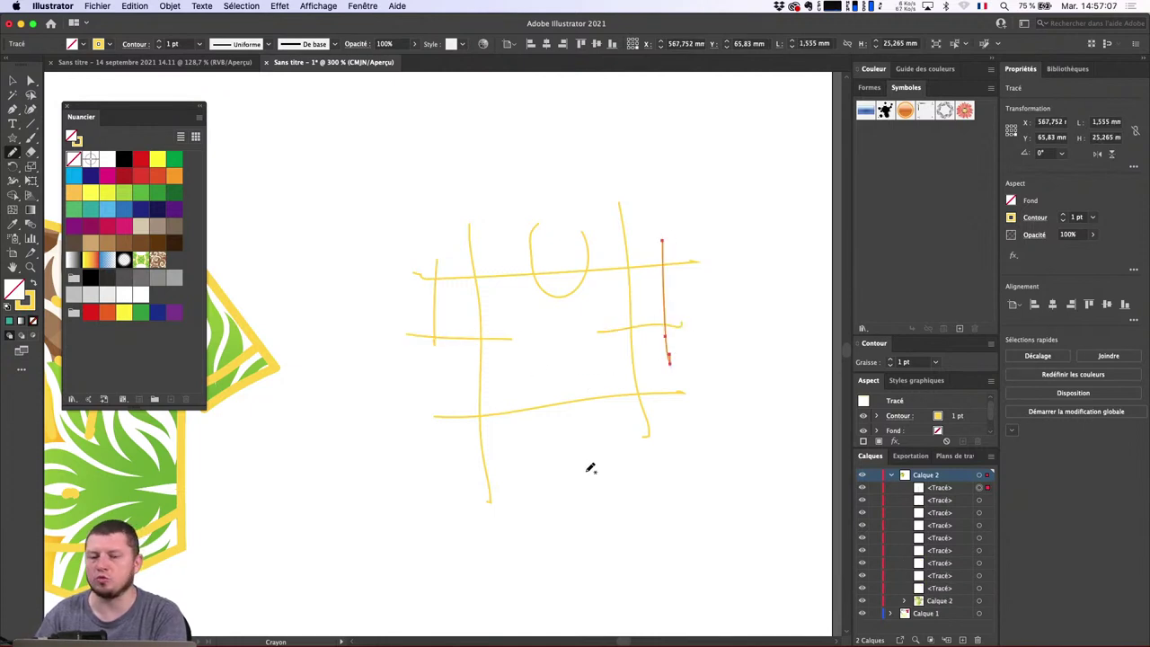
drag(367, 176, 756, 520)
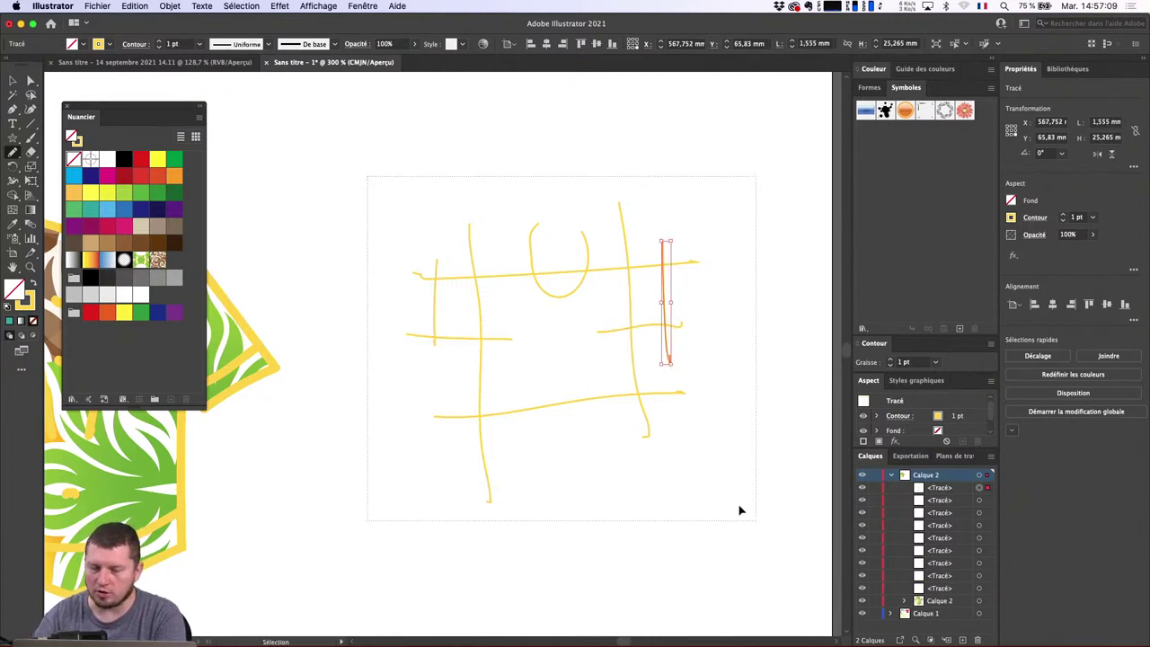
- Trim the stray line ends around the neckline, right side and bottom corners with Shape Builder
click(13, 195)
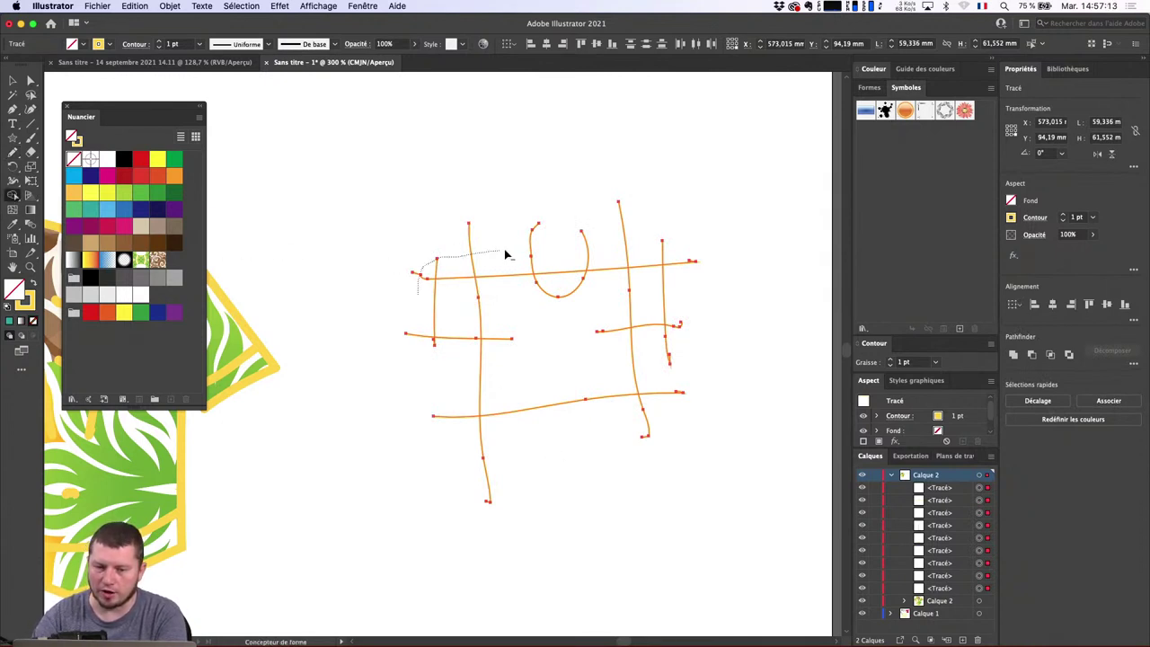
drag(558, 270, 566, 268)
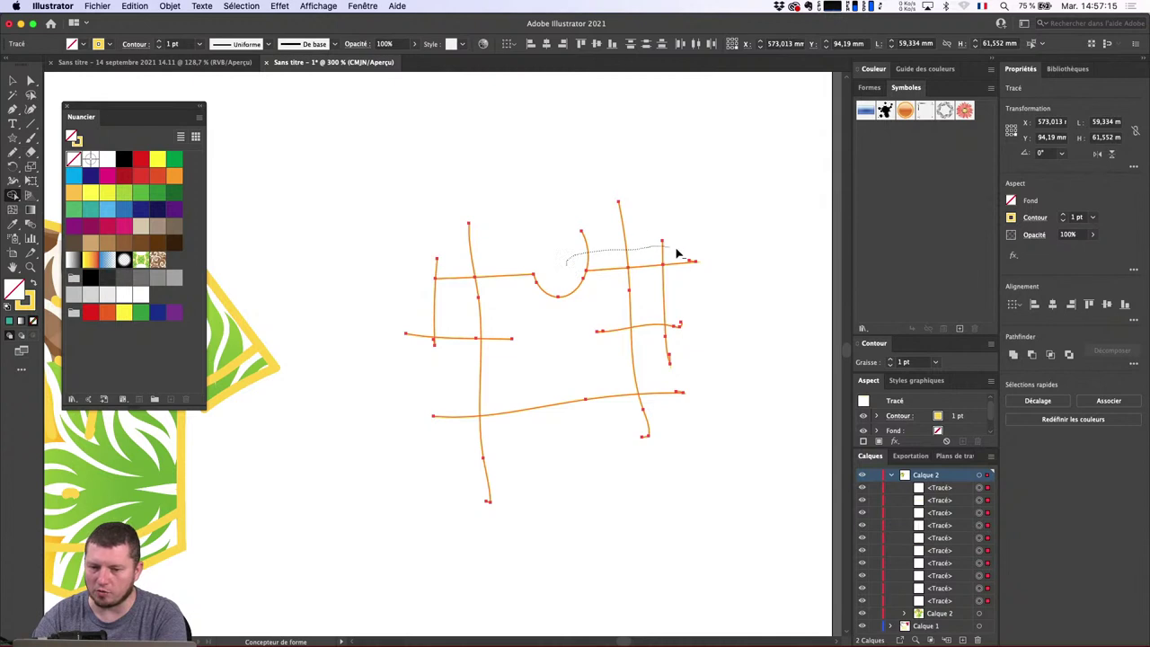
mouse_move(679, 254)
mouse_down()
mouse_move(675, 354)
mouse_move(629, 441)
mouse_up()
drag(441, 411, 457, 422)
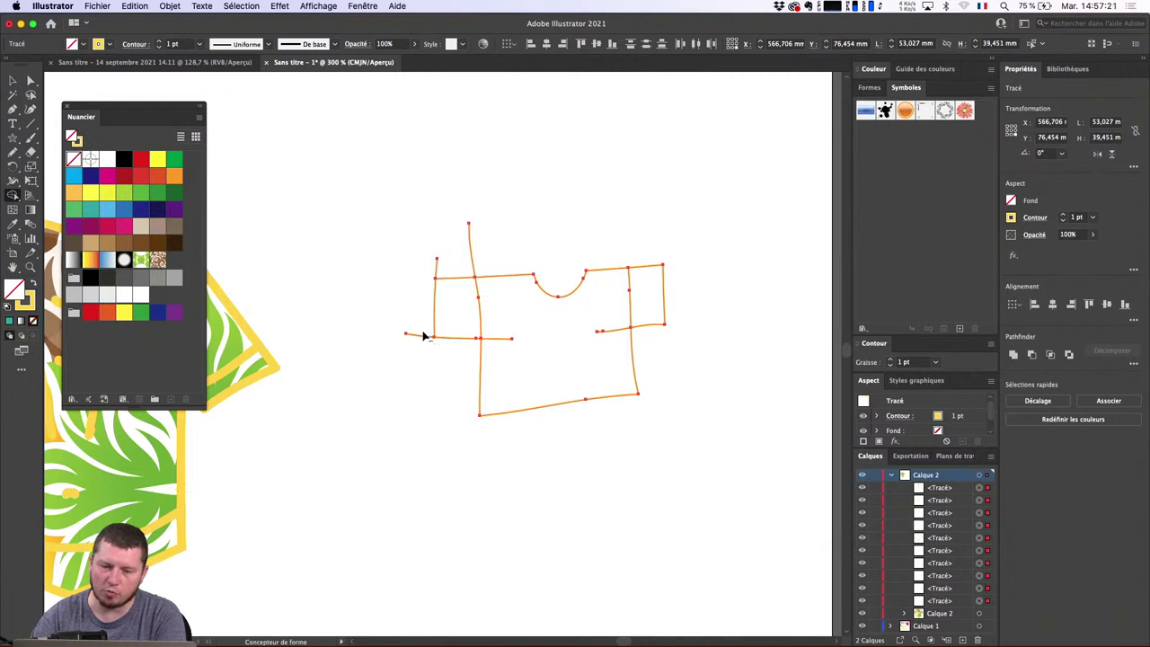
alt+click(468, 257)
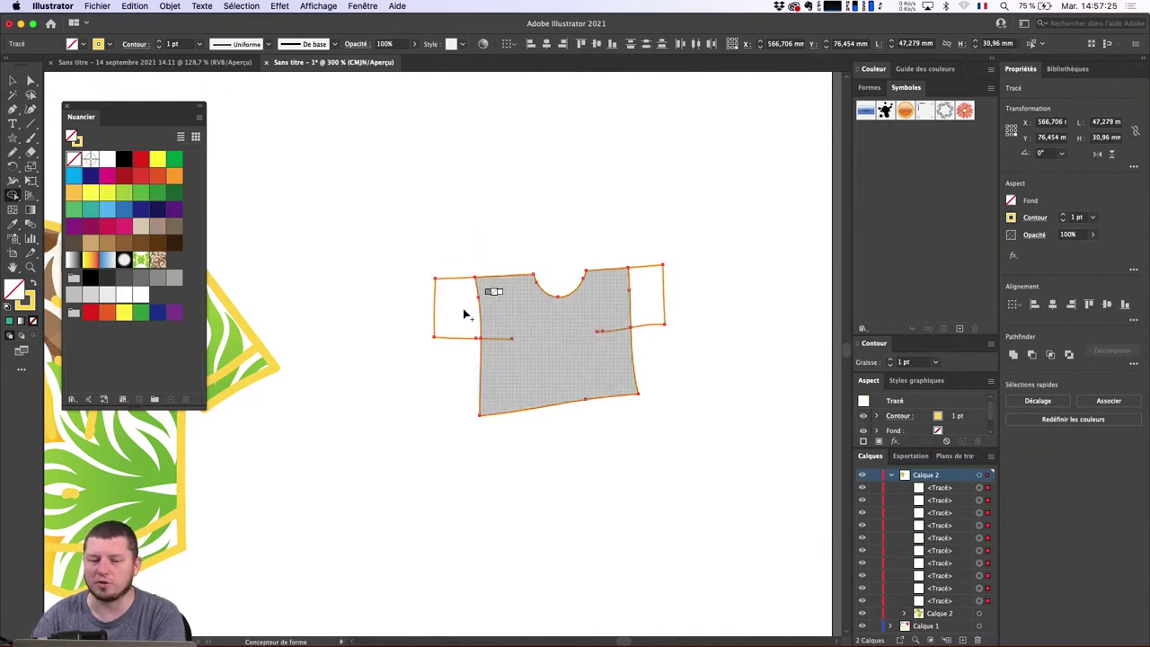
- Merge both sleeves into the shirt body and remove the leftover edge under the left sleeve
drag(463, 308, 522, 346)
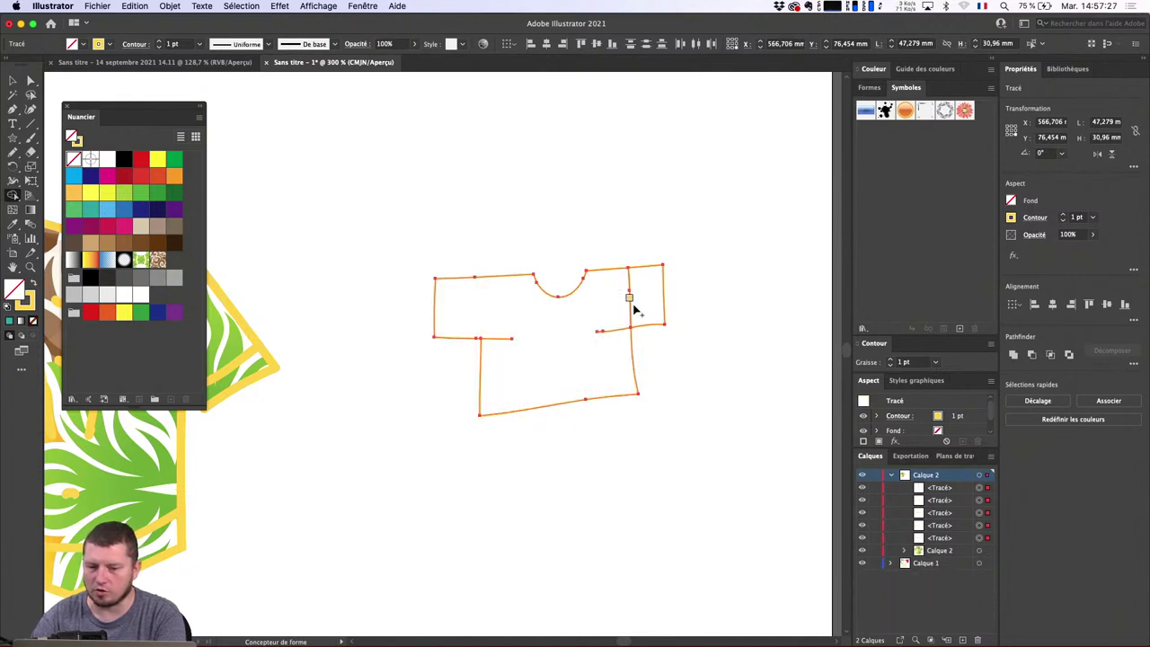
drag(632, 308, 634, 296)
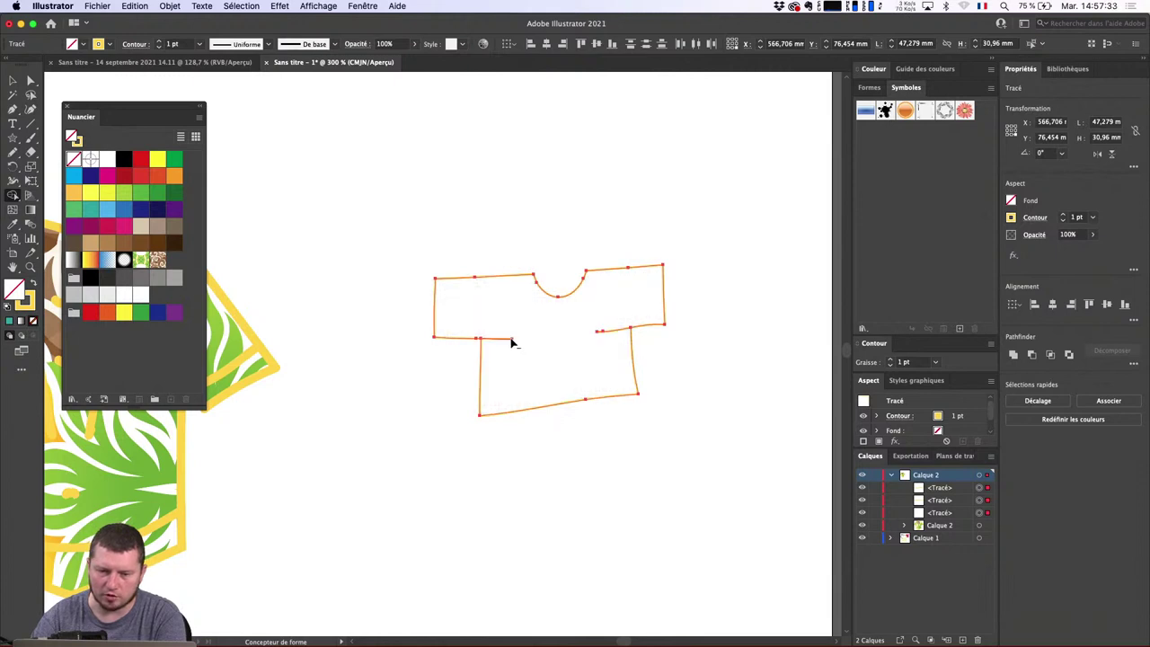
alt+click(510, 339)
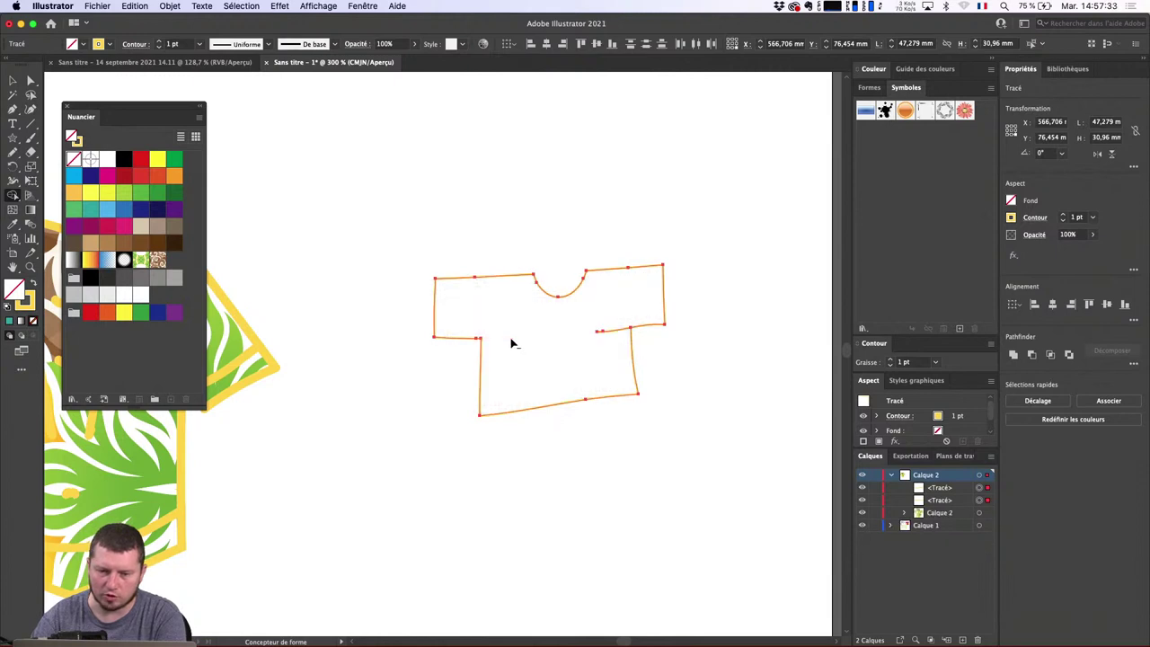
alt+click(617, 329)
key(super+z)
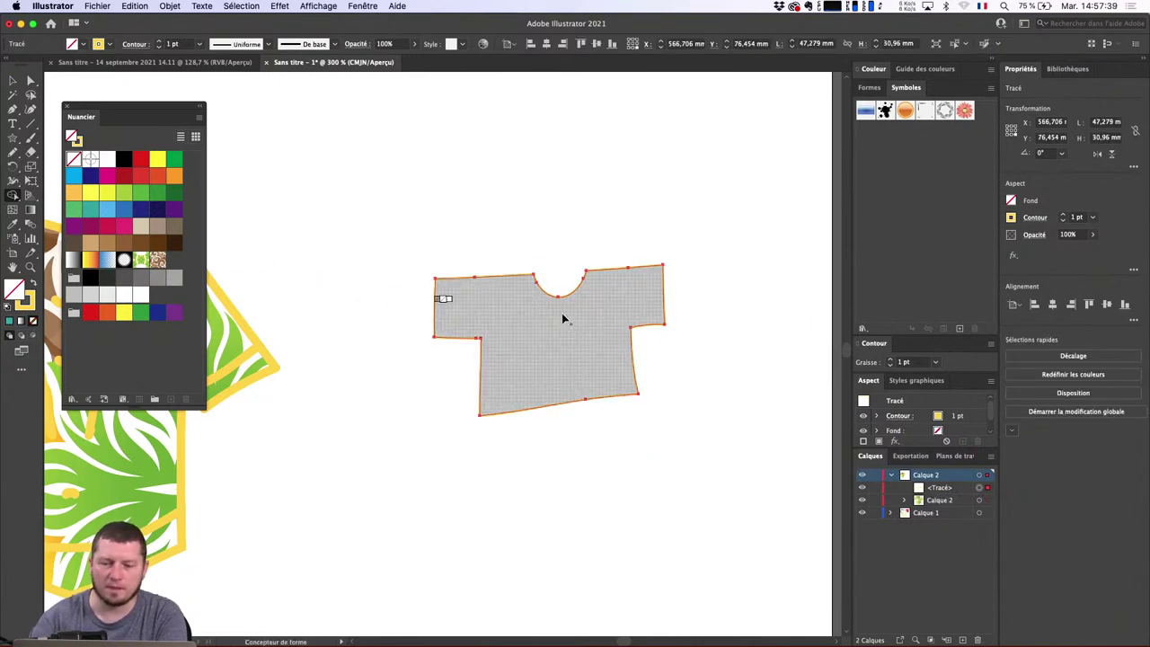
- Cycle the Shape Builder swatch to blue, fill the T-shirt, then deselect
click(569, 360)
key(Right)
key(Right)
key(Right)
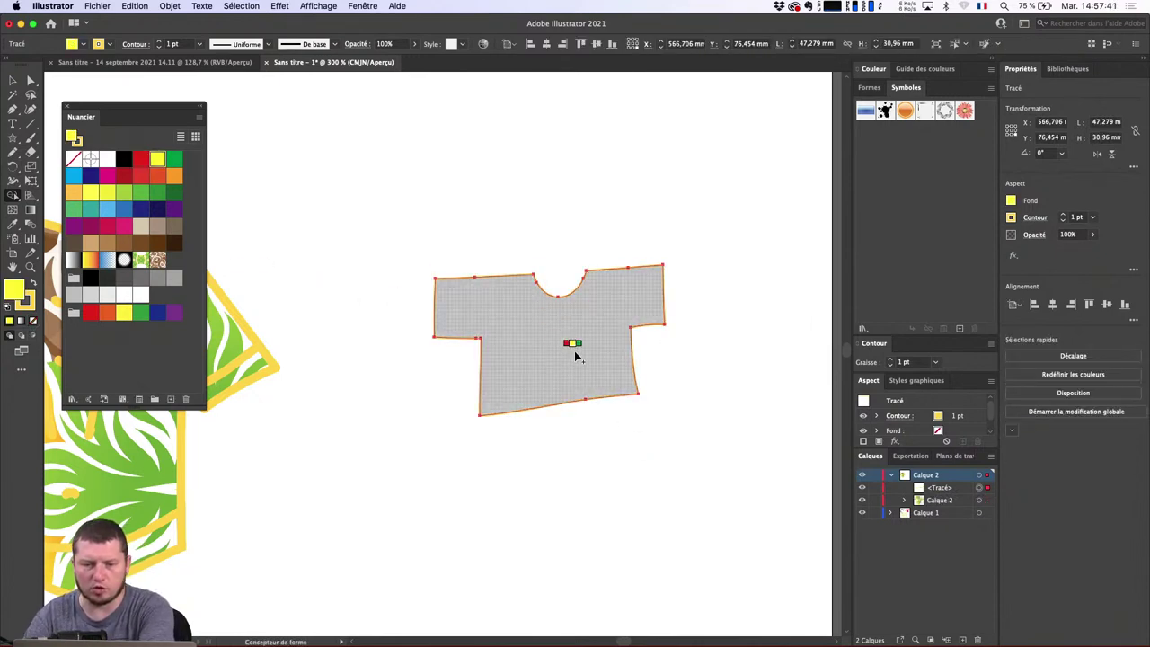
key(Right)
key(Right)
click(578, 354)
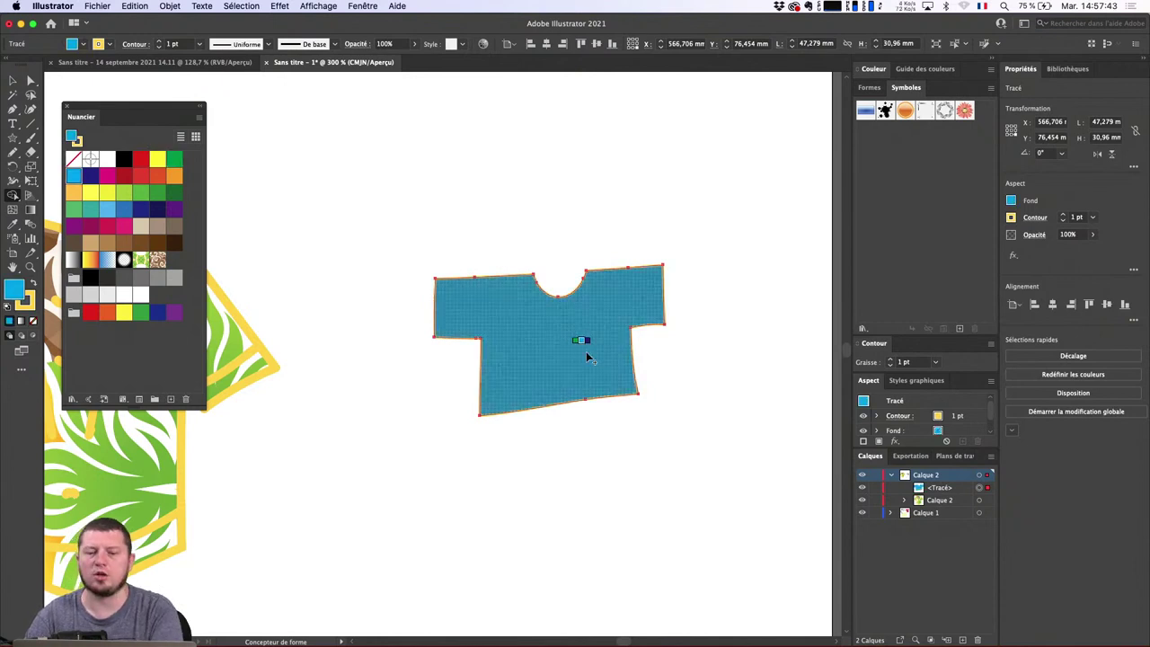
key(v)
click(751, 402)
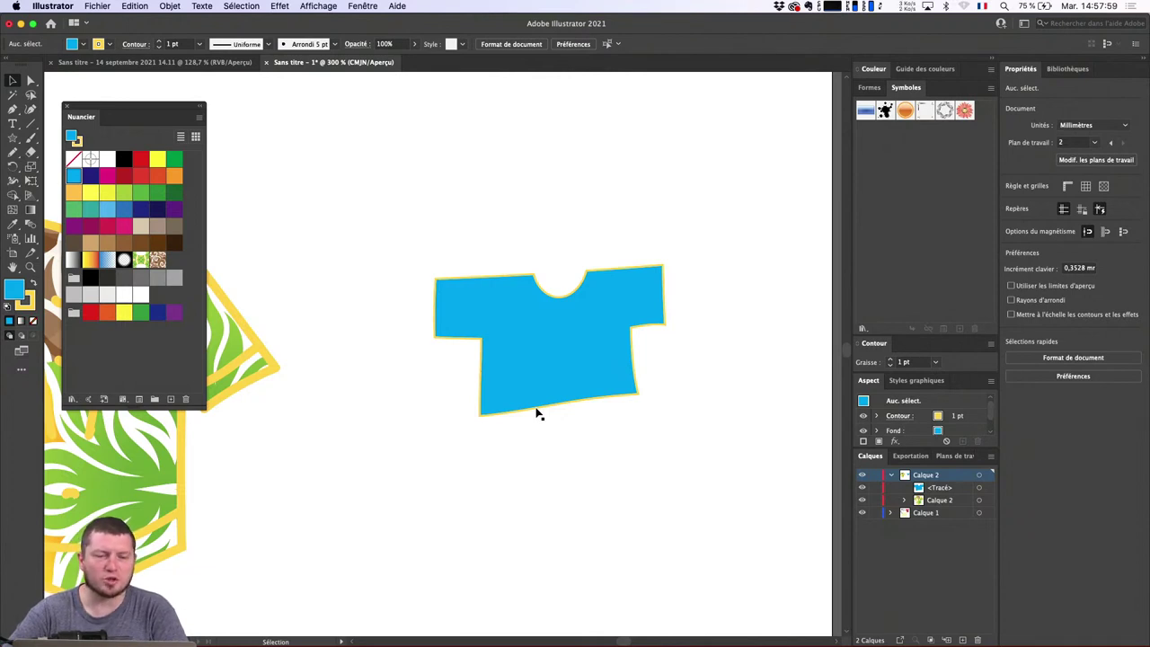
- Draw vertical Pencil seam lines along the shirt's left and right sides
click(13, 152)
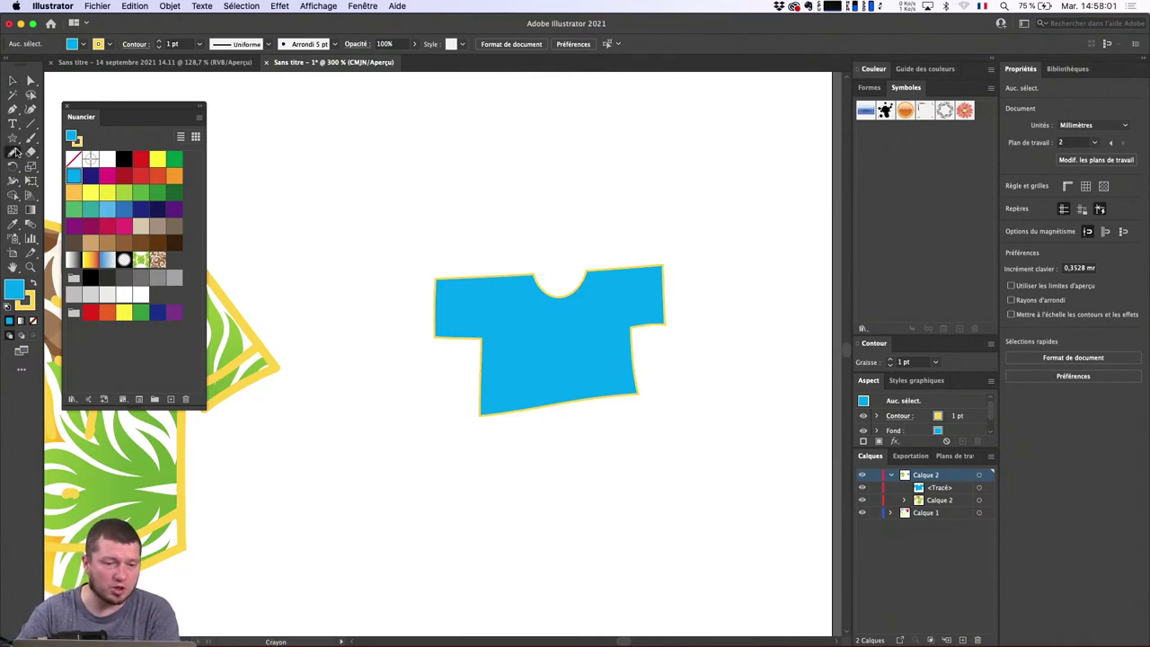
drag(452, 321, 450, 374)
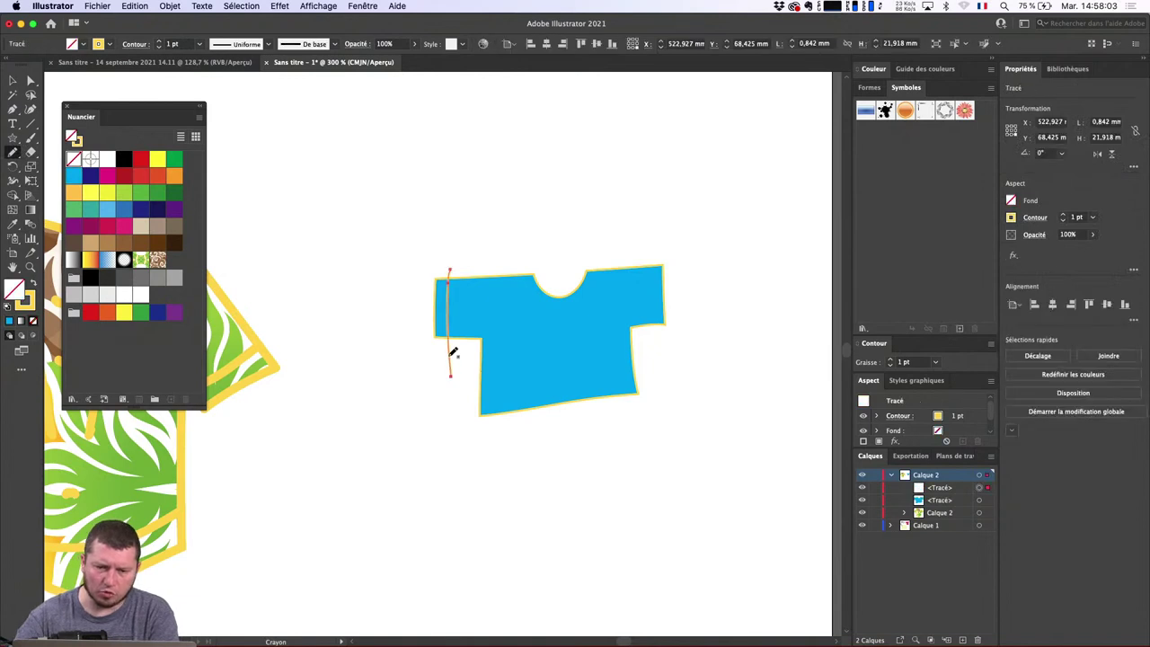
drag(656, 259, 654, 343)
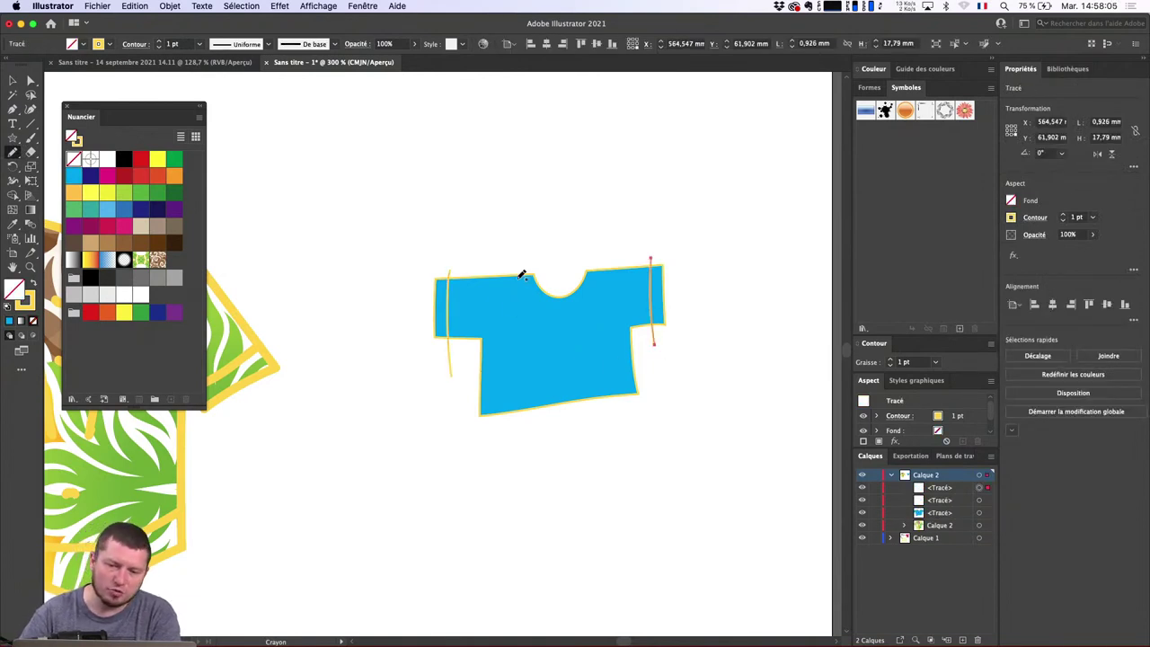
- Attempt the inner neckline curve, undoing failed strokes, and zoom in on the collar
key(cmd+z)
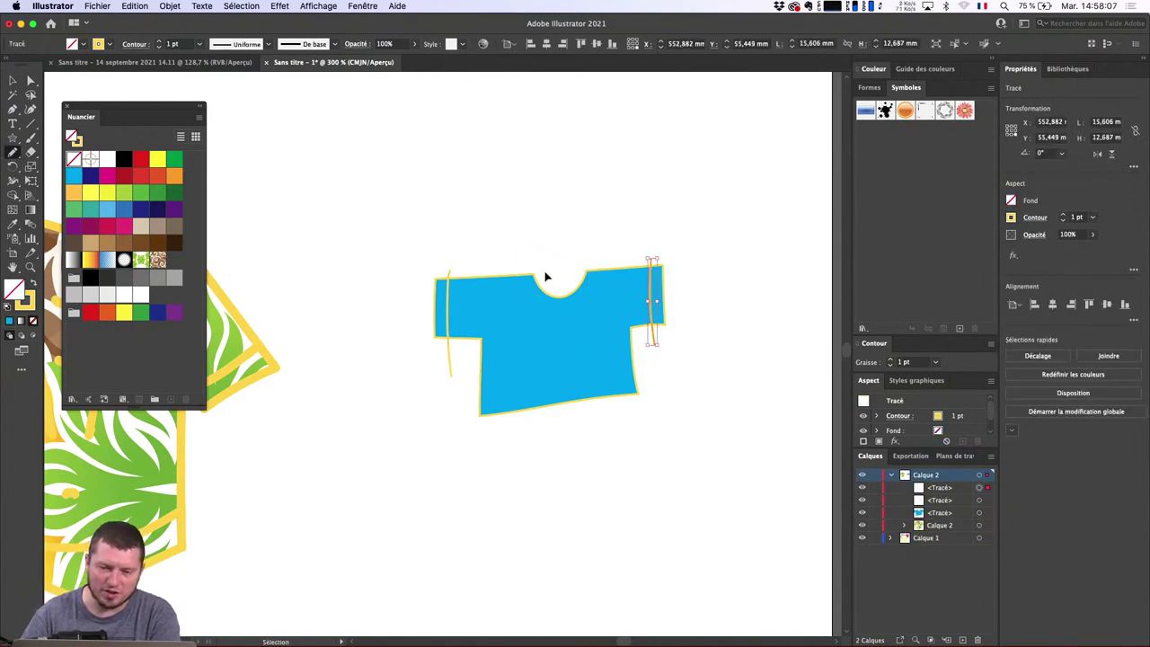
drag(519, 265, 593, 280)
key(ctrl+z)
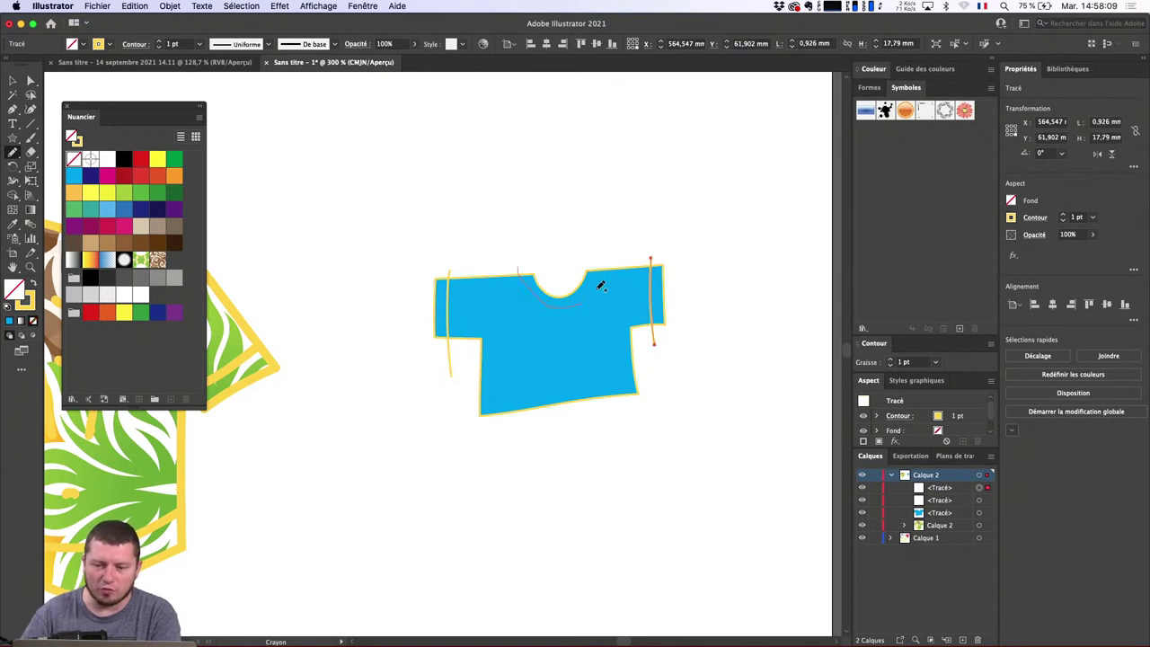
drag(519, 266, 595, 263)
key(ctrl+z)
key(ctrl+plus)
key(ctrl+plus)
key(ctrl+plus)
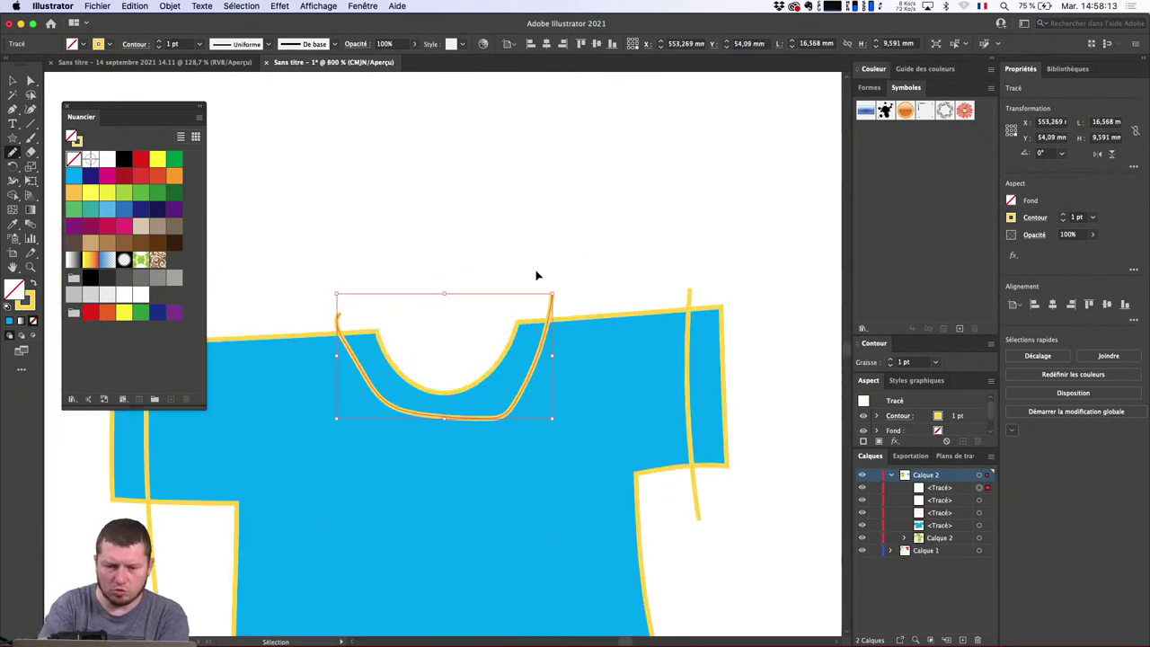
scroll(449, 233, down, 3)
scroll(530, 261, left, 2)
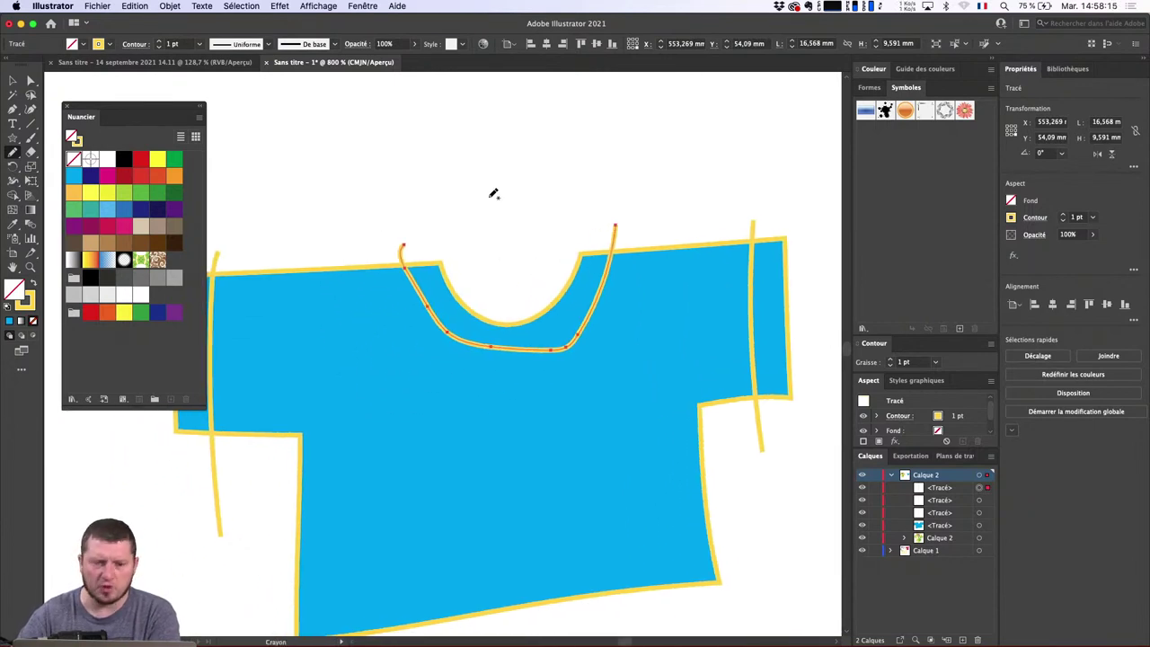
- Simplify the collar line via Object > Path > Simplify into a smooth arc
click(169, 6)
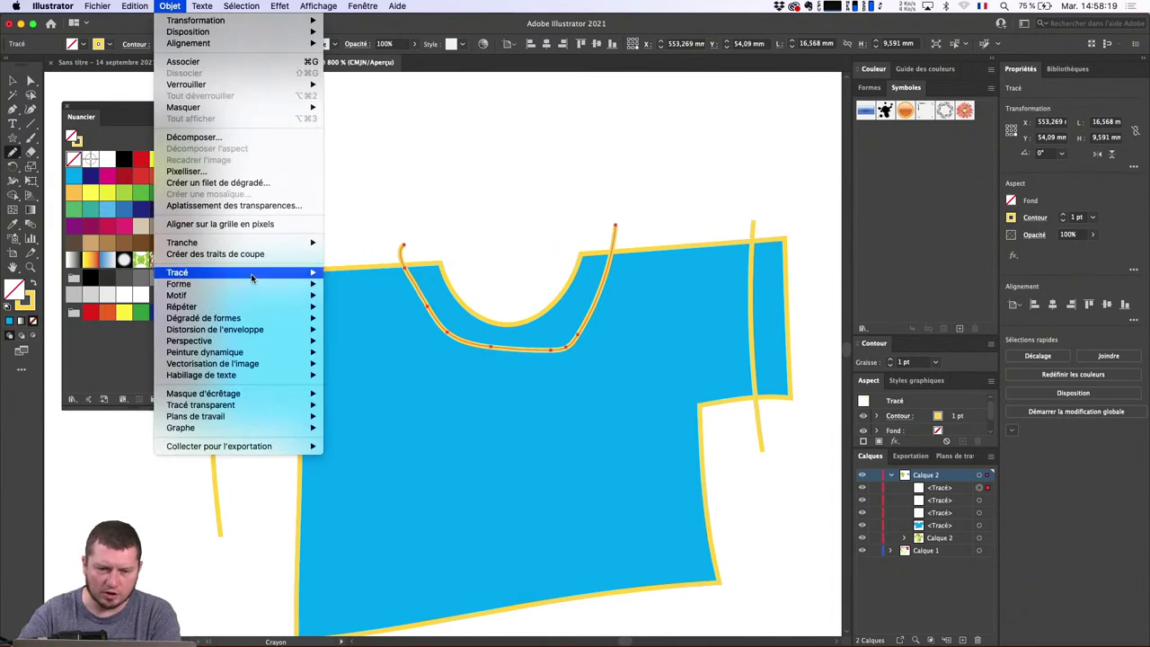
mouse_move(177, 273)
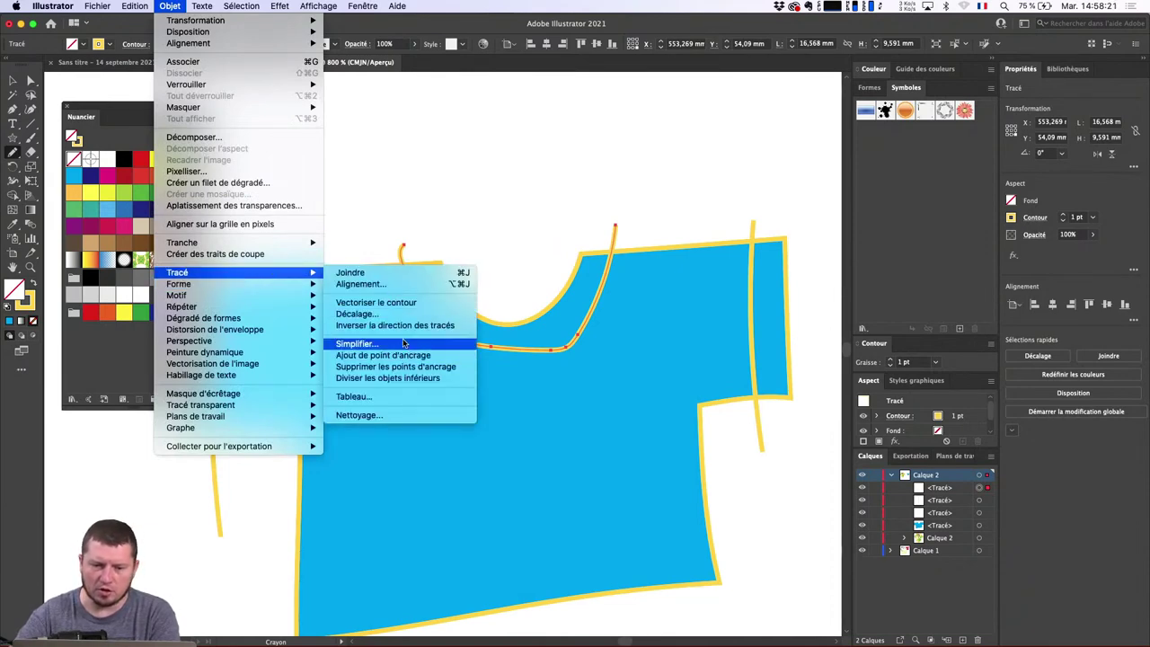
click(404, 344)
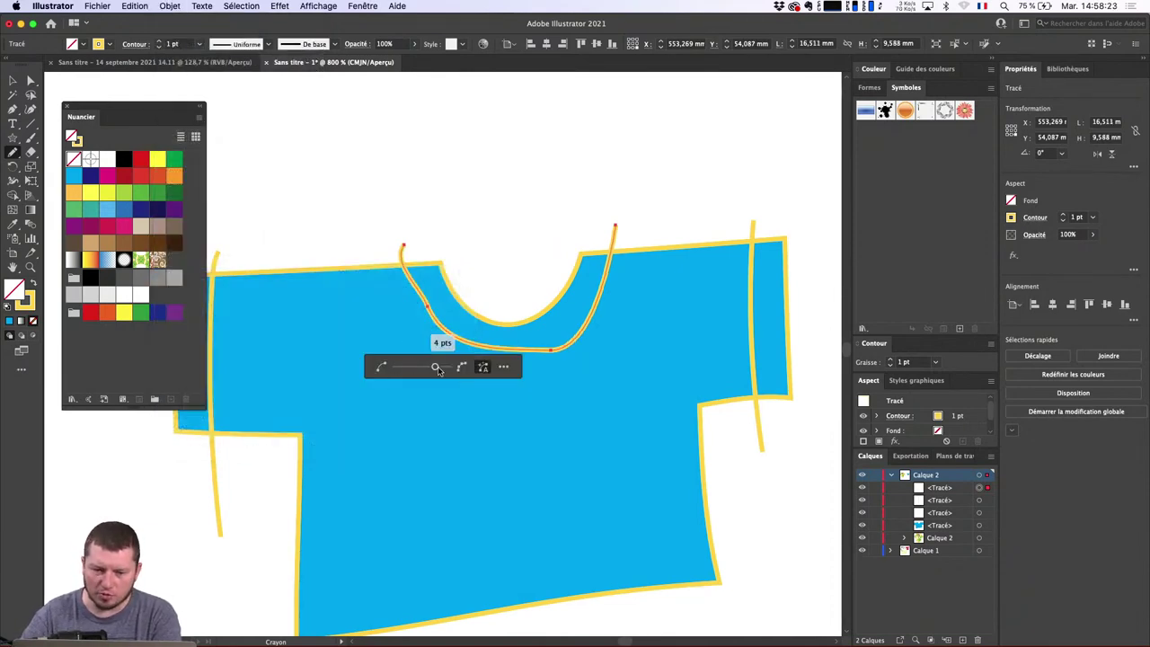
drag(436, 368, 404, 369)
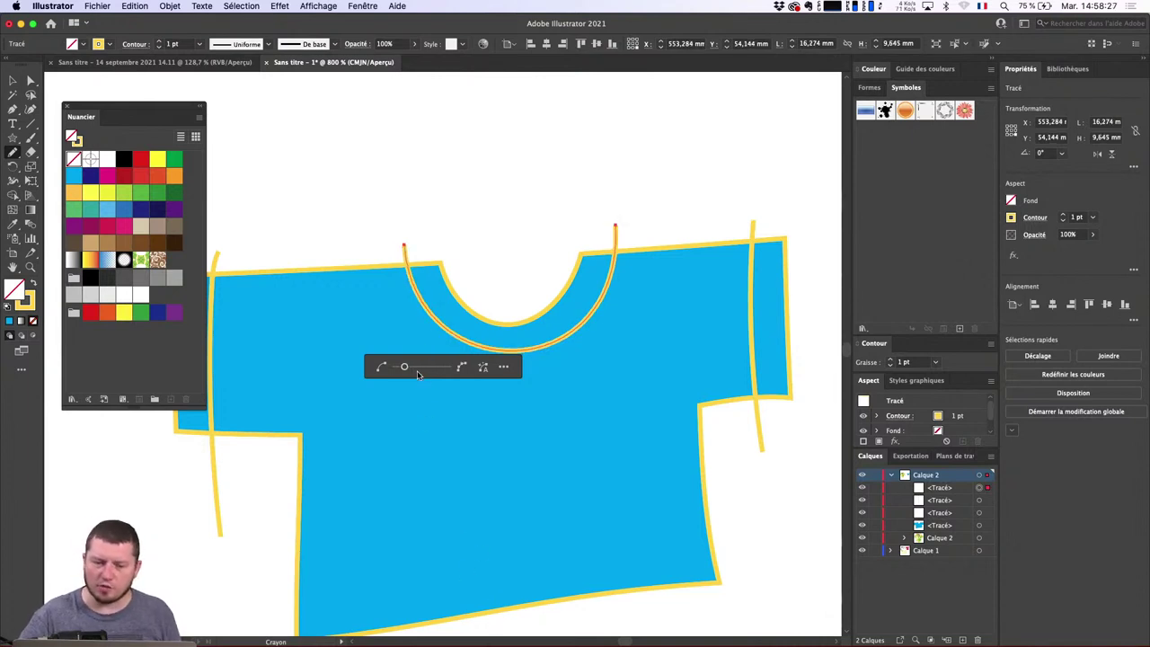
mouse_move(435, 367)
mouse_down()
mouse_move(463, 378)
mouse_move(406, 369)
mouse_up()
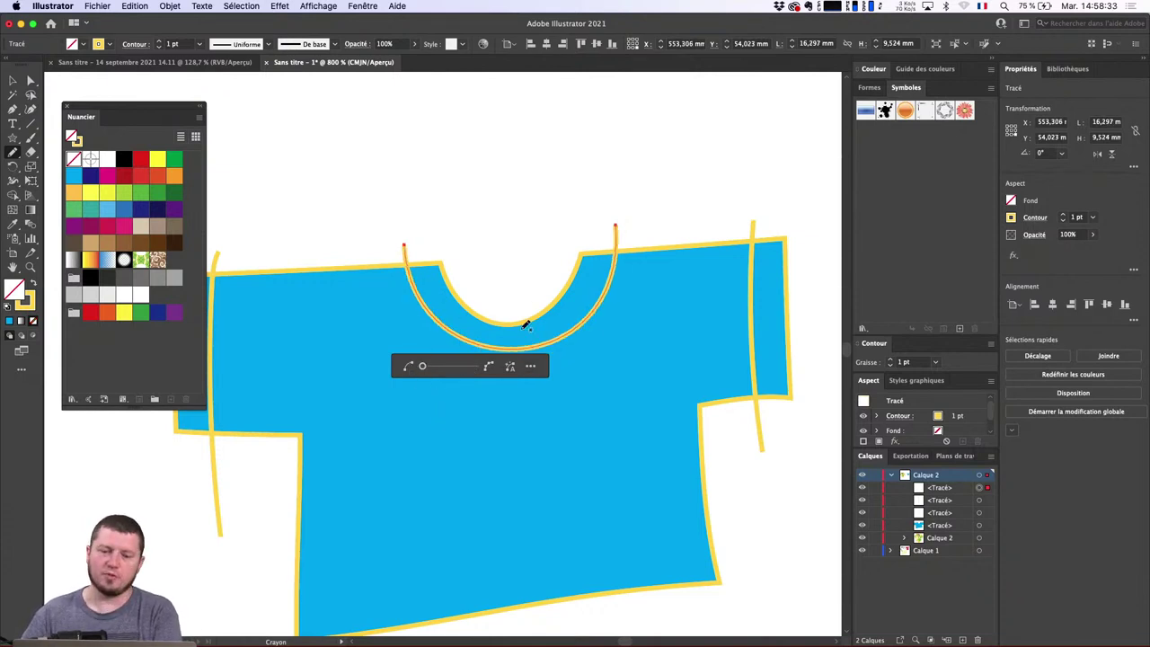
click(556, 191)
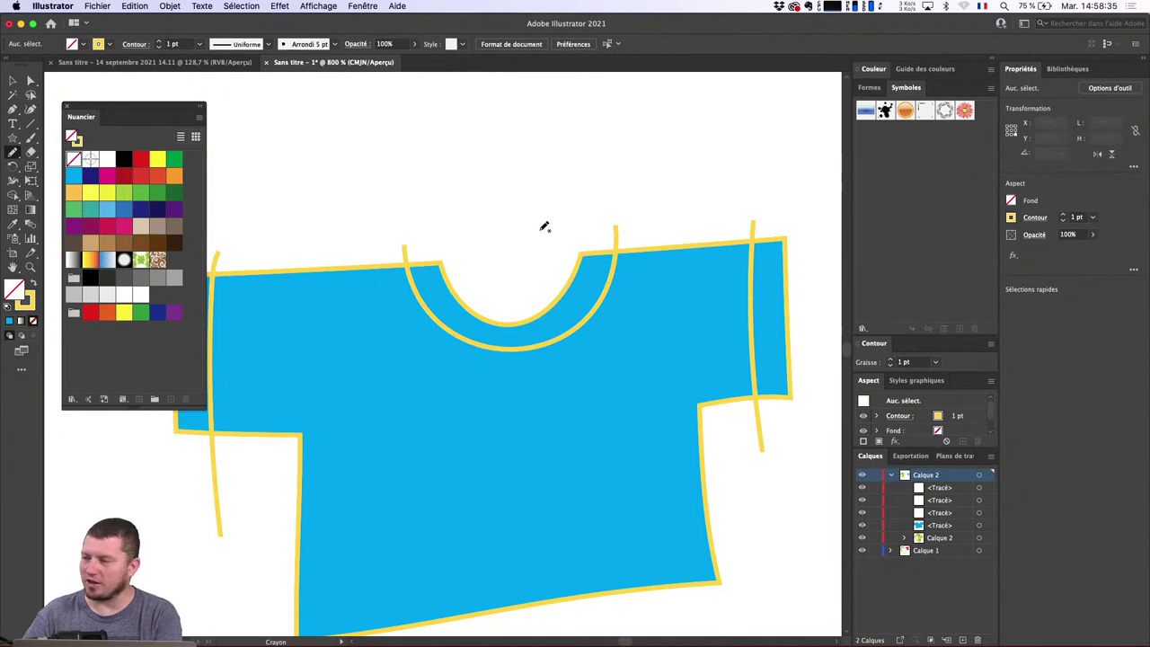
- Zoom out and marquee-select all of the shirt's paths
key(v)
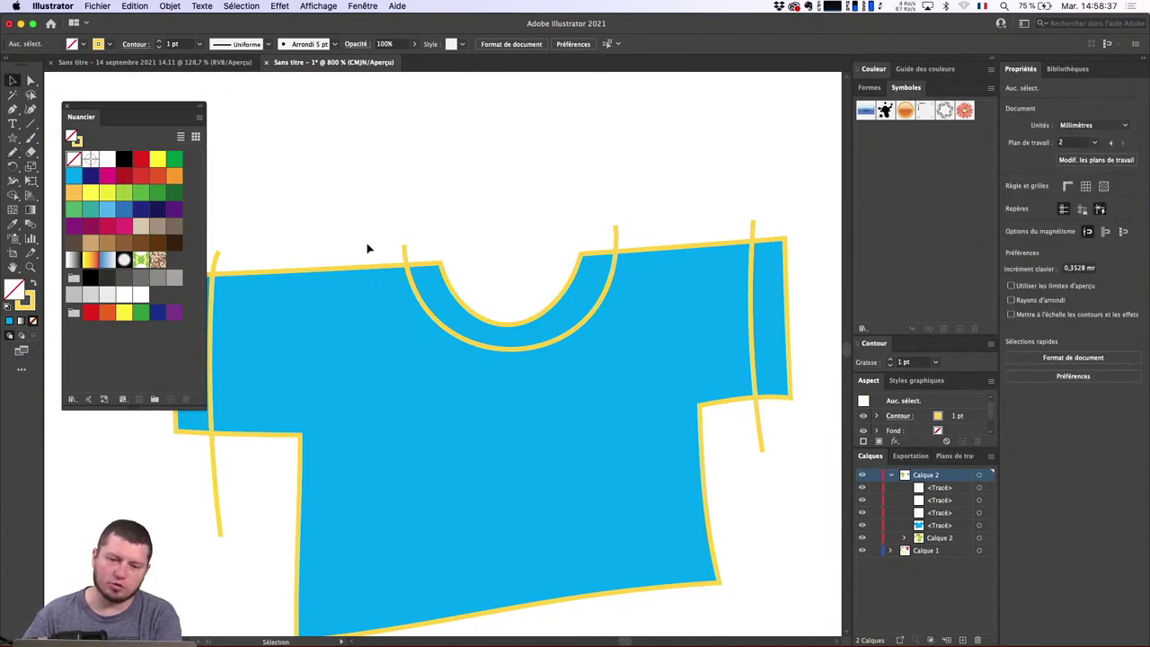
scroll(449, 216, left, 3)
key(super+minus)
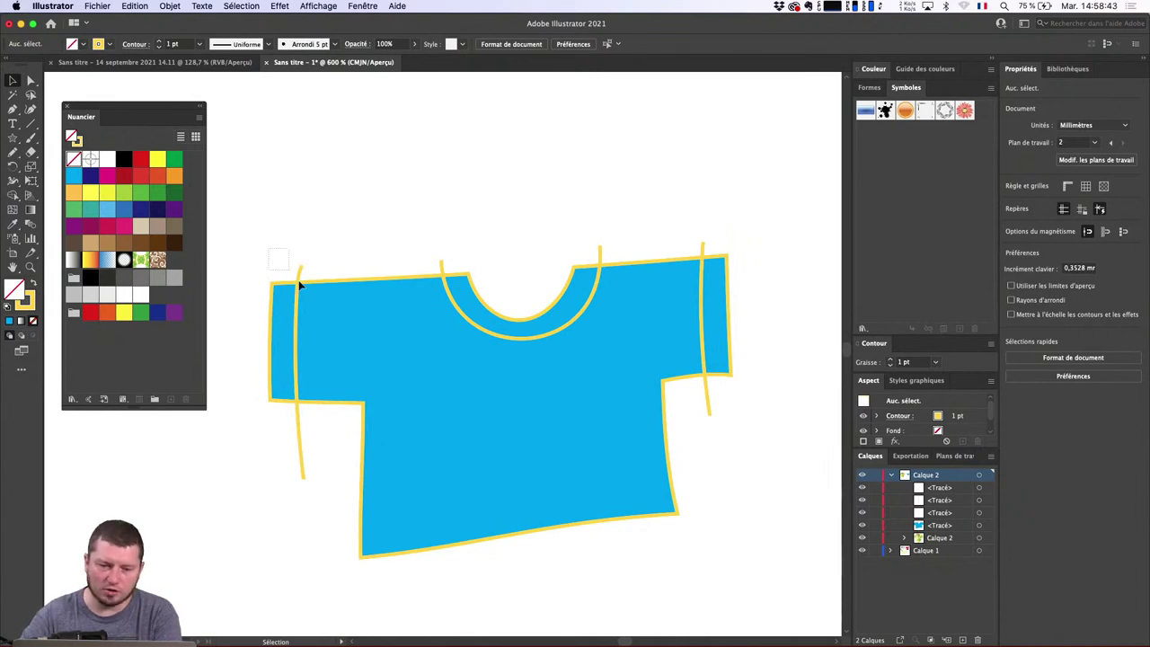
drag(300, 284, 734, 554)
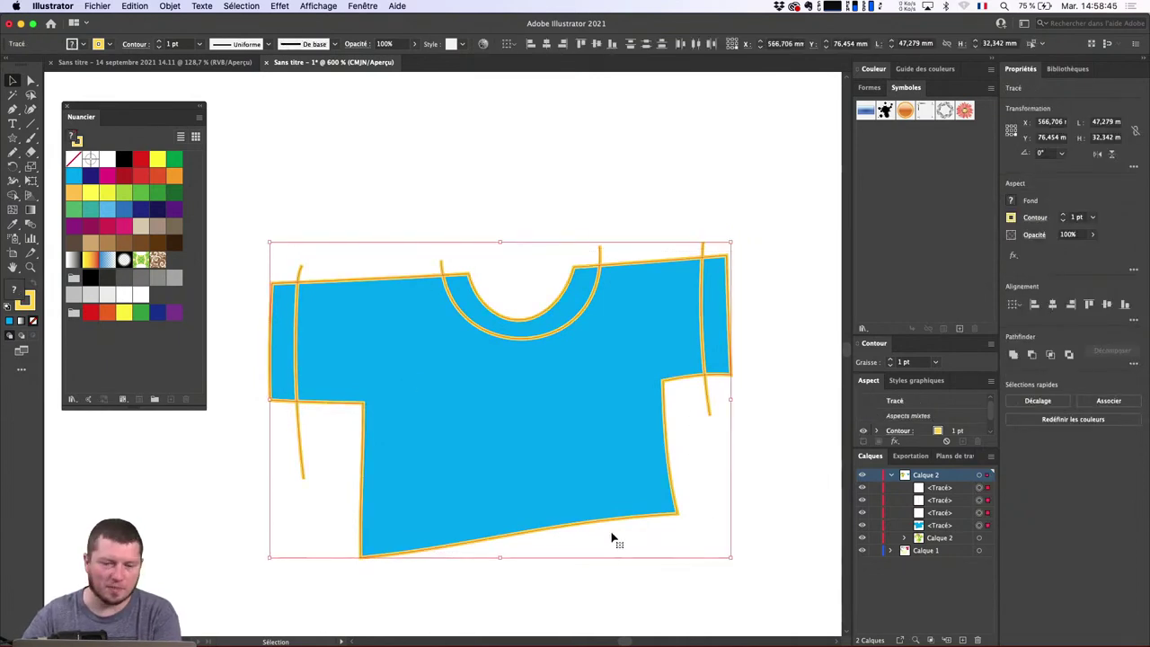
drag(254, 212, 770, 585)
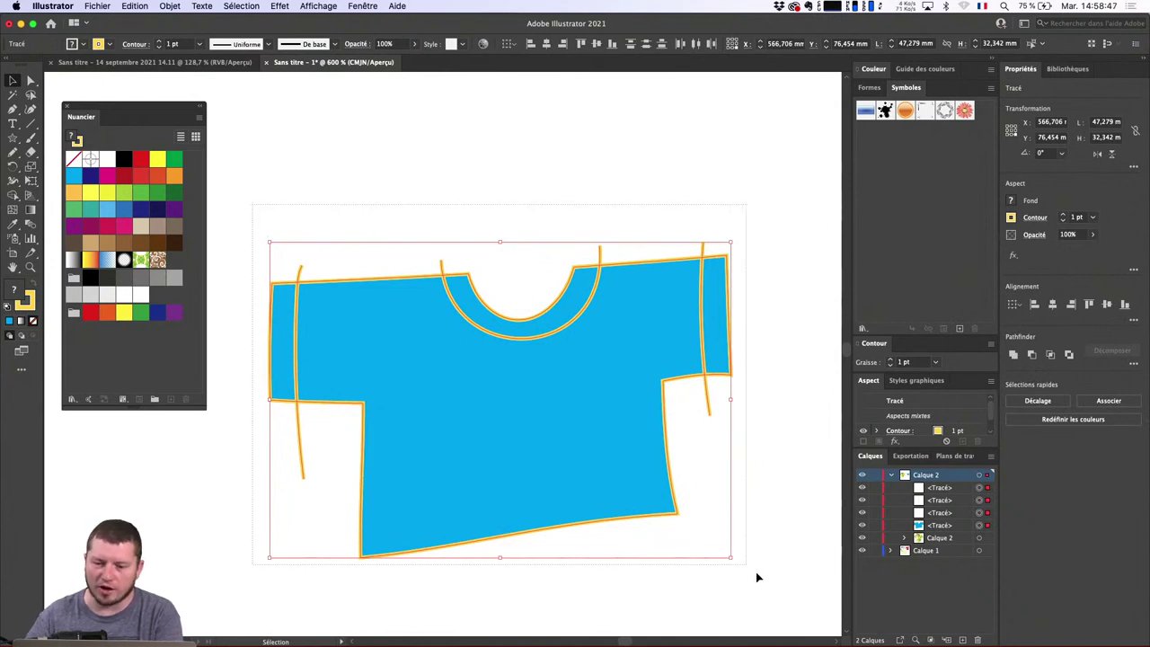
- Erase the stubs at the collar and cuffs, then place a text object above the shirt
click(18, 198)
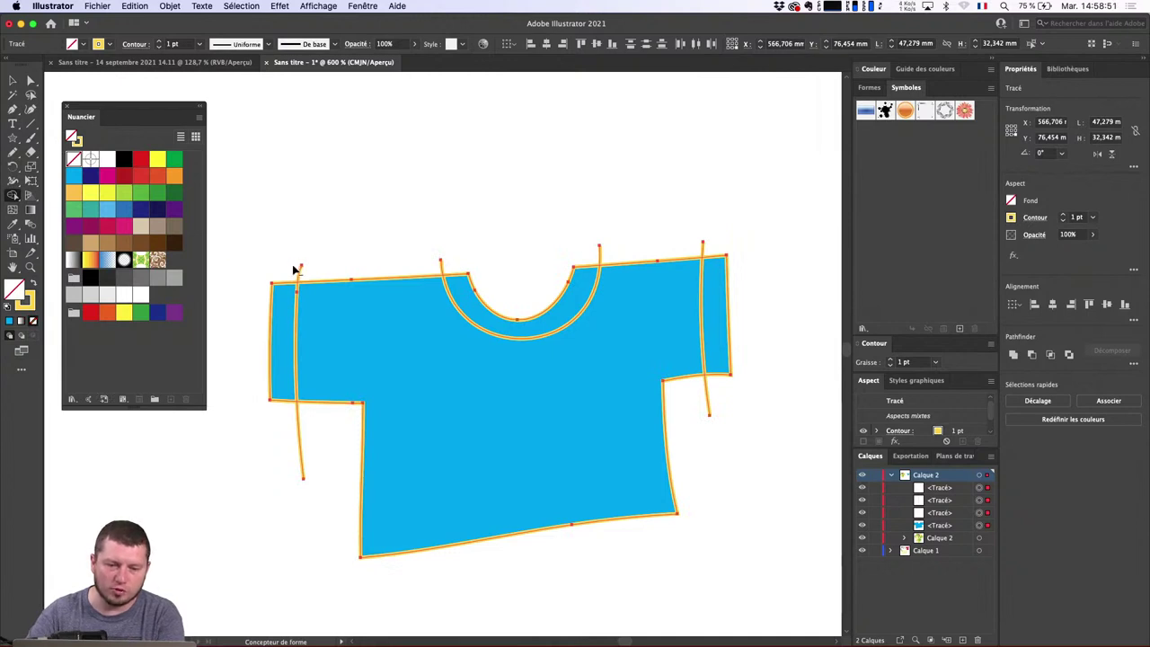
alt+click(599, 251)
drag(702, 234, 710, 395)
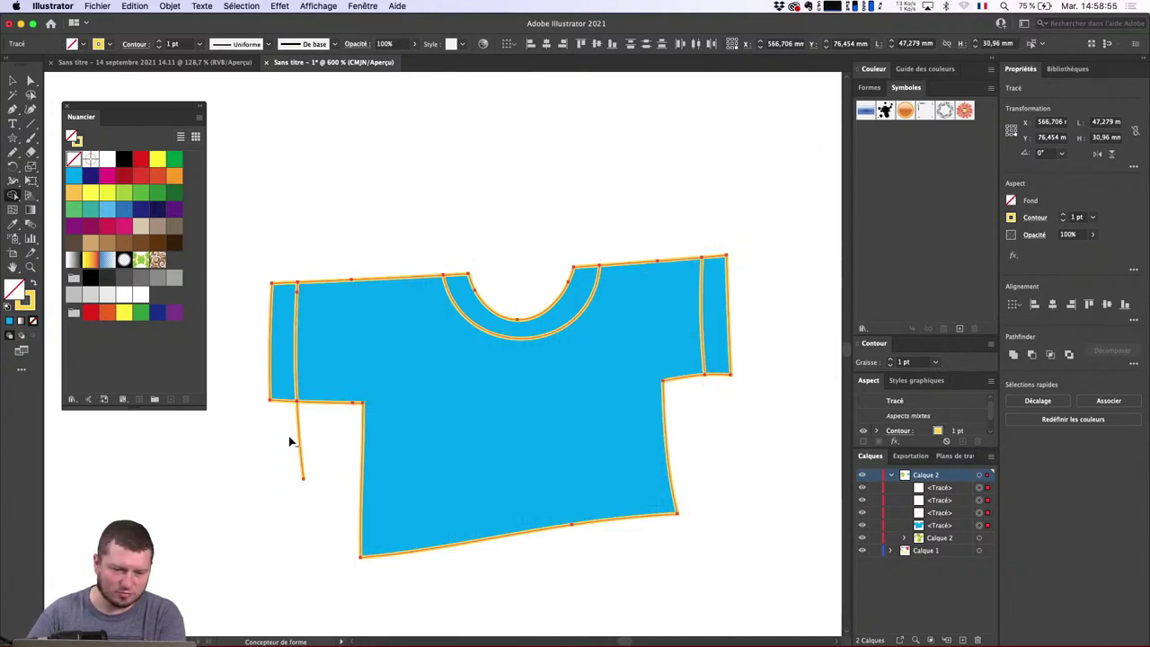
alt+click(300, 449)
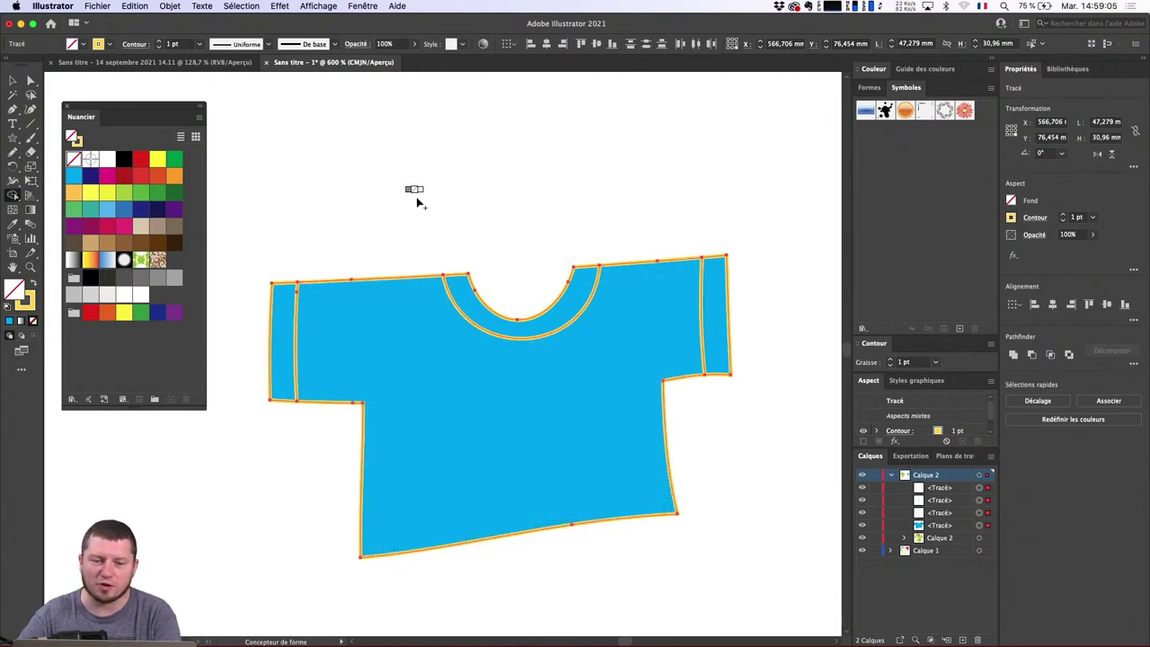
key(t)
click(380, 173)
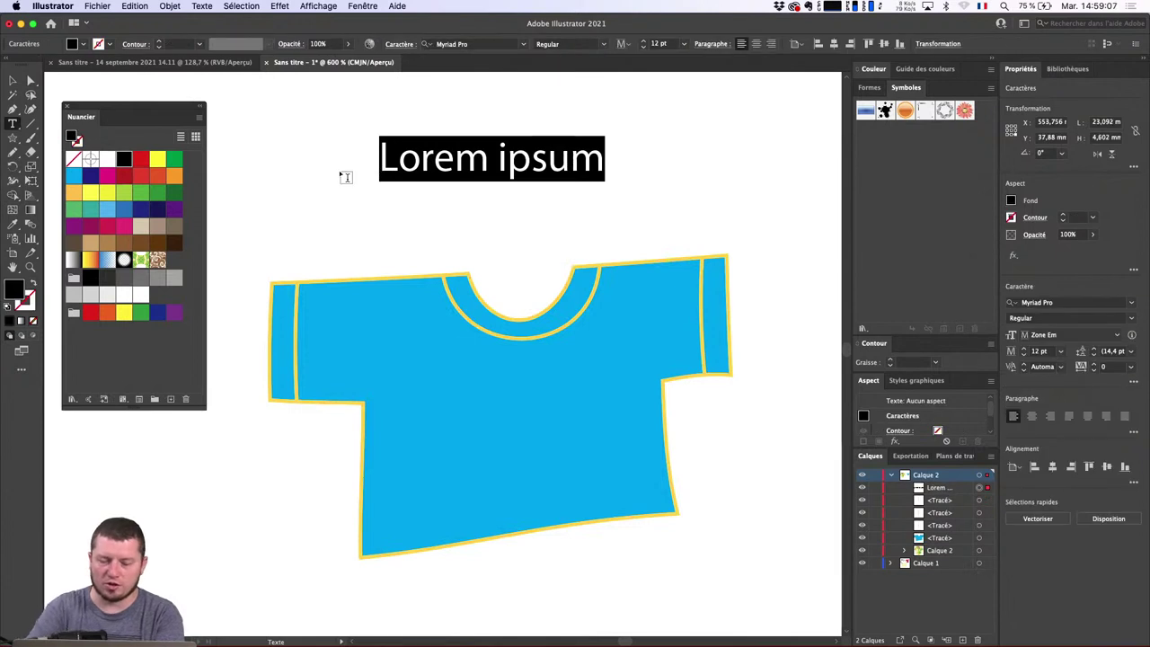
text(@adobe)
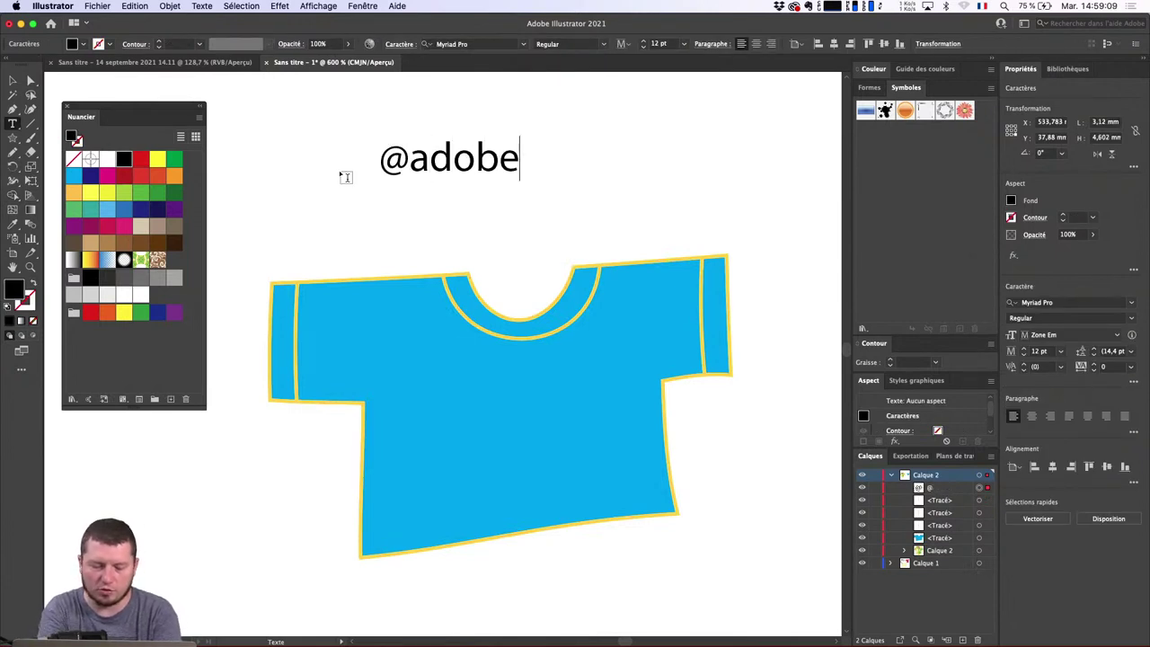
text(france)
key(Return)
text(@fr)
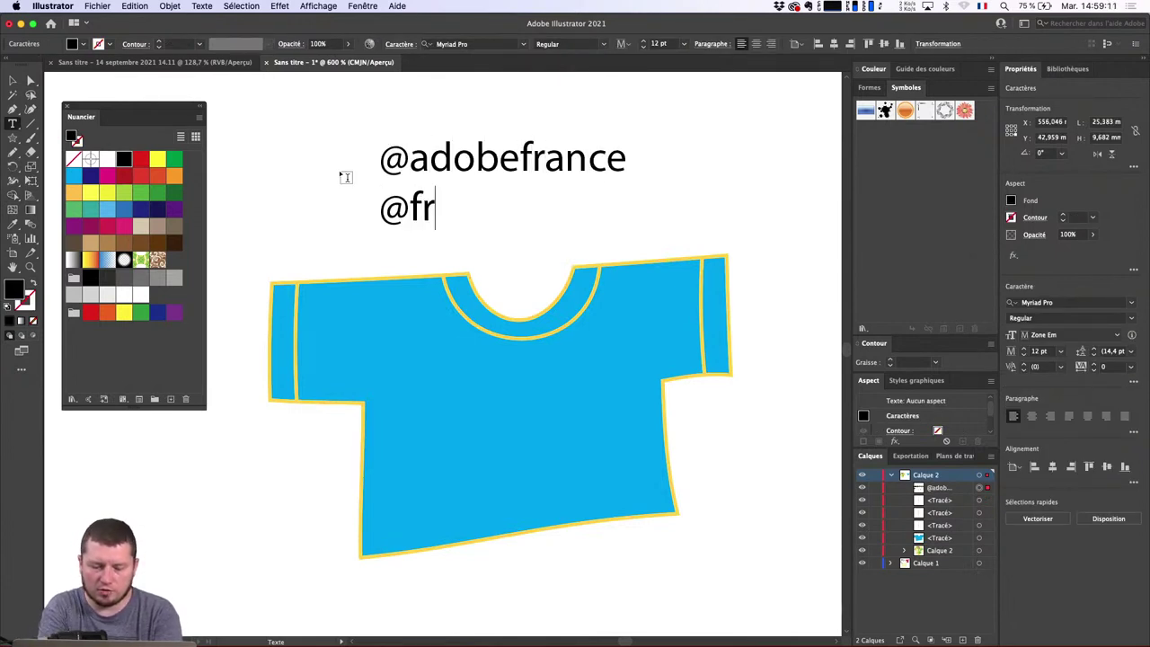
text(32c)
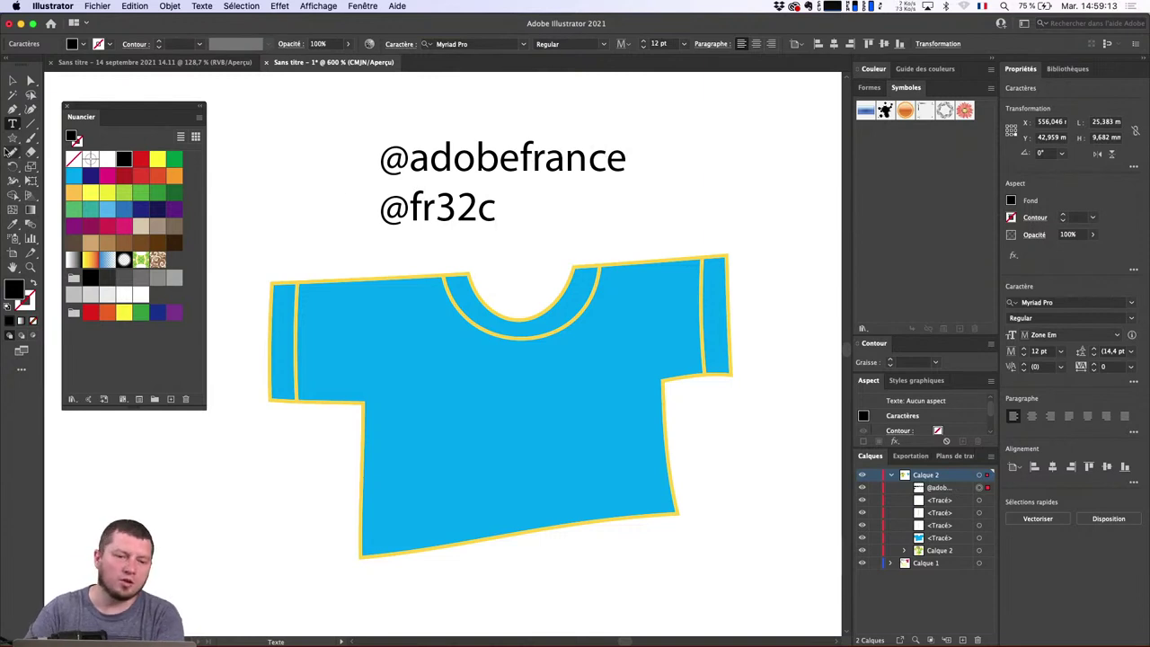
click(13, 80)
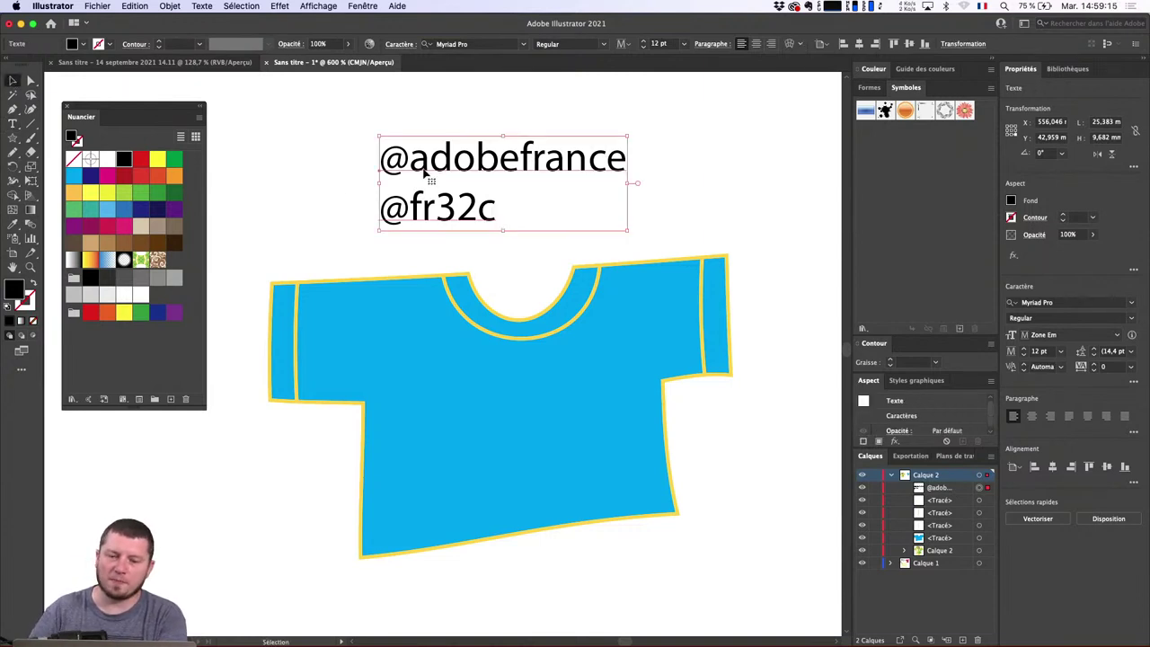
drag(429, 176, 332, 133)
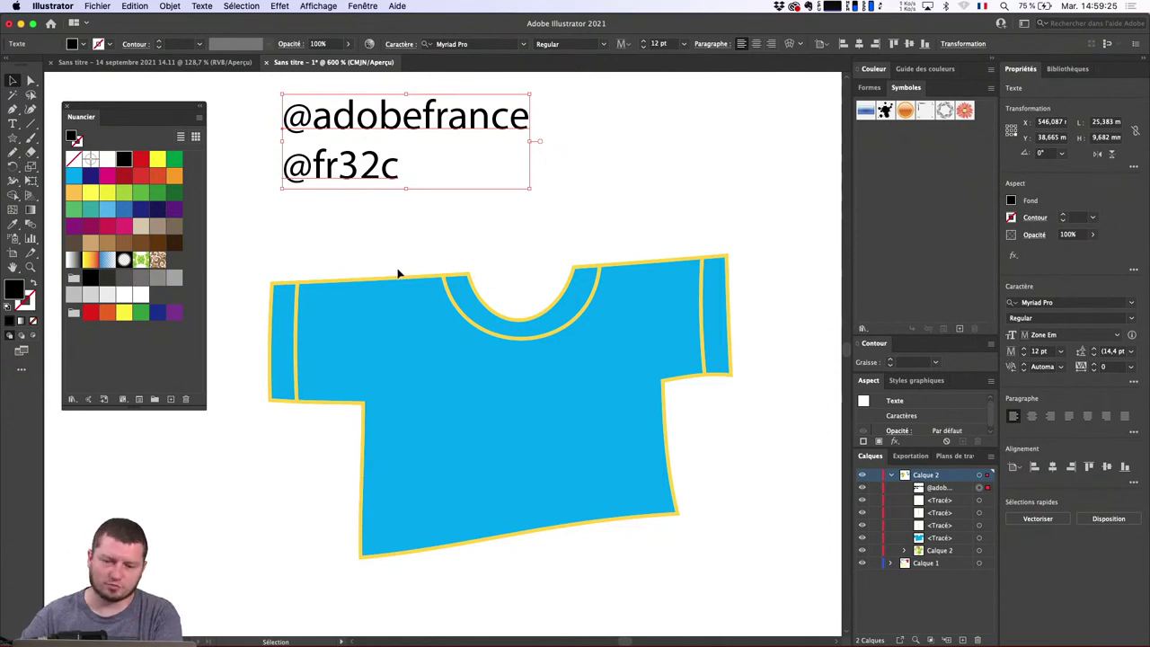
click(427, 246)
drag(516, 351, 496, 239)
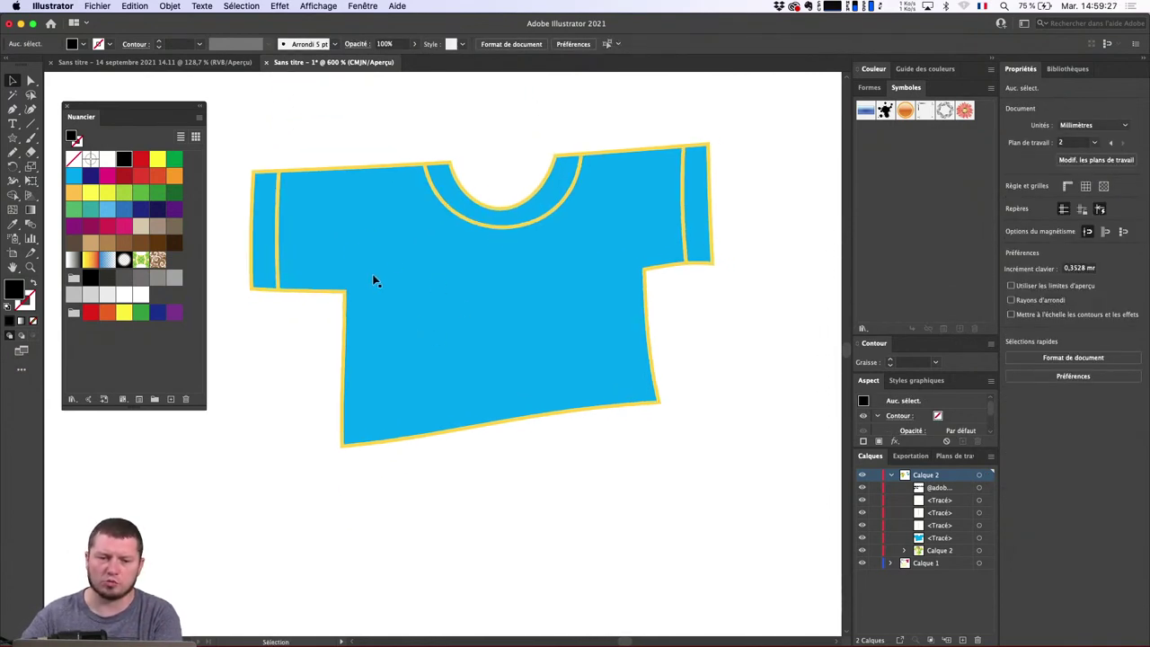
- Select all shirt paths and fill the body yellow using Shape Builder swatch cycling
drag(257, 145, 752, 478)
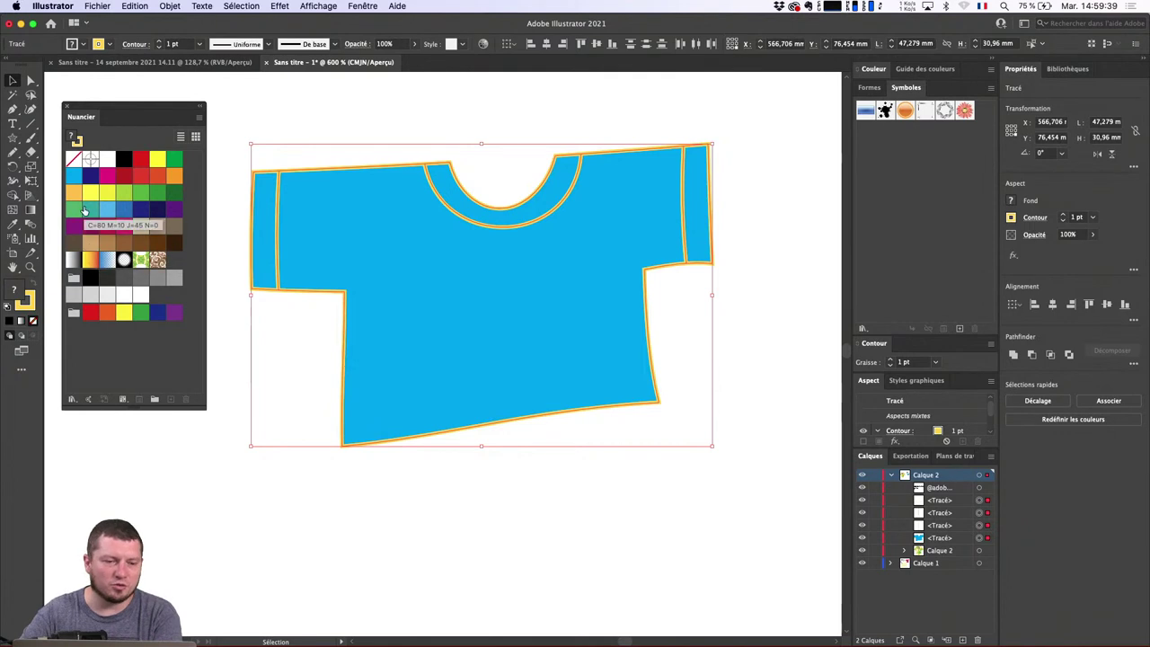
click(15, 196)
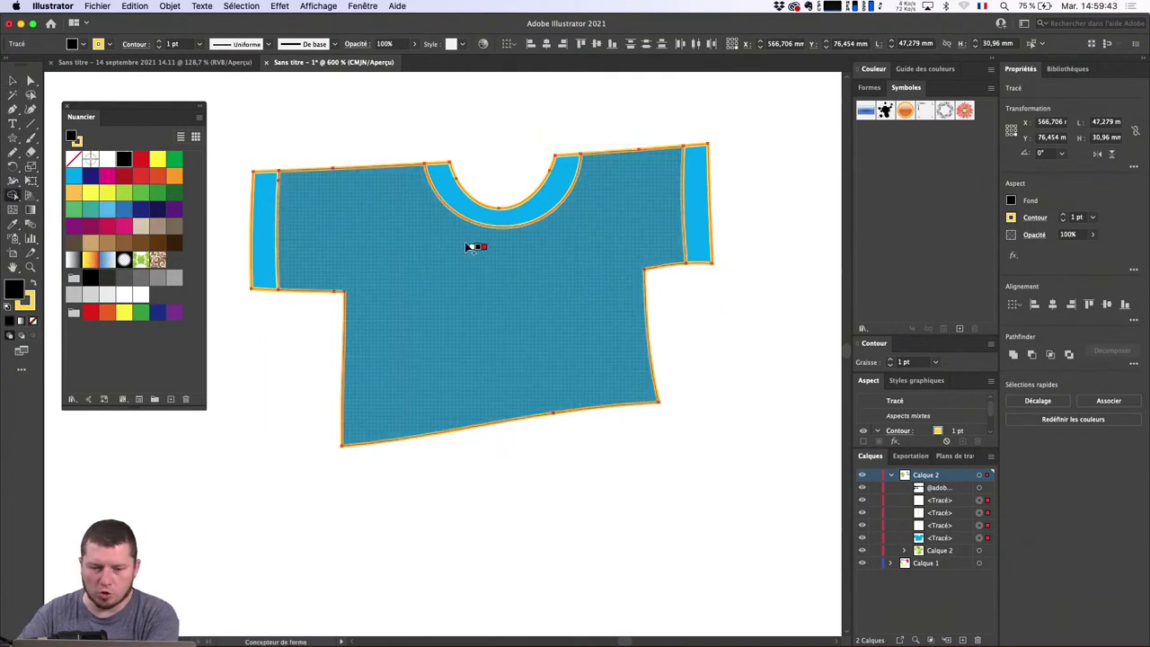
key(Right)
key(Right)
key(Right)
key(Right)
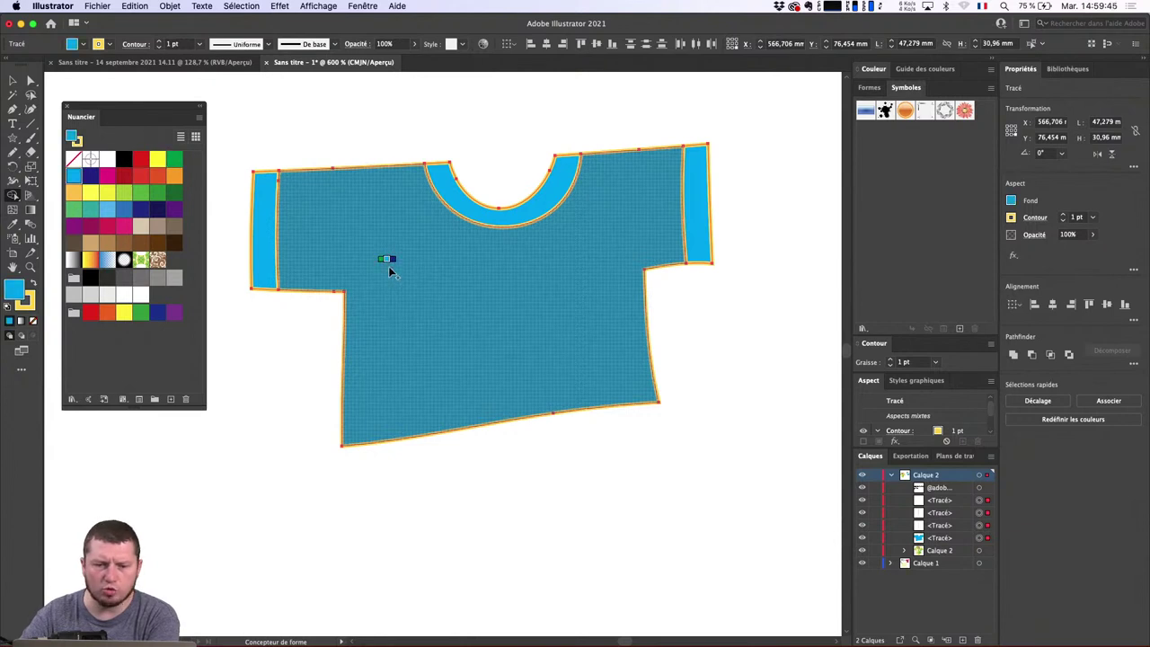
key(Right)
key(Right)
key(Right)
key(Right)
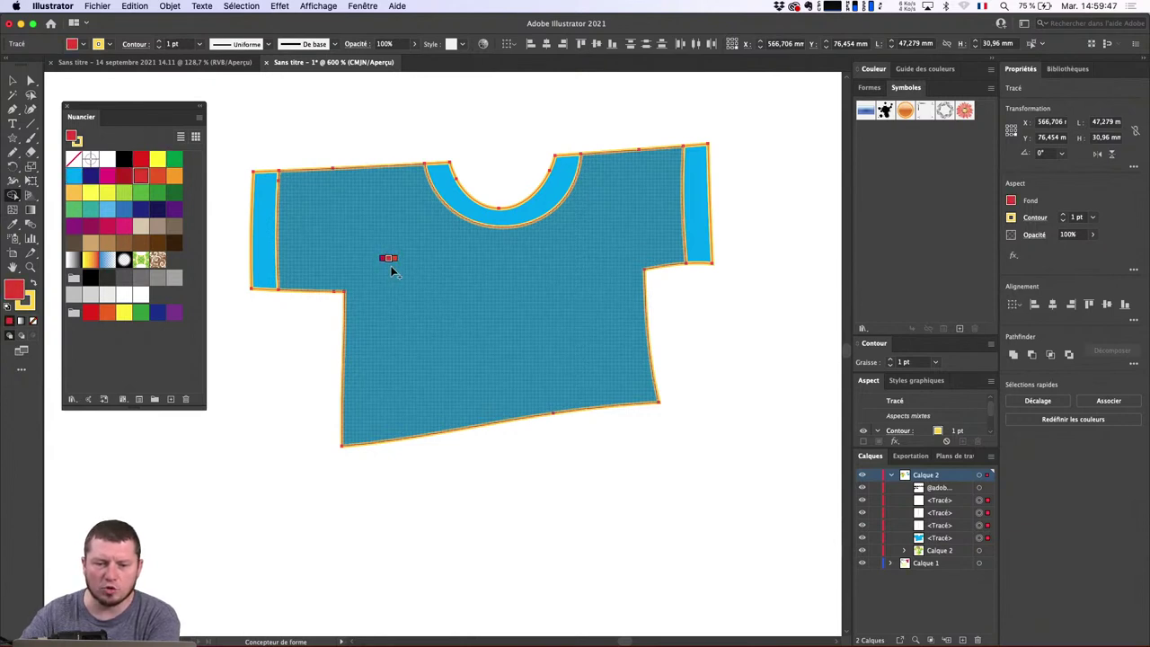
key(Right)
key(Right)
click(396, 266)
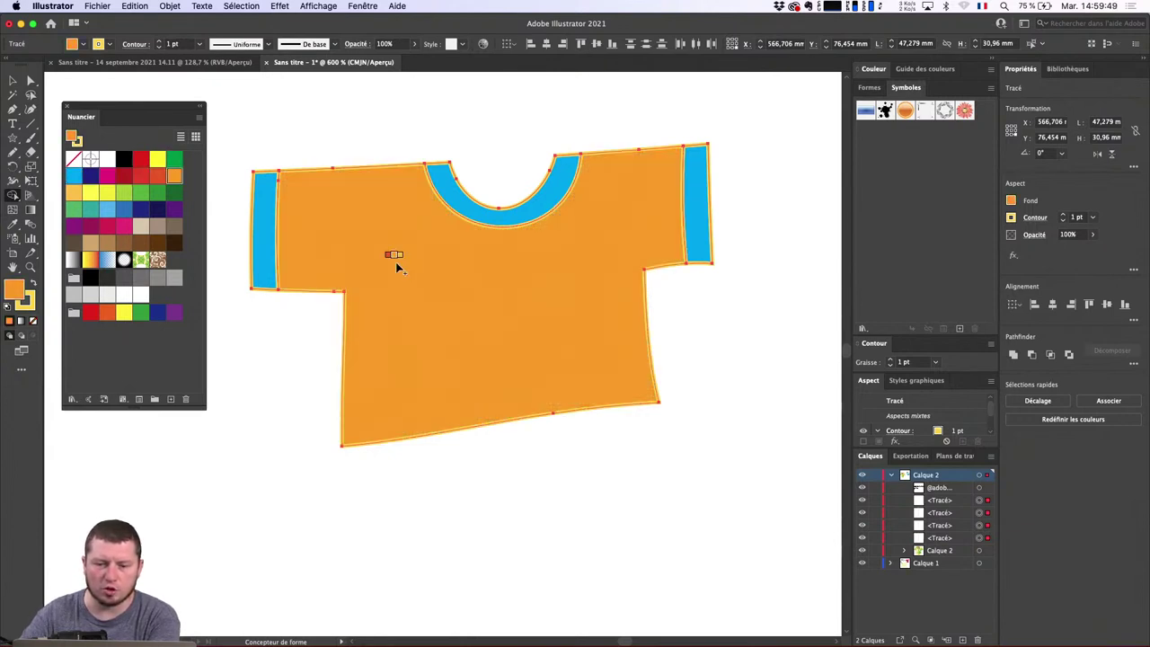
key(Right)
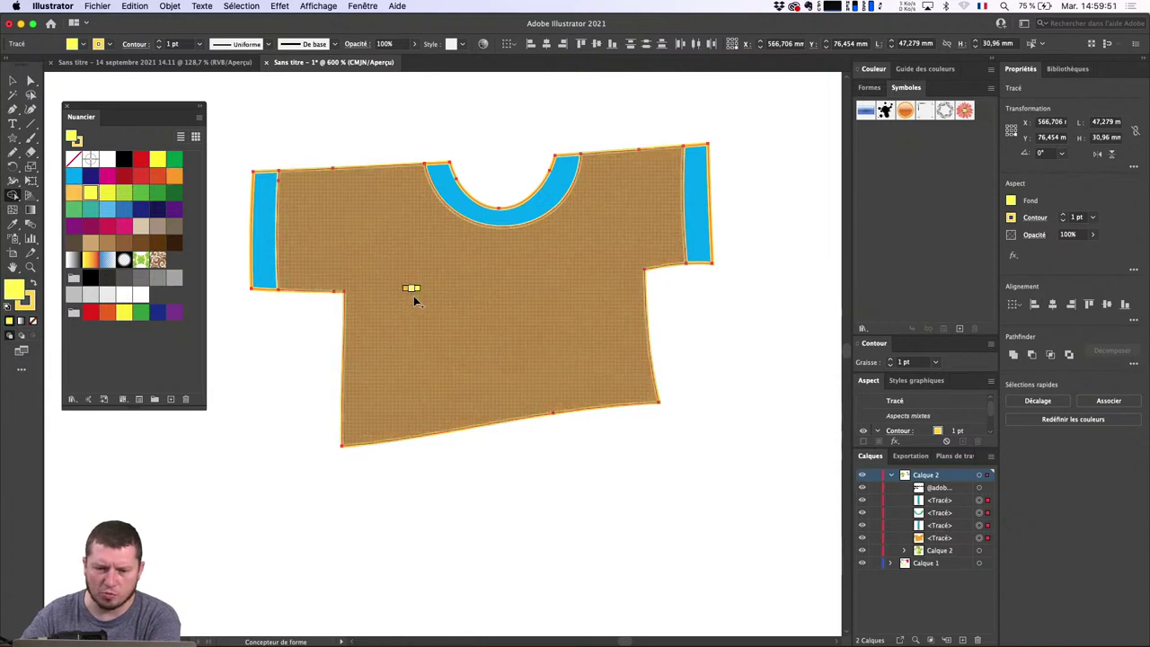
key(Right)
key(Right)
key(Left)
click(414, 293)
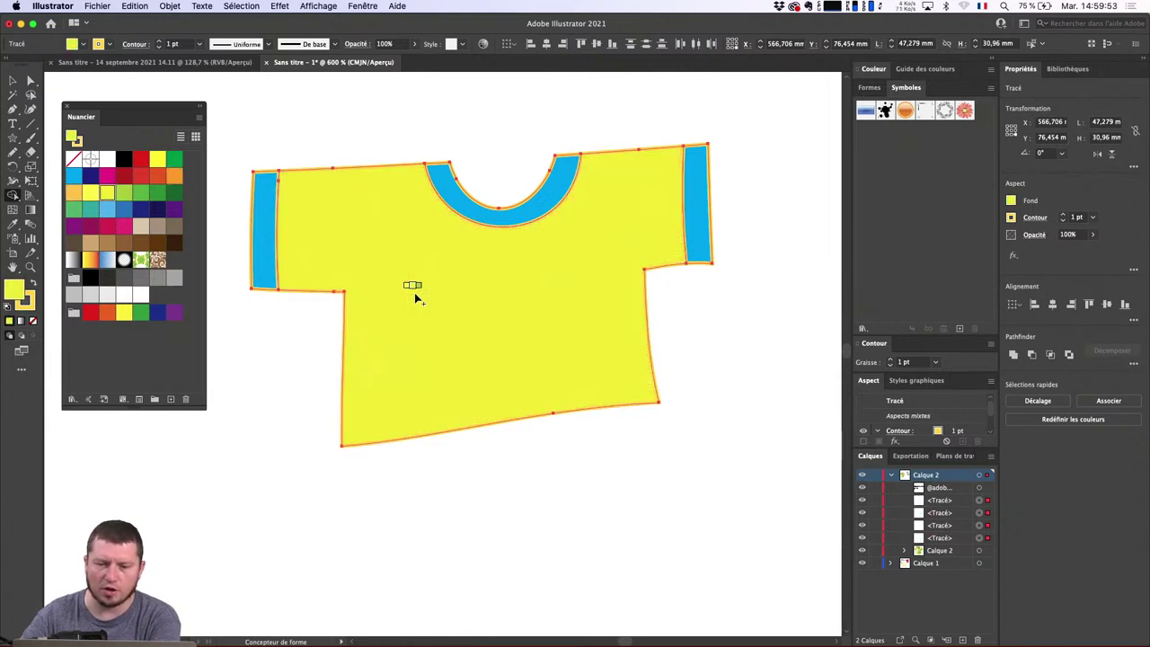
key(Right)
- Fill the collar and both sleeve cuffs green, then deselect
click(473, 212)
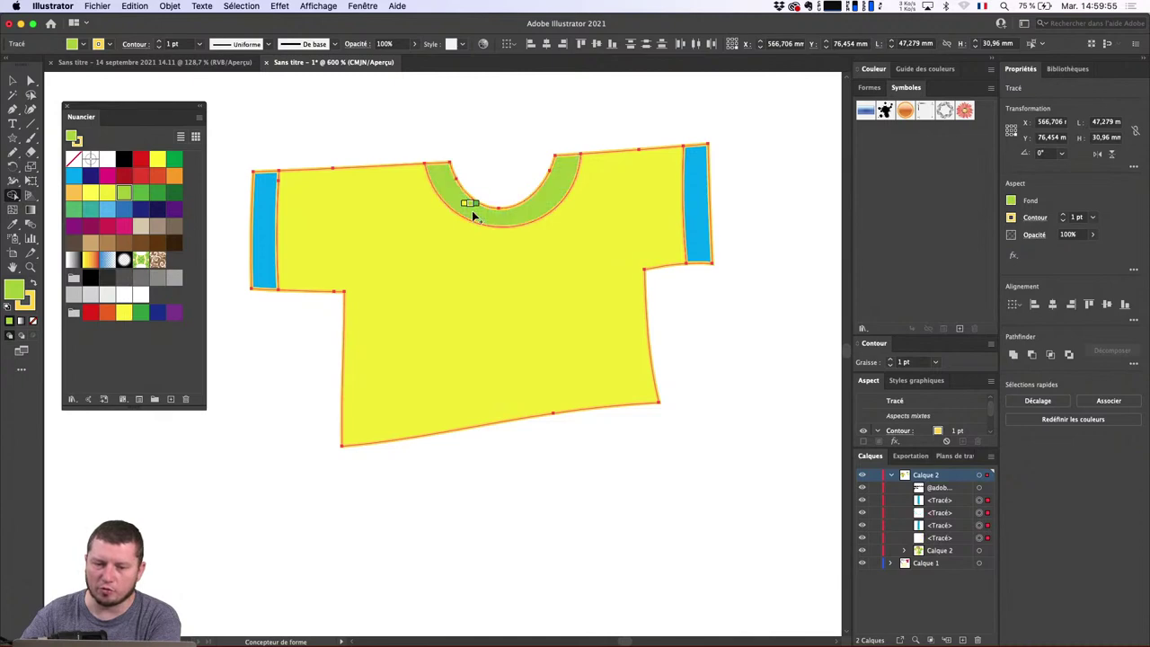
click(695, 212)
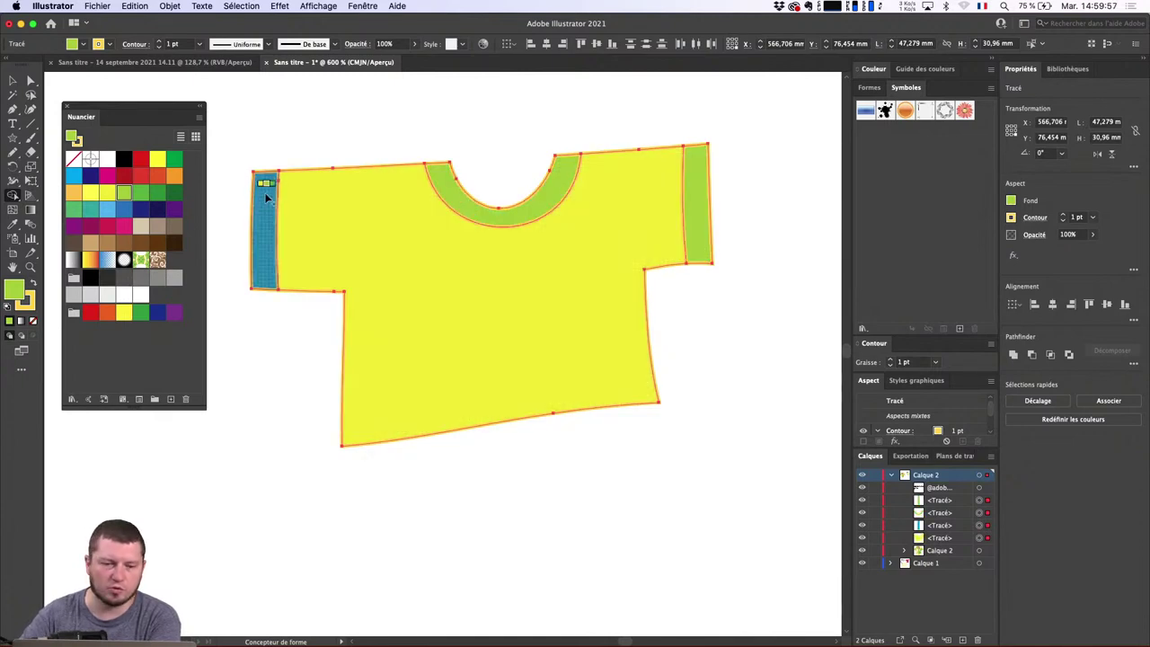
click(263, 192)
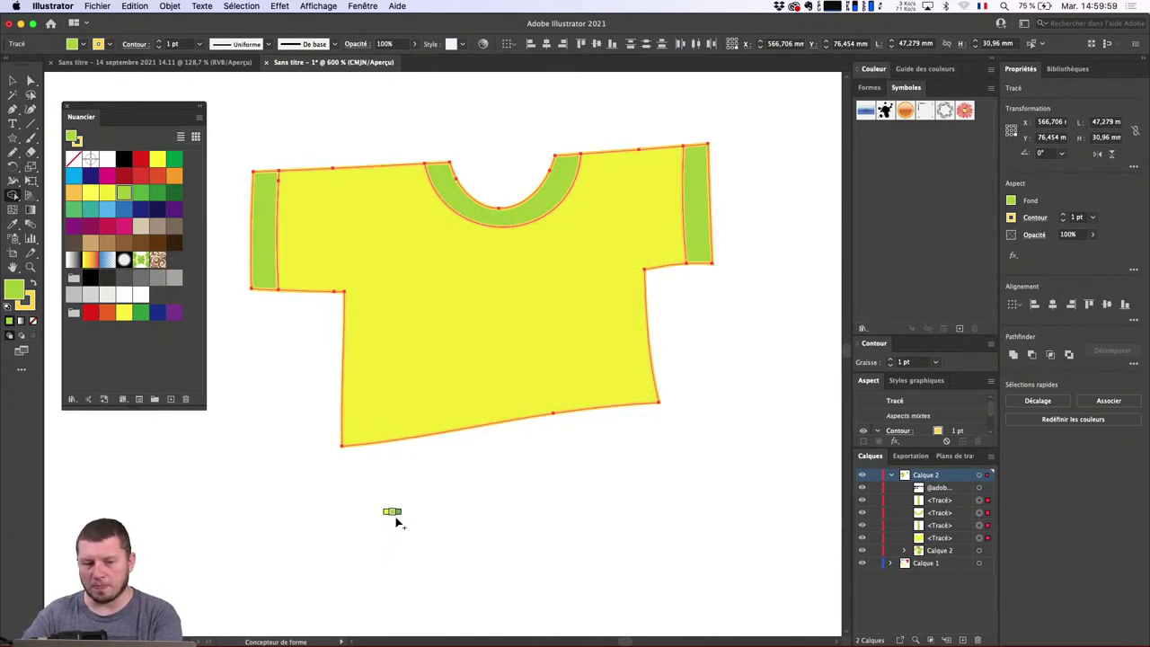
key(v)
click(450, 539)
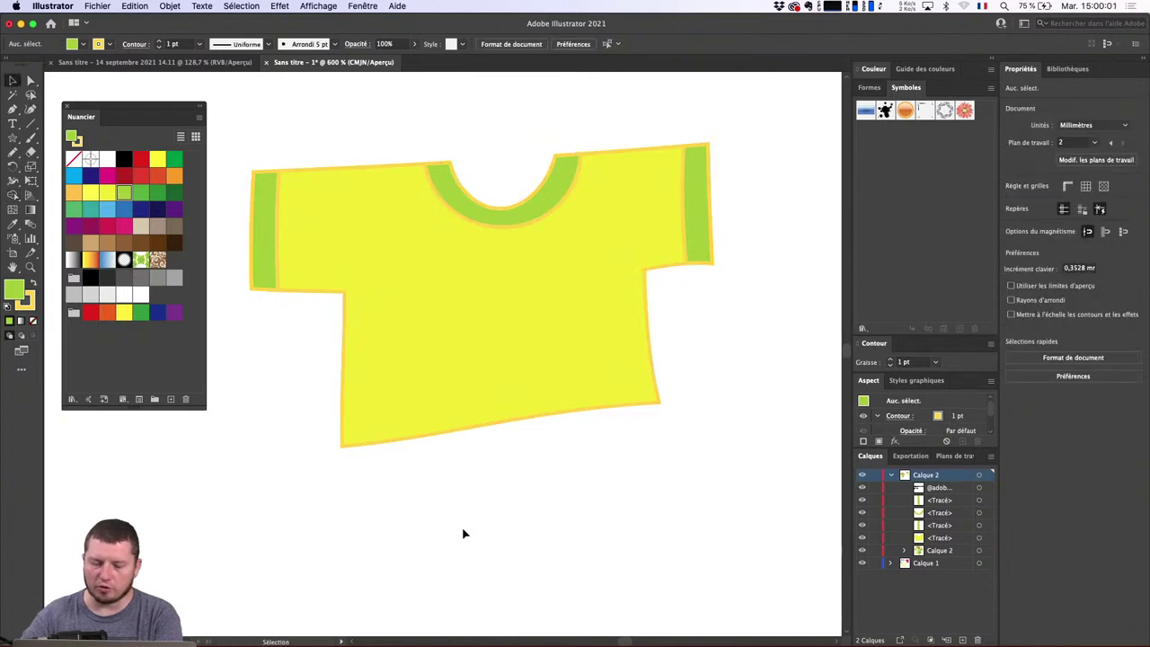
- Draw a Pencil curve from left shoulder past the hem and another across the right sleeve
key(n)
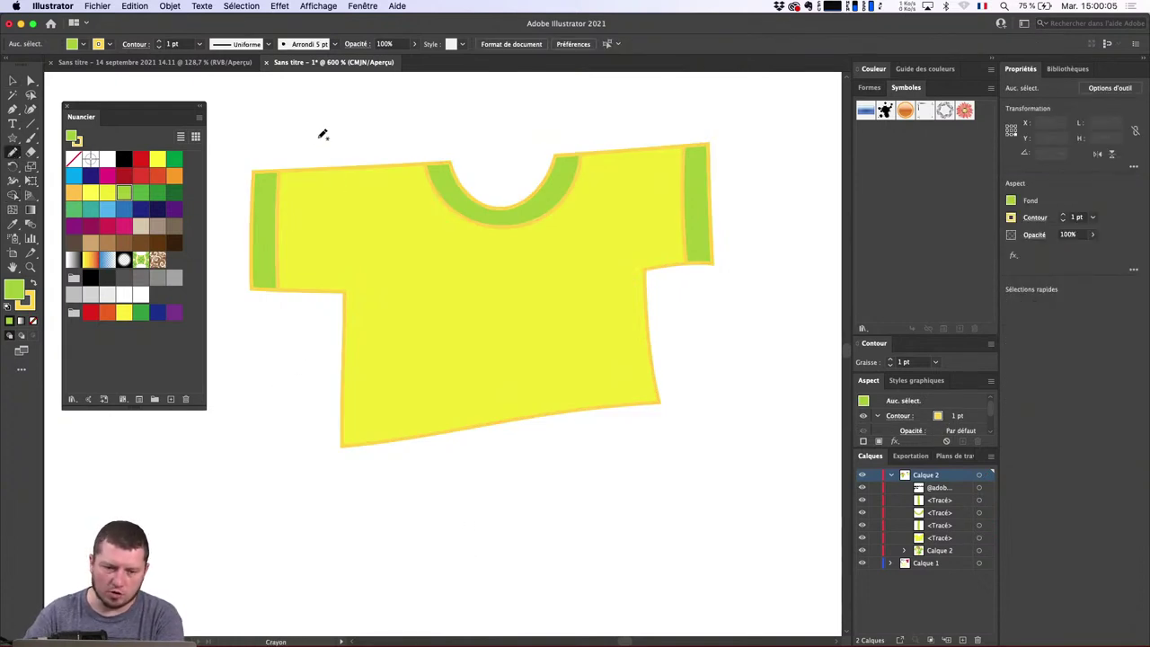
drag(347, 238, 414, 510)
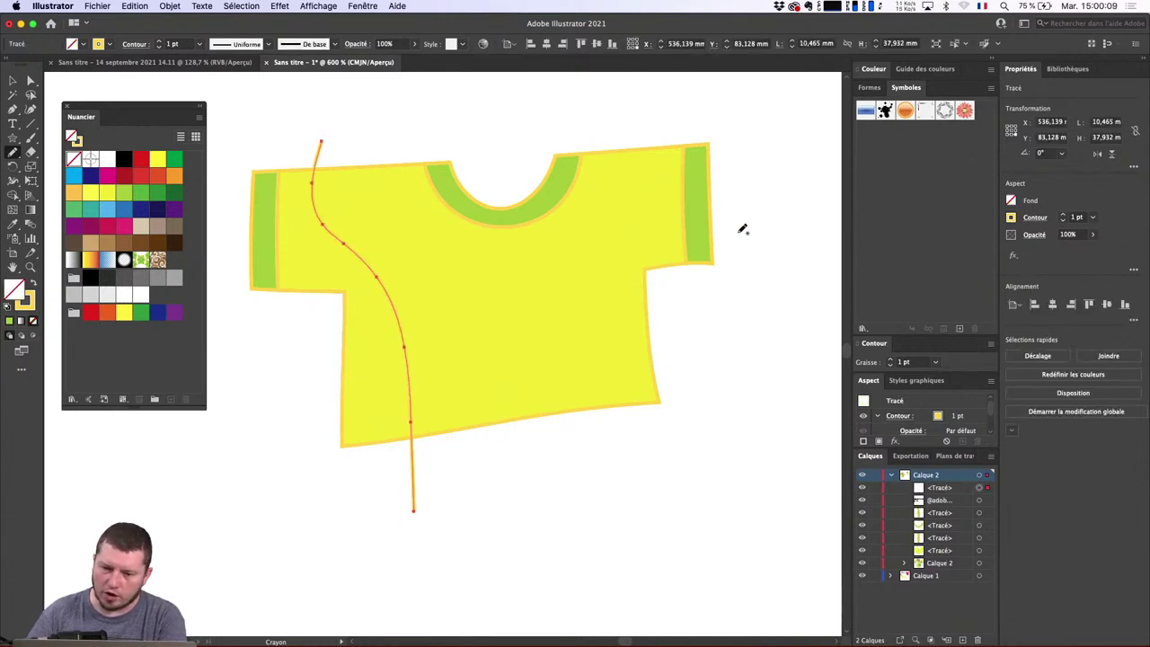
drag(728, 240, 616, 232)
drag(658, 310, 680, 340)
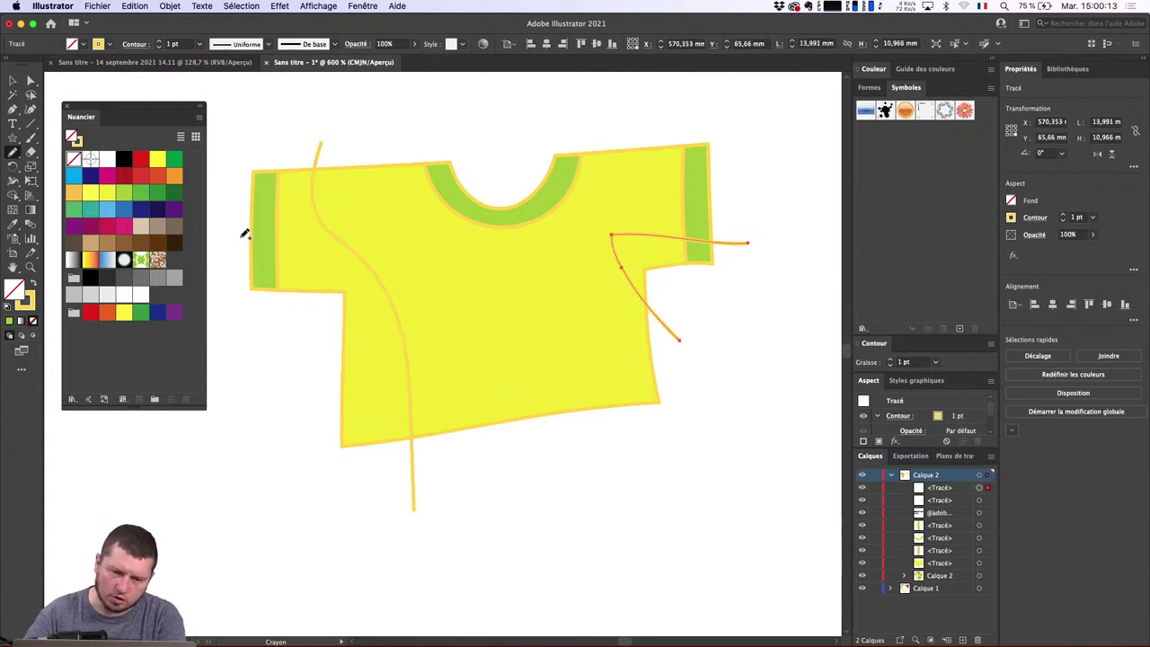
key(v)
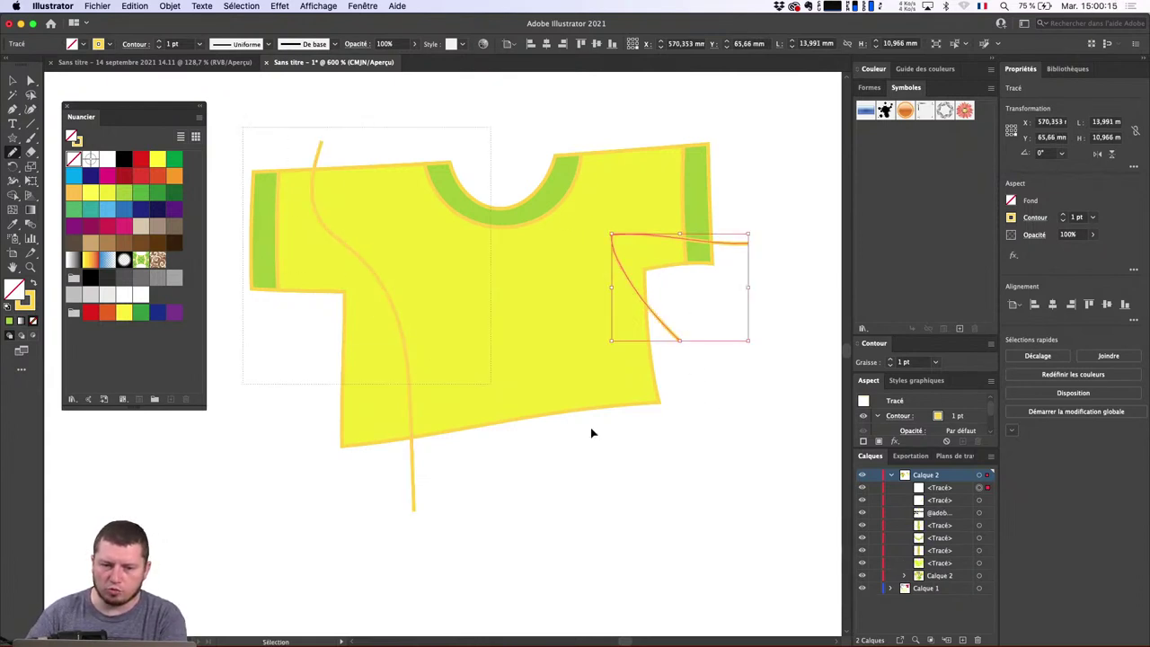
drag(238, 139, 753, 521)
key(n)
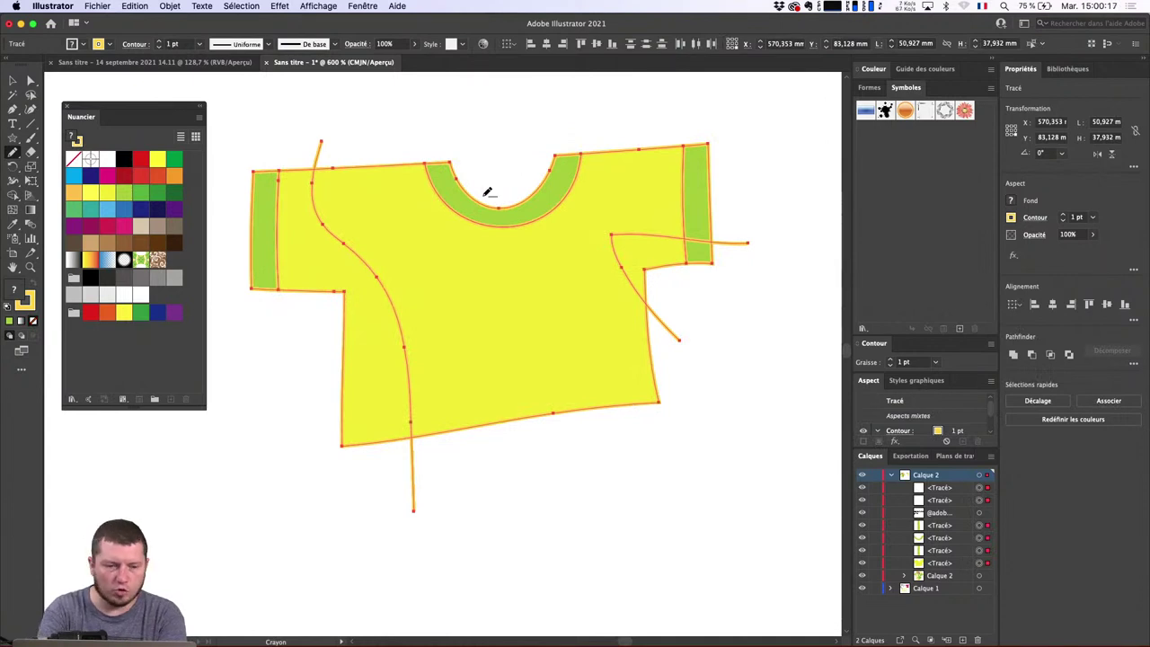
- With Shape Builder, fill the left side panel and right underarm green and the cuff square dark green
key(shift+m)
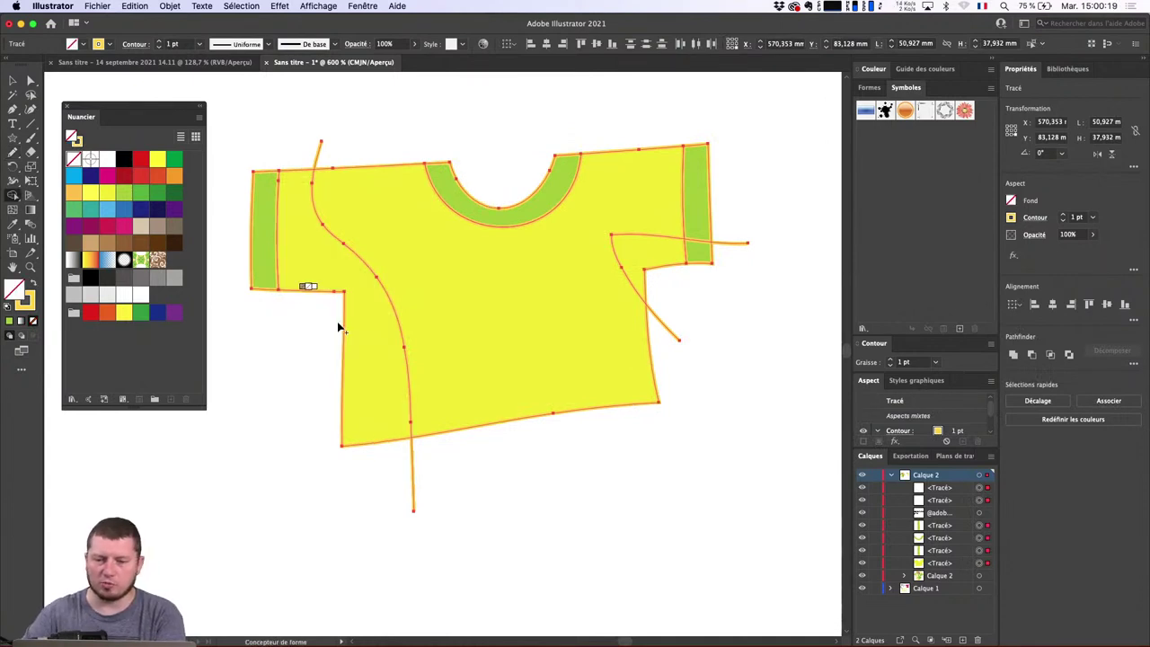
key(Right)
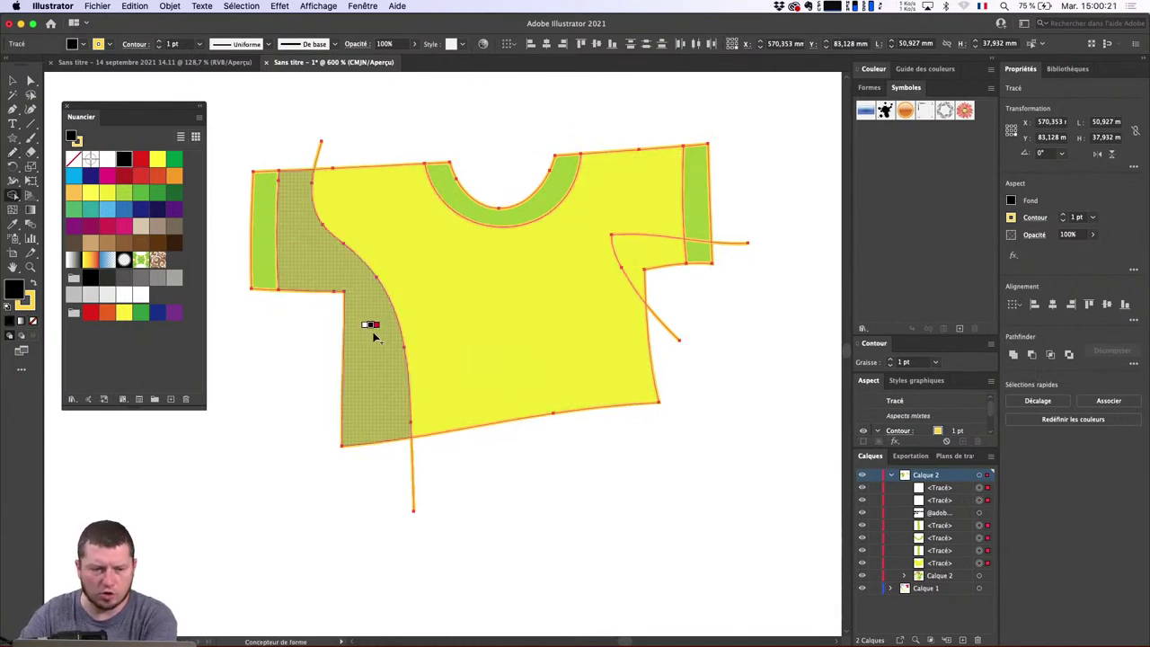
key(Right)
key(Right)
key(Right)
key(Right)
key(Right)
key(Right)
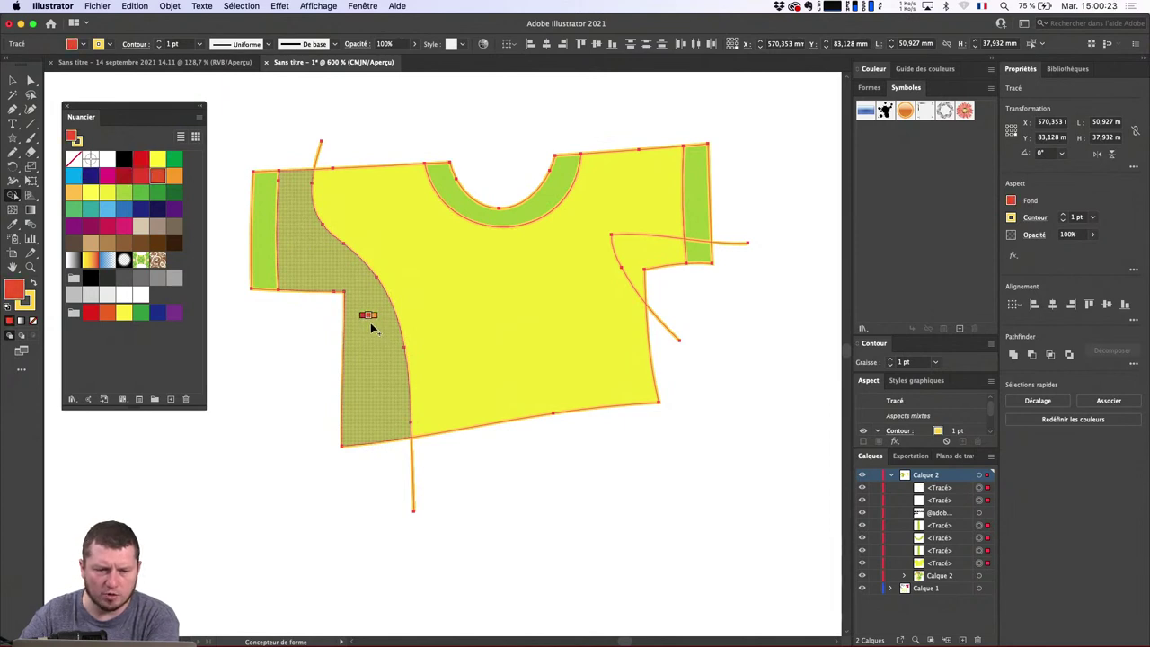
key(Right)
key(Right)
key(Right)
key(Right)
key(Right)
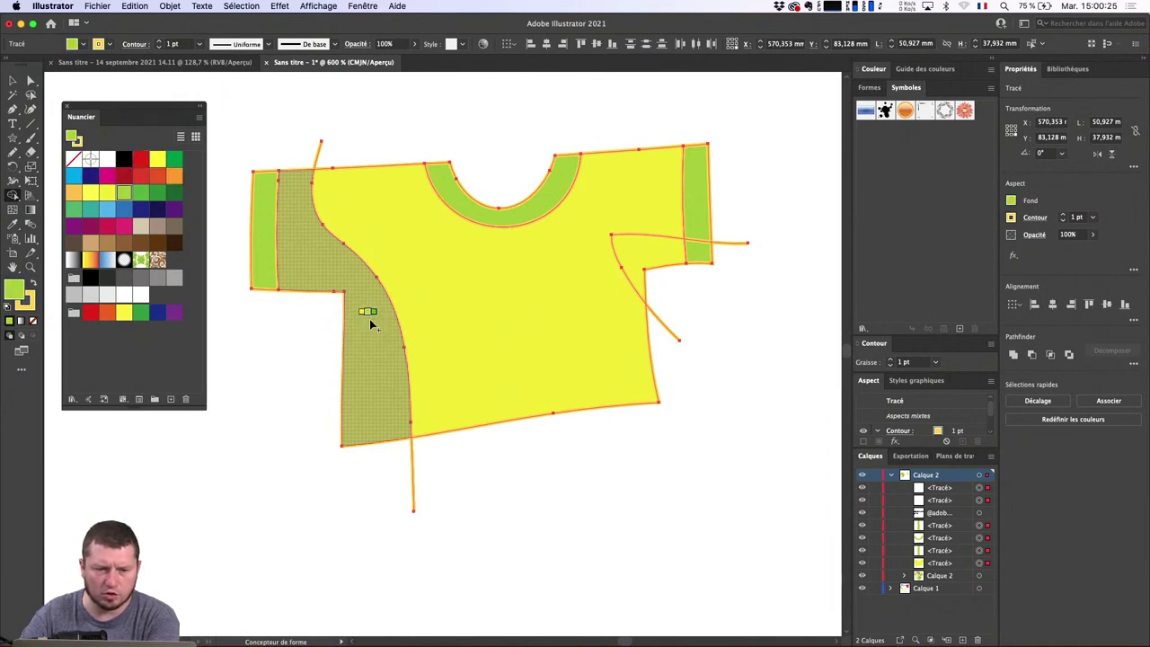
key(Right)
click(375, 326)
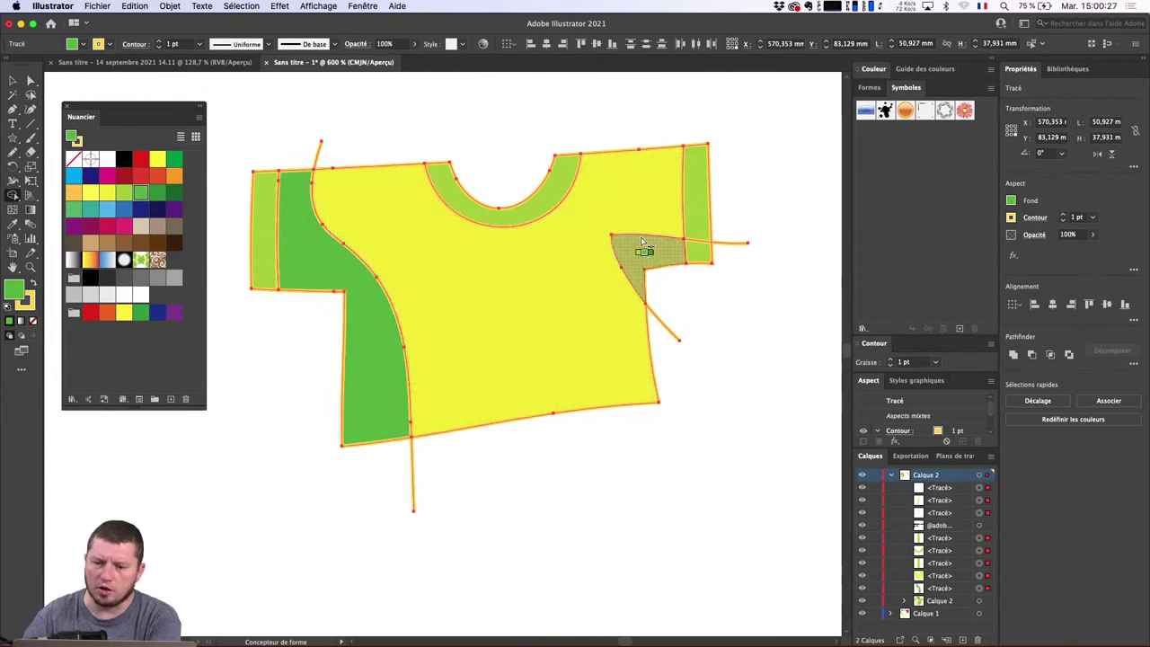
click(647, 252)
key(Right)
key(Right)
click(702, 254)
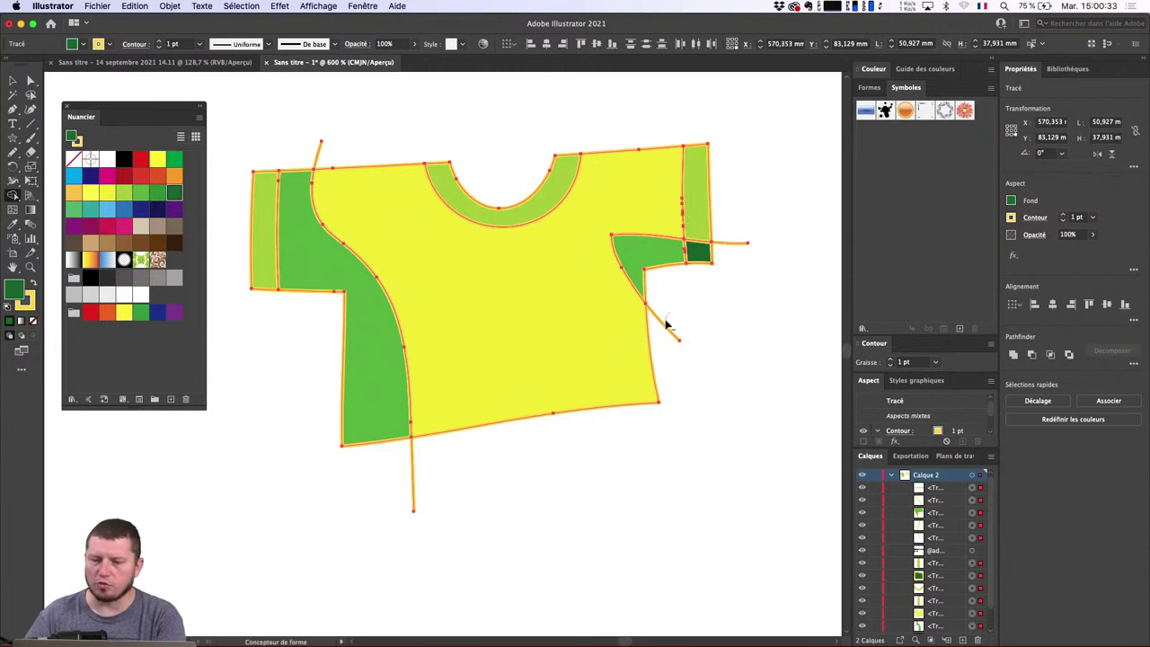
- Erase the stray curve ends at the right sleeve, left shoulder and hem, then deselect the shirt
alt+click(726, 243)
alt+click(314, 160)
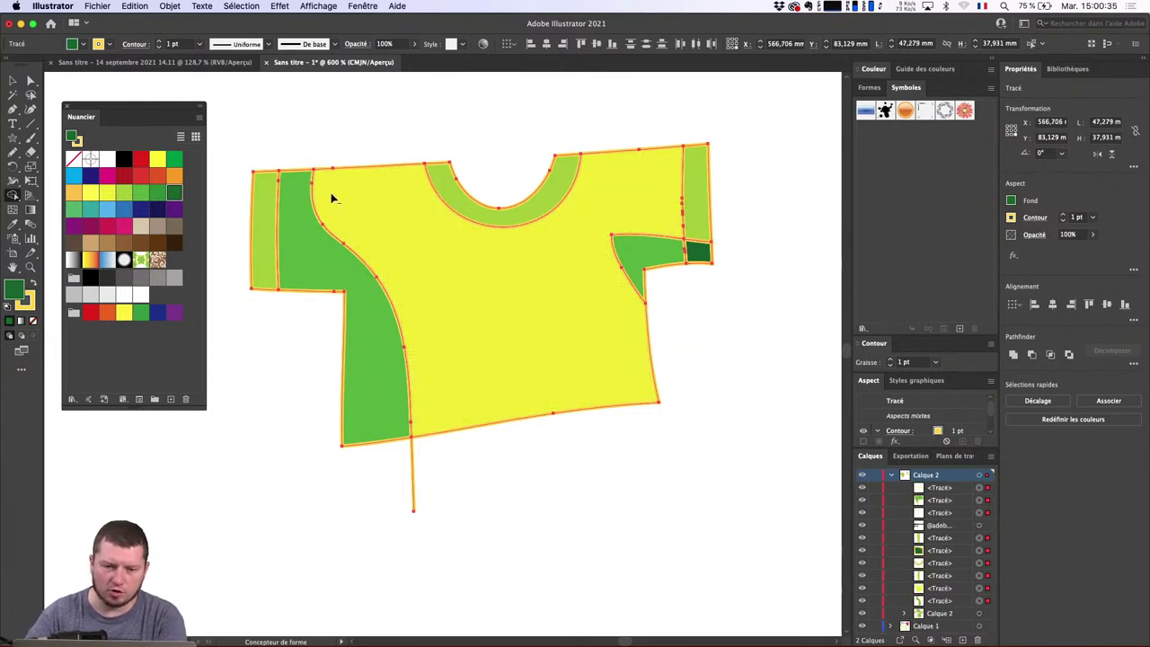
alt+click(414, 445)
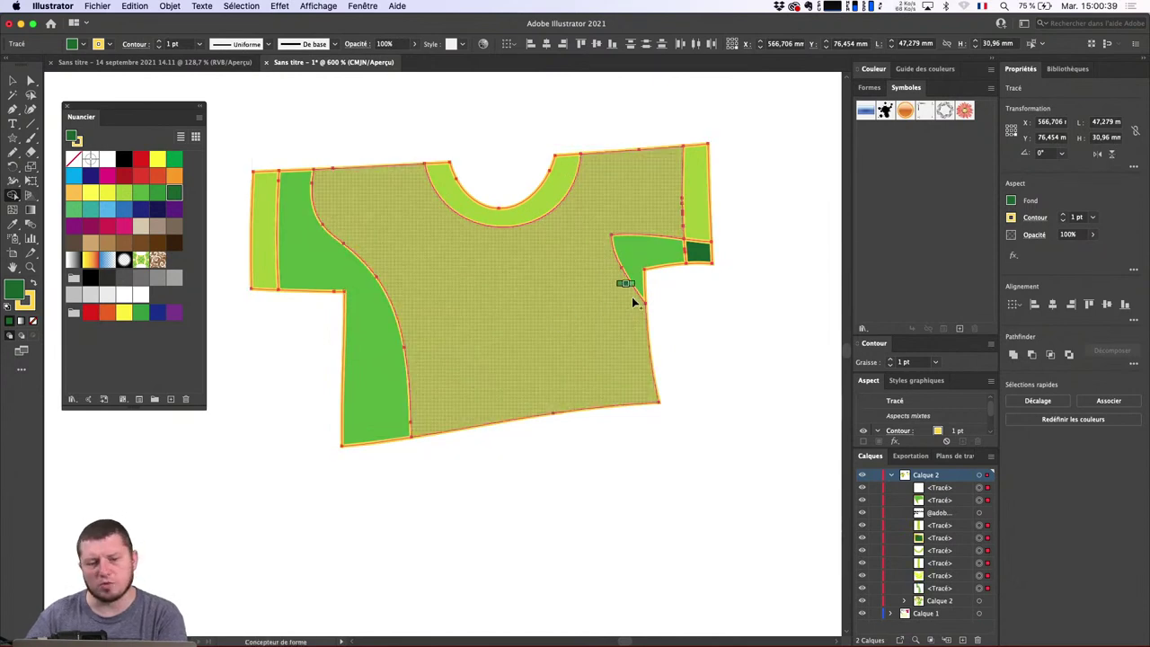
key(v)
click(760, 349)
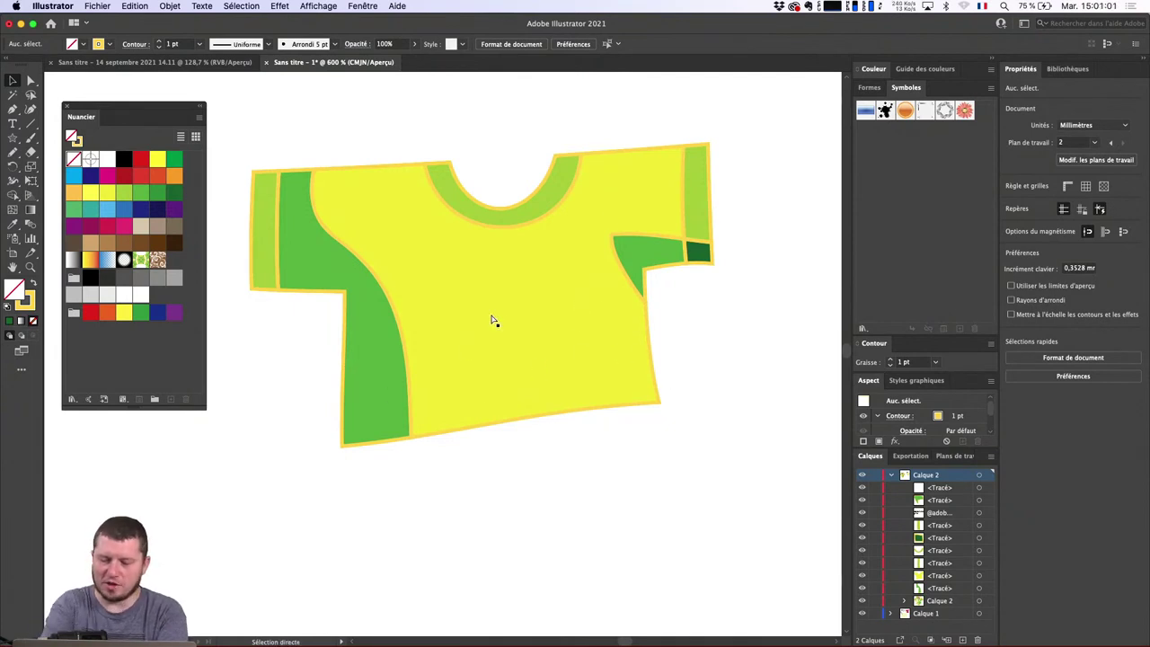
key(super+minus)
key(super+minus)
key(super+minus)
- Pan the view until both artboards are visible
mouse_move(427, 398)
mouse_down()
mouse_move(601, 410)
mouse_move(466, 356)
mouse_up()
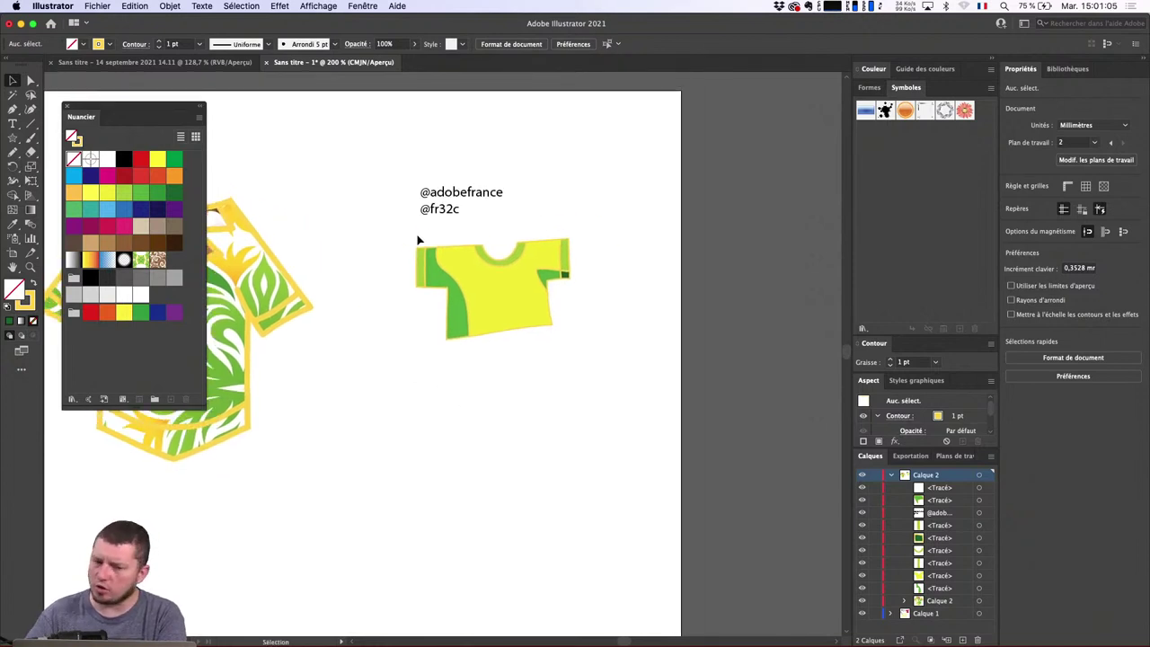
click(500, 320)
click(546, 475)
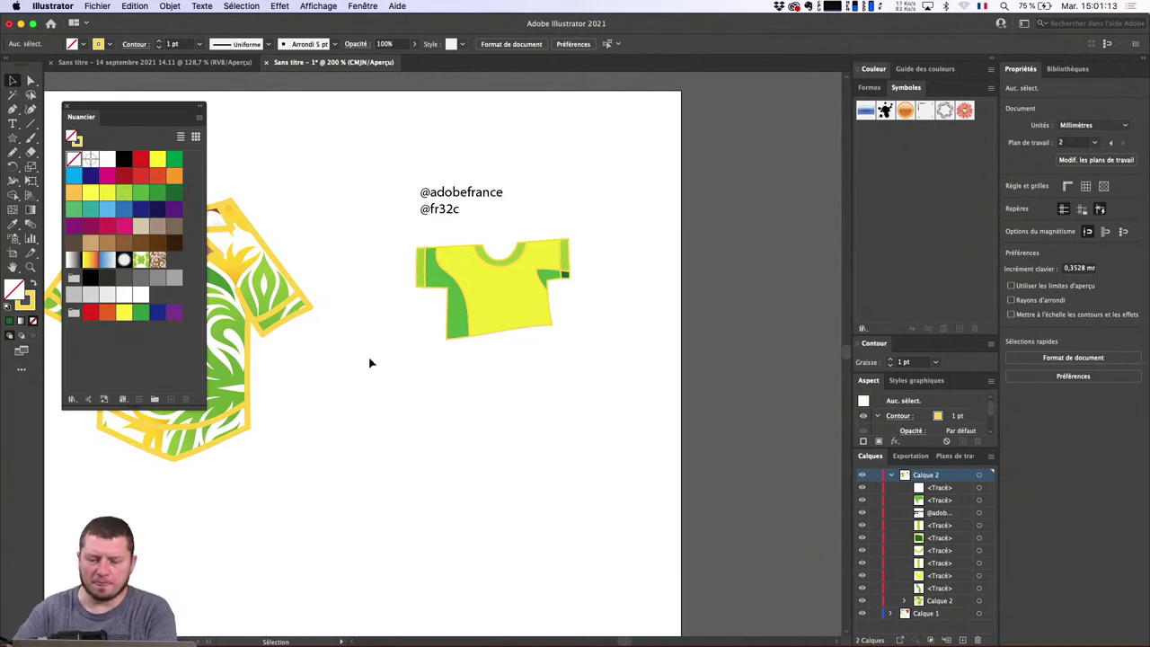
scroll(369, 362, down, 3)
drag(372, 362, 655, 402)
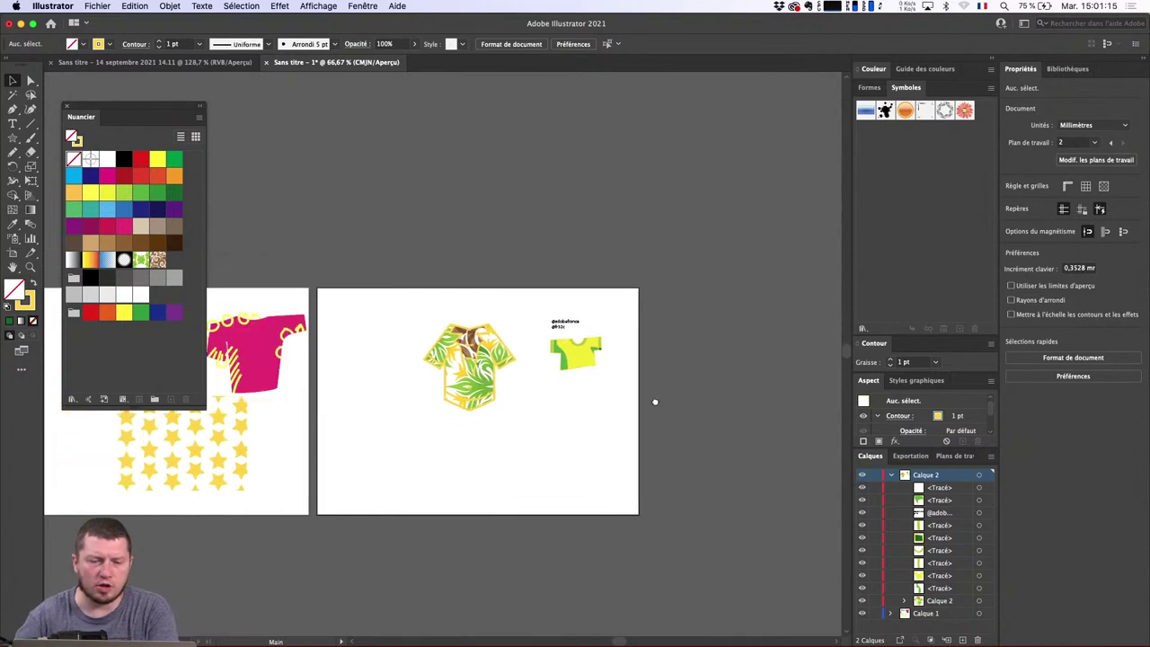
scroll(434, 233, left, 5)
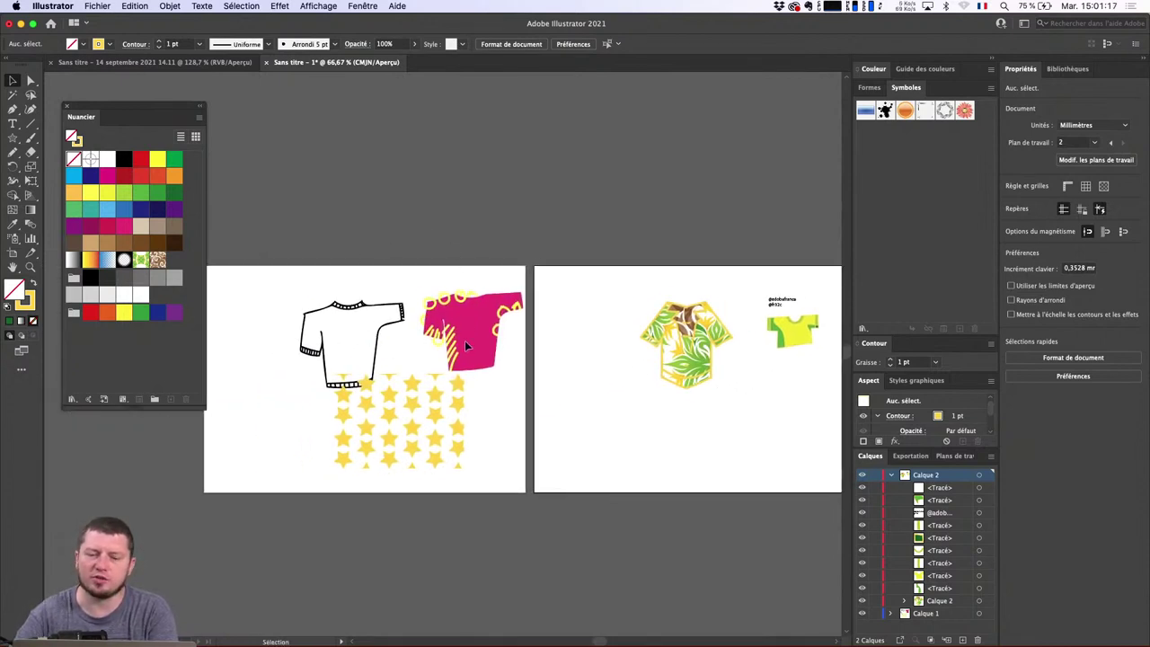
scroll(541, 413, right, 5)
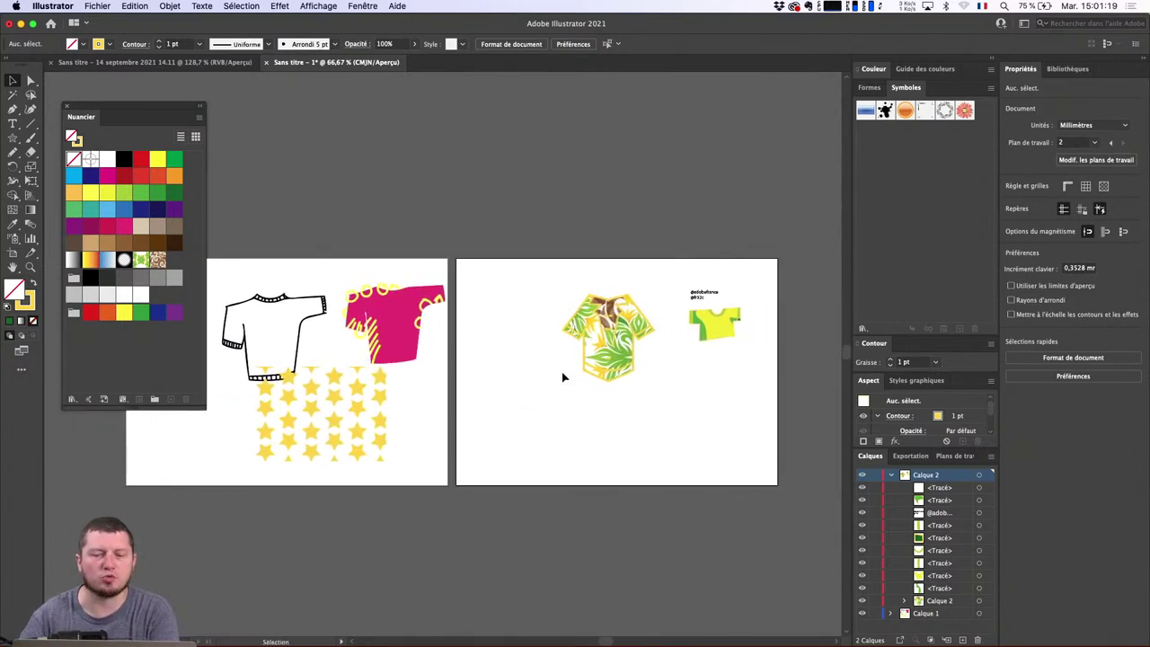
- Shift the patterned shirt left on its artboard, leaving the yellow shirt and caption deselected
drag(649, 334, 590, 334)
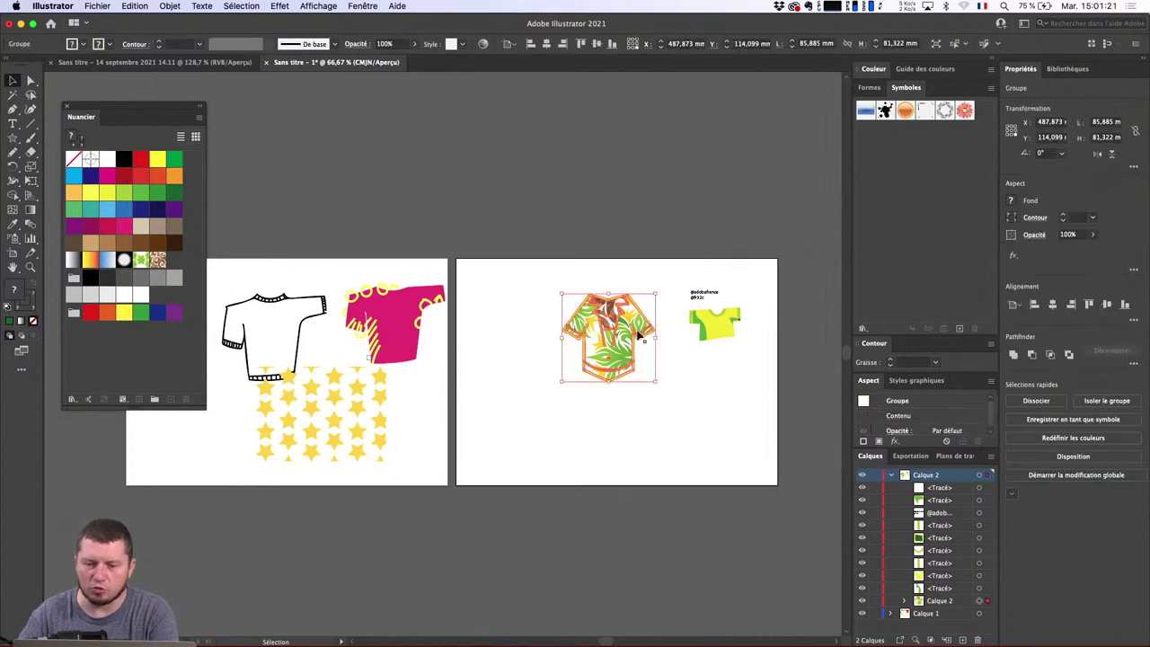
drag(663, 276, 760, 371)
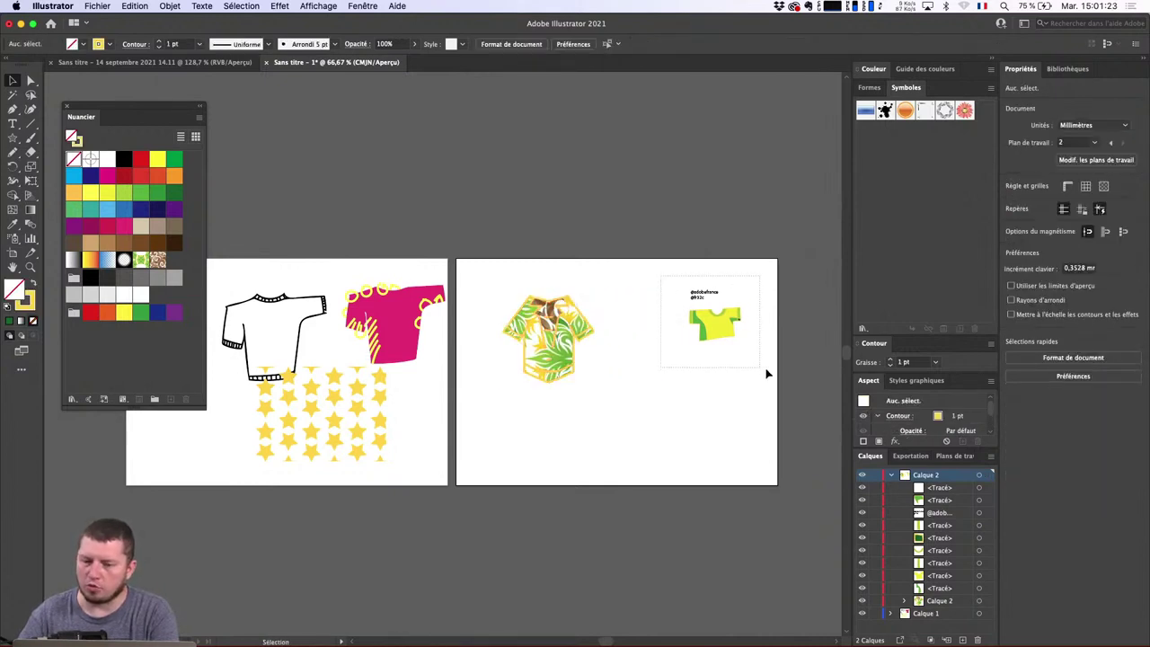
scroll(629, 269, right, 3)
scroll(655, 246, down, 2)
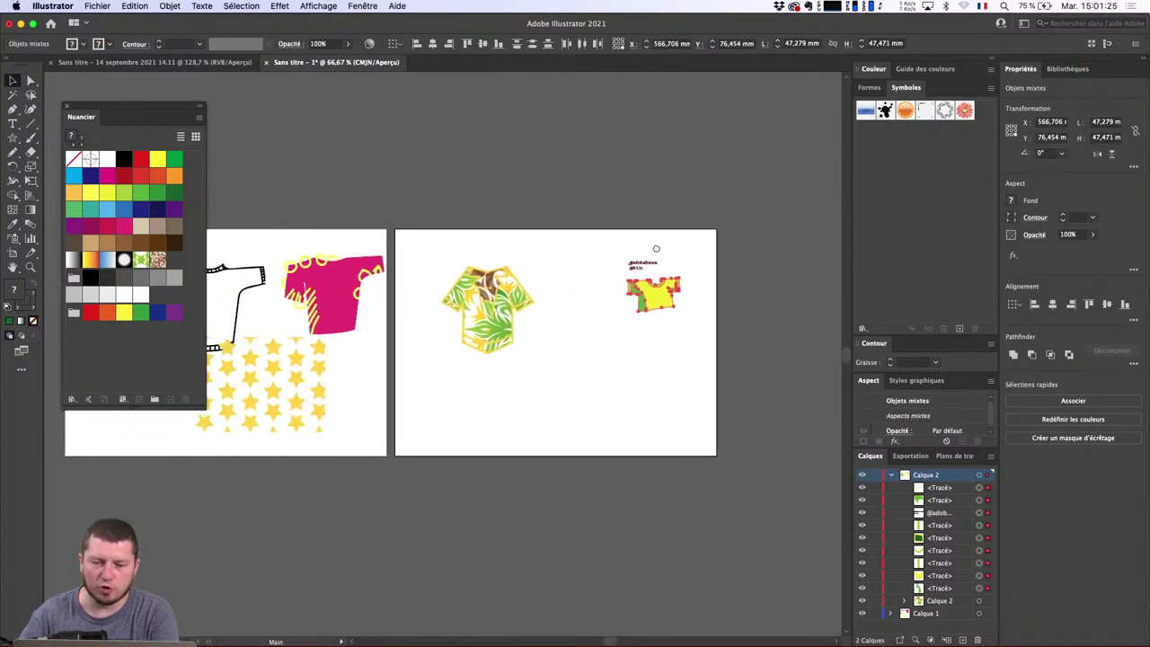
click(467, 244)
- Add a new artboard named 'Concepteur De Forme' and zoom out to see its neighbours
click(967, 457)
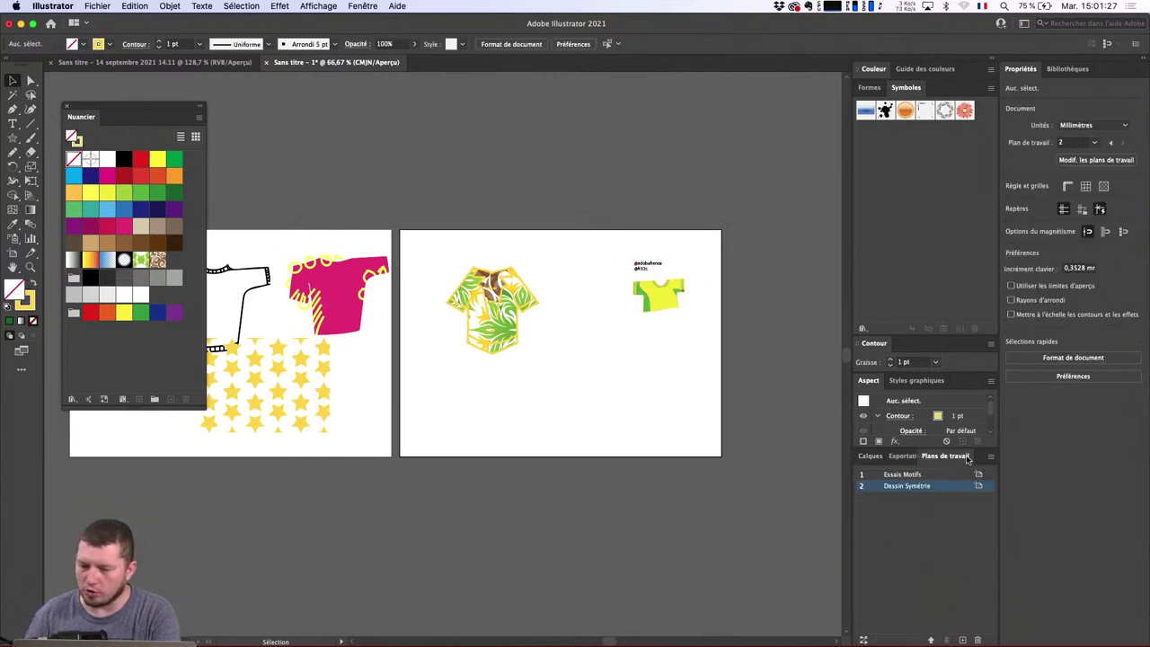
click(963, 639)
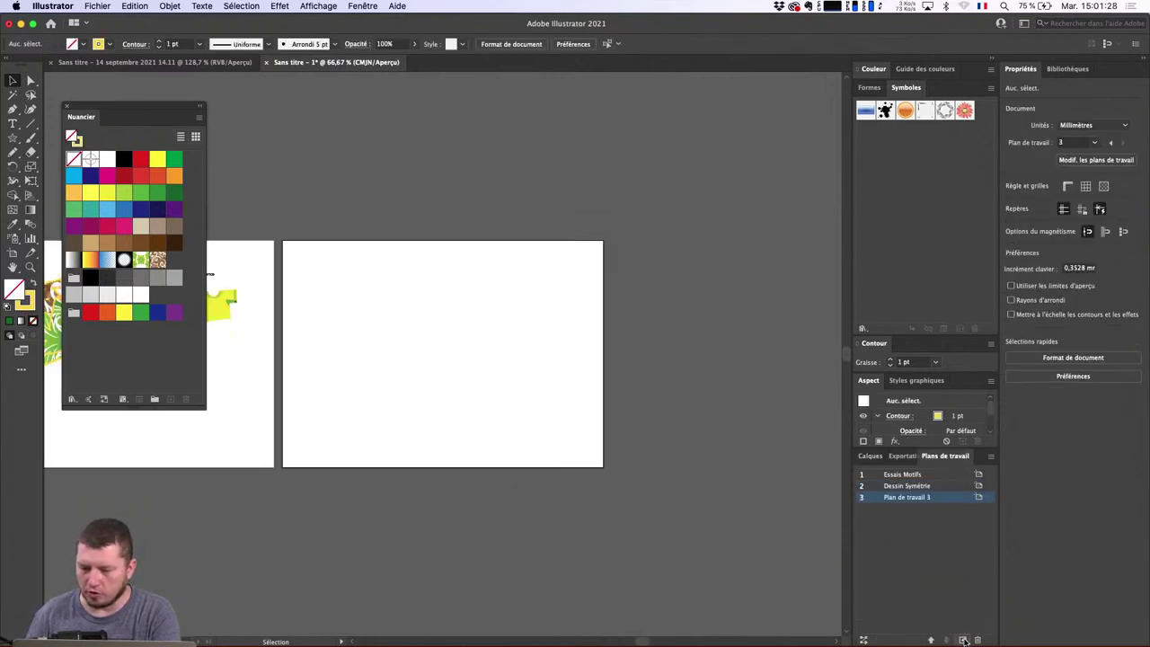
double_click(887, 495)
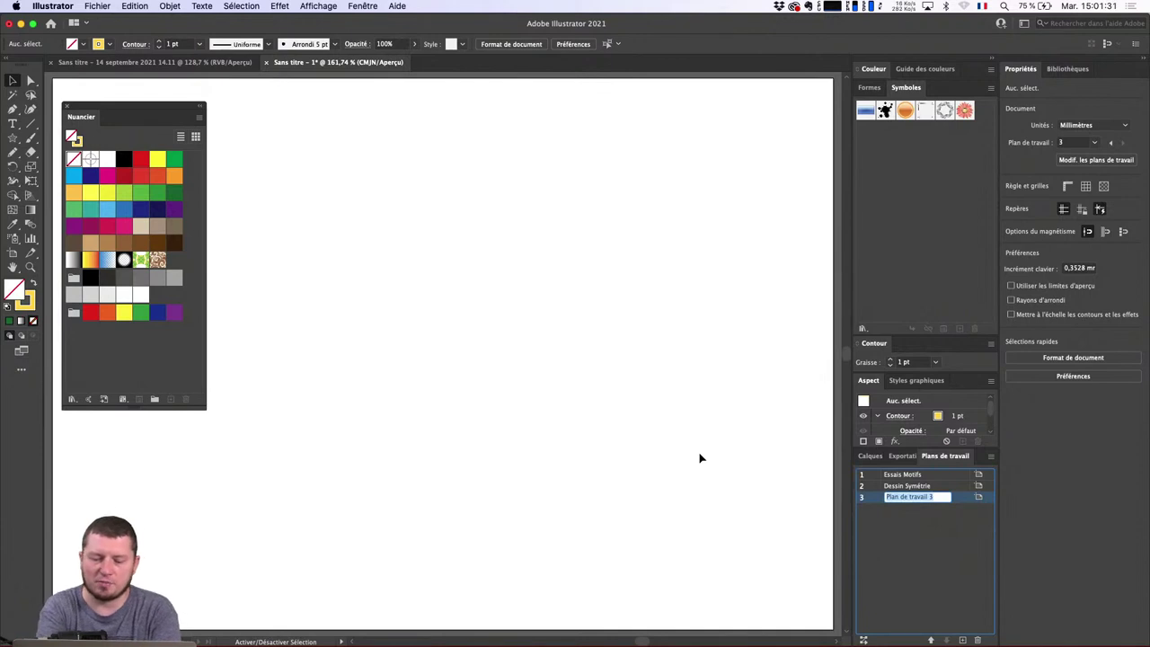
text(Q)
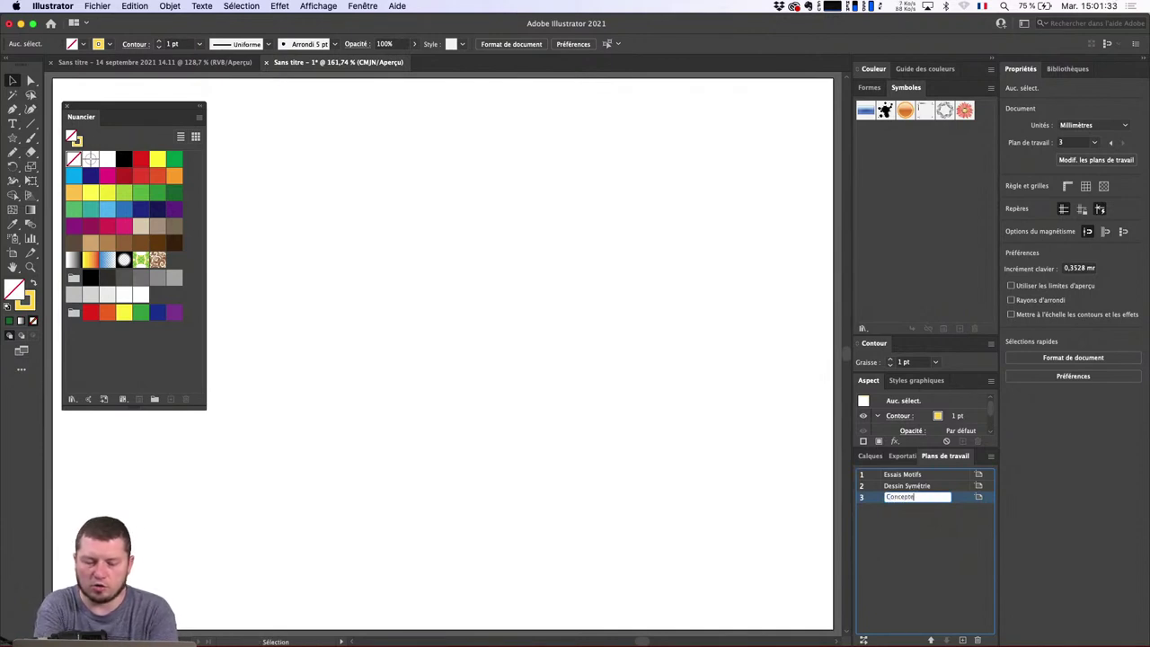
text( Do)
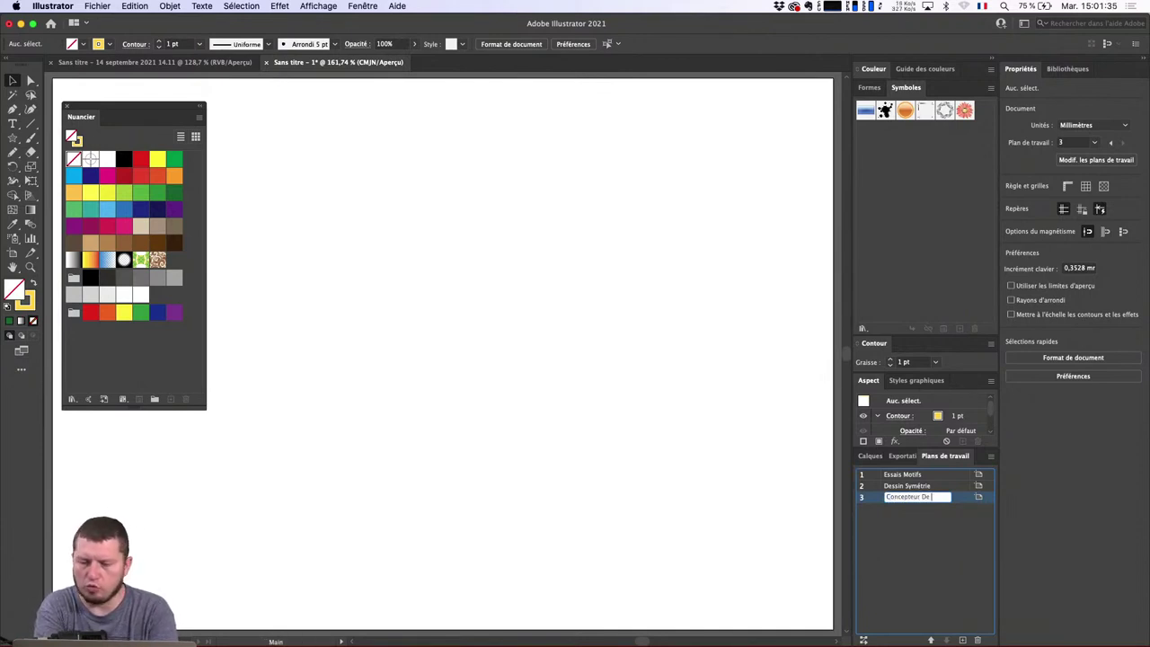
text(Forme)
key(Return)
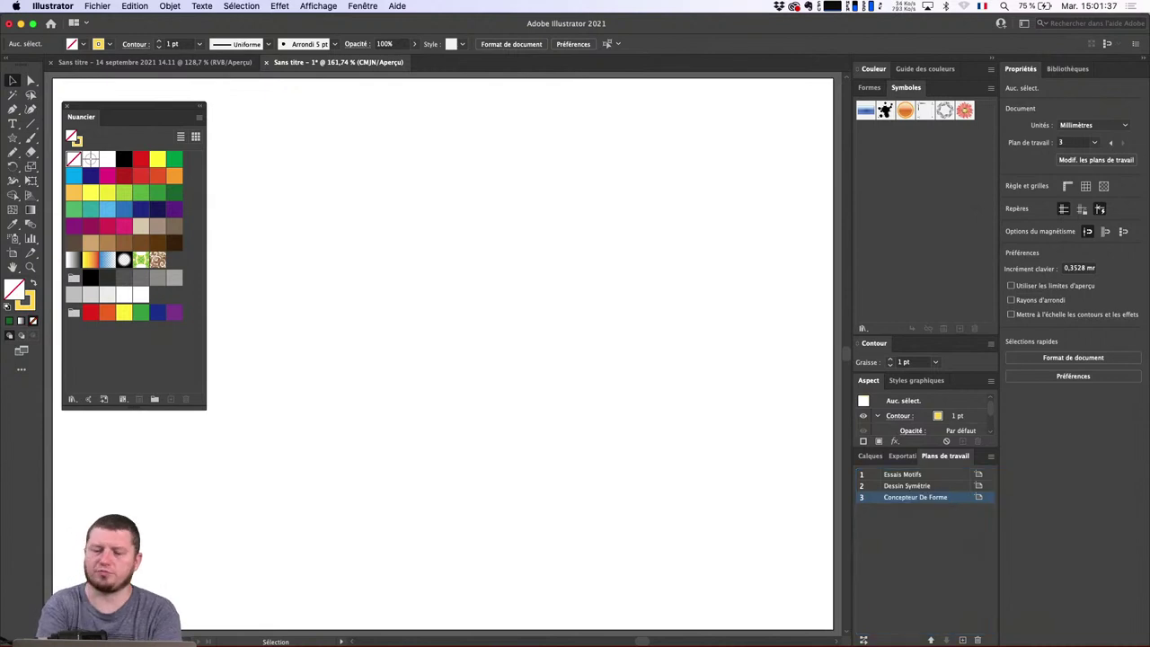
key(ctrl+minus)
key(ctrl+minus)
key(ctrl+minus)
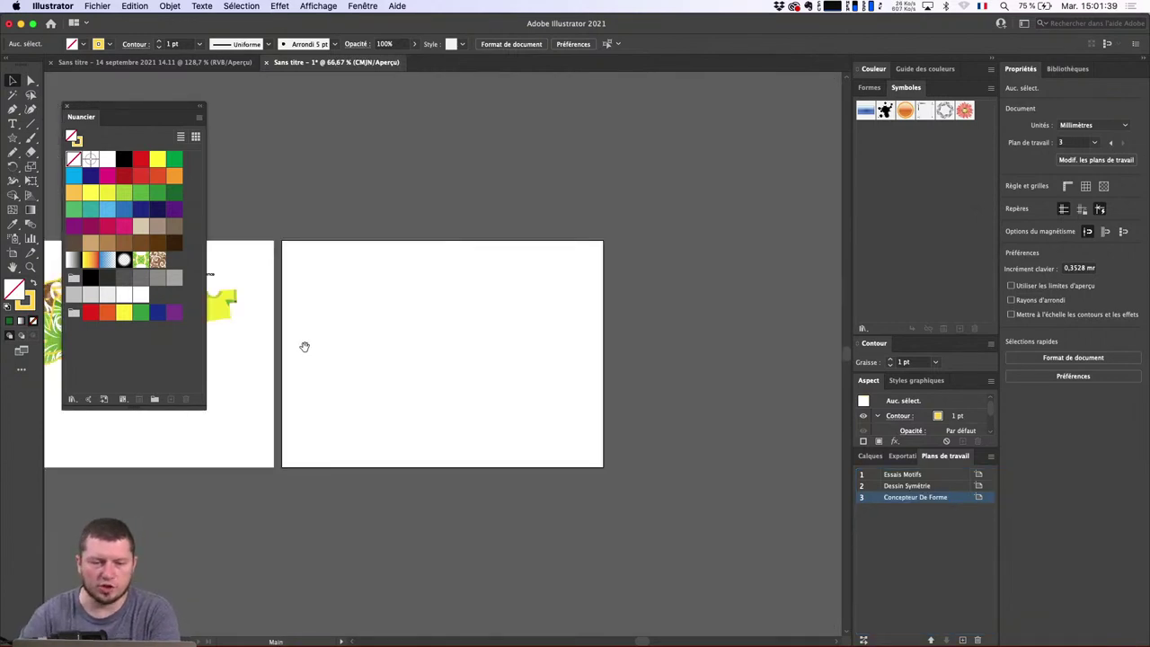
scroll(359, 324, left, 5)
scroll(360, 324, up, 1)
- Move the yellow T-shirt onto the Concepteur De Forme artboard
mouse_move(418, 306)
mouse_down()
mouse_move(352, 368)
mouse_move(557, 355)
mouse_move(518, 356)
mouse_up()
click(567, 321)
drag(567, 321, 737, 377)
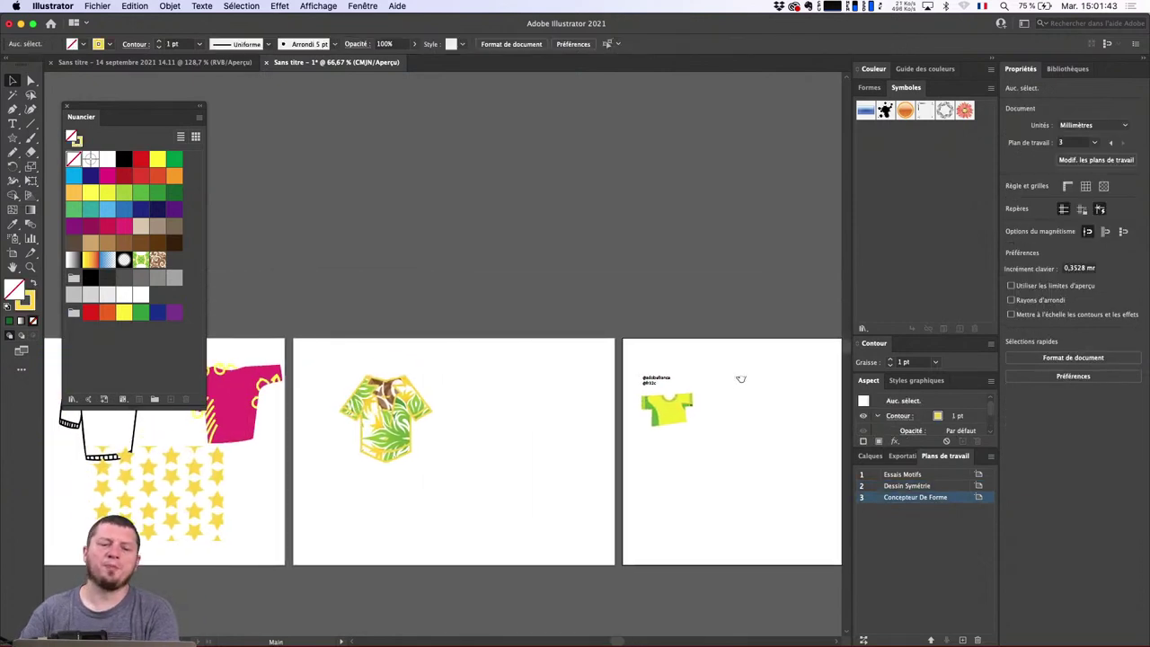
scroll(698, 321, left, 3)
drag(699, 321, 620, 285)
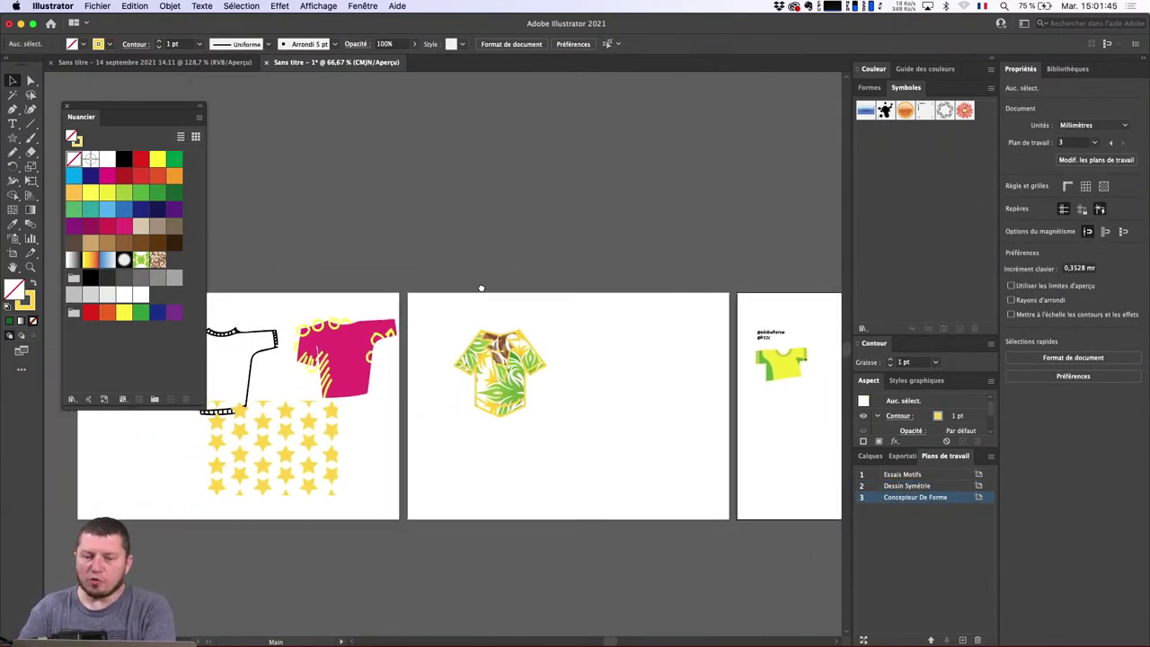
scroll(570, 363, right, 8)
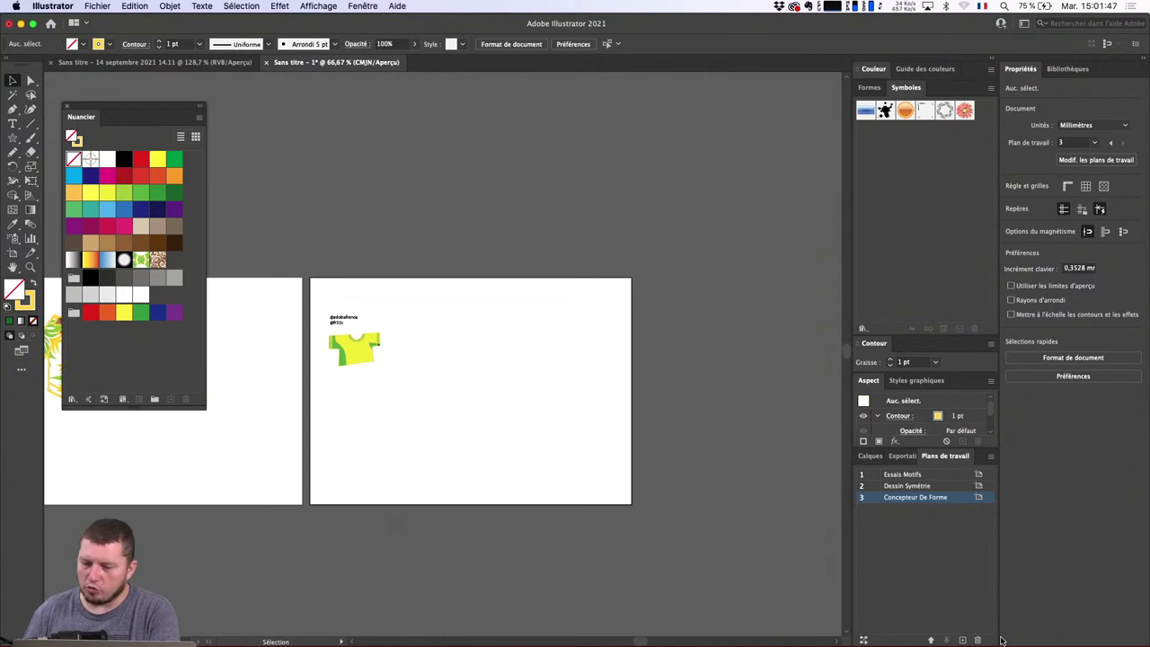
- Add a new blank artboard named 'Dessin Technique'
click(962, 640)
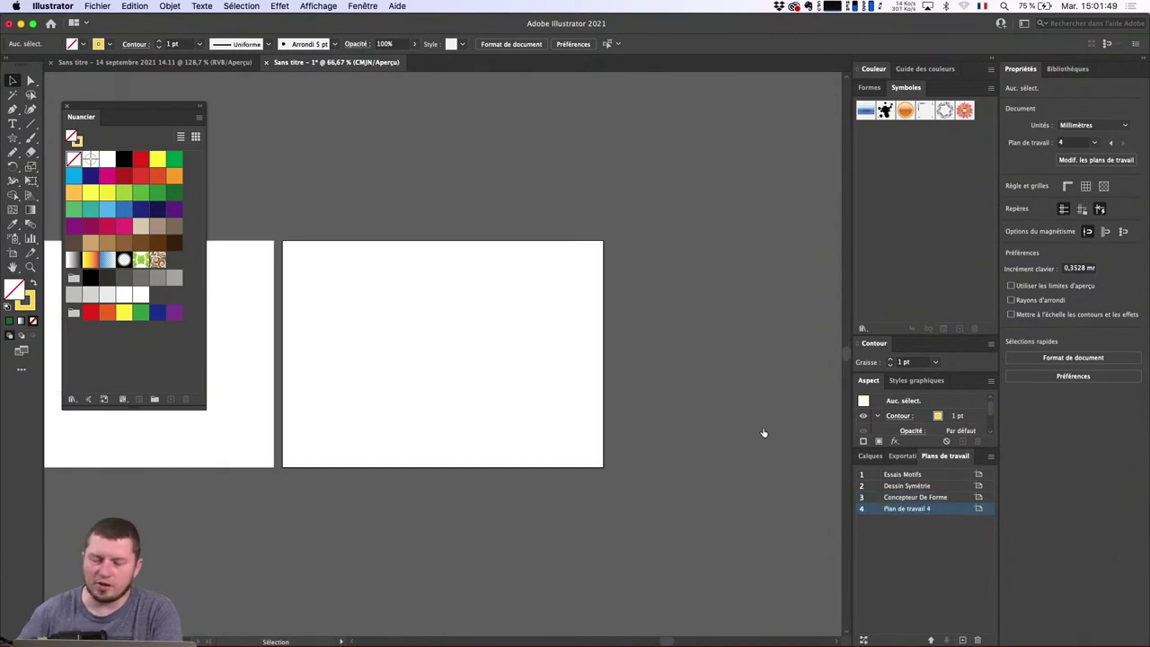
double_click(909, 510)
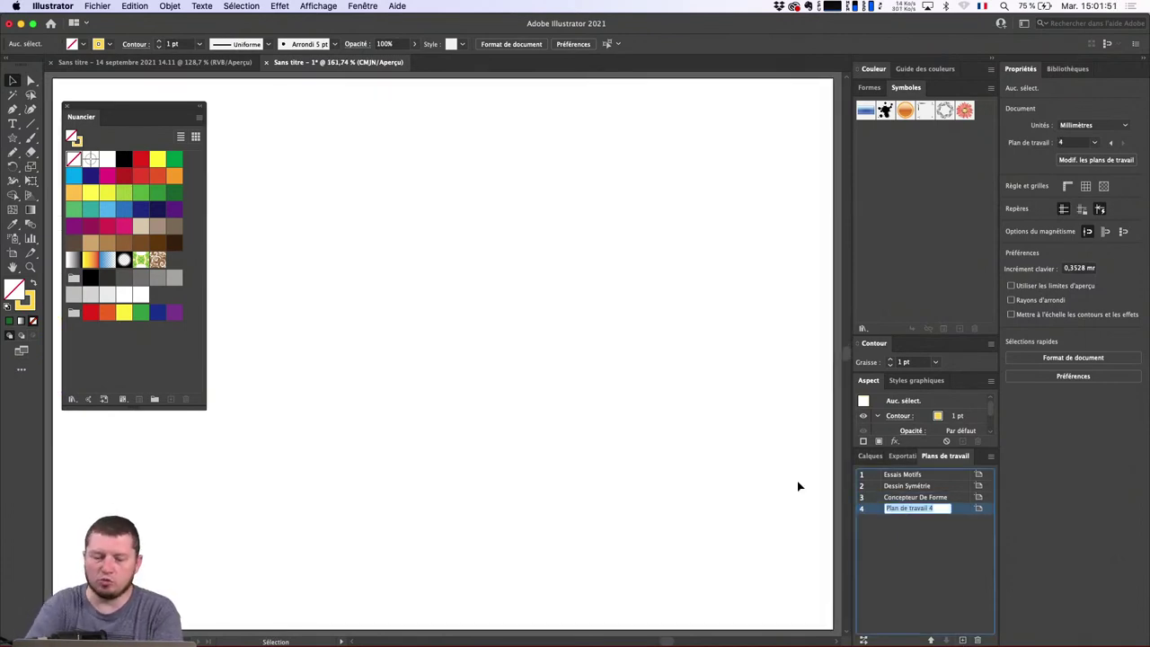
text(Des)
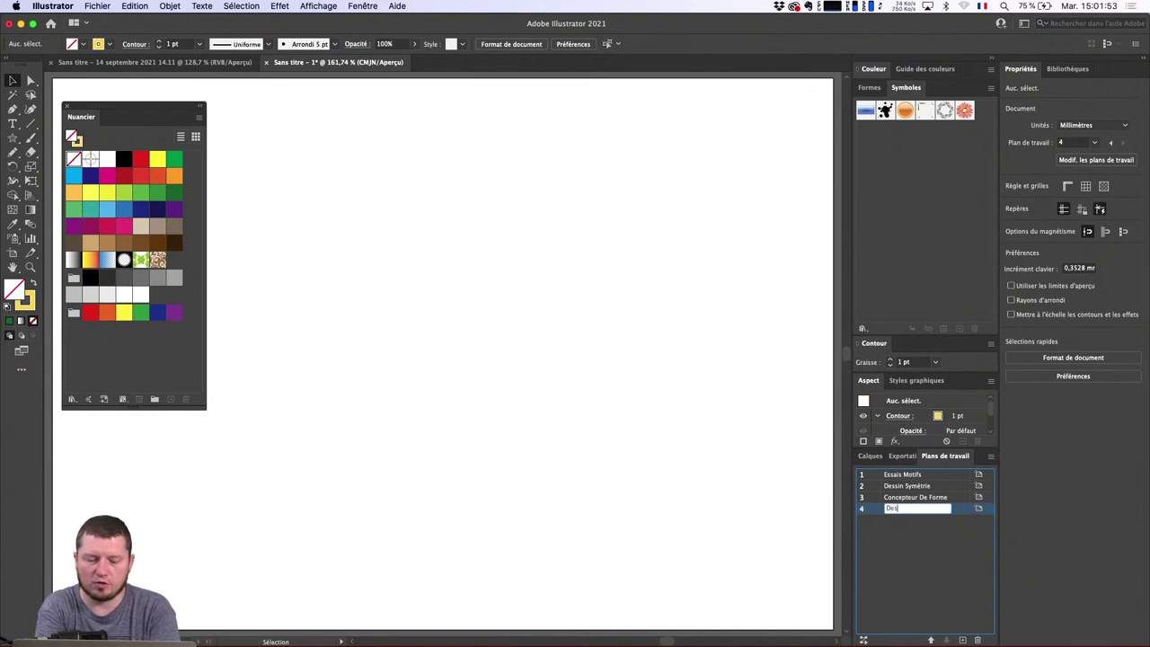
text(sin Technique)
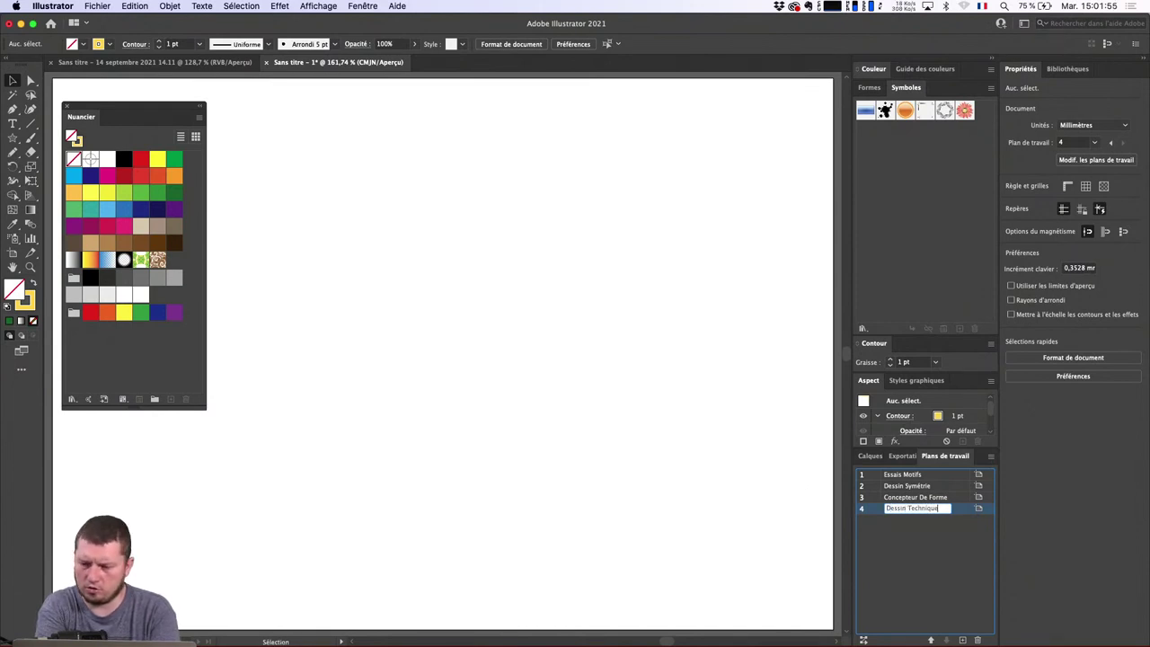
key(Return)
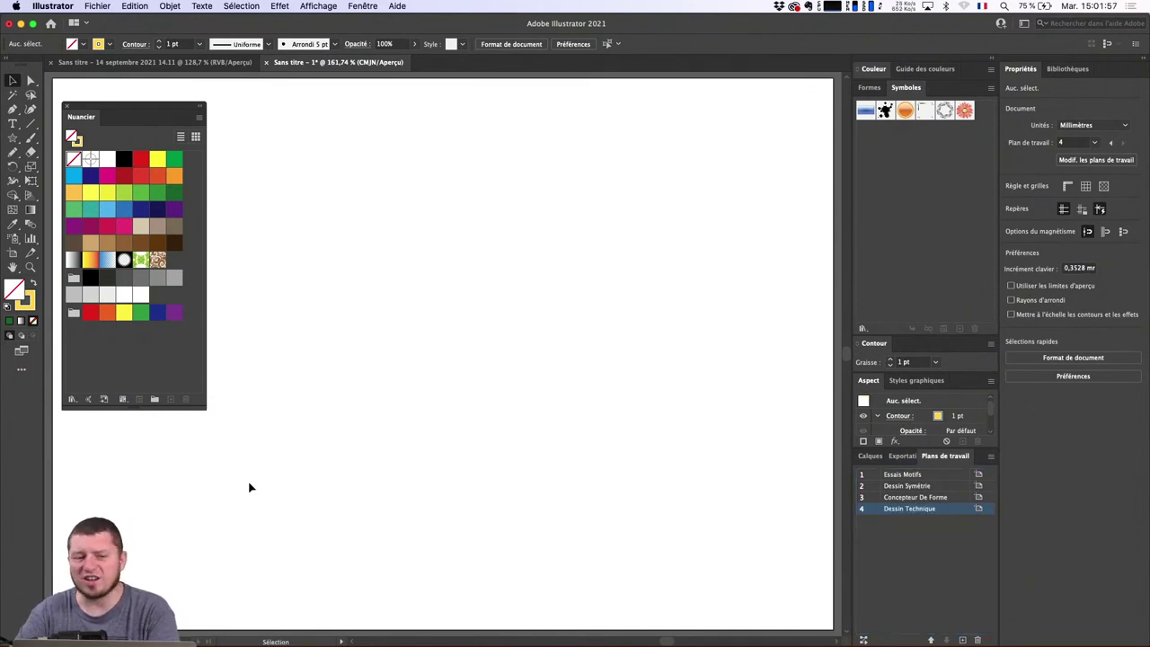
click(13, 109)
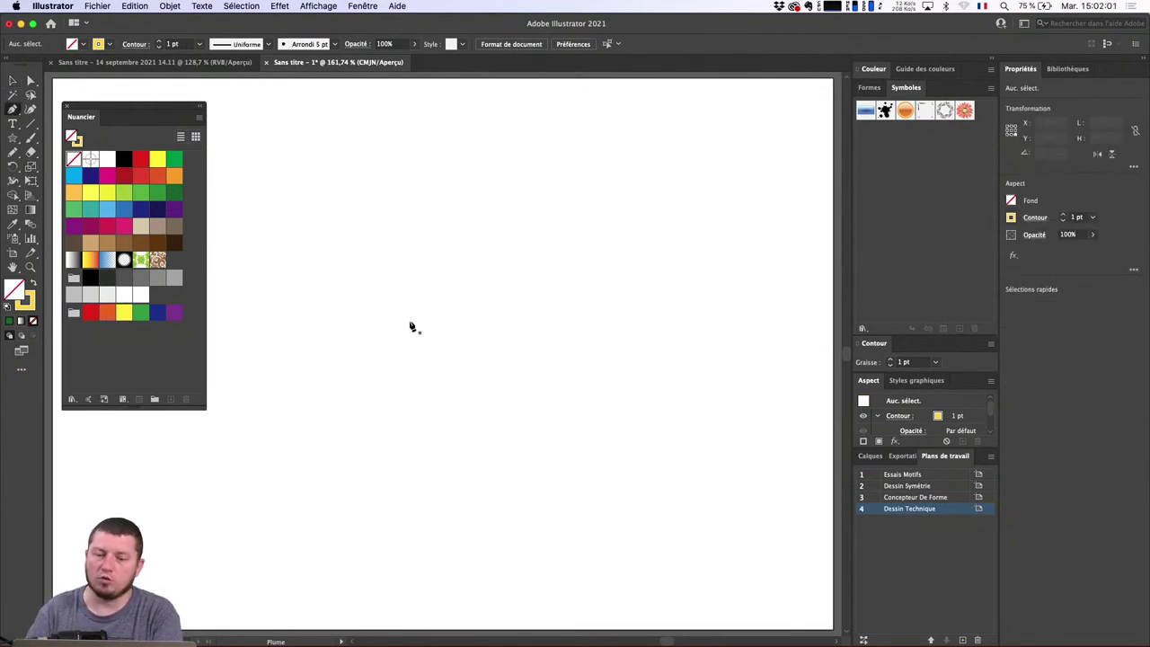
- Draw a closed trouser-leg outline with a crotch notch using the Pen tool
click(421, 241)
key(ctrl+z)
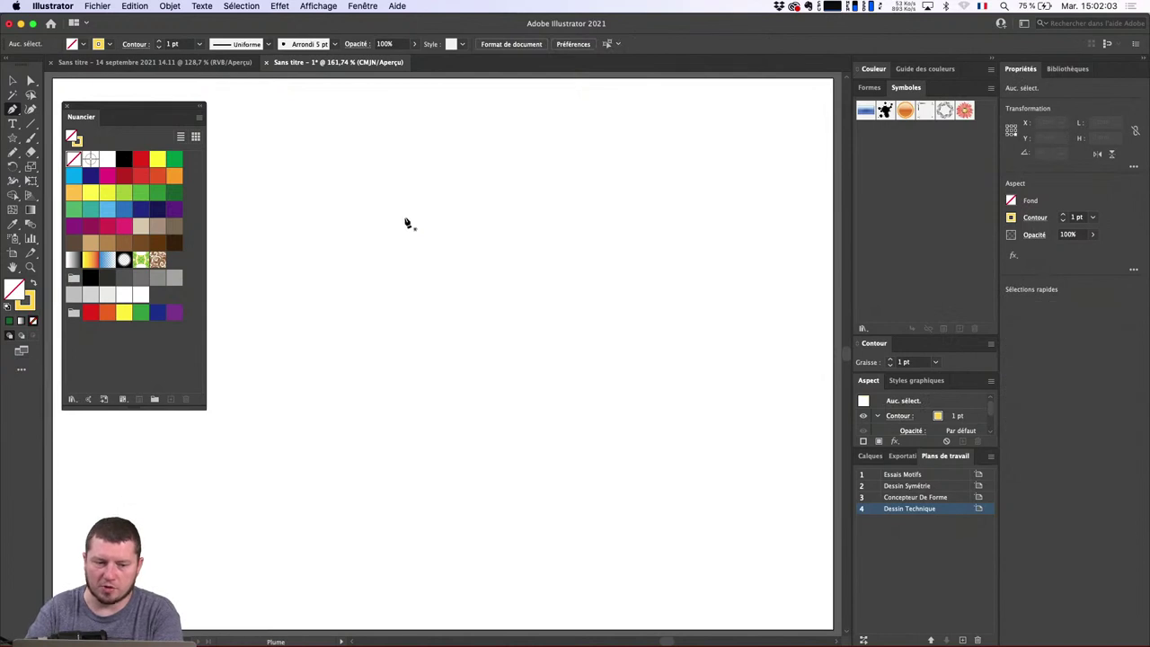
click(414, 224)
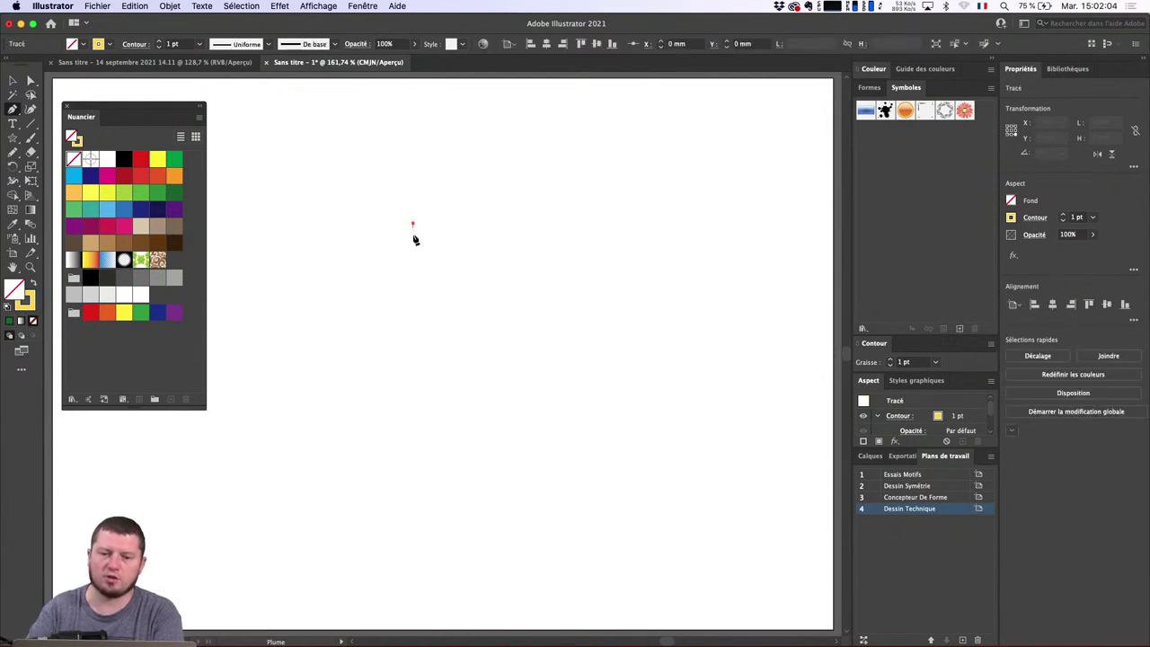
click(451, 576)
click(502, 576)
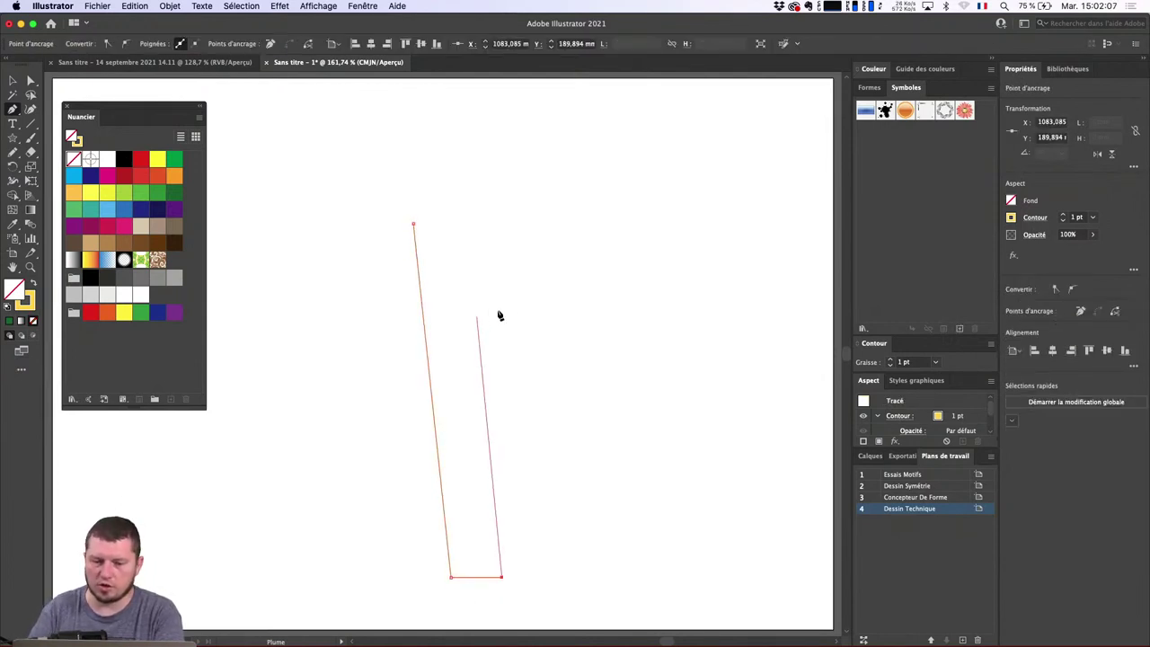
click(502, 323)
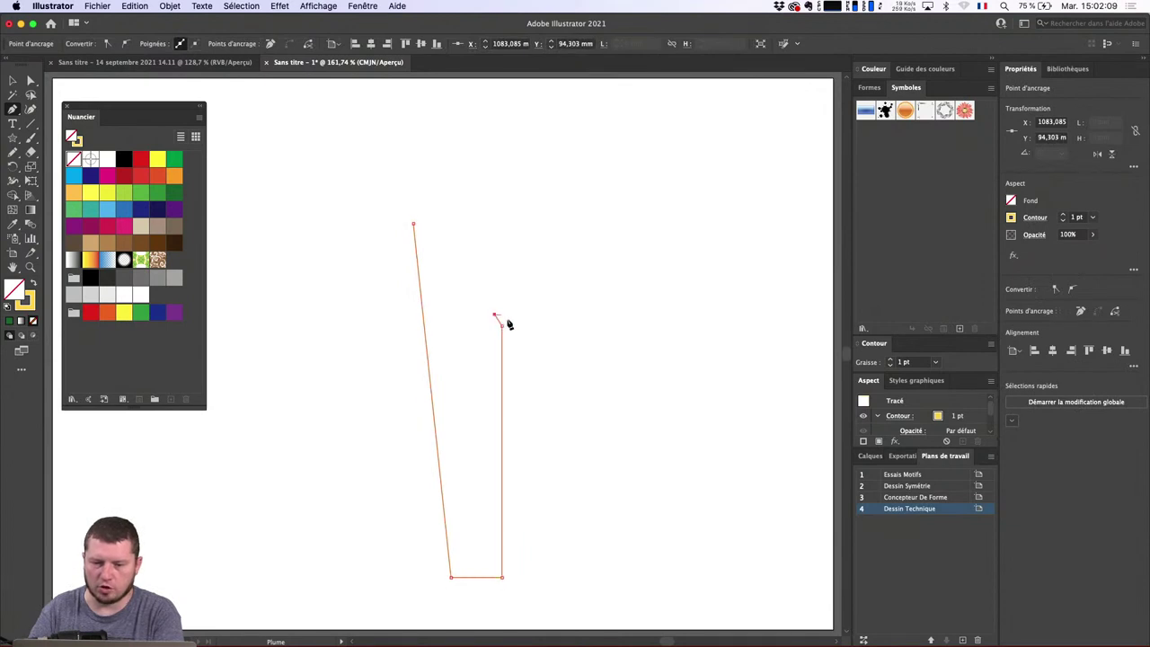
click(508, 326)
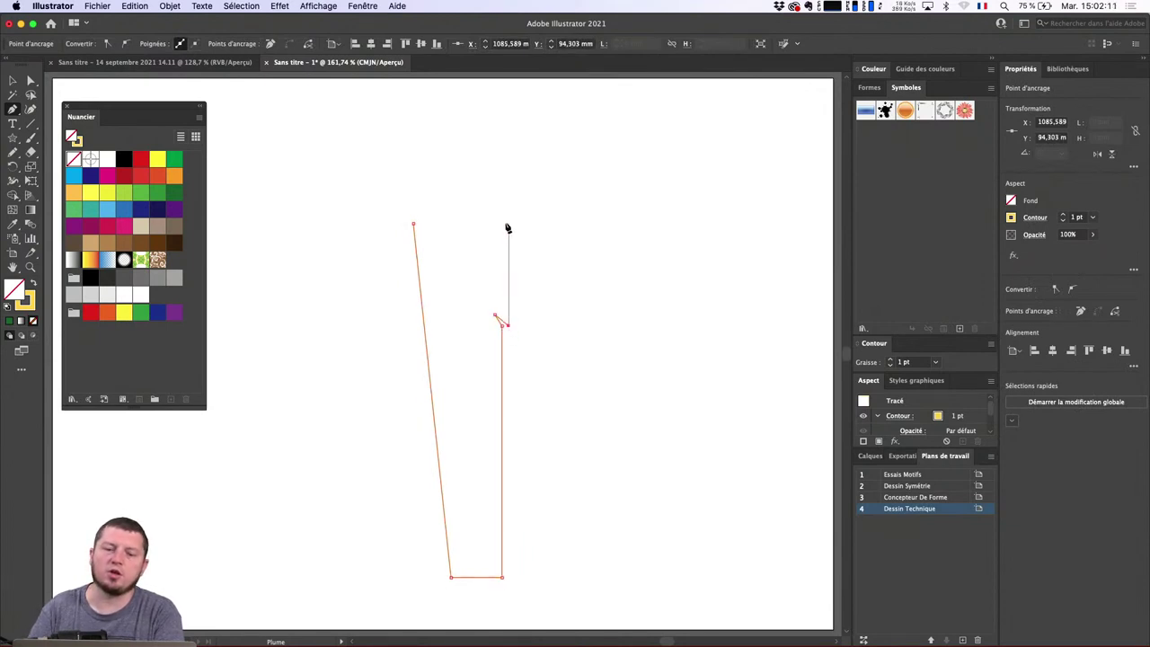
click(507, 221)
click(413, 224)
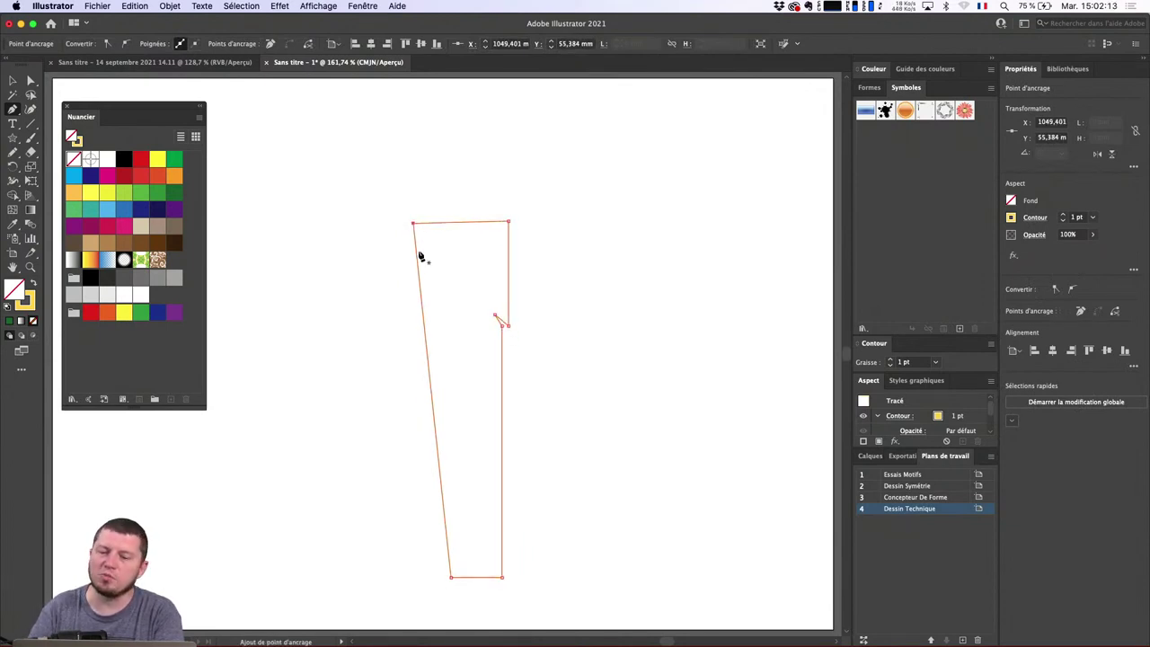
key(v)
click(558, 225)
- Mirror a copy of the leg across its inner edge to form the right leg
drag(554, 200, 449, 291)
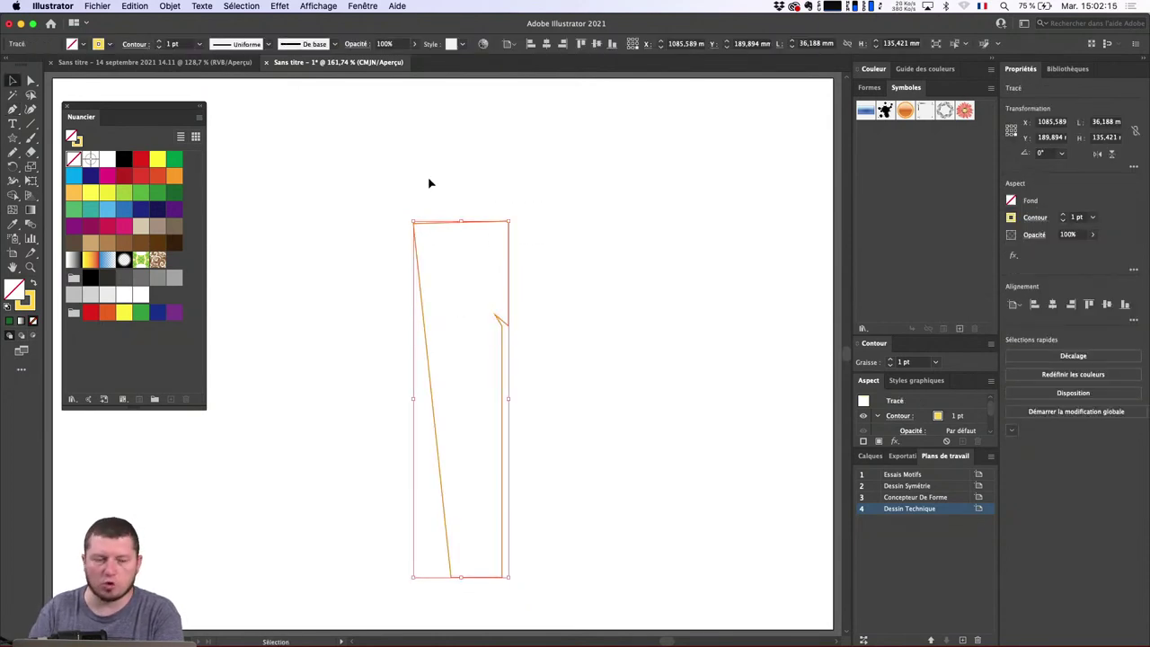
key(shift+o)
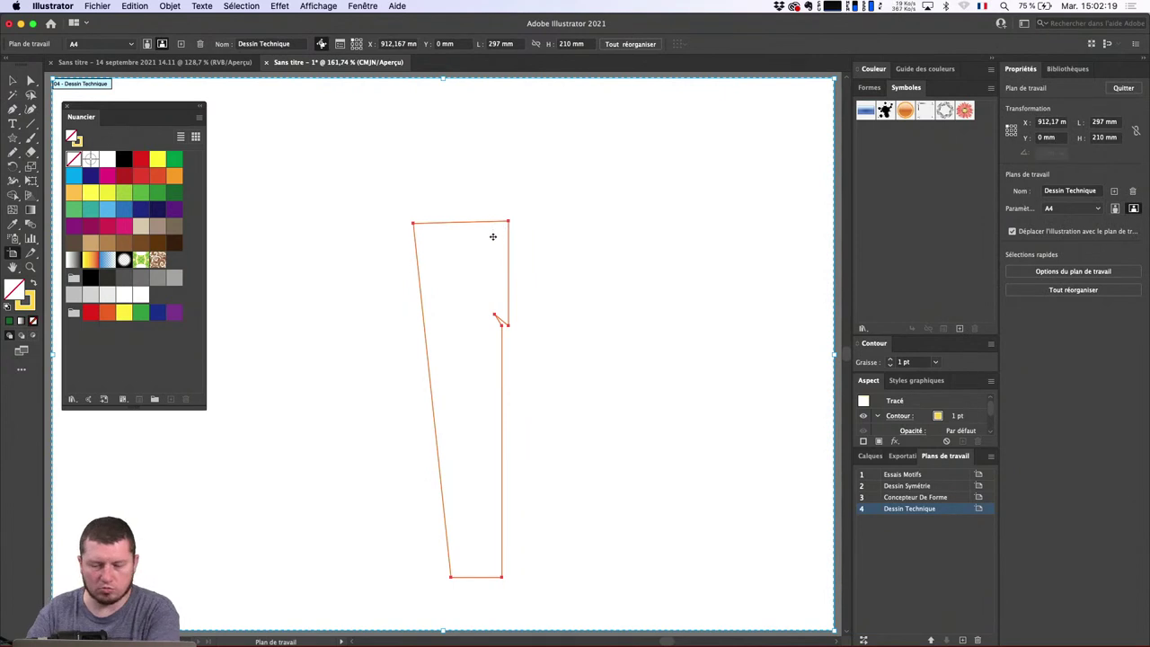
key(o)
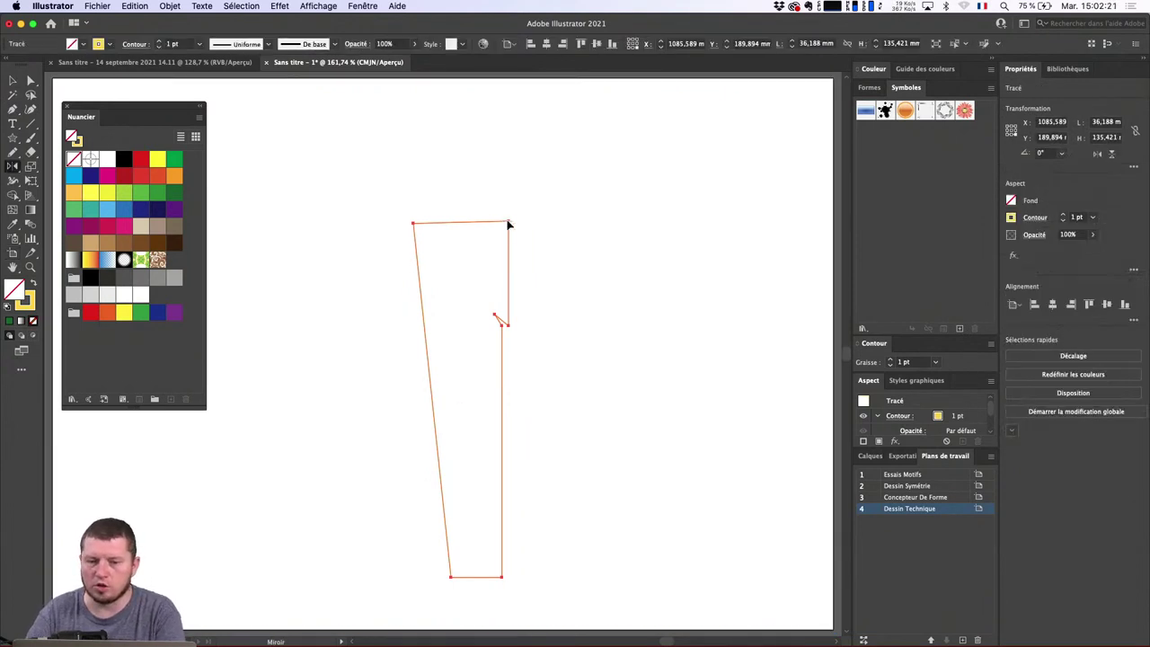
drag(509, 225, 539, 268)
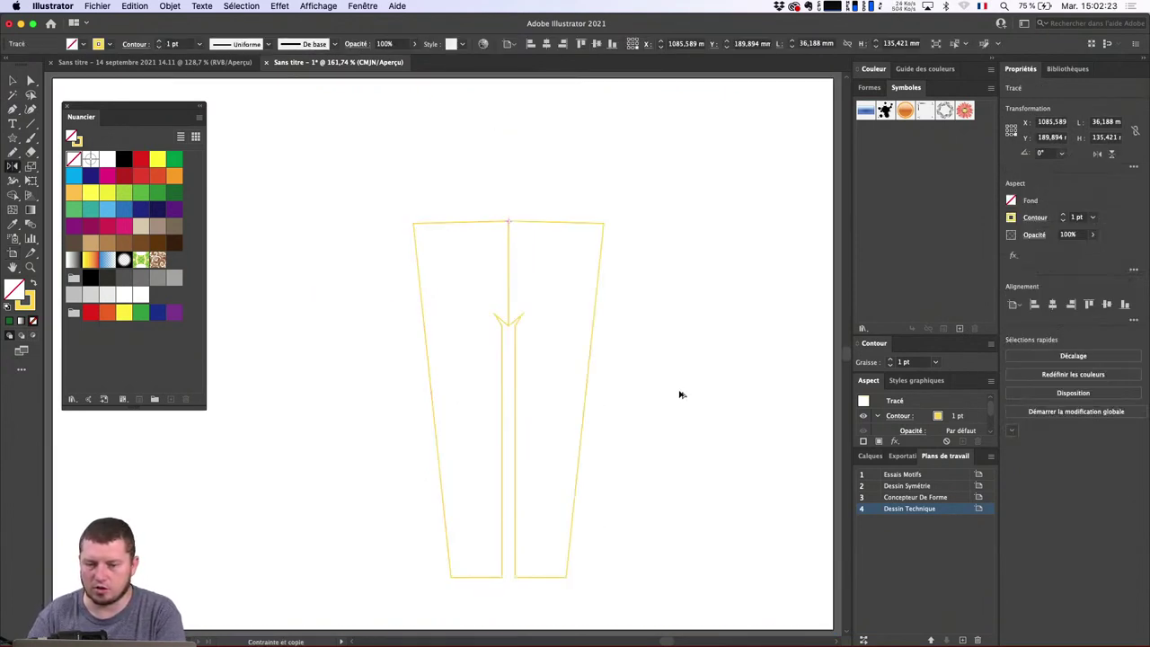
drag(594, 403, 680, 393)
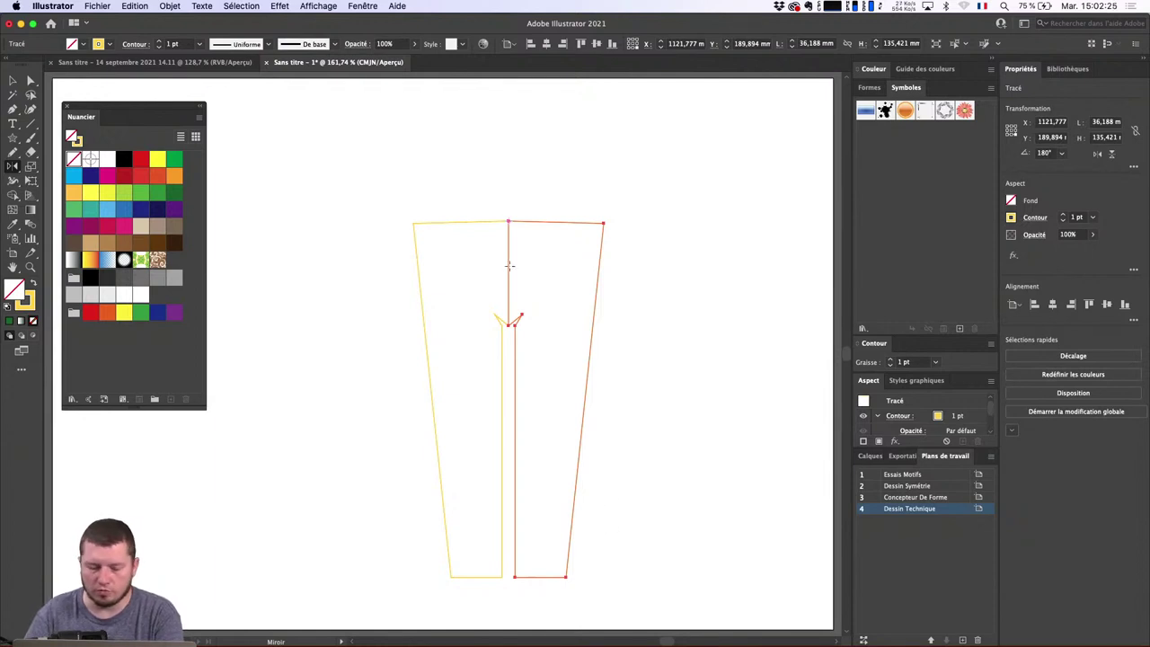
key(v)
- Merge both leg halves into a single trouser shape with Shape Builder
drag(473, 174, 552, 298)
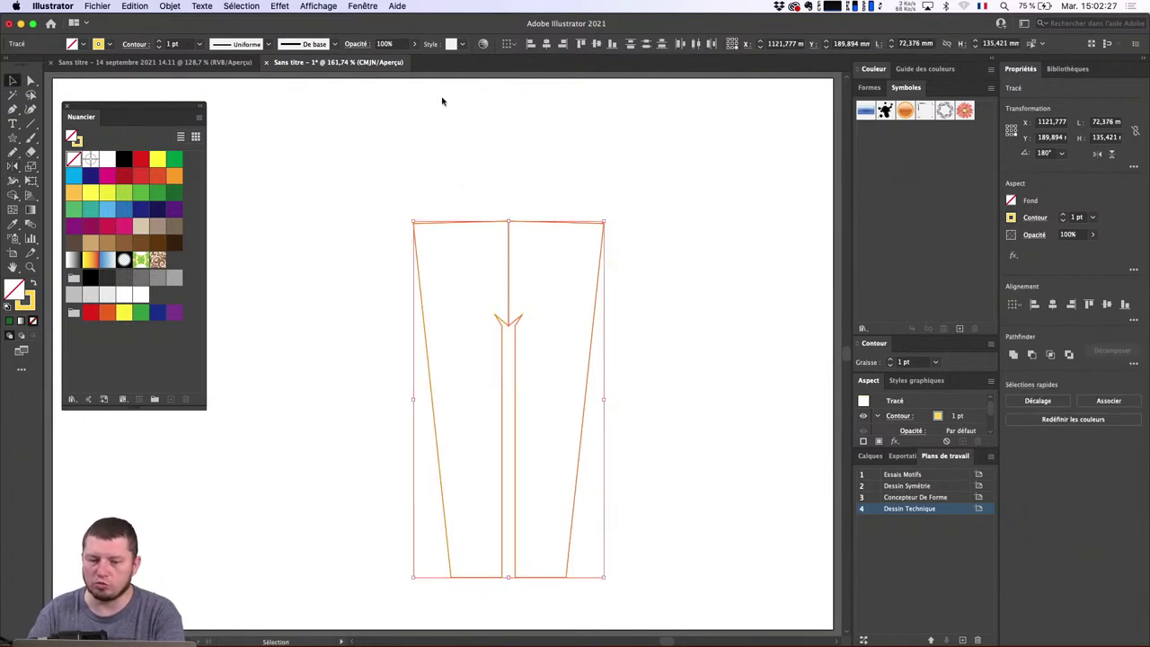
key(shift+m)
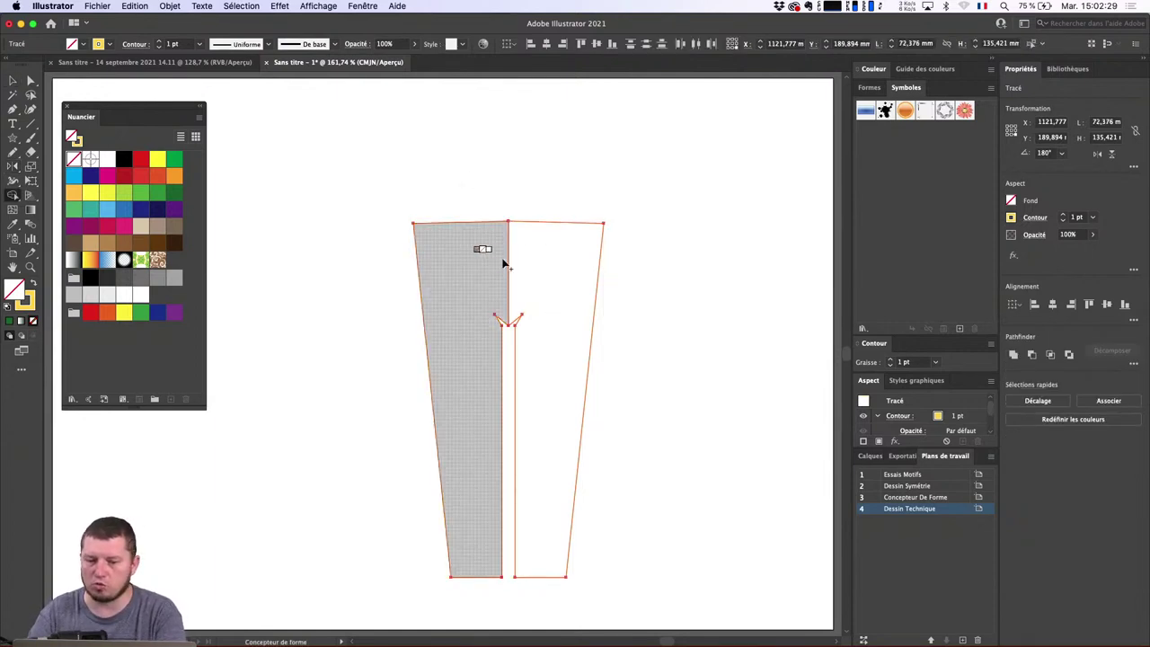
drag(504, 263, 522, 361)
key(v)
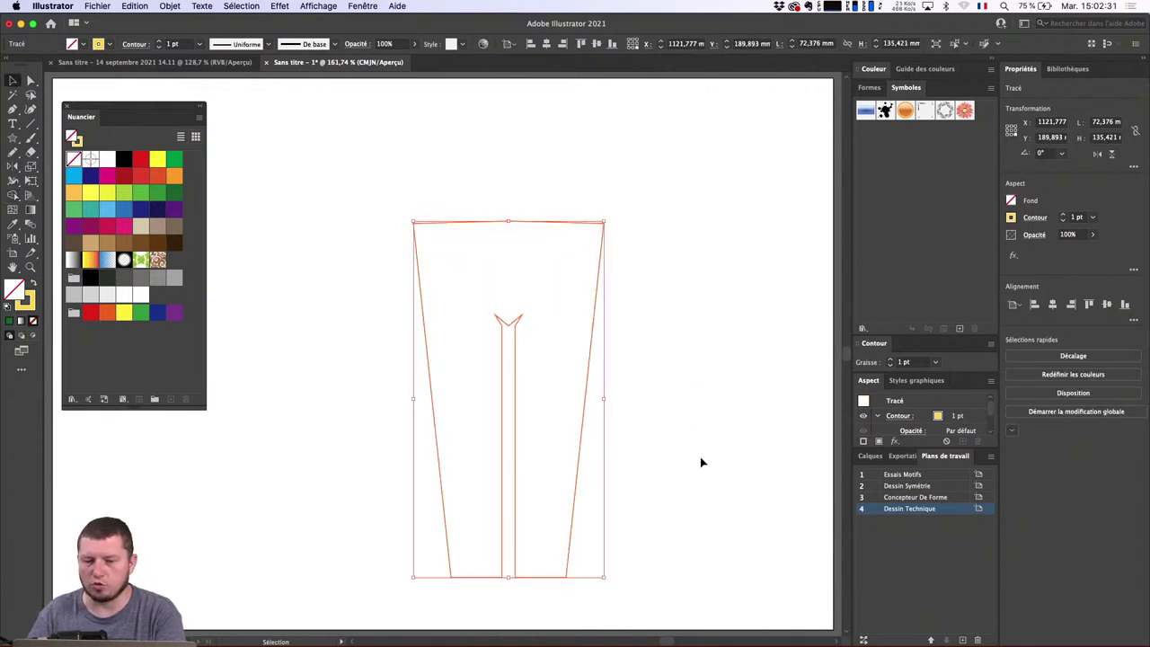
click(719, 470)
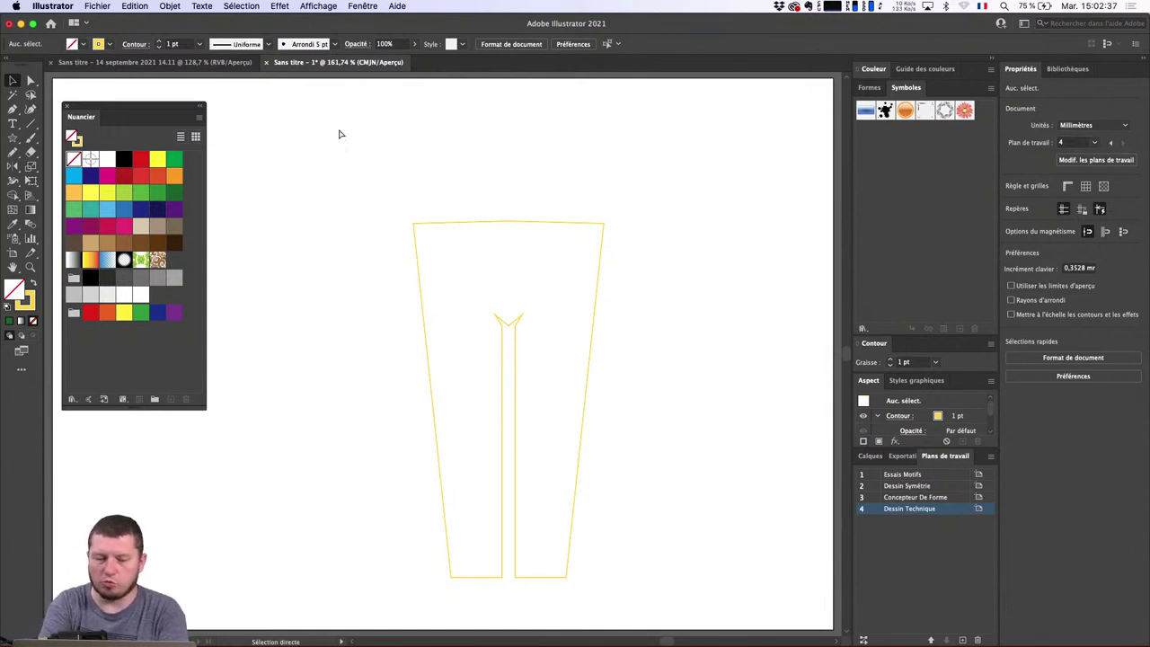
- Draw two short vertical lines at the left end of the waistband
key(ctrl+plus)
scroll(459, 222, up, 3)
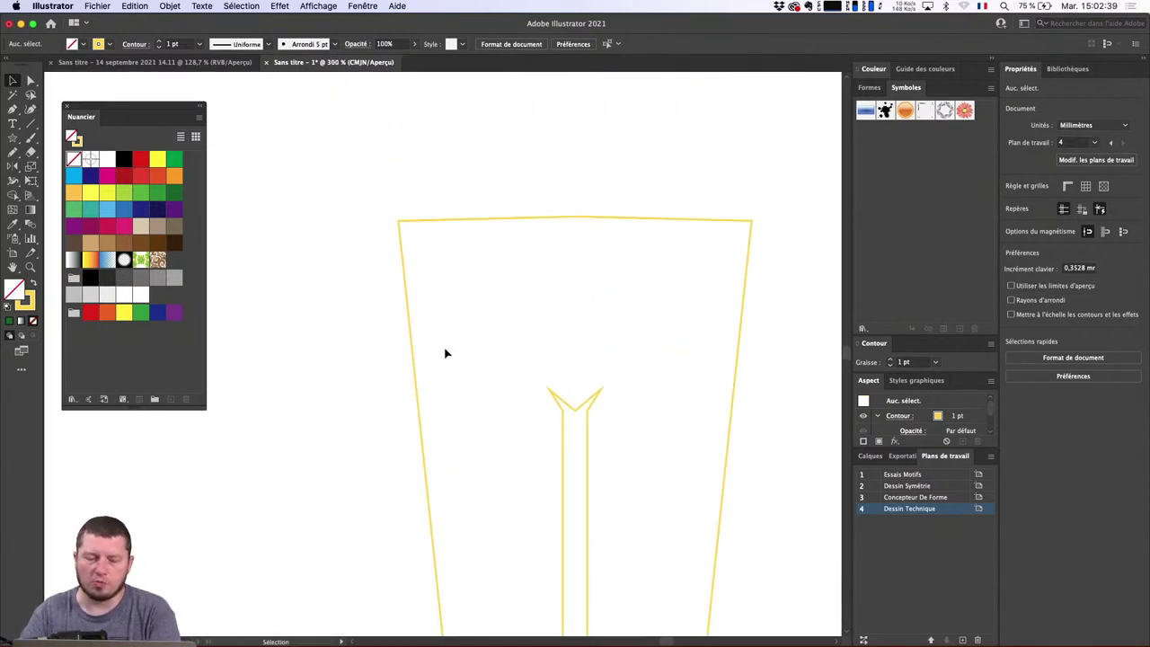
click(12, 109)
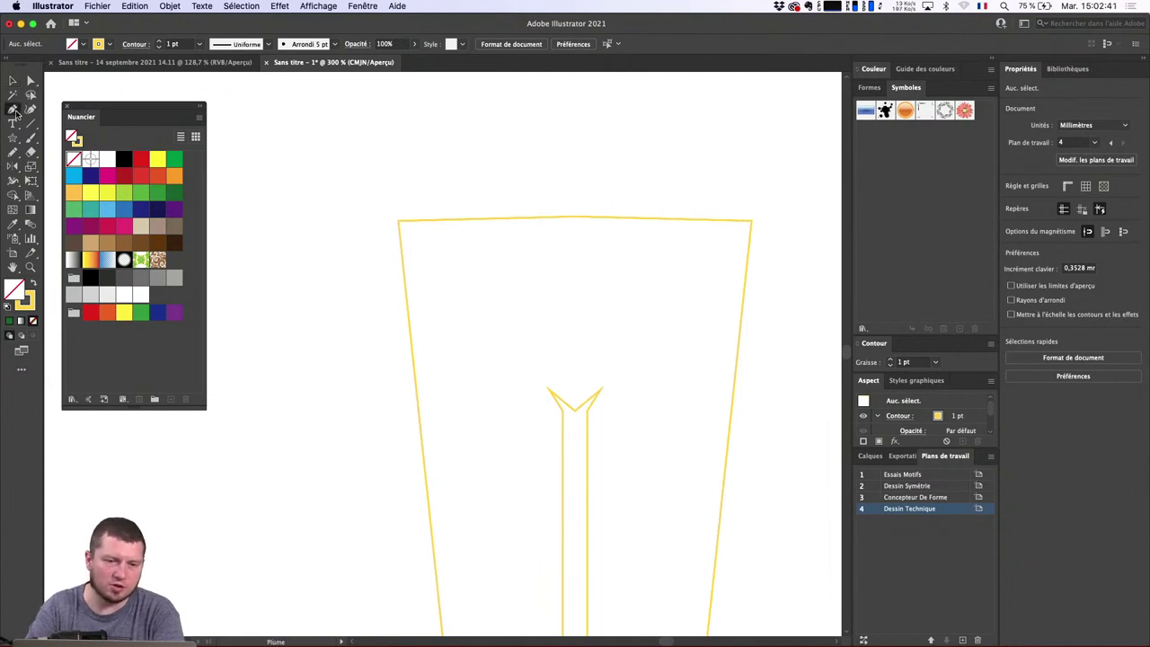
click(451, 212)
click(457, 263)
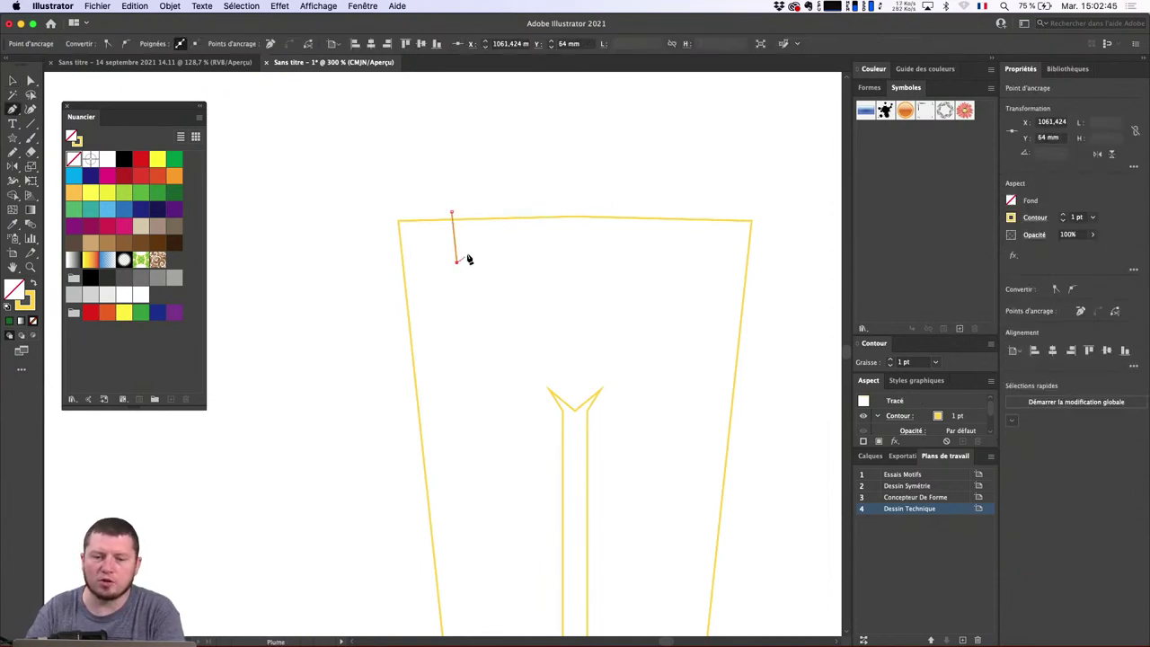
key(Escape)
click(466, 214)
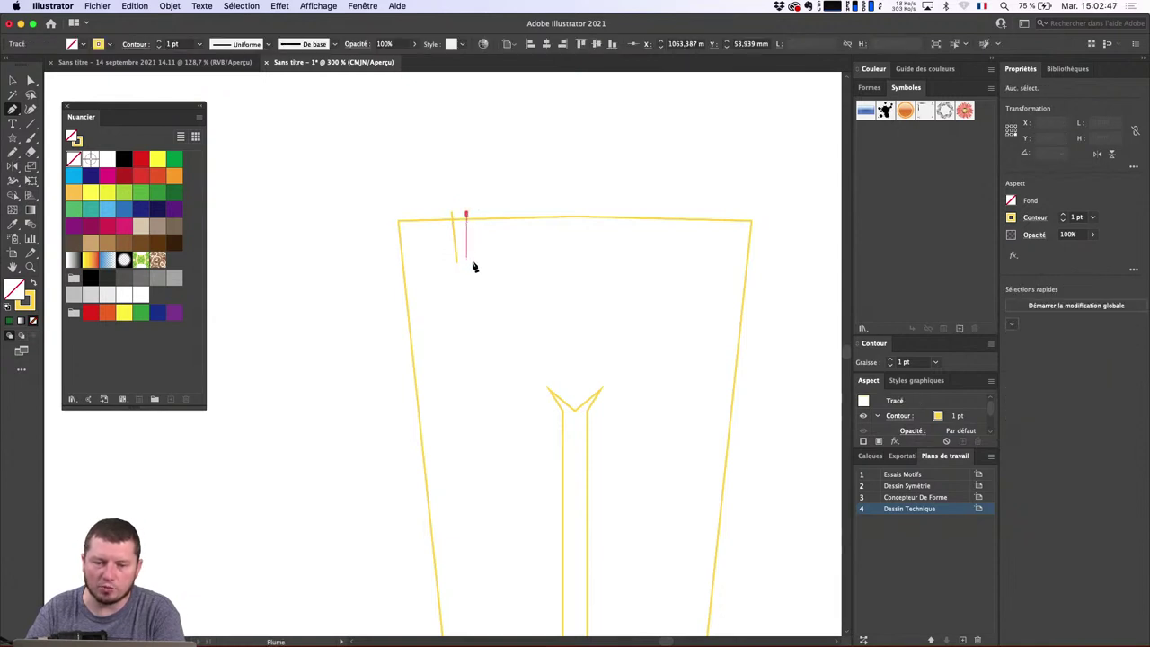
click(470, 262)
key(v)
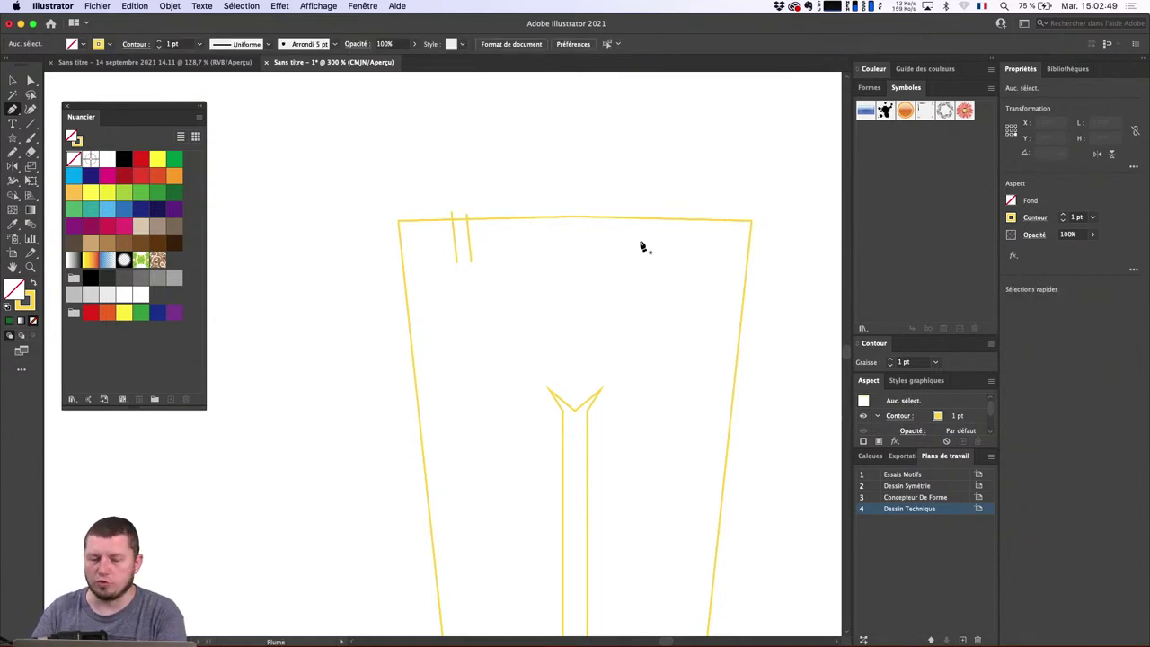
click(470, 285)
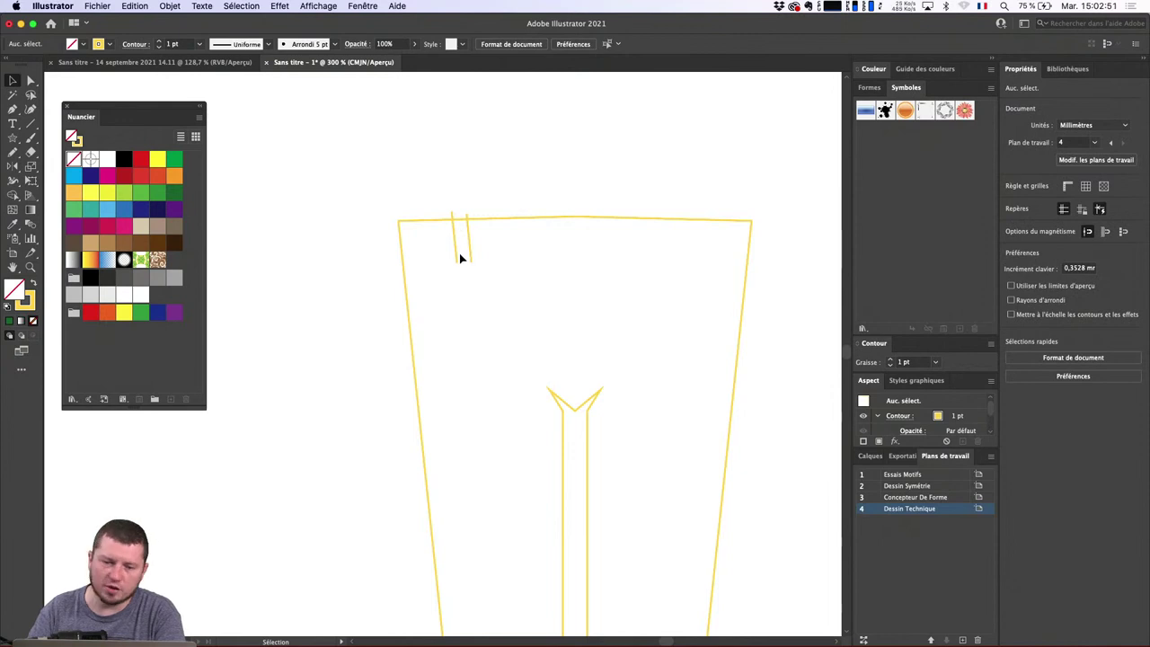
drag(457, 256, 451, 252)
- Set both short lines to a 7 pt stroke weight
click(451, 244)
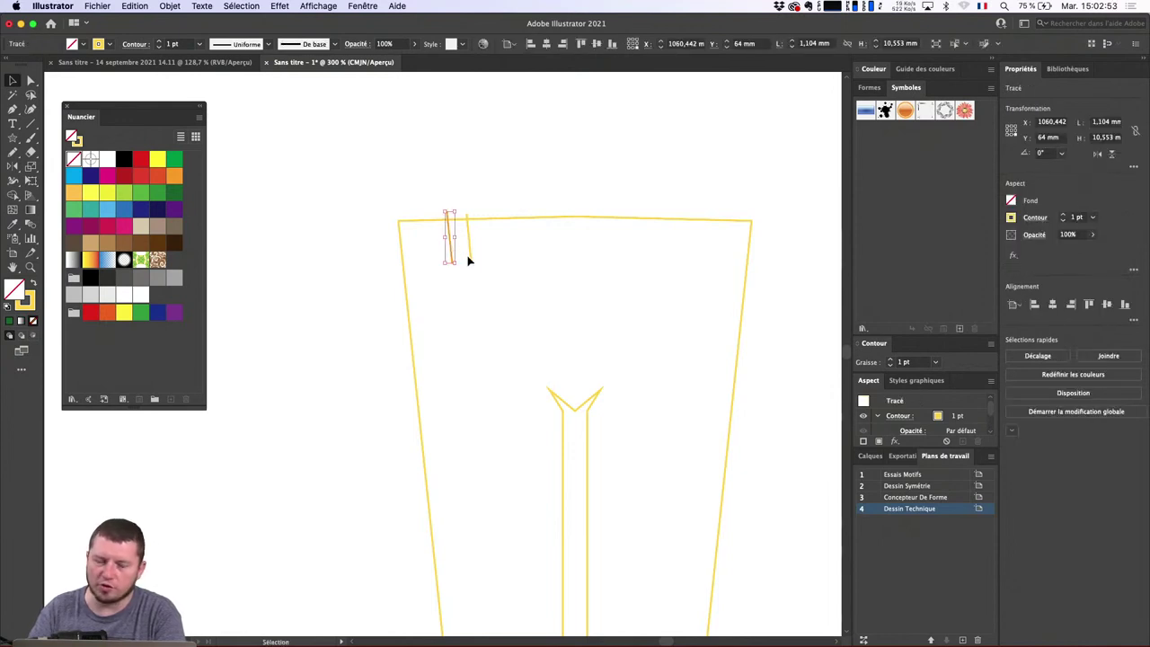
key(ctrl+plus)
key(v)
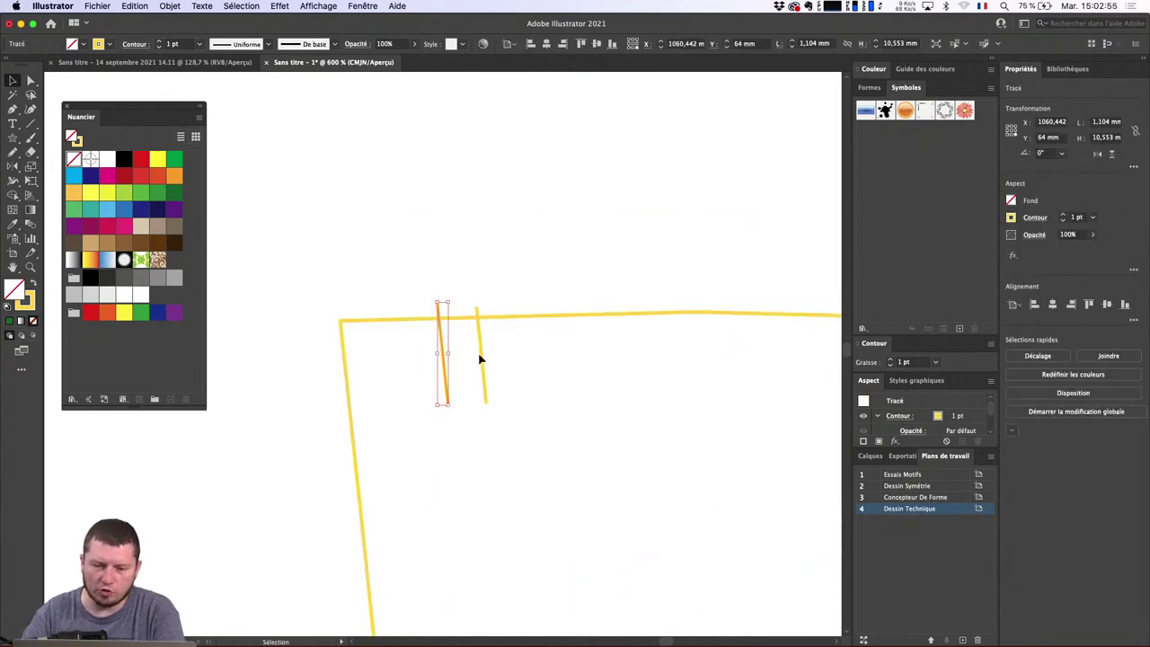
click(482, 352)
shift+click(446, 361)
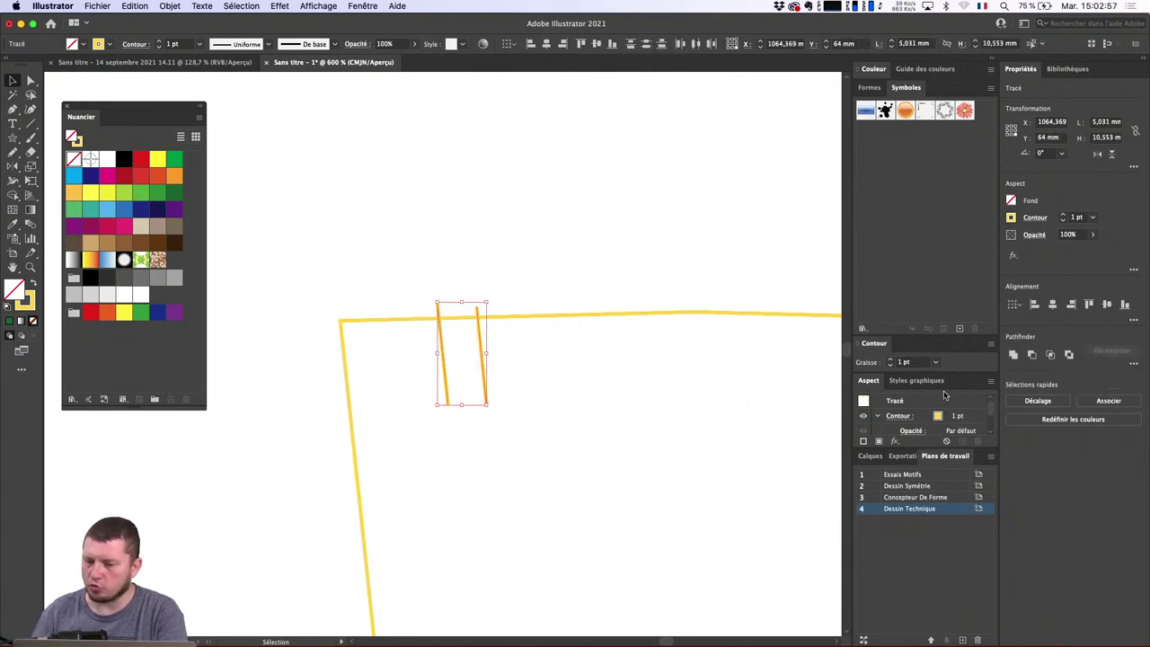
click(906, 362)
key(Up)
key(Up)
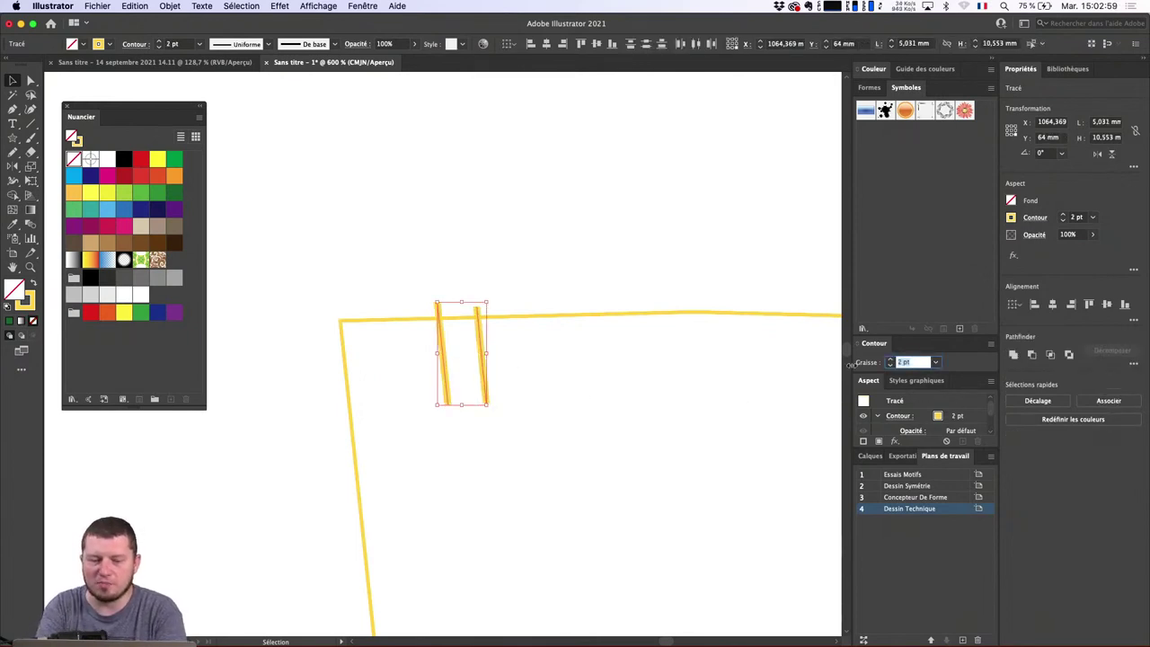
key(Up)
key(Up)
key(Up)
key(Up)
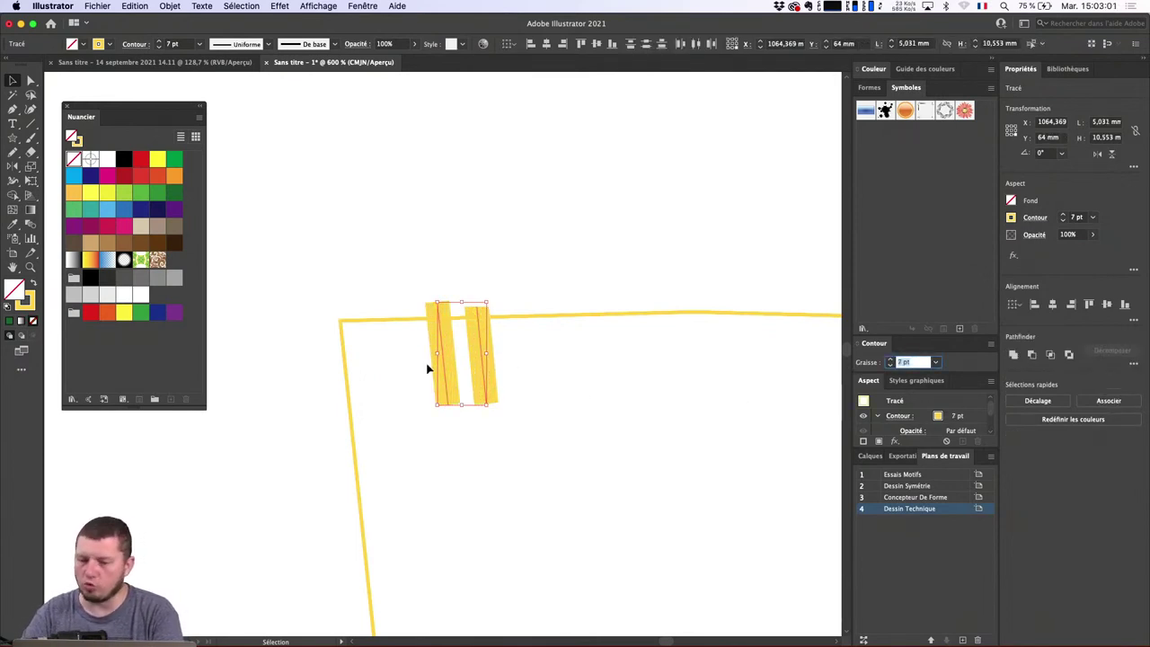
click(497, 268)
drag(482, 393, 504, 379)
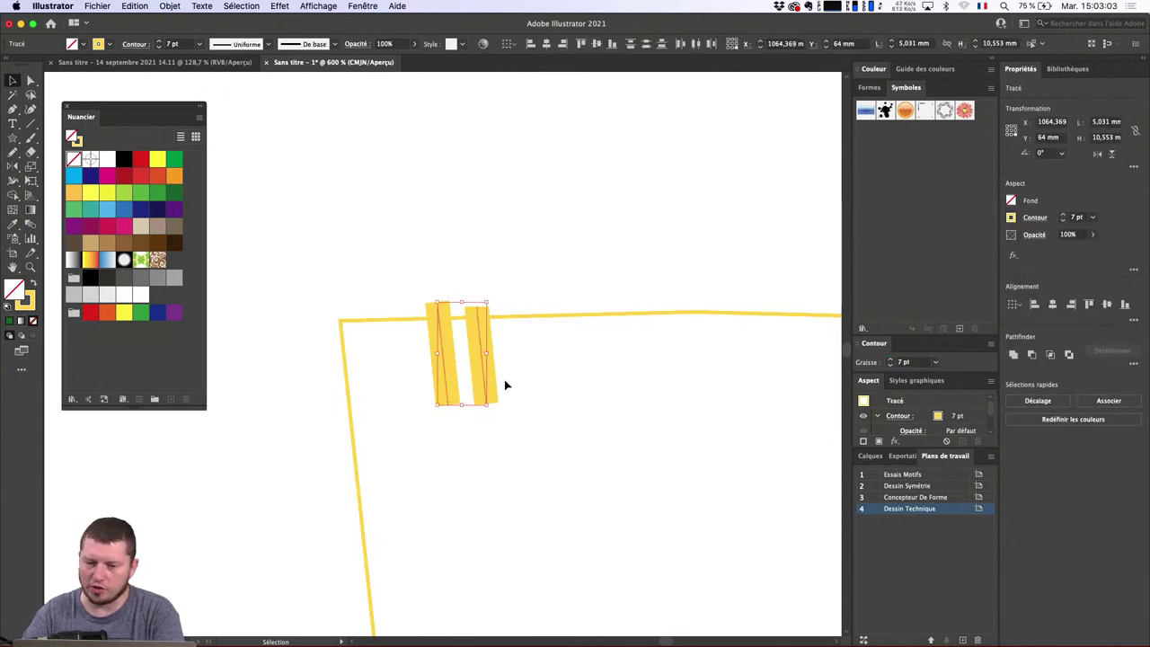
- Outline the two thick strokes into shapes and swap their fill and stroke colours
click(170, 5)
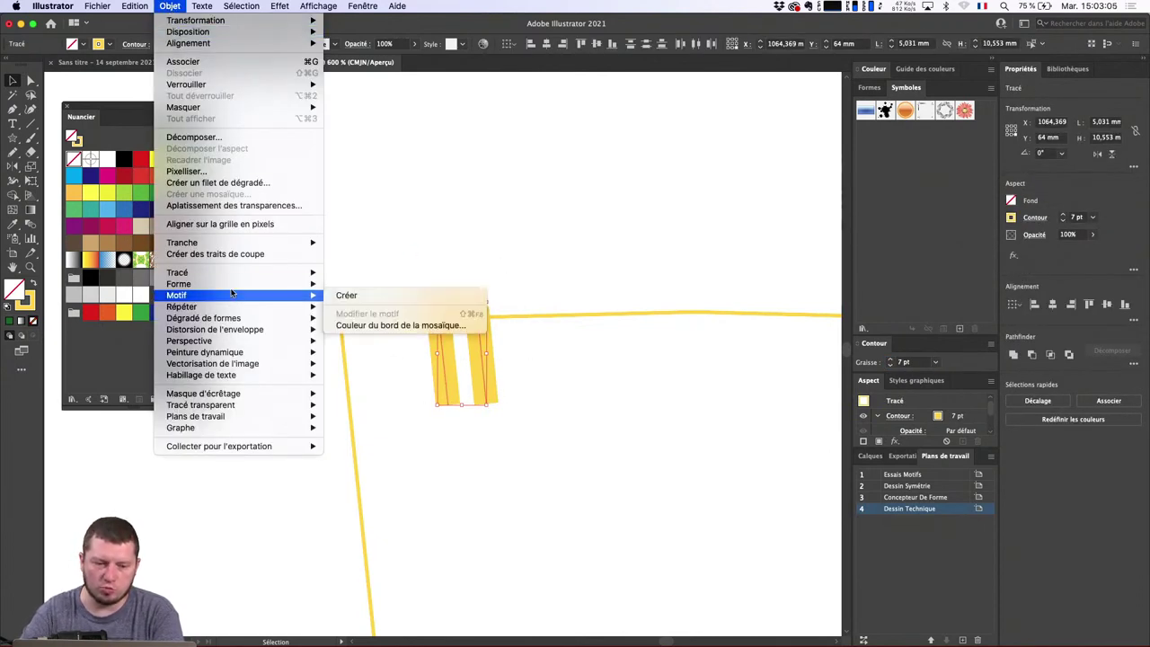
mouse_move(177, 273)
click(357, 303)
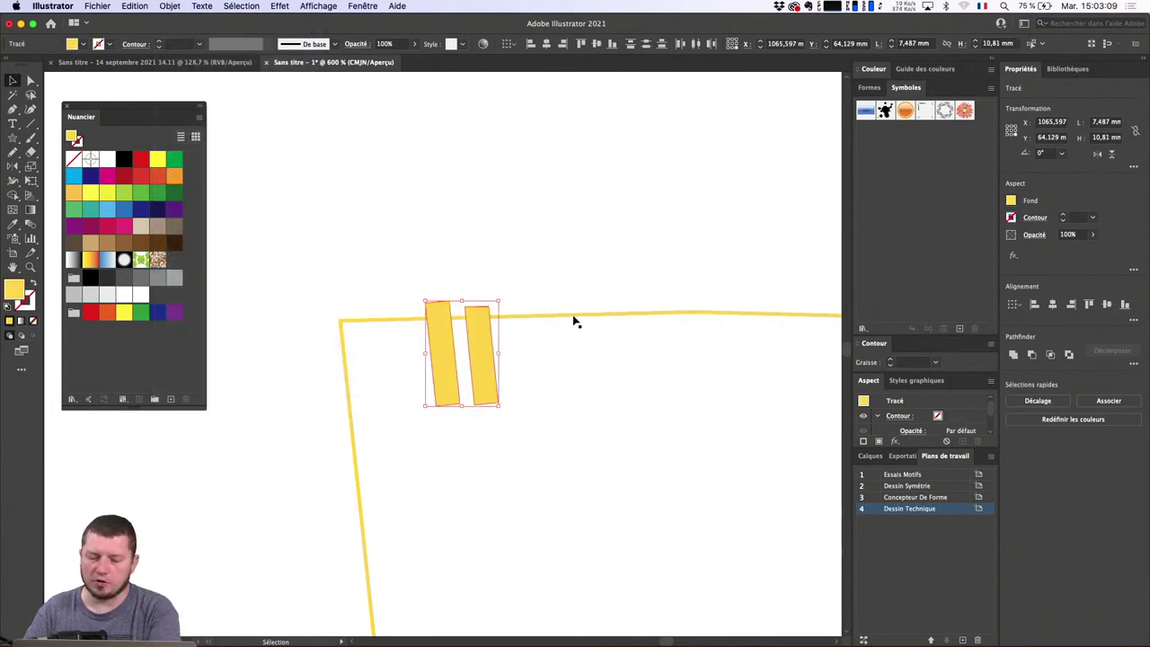
key(i)
key(shift+x)
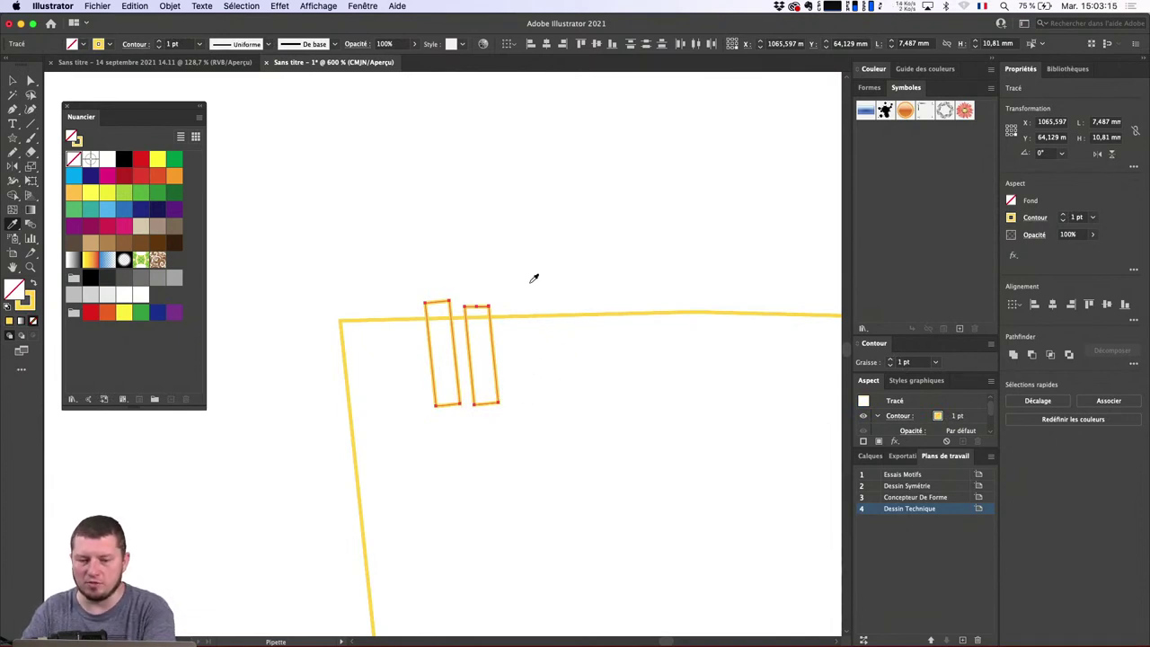
key(v)
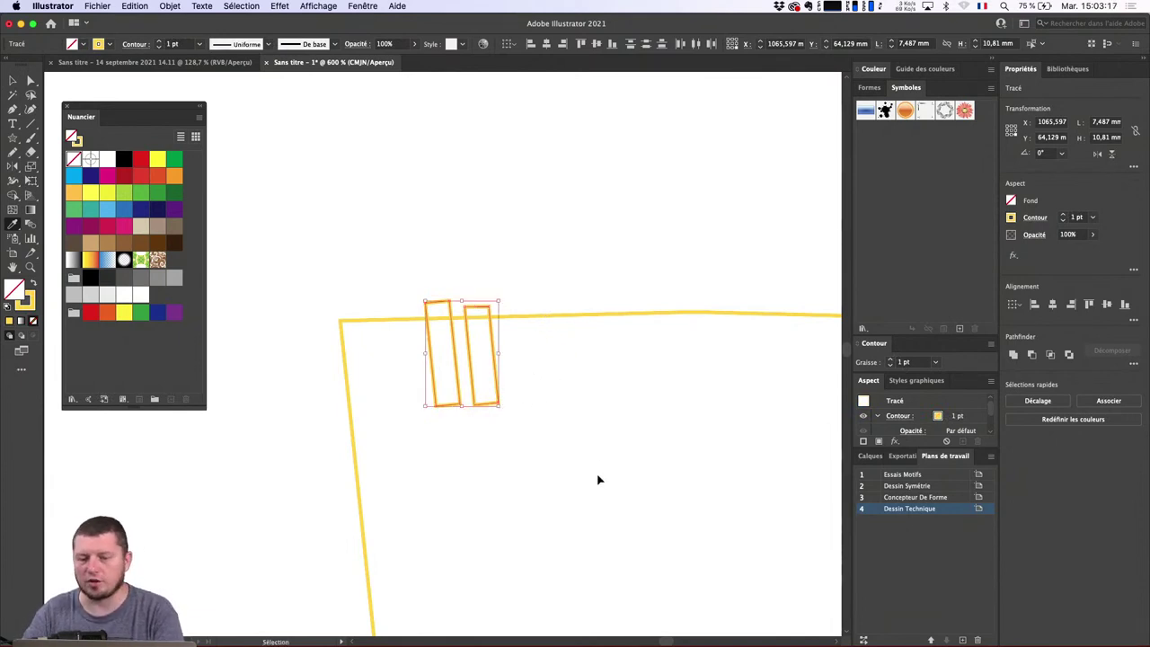
click(598, 480)
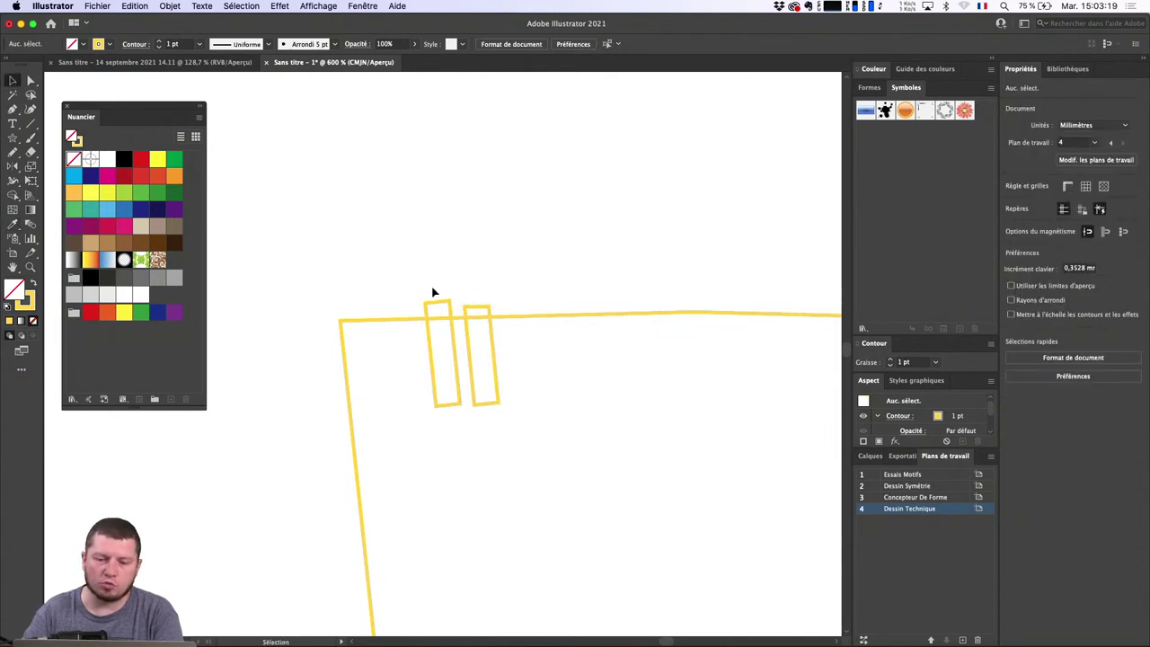
- Align the bars' top and bottom anchors and extend their bottoms downward
key(a)
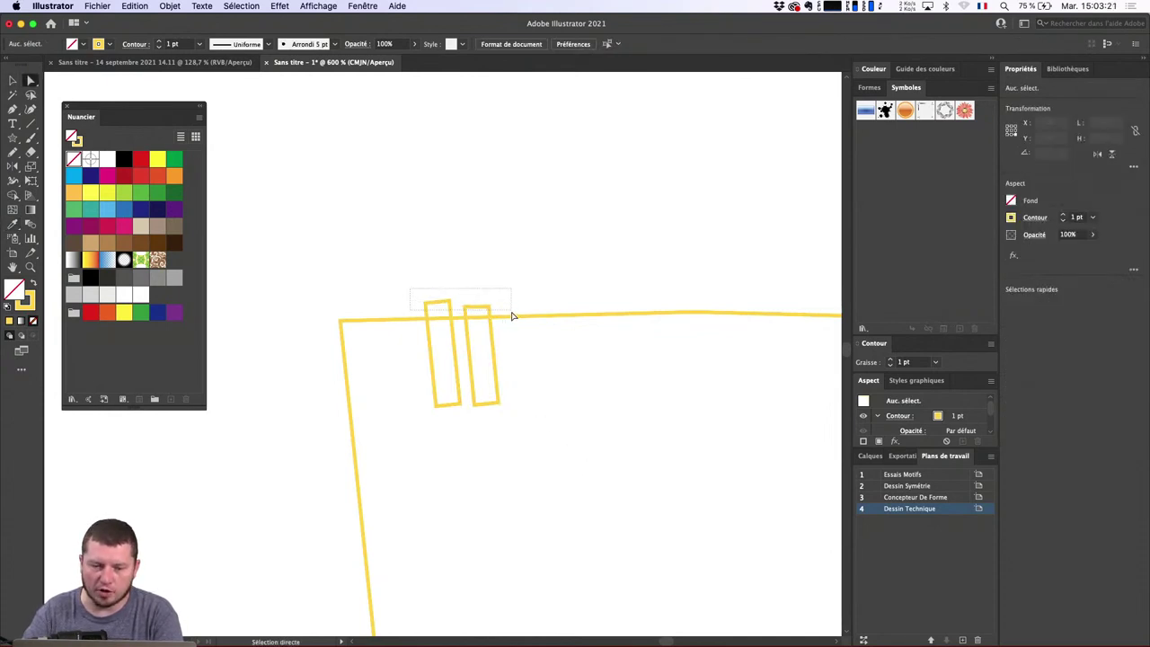
drag(410, 290, 512, 317)
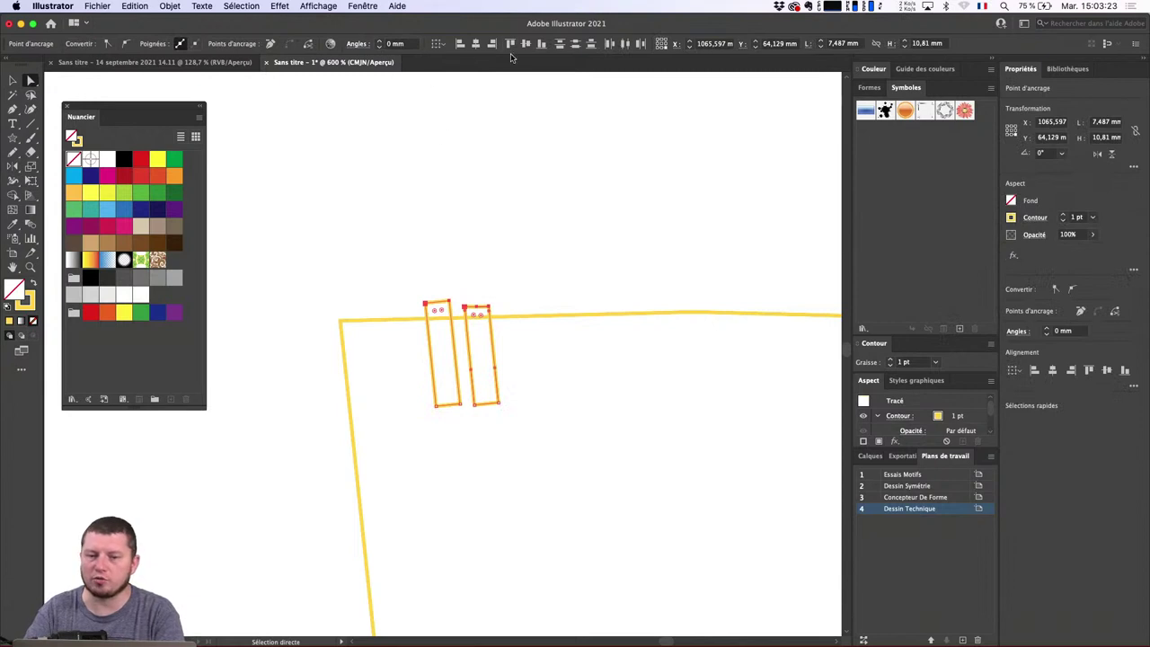
click(510, 43)
drag(409, 403, 517, 422)
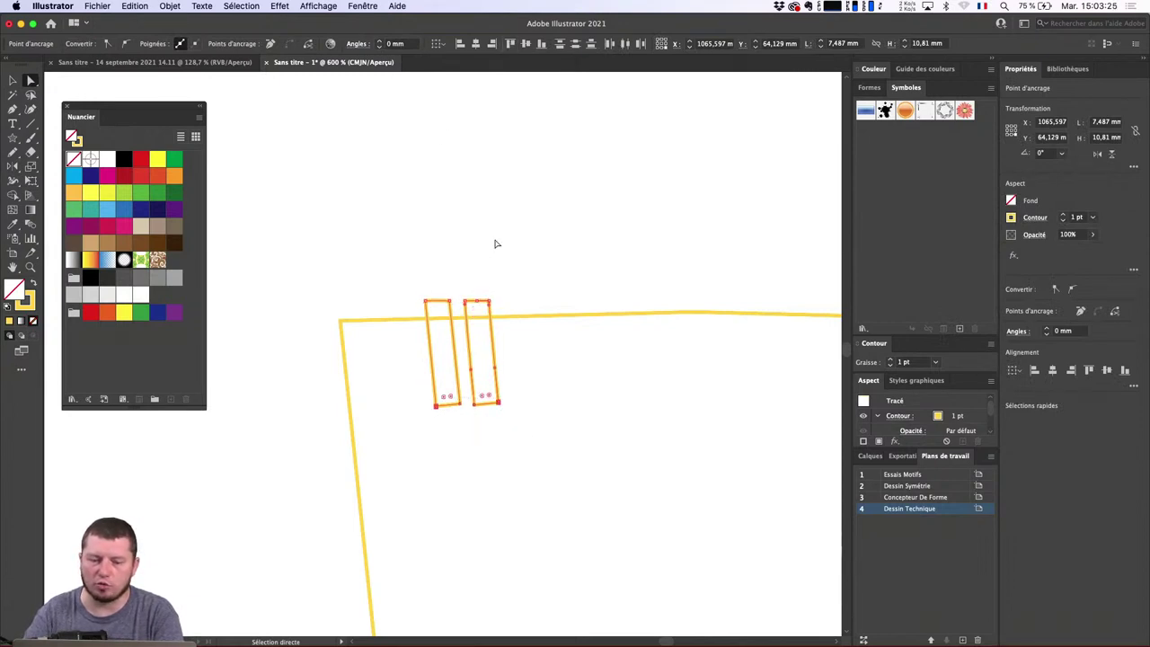
click(525, 44)
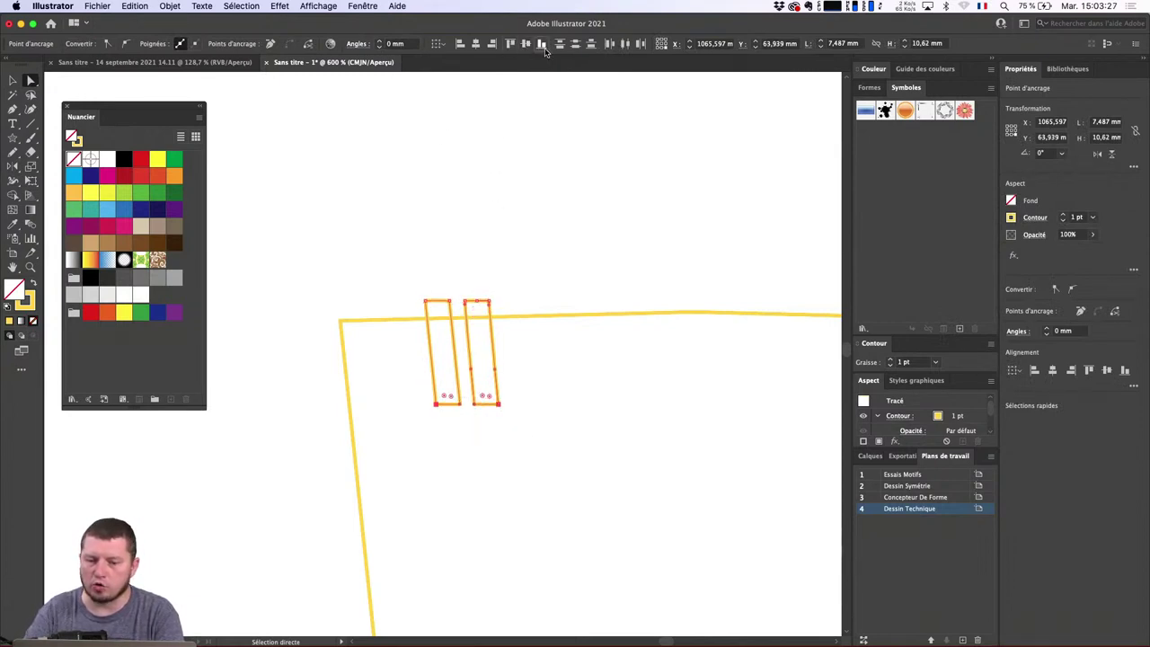
key(Down)
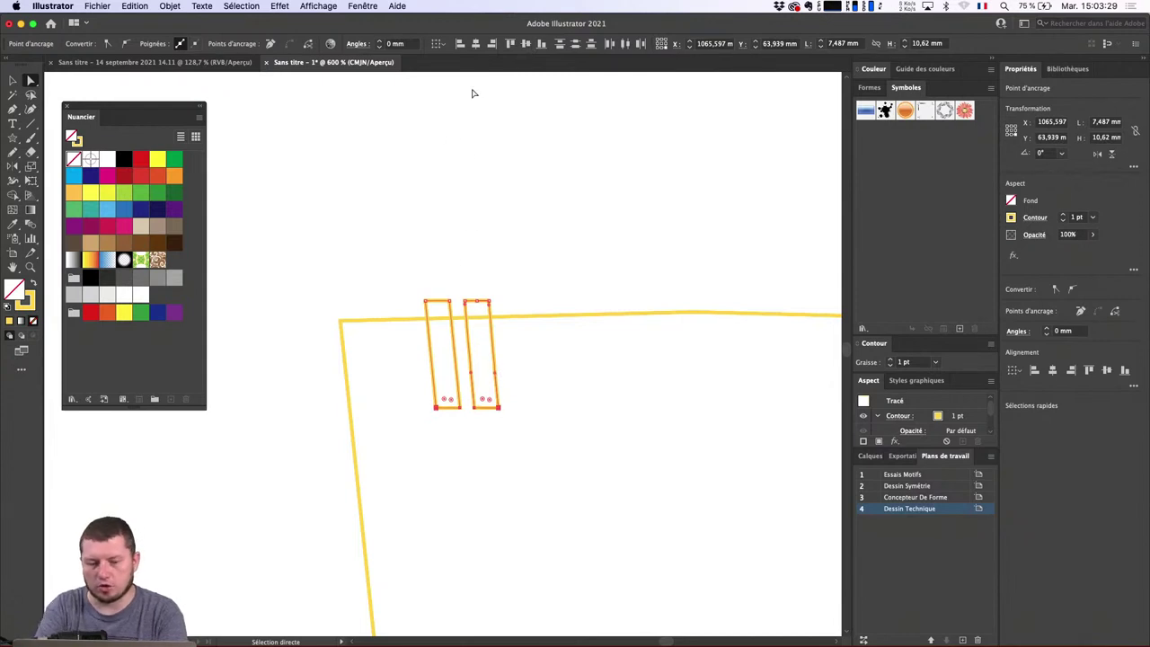
key(Down)
key(Down)
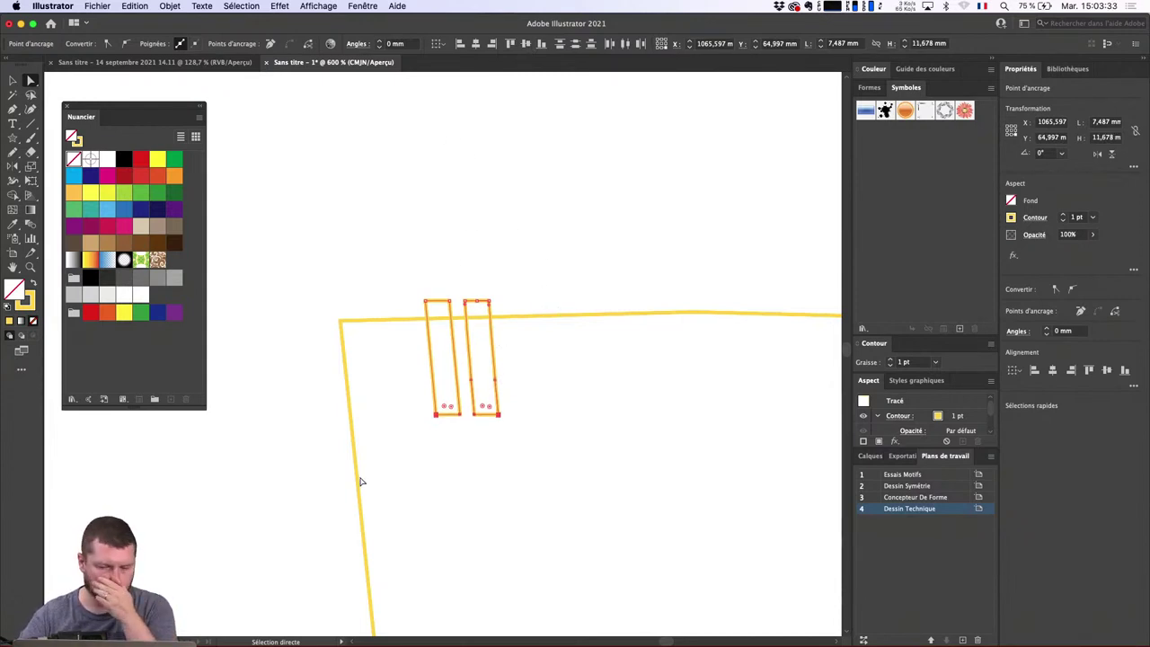
- Nudge both rectangles down to straddle the waistband
key(ctrl+minus)
key(ctrl+minus)
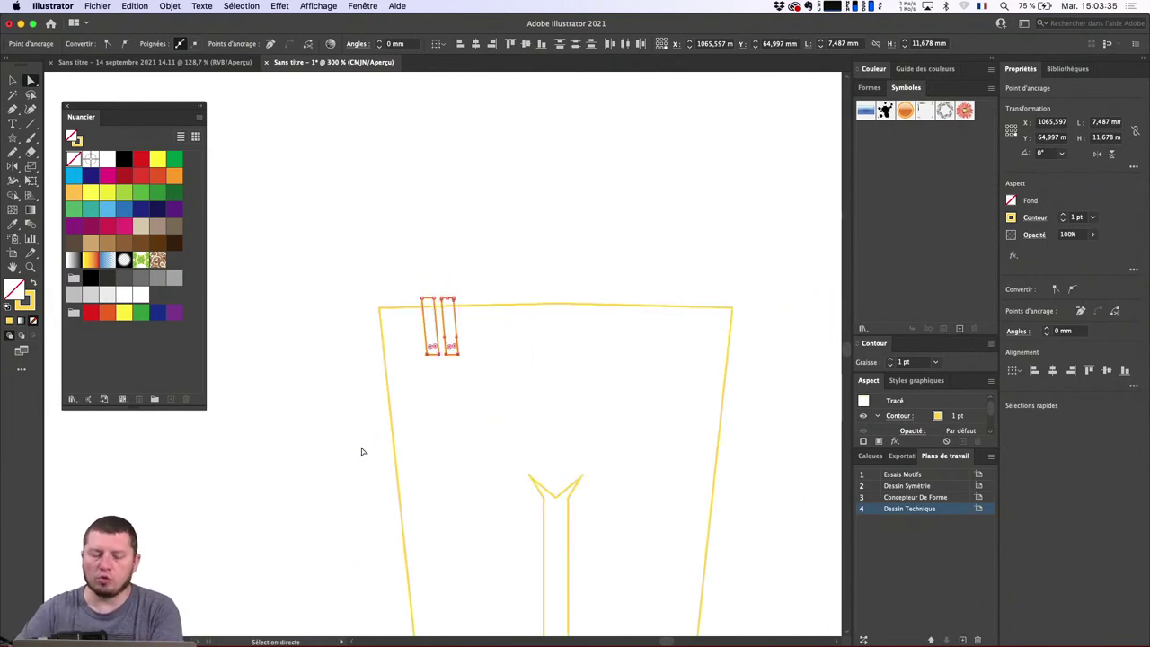
click(468, 366)
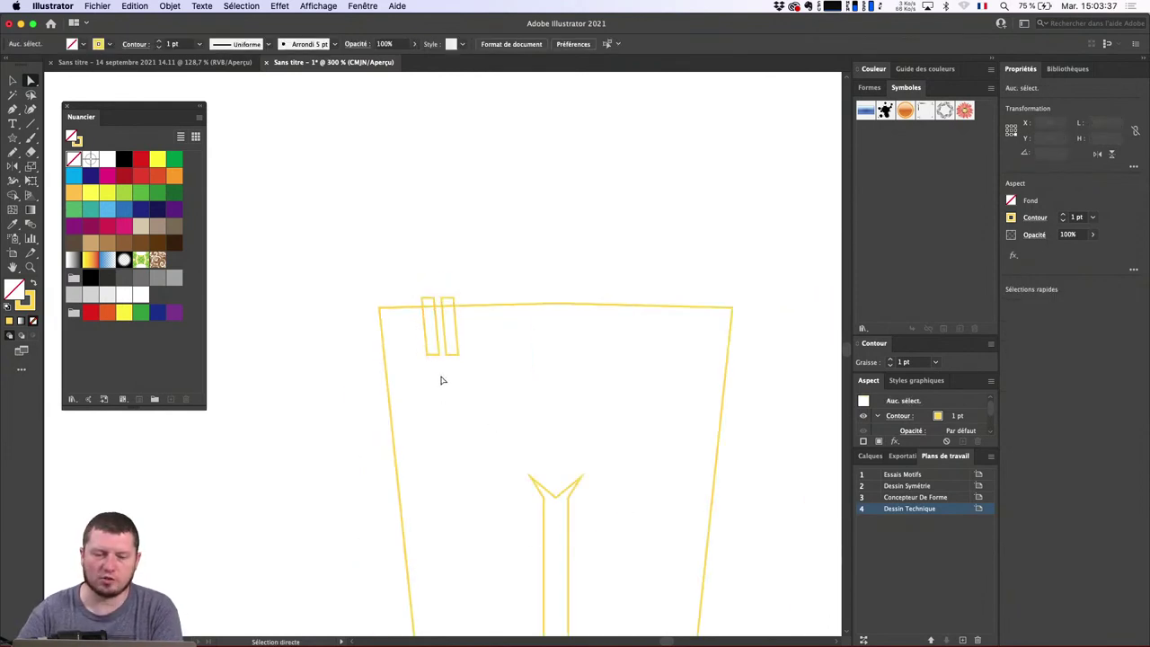
key(ctrl+plus)
key(ctrl+plus)
key(ctrl+plus)
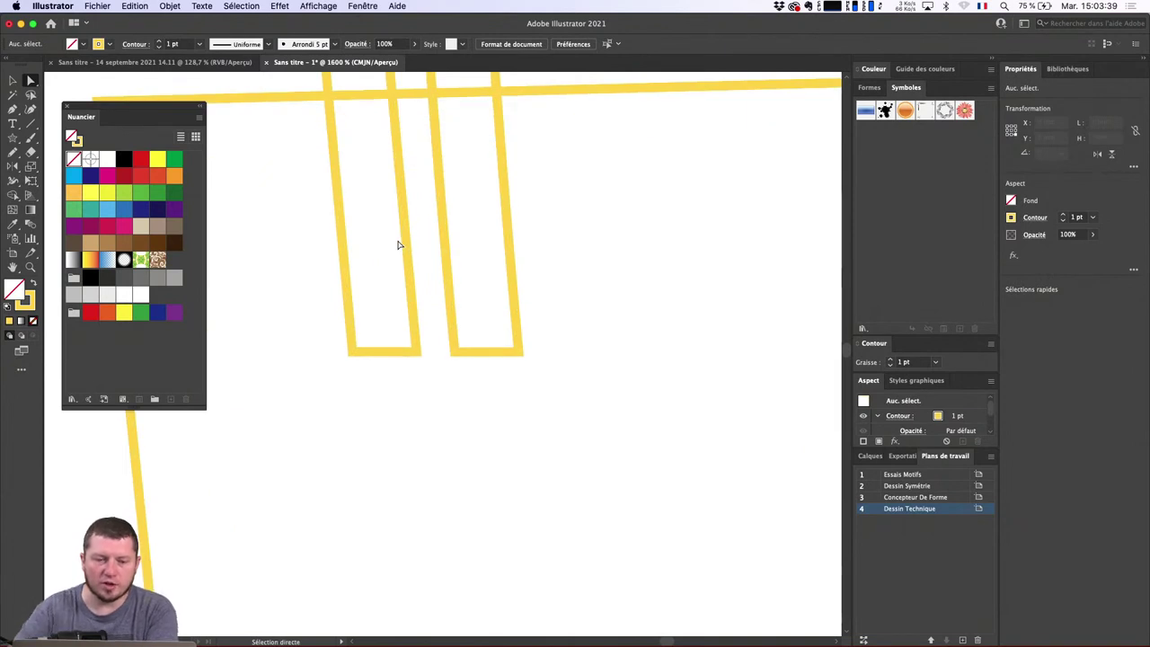
scroll(432, 432, up, 5)
scroll(405, 405, up, 3)
drag(396, 360, 547, 456)
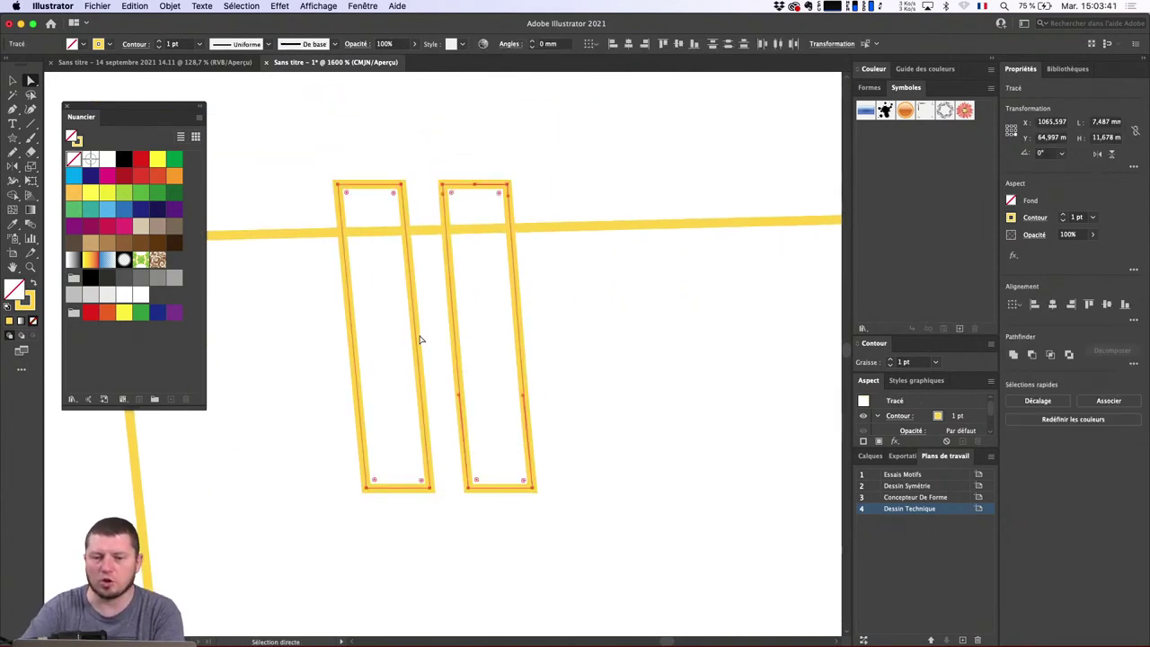
key(Down)
key(Down)
key(Down)
key(Down)
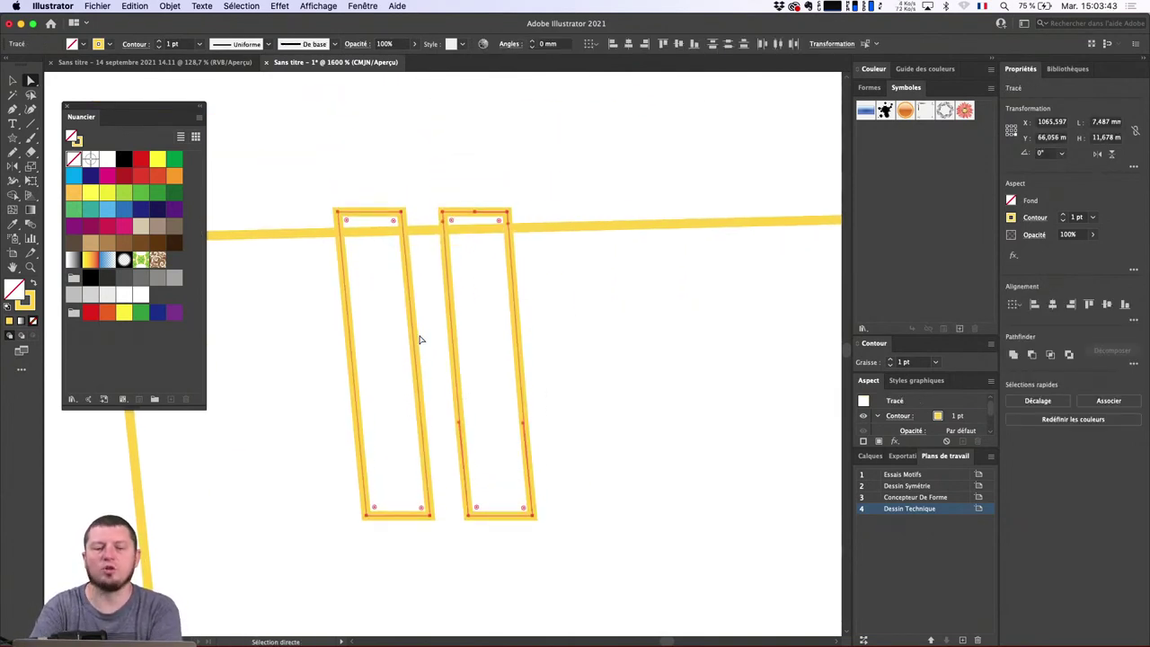
click(603, 588)
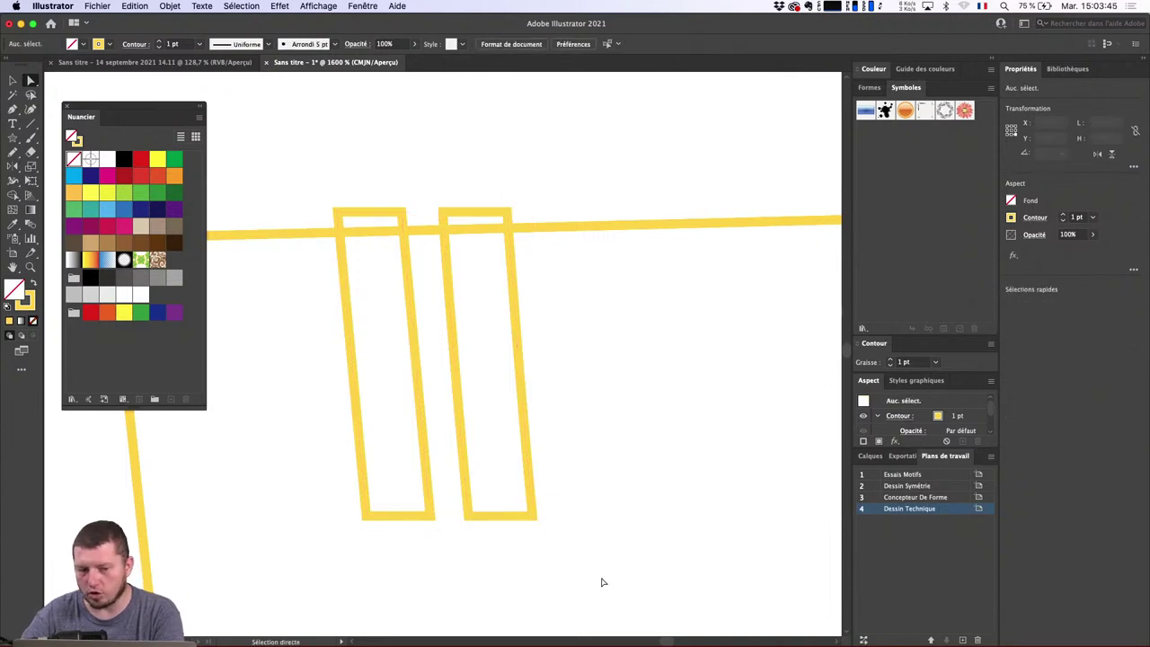
click(13, 109)
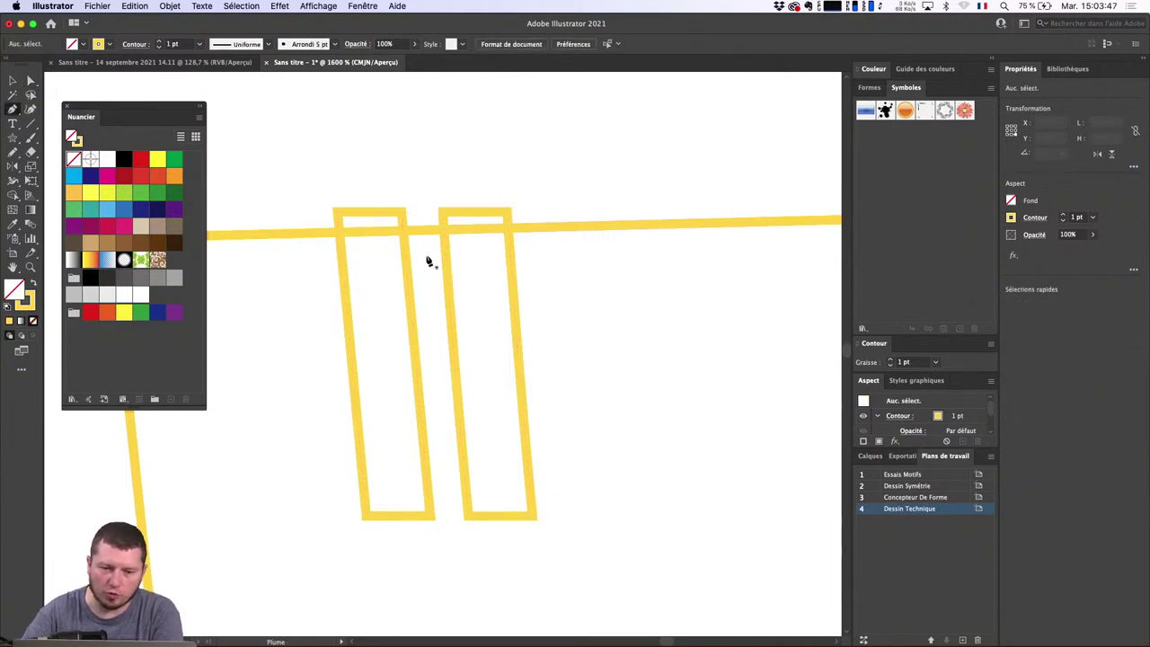
- Draw a short horizontal line across the top of the left belt loop
click(342, 247)
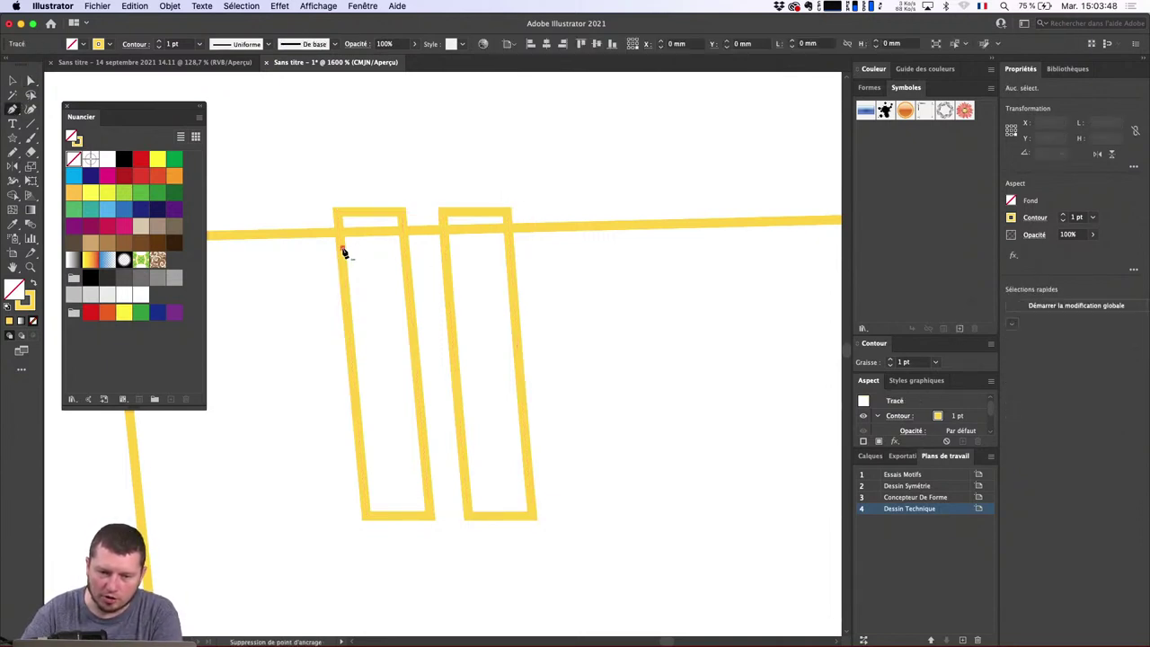
click(402, 247)
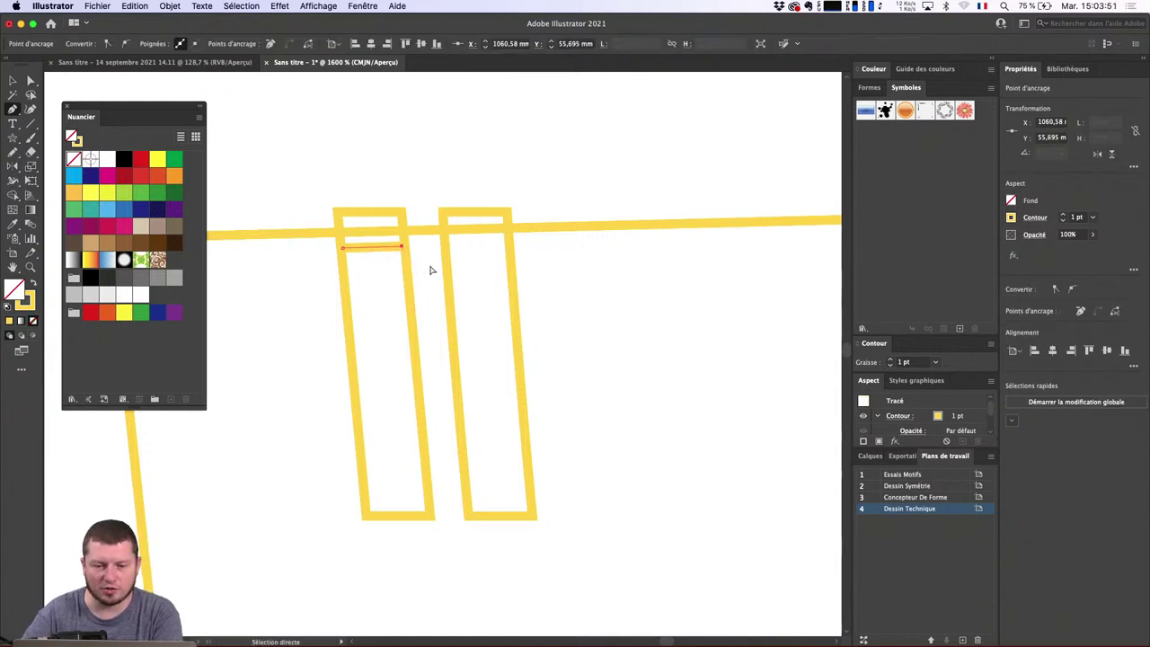
key(v)
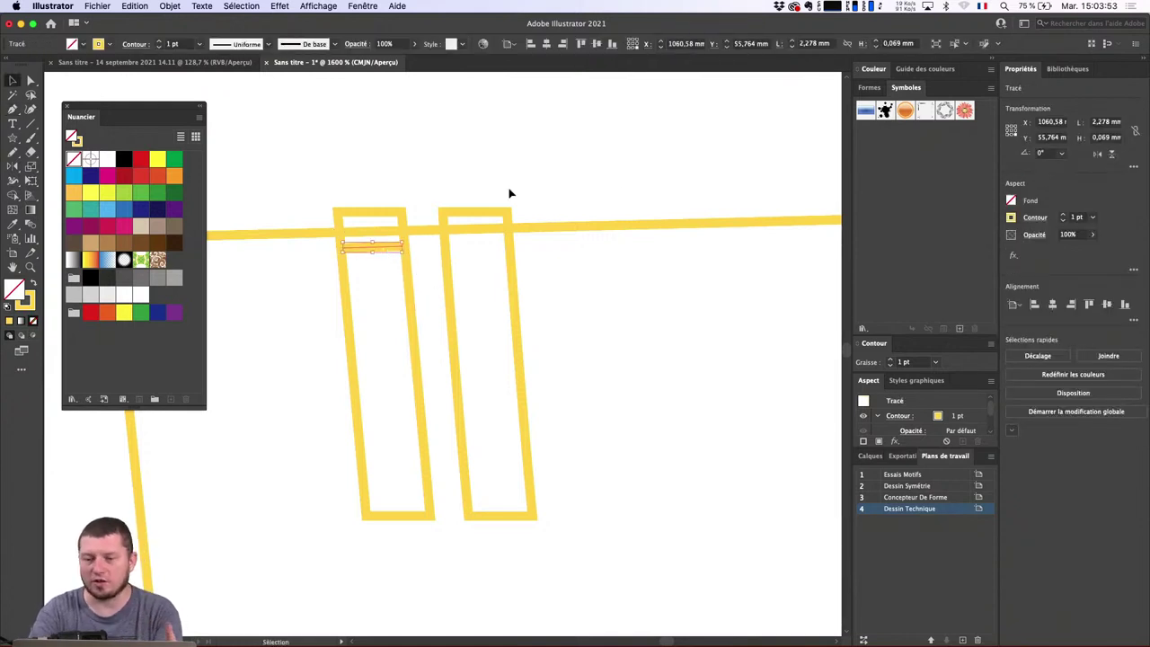
- Make the line dashed with a 3, 1, 2, 1 pt dash-and-gap pattern
click(1035, 217)
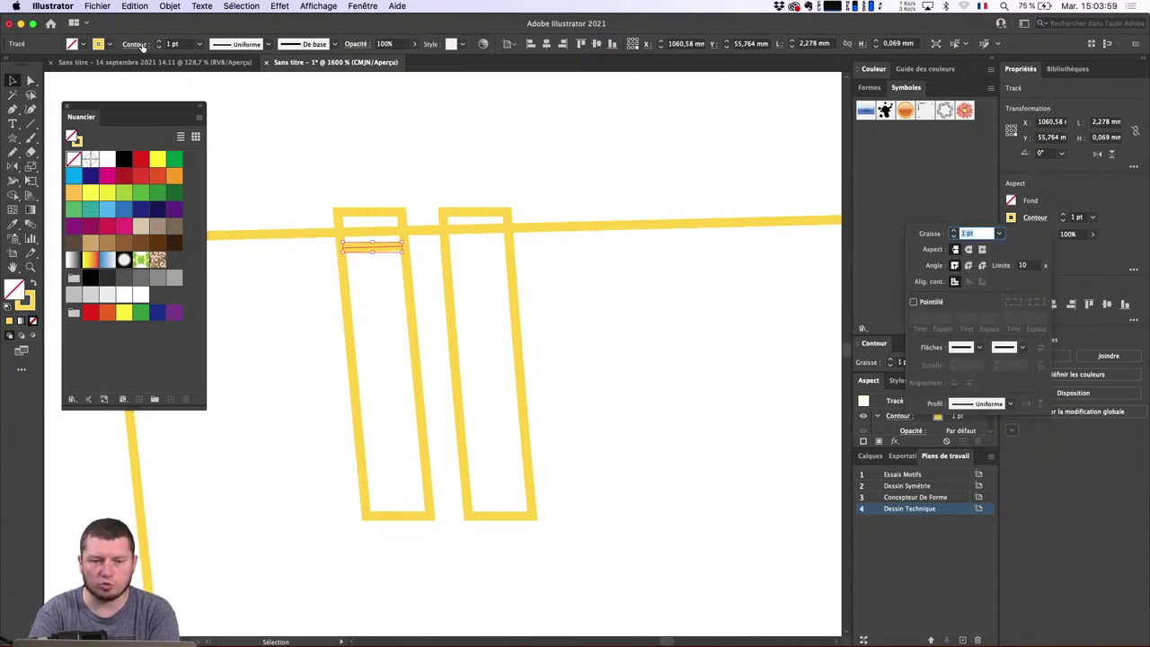
click(938, 305)
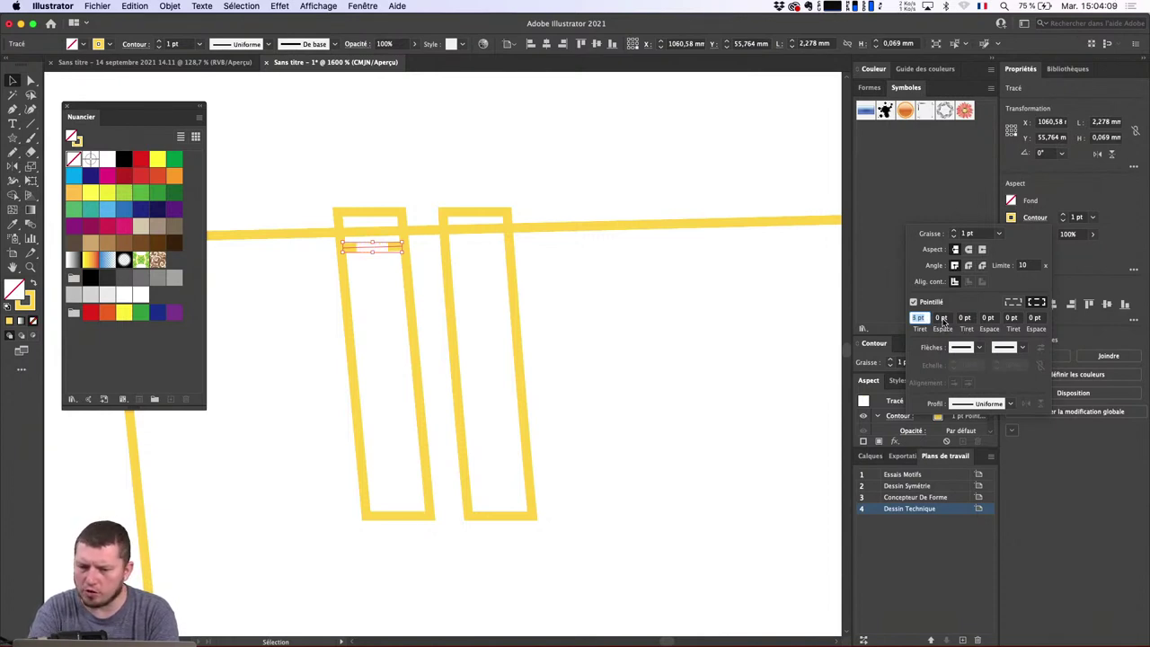
text(3)
click(942, 318)
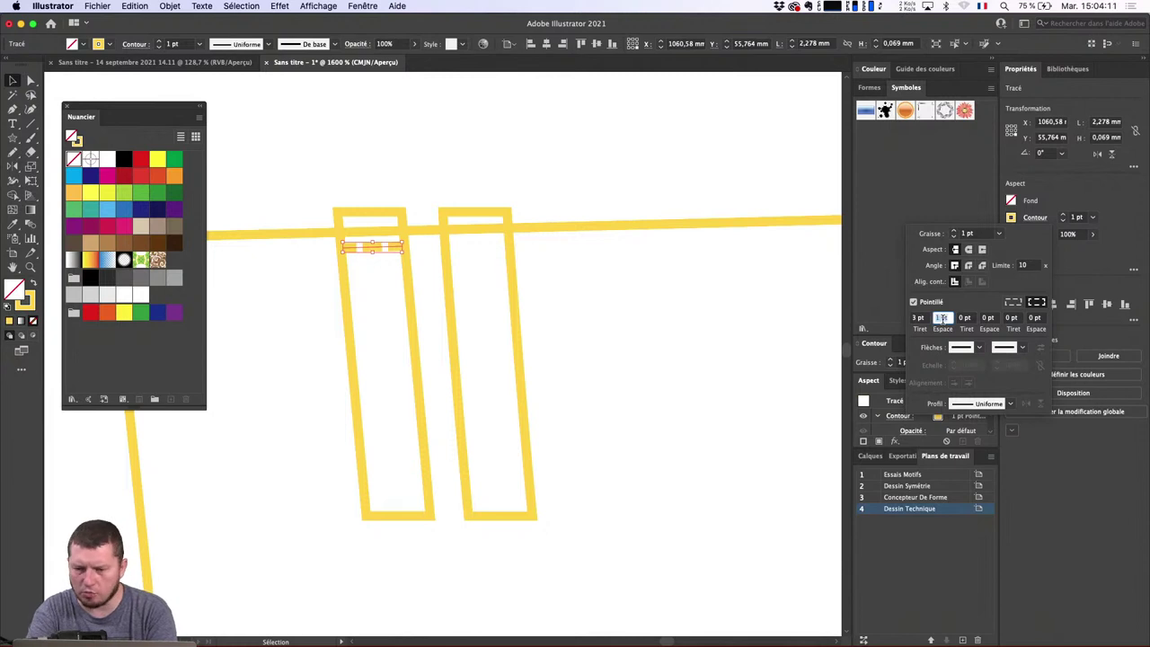
key(Tab)
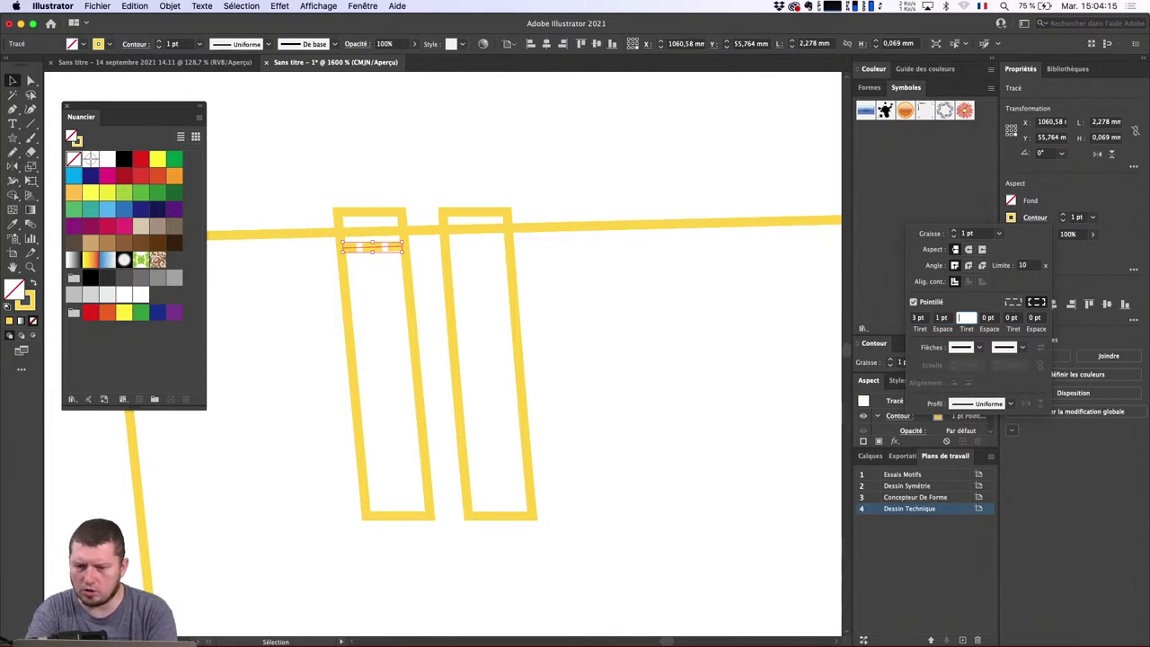
text(2)
key(Tab)
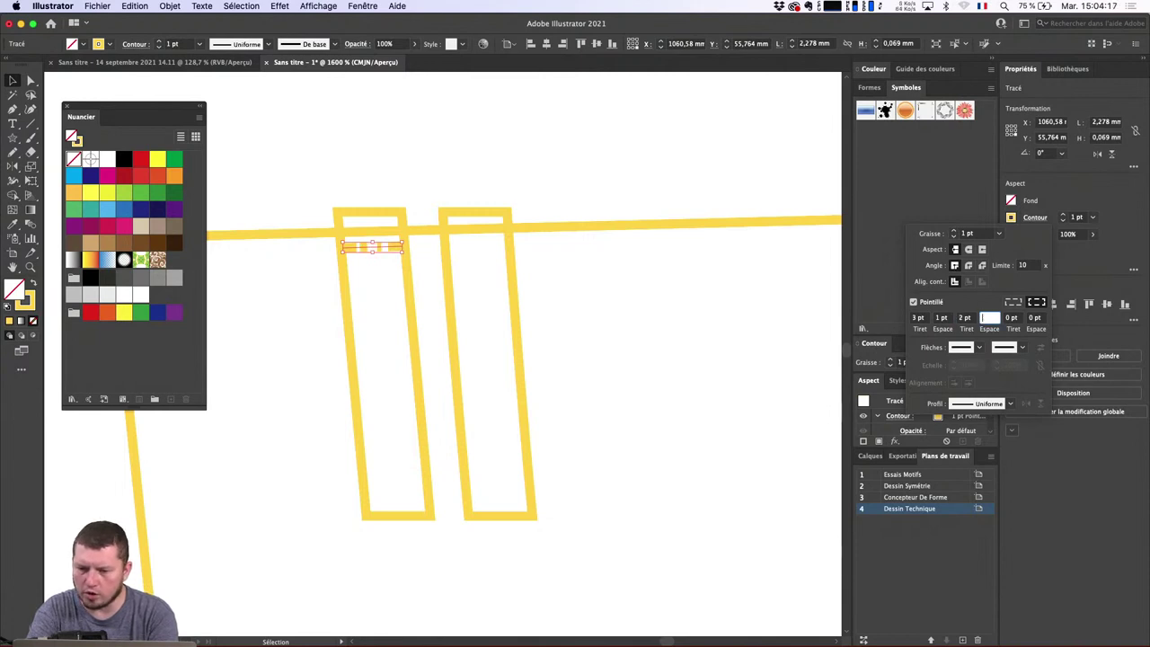
text(1)
key(Tab)
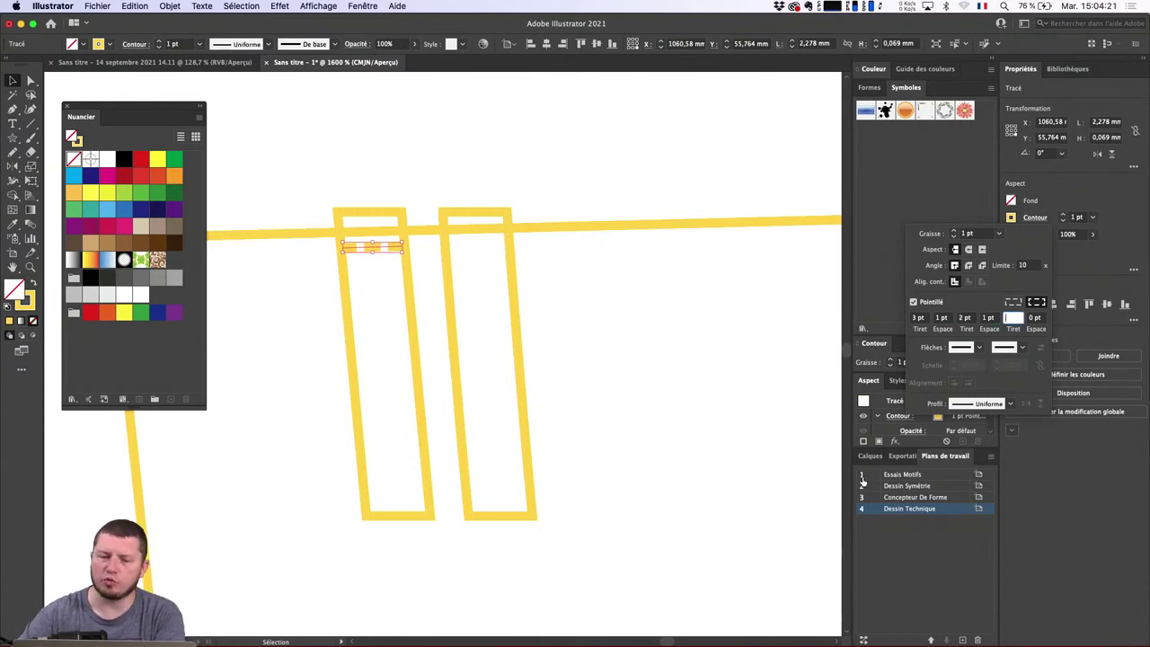
- Copy the dashed stitch line into the right belt loop
click(402, 177)
click(400, 238)
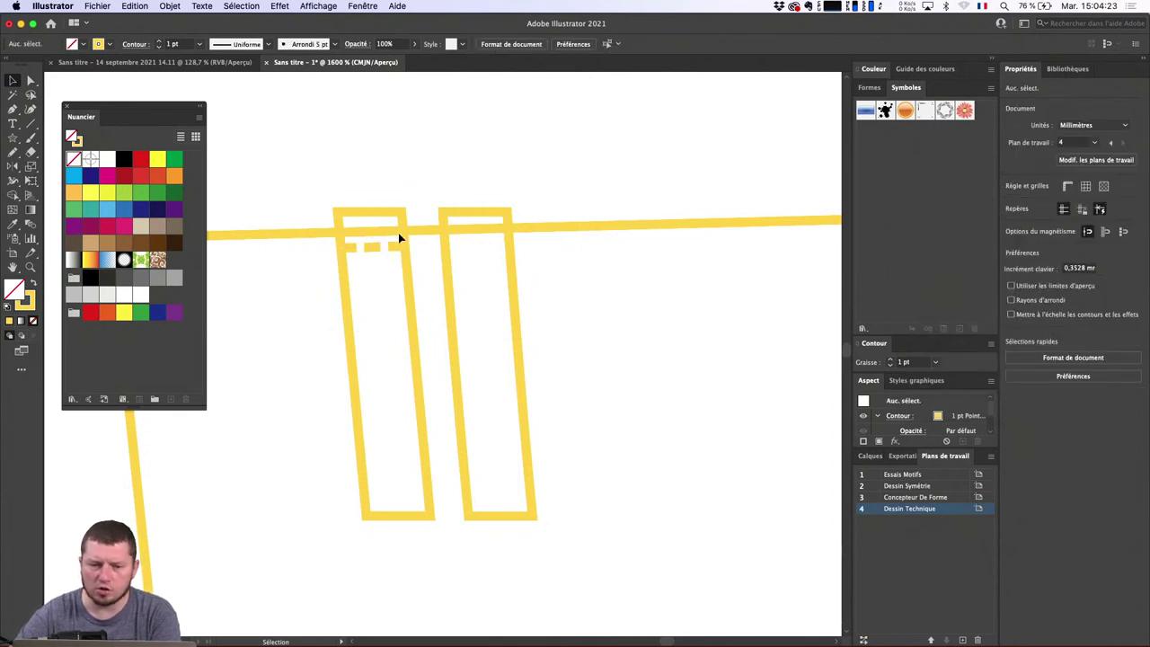
drag(388, 253, 494, 264)
drag(380, 249, 390, 347)
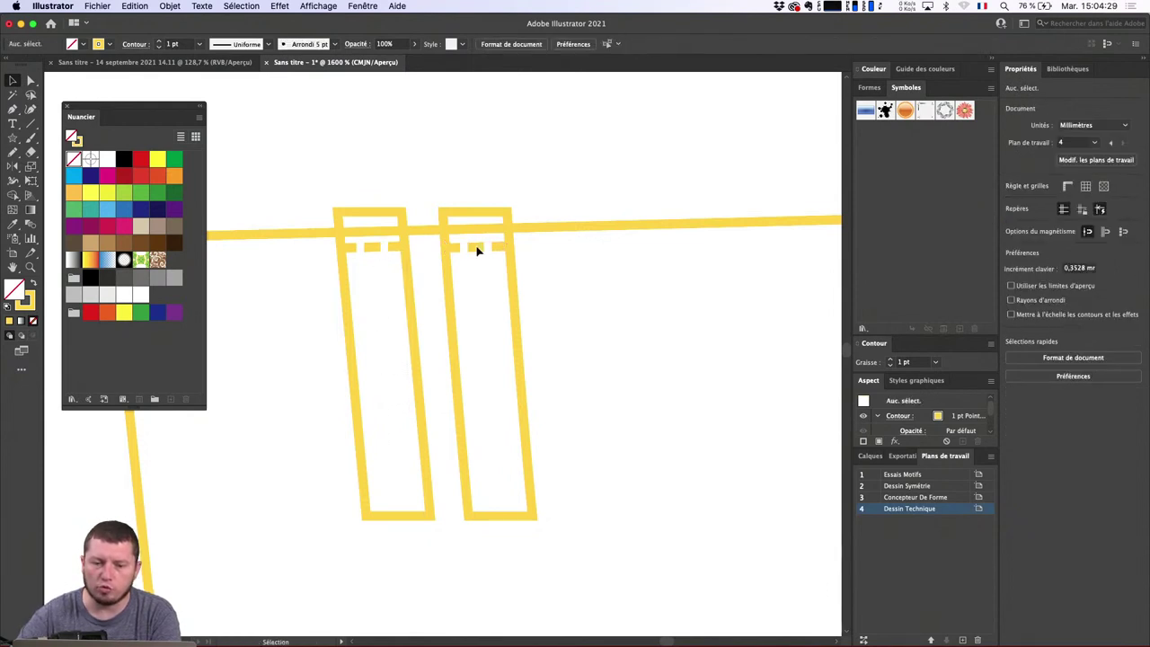
- Copy both stitch lines down to the bottom ends of the belt loops
click(383, 248)
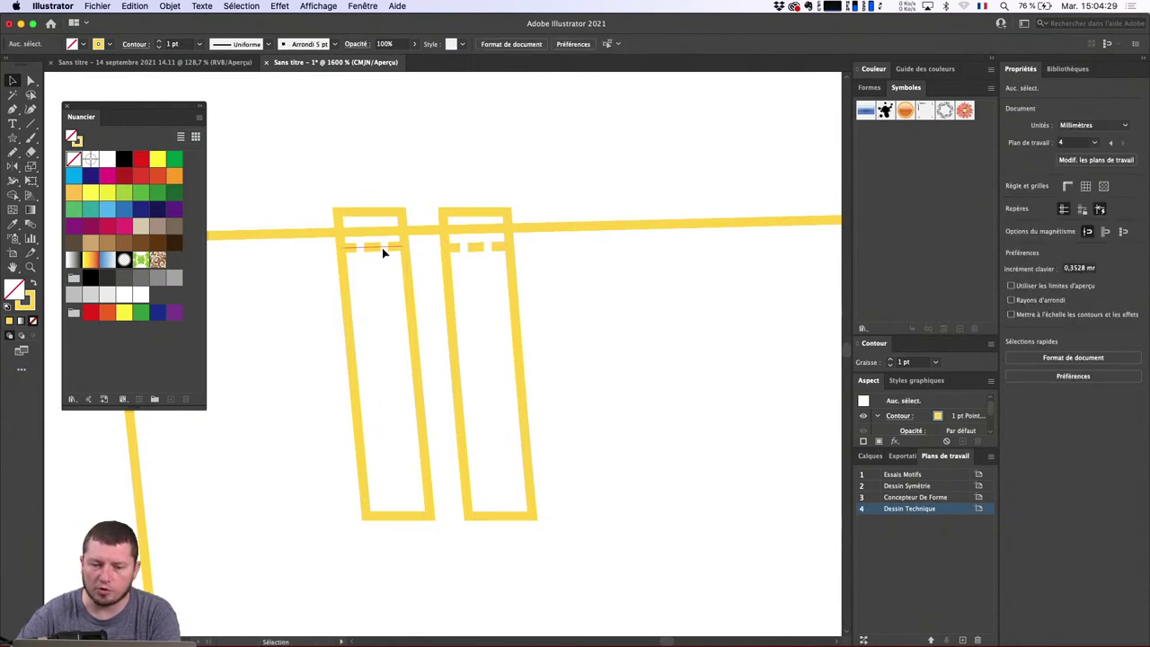
shift+click(502, 250)
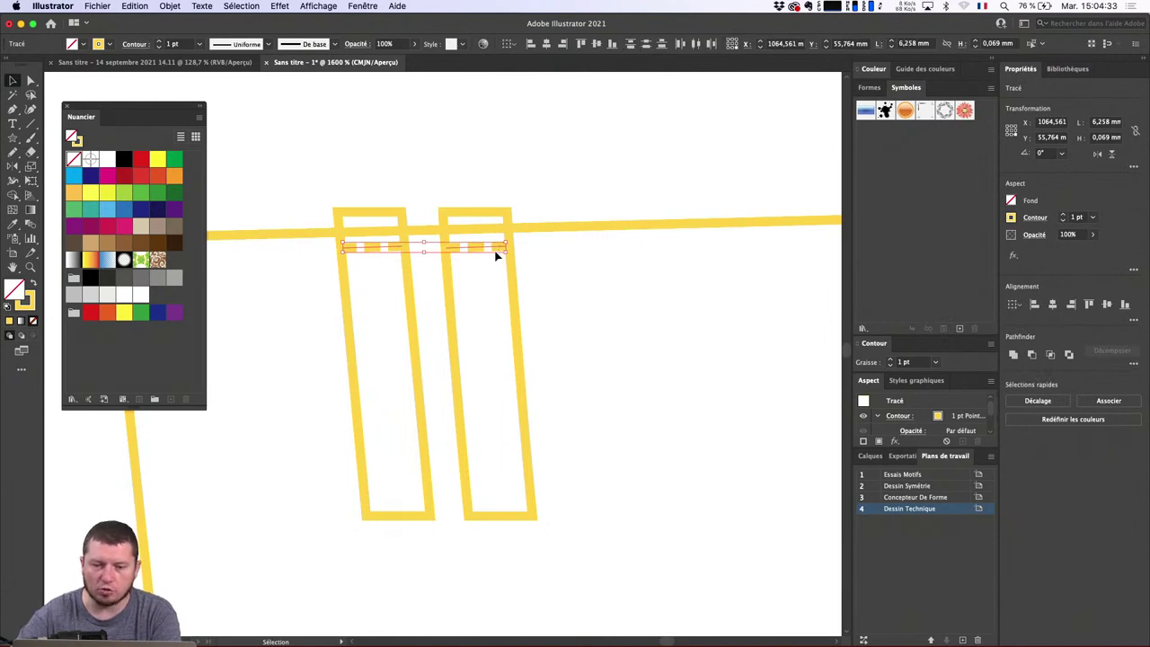
click(494, 250)
shift+click(400, 249)
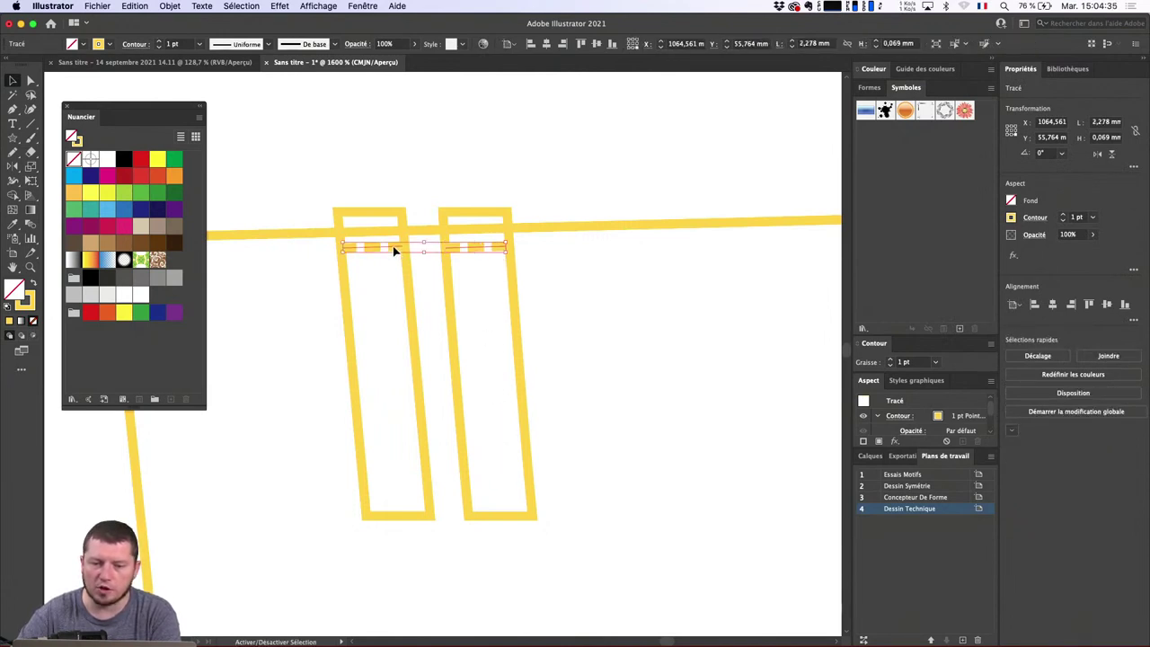
mouse_move(400, 249)
mouse_down()
mouse_move(428, 486)
mouse_move(418, 502)
mouse_up()
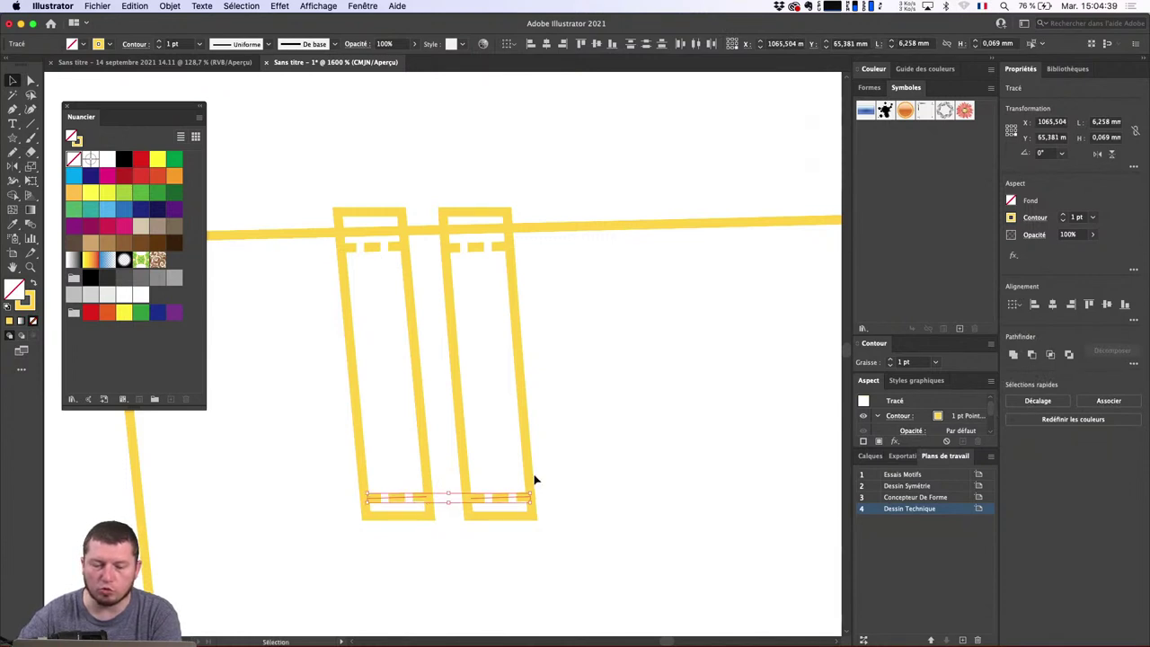
click(444, 293)
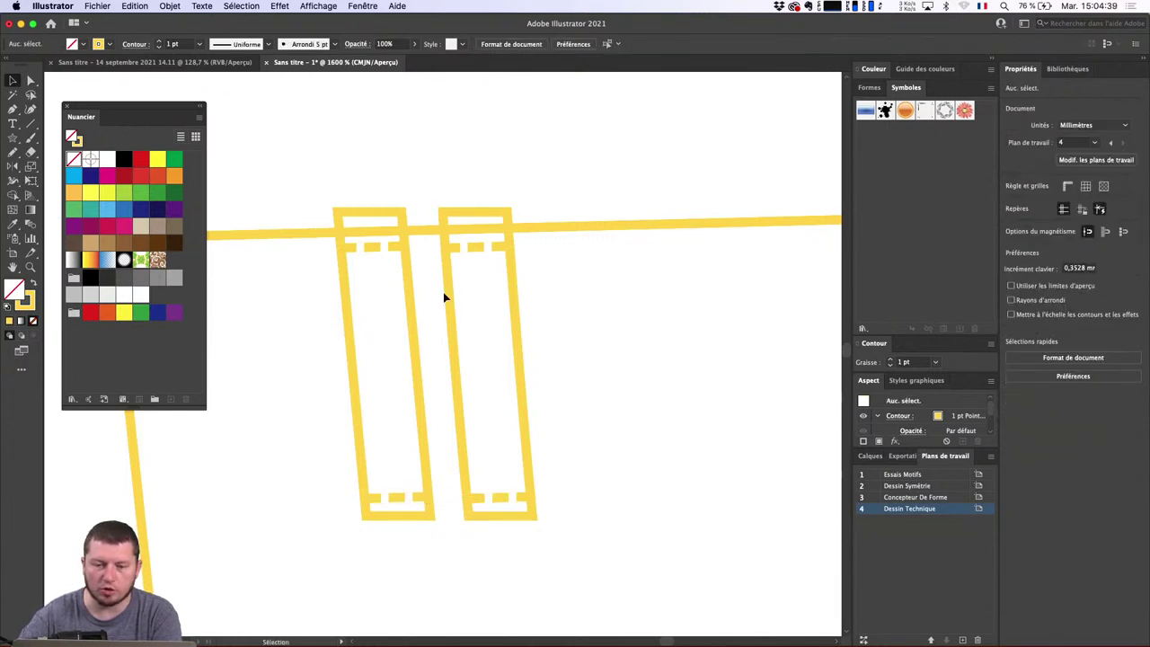
- Copy both top stitch lines just below the originals for a double row
click(375, 248)
shift+click(495, 251)
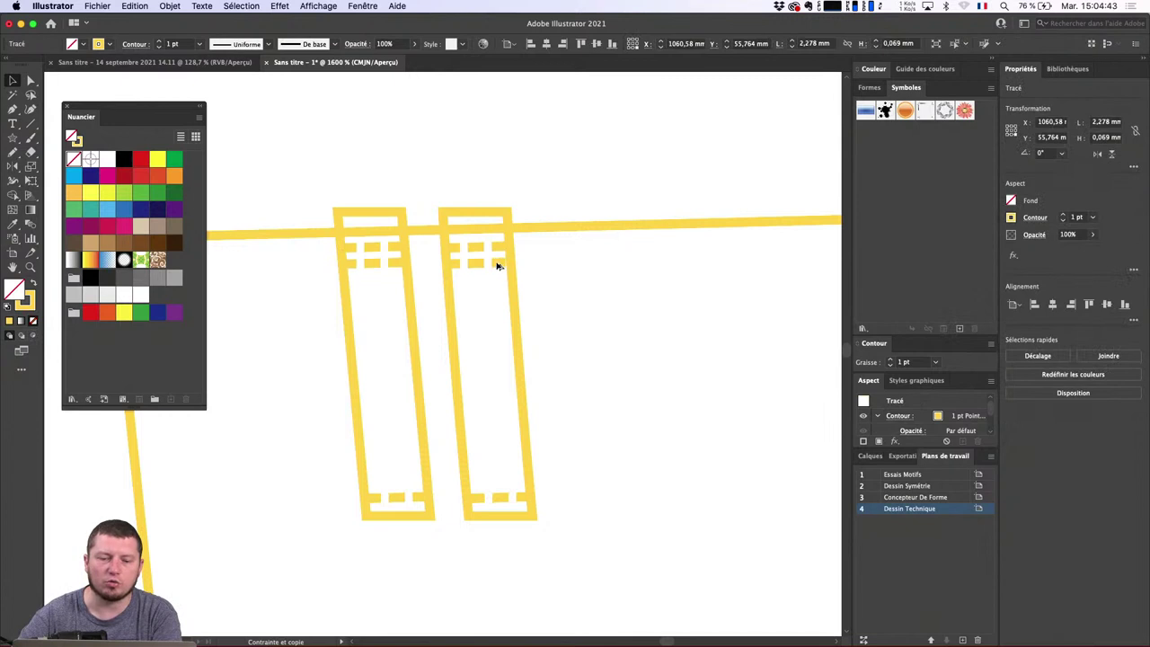
drag(495, 251, 495, 265)
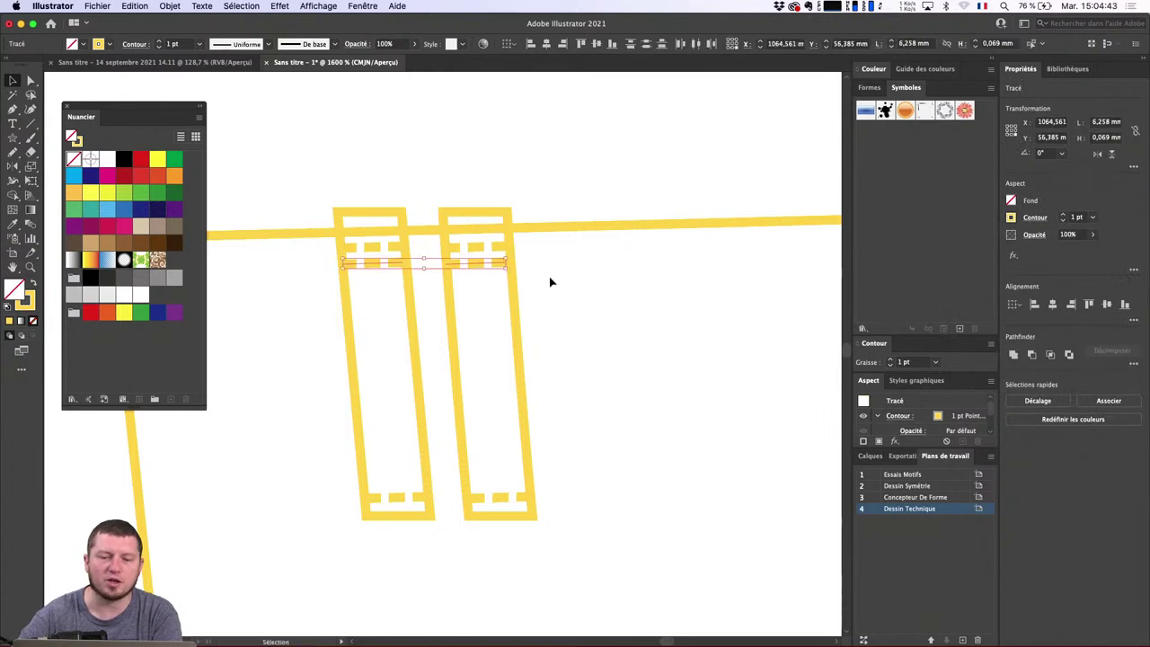
click(627, 335)
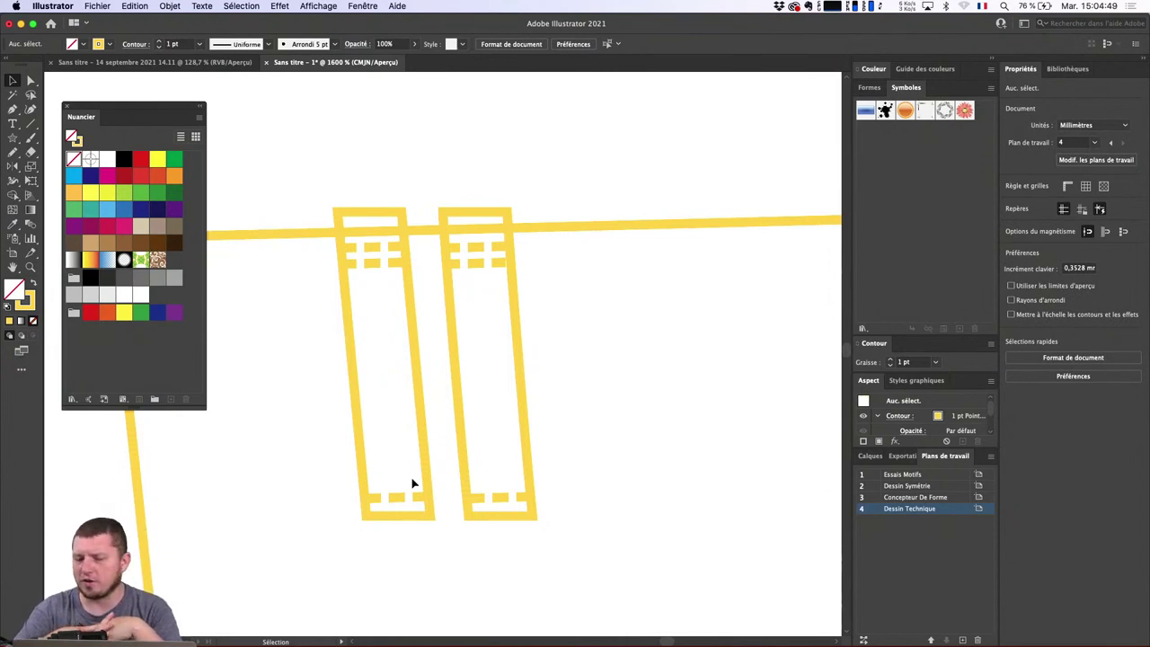
- Draw the dashed waistband stitch line across the trousers, from the left edge past both belt loops
key(ctrl+minus)
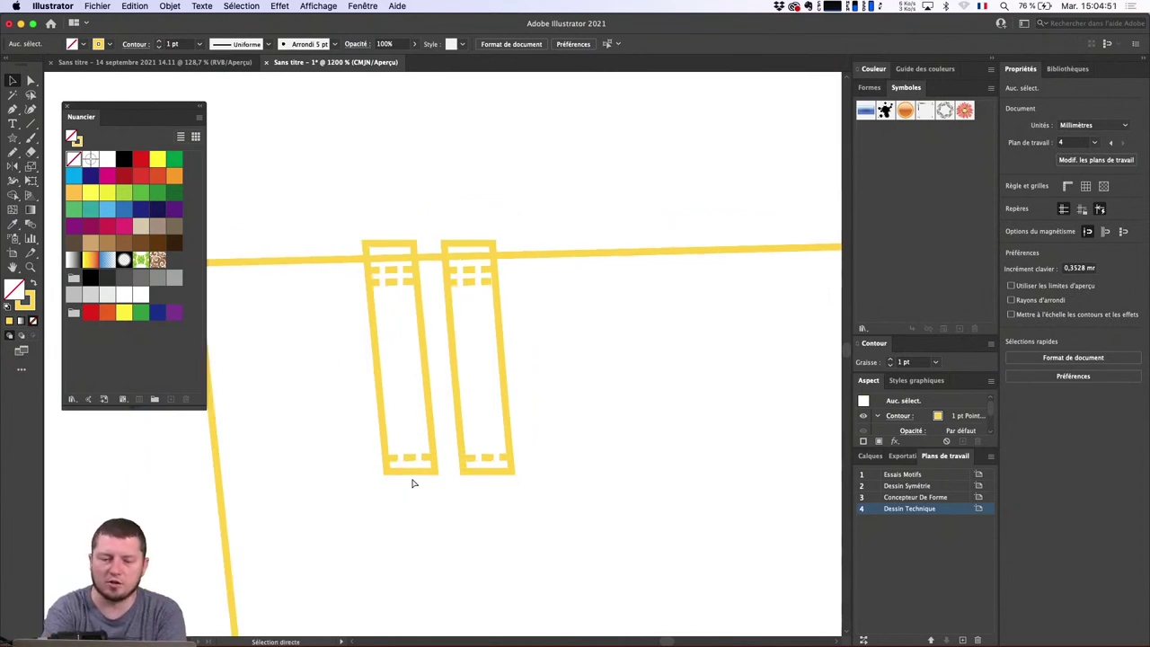
key(ctrl+minus)
key(ctrl+minus)
drag(501, 480, 444, 303)
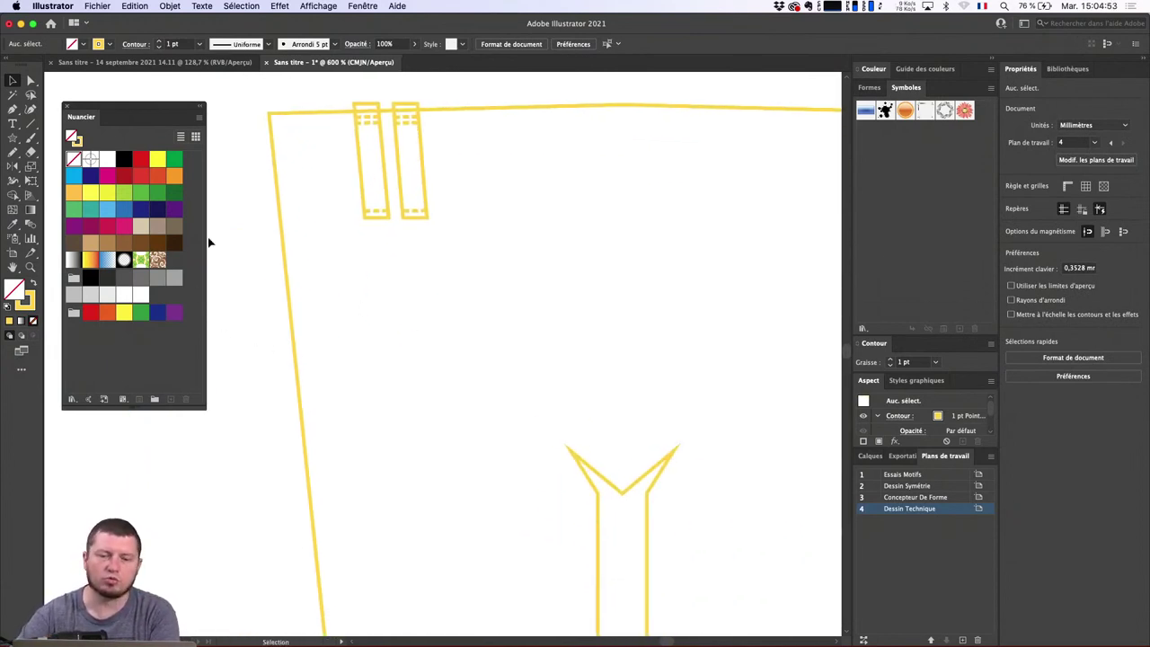
key(p)
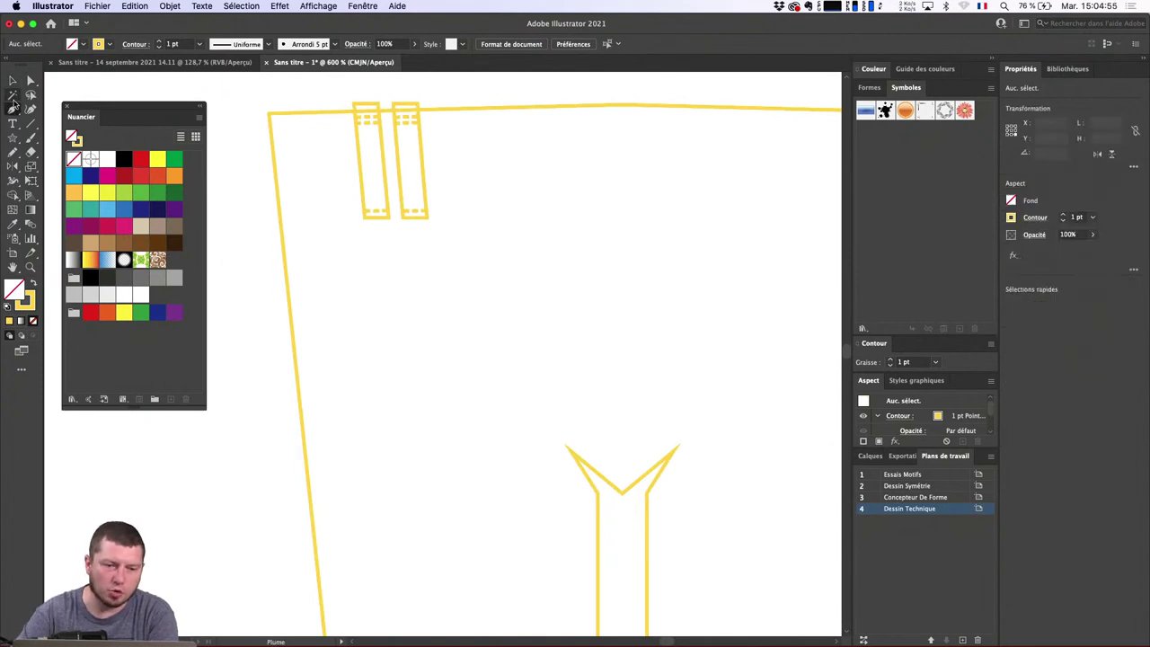
click(274, 217)
key(ctrl+z)
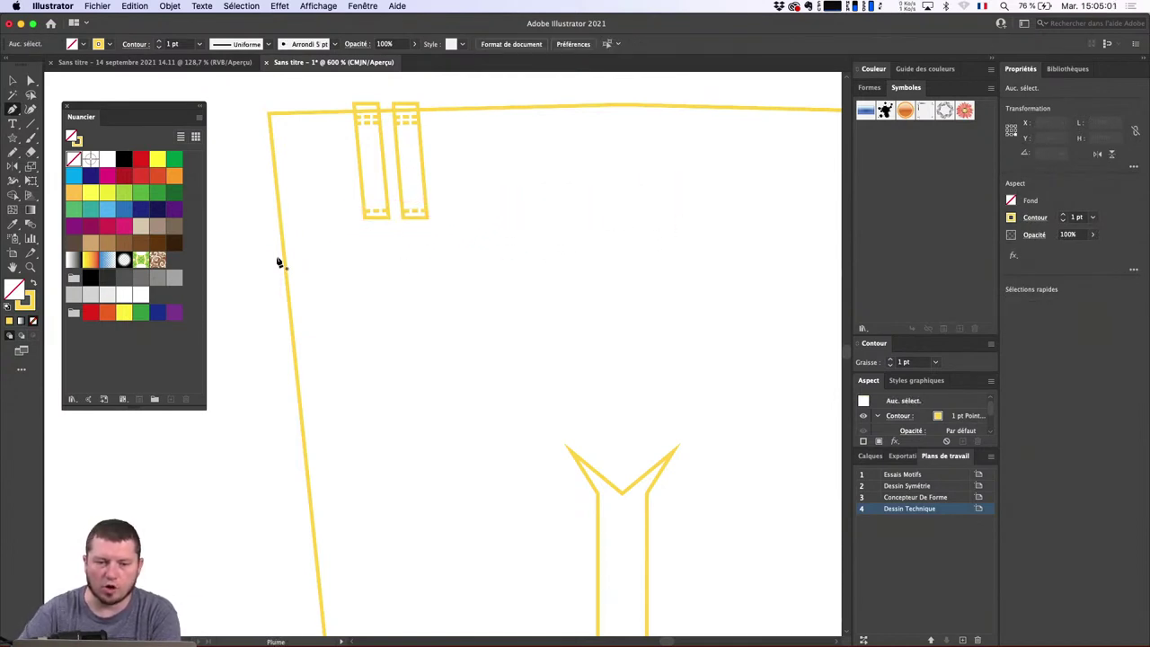
click(268, 209)
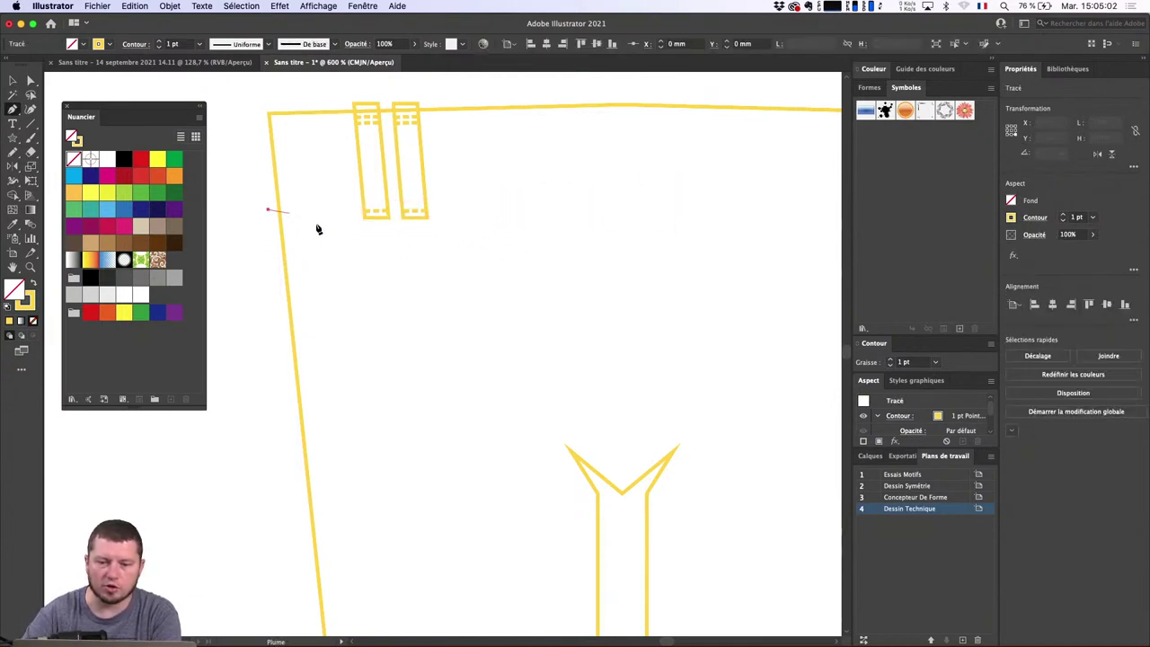
shift+click(625, 224)
key(v)
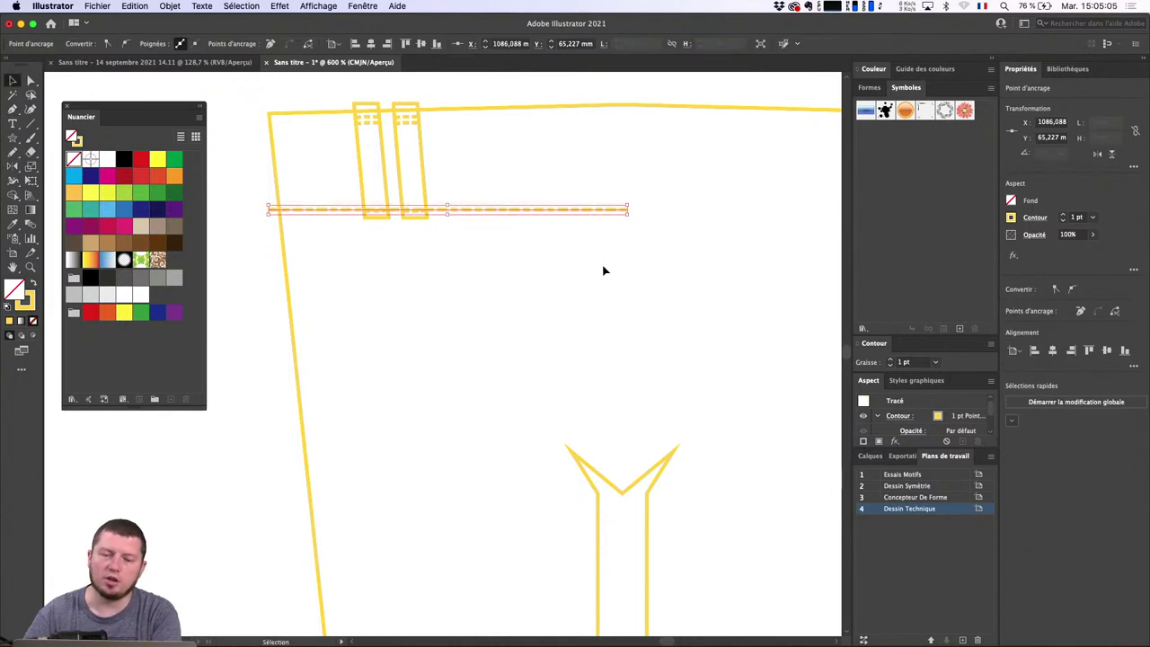
- Duplicate the line slightly upward and turn off Pointillé on the copy to make the solid seam
click(603, 267)
click(542, 211)
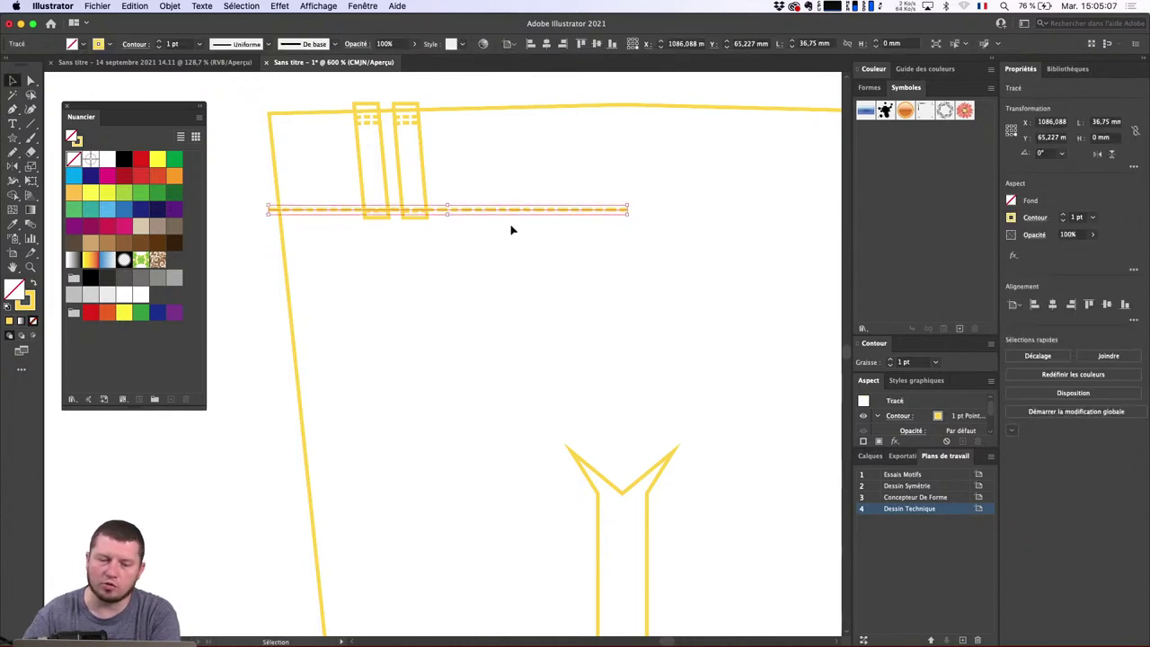
key(Up)
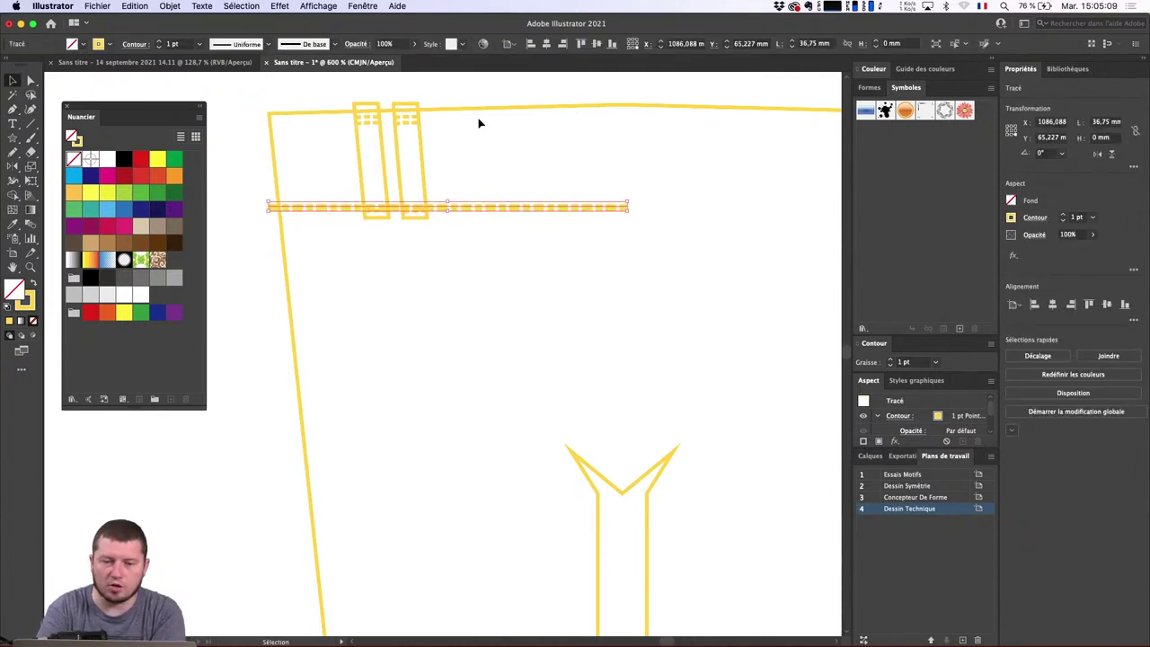
key(Up)
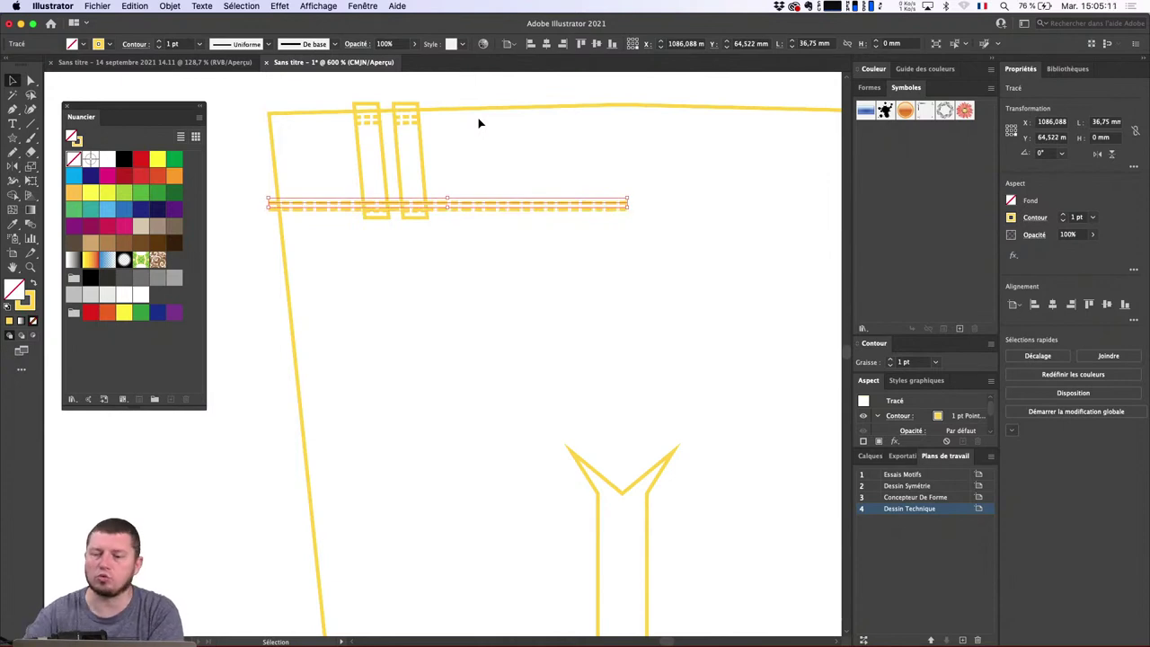
click(1035, 220)
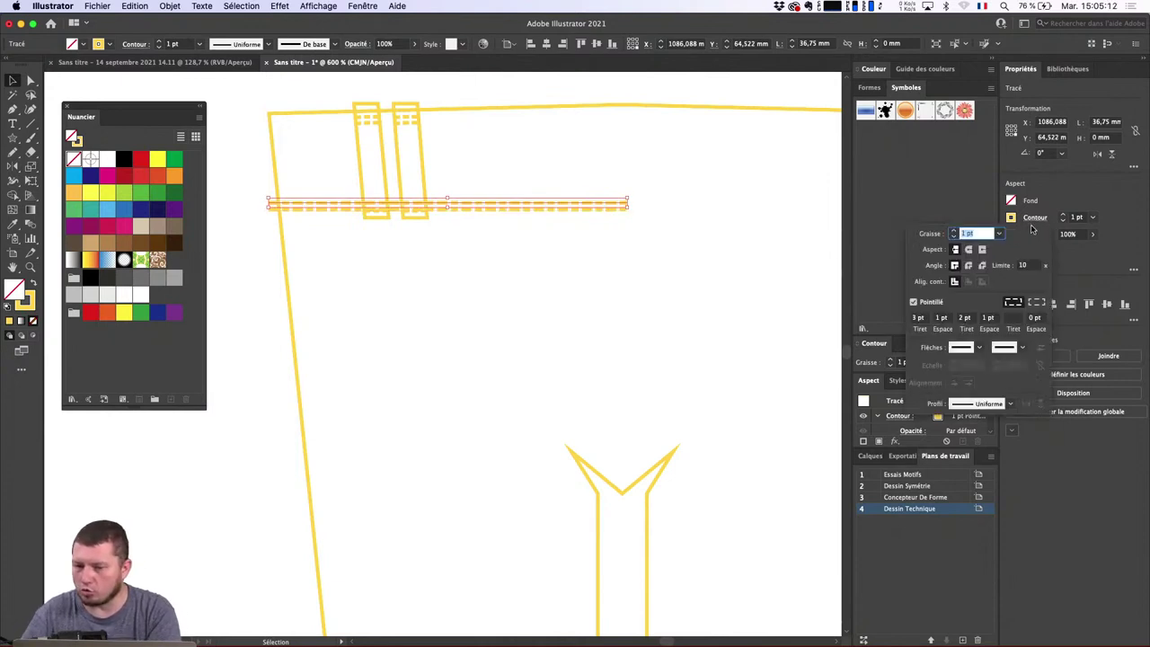
click(922, 304)
click(703, 299)
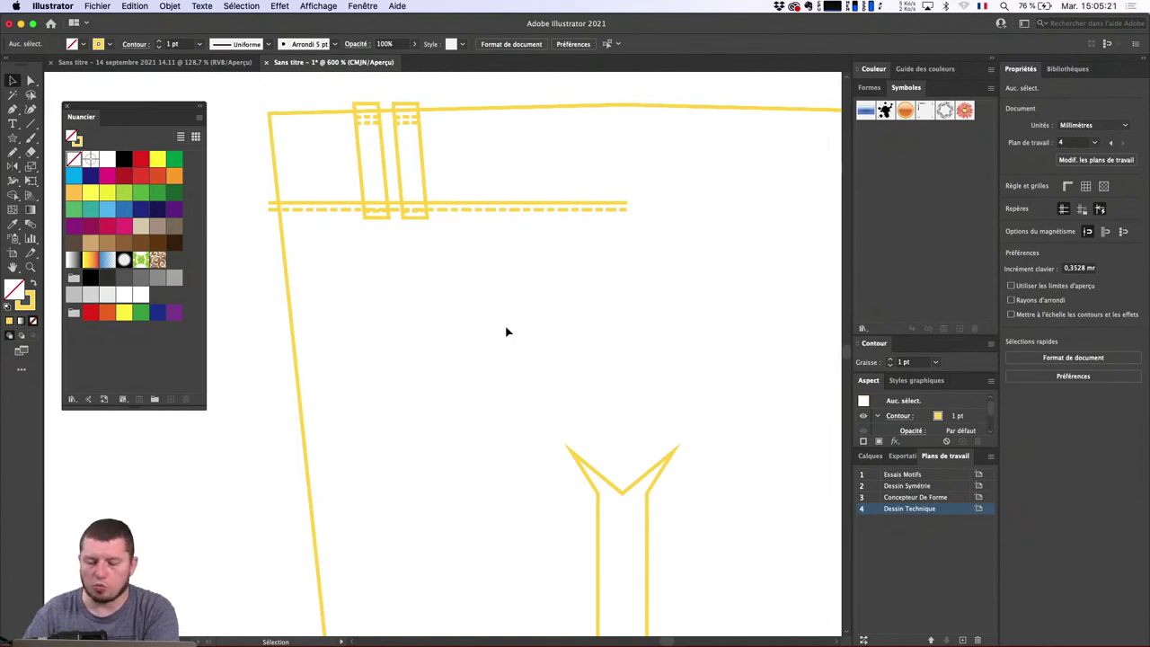
- Draw the straight fly line from the waistband seam down toward the crotch
key(p)
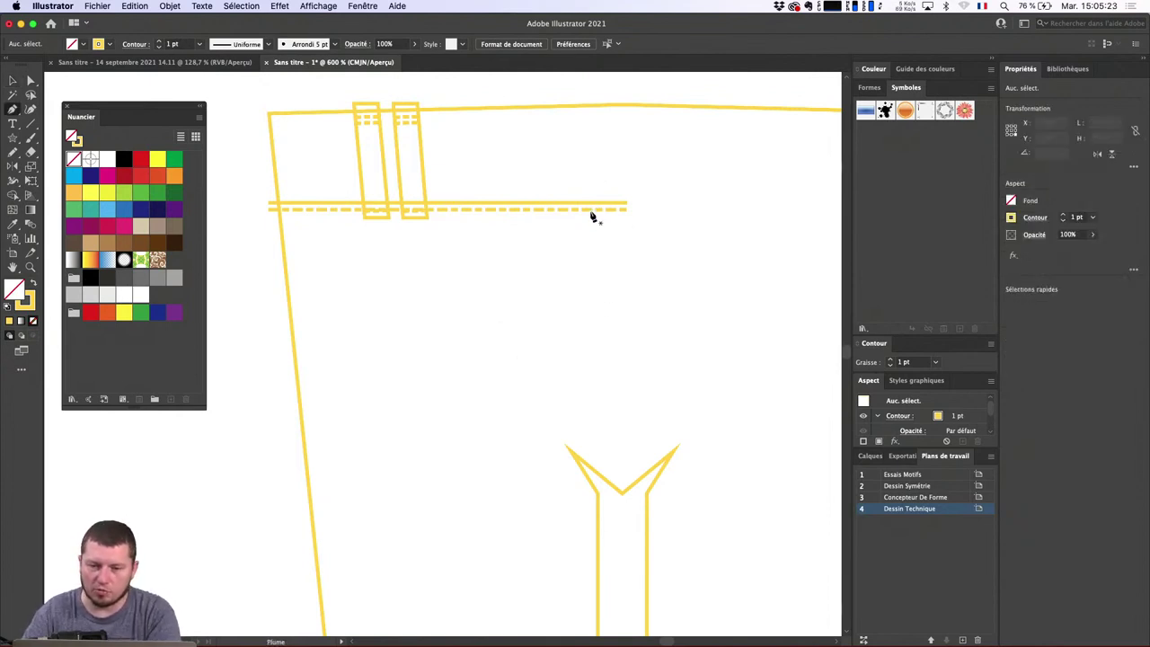
click(580, 207)
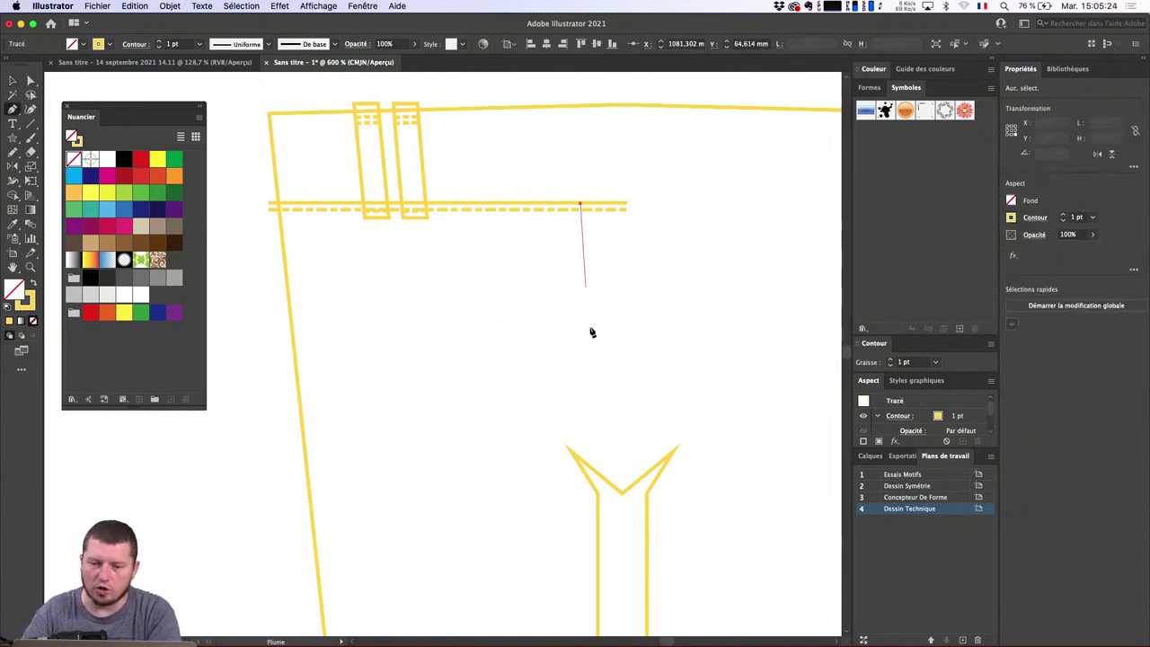
click(600, 442)
key(Escape)
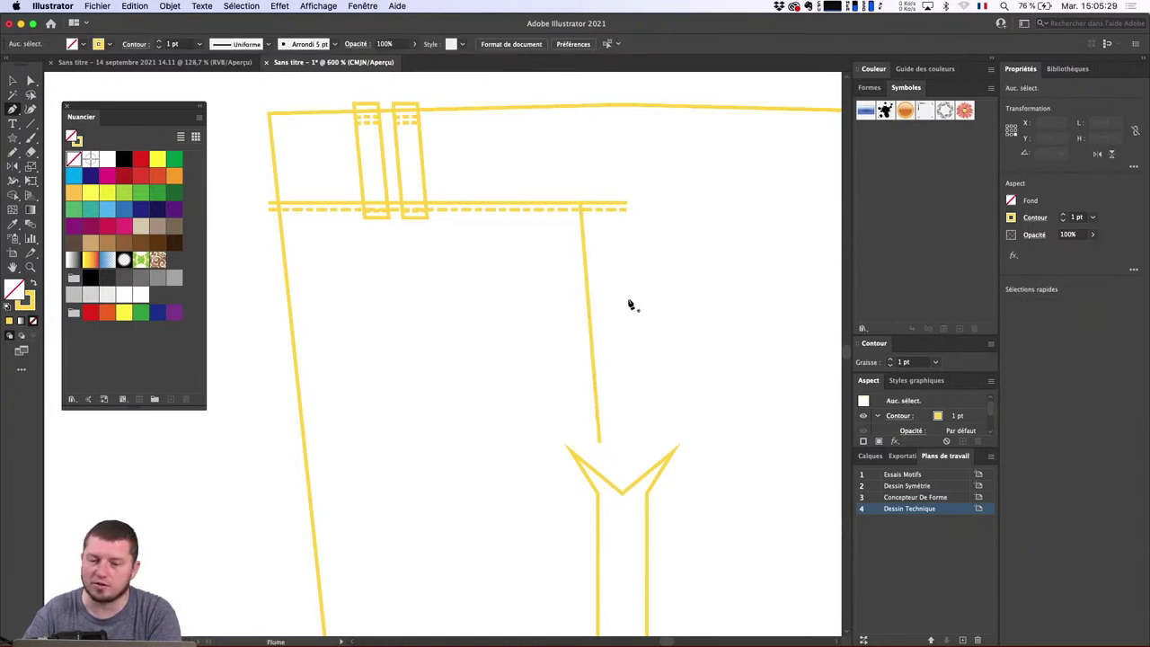
key(a)
click(585, 201)
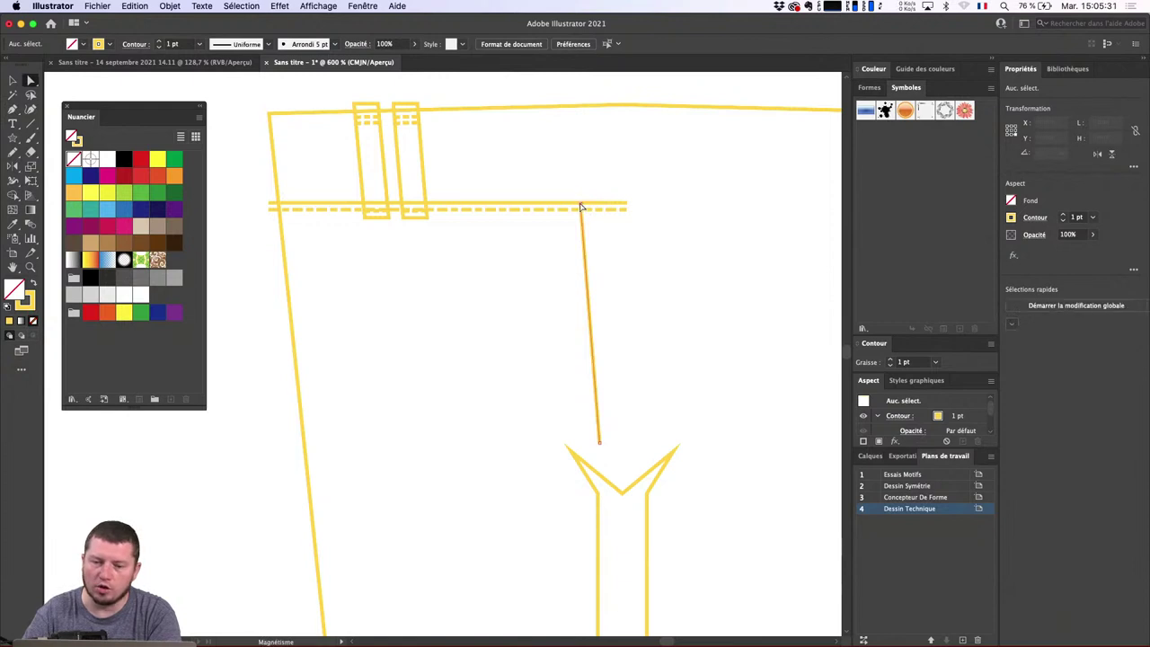
click(579, 164)
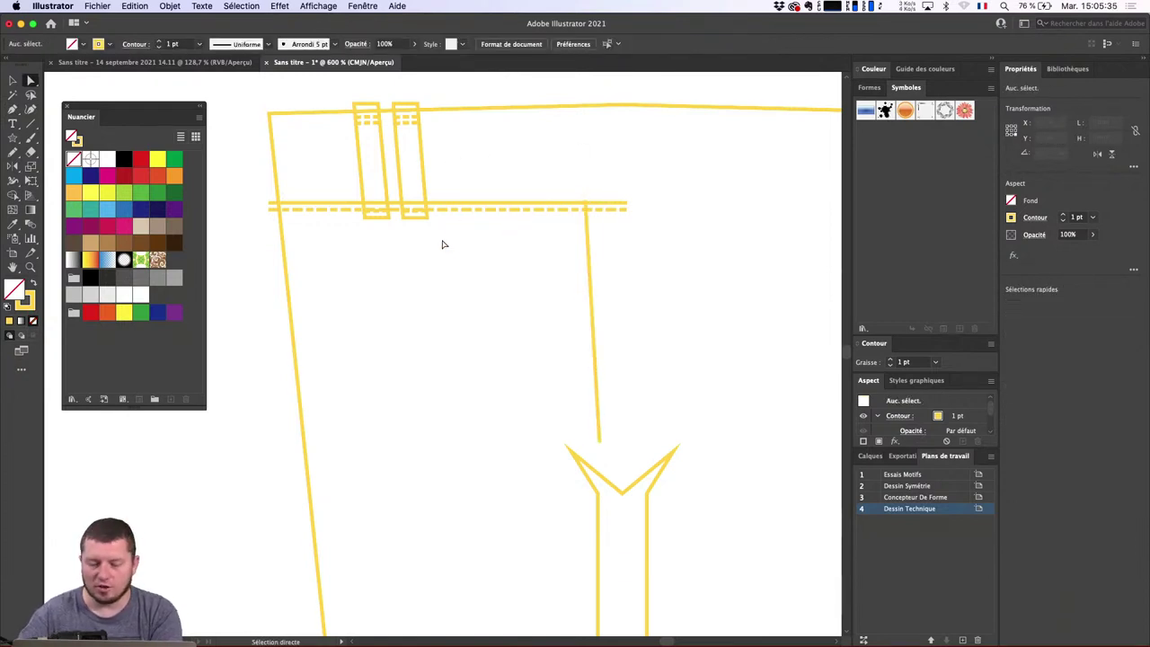
- Draw the curved pocket opening from the waistband to the leg's side edge and select it
key(p)
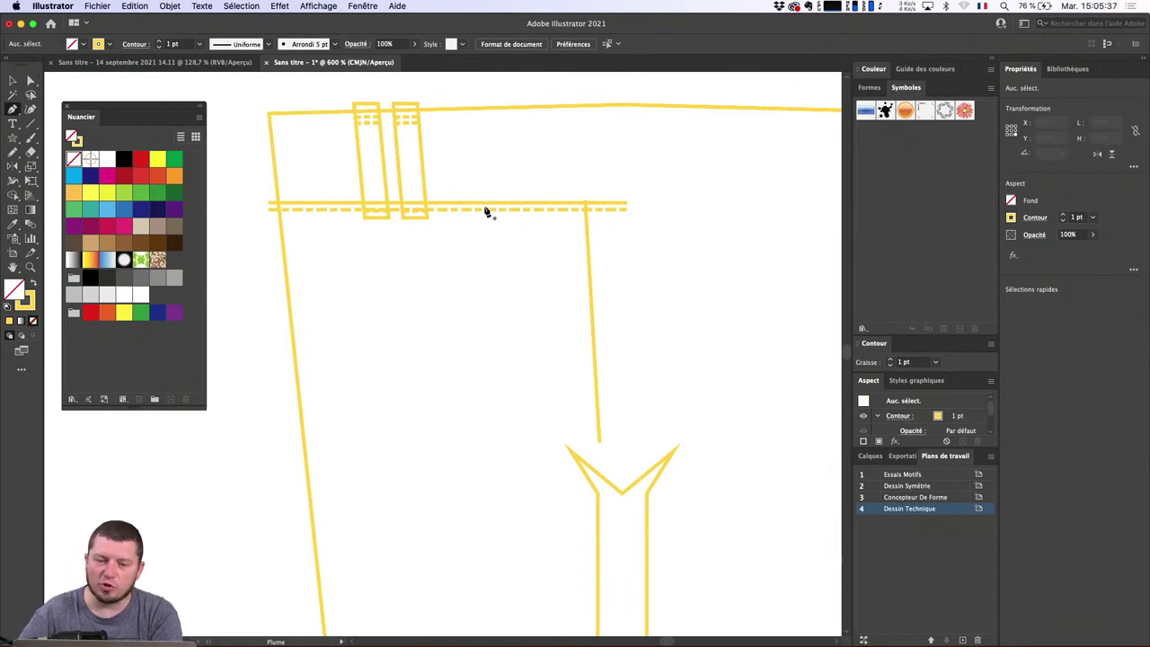
click(485, 207)
drag(419, 349, 352, 409)
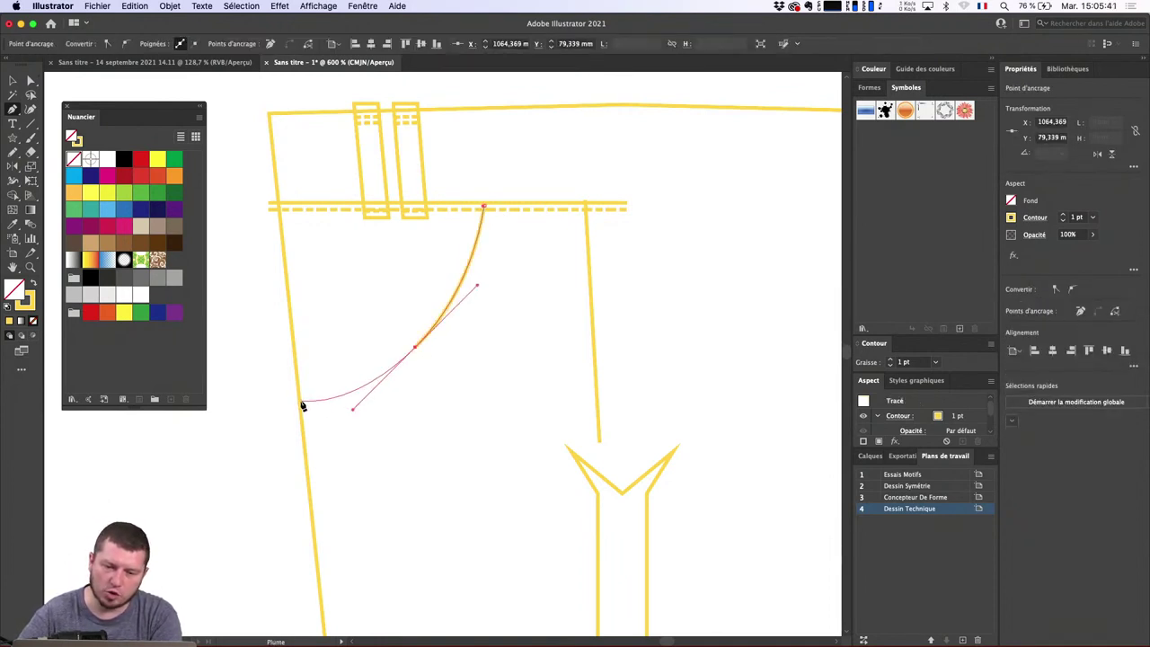
click(301, 402)
ctrl+click(366, 419)
key(a)
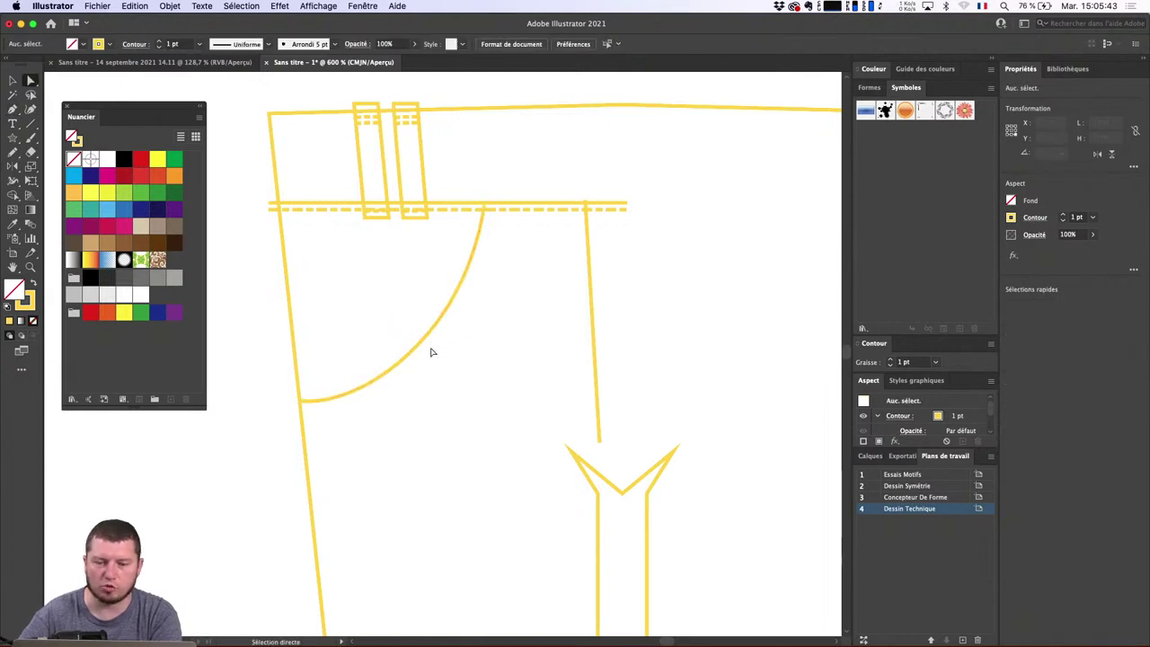
drag(395, 318, 453, 417)
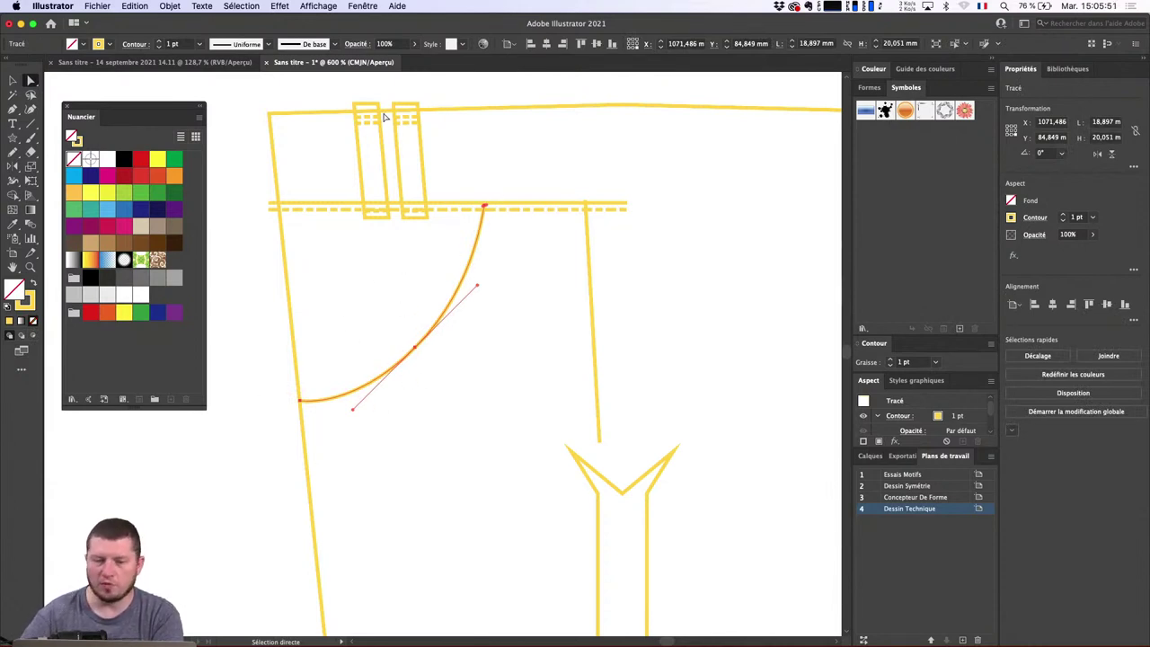
key(v)
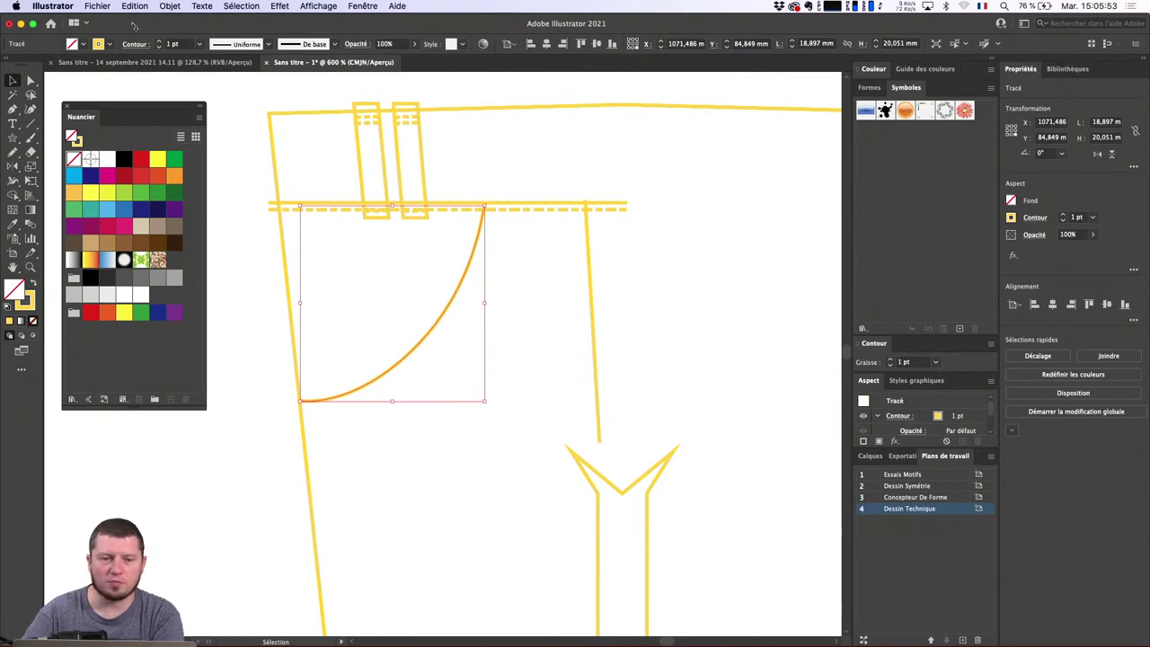
click(170, 7)
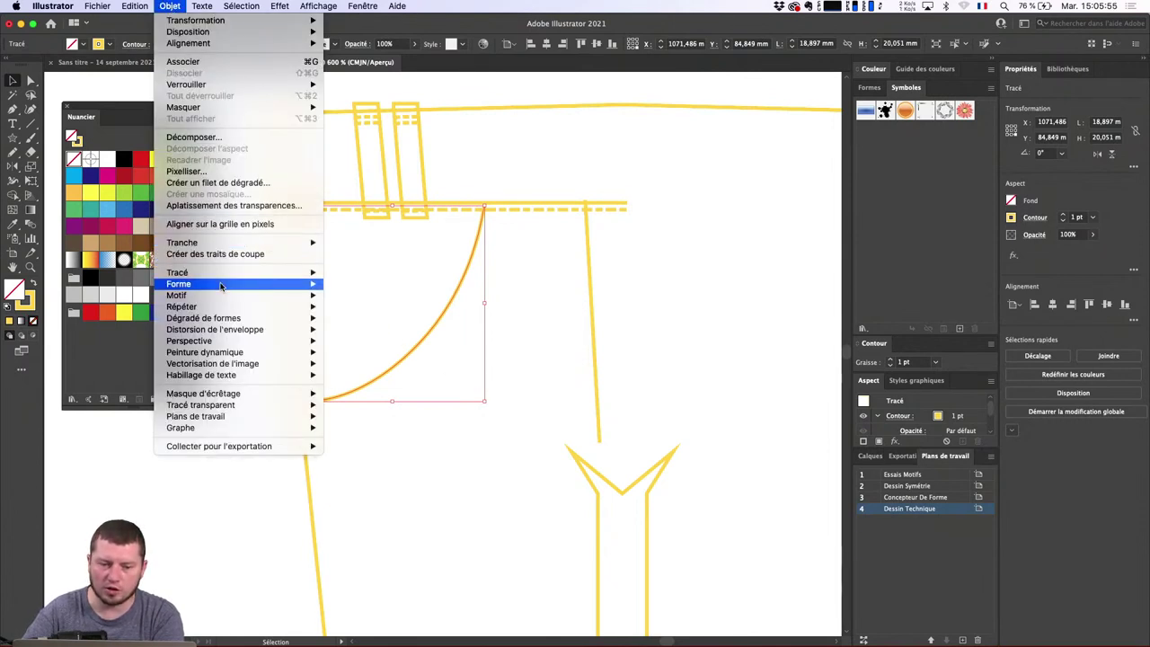
mouse_move(177, 272)
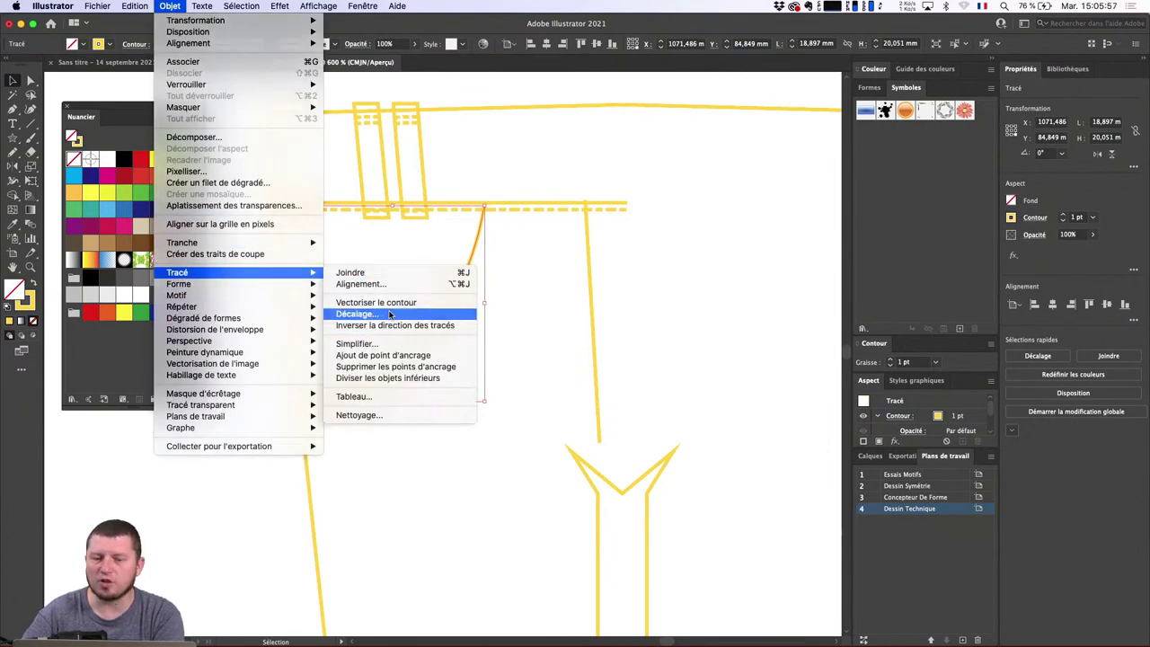
- Offset the pocket curve by 0,5 mm to create a parallel copy
click(389, 315)
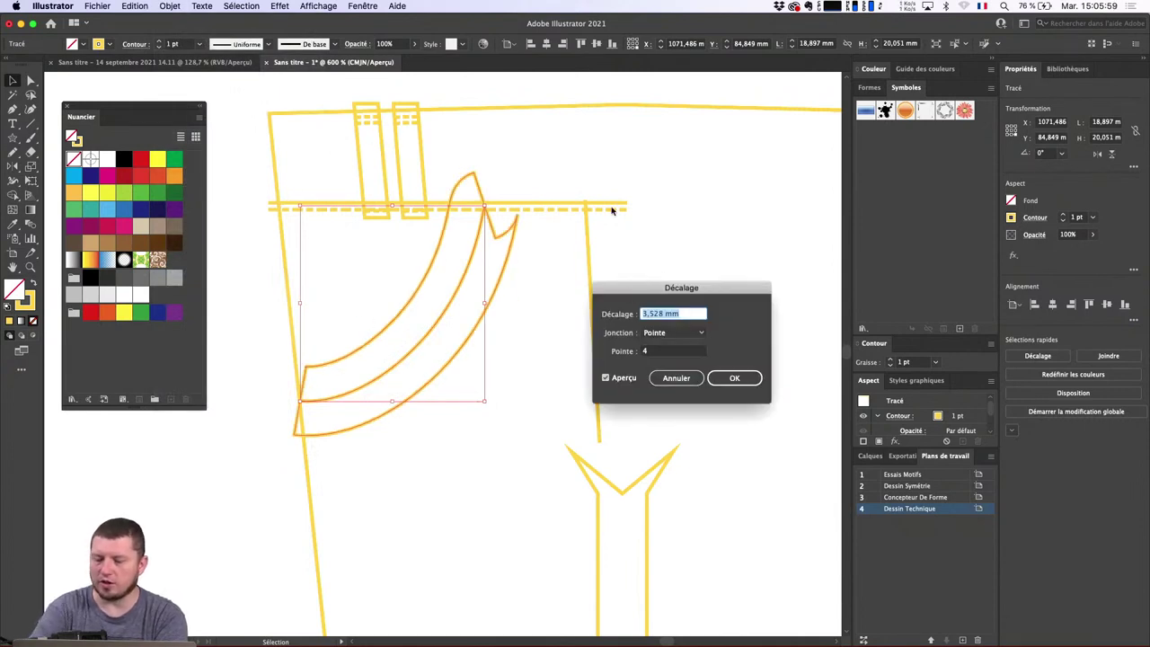
text(2)
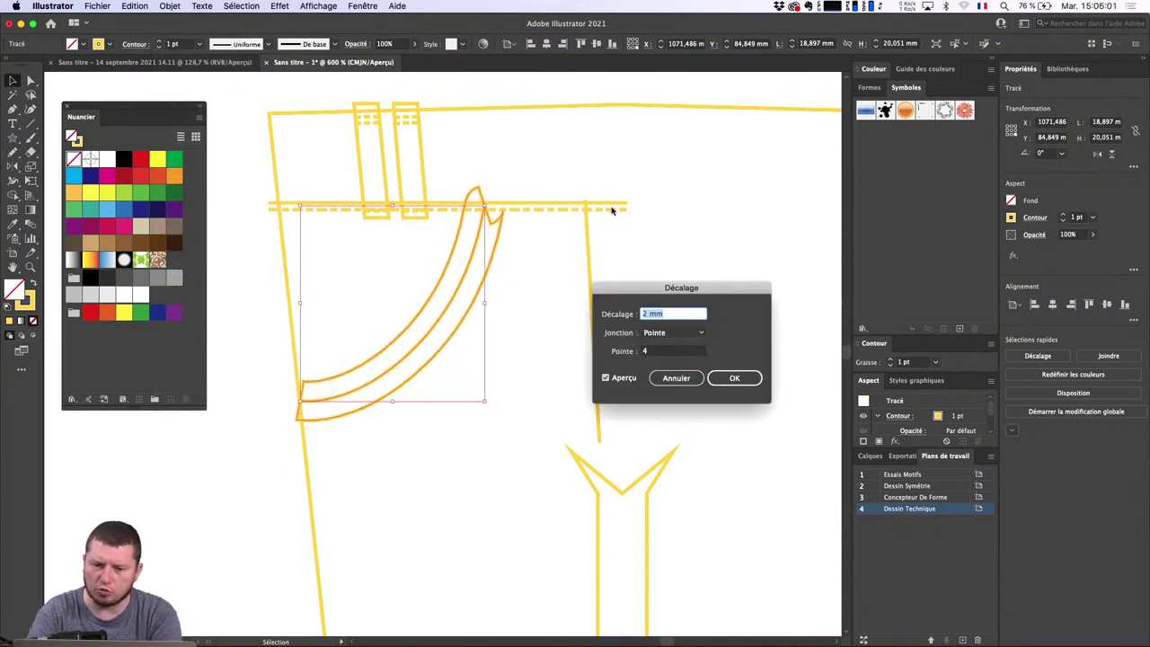
key(Down)
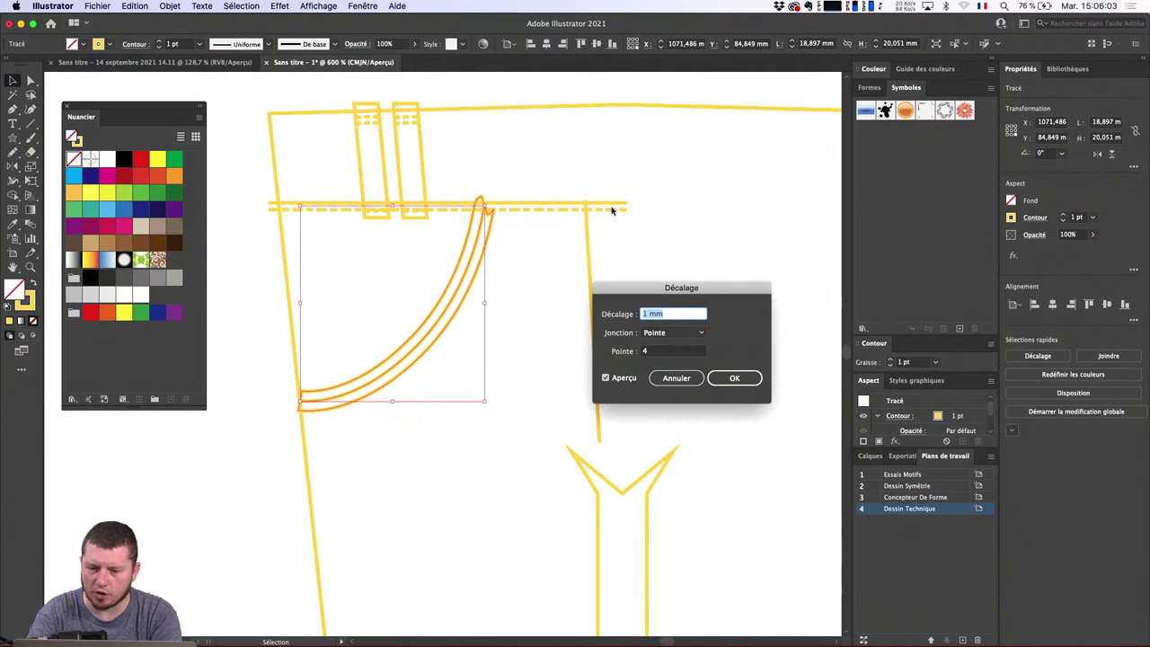
text(0,5)
key(Tab)
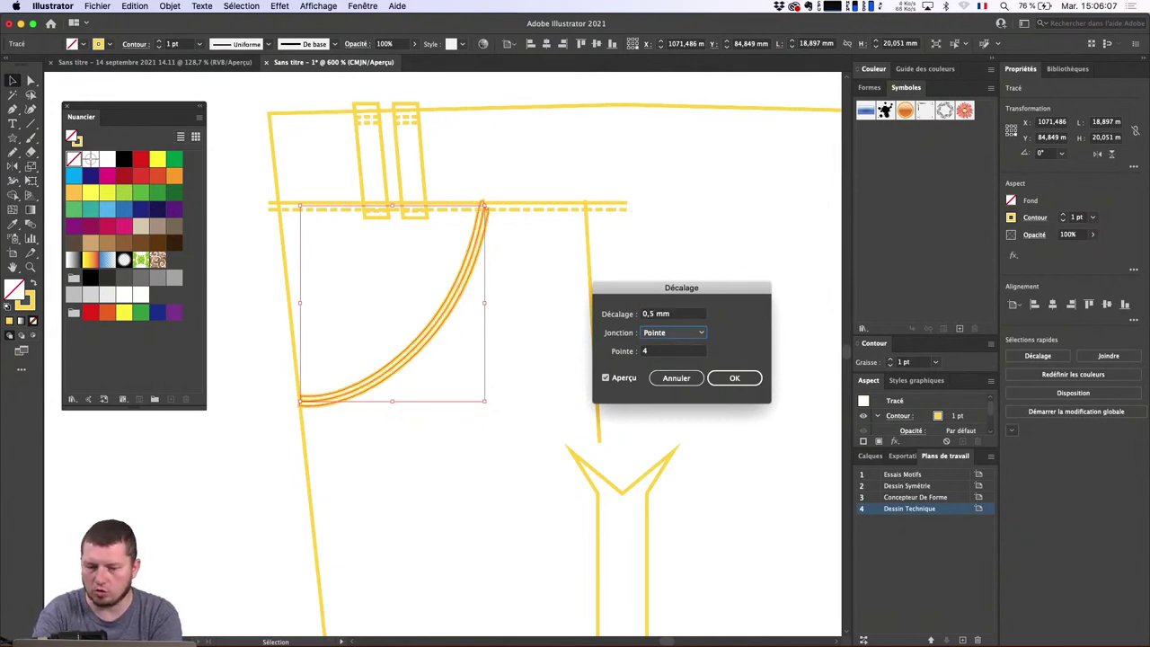
key(Return)
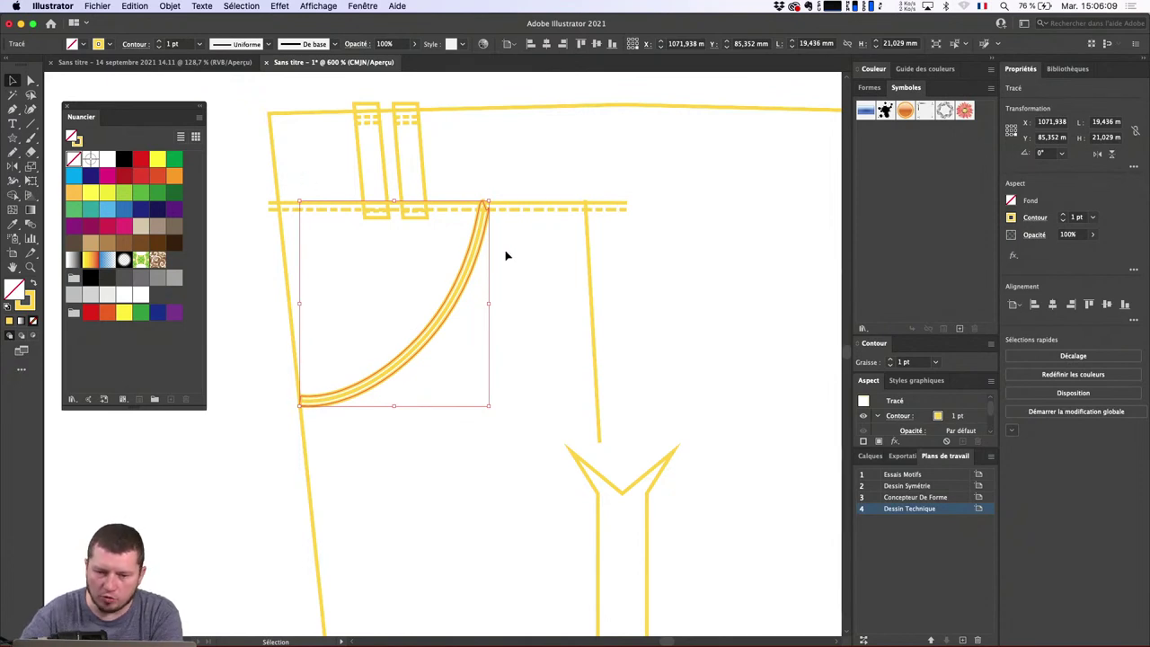
- Reselect the original pocket curve with Direct Selection, hiding the selection edges
click(506, 256)
click(480, 211)
key(a)
click(486, 207)
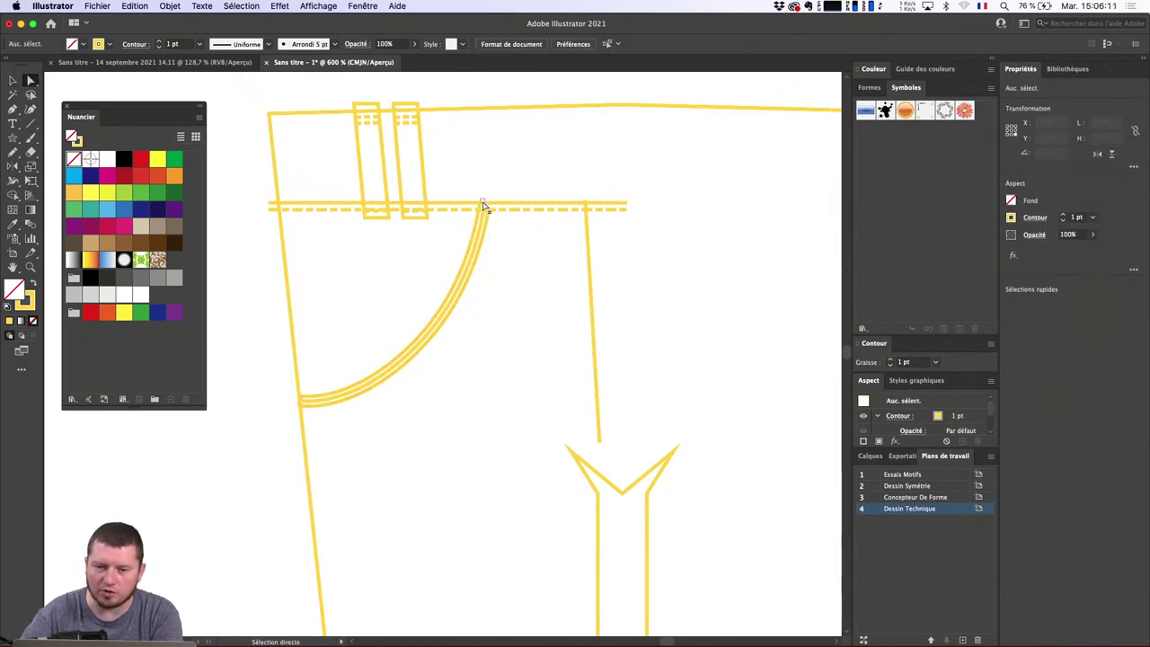
alt+click(303, 401)
key(super+h)
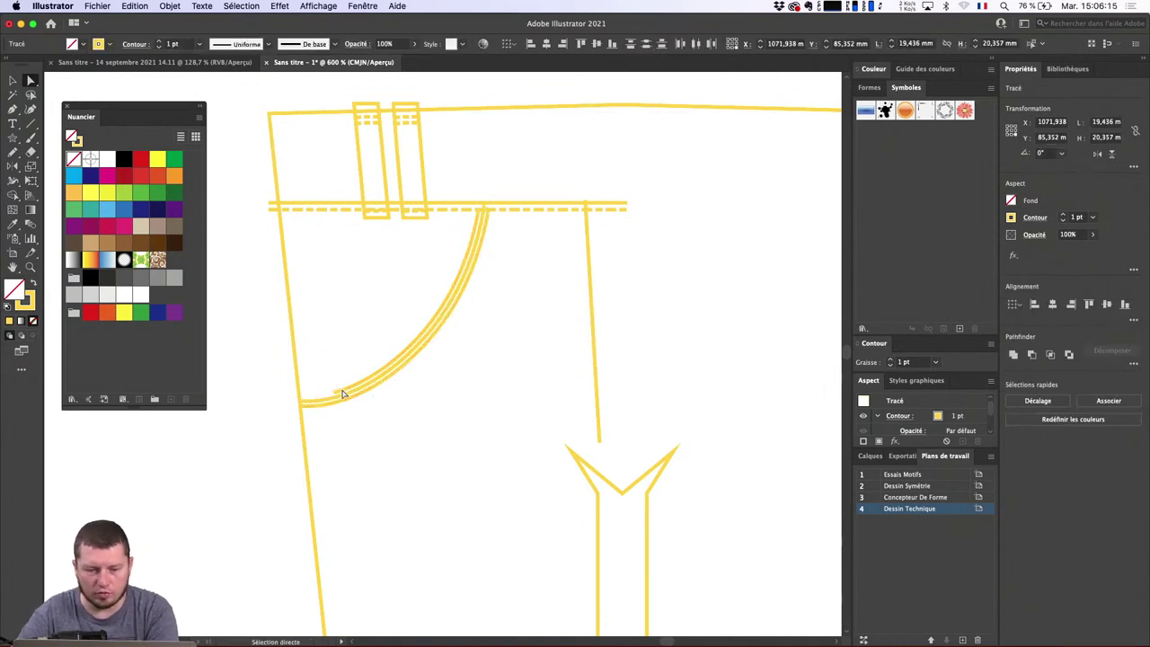
click(338, 435)
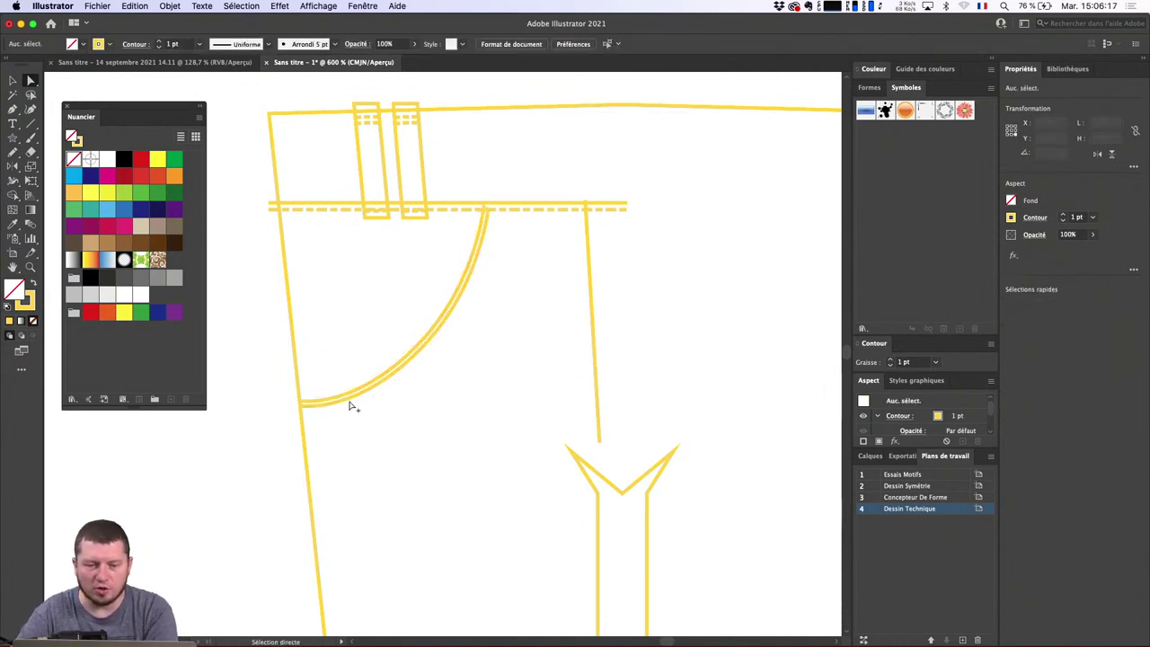
alt+click(353, 407)
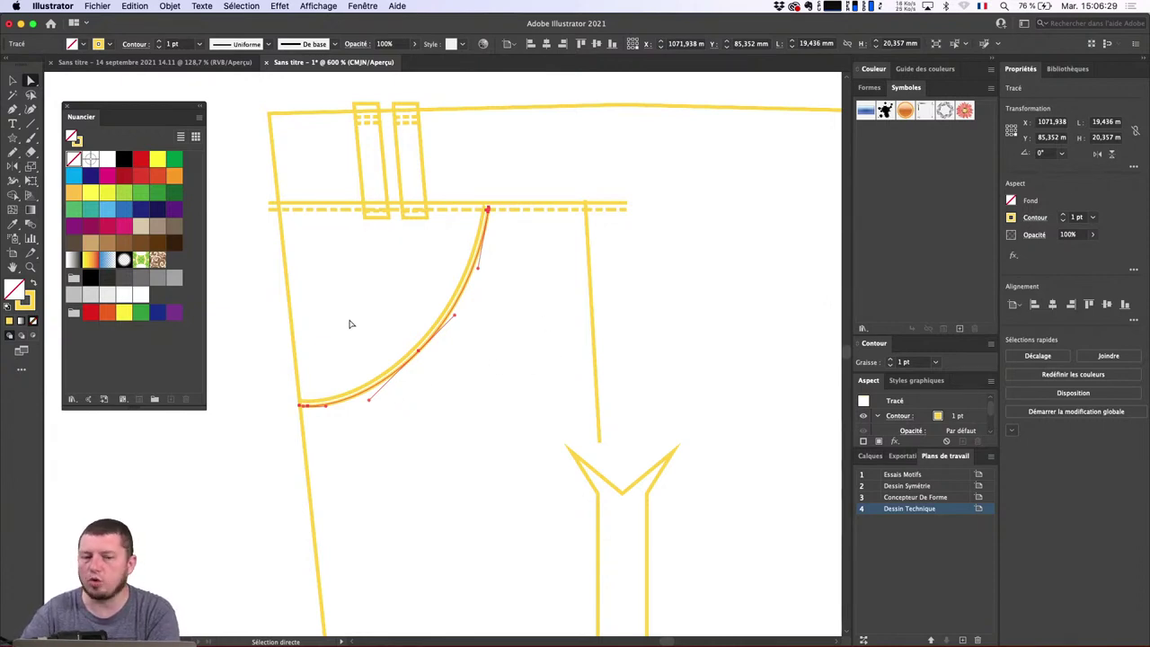
- Direct-select a dashed belt-loop stitch and use Select Similar by Aspect to gather all matching stitches
click(368, 127)
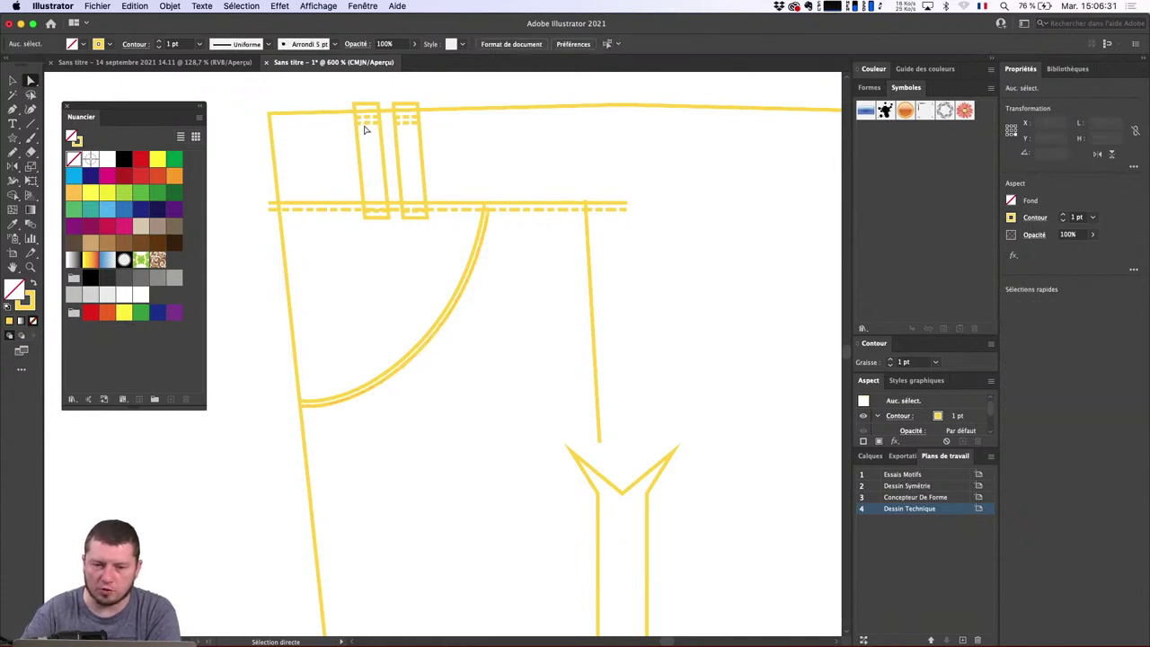
click(404, 122)
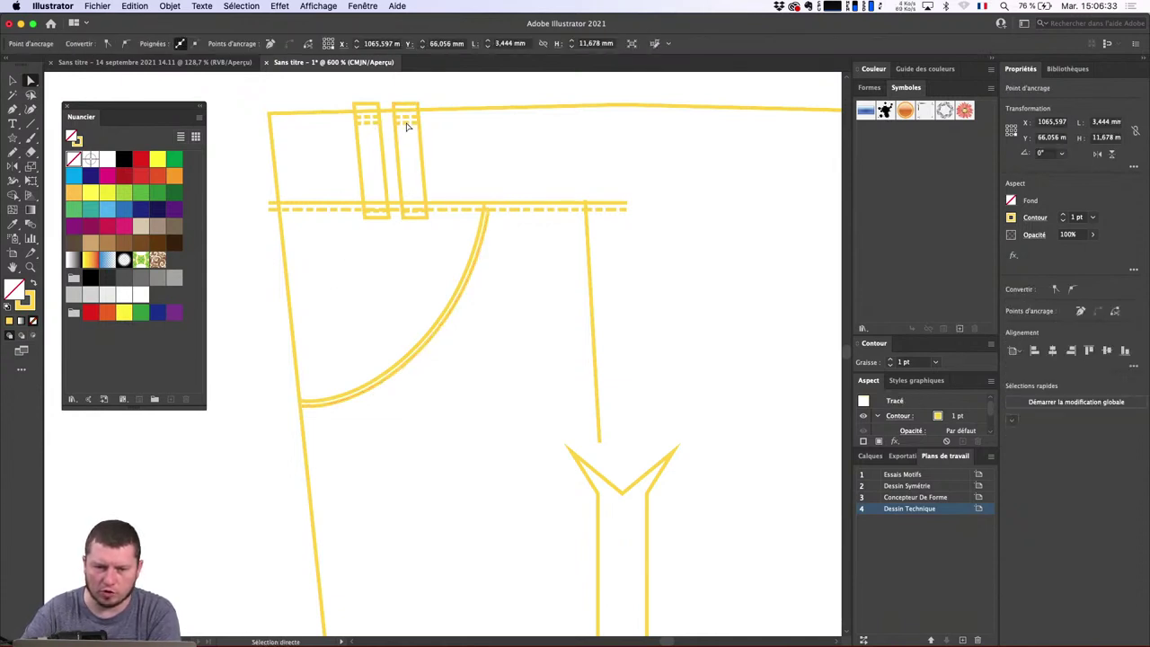
click(406, 121)
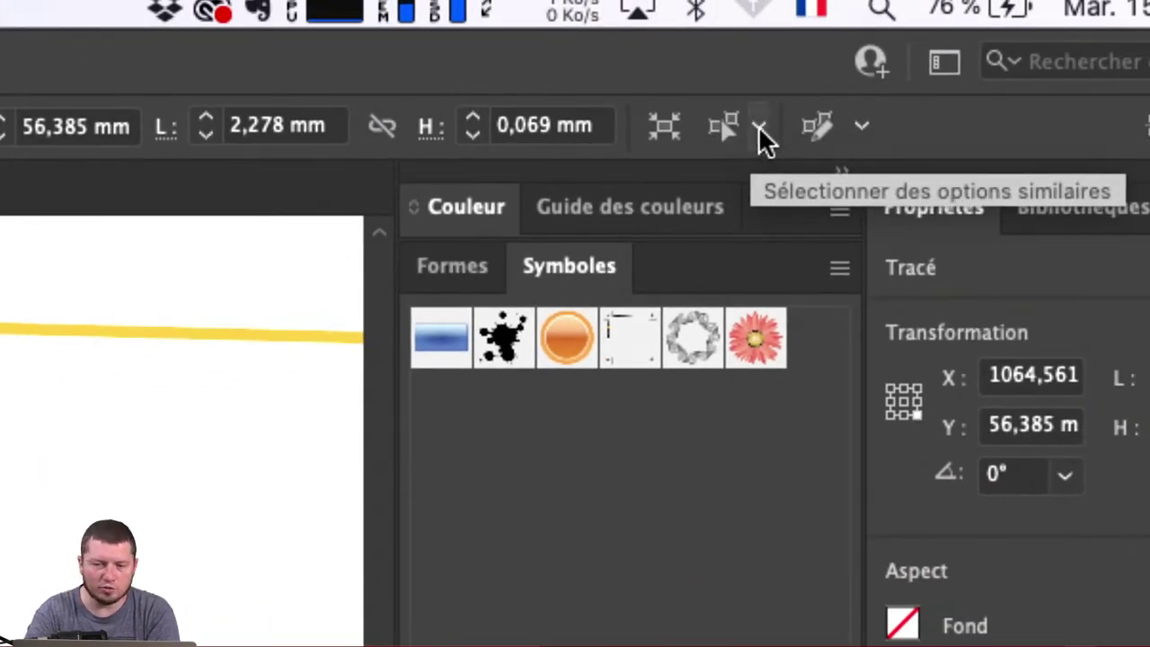
click(759, 131)
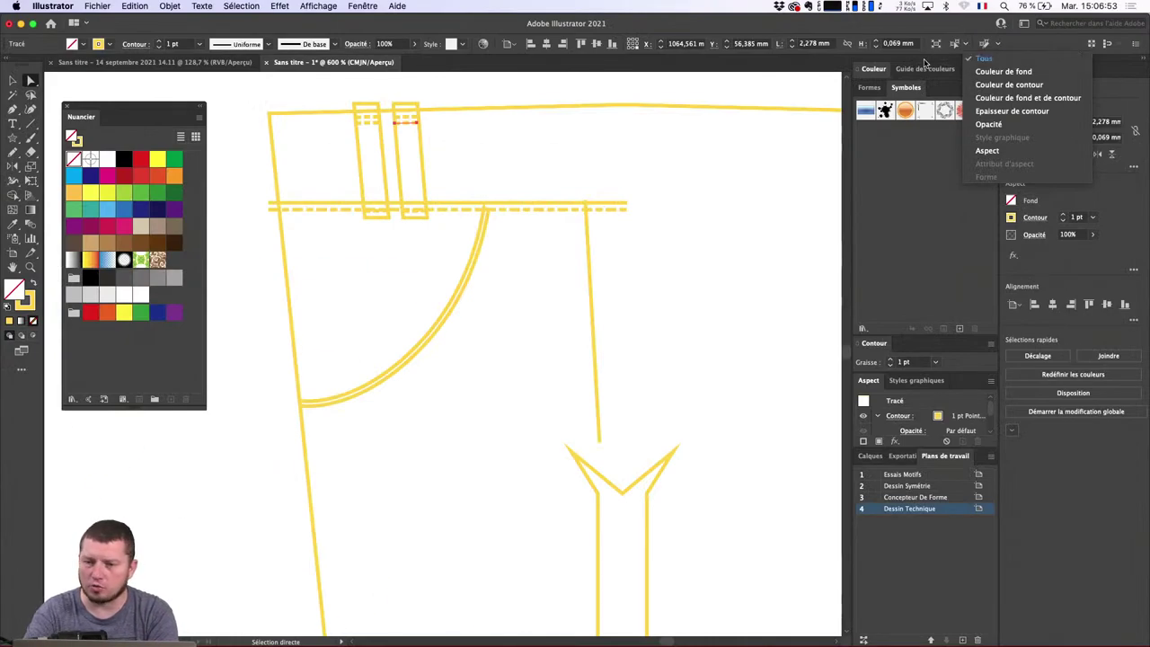
click(956, 45)
click(957, 45)
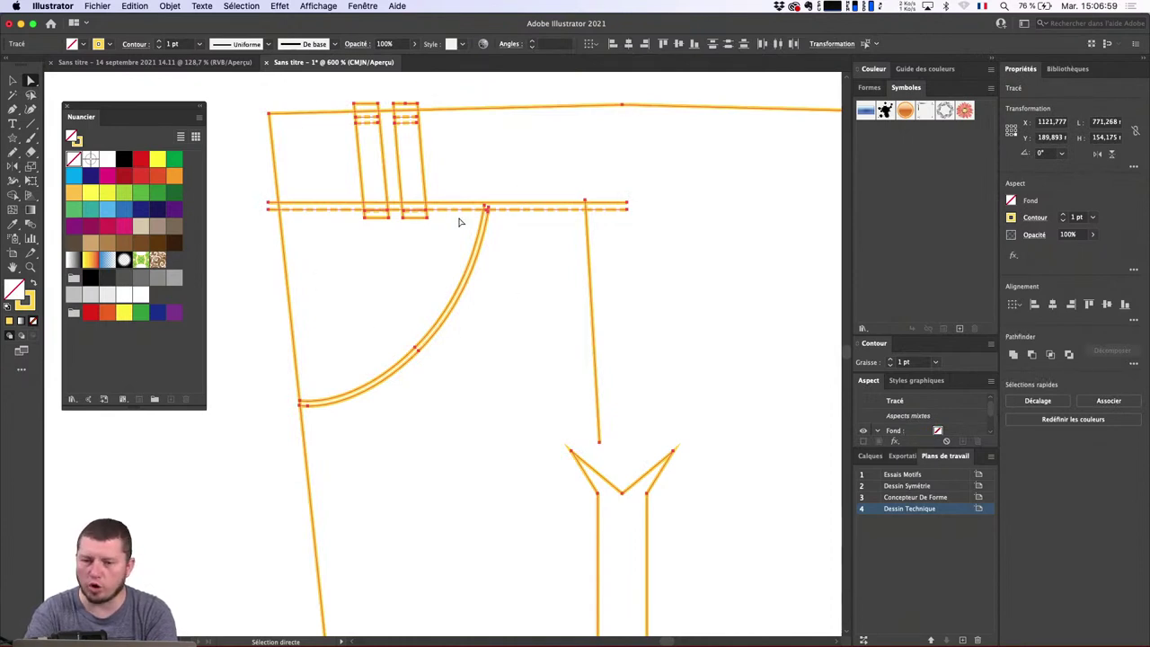
click(539, 166)
click(409, 124)
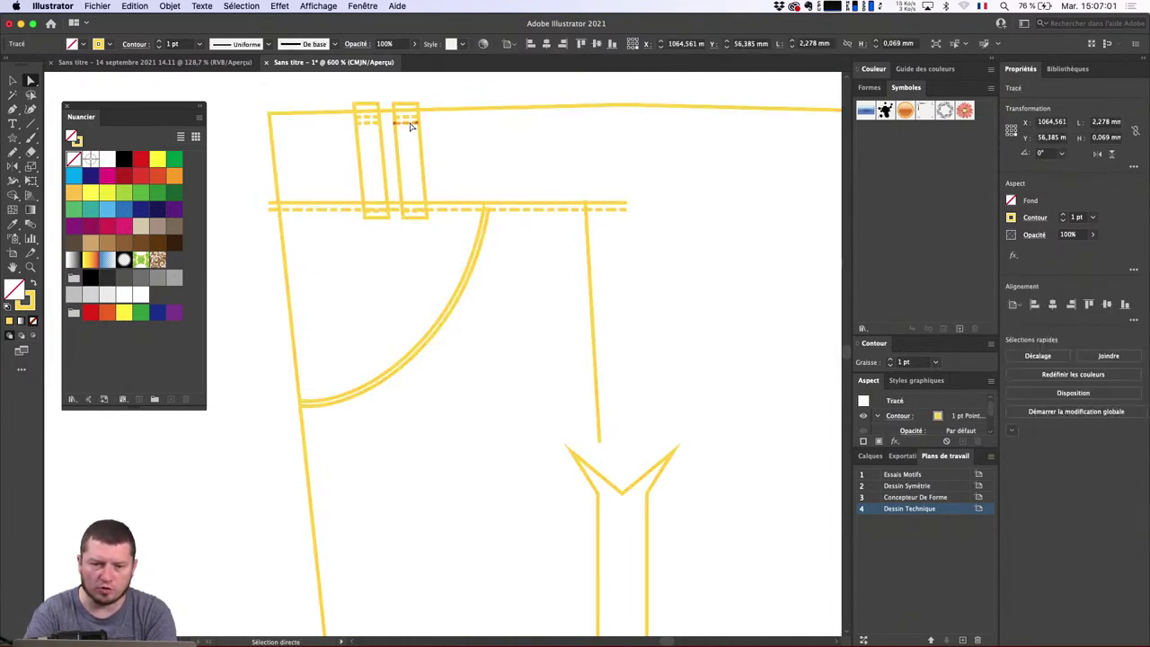
click(965, 45)
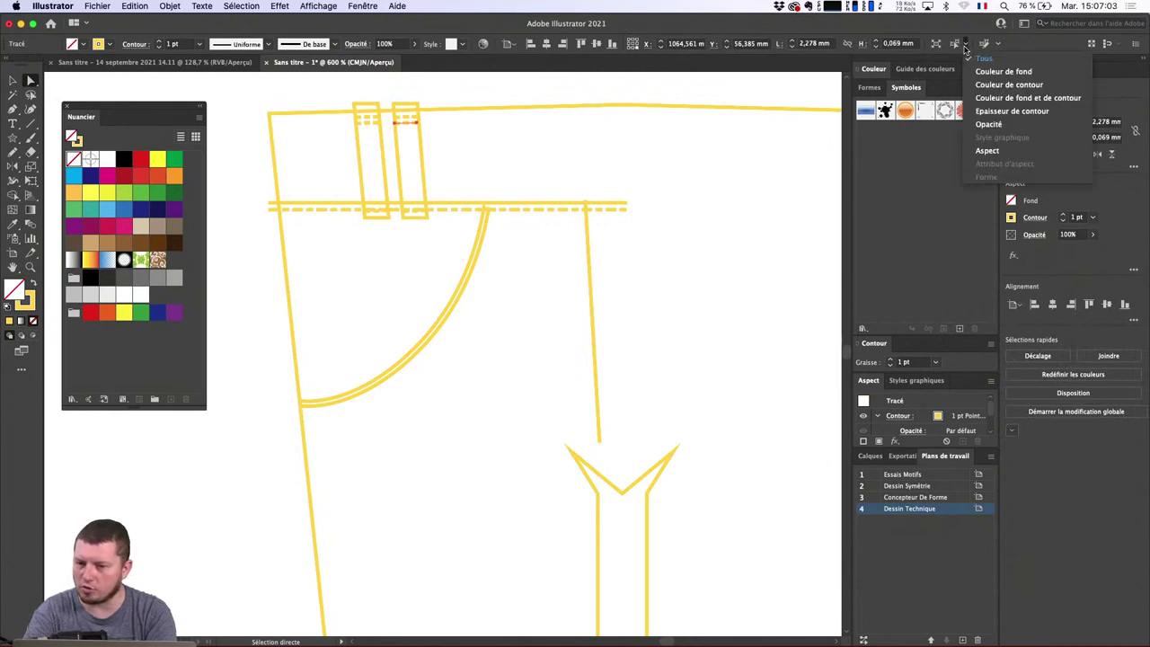
click(979, 149)
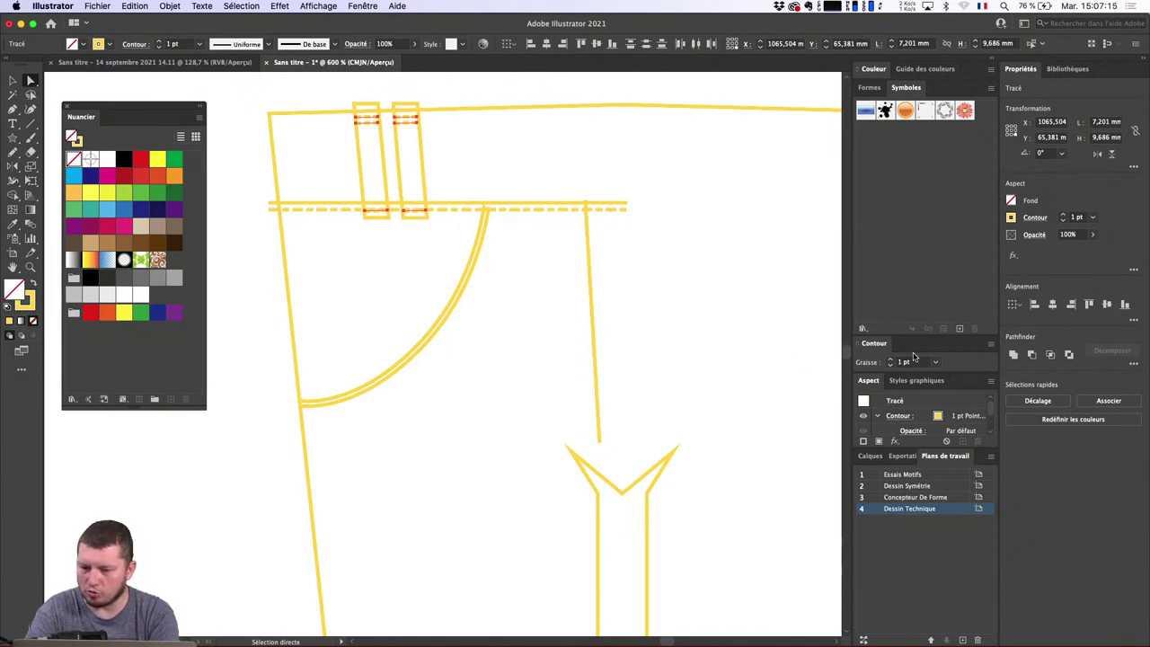
- Dock the Styles graphiques panel above and save the dashed look as style 'Surpiqure'
drag(915, 335, 915, 285)
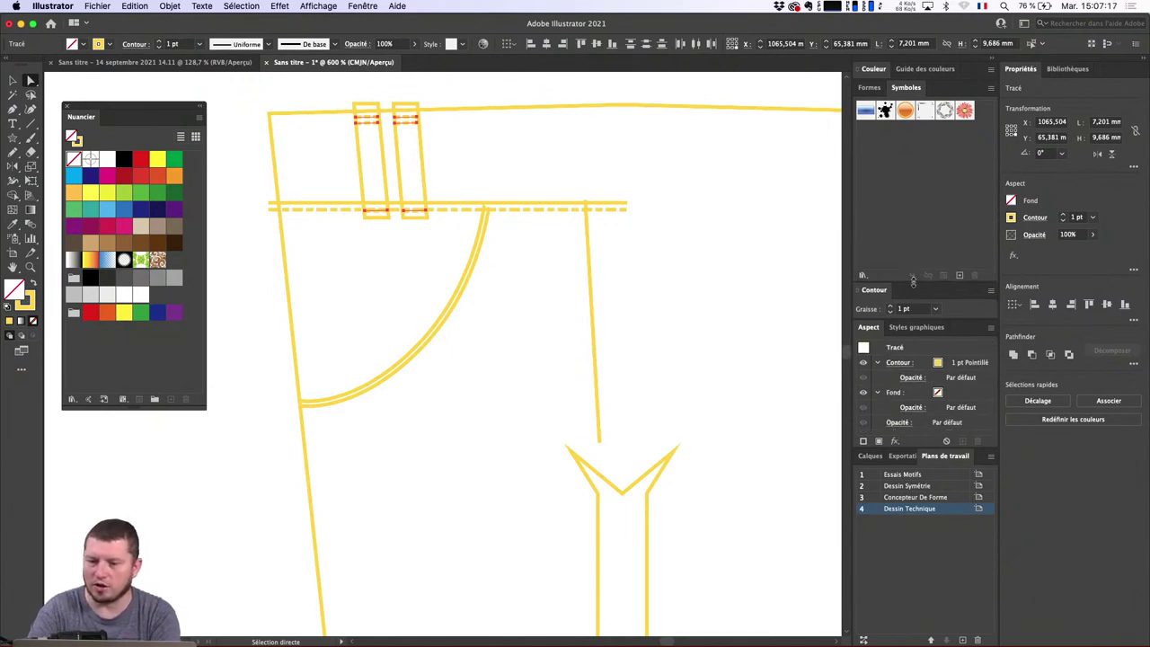
click(933, 328)
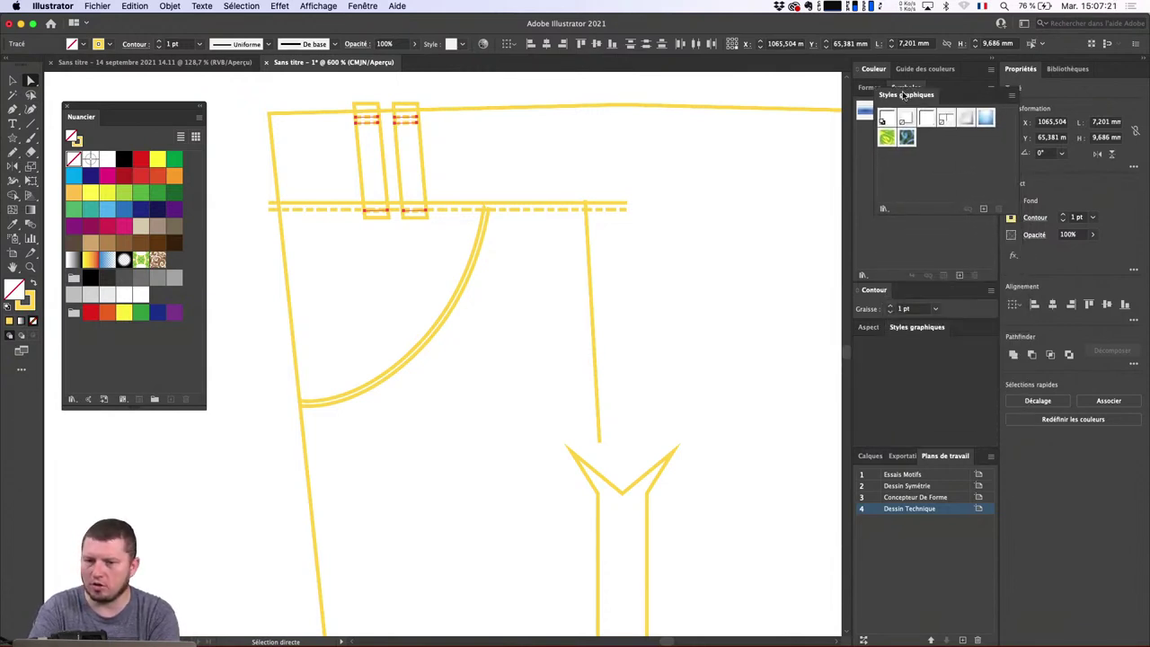
drag(912, 329, 926, 90)
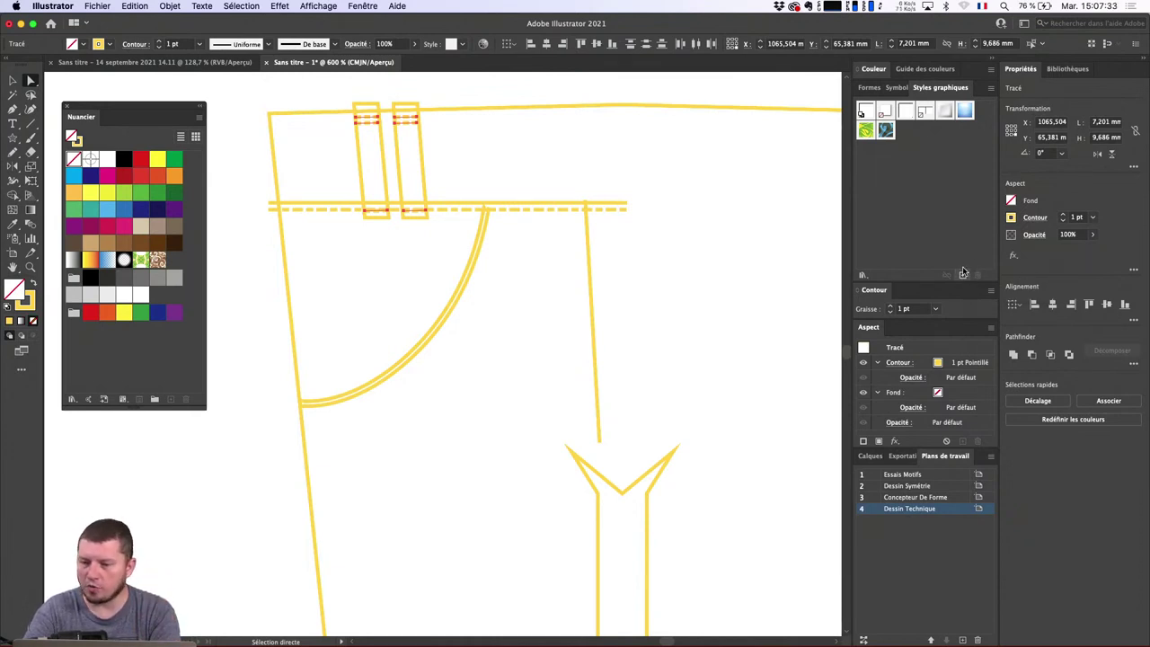
click(962, 277)
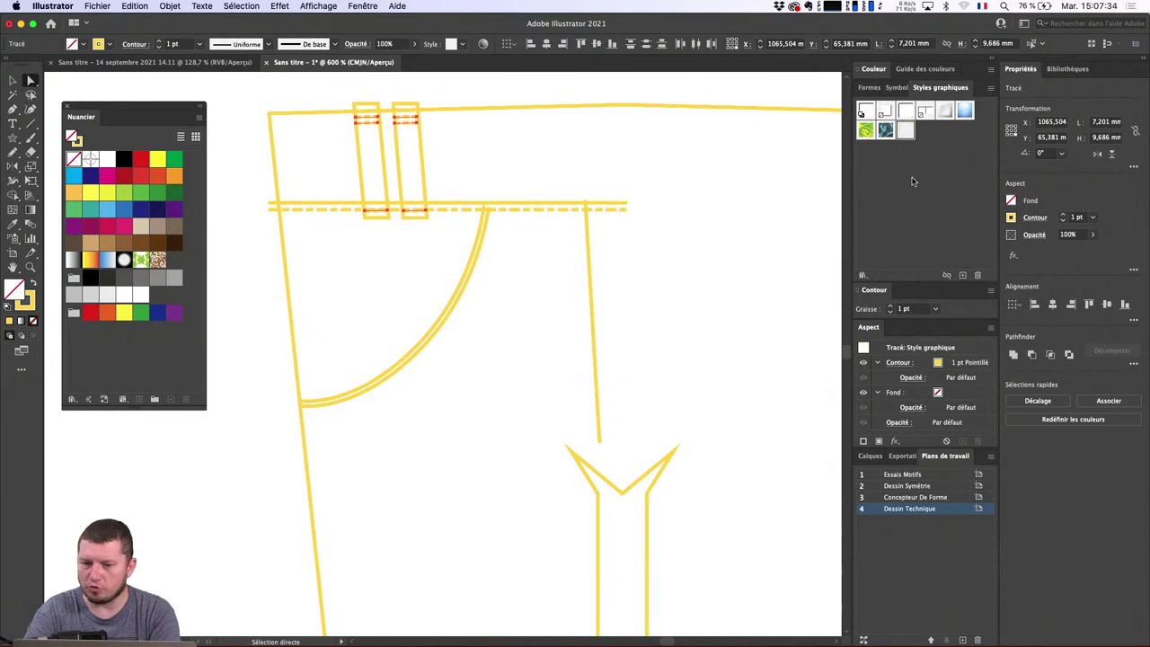
double_click(905, 132)
text(Surpiqure)
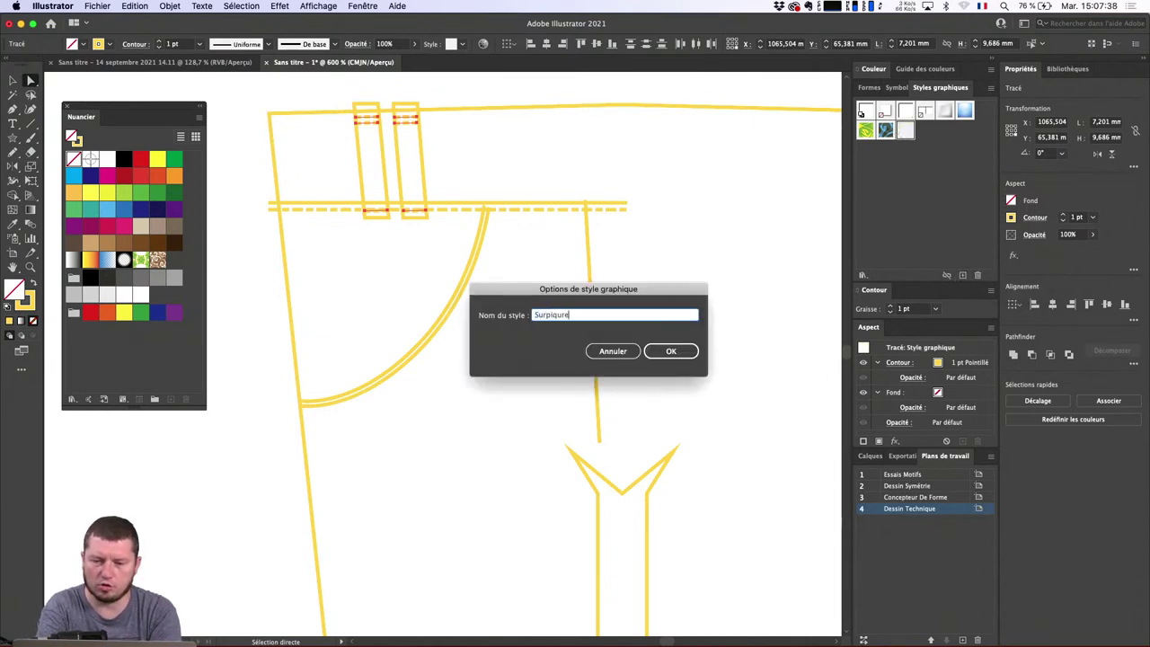
key(Return)
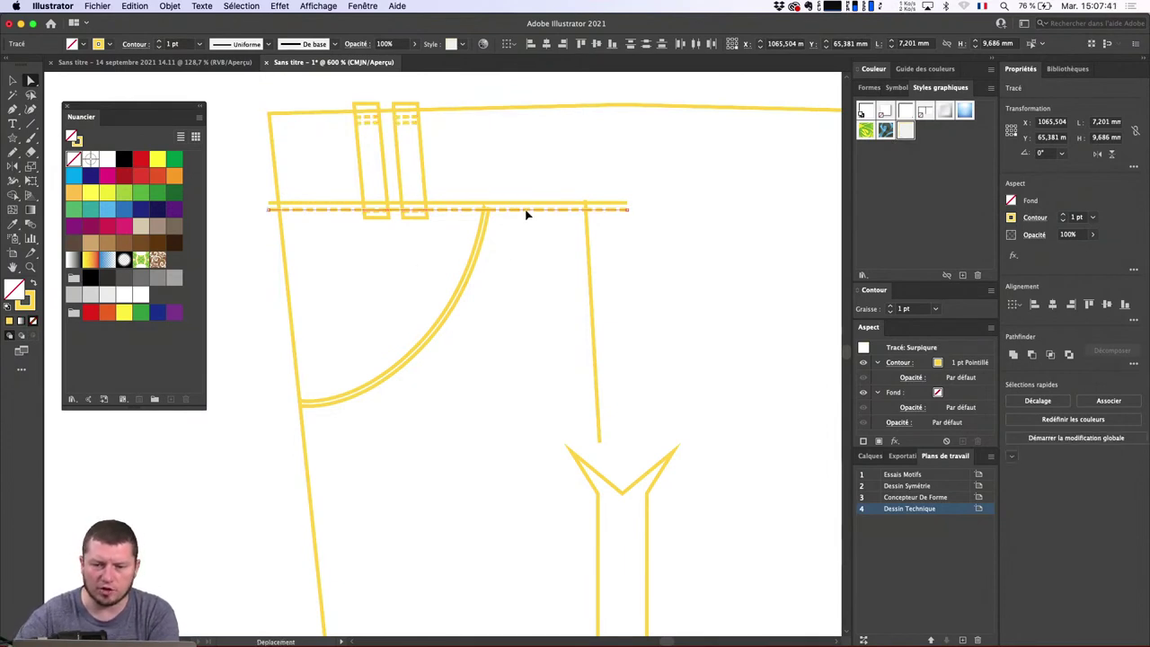
- Apply the Surpiqure style to the pocket's inner curve
drag(526, 213, 485, 231)
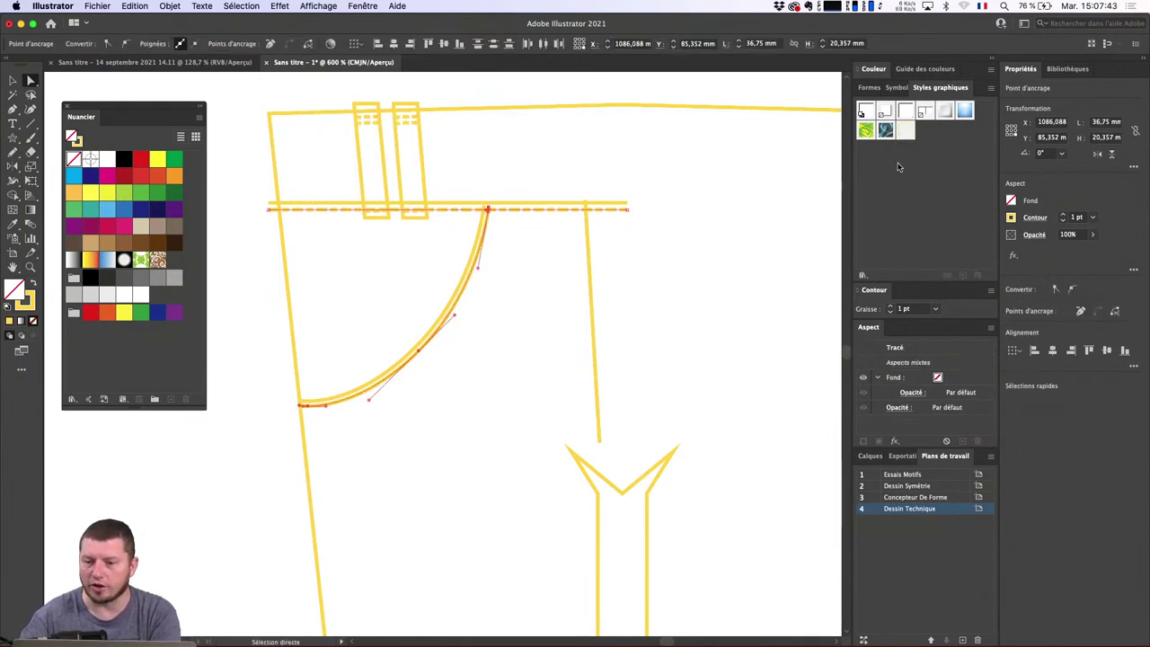
click(904, 132)
click(686, 259)
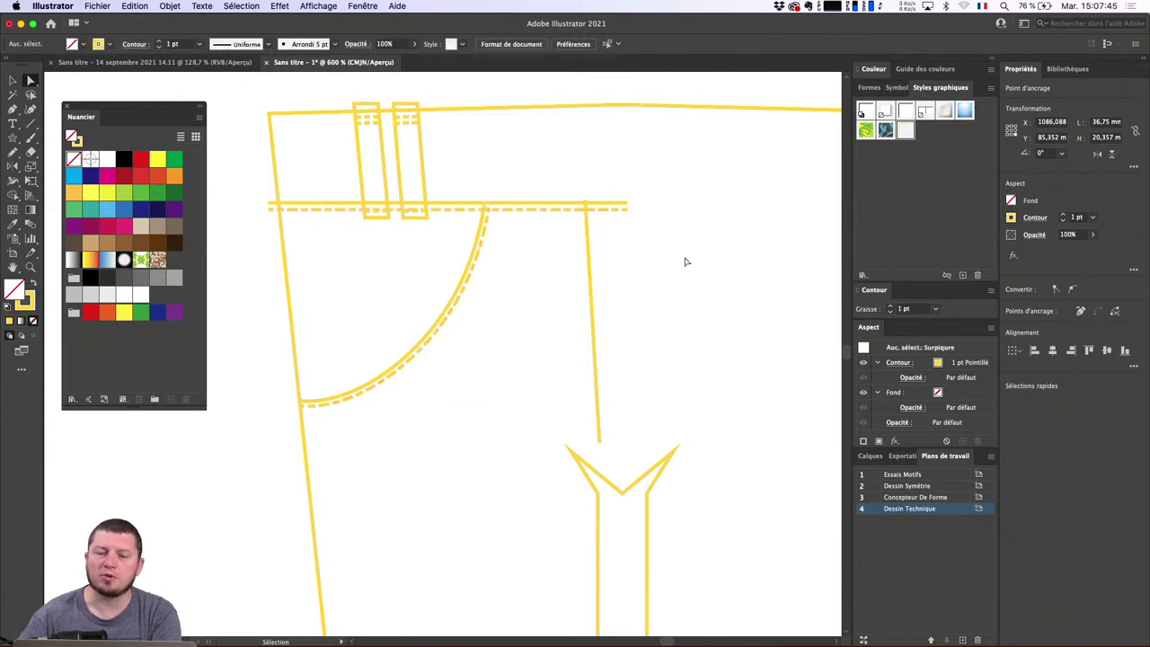
- Make the waistband stitch stroke black, save its dashed appearance as a graphic style, and apply it
click(555, 209)
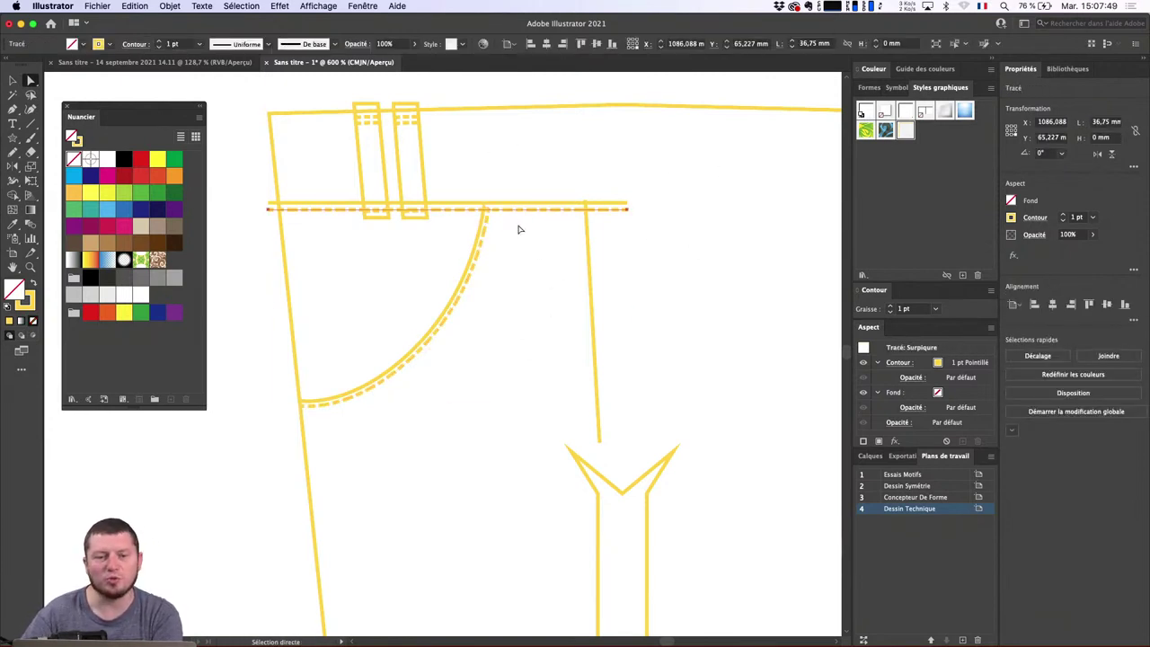
key(x)
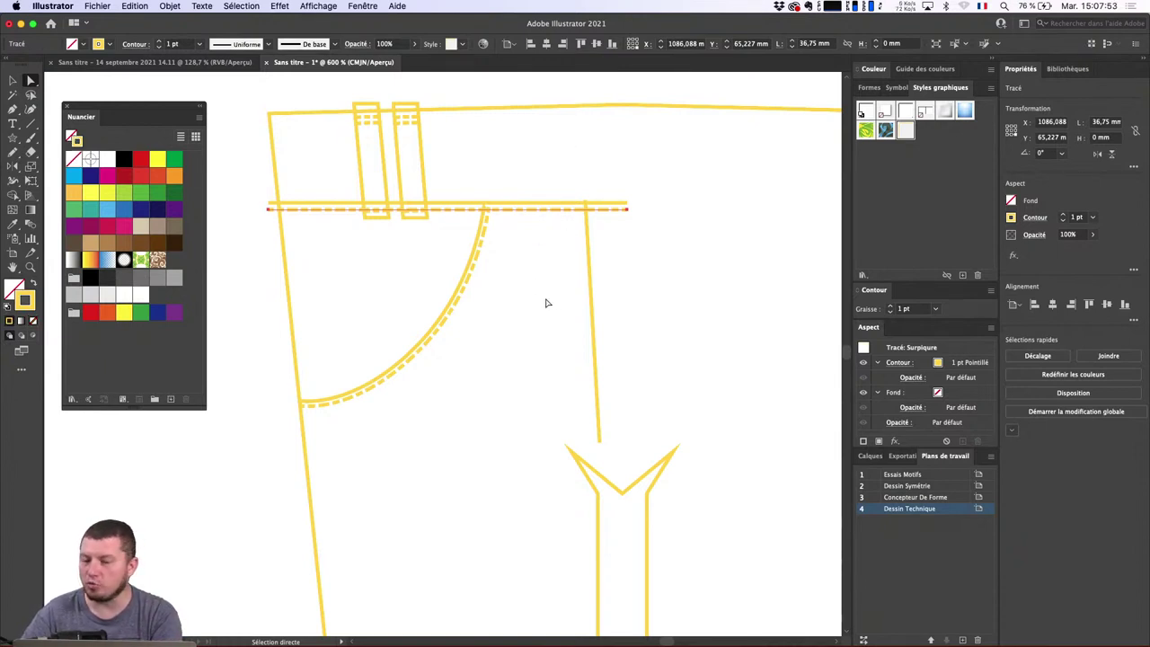
click(91, 277)
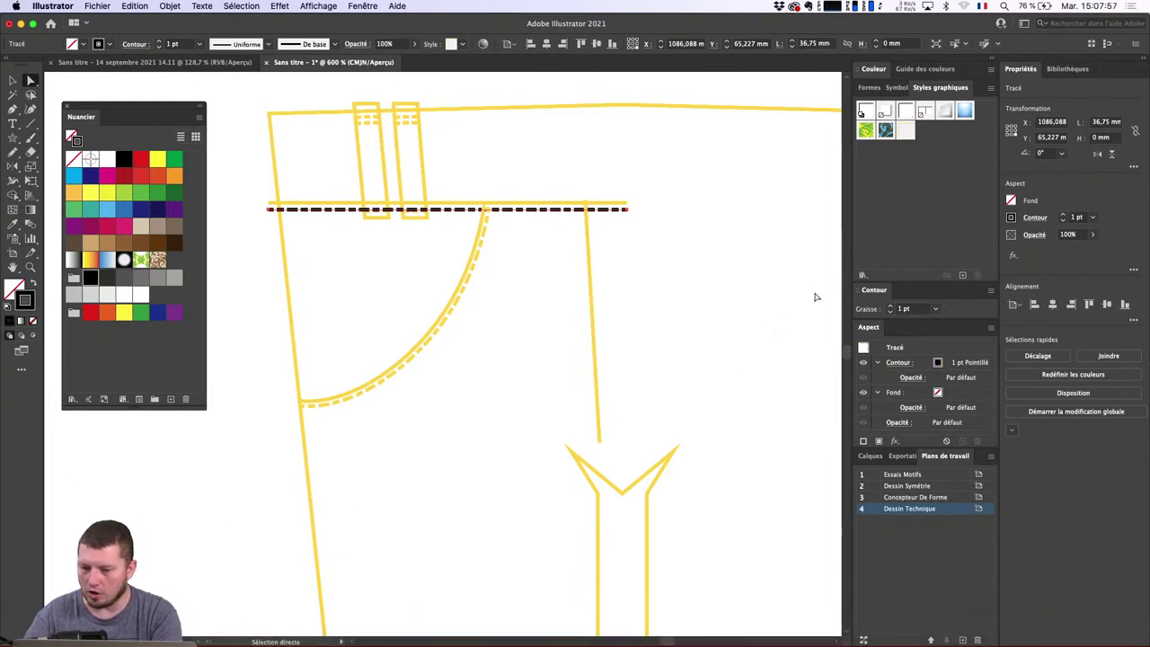
click(874, 349)
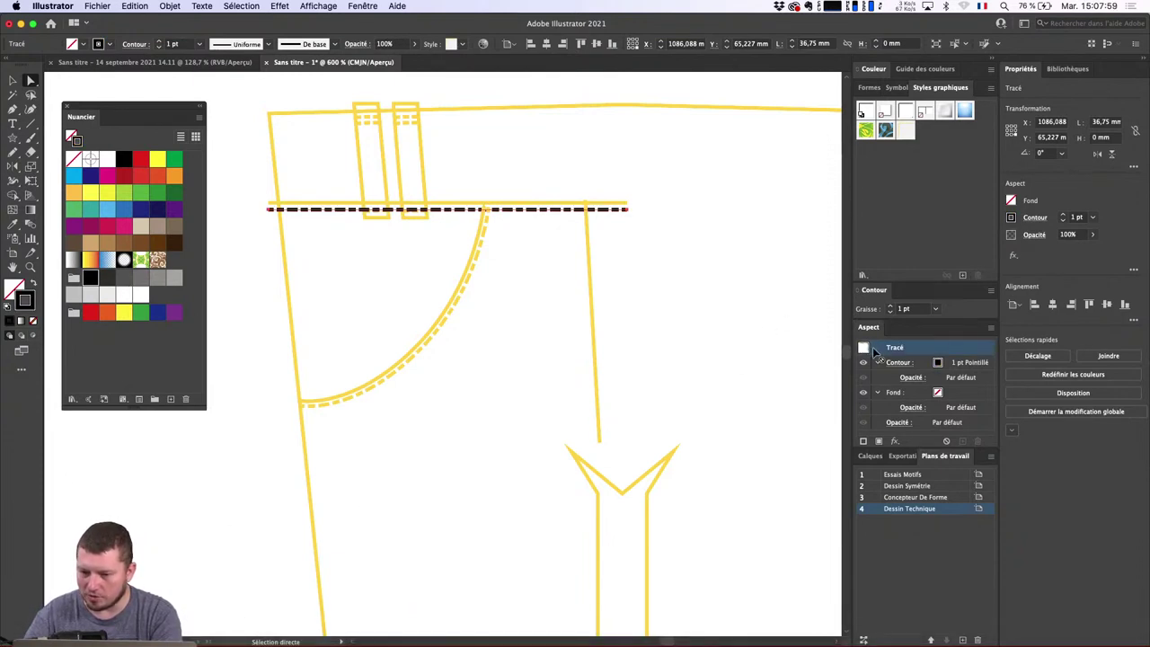
drag(892, 326, 924, 140)
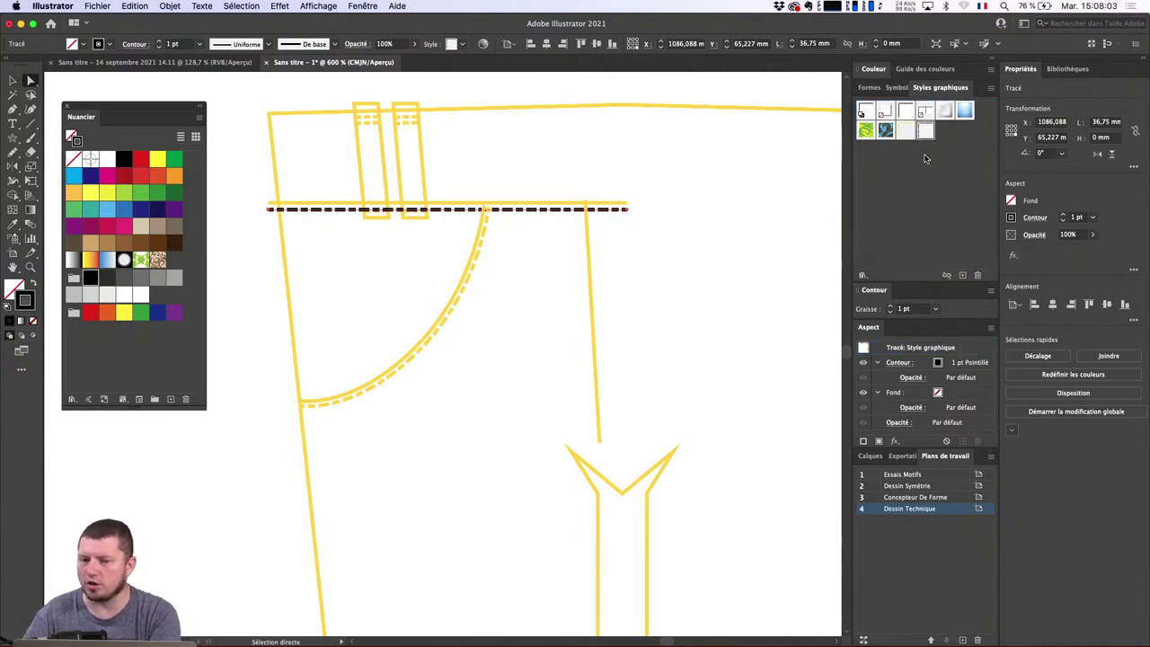
key(ctrl+z)
drag(863, 350, 906, 132)
click(906, 132)
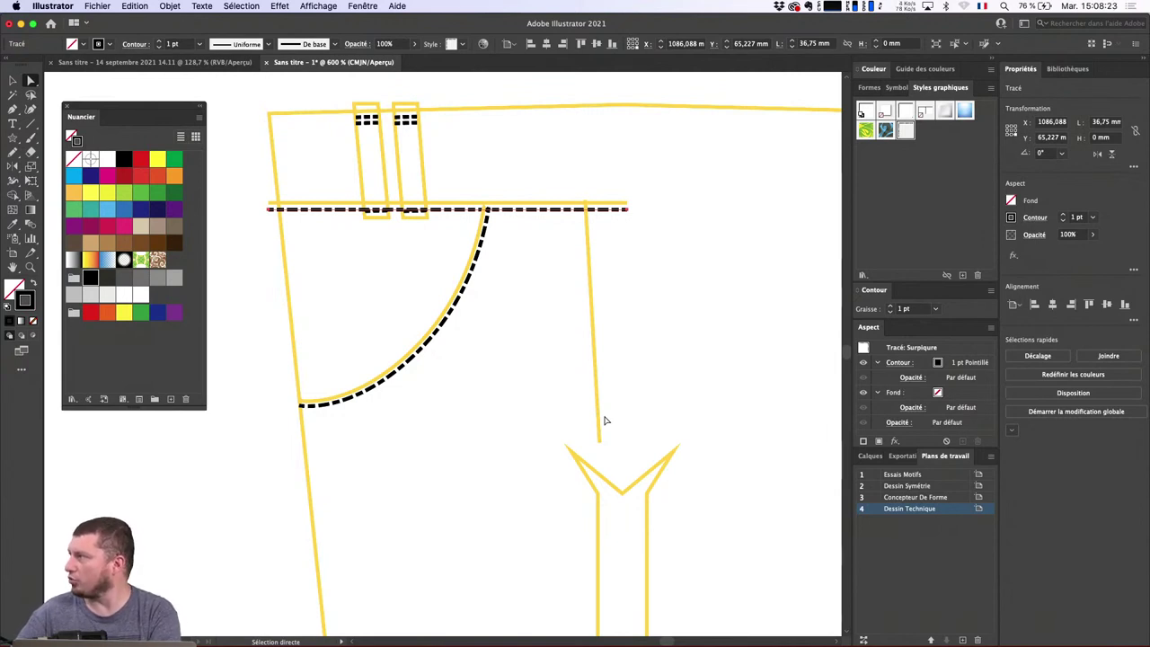
- Save the yellow 1 pt trouser outline as a new graphic style named Decoupage
click(404, 296)
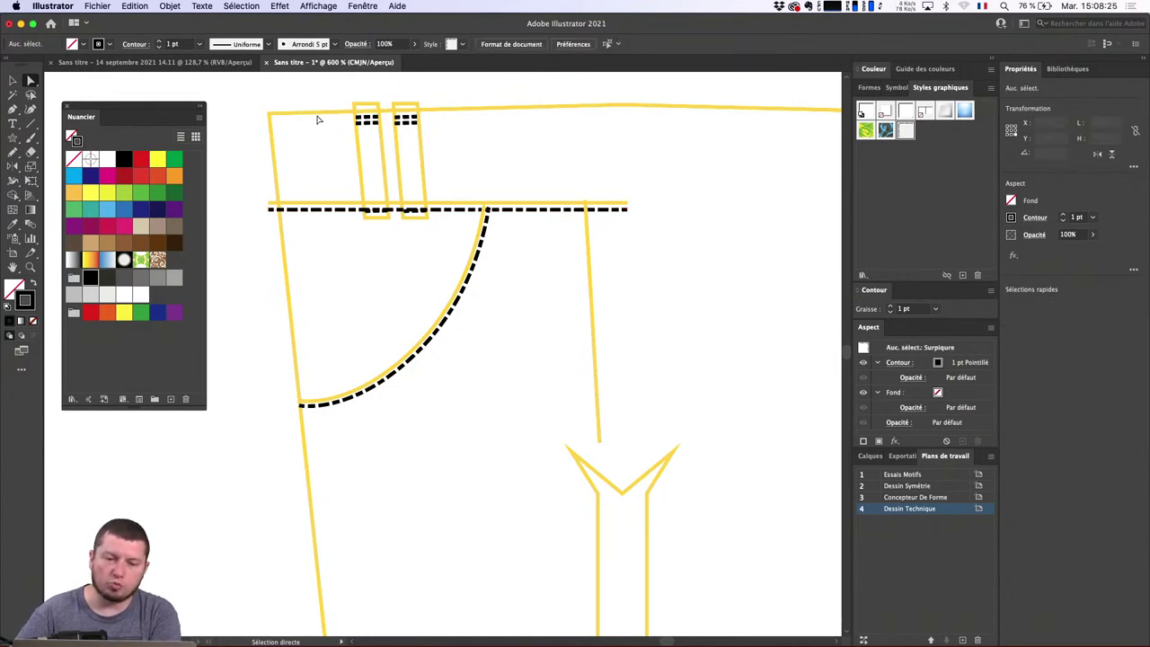
click(315, 113)
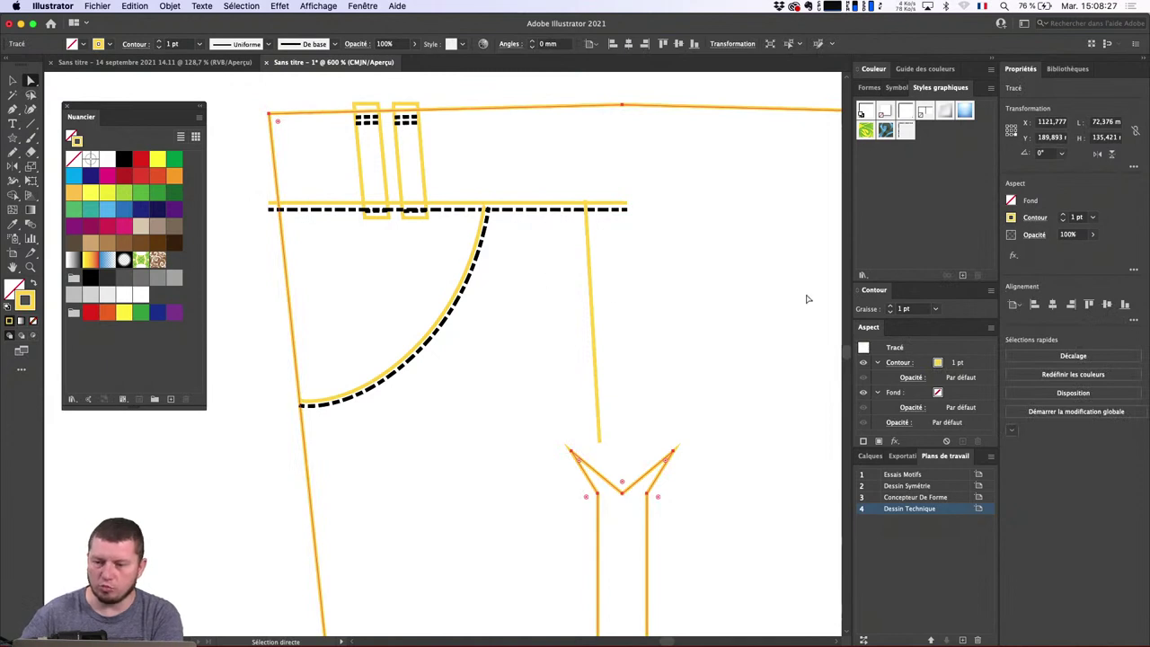
click(962, 275)
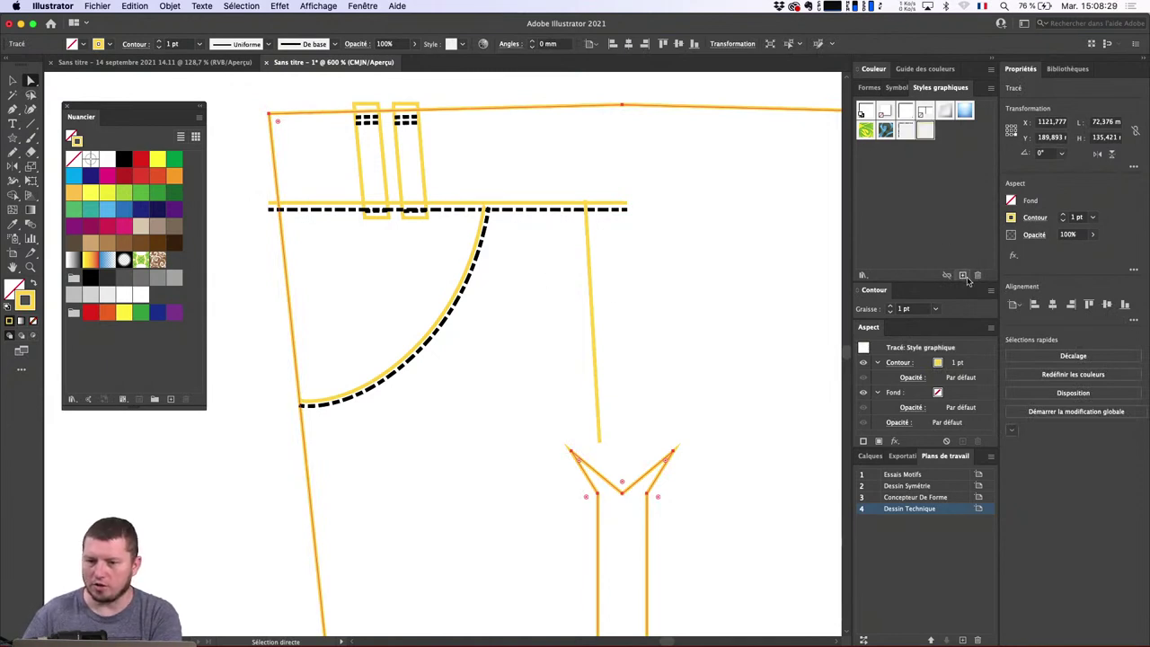
double_click(926, 130)
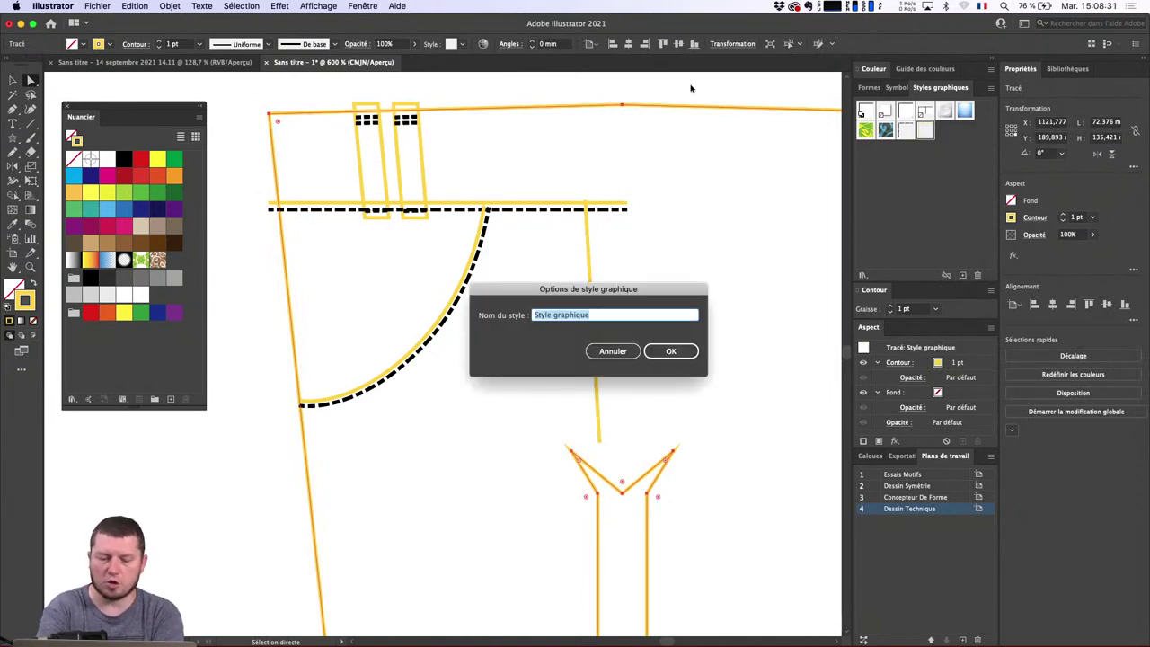
text(De)
text(ge)
key(Return)
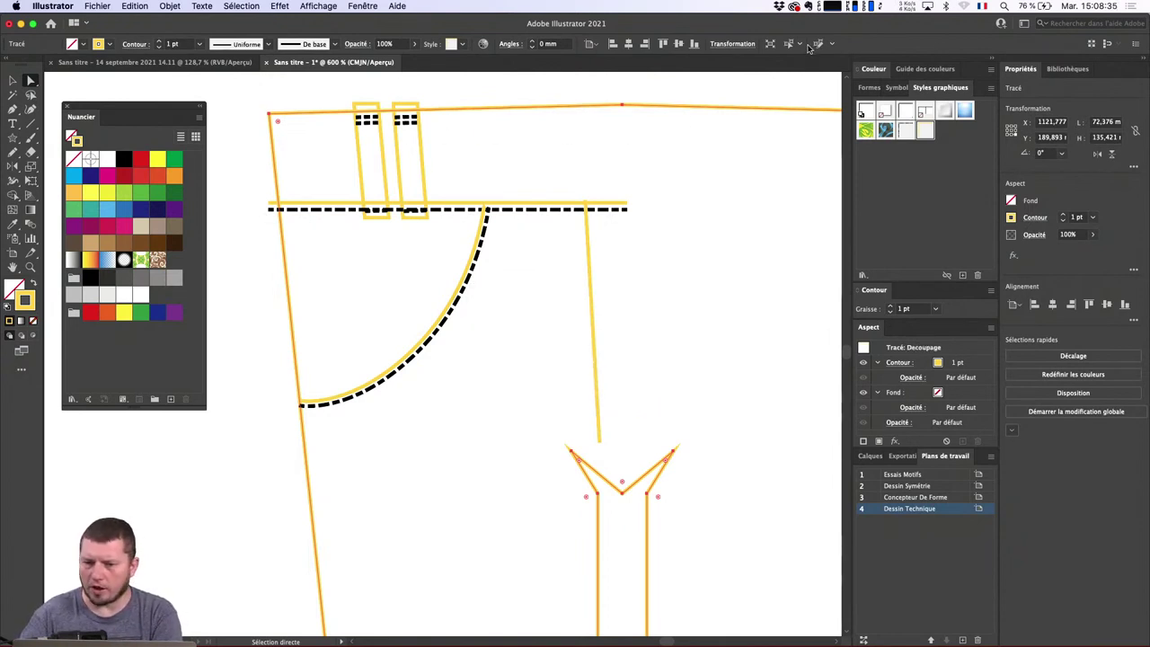
- Select all paths and apply the Decoupage style to them
key(ctrl+a)
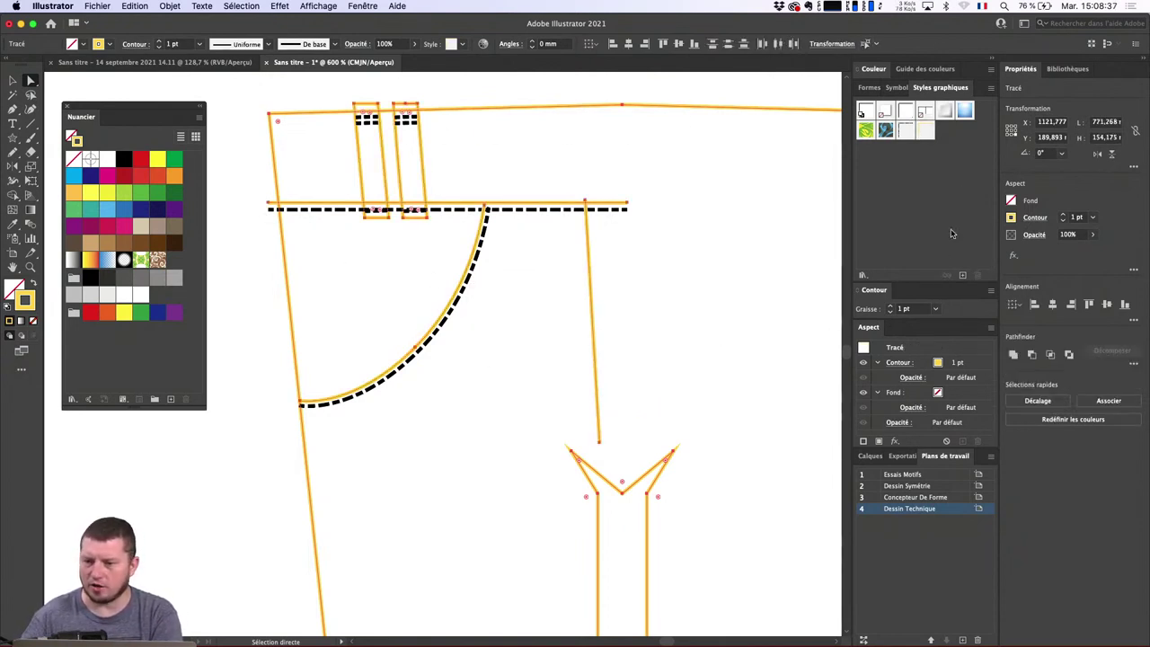
click(924, 133)
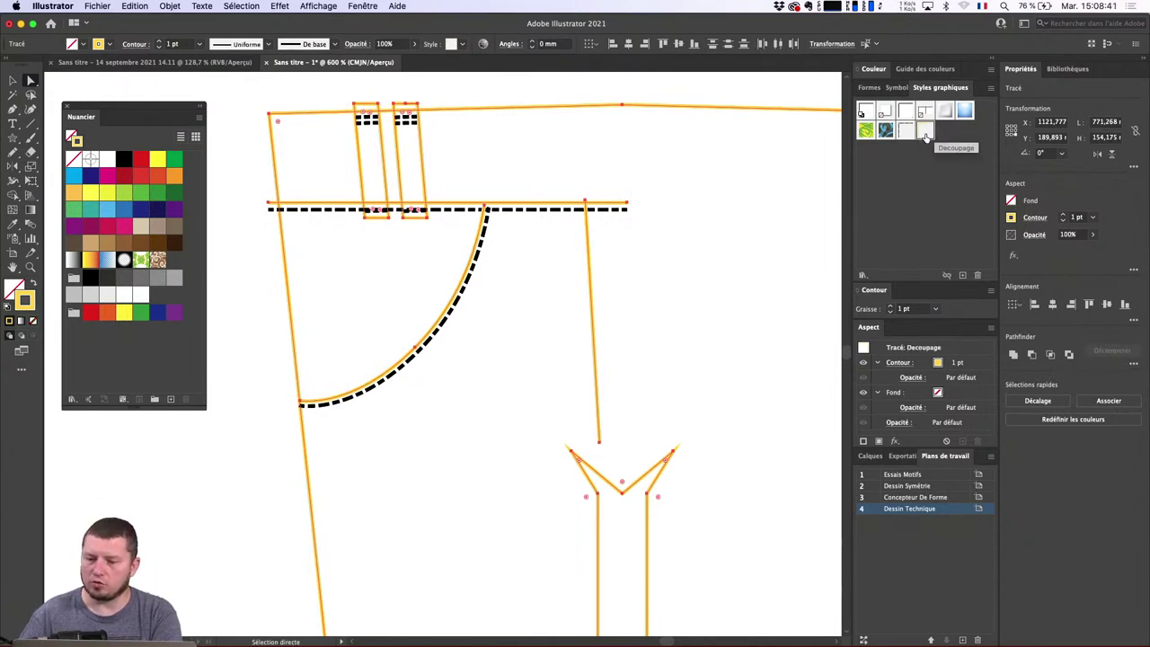
click(719, 130)
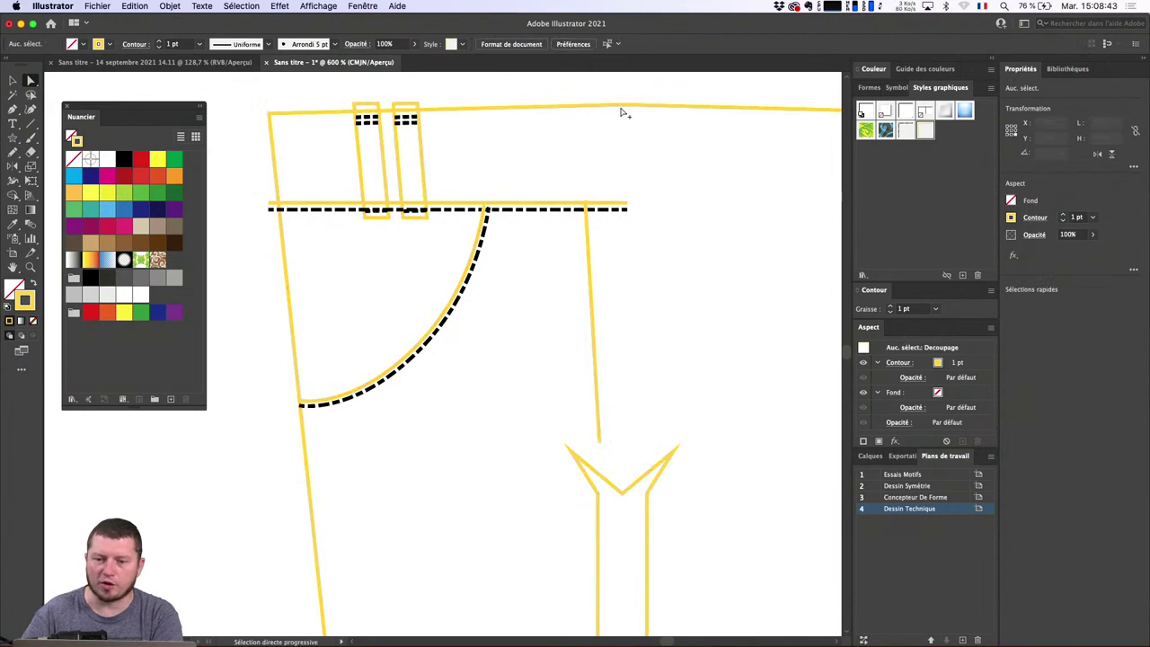
- Give an outline a blue stroke and redefine the Decoupage style with that appearance
click(629, 107)
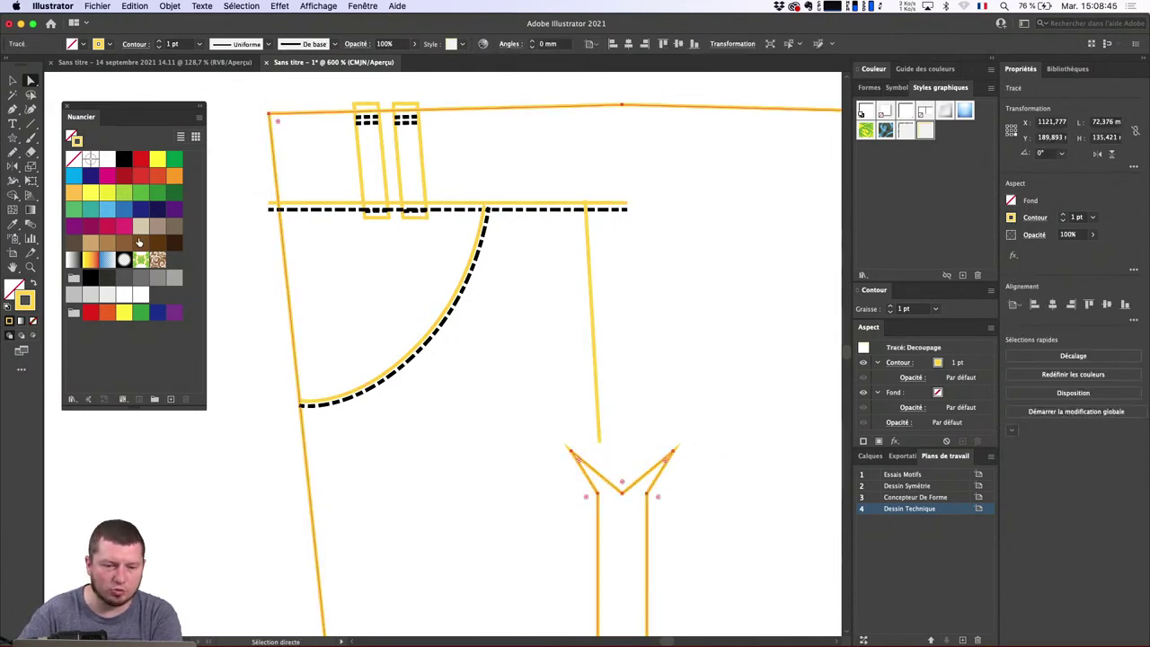
click(123, 209)
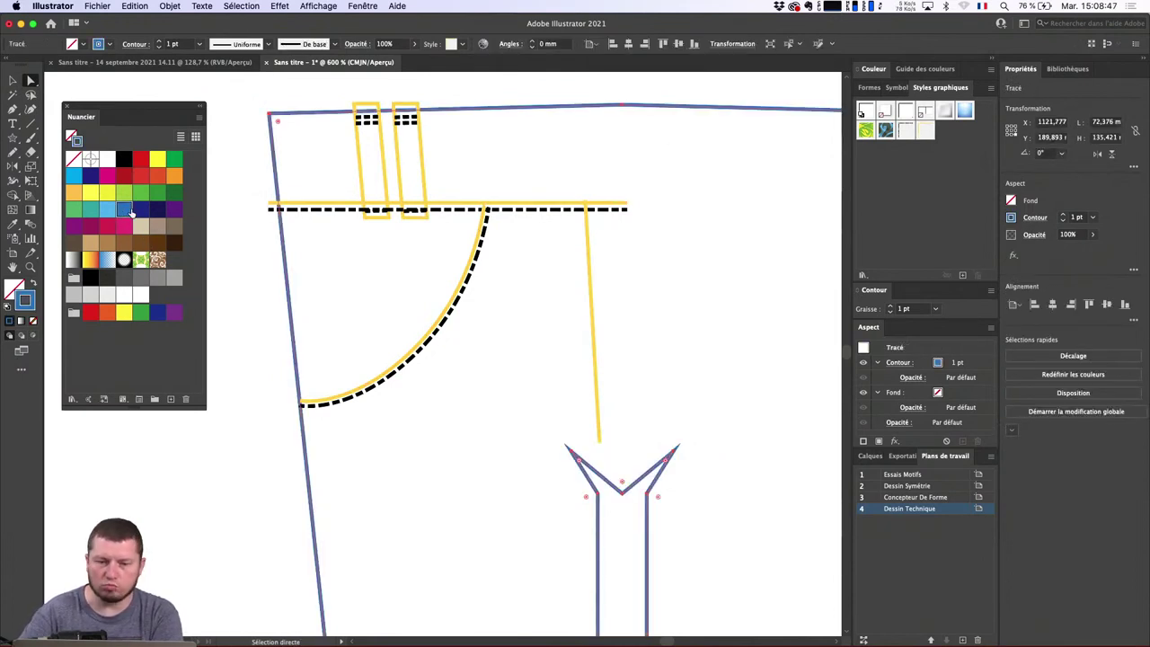
click(868, 349)
click(924, 131)
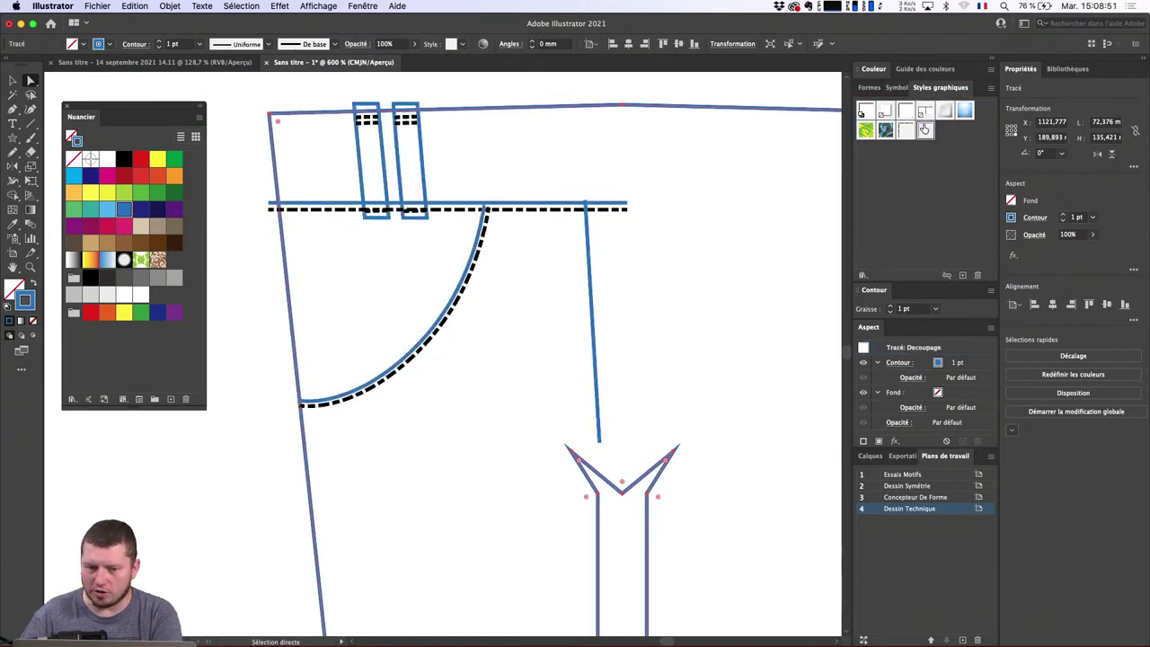
click(603, 297)
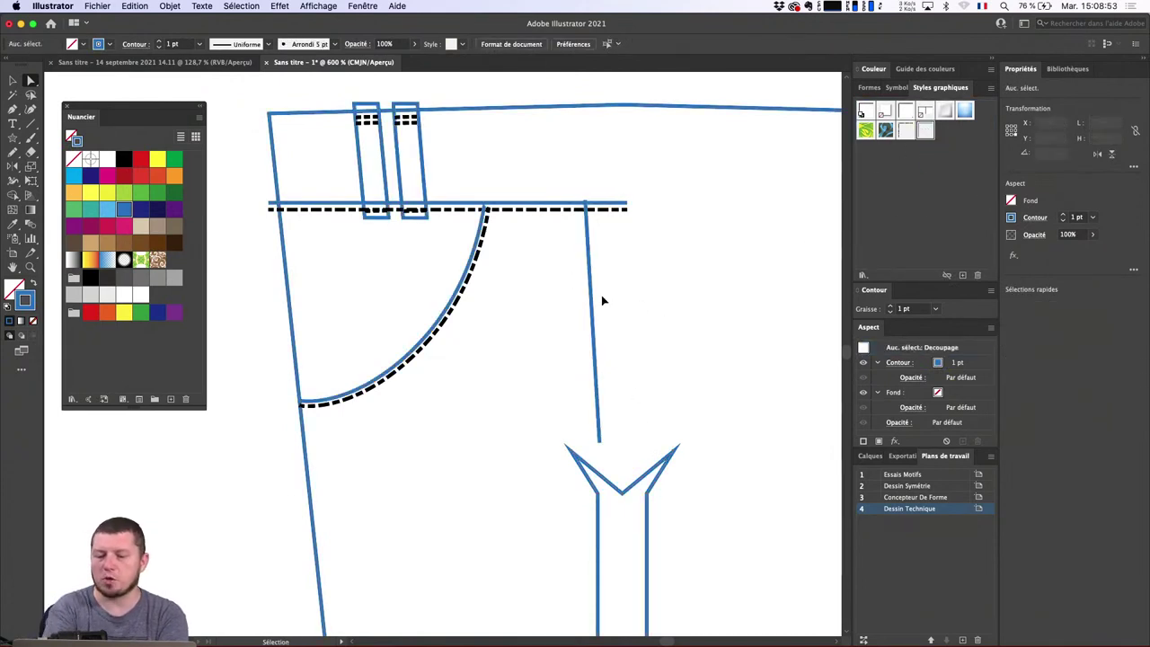
- Sketch a first freehand Pencil hatch stroke across the left leg seam
key(ctrl+minus)
key(ctrl+minus)
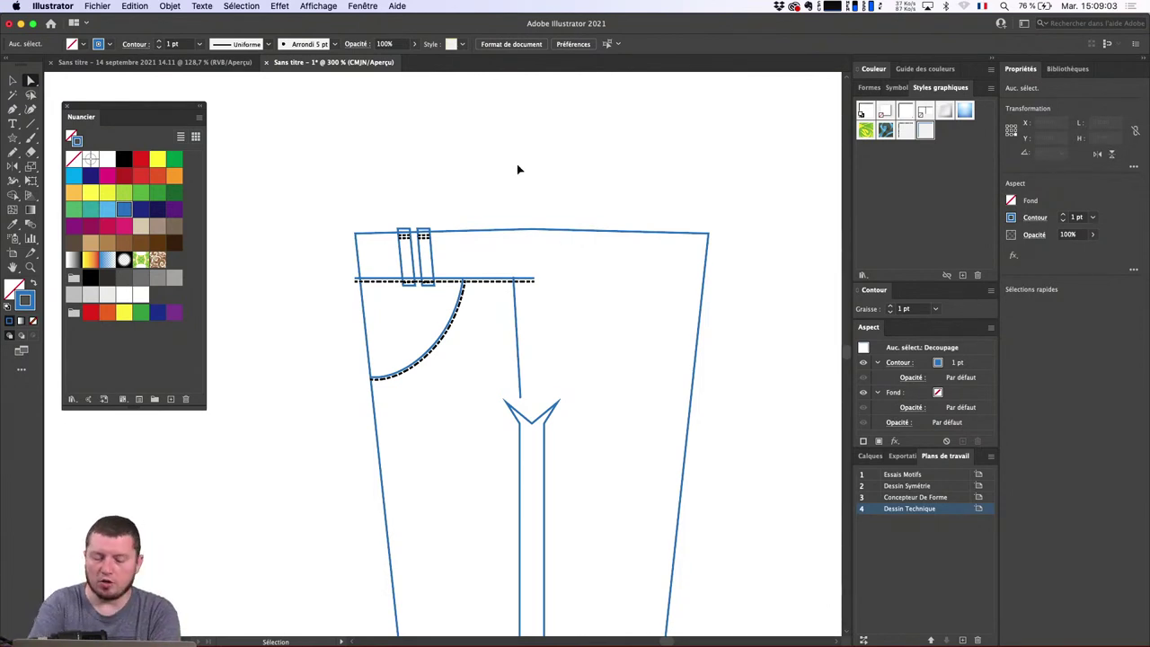
key(ctrl+plus)
key(ctrl+plus)
scroll(479, 288, down, 3)
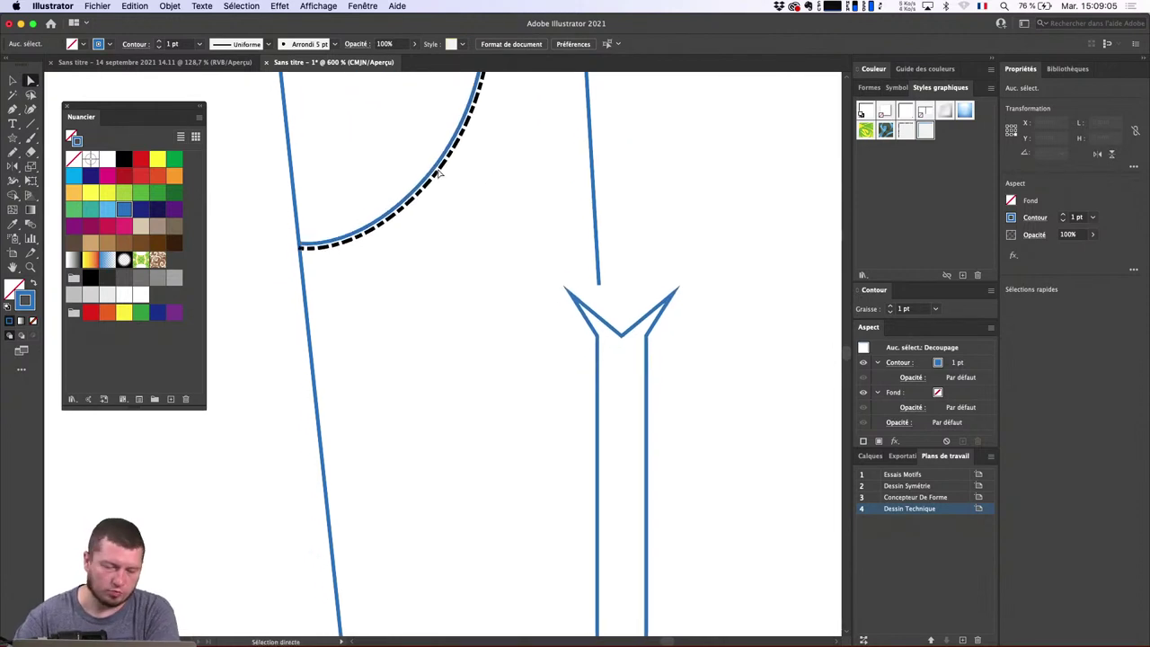
key(n)
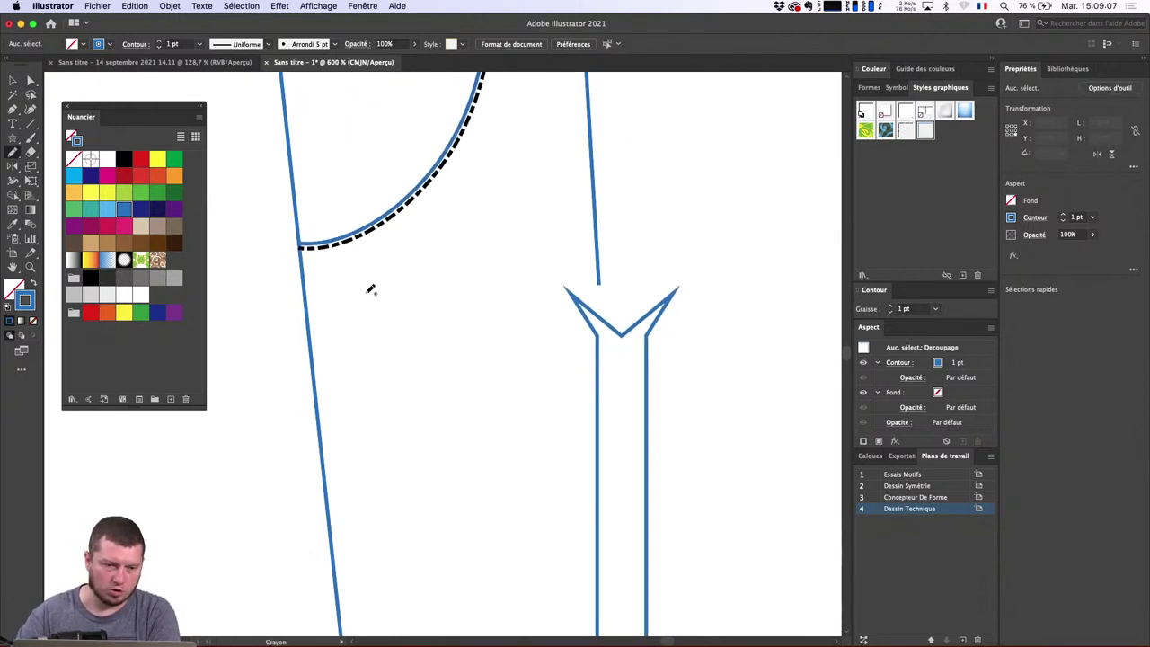
drag(279, 316, 391, 309)
- Sketch five more freehand hatch strokes down the left leg seam
mouse_move(283, 346)
mouse_down()
mouse_move(364, 345)
mouse_move(297, 377)
mouse_up()
drag(289, 397, 396, 396)
drag(301, 420, 381, 439)
mouse_move(296, 461)
mouse_down()
mouse_move(381, 469)
mouse_move(376, 496)
mouse_up()
drag(305, 515, 377, 523)
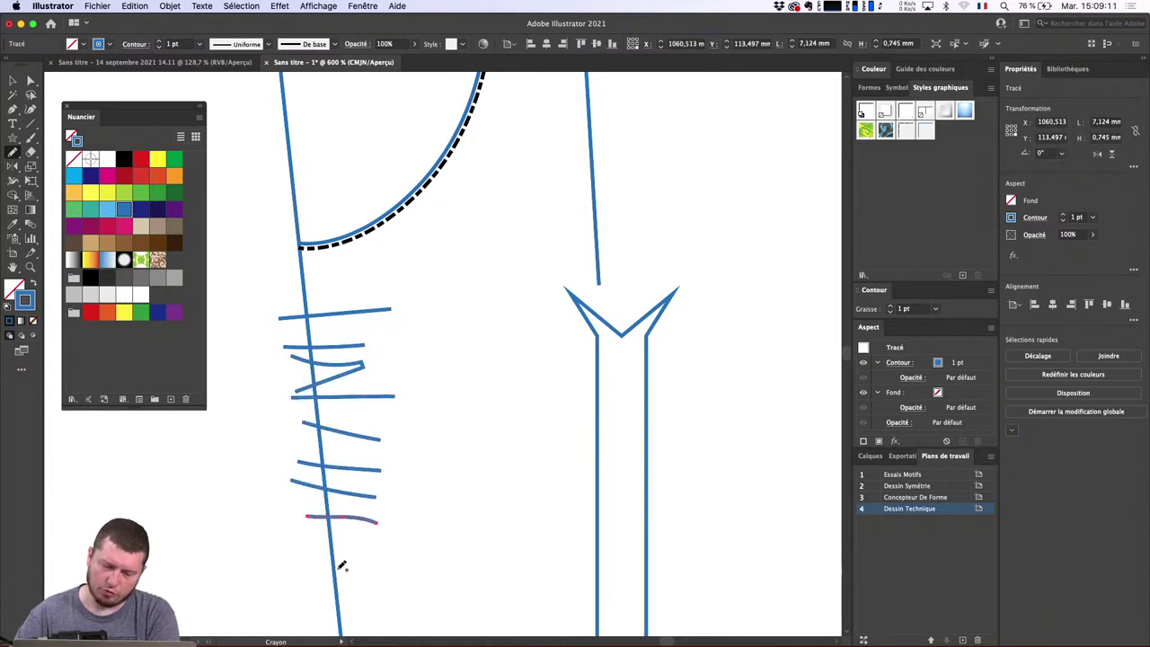
- Uncheck Conserver la sélection in the Pencil tool options
double_click(13, 152)
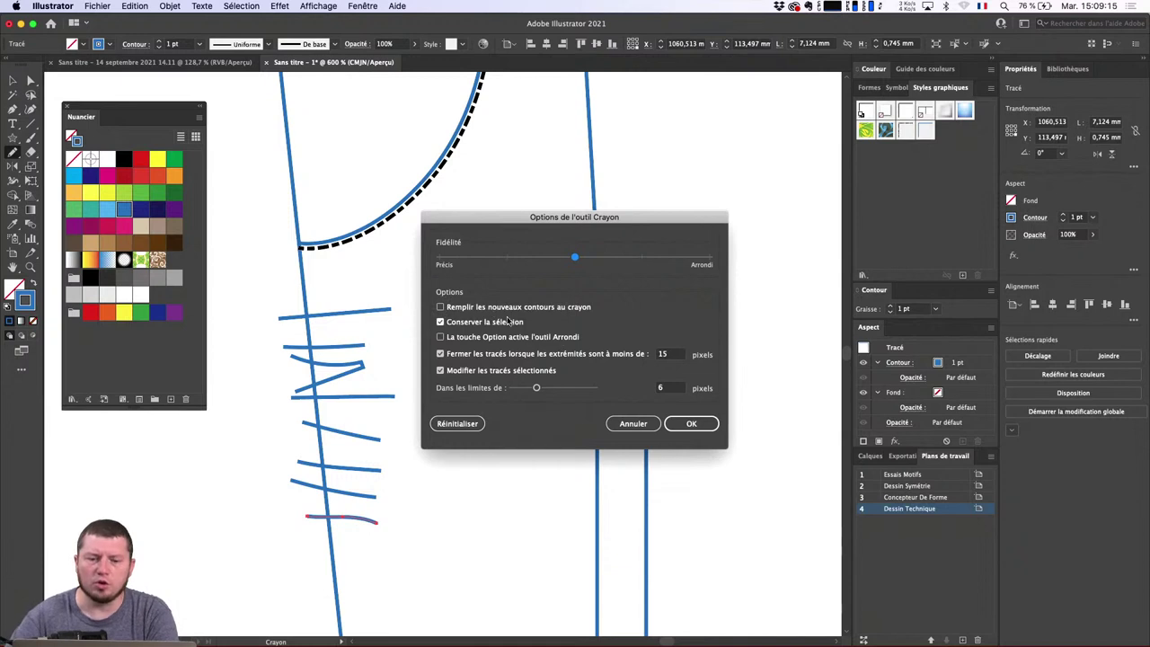
click(471, 324)
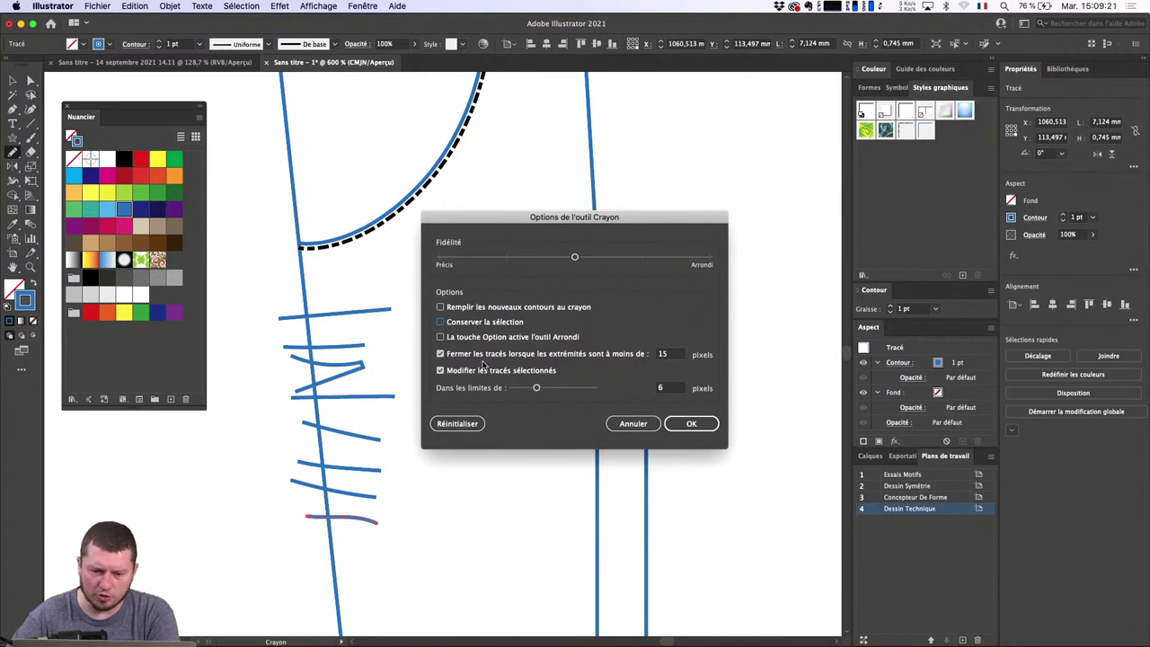
click(685, 424)
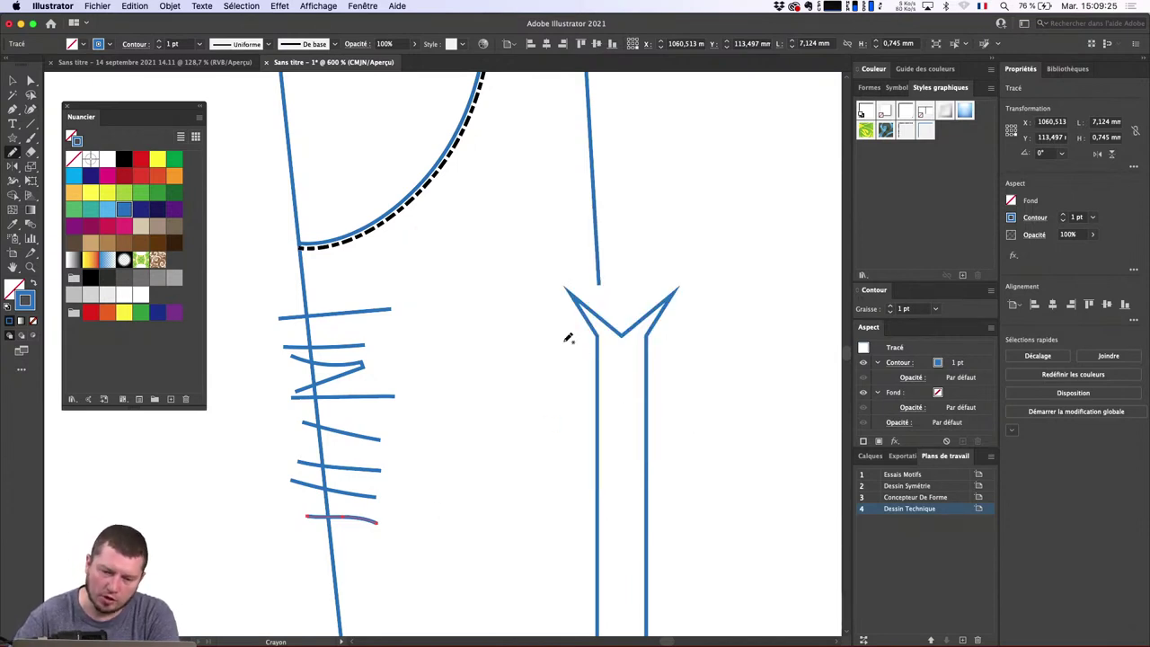
- Sketch hatch strokes below the V on the right leg and scale the lower ones
mouse_move(568, 338)
mouse_down()
mouse_move(611, 368)
mouse_move(617, 455)
mouse_up()
drag(547, 473, 575, 410)
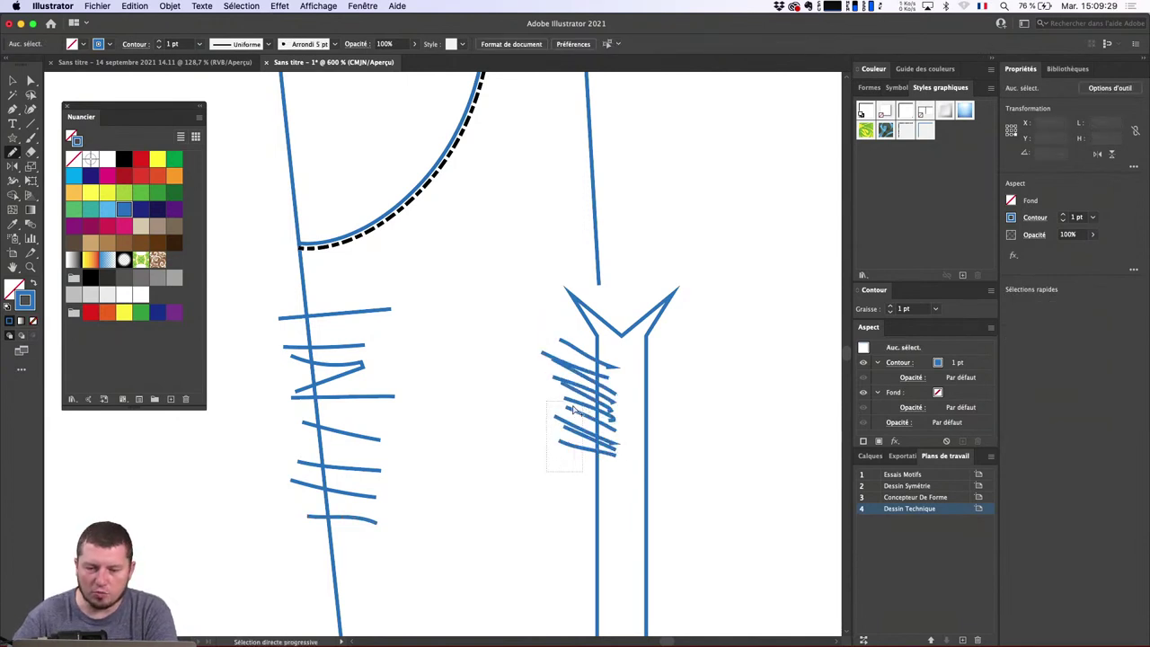
key(s)
mouse_move(619, 480)
mouse_down()
mouse_move(627, 488)
mouse_move(564, 482)
mouse_move(622, 488)
mouse_up()
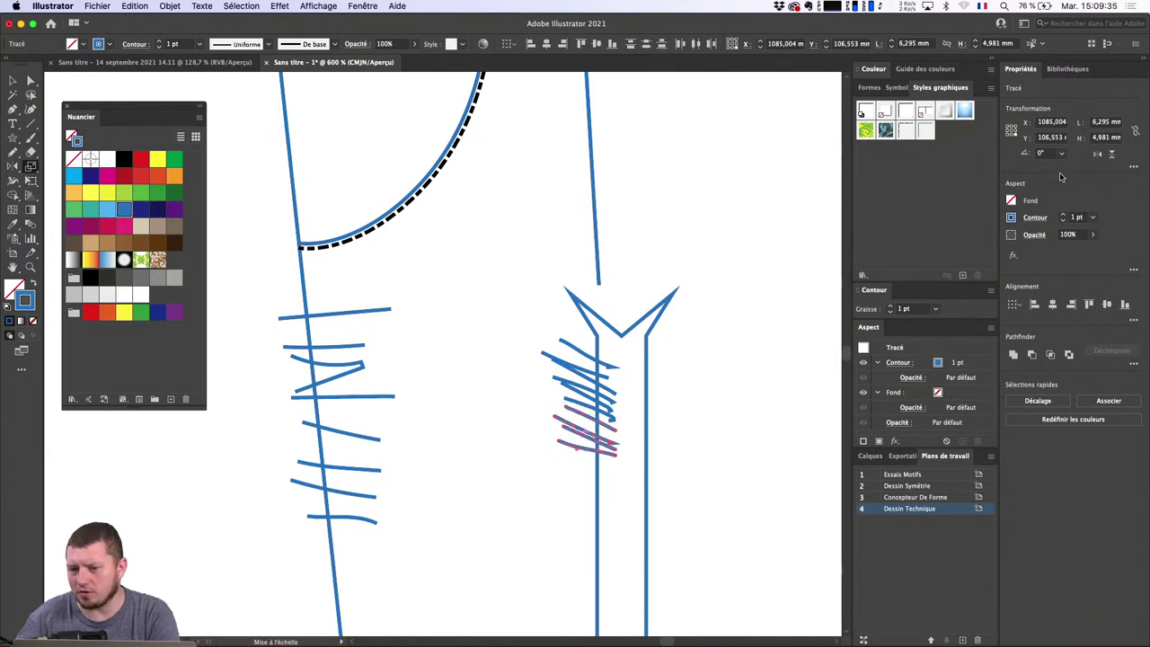
- Enable Scale Strokes & Effects, enlarge the hatch cluster, and lengthen two left-leg strokes
click(1135, 168)
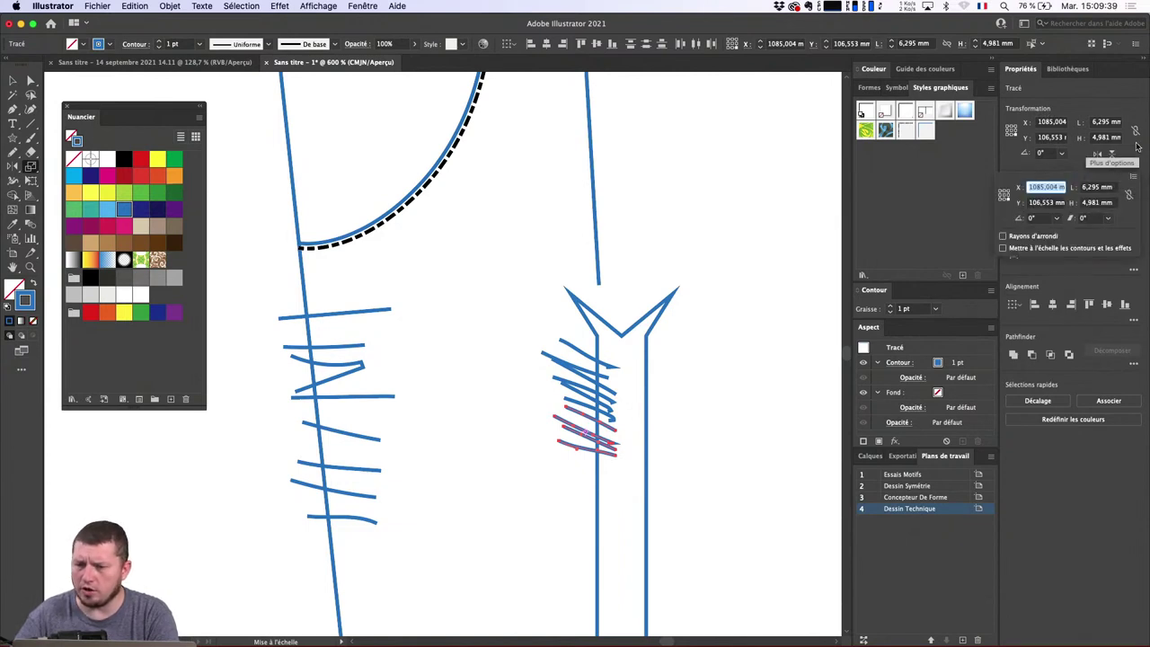
click(1040, 250)
click(741, 296)
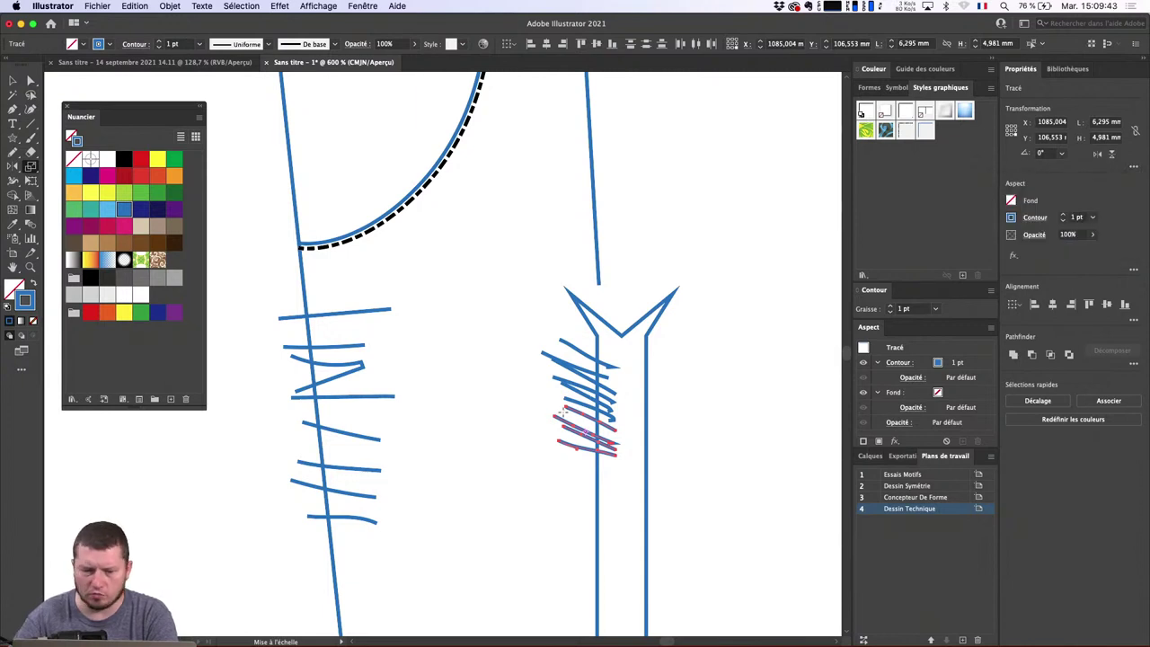
drag(619, 469, 620, 481)
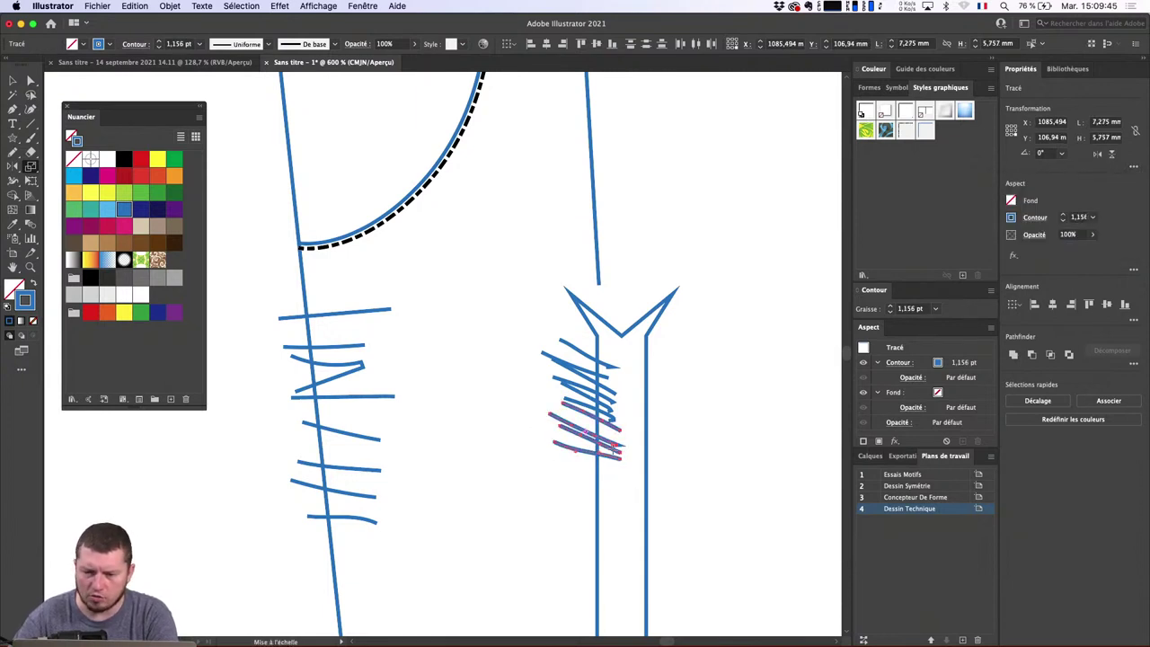
shift+click(575, 373)
drag(611, 483, 612, 483)
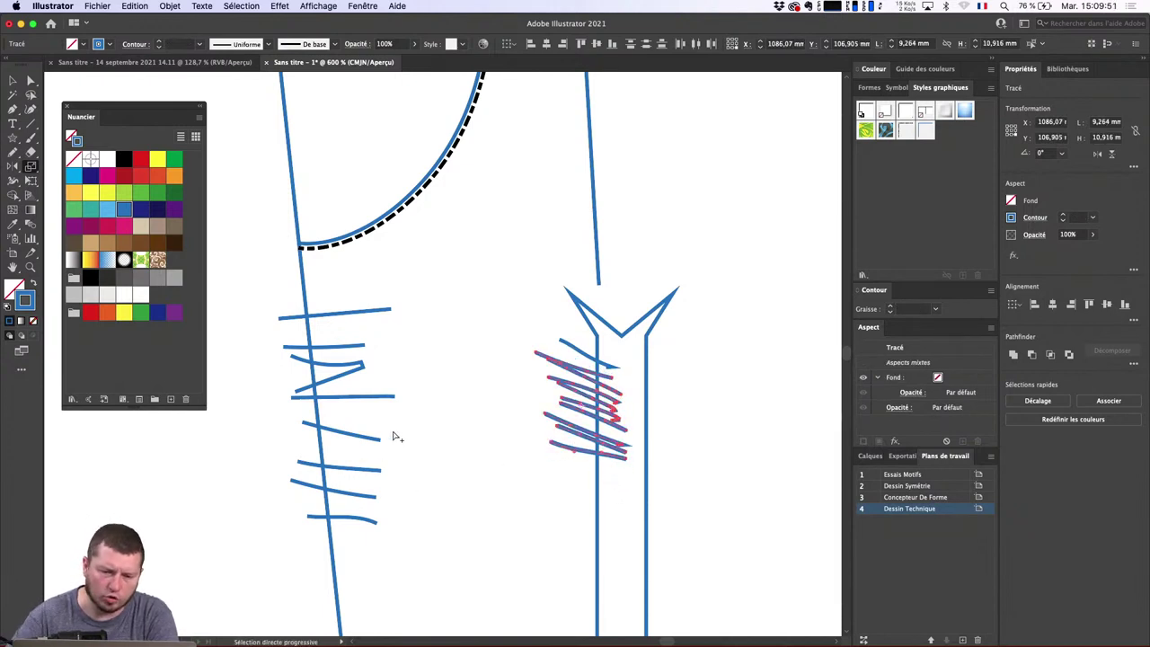
mouse_move(392, 437)
mouse_down()
mouse_move(380, 470)
mouse_move(410, 500)
mouse_up()
key(super+shift+a)
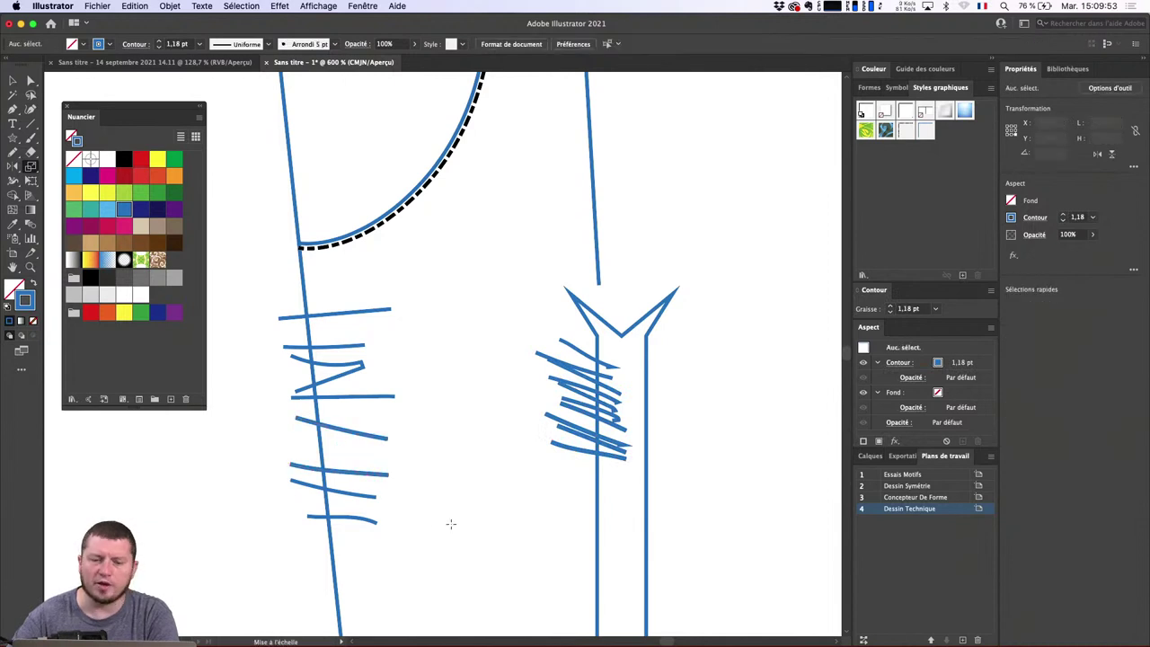
key(c)
key(v)
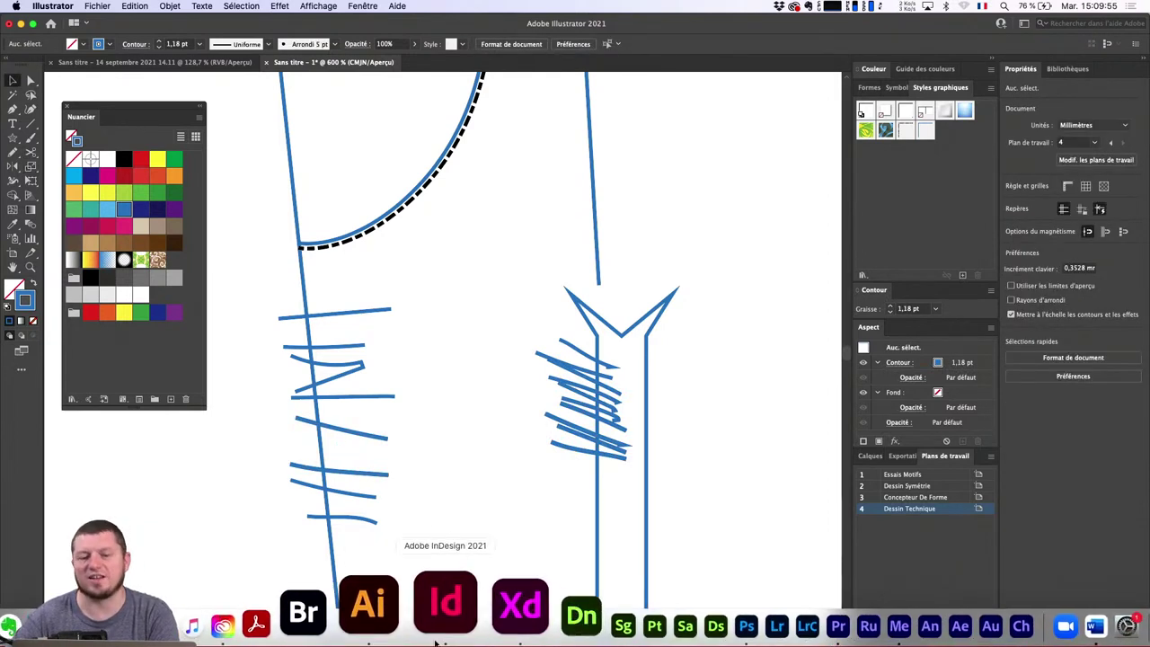
key(a)
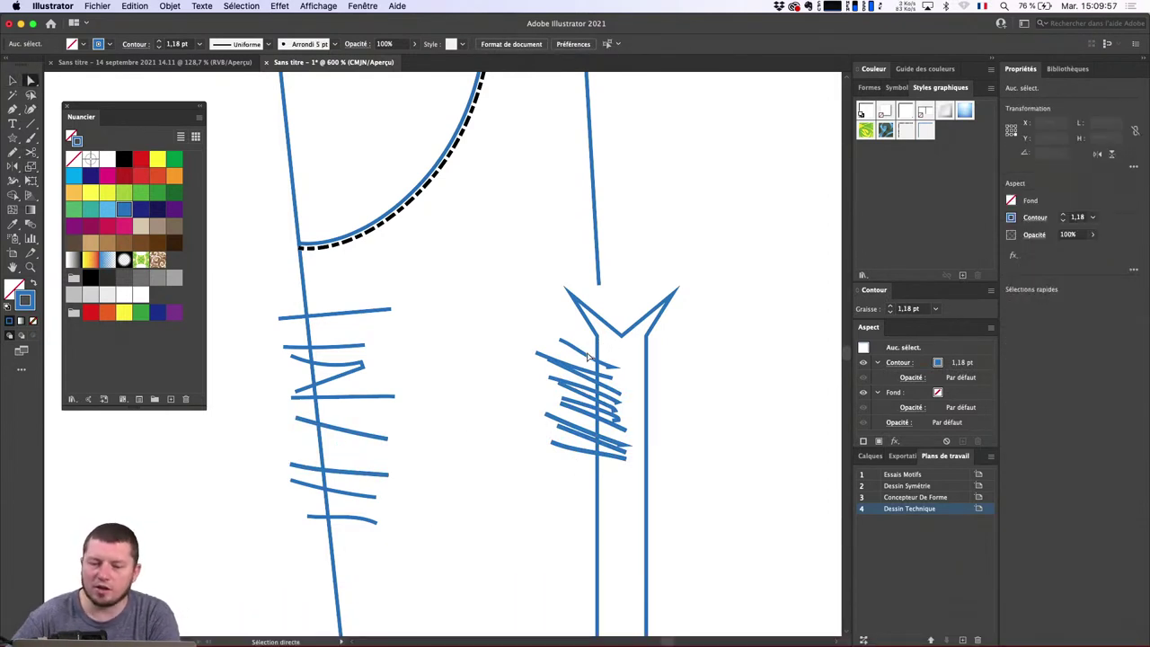
key(super+plus)
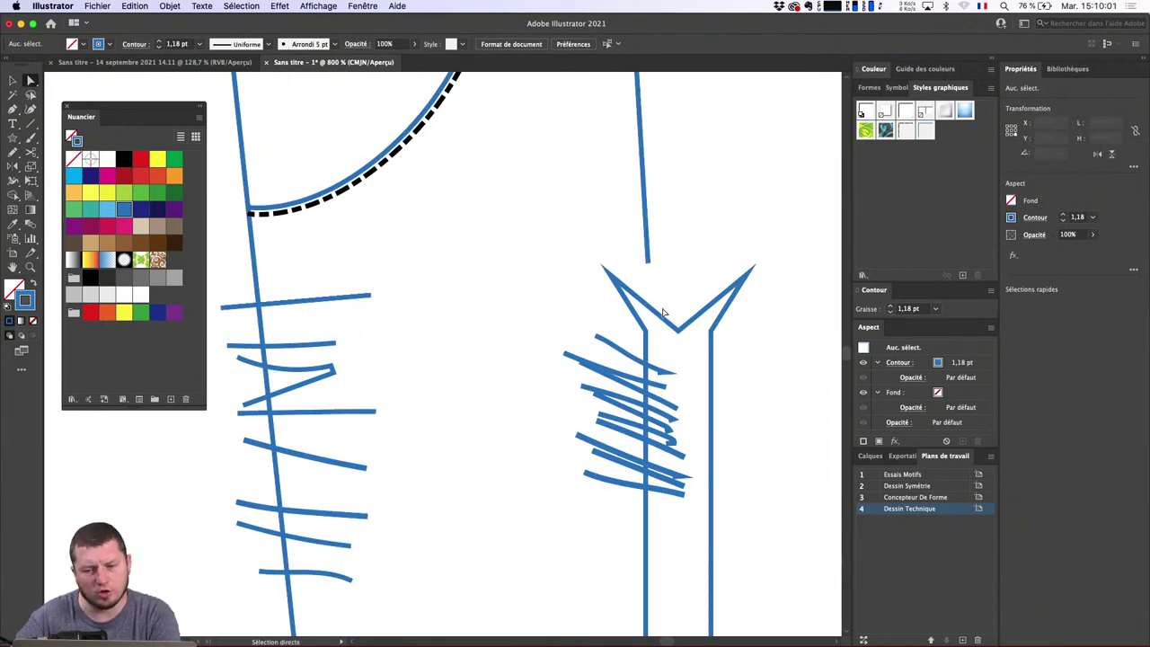
click(664, 312)
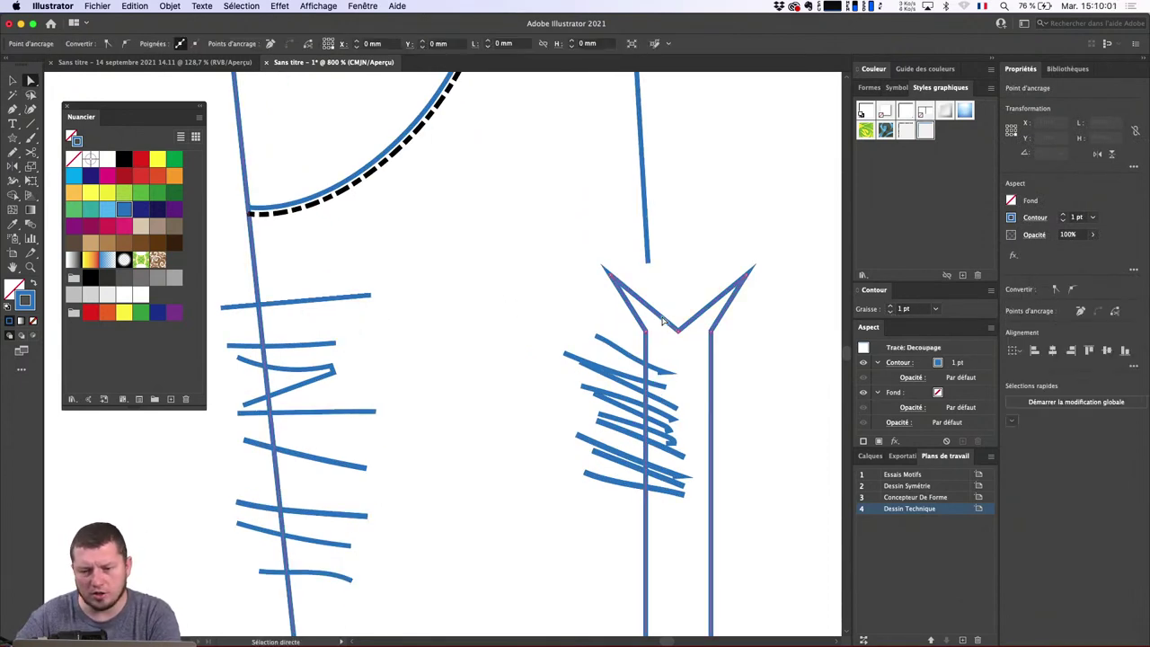
click(627, 353)
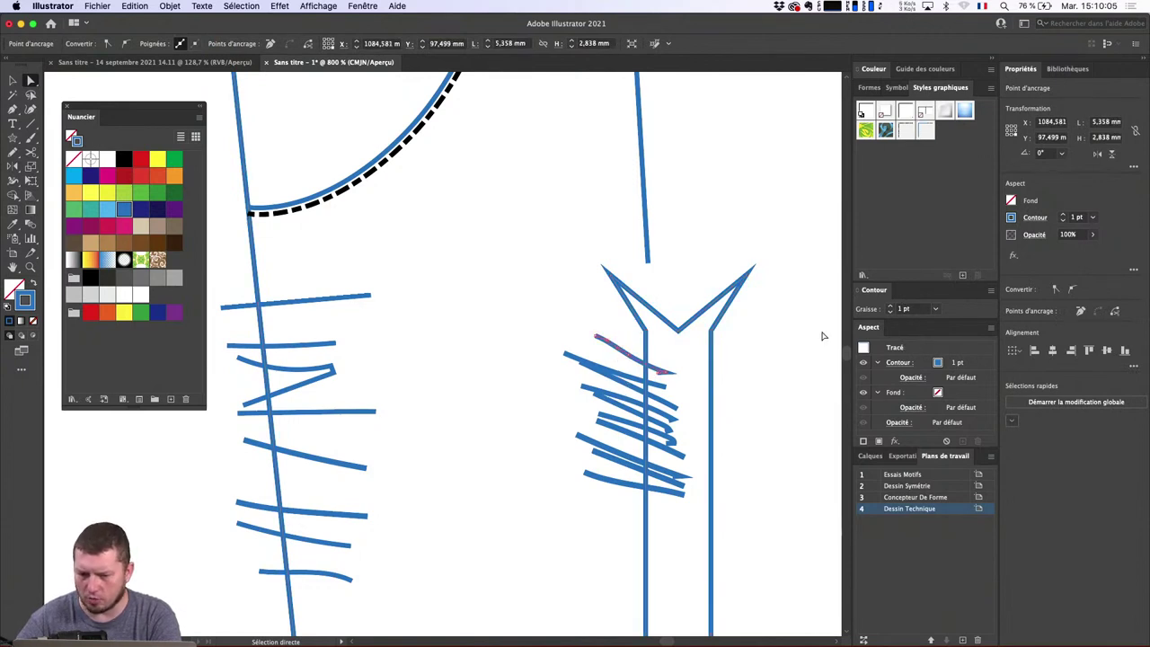
click(631, 386)
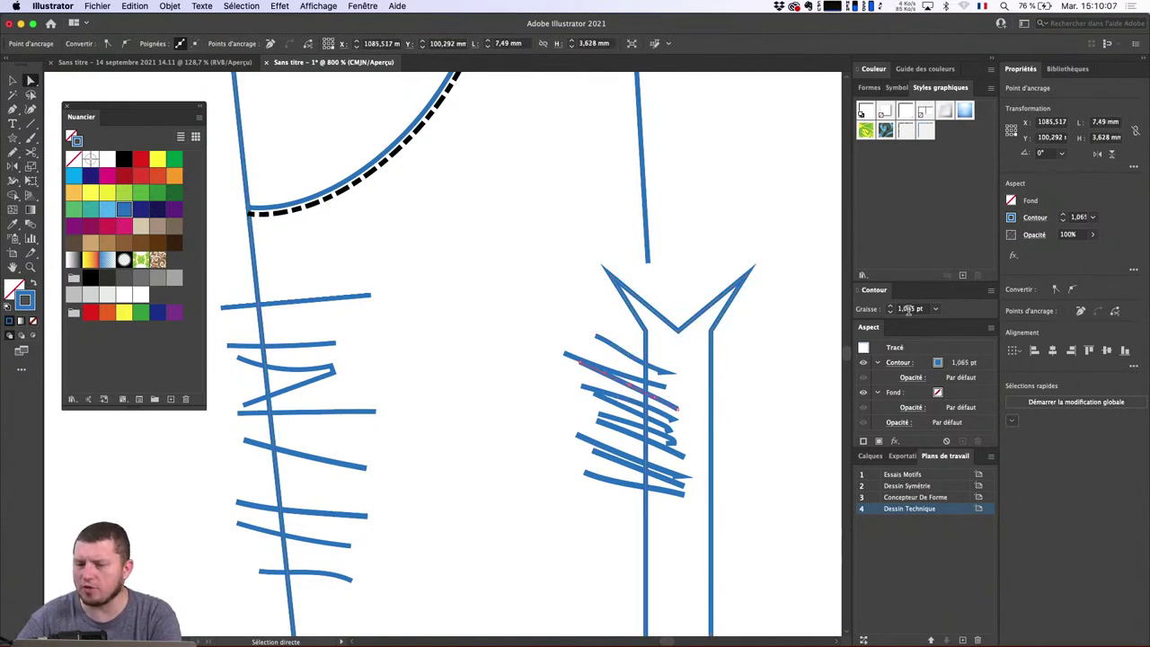
click(636, 420)
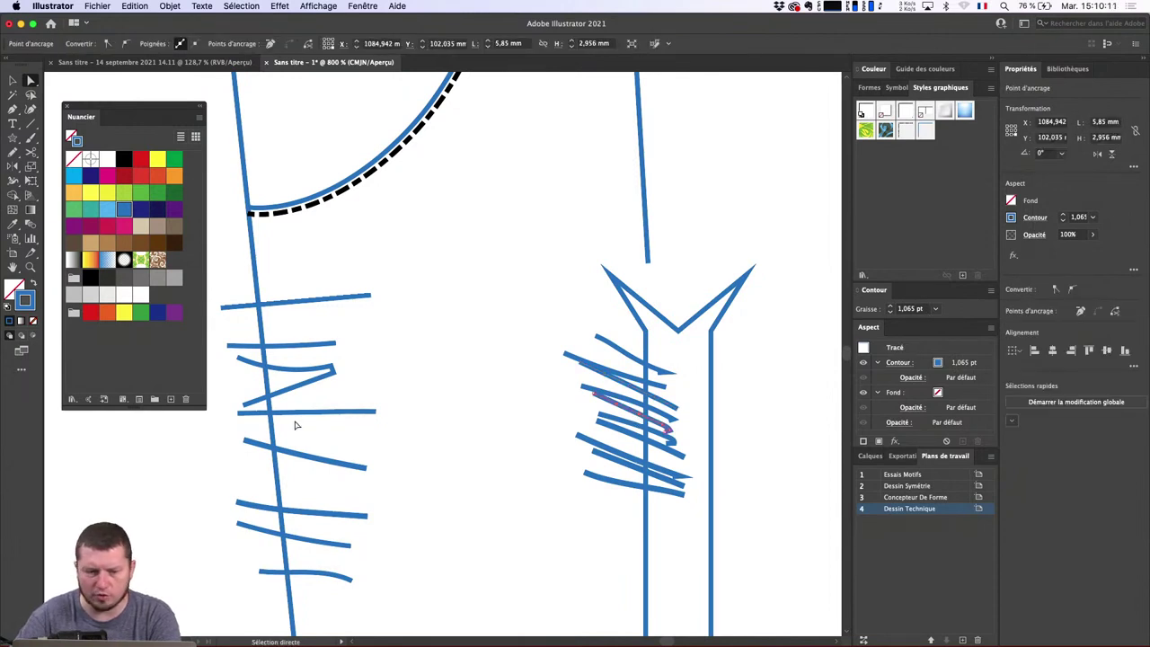
click(359, 409)
drag(341, 484, 351, 496)
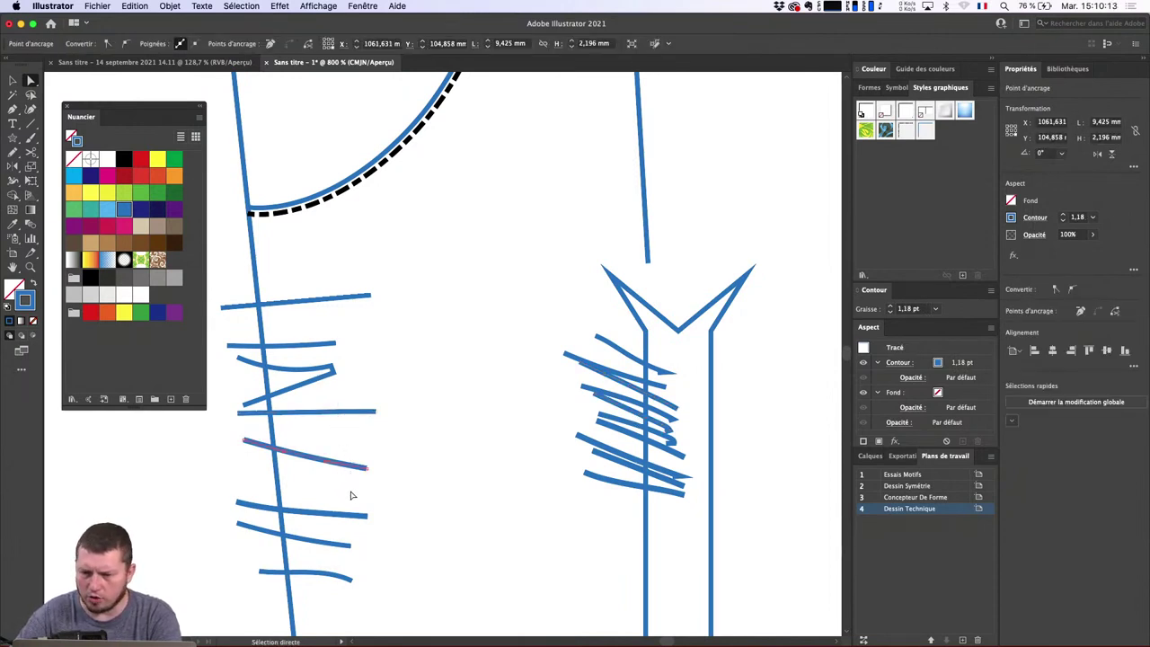
click(325, 384)
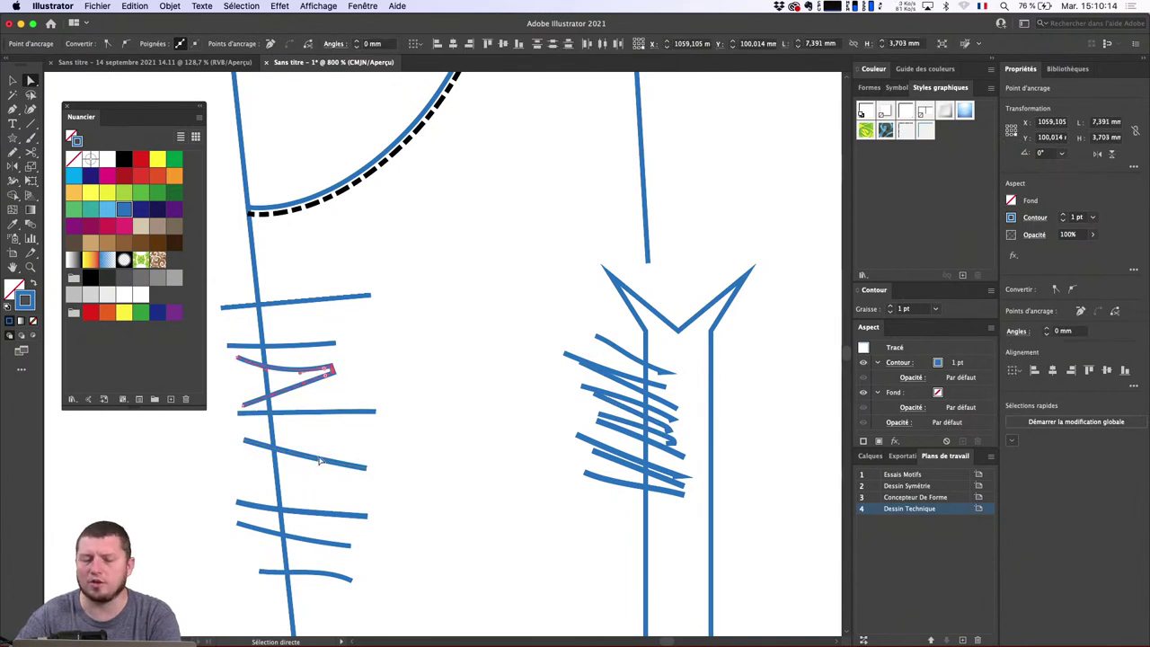
click(449, 380)
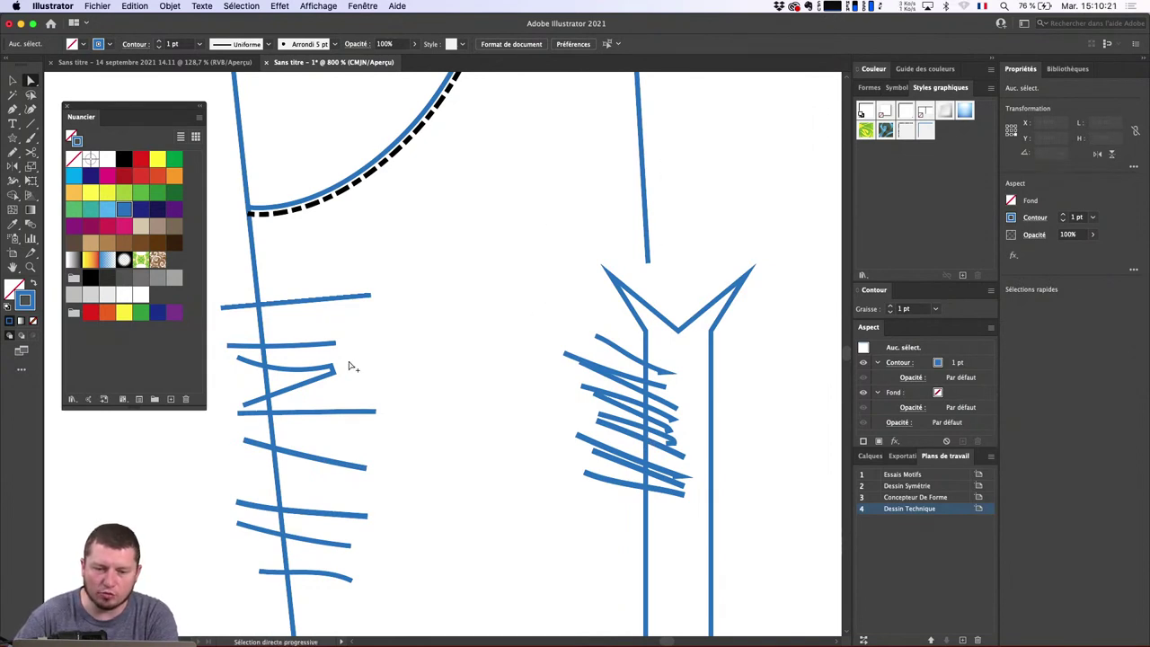
click(618, 47)
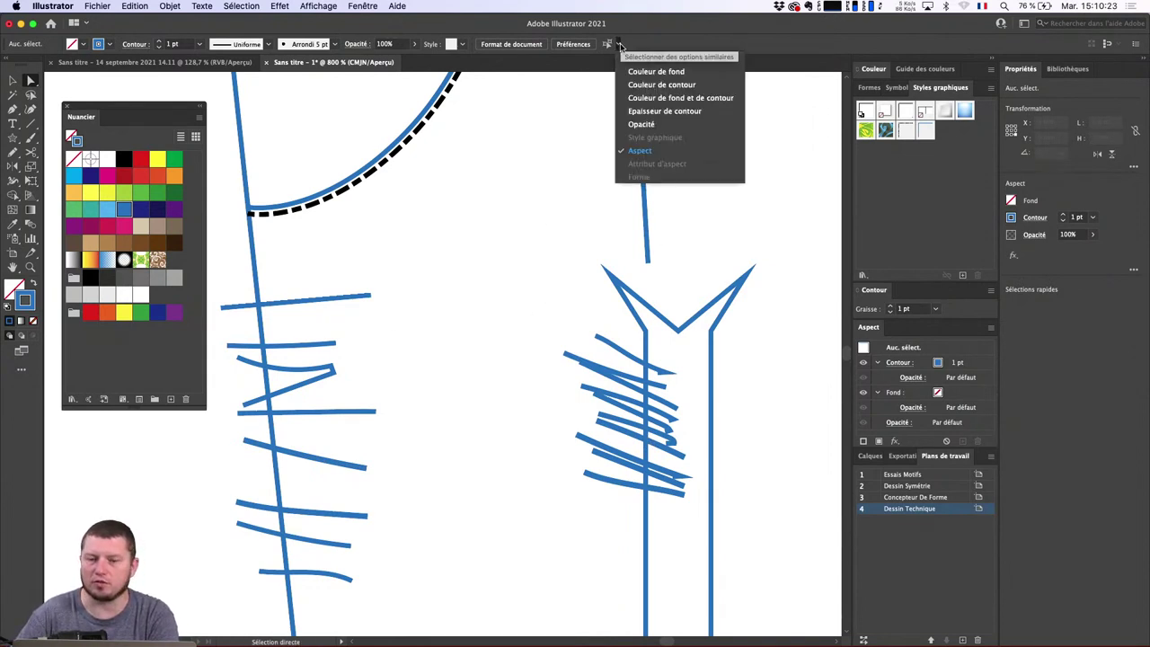
click(618, 43)
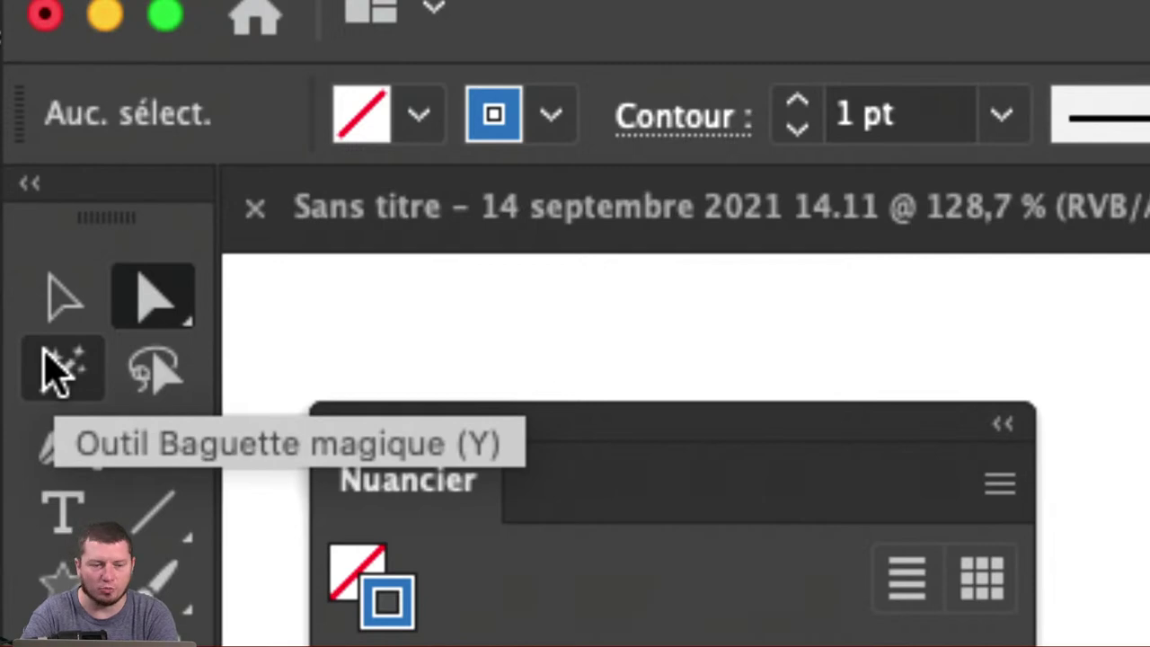
- Set the Magic Wand options to match Stroke Weight only, with a 1 pt tolerance
click(50, 364)
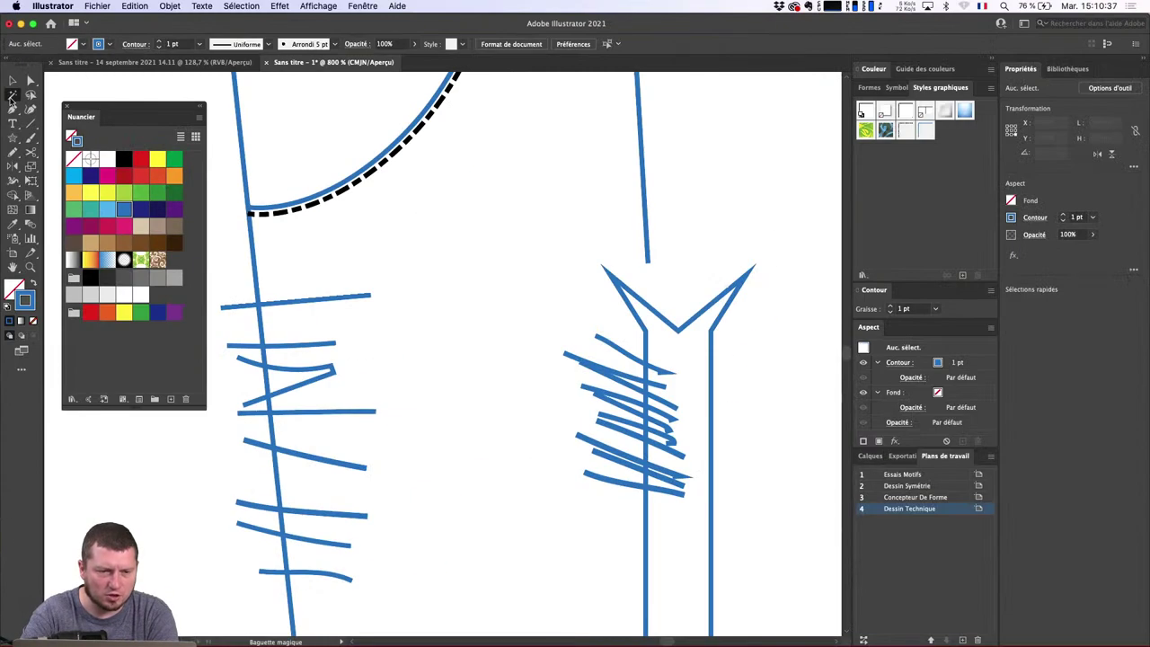
double_click(12, 95)
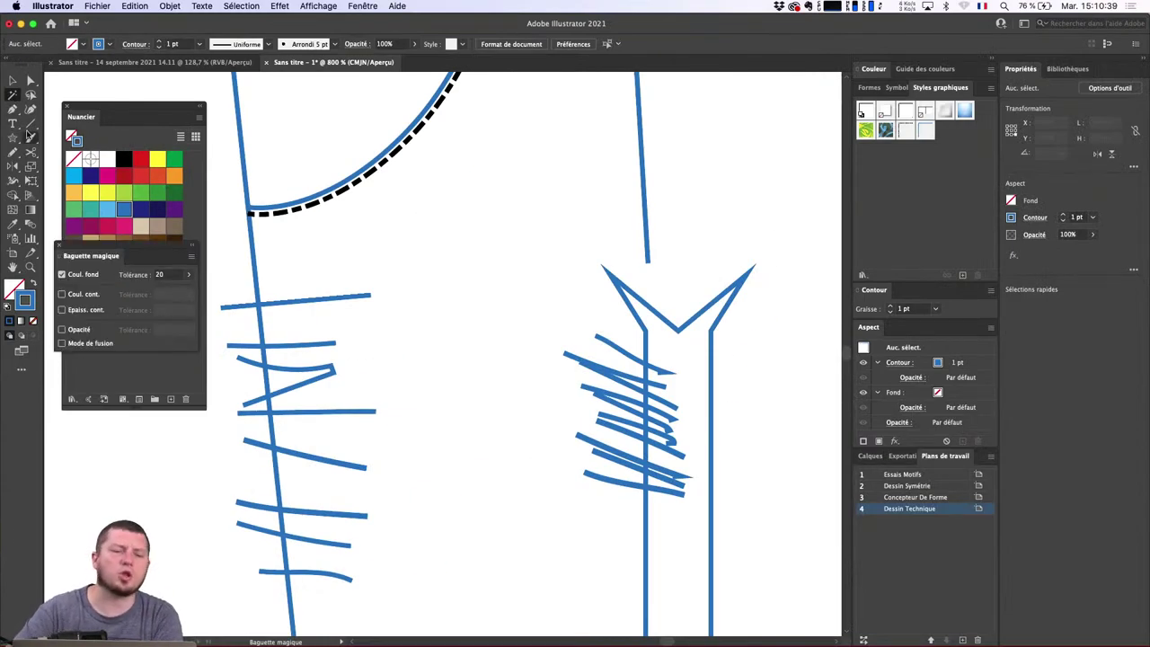
drag(96, 245, 442, 195)
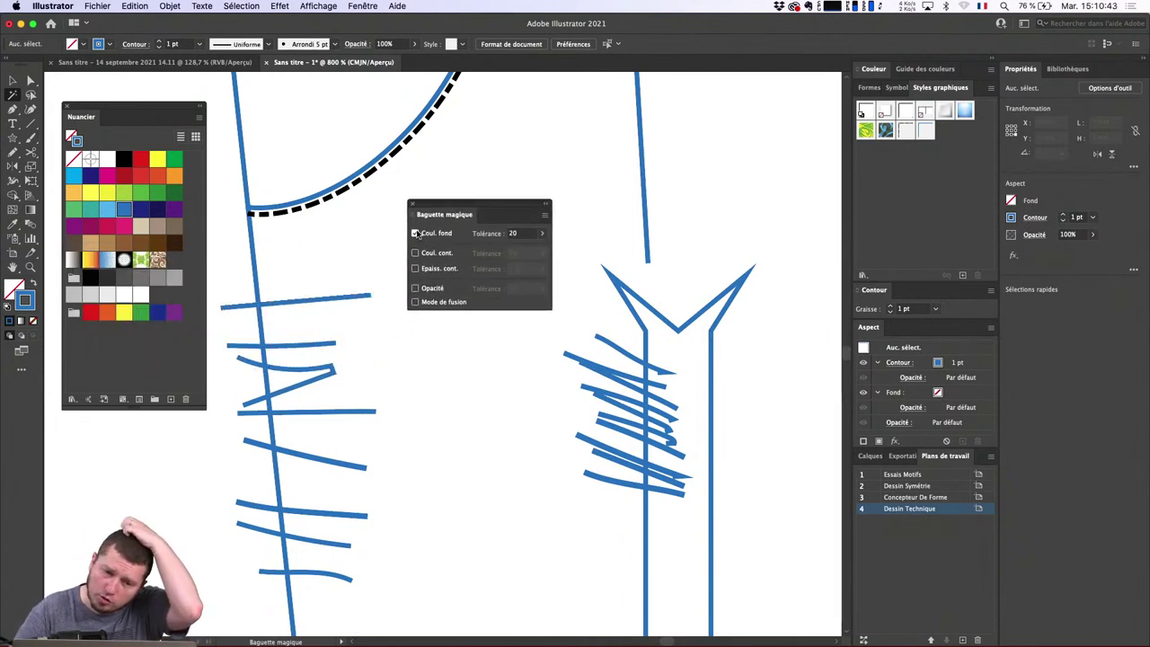
click(415, 233)
click(415, 252)
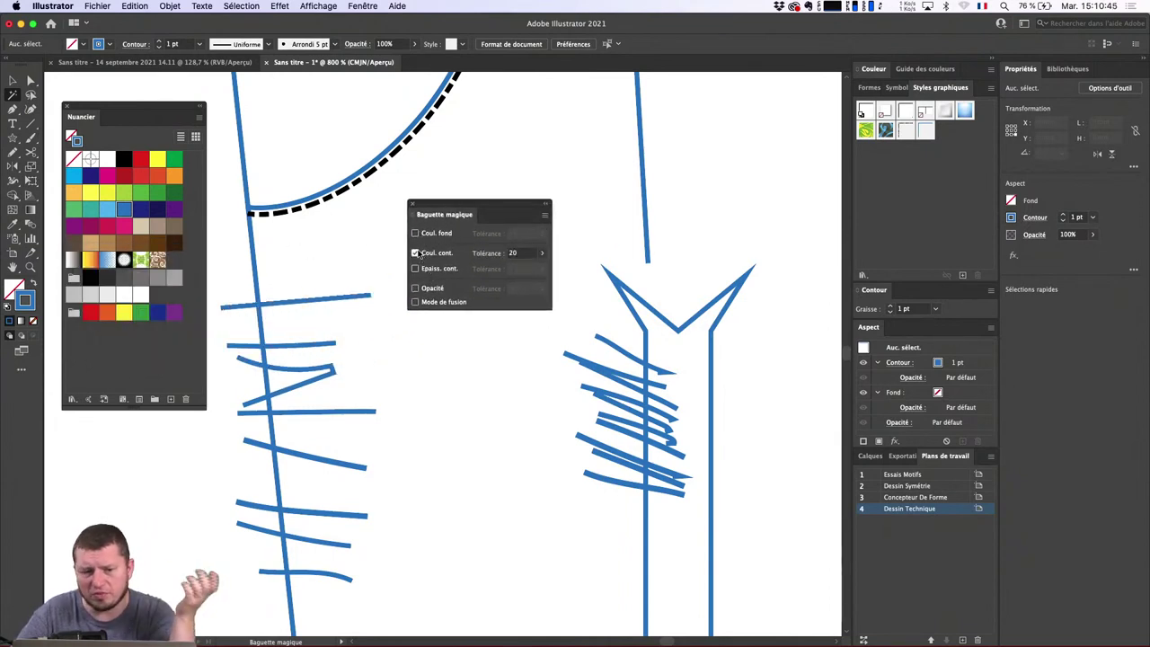
click(423, 254)
click(421, 270)
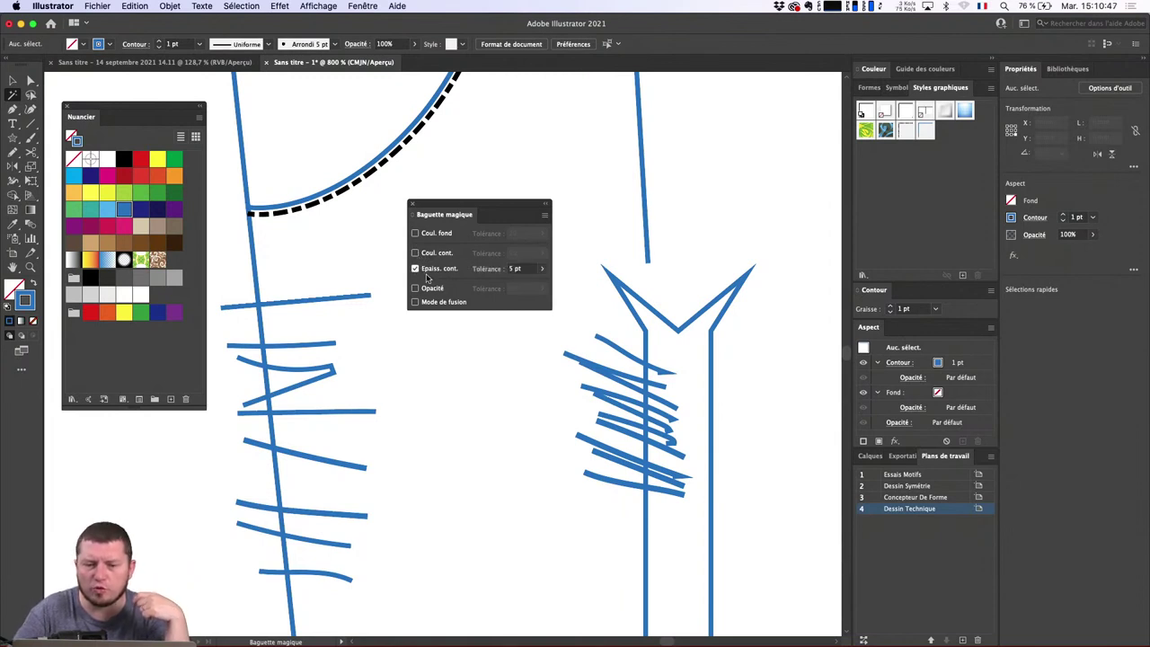
click(542, 269)
click(522, 269)
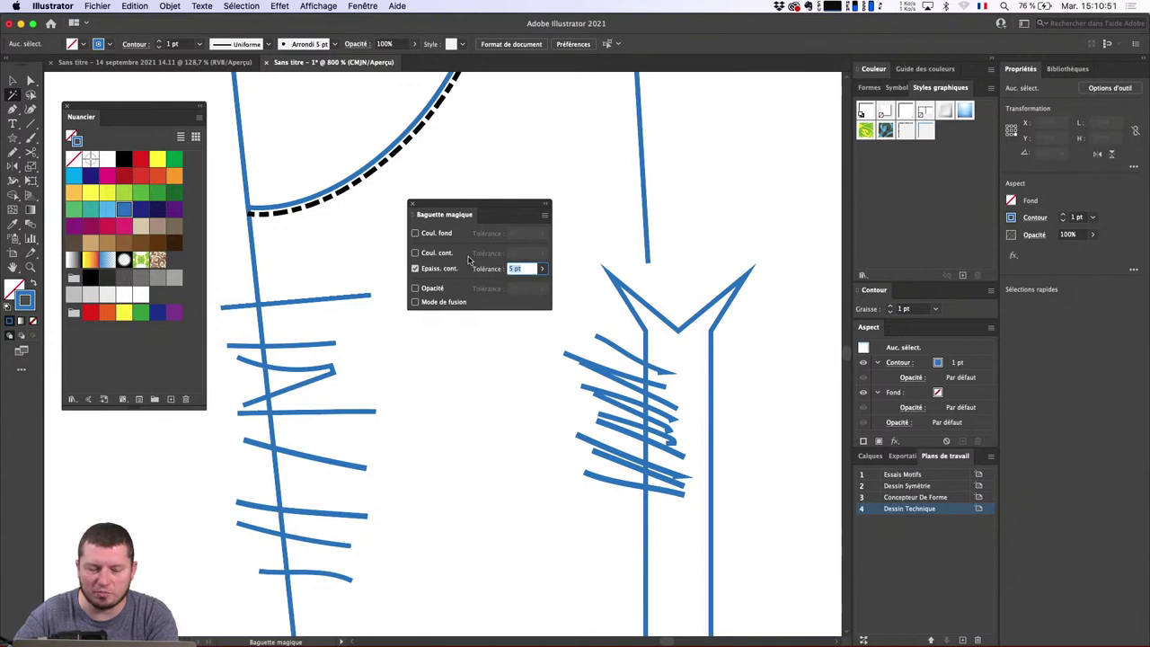
text(1)
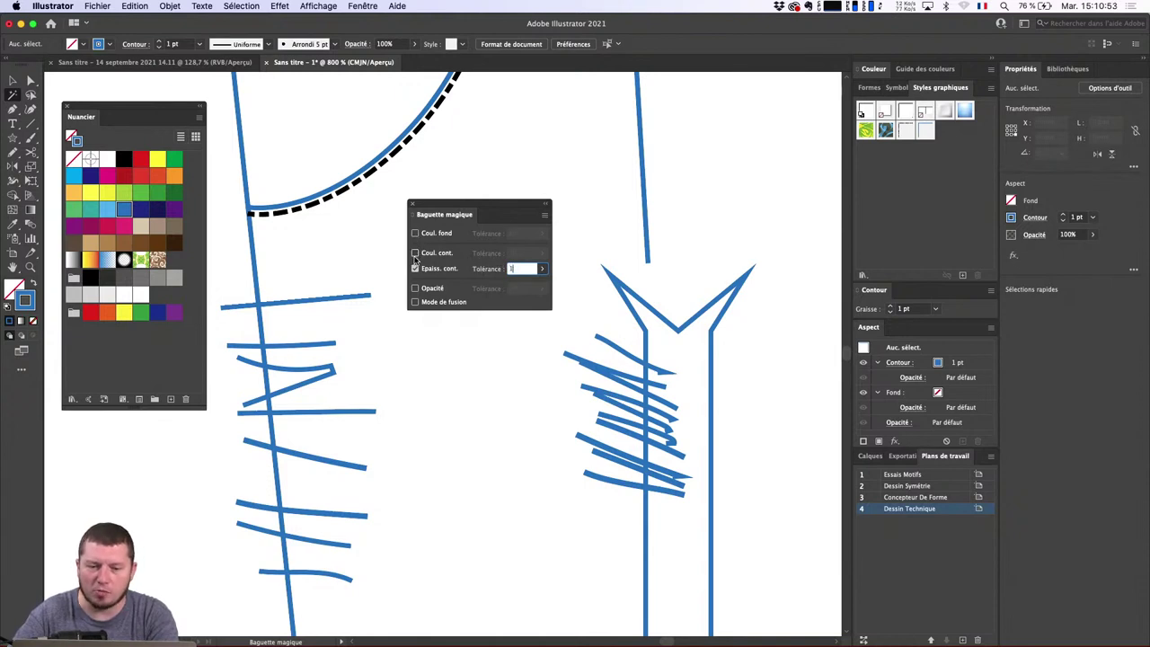
- Try matching by stroke colour instead, selecting all strokes of the same colour
click(416, 254)
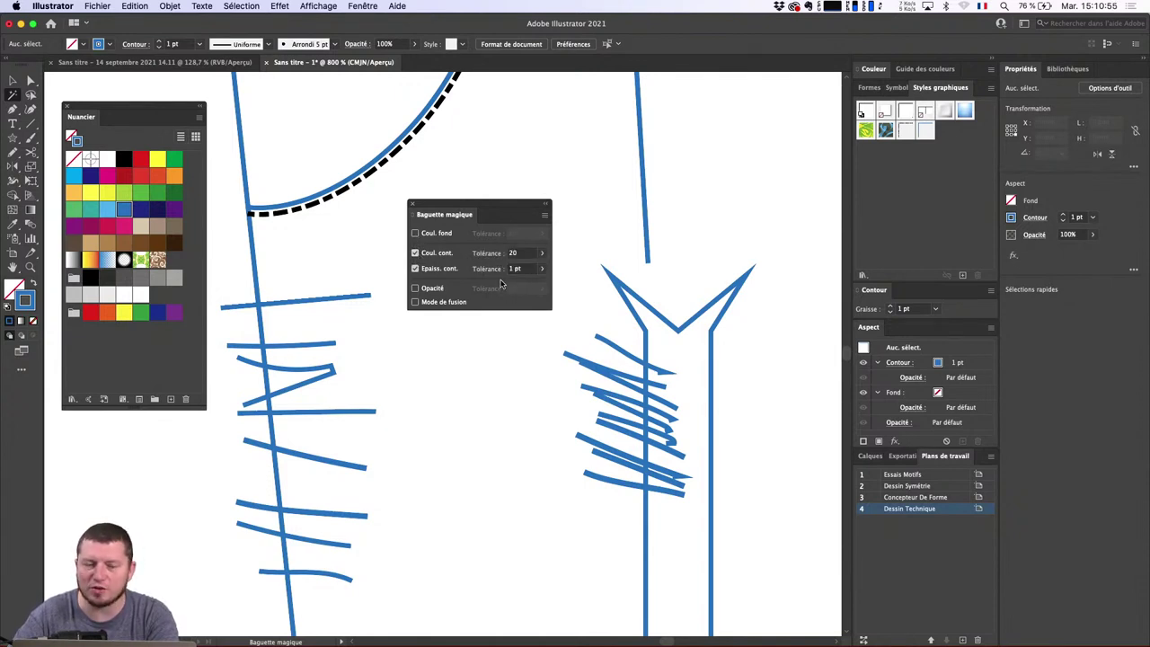
click(415, 269)
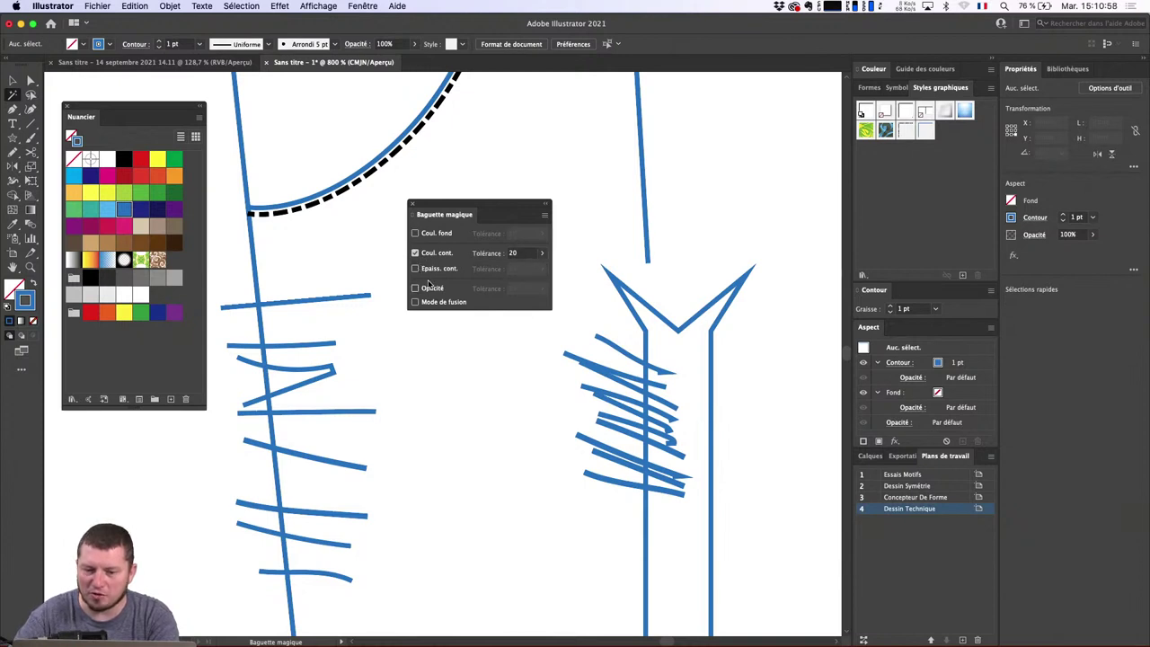
click(610, 346)
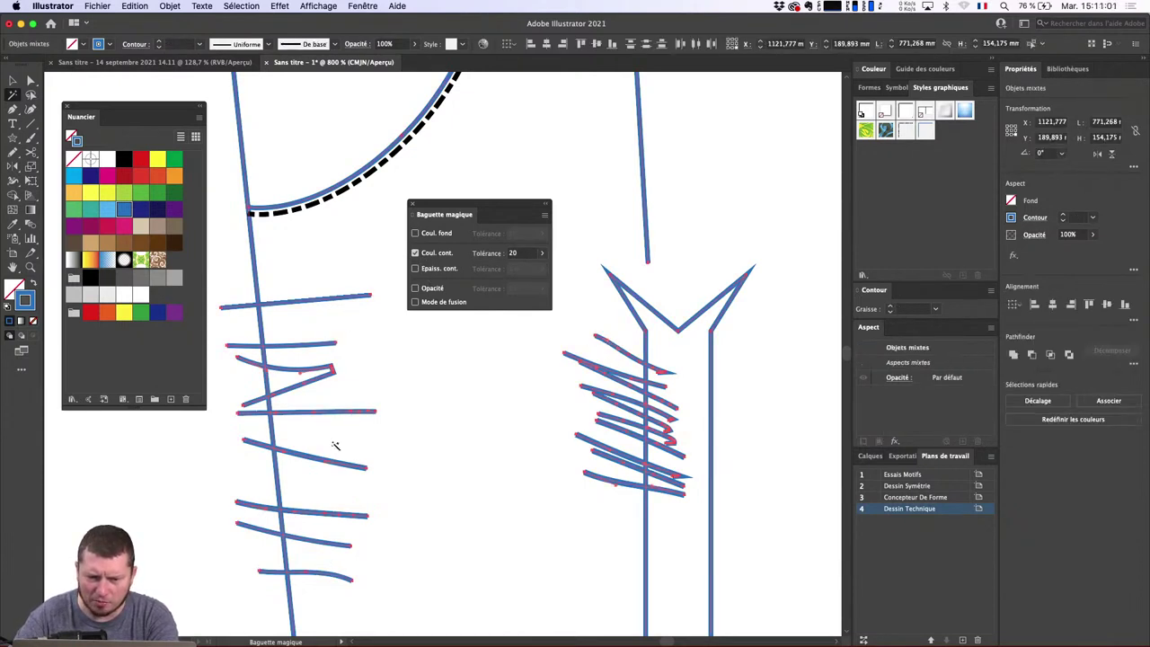
- Return to Stroke Weight matching and select the similar-weight strokes, comparing 0 pt and 1 pt tolerance
click(415, 254)
click(415, 270)
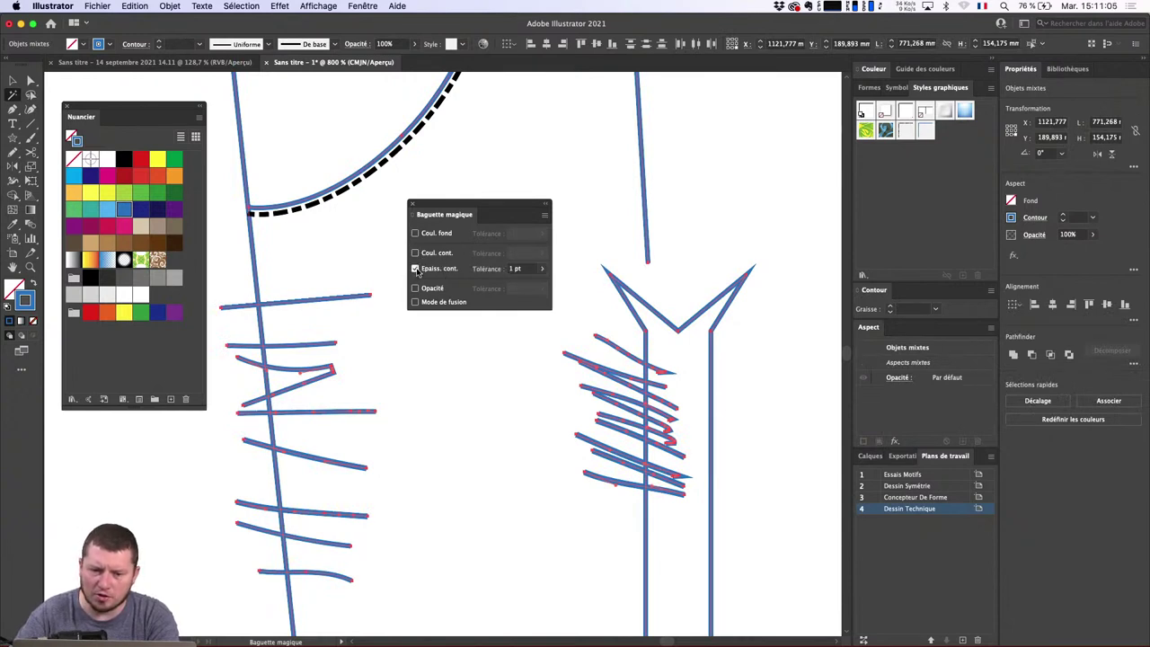
click(329, 344)
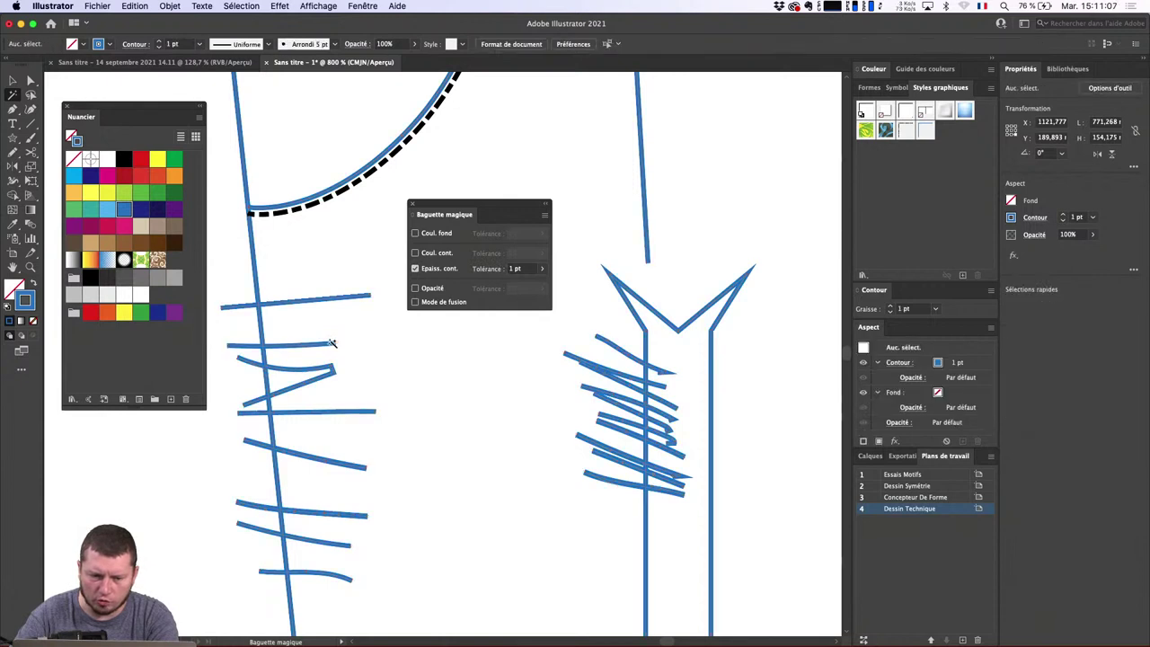
click(330, 343)
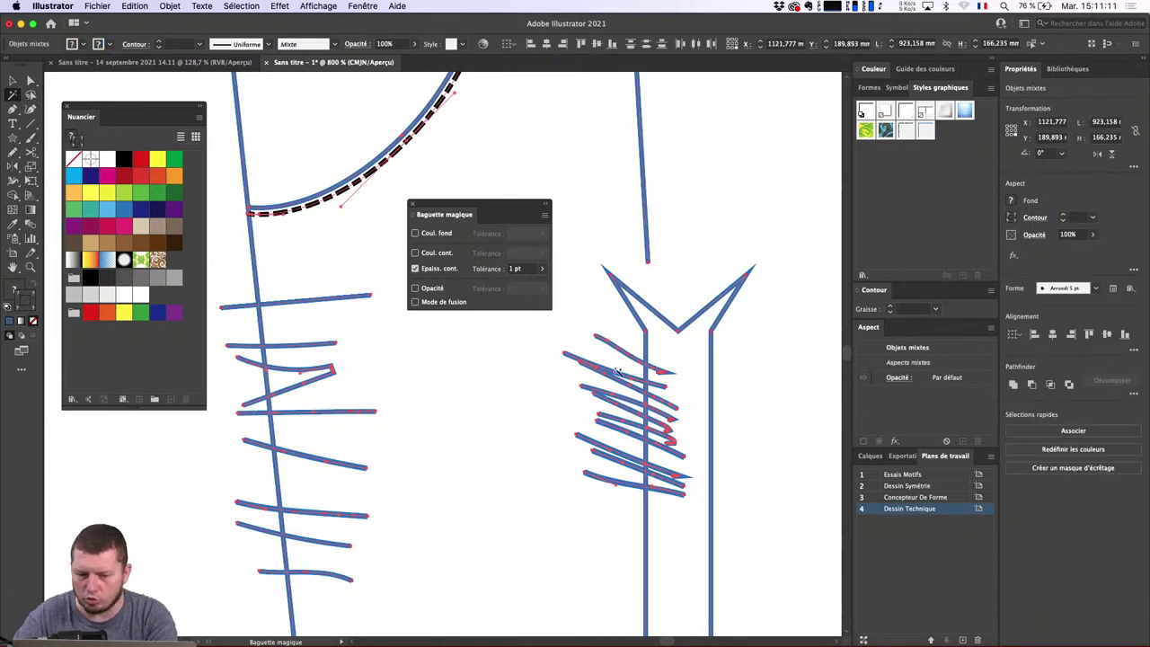
click(543, 269)
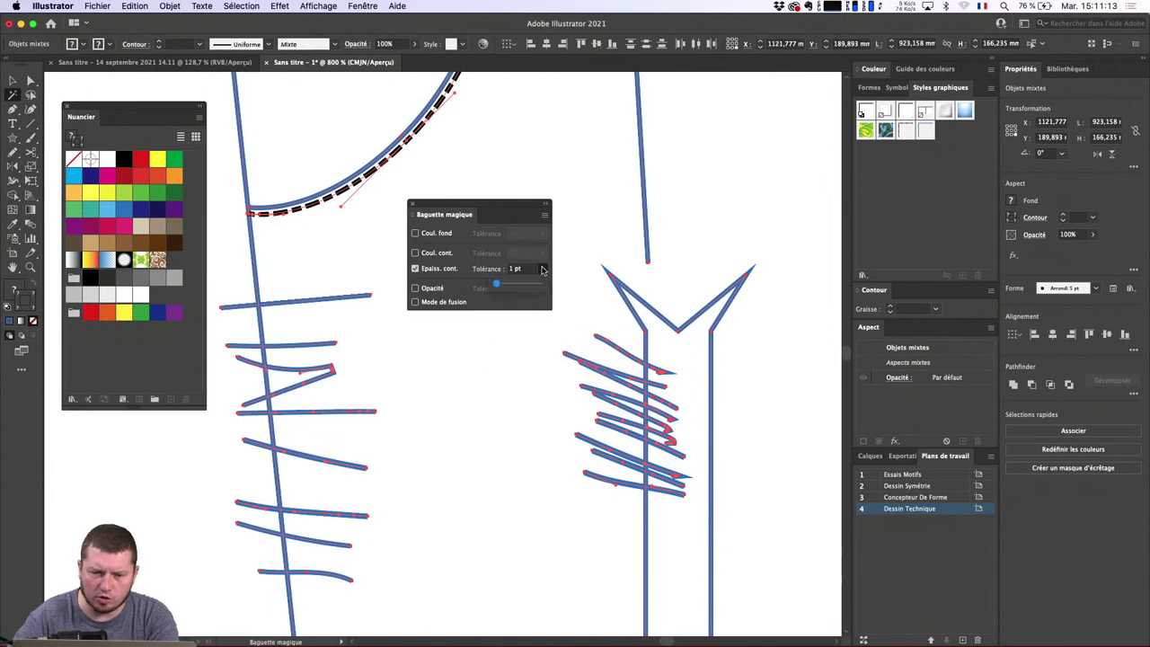
click(385, 340)
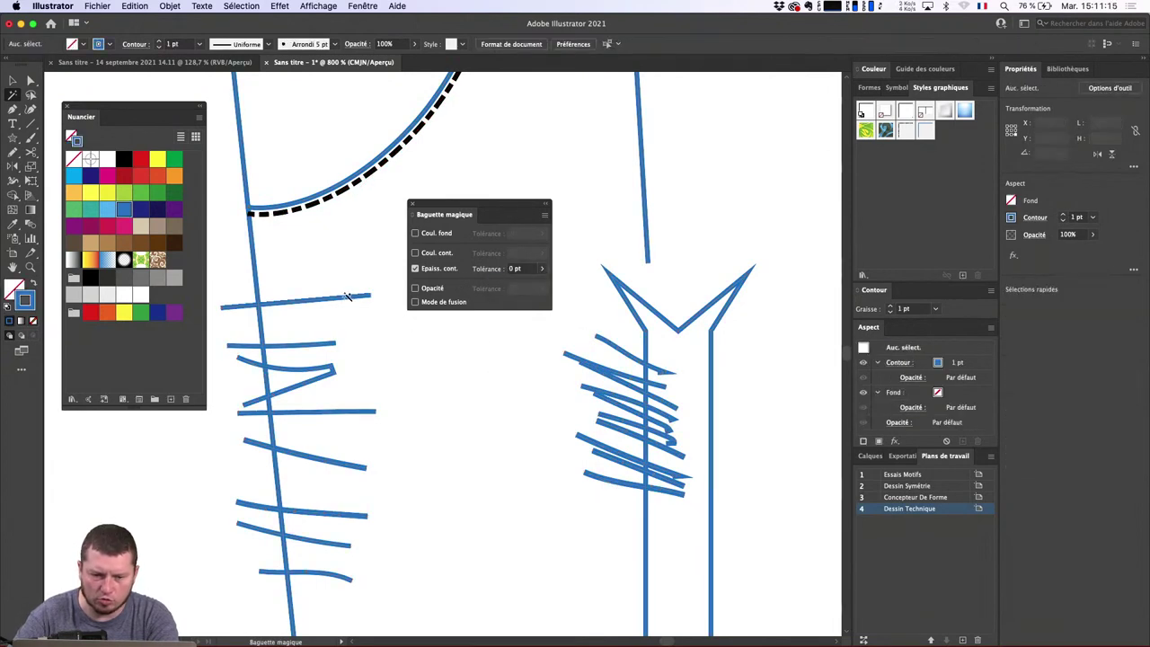
click(348, 297)
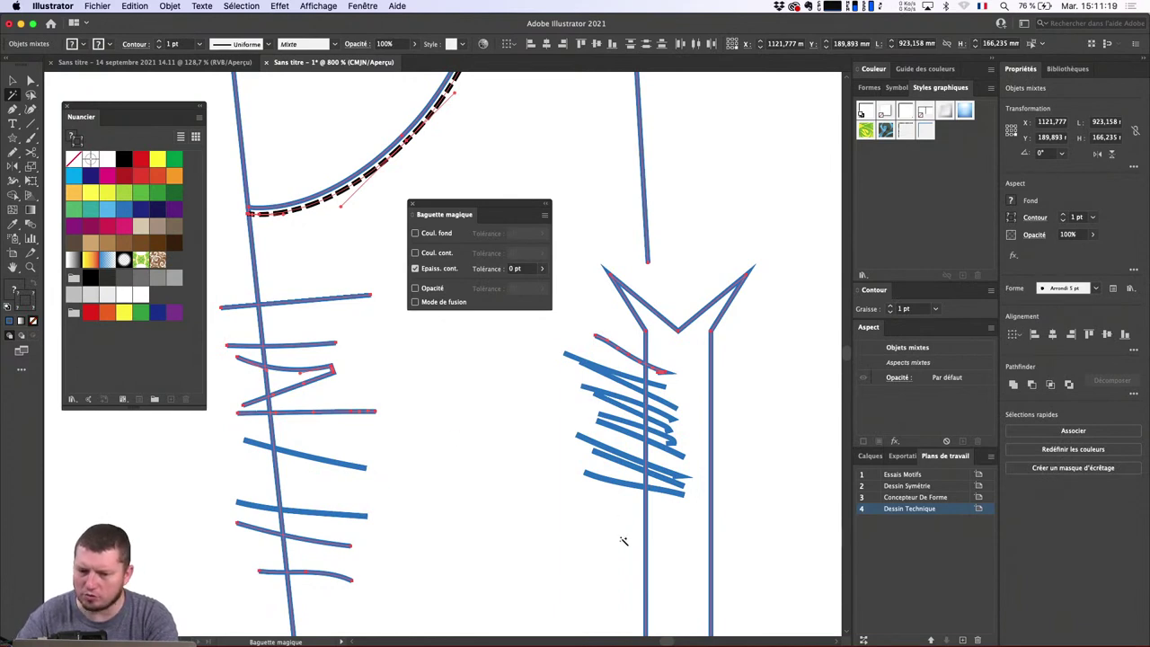
click(542, 269)
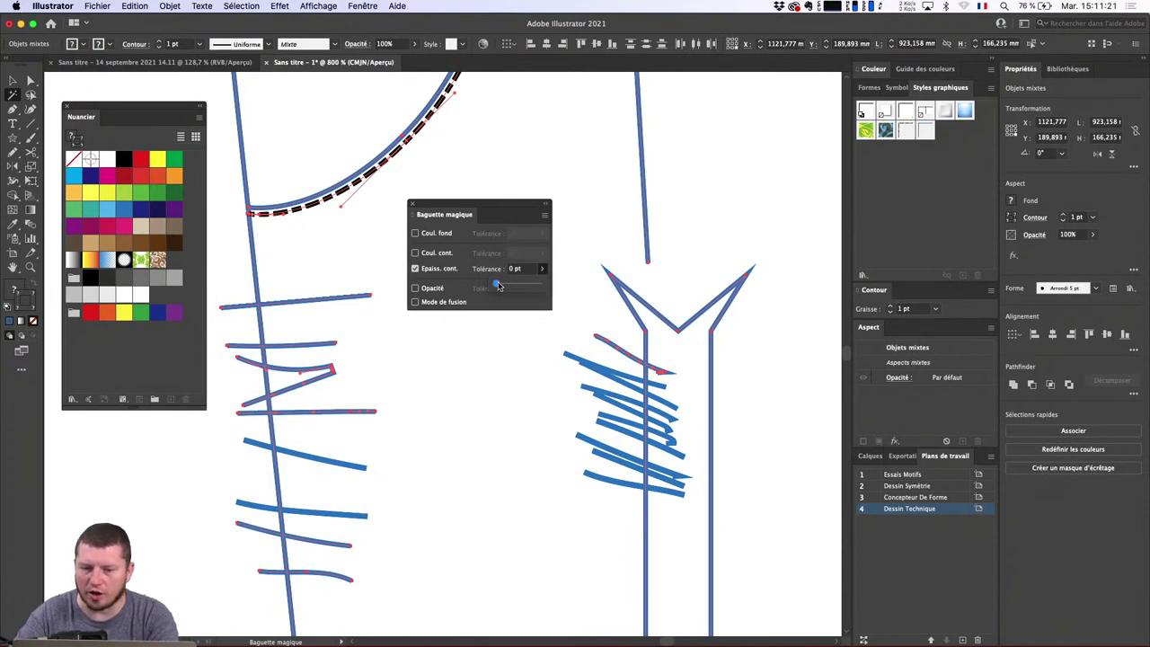
drag(500, 286, 461, 290)
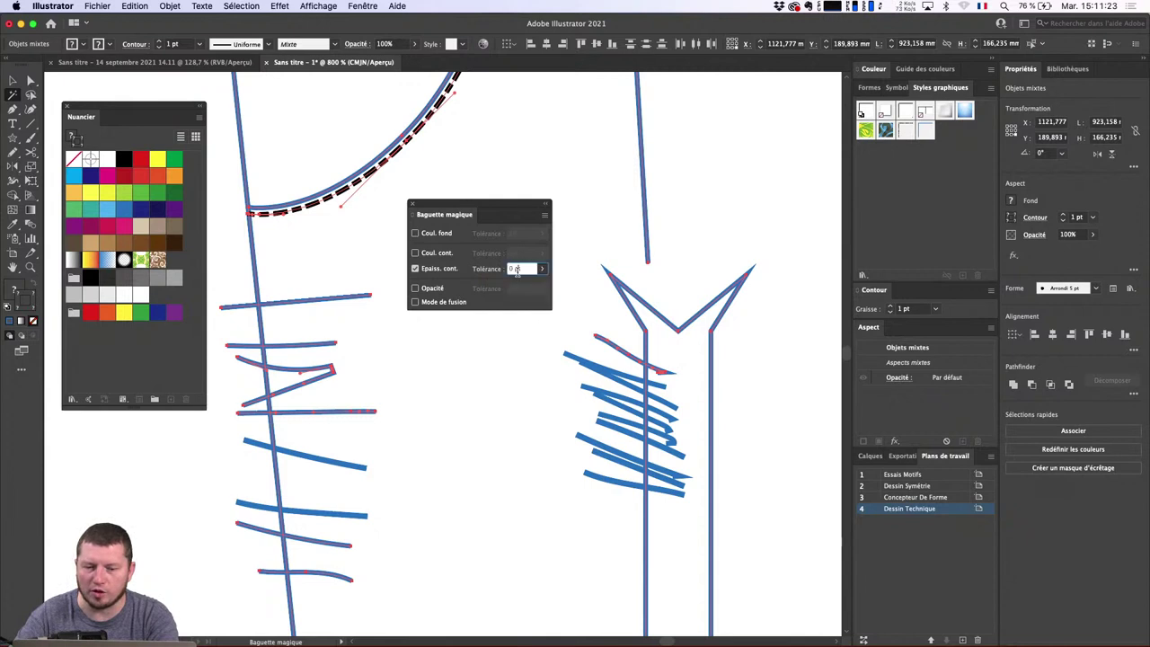
click(315, 461)
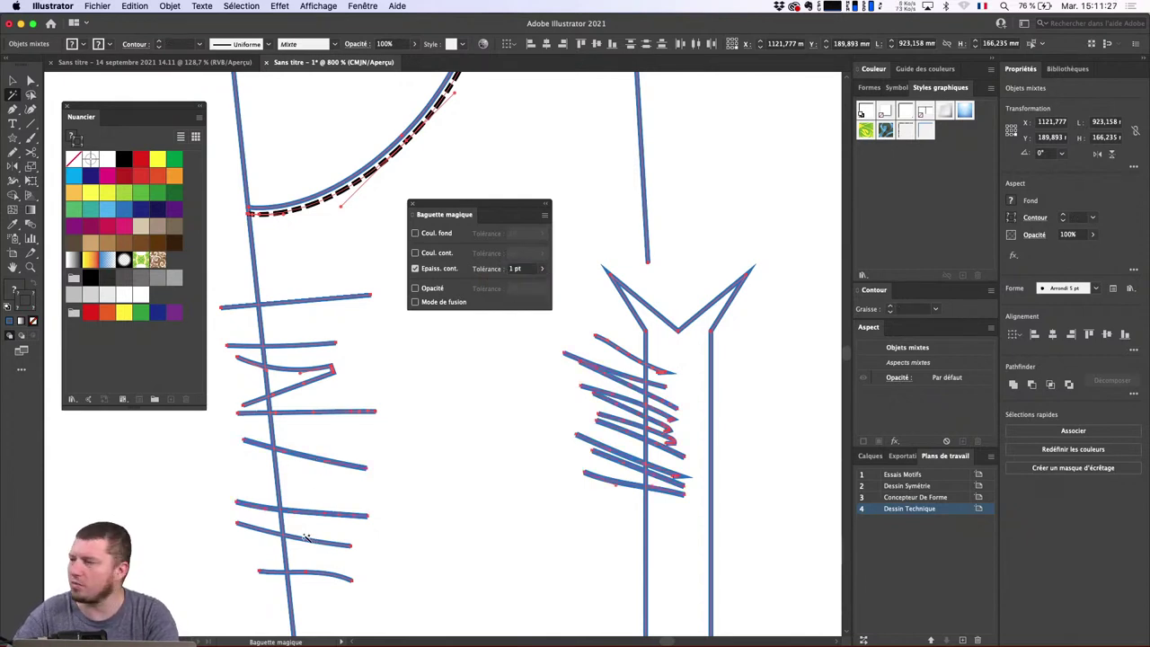
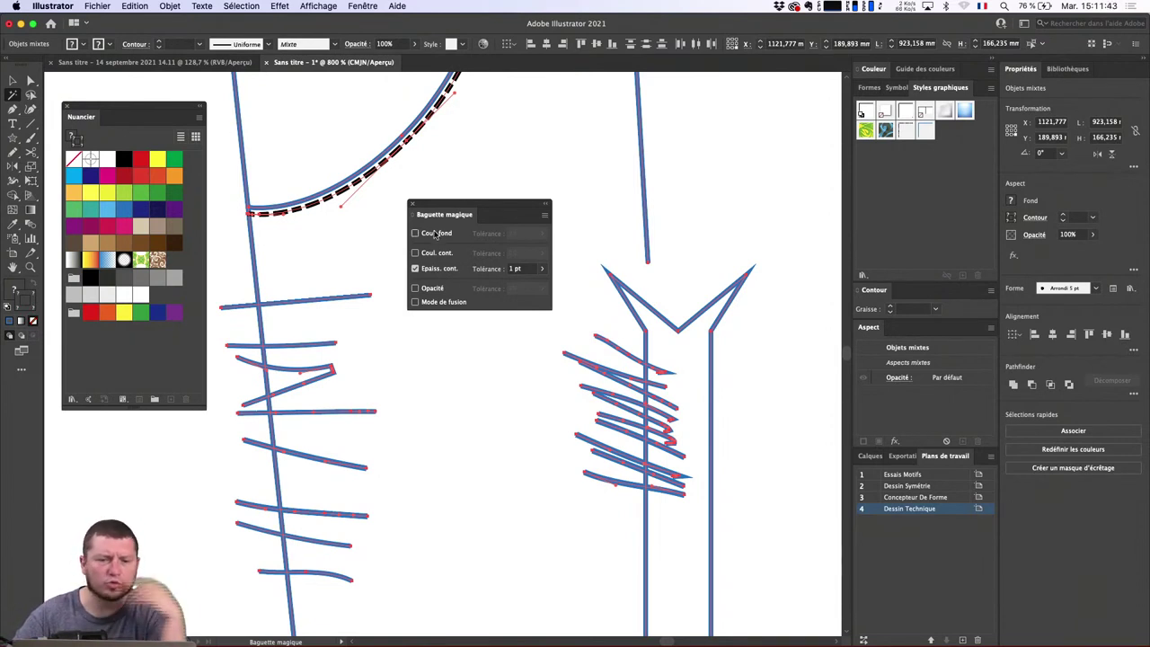
- Deselect all, pick the Star tool, zoom out to 400% and pan right across the trouser drawing
click(475, 411)
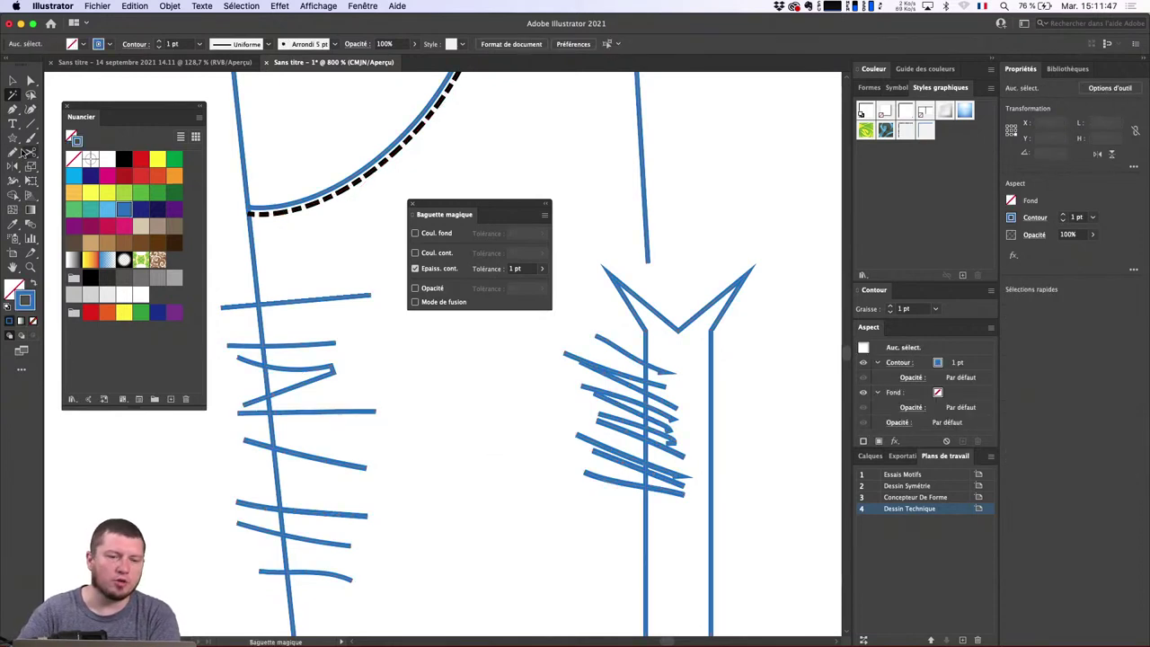
click(13, 137)
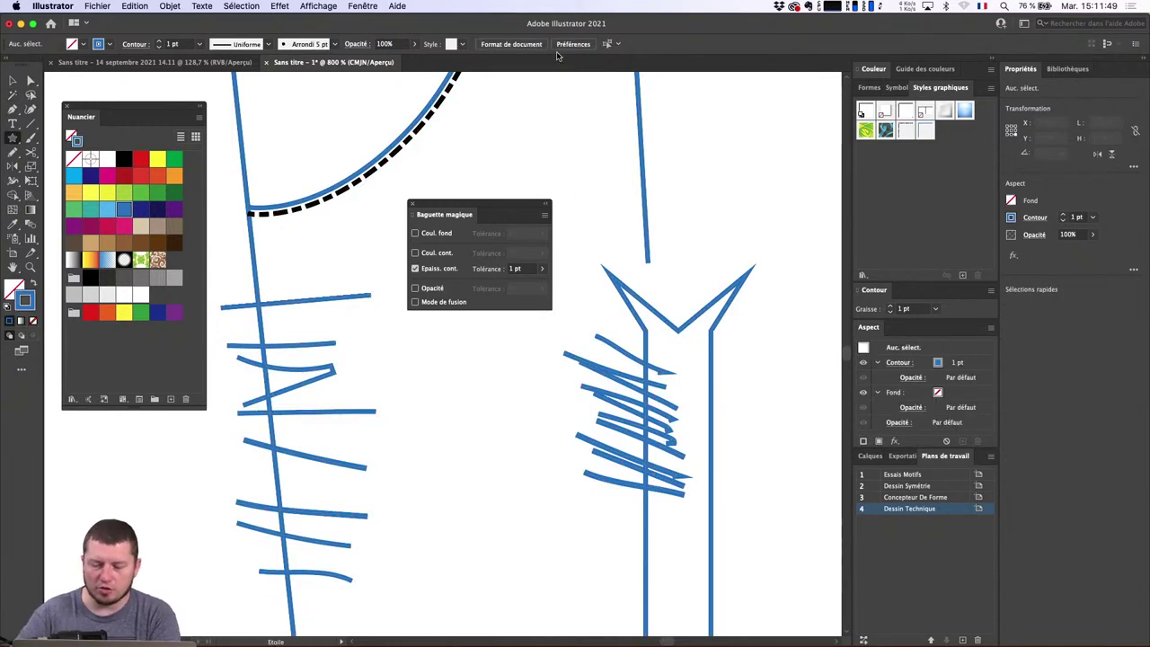
key(super+minus)
scroll(593, 252, right, 5)
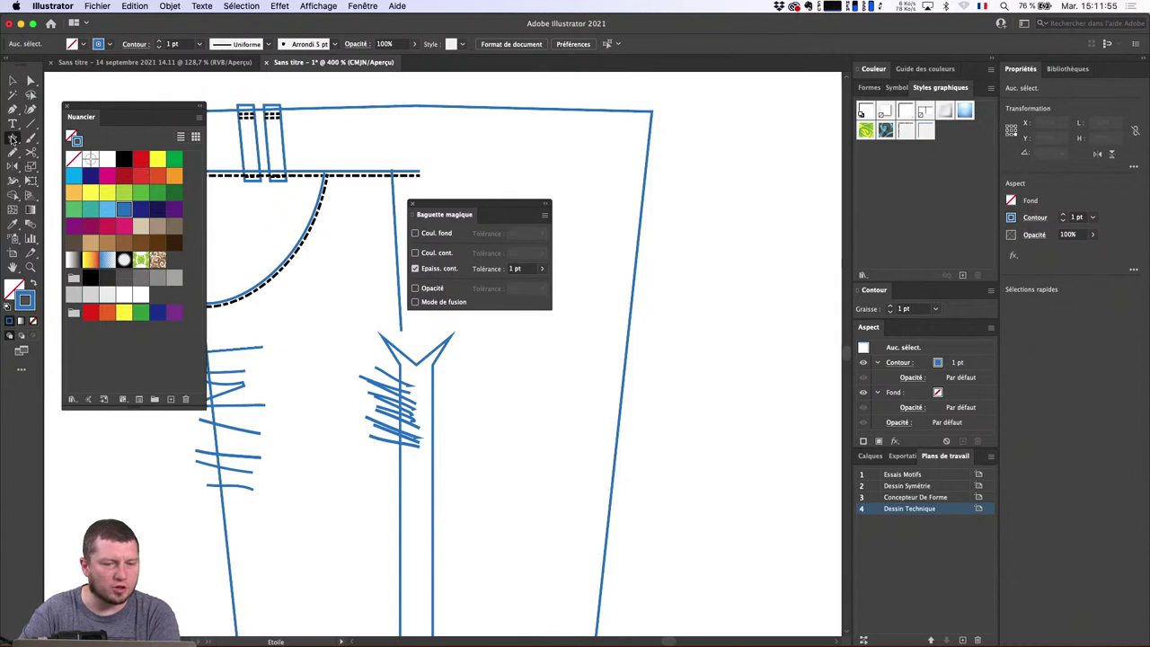
- Draw a yellow-filled rectangle at right and an Alt-dragged green copy below it
drag(12, 133, 49, 138)
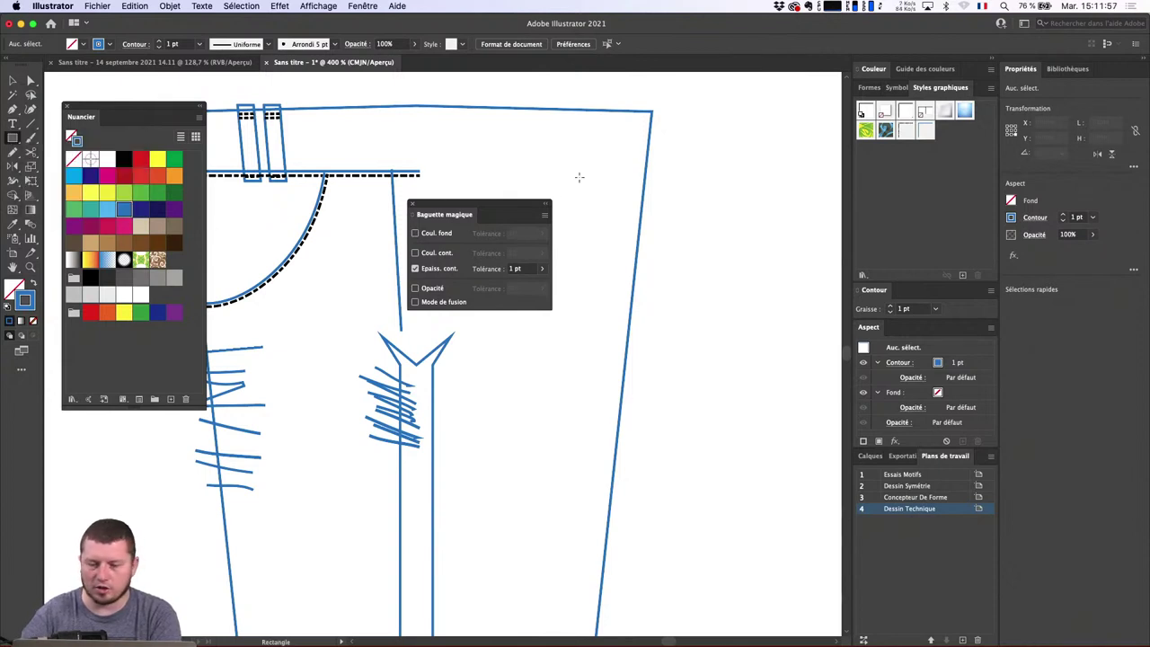
drag(709, 158, 812, 194)
key(shift+x)
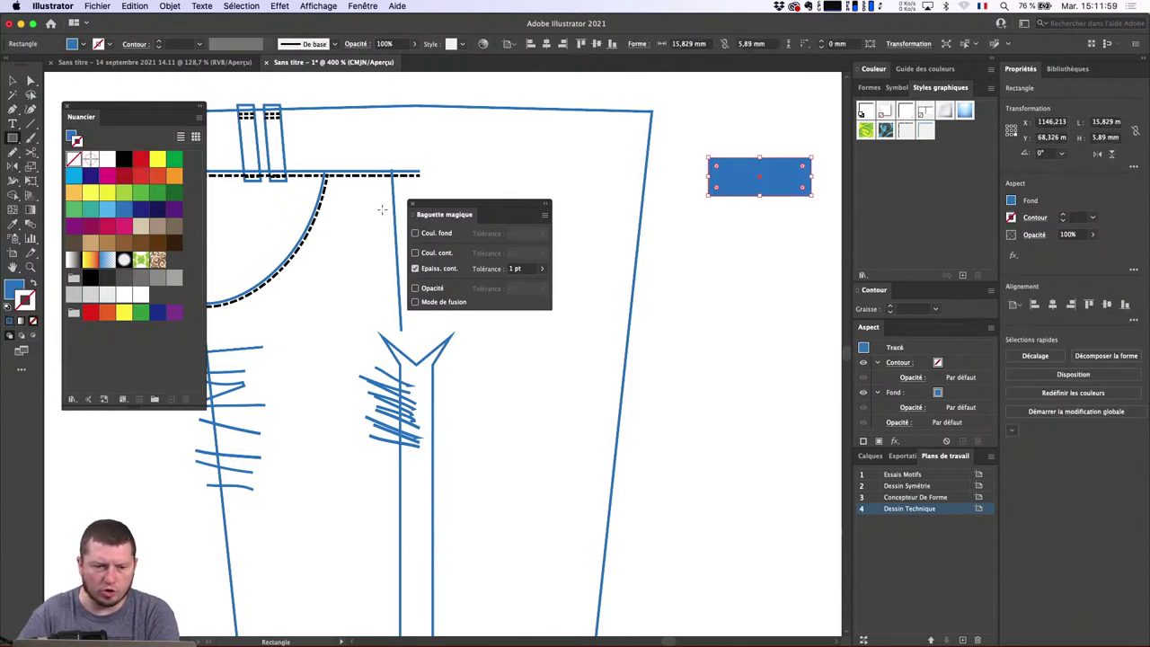
click(90, 208)
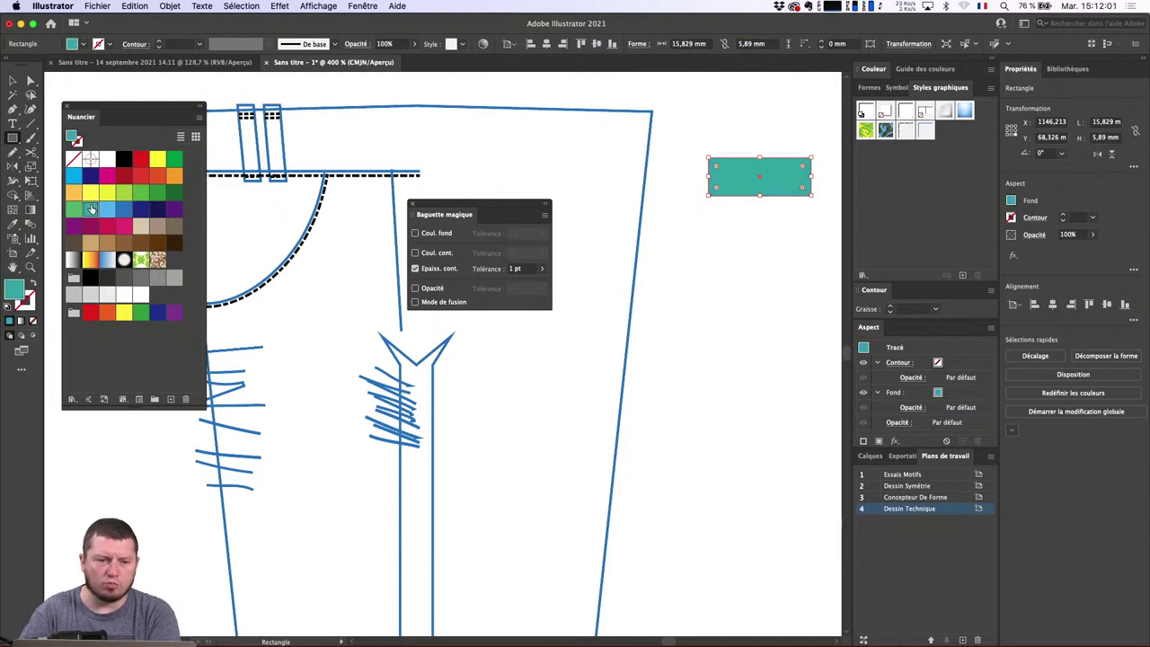
drag(759, 178, 759, 509)
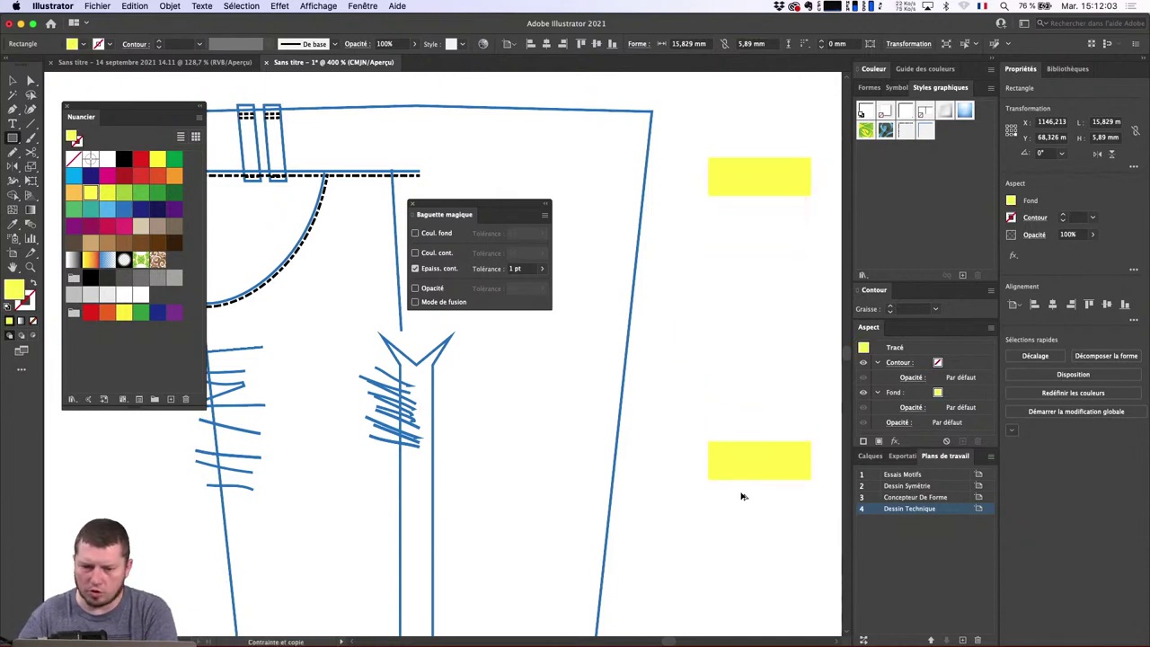
click(74, 208)
- Blend the yellow and green rectangles using Specified Steps set to 30
drag(717, 461, 726, 512)
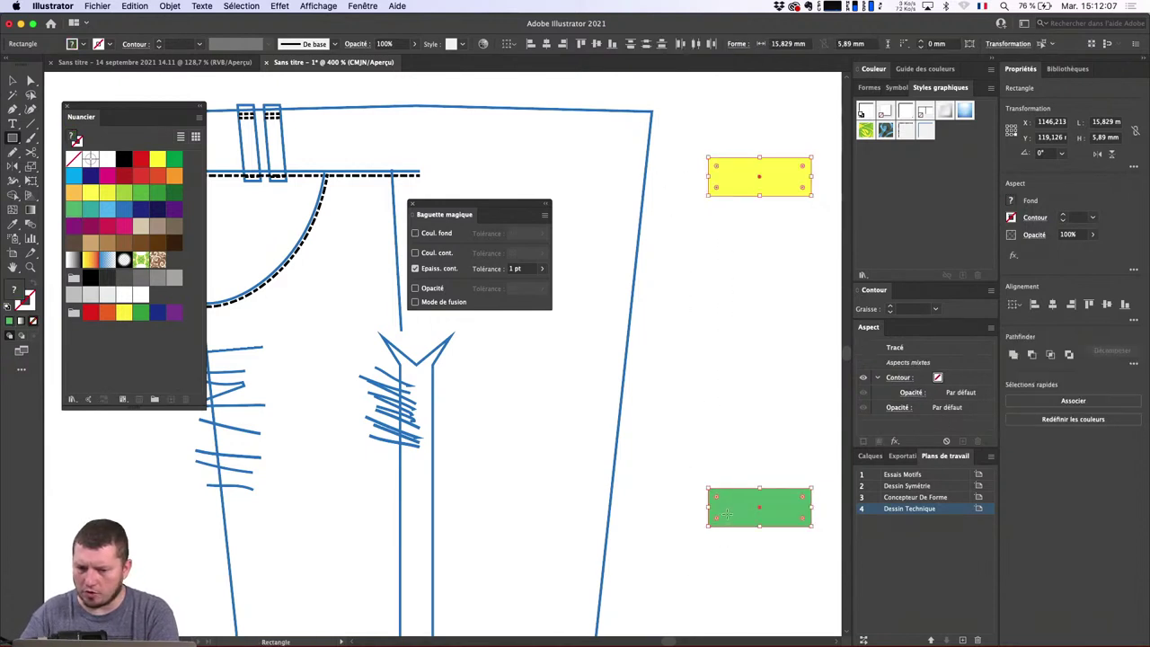
key(w)
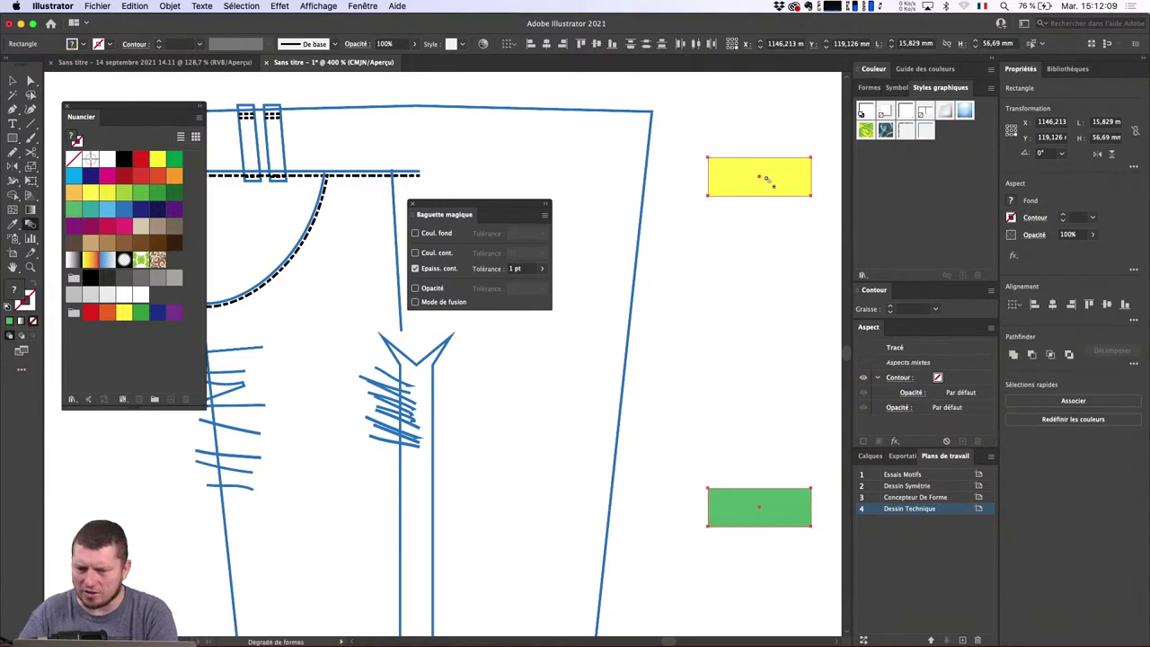
click(754, 510)
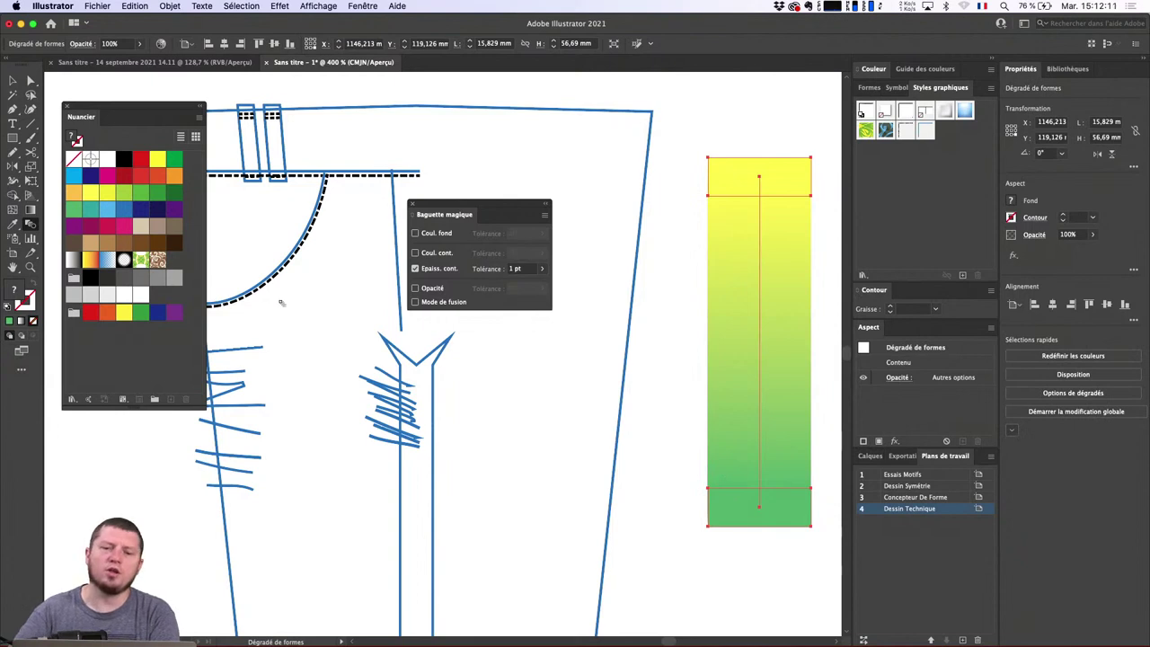
double_click(31, 224)
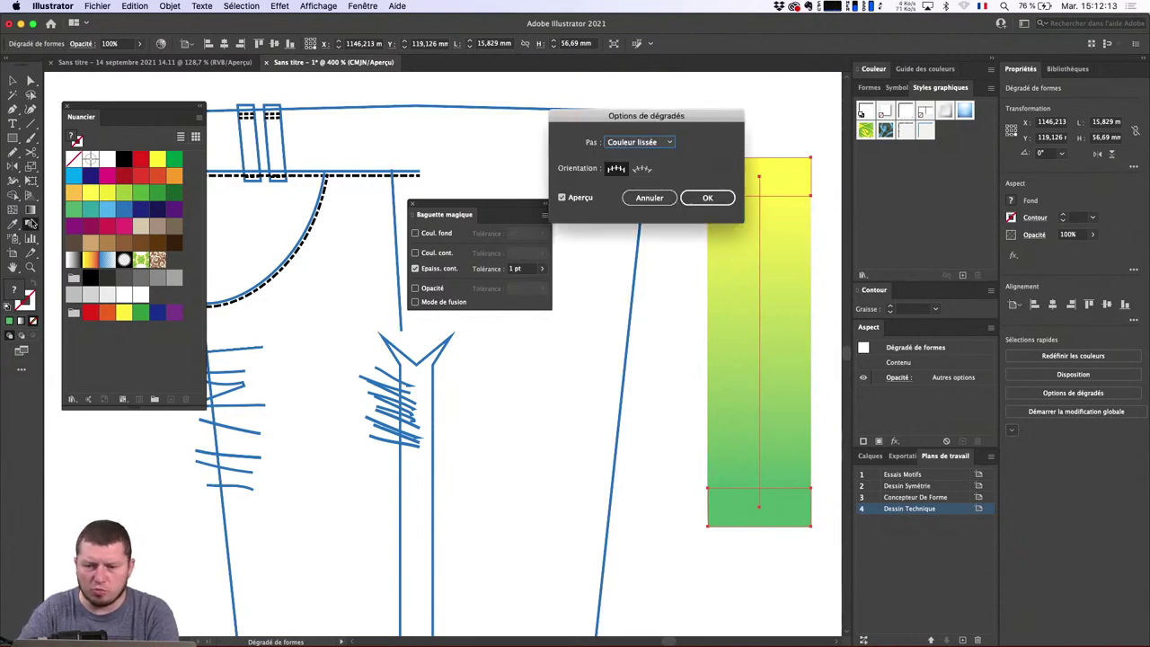
click(665, 142)
click(649, 168)
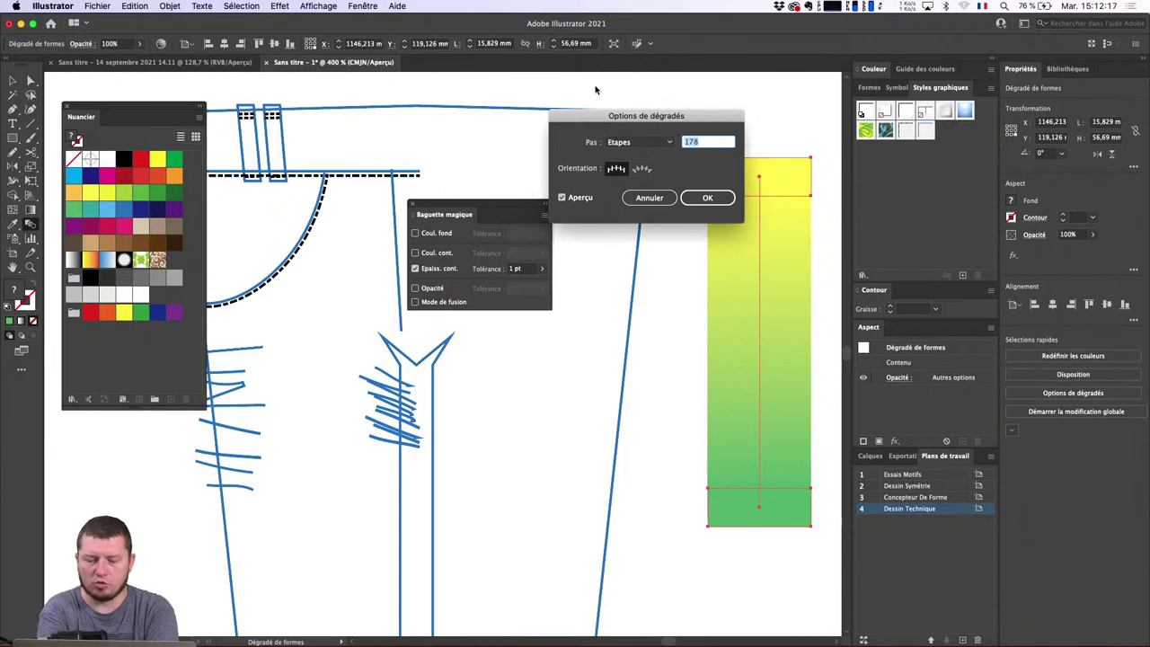
text(30)
key(Tab)
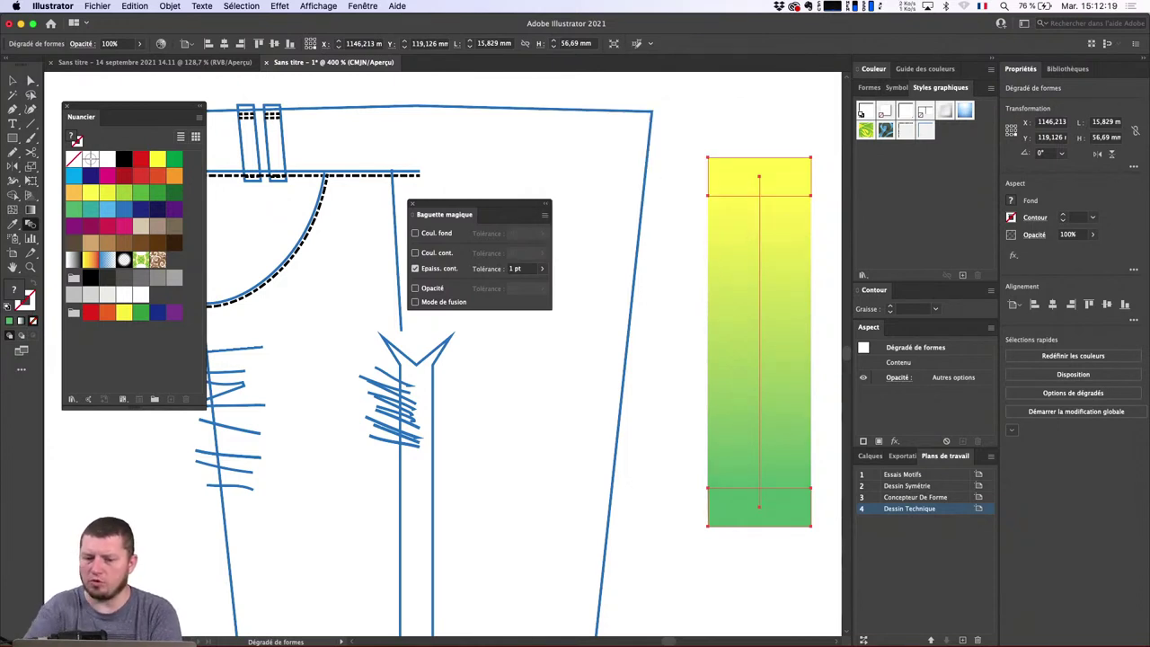
click(172, 6)
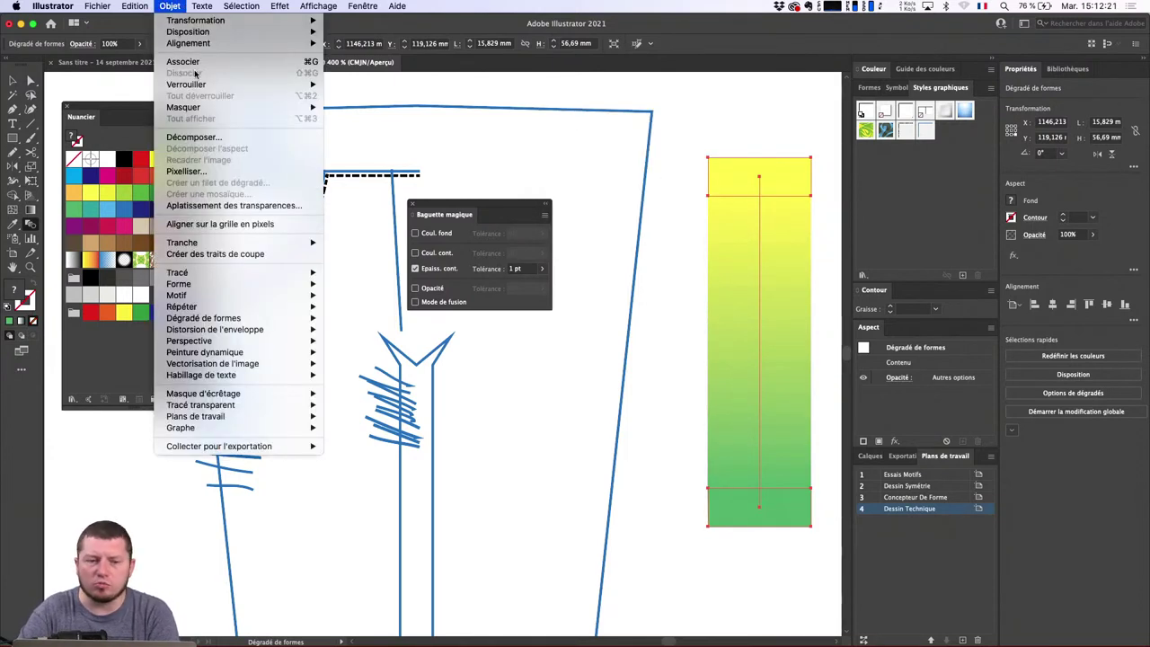
- Expand the blend into separate stripes and try selecting individual stripes
click(212, 138)
click(585, 415)
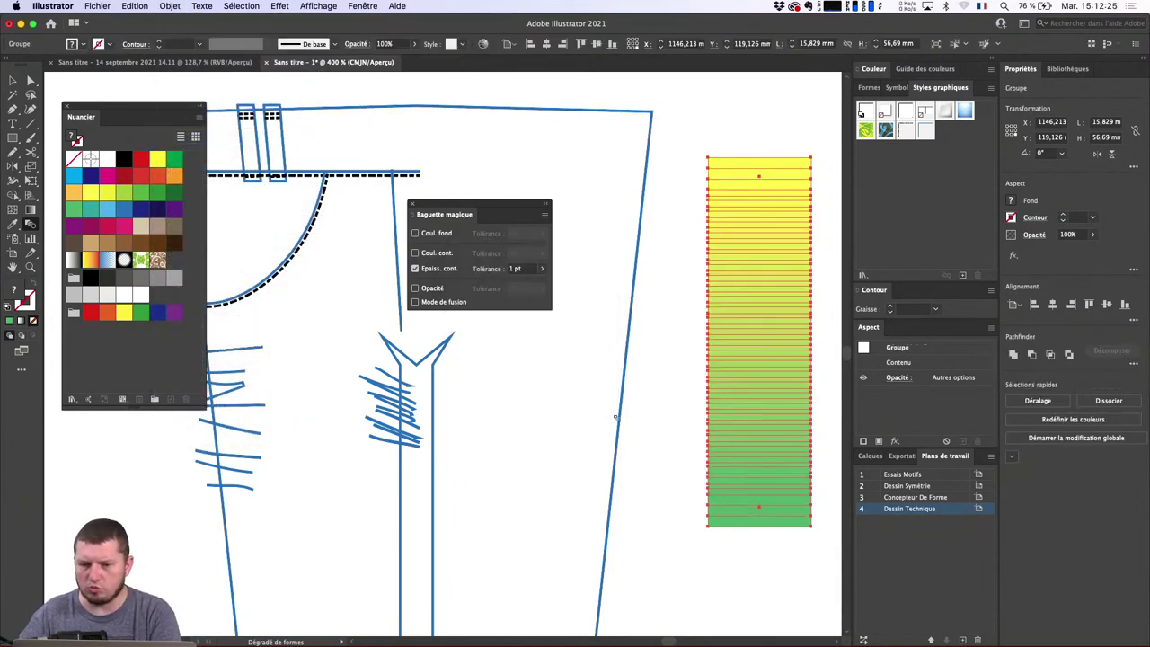
scroll(710, 267, right, 5)
click(740, 260)
key(a)
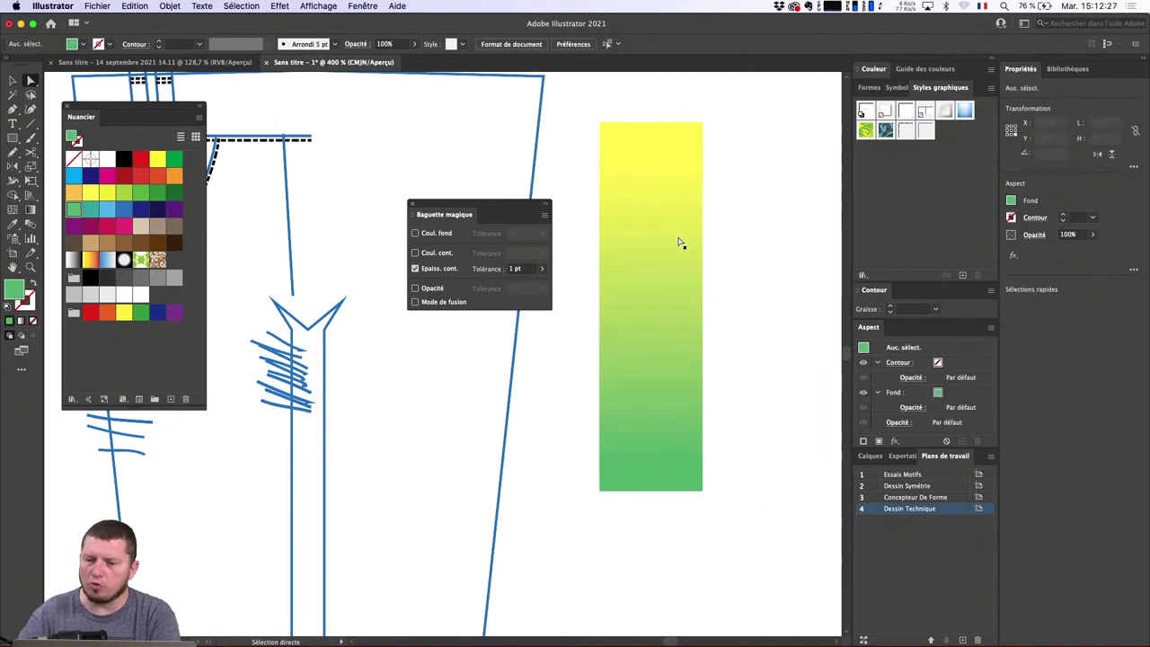
click(700, 243)
key(v)
click(681, 222)
drag(703, 247, 772, 244)
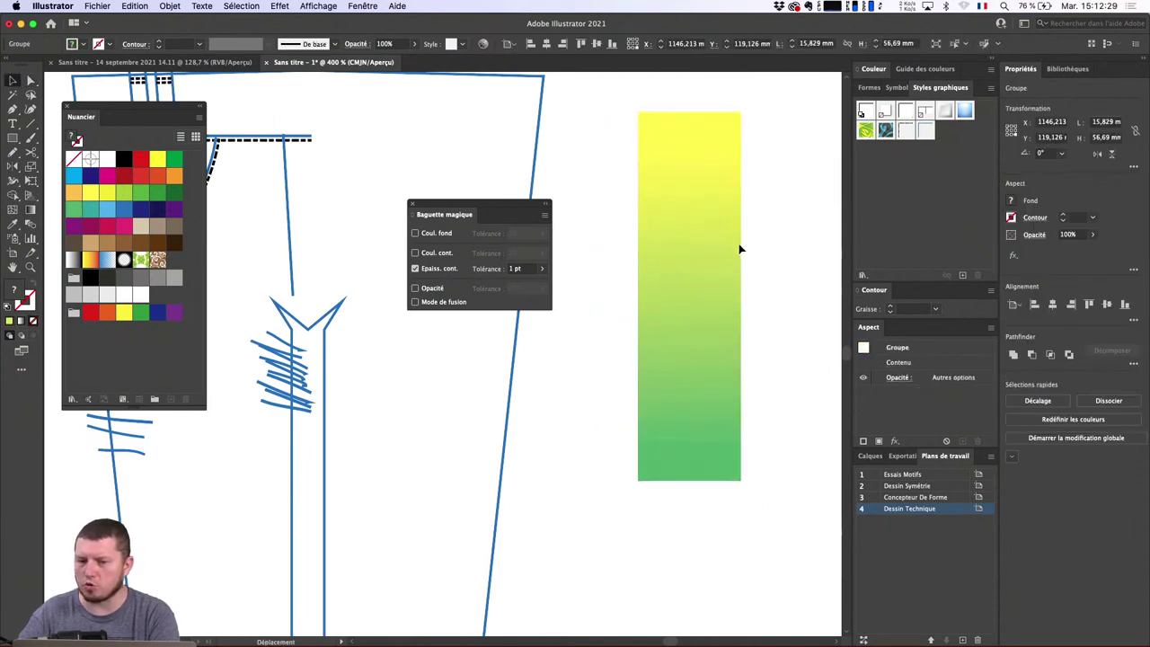
key(ctrl+z)
- Set Magic Wand to Fill Color with tolerance 10, Stroke Weight off, and select a middle stripe band
key(a)
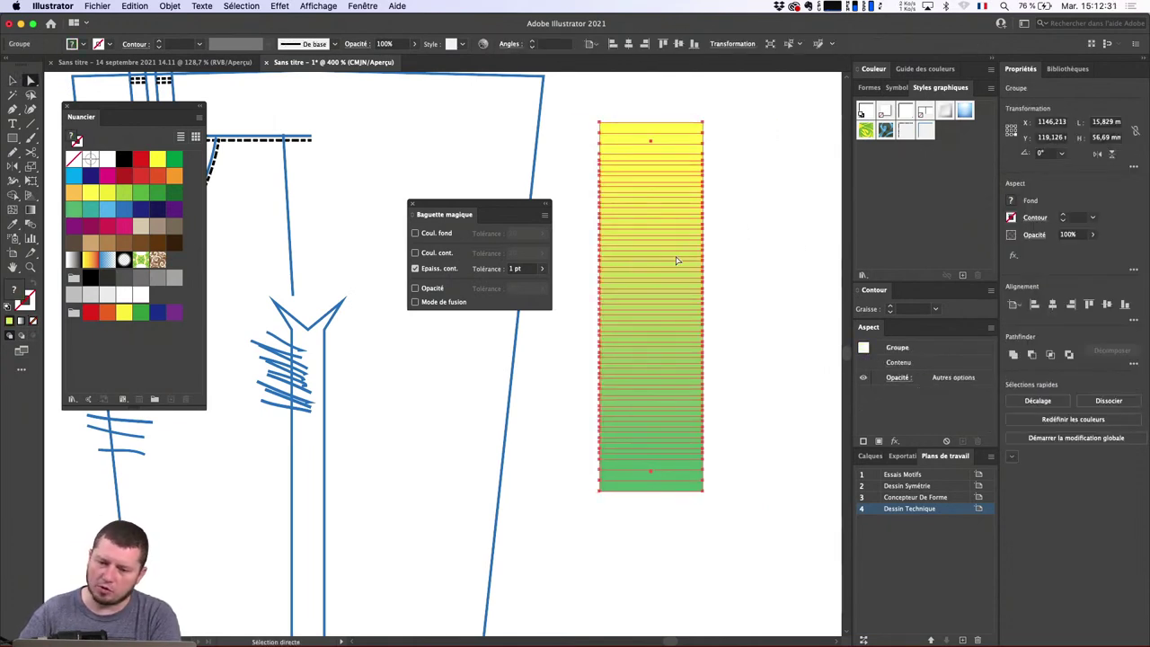
click(705, 261)
click(694, 273)
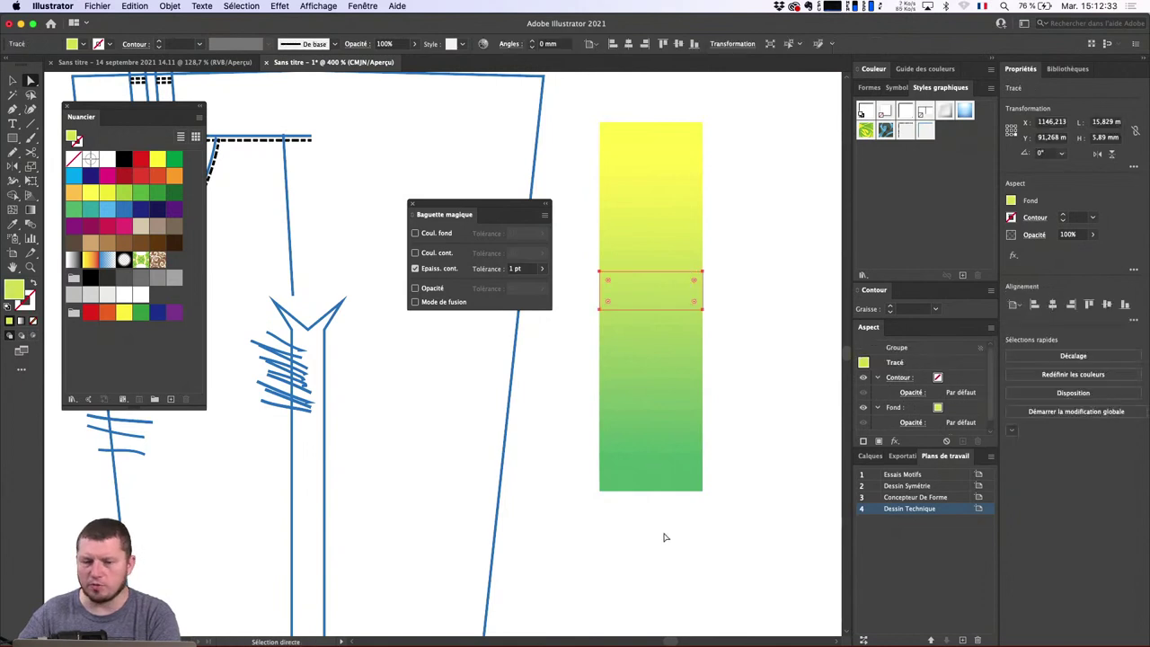
click(415, 269)
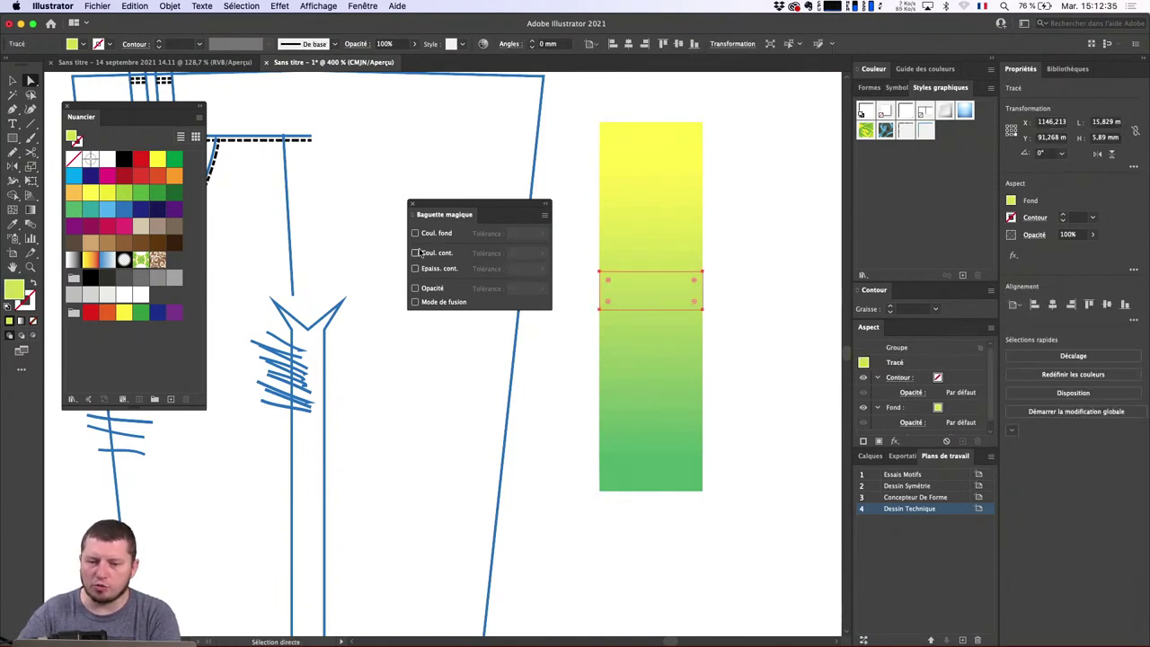
click(418, 234)
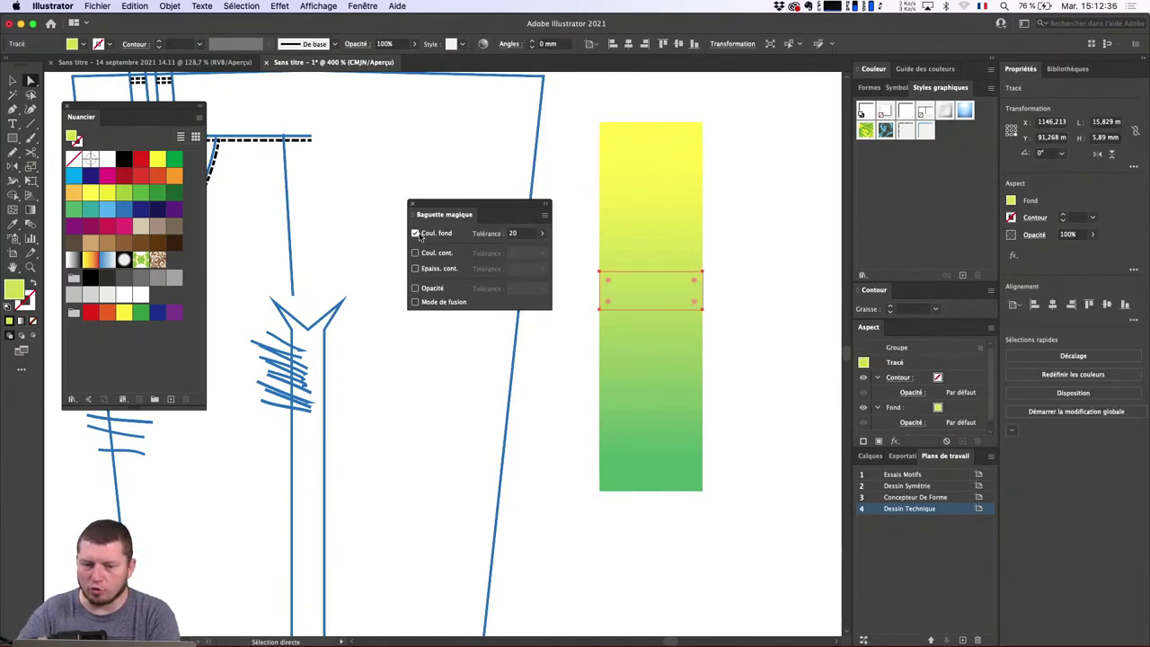
click(540, 235)
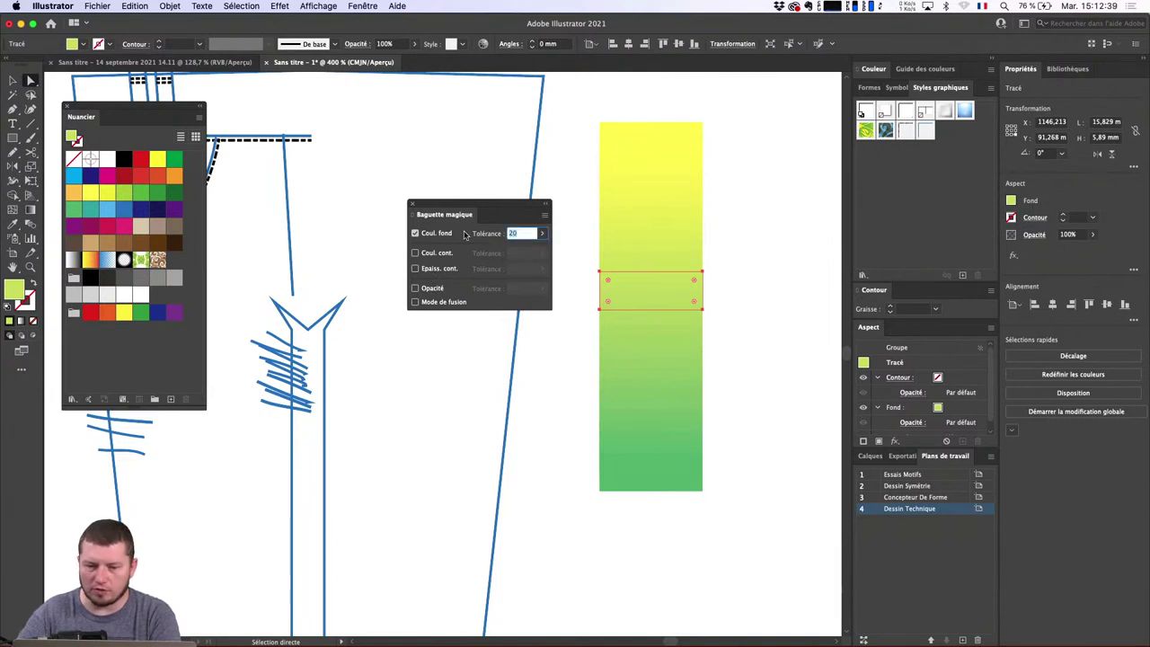
text(0)
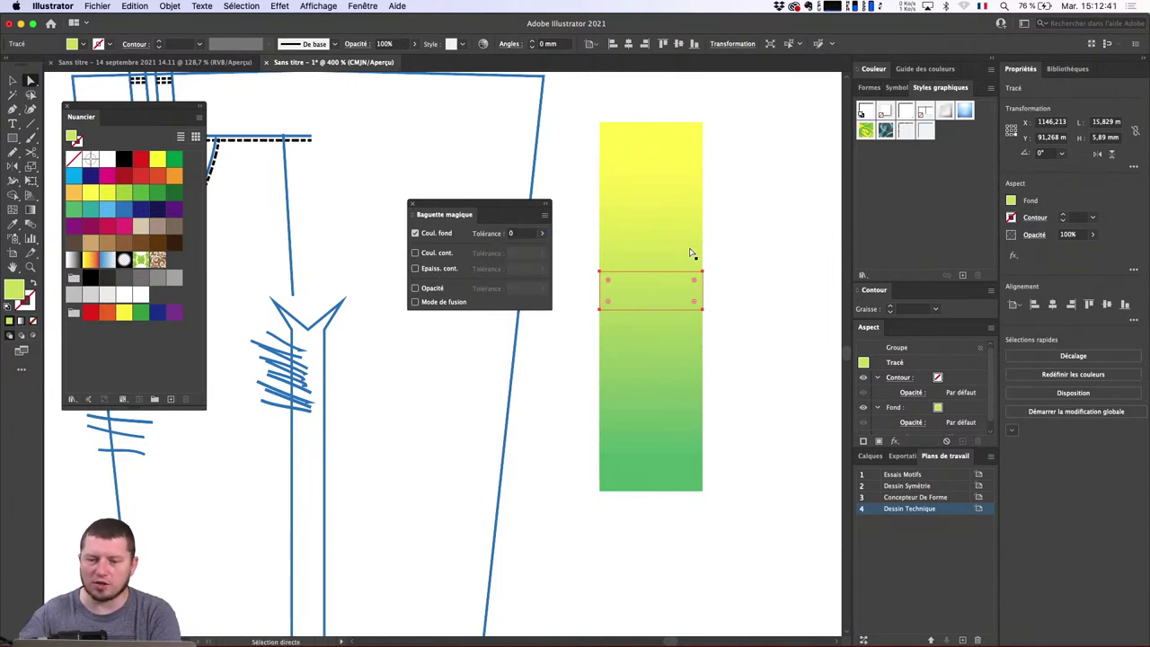
drag(672, 279, 671, 291)
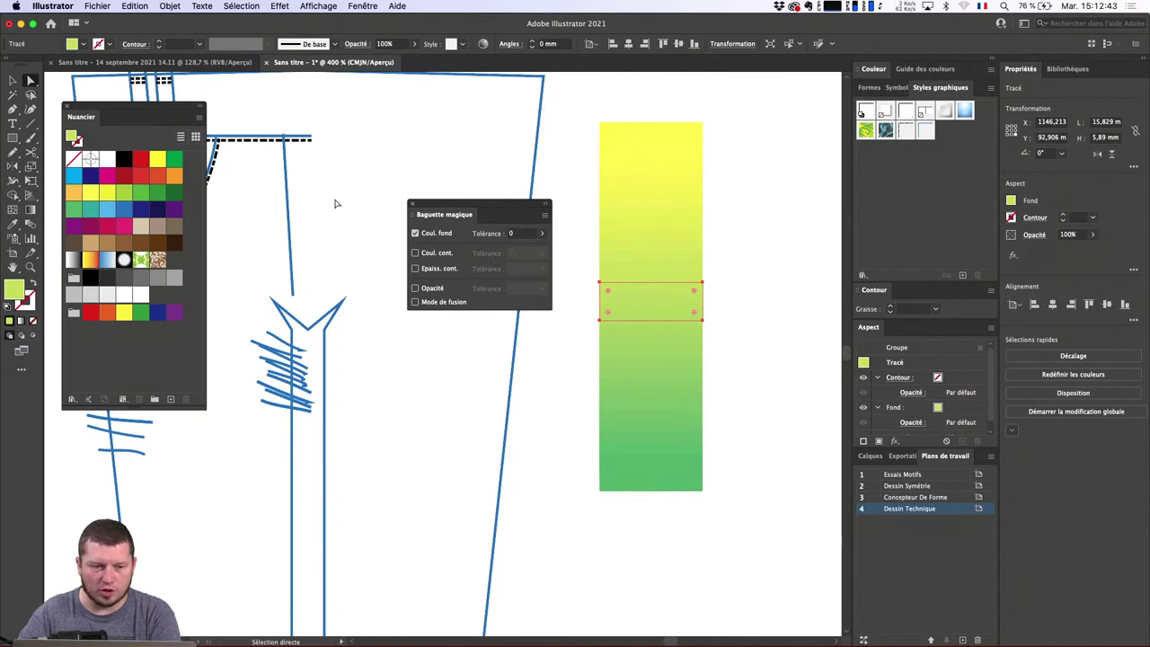
click(30, 94)
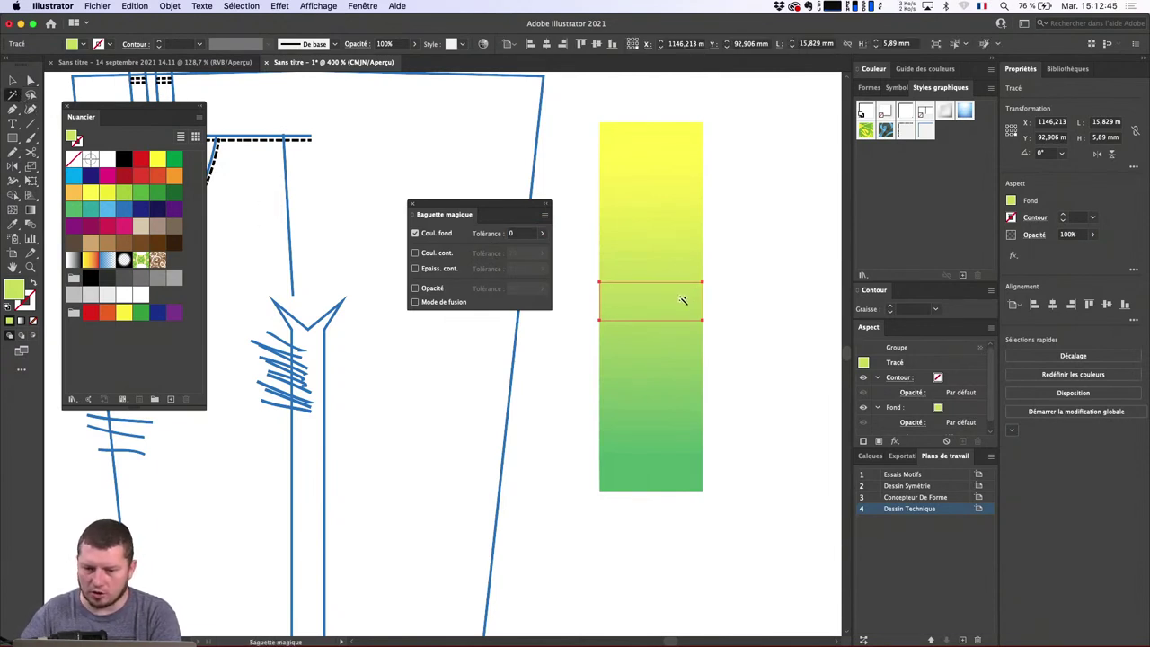
drag(683, 300, 683, 278)
click(522, 234)
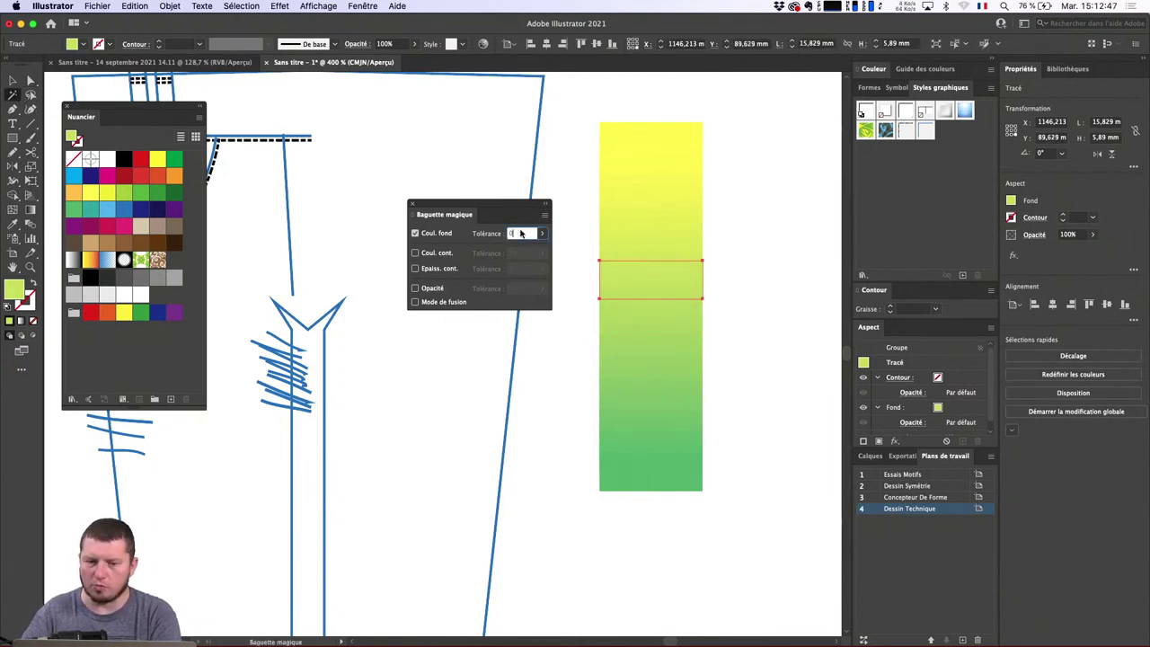
key(Return)
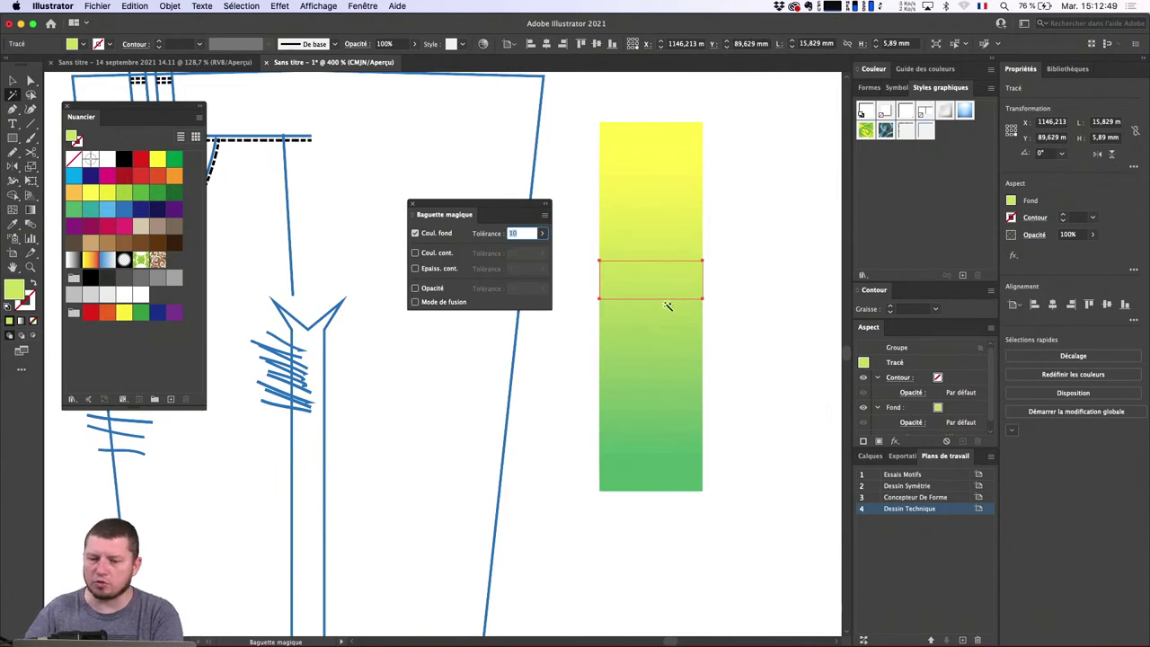
click(668, 306)
- Pull the selected stripe band out to the right, then close the Swatches and Magic Wand panels
key(v)
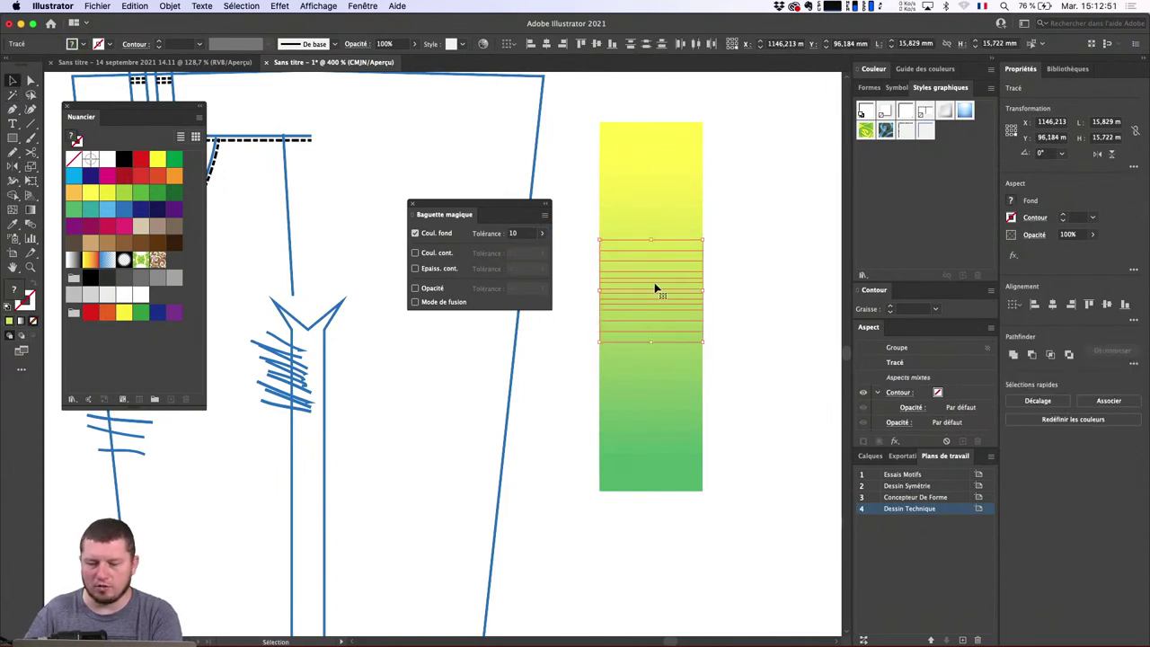
drag(656, 290, 710, 289)
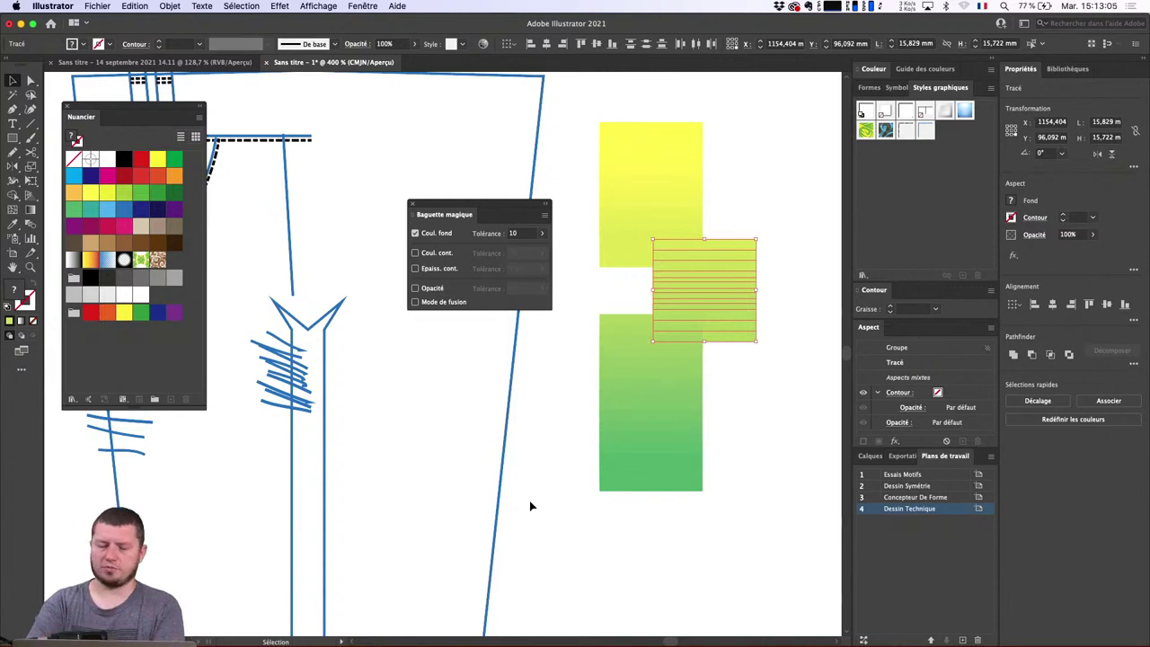
key(super+minus)
key(super+minus)
key(super+minus)
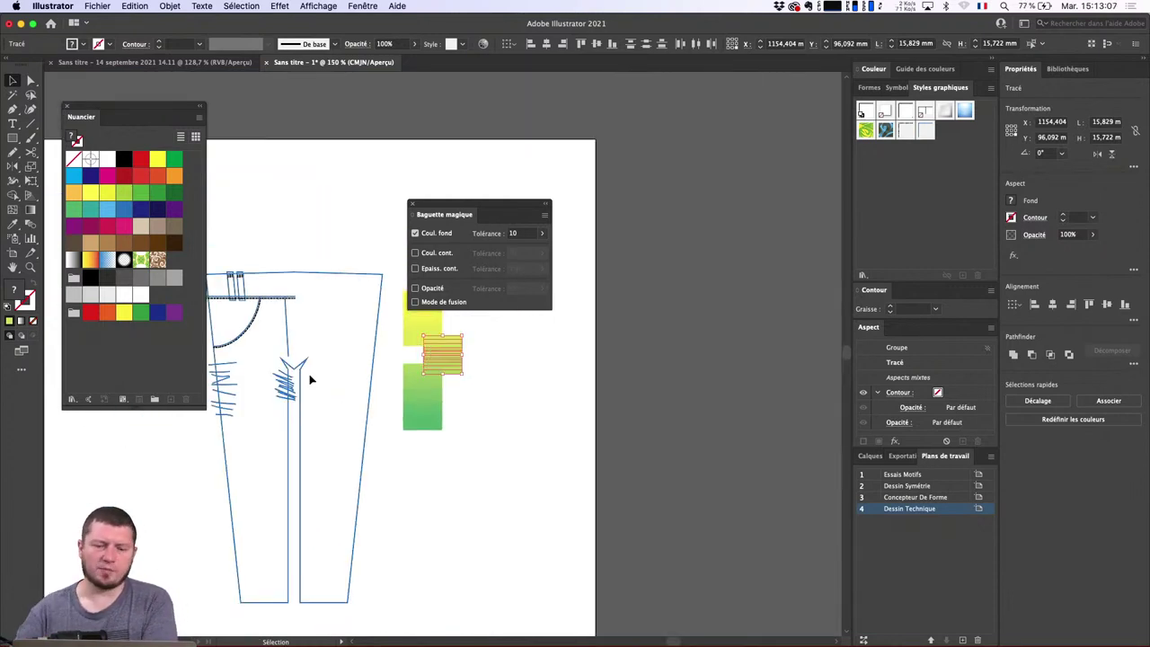
click(68, 107)
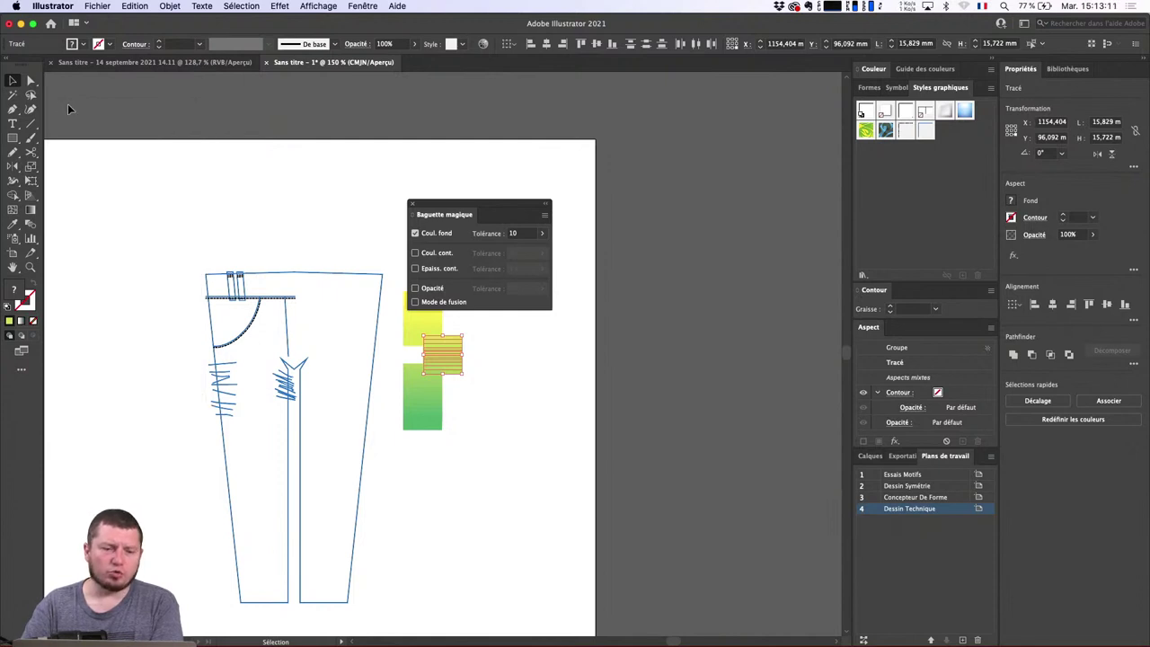
click(412, 204)
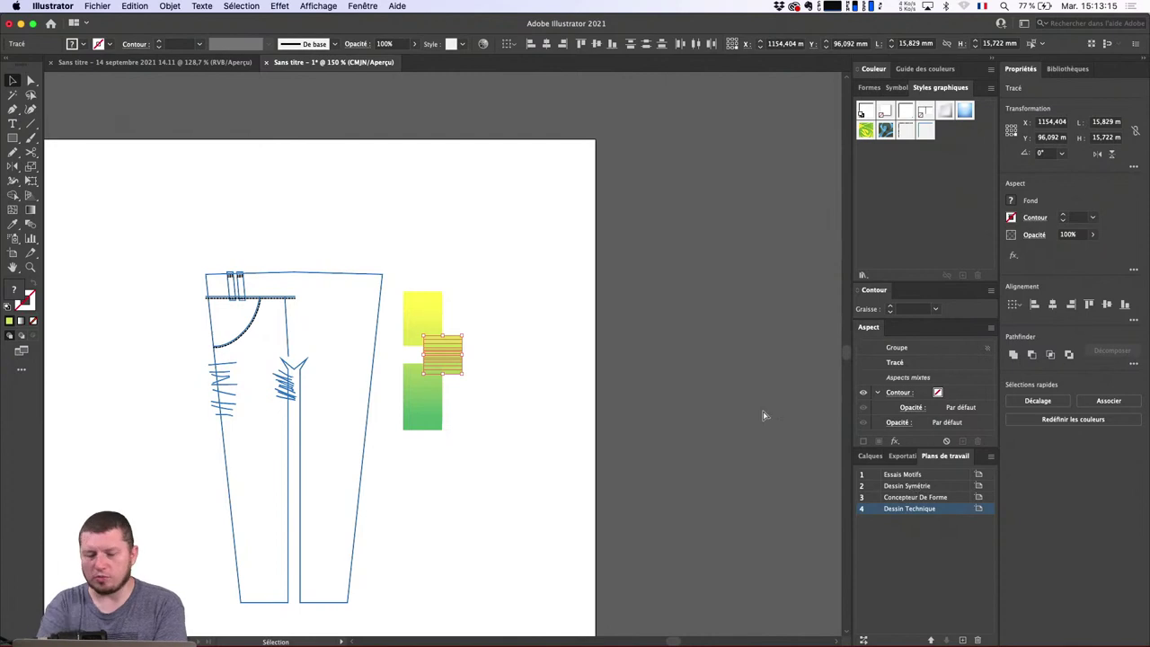
- Zoom and pan out to view all four artboards, then clear the selection
key(ctrl+minus)
key(ctrl+minus)
scroll(547, 326, left, 5)
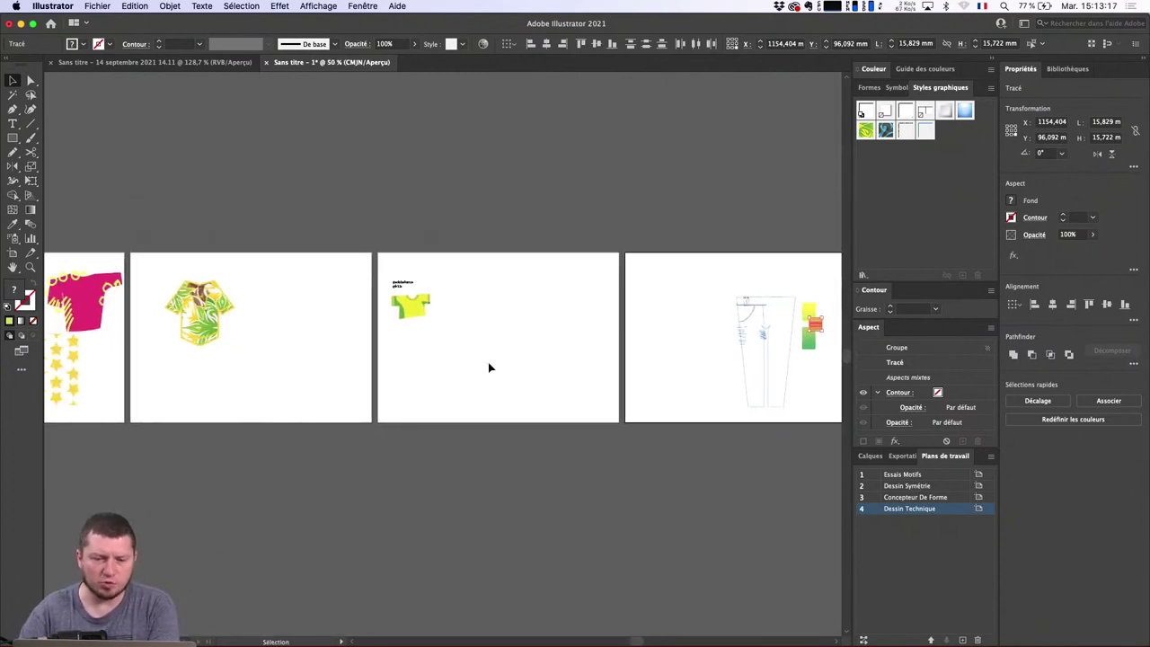
scroll(503, 378, left, 3)
key(ctrl+minus)
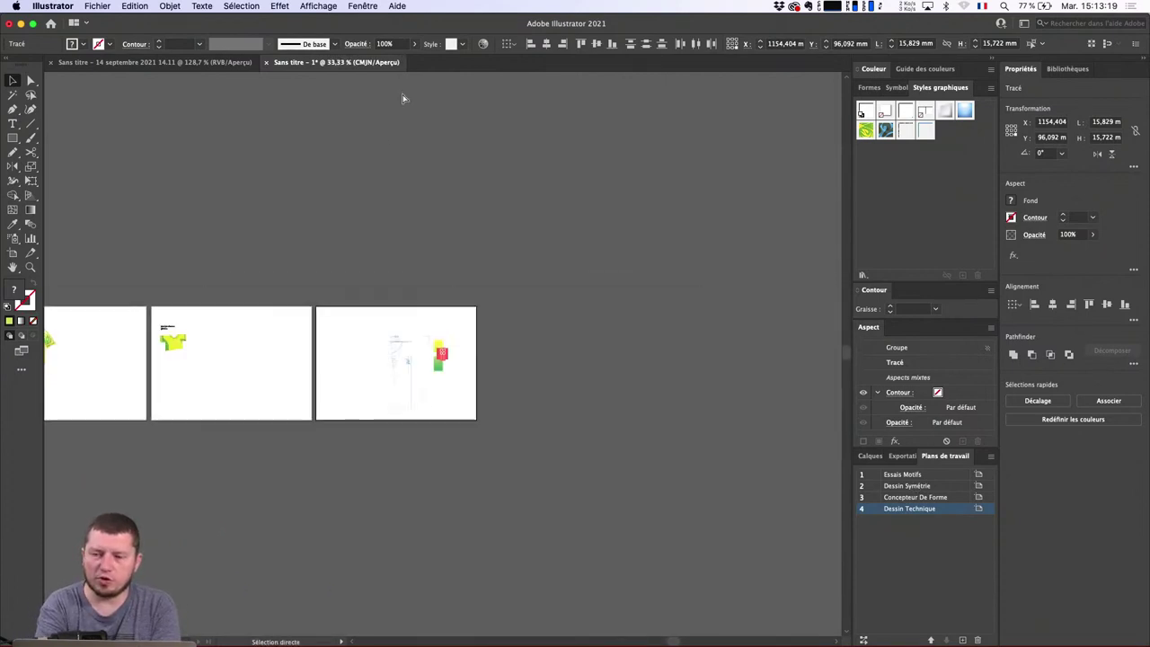
key(ctrl+minus)
key(ctrl+plus)
key(ctrl+plus)
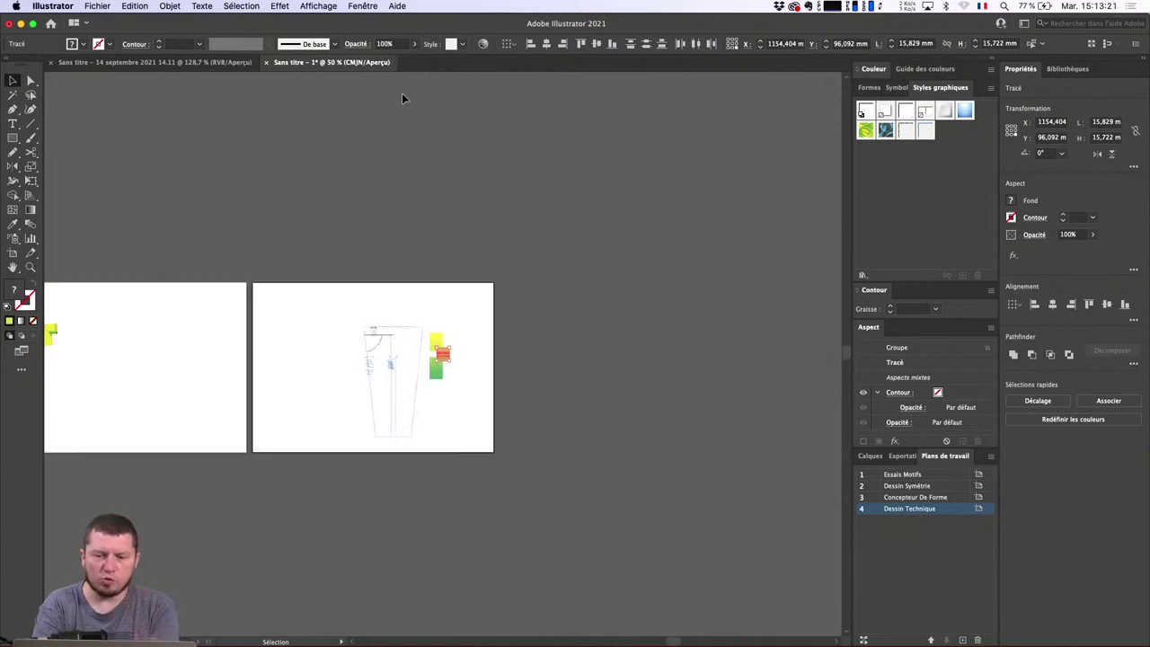
drag(333, 275, 664, 279)
drag(398, 329, 600, 332)
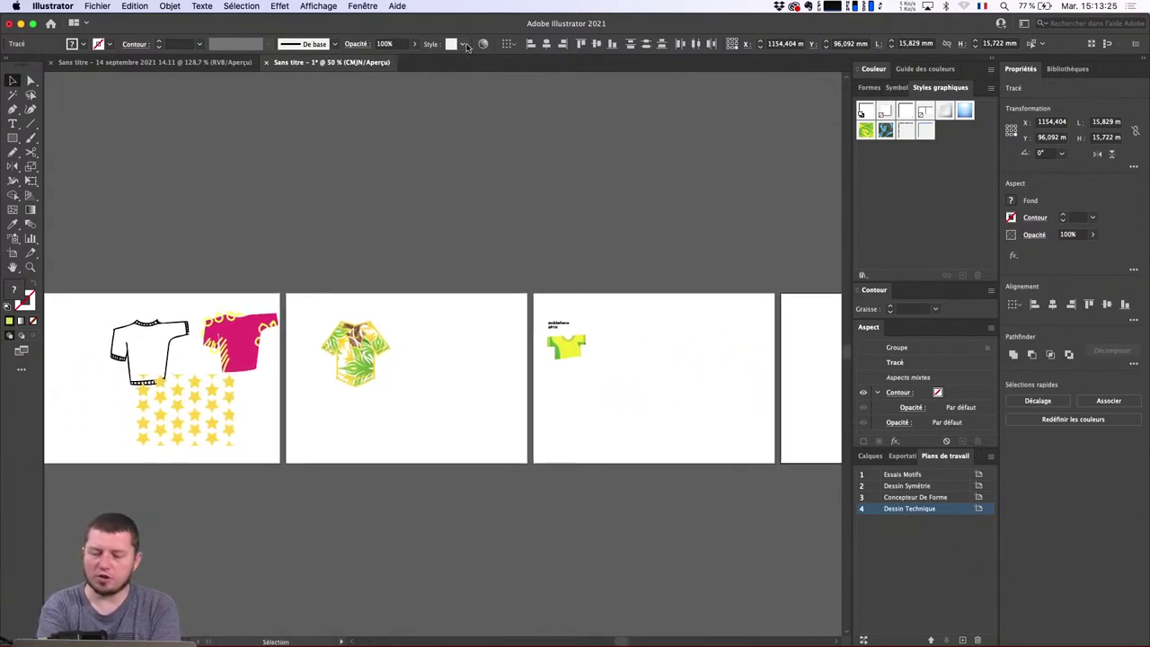
key(ctrl+minus)
key(ctrl+a)
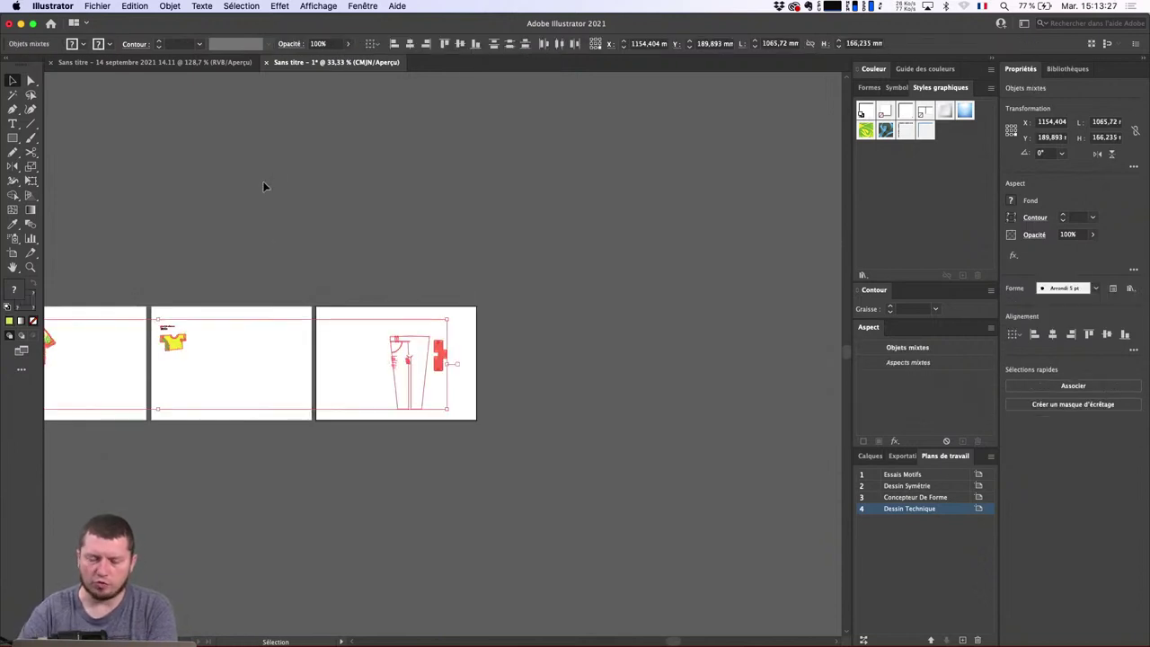
key(ctrl+minus)
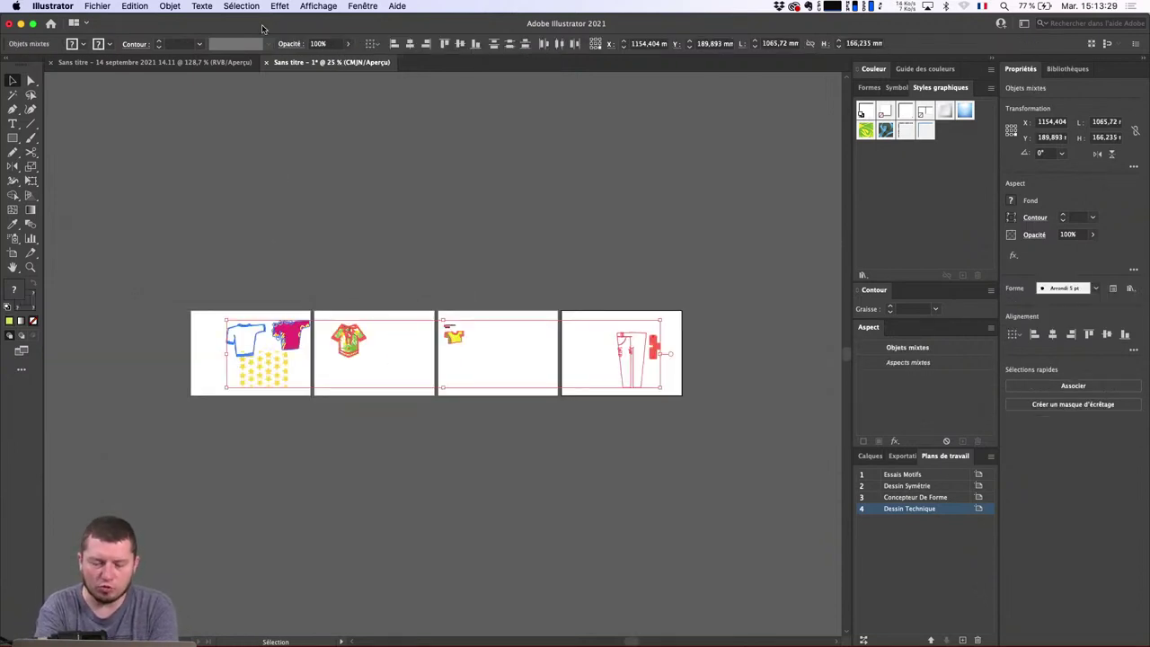
key(ctrl+plus)
click(363, 280)
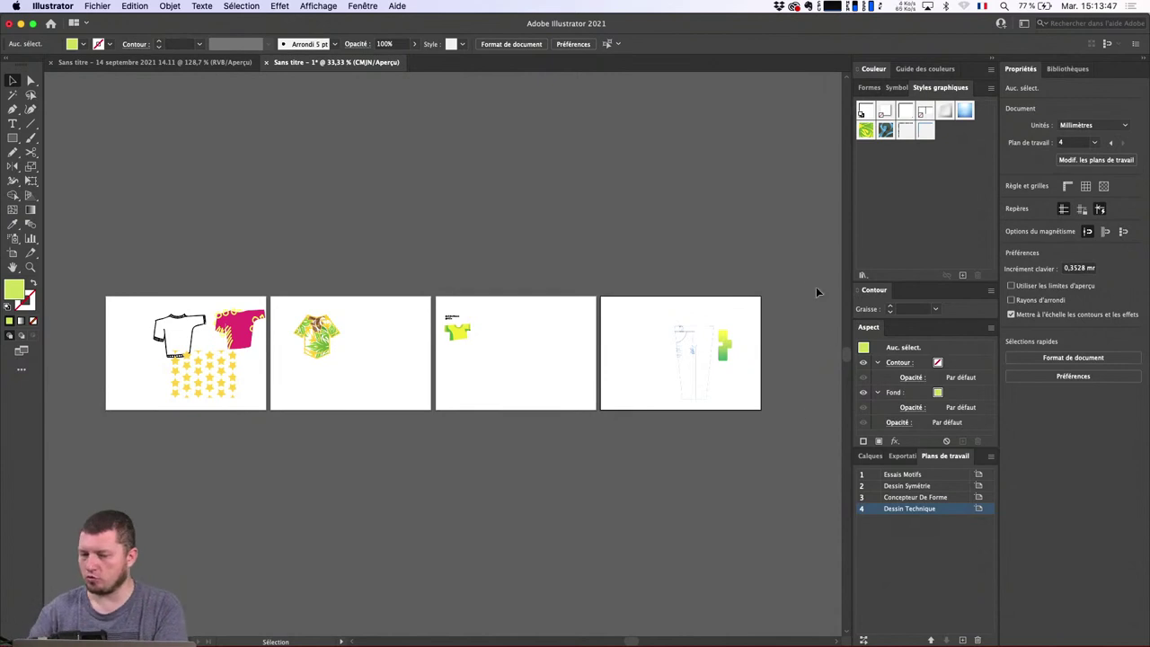
- Rename layer Calque 2 to Dessin and Calque 1 to Couleurs
click(871, 455)
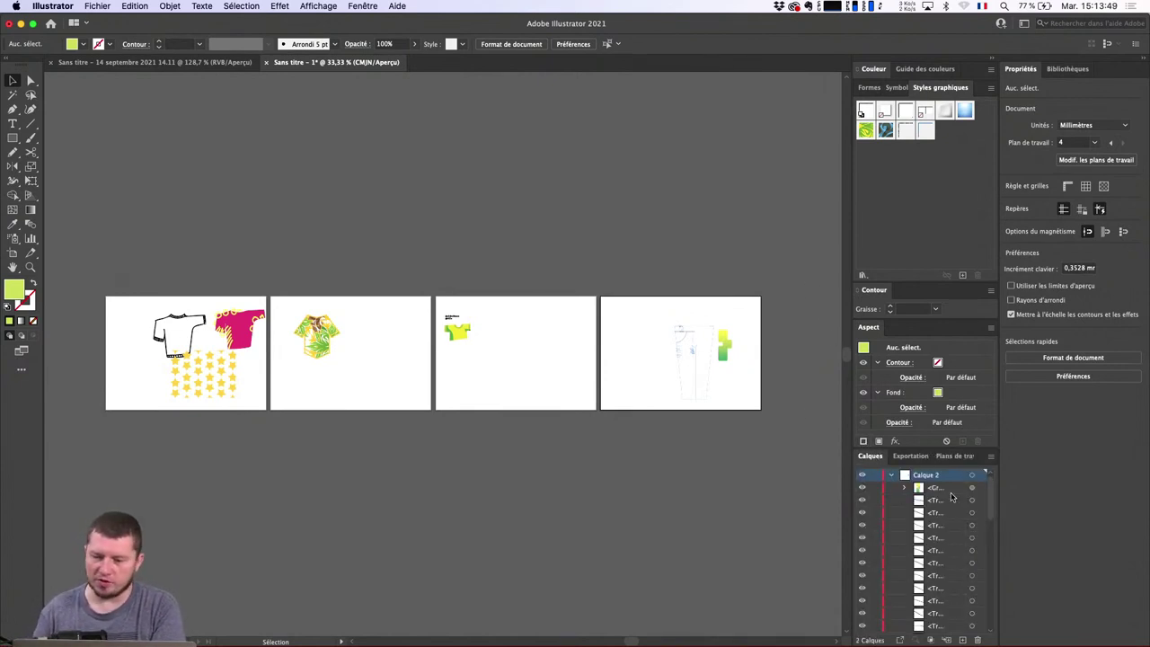
click(893, 476)
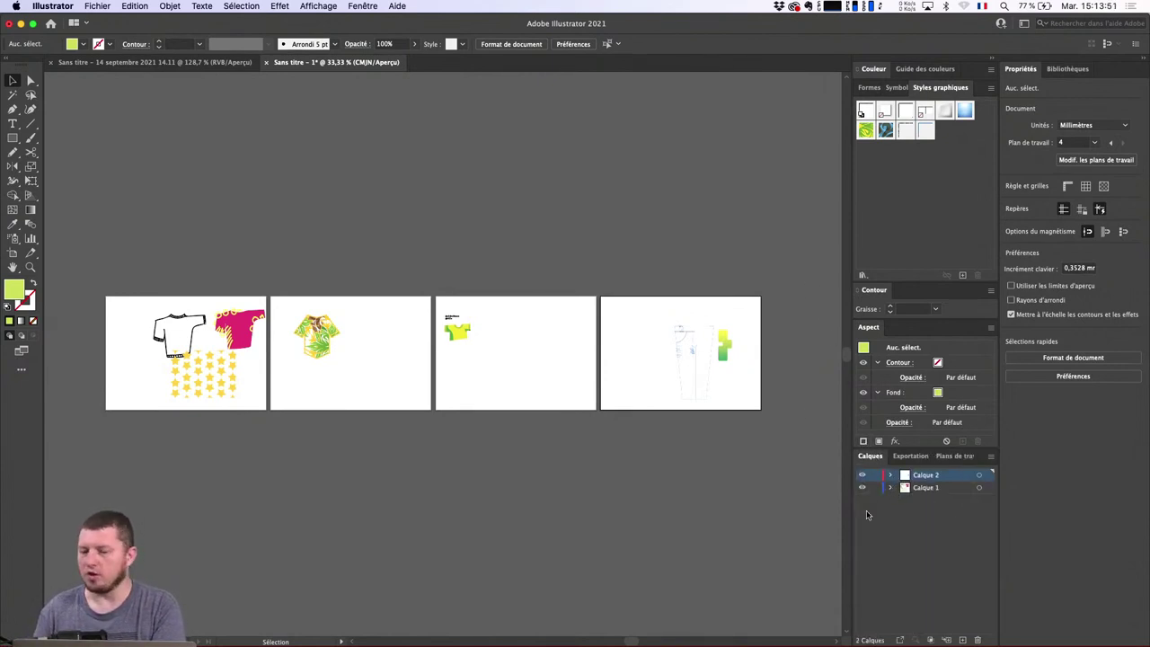
double_click(925, 476)
text(Dessin)
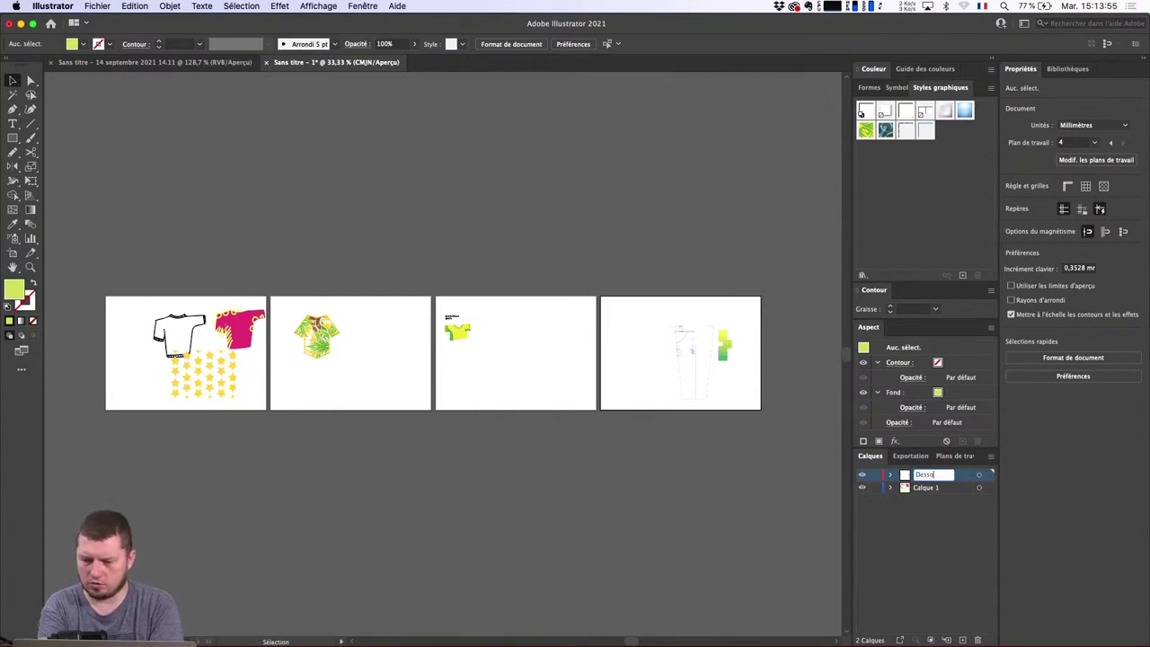
double_click(932, 489)
text(Couleurs)
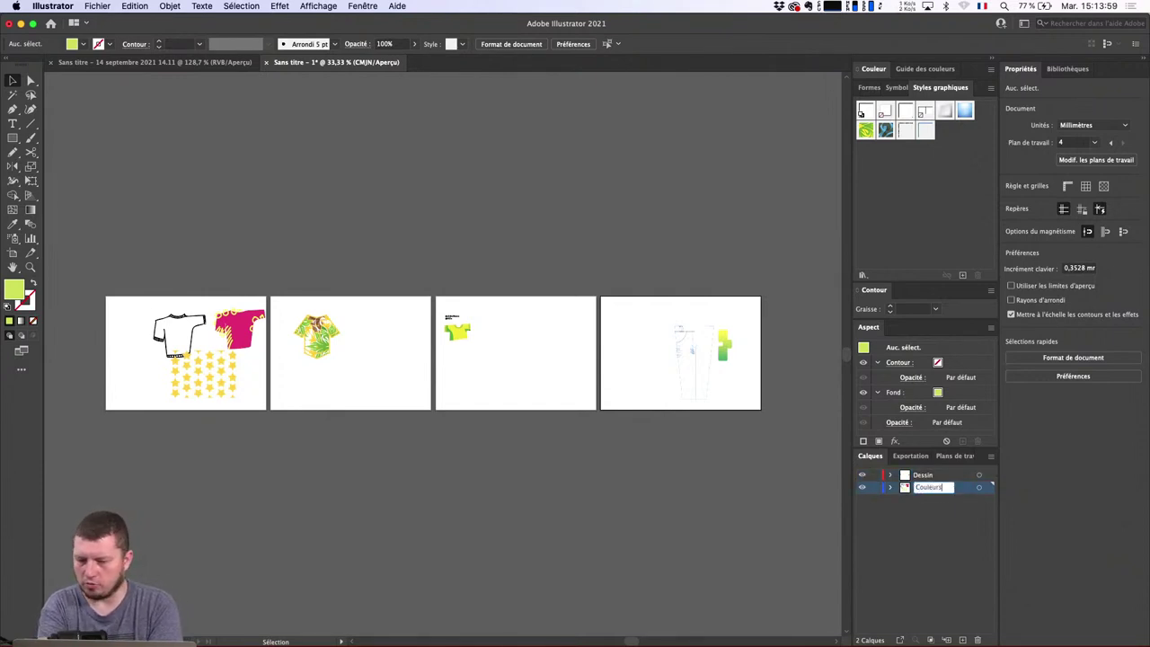
key(Return)
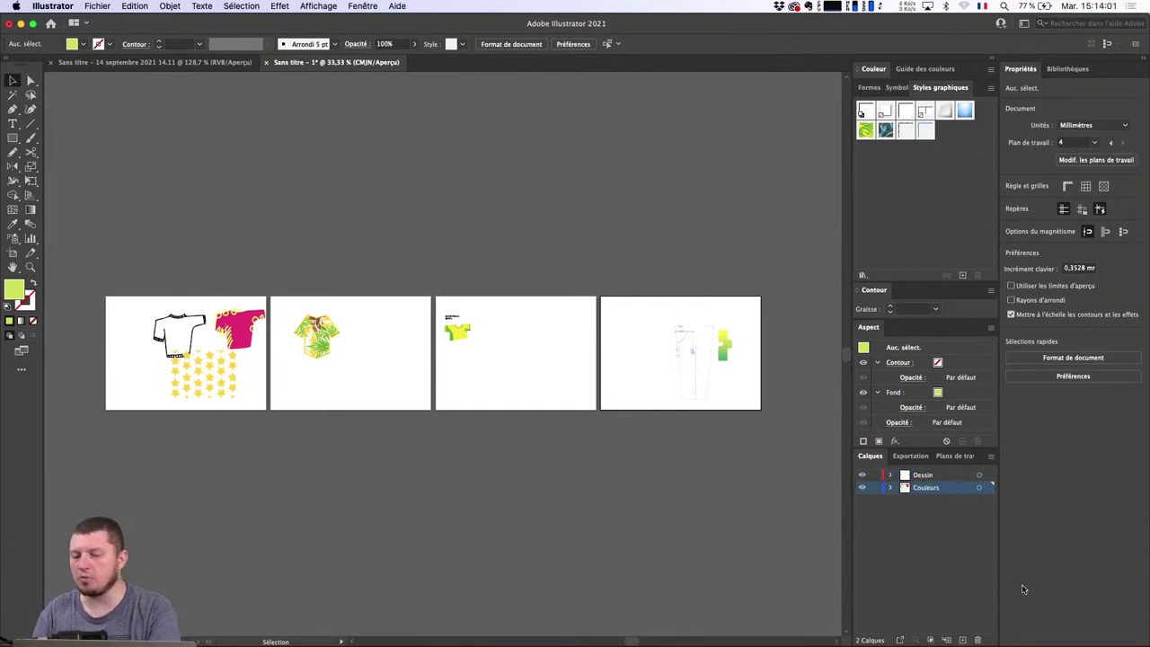
- Add a new layer named Cartouches and move it to the top of the stack
click(963, 639)
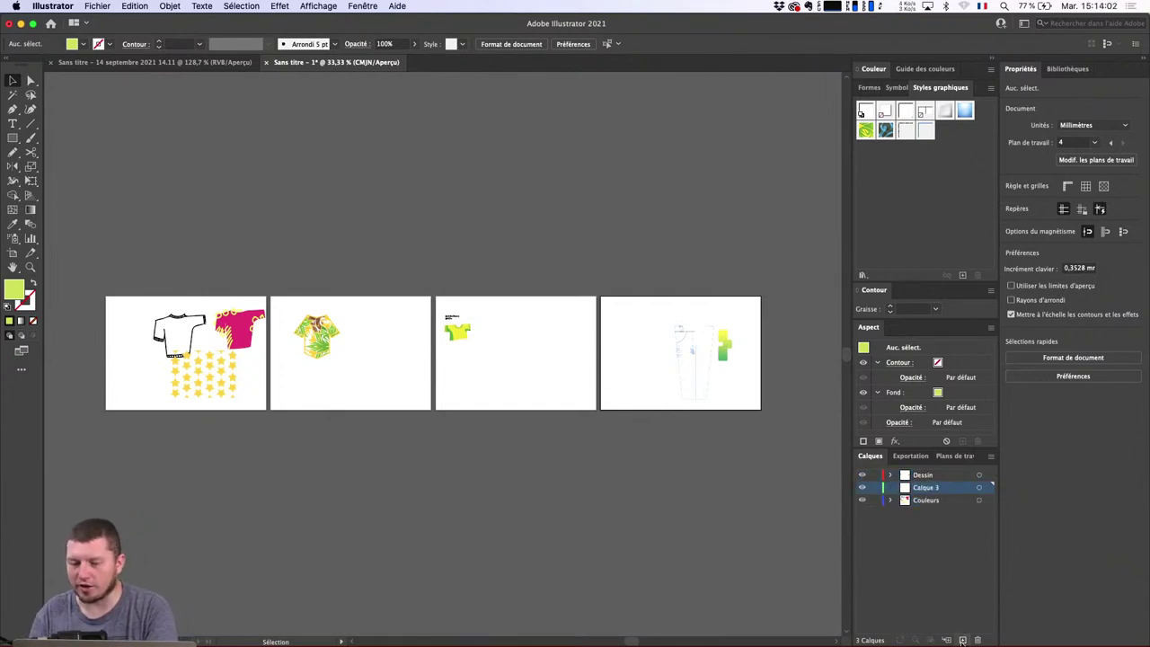
double_click(916, 490)
text(Cartouches)
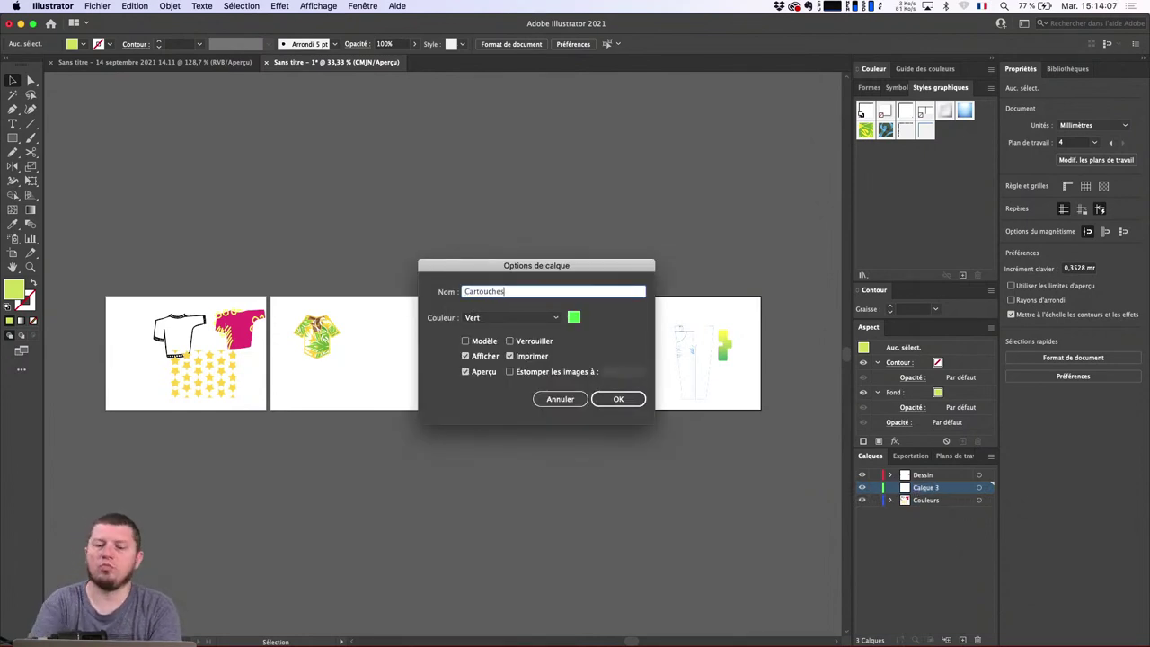
click(617, 398)
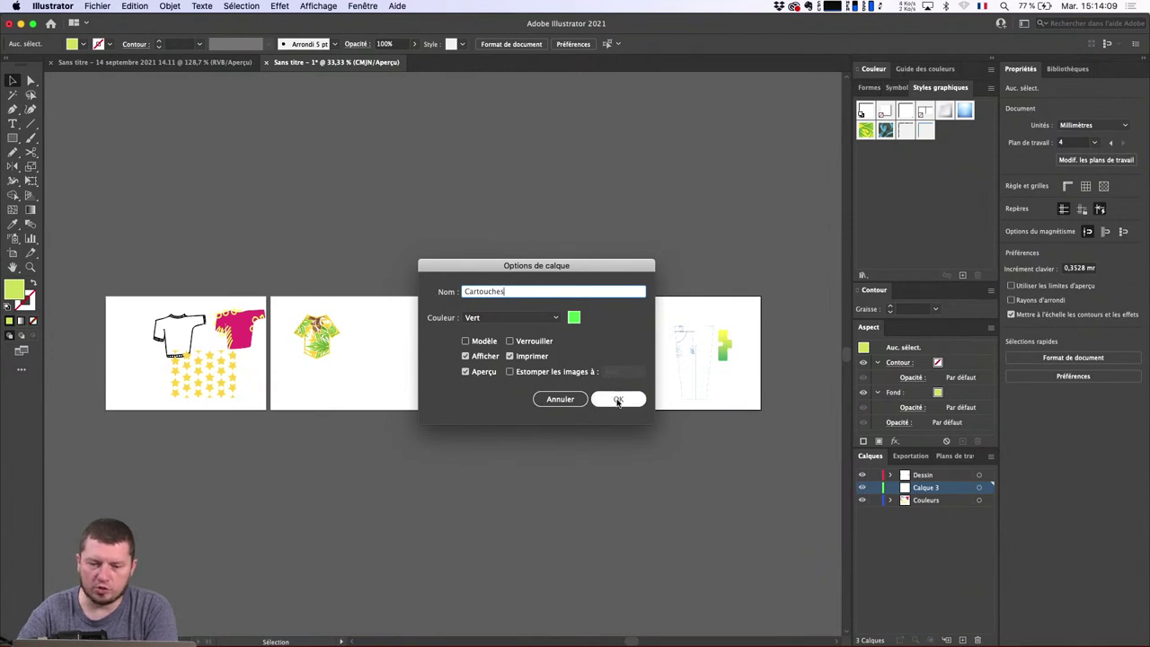
drag(928, 488, 935, 475)
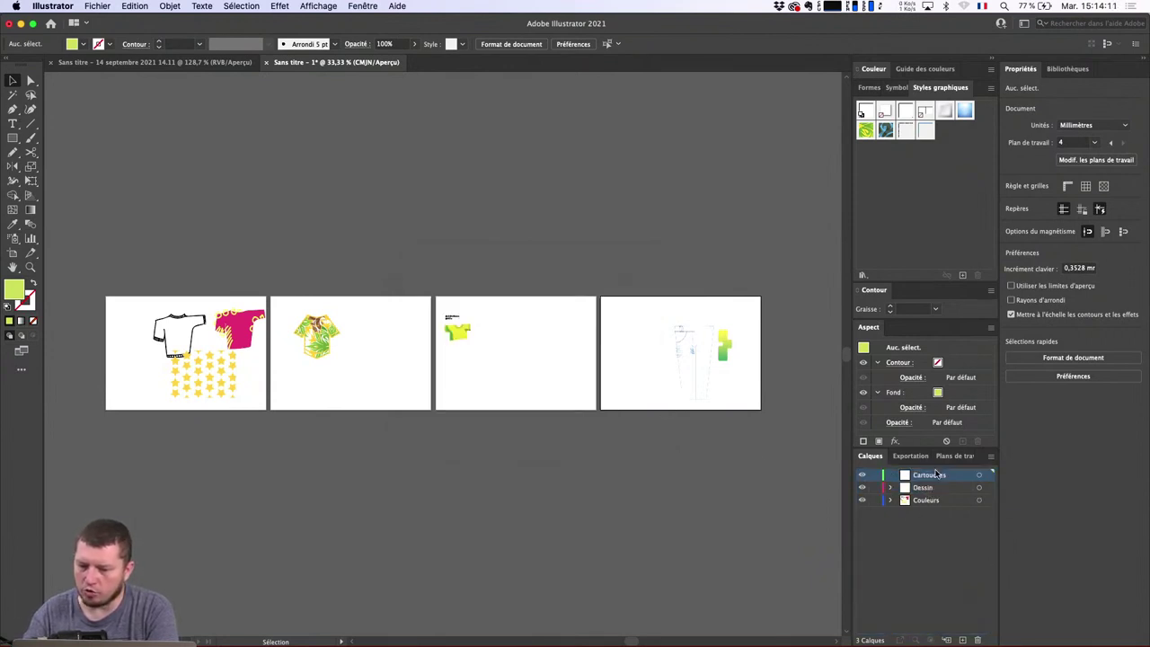
- Zoom onto the pants artboard and set a no-fill, pink-red stroke from the Swatches panel
key(super+plus)
key(super+plus)
drag(717, 401, 249, 335)
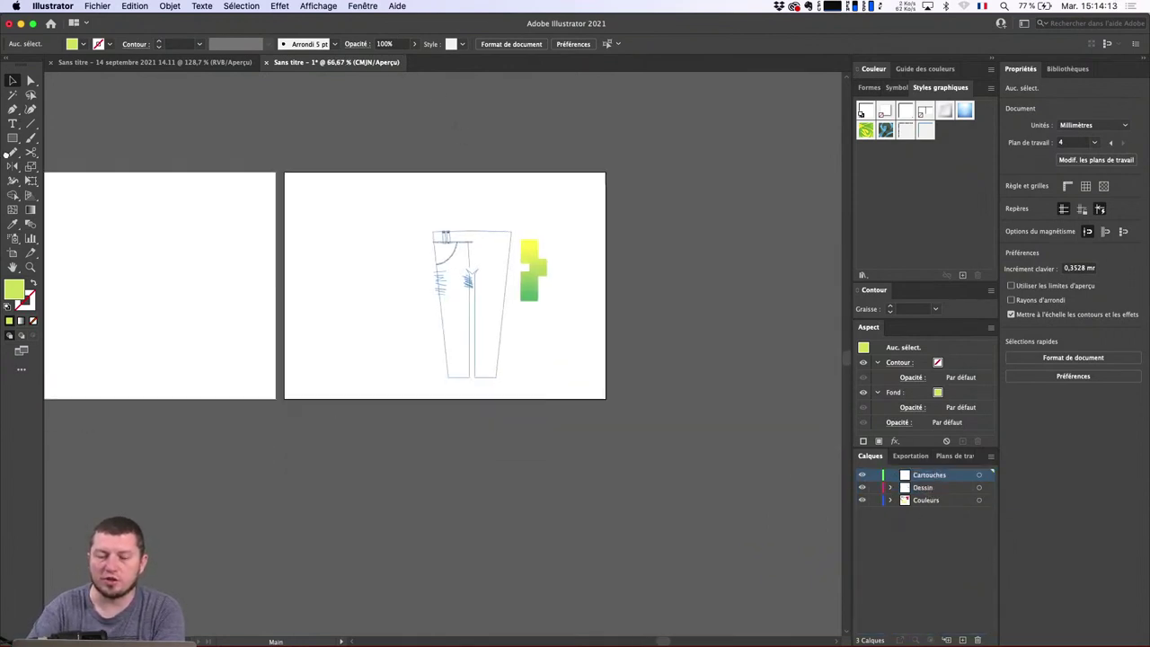
drag(97, 153, 110, 193)
key(r)
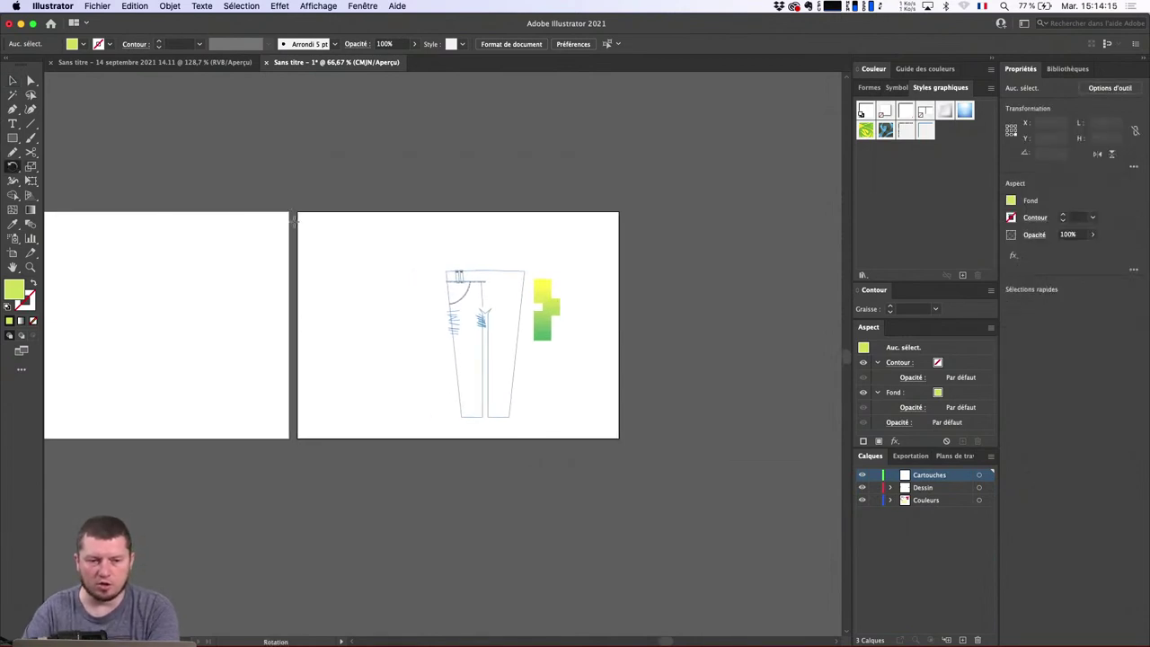
key(m)
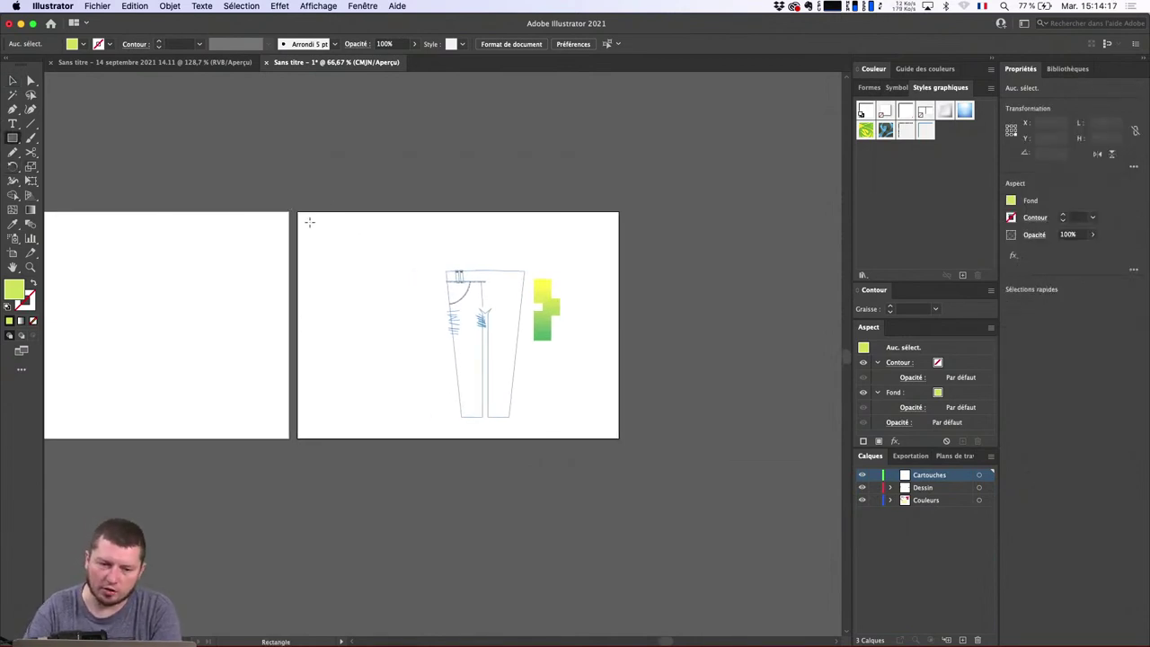
key(x)
key(shift+x)
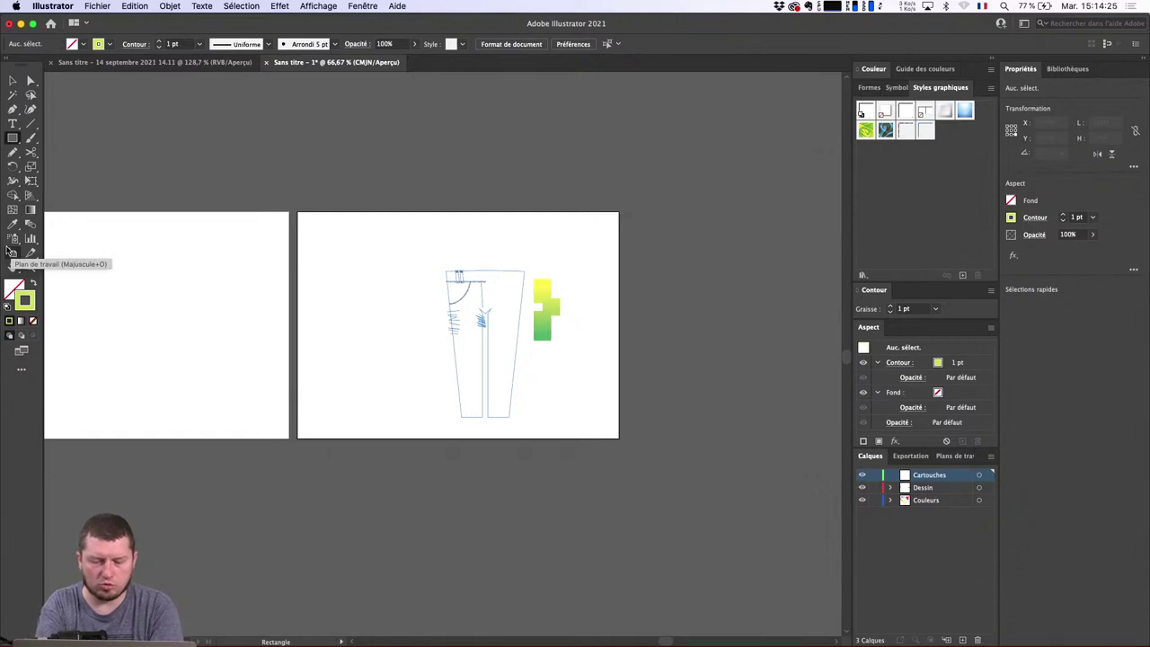
key(shift+m)
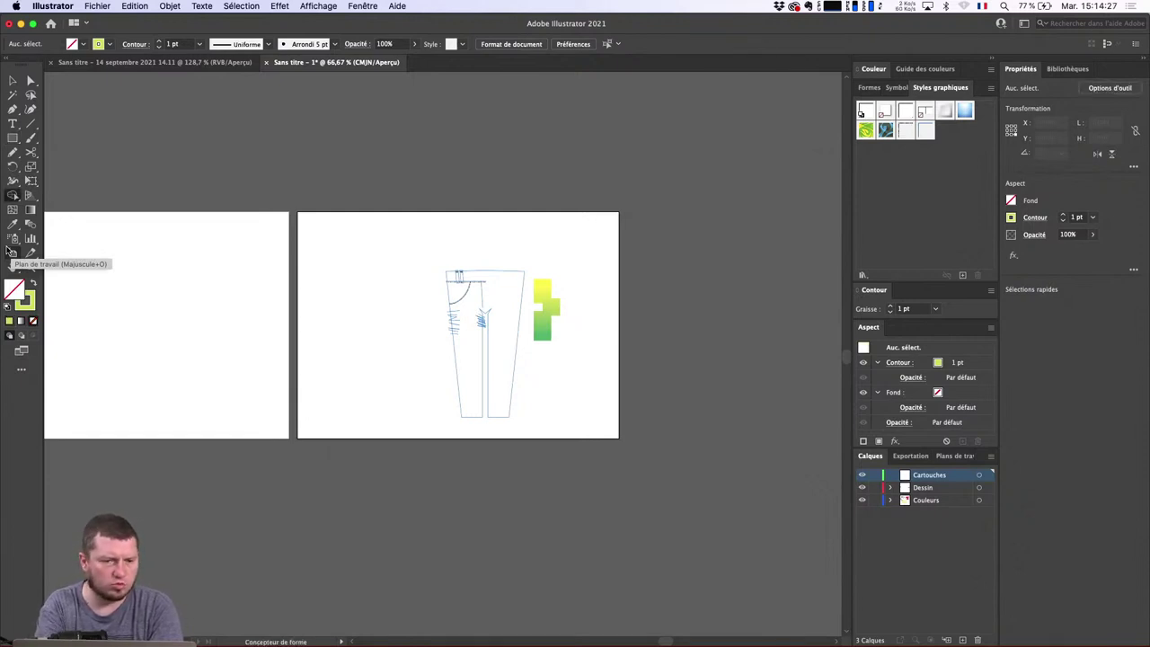
key(x)
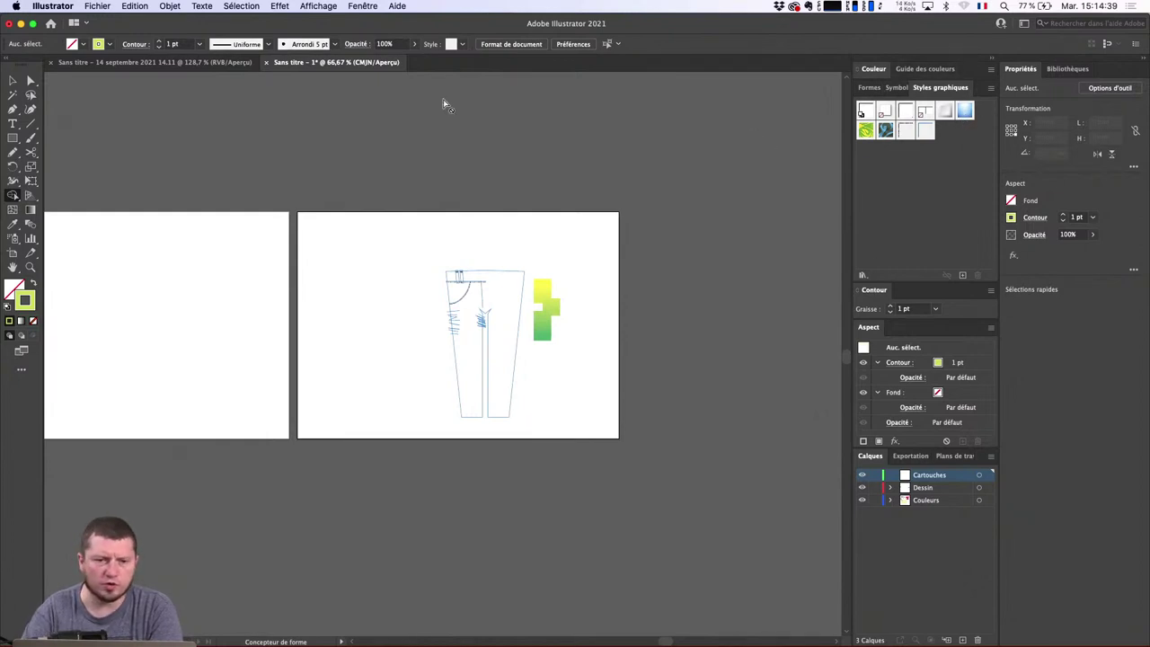
click(363, 6)
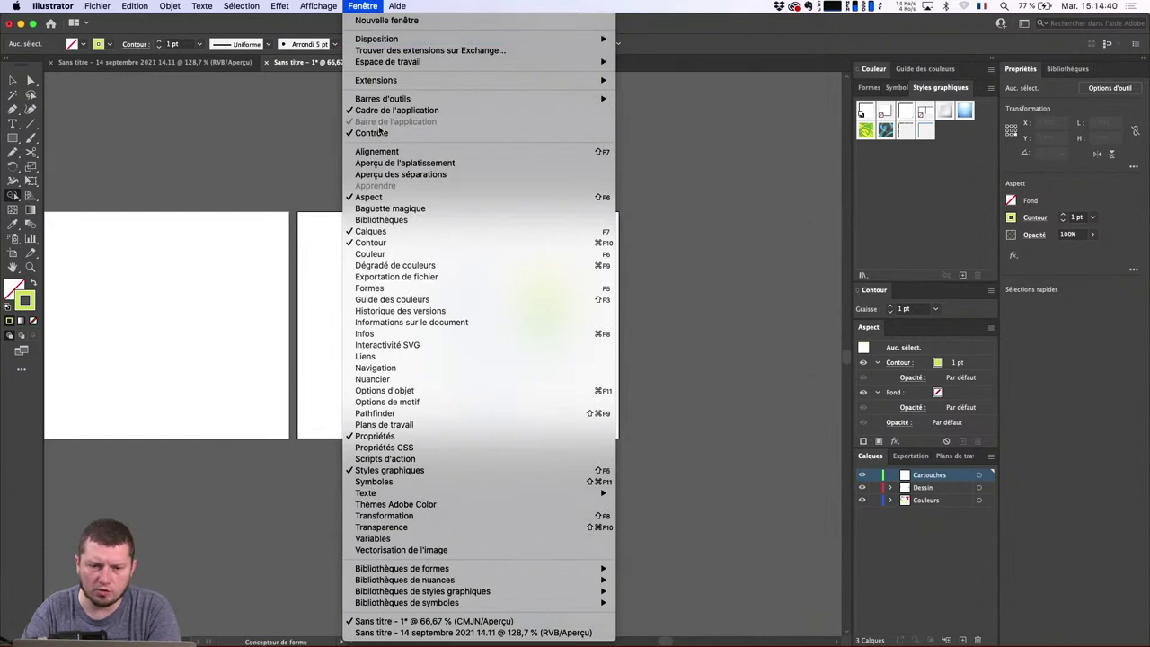
click(398, 380)
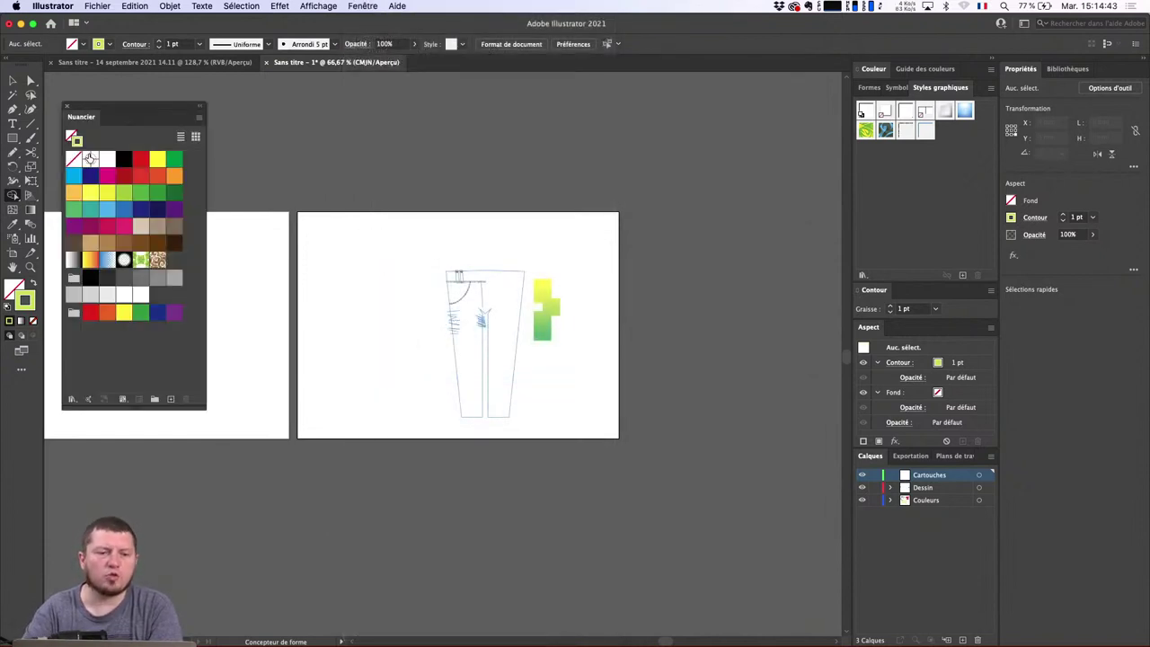
click(109, 227)
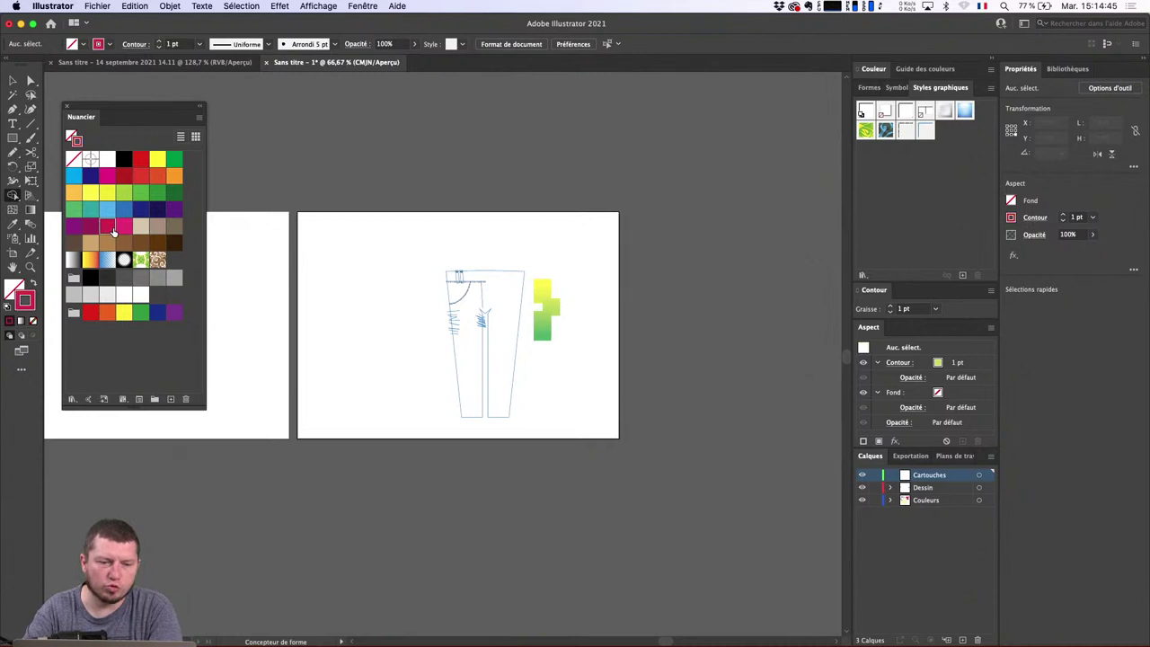
click(66, 107)
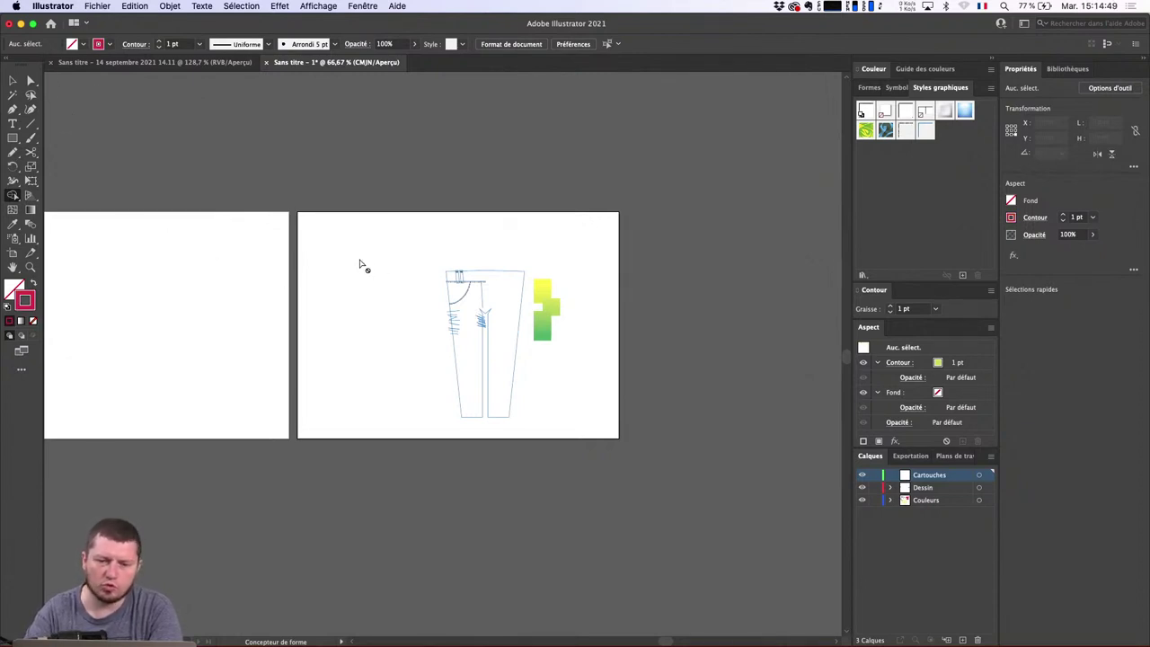
- Draw a frame rectangle on the pants artboard with a 6 pt dark-red outline, then zoom to 150%
click(12, 137)
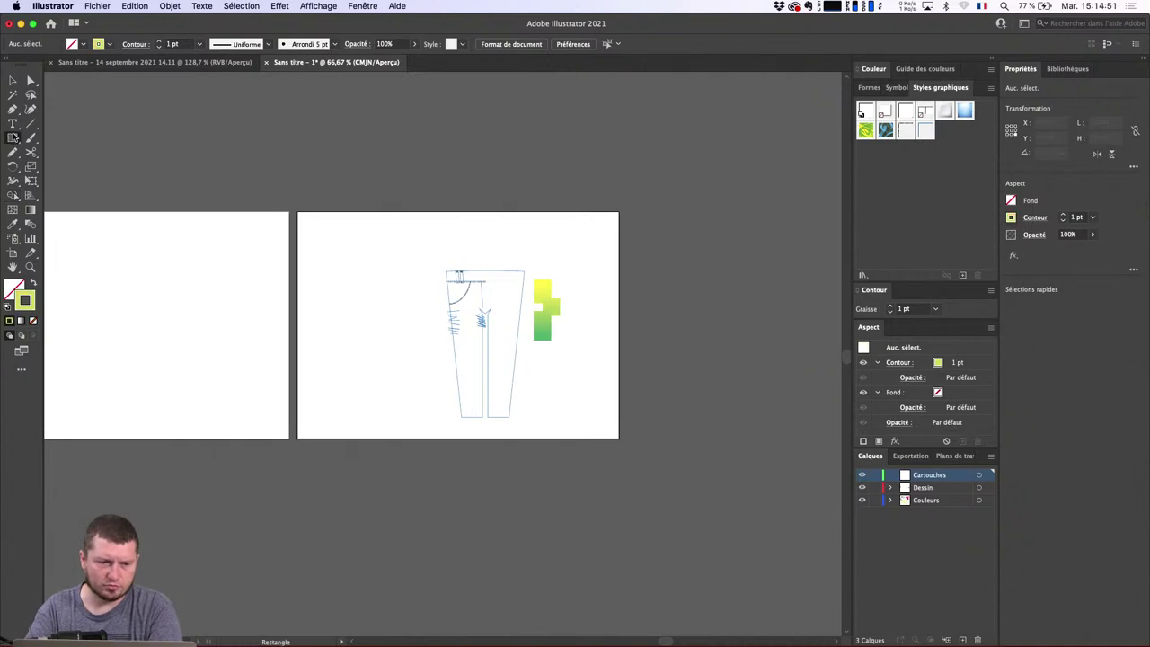
drag(317, 233, 608, 423)
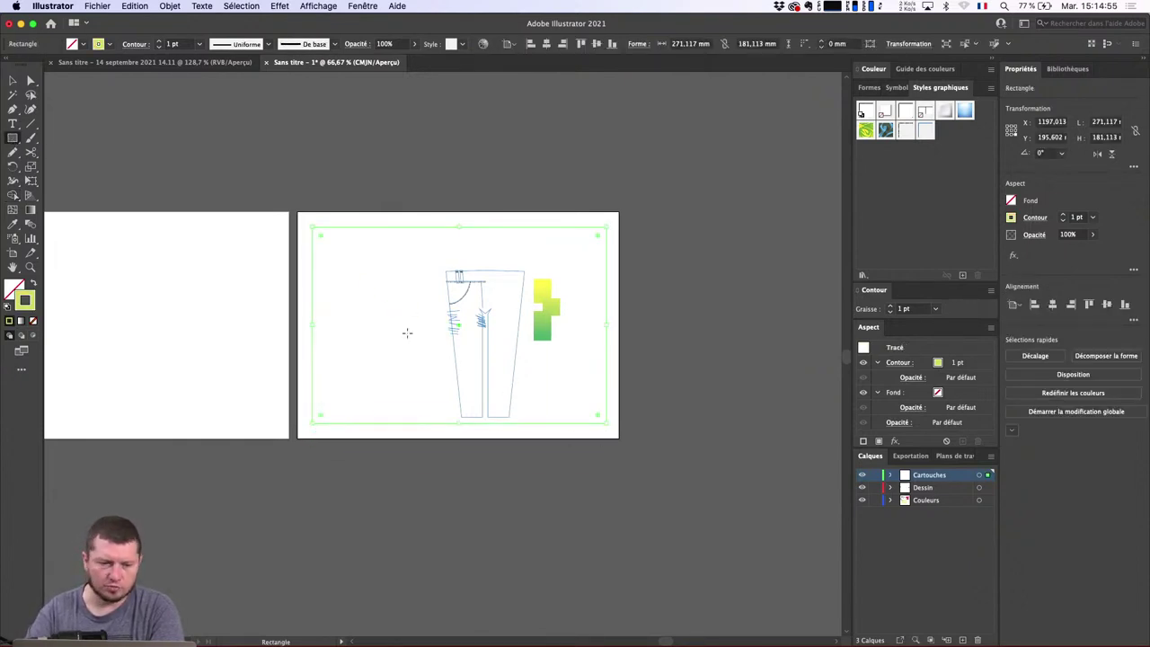
click(109, 44)
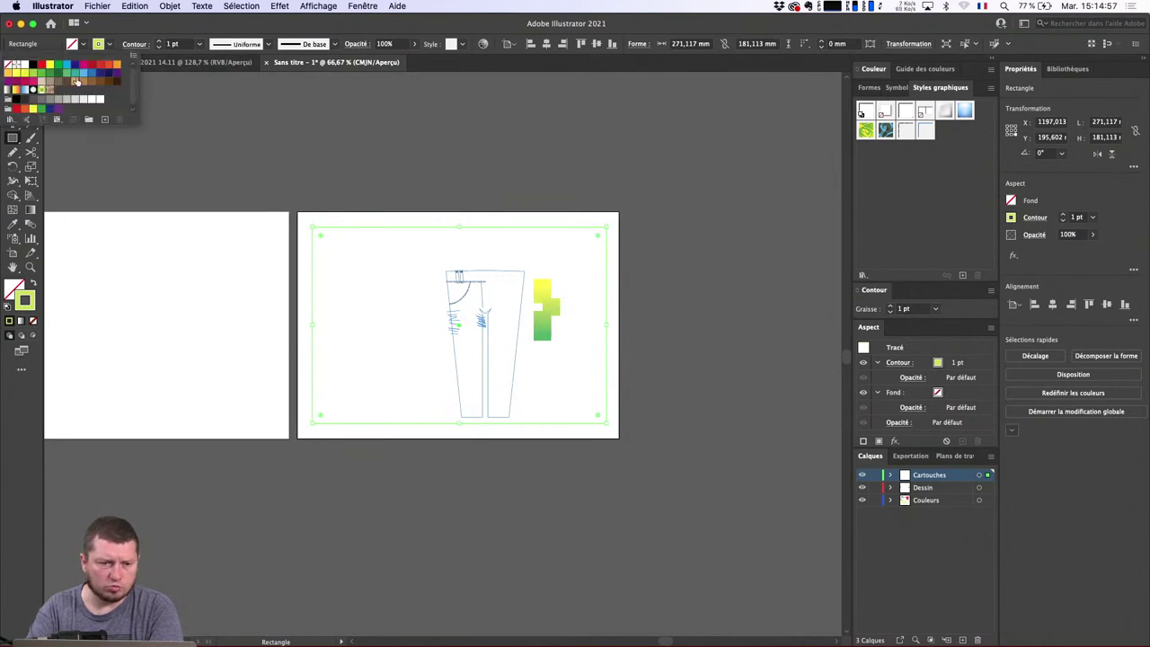
click(16, 81)
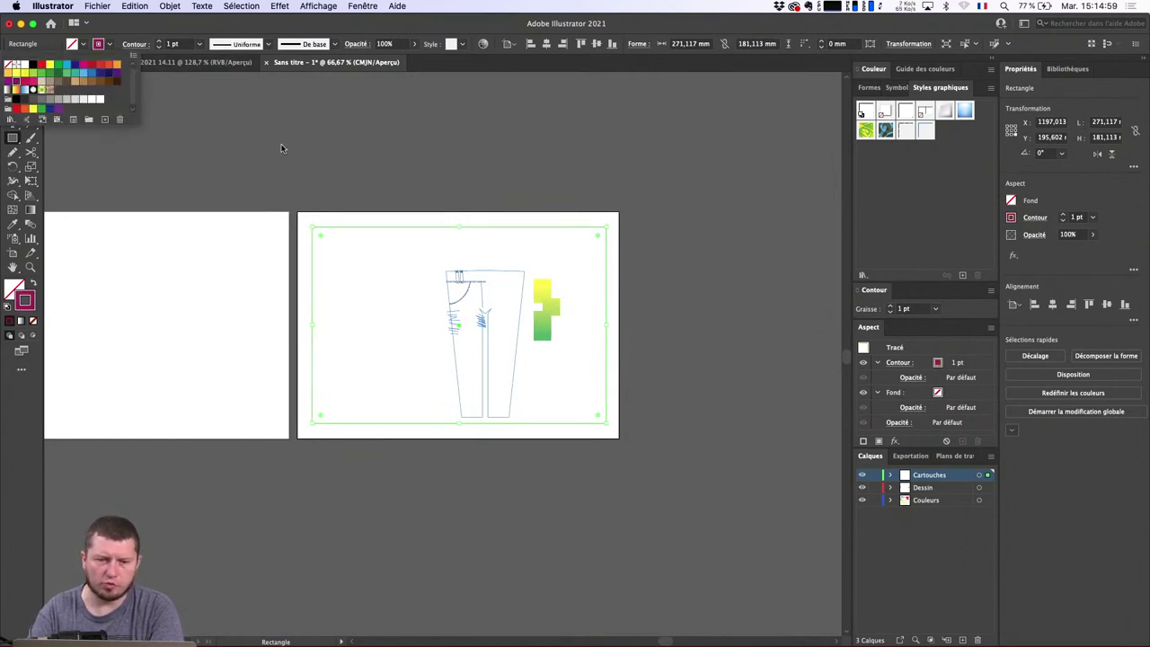
click(174, 47)
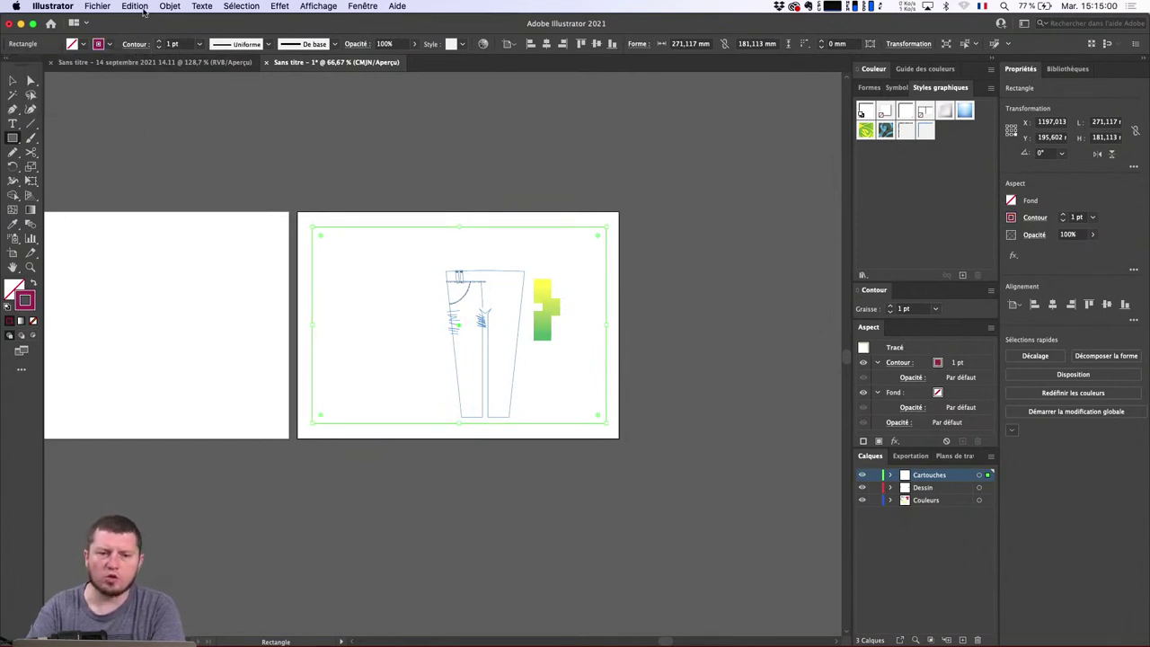
click(174, 47)
text(6)
key(Return)
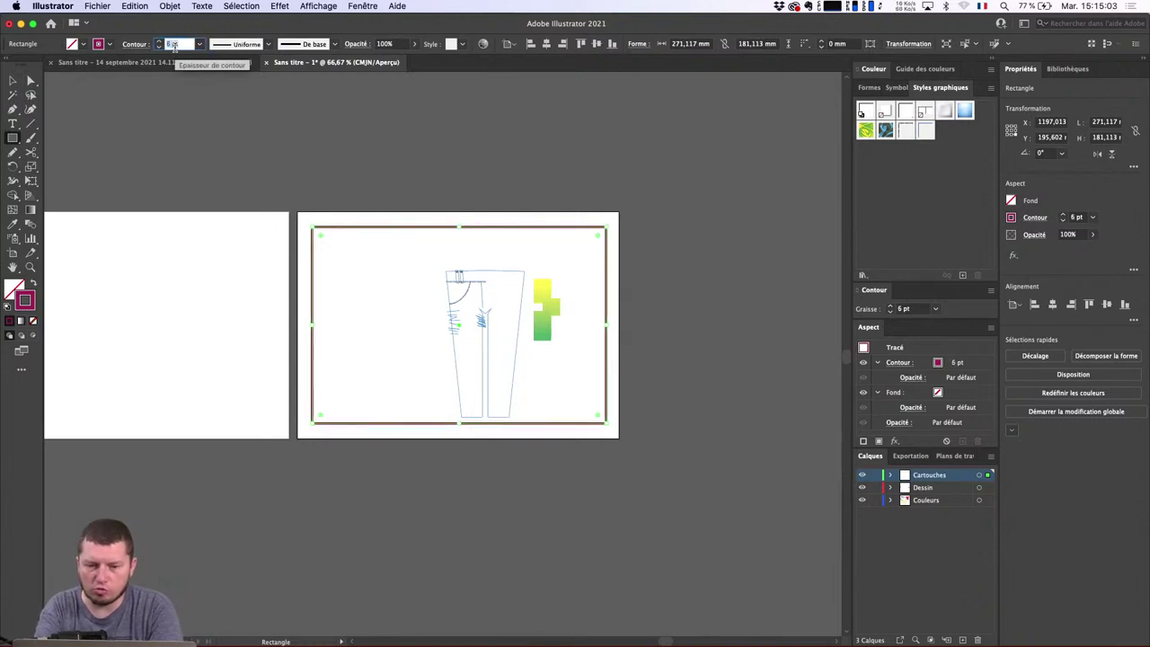
click(395, 185)
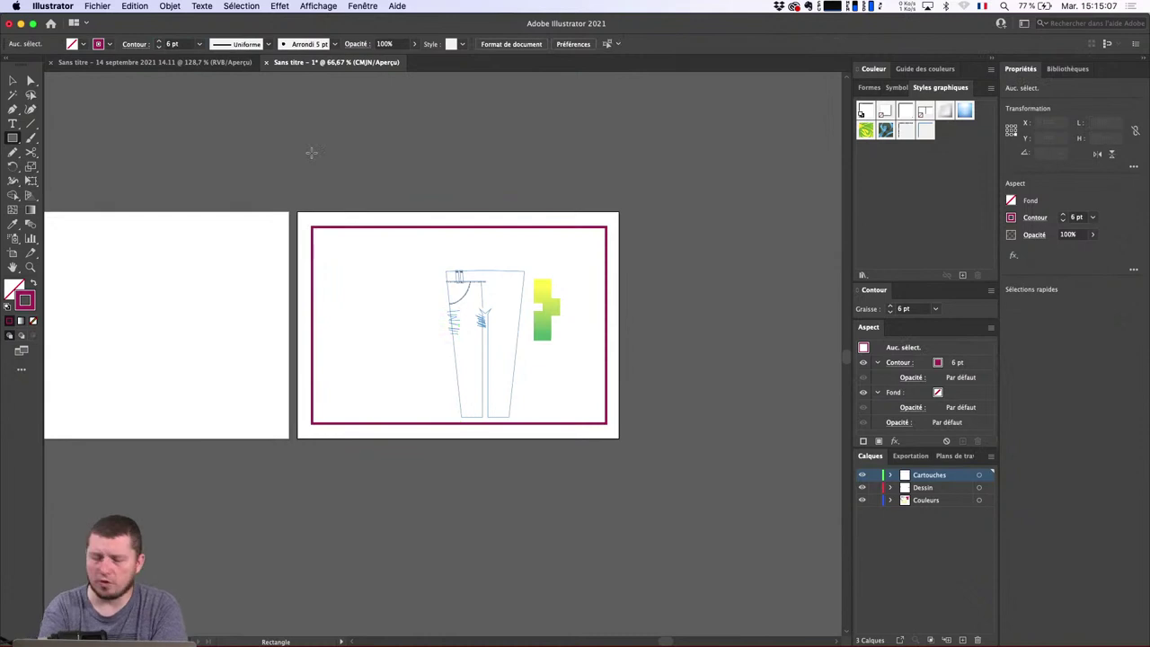
key(super+1)
key(super+plus)
key(super+plus)
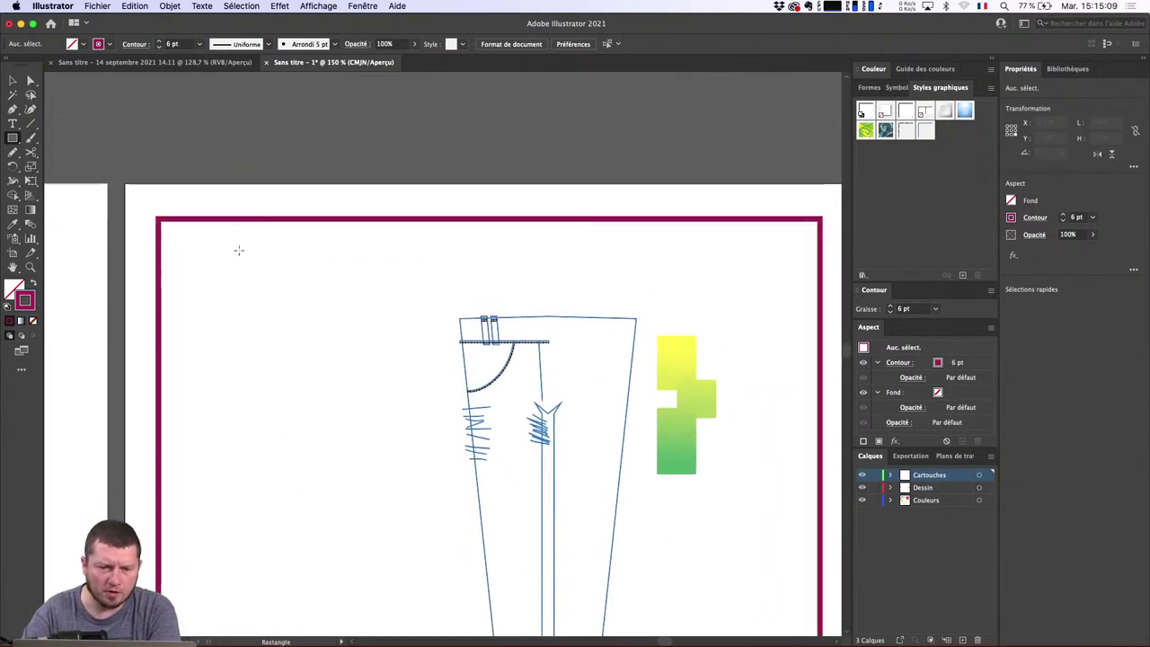
- Draw a box at the frame's top-left and Alt-drag two copies stacked directly below it
mouse_move(157, 221)
mouse_down()
mouse_move(423, 284)
mouse_move(444, 278)
mouse_up()
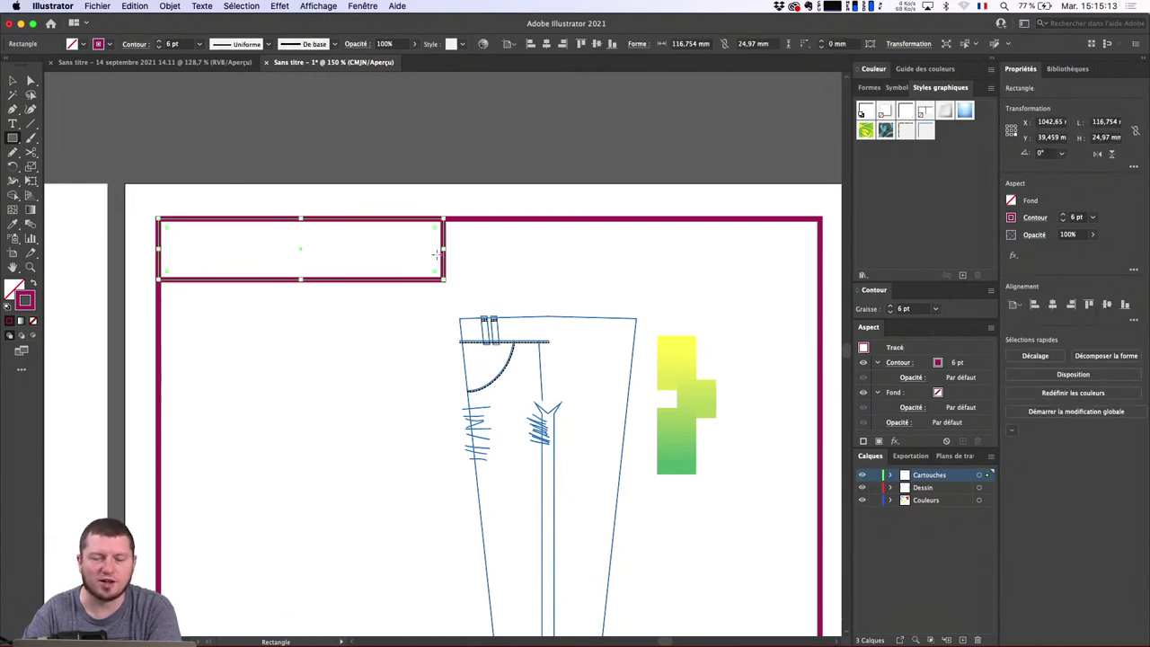
key(a)
key(v)
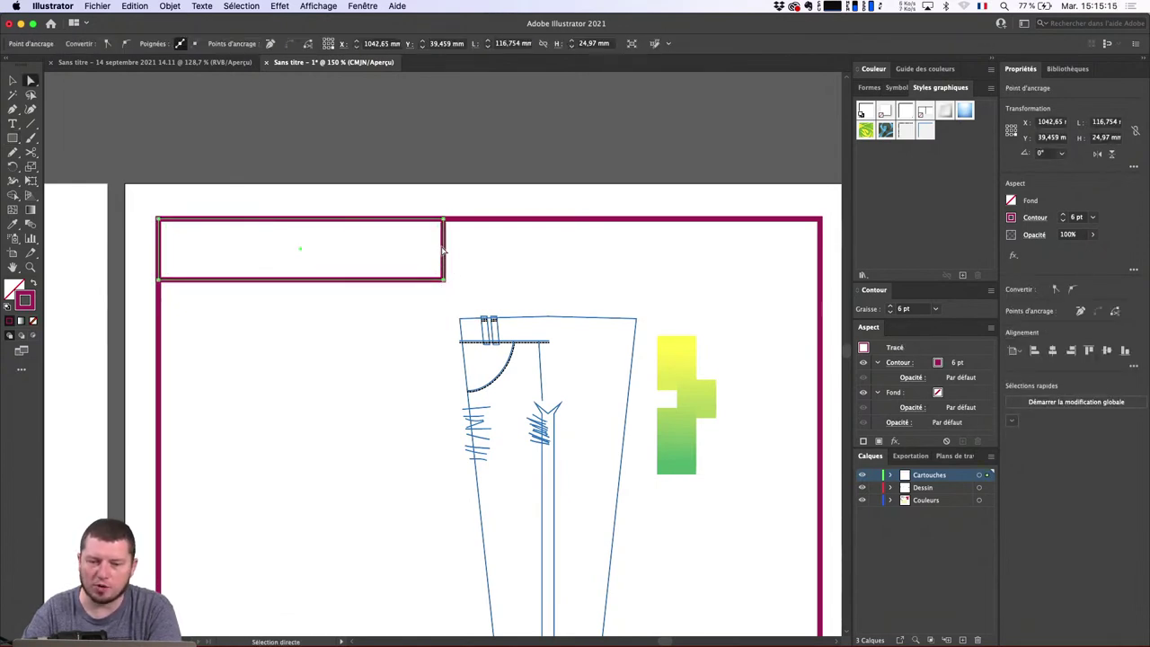
drag(443, 259, 443, 358)
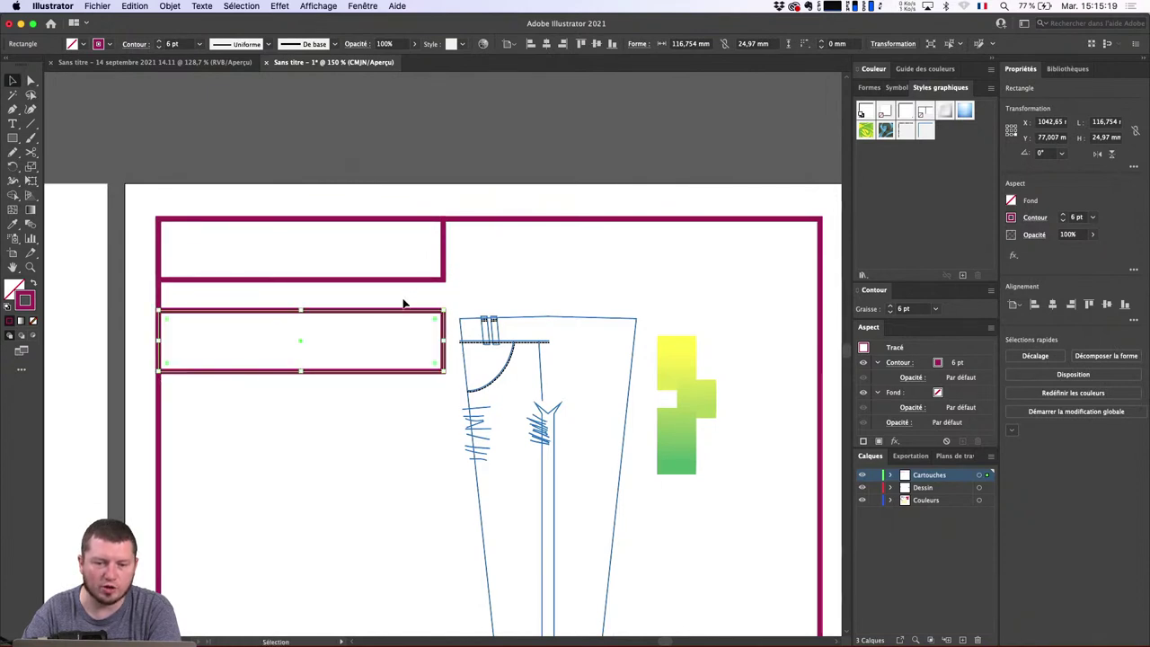
mouse_move(404, 315)
mouse_down()
mouse_move(407, 290)
mouse_move(406, 319)
mouse_up()
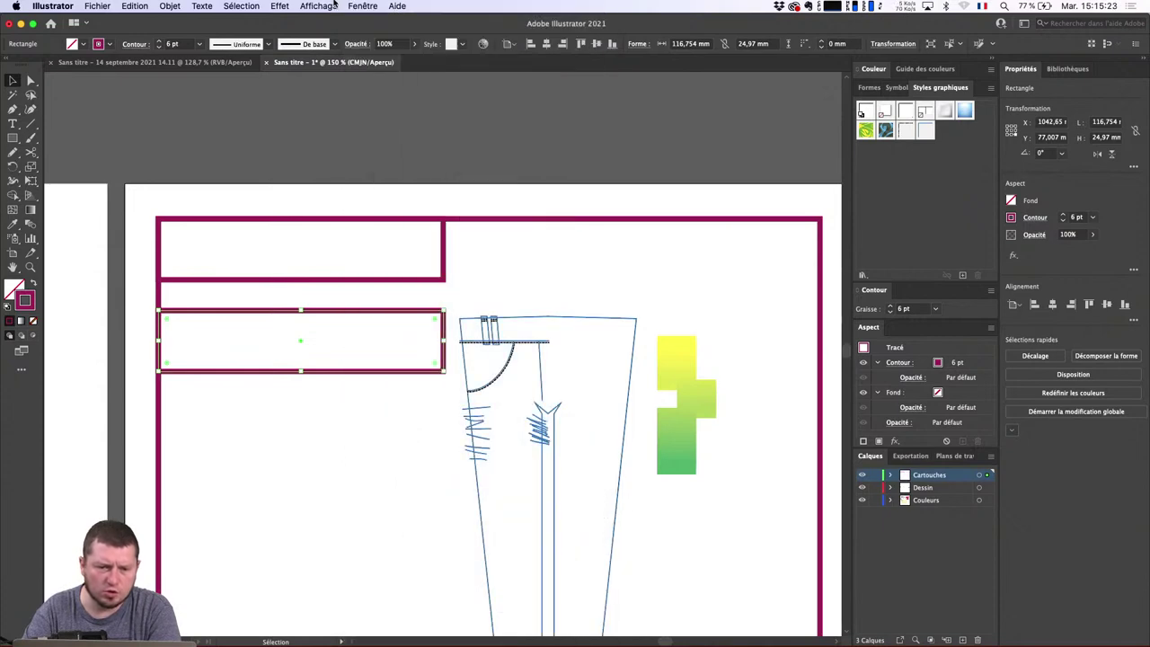
click(318, 6)
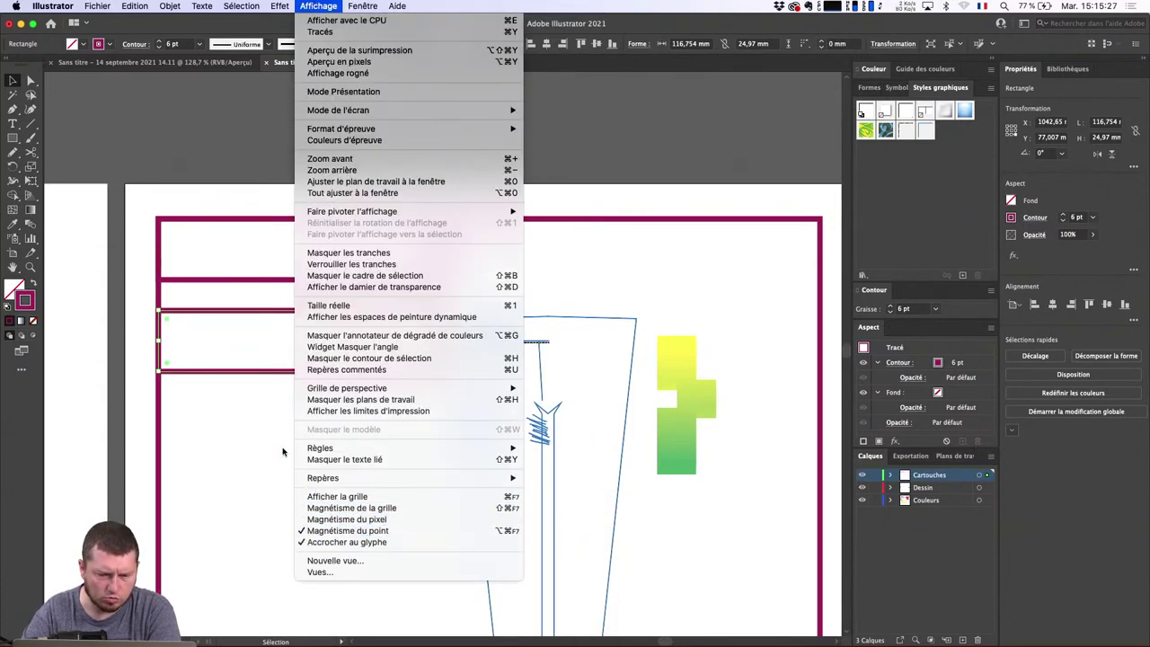
click(273, 356)
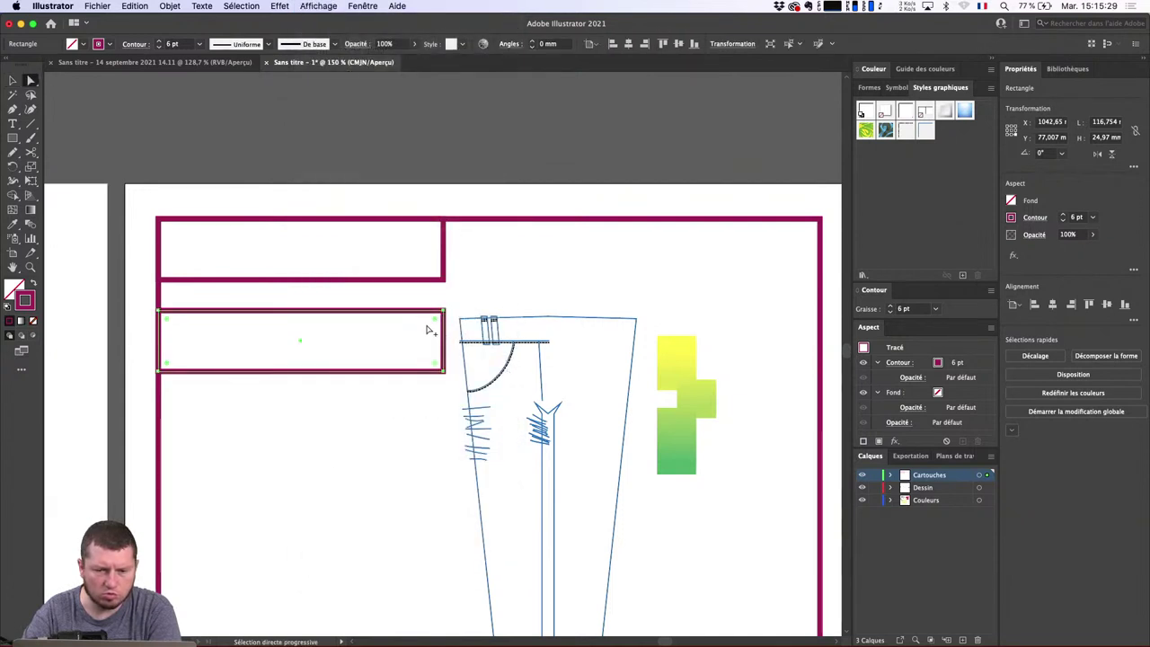
mouse_move(444, 316)
mouse_down()
mouse_move(443, 282)
mouse_move(442, 341)
mouse_up()
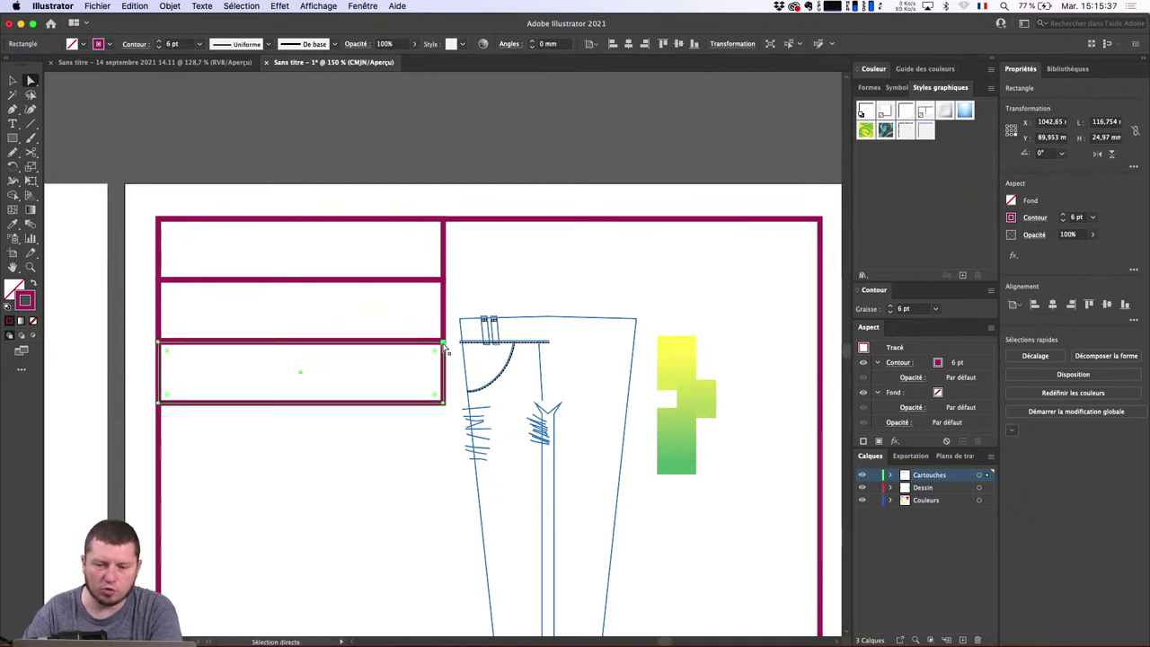
key(super+shift+a)
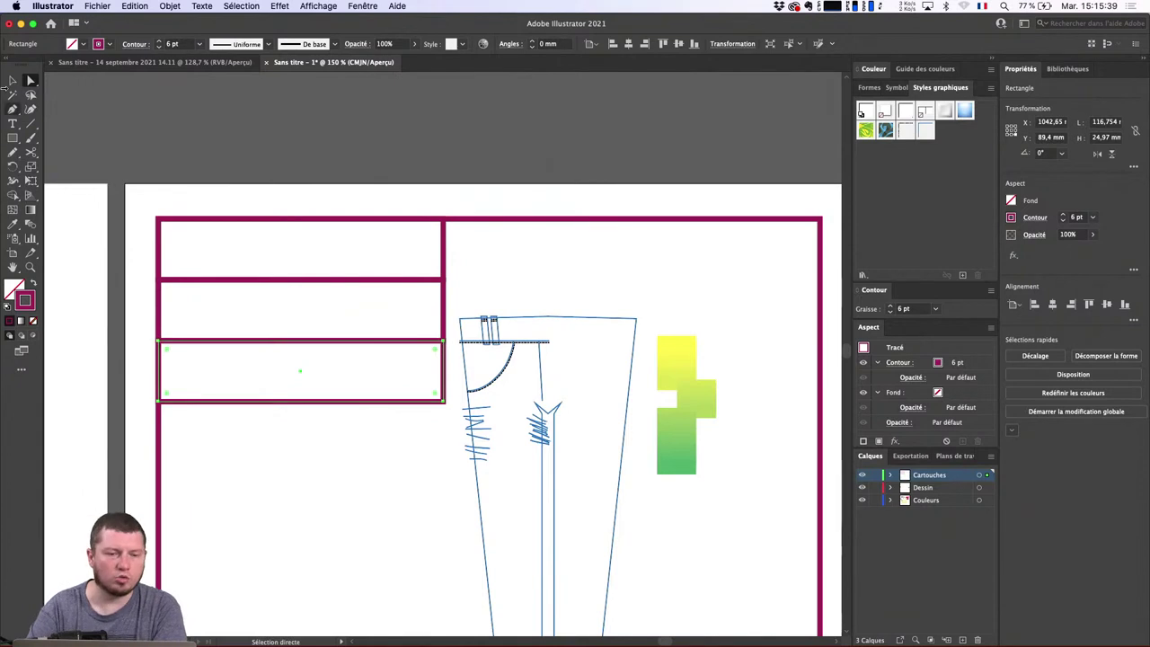
- Add a 'Produit' text label in the top box and scale it up
key(t)
click(298, 183)
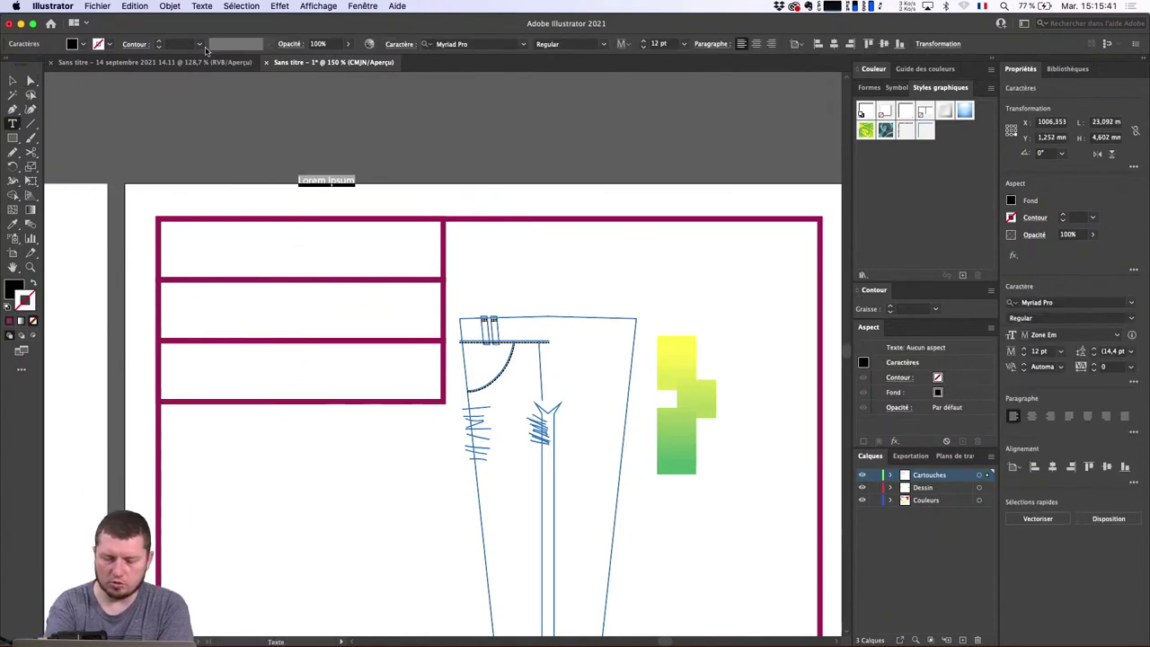
text(Pro)
key(BackSpace)
key(BackSpace)
key(BackSpace)
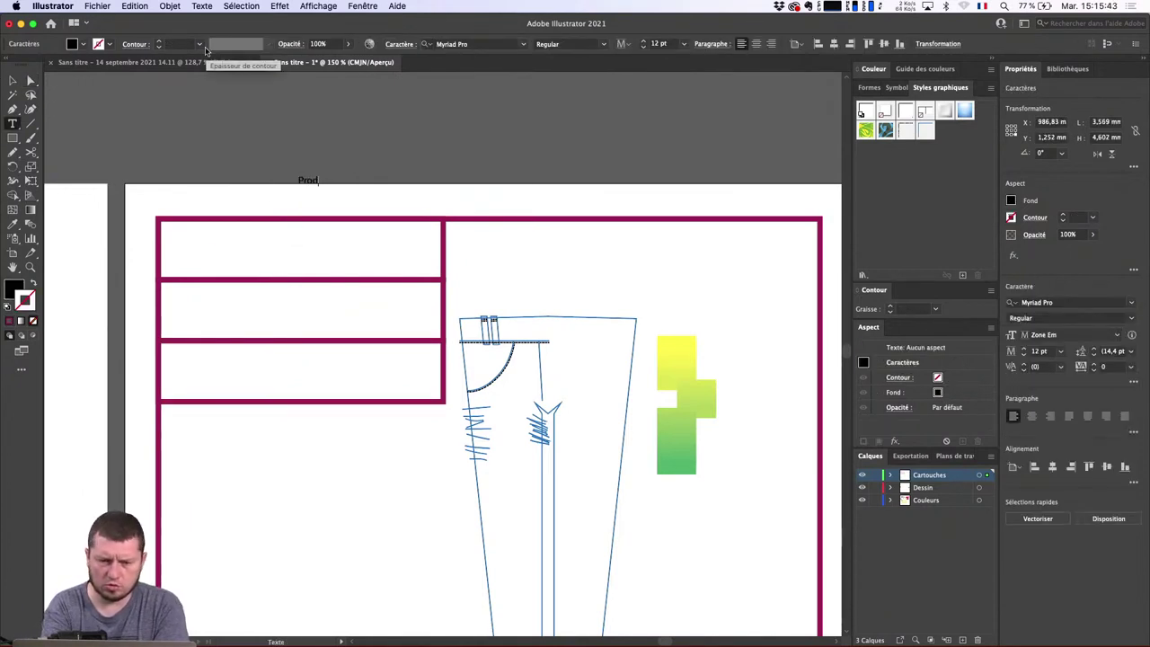
text(uit)
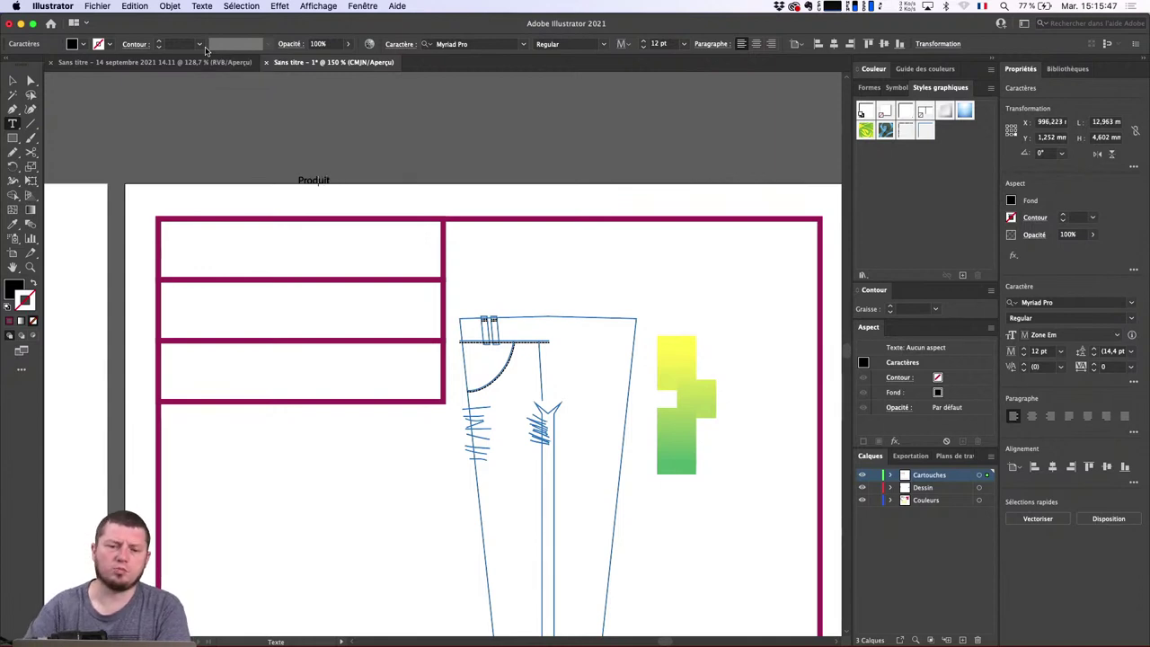
key(Escape)
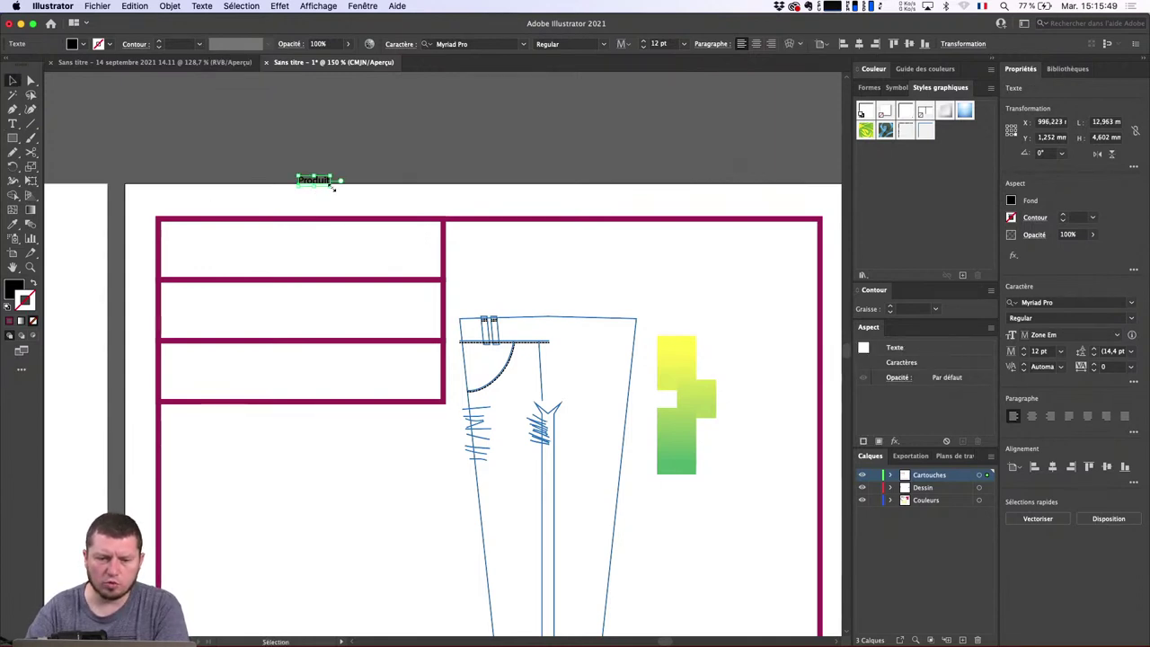
mouse_move(331, 187)
mouse_down()
mouse_move(346, 191)
mouse_move(318, 249)
mouse_move(248, 254)
mouse_move(244, 309)
mouse_up()
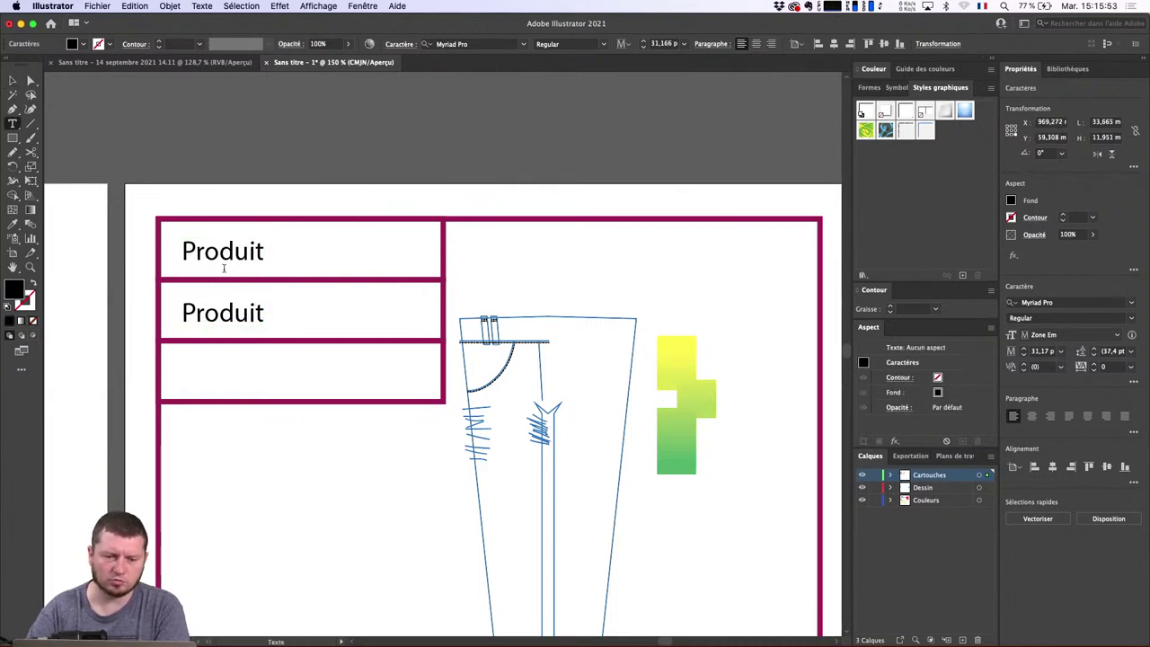
- Retype the copied labels as 'Date' in the second box and 'Version' in the third
double_click(244, 309)
text(Date)
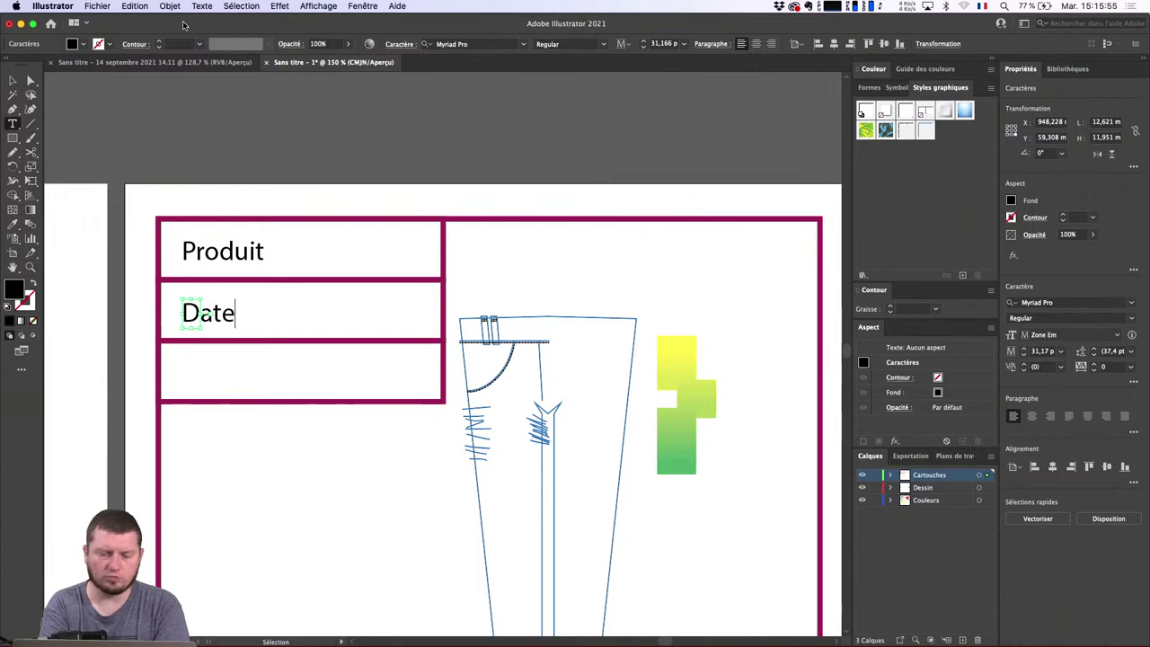
key(Escape)
key(v)
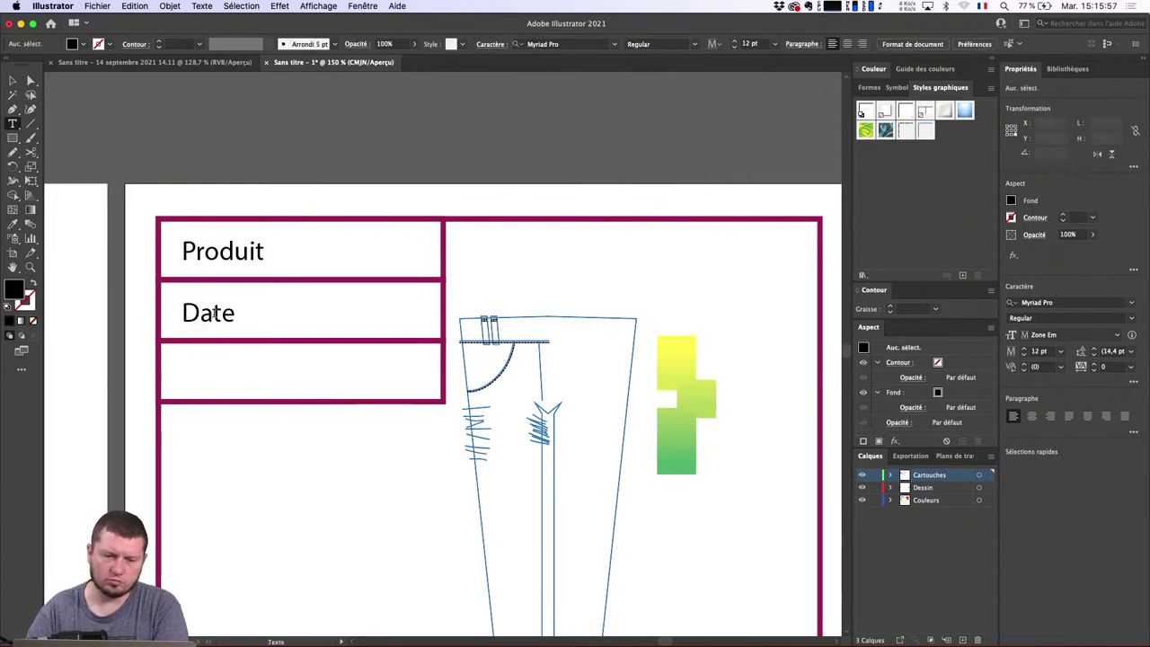
drag(218, 322, 220, 376)
double_click(223, 375)
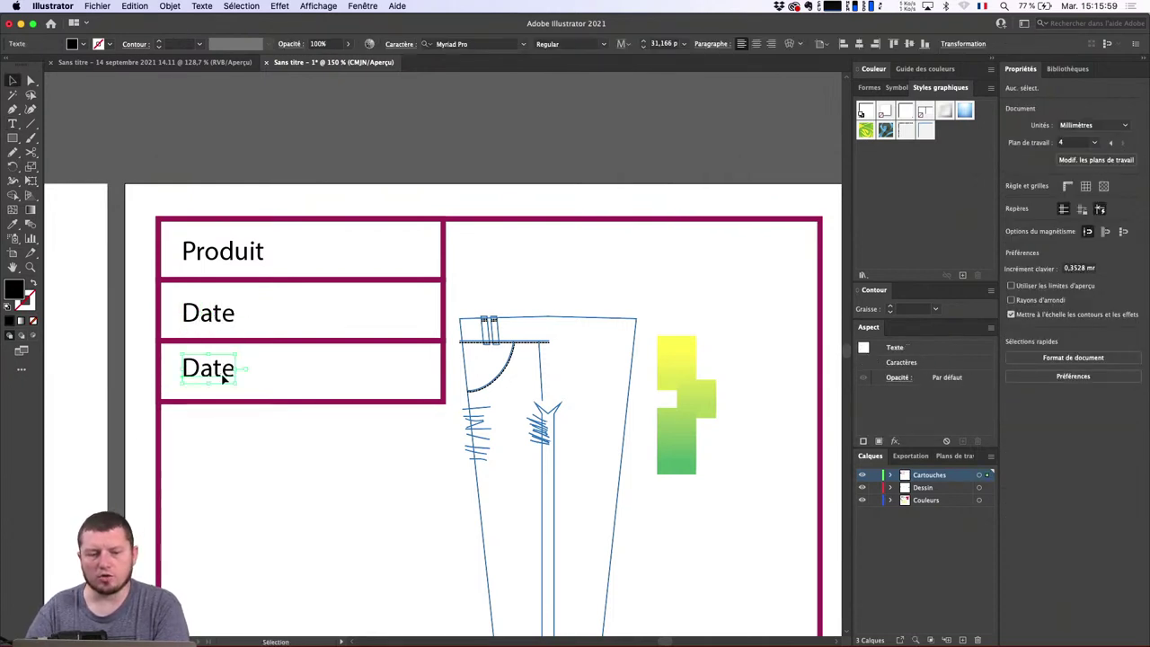
key(super+a)
text(V)
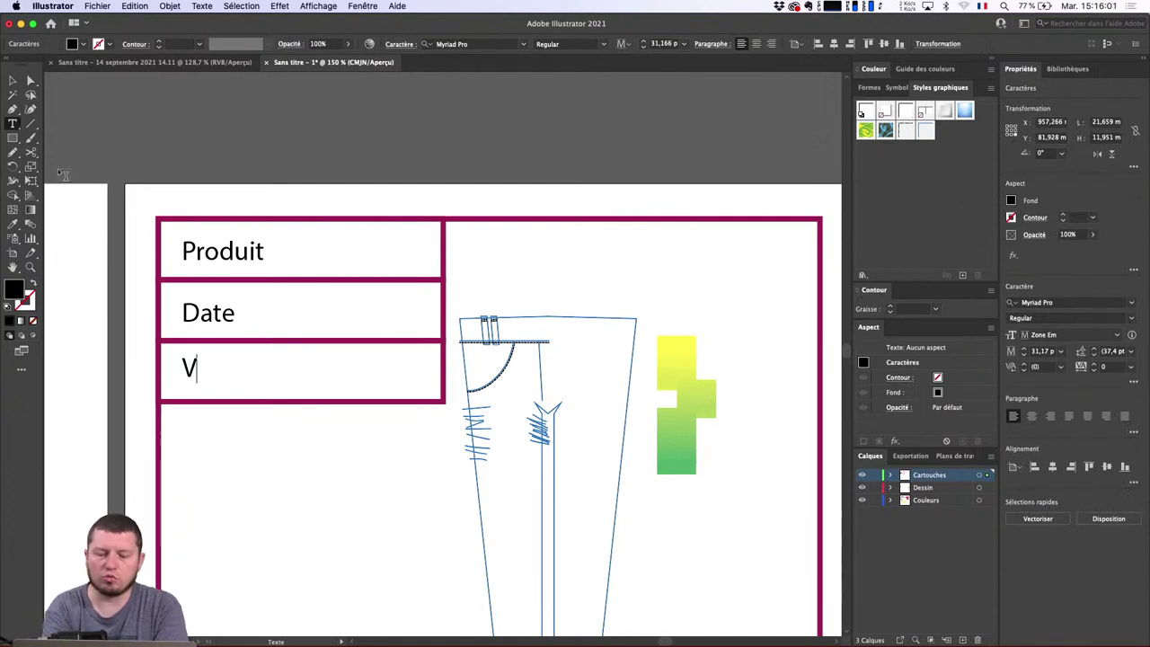
text(ersion)
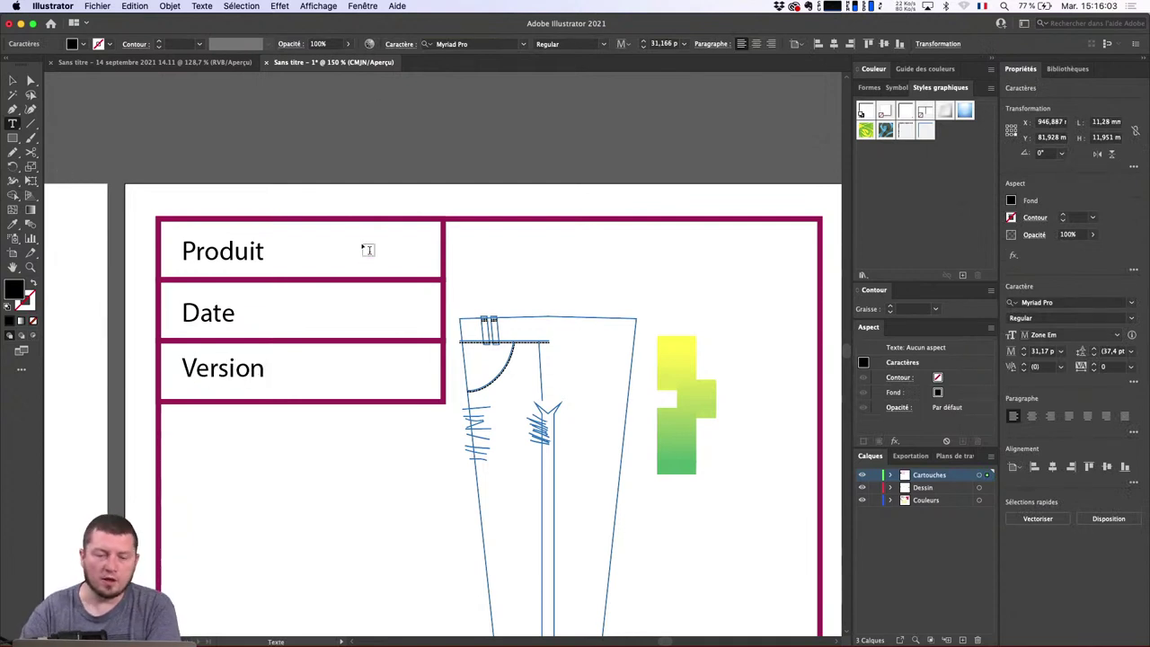
- Finish the Version label, nudge it slightly lower, and zoom out to 50%
key(Escape)
click(305, 196)
drag(238, 376, 239, 381)
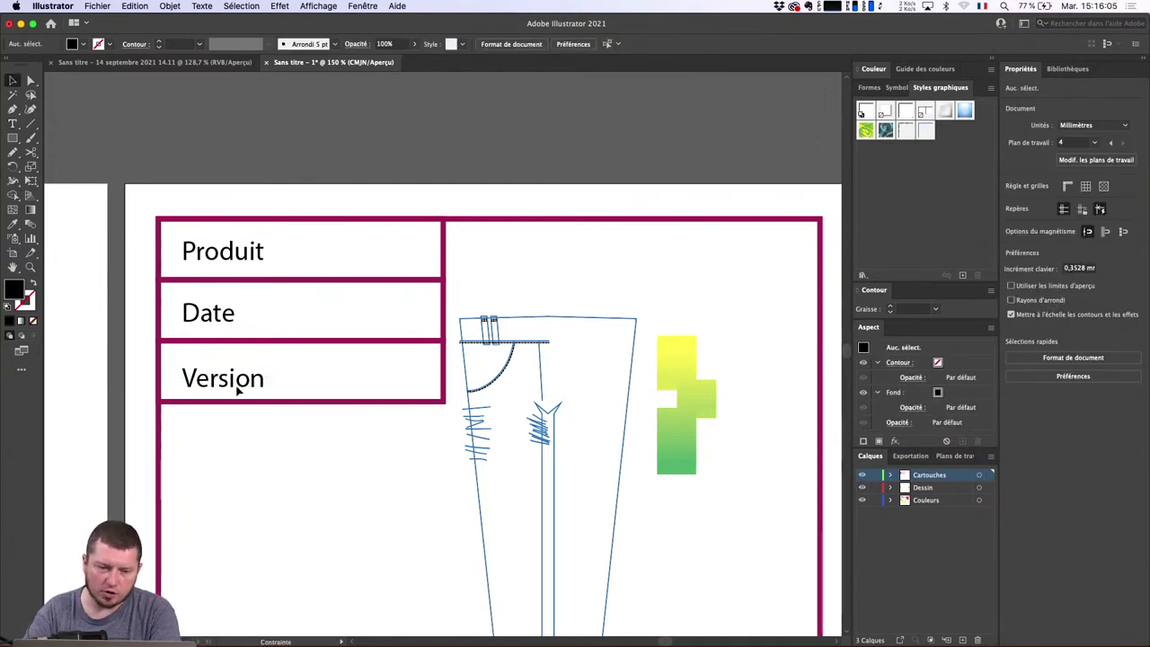
key(super+minus)
key(super+minus)
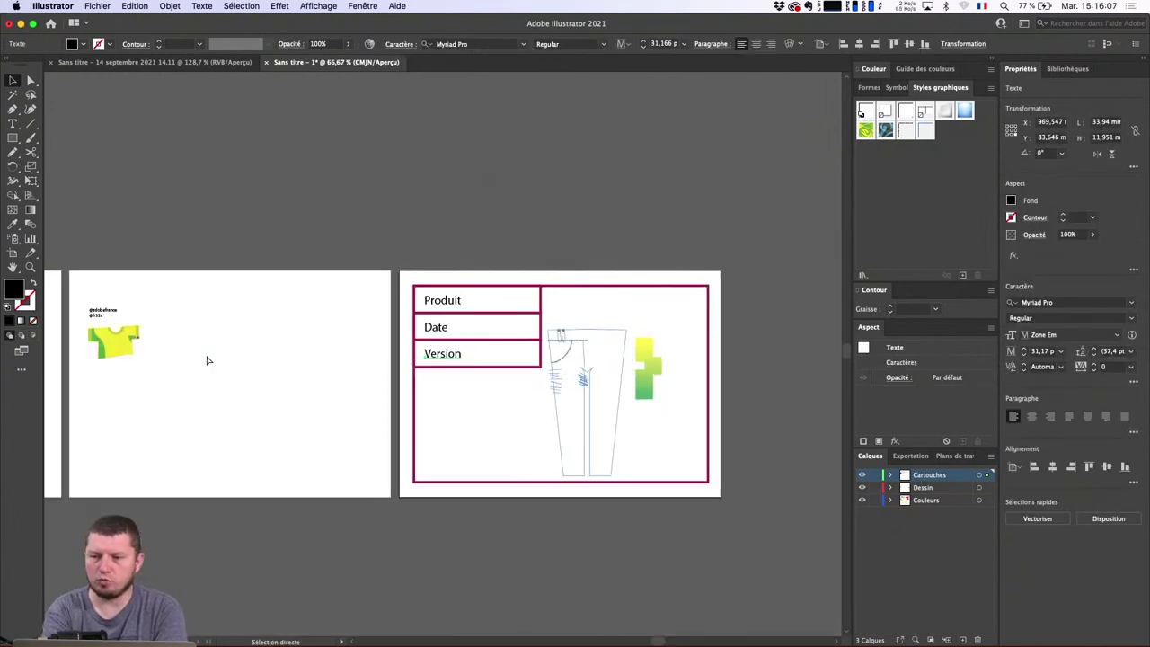
key(super+plus)
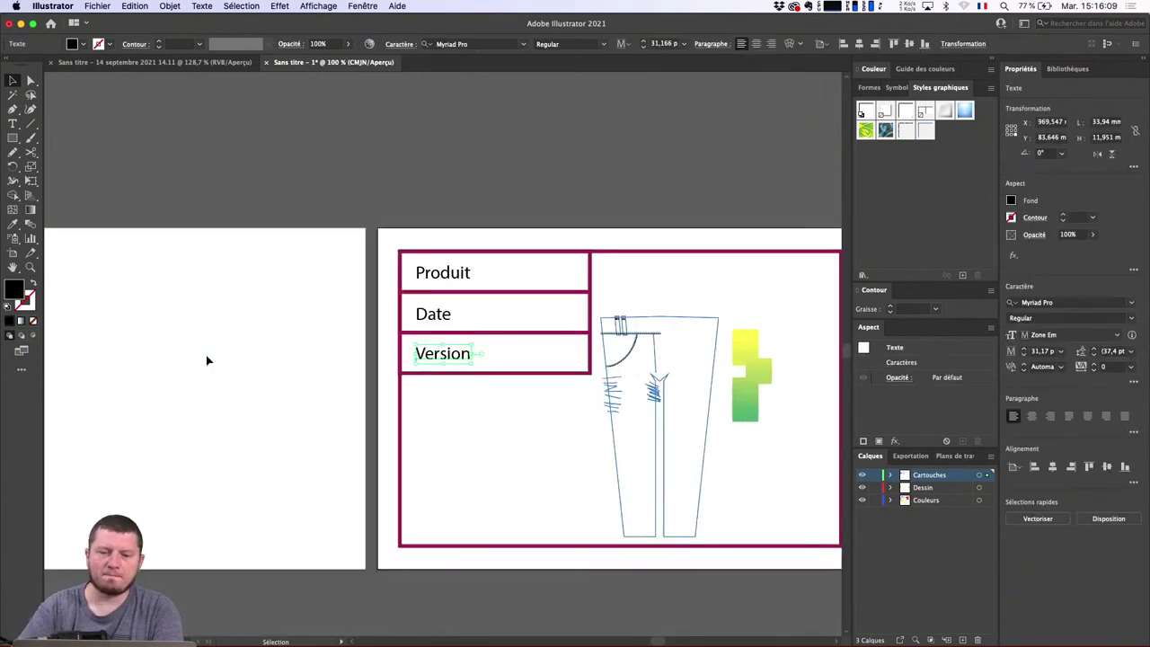
key(super+minus)
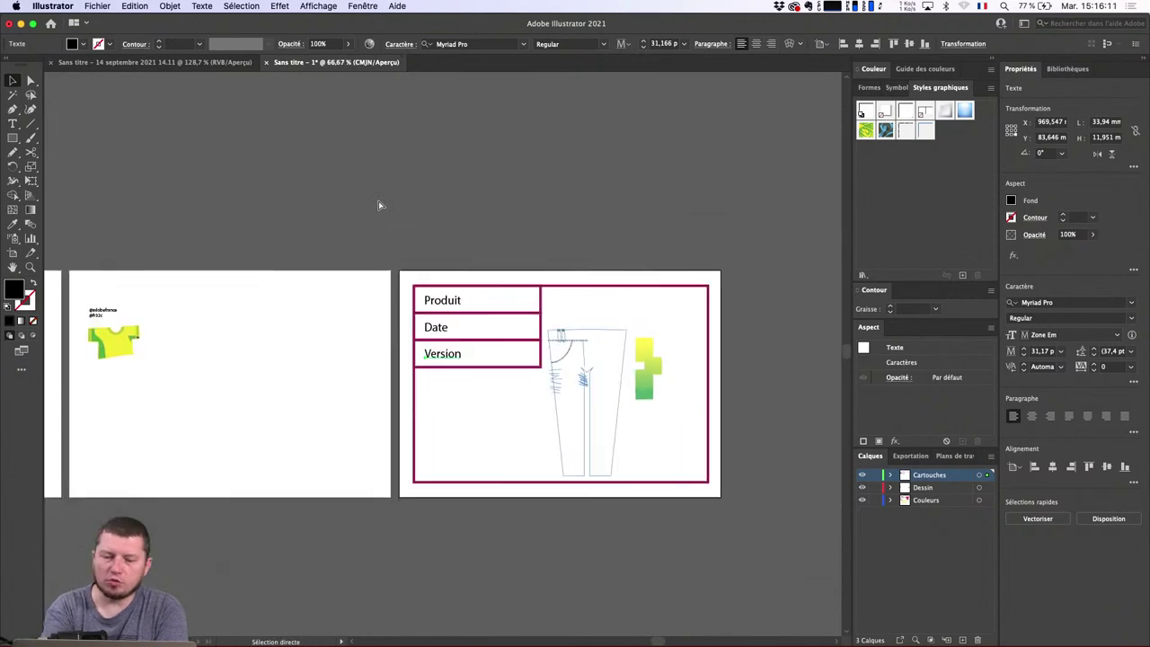
key(super+minus)
click(360, 264)
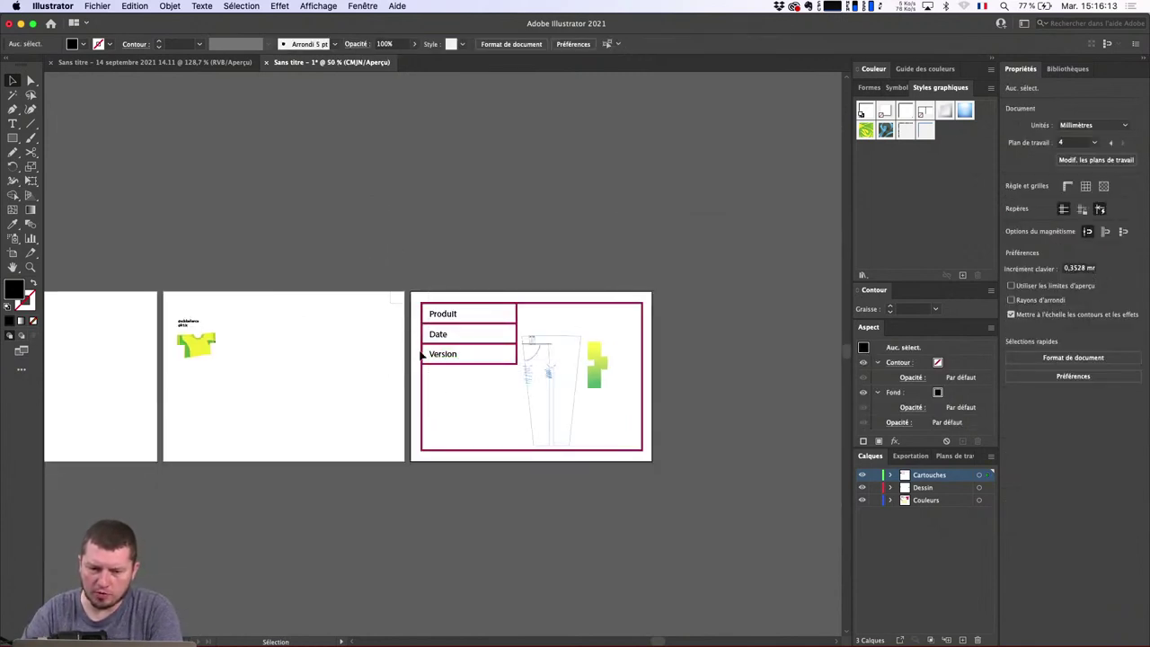
- Cut the title block, try pasting on all artboards, delete those, then Paste in Place on the trousers artboard
key(super+a)
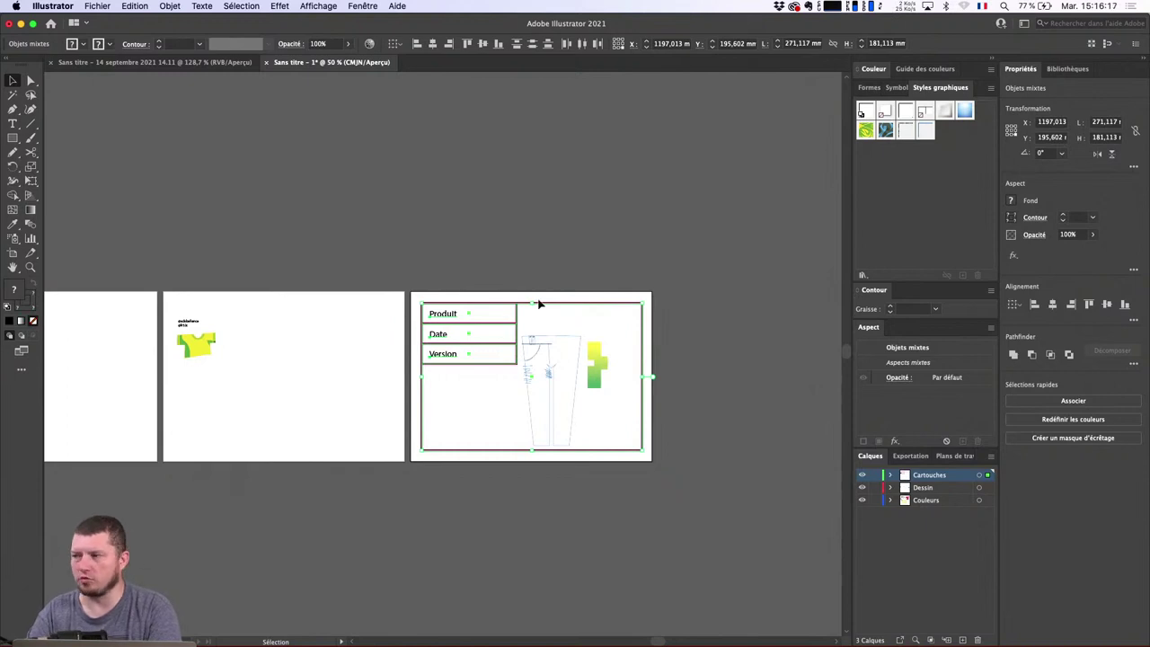
key(Delete)
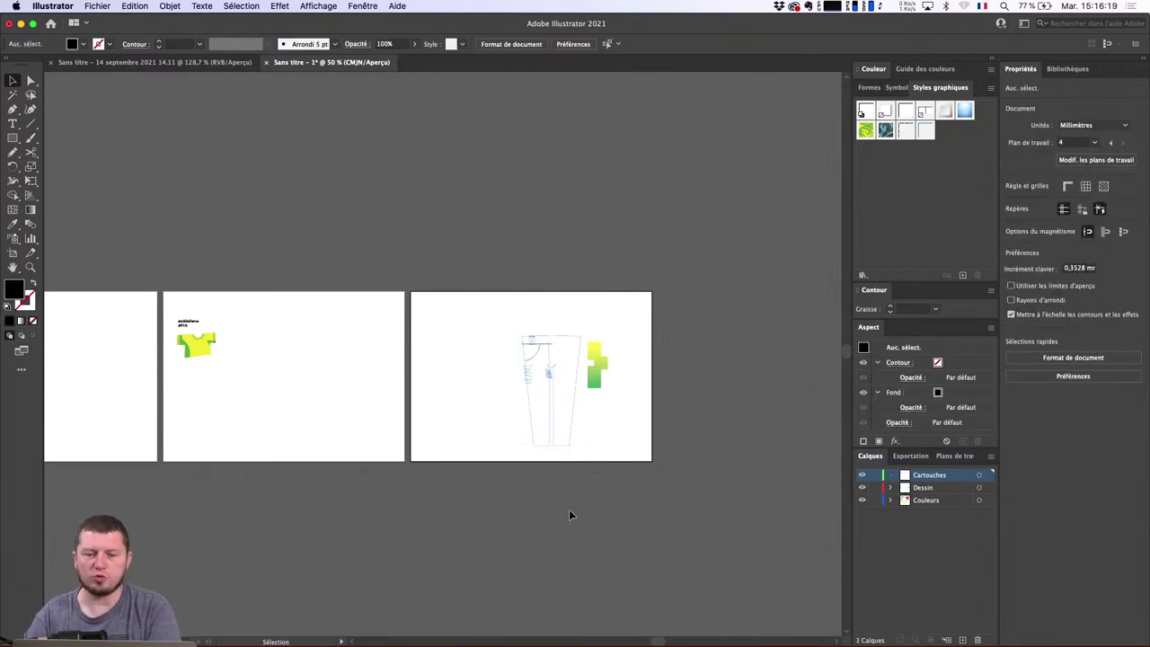
key(super+minus)
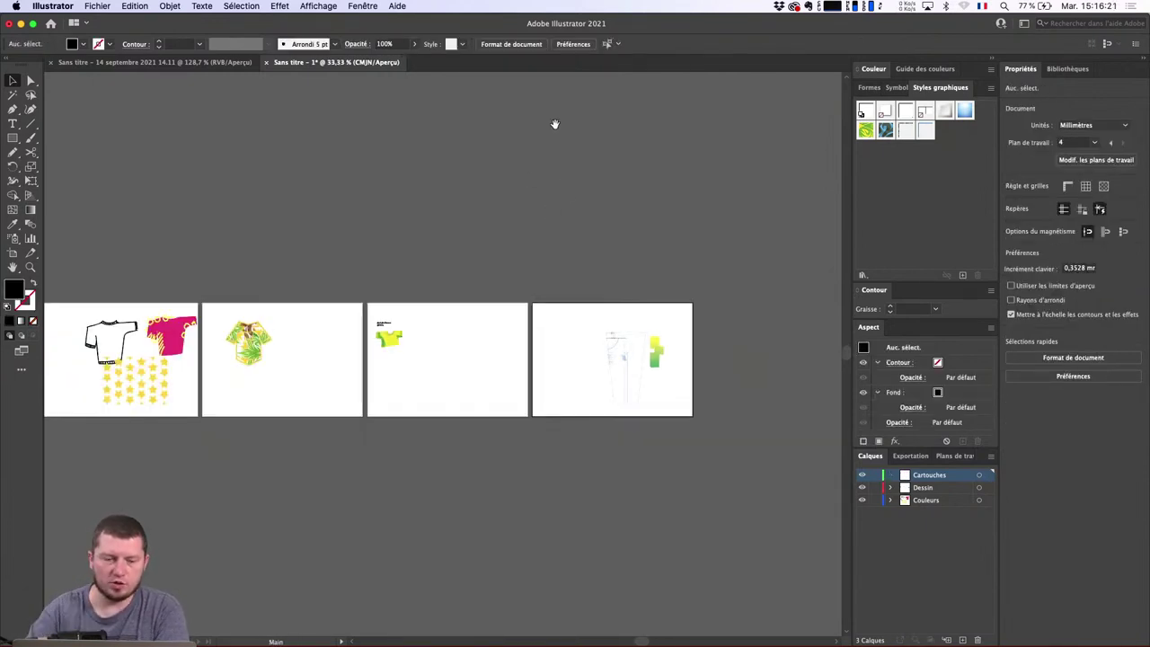
click(141, 4)
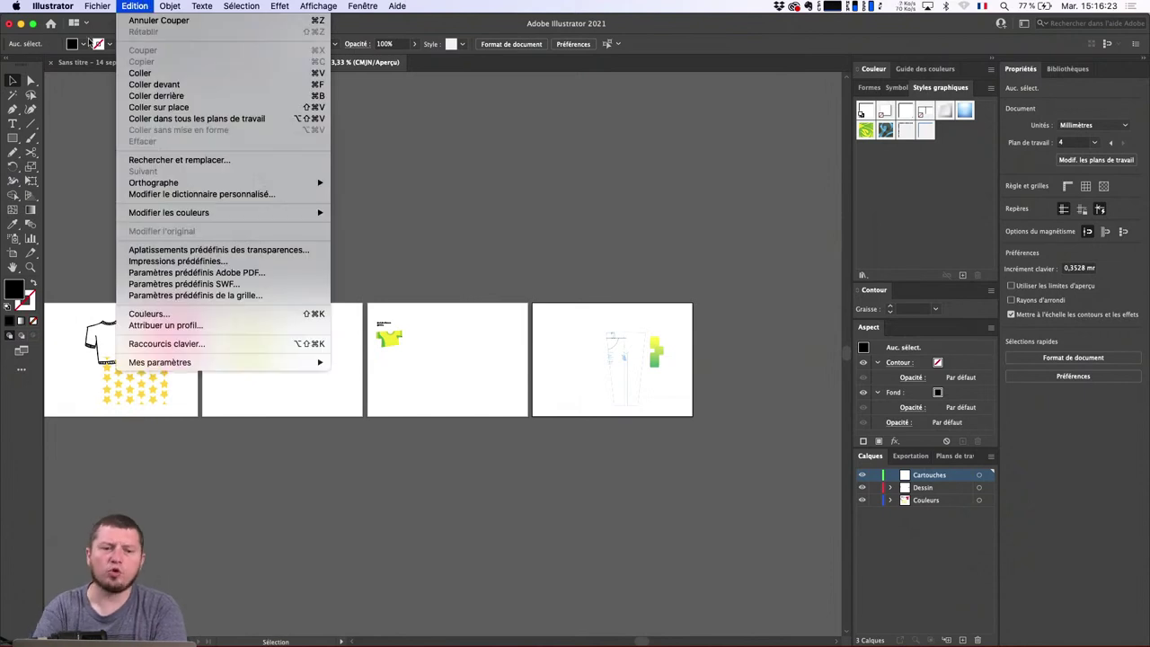
click(170, 117)
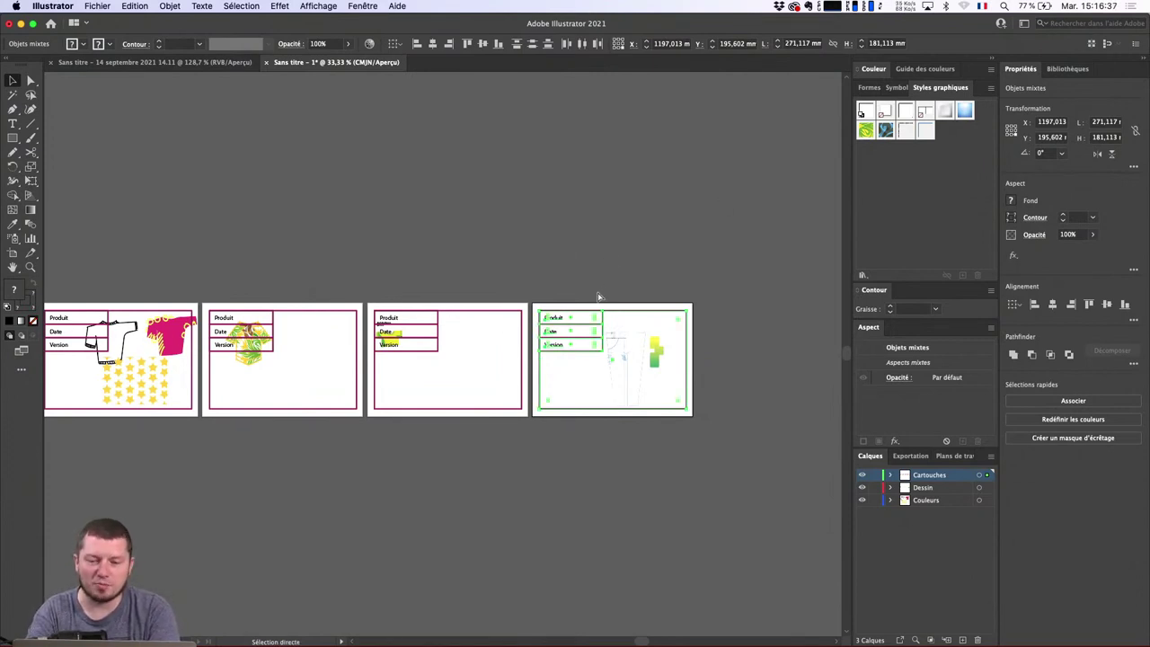
key(Delete)
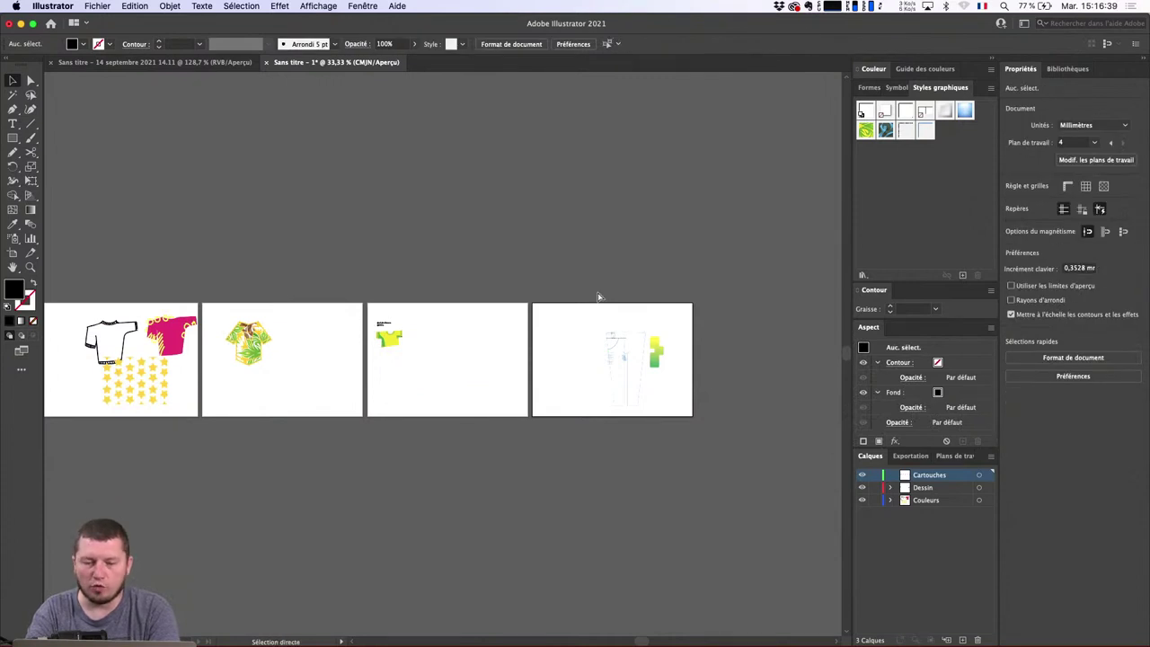
click(135, 5)
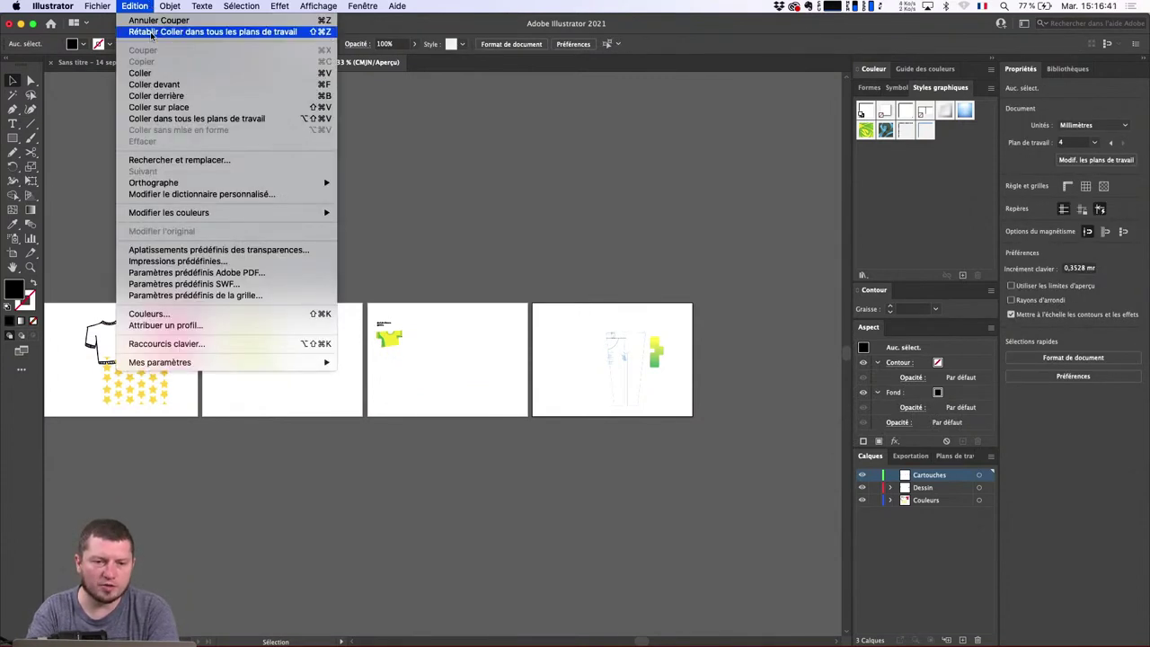
click(171, 107)
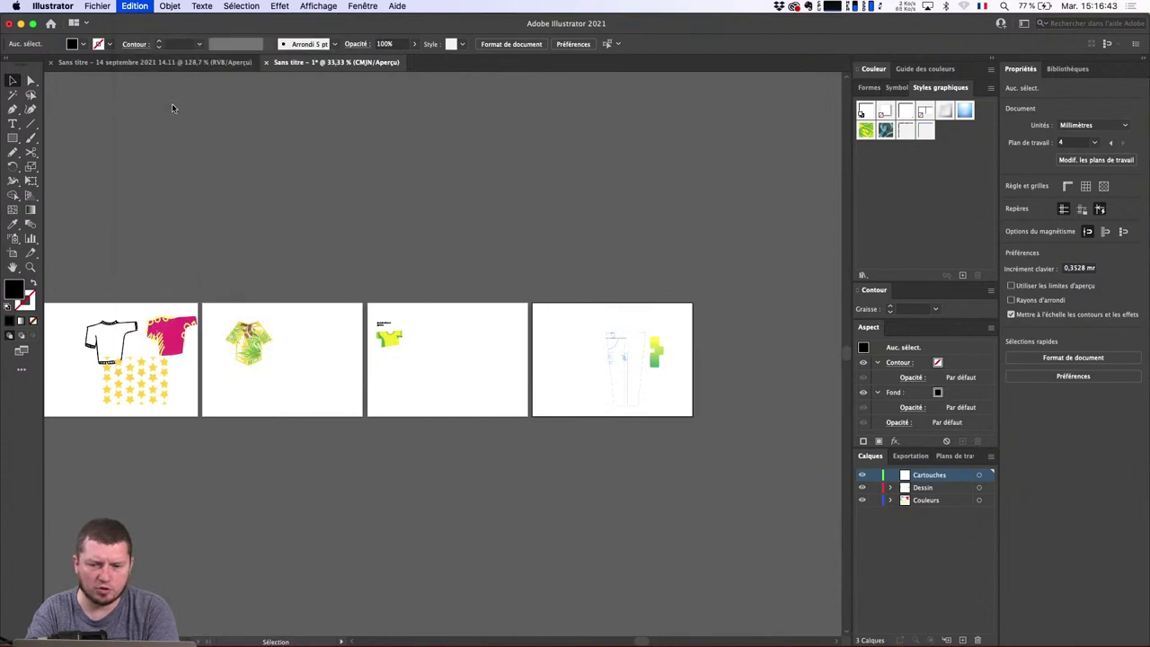
scroll(619, 316, up, 5)
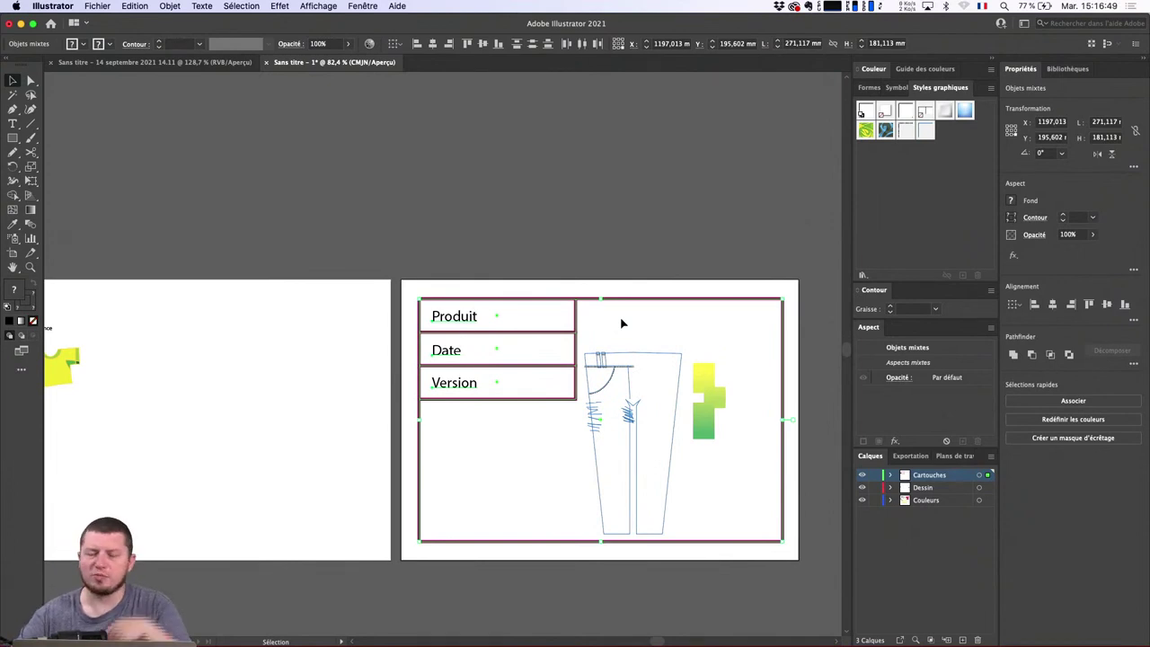
- From the Symboles panel, save the title block as a static symbol named 'Cartouche Technique'
click(902, 90)
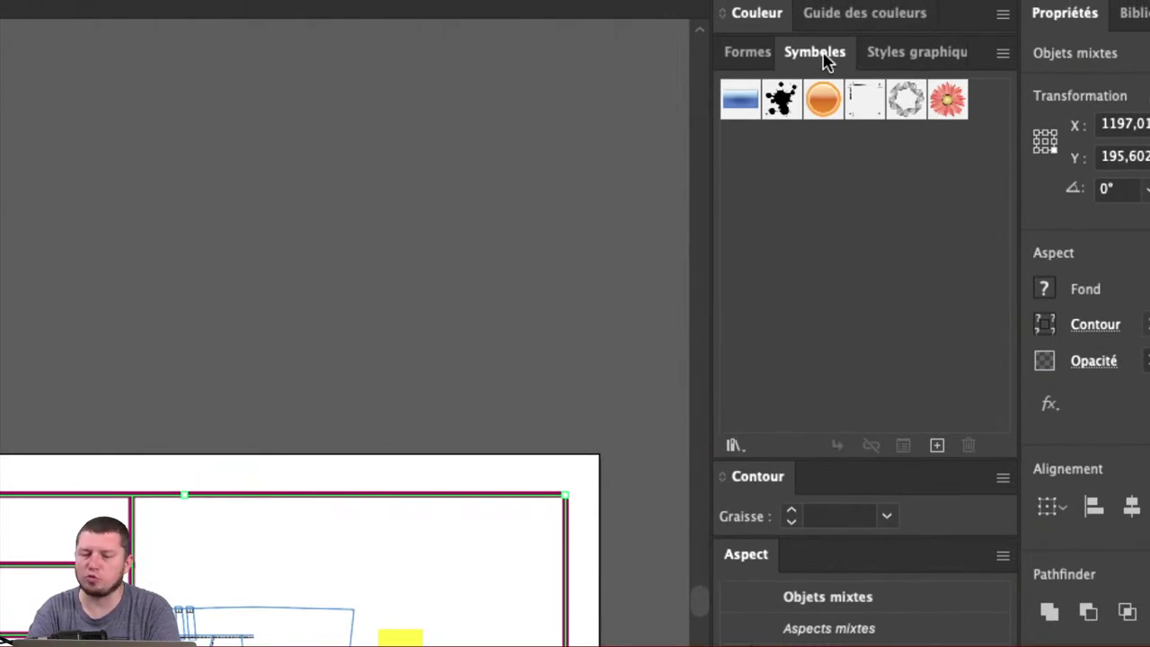
click(937, 447)
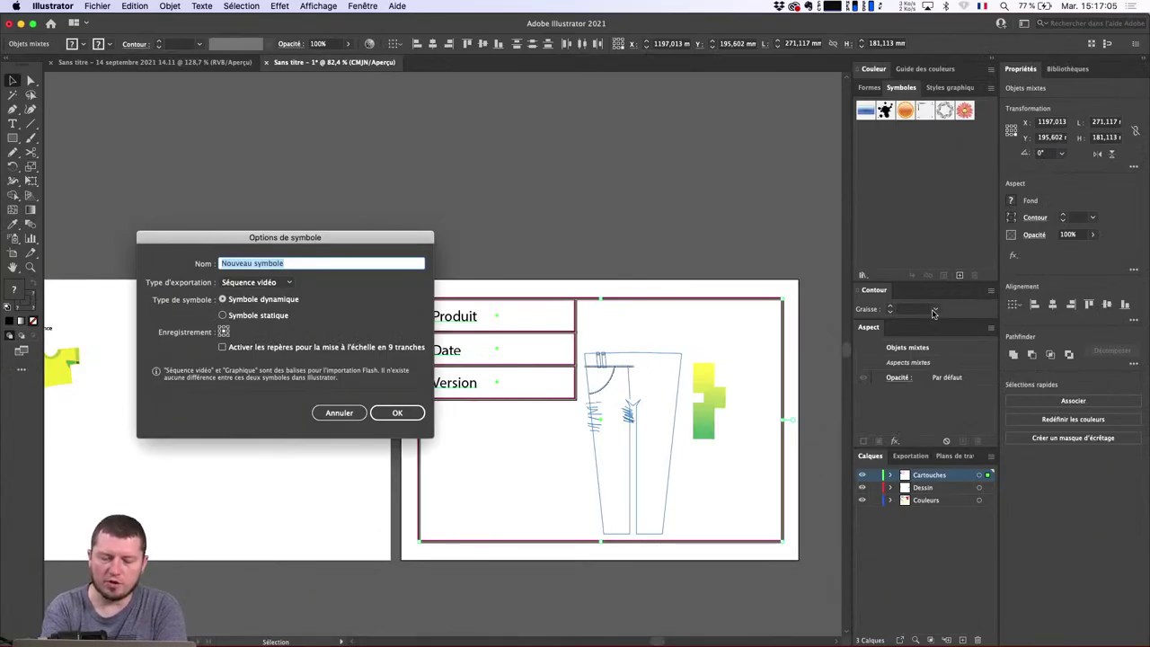
text(Cartouche Technique)
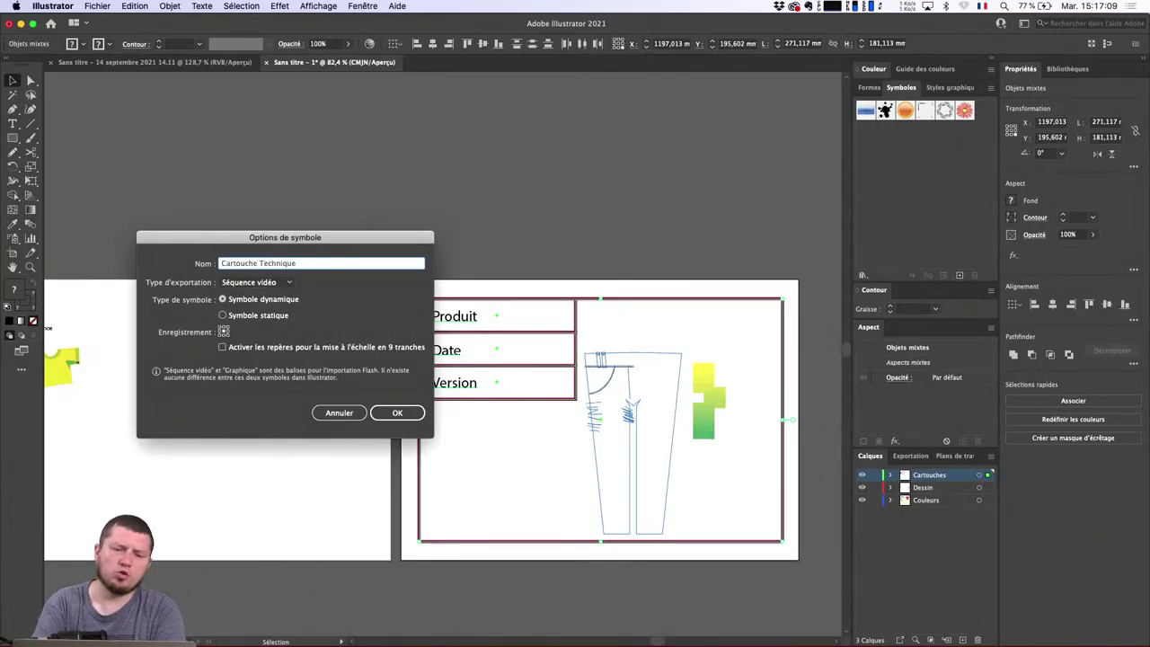
click(236, 316)
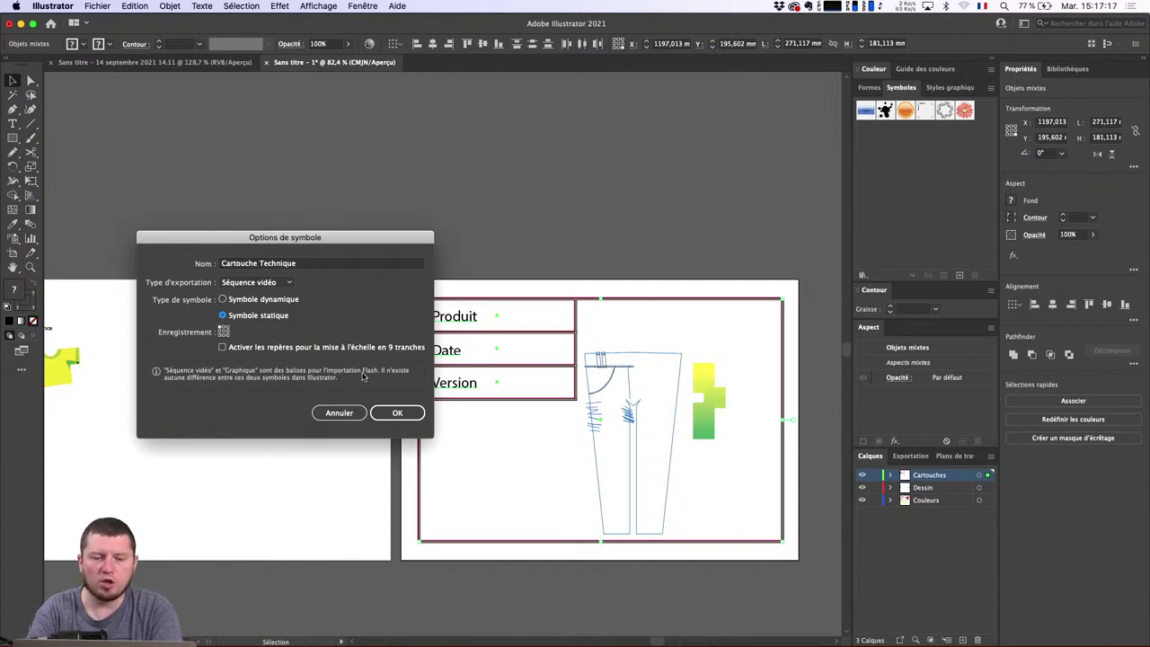
click(396, 413)
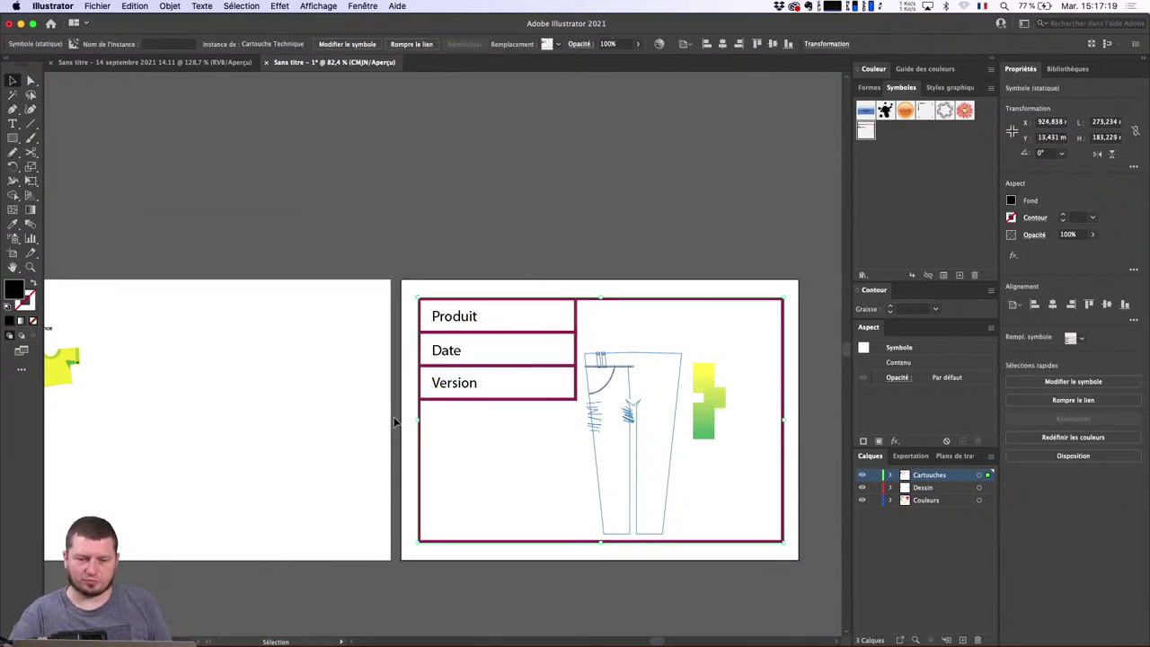
- Cut the title block symbol and paste it onto all artboards
key(Delete)
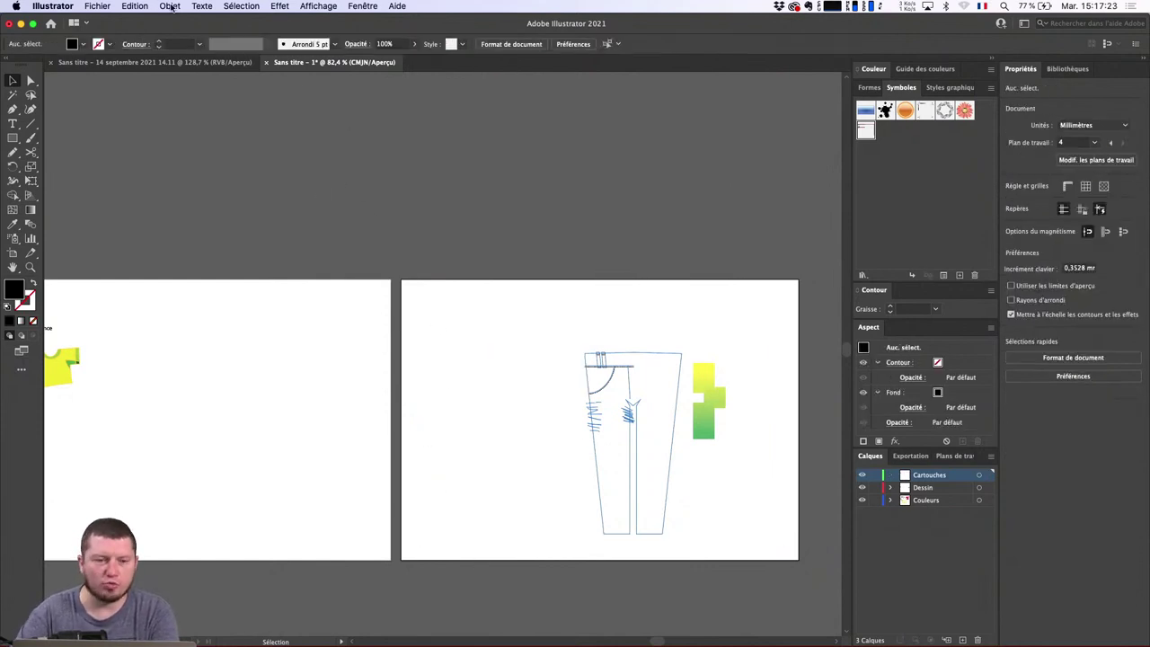
click(135, 6)
click(171, 102)
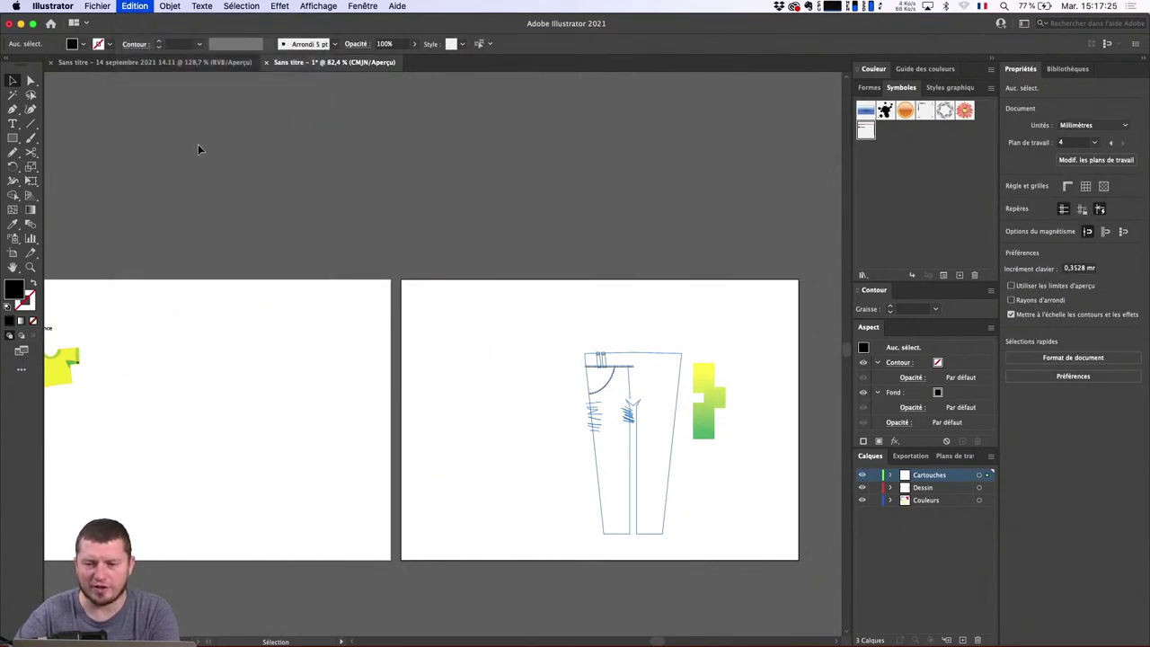
click(450, 303)
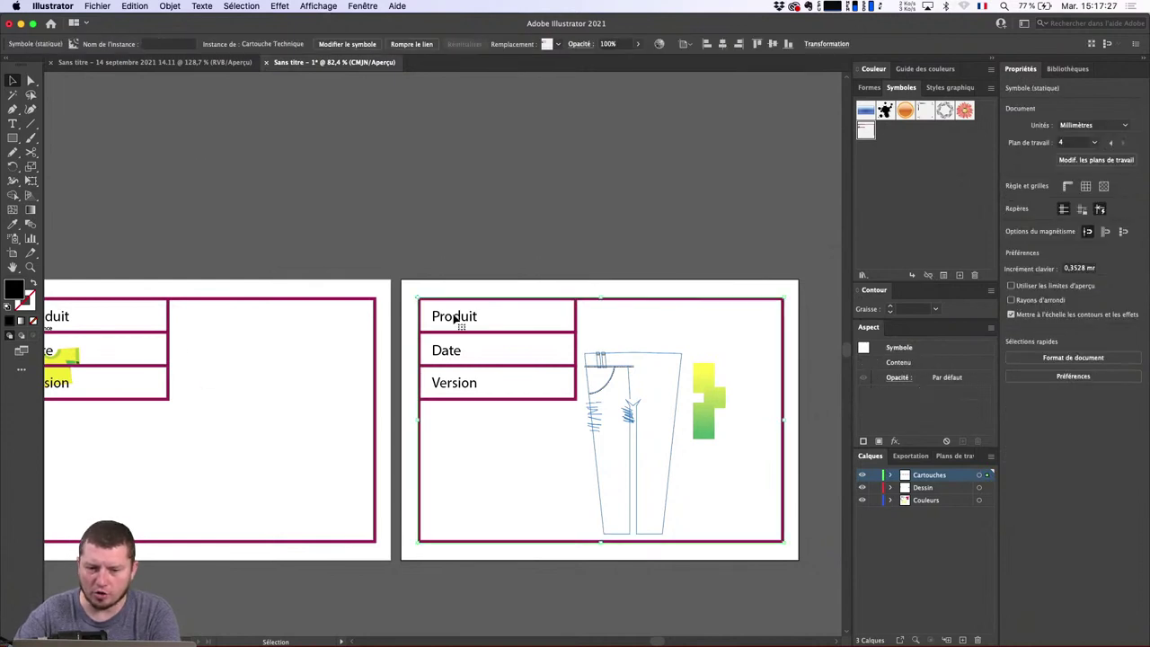
- Check the artboard copies, then open the Cartouche Technique symbol for editing
click(69, 317)
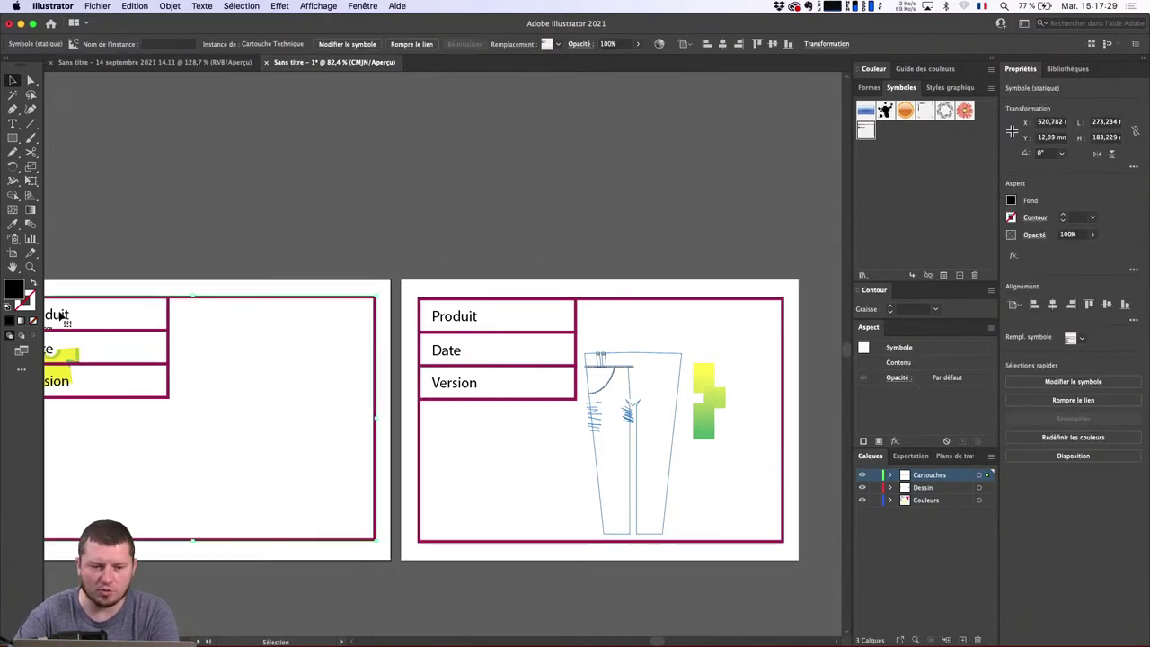
click(453, 240)
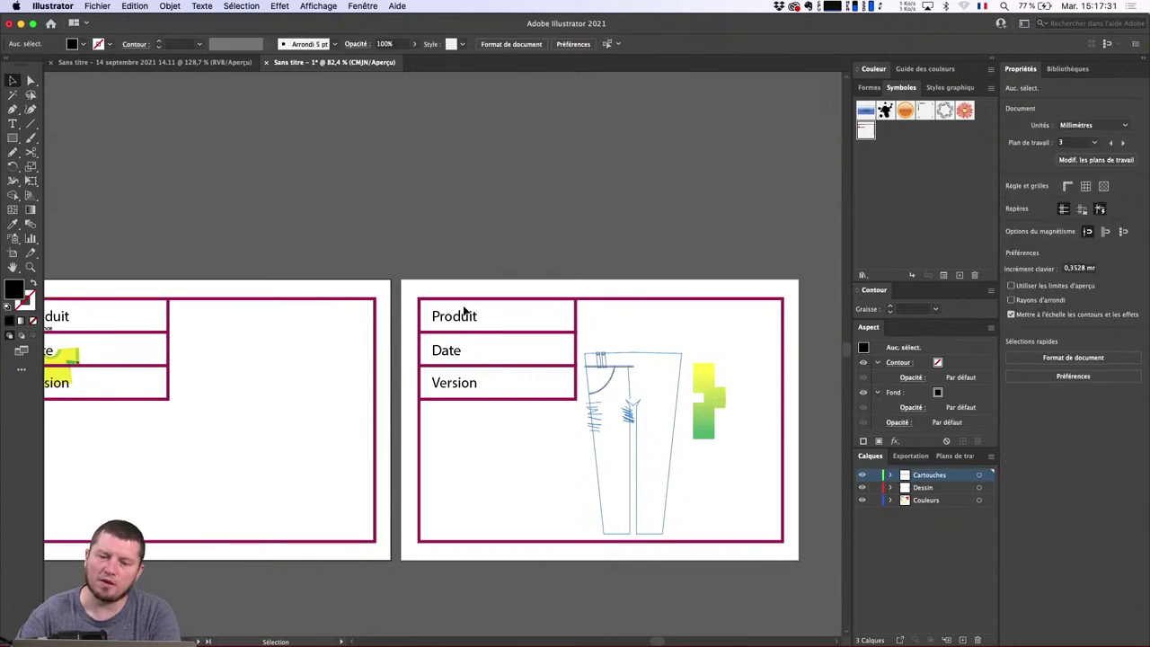
scroll(530, 243, left, 3)
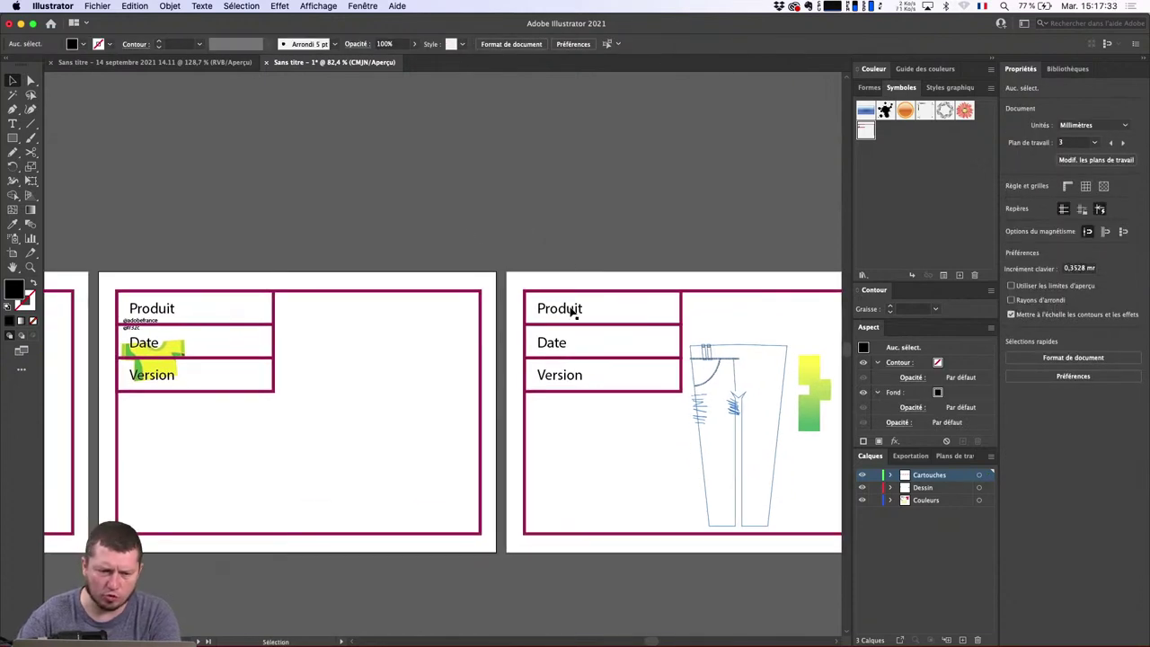
double_click(571, 310)
click(695, 357)
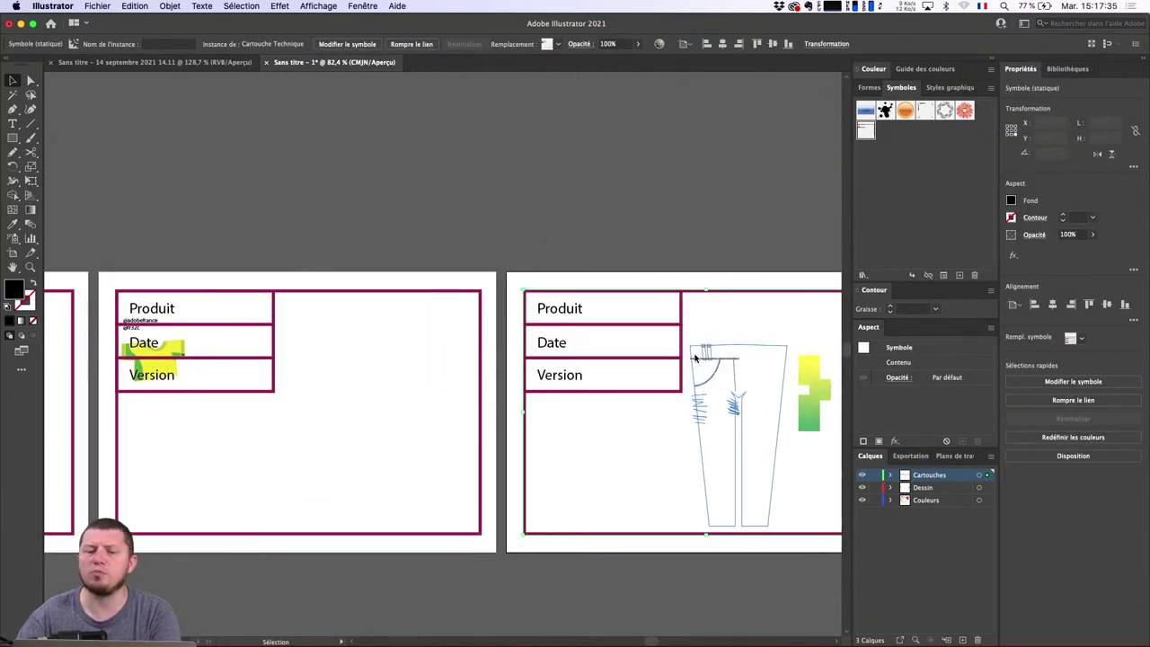
double_click(695, 358)
- Enter 'Ask A Pro', 'Sept 2021' and 'Illustrator' in the symbol's fields, then exit symbol editing
double_click(559, 311)
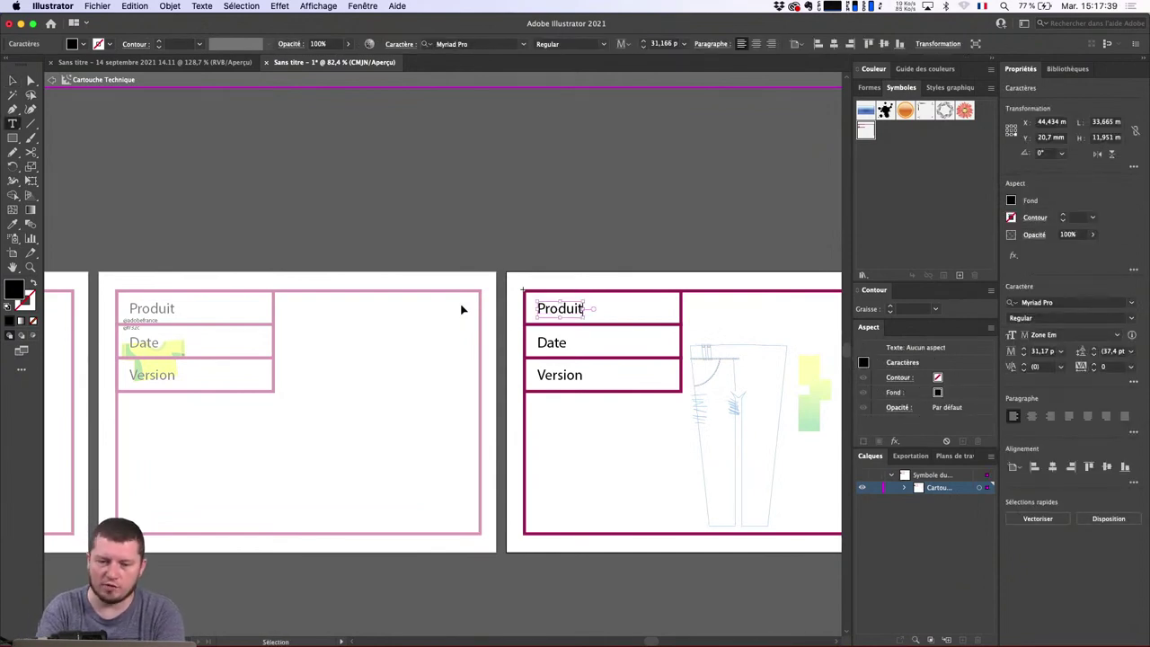
text(Ask A Pro)
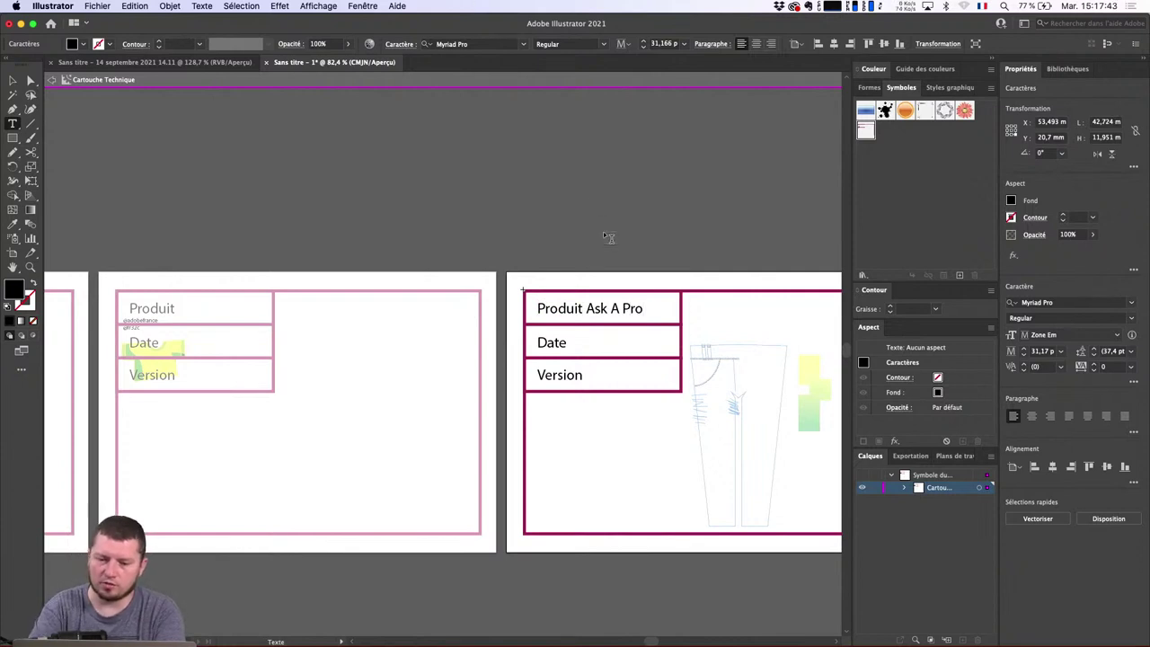
click(561, 343)
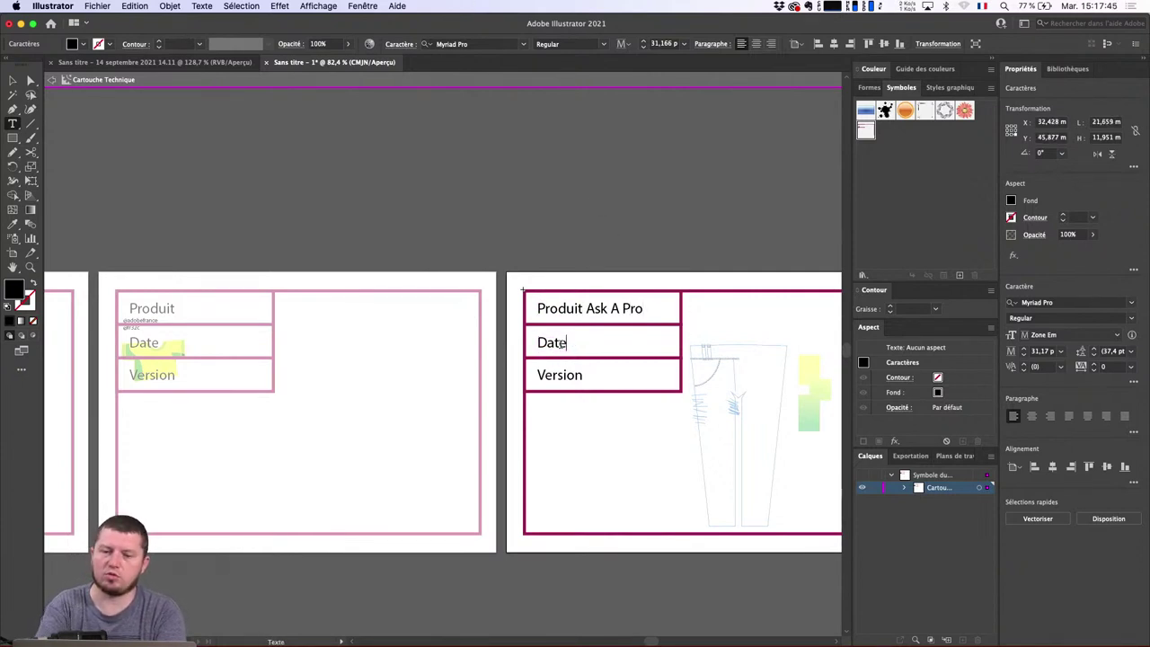
text(Sept 2)
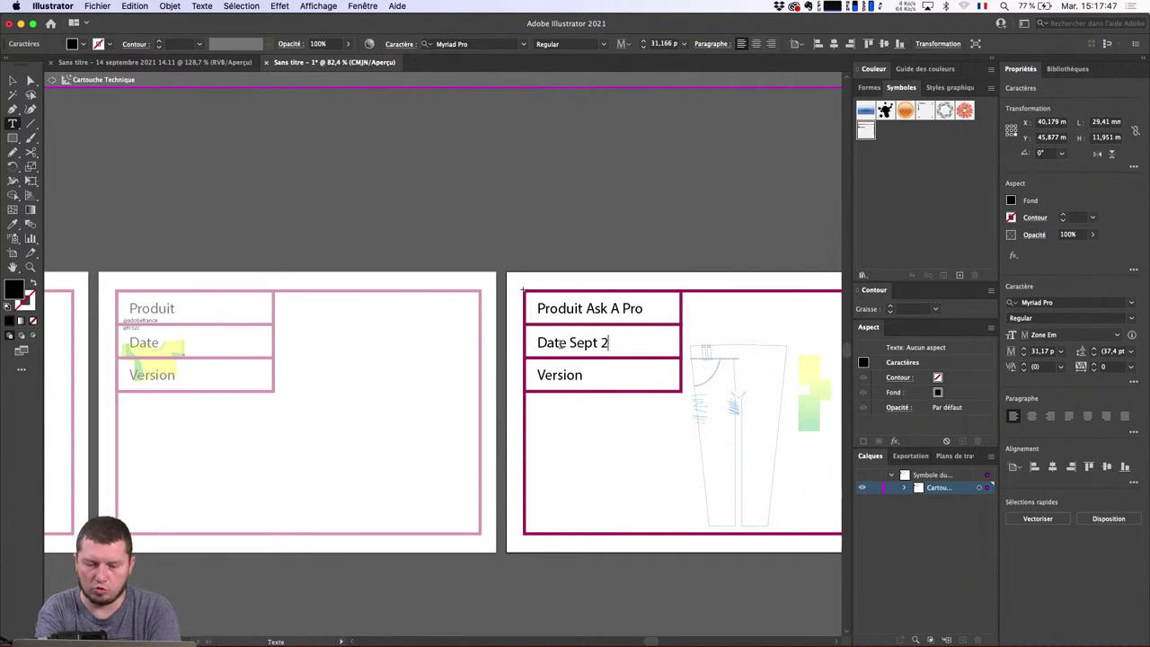
text(021)
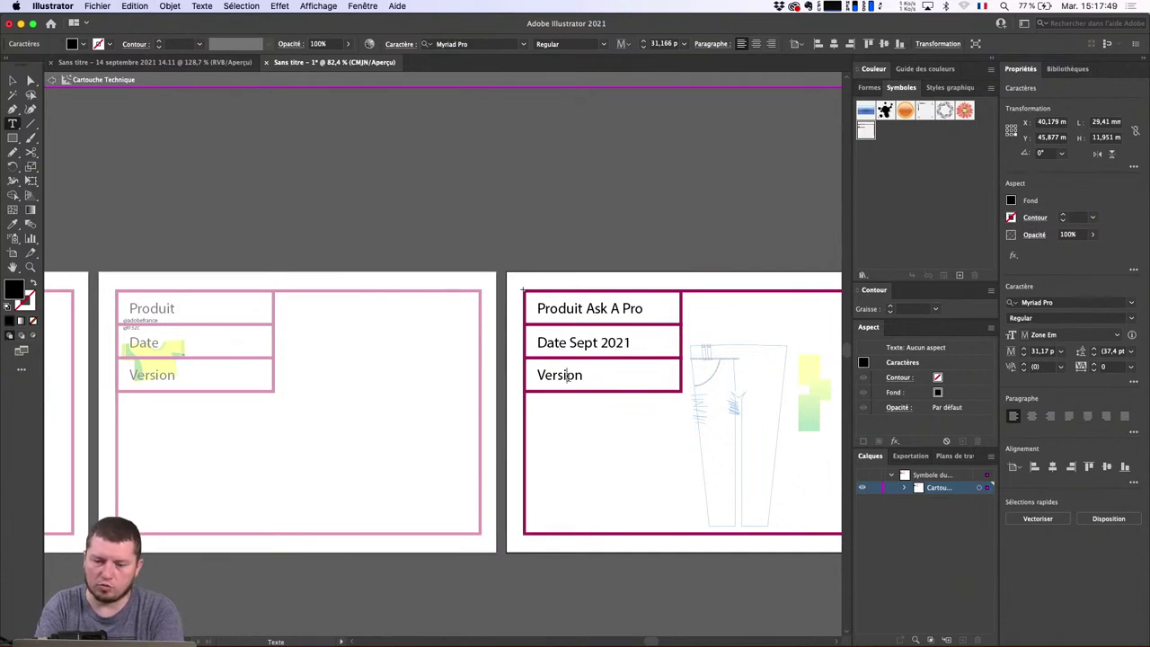
click(588, 376)
text(Illustrator)
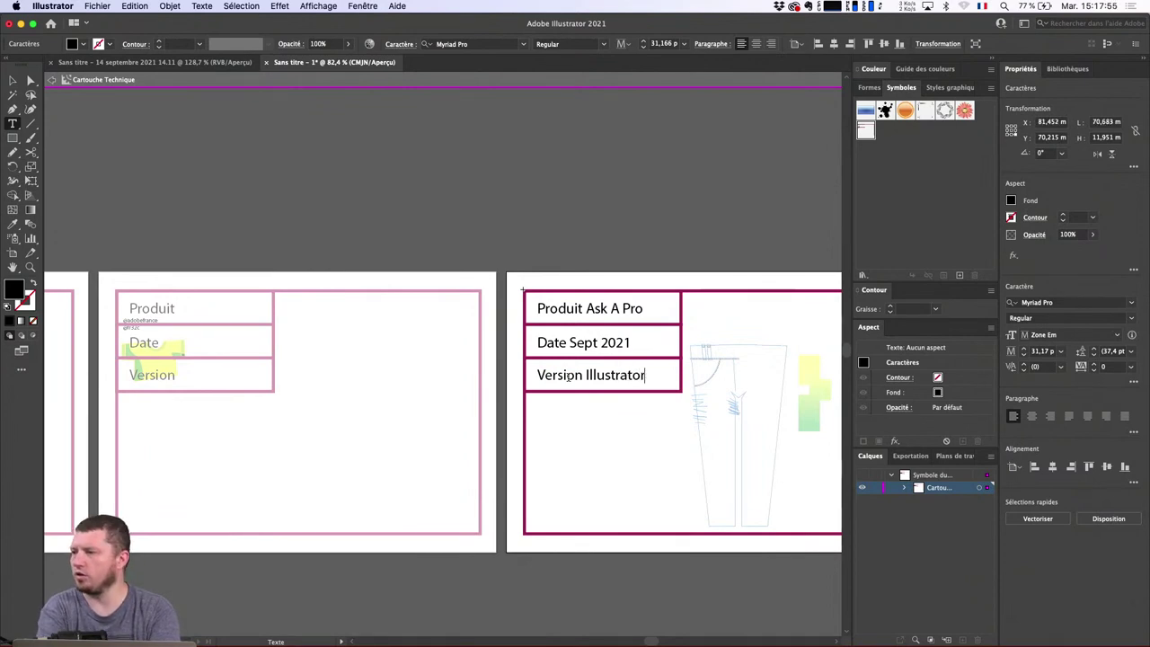
key(Escape)
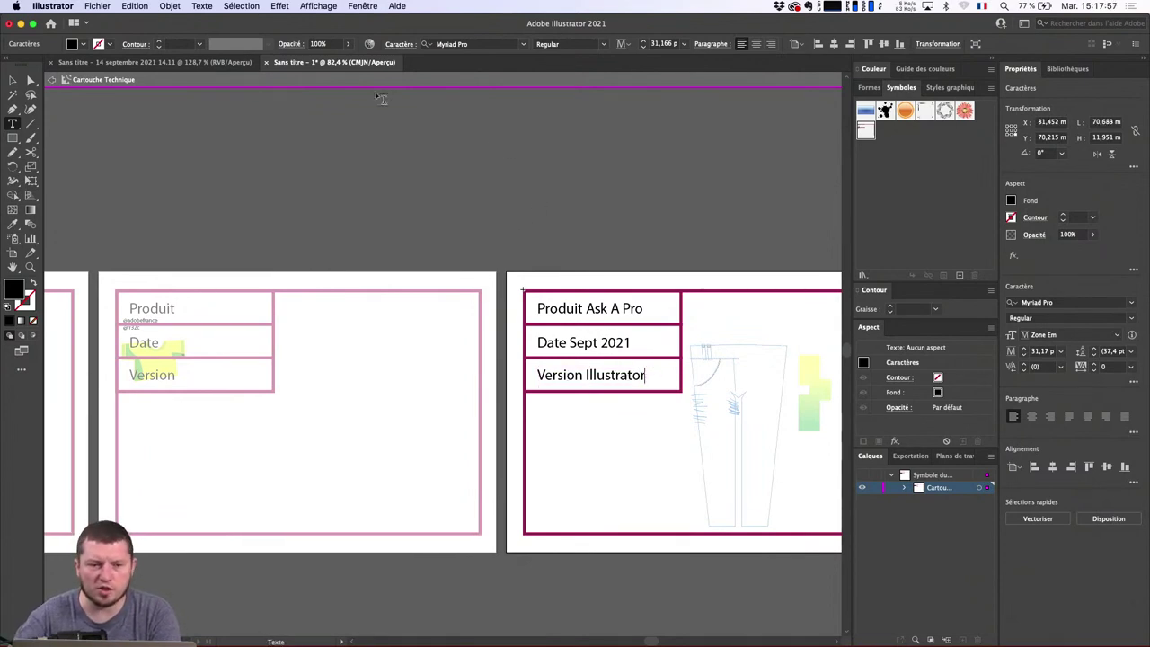
click(54, 81)
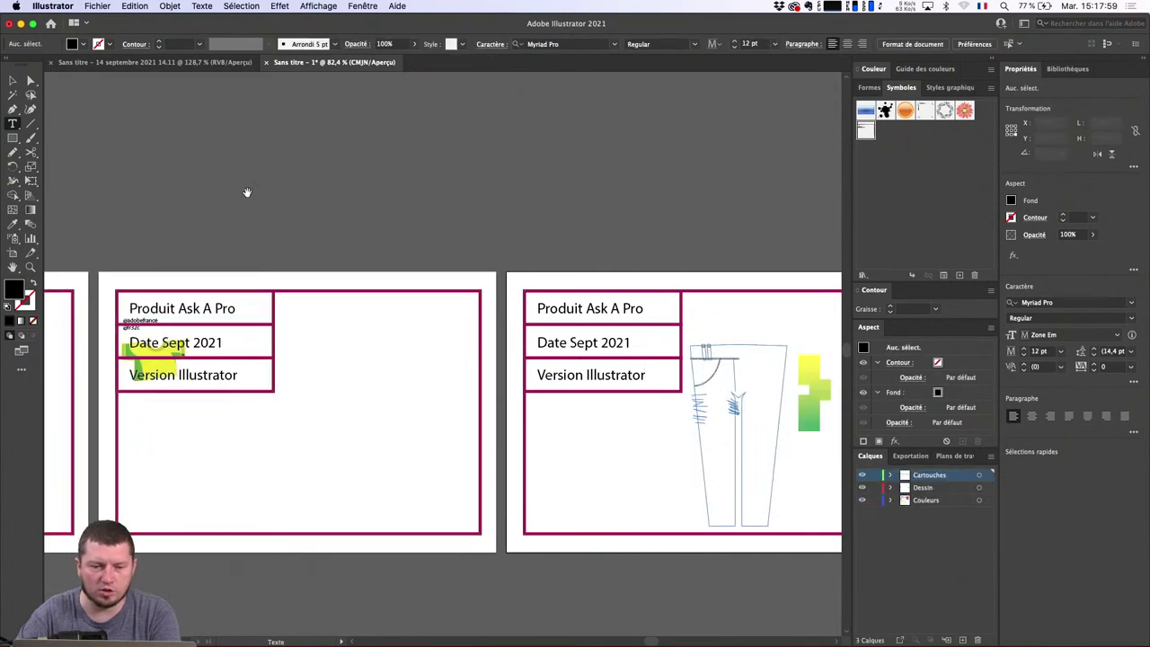
- Lock the Cartouches layer and zoom out to see the neighbouring artboards
drag(247, 192, 528, 191)
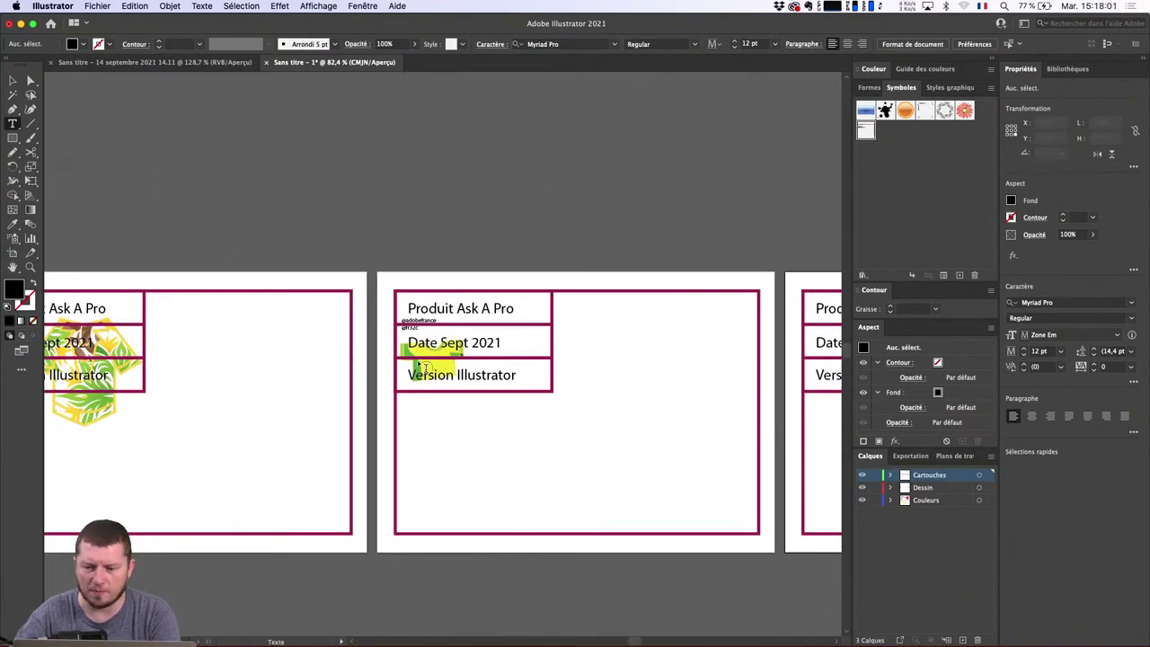
click(875, 475)
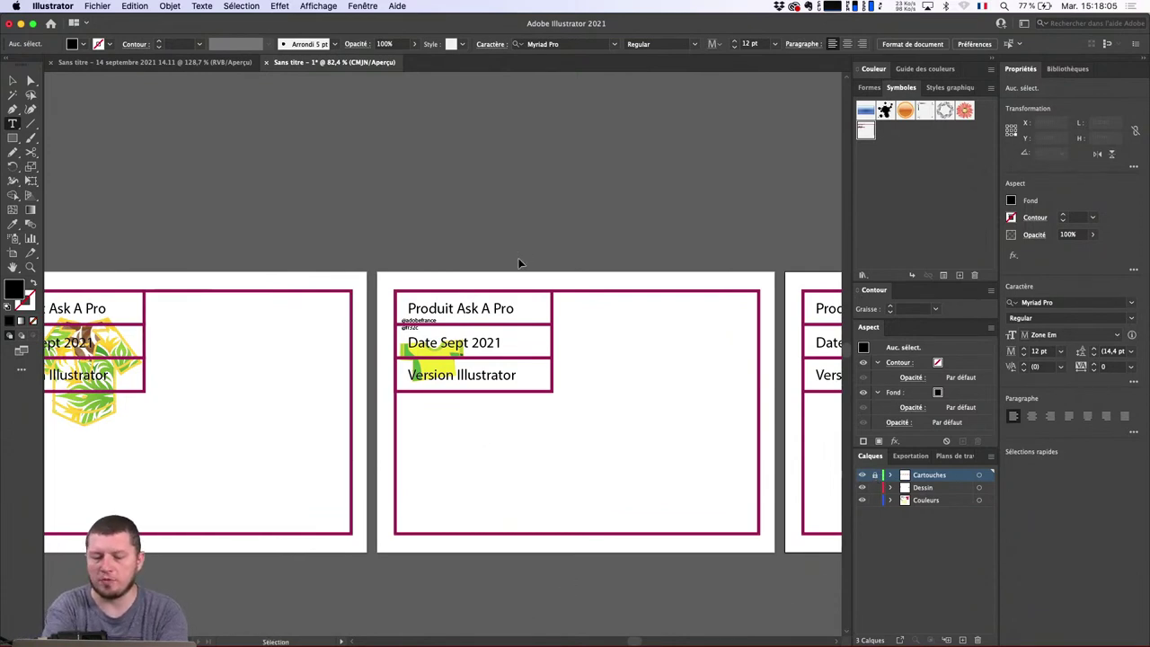
key(ctrl+minus)
key(v)
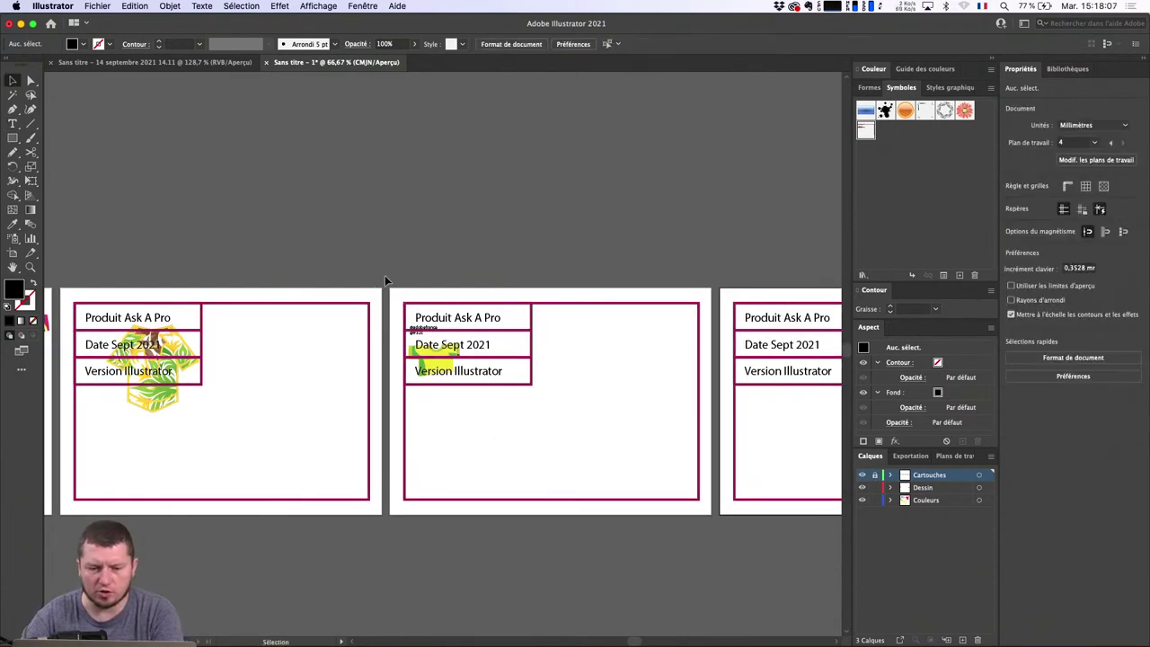
- Shift the yellow shirt within the middle artboard and move the patterned shirt into it
mouse_move(456, 376)
mouse_down()
mouse_move(549, 398)
mouse_move(668, 376)
mouse_up()
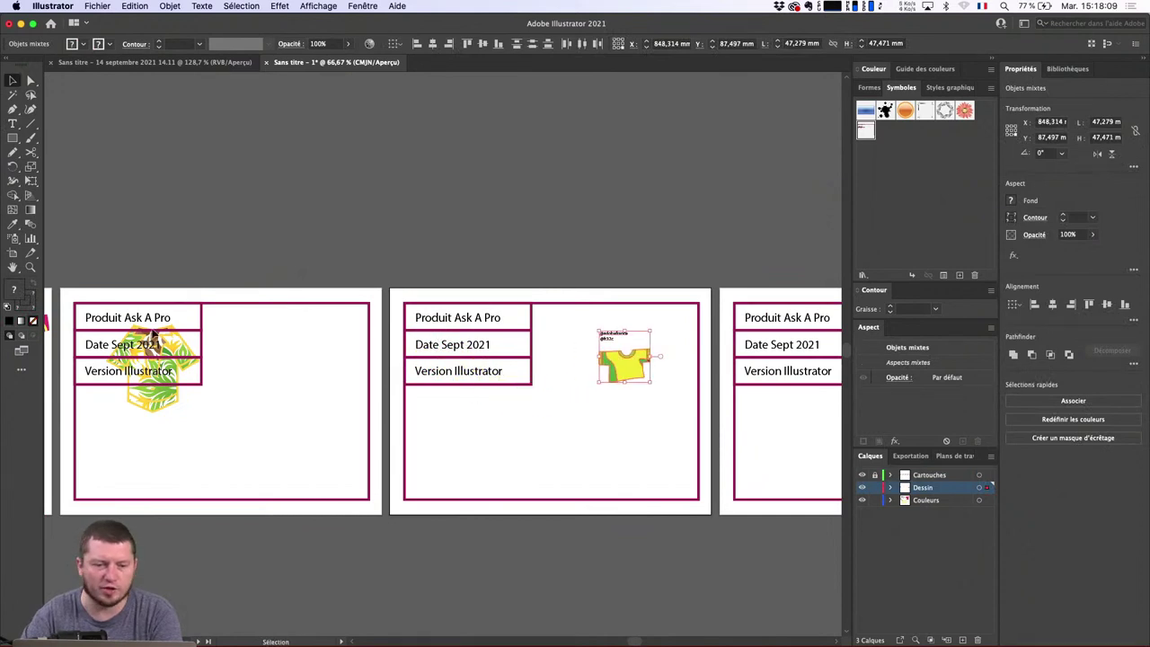
click(157, 407)
drag(158, 406, 291, 409)
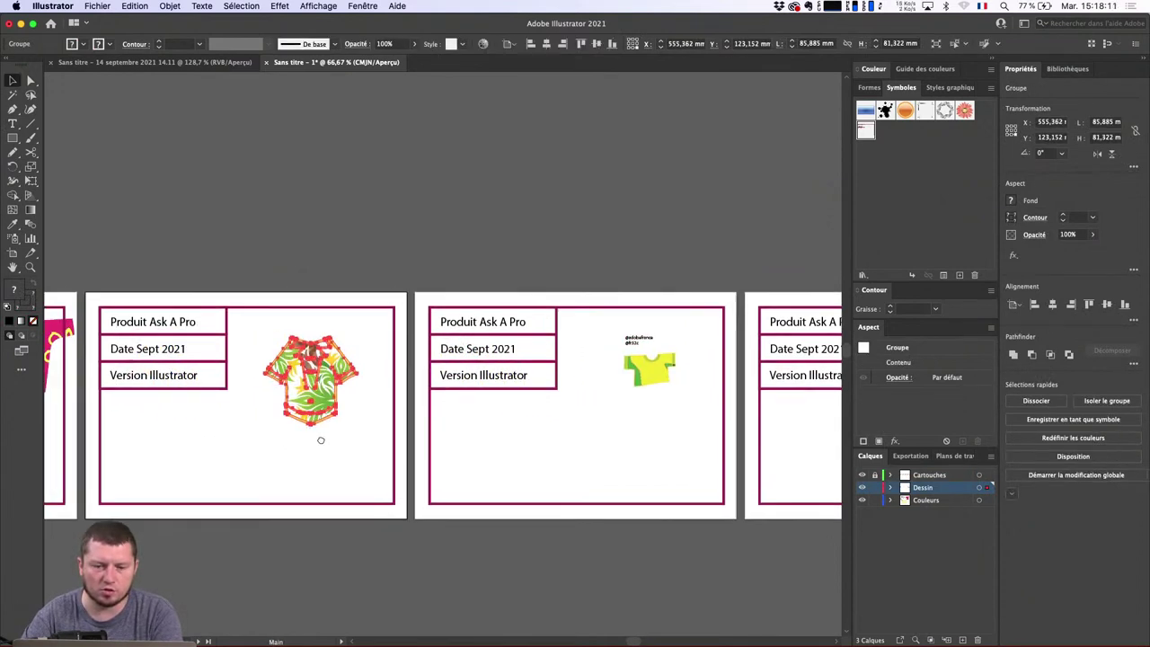
scroll(208, 364, left, 5)
- Nudge the star pattern right and slightly enlarge the magenta shirt
drag(218, 440, 259, 440)
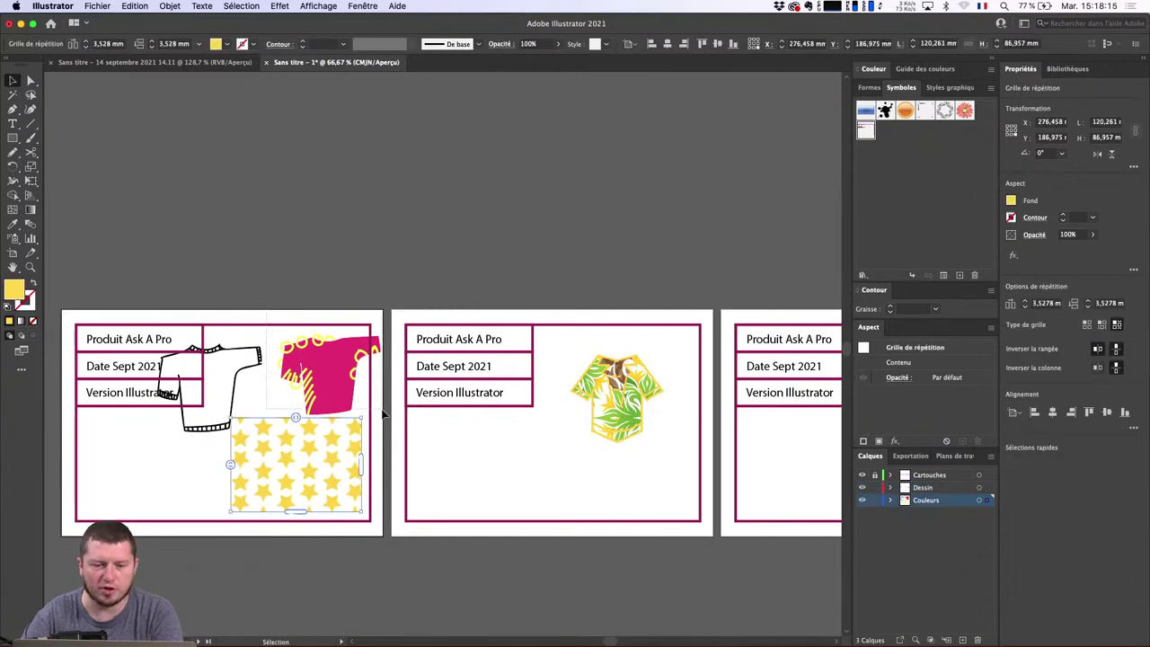
click(344, 384)
click(326, 419)
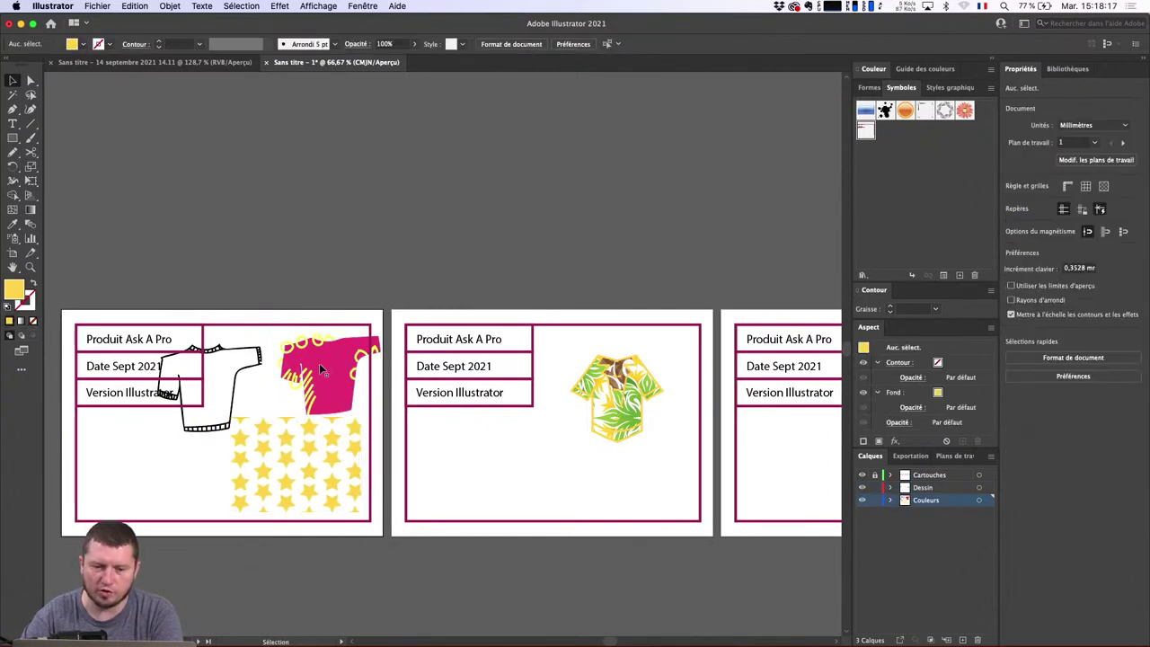
click(341, 386)
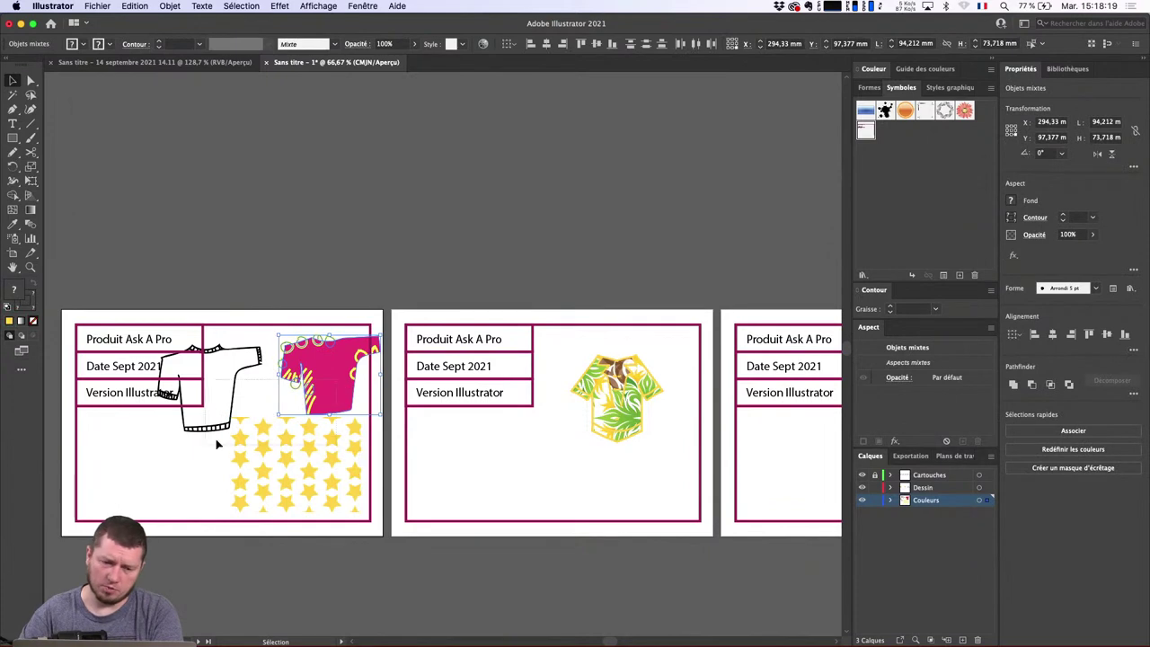
click(312, 386)
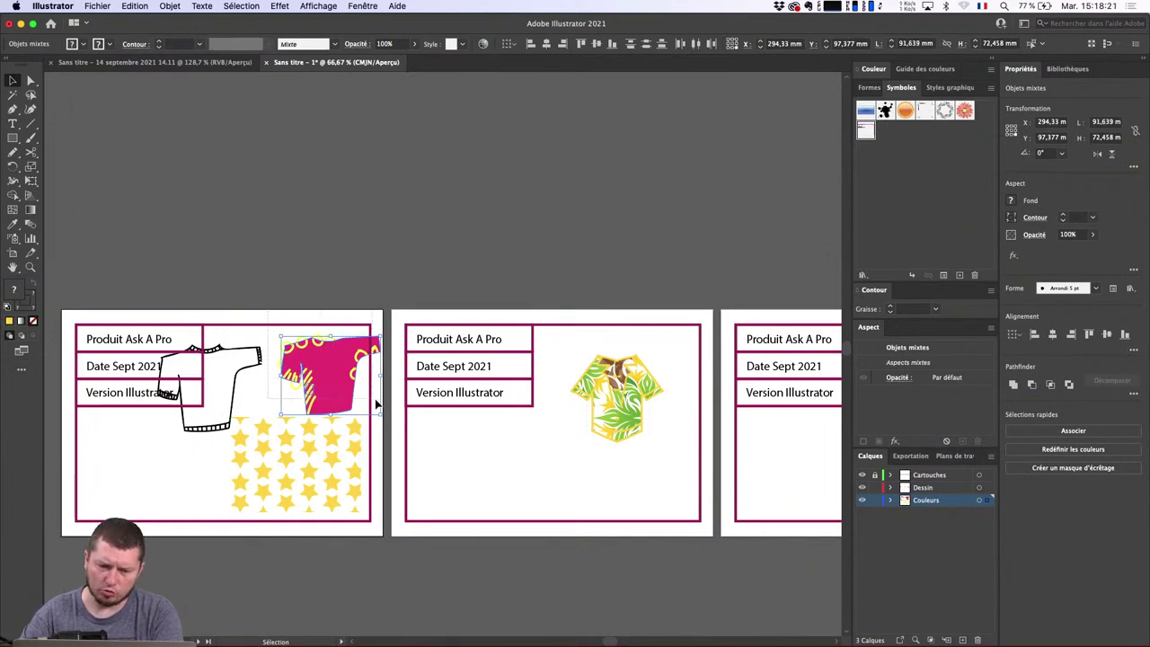
mouse_move(383, 412)
mouse_down()
mouse_move(113, 514)
mouse_move(126, 492)
mouse_up()
- Place the star pattern at the first artboard's top-right and the outline shirt at its bottom-right
drag(296, 459, 283, 362)
click(283, 362)
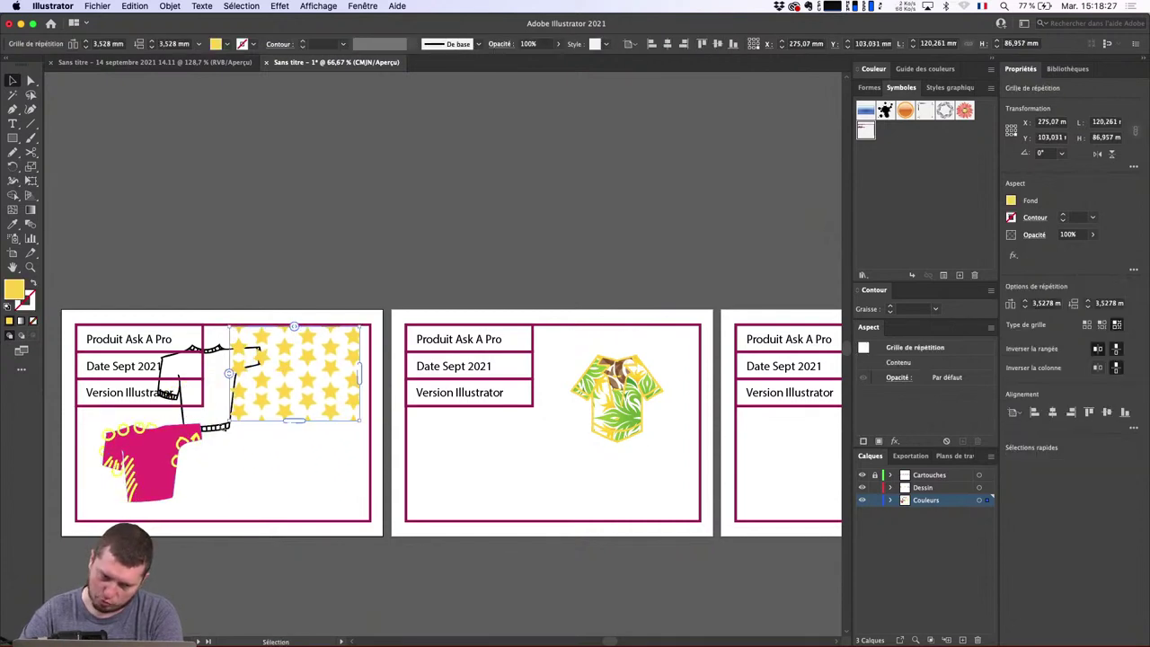
drag(224, 428, 306, 511)
click(247, 458)
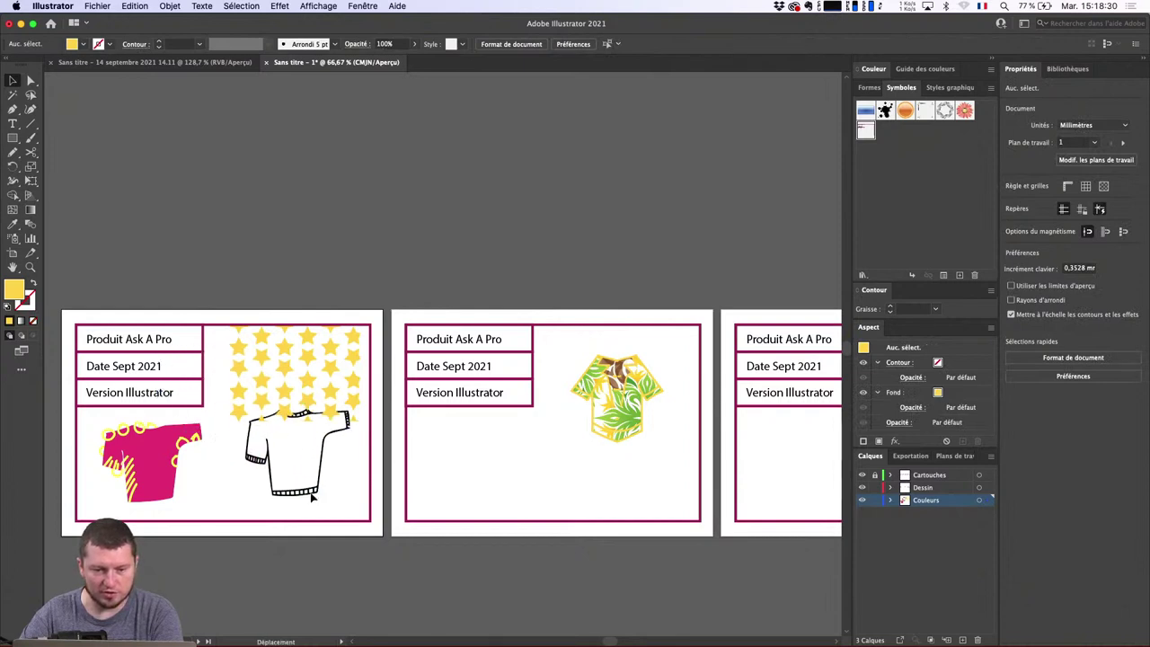
click(436, 430)
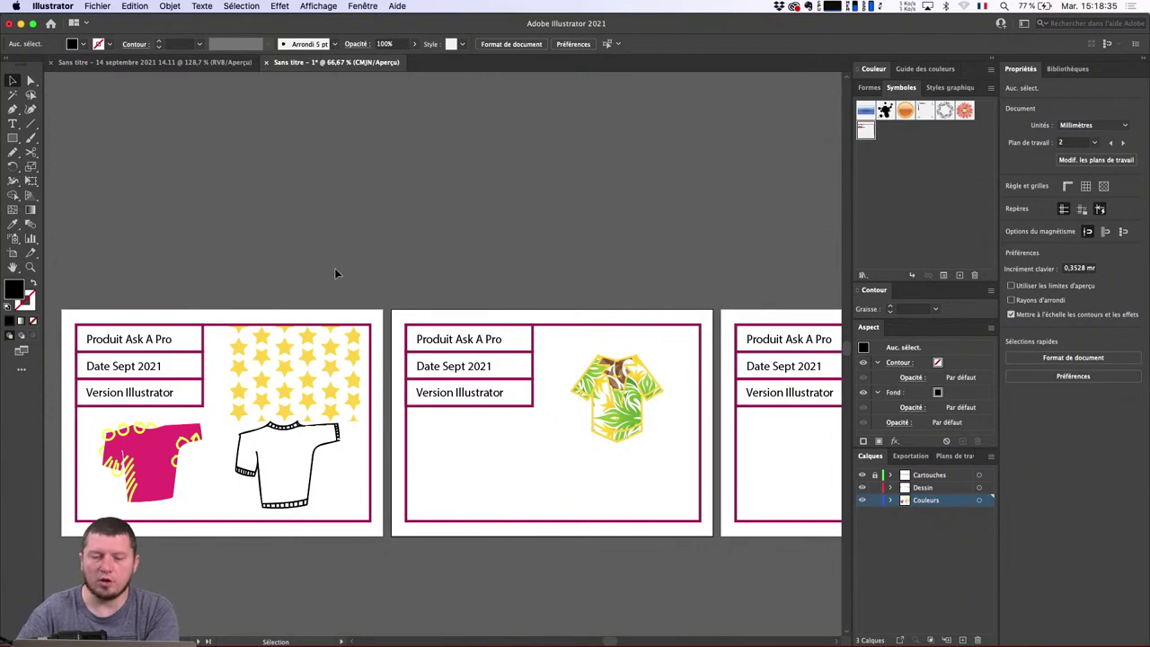
key(super+minus)
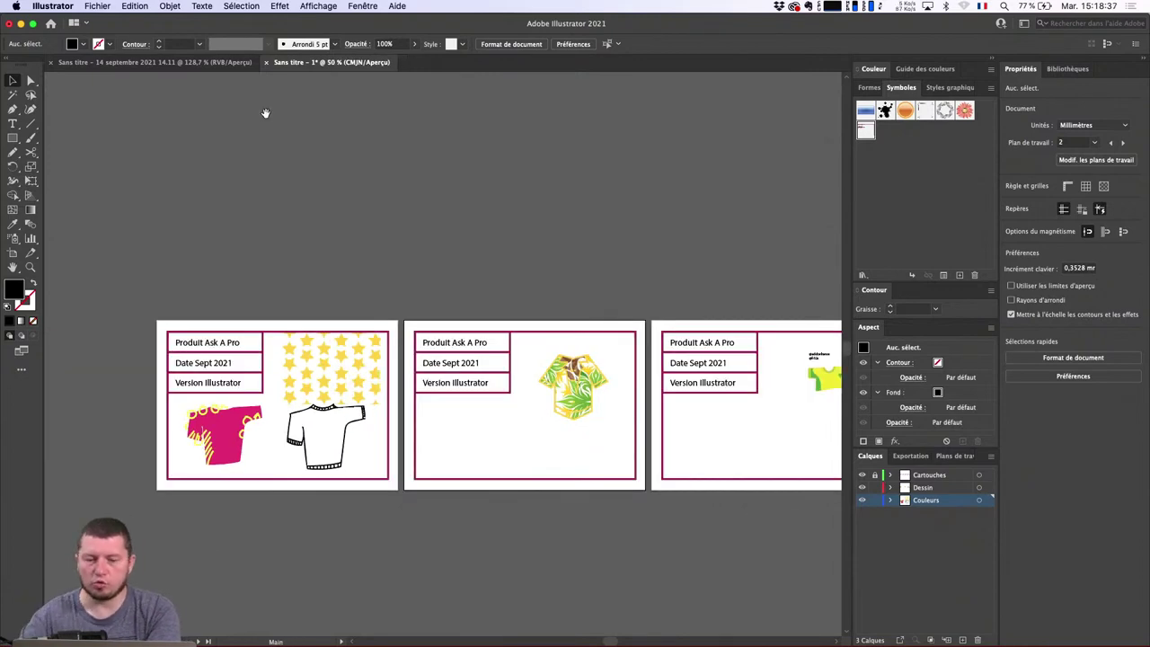
scroll(300, 200, down, 3)
scroll(386, 230, right, 4)
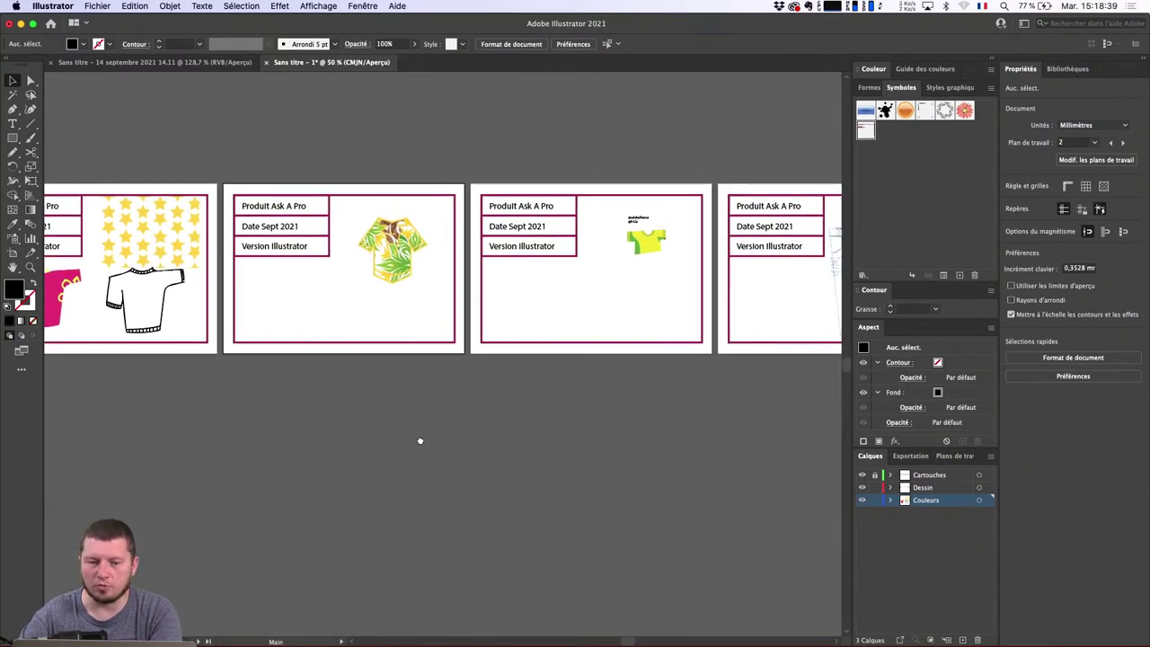
scroll(419, 439, up, 3)
scroll(419, 439, left, 2)
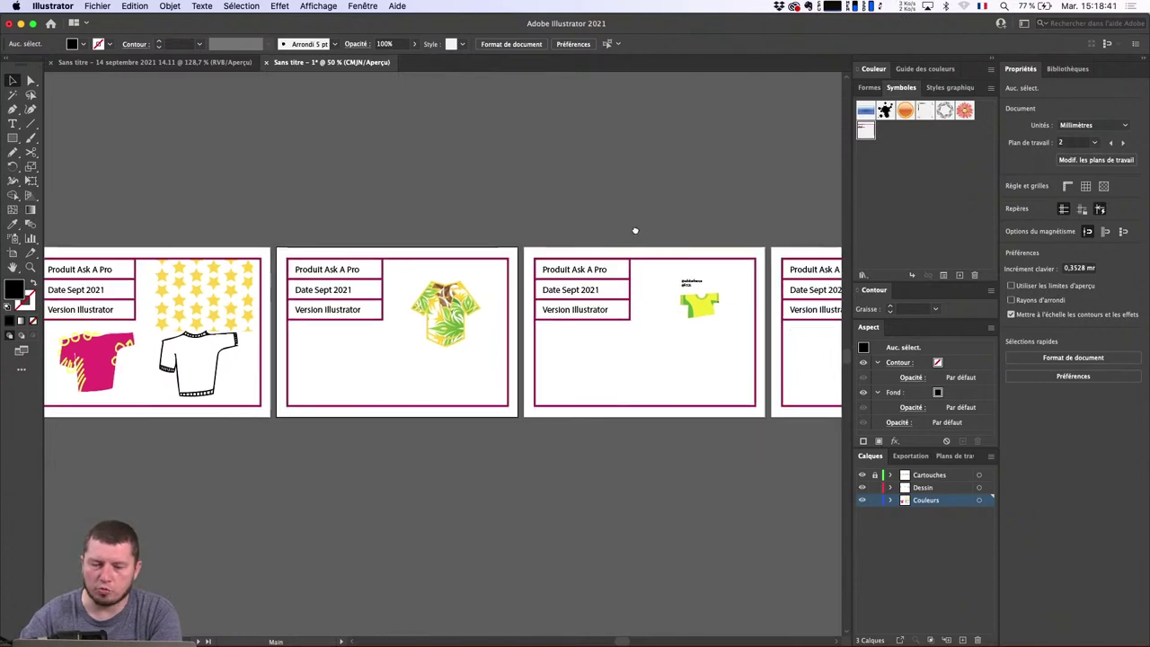
scroll(635, 228, right, 3)
scroll(634, 229, down, 1)
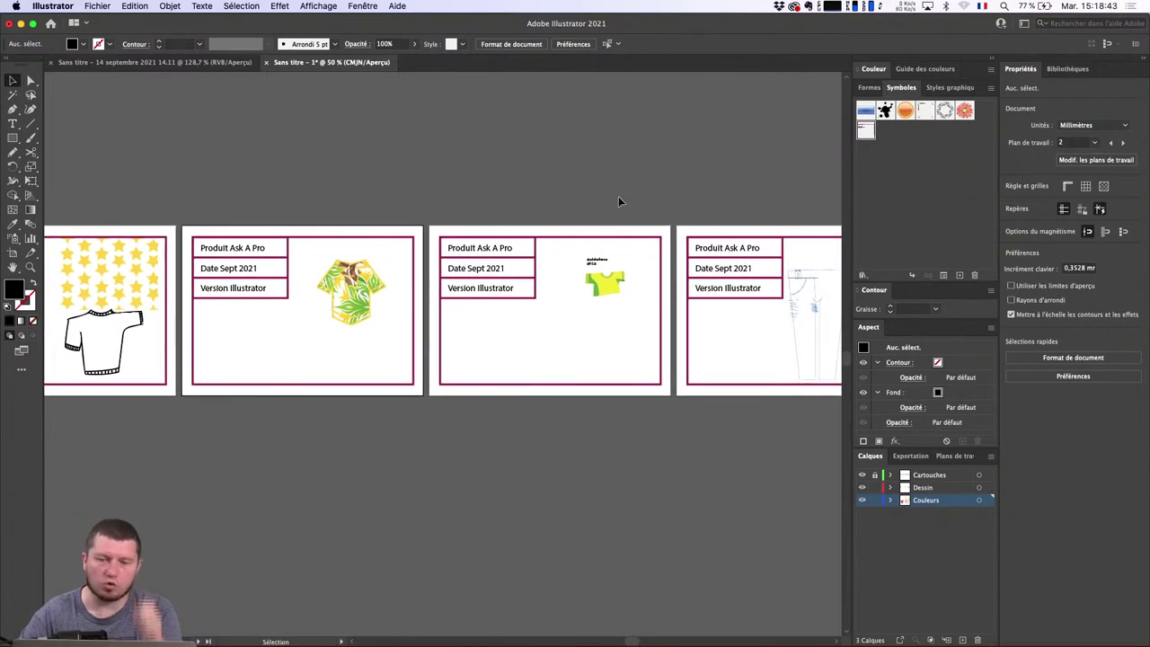
scroll(347, 188, up, 5)
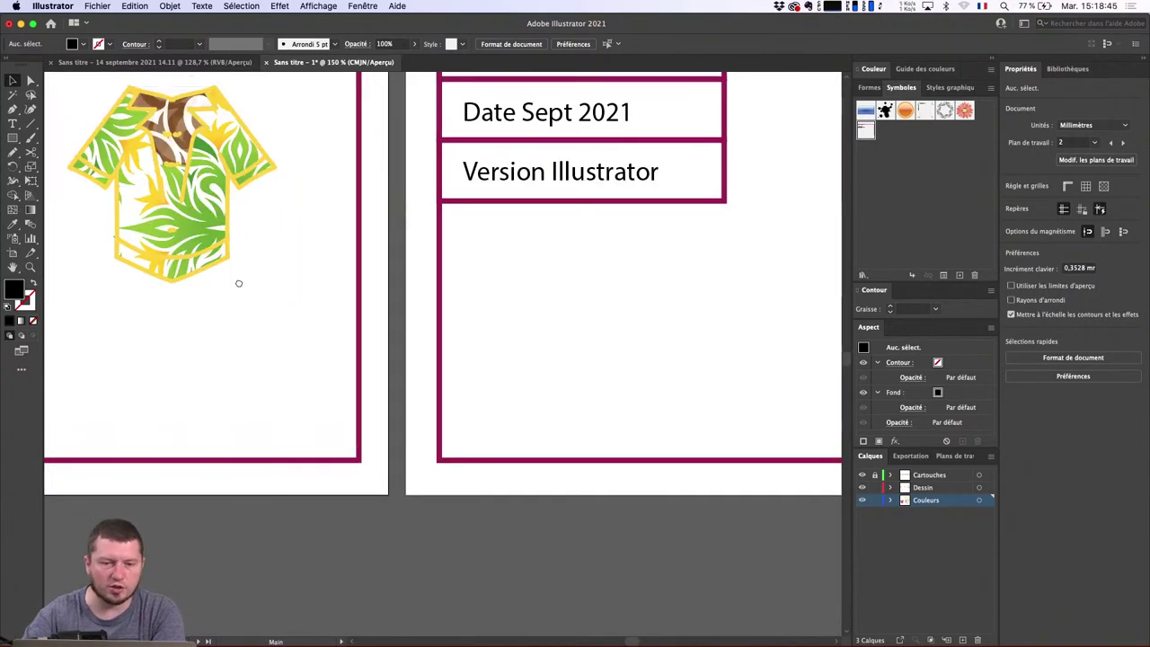
scroll(239, 282, up, 3)
scroll(239, 282, left, 4)
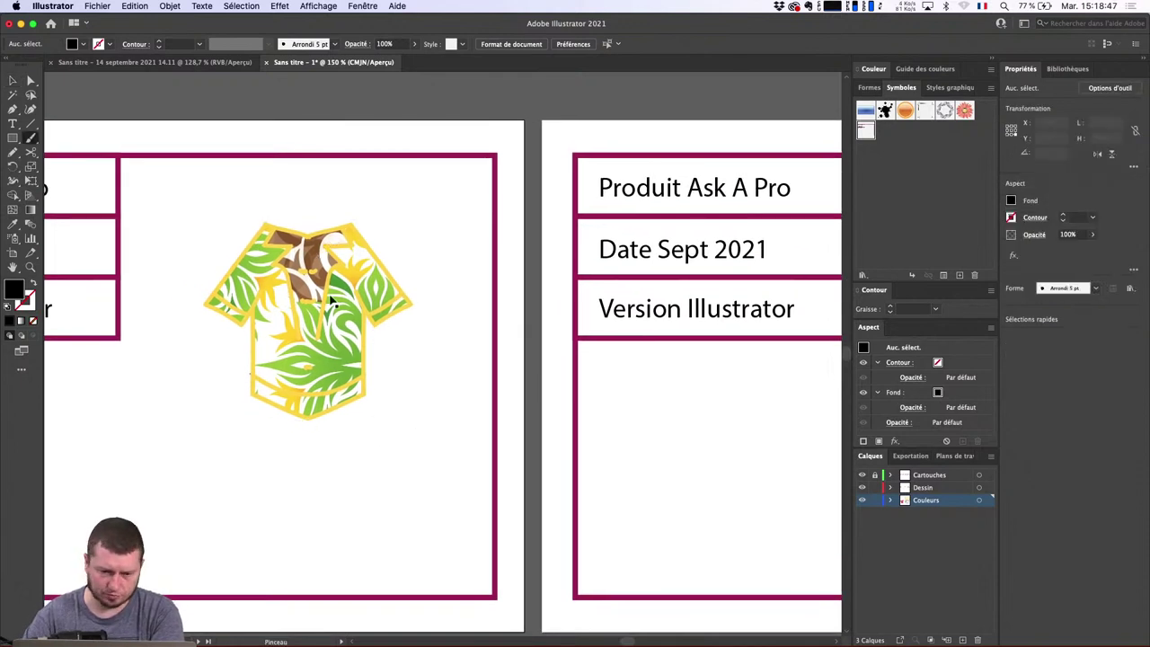
key(a)
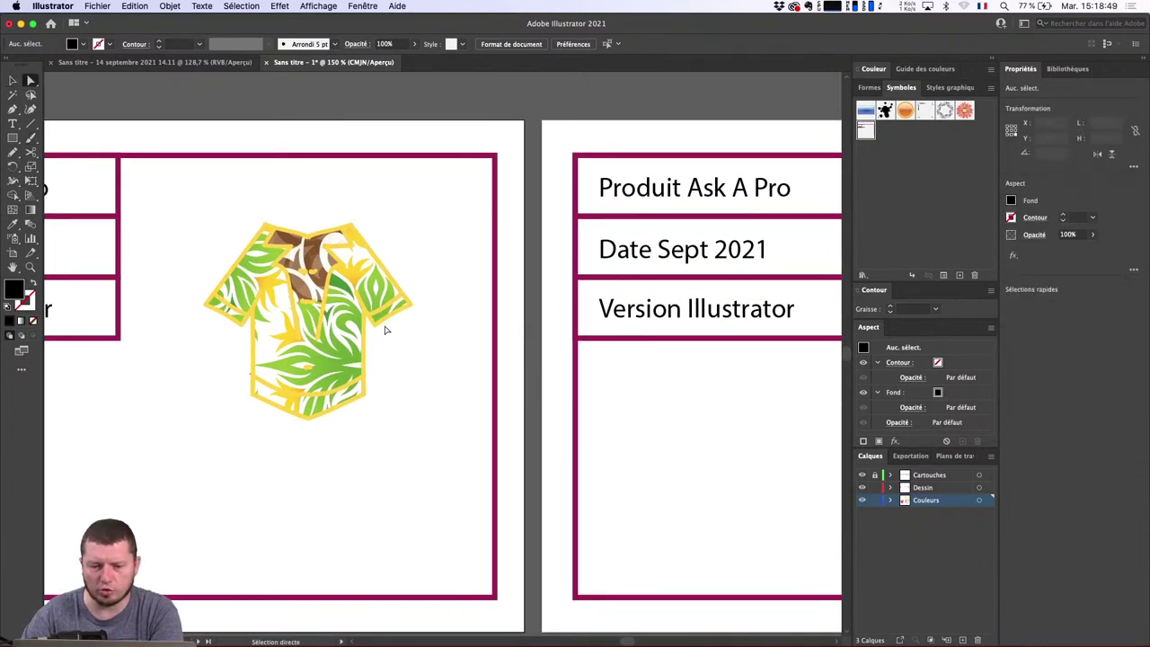
click(382, 327)
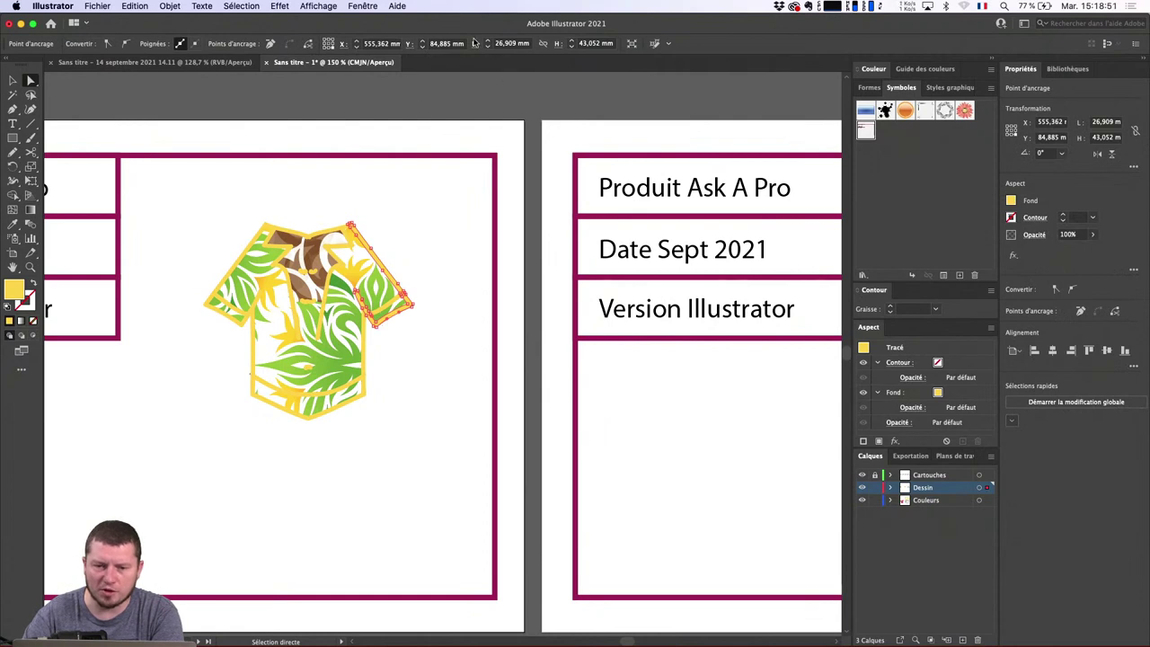
click(655, 45)
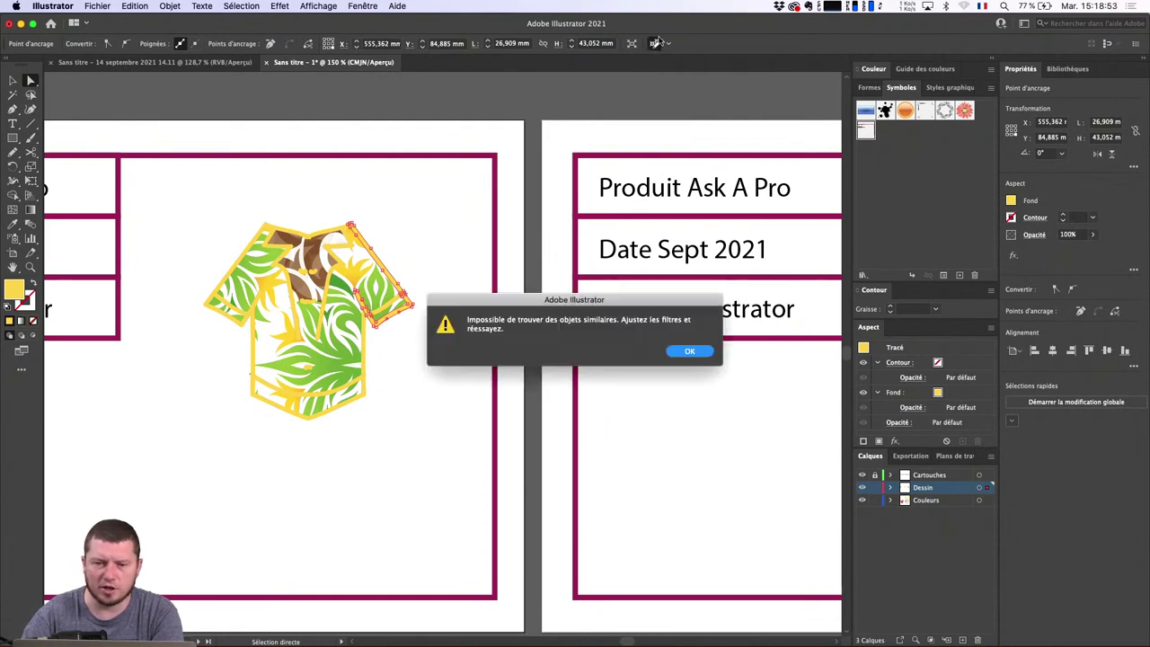
key(Return)
click(655, 45)
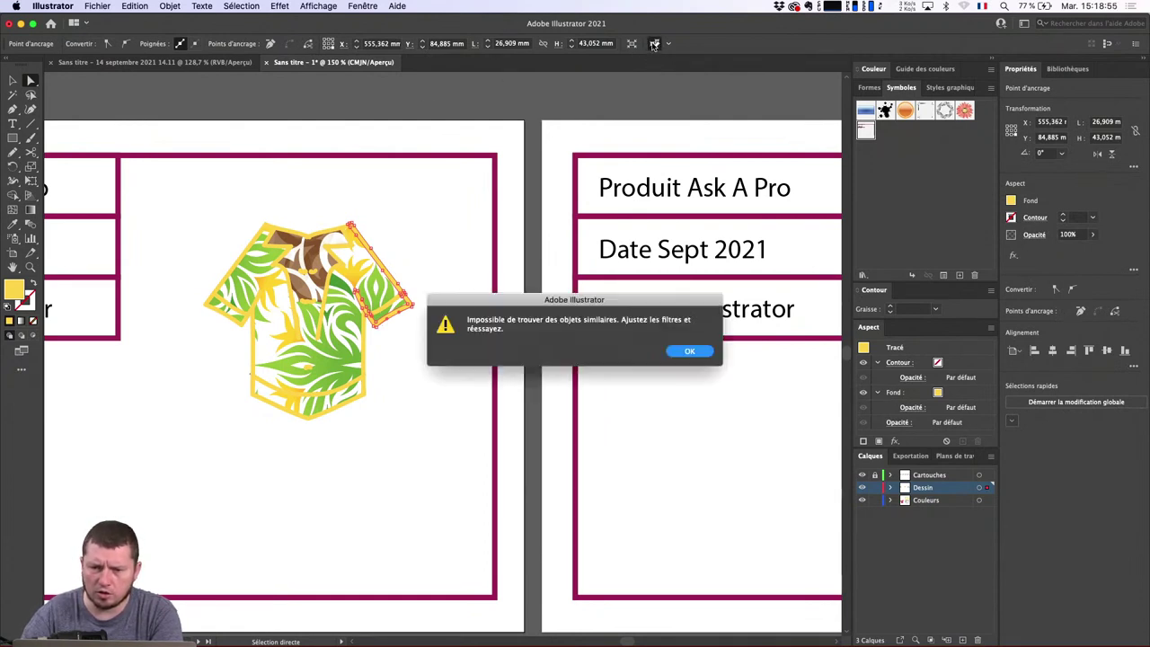
key(Return)
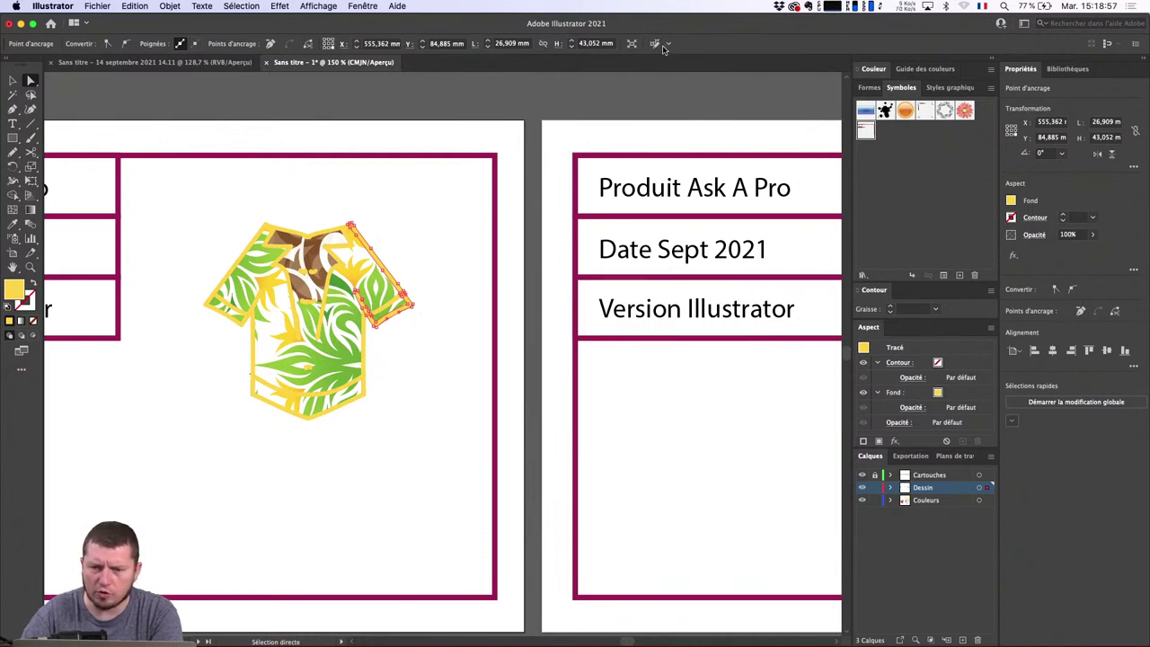
click(668, 45)
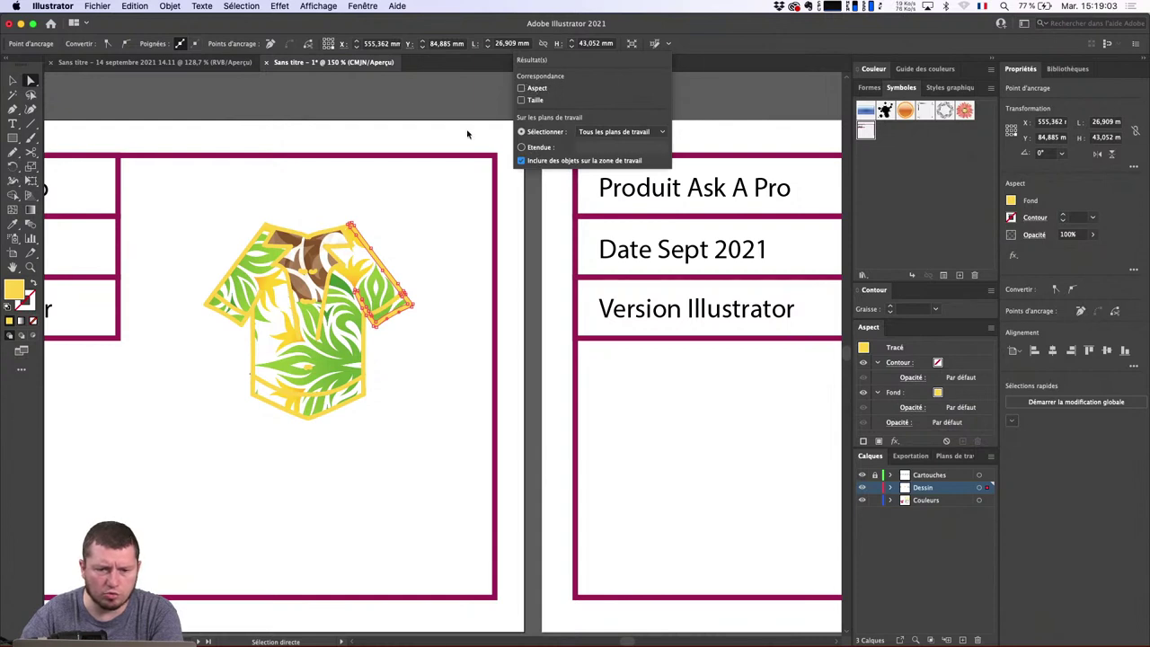
click(398, 224)
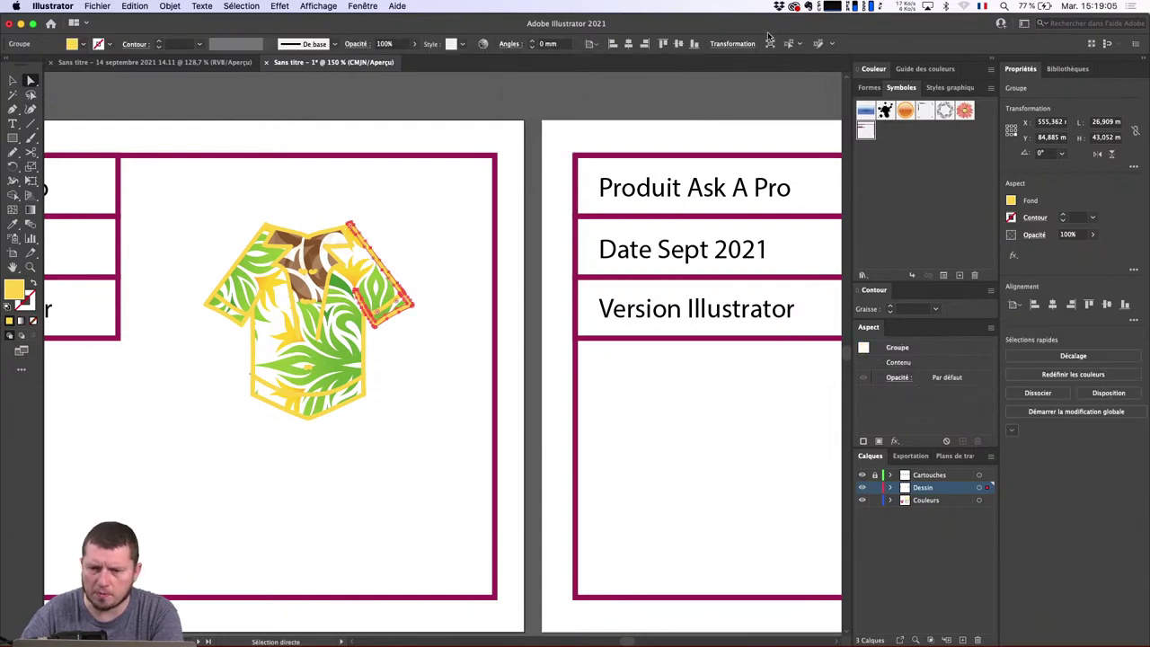
click(790, 44)
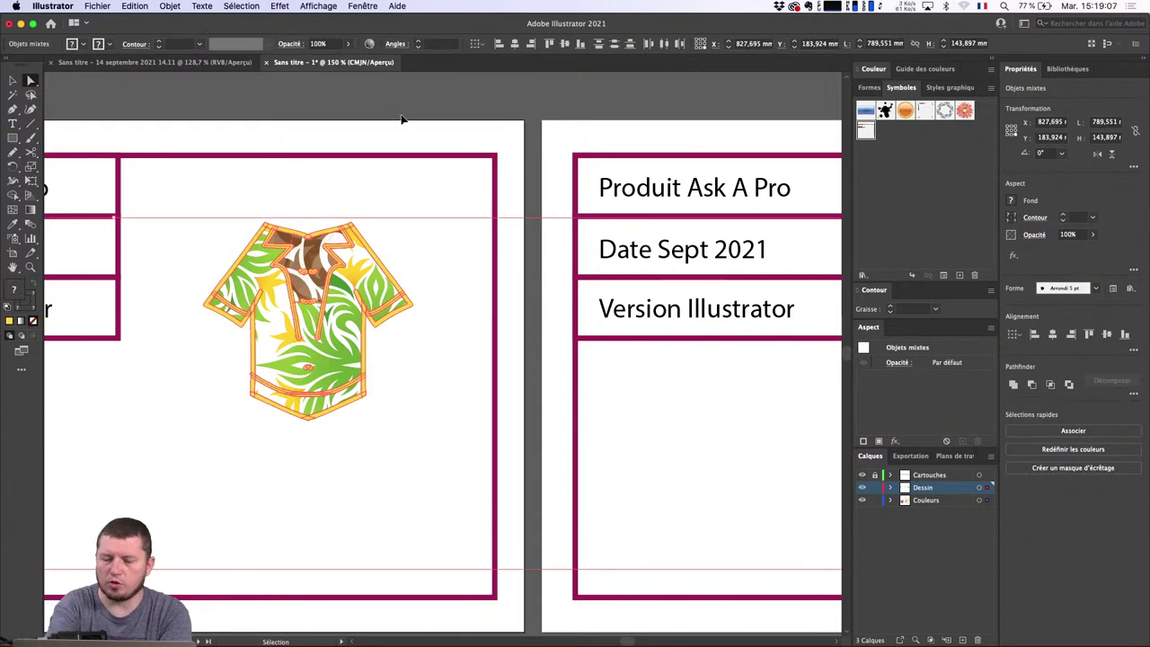
key(ctrl+minus)
key(ctrl+minus)
key(a)
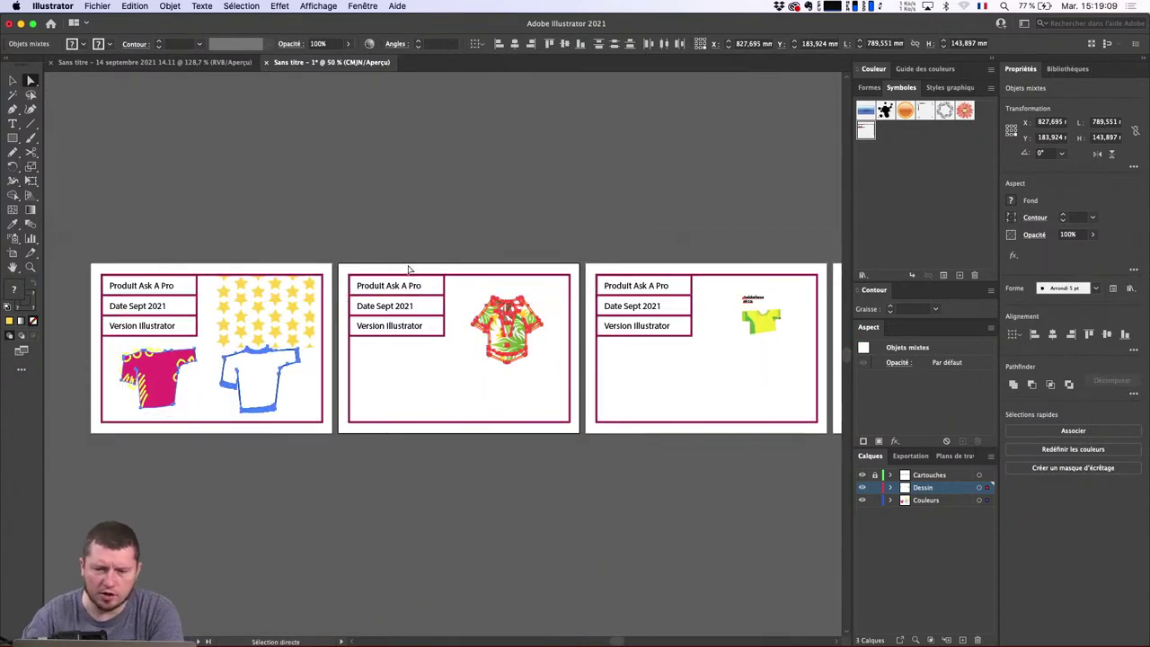
click(462, 301)
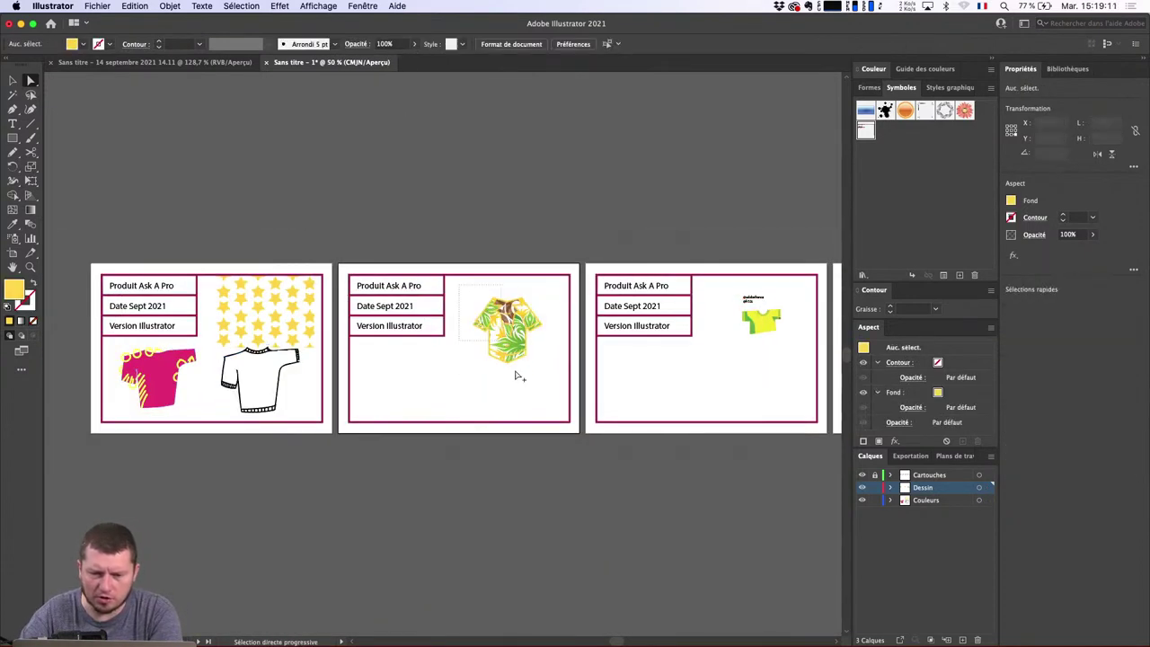
- Create a new layer, move the middle shirt onto it and lock the layers
click(963, 640)
drag(986, 501, 989, 488)
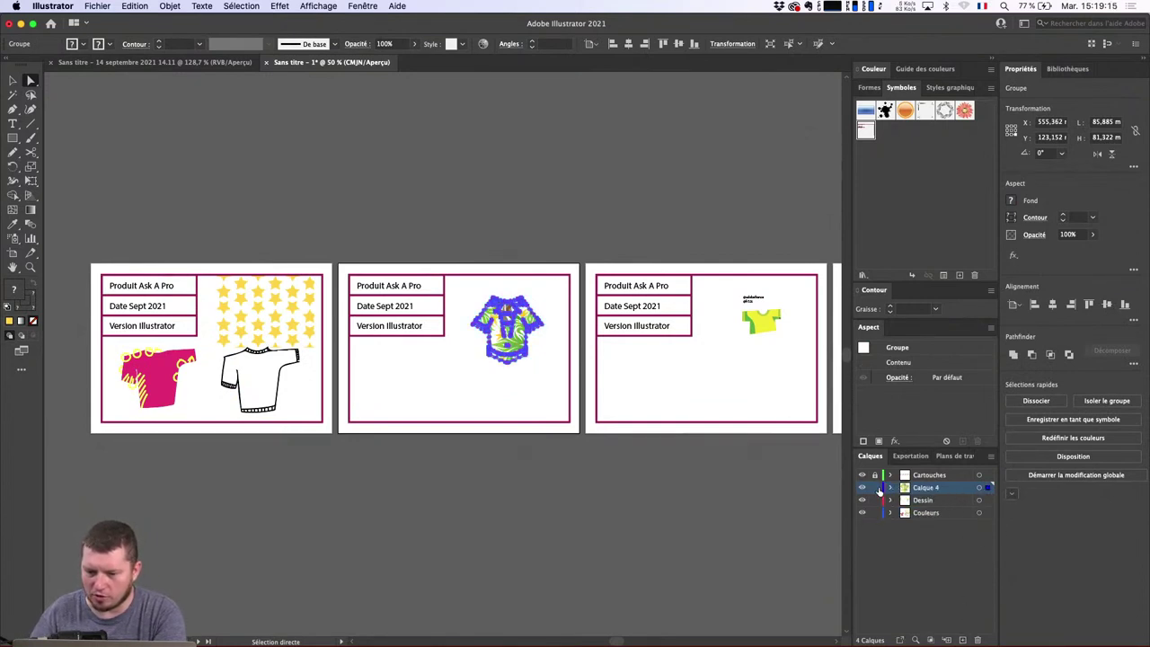
key(alt)
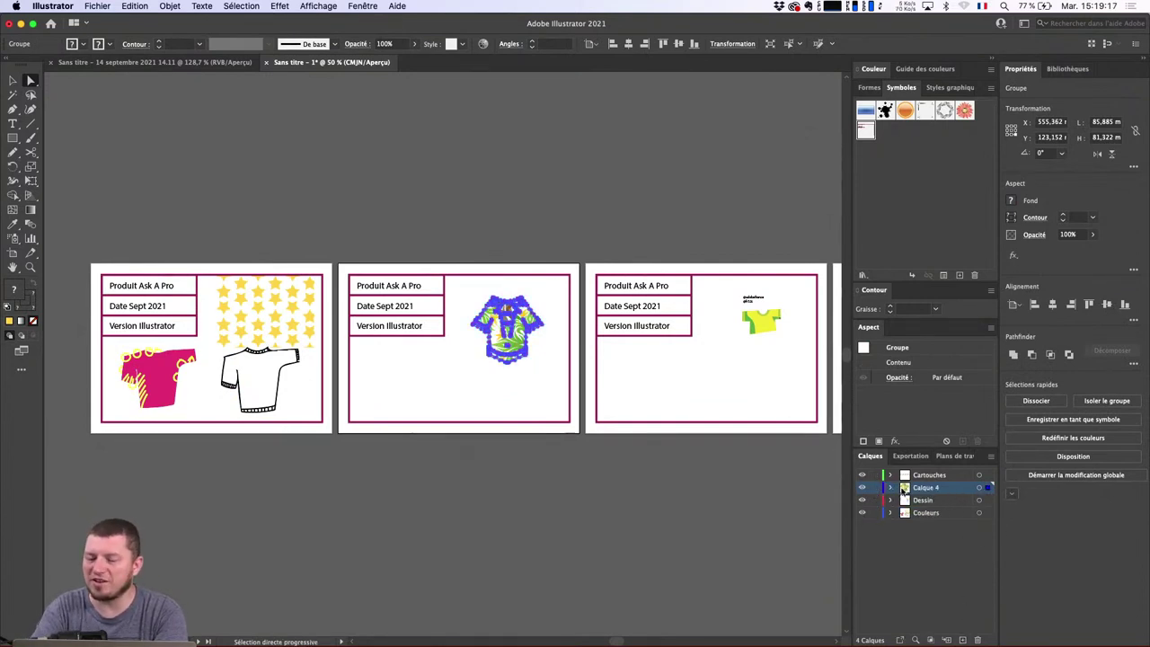
alt+click(876, 499)
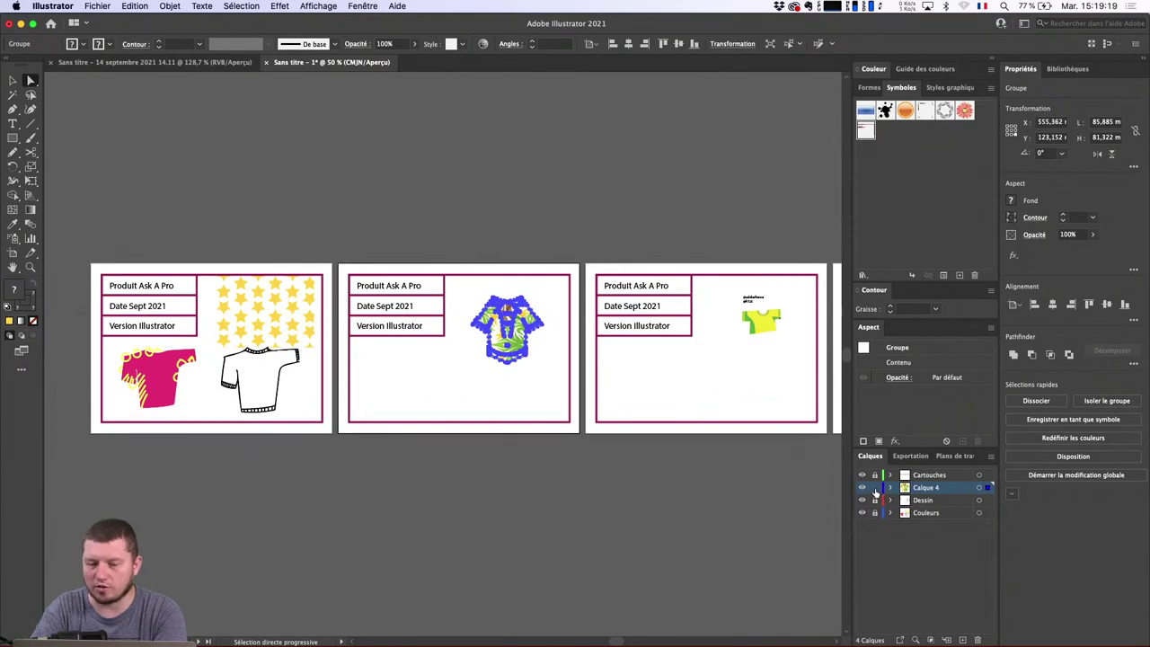
scroll(484, 299, up, 5)
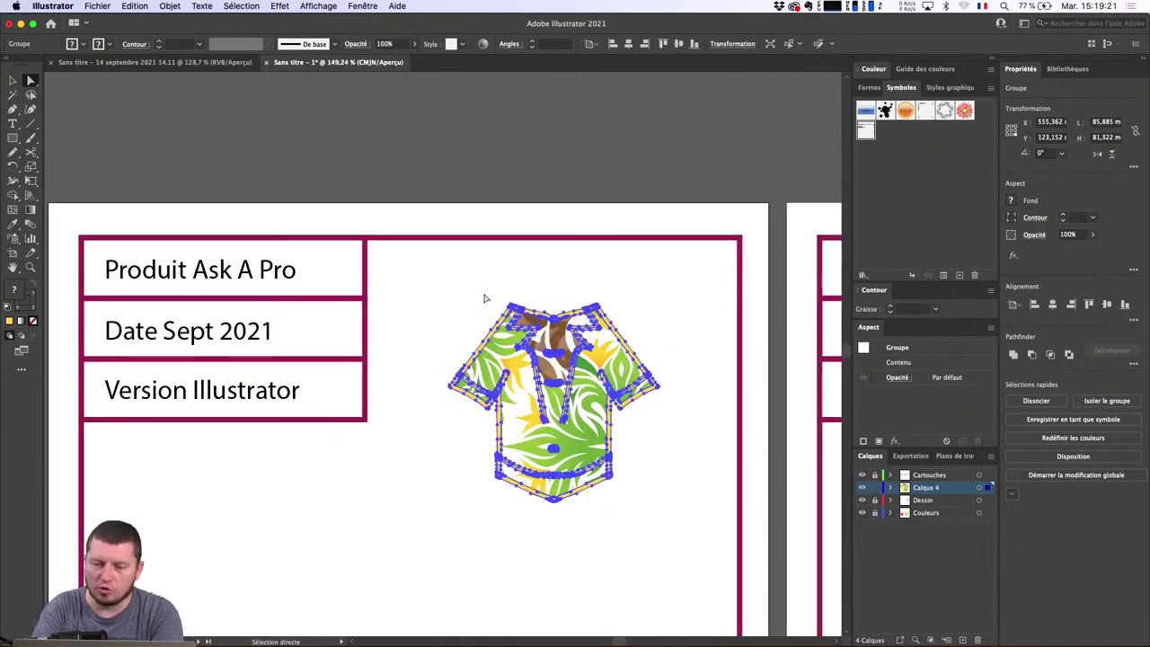
- Select the shirt group, undoing an accidental reset to default fill and stroke
alt+click(616, 338)
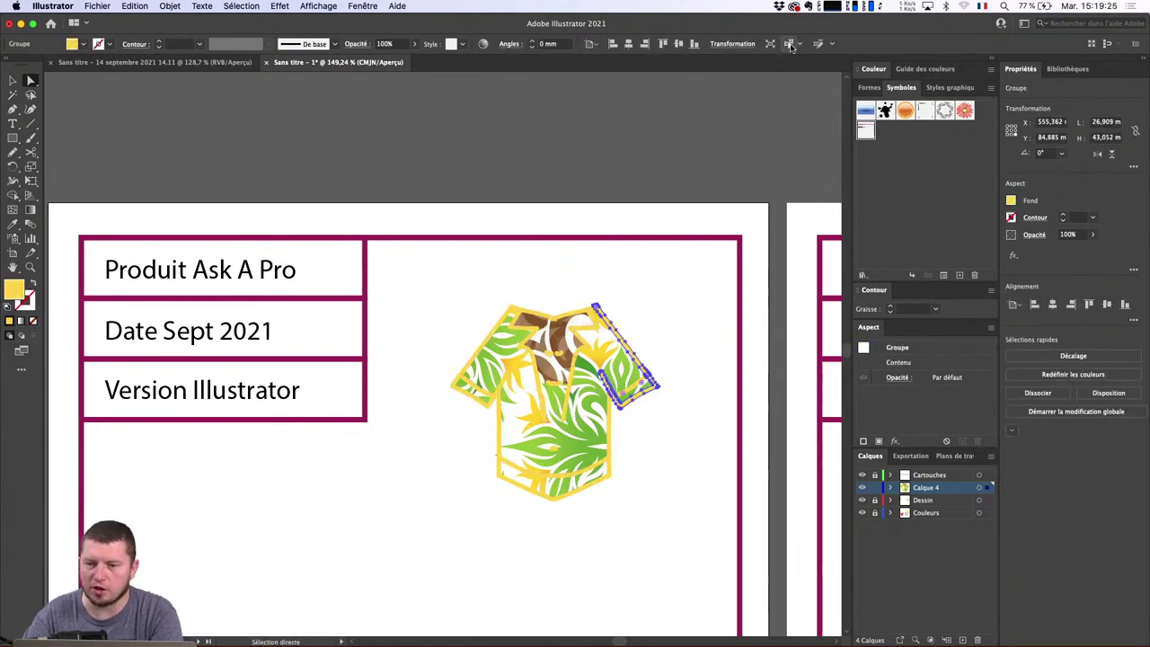
click(790, 44)
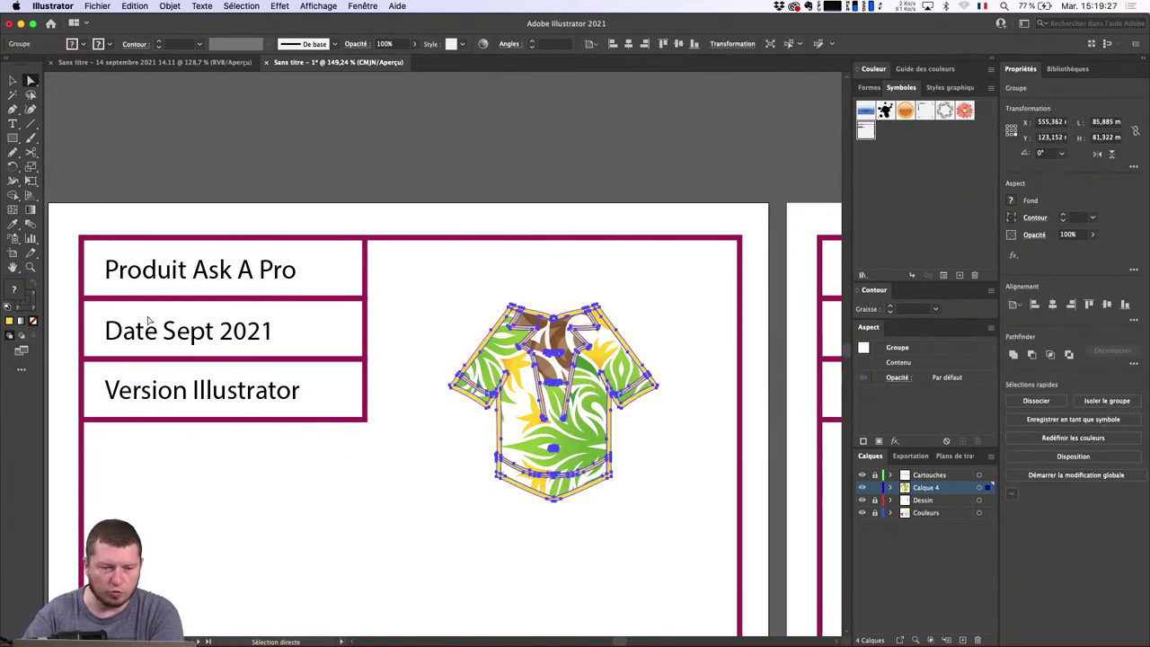
click(36, 286)
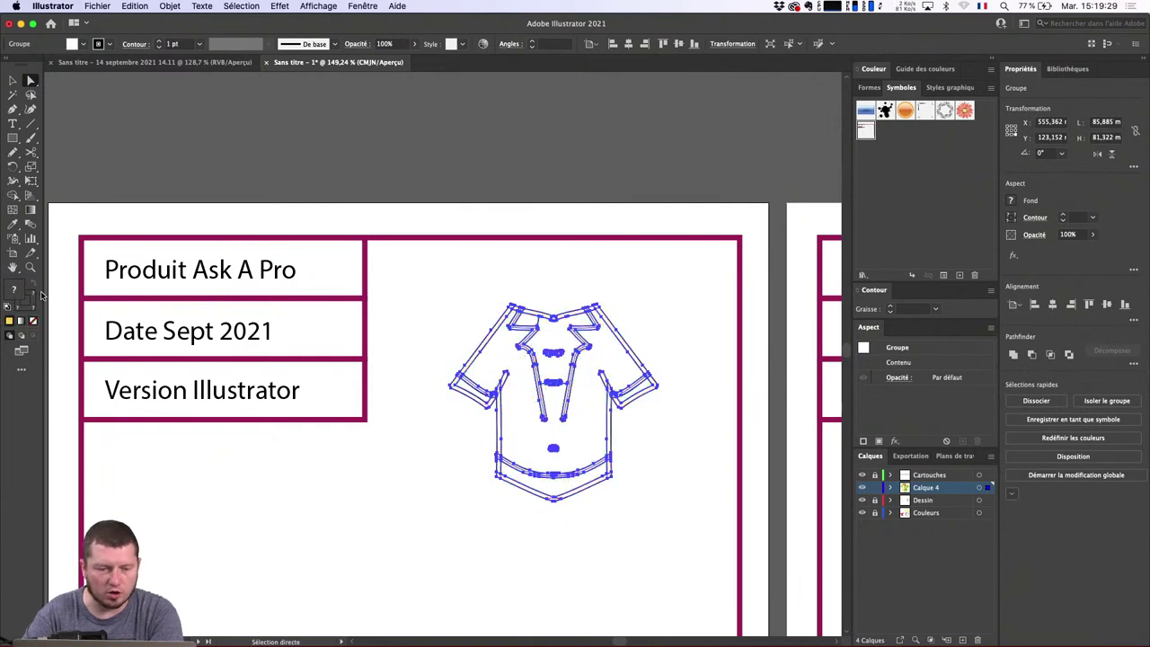
key(ctrl+z)
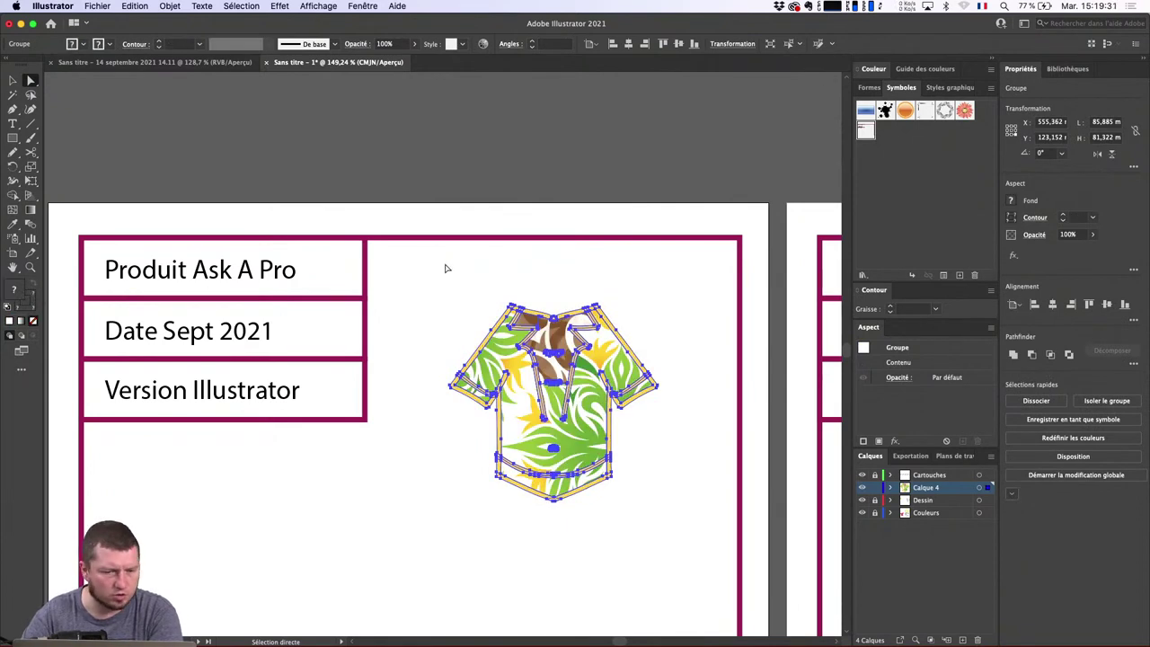
- Select every shape sharing the sleeve outline's yellow fill, make them black, then select the whole shirt
click(463, 271)
click(505, 313)
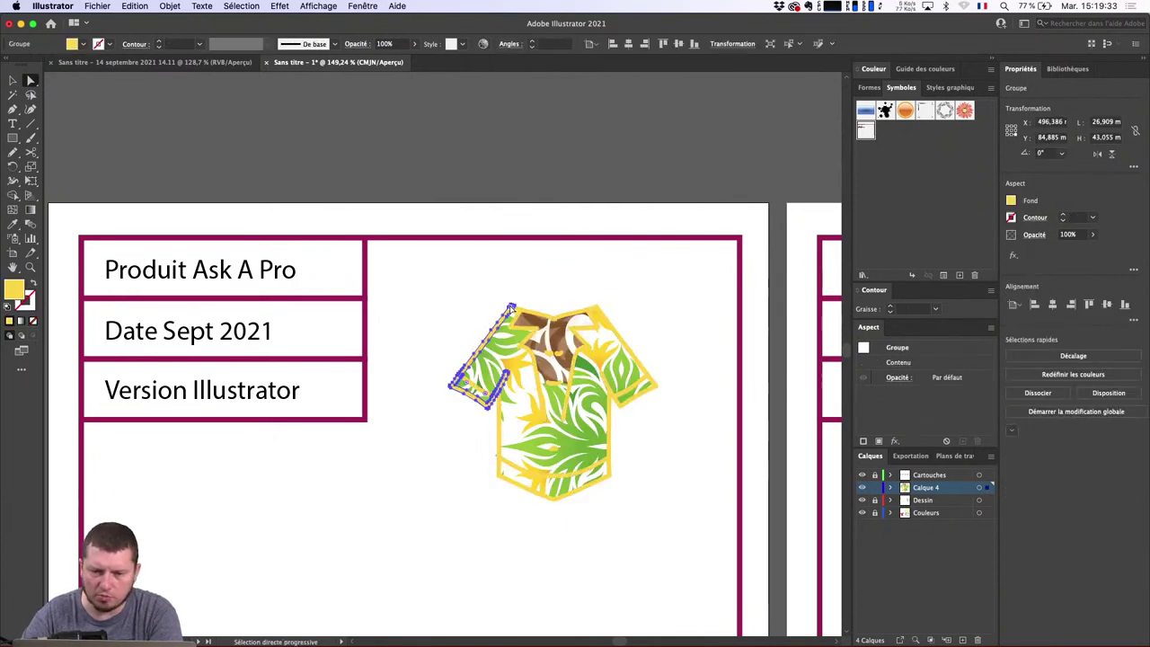
click(801, 45)
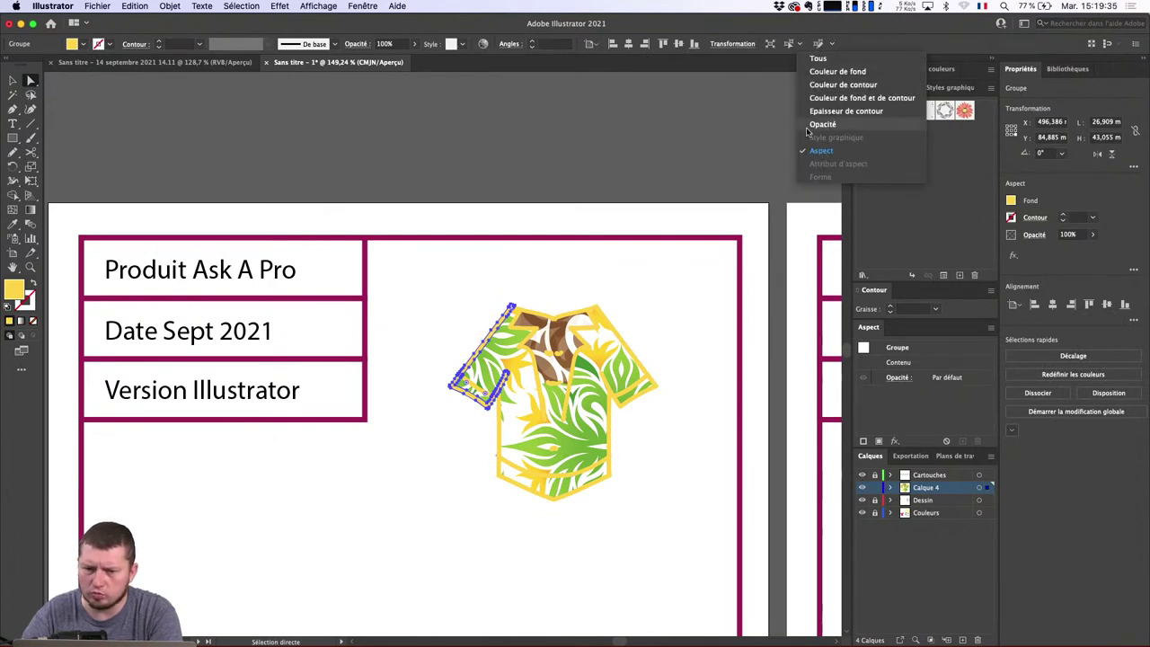
click(824, 72)
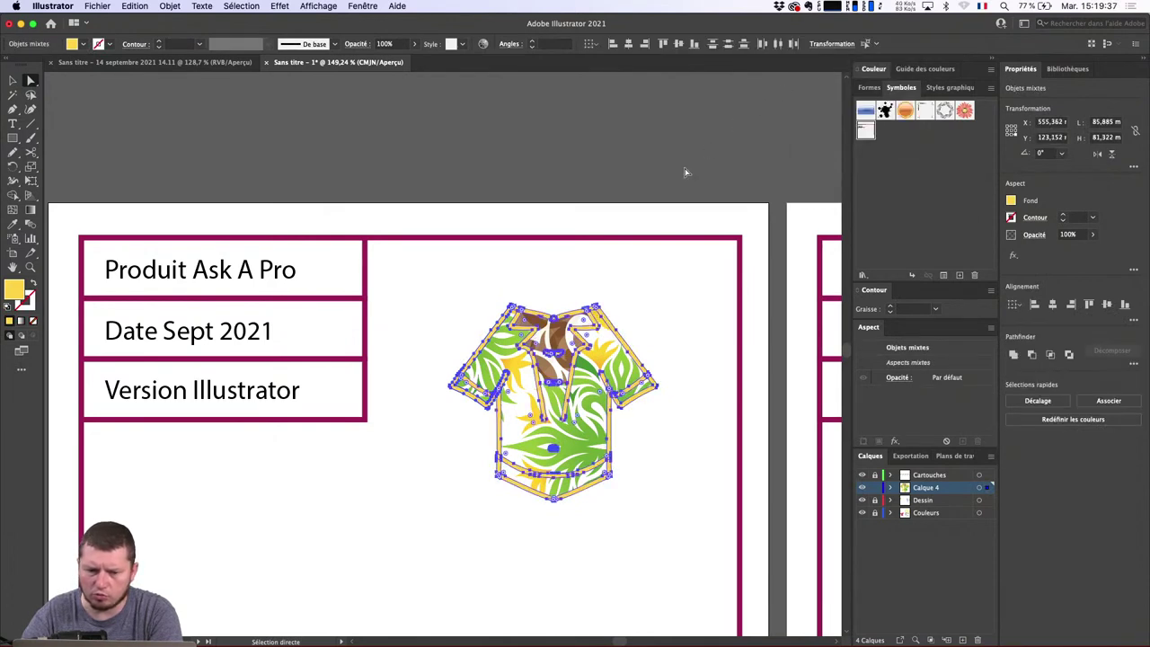
key(d)
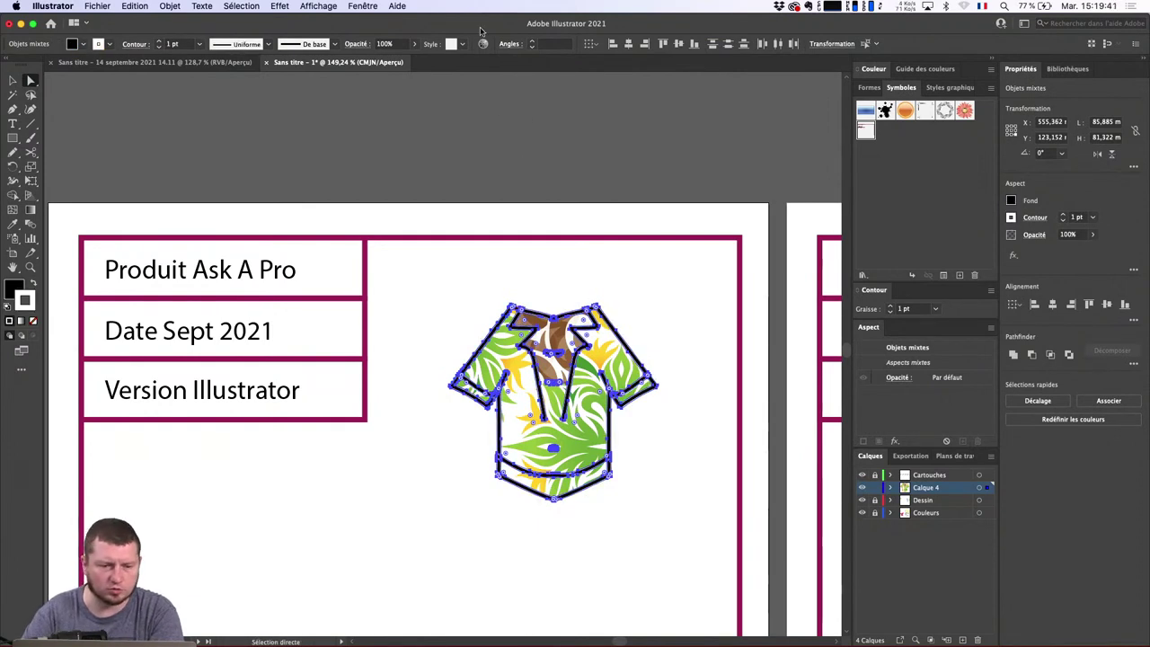
click(624, 304)
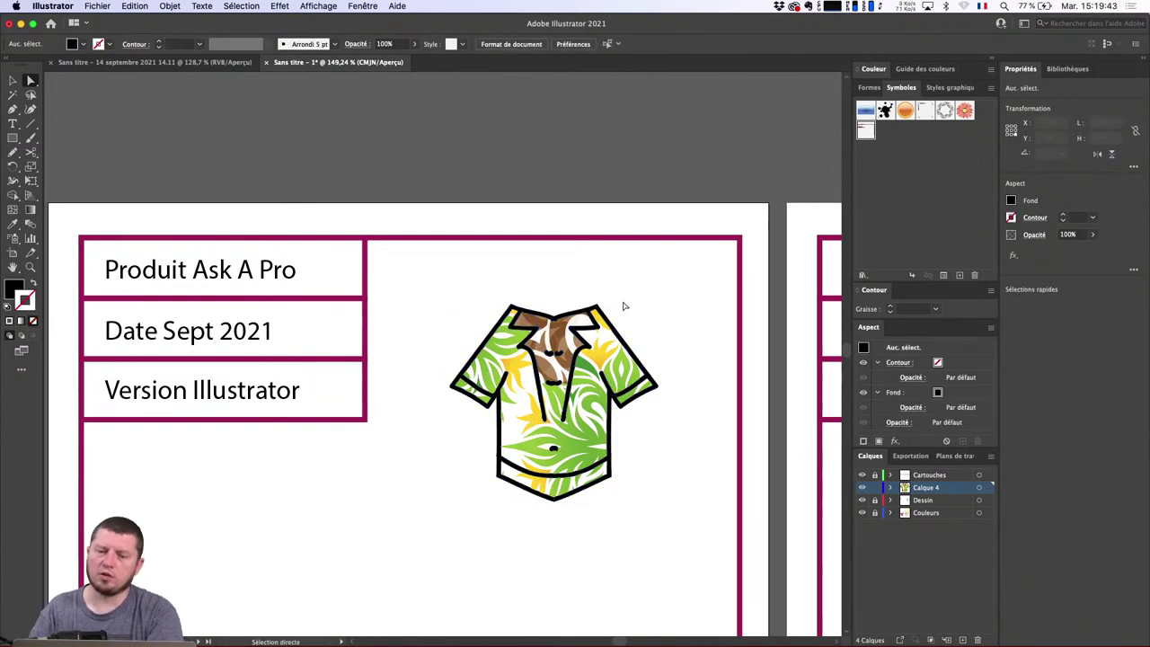
drag(436, 268, 680, 548)
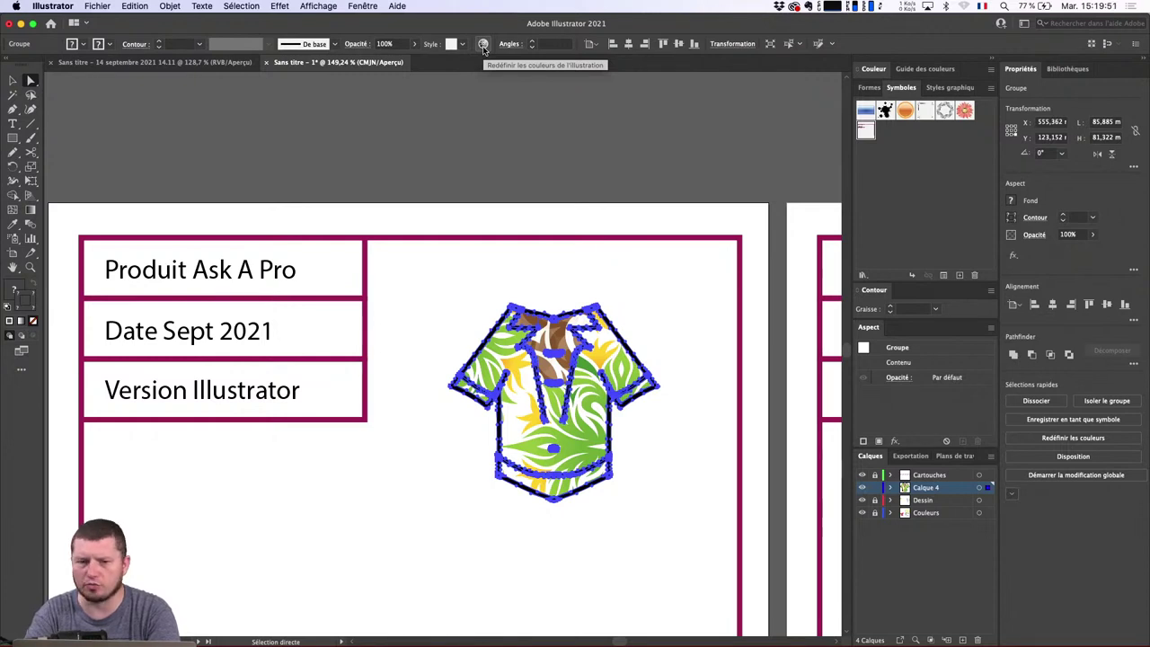
- Open Recolor Artwork on the shirt and unlink the harmony colours, undoing trial colour shifts
click(484, 45)
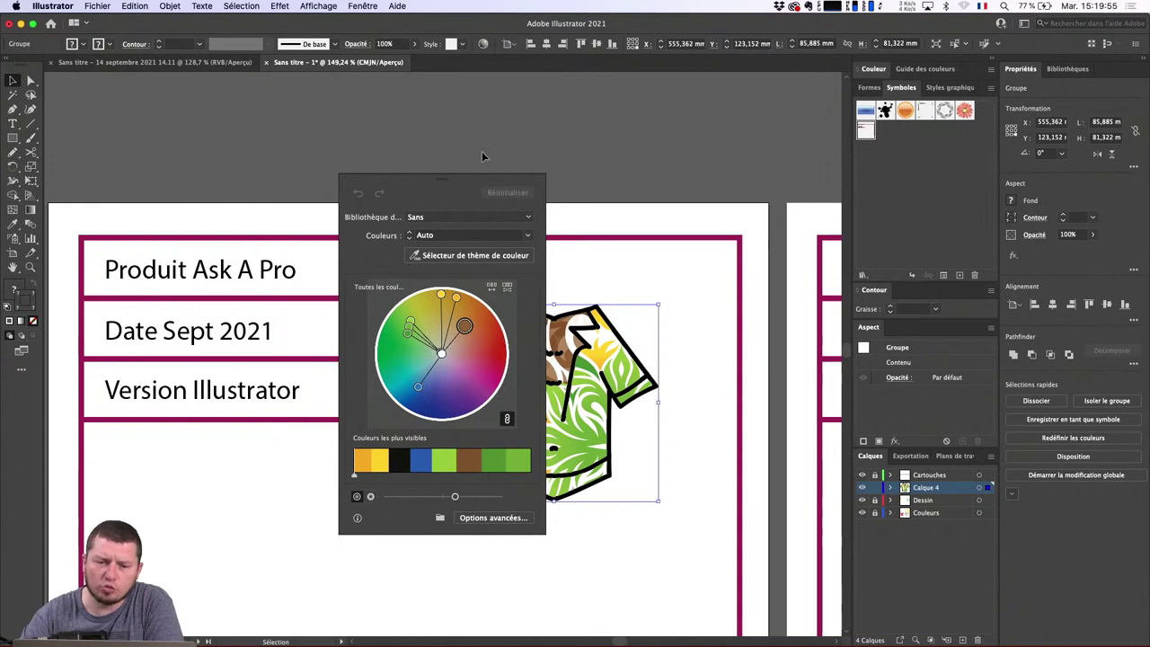
drag(460, 183, 299, 228)
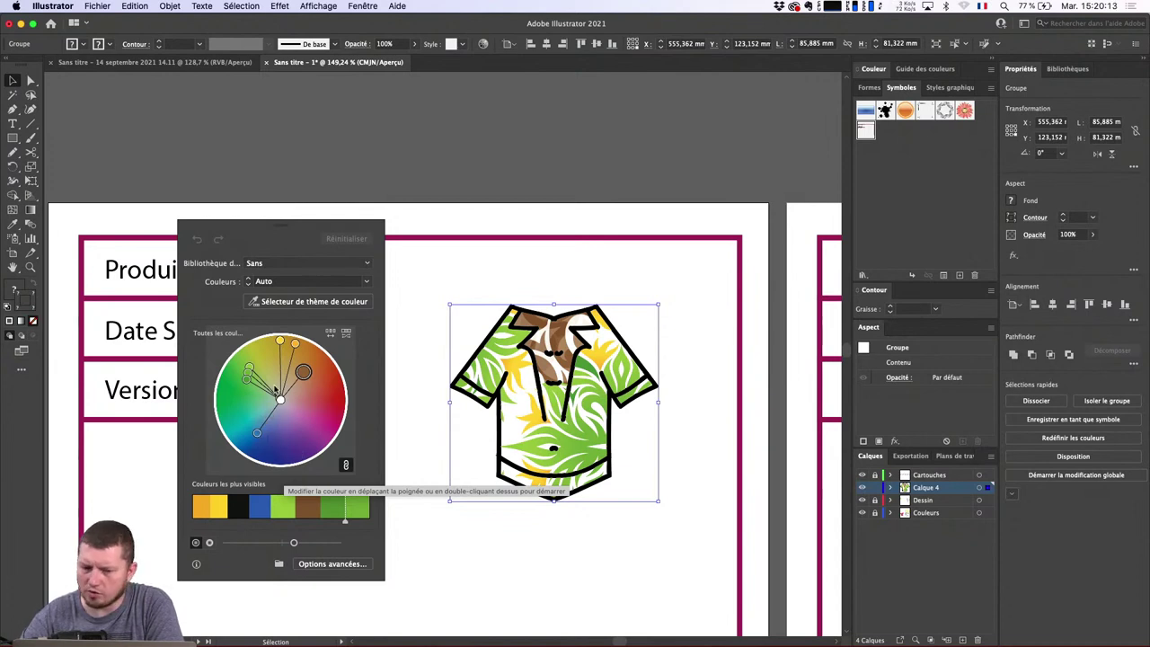
drag(257, 433, 311, 426)
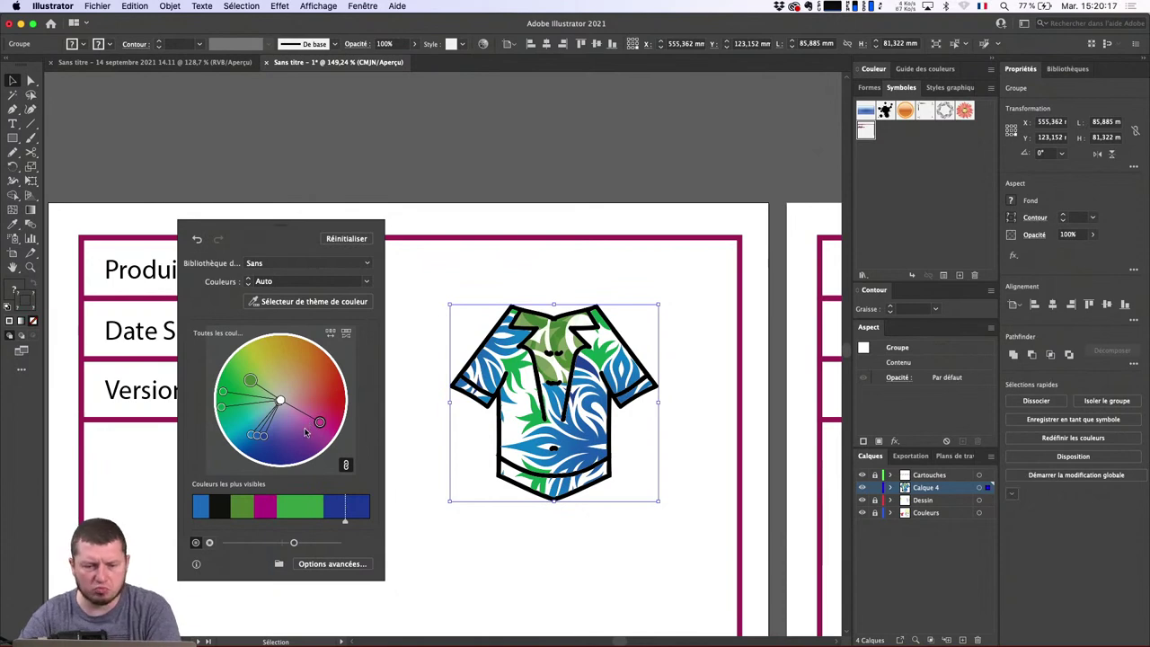
key(ctrl+z)
click(346, 465)
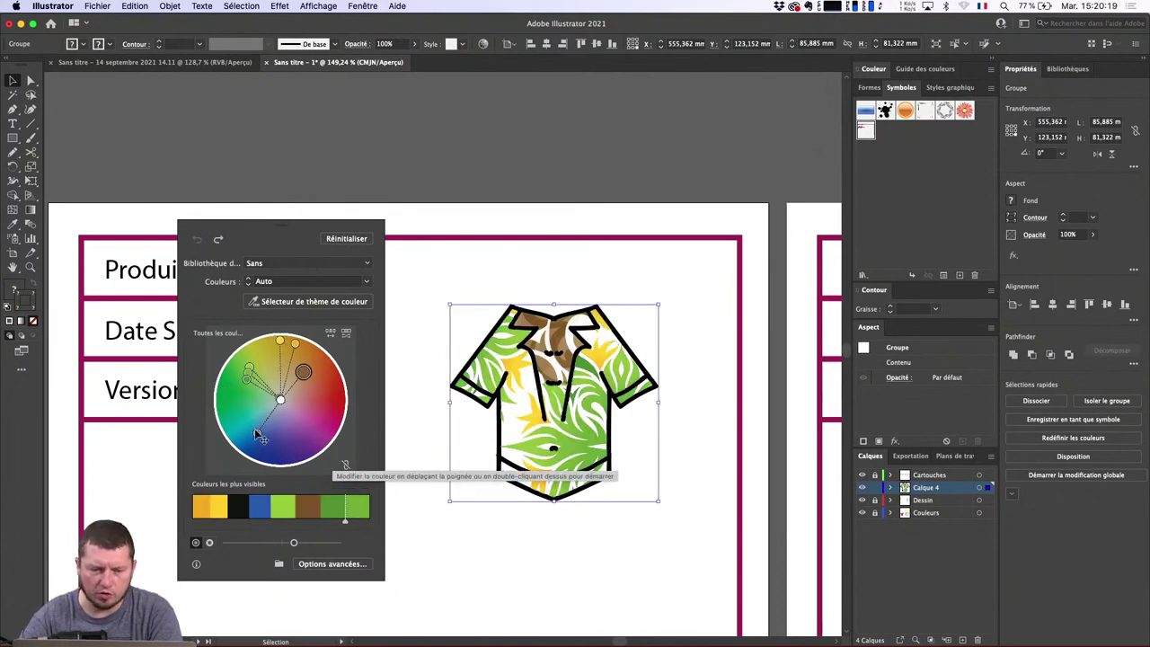
drag(257, 433, 308, 440)
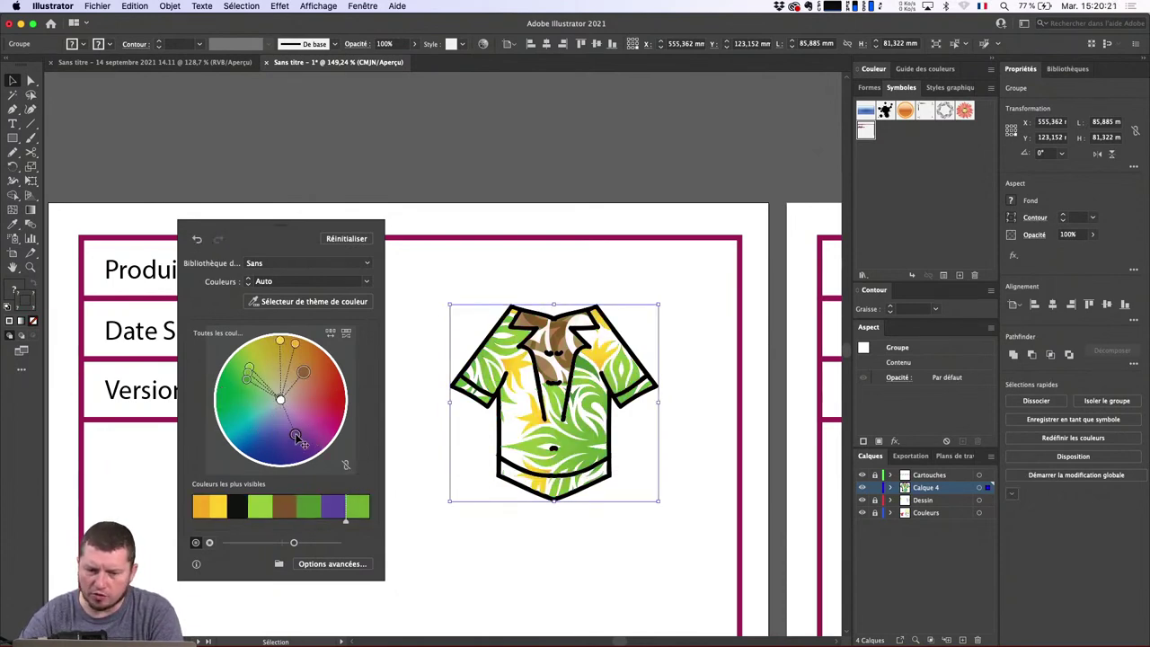
key(ctrl+z)
key(ctrl+z)
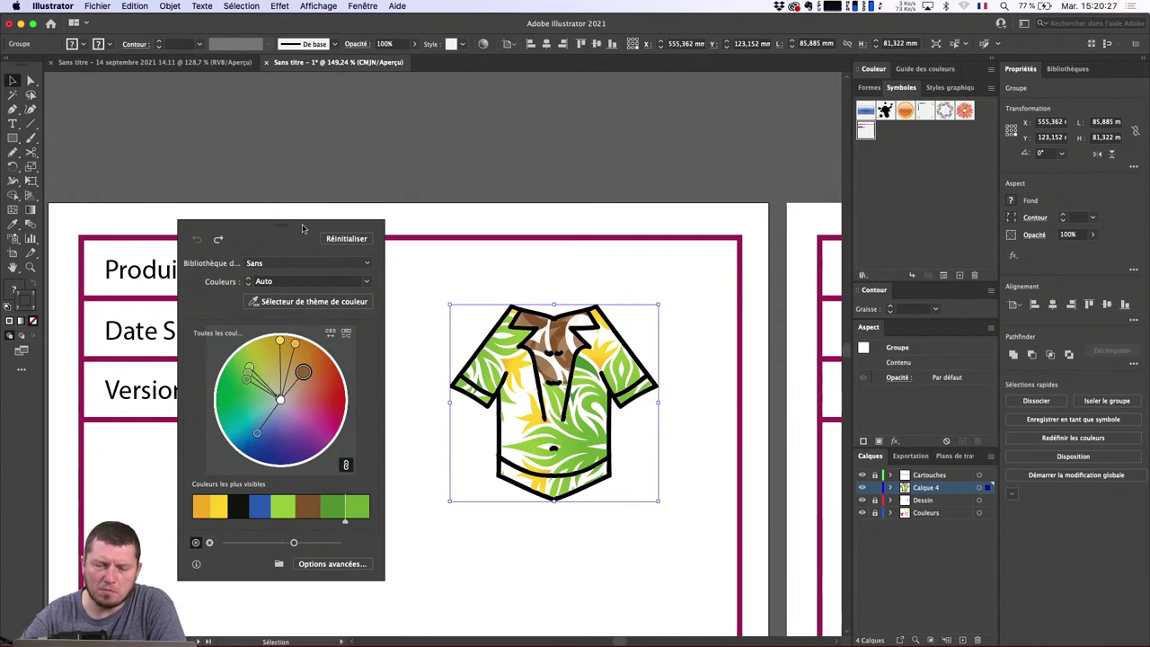
- Move the recolour panel up and zoom in to centre the shirt
drag(305, 232, 293, 144)
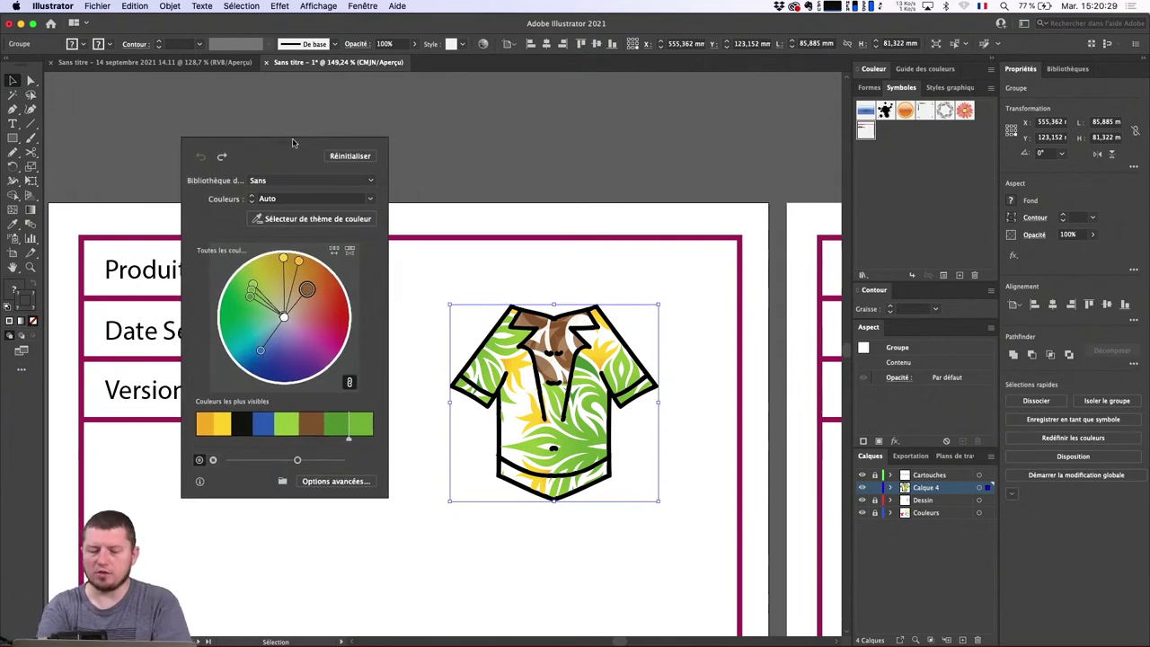
key(ctrl+plus)
key(ctrl+plus)
key(ctrl+plus)
drag(292, 138, 359, 144)
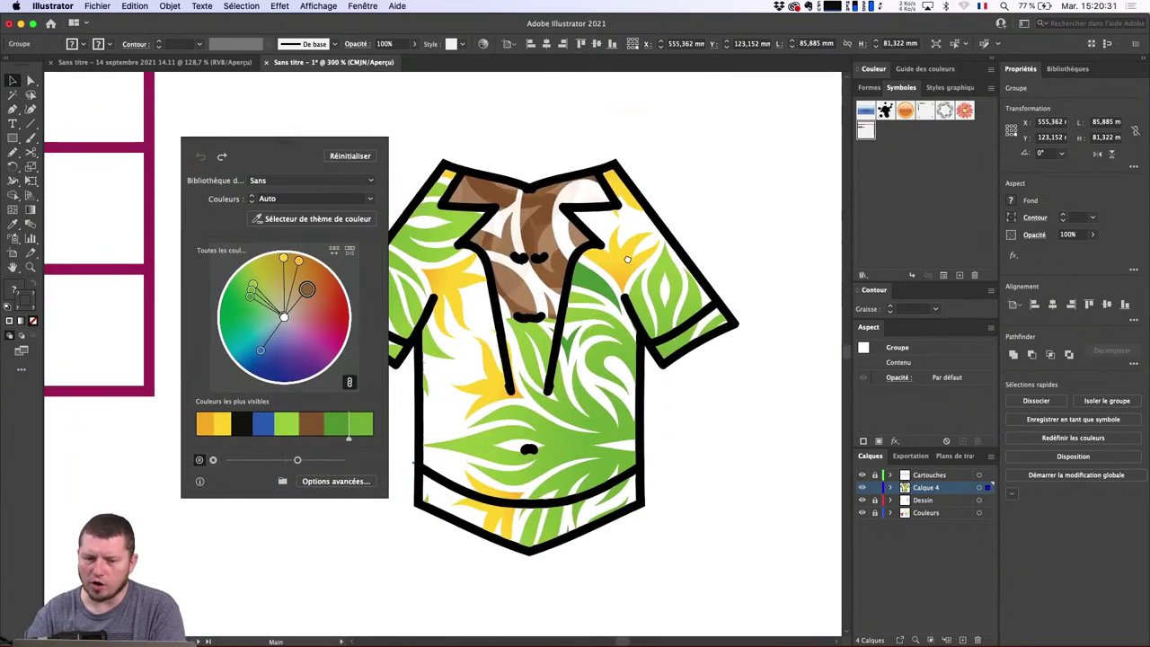
key(v)
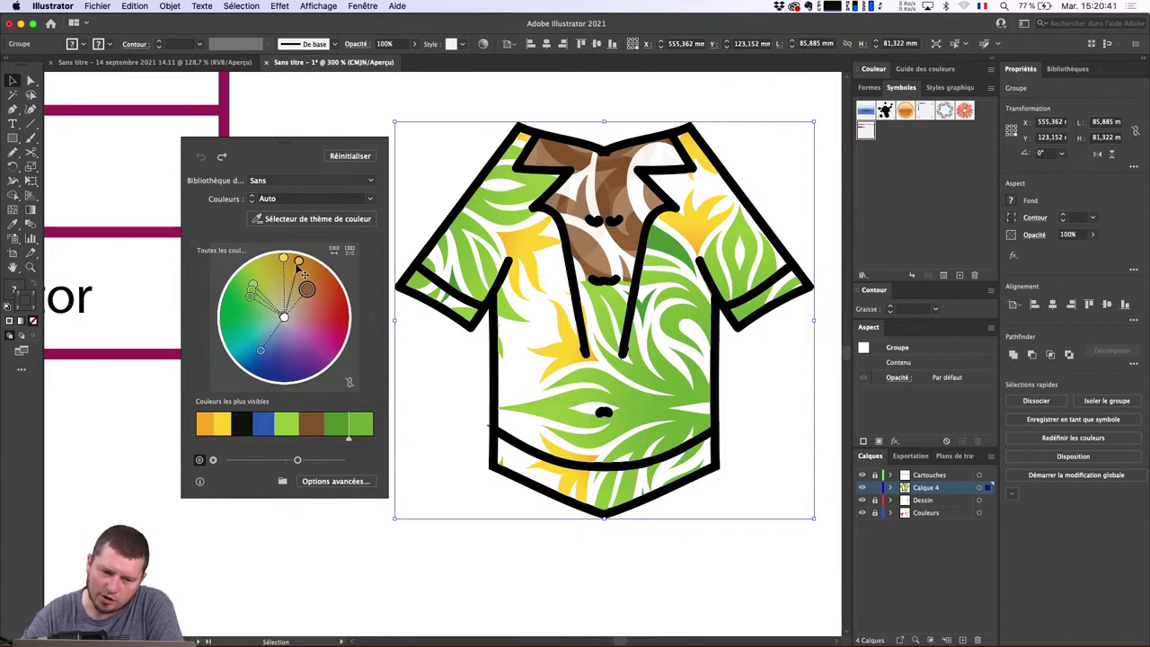
- Shift orange to red, yellow to red-orange and the brown collar areas to purple, keeping the changes
drag(300, 261, 336, 321)
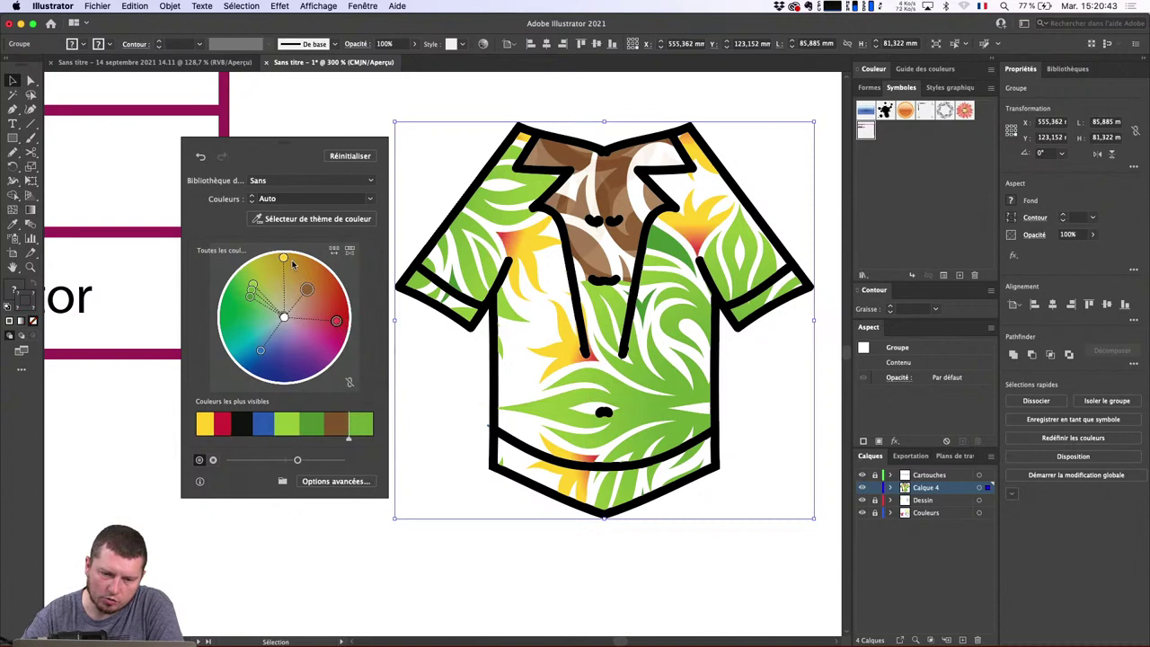
mouse_move(289, 260)
mouse_down()
mouse_move(324, 288)
mouse_move(283, 262)
mouse_move(267, 288)
mouse_move(262, 270)
mouse_move(259, 322)
mouse_move(245, 301)
mouse_up()
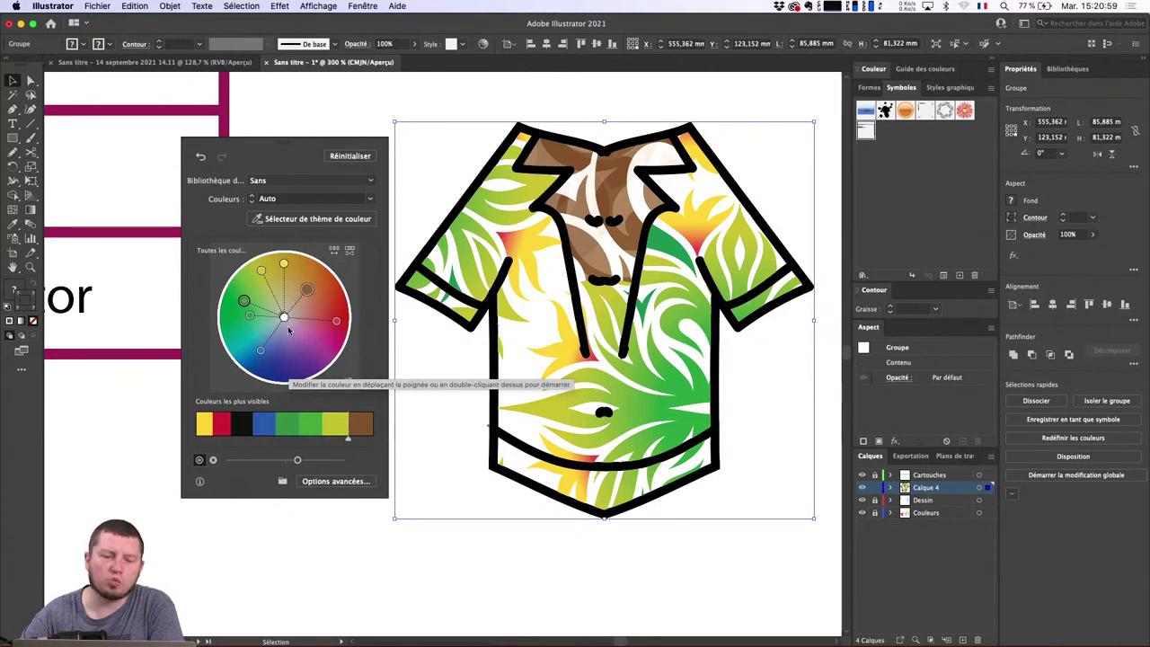
drag(306, 289, 314, 381)
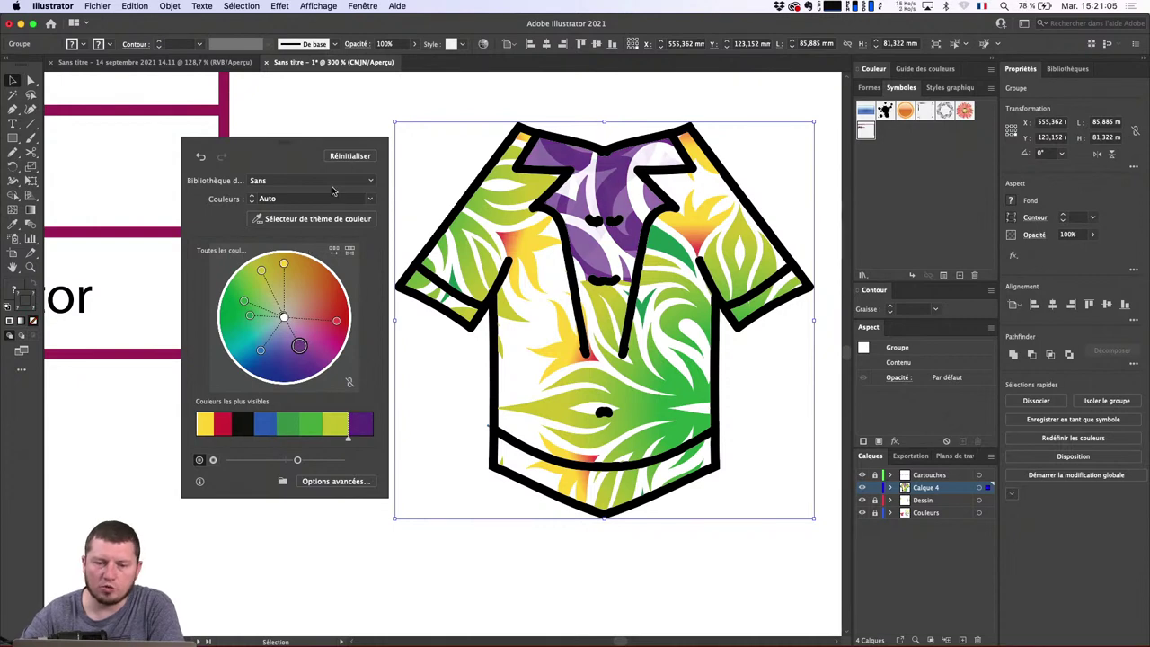
click(360, 123)
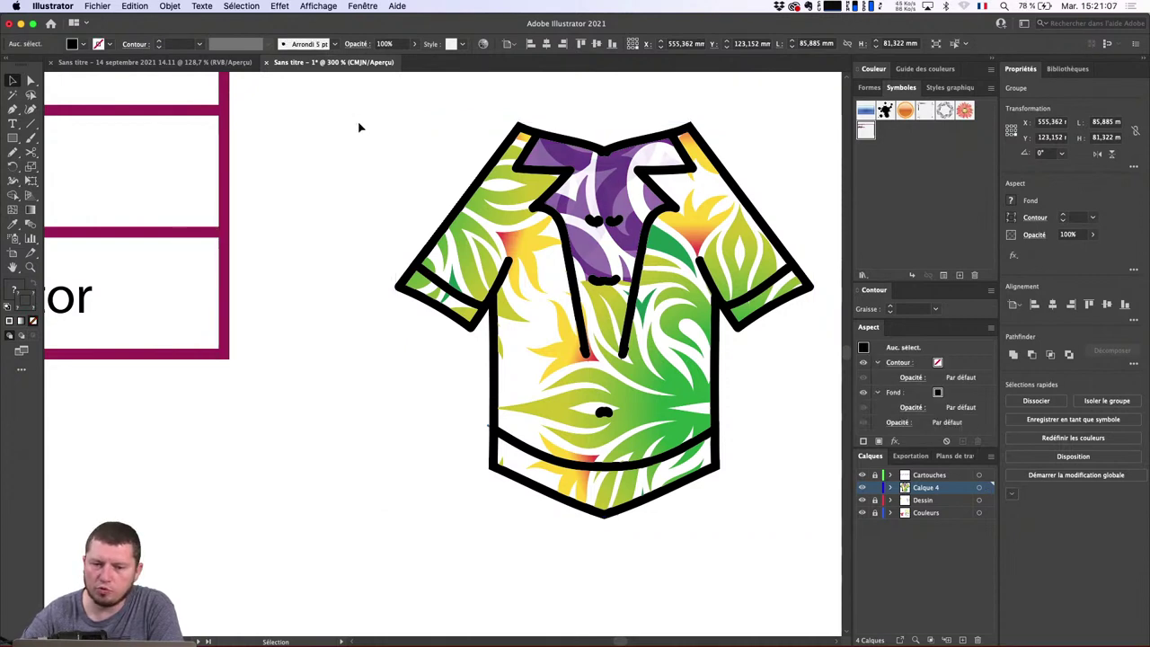
drag(387, 114, 810, 532)
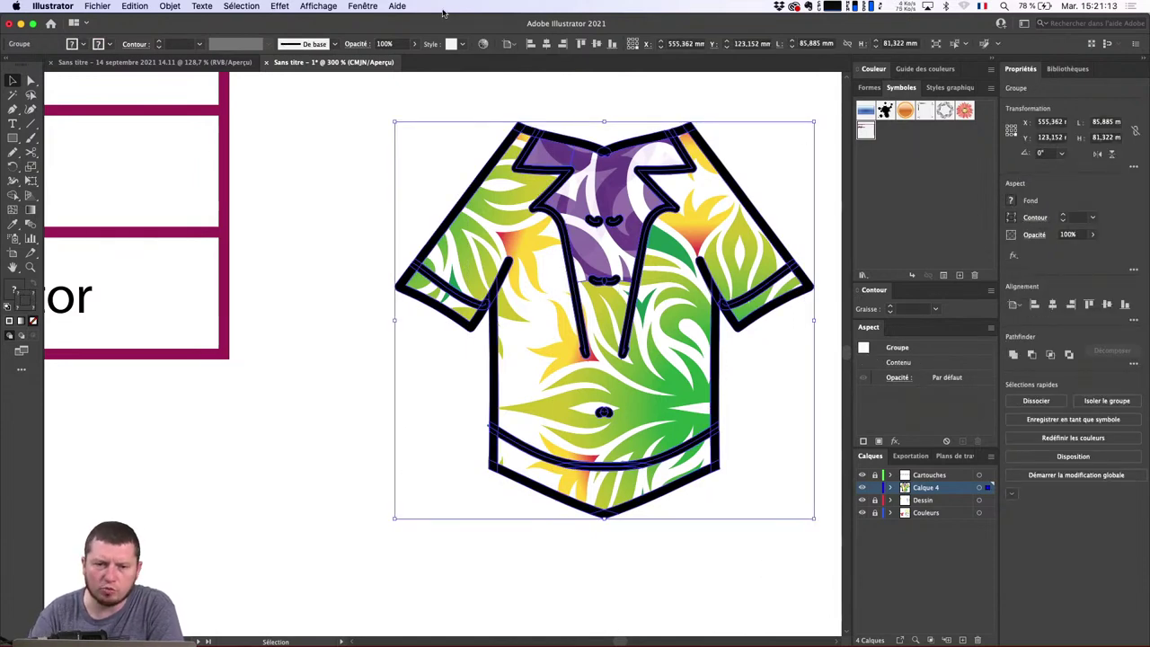
- Show the Swatches panel and dismiss its options without changes
click(360, 5)
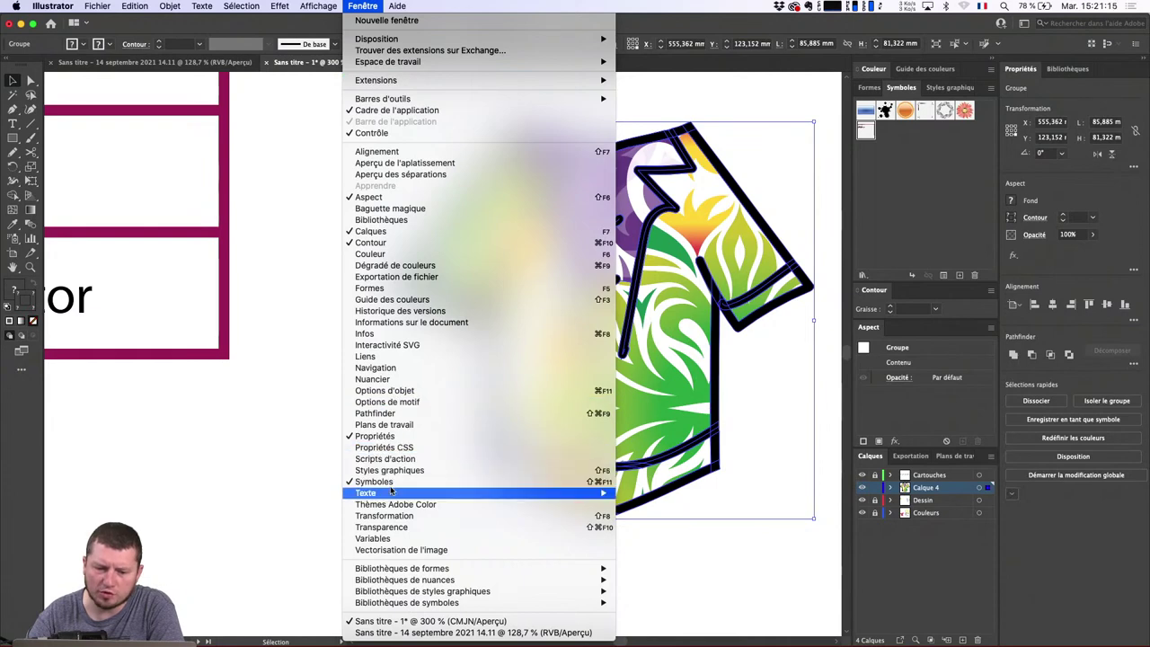
click(394, 379)
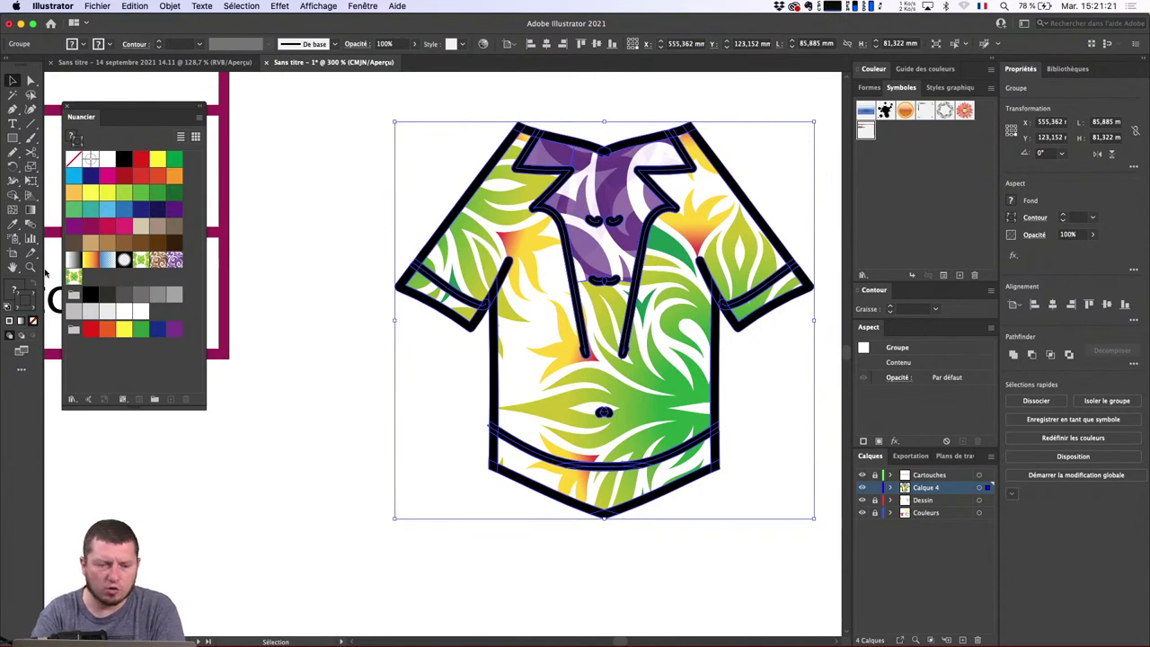
click(199, 120)
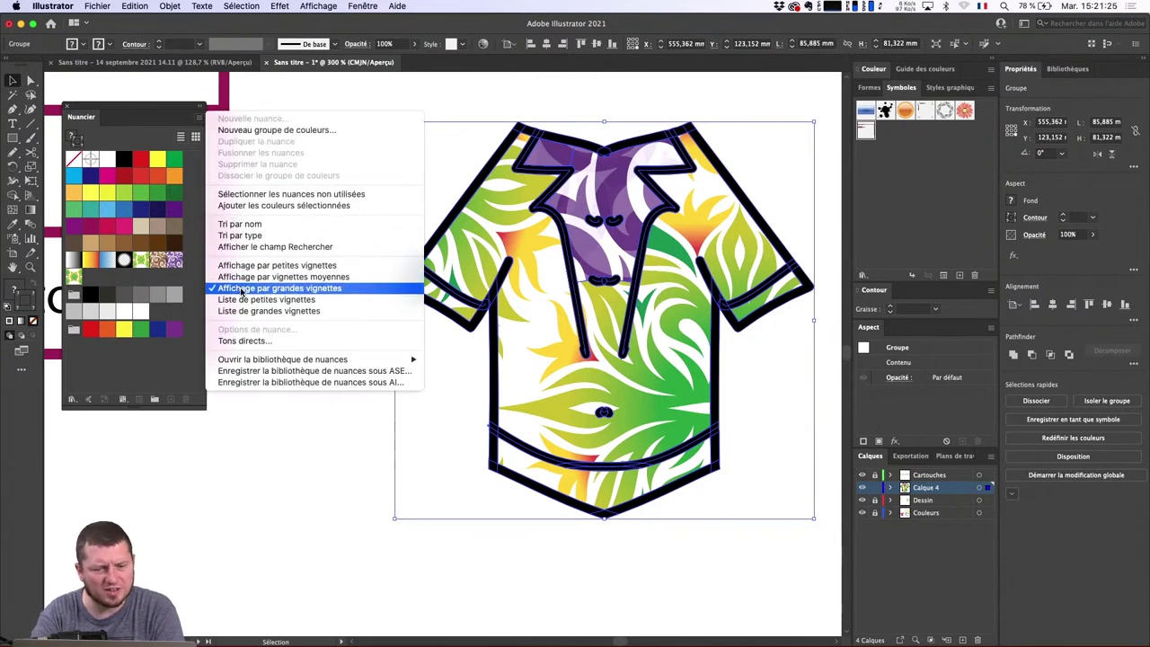
click(115, 376)
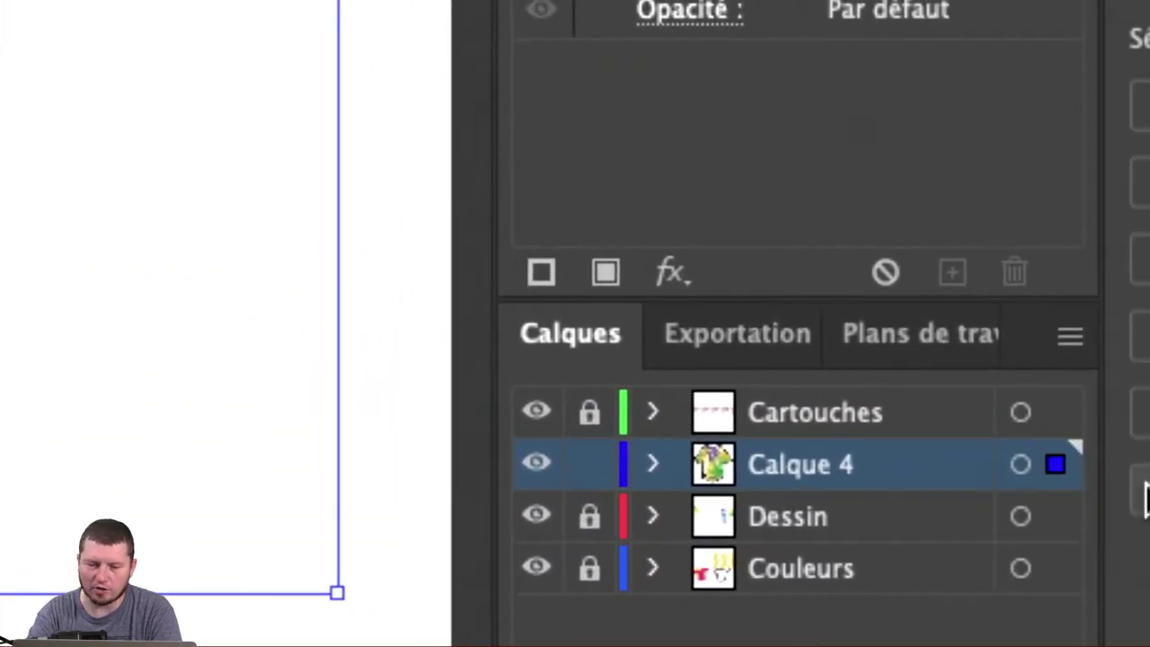
- Lock the Cartouches layer and unlock Calque 4, keeping Dessin and Couleurs locked
alt+click(591, 419)
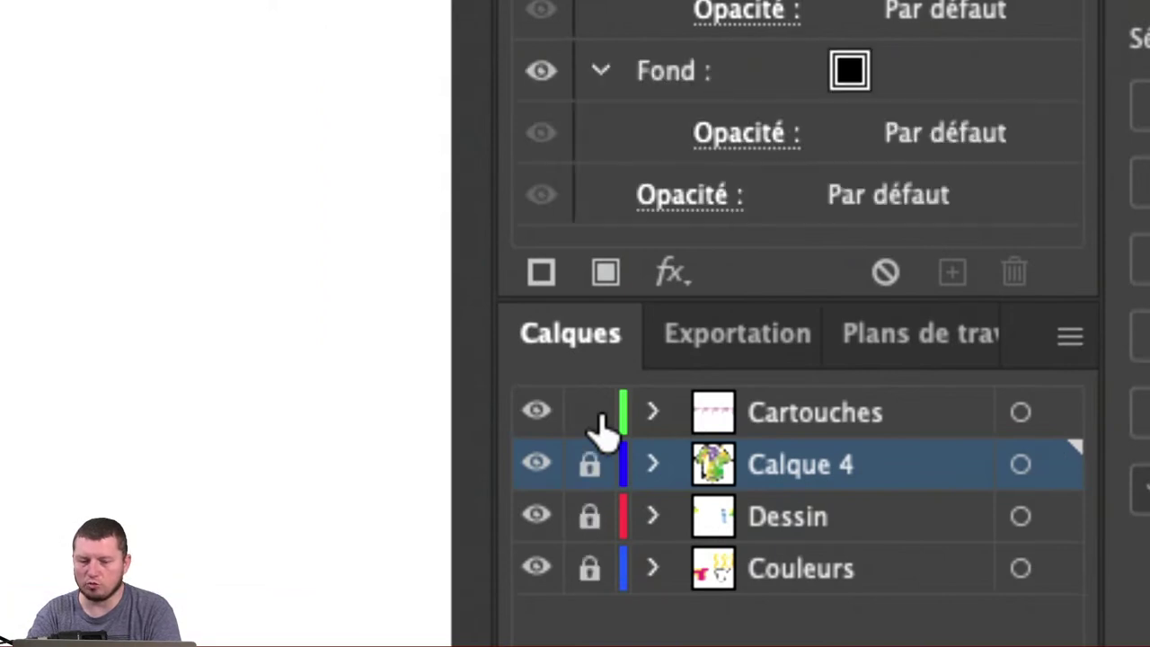
alt+click(591, 419)
alt+click(591, 419)
alt+click(590, 419)
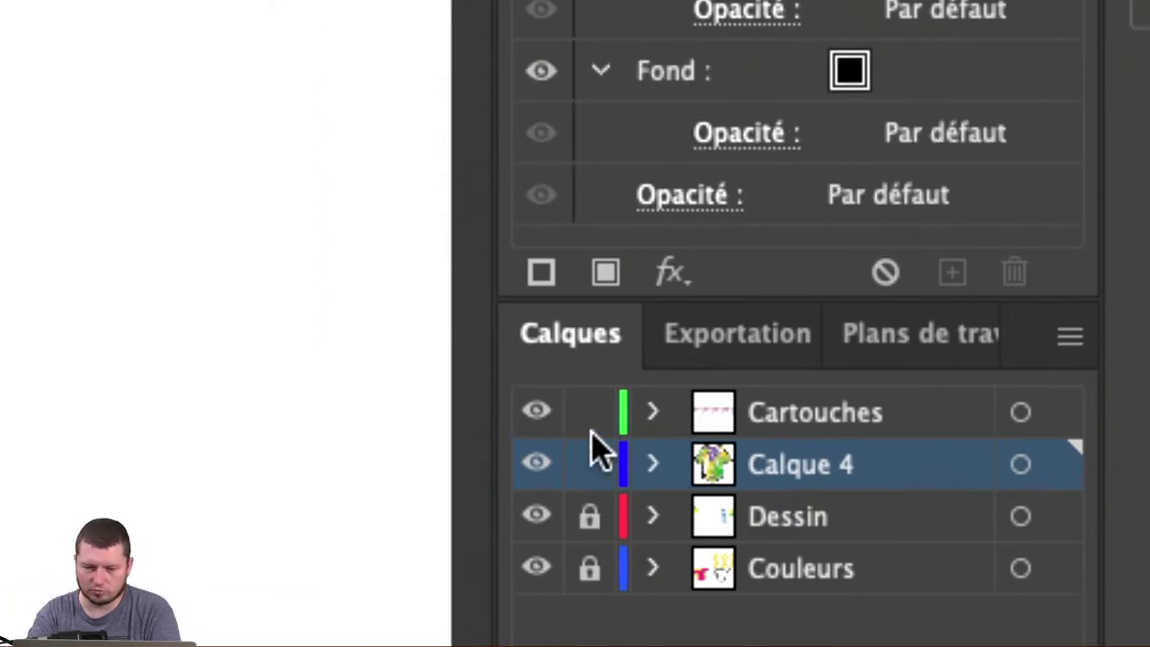
alt+click(590, 448)
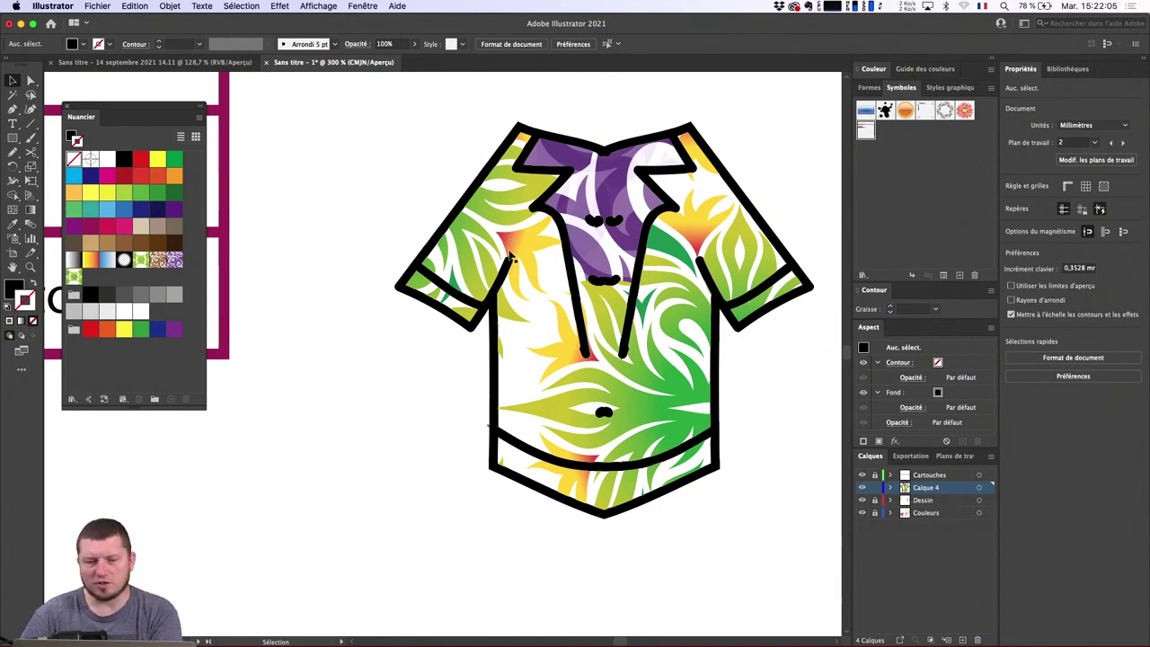
- Zoom out to 150% and draw a black square below the title blocks
drag(570, 347, 574, 426)
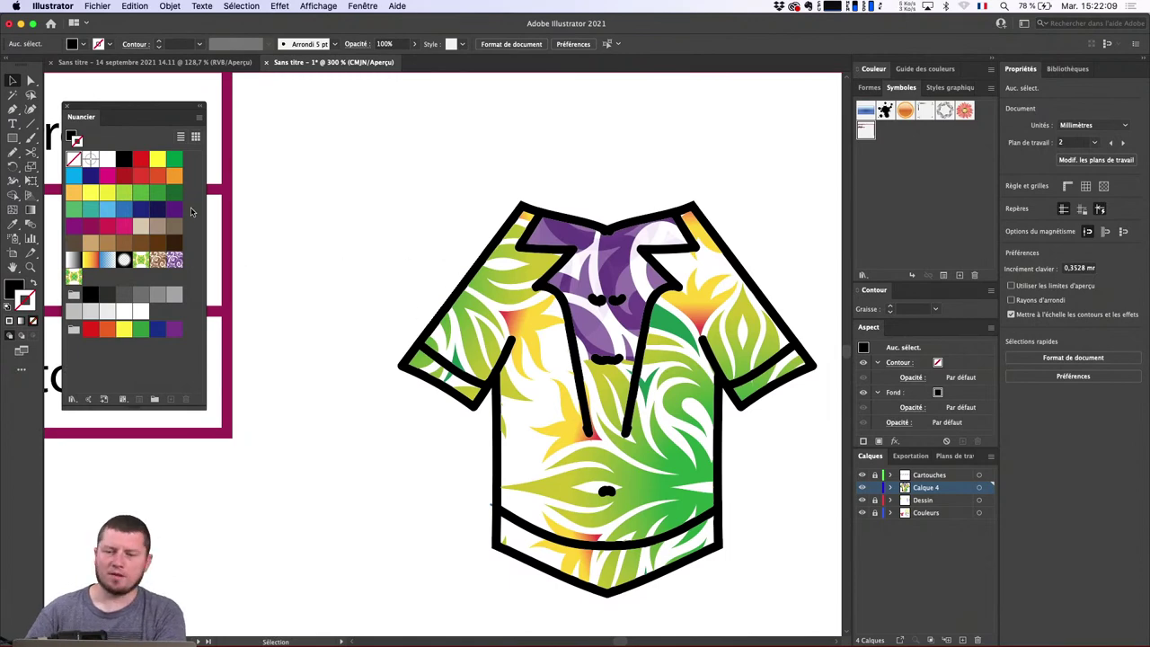
key(ctrl+minus)
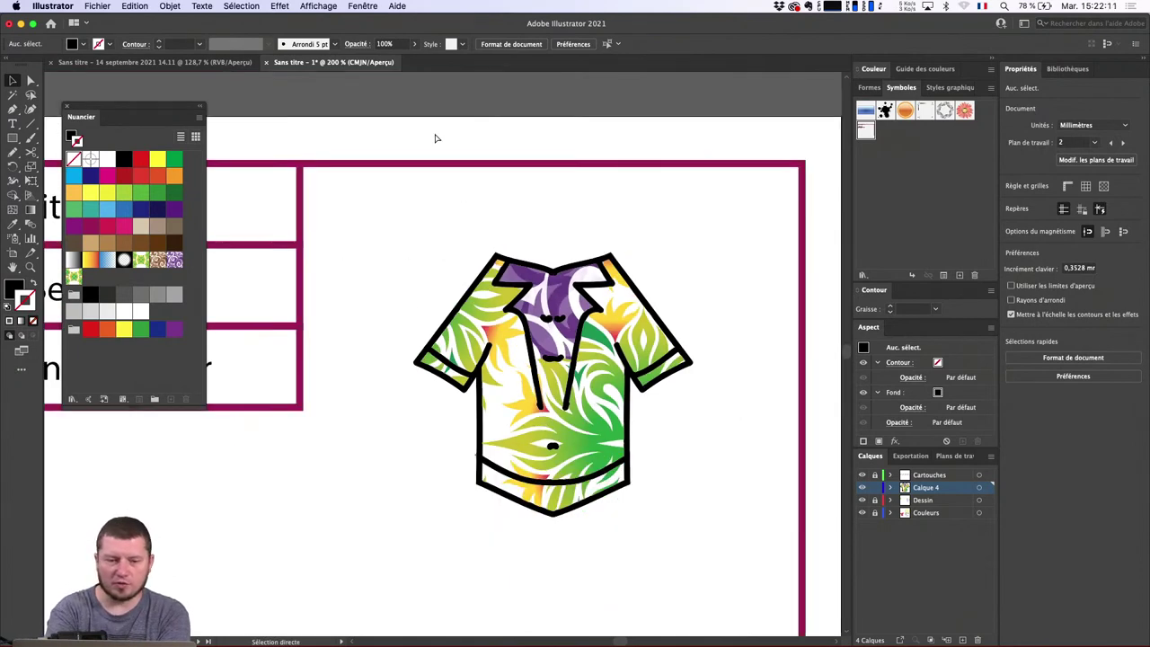
key(ctrl+minus)
drag(398, 404, 593, 244)
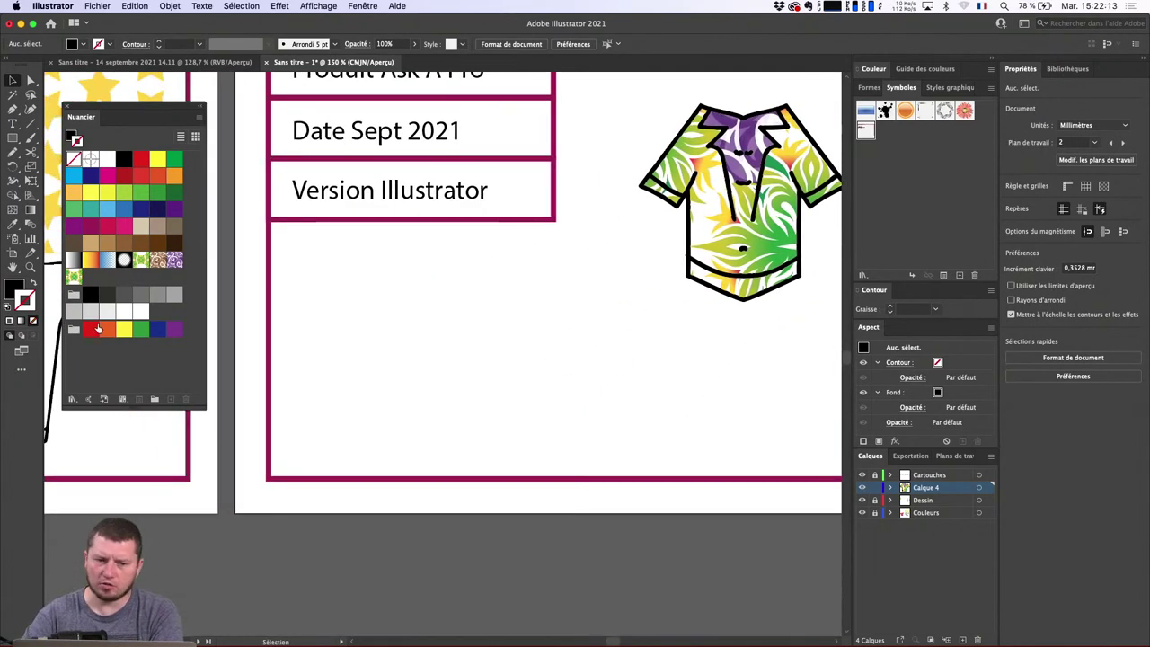
click(14, 138)
mouse_move(298, 341)
mouse_down()
mouse_move(360, 403)
mouse_move(441, 392)
mouse_up()
- Duplicate the square into a row of four and space them evenly
key(v)
key(a)
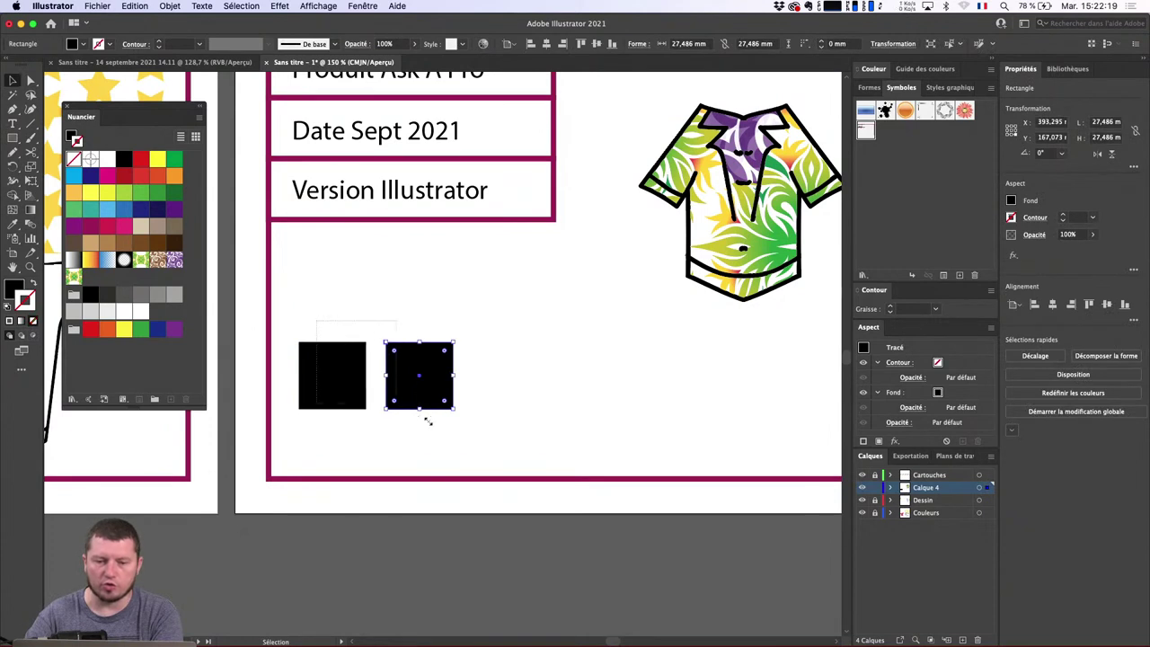
drag(431, 418, 314, 324)
drag(355, 373, 519, 381)
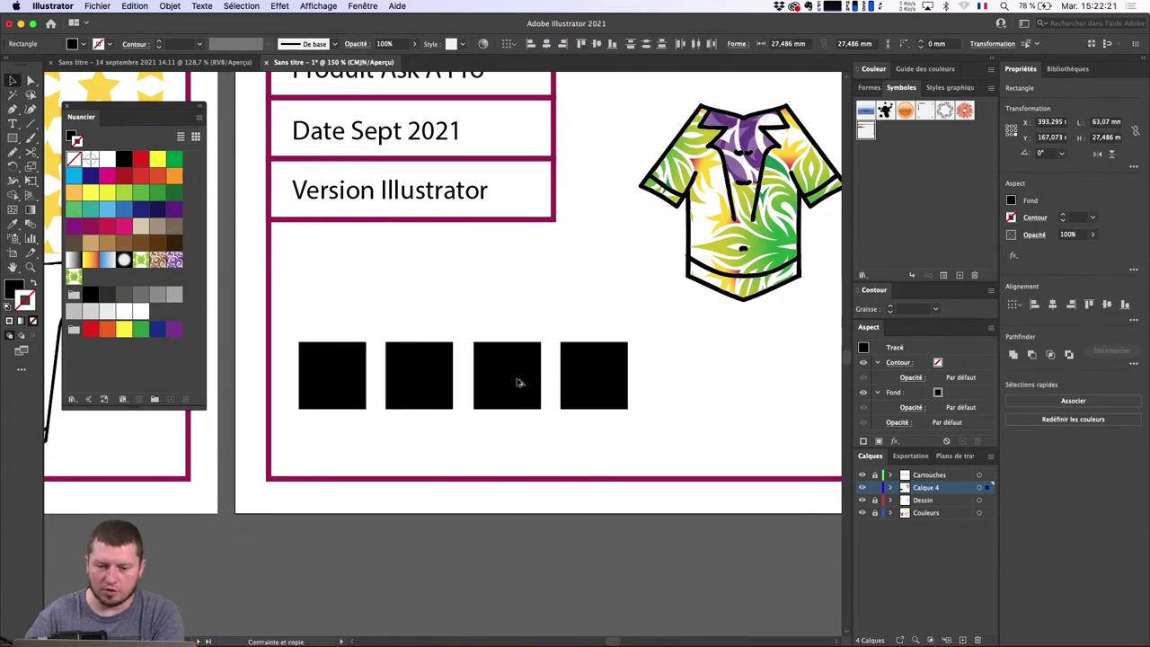
drag(327, 314, 585, 416)
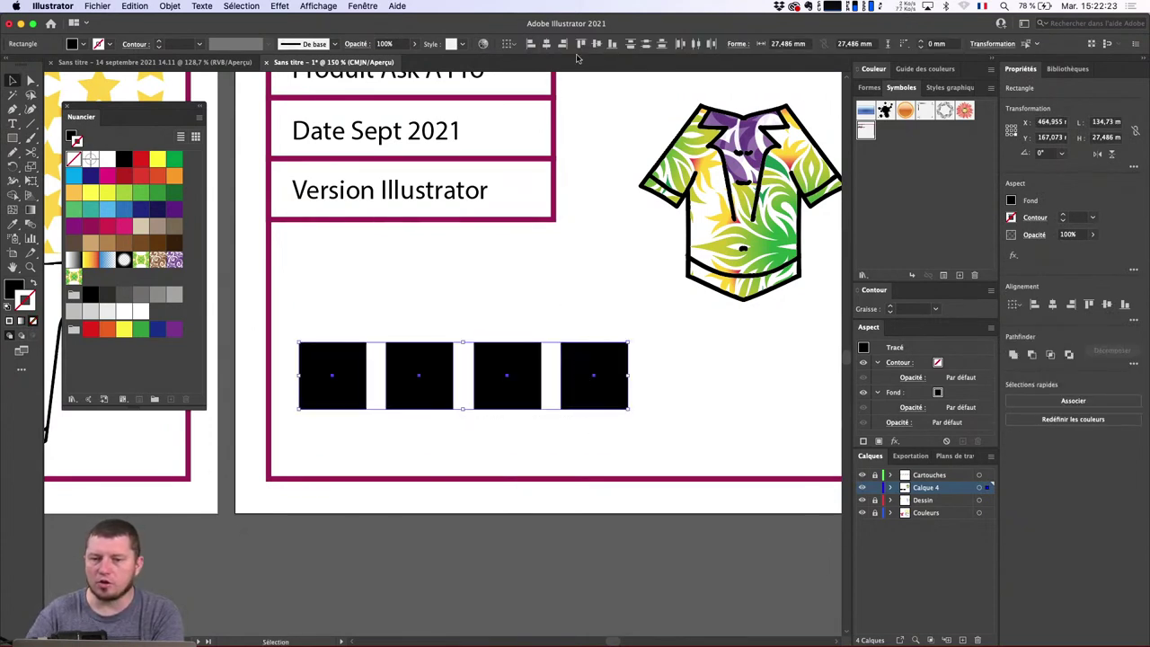
click(699, 45)
click(482, 279)
- Fill the squares with green leaf, brown swirl, bright green leaf and purple swirl patterns
click(350, 364)
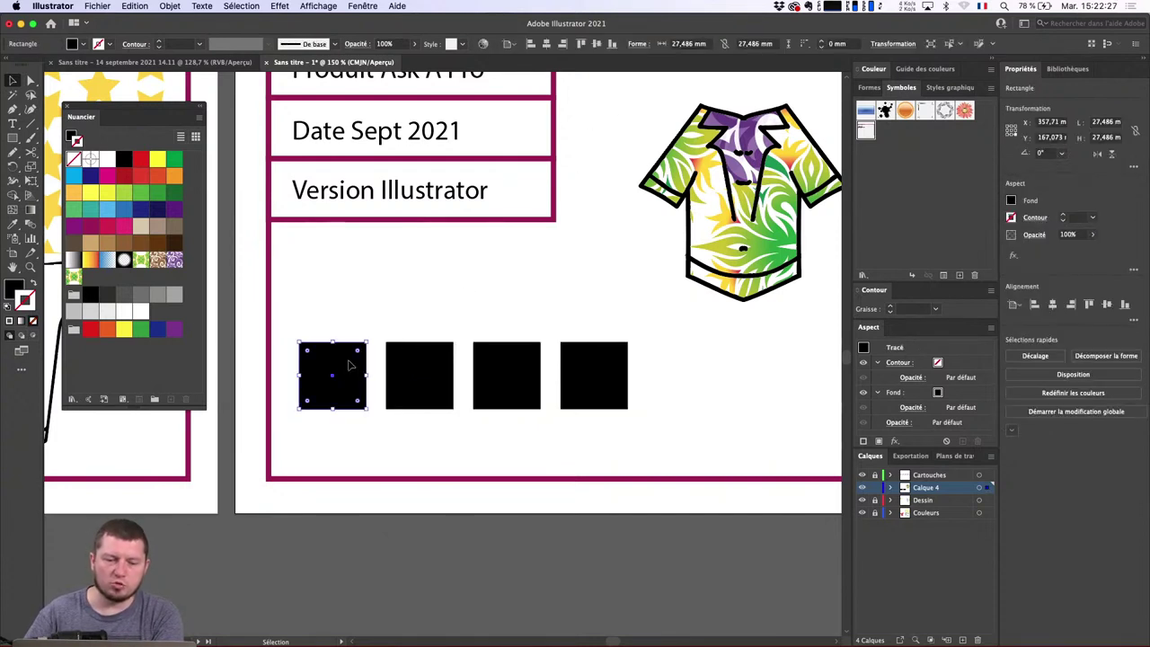
click(142, 259)
key(slash)
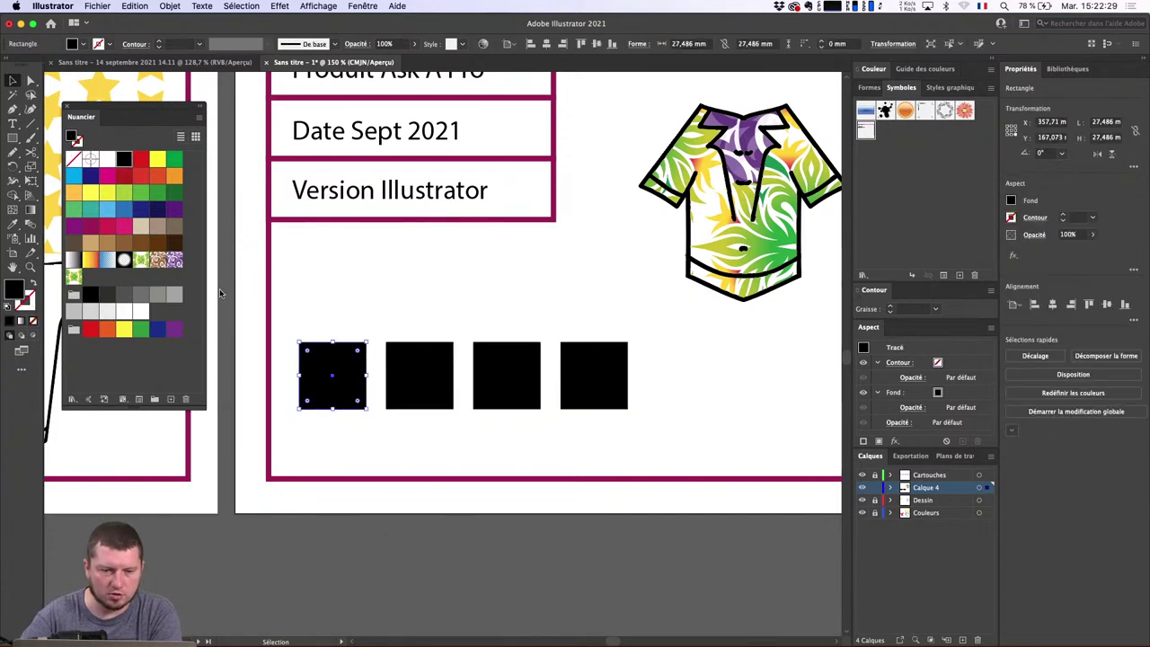
click(142, 261)
click(407, 373)
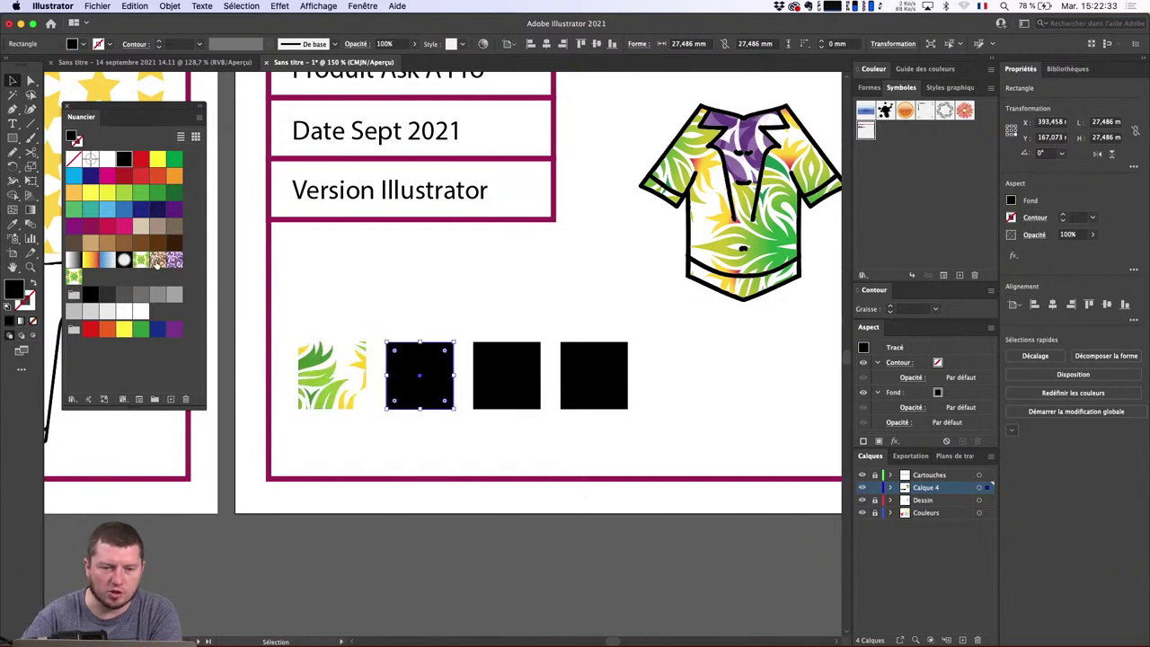
click(157, 260)
click(512, 369)
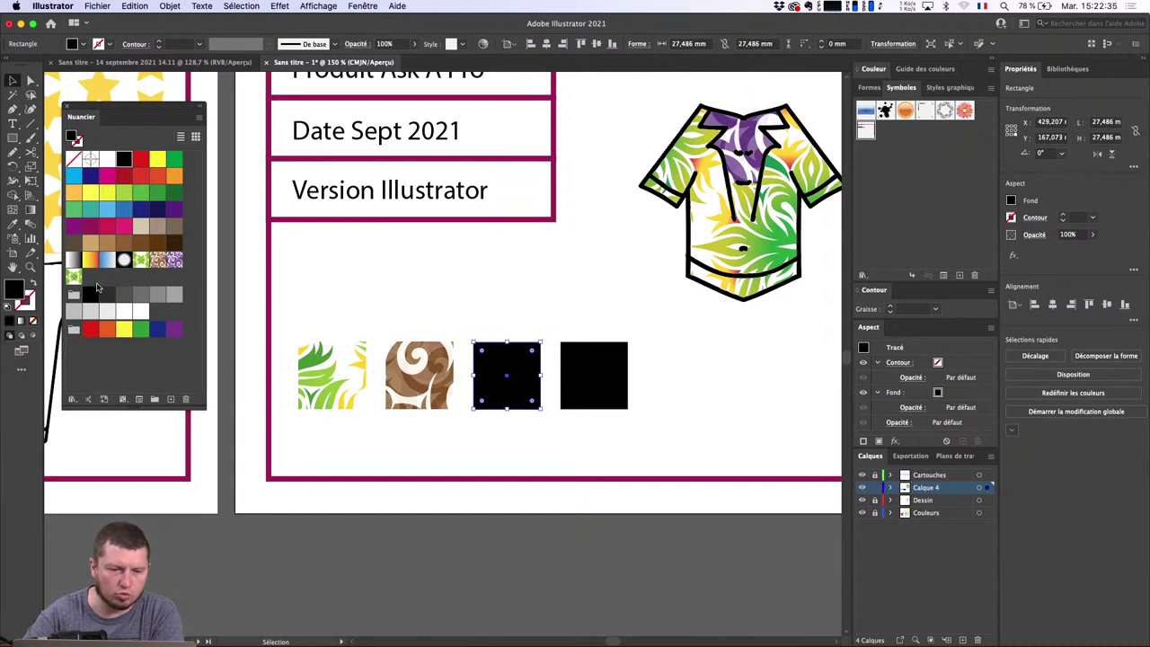
click(73, 277)
click(594, 400)
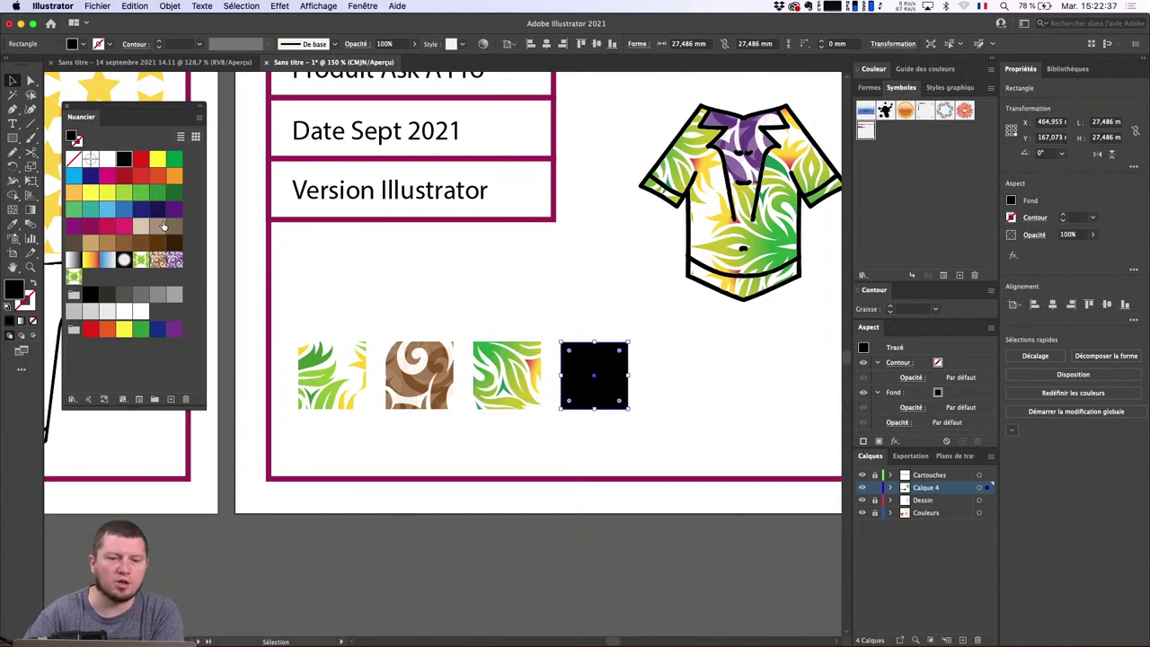
click(173, 262)
click(542, 325)
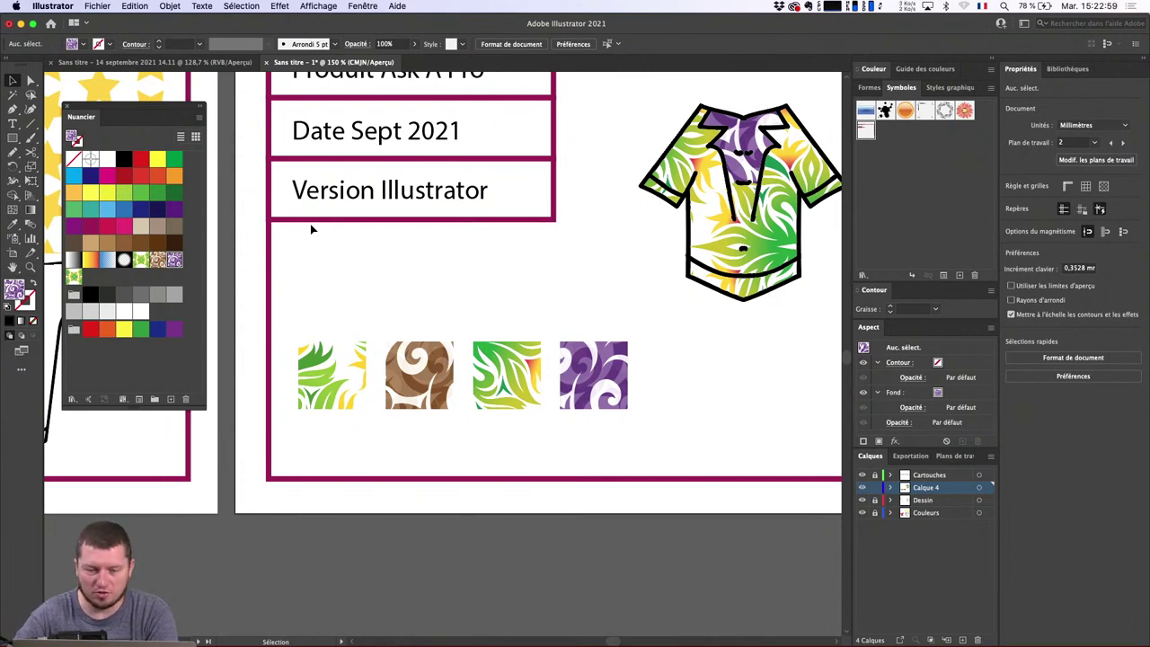
- Add the text label 'Pastille Couleur' above the first square
key(super+Tab)
key(super+shift+Tab)
key(super+shift+Tab)
key(super+shift+Tab)
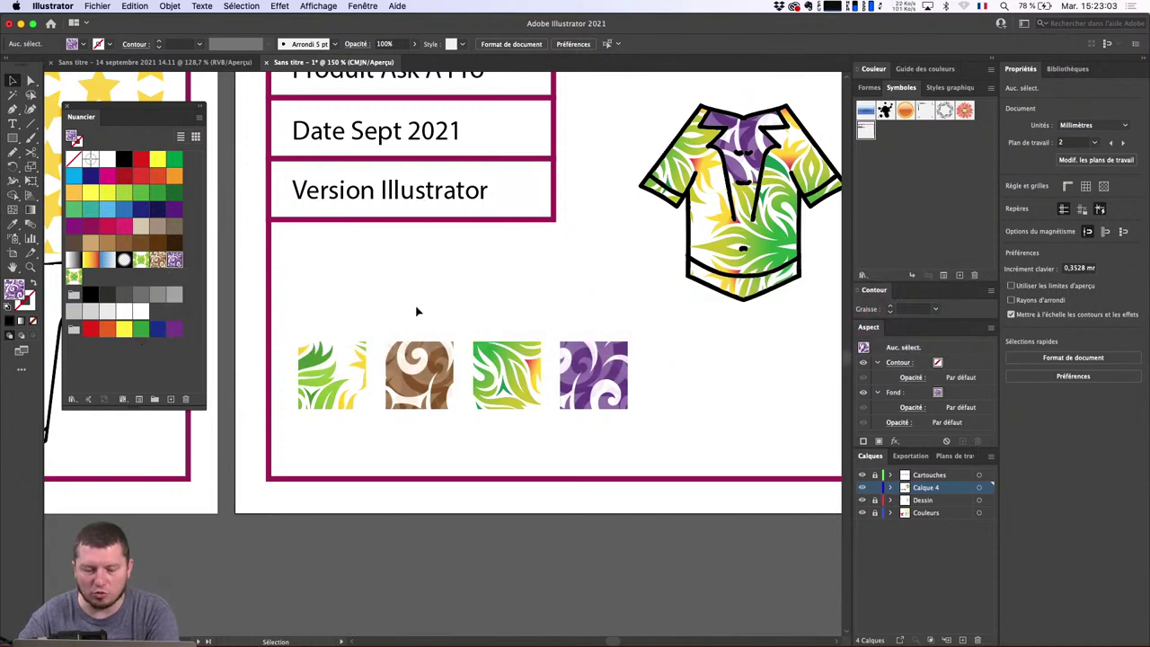
key(t)
click(312, 321)
text(P)
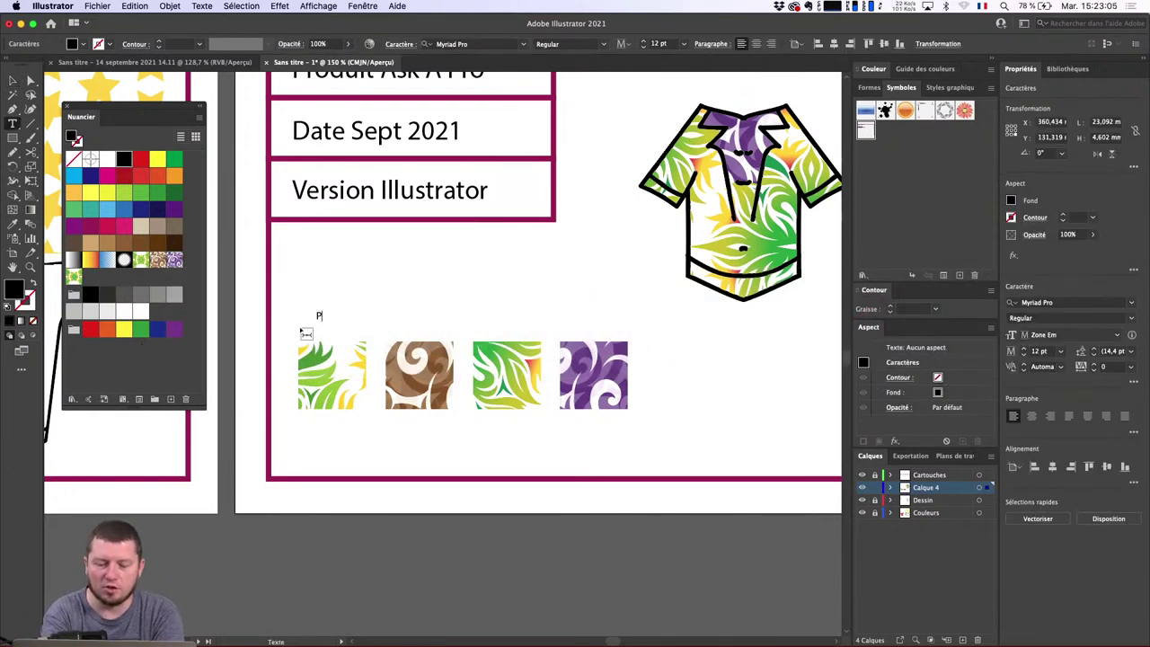
text(astille Couleur)
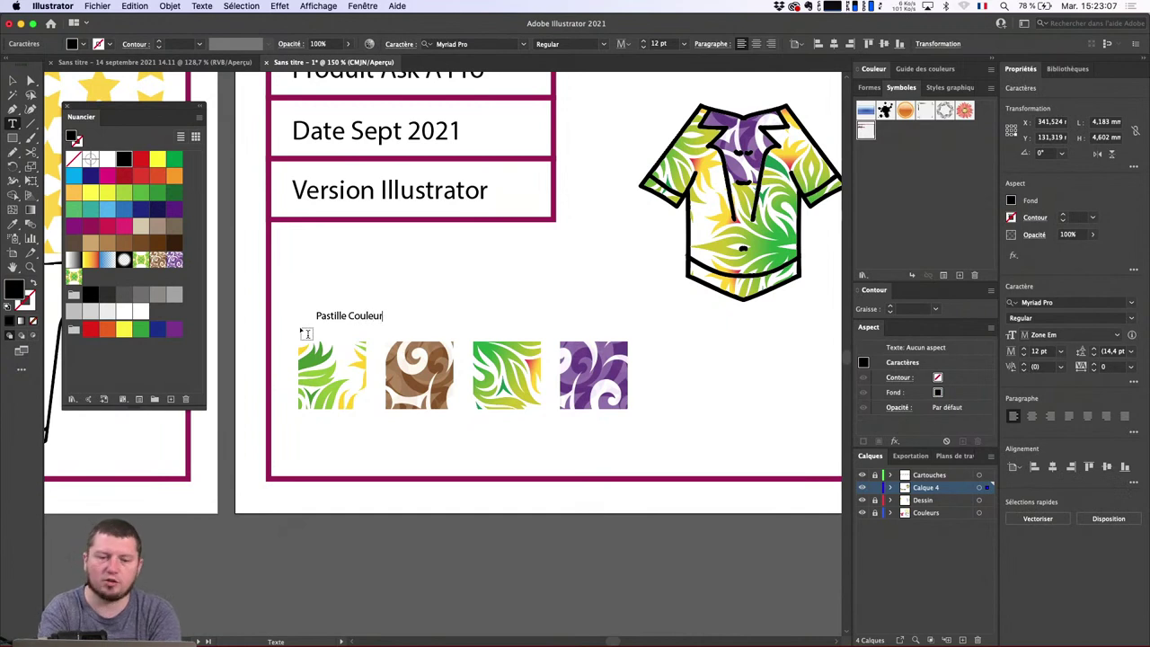
key(Escape)
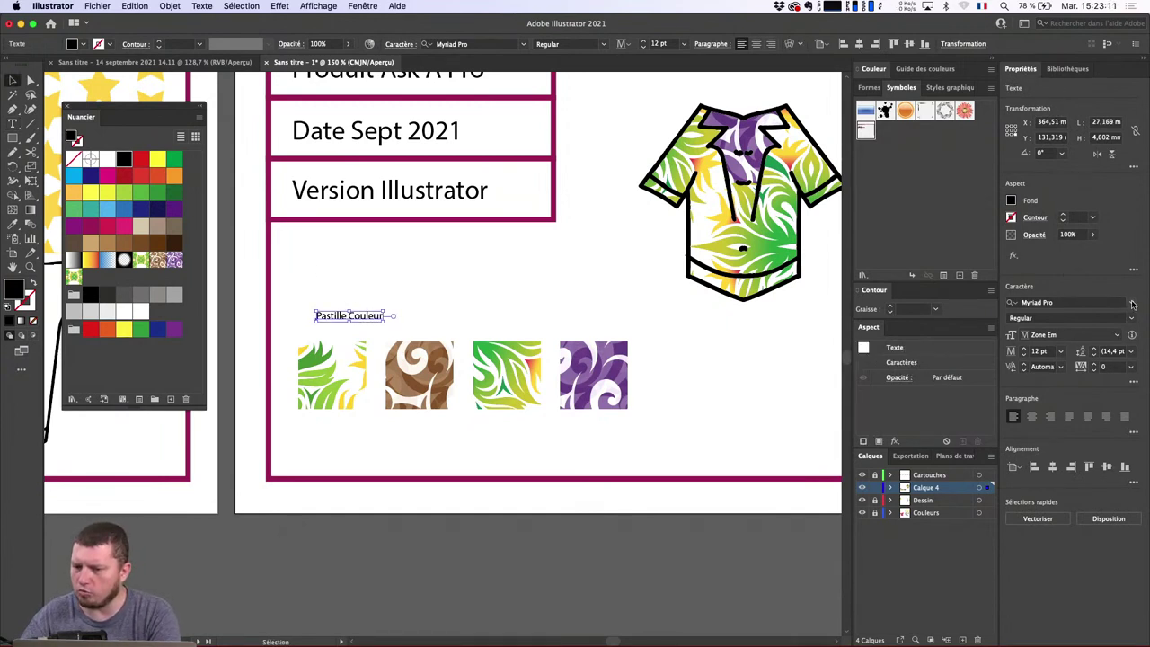
- Keep the label's font unchanged and move it just above the first square
click(1134, 304)
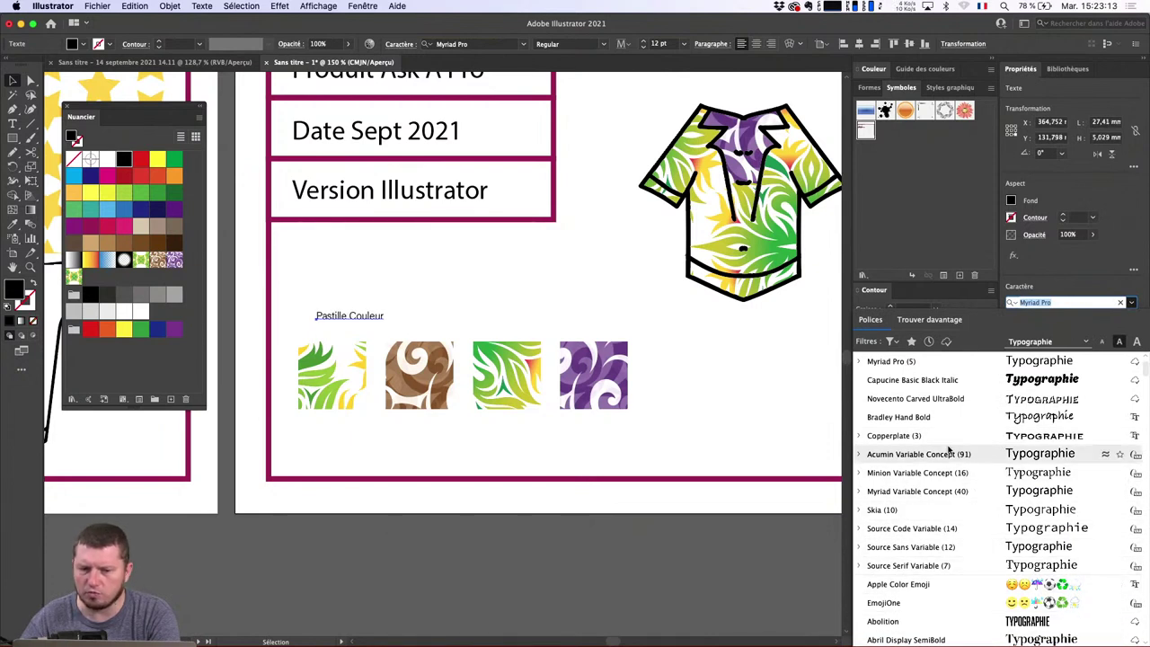
key(Escape)
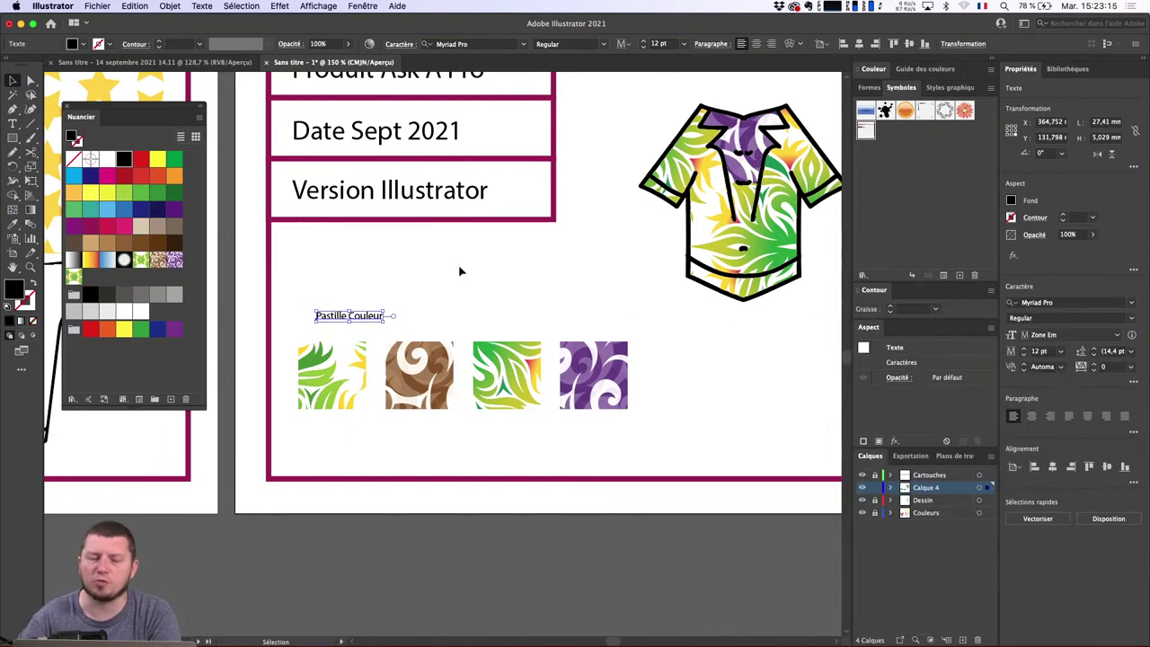
click(447, 340)
drag(372, 321, 356, 335)
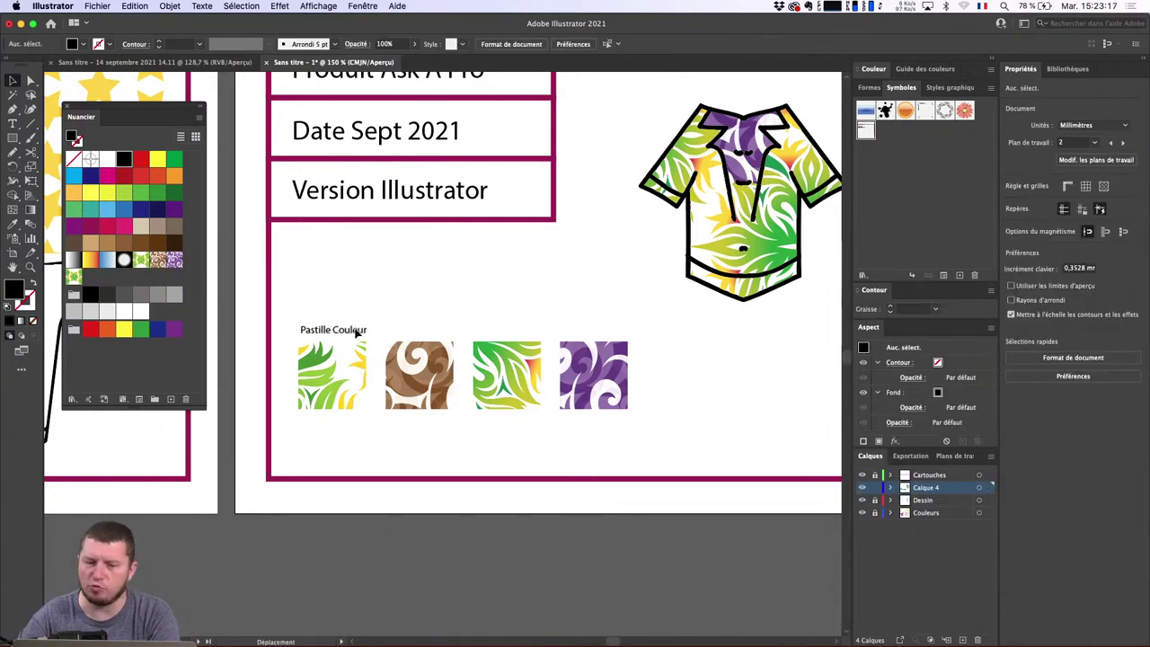
click(395, 303)
- Give all four pattern squares a black 1 pt outline
key(super+plus)
key(super+plus)
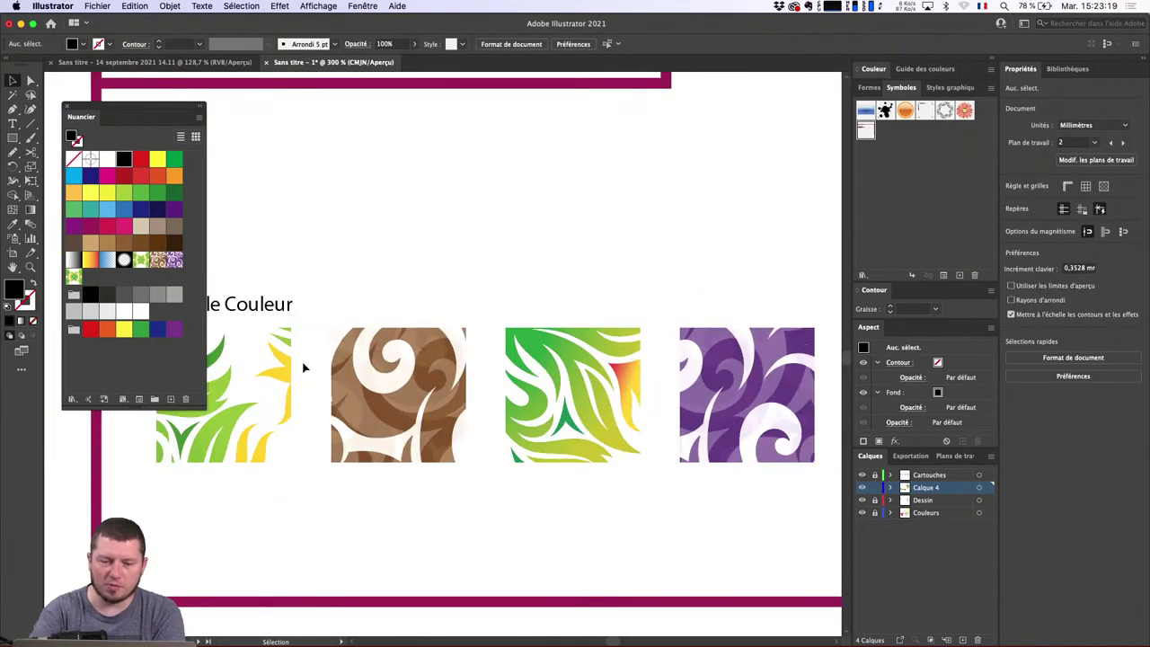
scroll(385, 282, left, 3)
scroll(385, 282, down, 2)
key(a)
drag(360, 424, 782, 364)
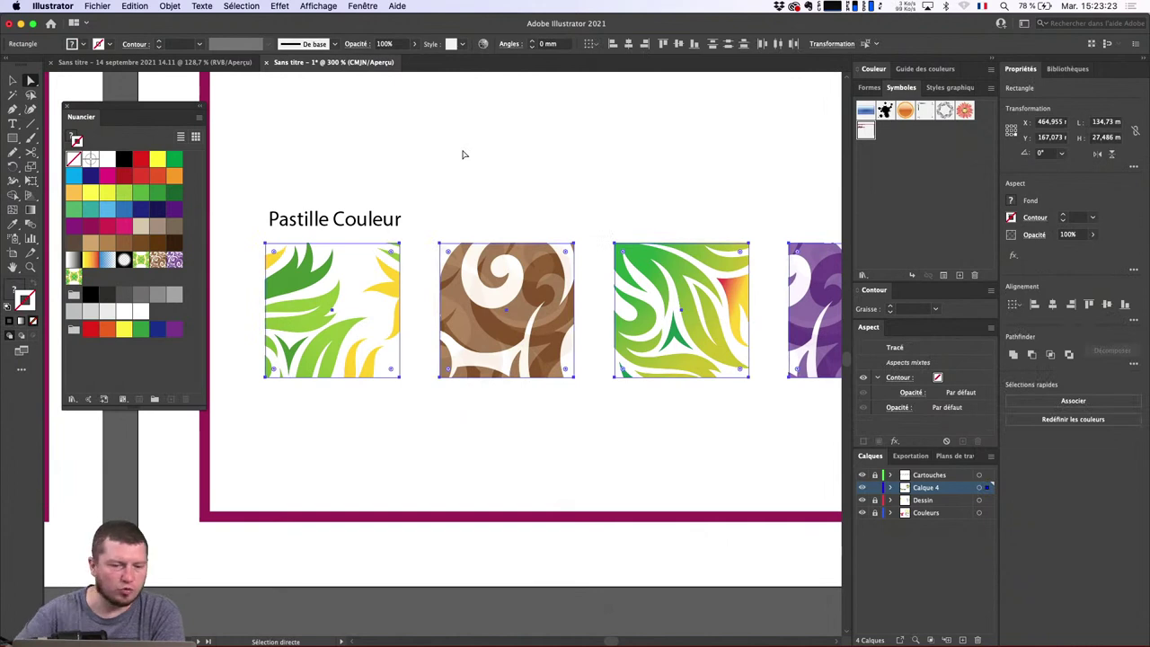
click(124, 159)
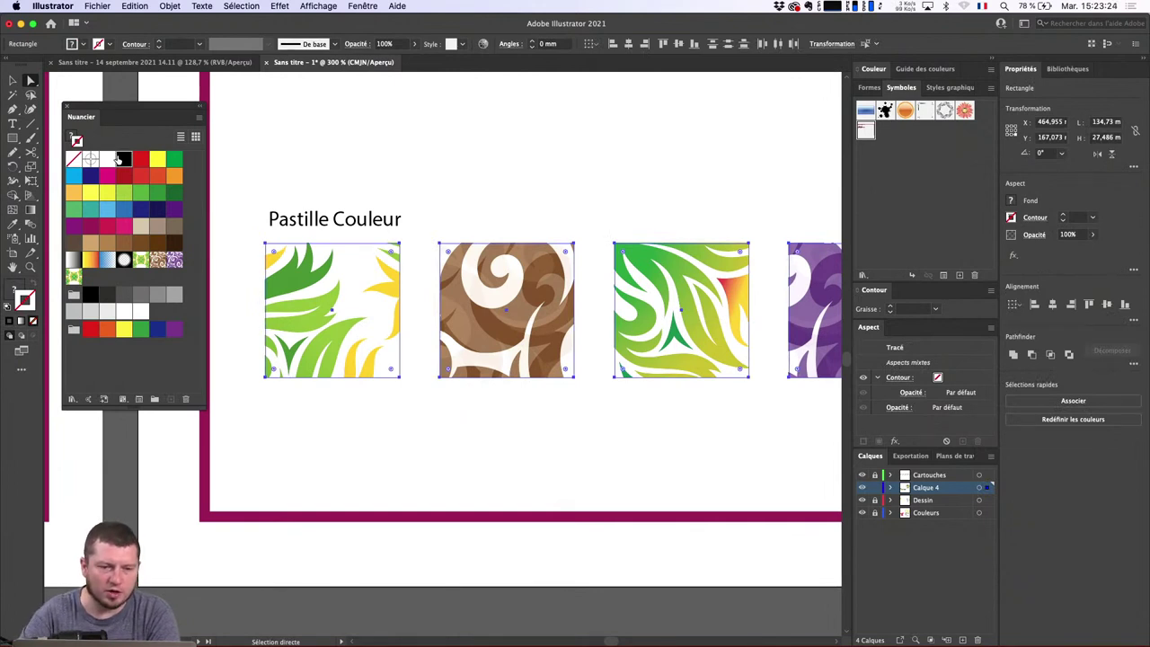
click(226, 185)
- Zoom back out to 150% and select the whole shirt
key(super+minus)
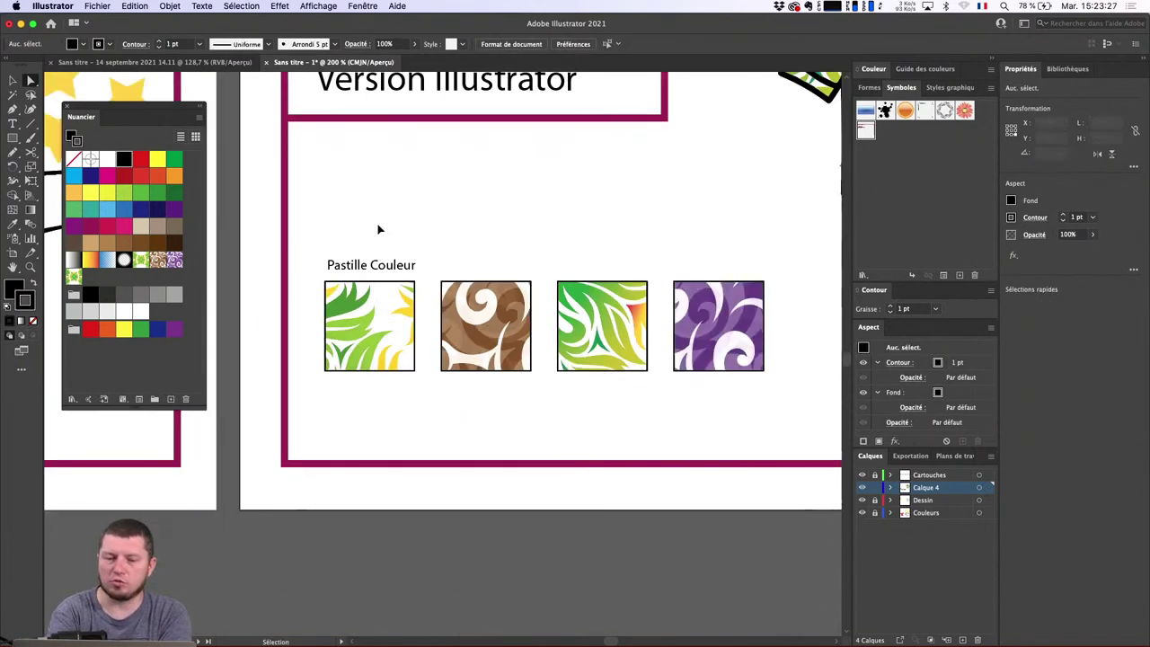
key(super+minus)
scroll(530, 333, right, 5)
scroll(531, 332, up, 2)
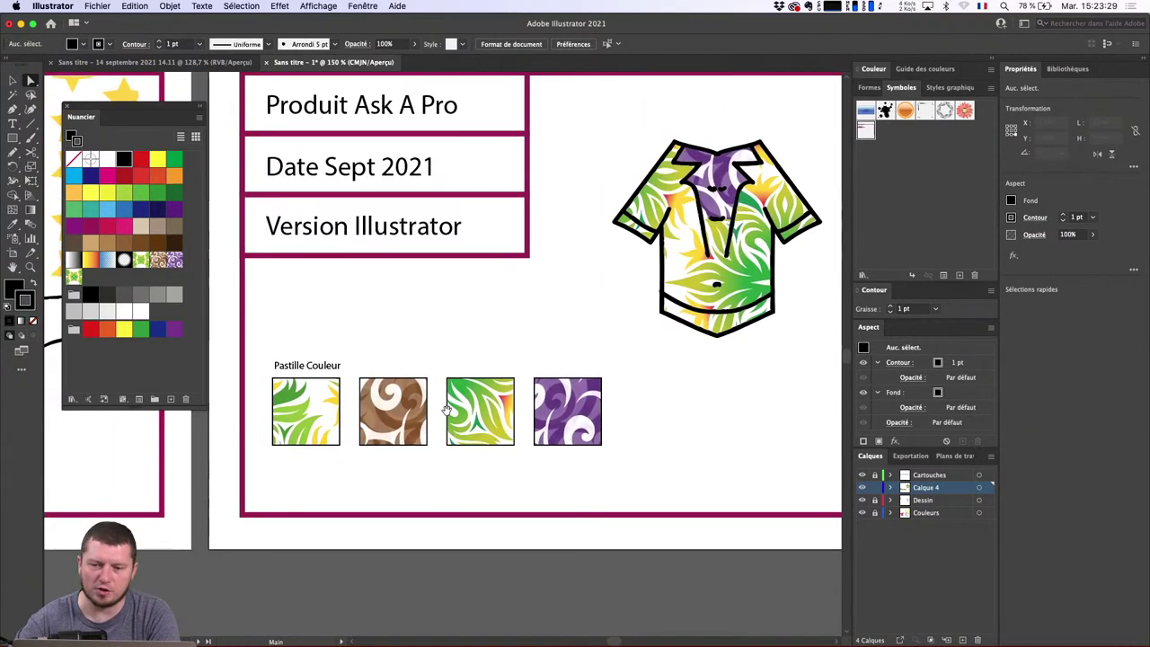
scroll(557, 225, right, 3)
key(v)
drag(453, 144, 714, 400)
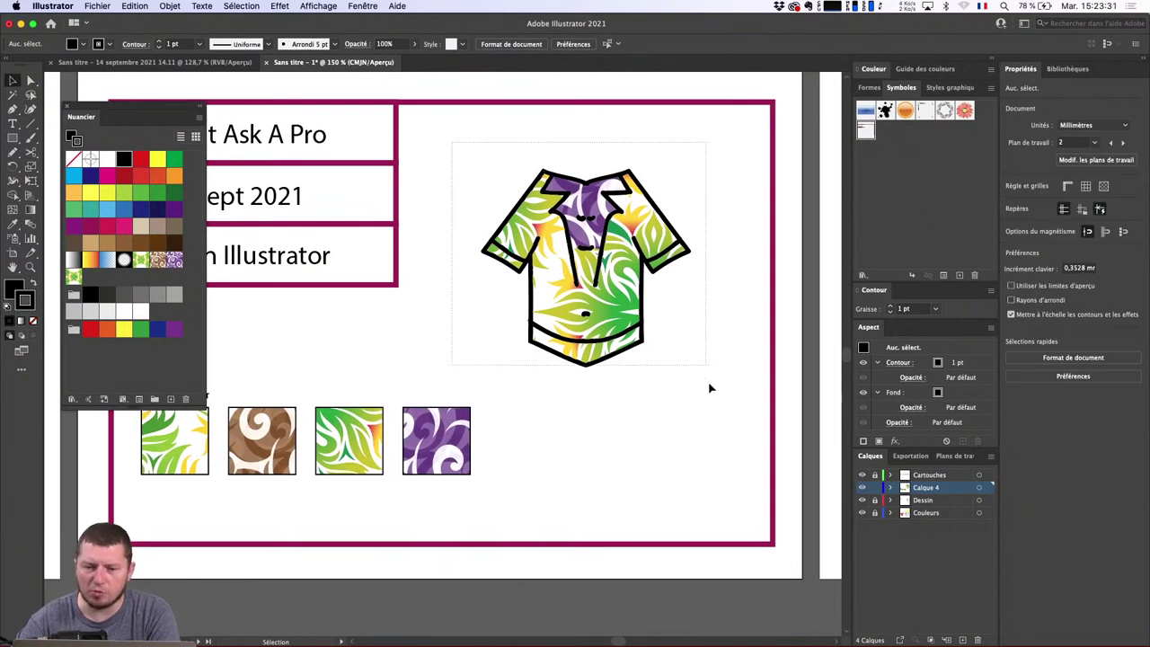
- Duplicate the Hawaiian shirt downward and select the lower copy
mouse_move(632, 268)
mouse_down()
mouse_move(656, 200)
mouse_move(655, 413)
mouse_up()
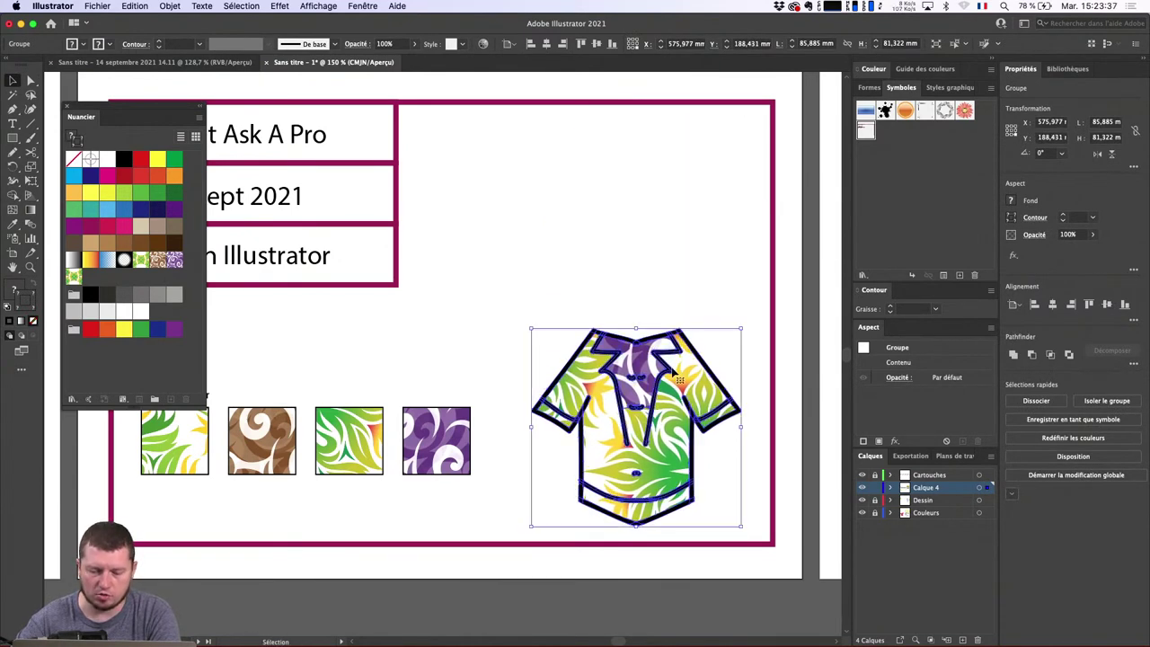
key(super+z)
drag(681, 223, 698, 451)
click(622, 313)
click(588, 382)
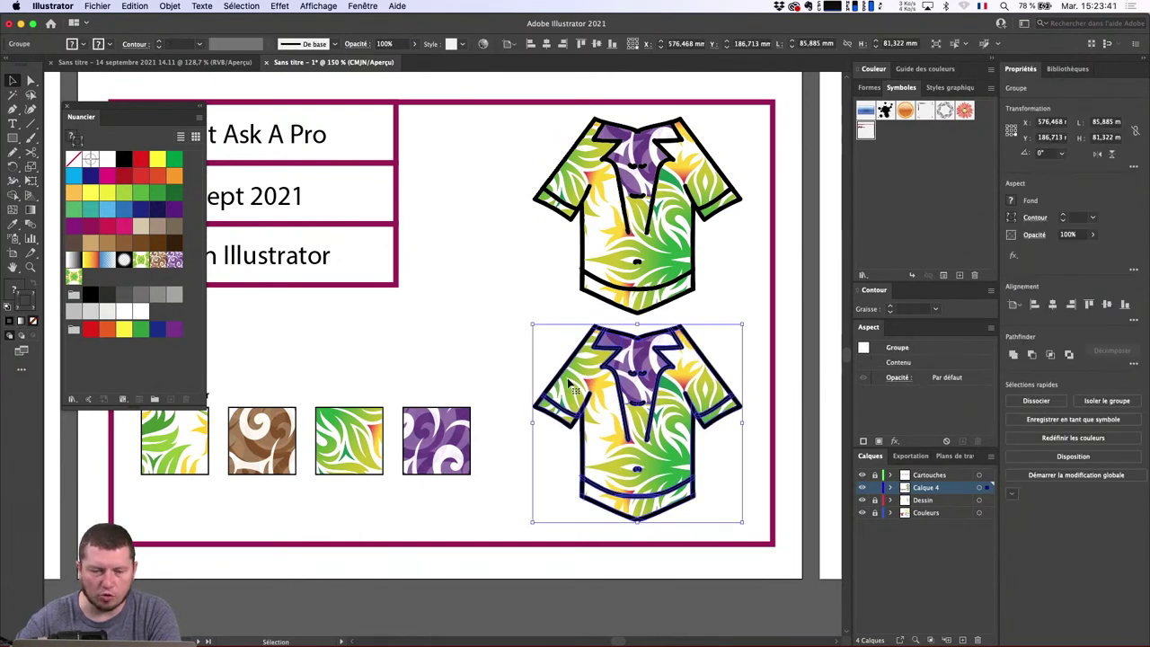
- Isolate the lower shirt, try the Feuillage pattern on its fill paths, then undo it
key(a)
key(v)
double_click(604, 379)
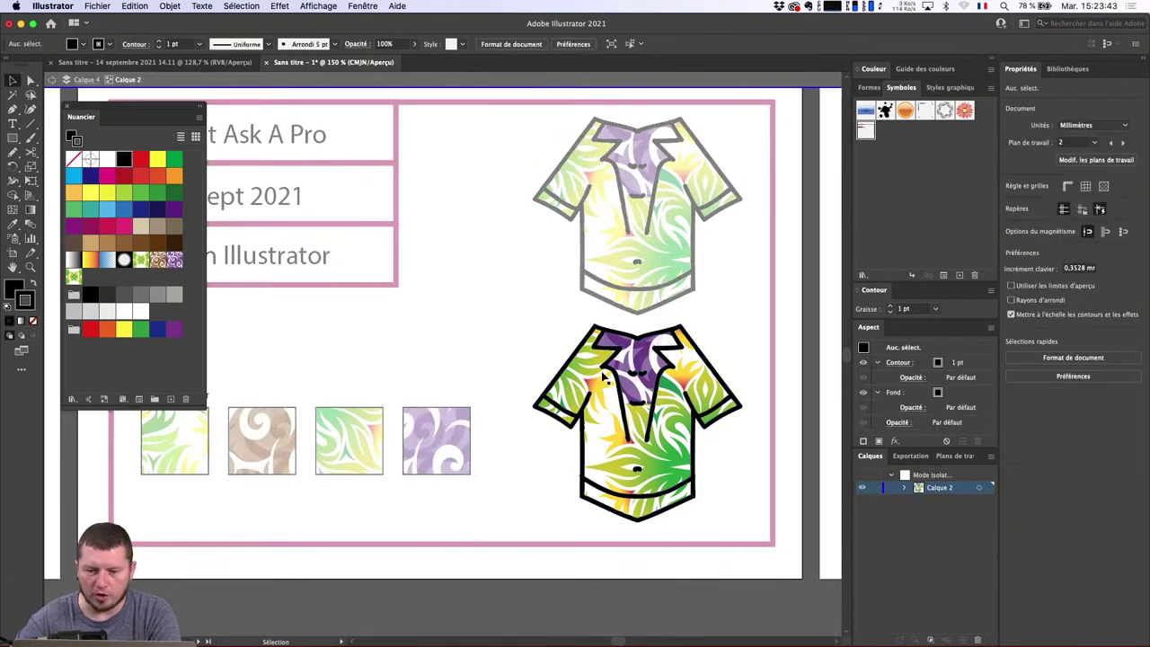
key(a)
click(586, 382)
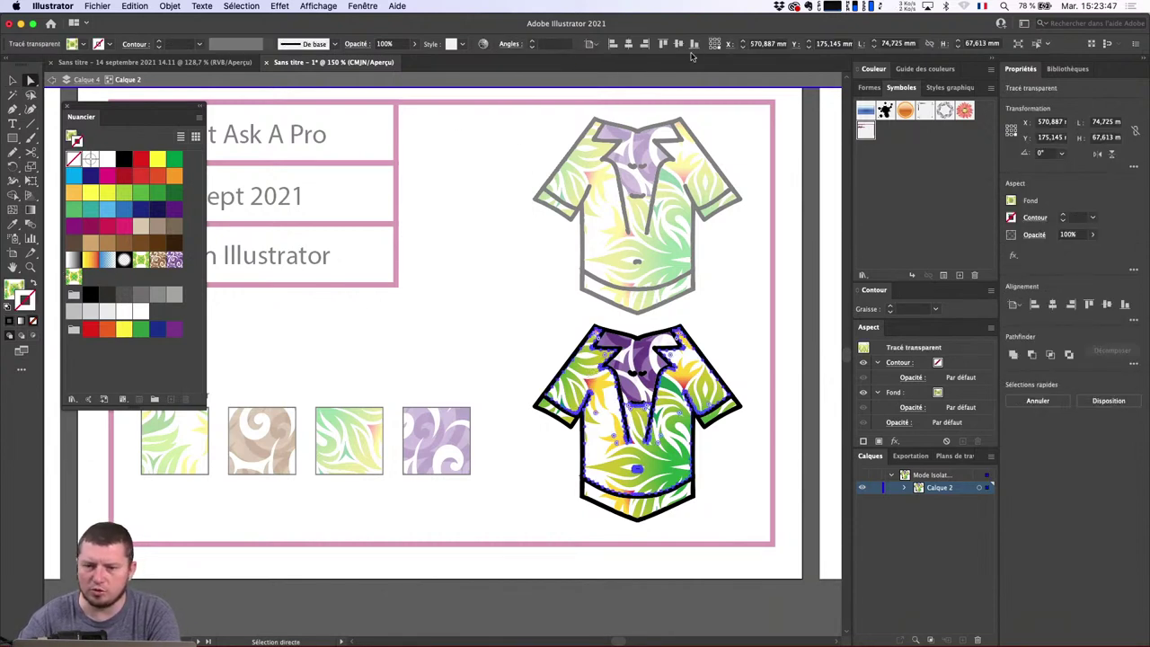
click(1038, 44)
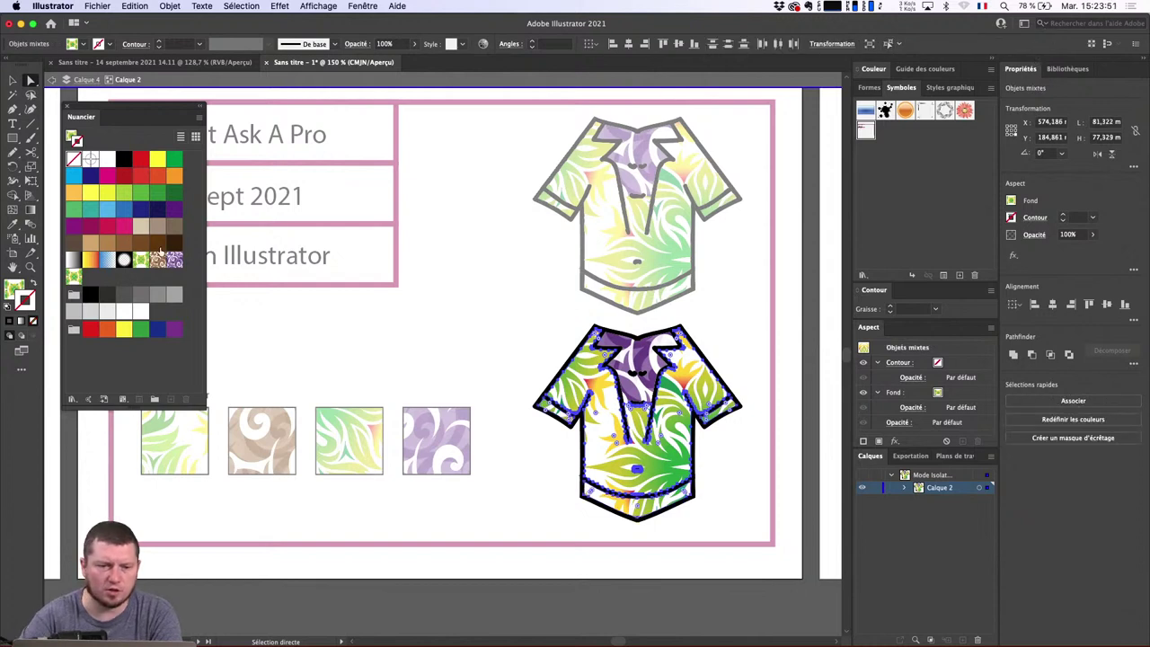
click(141, 259)
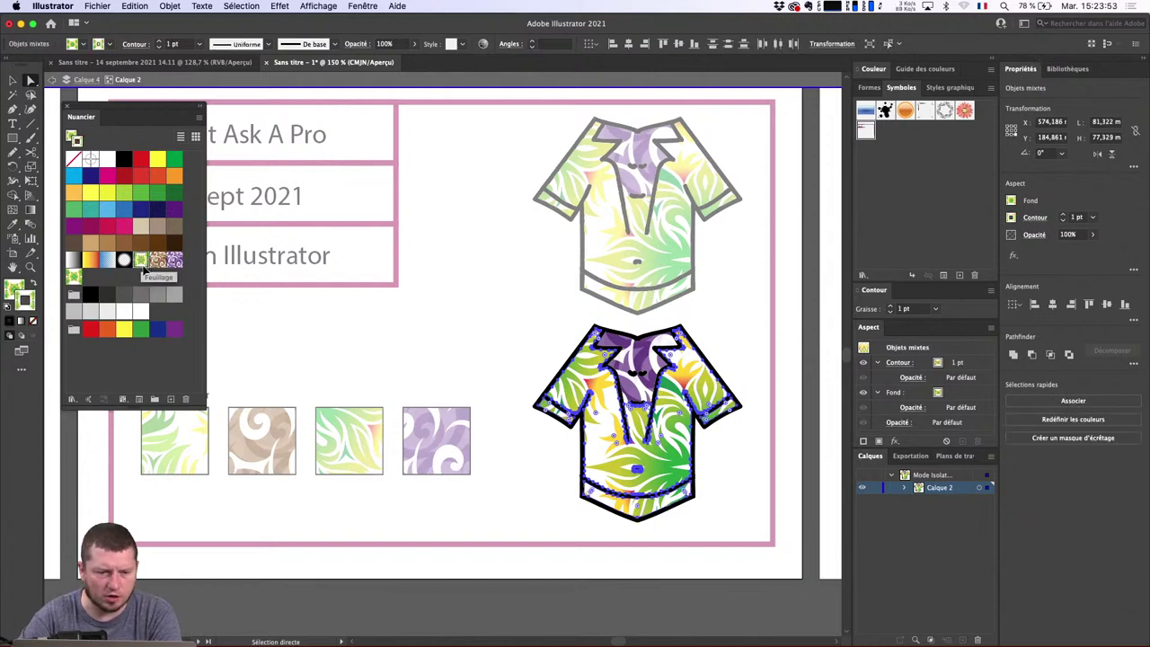
key(super+z)
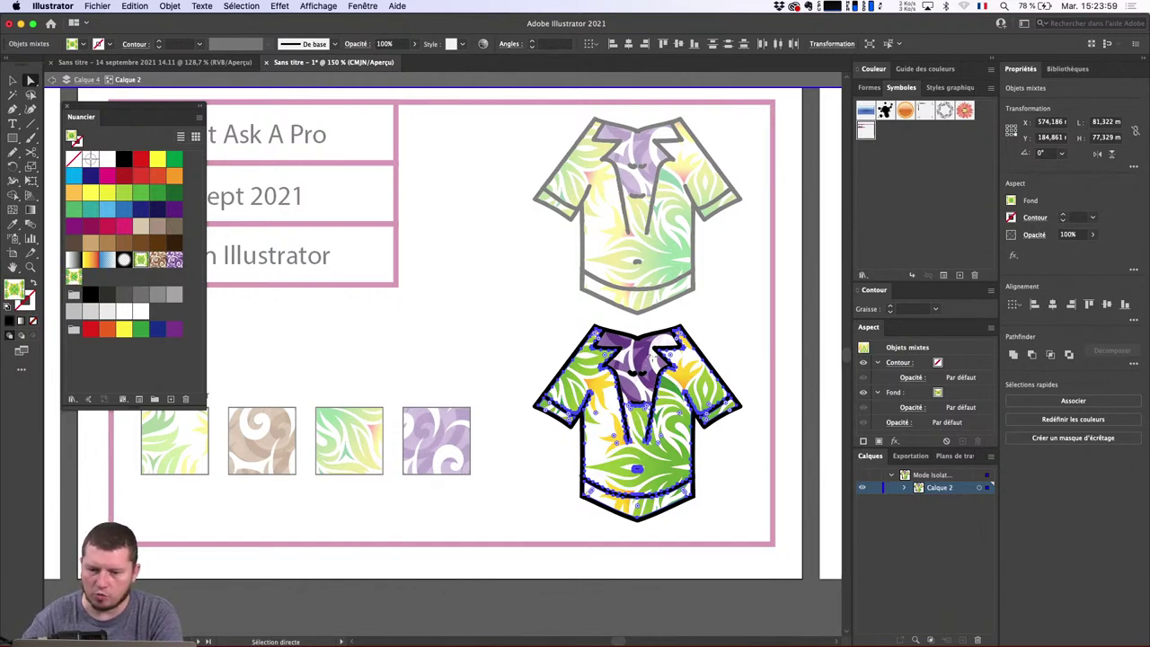
- Fill both lower-shirt collar pieces with the brown swirl pattern and exit isolation mode
click(633, 377)
click(1034, 44)
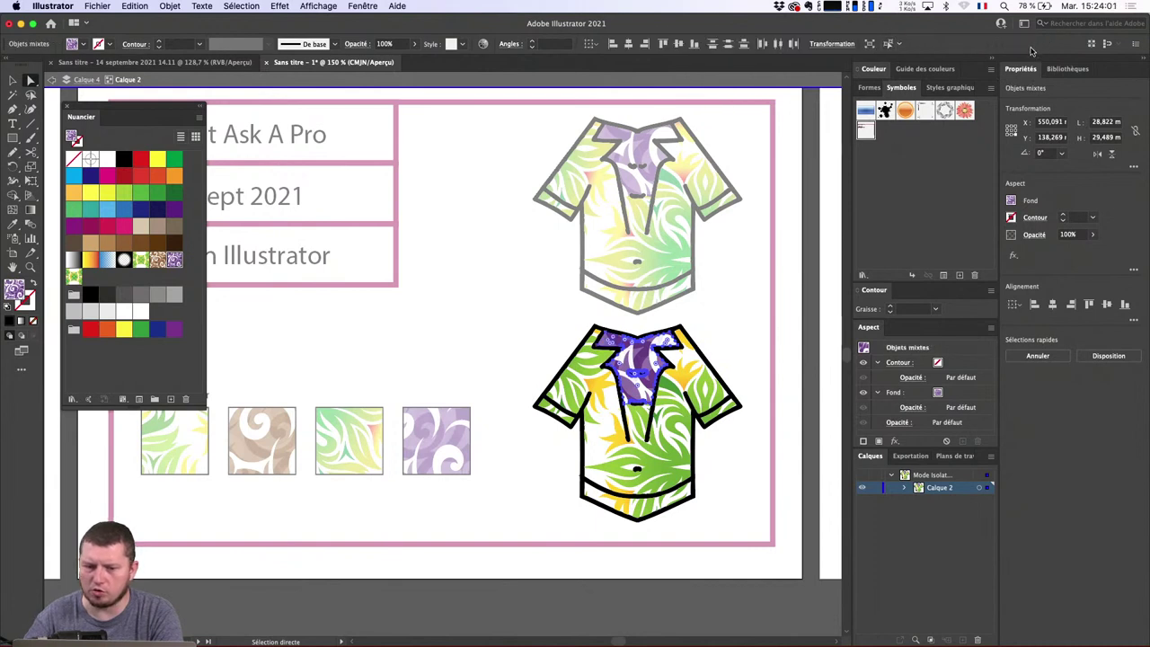
click(158, 261)
double_click(511, 351)
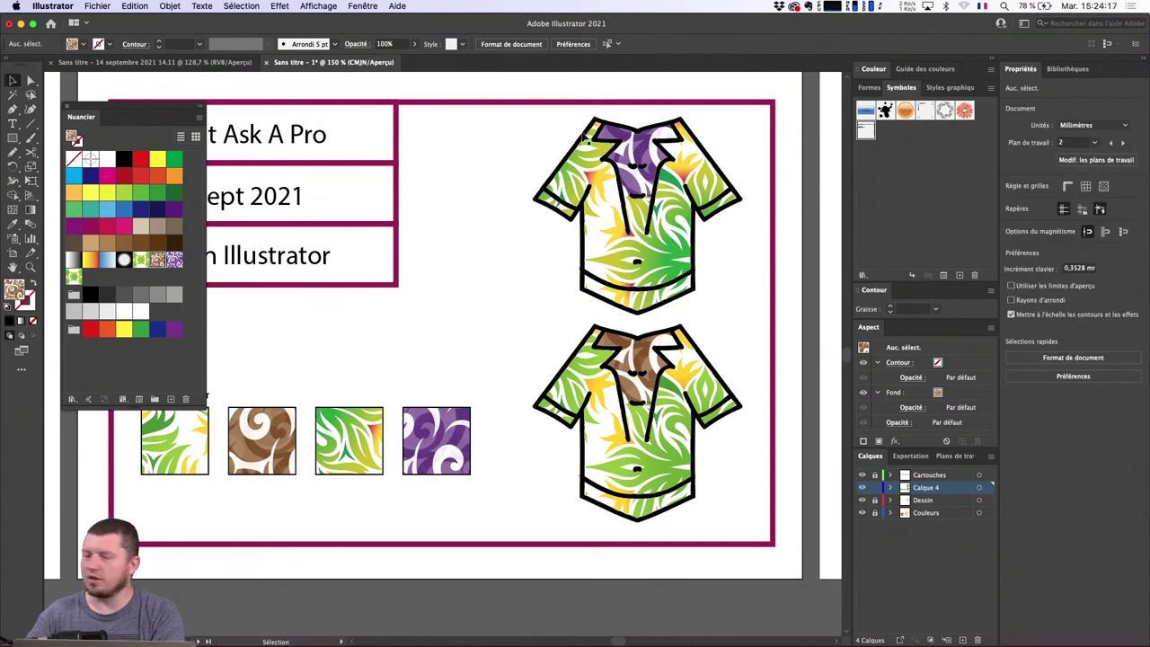
- Shift both shirts slightly right and down
mouse_move(511, 117)
mouse_down()
mouse_move(741, 299)
mouse_move(751, 324)
mouse_up()
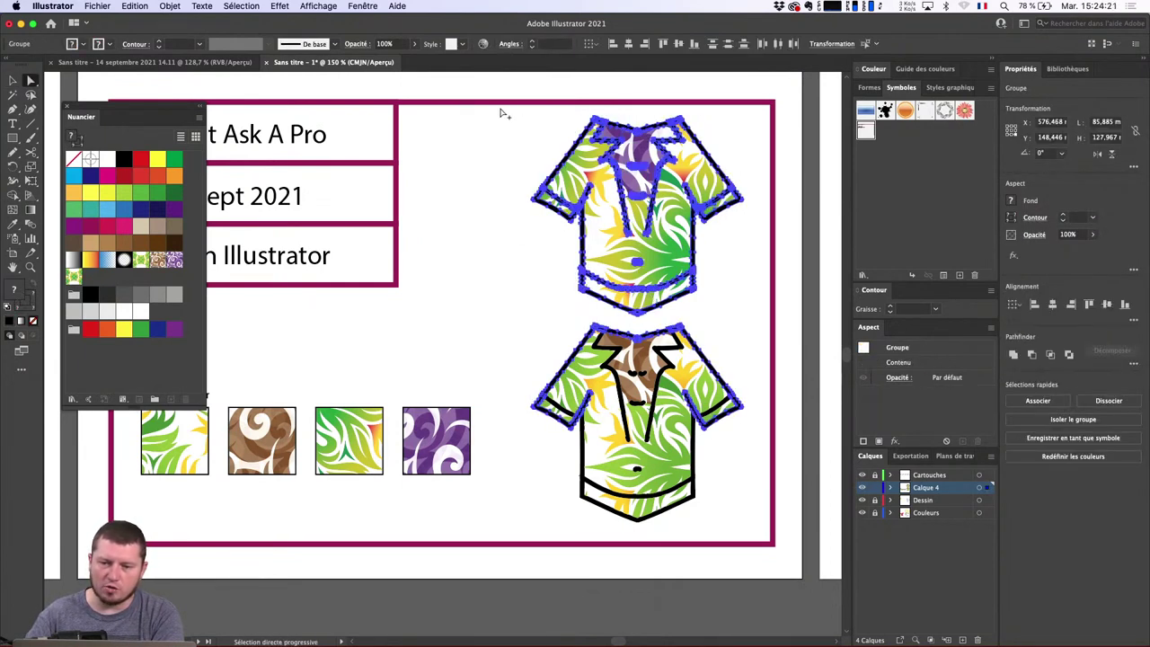
drag(501, 110, 738, 533)
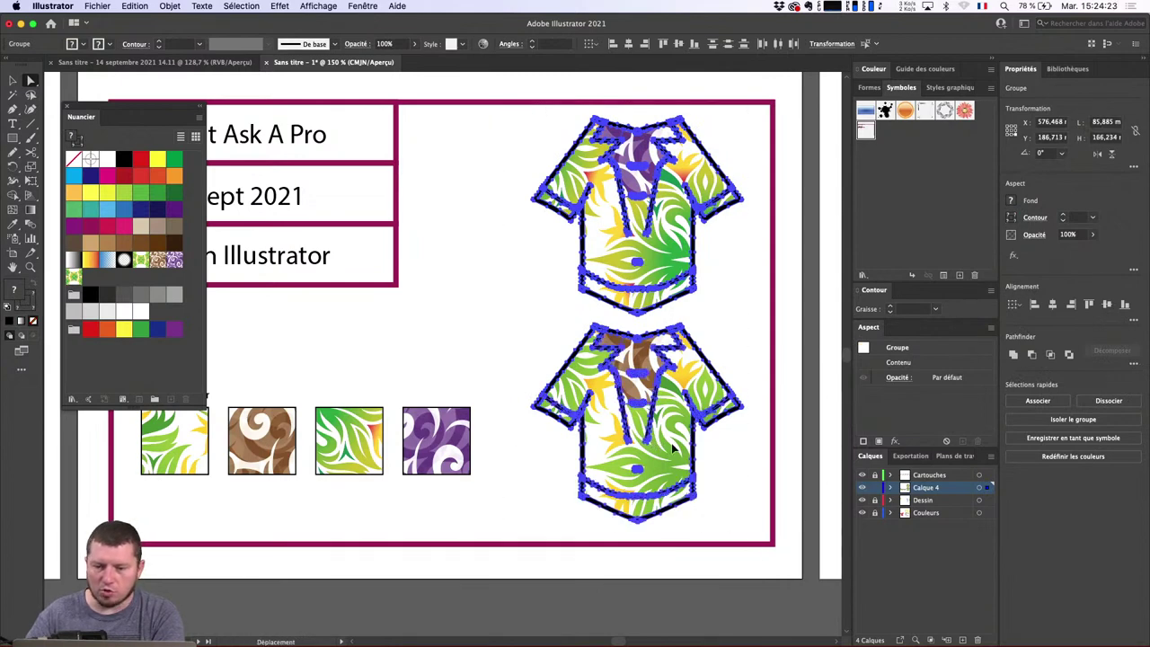
drag(693, 478, 674, 456)
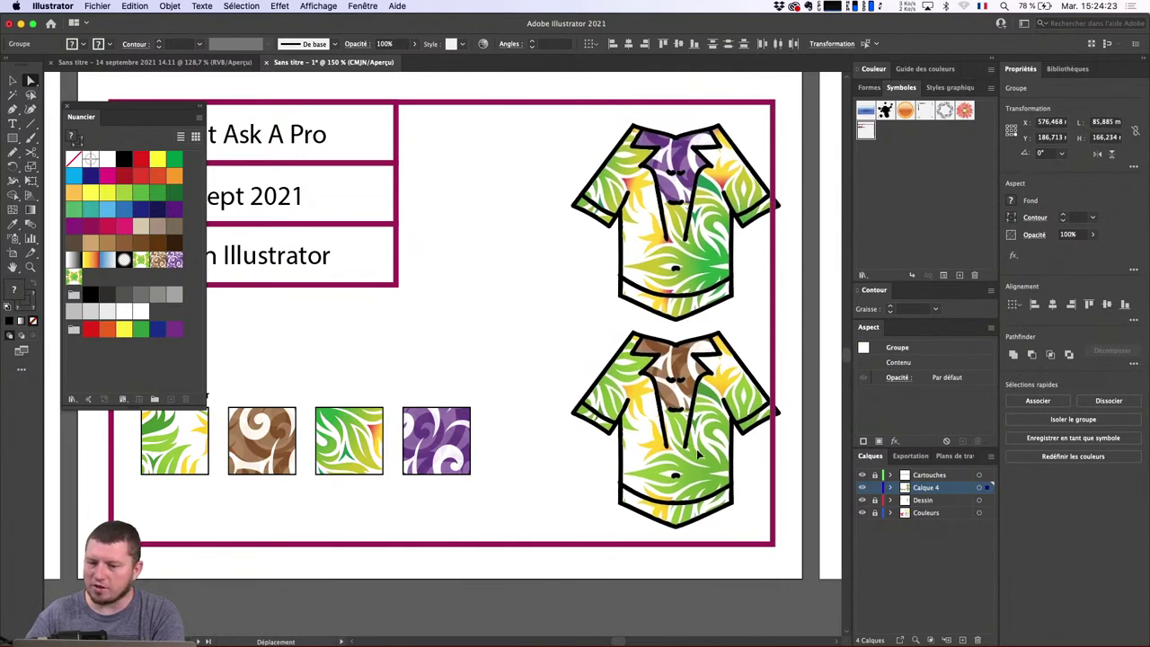
click(739, 329)
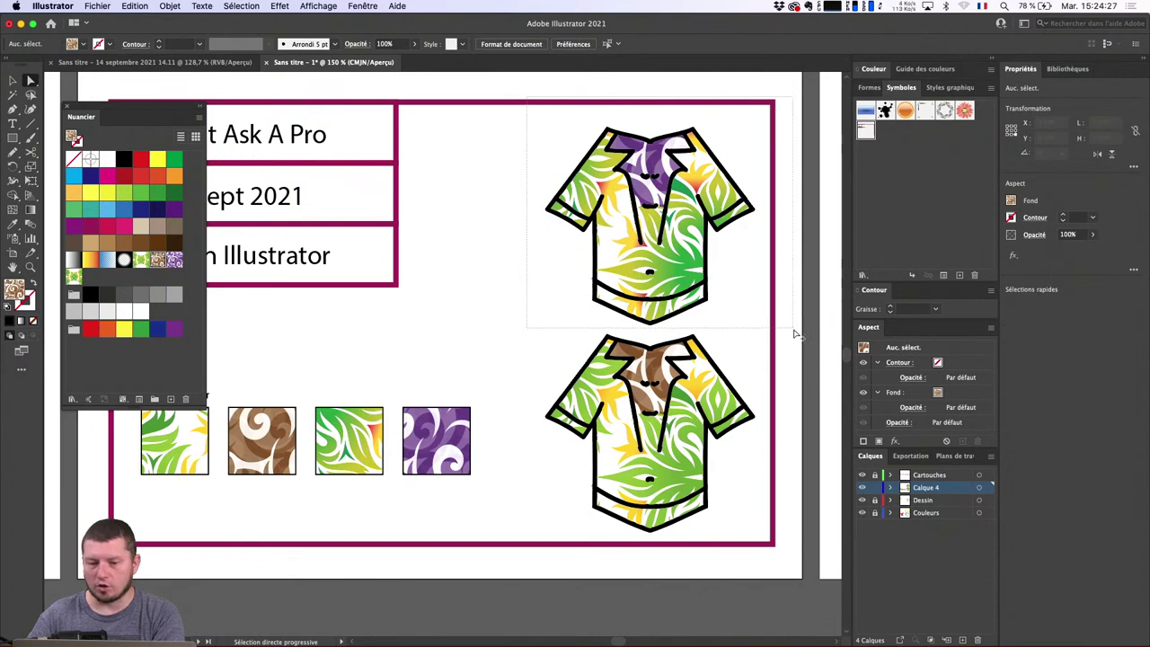
- Place a copy of the top shirt to its left and open Recolor Artwork for it
click(686, 243)
drag(685, 243, 470, 243)
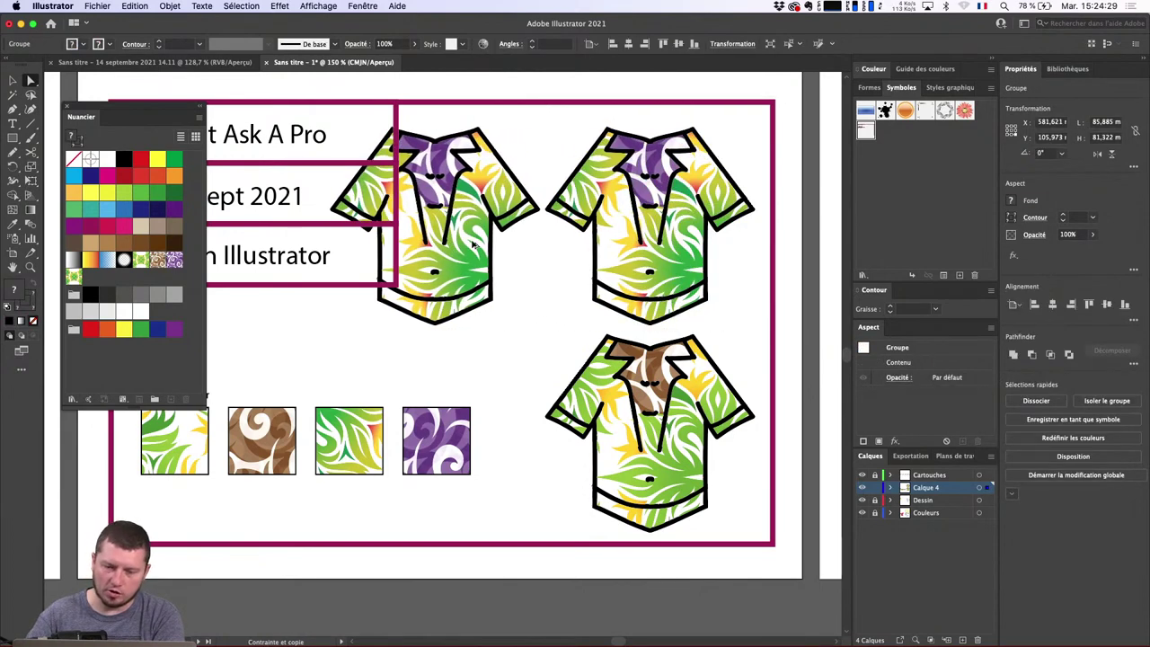
click(312, 166)
key(v)
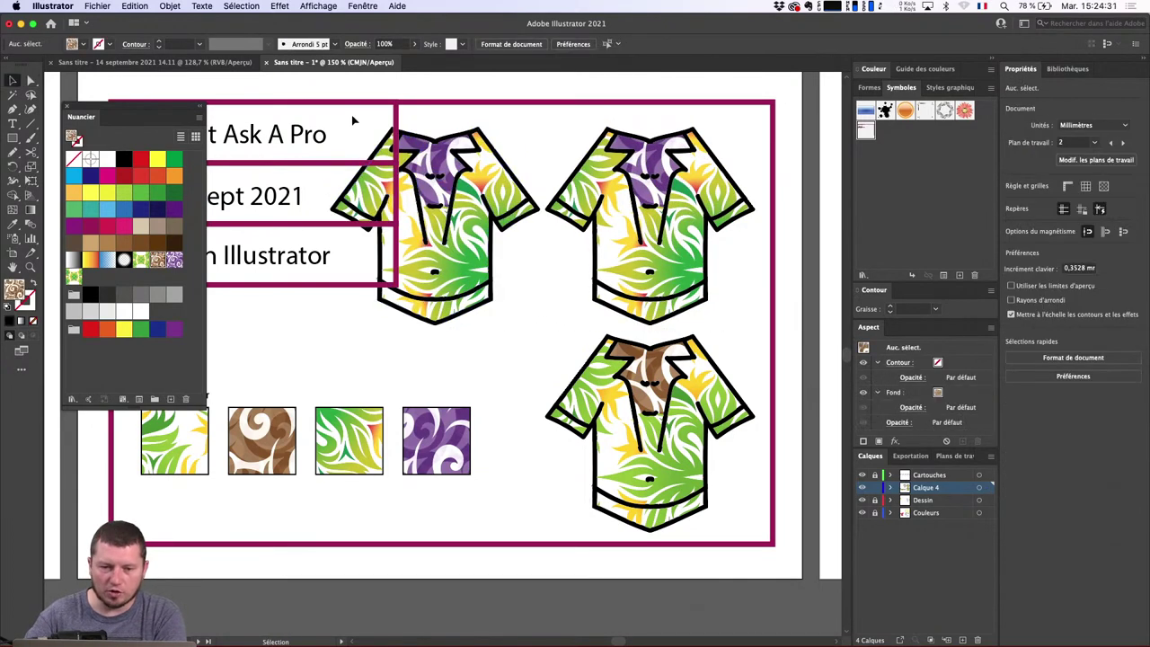
drag(325, 113, 543, 353)
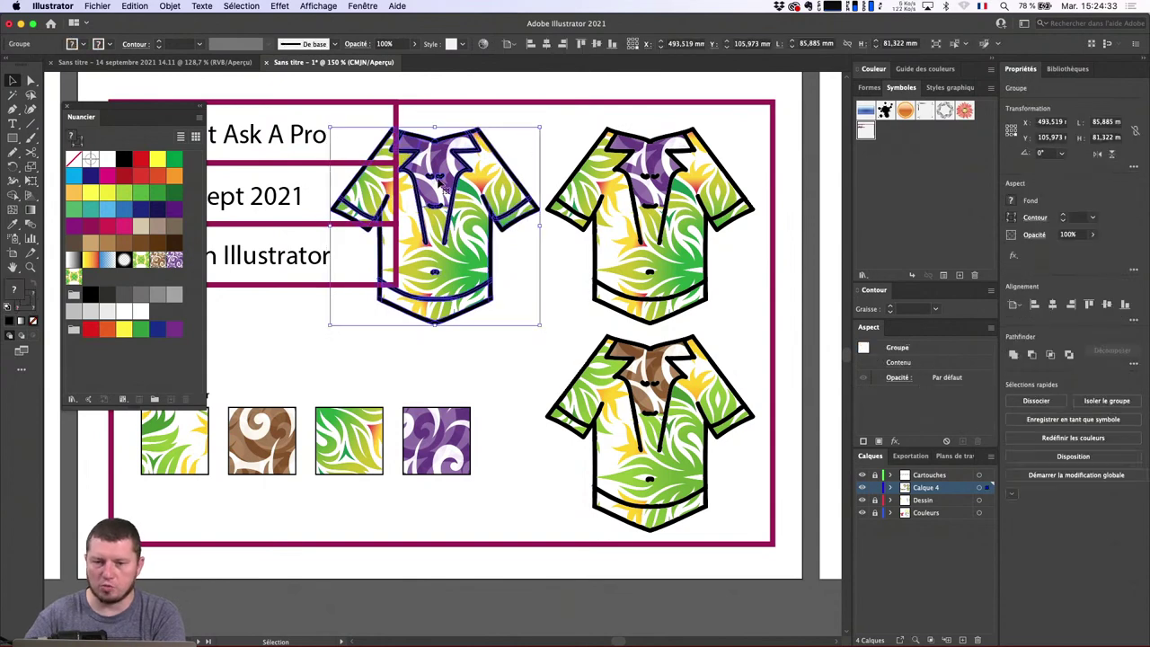
click(484, 44)
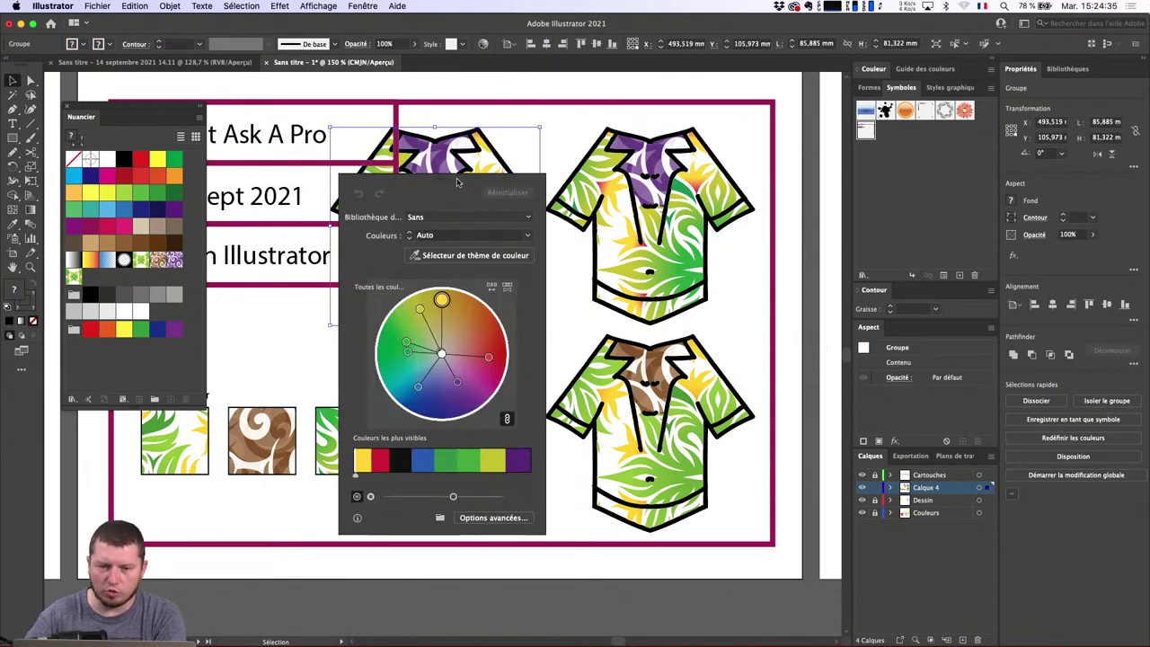
- Limit the copy's colours to PANTONE+ Solid Coated and save them all as a new swatch group
drag(456, 182, 700, 127)
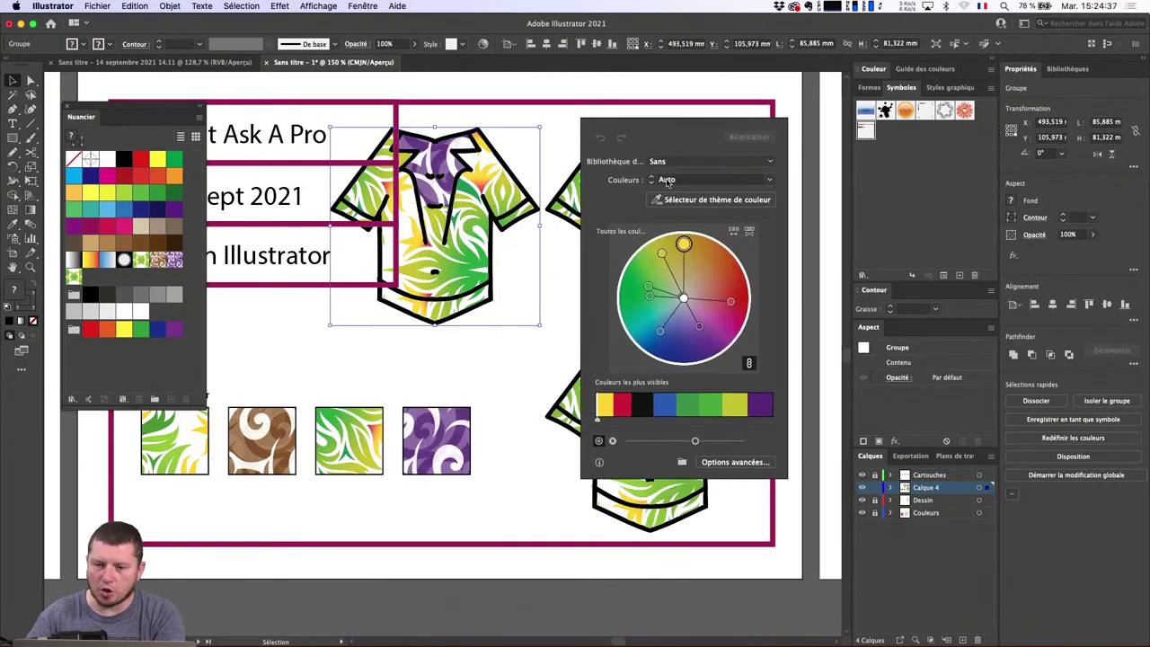
click(679, 163)
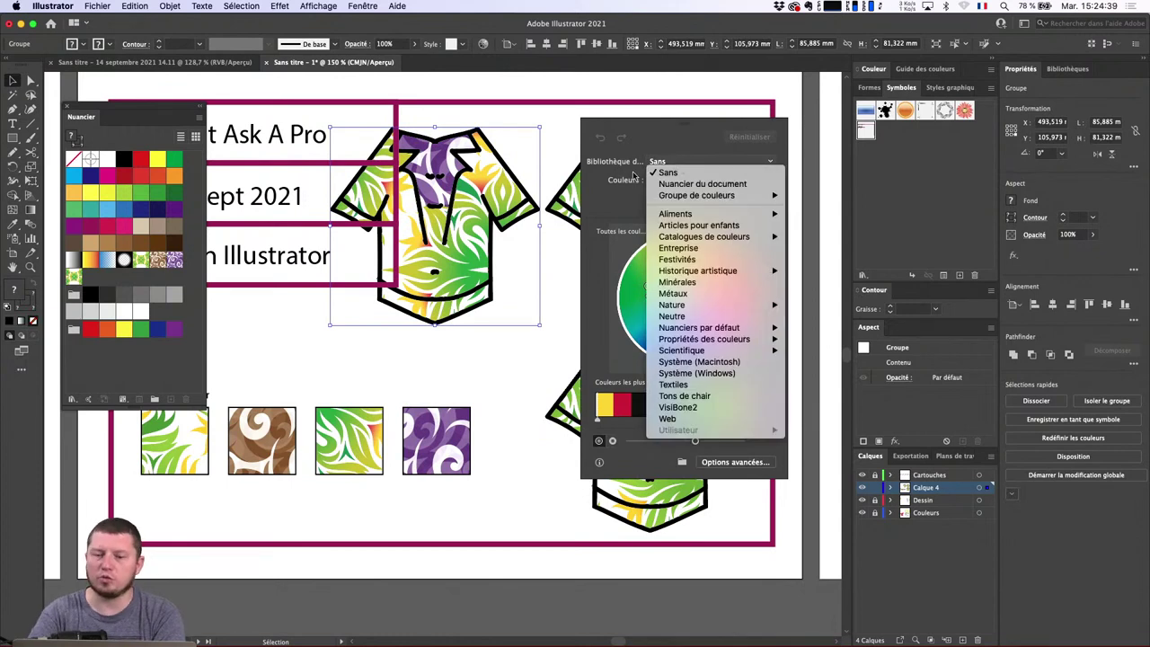
mouse_move(704, 236)
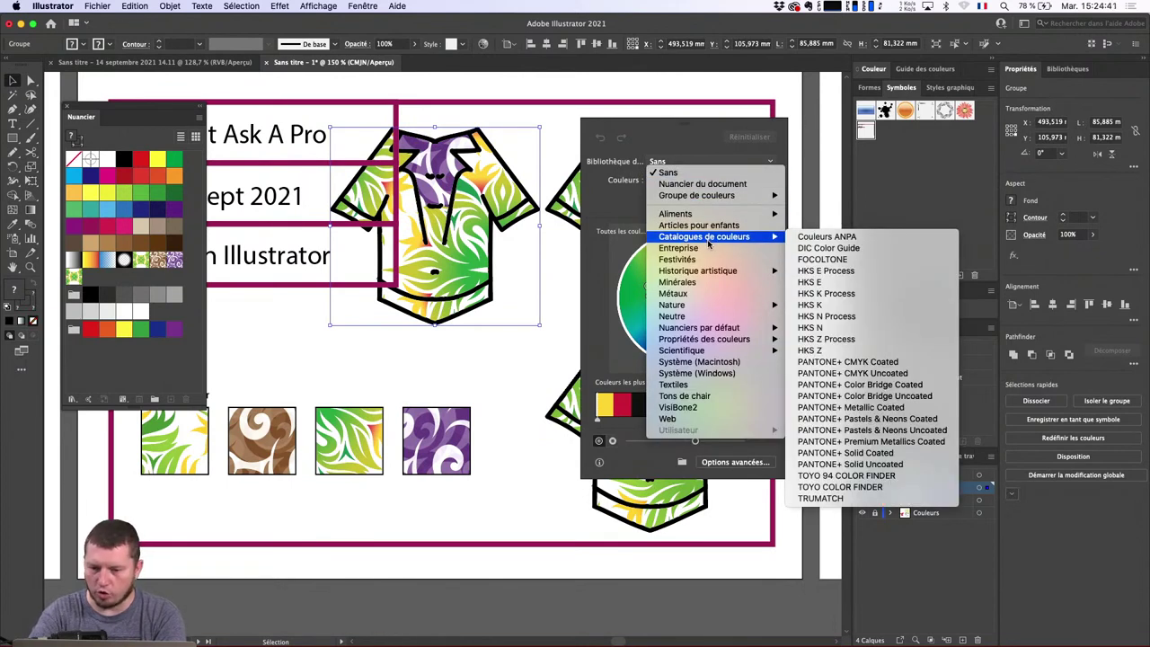
click(845, 453)
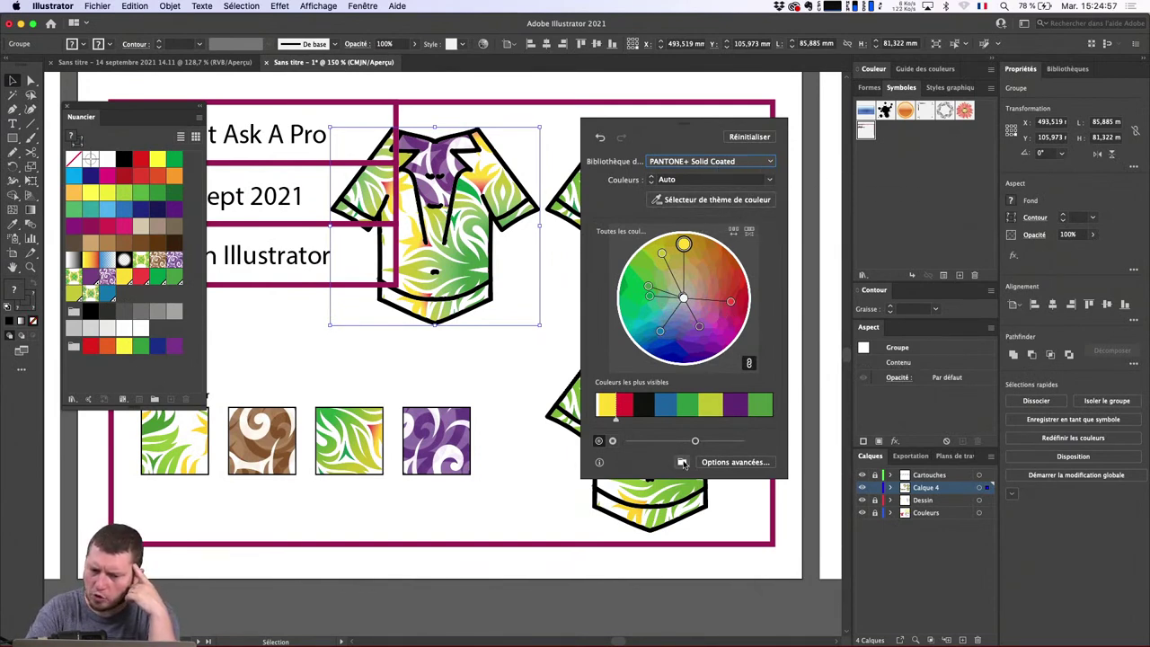
click(682, 463)
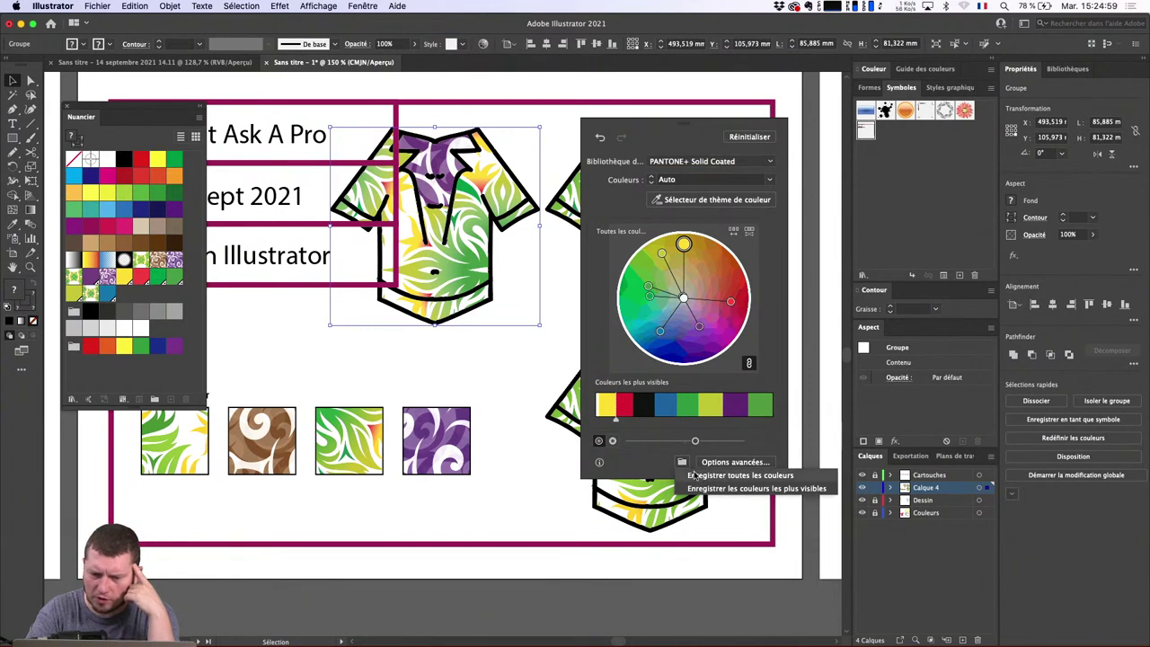
click(695, 476)
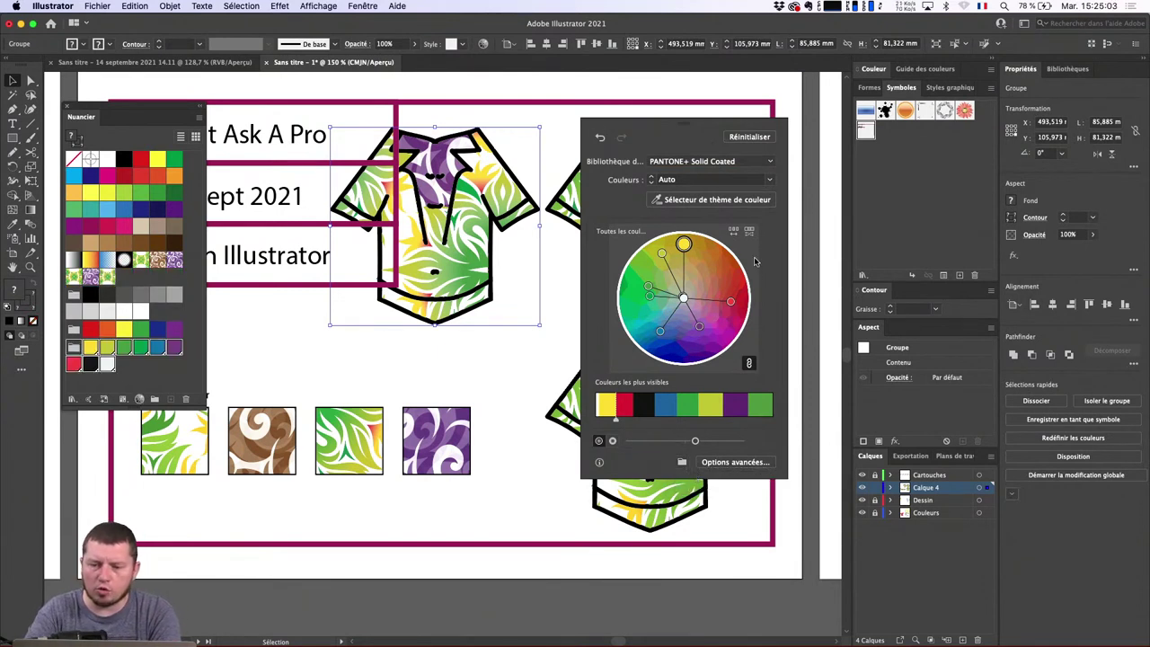
click(526, 81)
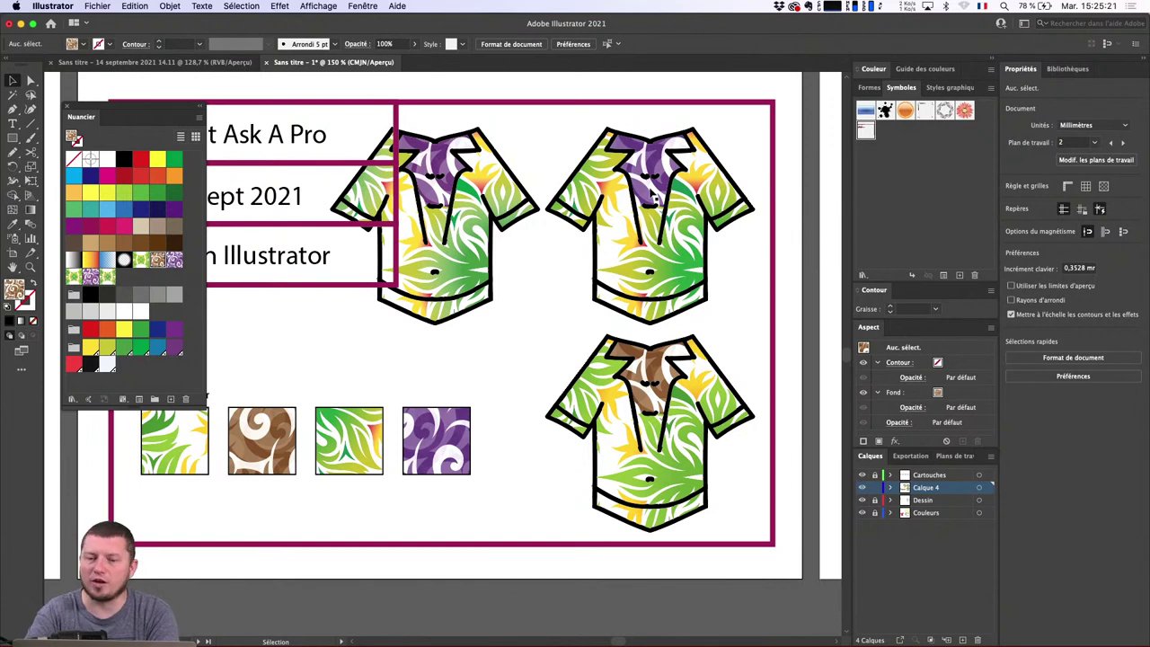
- Zoom out and save the document to cloud documents as 'Mon Modele Textile'
scroll(653, 197, down, 3)
scroll(653, 193, down, 2)
scroll(654, 188, down, 2)
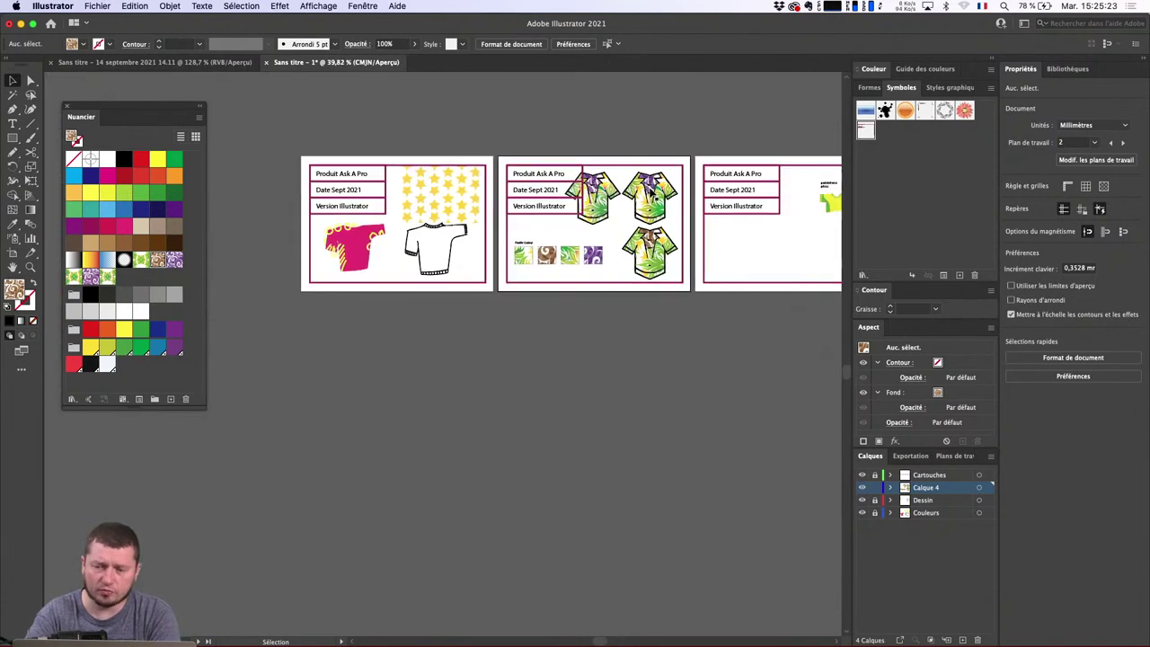
scroll(653, 191, down, 1)
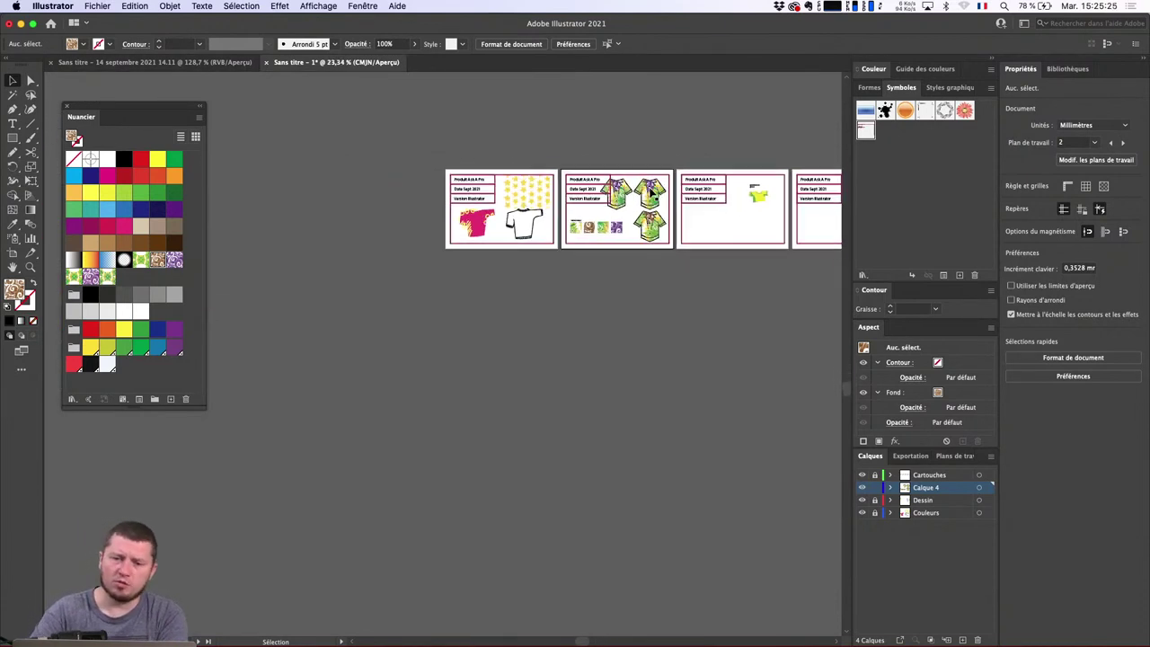
scroll(653, 191, down, 1)
scroll(652, 191, down, 1)
key(super+s)
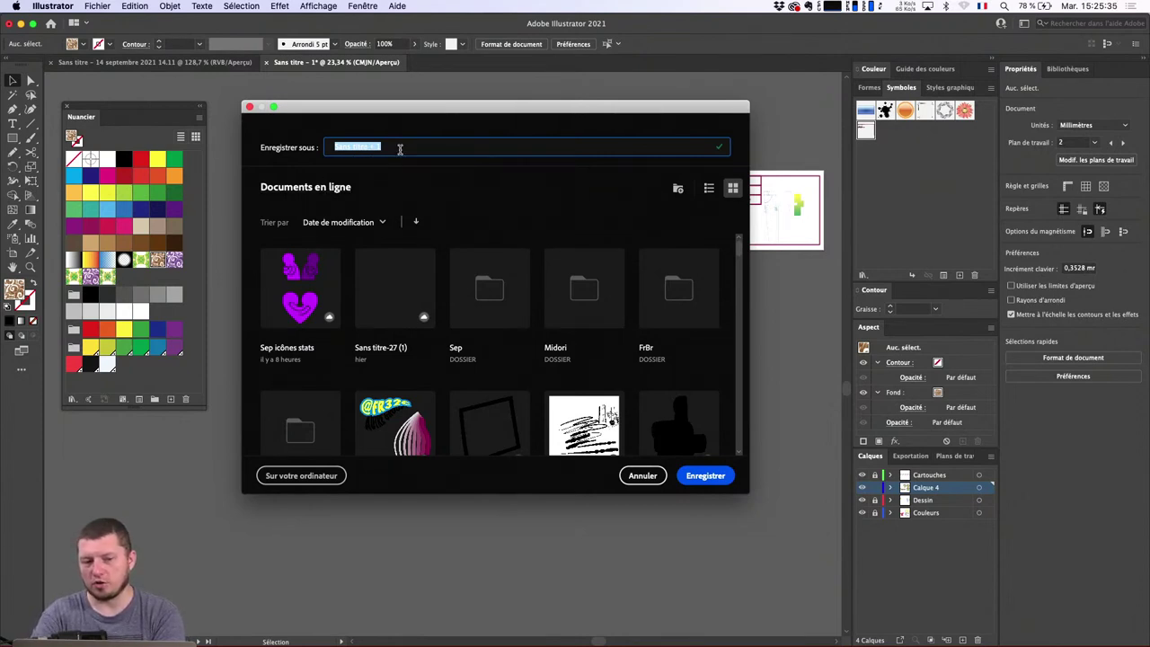
text(Mon Modele Textile)
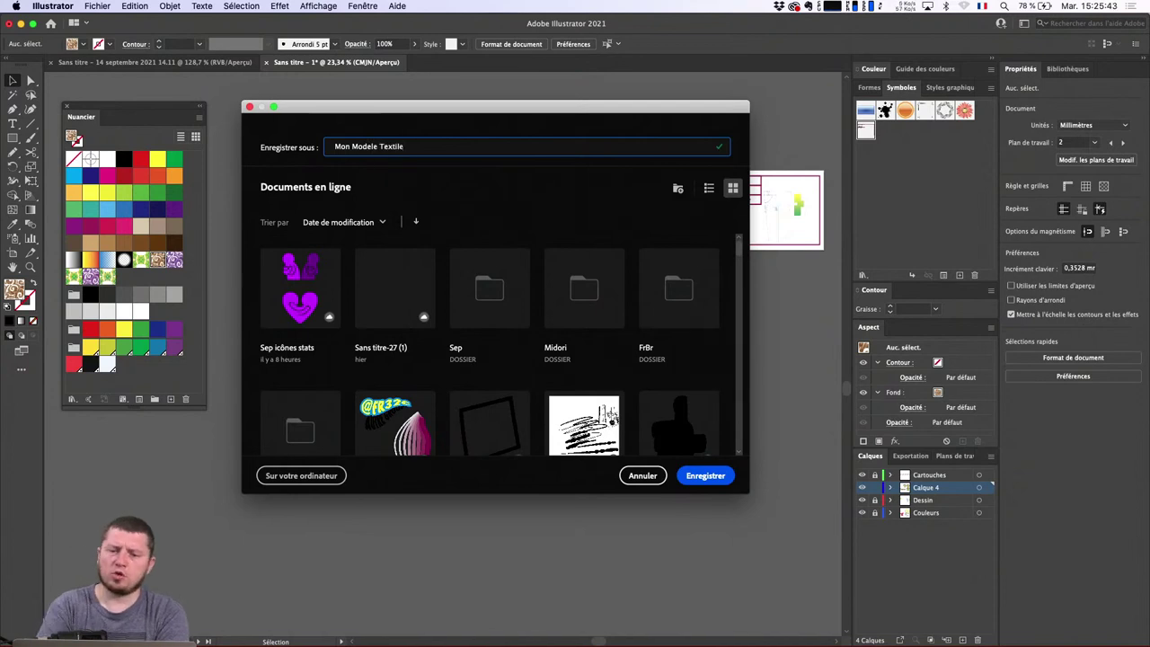
click(707, 479)
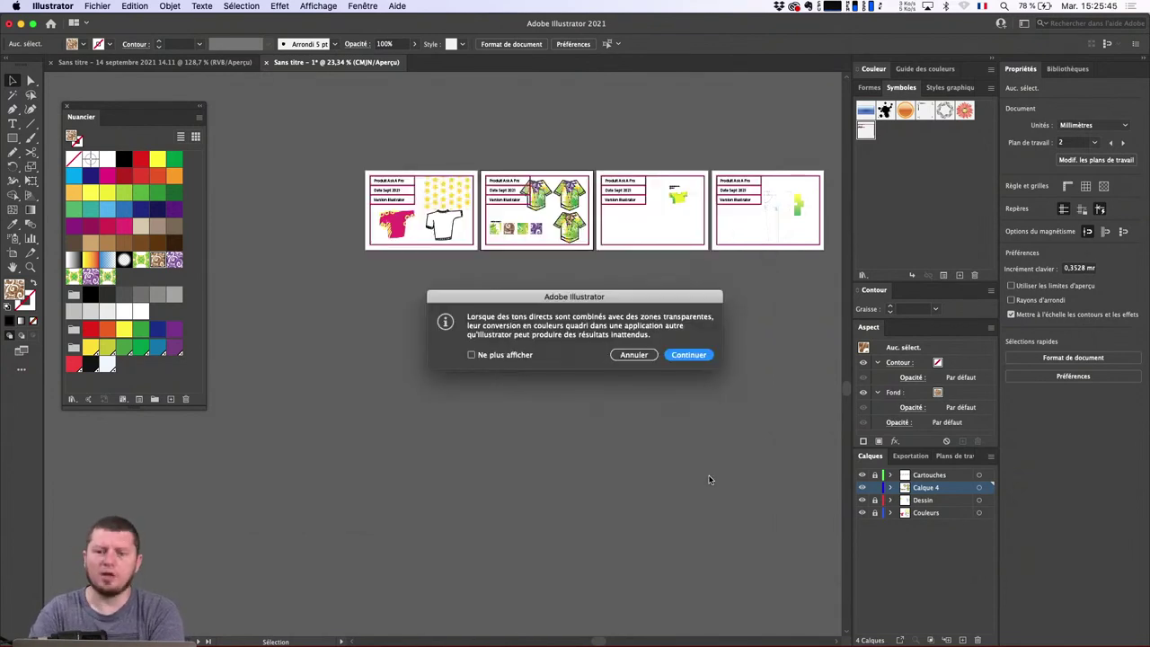
- Continue past the spot-colour transparency warning, then glance at the Invite to Edit options
click(694, 356)
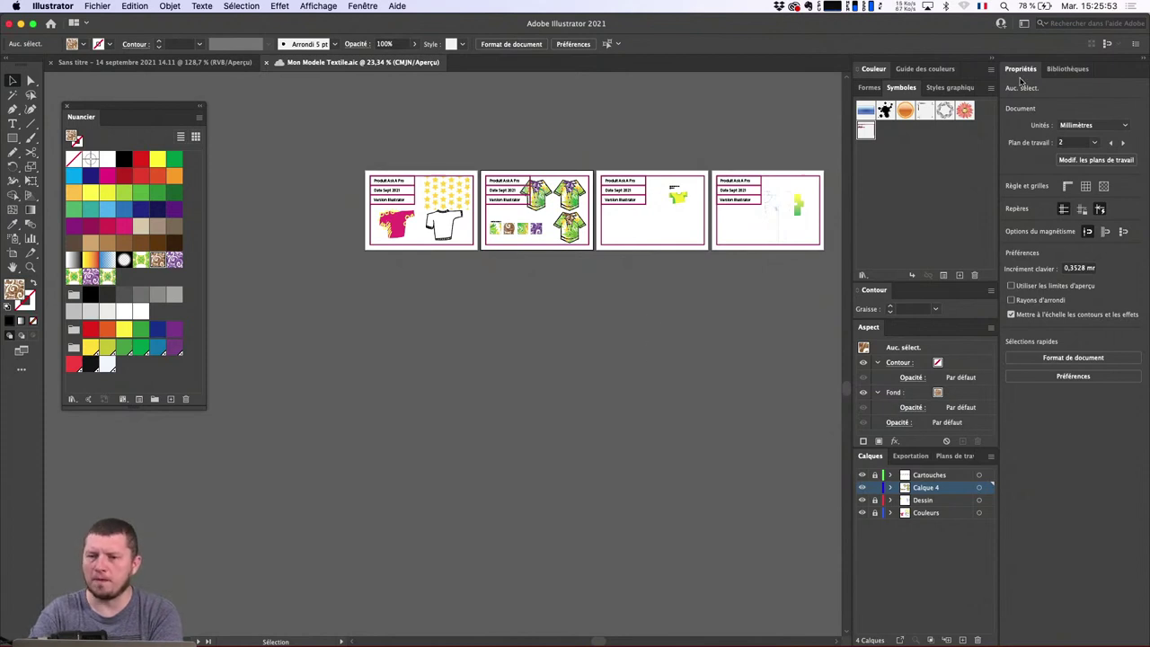
click(1003, 24)
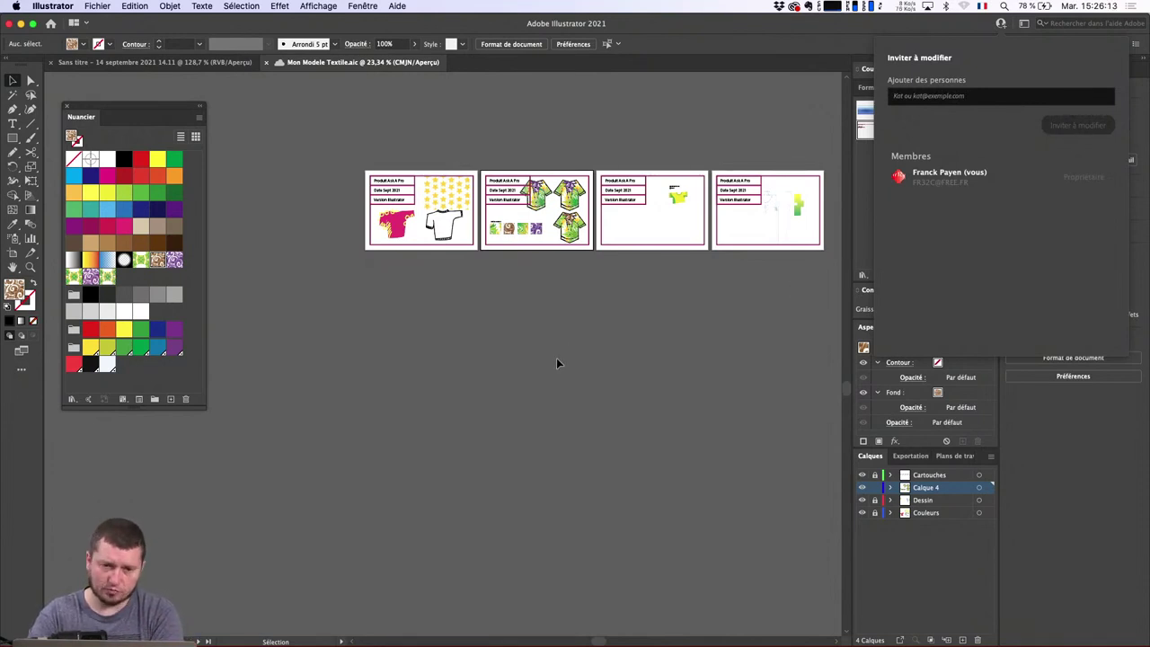
click(377, 444)
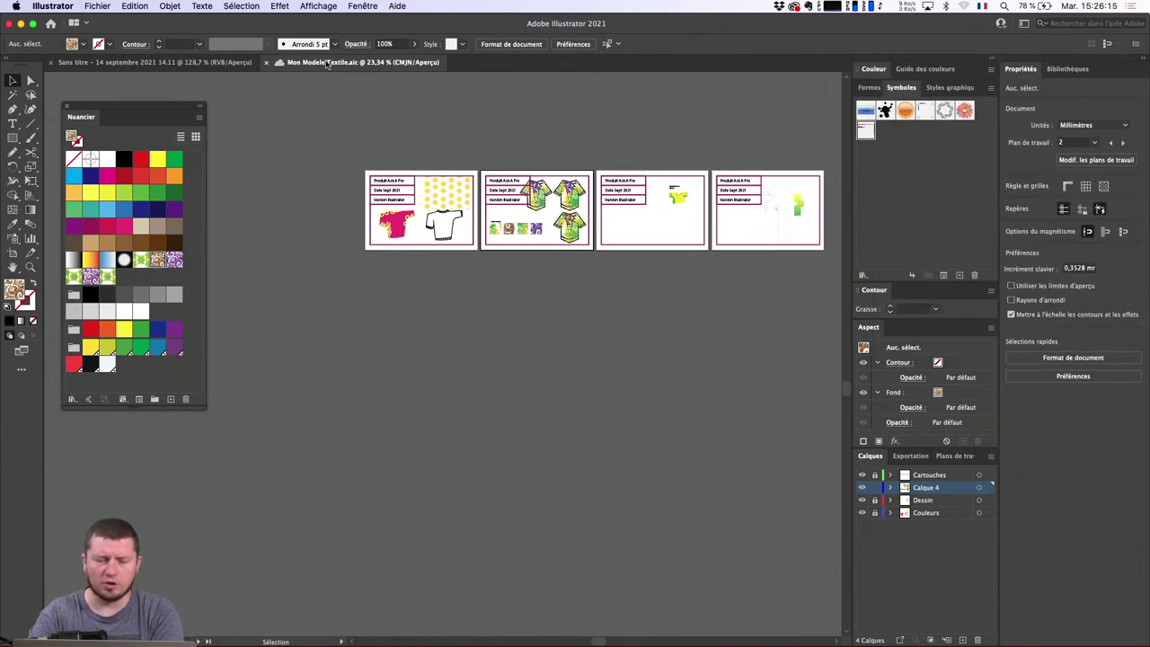
- Open Mon Modele Textile from Creative Cloud's cloud documents list, then return to Creative Cloud
key(super+Tab)
key(super+Tab)
key(super+Tab)
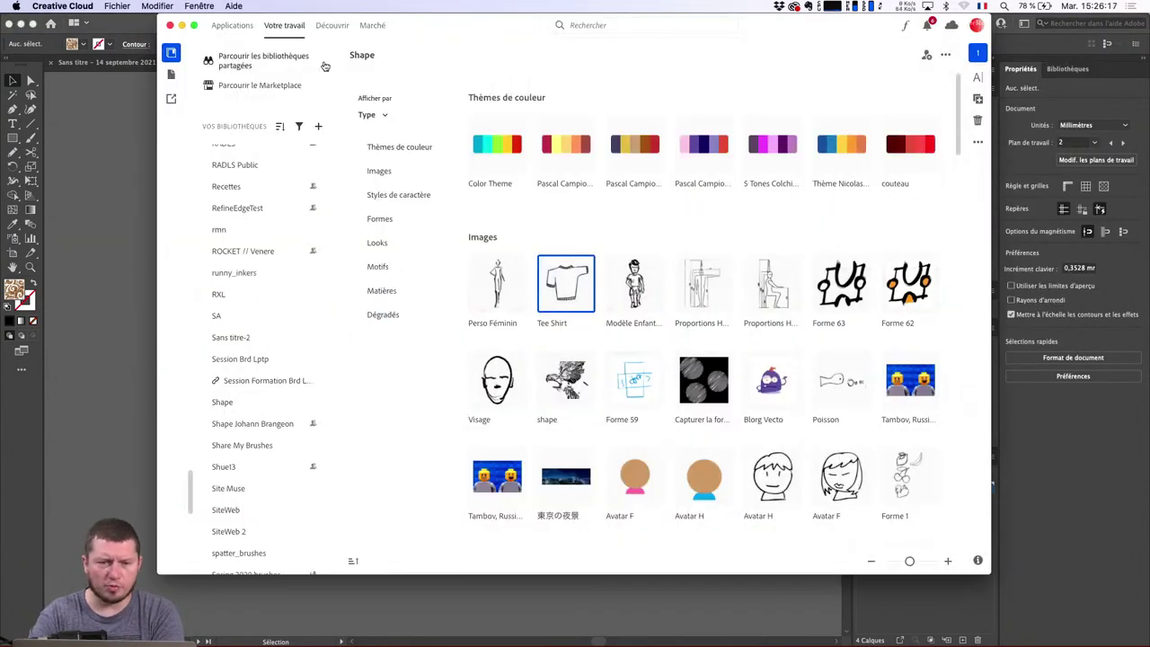
click(171, 75)
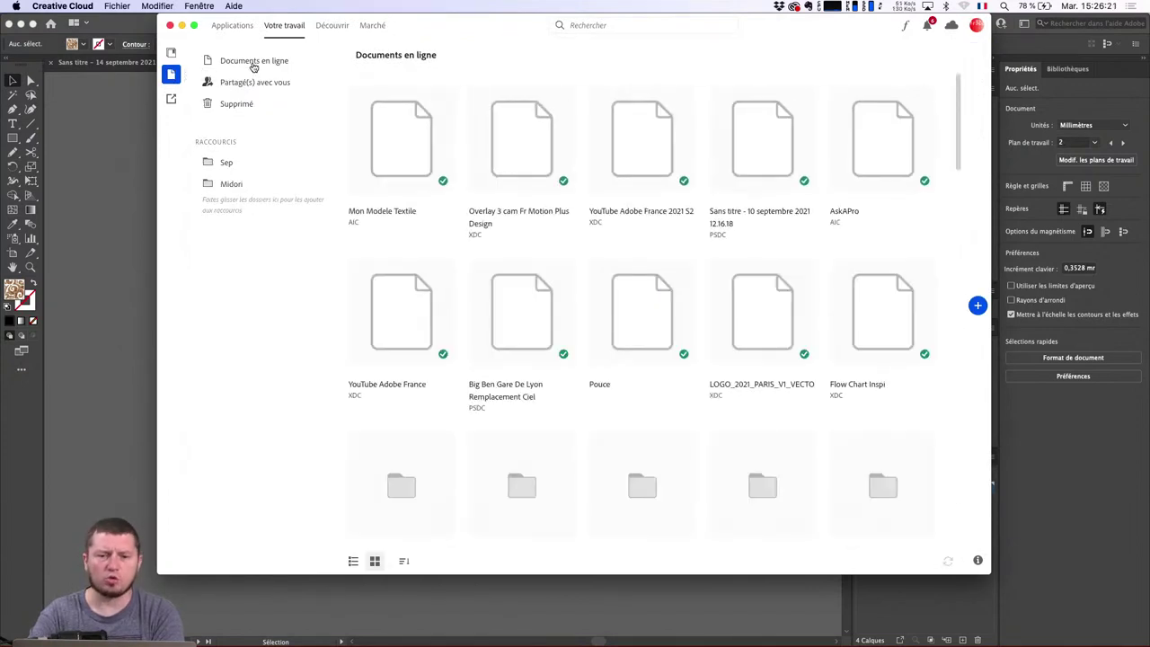
click(396, 135)
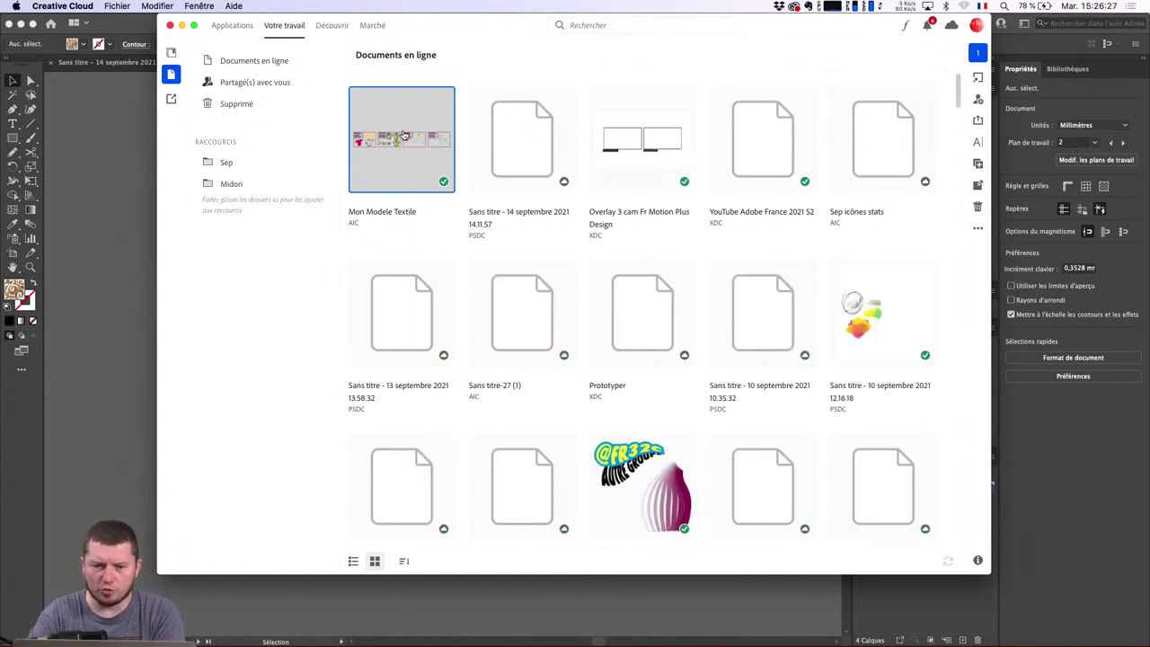
double_click(404, 135)
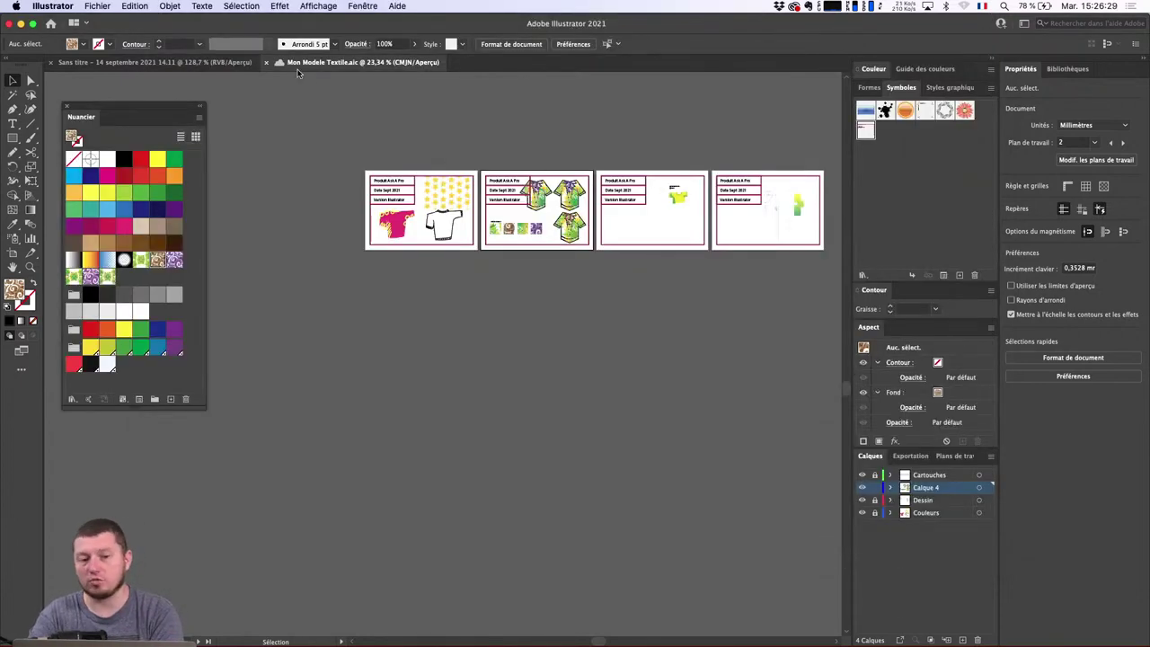
key(super+Tab)
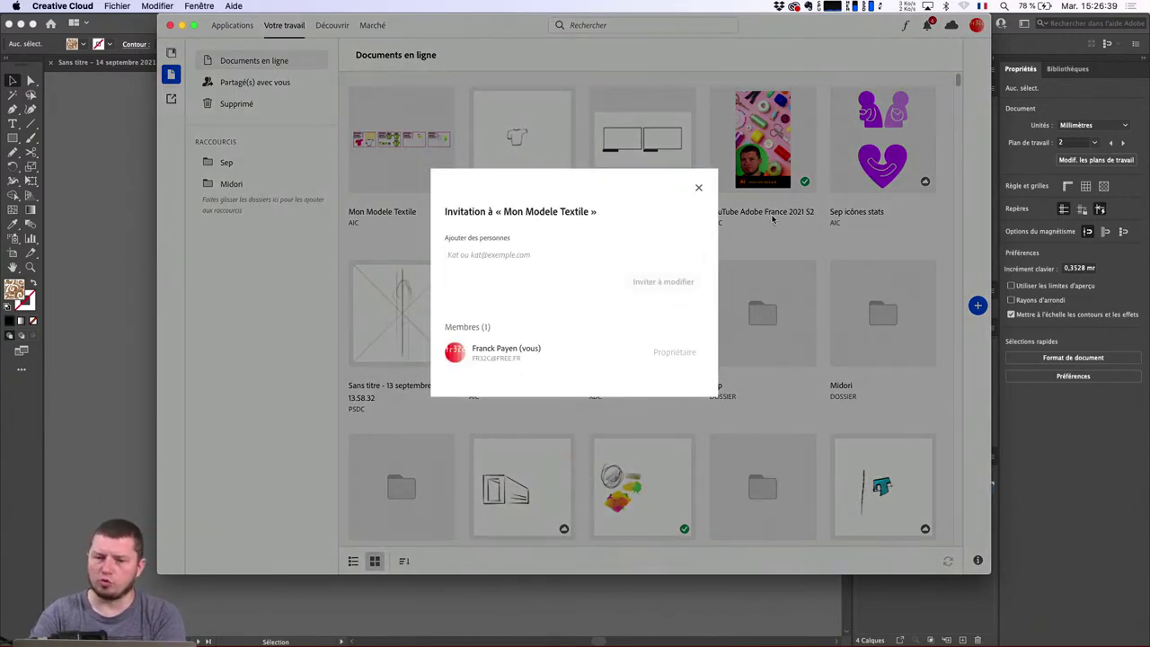
- Get and copy a public link for Mon Modele Textile with comments allowed, then switch to Chrome
click(776, 219)
click(425, 169)
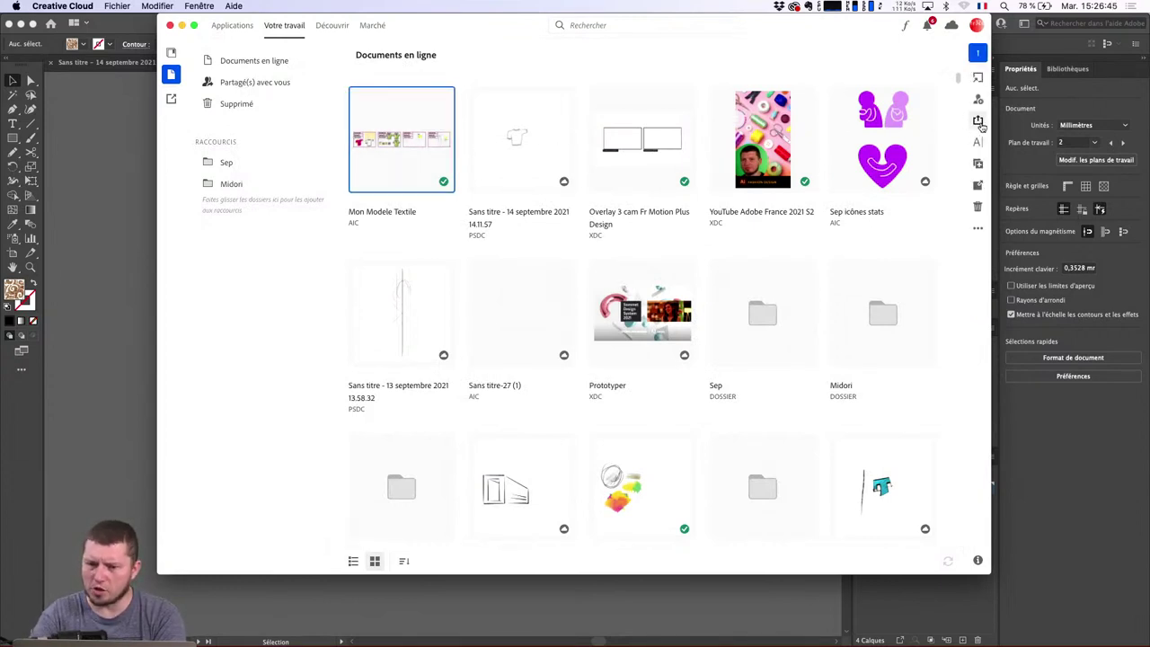
click(980, 123)
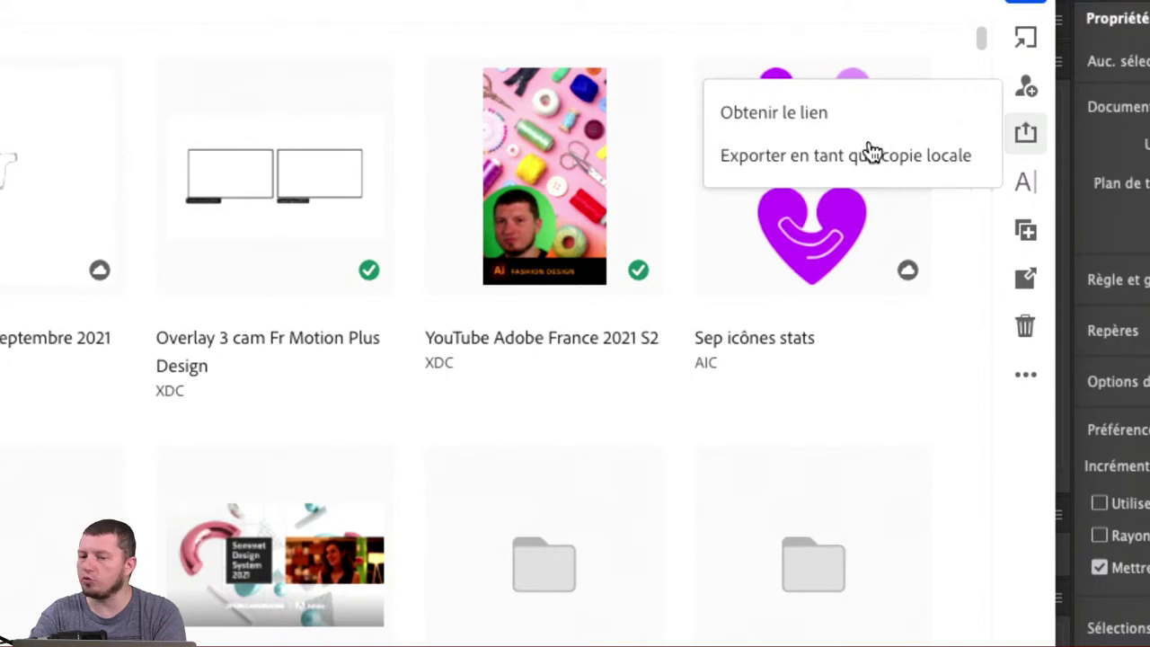
click(878, 120)
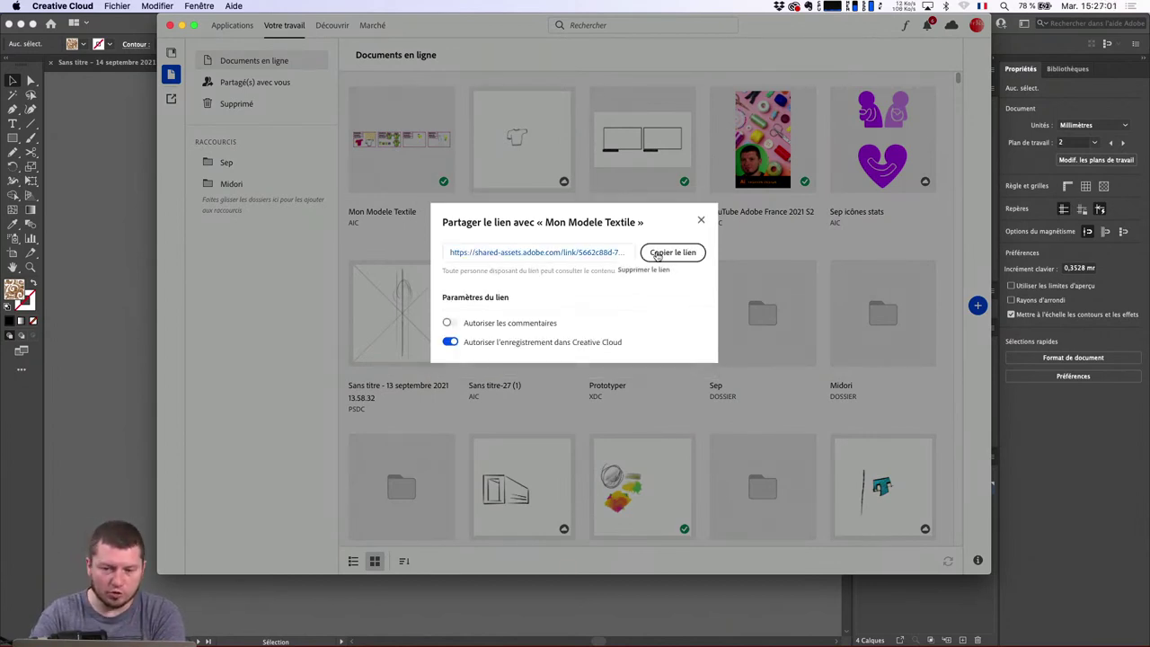
click(660, 255)
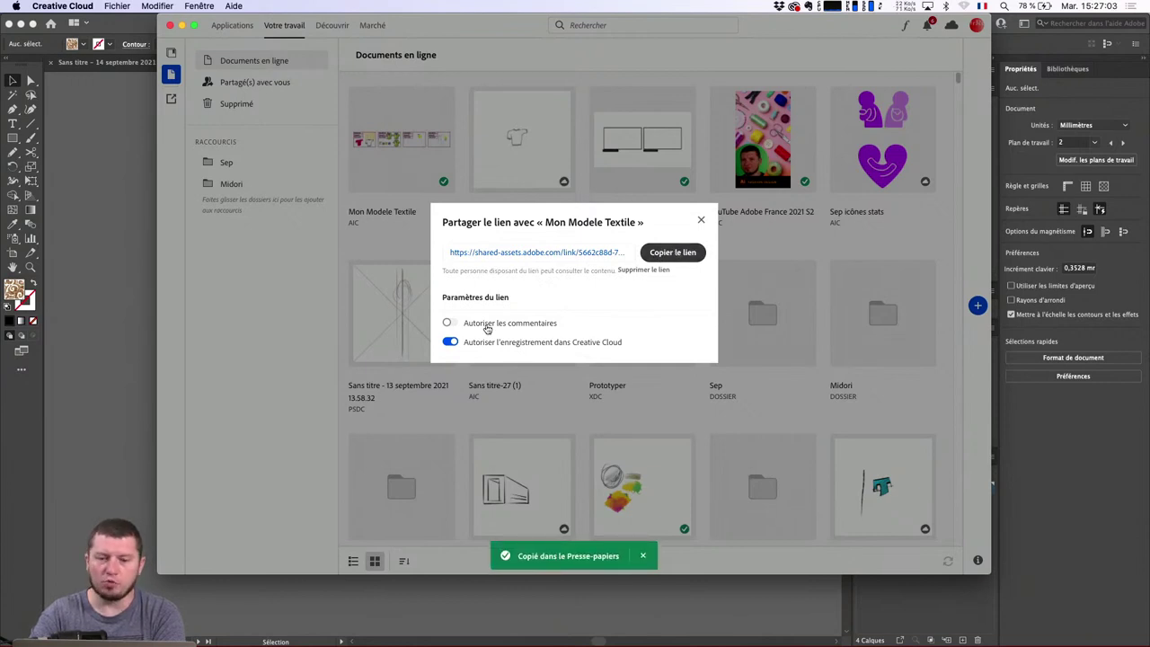
click(451, 325)
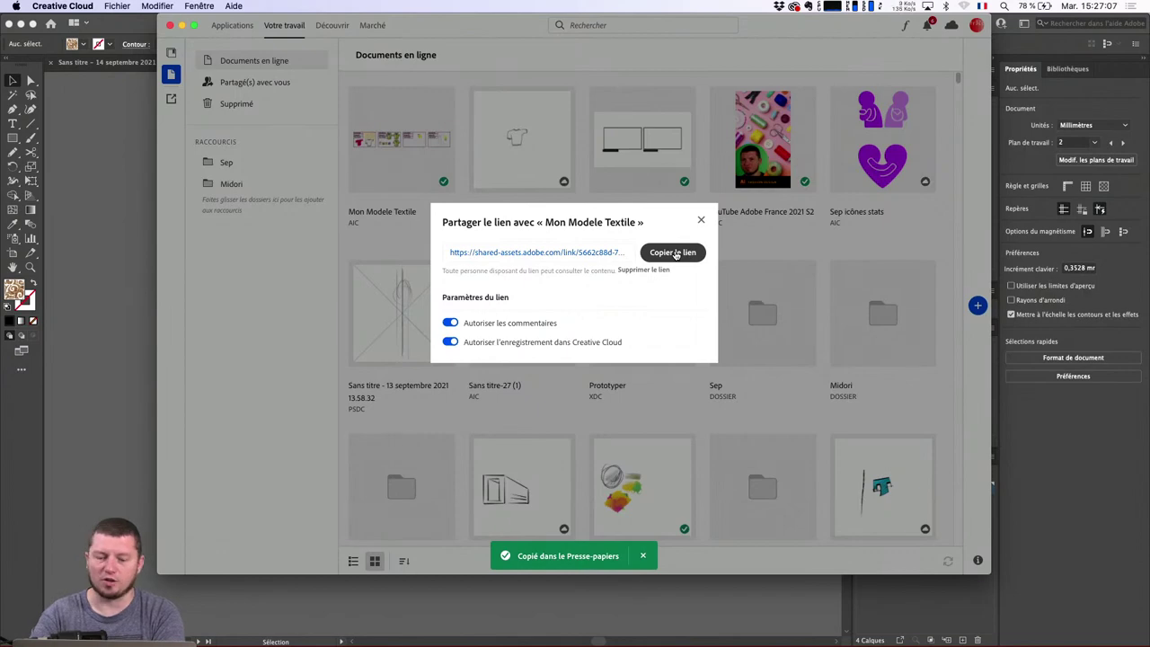
key(super+Tab)
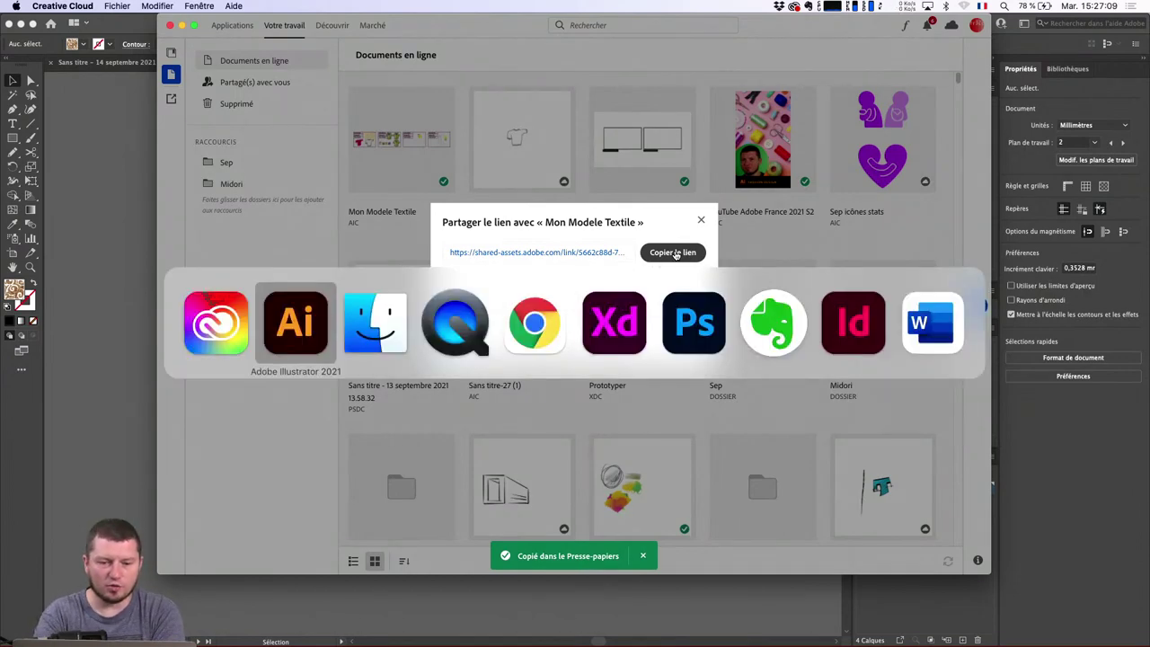
key(super+Tab)
key(super+Tab)
key(super+Tab)
- Load the copied share link in a new private window and pan around the artboards
key(super+shift+n)
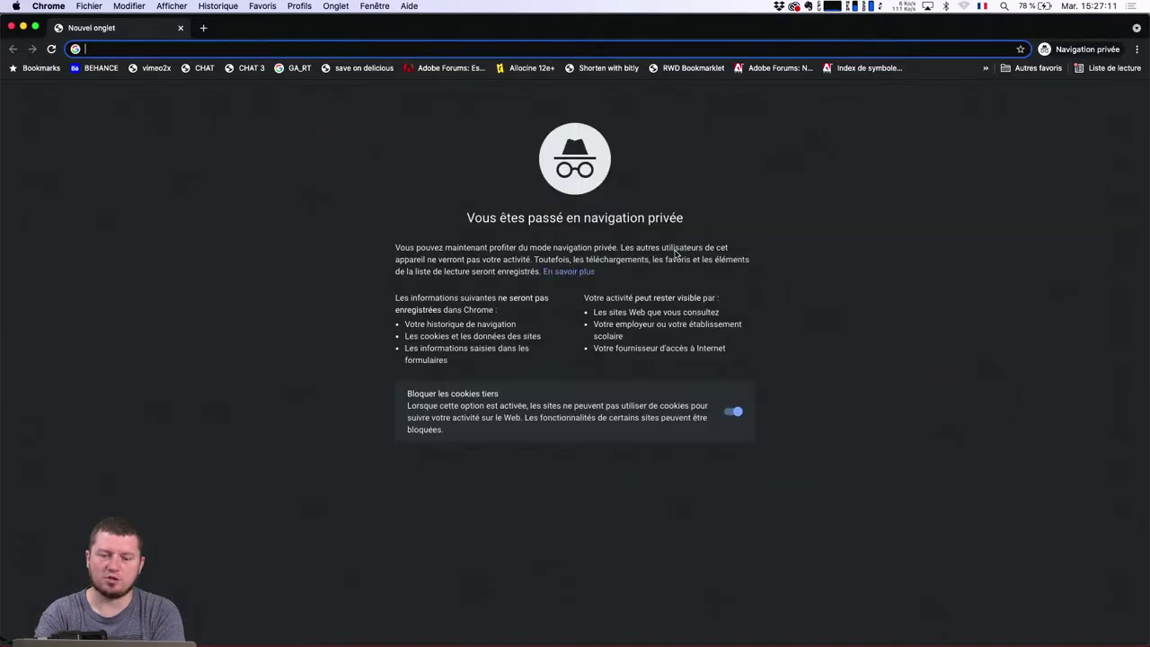
key(Return)
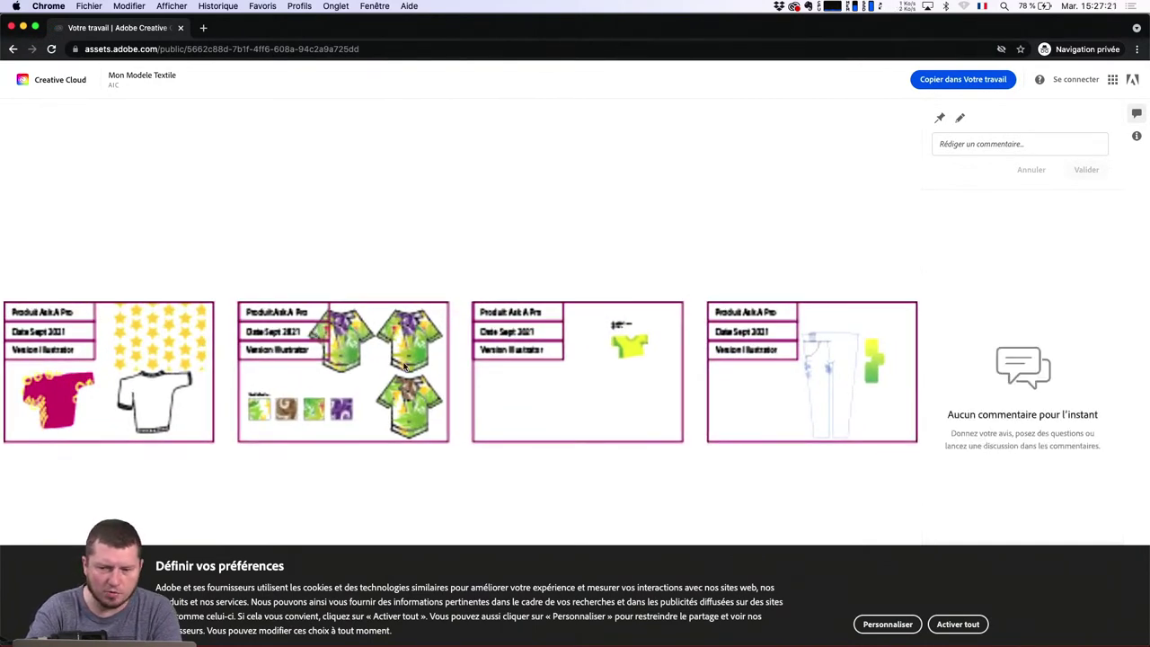
scroll(405, 365, up, 2)
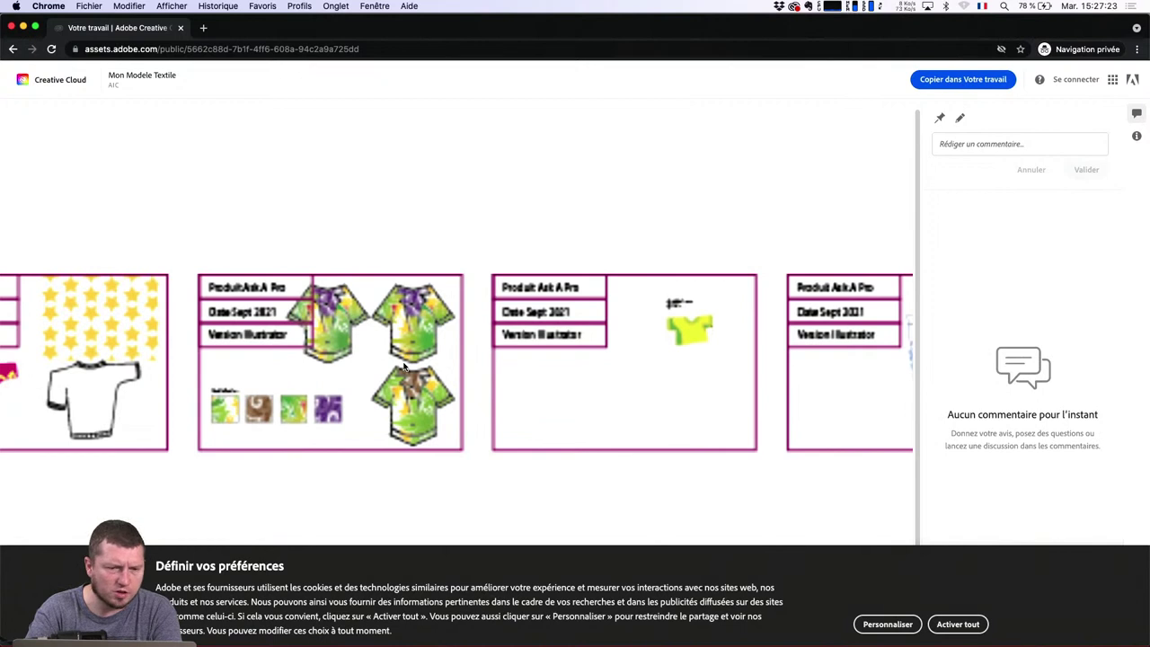
scroll(404, 366, up, 1)
scroll(405, 365, up, 1)
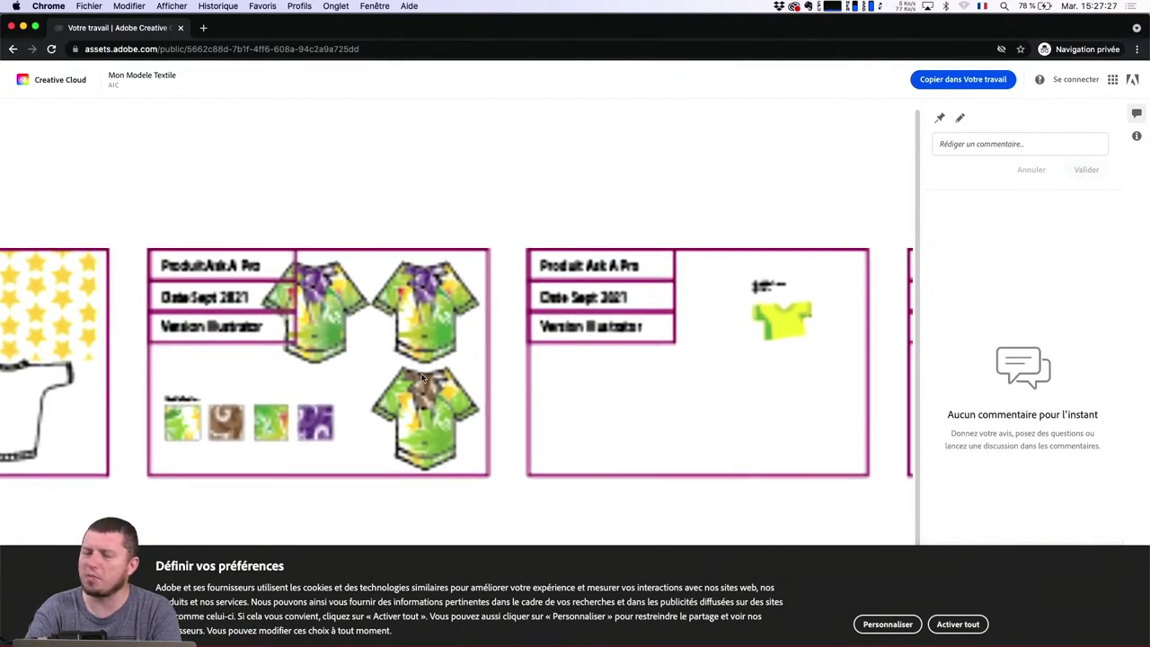
scroll(423, 378, right, 2)
scroll(423, 378, right, 5)
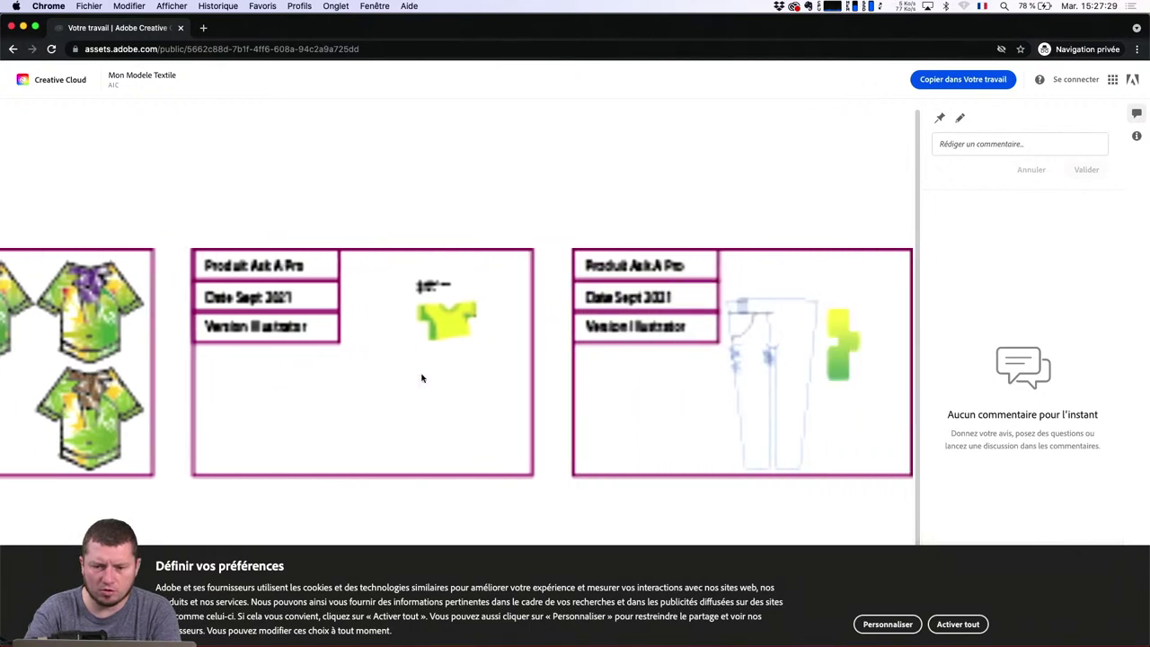
scroll(422, 378, down, 1)
scroll(422, 377, down, 2)
scroll(422, 377, left, 2)
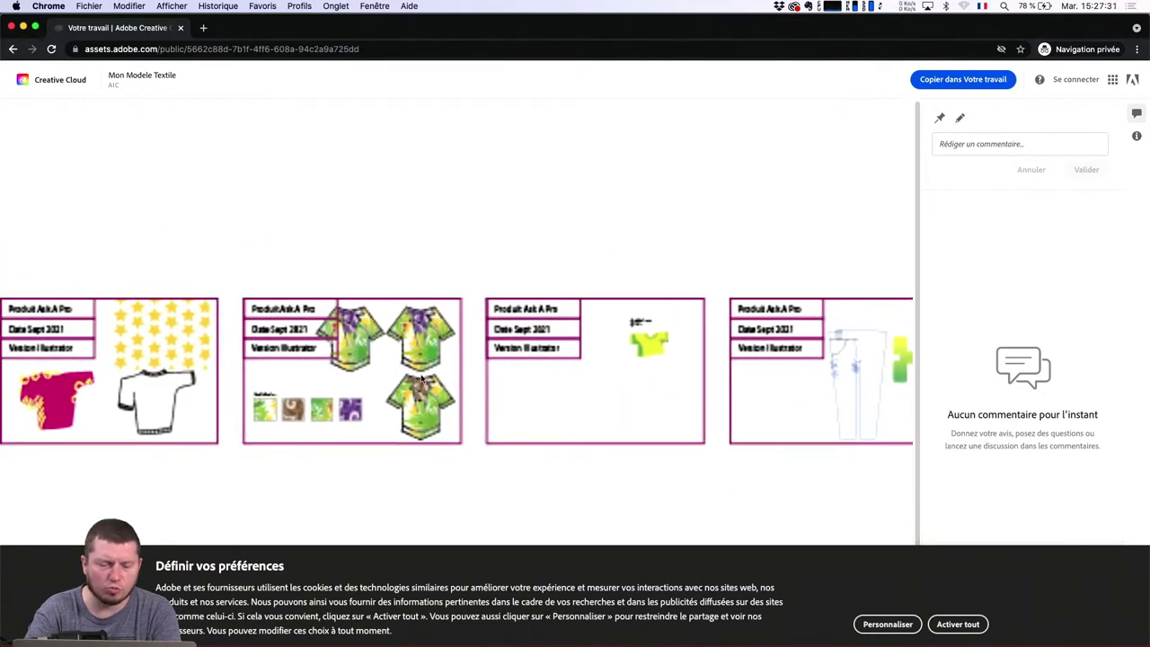
scroll(422, 379, up, 2)
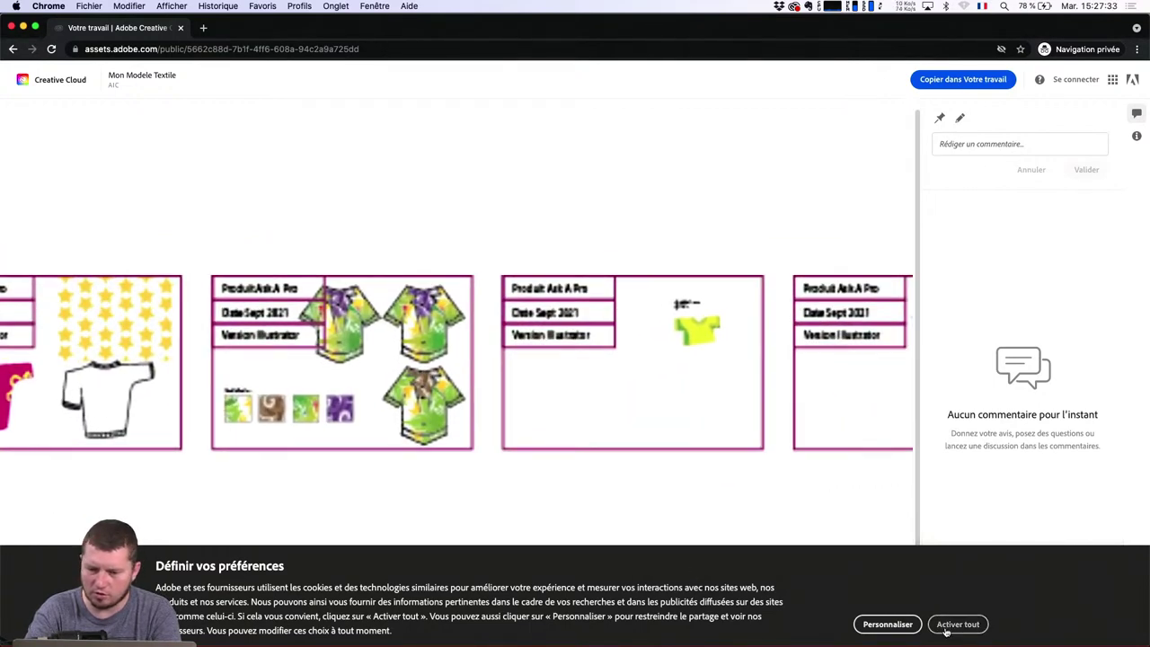
- Accept all cookies after glancing at the detailed cookie settings
click(901, 625)
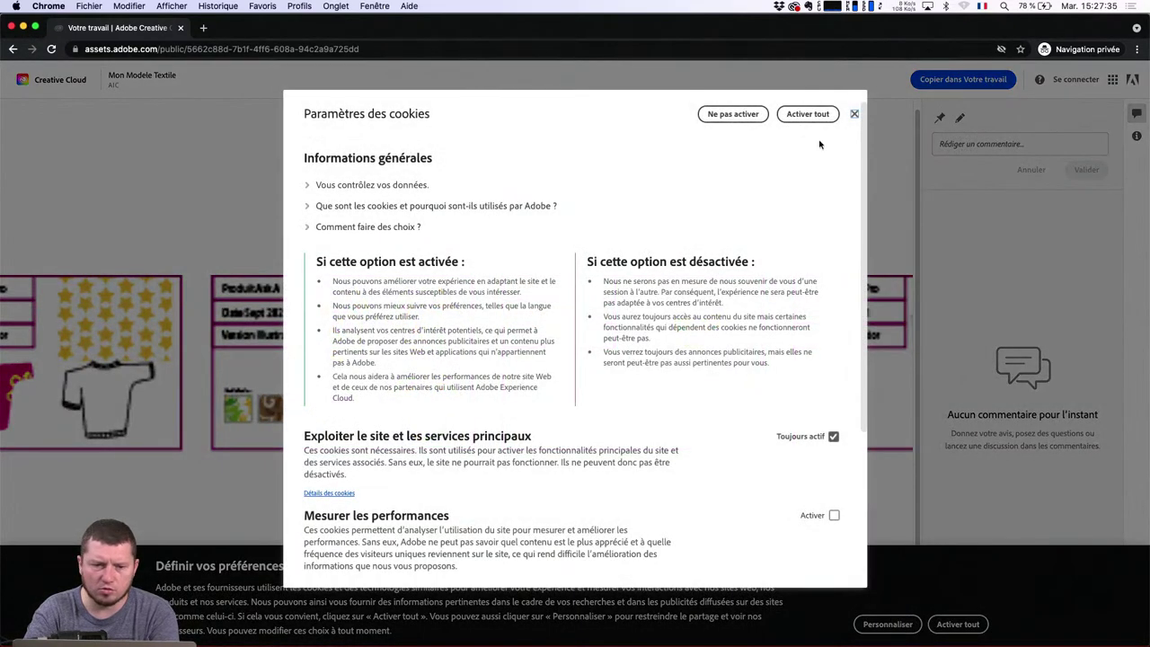
click(855, 114)
click(963, 629)
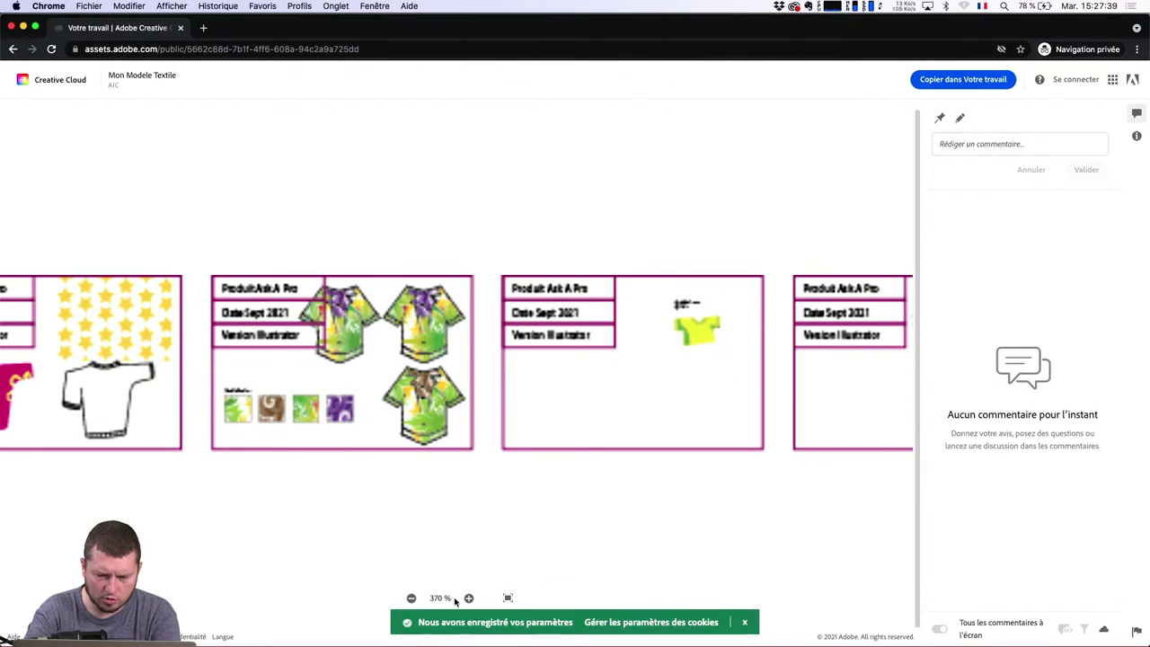
- Zoom the viewer out to 100%, in to 800%, then back to 400%
click(412, 598)
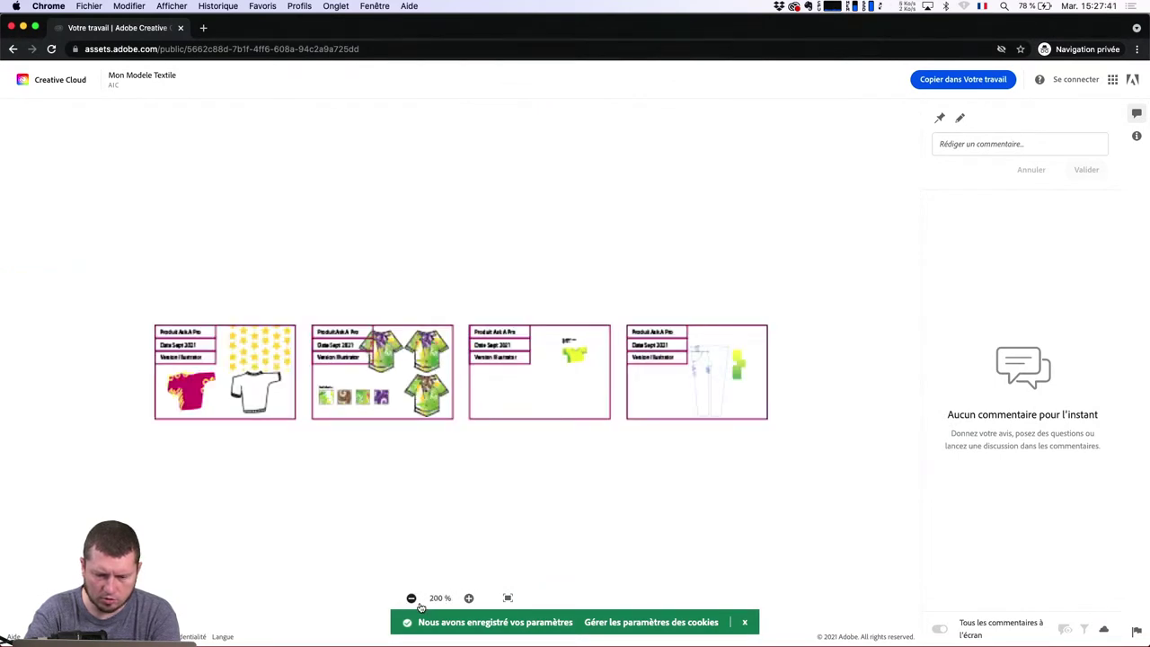
click(411, 599)
click(411, 599)
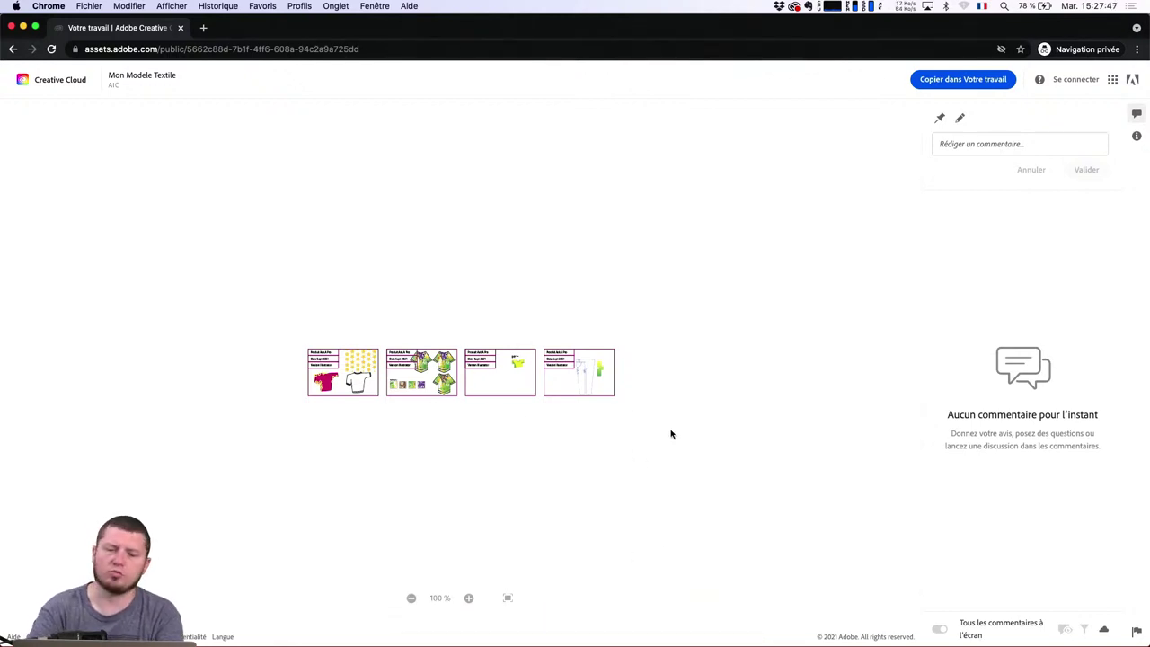
click(468, 599)
click(469, 598)
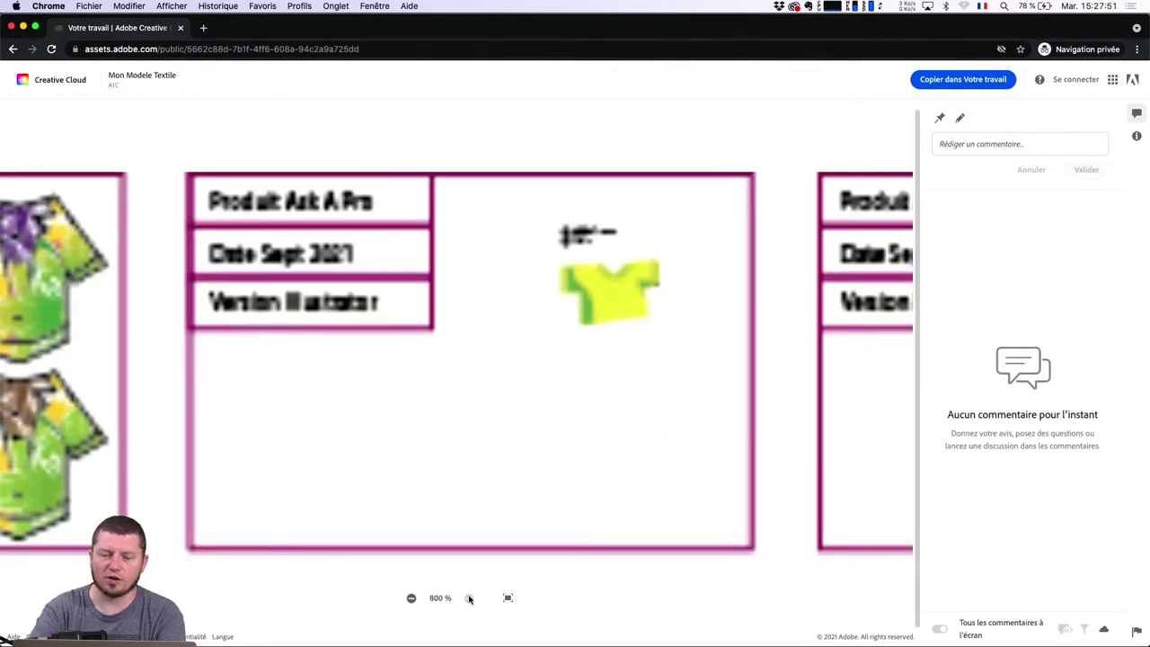
click(413, 601)
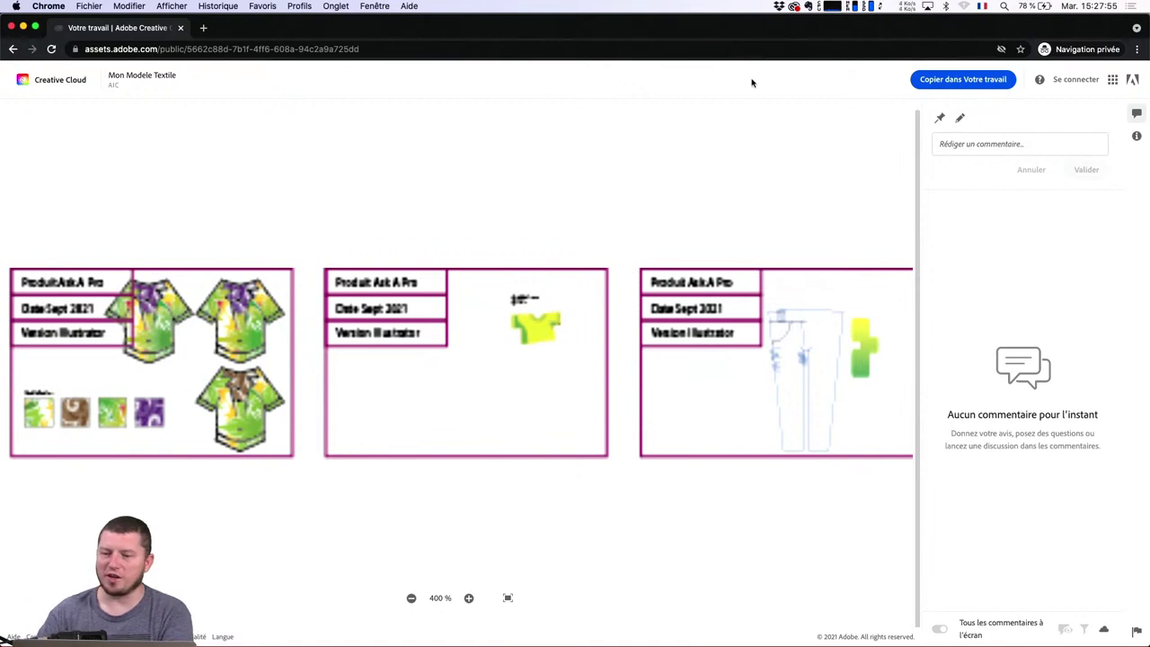
- Pin the comment 'A revoir' on the top-right shirt and post it under a guest name
click(940, 118)
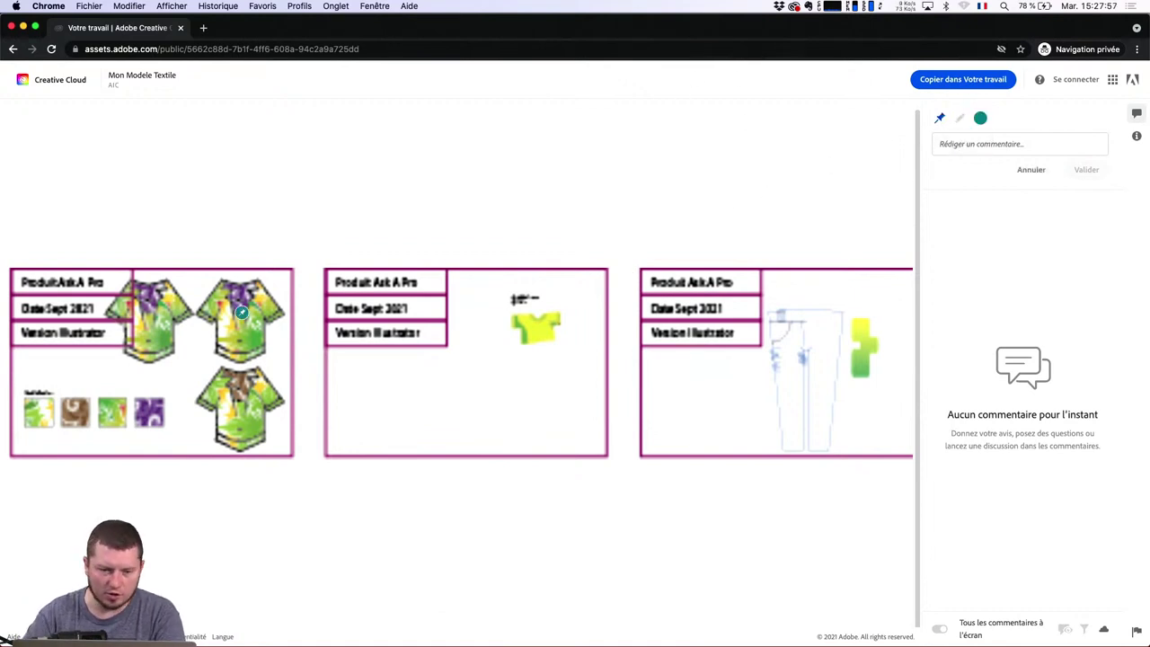
click(271, 277)
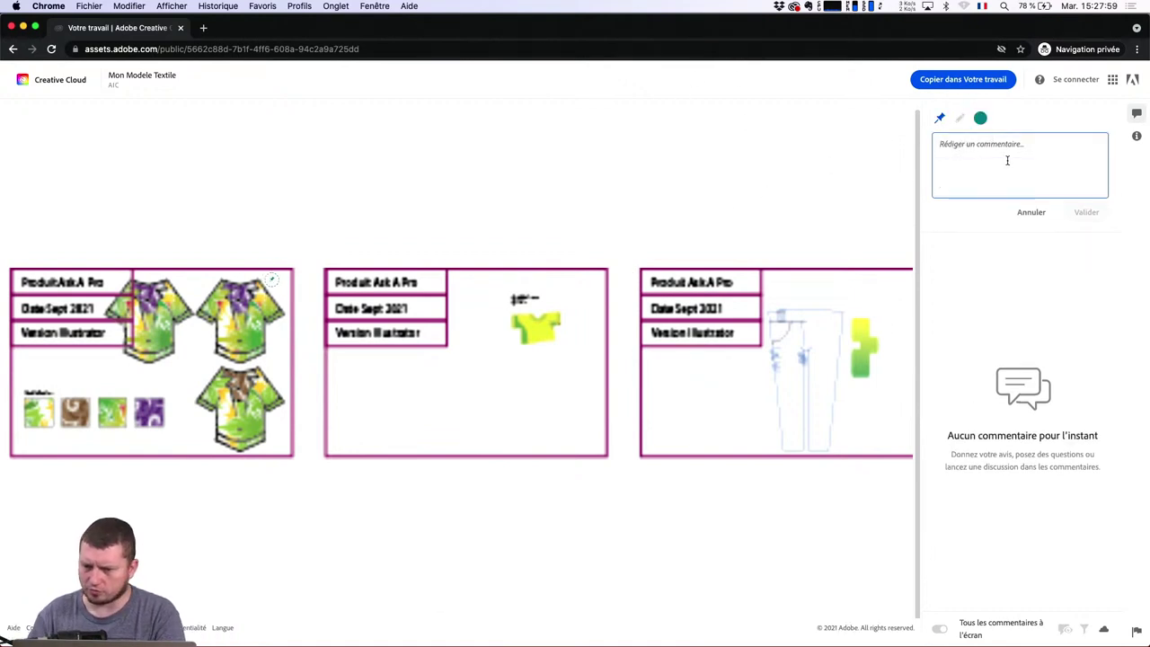
text(A revoir)
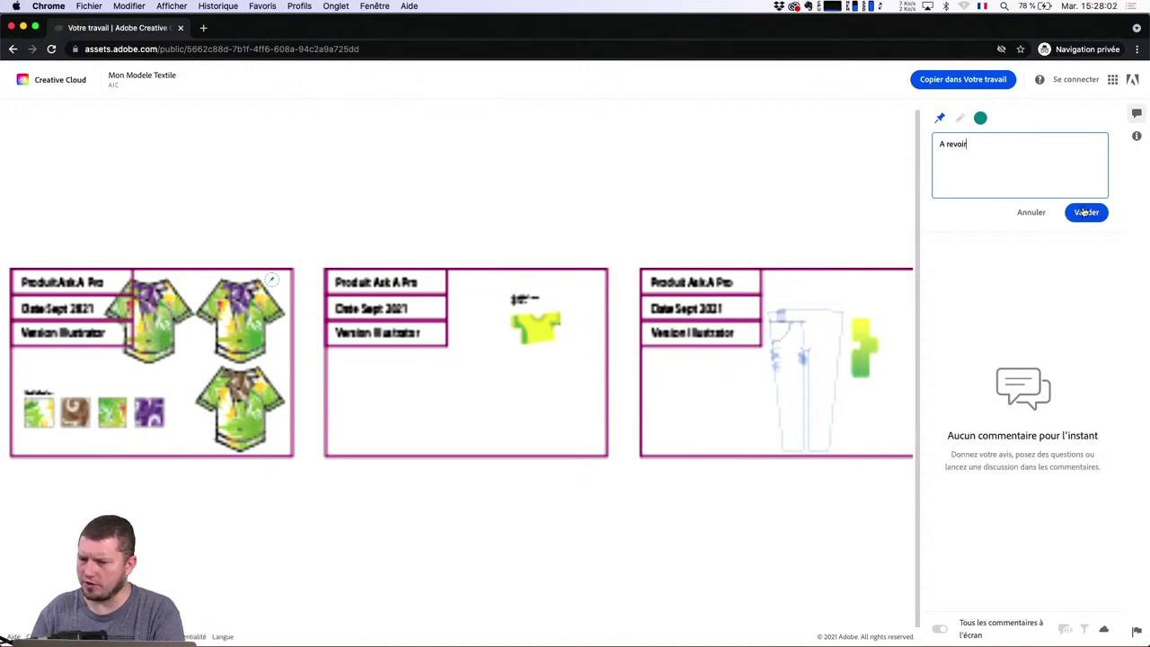
click(1085, 212)
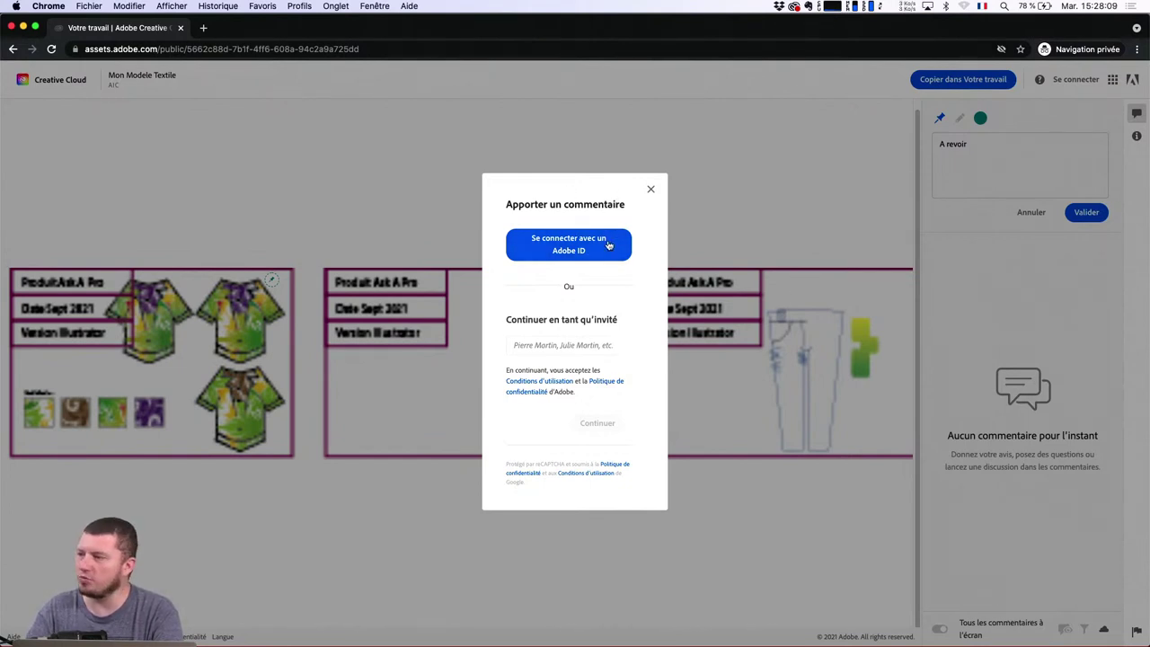
click(570, 345)
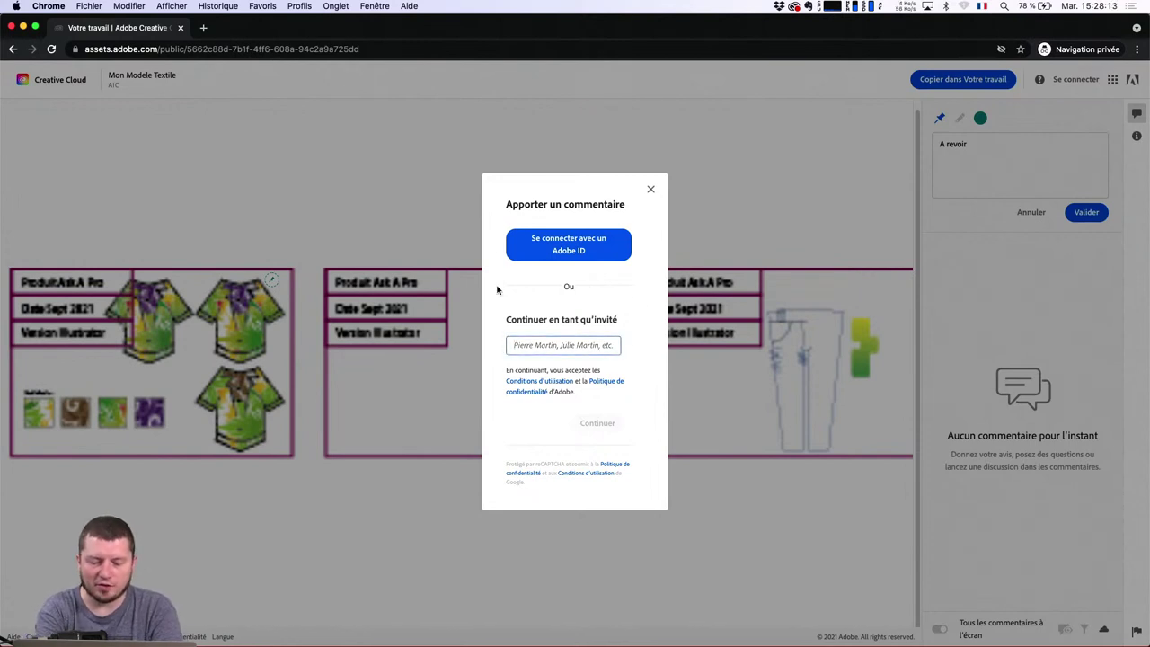
text(Mon invité du Ask A Pro)
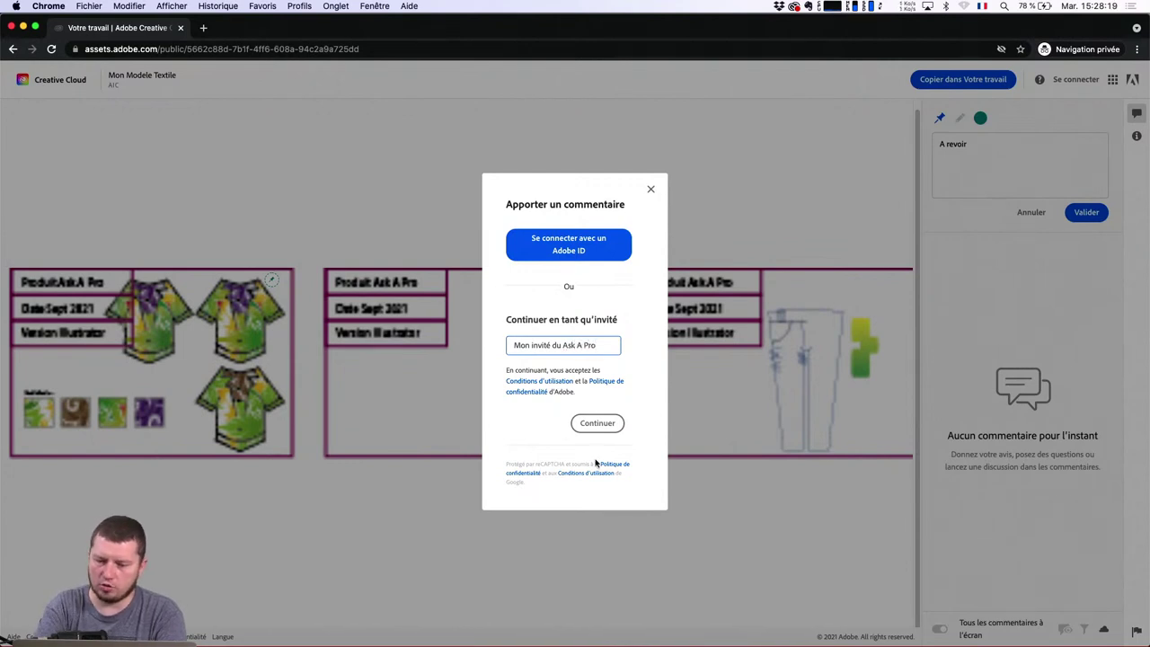
click(600, 424)
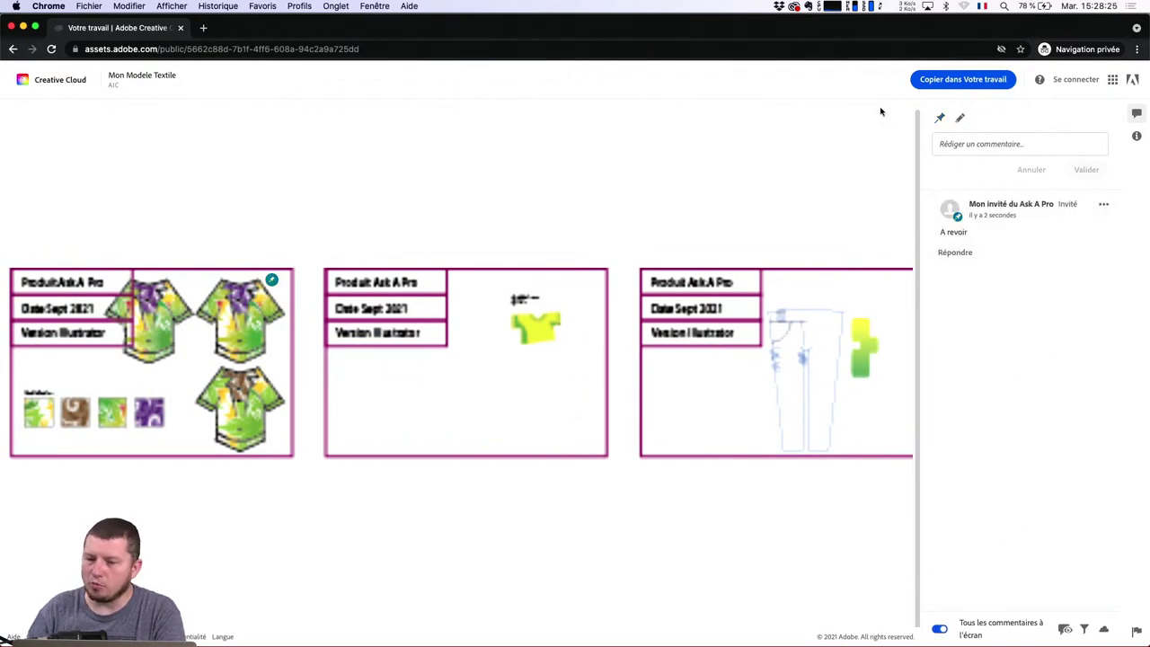
- Circle the yellow shirt freehand and post the comment 'Manche trop courte'
click(960, 118)
drag(535, 311, 570, 354)
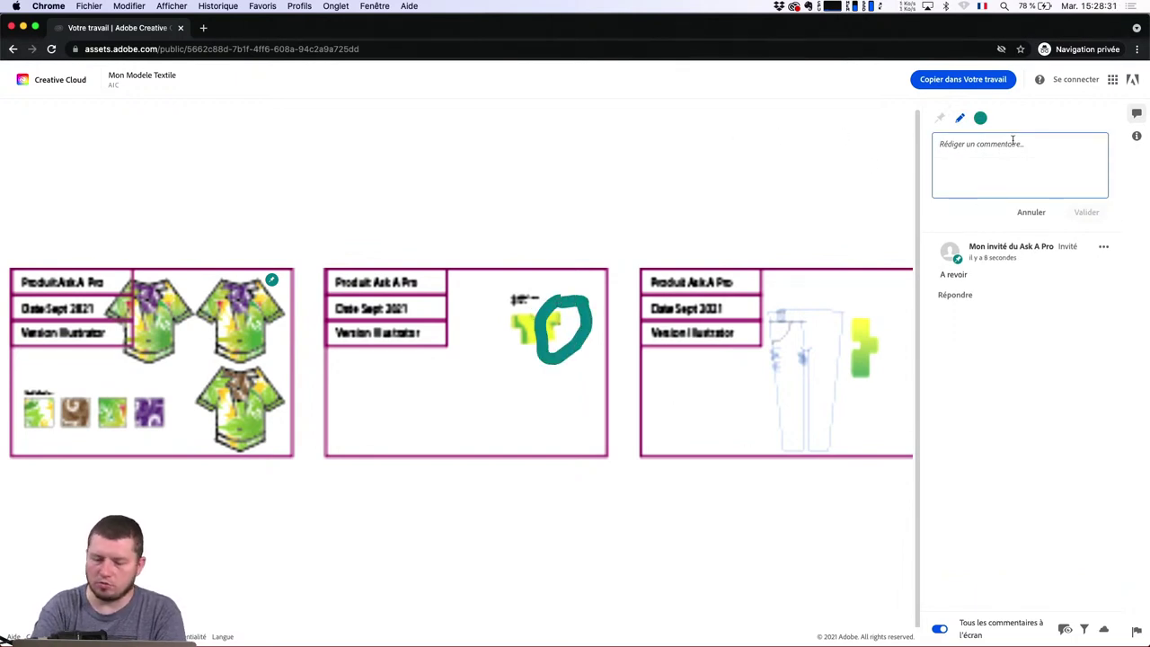
text(Manche trop courte)
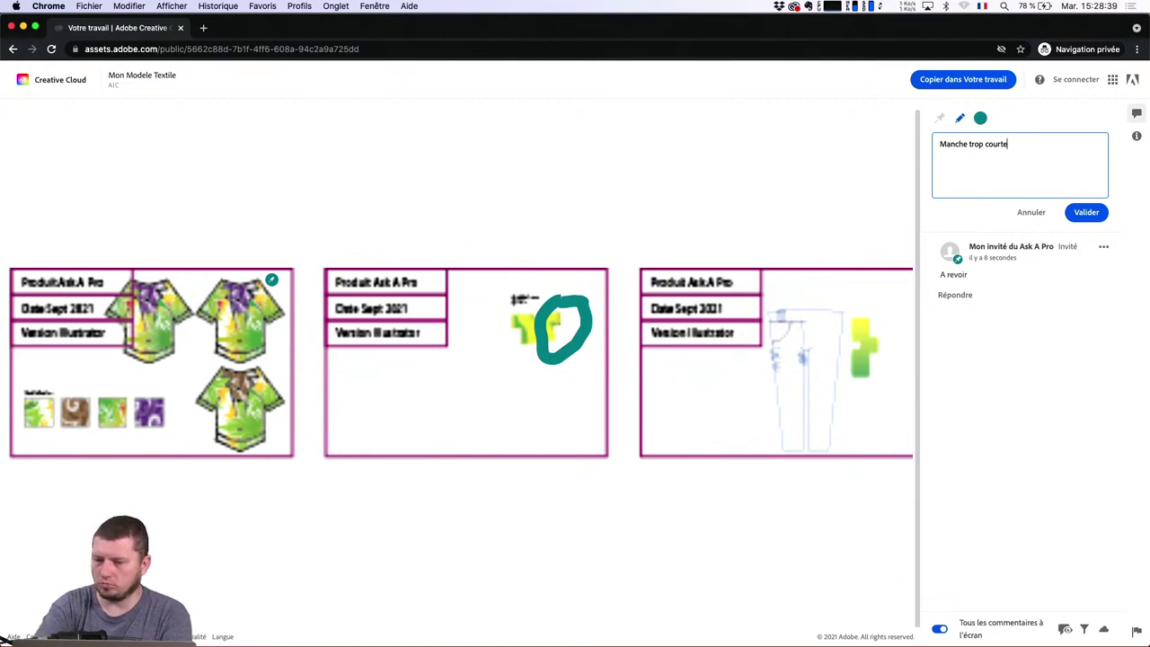
click(1075, 214)
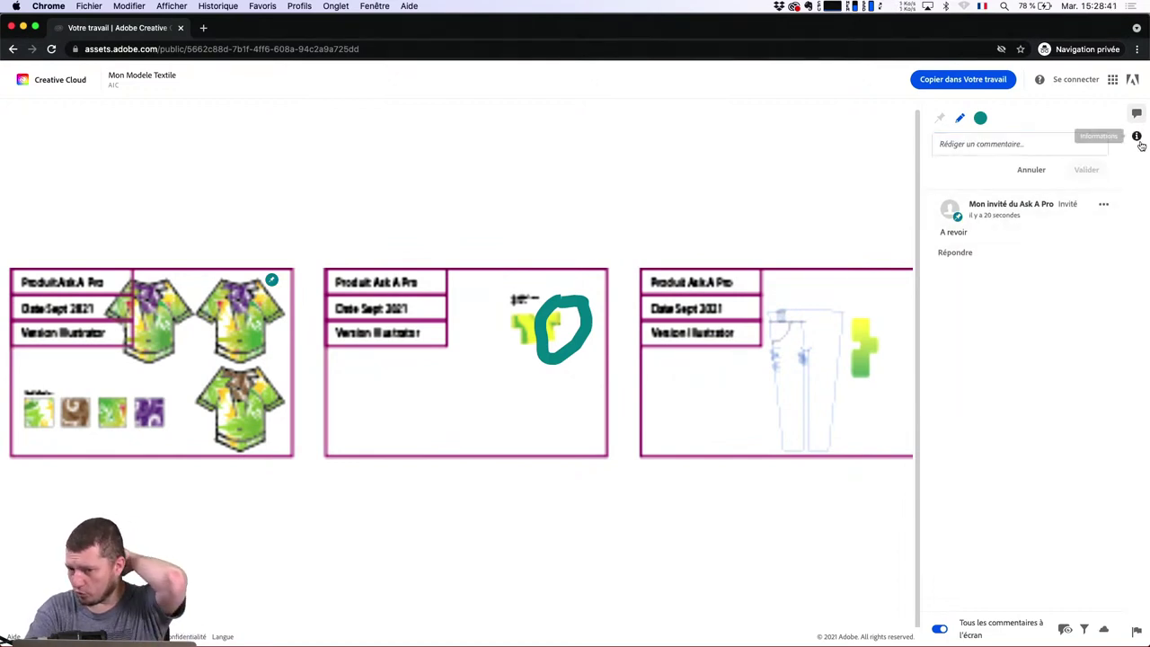
- View the document's details, then return to the comments list with Chrome kept in front
click(1137, 138)
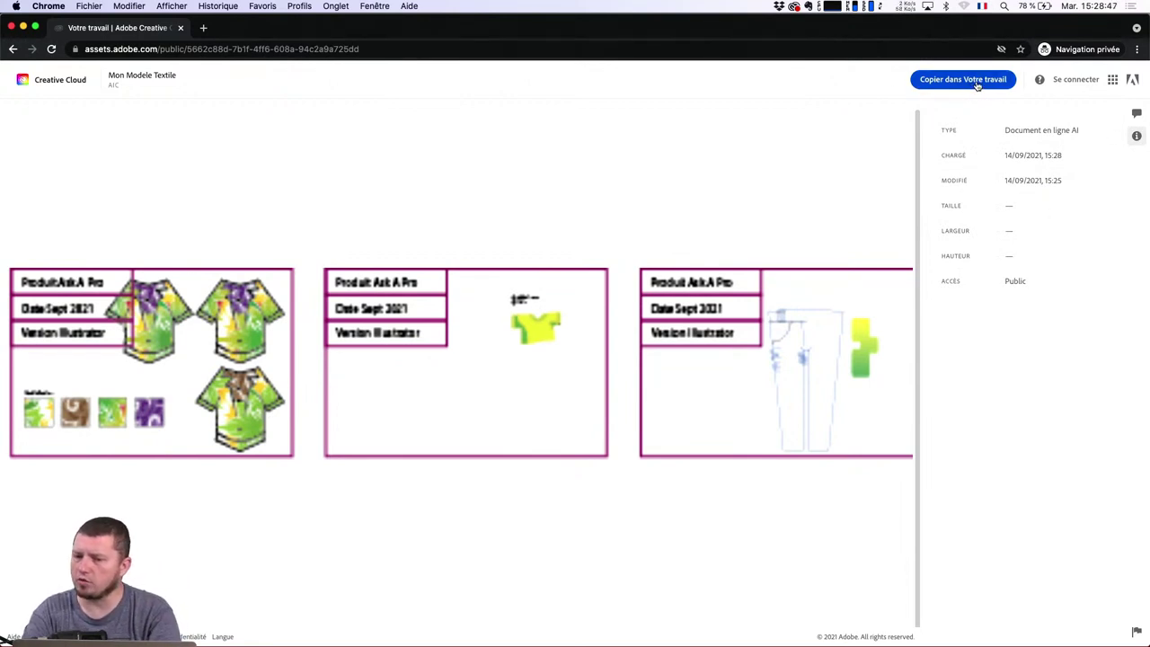
click(1140, 116)
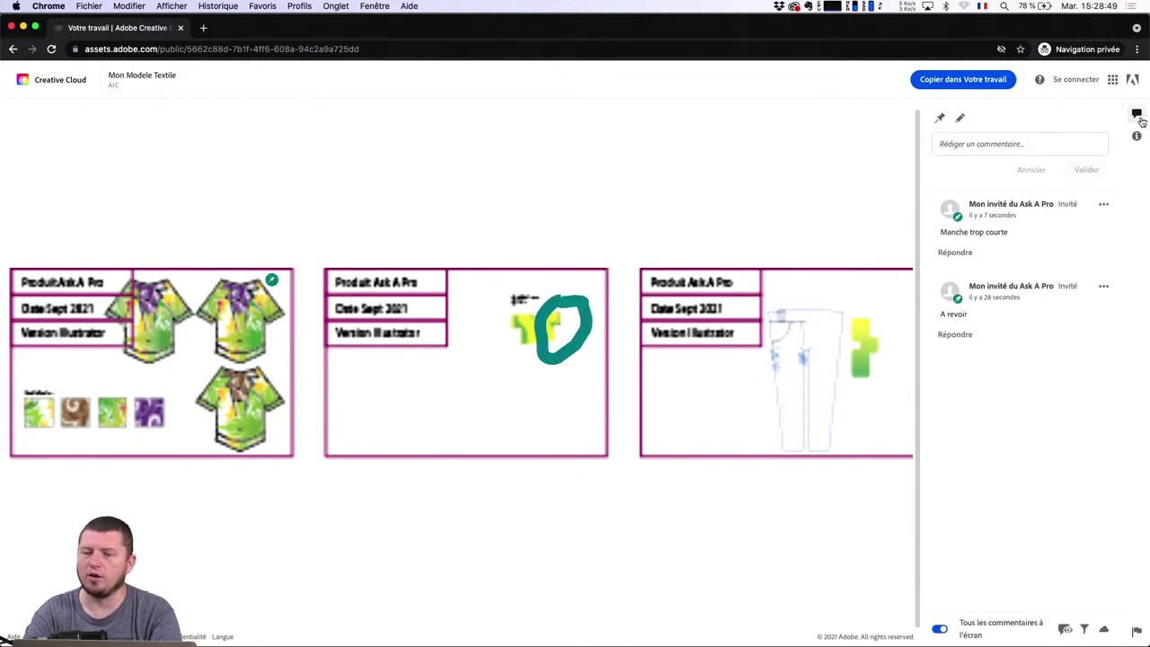
key(super+Tab)
key(super+shift+Tab)
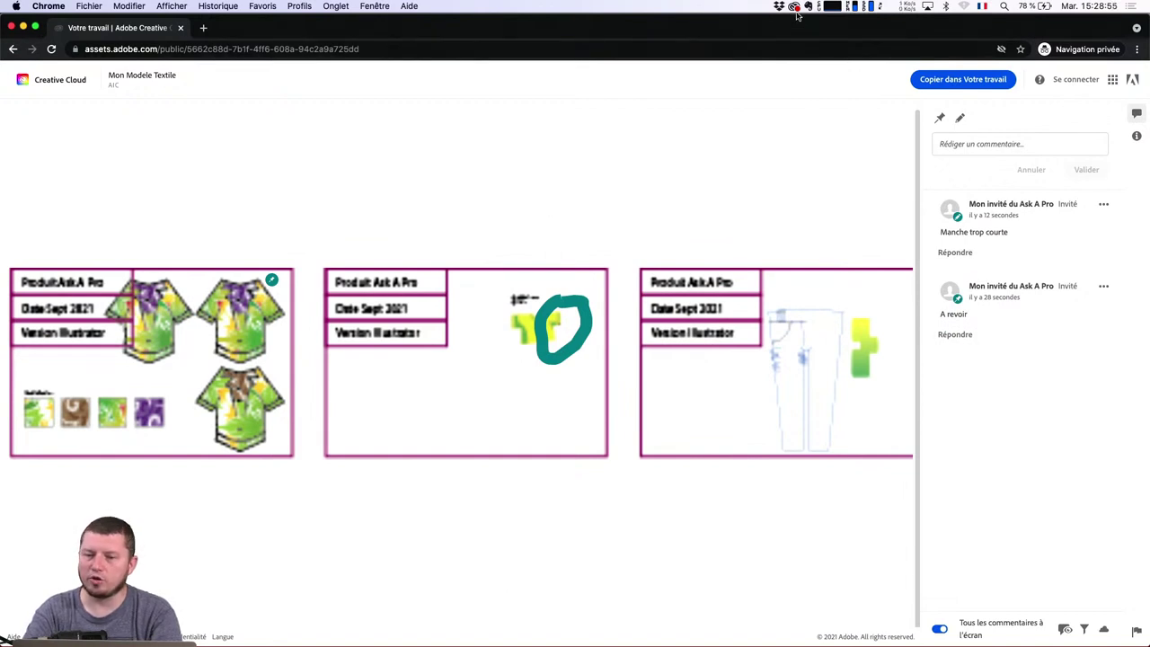
- Close Partager le lien, check the guest's two comment notifications, and switch back to Illustrator
key(super+Tab)
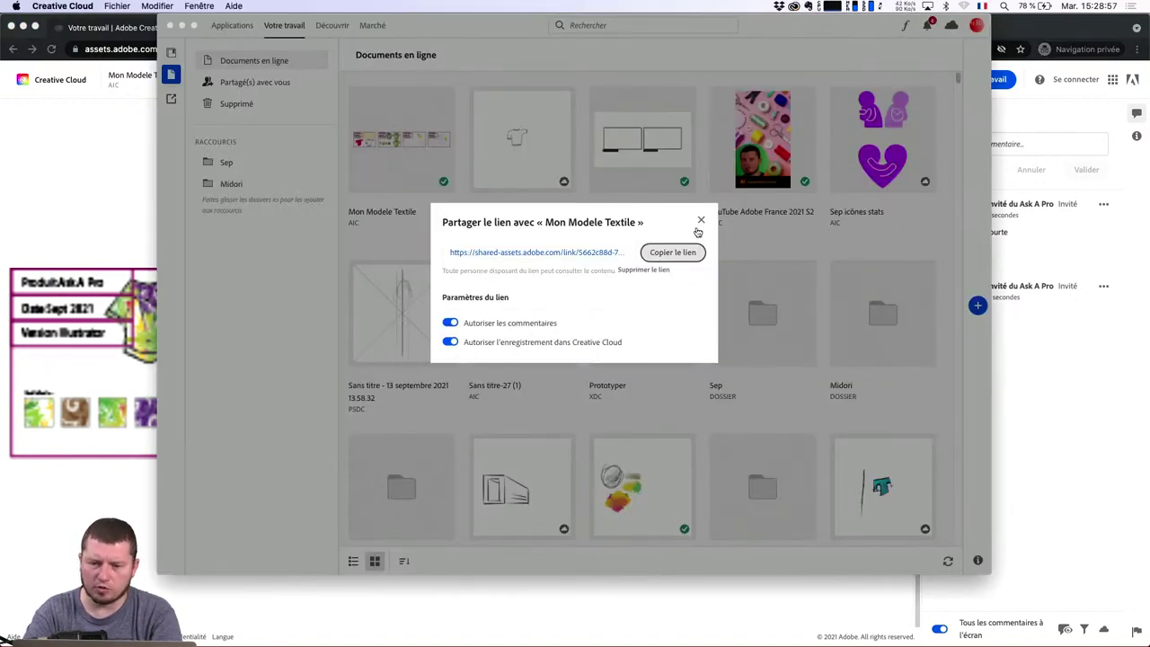
click(701, 221)
click(926, 27)
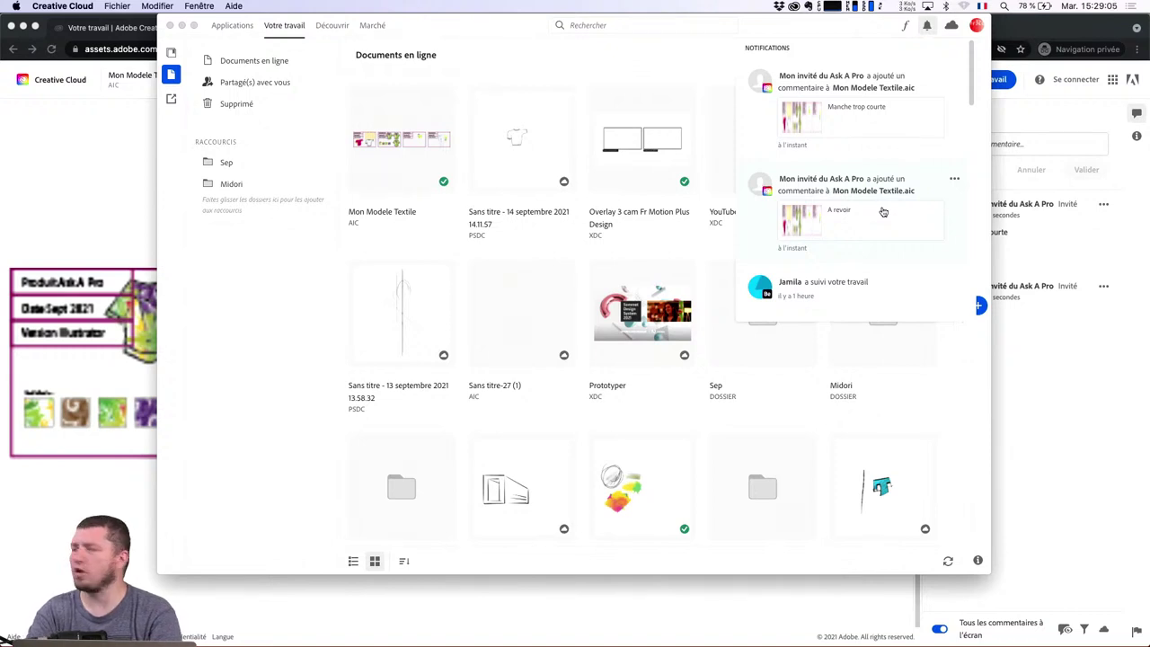
key(super+Tab)
key(super+Tab)
key(super+Tab)
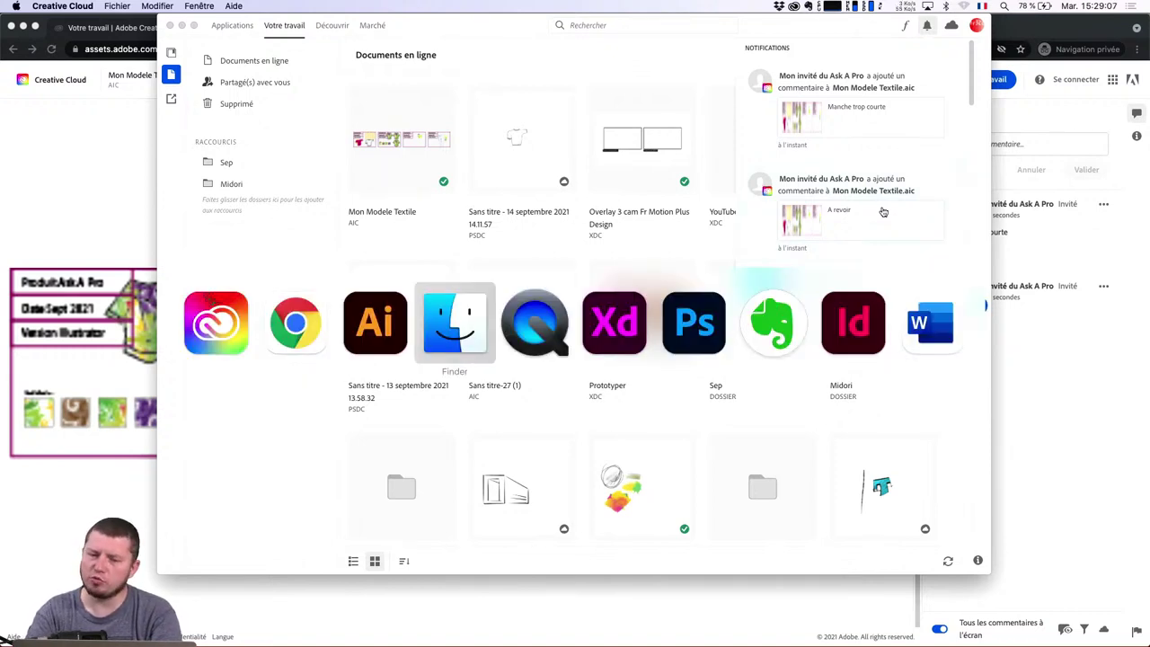
key(super+shift+Tab)
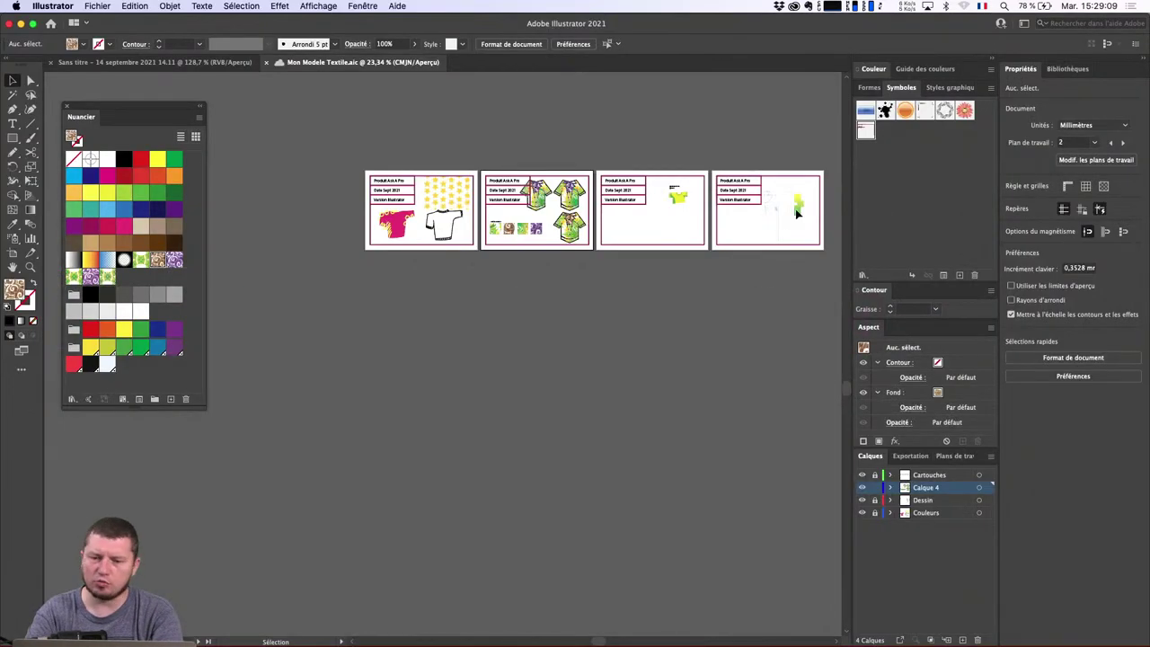
- Zoom the Mon Modele Textile canvas slightly and open the Aide menu
scroll(792, 208, up, 2)
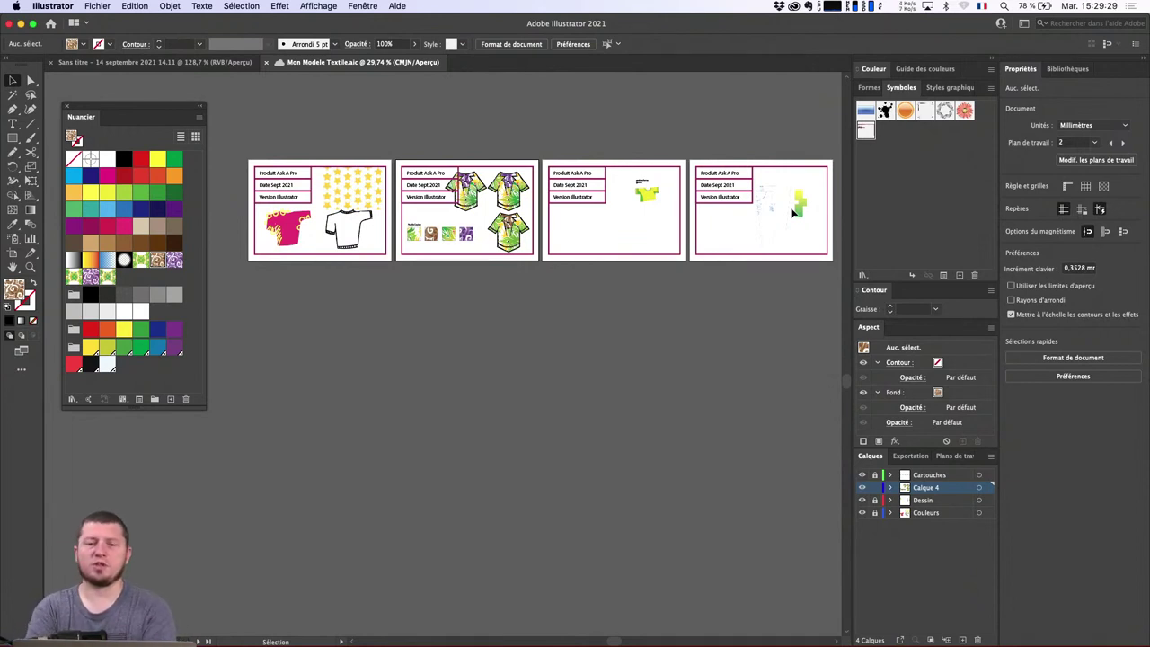
click(396, 7)
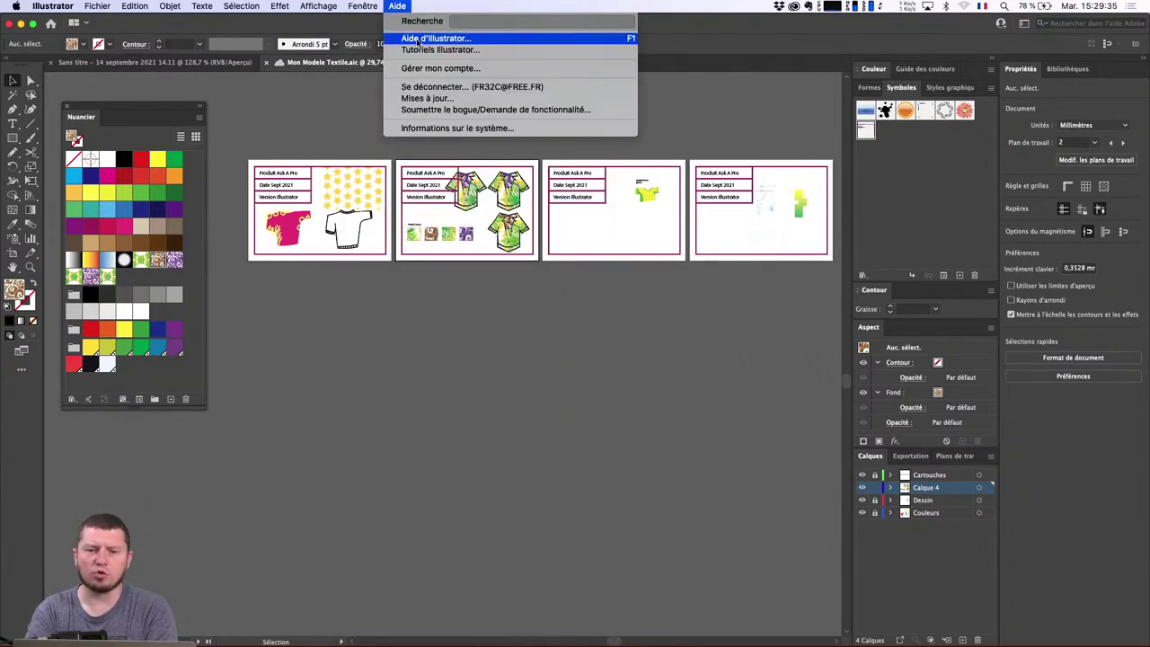
- Open Aide d'Illustrator in Chrome and browse Adobe's Illustrator support page
click(418, 38)
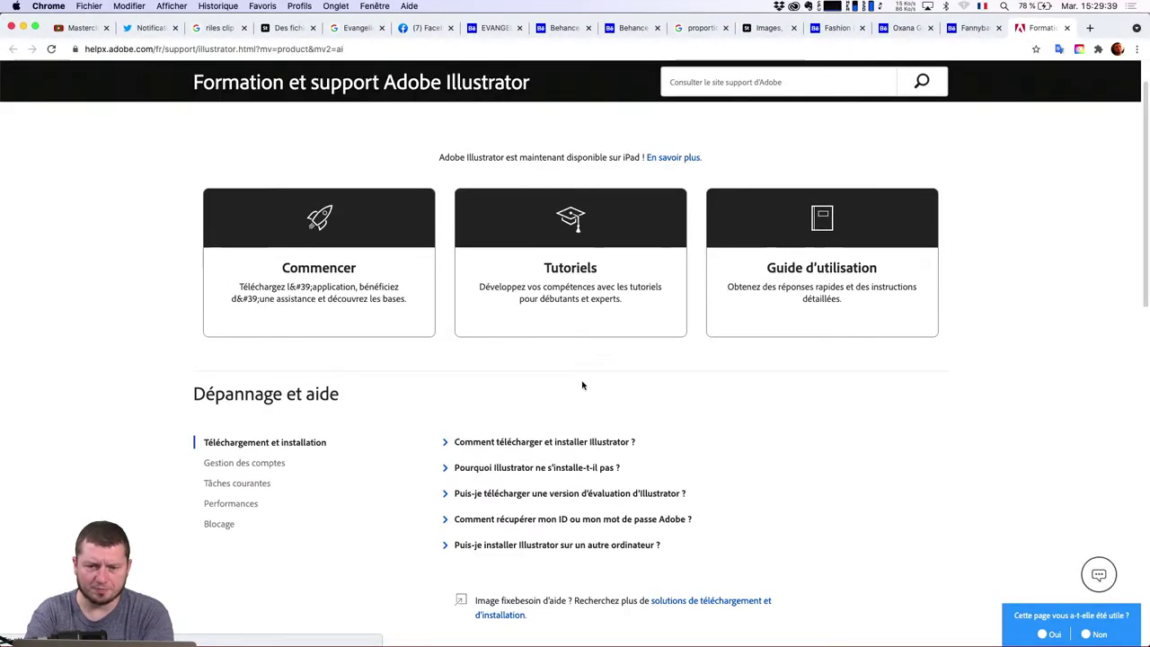
scroll(582, 386, down, 1)
scroll(583, 385, down, 3)
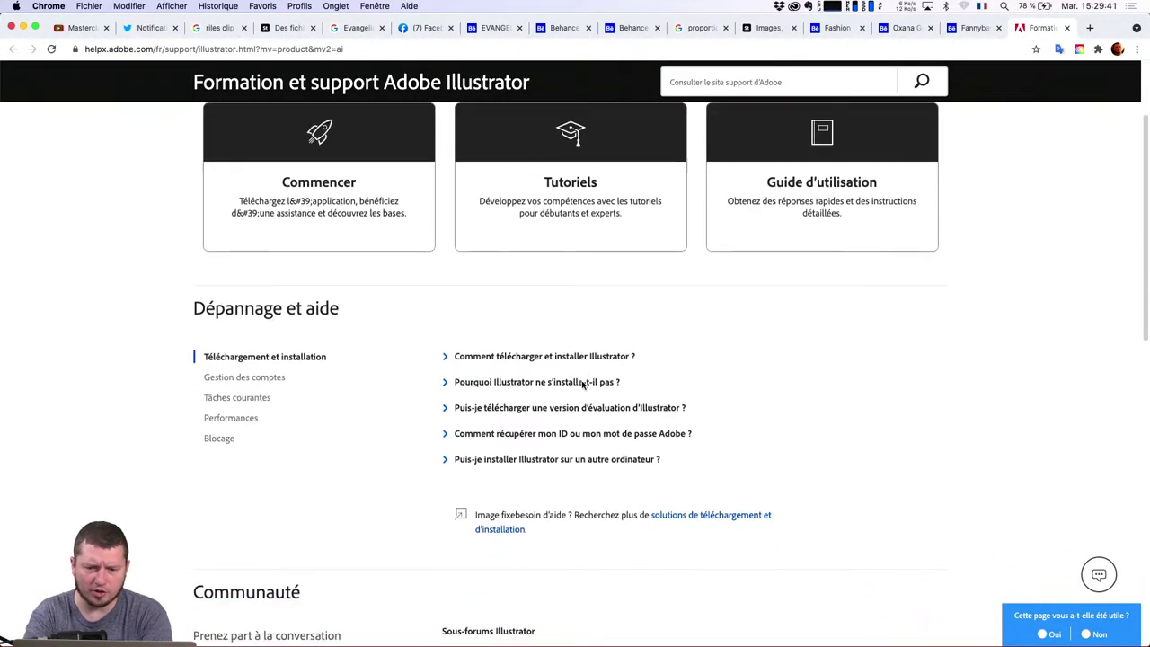
scroll(582, 385, down, 5)
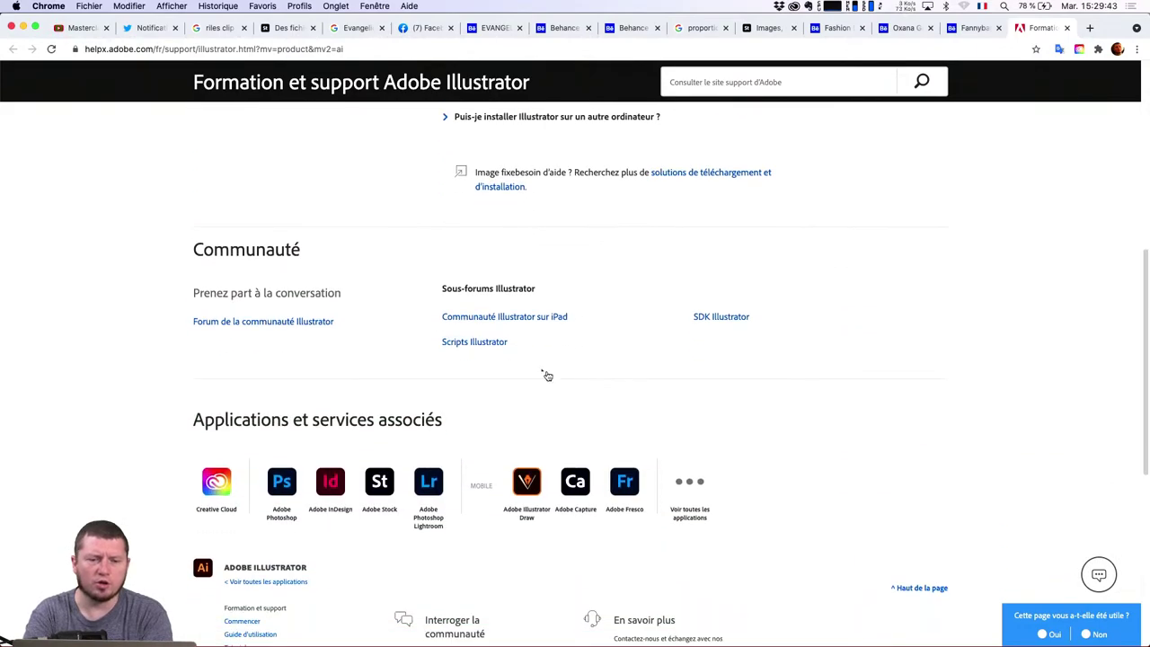
scroll(657, 381, down, 1)
scroll(657, 380, down, 2)
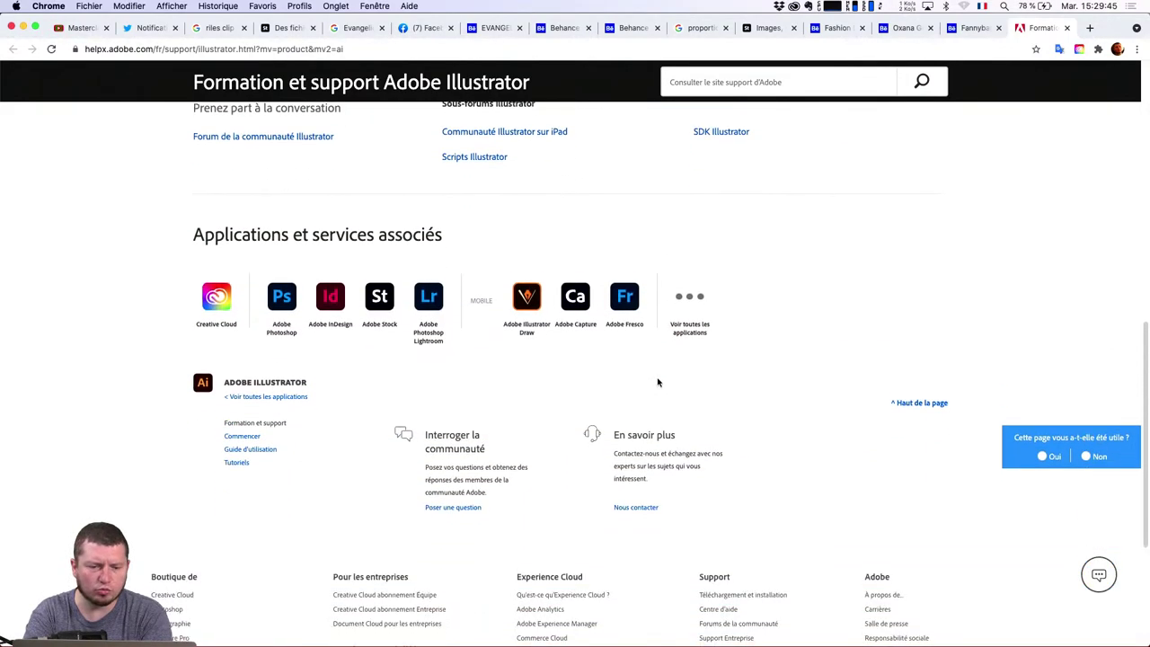
scroll(658, 383, up, 4)
scroll(658, 382, up, 10)
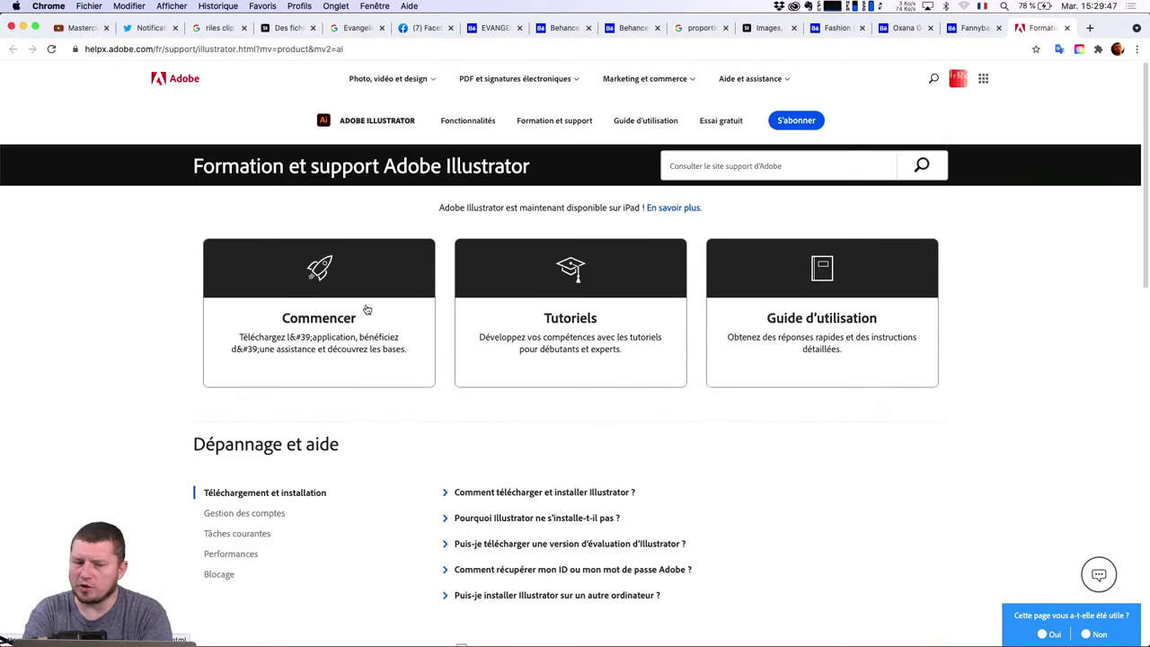
- Read the Prise en main d'Illustrator guide from the Commencer card, then return to Creative Cloud
click(364, 309)
scroll(395, 364, down, 3)
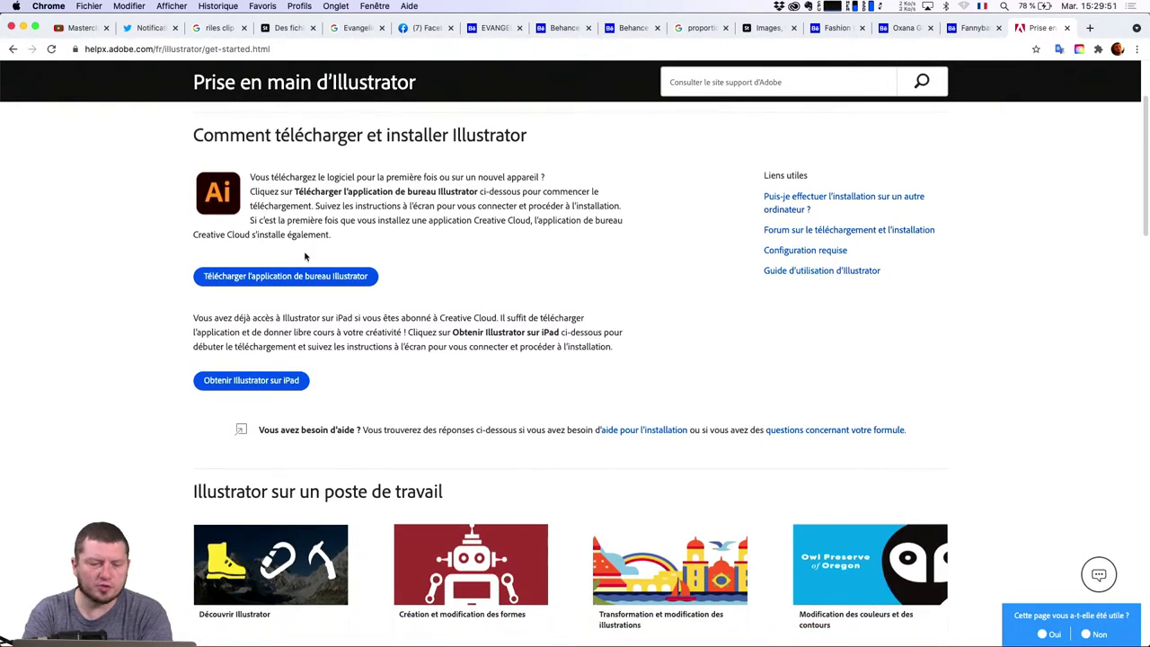
scroll(305, 256, down, 2)
scroll(306, 256, down, 1)
scroll(495, 433, up, 5)
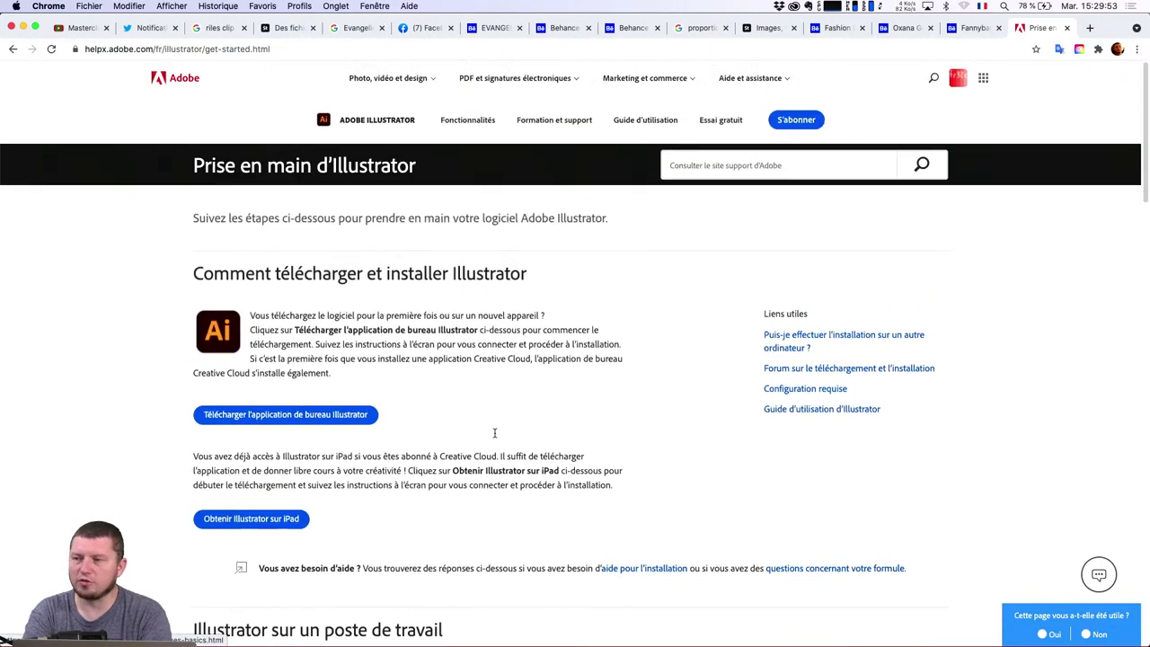
key(super+Tab)
key(super+Tab)
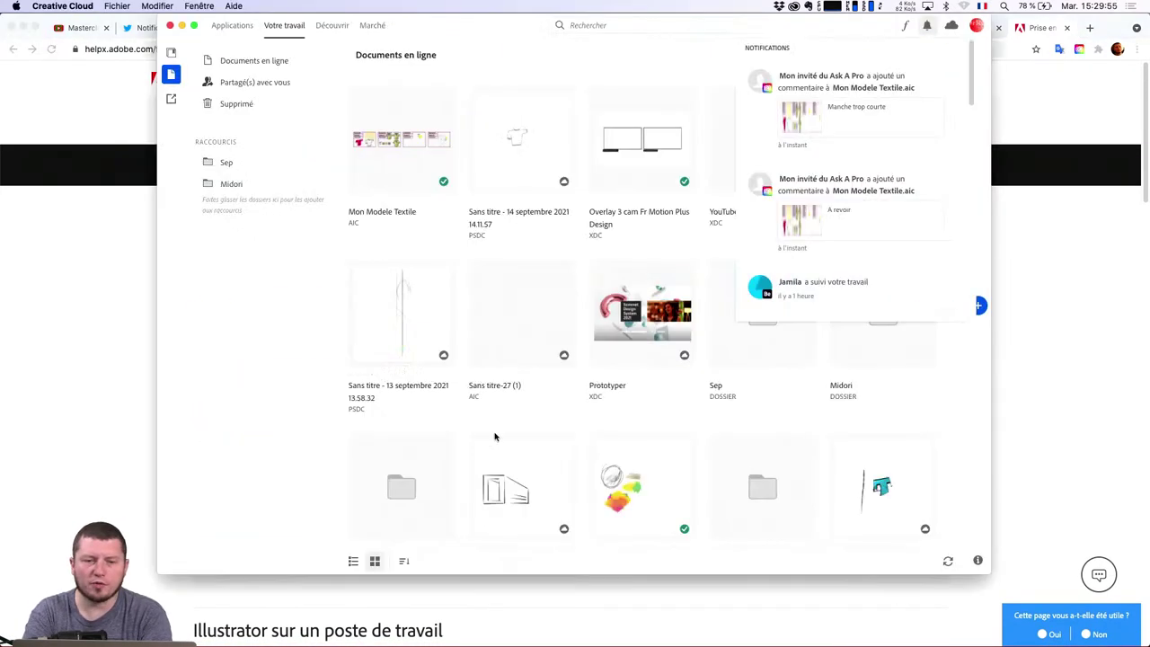
- Open Illustrator's page from the Applications Design graphique list and review its version 25.4.1 overview
click(232, 25)
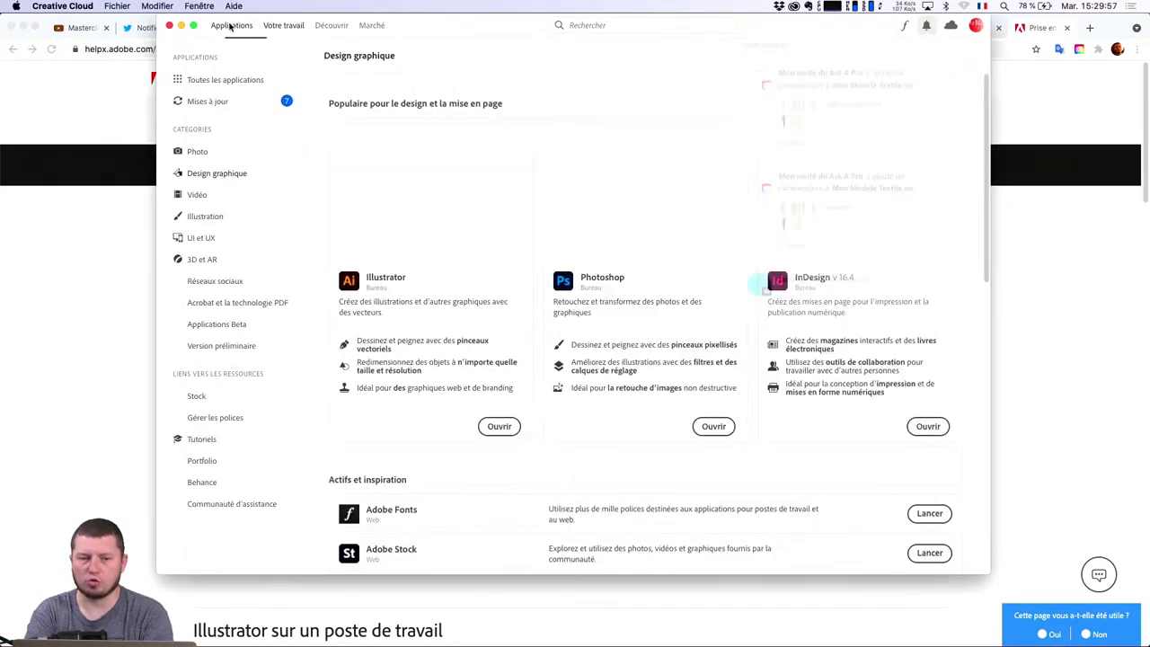
mouse_move(431, 360)
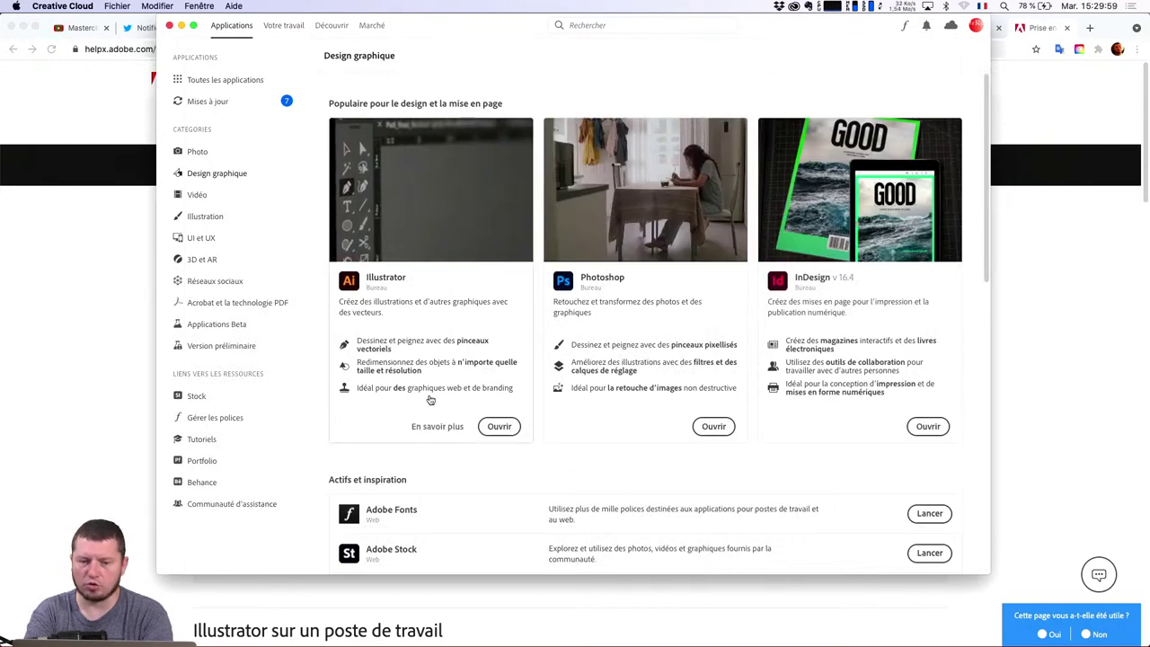
click(437, 426)
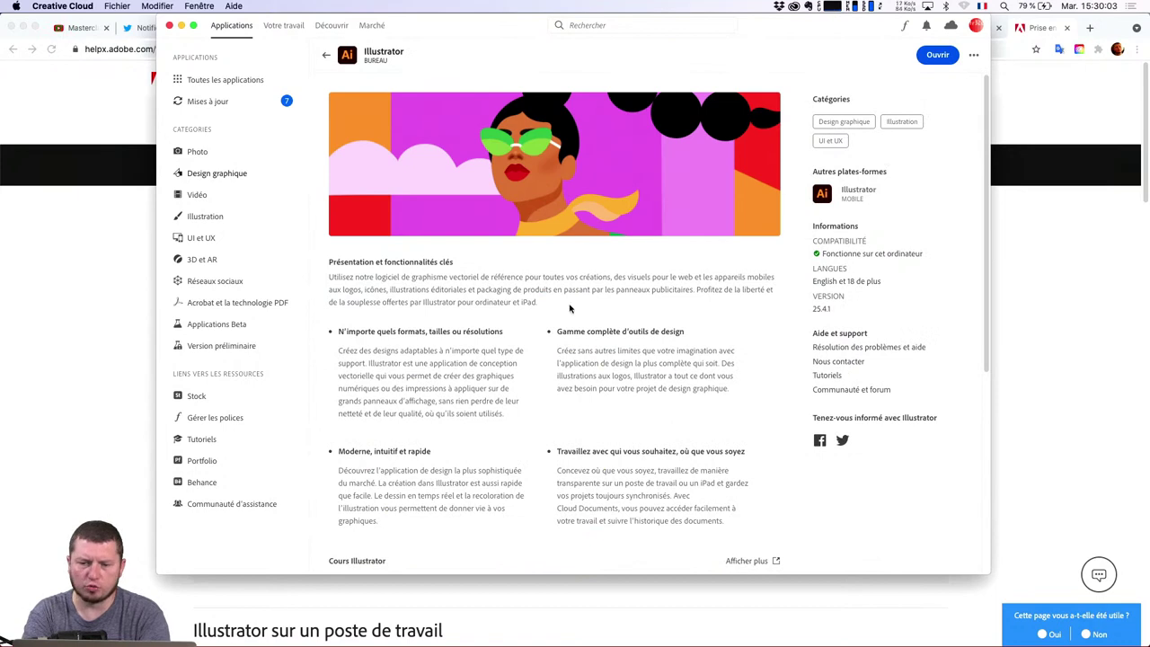
scroll(409, 332, down, 2)
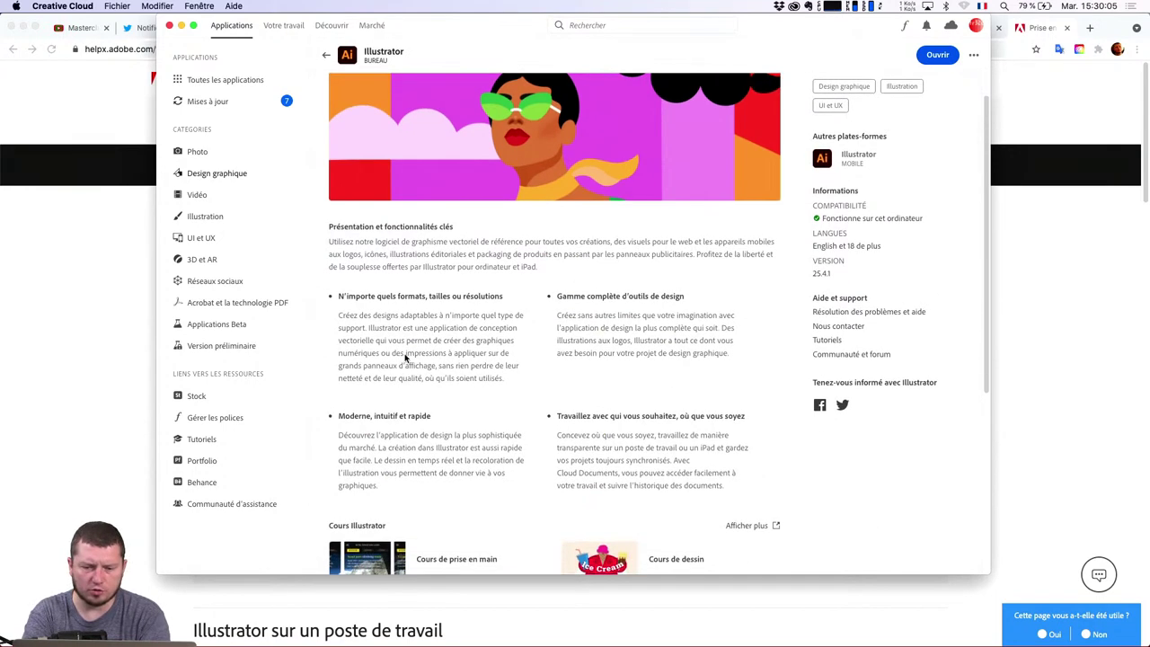
scroll(540, 279, up, 2)
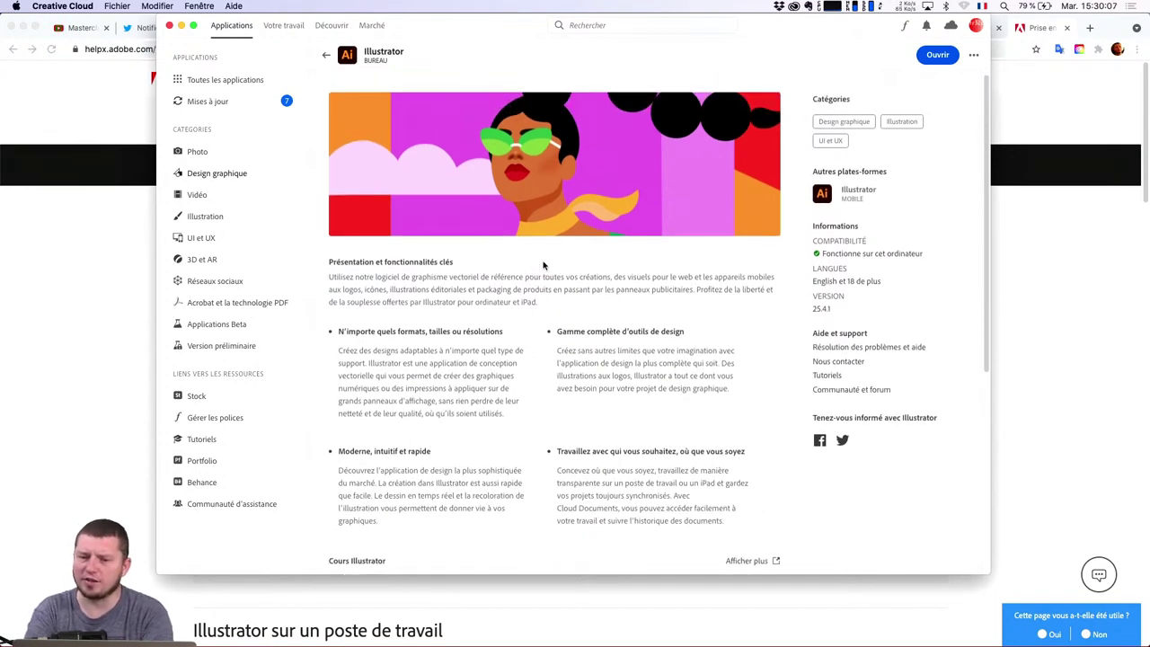